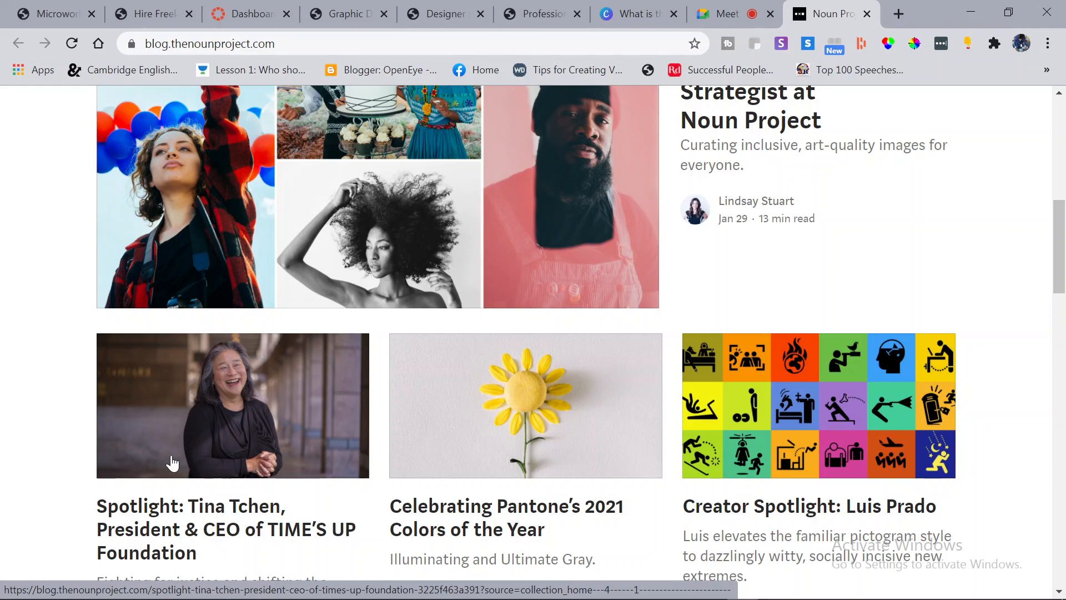
- Browse the Noun Project blog's featured articles down to the page footer
scroll(172, 462, "up", 9)
scroll(171, 460, "down", 17)
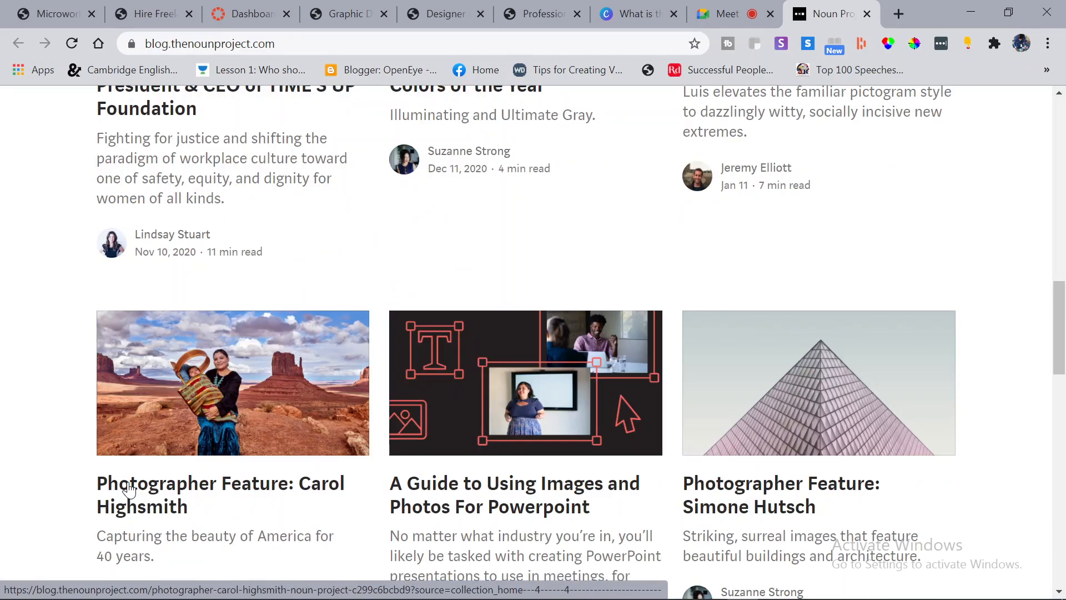
scroll(181, 339, "down", 5)
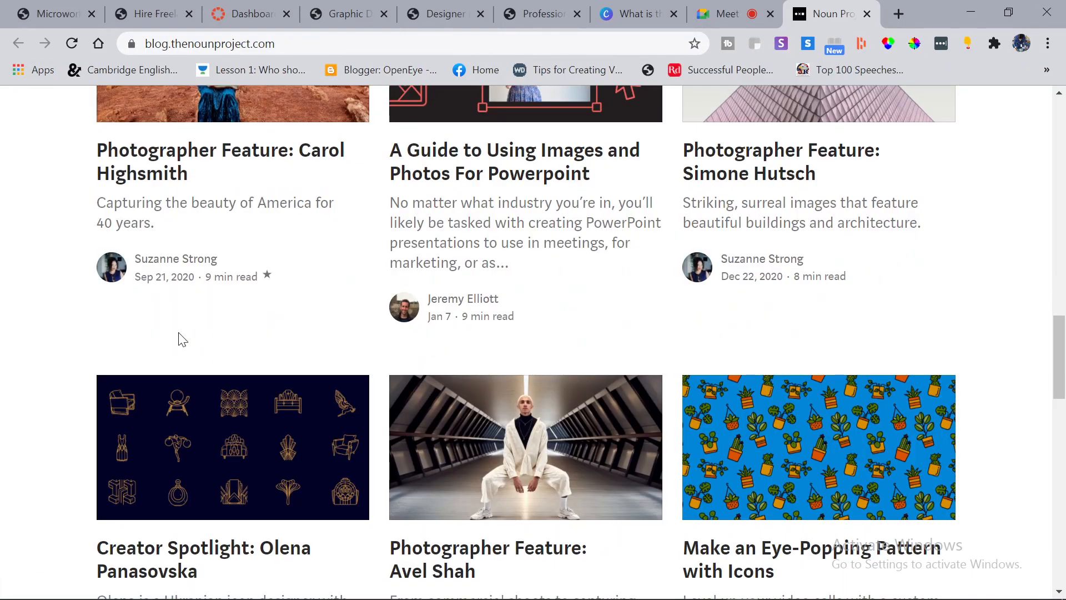
scroll(181, 340, "up", 4)
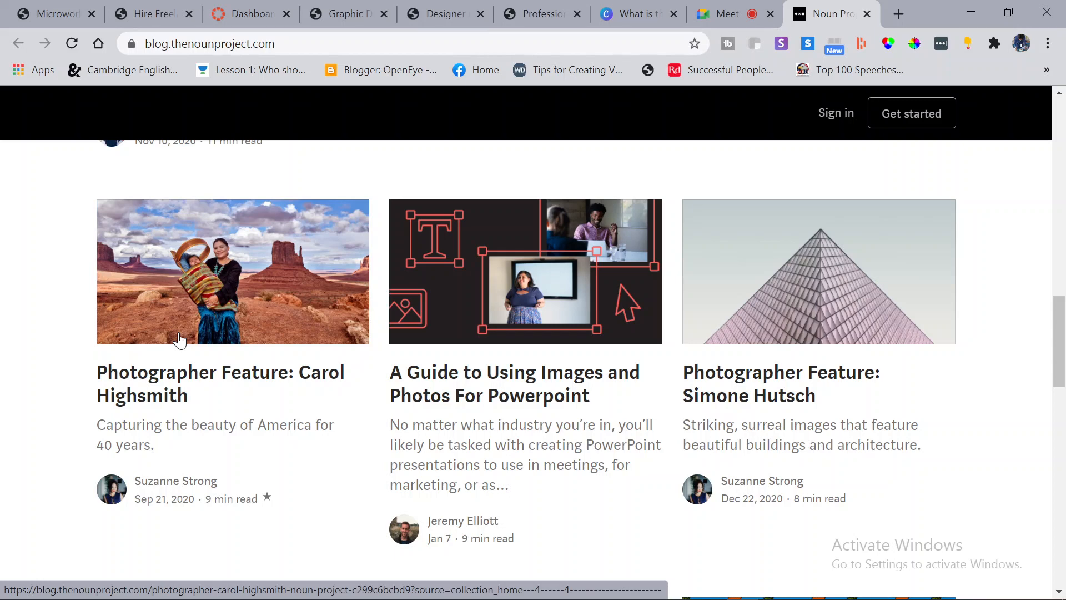
scroll(181, 339, "up", 2)
scroll(180, 340, "down", 2)
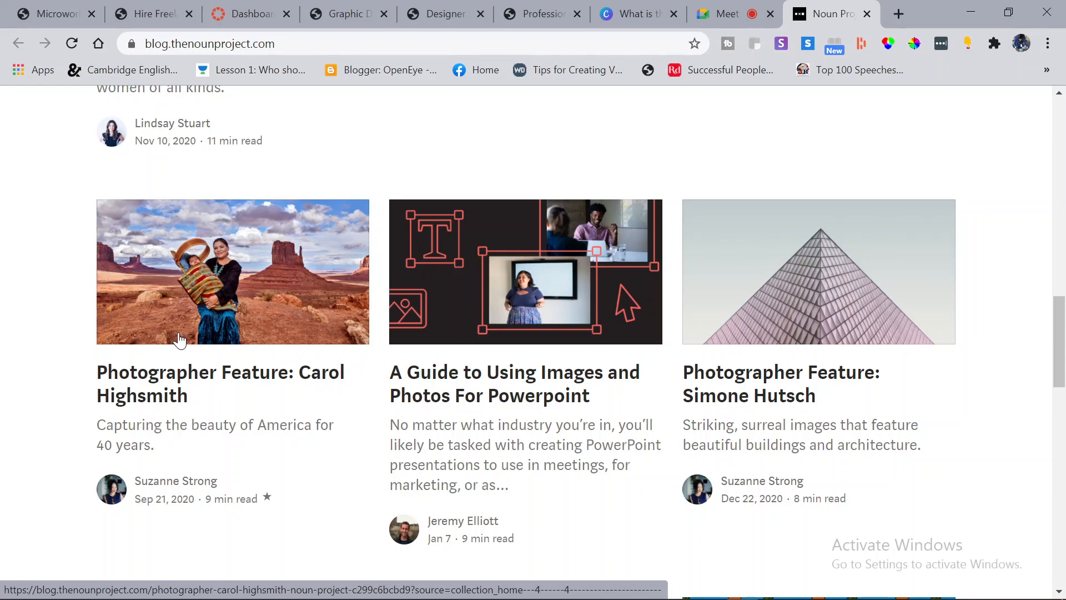
scroll(179, 339, "down", 8)
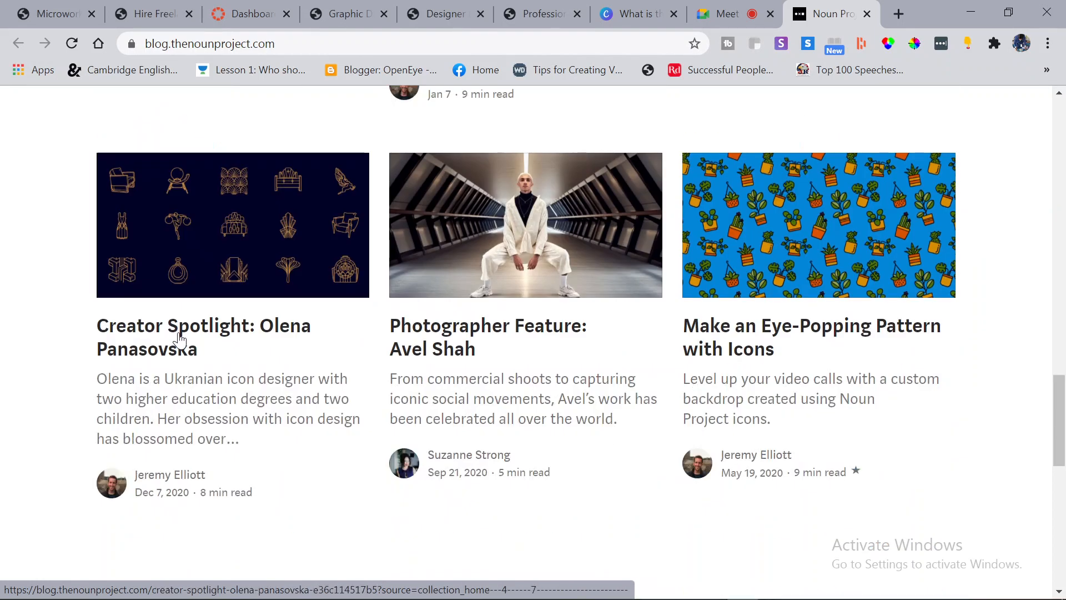
scroll(179, 339, "down", 9)
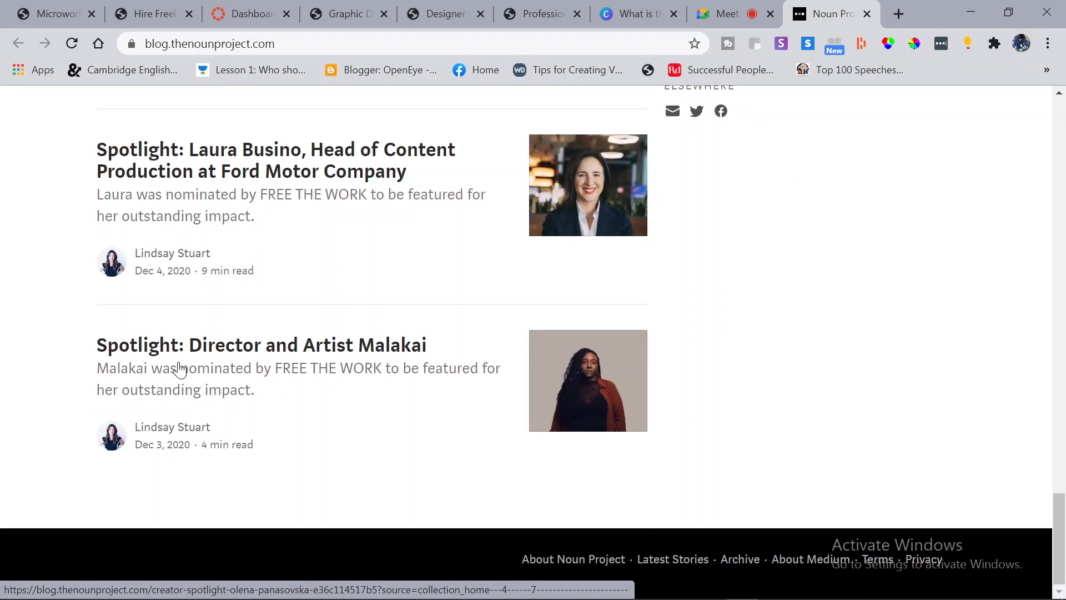
- Reorder the browser tabs so Google Meet comes last and the Canva golden ratio article sits just before it
left_click_drag(719, 22, 822, 13)
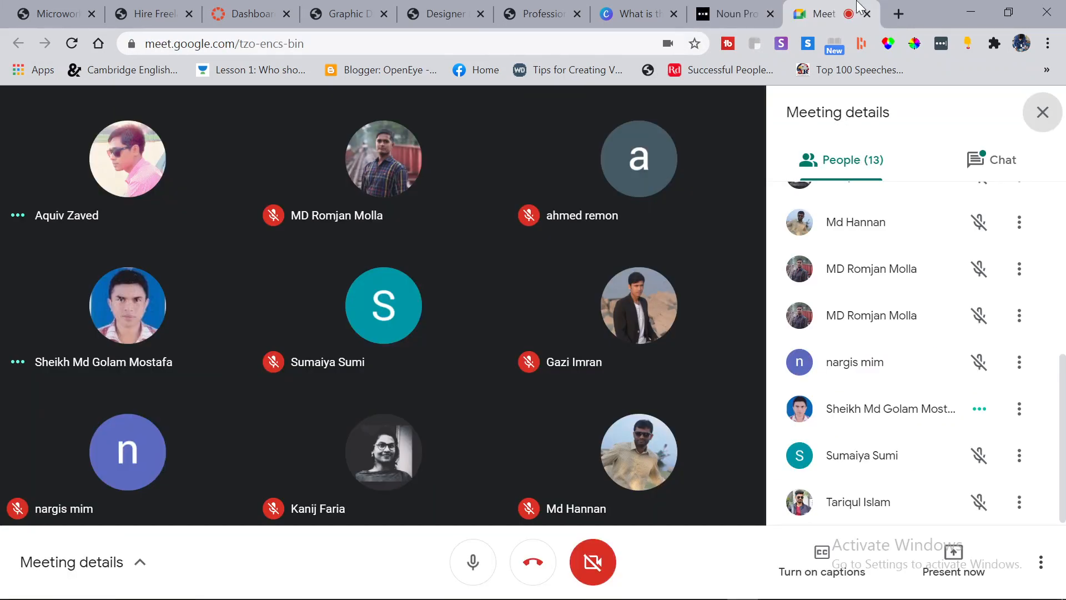
left_click_drag(629, 16, 727, 13)
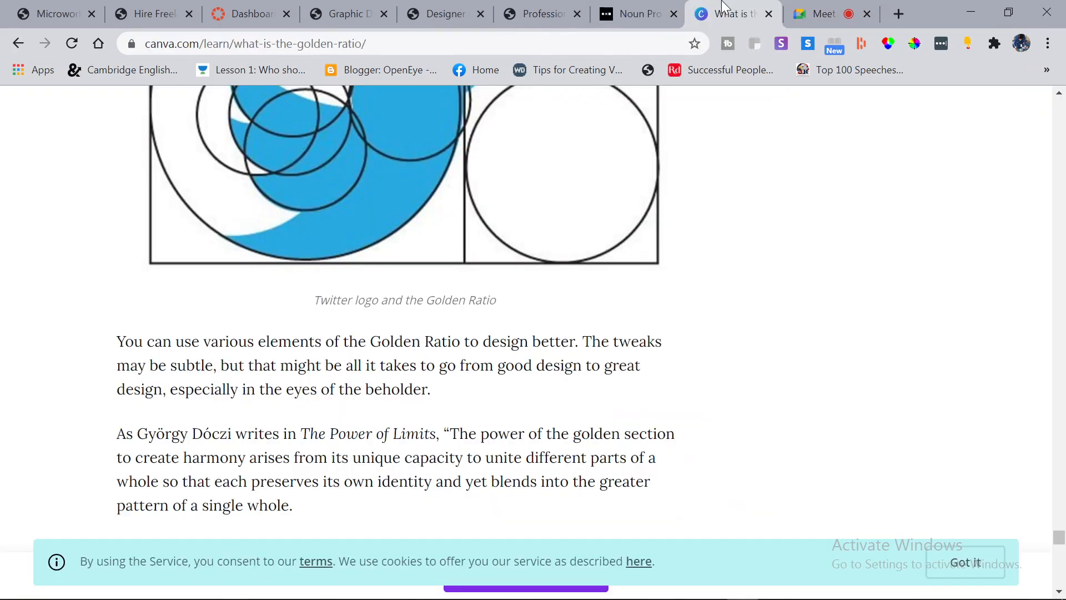
- Review Canva's golden ratio article from the logo examples back up to its title
scroll(539, 413, "up", 20)
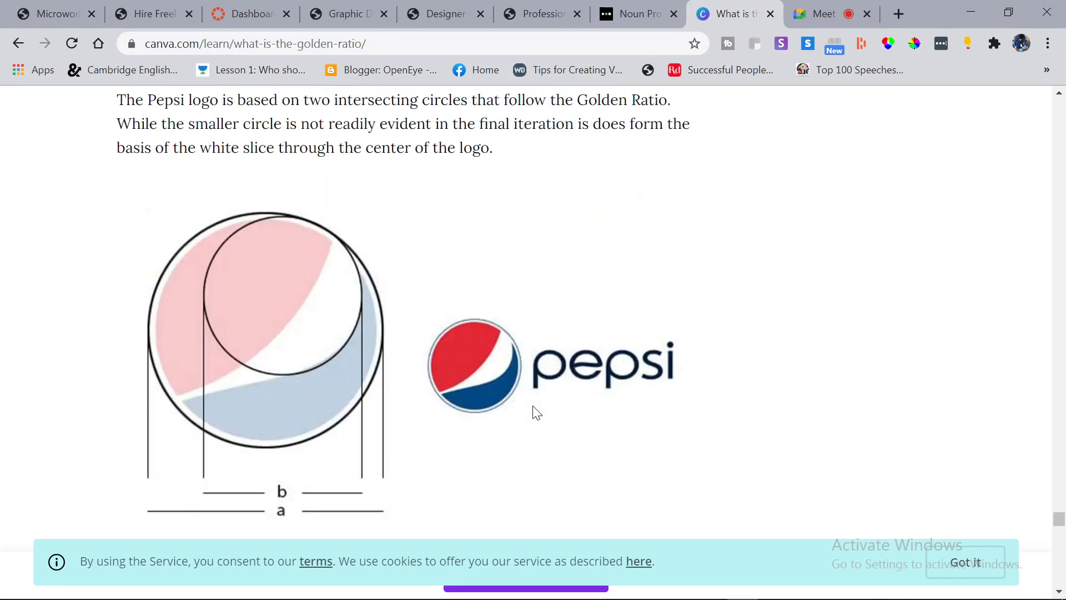
scroll(534, 413, "down", 4)
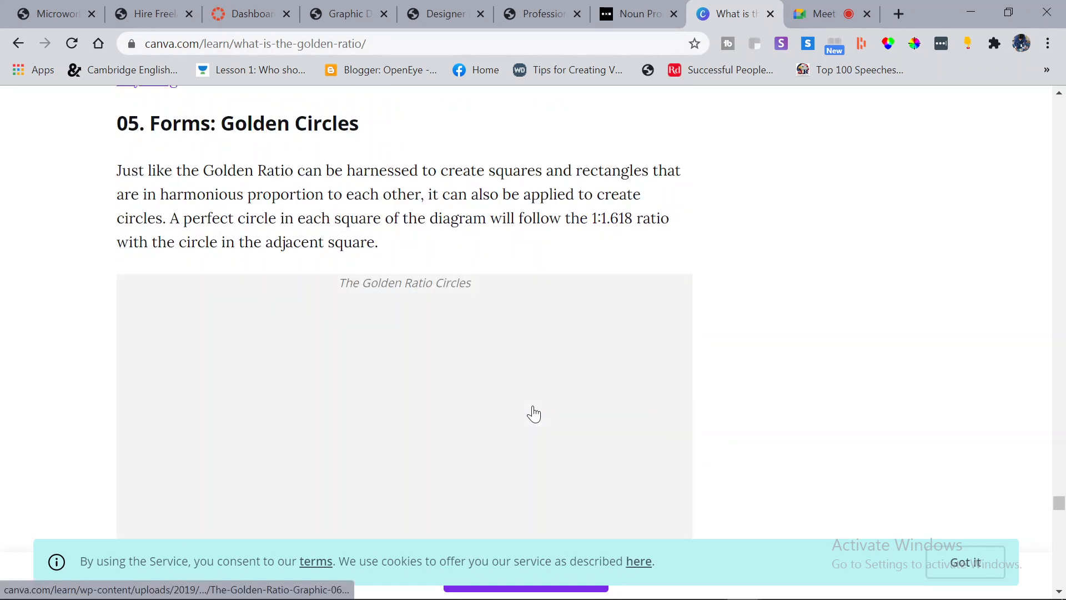
scroll(534, 414, "up", 20)
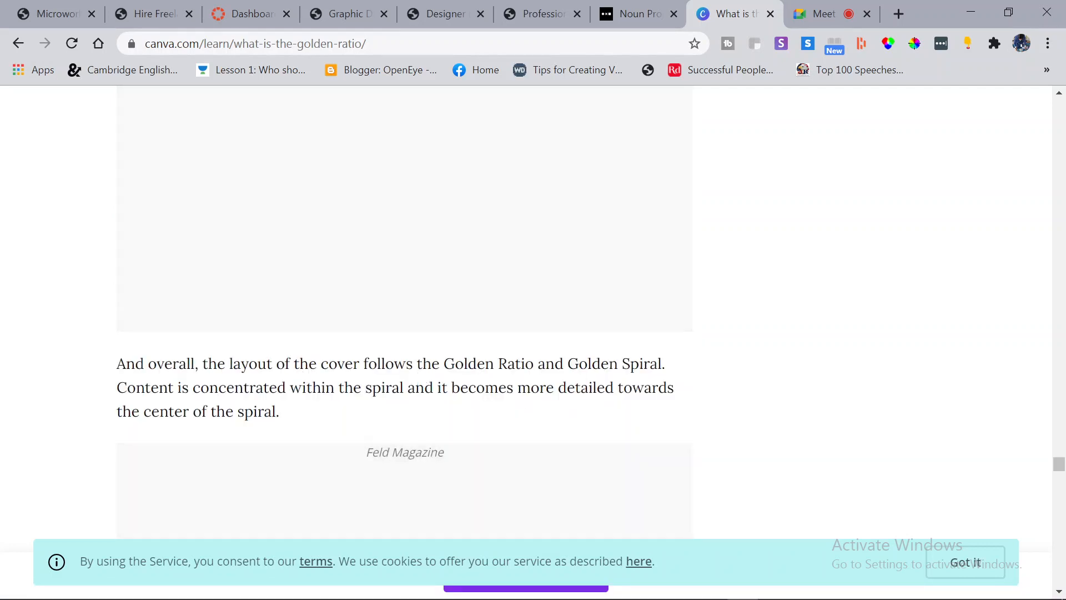
scroll(418, 372, "up", 8)
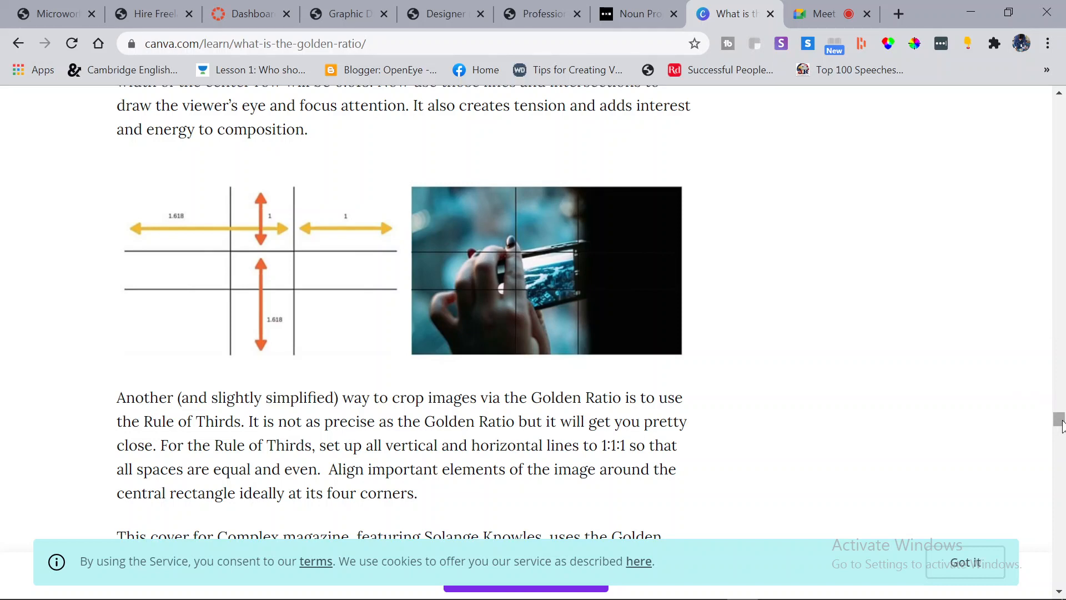
left_click_drag(1059, 425, 1059, 150)
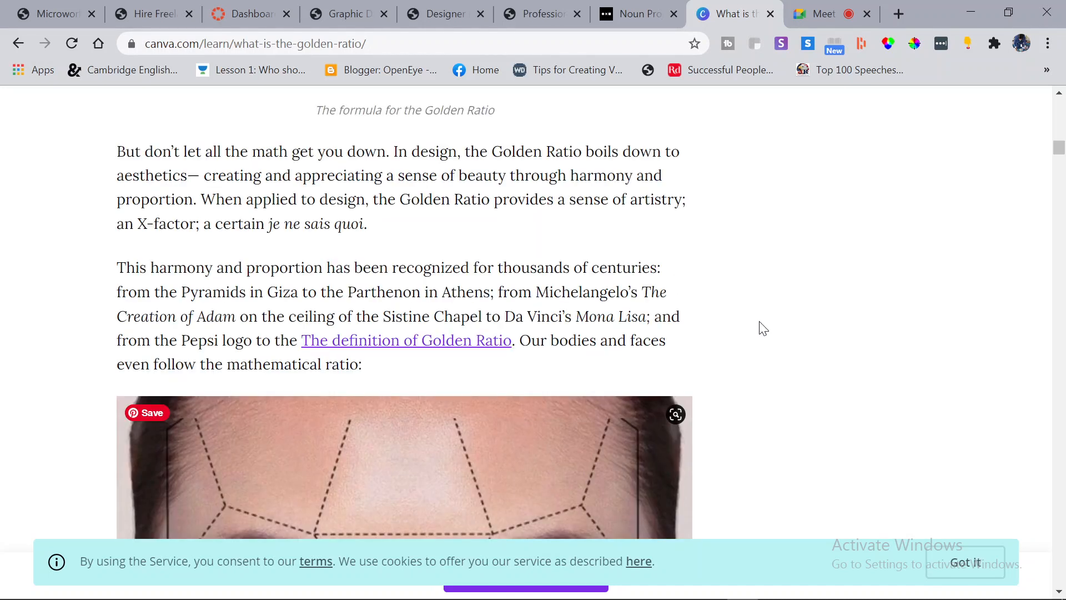
key("Home")
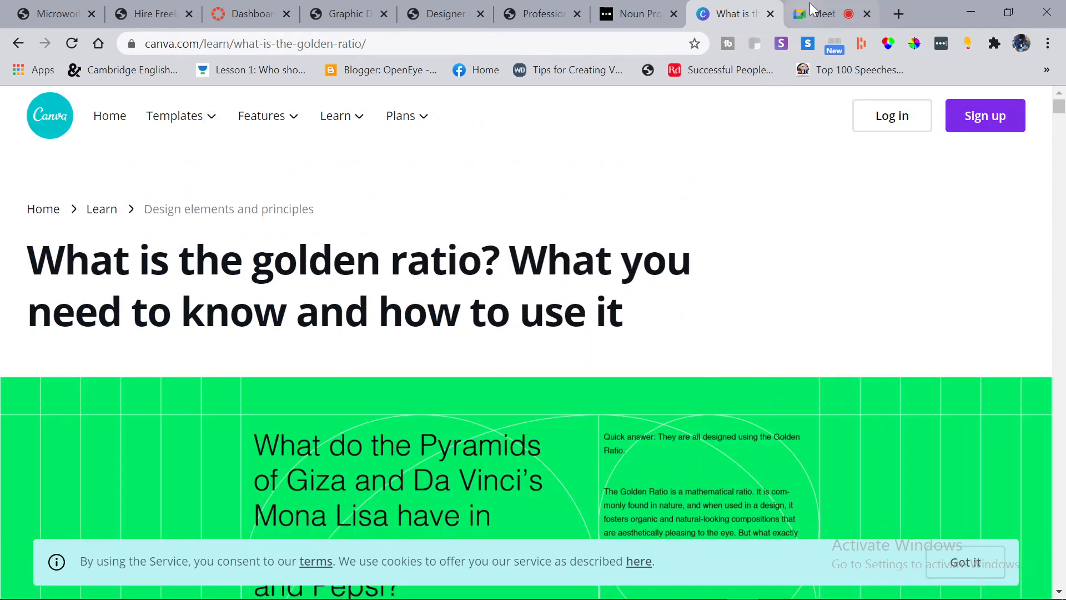
- Switch to Adobe Illustrator and close the Neuron document
mouse_move(646, 588)
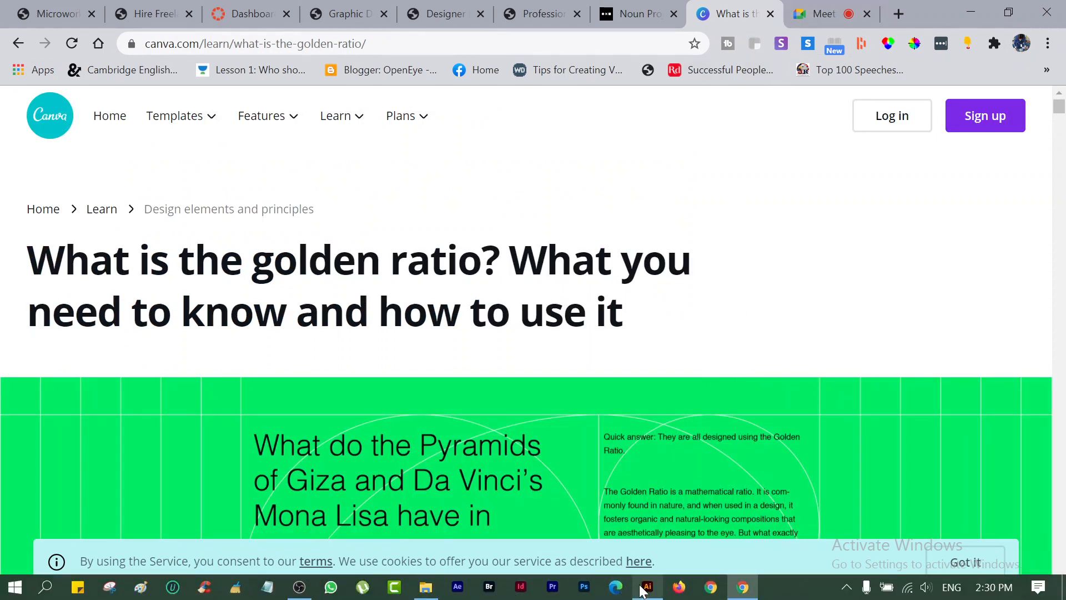
left_click(646, 590)
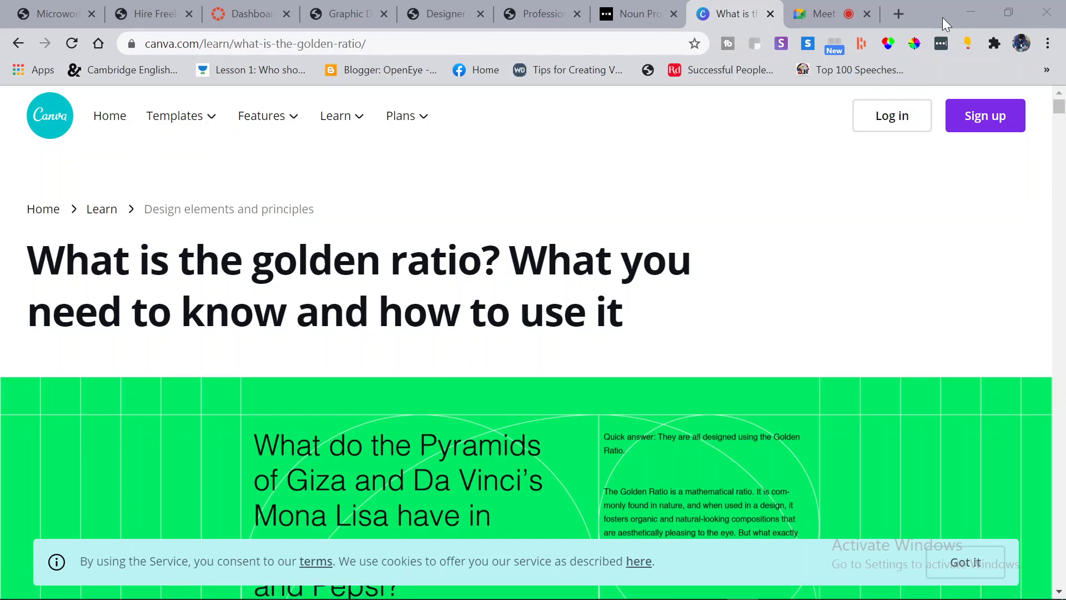
left_click(971, 11)
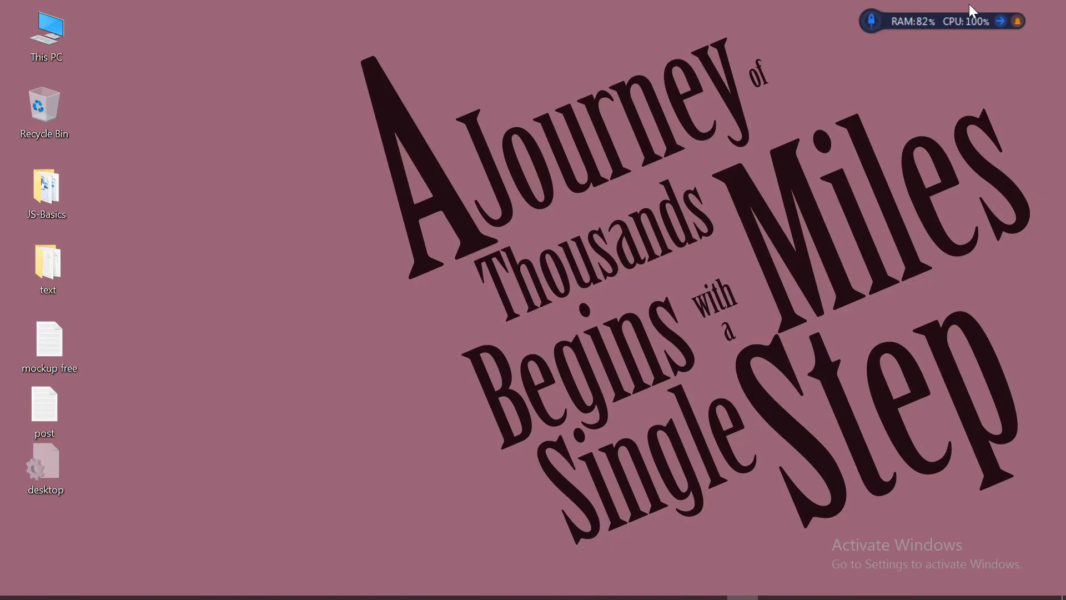
left_click(651, 592)
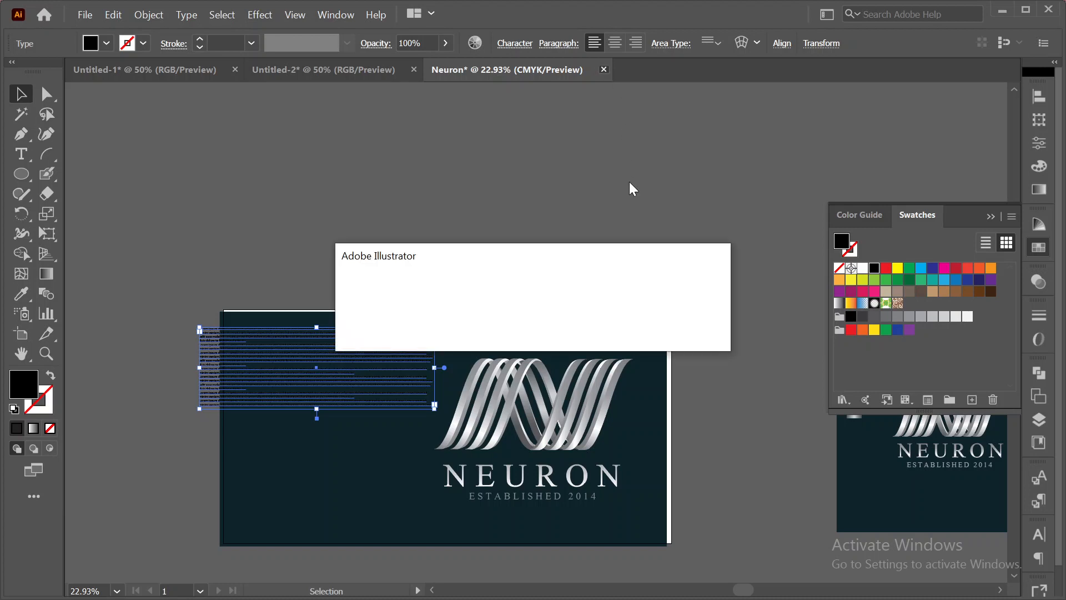
left_click(629, 331)
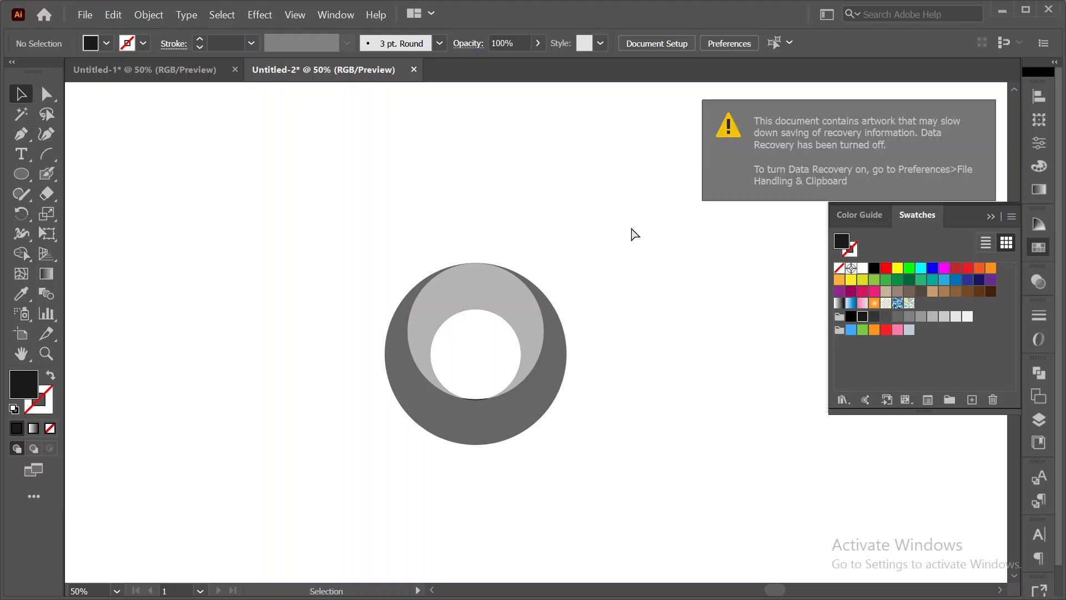
- Collapse the Swatches panel and zoom Untitled-2 out until its scattered artwork is in view, leaving nothing selected
key("ctrl+0")
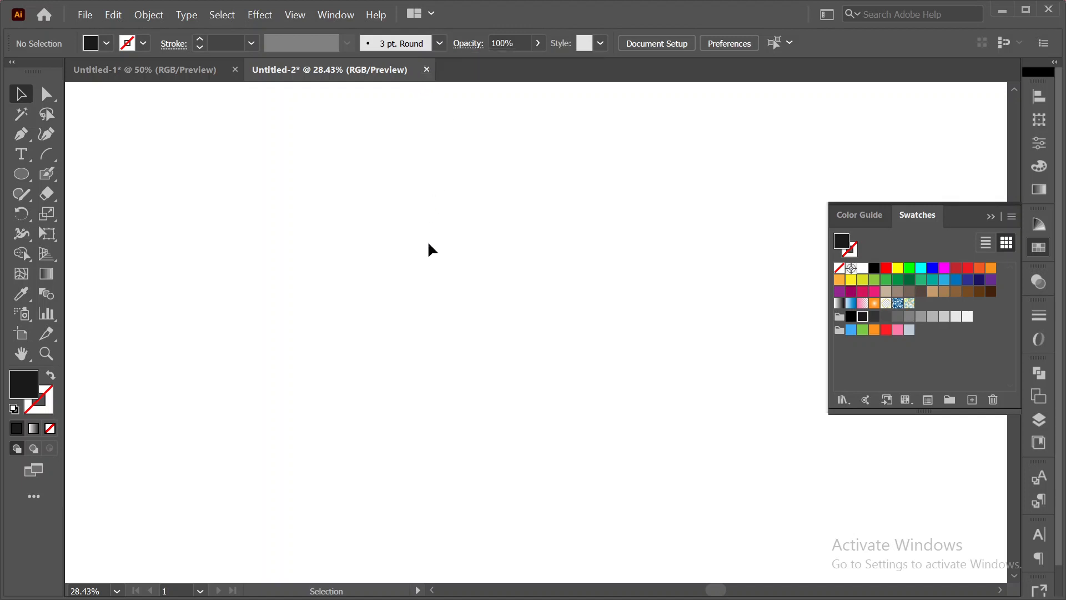
key("ctrl")
key("ctrl+a")
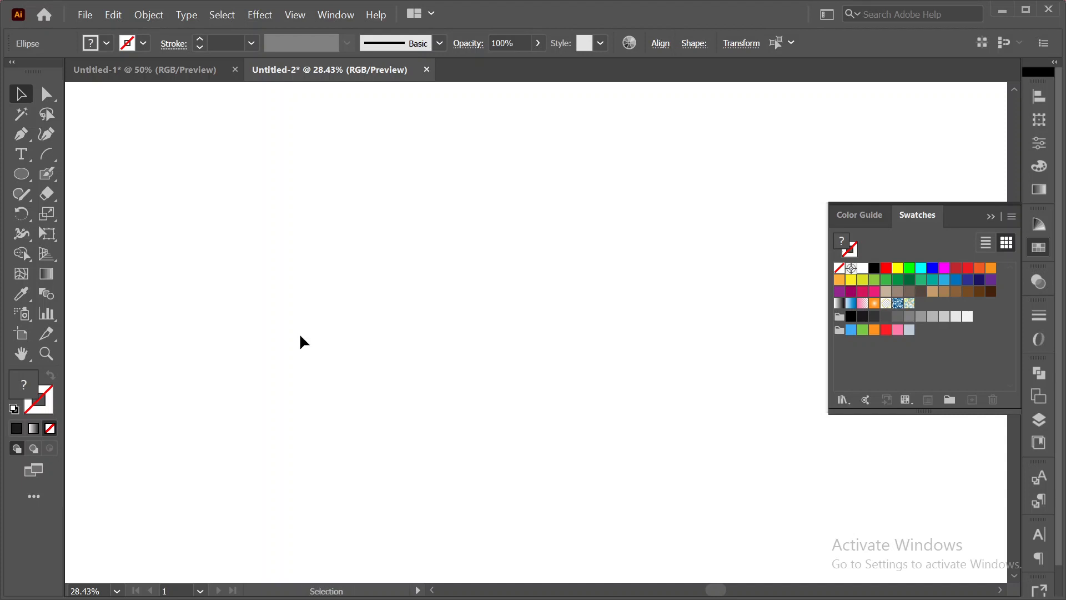
left_click(991, 217)
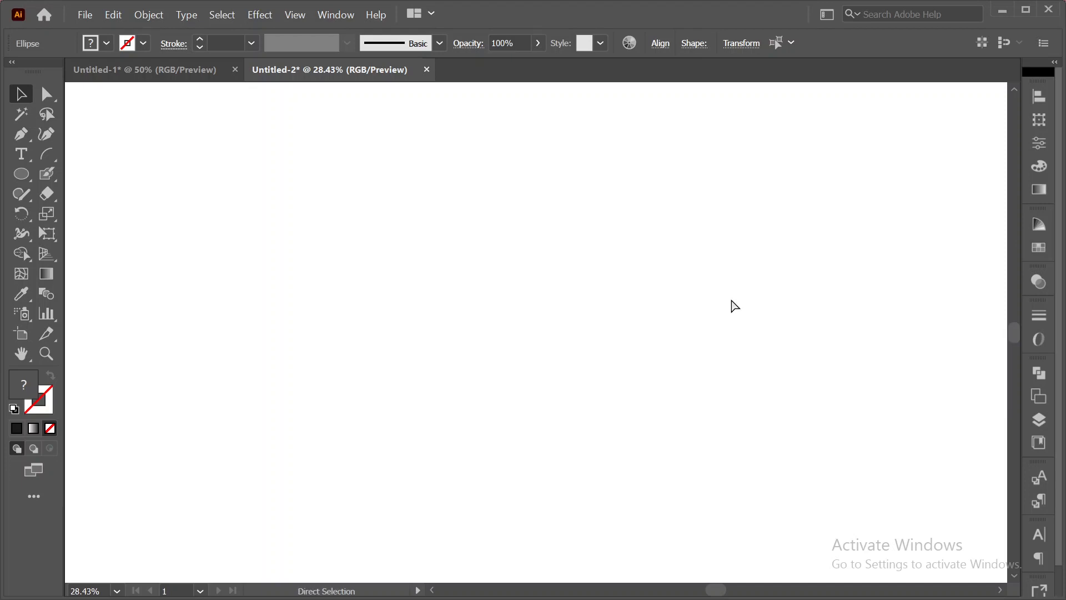
scroll(728, 309, "up", 5)
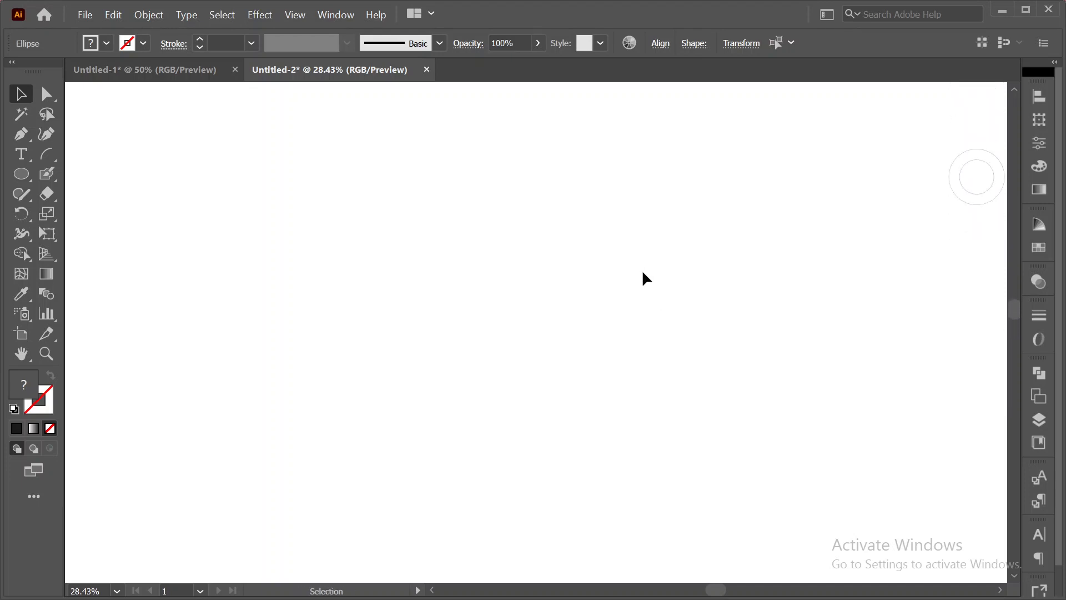
key("ctrl+0")
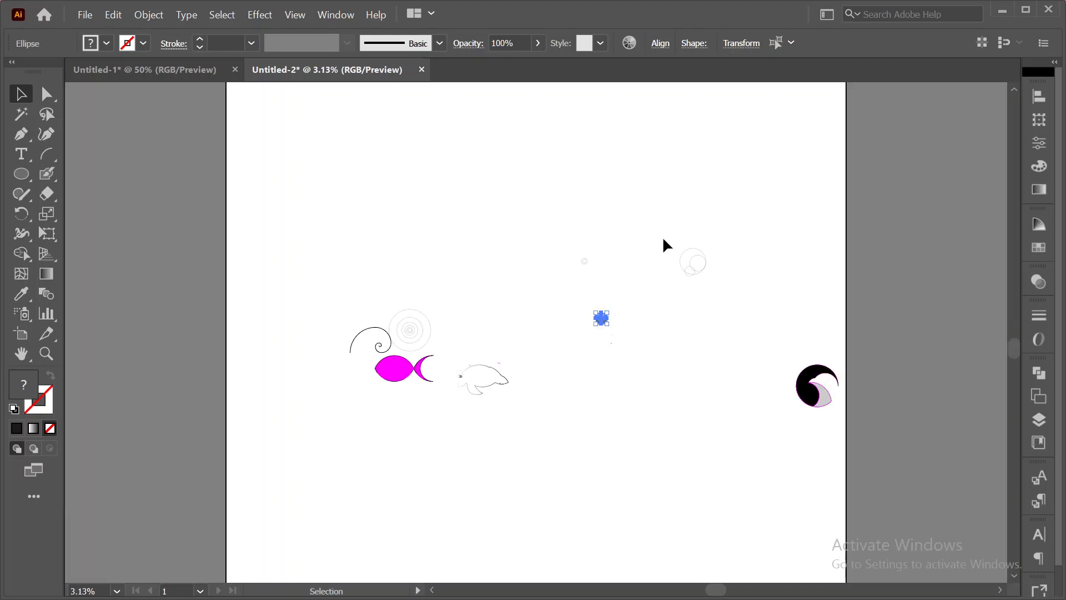
scroll(700, 256, "up", 1)
left_click(593, 211)
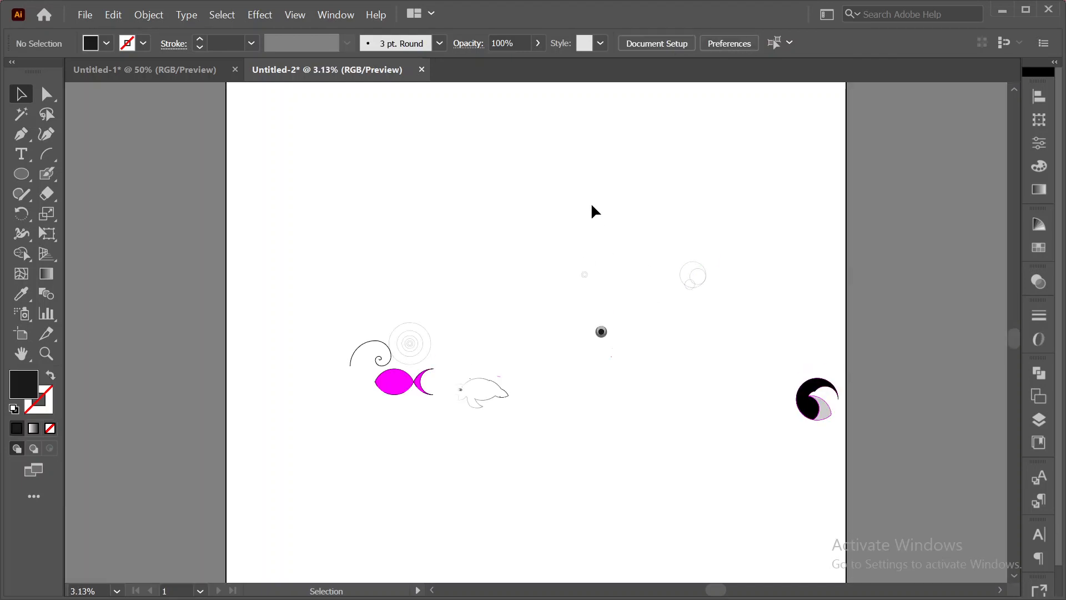
- Check the yellow lamp logo in Untitled-1 and return to the artwork in Untitled-2
left_click(165, 81)
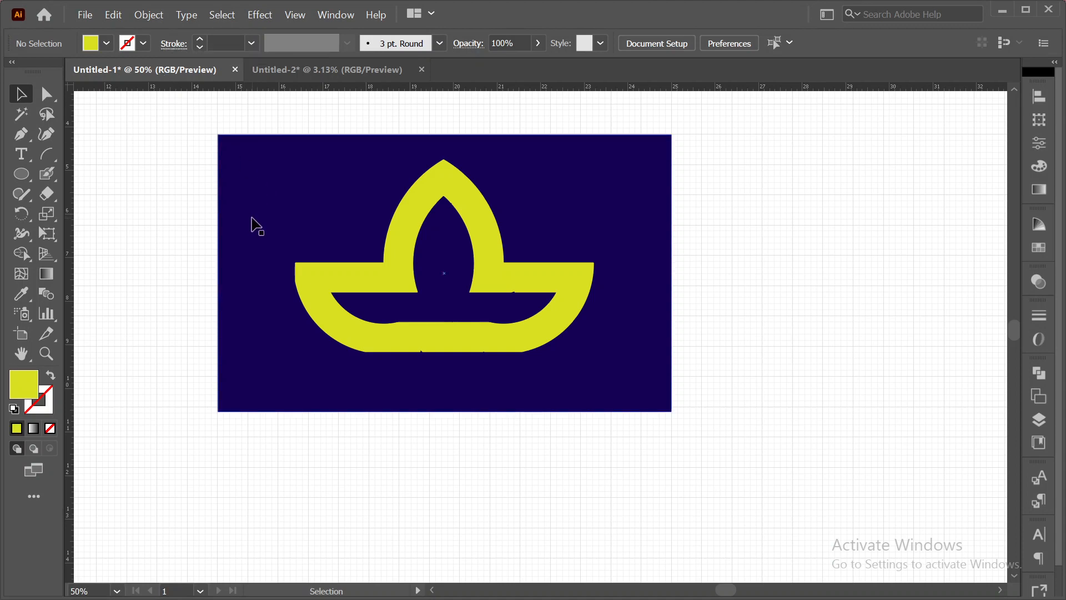
left_click(297, 73)
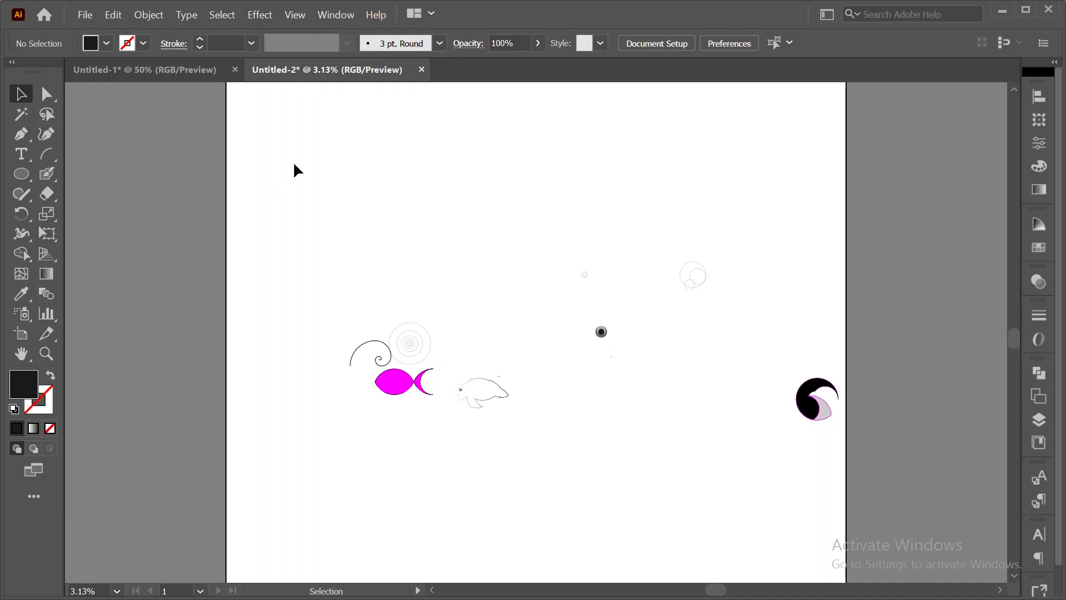
scroll(364, 199, "up", 2)
scroll(362, 200, "up", 2)
scroll(366, 202, "down", 4)
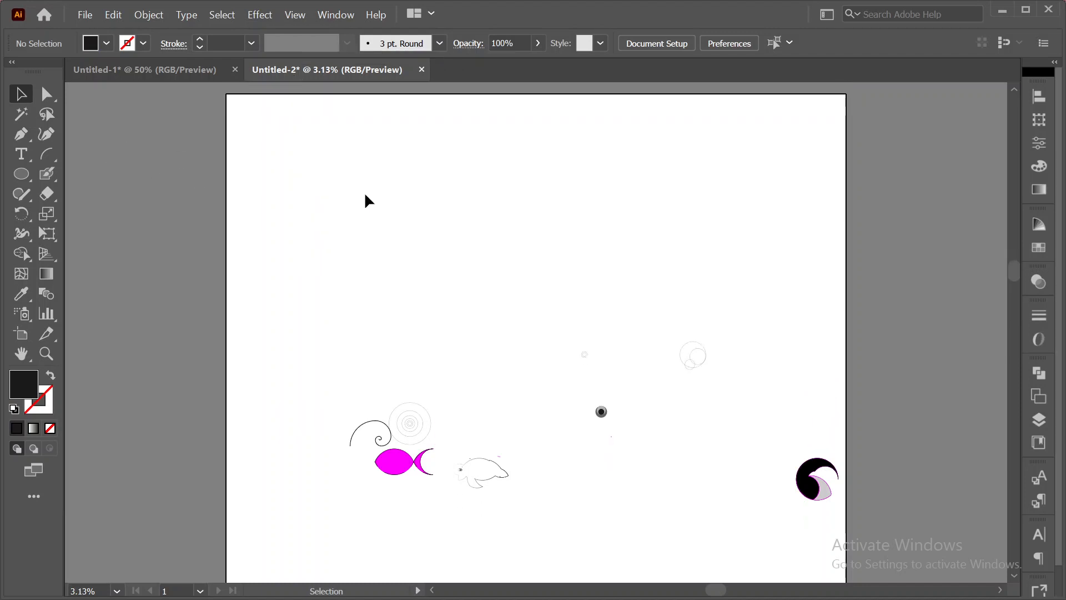
- Try to move all the artwork in Untitled-2 past the canvas's left edge, and clear the selection
left_click_drag(298, 135, 852, 436)
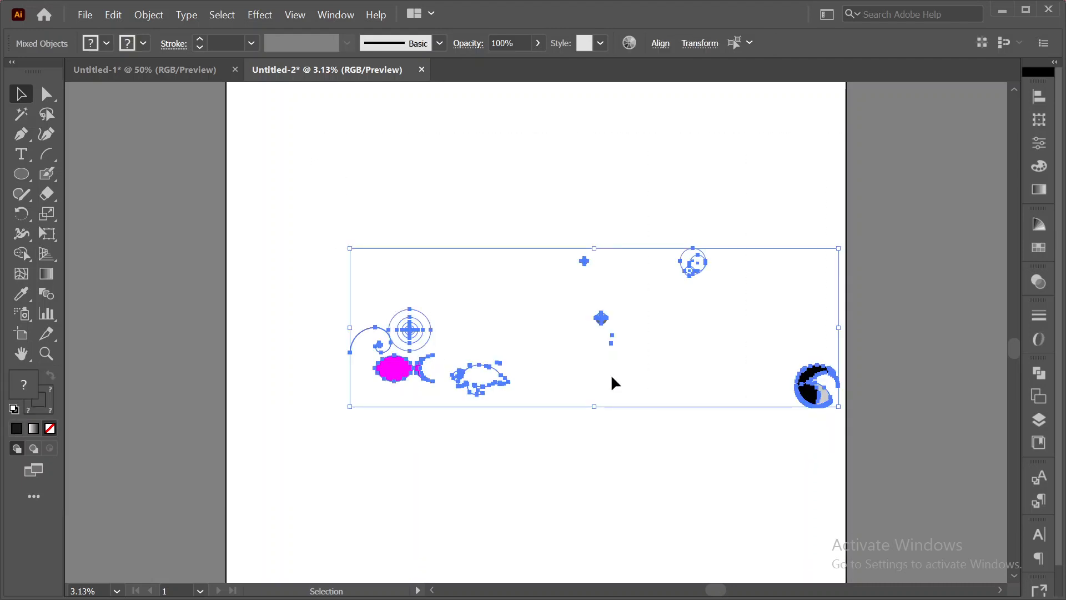
mouse_move(415, 366)
left_mouse_down()
mouse_move(95, 364)
mouse_move(128, 362)
left_mouse_up()
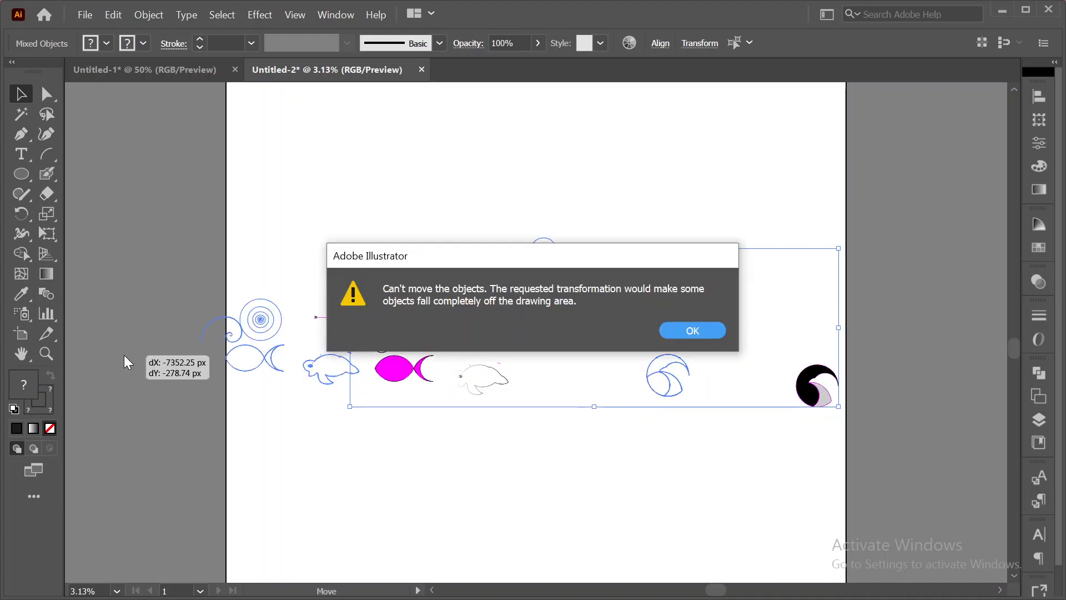
left_click(692, 331)
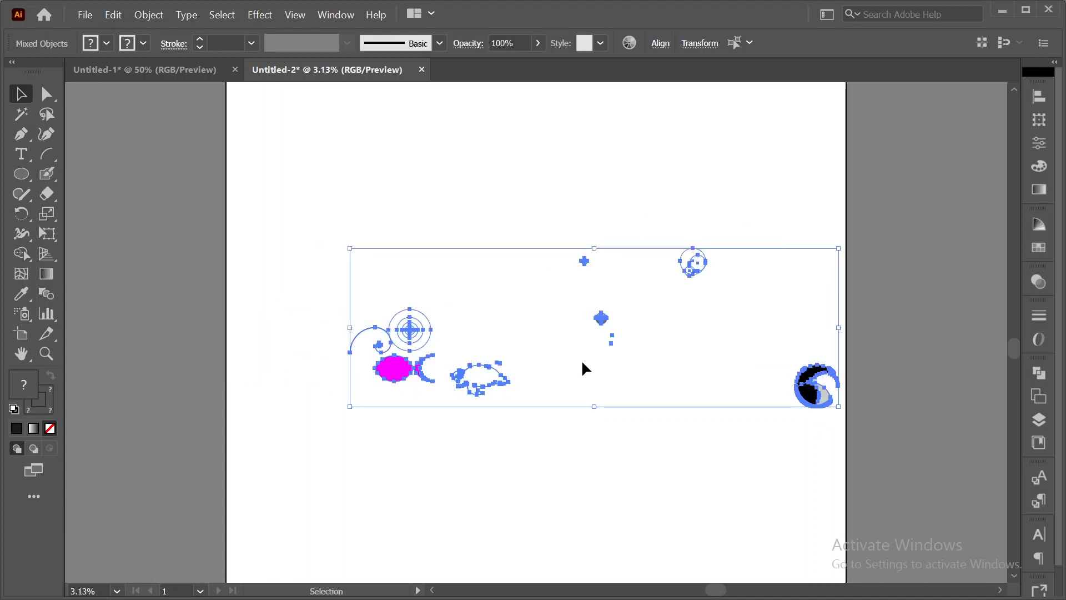
key("alt")
left_click(608, 190)
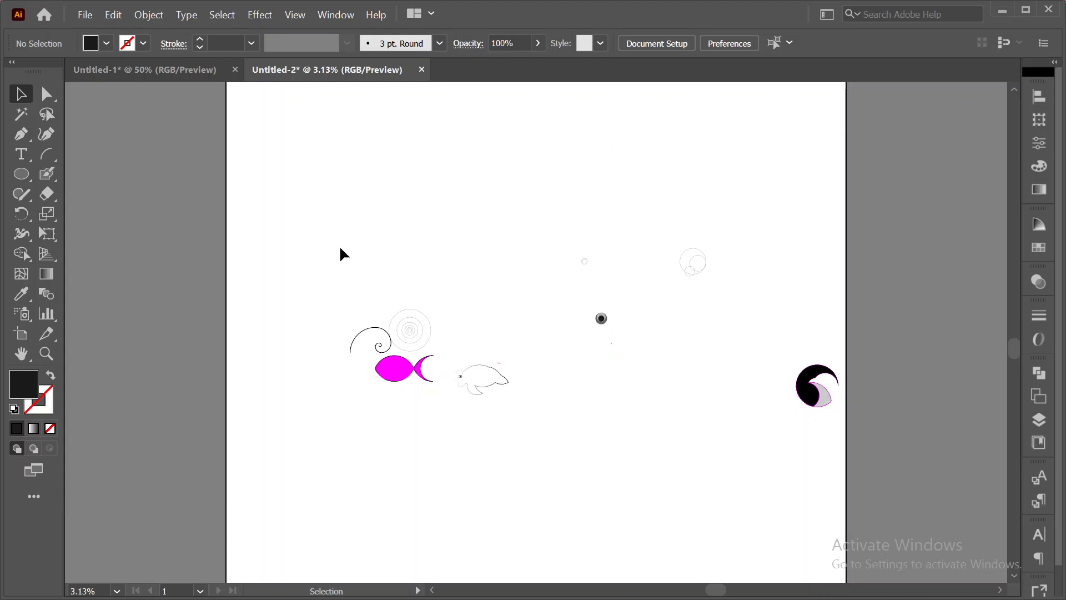
- Look over the scattered artwork and canvas extent in Untitled-2, leaving nothing selected
left_click_drag(307, 207, 865, 494)
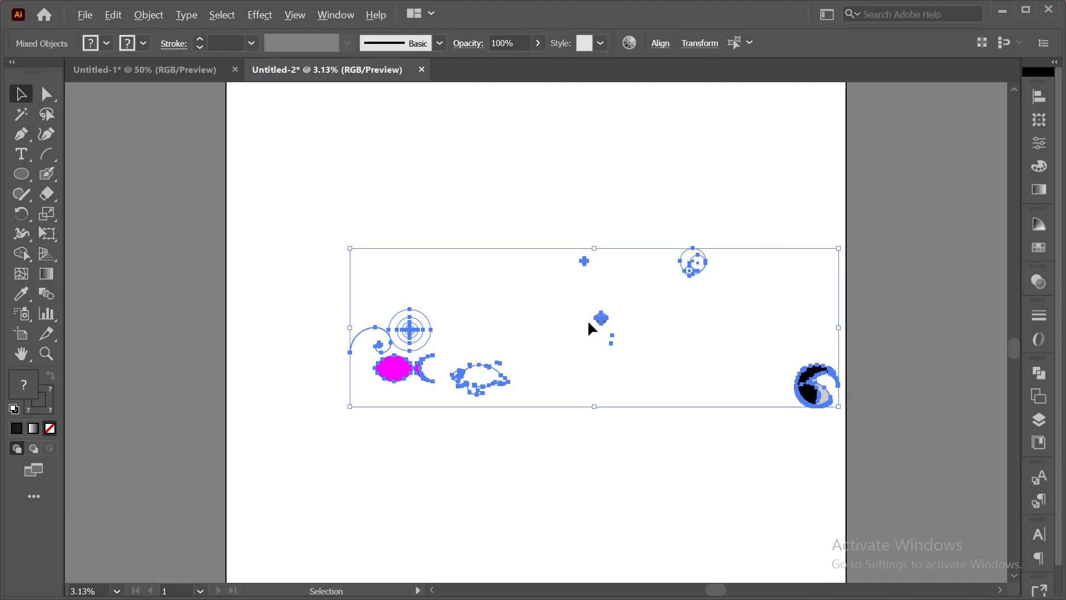
left_click(46, 354)
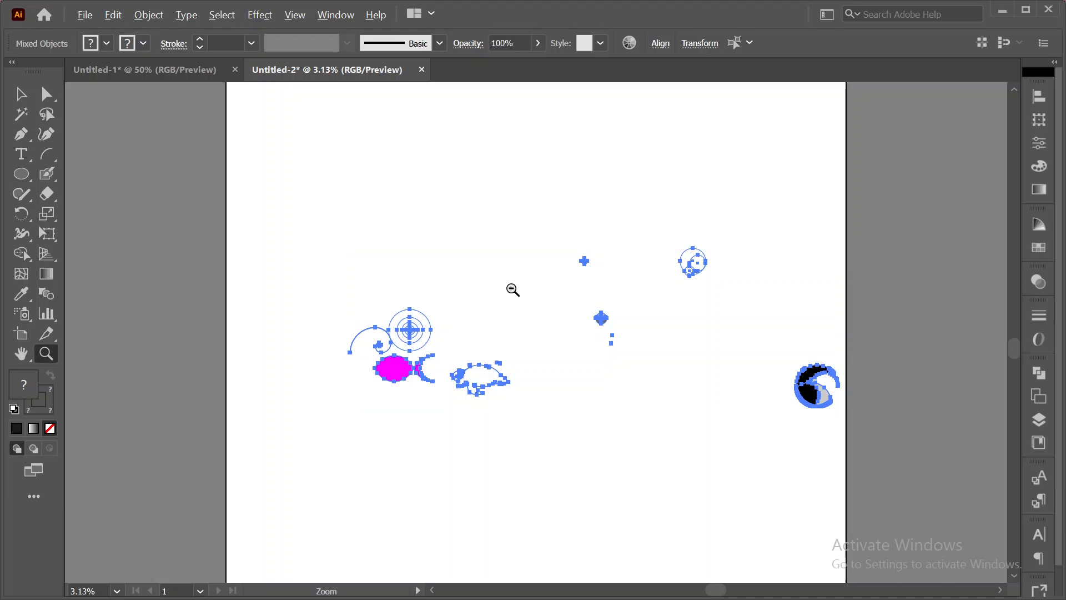
scroll(513, 290, "up", 2)
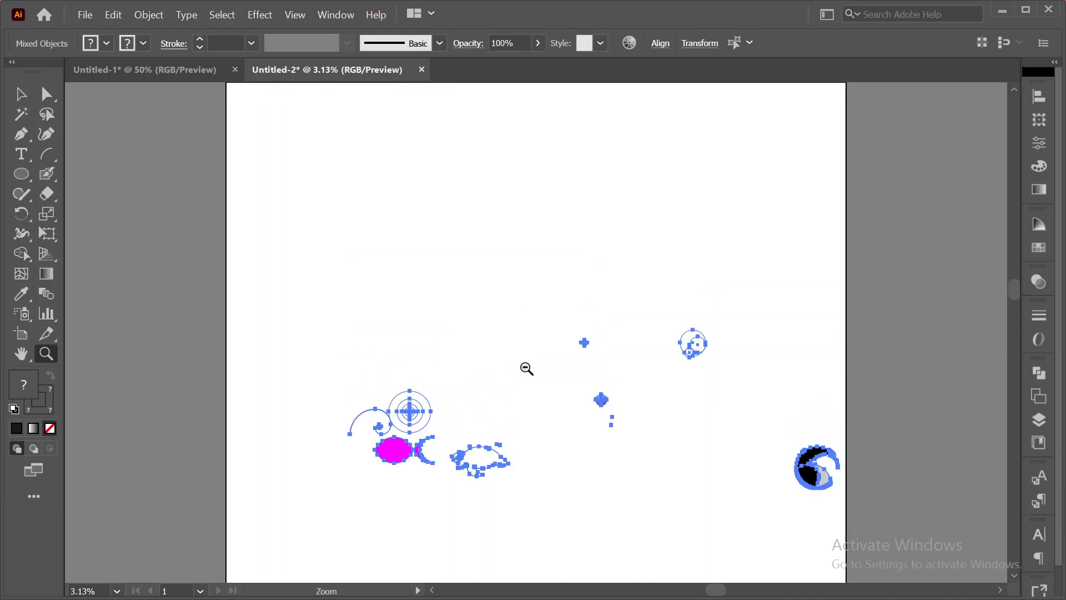
scroll(525, 367, "down", 1)
left_click_drag(456, 275, 497, 332)
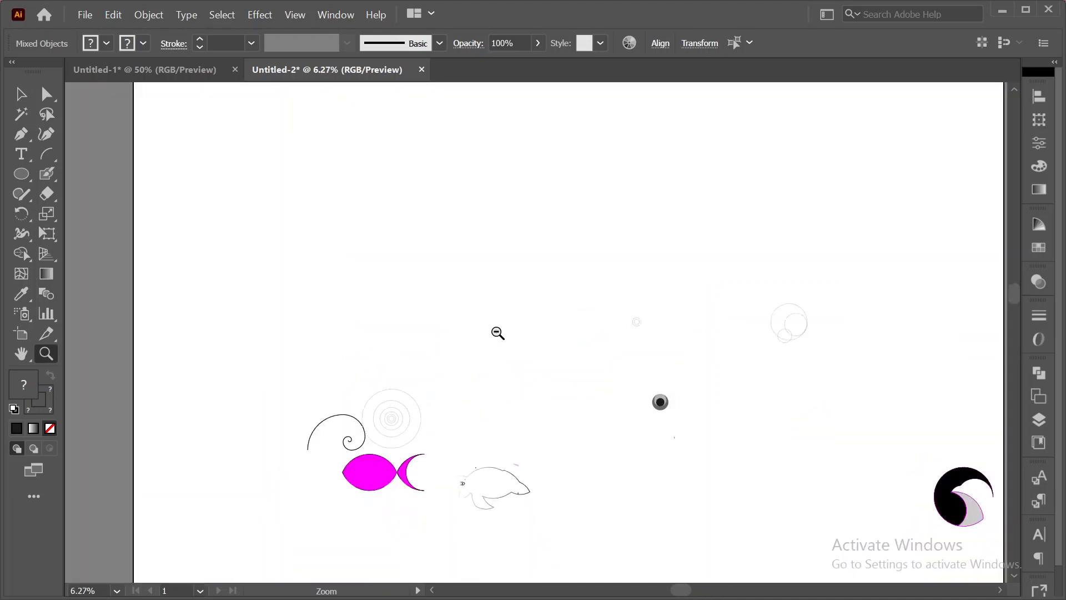
left_click(498, 332, "alt")
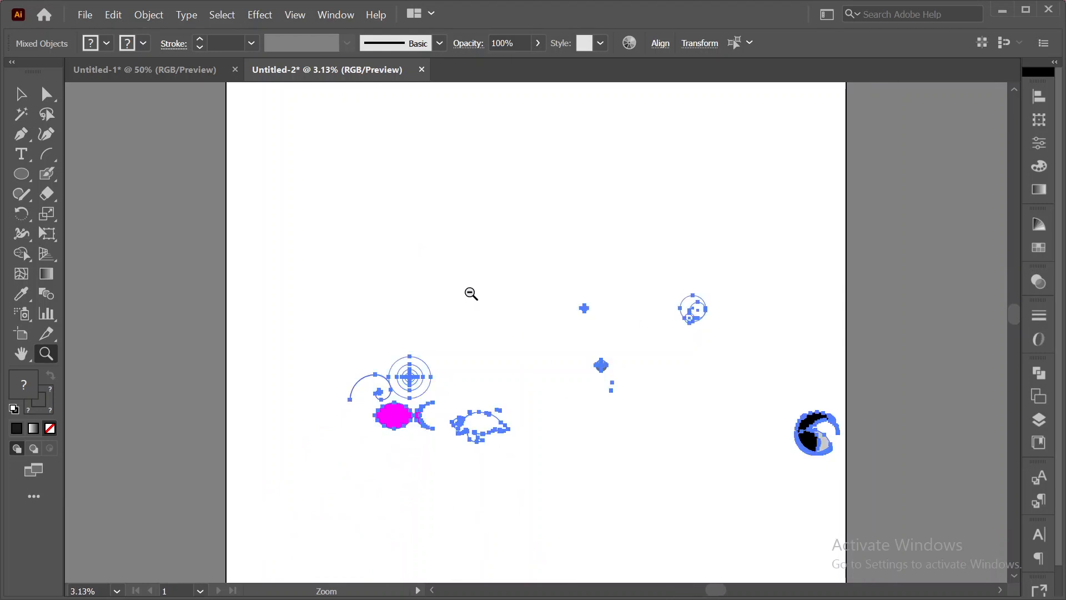
scroll(473, 294, "up", 1)
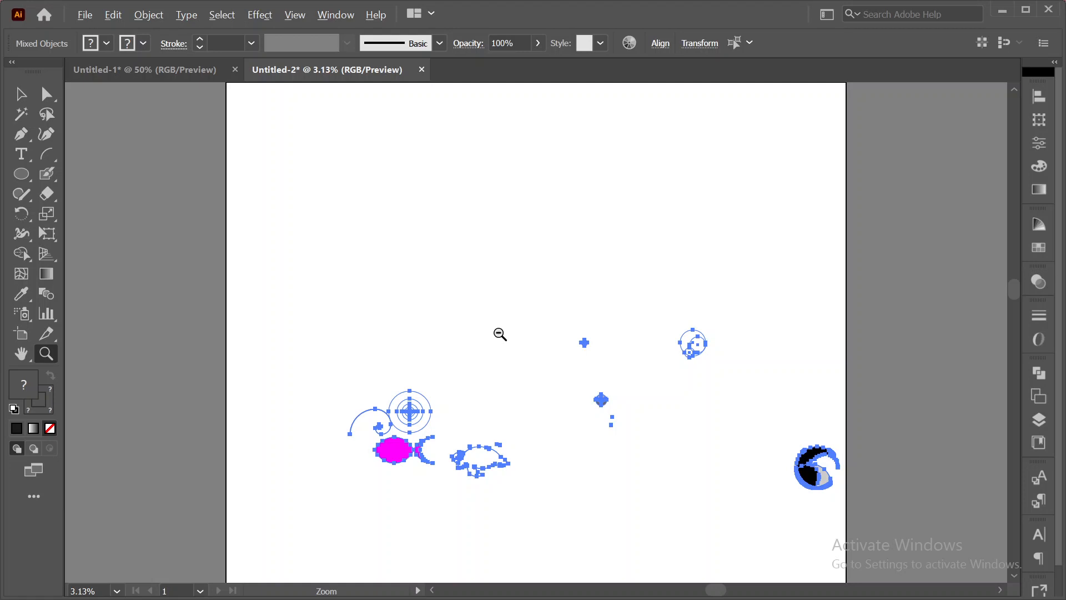
left_click(21, 94)
left_click(385, 308)
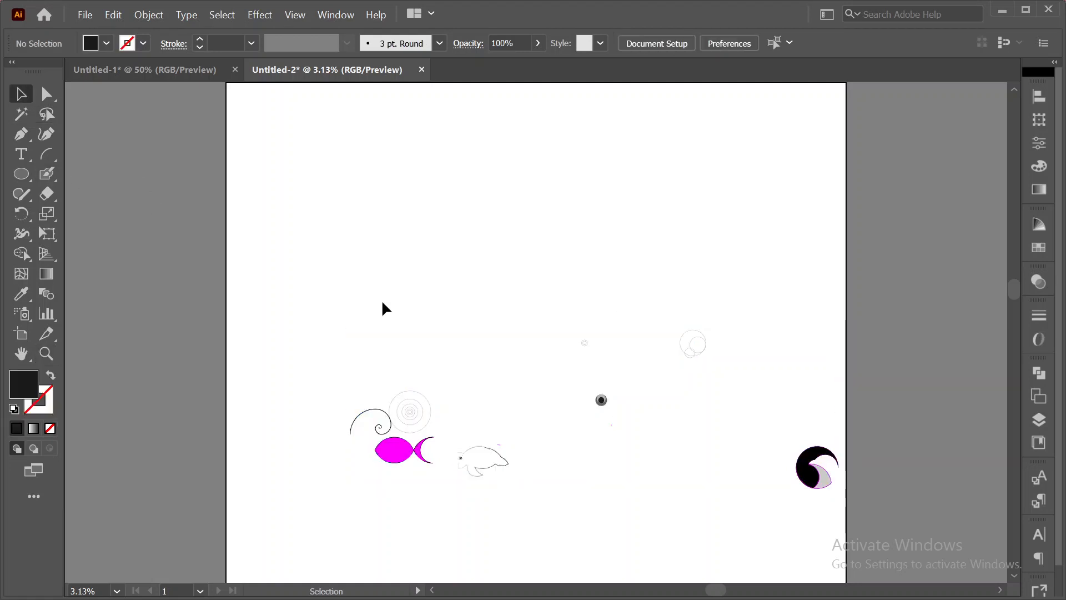
scroll(386, 308, "down", 2)
left_click_drag(318, 245, 888, 478)
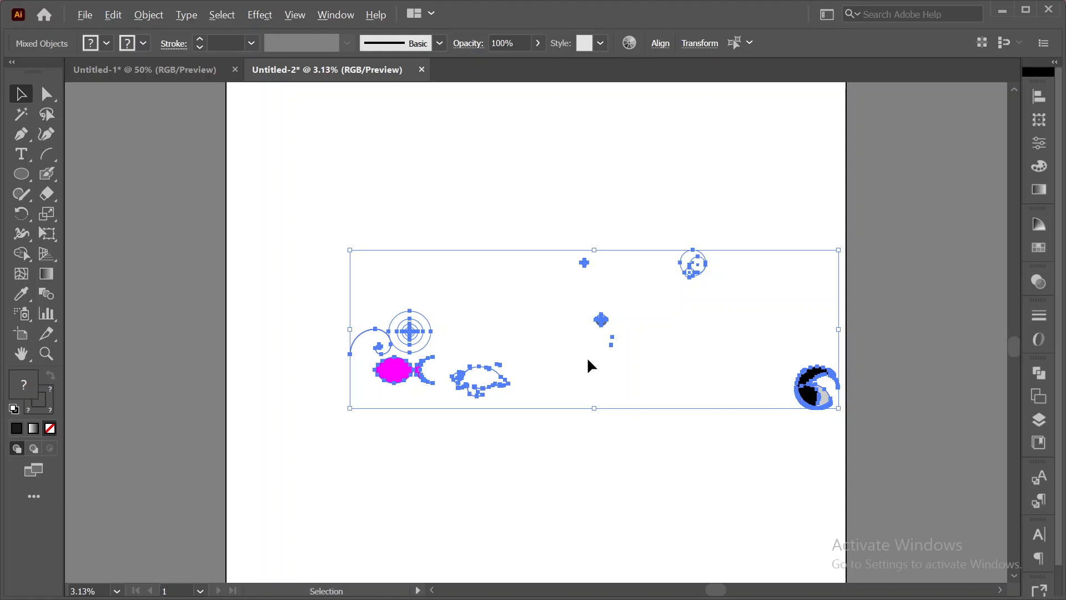
scroll(589, 364, "up", 3)
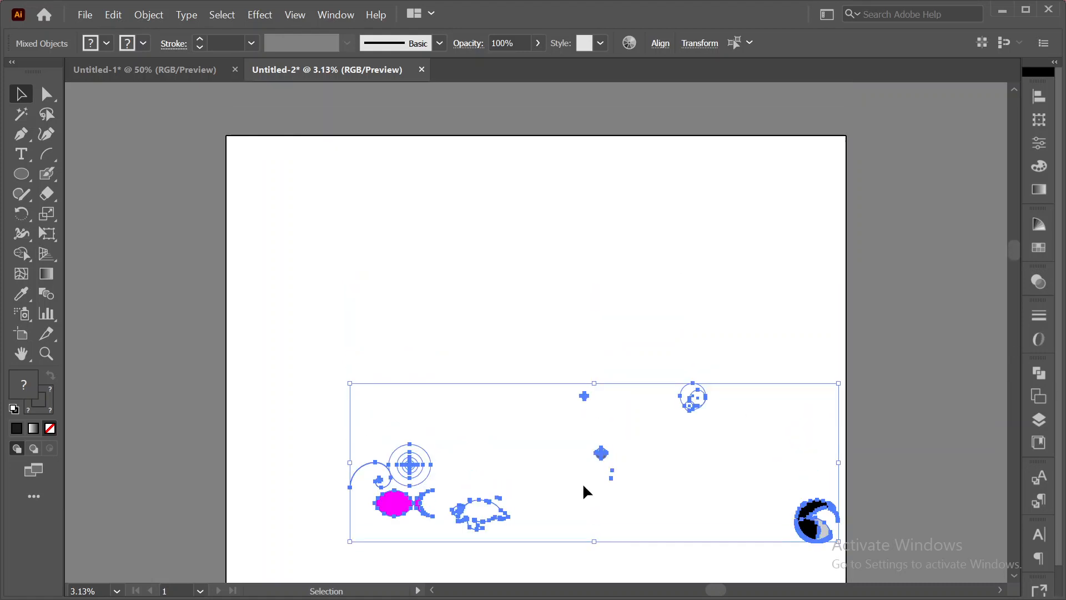
scroll(583, 490, "down", 2)
scroll(559, 414, "down", 6)
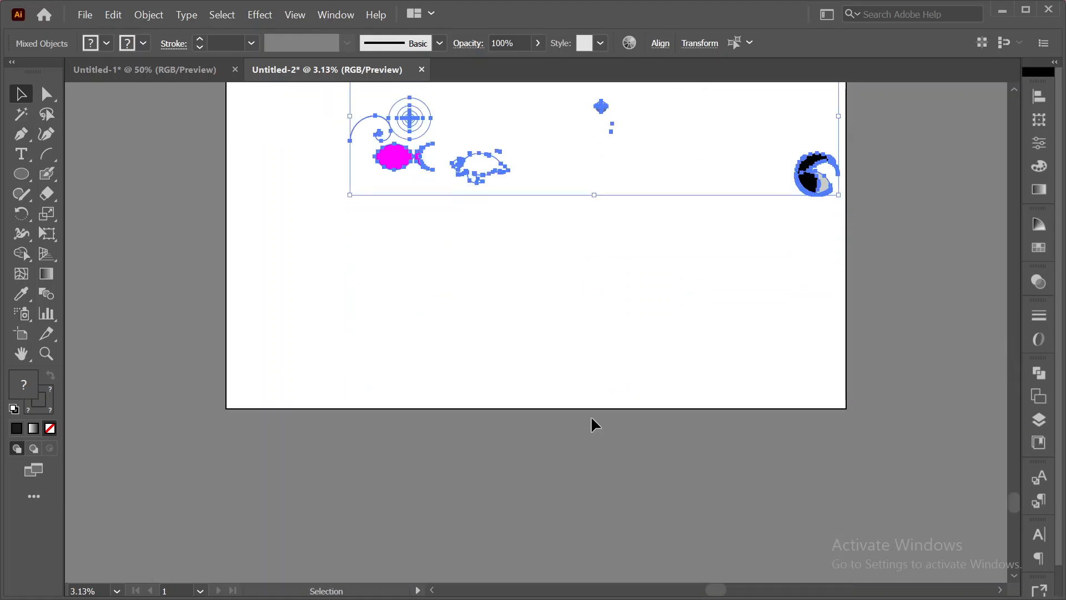
scroll(592, 424, "up", 3)
scroll(592, 423, "up", 1)
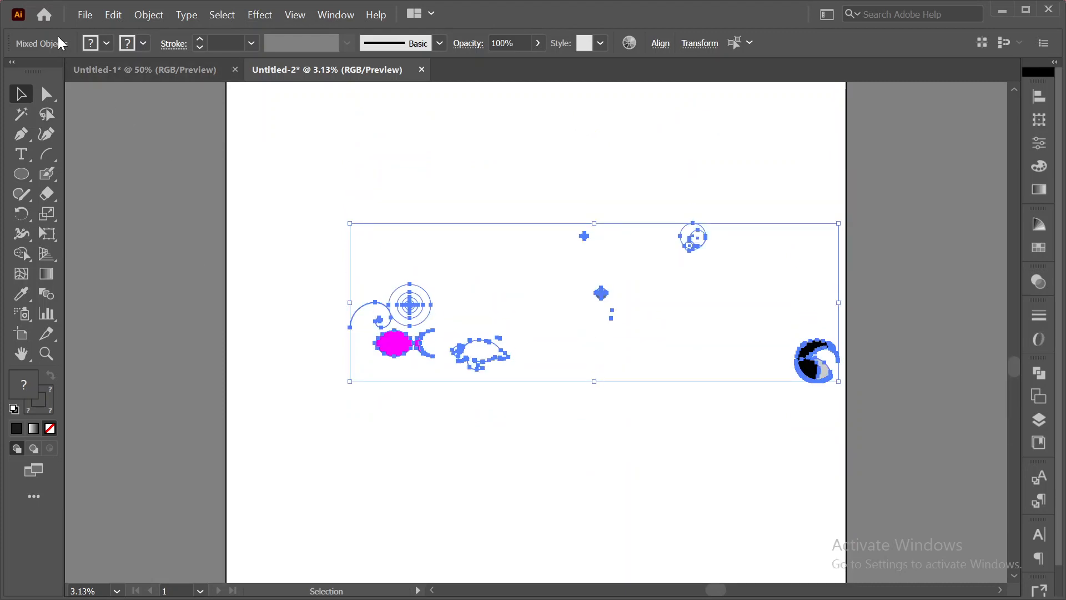
left_click(158, 184)
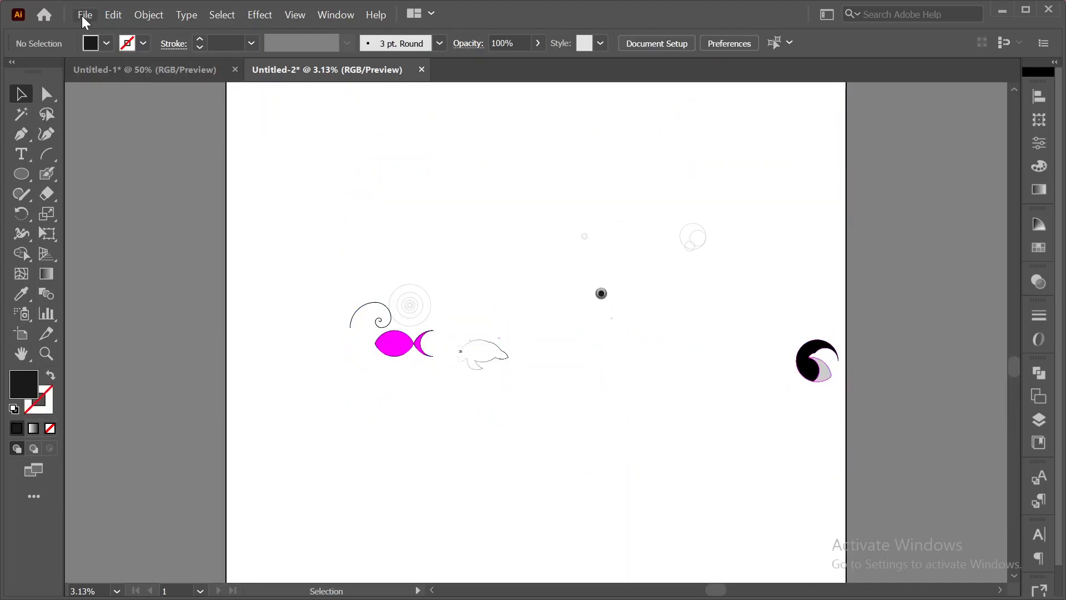
- Create a new landscape document with the iMac 27 size, 2560 x 1440 px, and one artboard
left_click(84, 22)
left_click(107, 31)
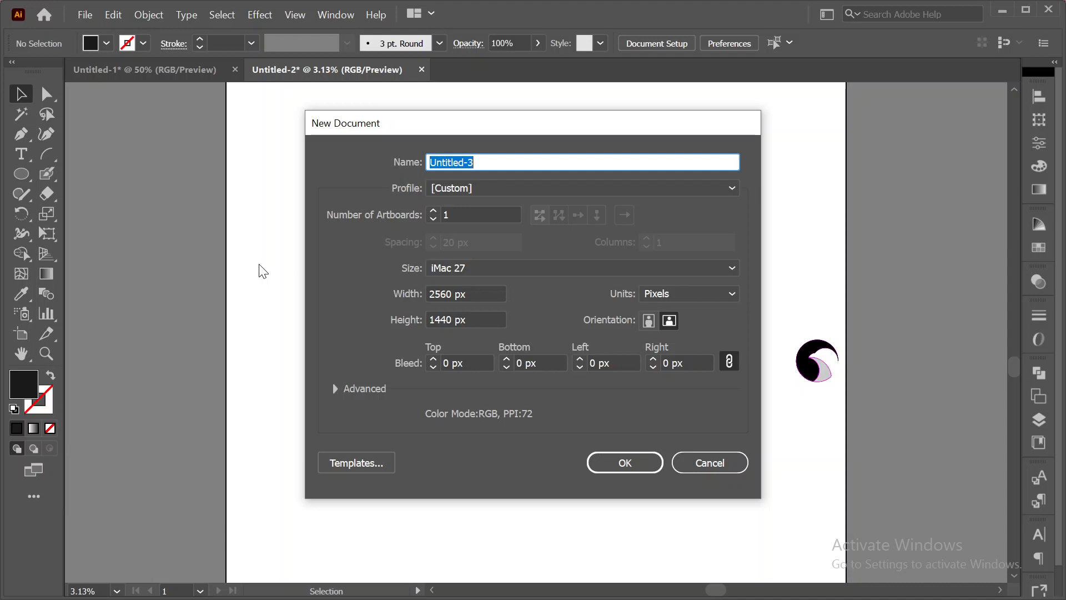
left_click(629, 468)
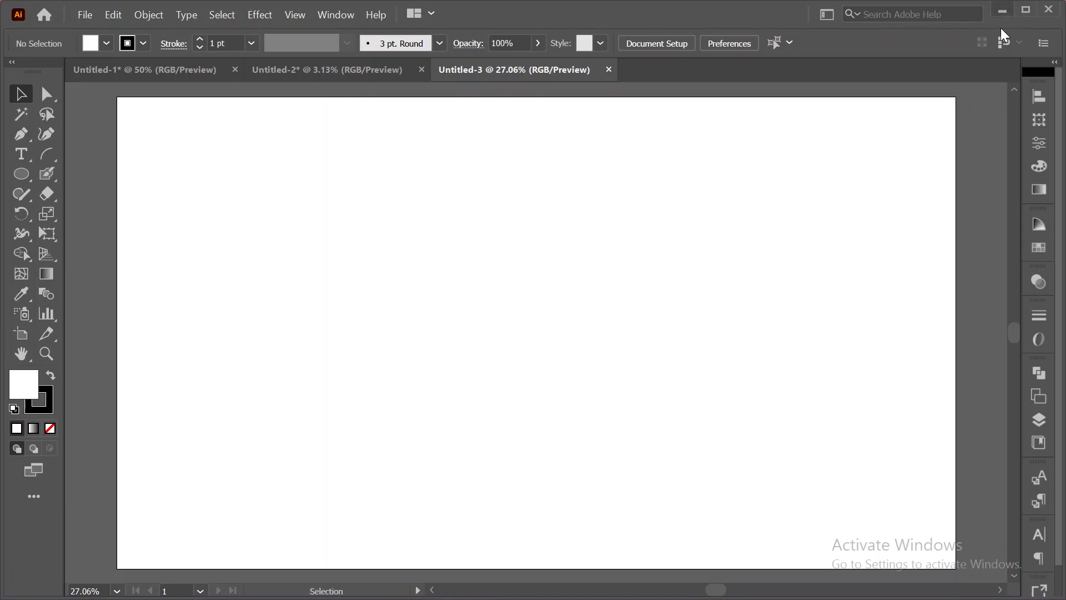
- Switch to the Google Meet call in Chrome and admit the two people asking to join
left_click(966, 16)
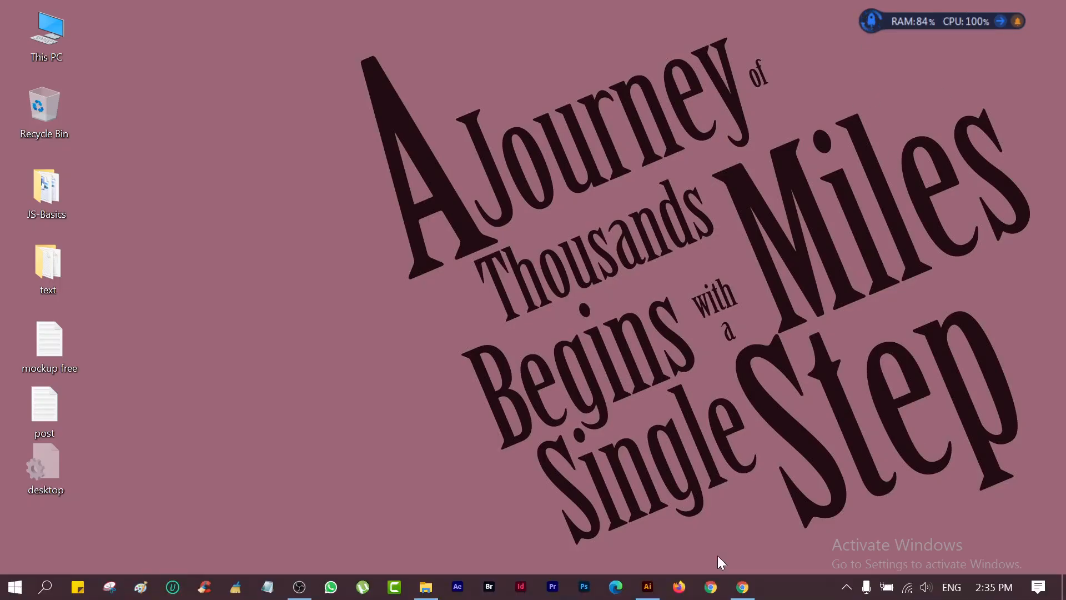
mouse_move(755, 593)
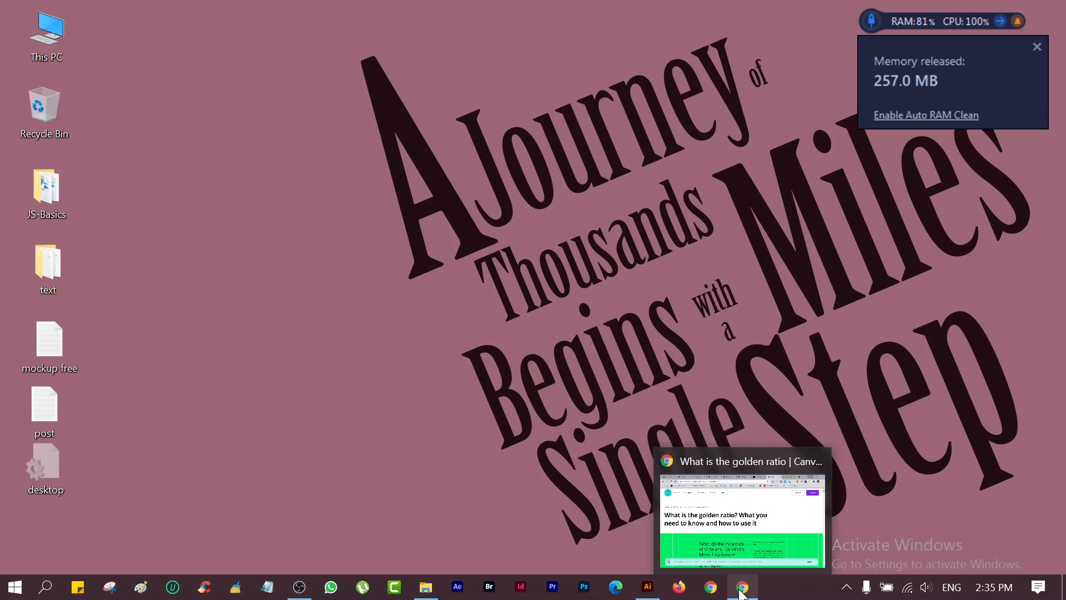
left_click(741, 591)
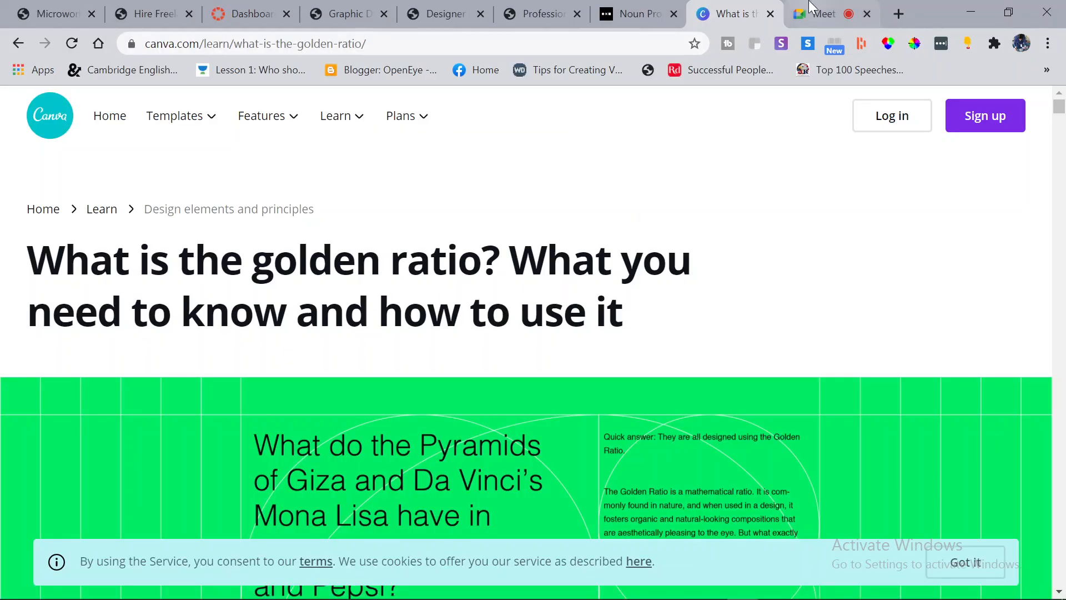
left_click(812, 8)
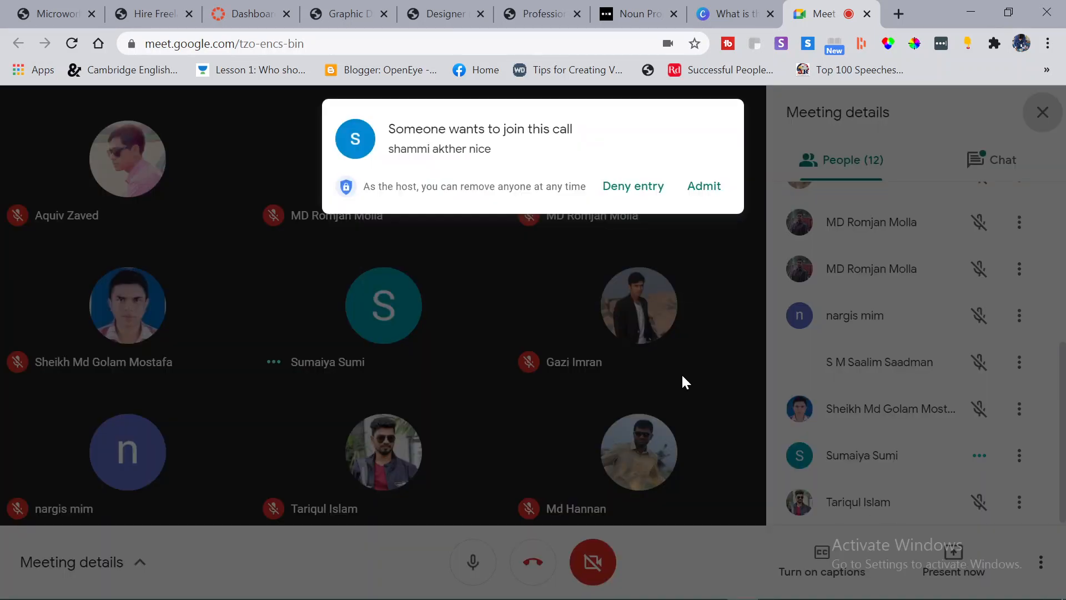
left_click(701, 189)
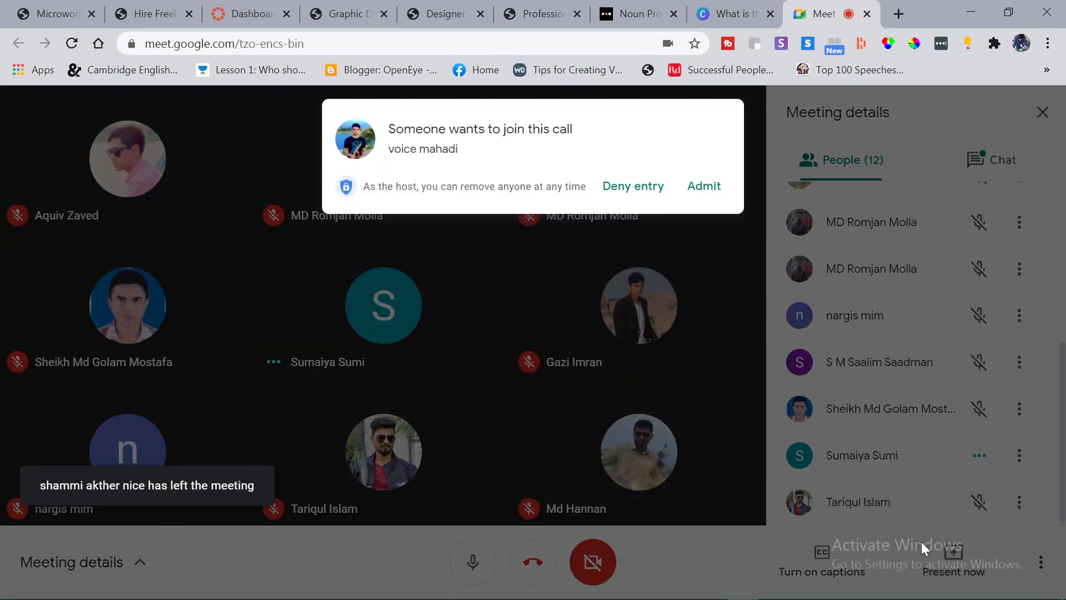
left_click(708, 185)
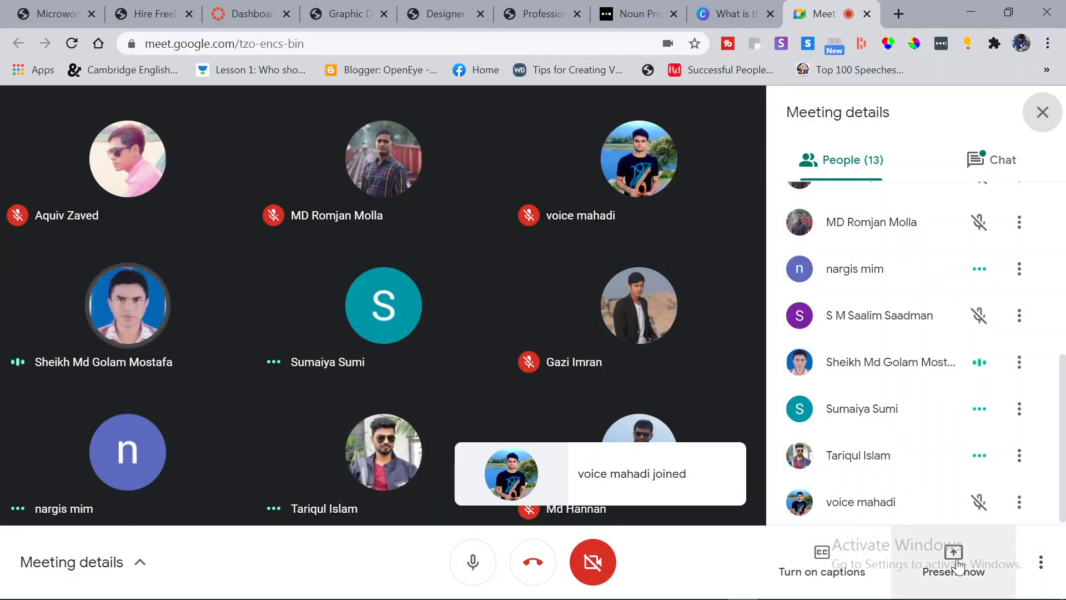
- Open the meeting's presenting options and raise the system volume to 16
left_click(957, 558)
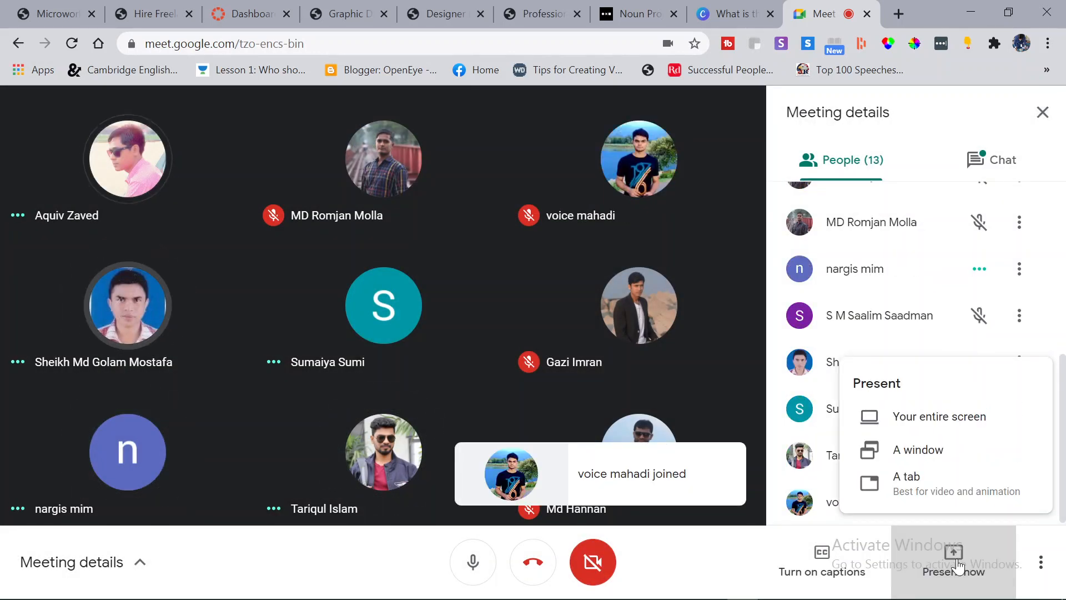
key("XF86AudioRaiseVolume")
key("XF86AudioRaiseVolume")
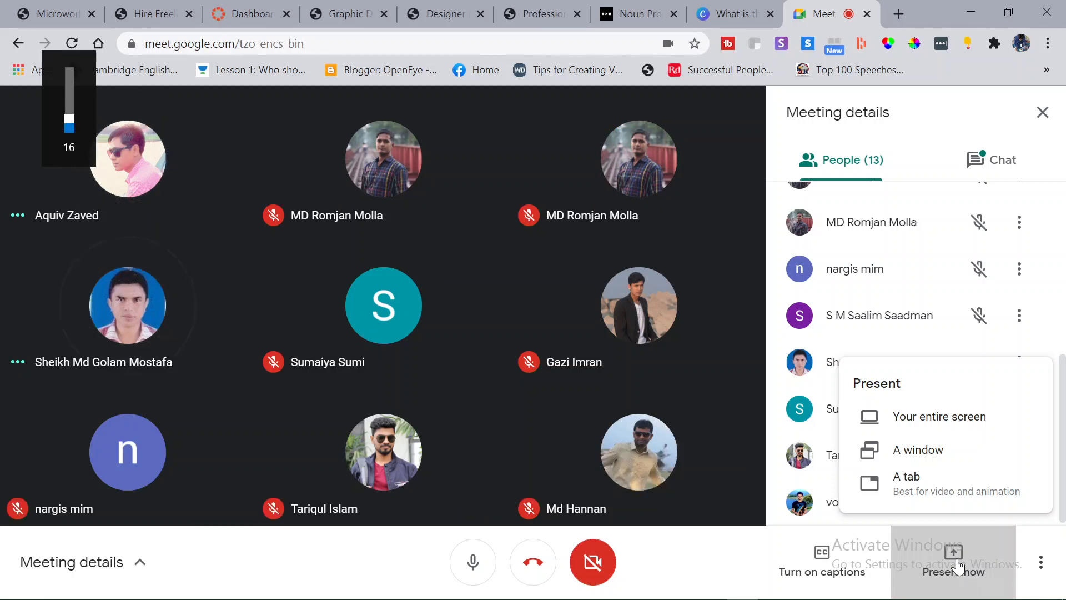
- Present the entire screen to the meeting and hide the screen-sharing notice
left_click(923, 424)
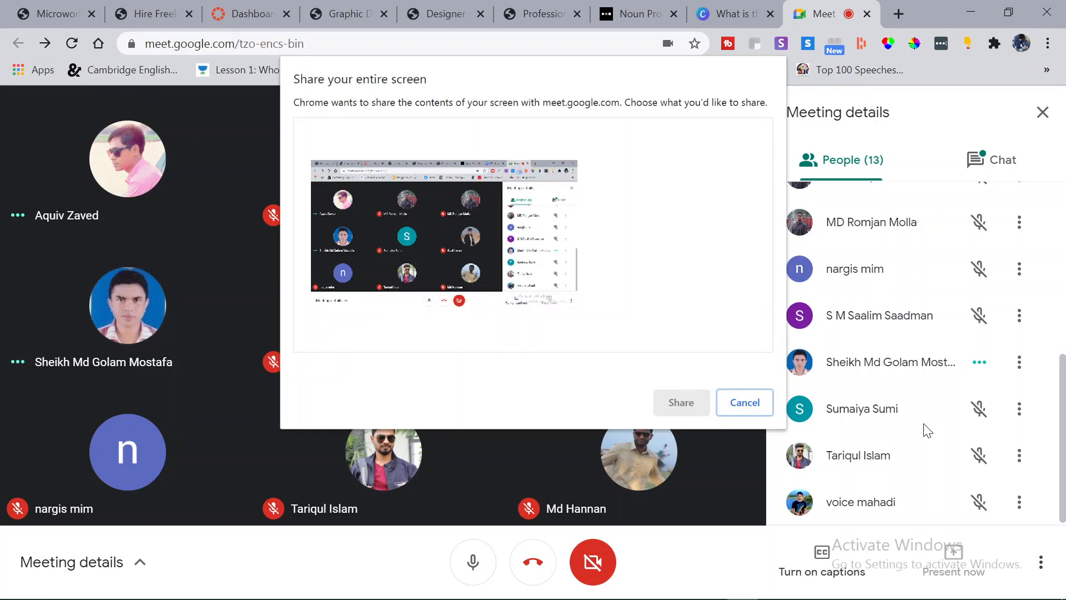
left_click(571, 343)
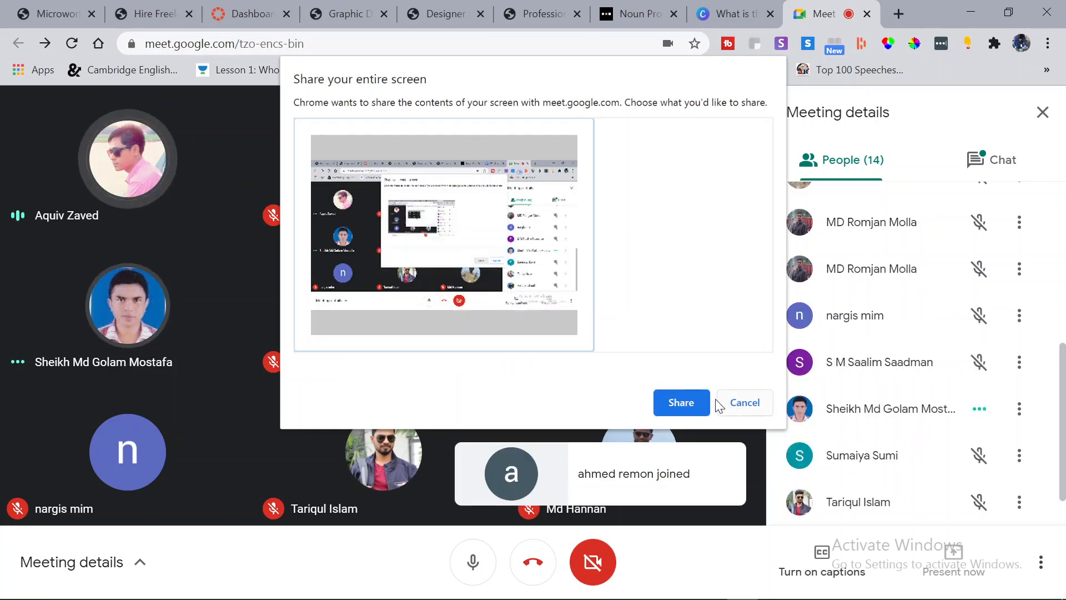
left_click(690, 402)
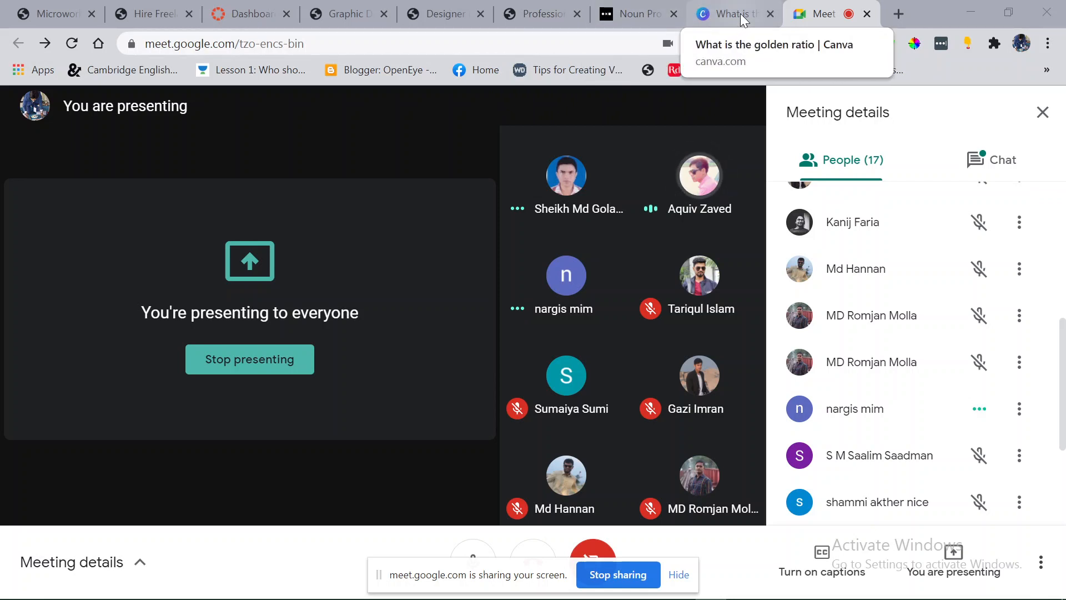
left_click(681, 575)
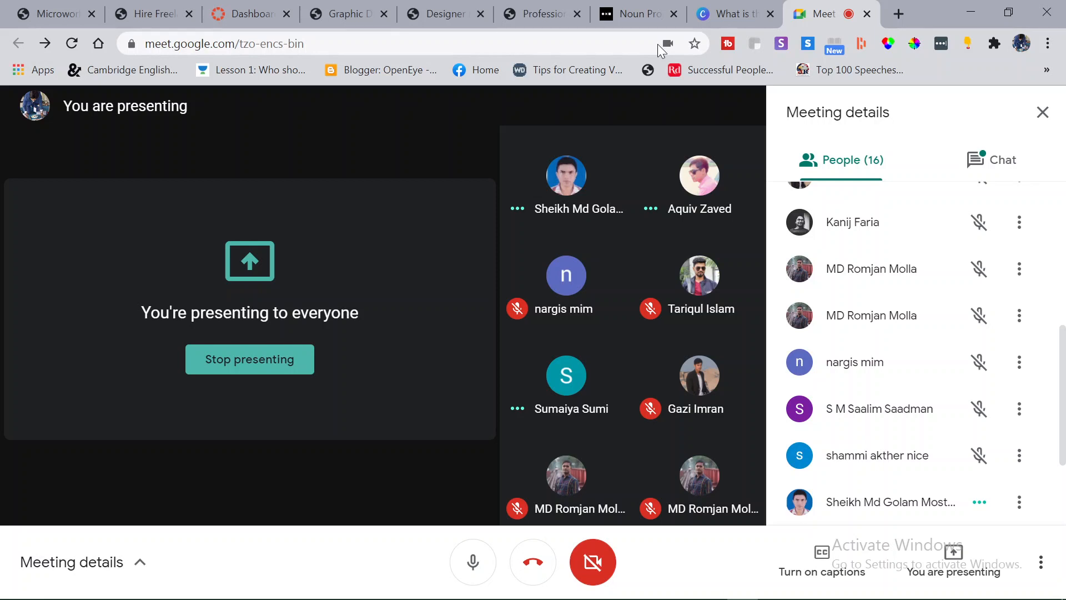
- Check the Canva golden ratio page and the meeting, and switch to Adobe Illustrator with the blank Untitled-3 document
left_click(738, 7)
left_click(839, 11)
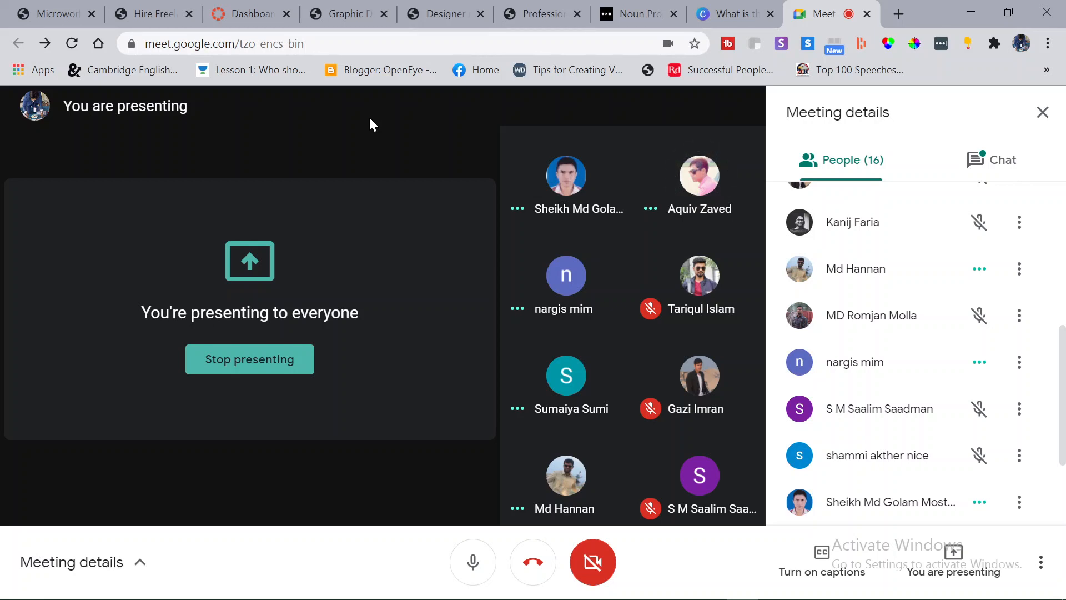
left_click(961, 15)
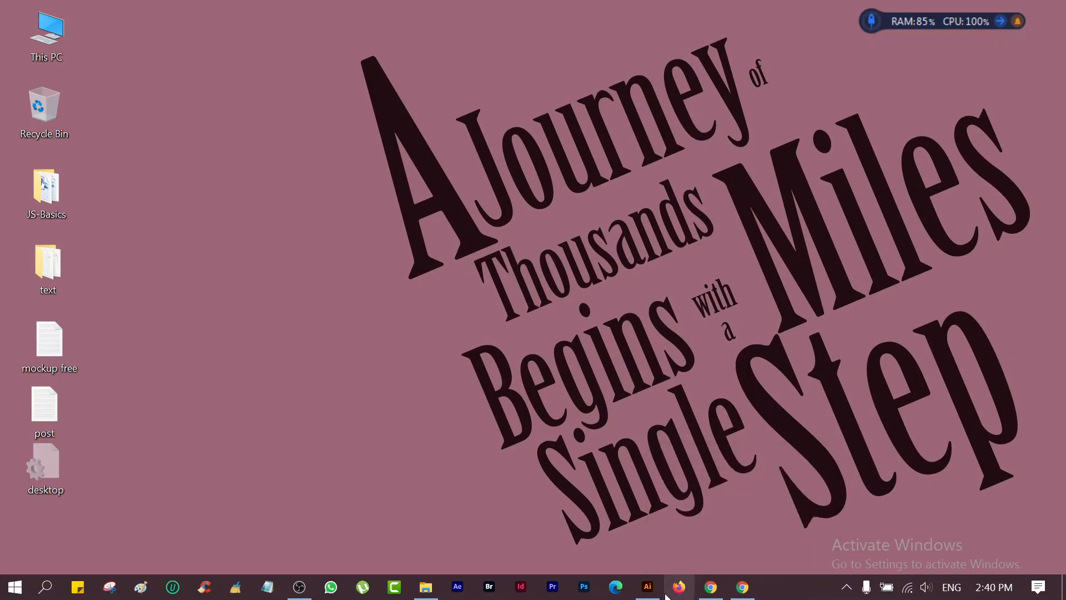
left_click(648, 587)
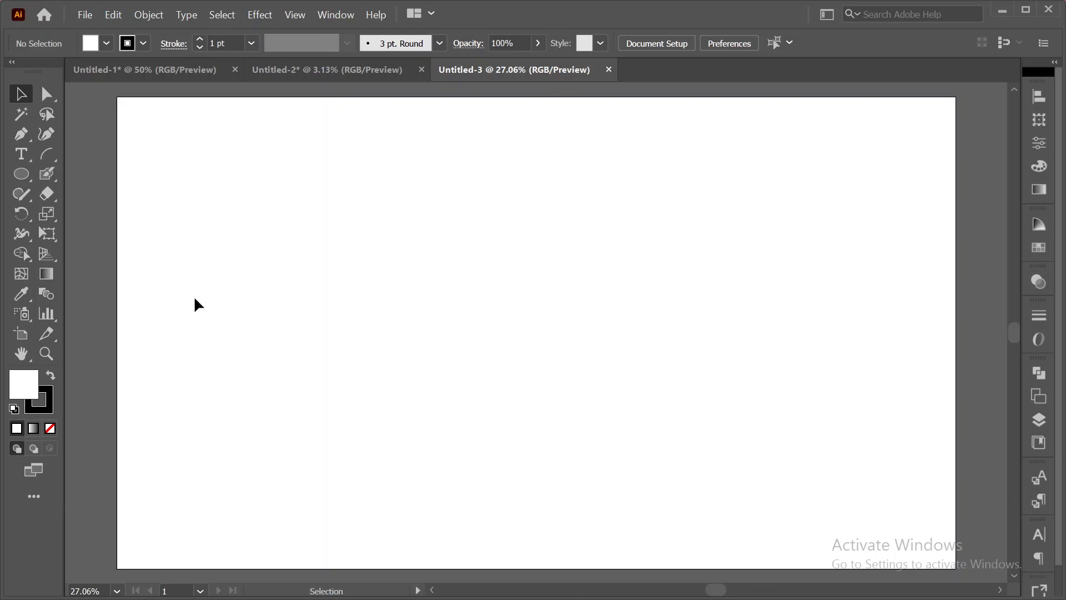
- Draw a 300 x 300 px circle with the Ellipse tool near the middle of the Untitled-3 artboard
left_click(28, 179)
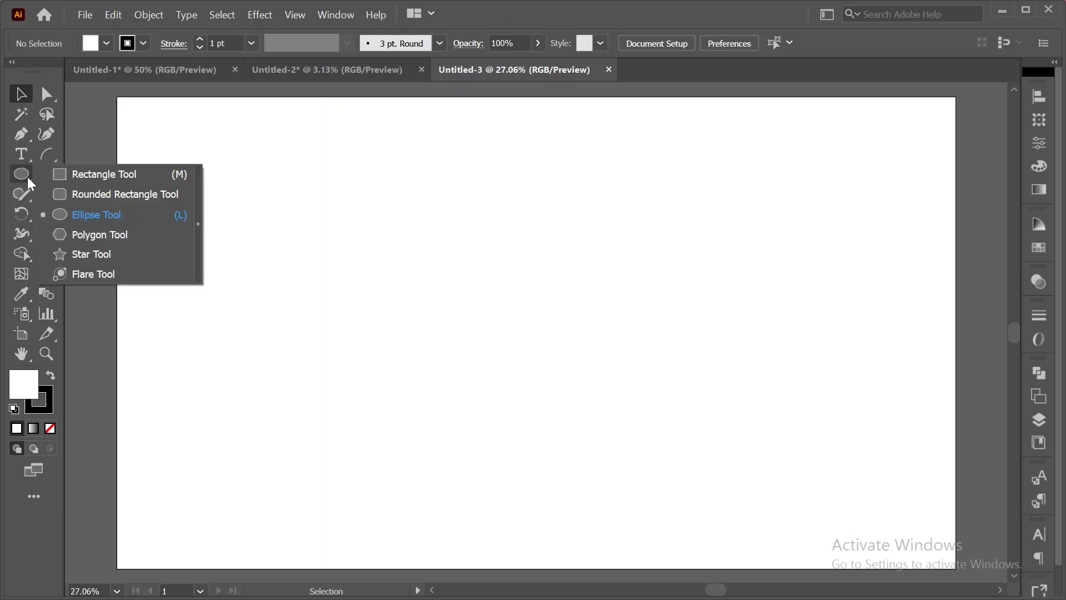
left_click(105, 215)
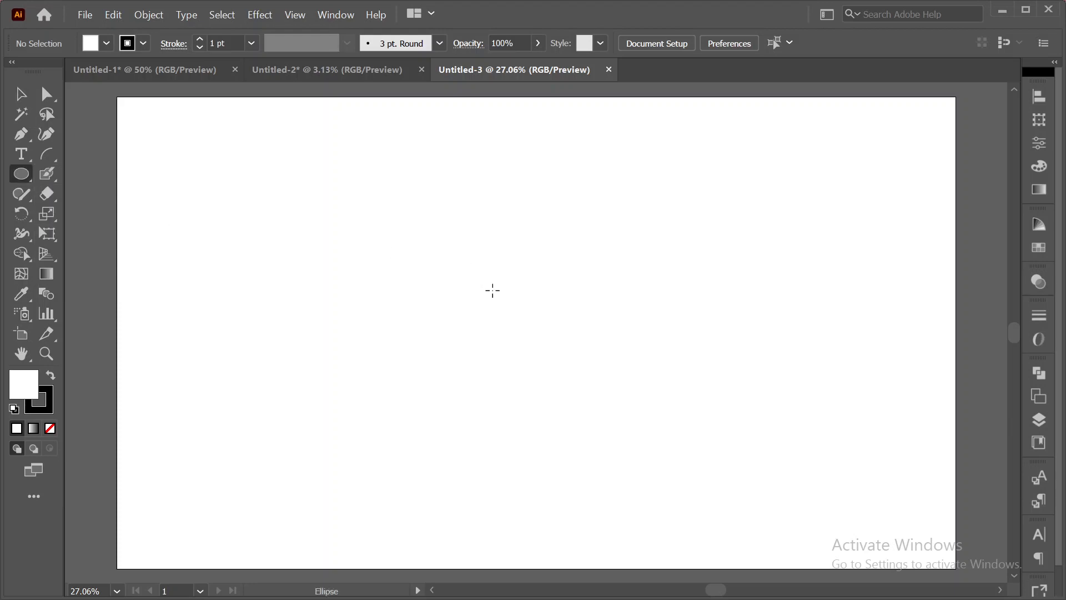
left_click(531, 313)
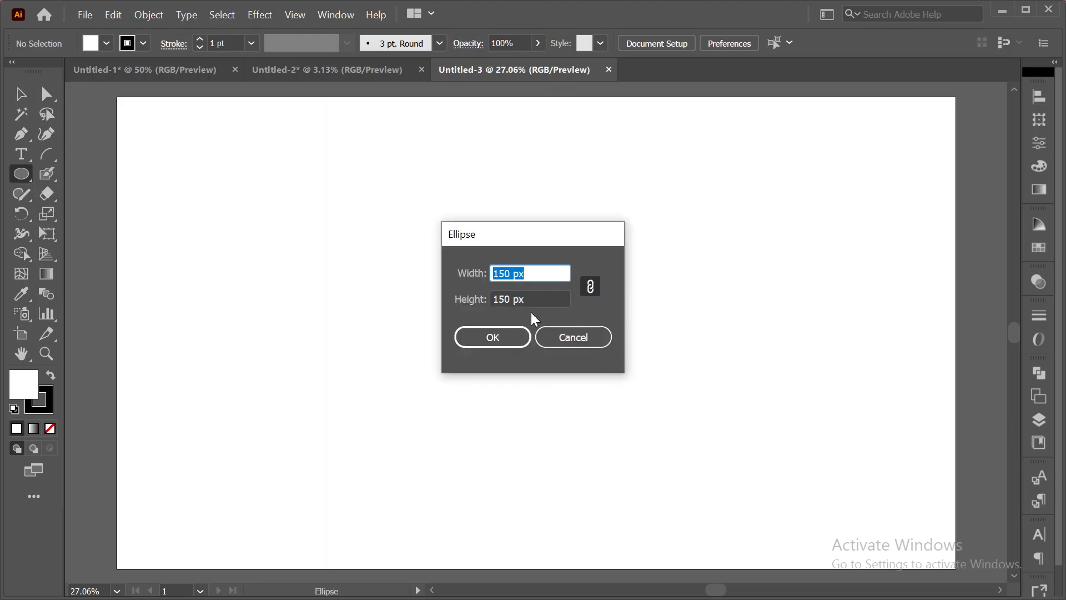
left_click(510, 269)
double_click(509, 269)
type("300")
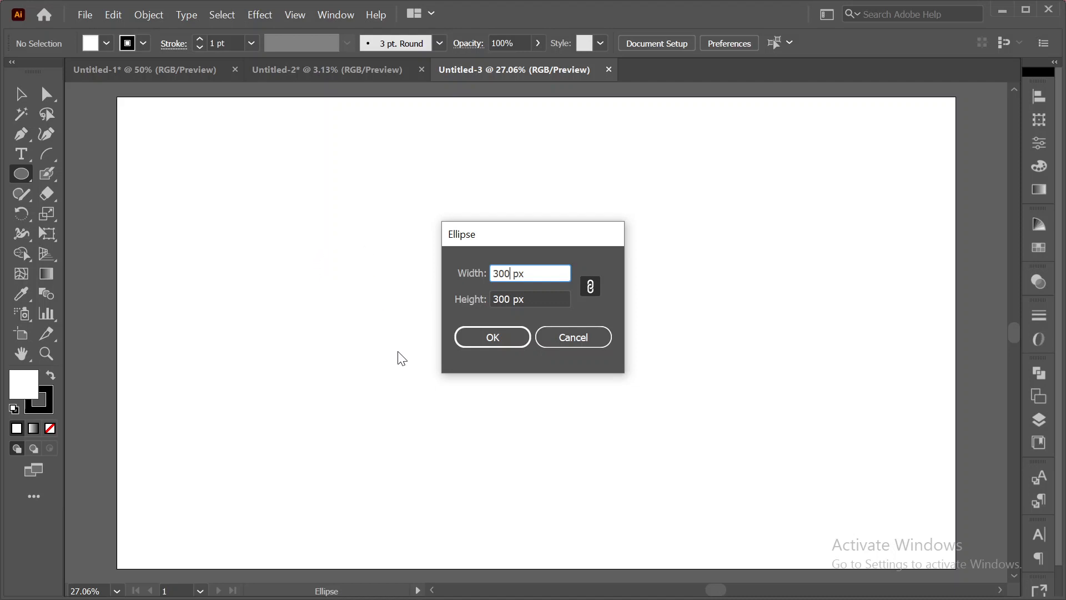
left_click(480, 341)
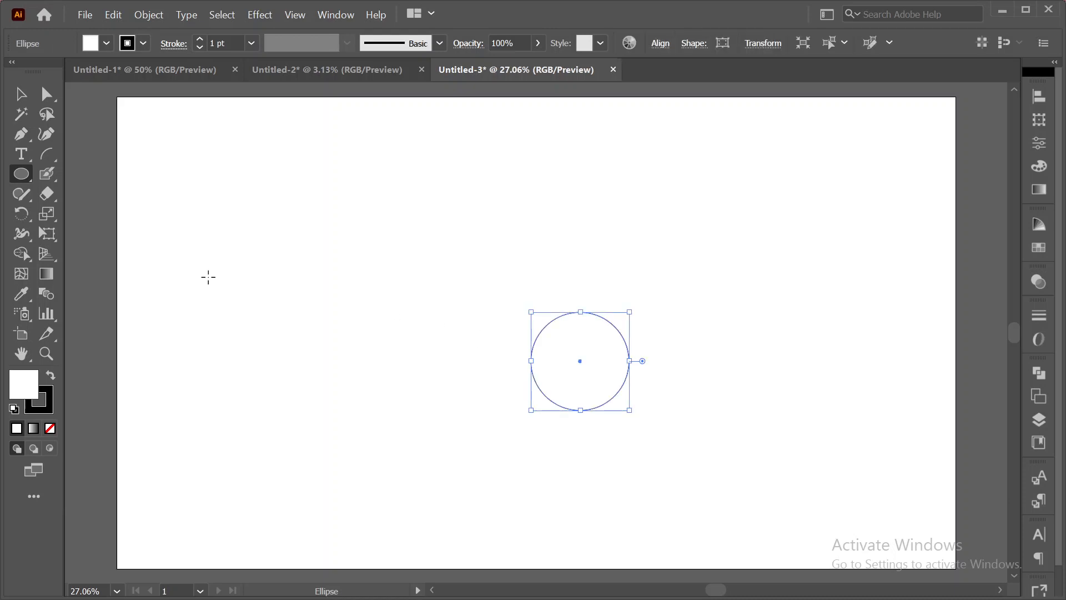
- Remove the 300 px circle's stroke and fill it with light grey
left_click(144, 44)
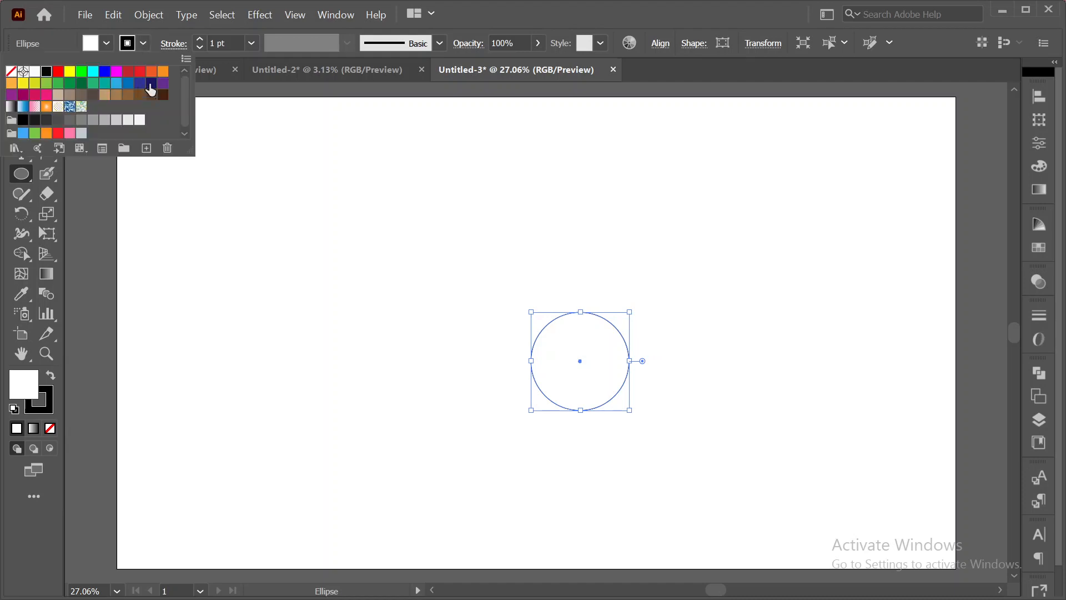
left_click(11, 72)
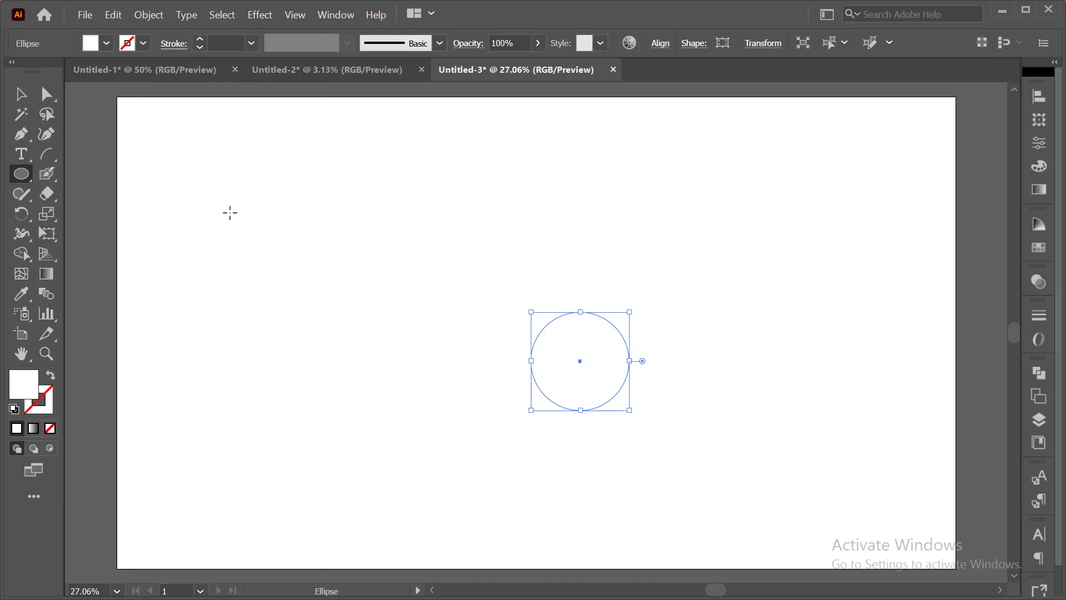
left_click(21, 97)
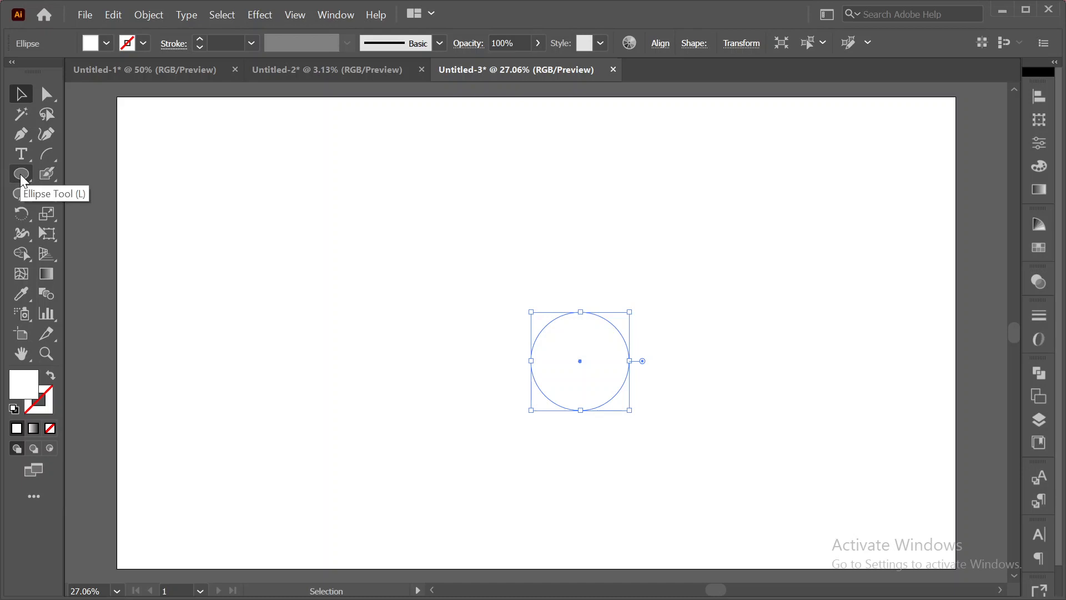
left_click(106, 44)
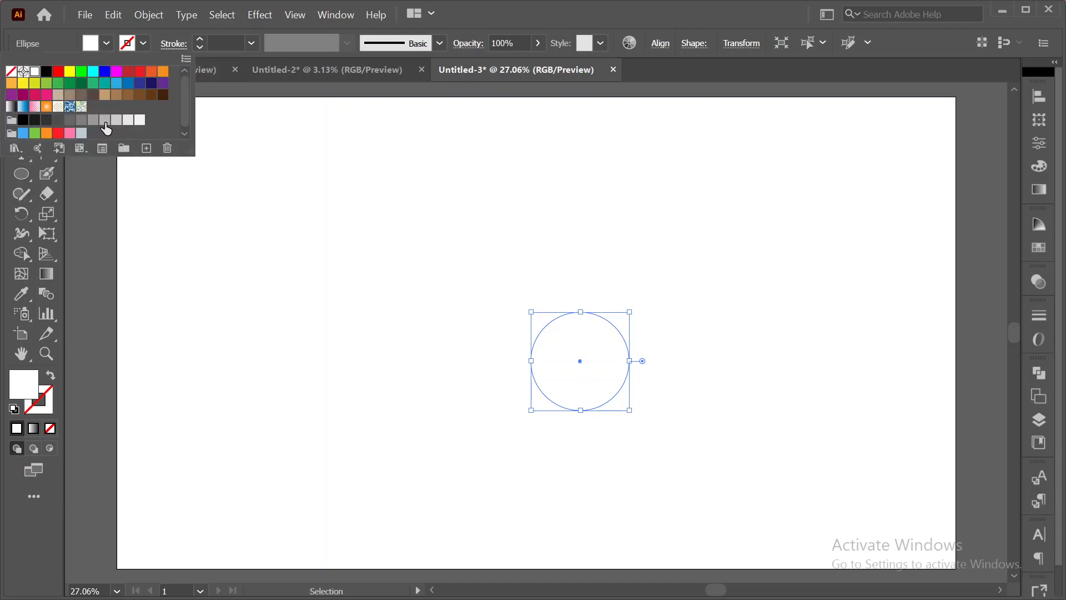
left_click(105, 121)
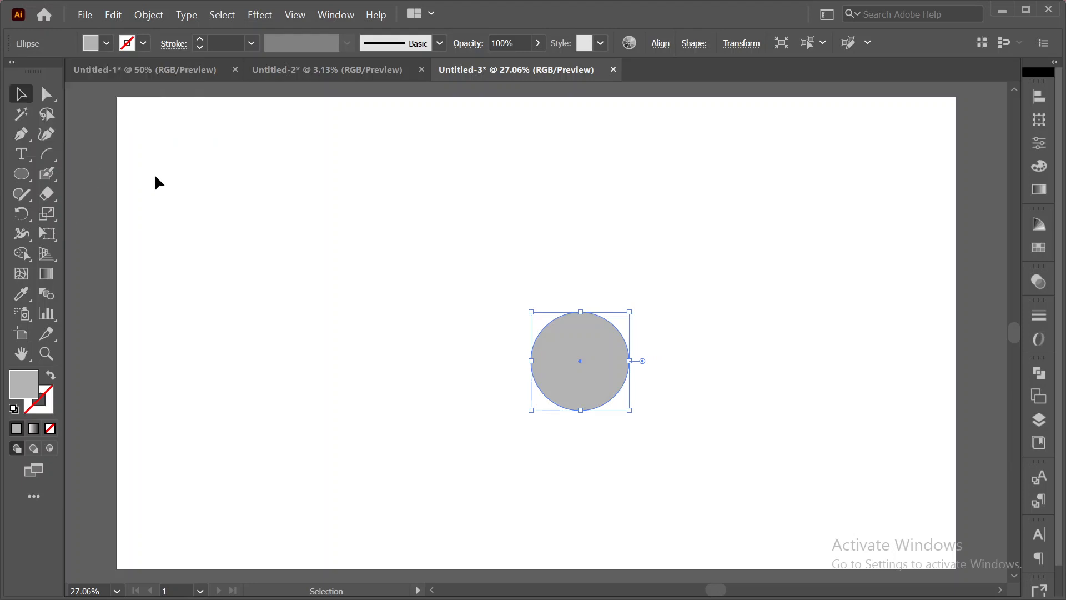
- Draw a 150 x 150 px circle with the Ellipse tool above and left of the grey circle
left_click(21, 176)
left_click(384, 221)
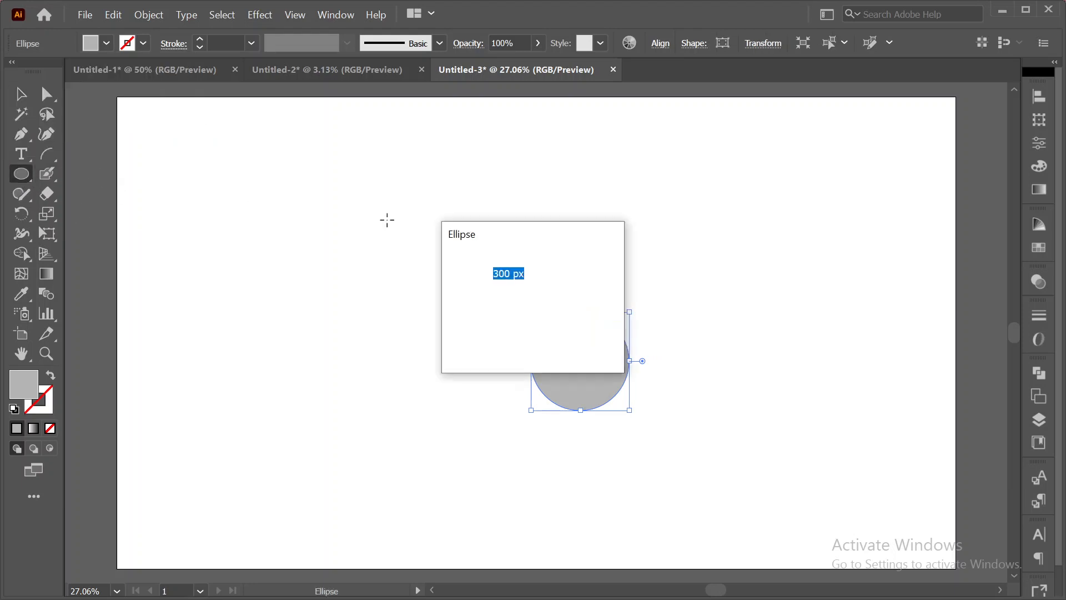
left_click_drag(504, 232, 355, 199)
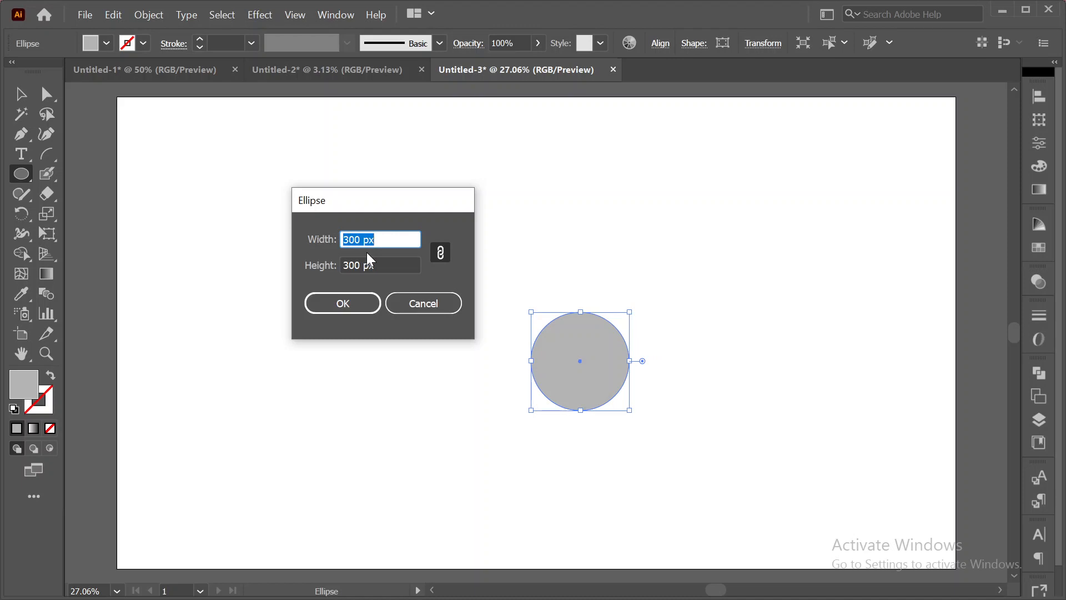
left_click_drag(361, 240, 324, 248)
type("150")
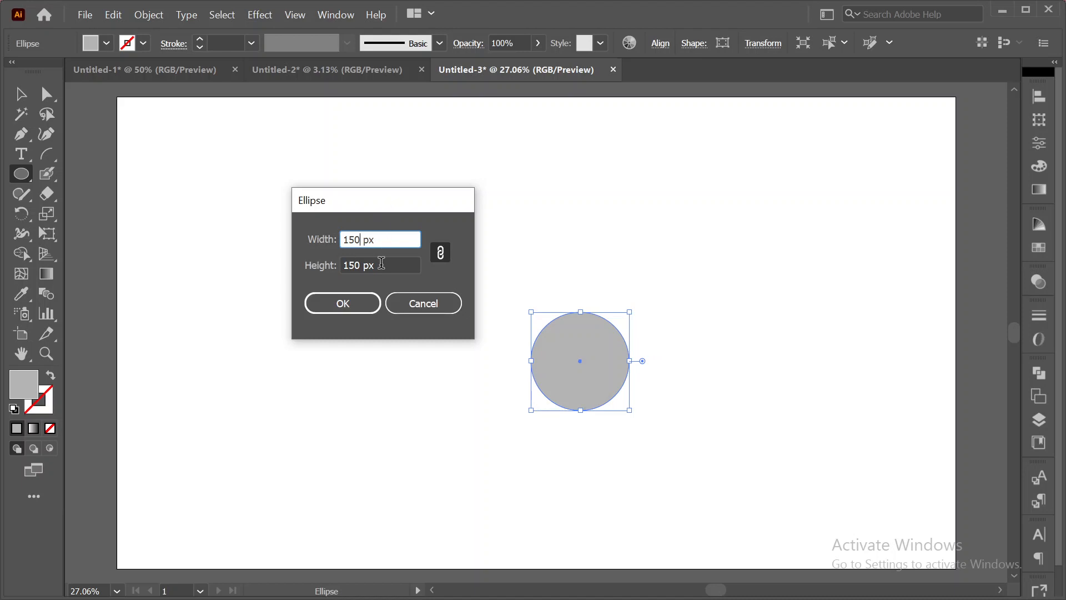
left_click(368, 307)
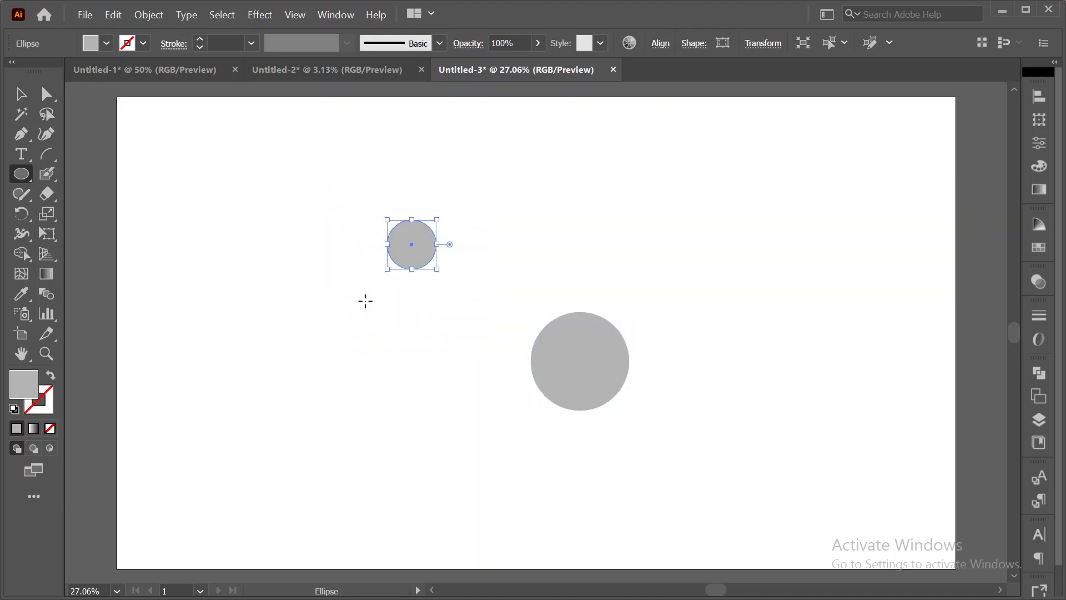
- Try several dark swatches on the 150 px circle and fill it with black
left_click(106, 43)
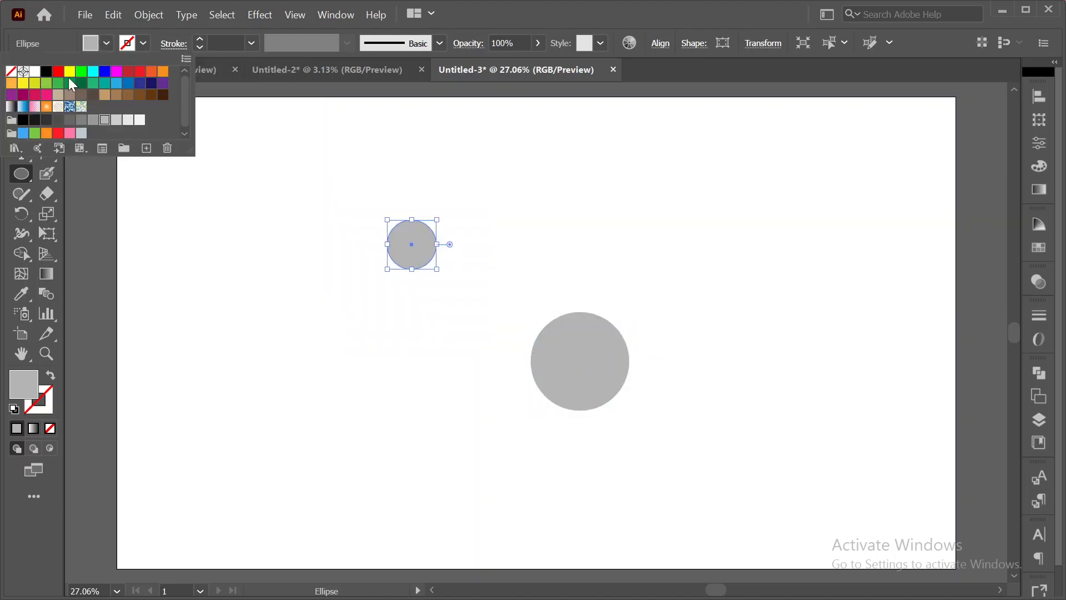
left_click(46, 71)
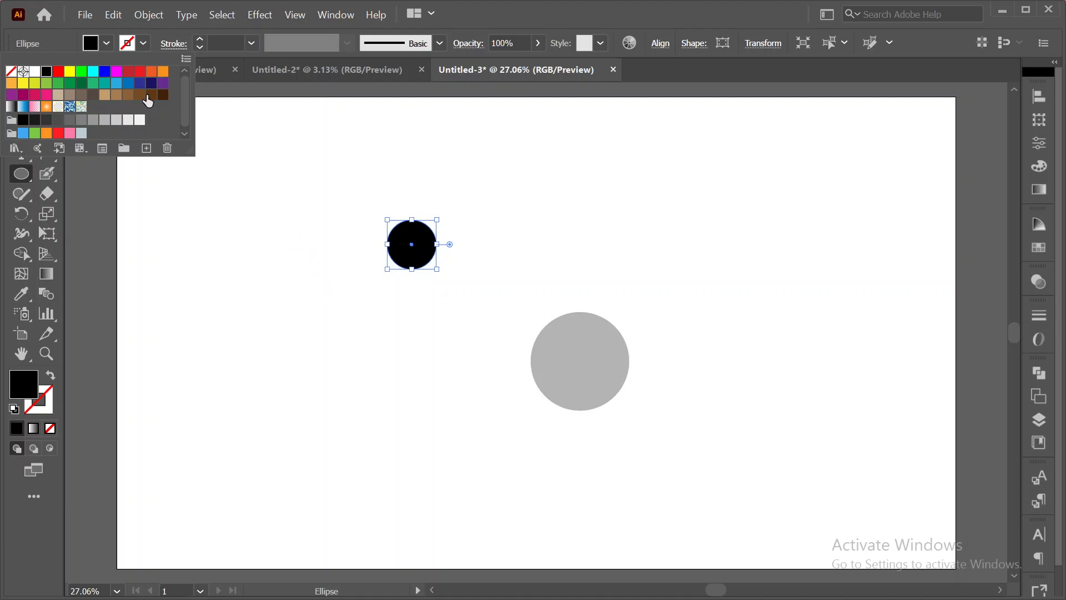
left_click(34, 123)
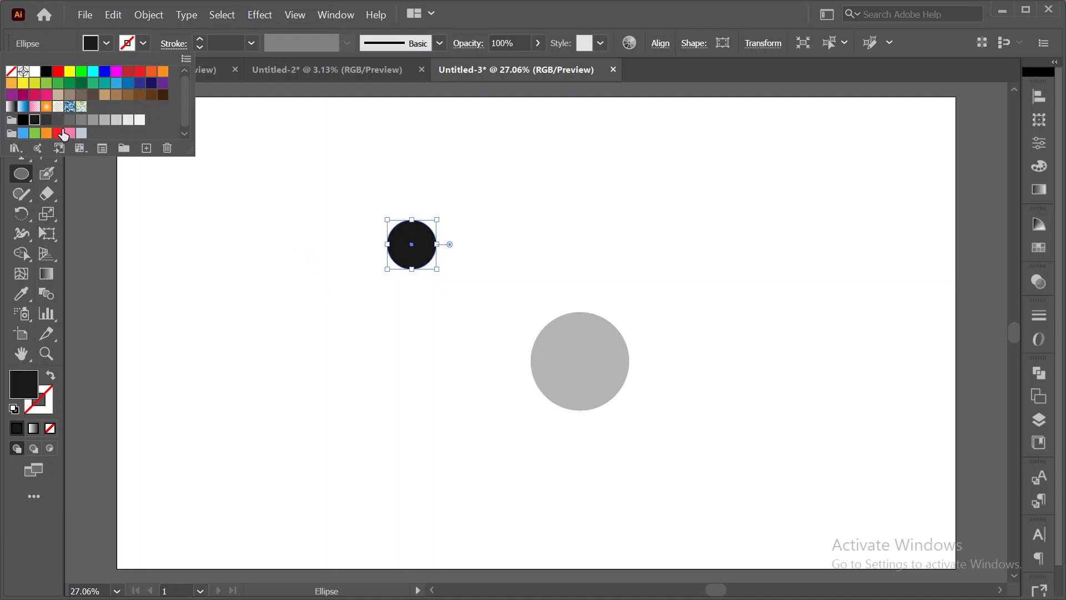
left_click(46, 121)
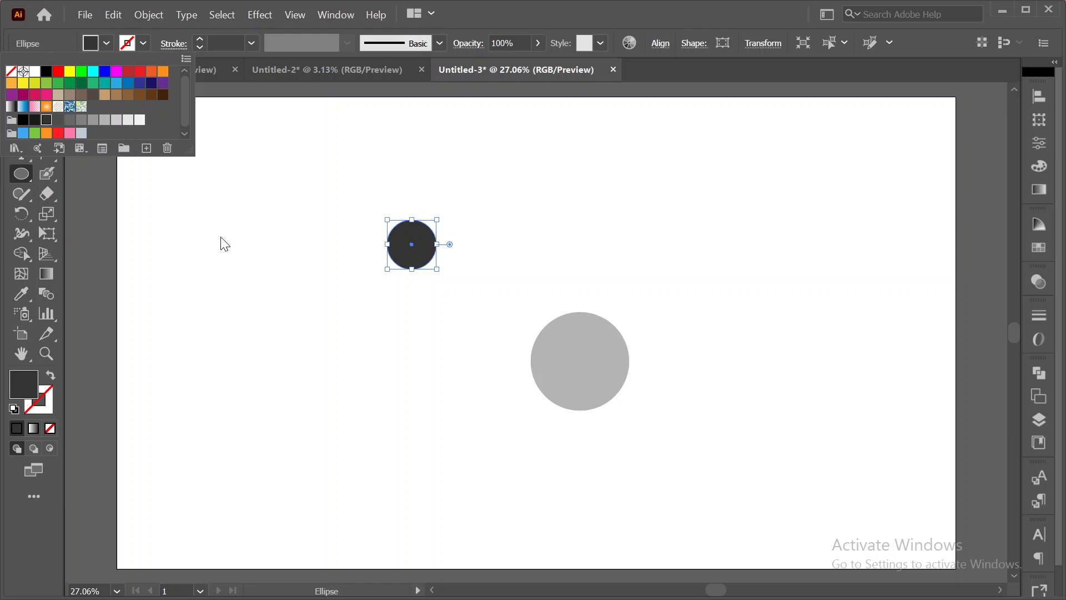
left_click(23, 120)
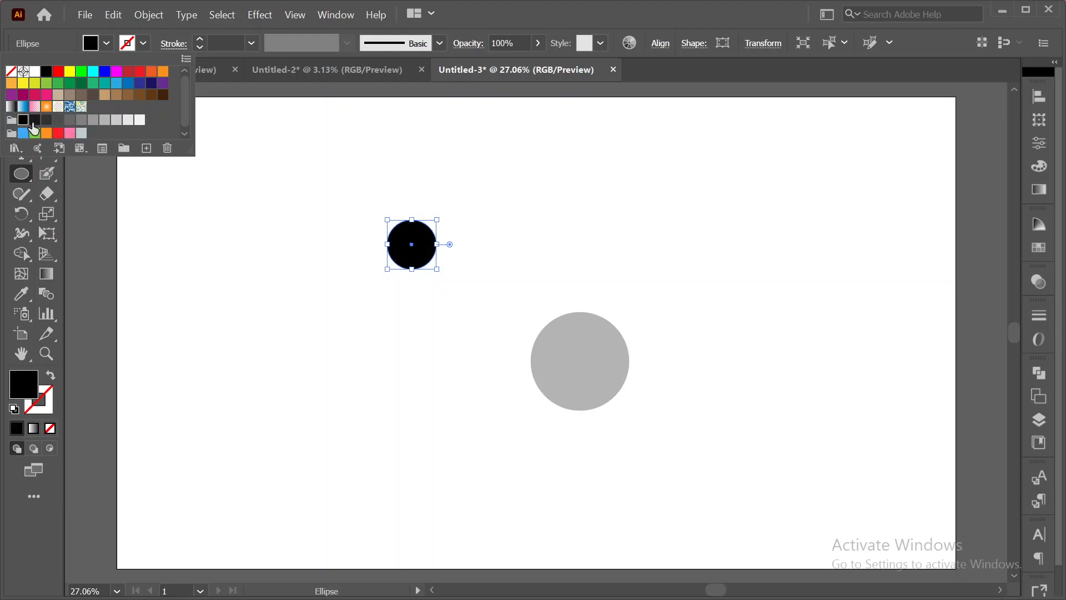
left_click(369, 183)
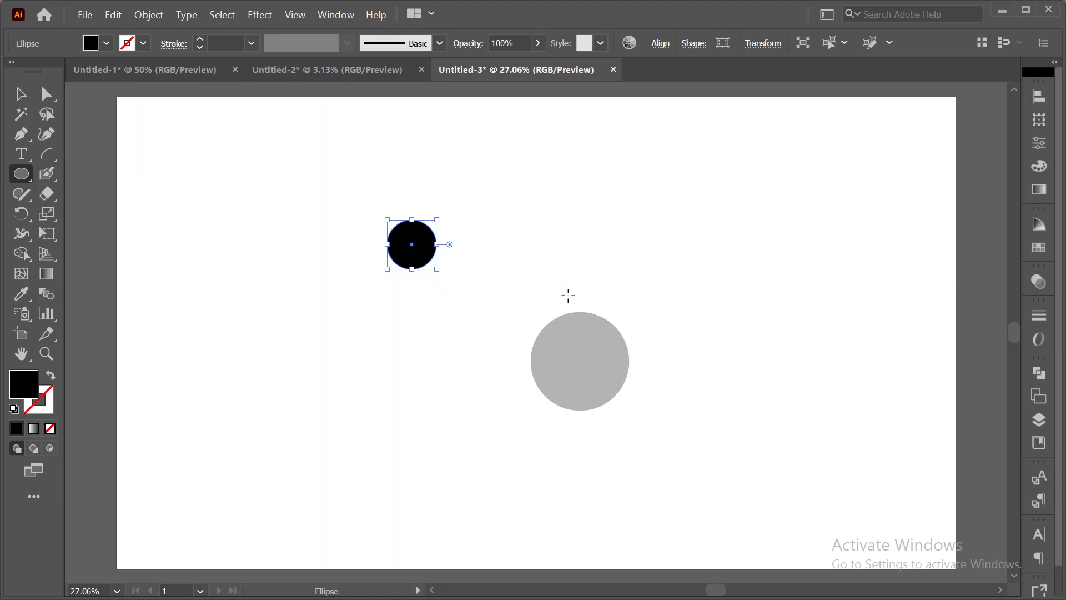
- Align the black and grey circles to each other by their horizontal and vertical centers
left_click(21, 94)
left_click_drag(306, 202, 653, 436)
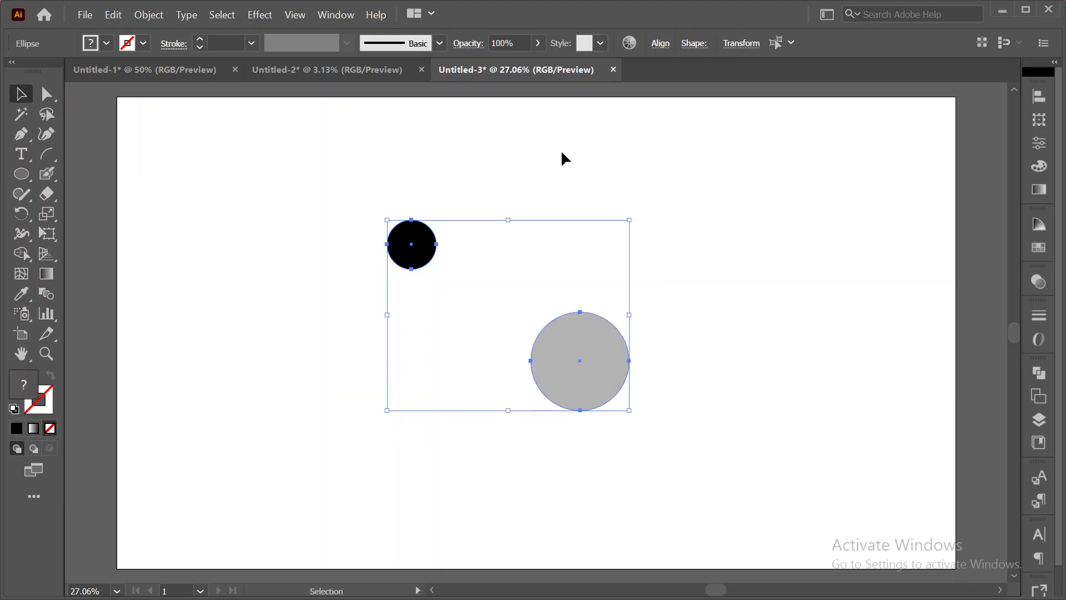
left_click(659, 43)
left_click(522, 89)
left_click(623, 90)
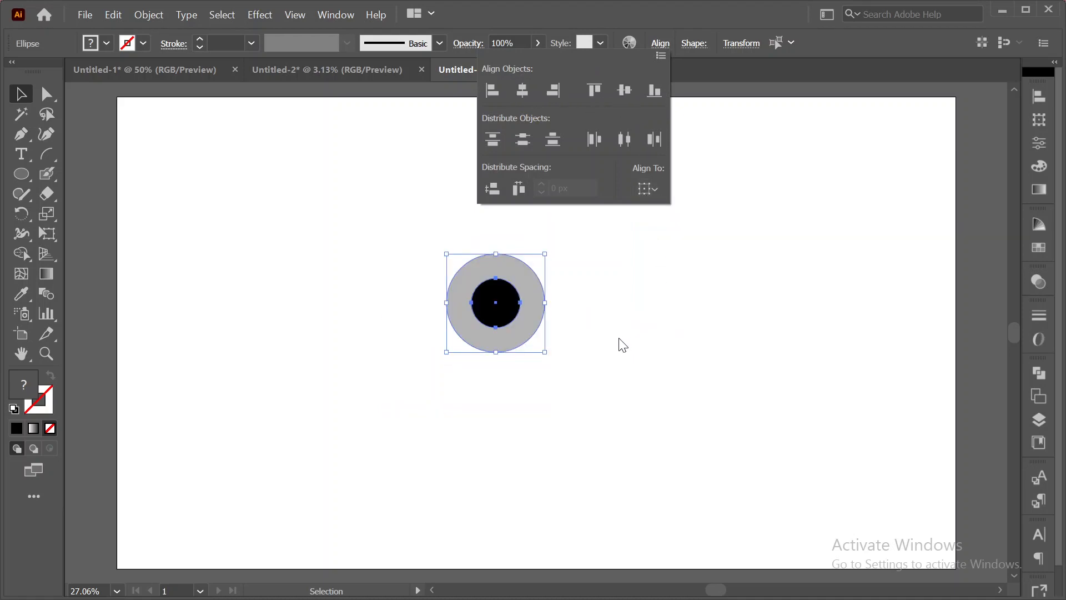
left_click(625, 274)
left_click(611, 261)
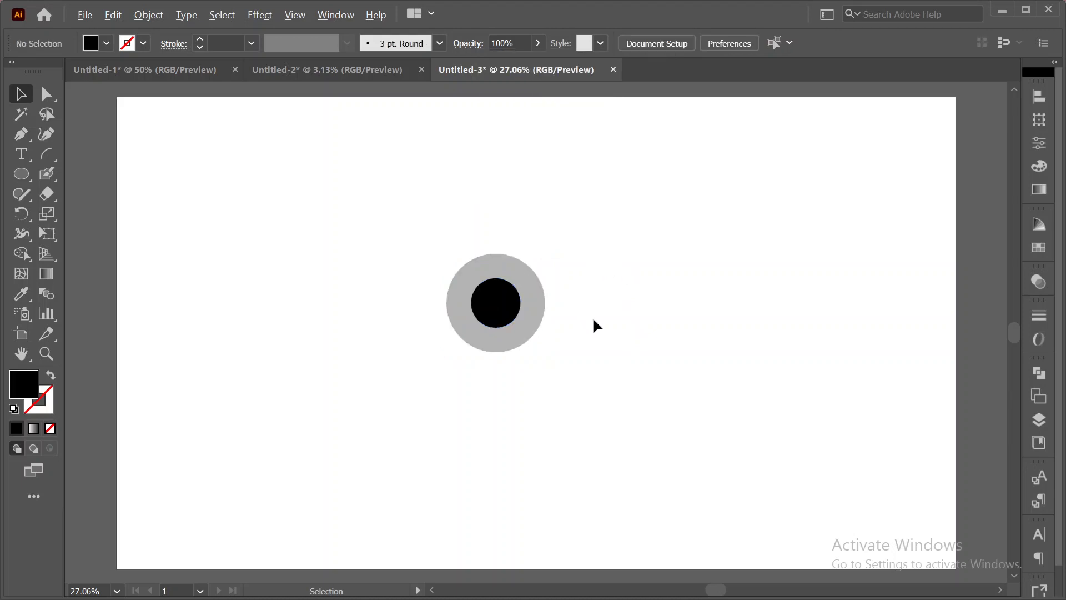
- Duplicate the black circle in place and scale the copy up from its bottom point until its top meets the grey circle's top edge
scroll(592, 319, "up", 2)
scroll(642, 349, "down", 1)
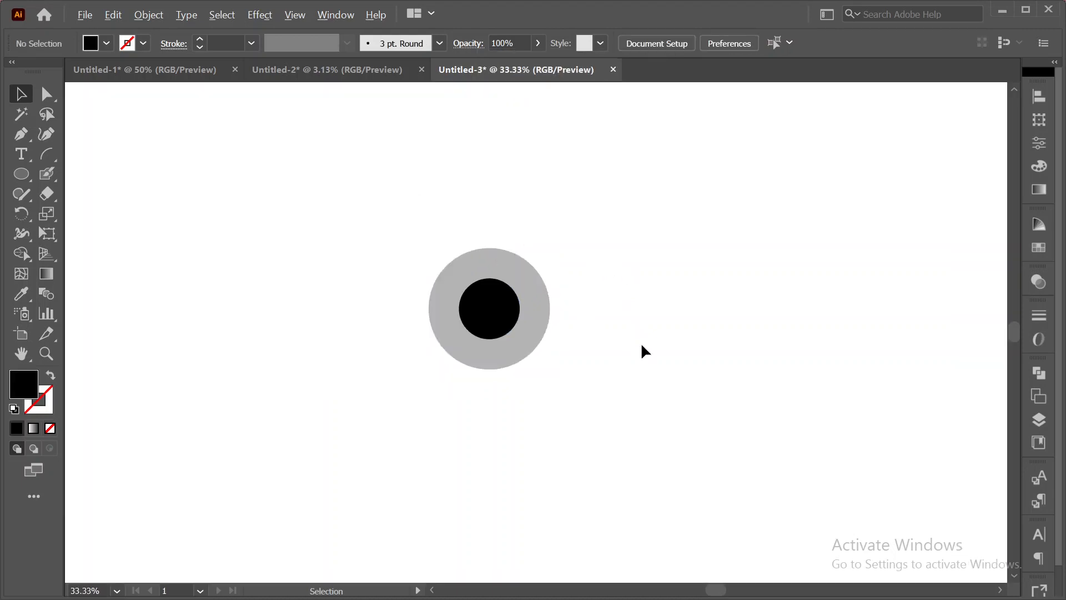
left_click_drag(614, 285, 651, 300)
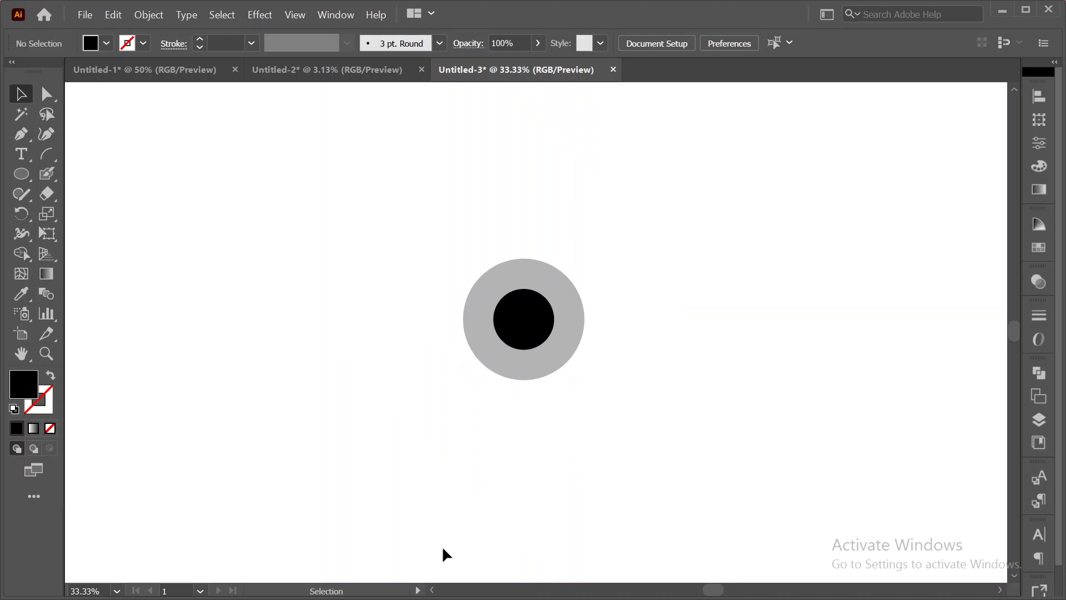
left_click(528, 325)
key("a")
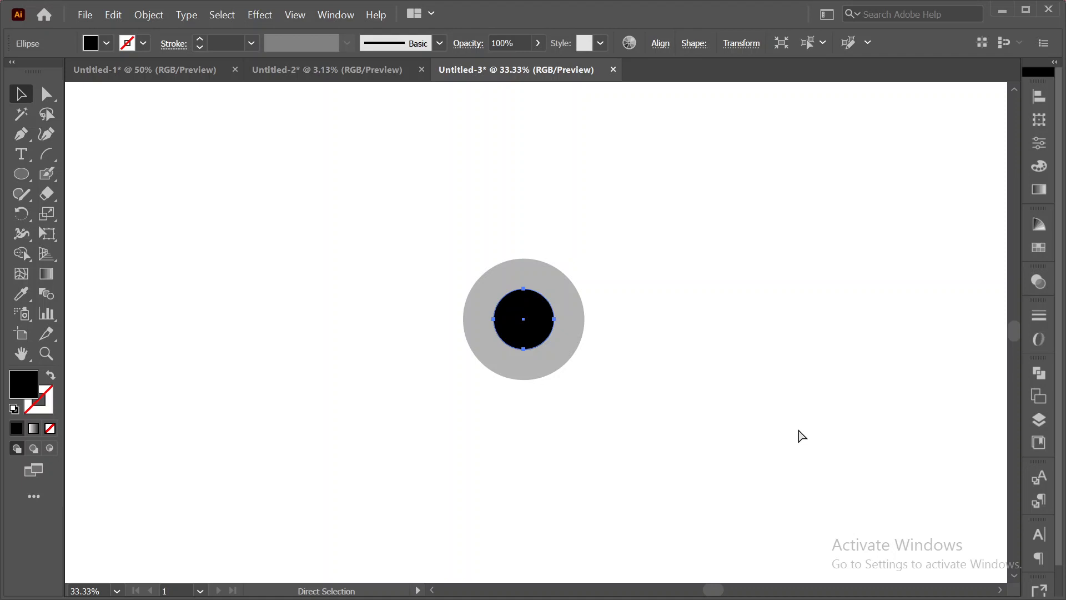
key("v")
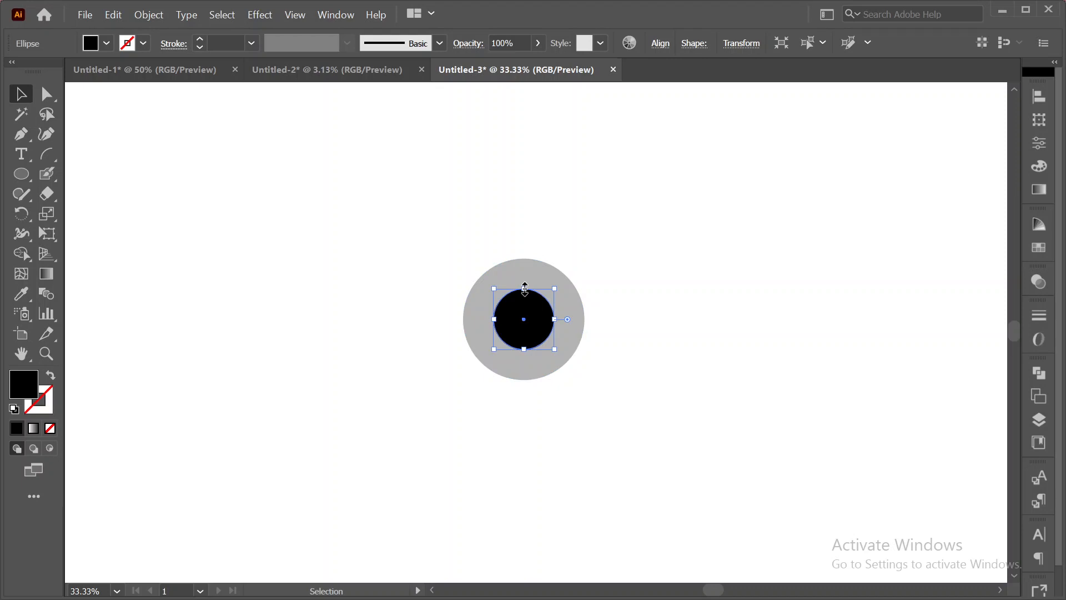
left_click_drag(525, 288, 524, 259)
left_click(680, 292)
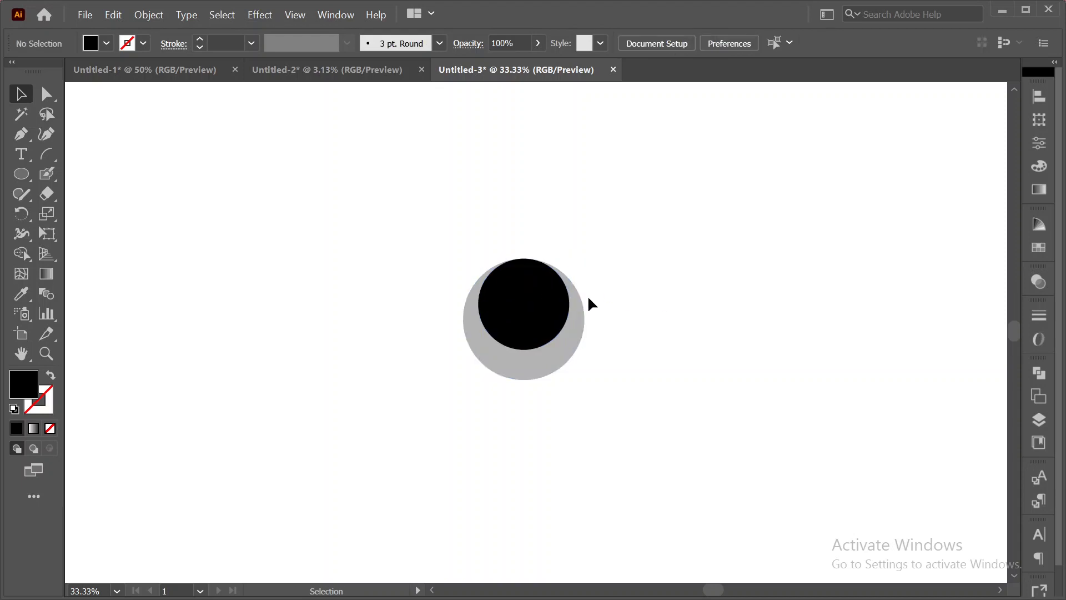
- Send the enlarged black circle backward, behind the 150 px black circle
left_click(519, 279)
right_click(523, 285)
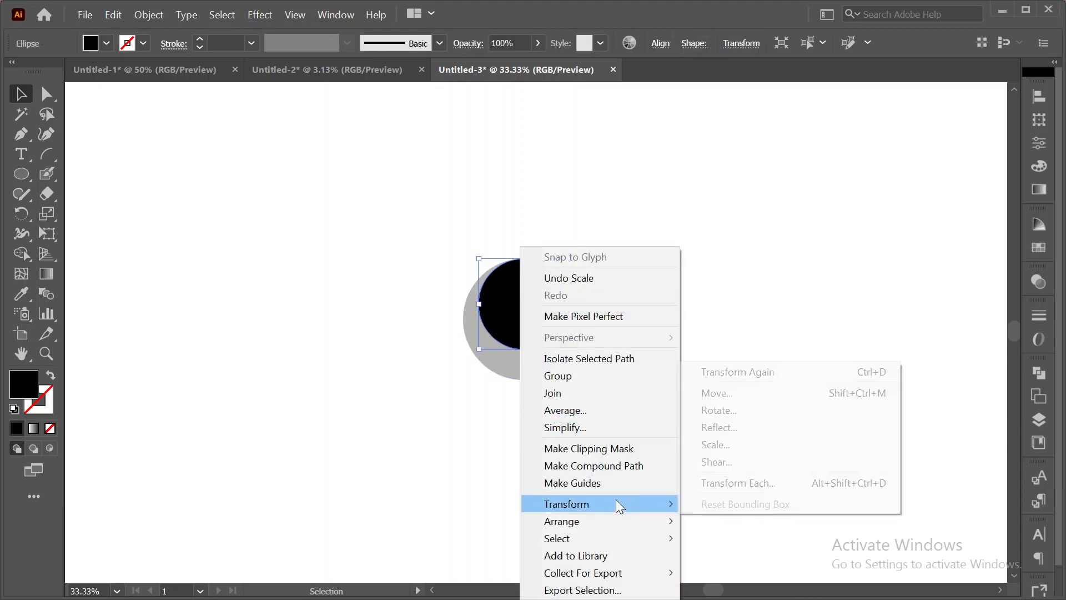
mouse_move(659, 523)
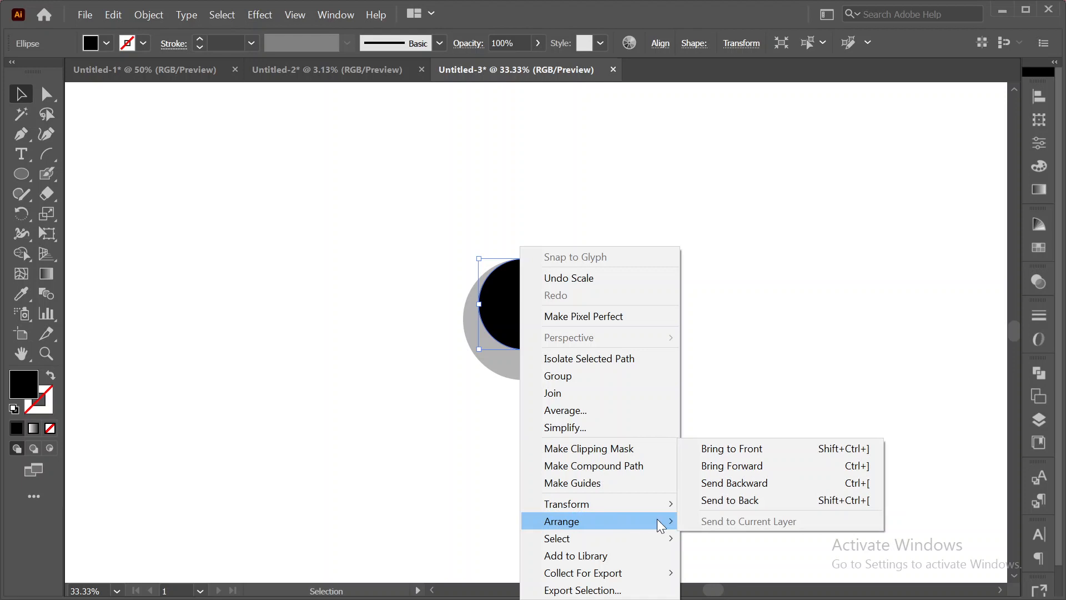
left_click(744, 489)
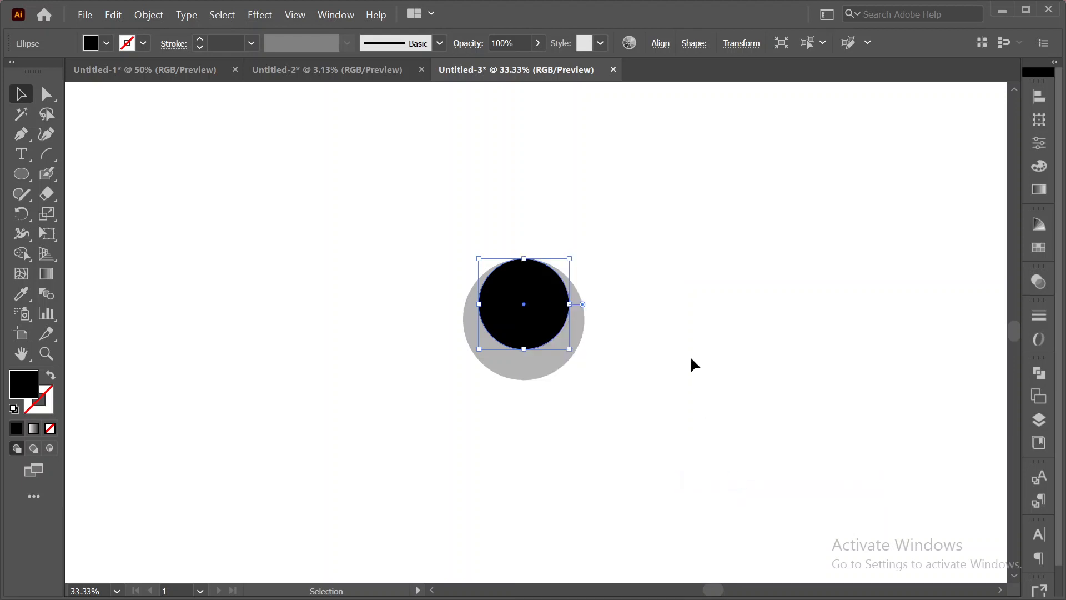
left_click(692, 341)
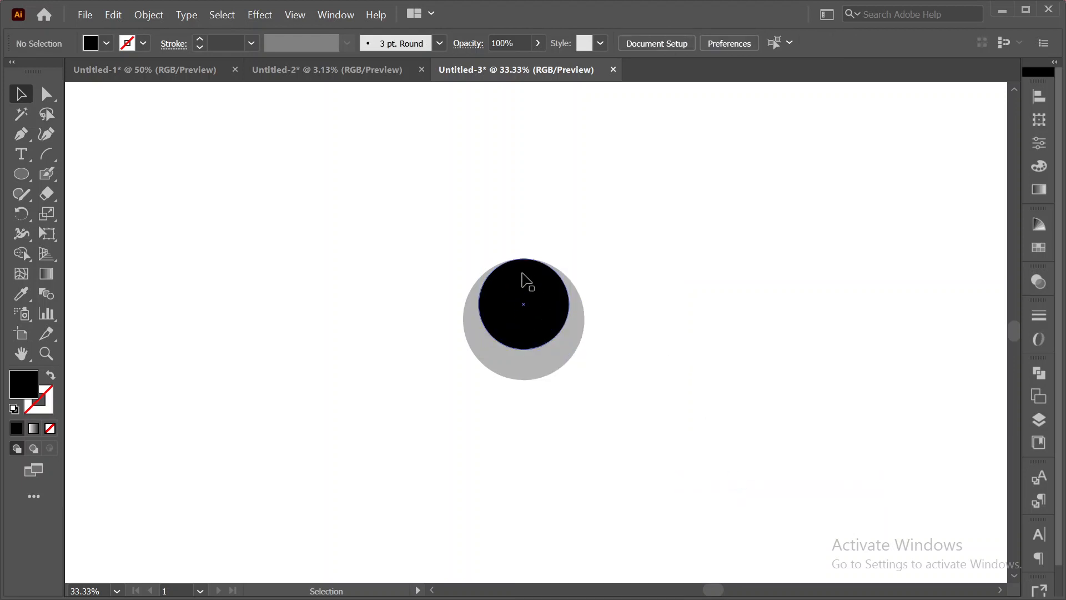
- Fill the enlarged middle circle with dark grey to set it apart from the black one
left_click(502, 285)
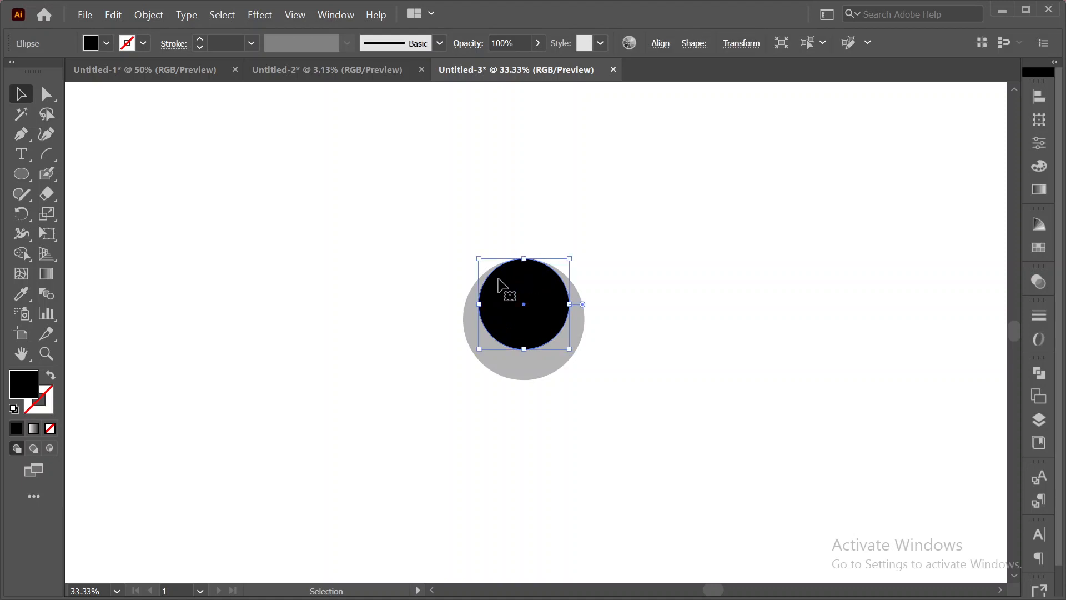
left_click(106, 43)
left_click(57, 121)
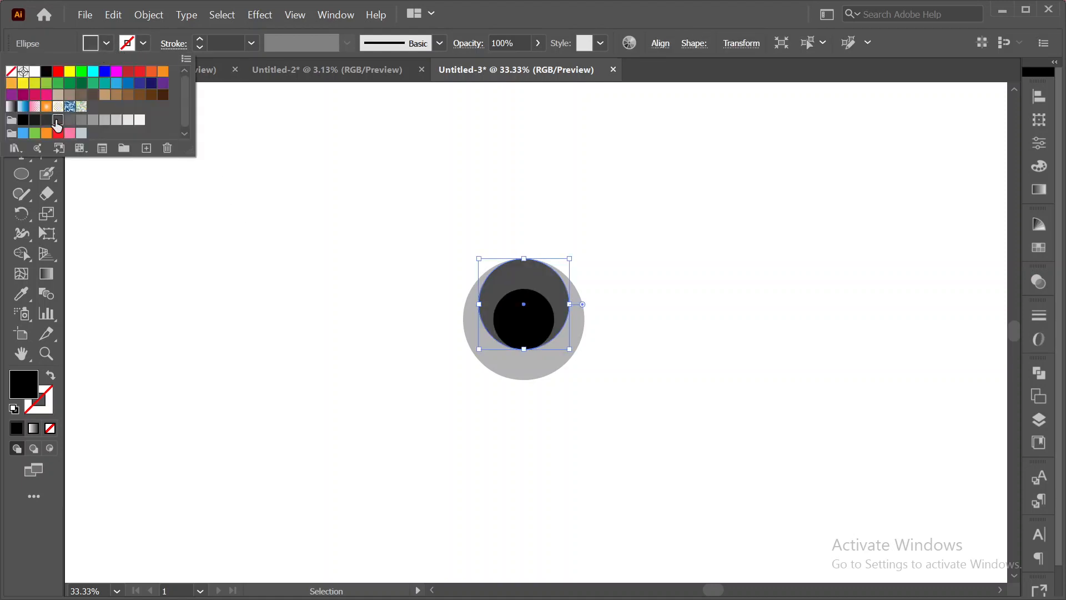
left_click(472, 158)
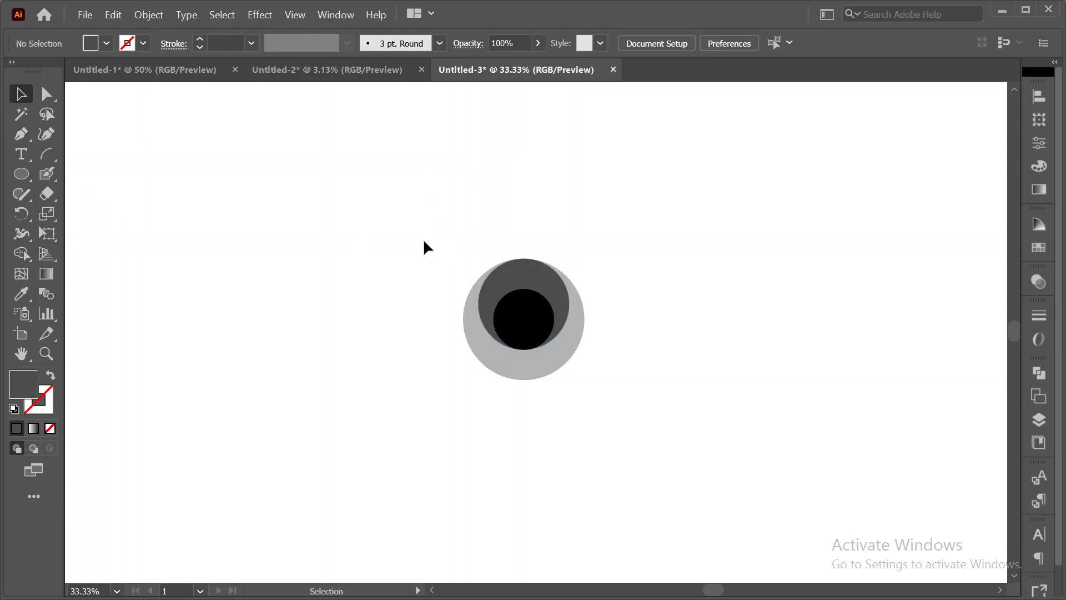
- Select all three circles and cut out the inner black circle's area with the Shape Builder tool
left_click_drag(418, 233, 668, 410)
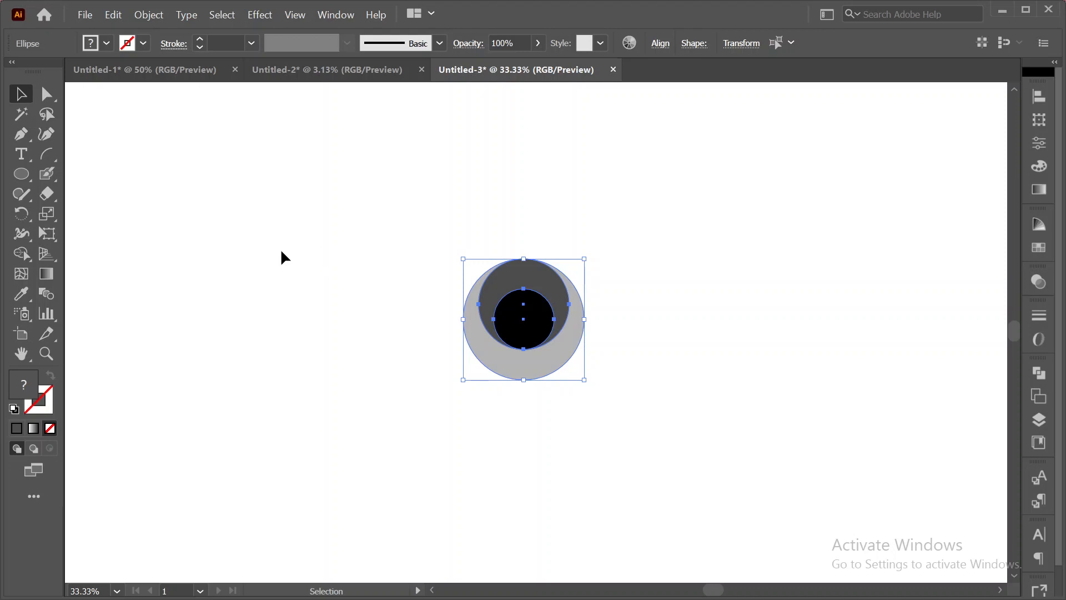
left_click(22, 253)
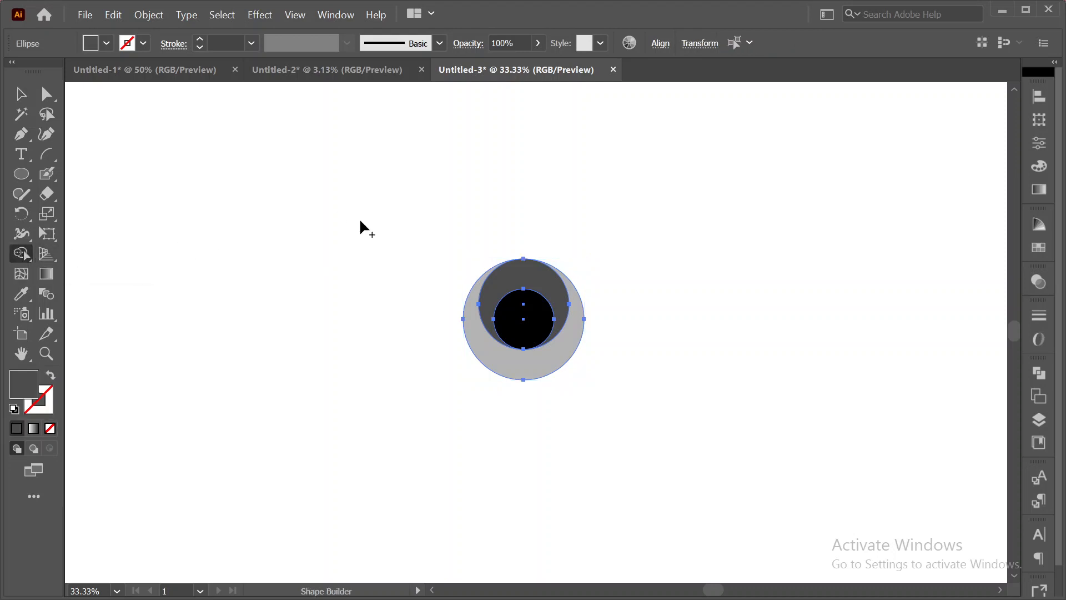
left_click(520, 321, "alt")
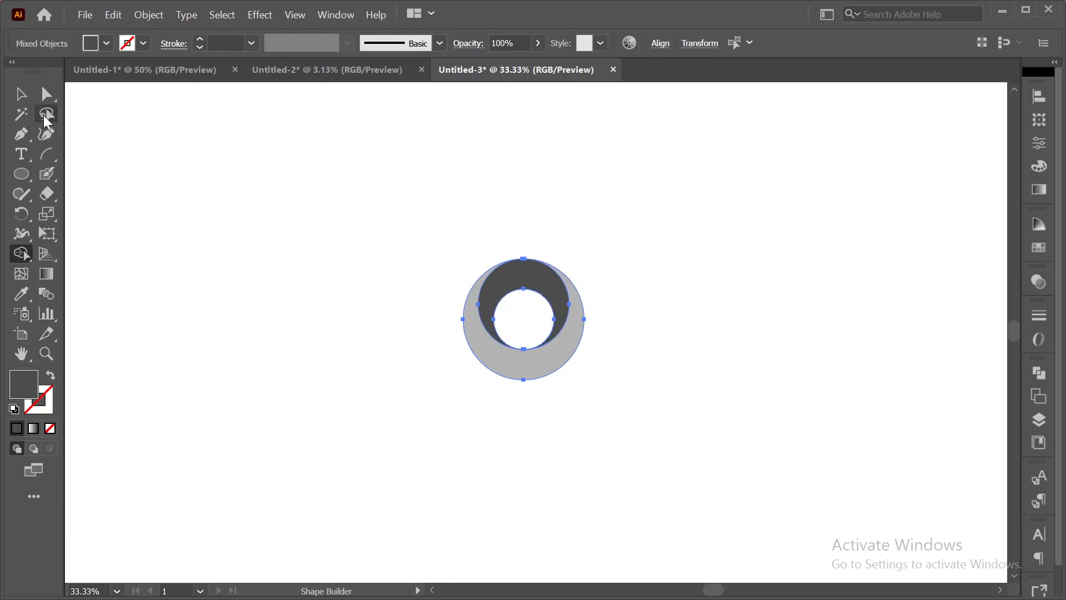
left_click(22, 94)
left_click(190, 165)
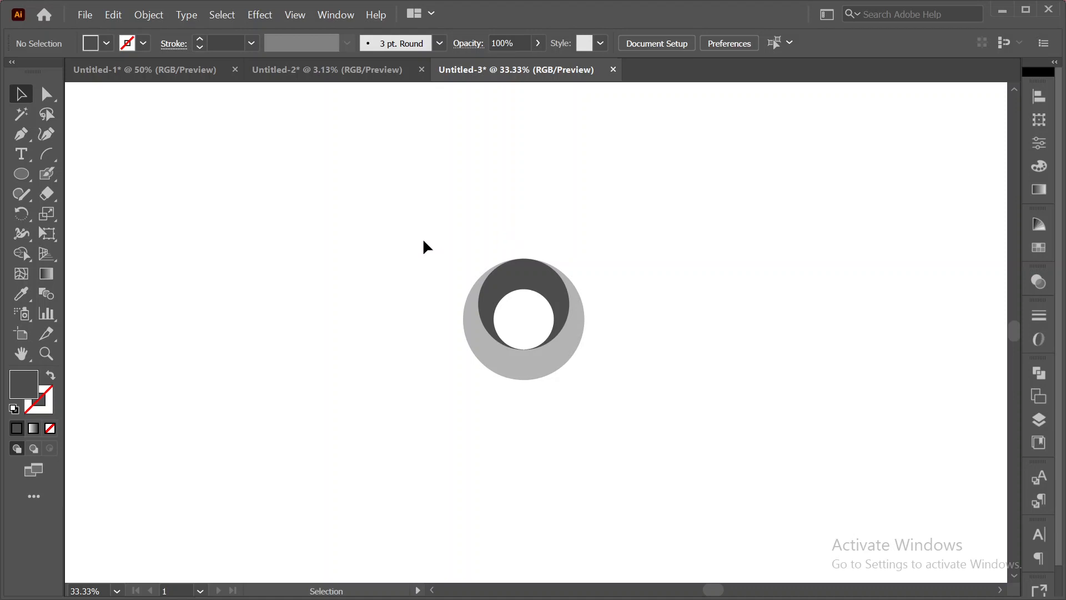
- Select the cut circle shapes of the mark and expand their appearance with Expand Appearance
left_click_drag(435, 255, 614, 373)
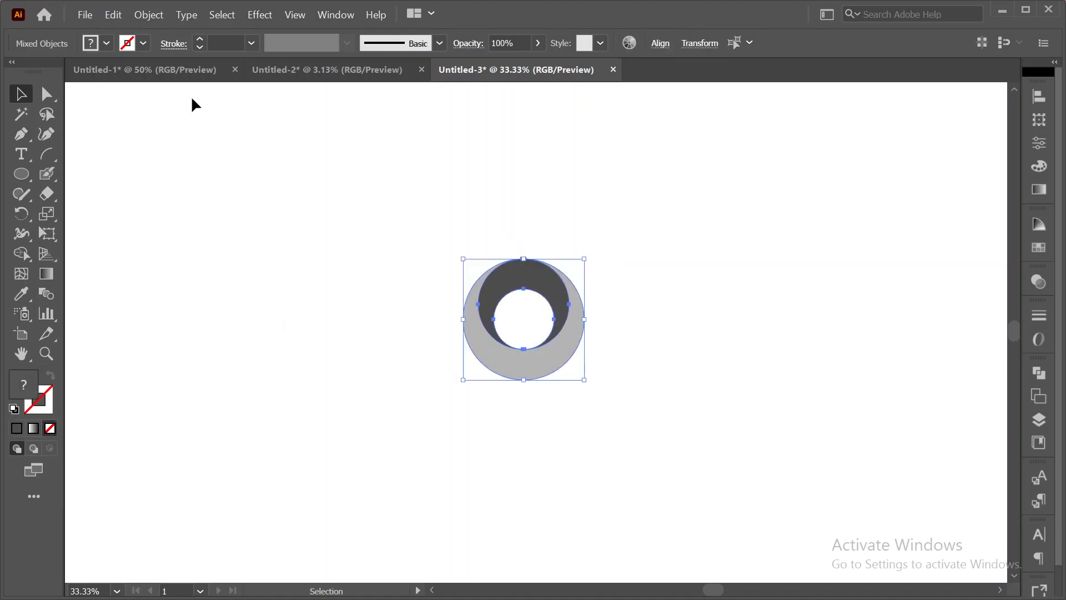
left_click(151, 19)
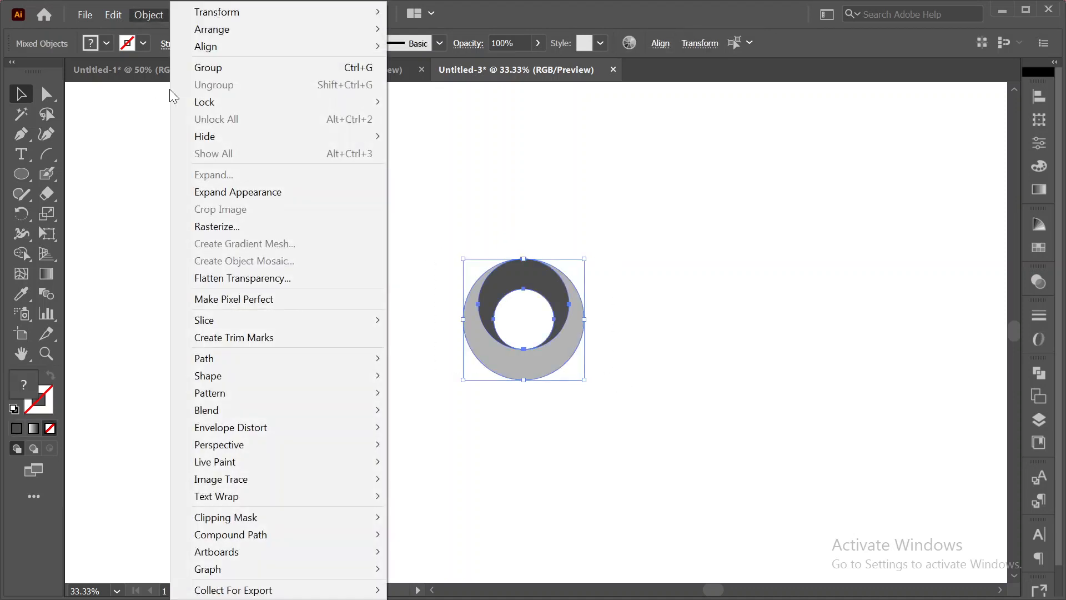
mouse_move(226, 139)
left_click(236, 192)
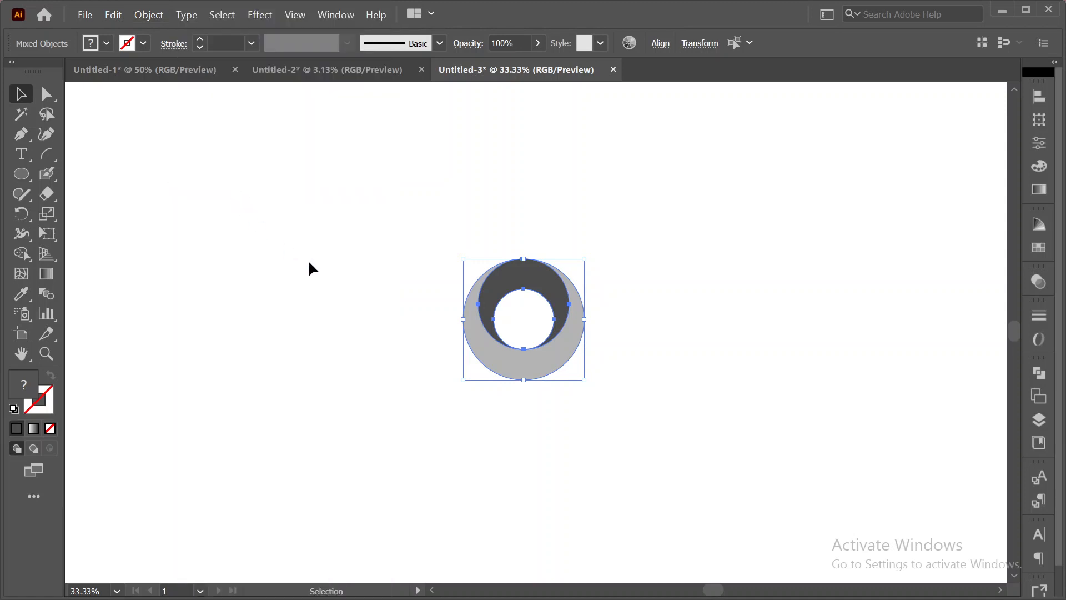
left_click(155, 21)
left_click(263, 175)
left_click(263, 170)
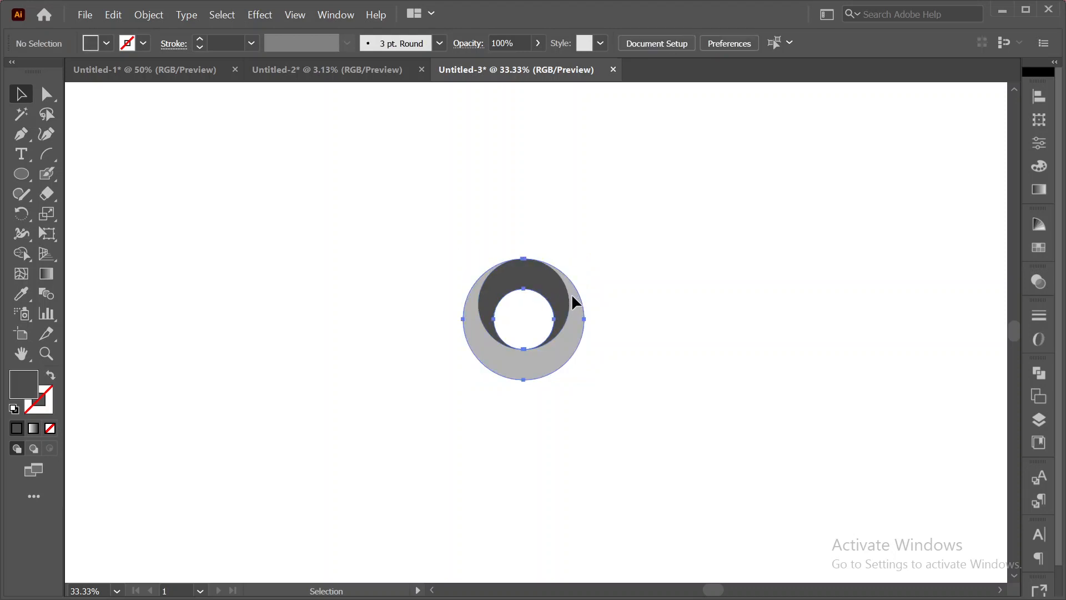
- Group the ring shapes into one object and move the grouped mark upward to make room below it
left_click_drag(571, 293, 571, 228)
key("ctrl+z")
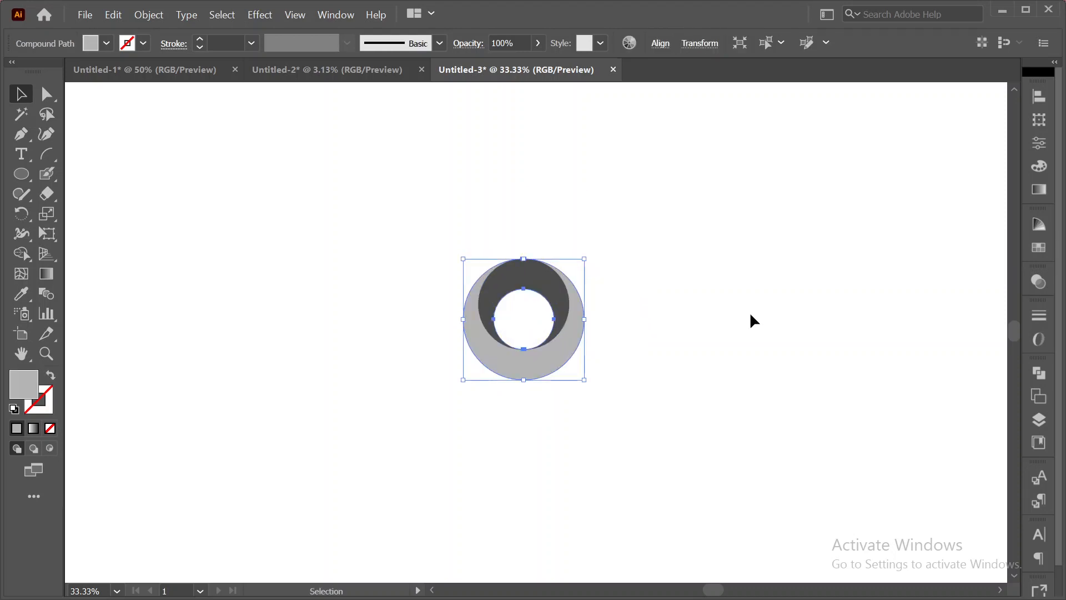
left_click_drag(429, 216, 633, 395)
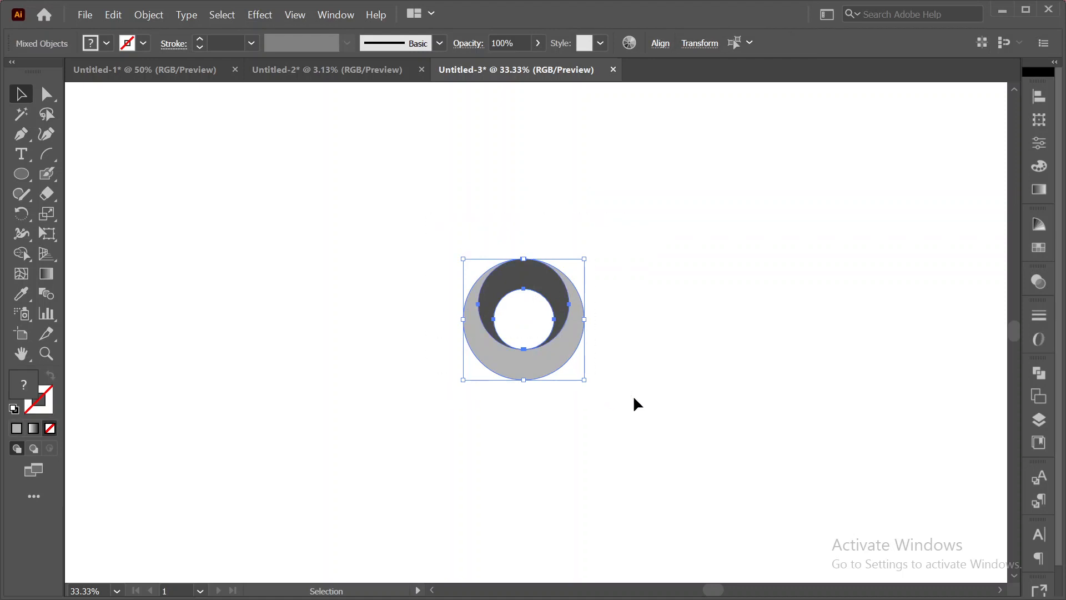
key("a")
key("v")
left_click(633, 395)
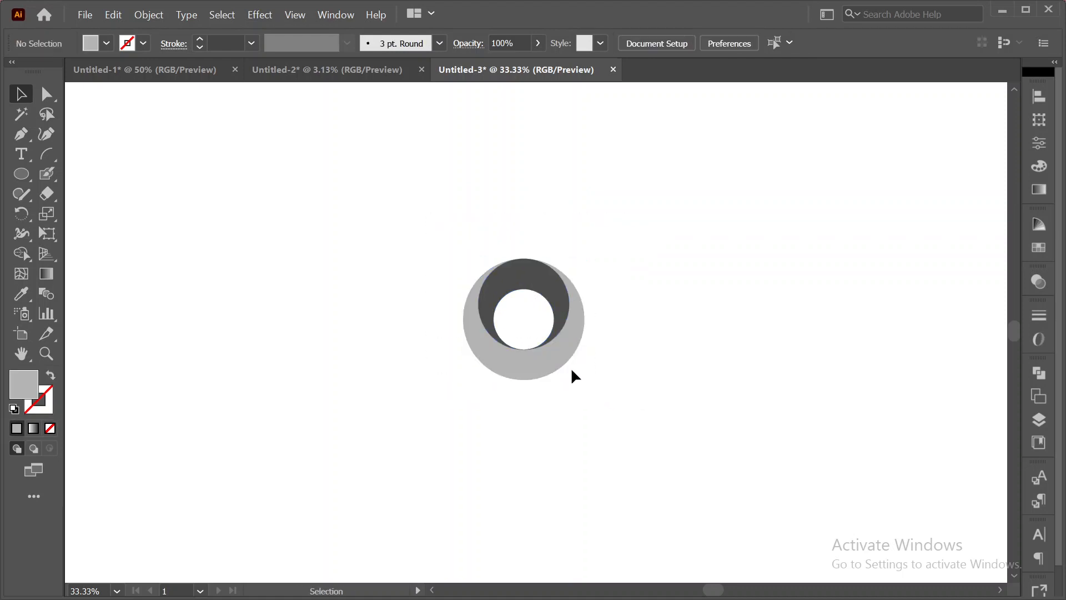
left_click_drag(549, 349, 544, 279)
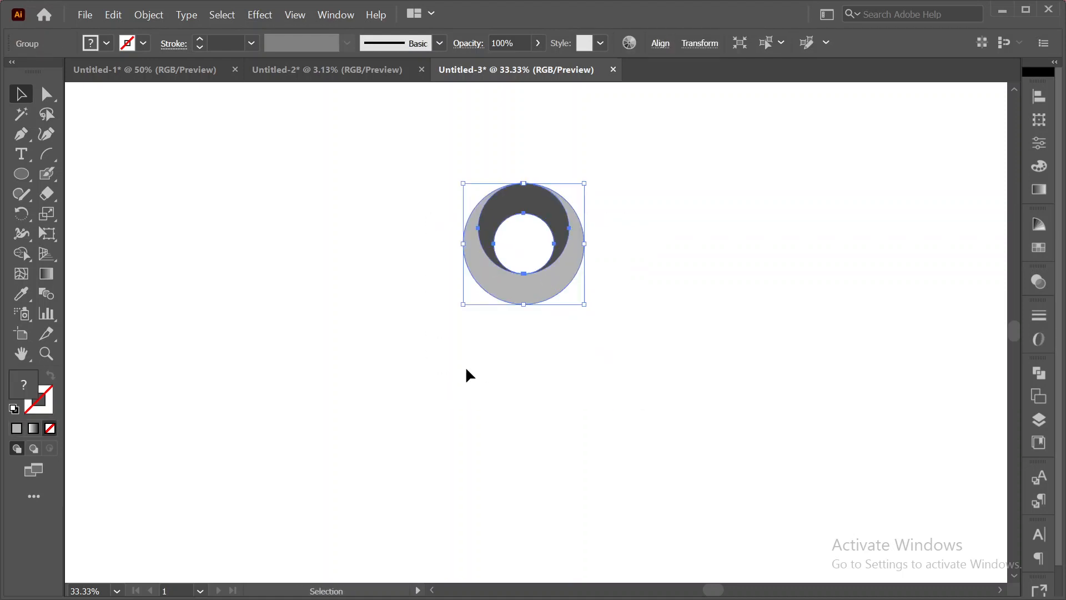
left_click(166, 266)
- Add the text "THE CIRCLE" below the mark and scale it up to about 394 px wide
left_click(20, 153)
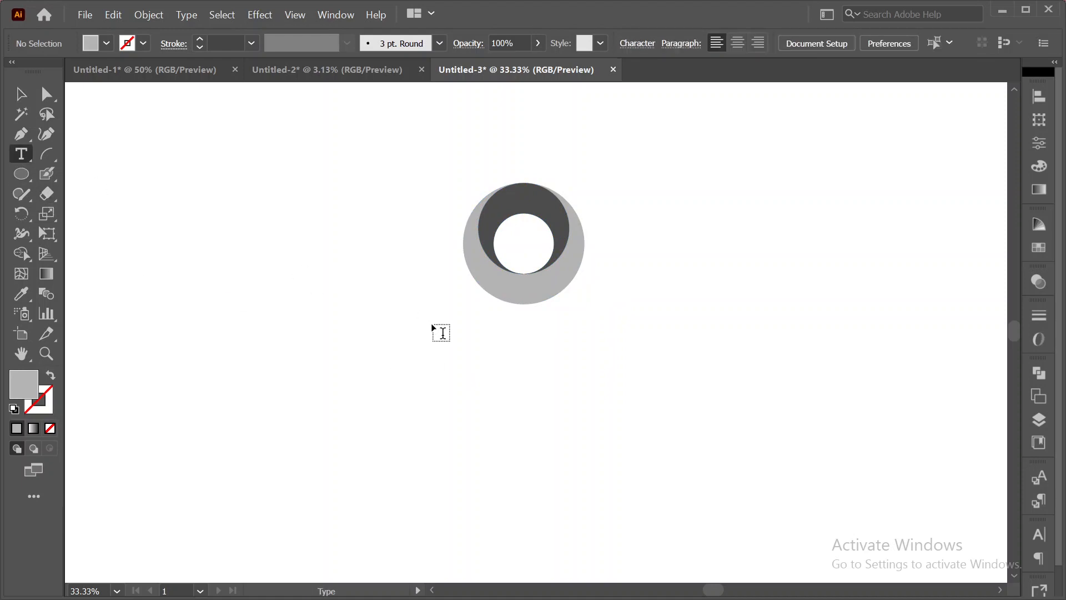
left_click(455, 319)
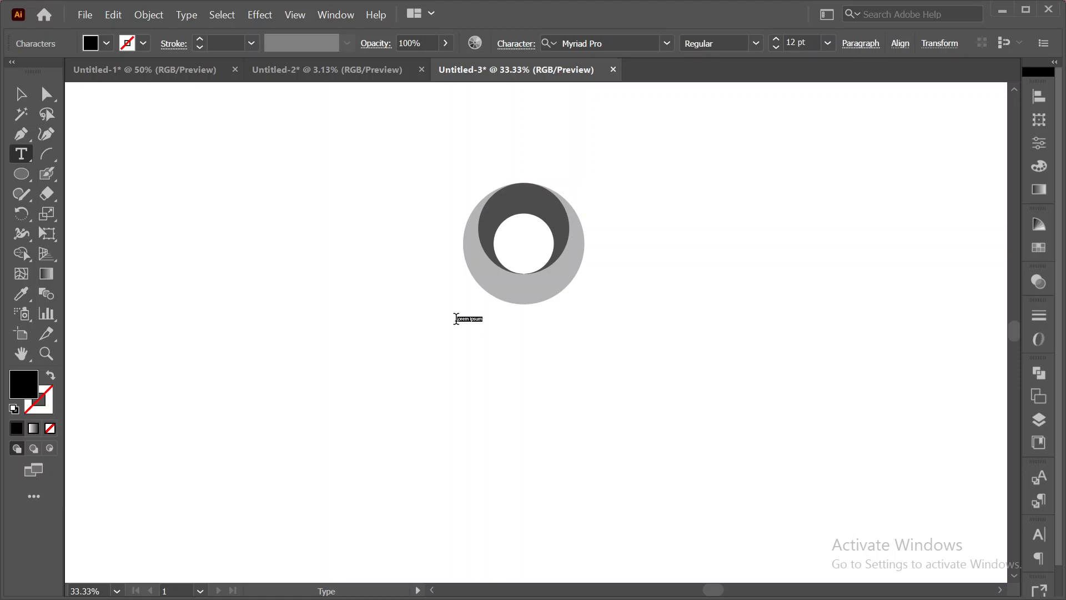
type("HE CIRCLE")
left_click(21, 94)
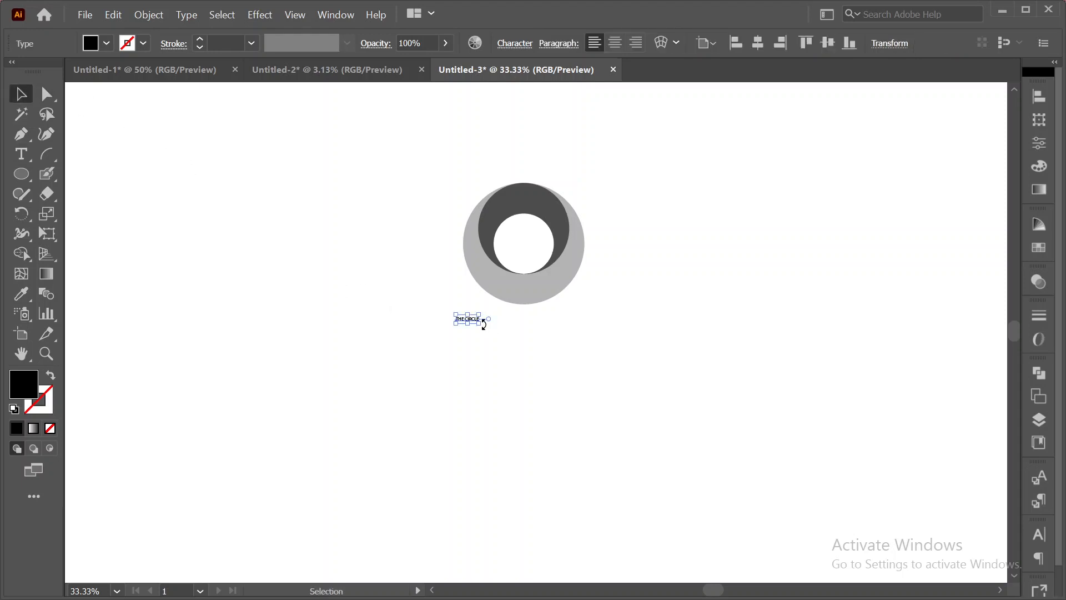
left_click_drag(480, 323, 531, 328)
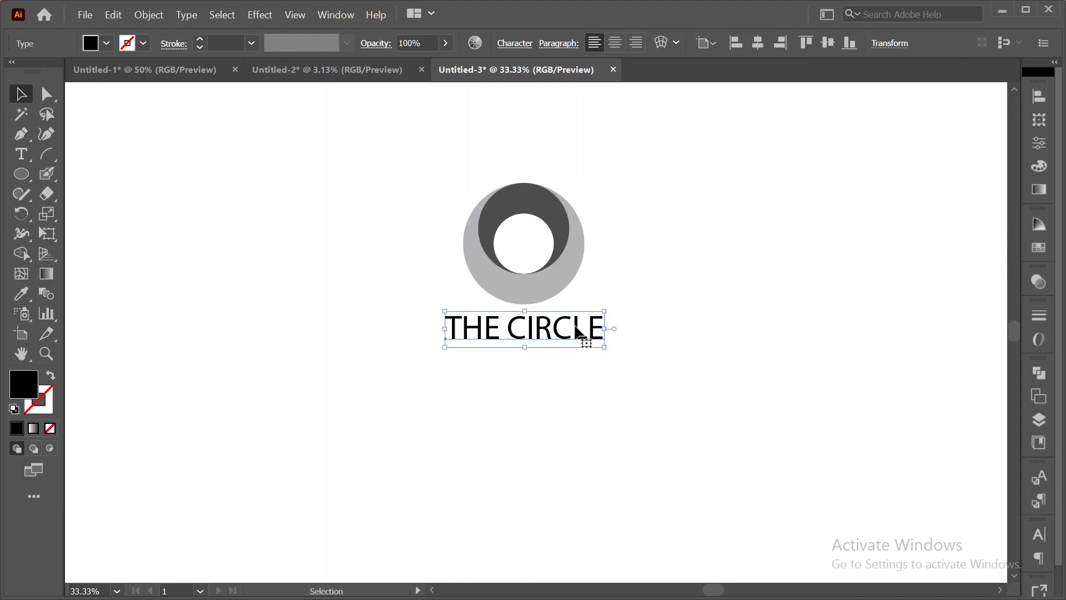
left_click(686, 302)
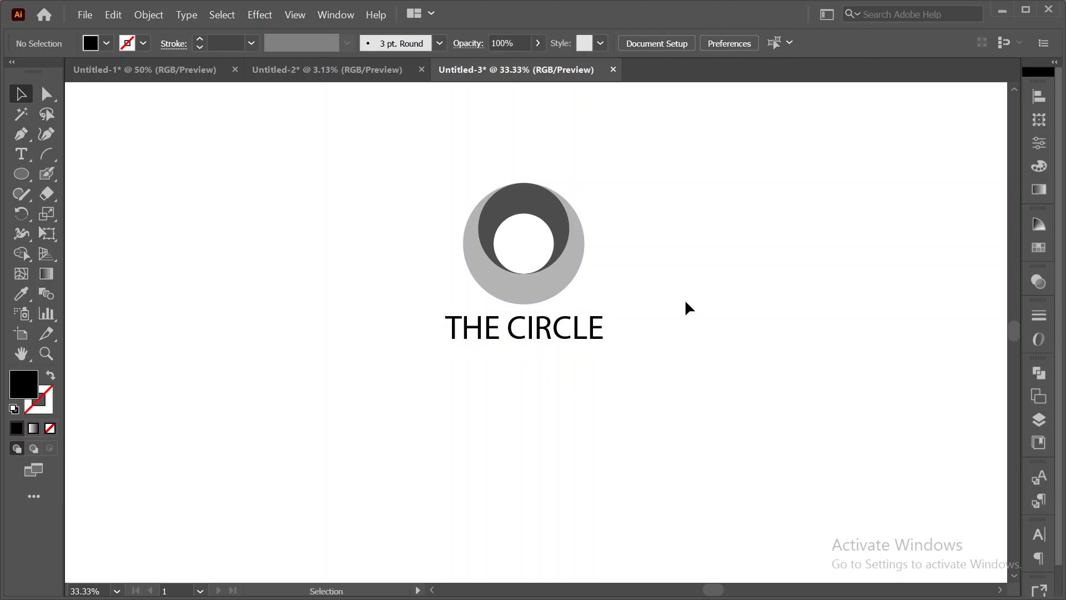
- Browse the fonts for the "THE CIRCLE" text and set it to Lato Regular
left_click(579, 326)
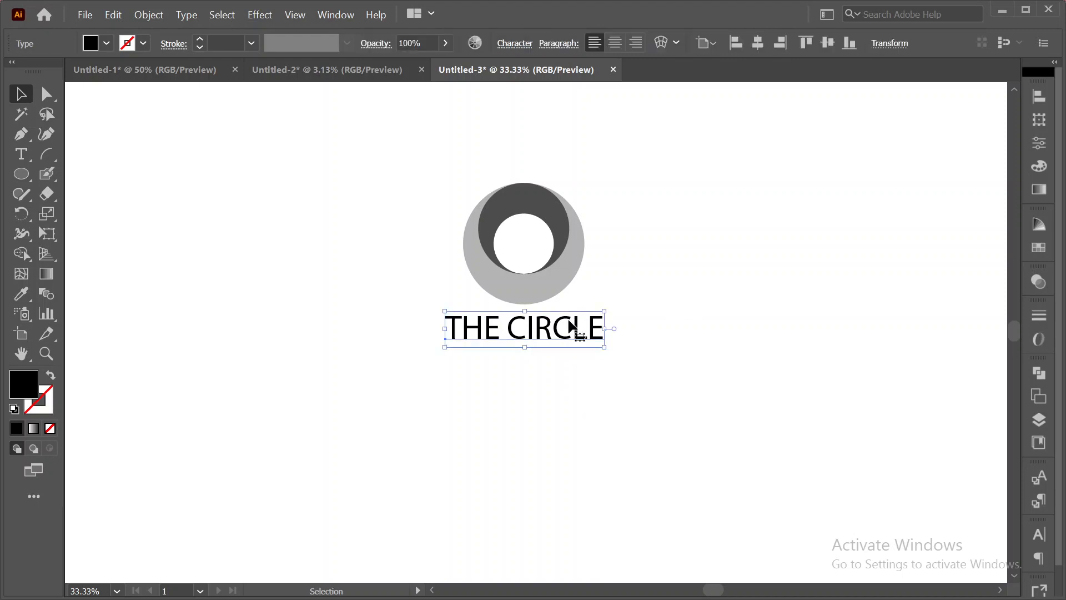
left_click(1039, 144)
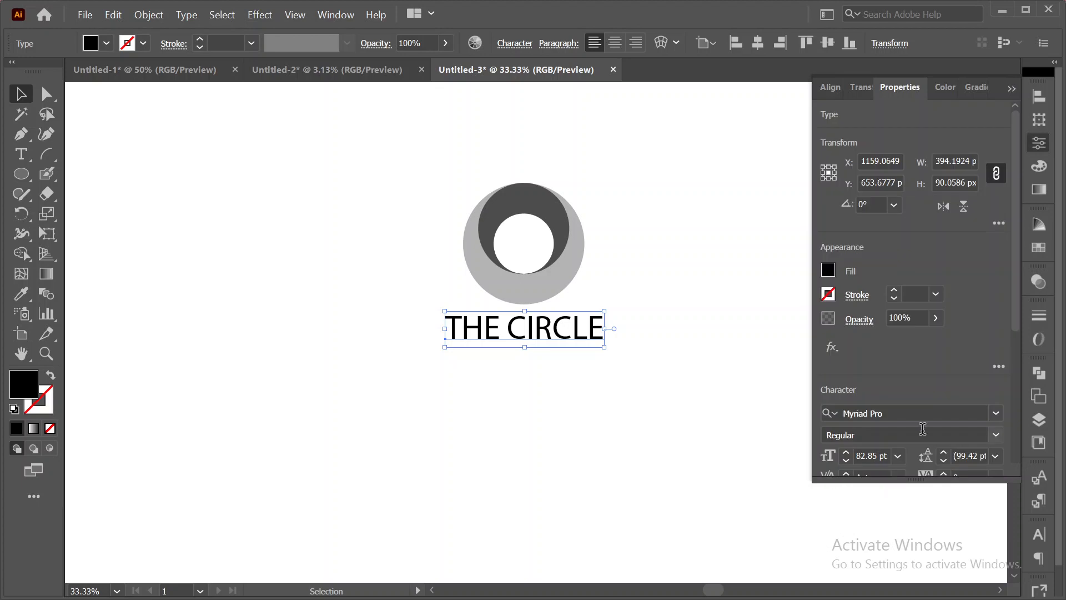
left_click(997, 414)
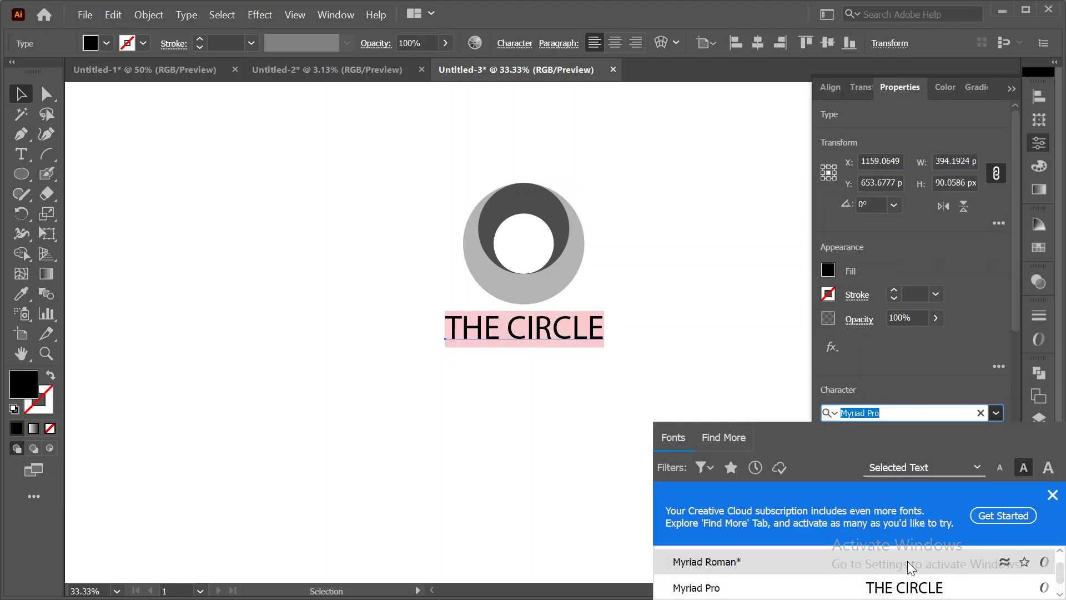
scroll(927, 589, "down", 2)
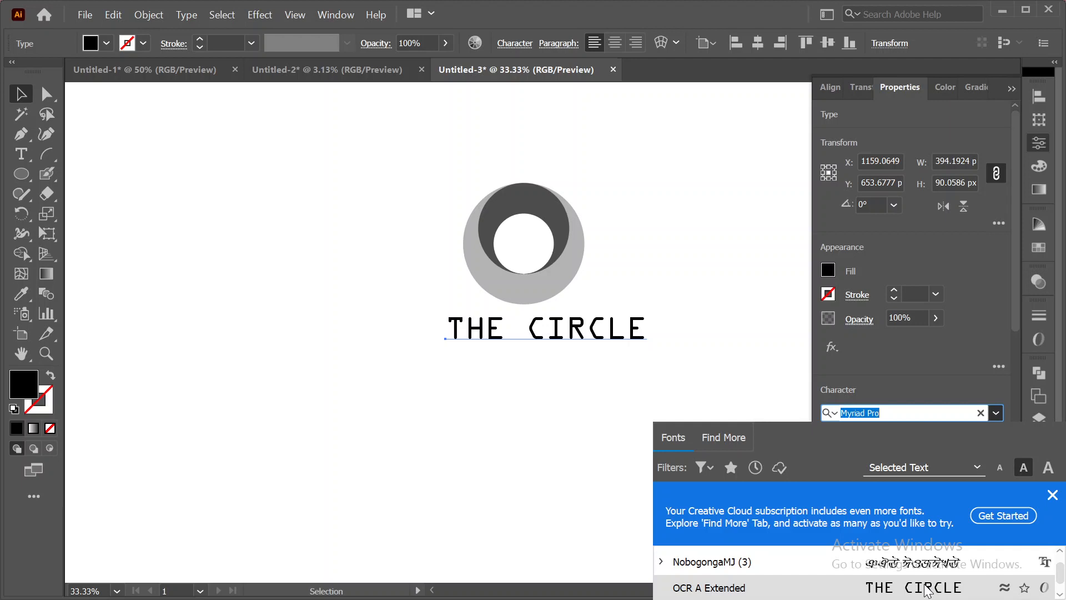
scroll(927, 590, "down", 2)
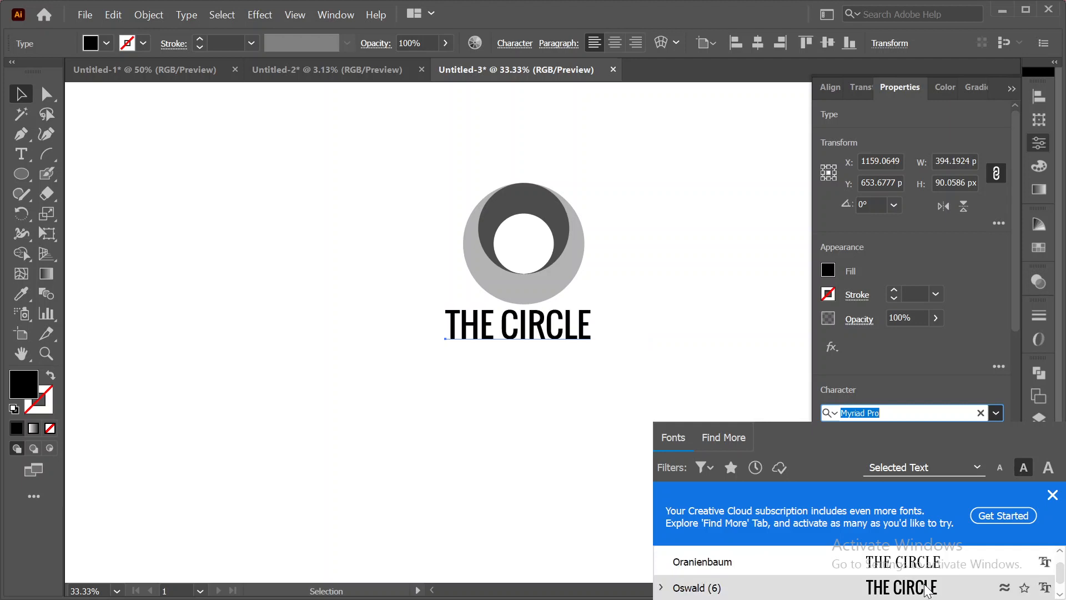
scroll(927, 590, "down", 1)
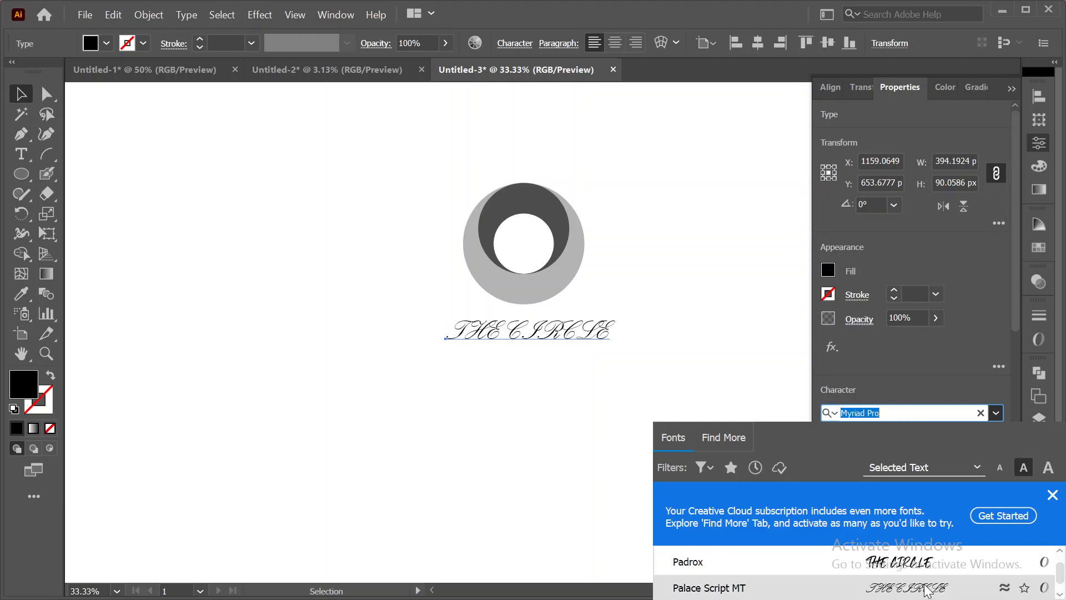
scroll(927, 590, "down", 1)
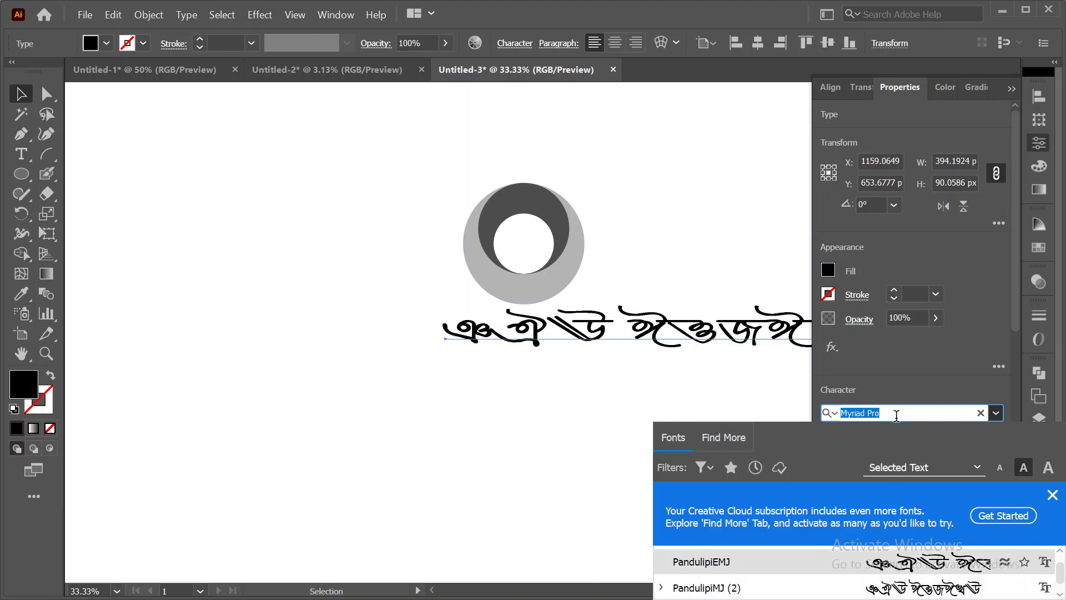
key("BackSpace")
type("lato")
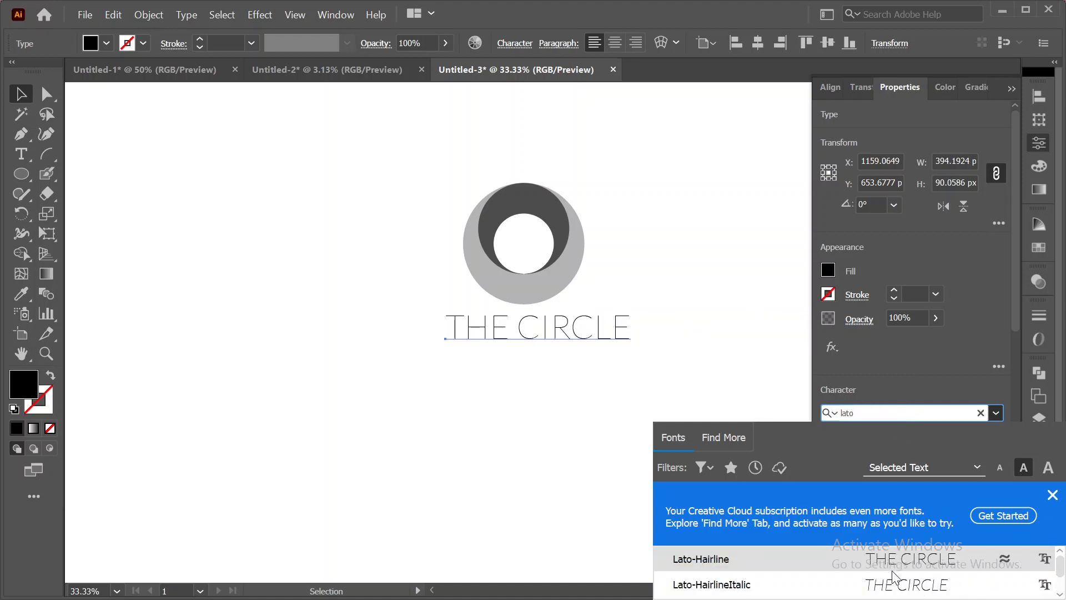
scroll(911, 578, "down", 2)
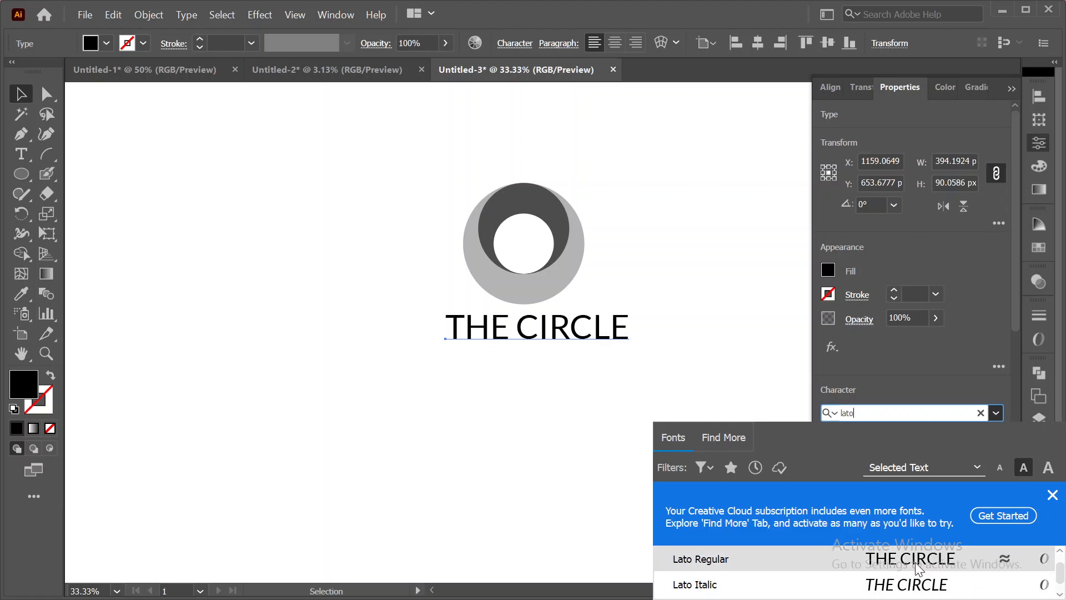
left_click(915, 562)
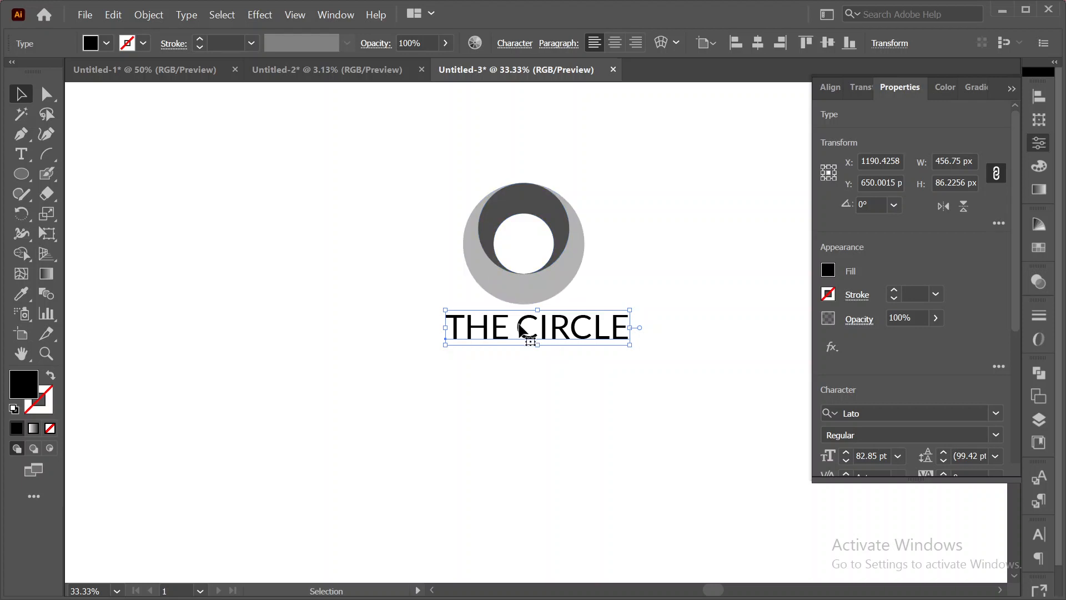
- Nudge the text toward the mark's centre and align the mark and the text to a common horizontal centre
left_click_drag(519, 323, 511, 322)
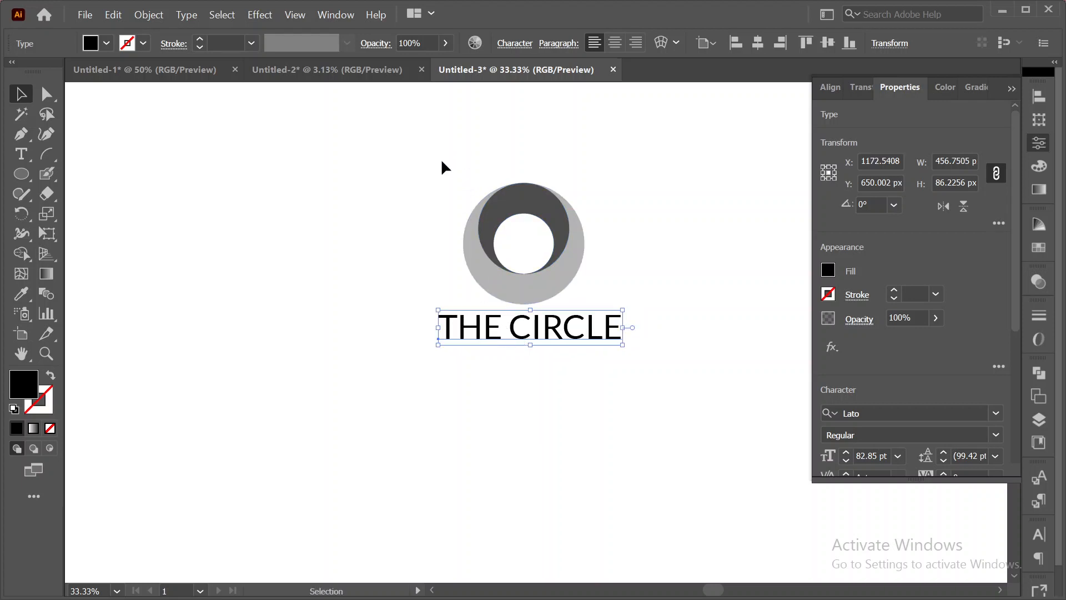
left_click_drag(441, 158, 615, 371)
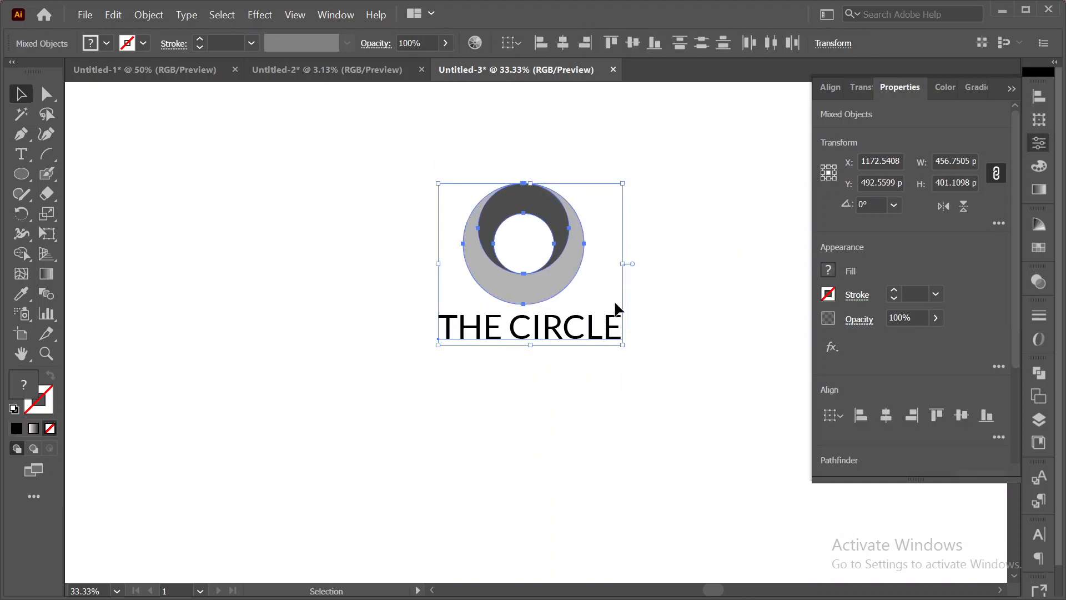
left_click(563, 42)
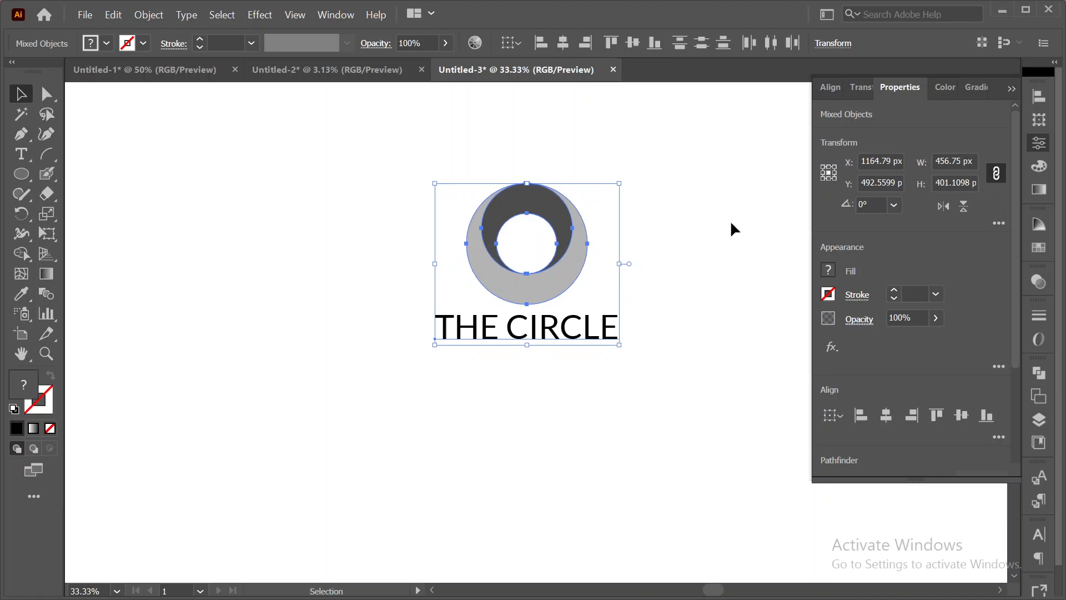
left_click(706, 184)
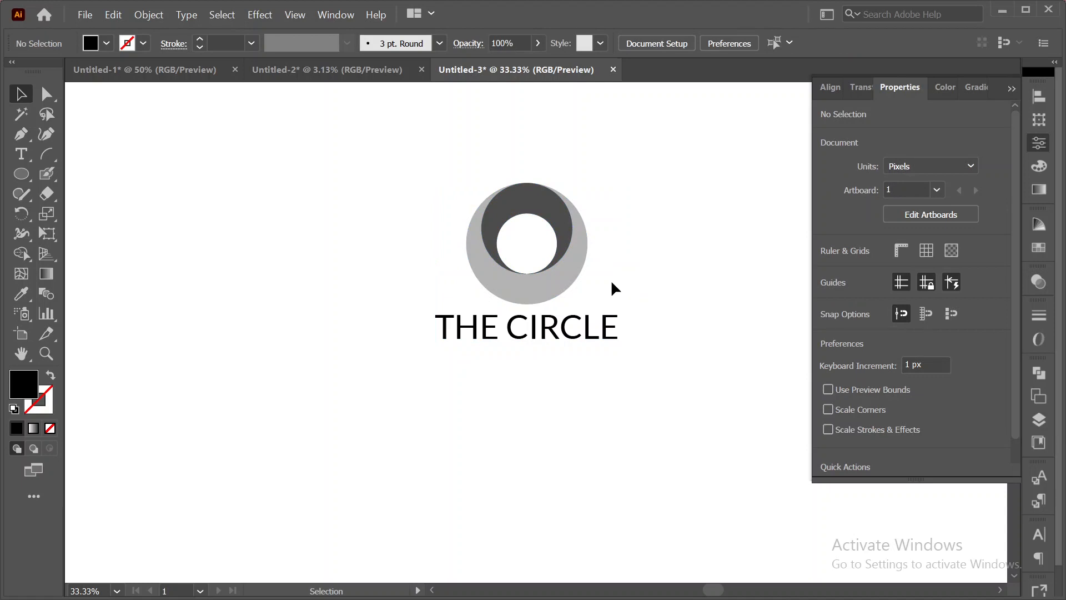
left_click(1010, 90)
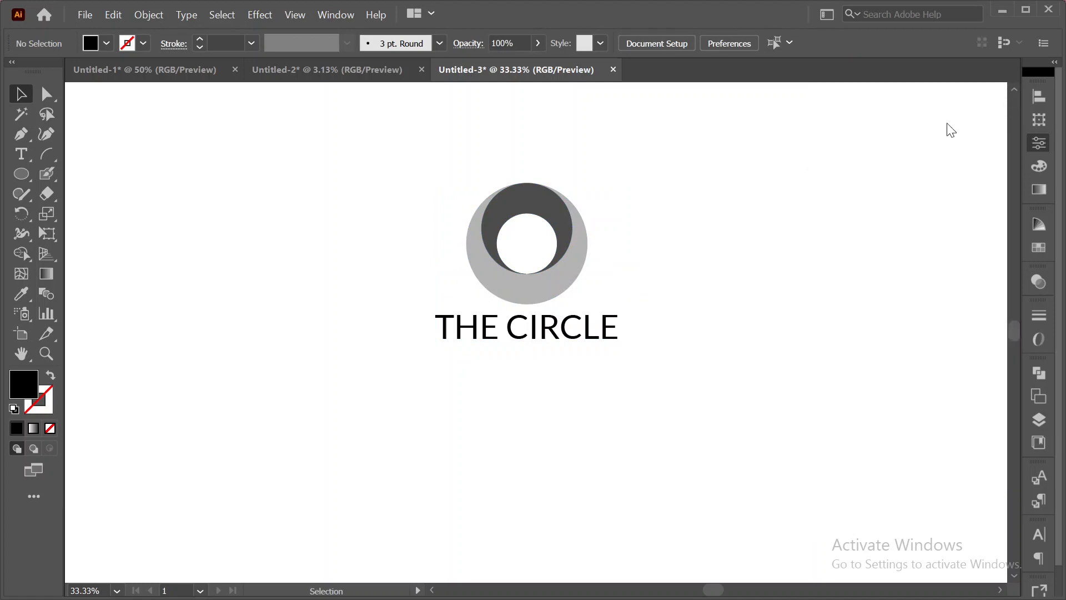
- Select the mark together with its text and move them down toward the middle of the canvas
scroll(770, 250, "up", 1)
scroll(769, 248, "down", 3)
left_click_drag(444, 145, 592, 343)
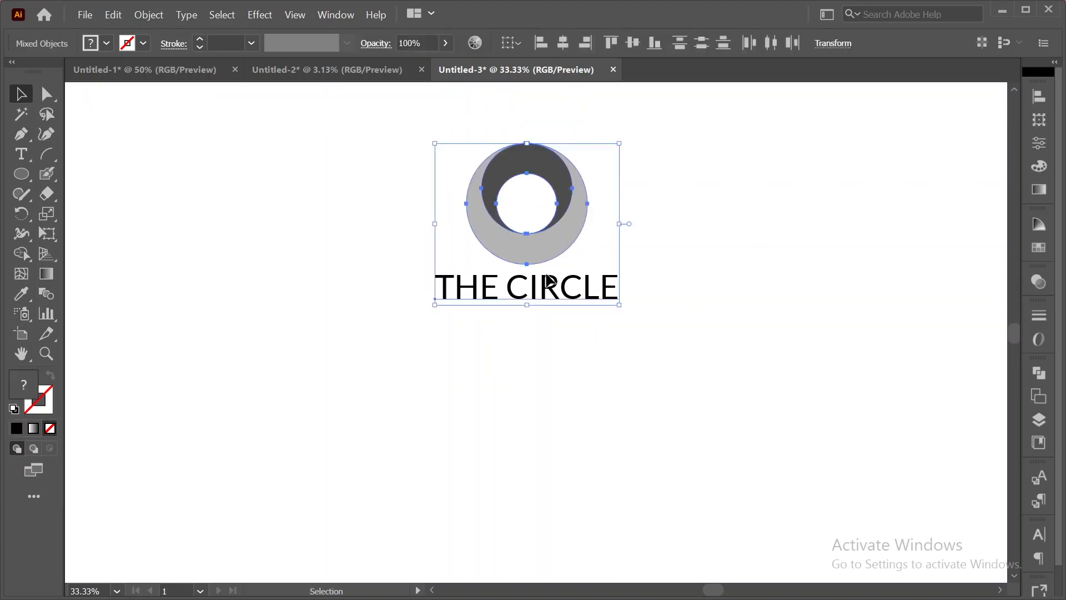
left_click_drag(526, 259, 525, 356)
left_click(762, 290)
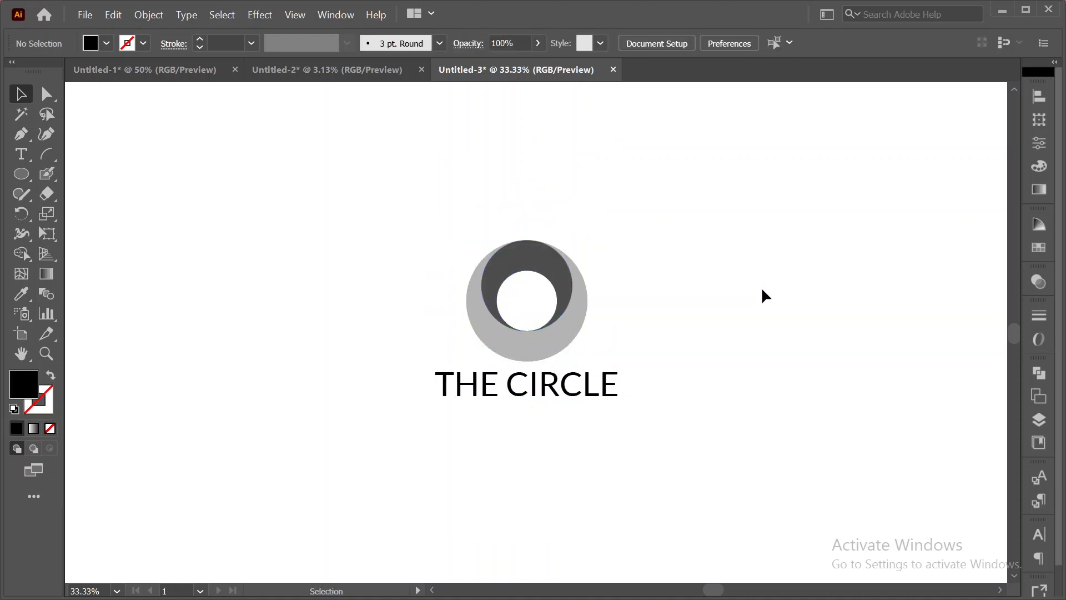
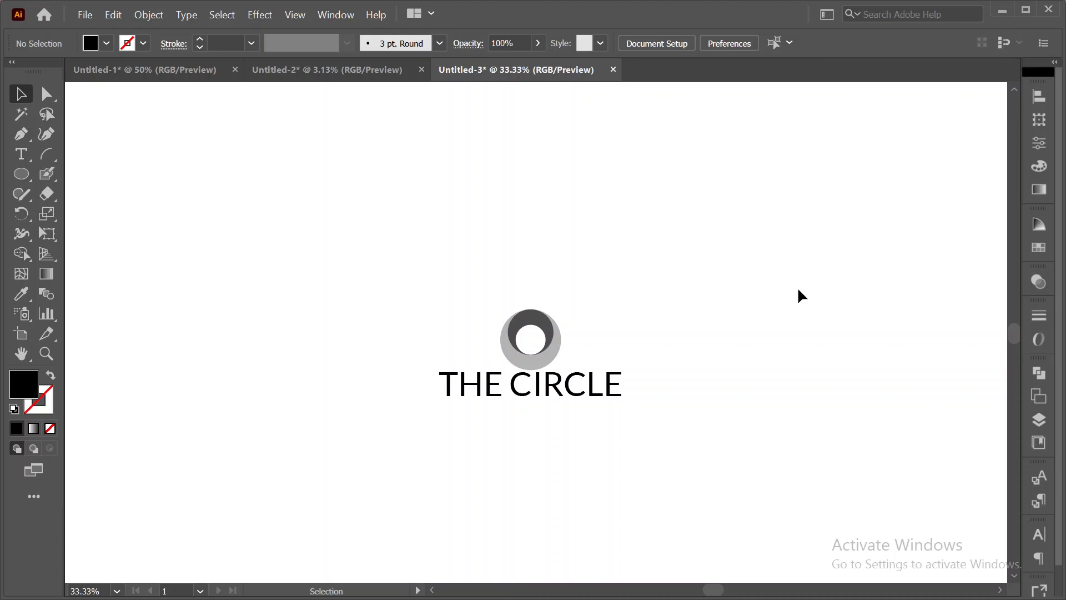
- Show the document grid and review its spacing and subdivisions in the Guides & Grid preferences, cancelling the dialog
key("ctrl+apostrophe")
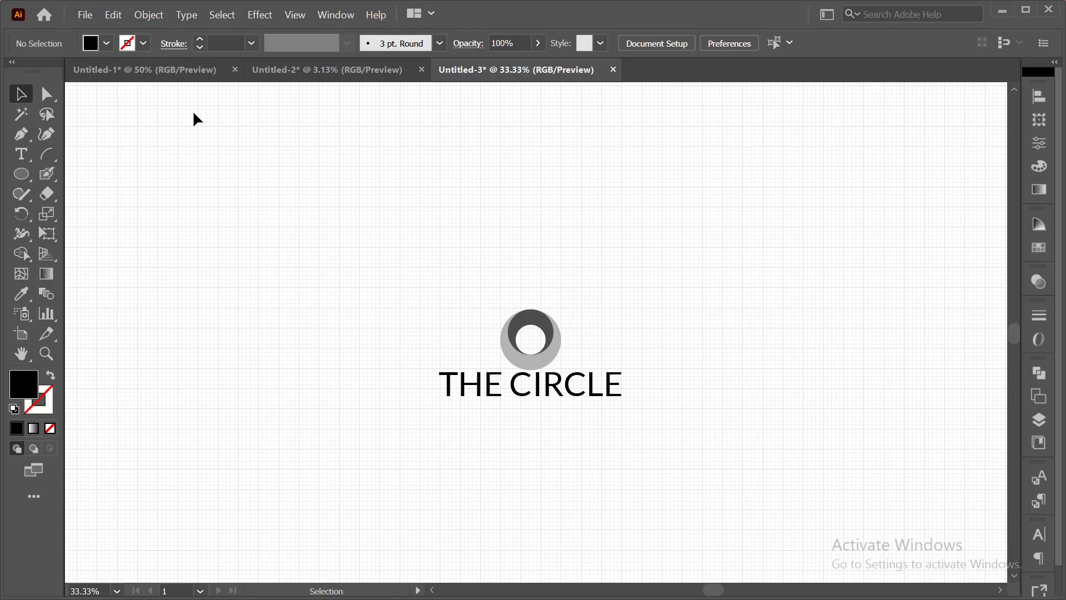
key("ctrl+k")
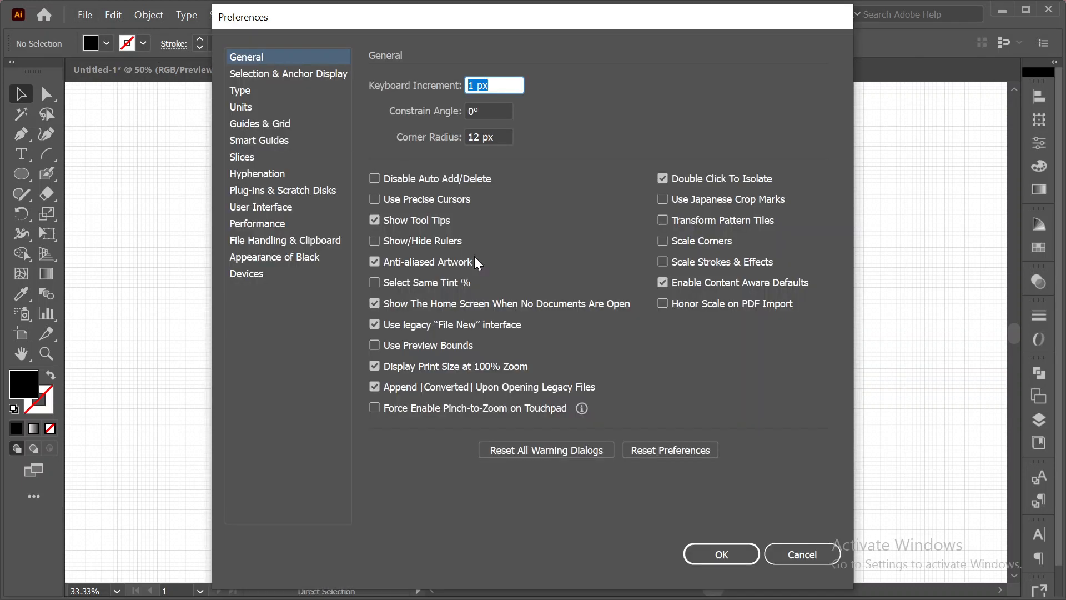
left_click(262, 129)
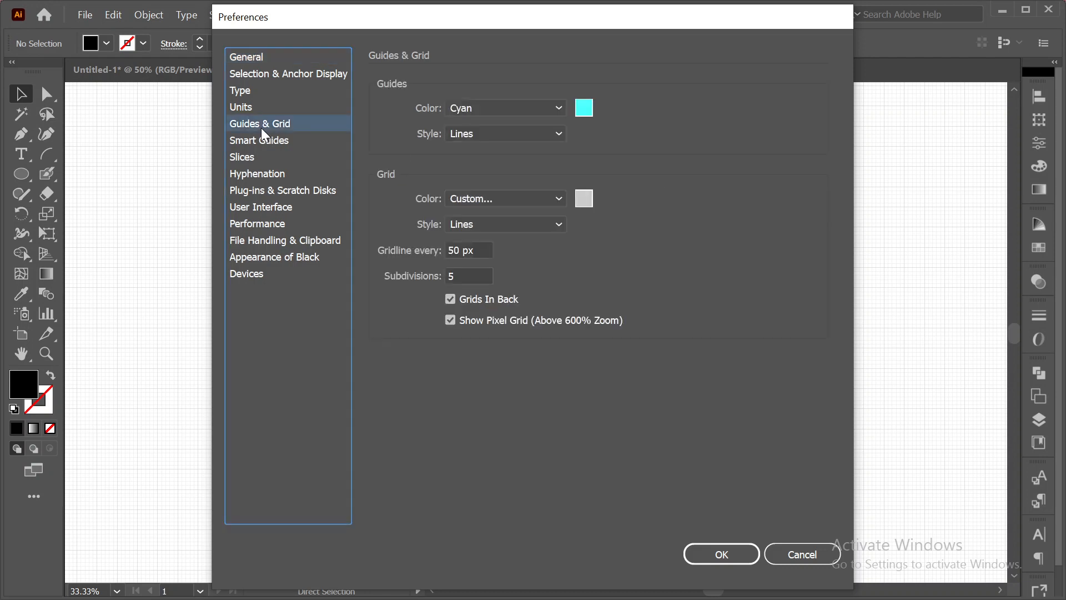
double_click(482, 275)
type("5")
left_click(799, 554)
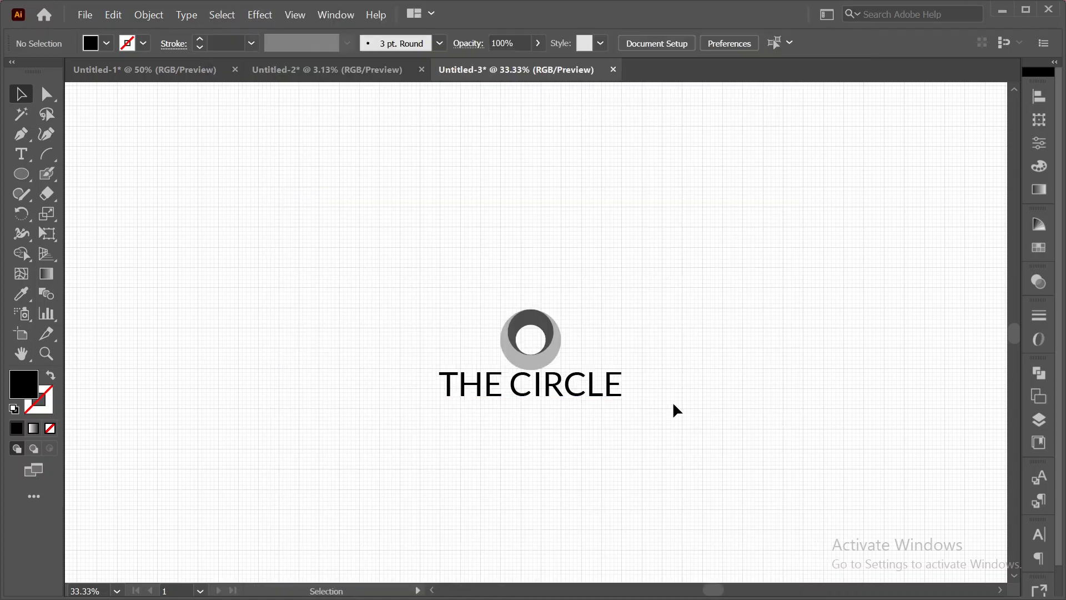
- Examine the grid lines and subdivisions around the circle mark and the THE CIRCLE text at different magnifications
scroll(672, 400, "up", 6, "alt")
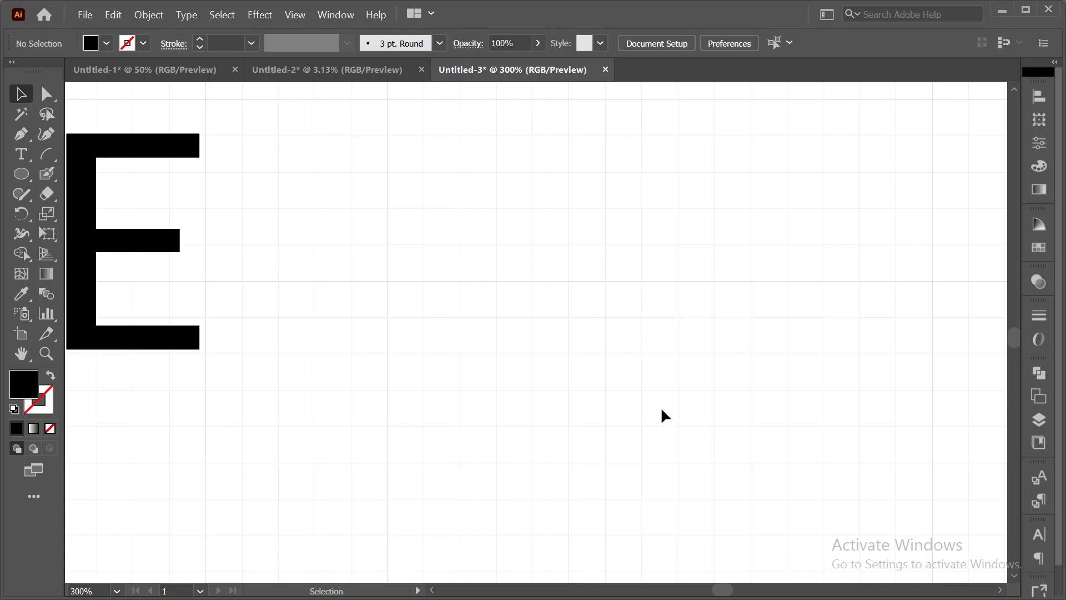
scroll(389, 320, "down", 4)
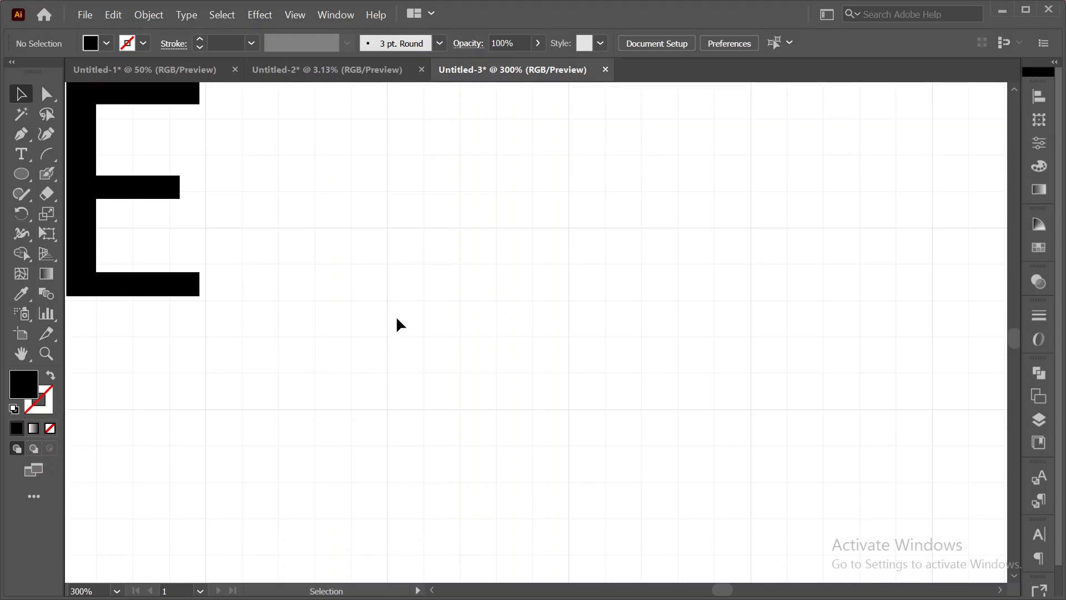
scroll(397, 320, "up", 5)
scroll(397, 319, "down", 1)
left_click_drag(425, 265, 1001, 397)
scroll(703, 402, "down", 1)
left_click_drag(500, 245, 737, 433)
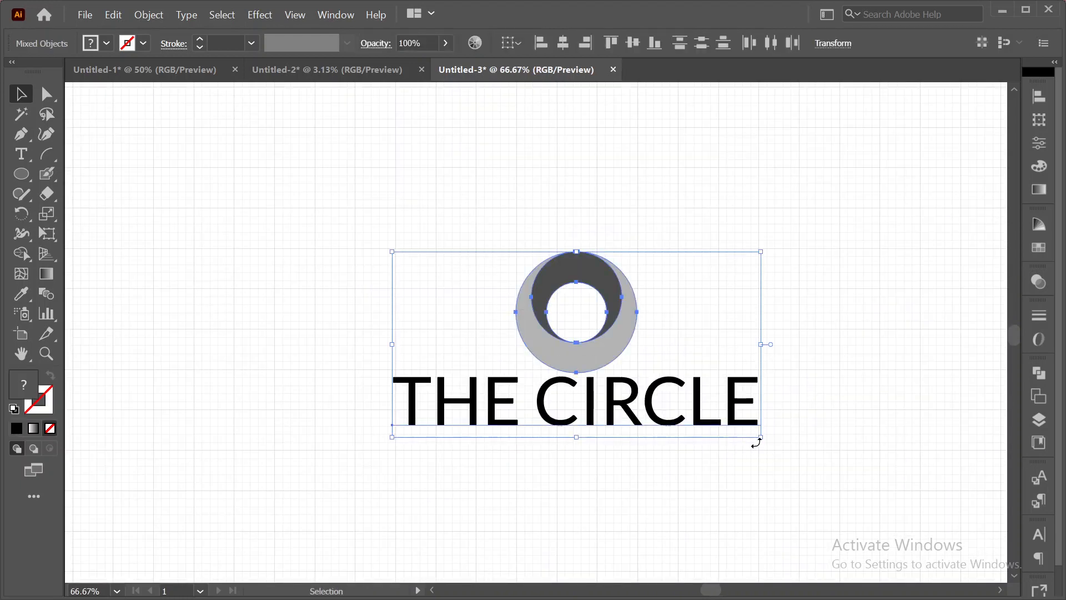
left_click(819, 376)
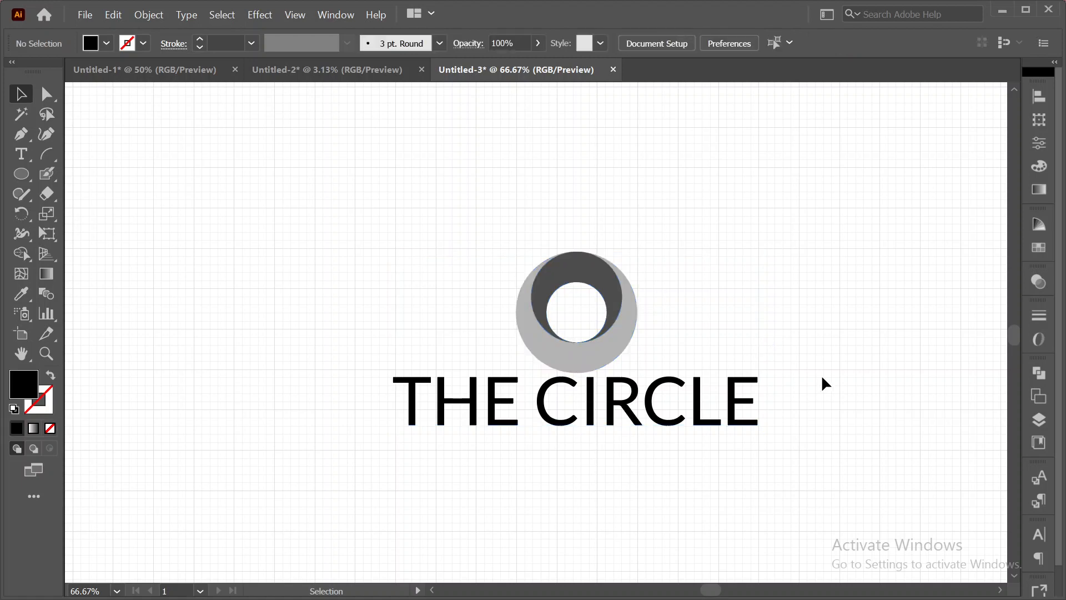
- Convert the THE CIRCLE text beneath the mark to outlines
left_click(634, 409)
right_click(634, 409)
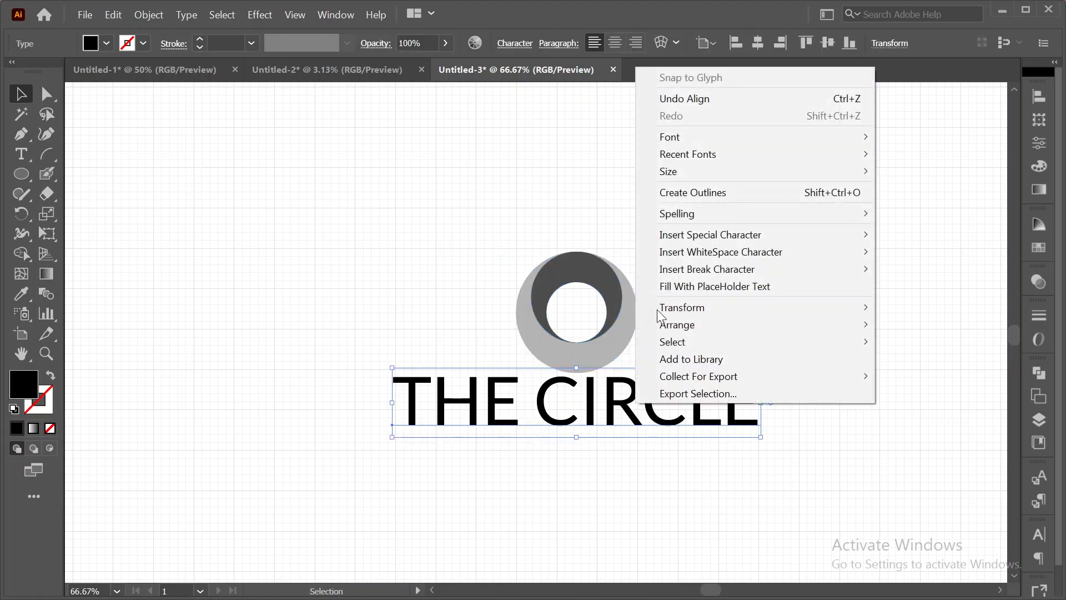
left_click(694, 193)
left_click(725, 319)
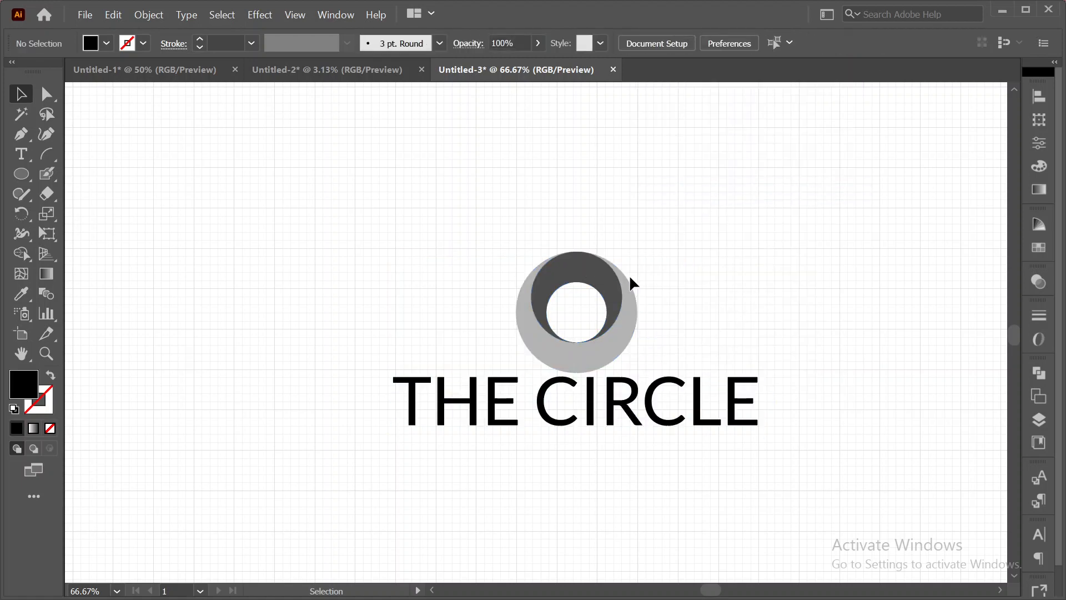
- Scale the mark and outlined text down together until the mark spans roughly one major grid square
left_click_drag(517, 242, 642, 392)
scroll(688, 346, "up", 4)
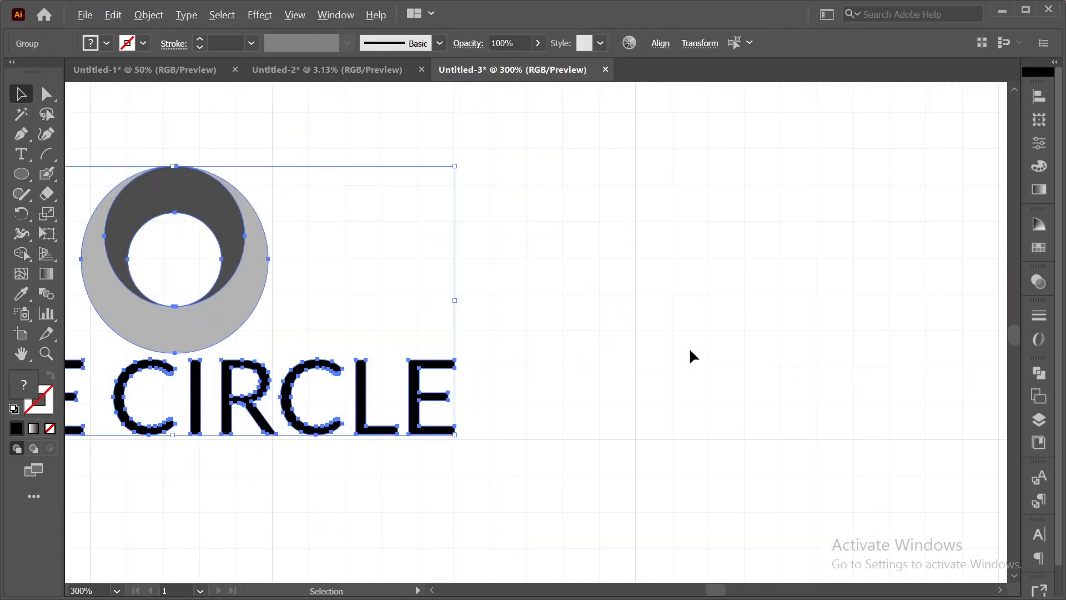
scroll(587, 340, "down", 1)
left_click_drag(587, 338, 743, 293)
left_click(736, 310)
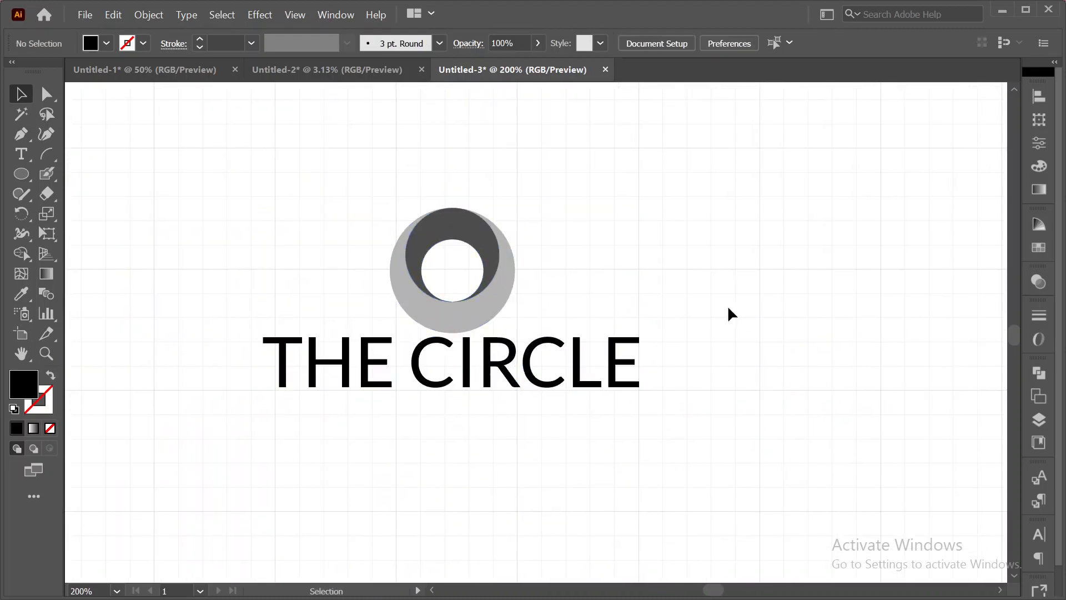
- Move the circle mark up, away from the outlined text and approximately into one major grid square
left_click_drag(494, 303, 500, 237)
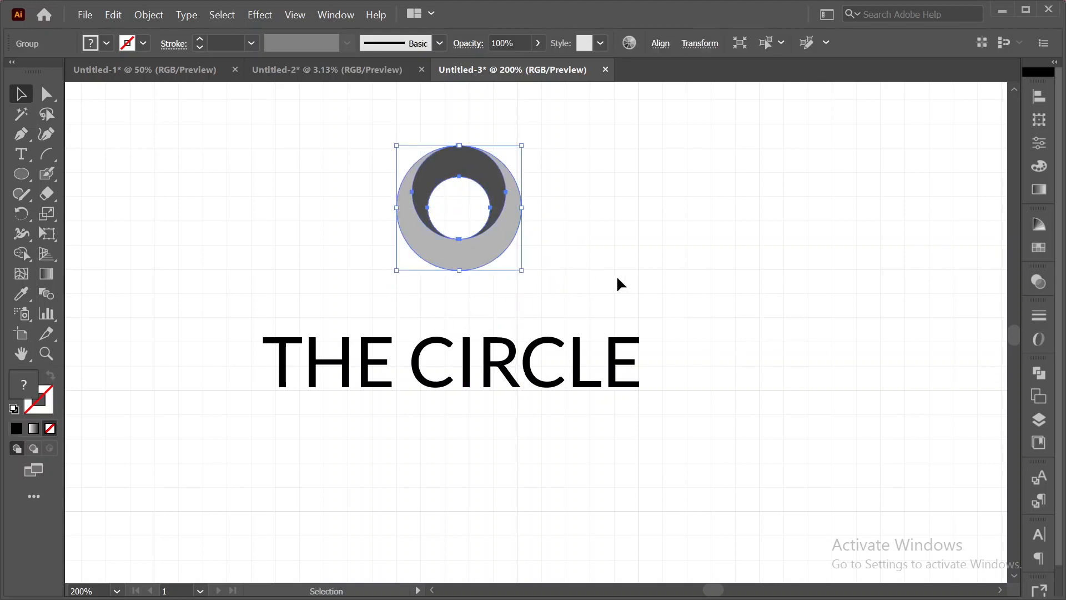
left_click(616, 274)
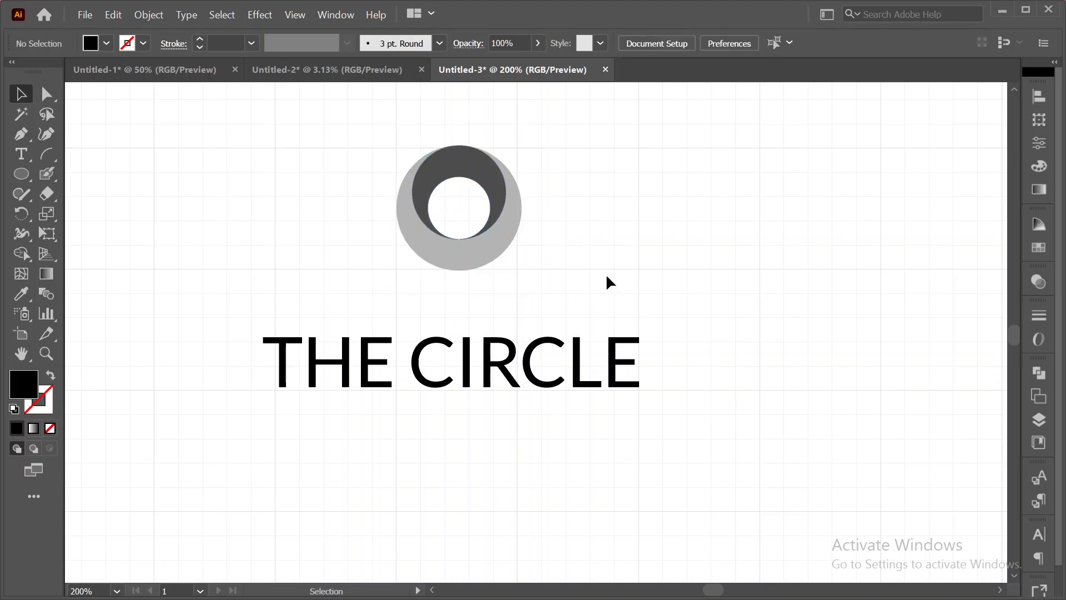
scroll(498, 230, "up", 3)
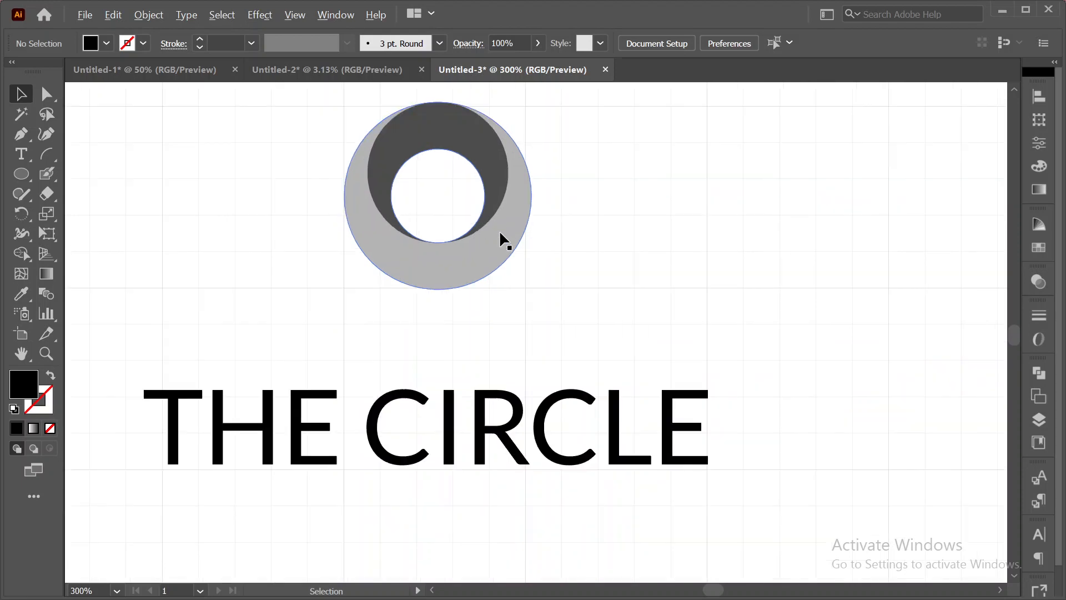
left_click_drag(466, 248, 522, 409)
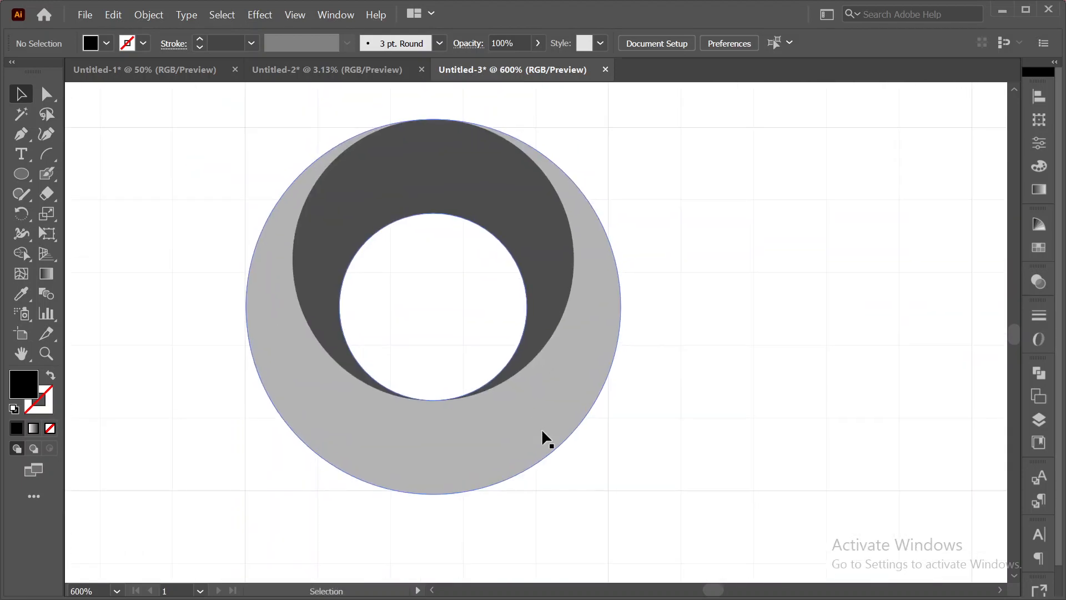
- Scale the mark down slightly to the width of one major grid square and nudge it left against the grid line
left_click(514, 418)
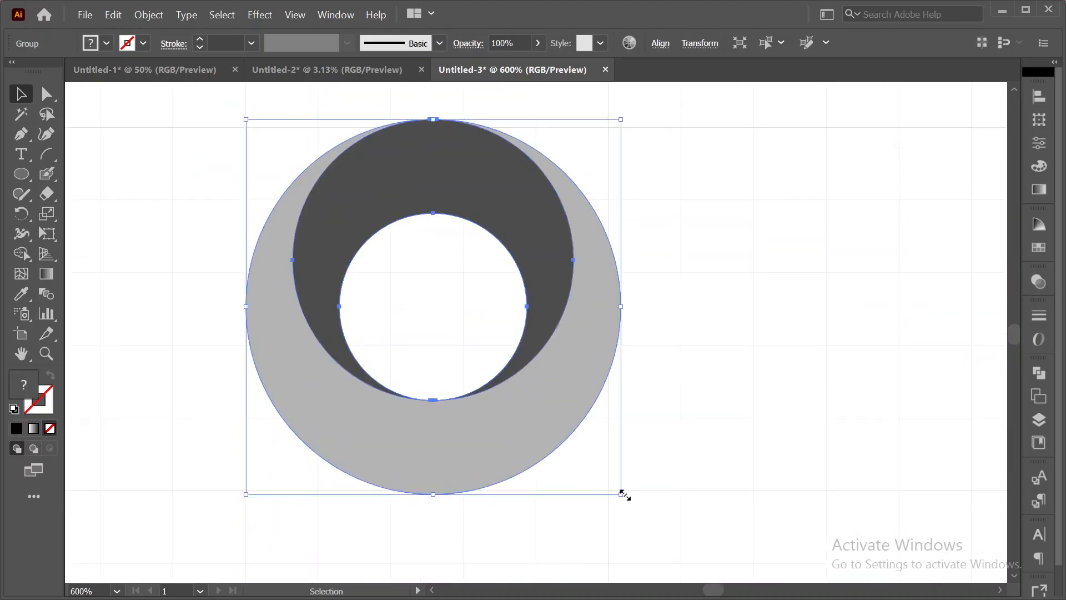
left_click_drag(620, 494, 614, 493)
key("Left")
key("Left")
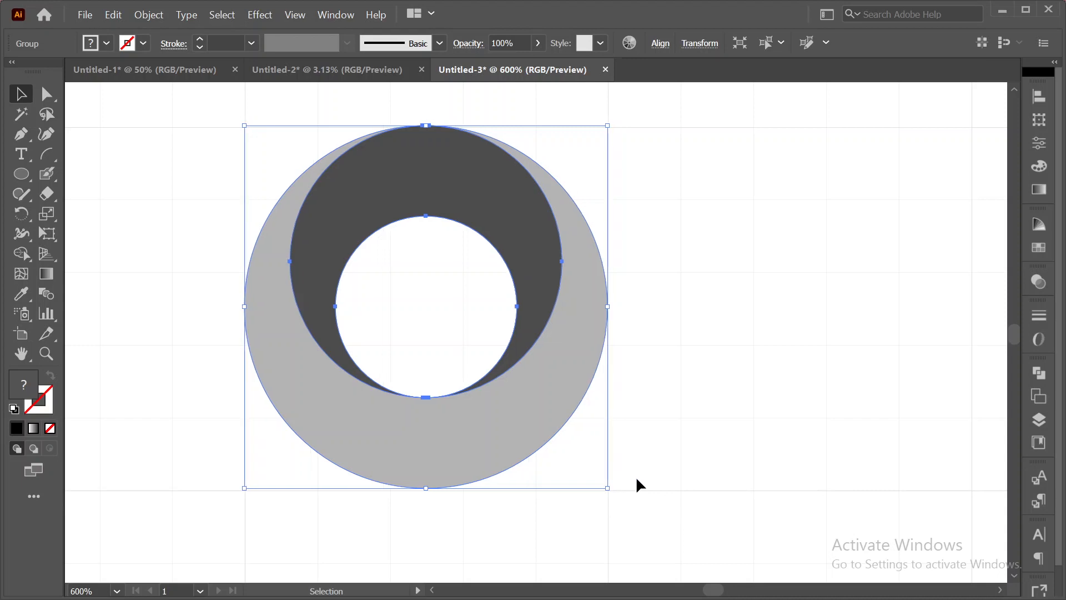
left_click(714, 433)
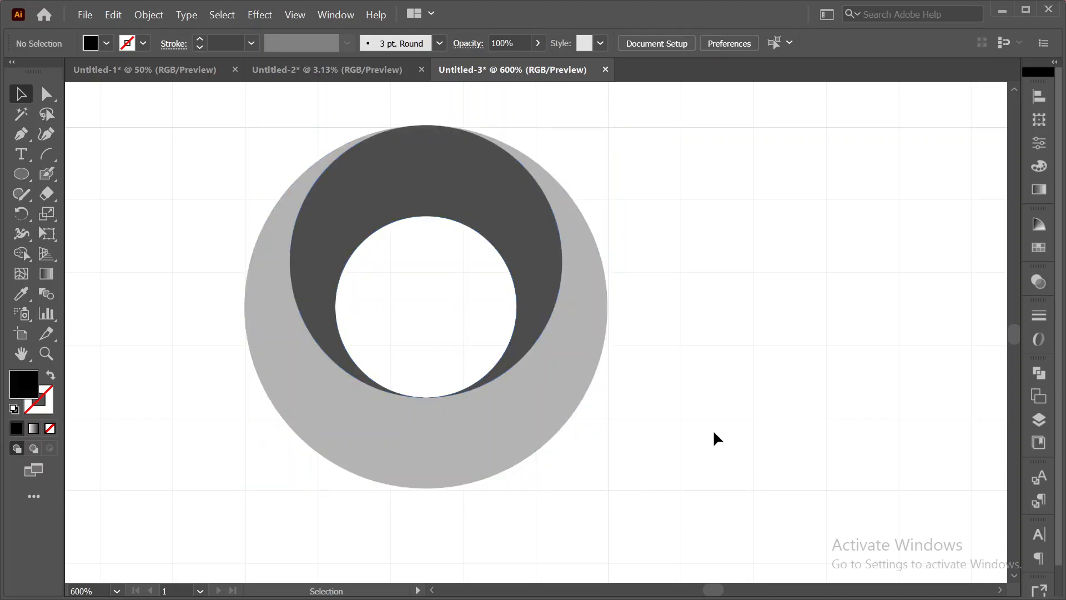
- Adjust the mark's vertical position so its upper and lower edges meet the major grid lines
left_click(562, 402)
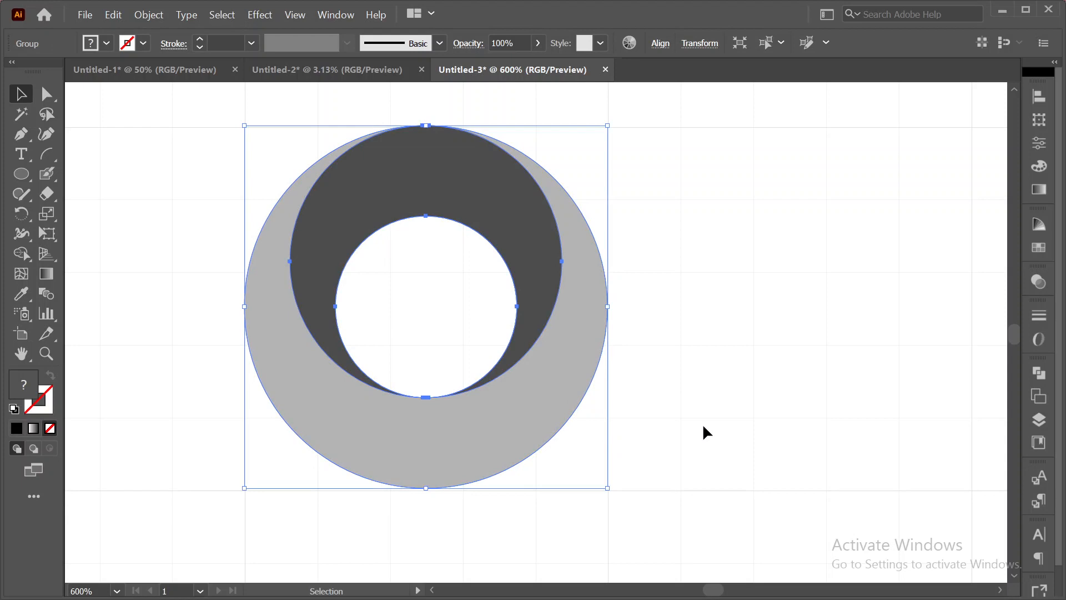
key("Down")
key("Down")
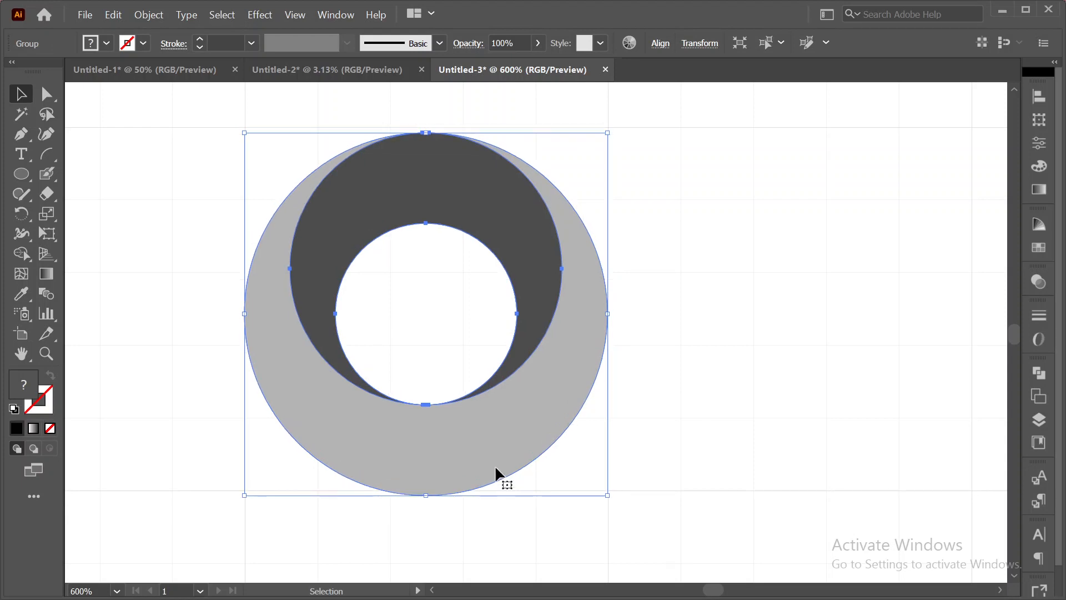
left_click_drag(495, 465, 468, 476)
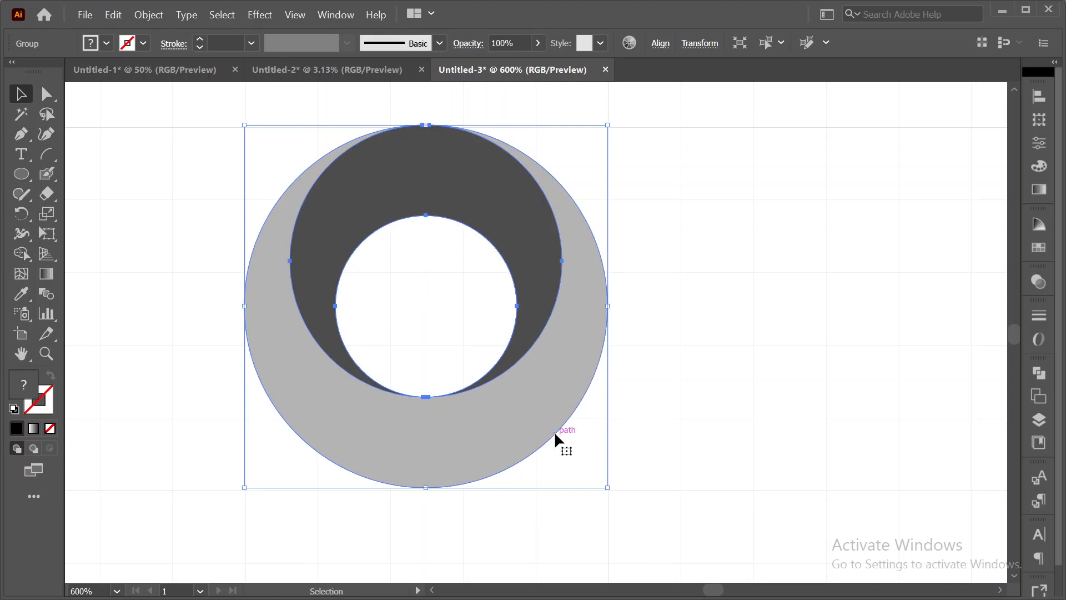
left_click(668, 391)
left_click_drag(447, 459, 446, 461)
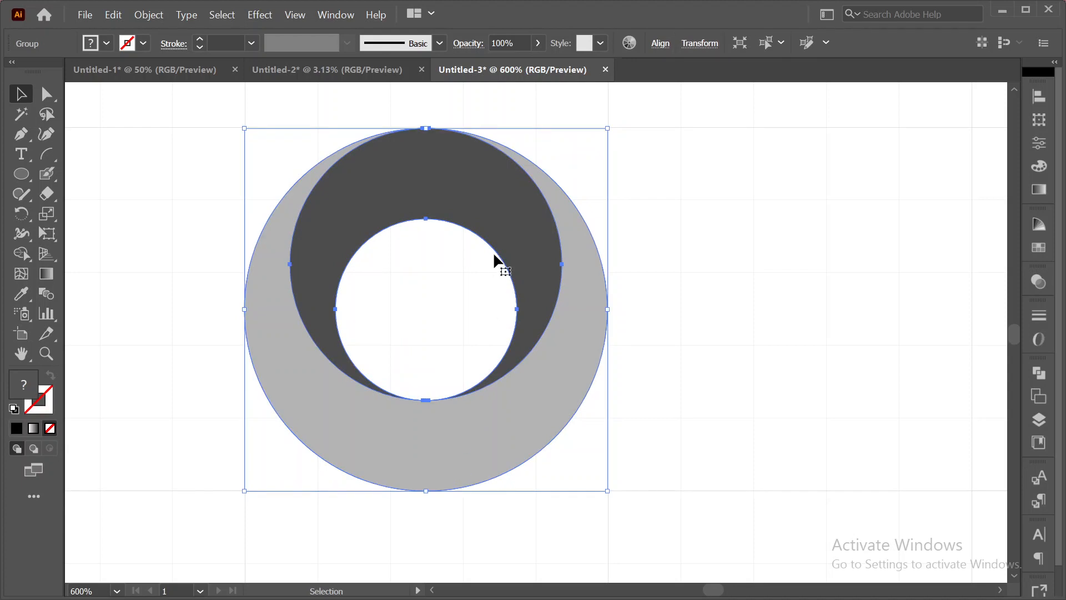
- Examine how the mark's upper, lower and side edges sit against the major grid lines
scroll(498, 267, "up", 1)
scroll(473, 433, "down", 1)
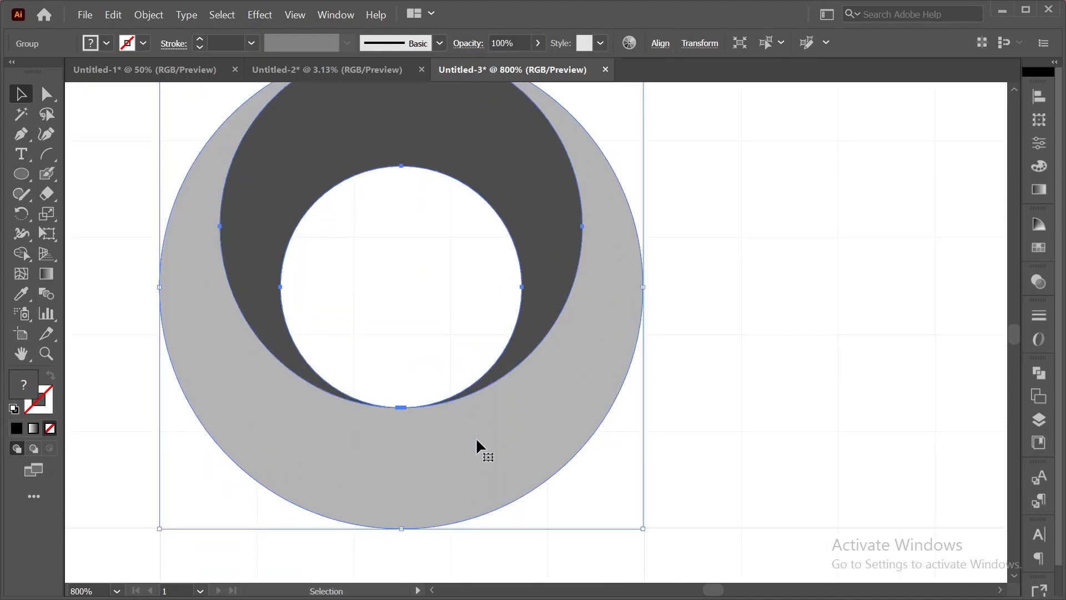
scroll(475, 438, "up", 2)
left_click(767, 240)
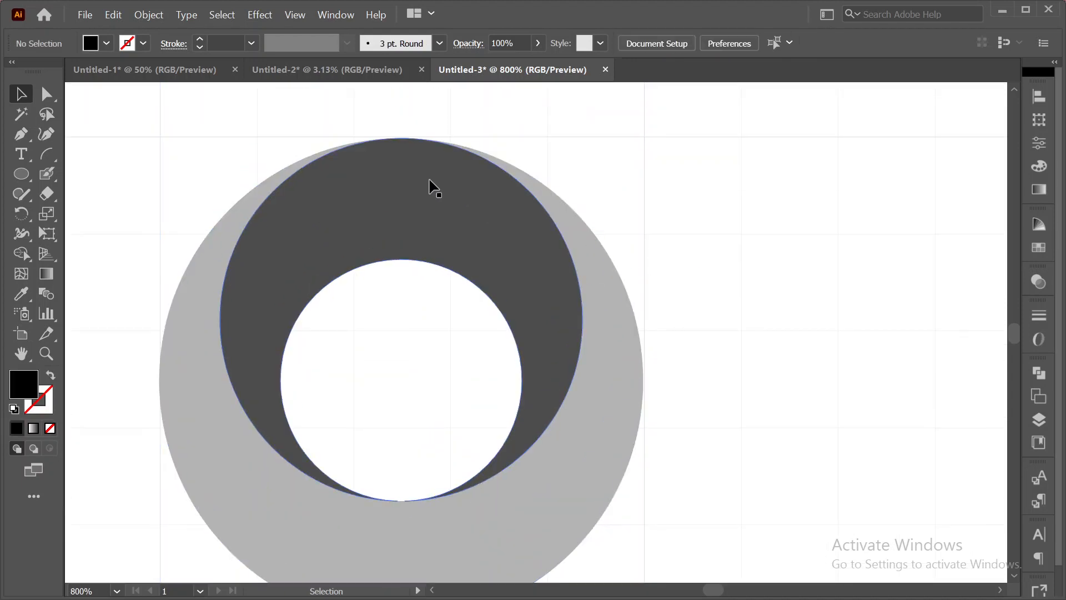
left_click(455, 236)
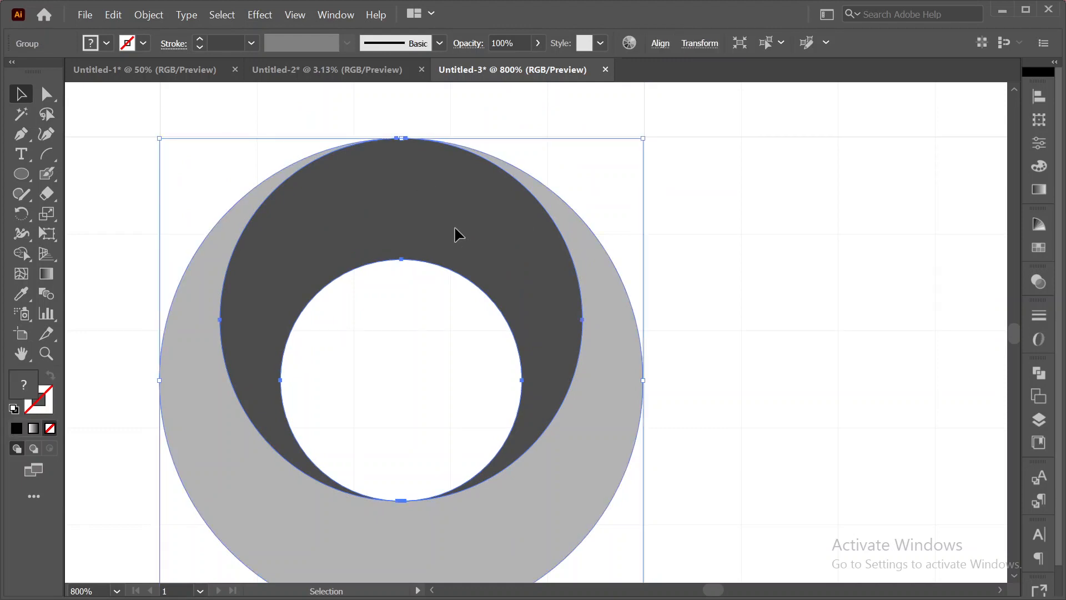
left_click(455, 227)
scroll(759, 279, "down", 2)
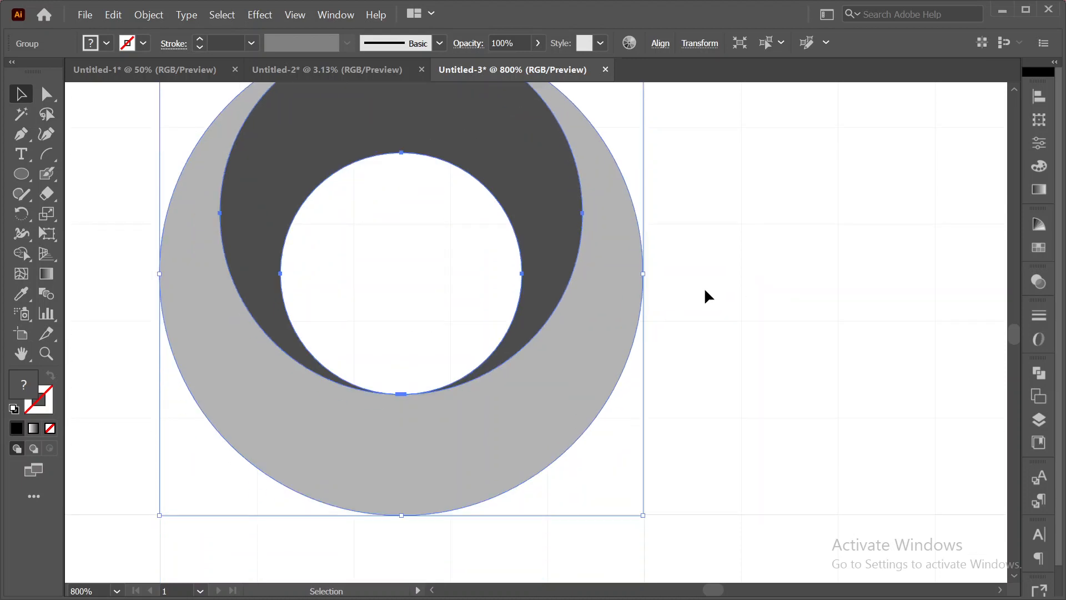
scroll(704, 288, "down", 2)
scroll(837, 356, "down", 1)
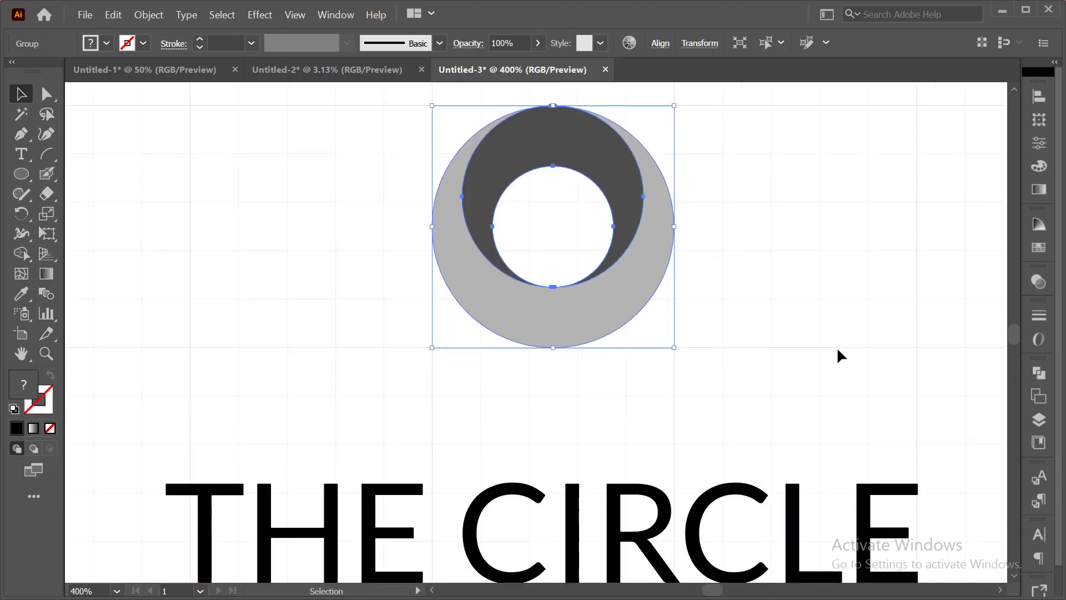
left_click(769, 294)
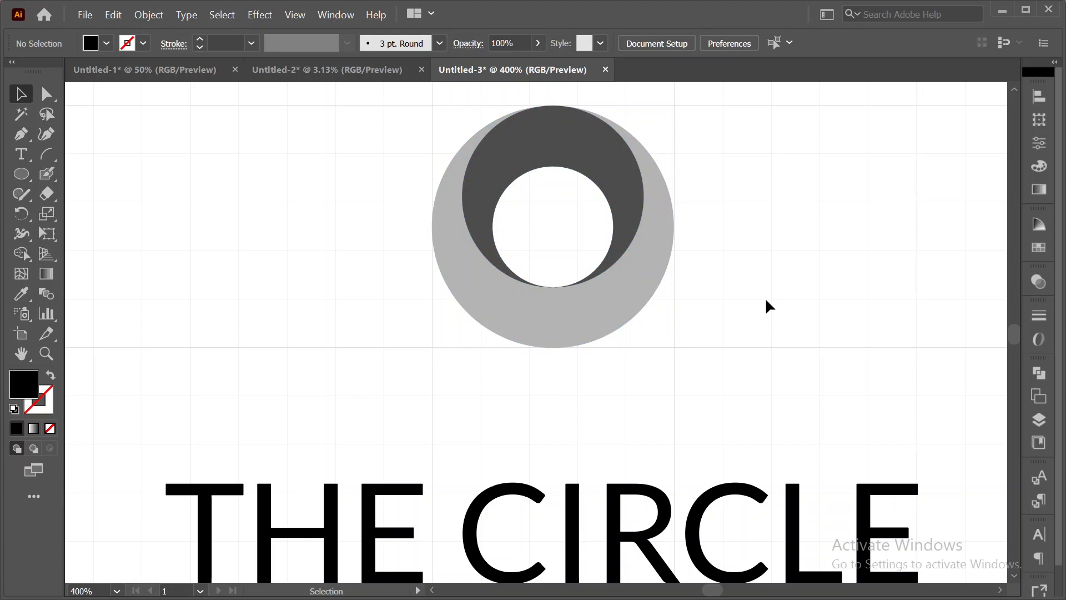
- Move the outlined text up directly beneath the mark, with its left edge on a major grid line
scroll(709, 328, "down", 1)
left_click_drag(781, 336, 641, 321)
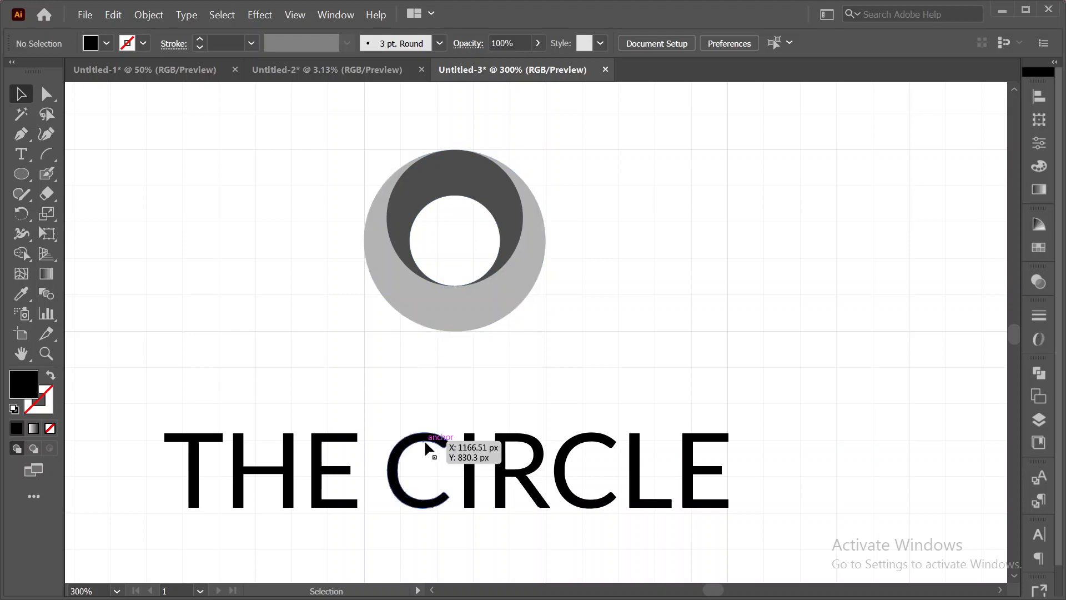
left_click_drag(431, 442, 450, 344)
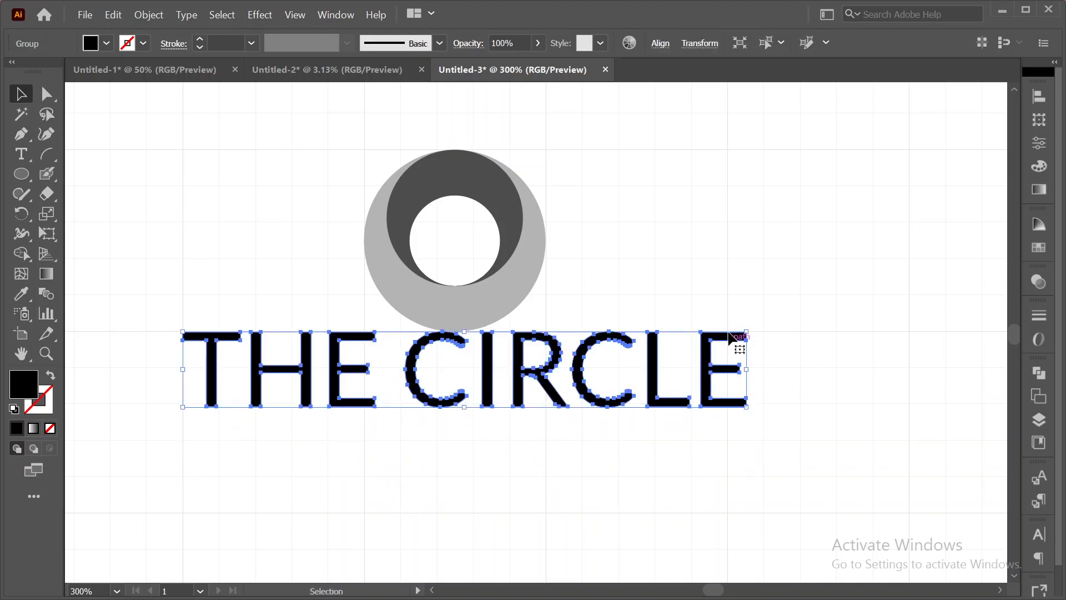
- Resize the outlined text to about three major grid squares wide and shift it left beneath the mark
mouse_move(744, 409)
left_mouse_down()
mouse_move(737, 404)
mouse_move(747, 406)
left_mouse_up()
left_click_drag(484, 361, 463, 362)
left_click_drag(562, 372, 565, 373)
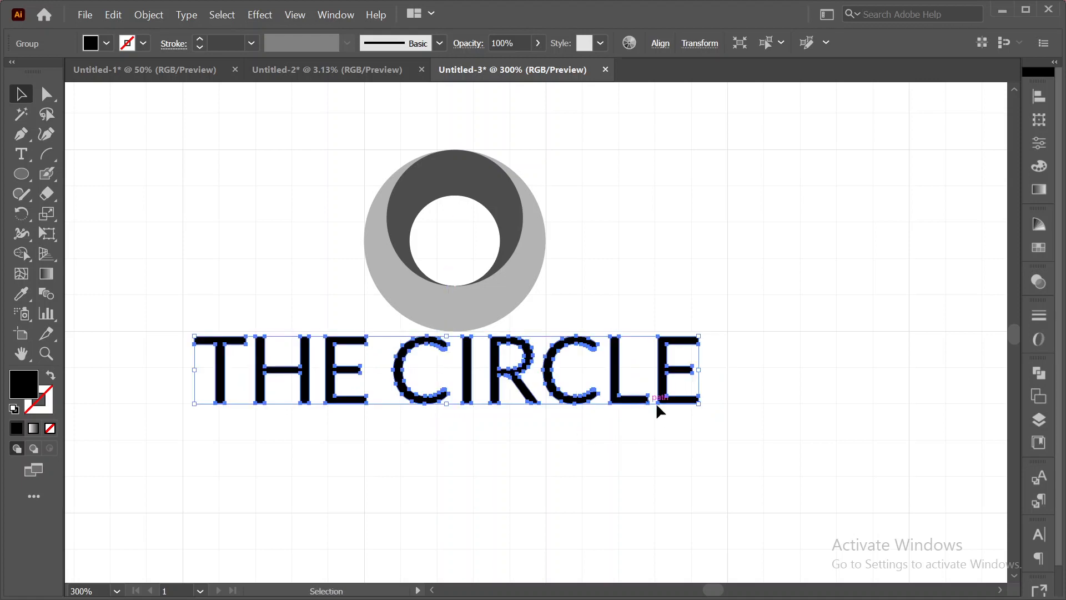
left_click_drag(698, 403, 719, 410)
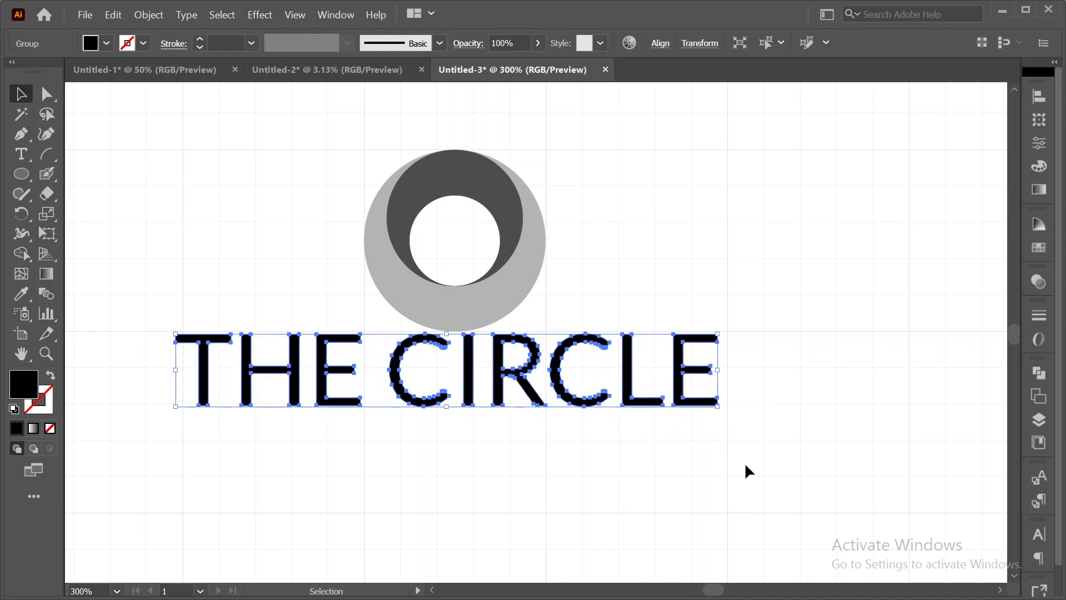
- Nudge the outlined text horizontally until its left edge sits on the major grid line
key("Right")
key("Right")
key("Right")
key("Right")
key("Right")
key("Right")
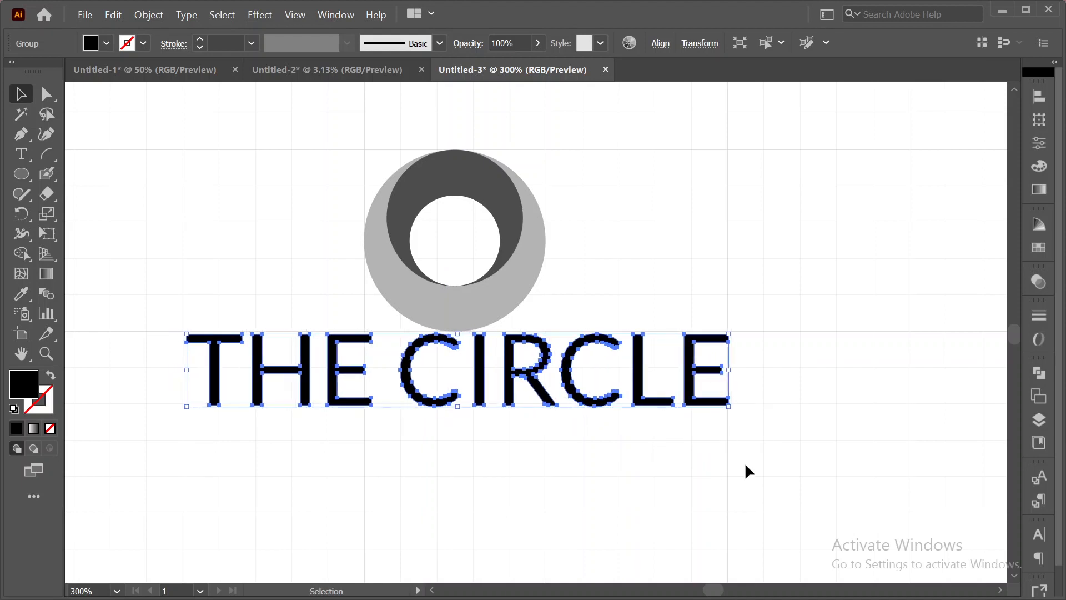
key("Left")
key("Left")
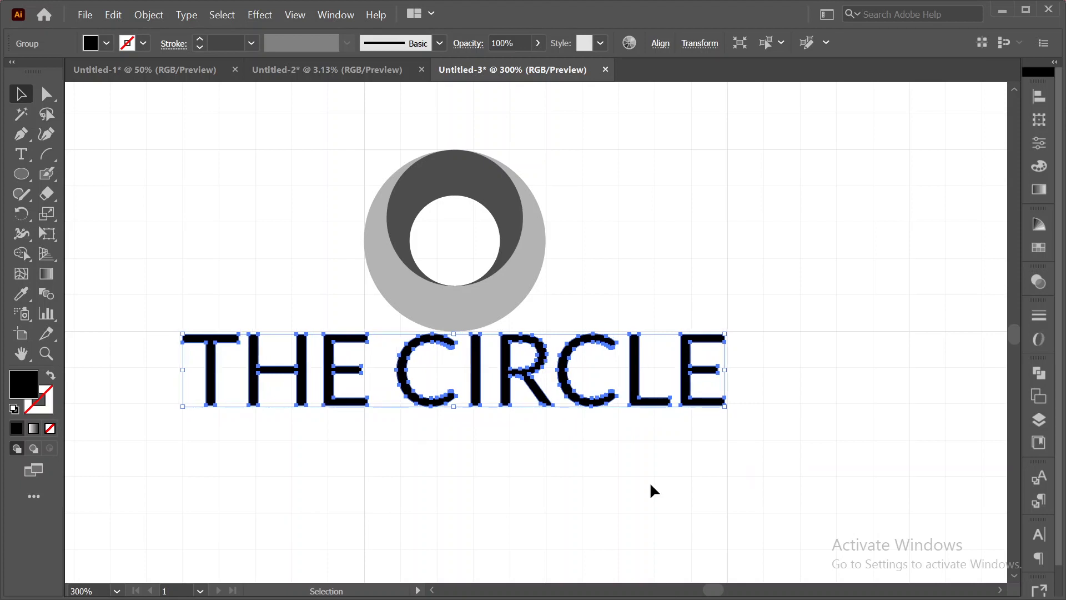
- Fine-tune the outlined text's size to just under three major grid squares wide and test small nudges beneath the mark
left_click_drag(725, 406, 729, 409)
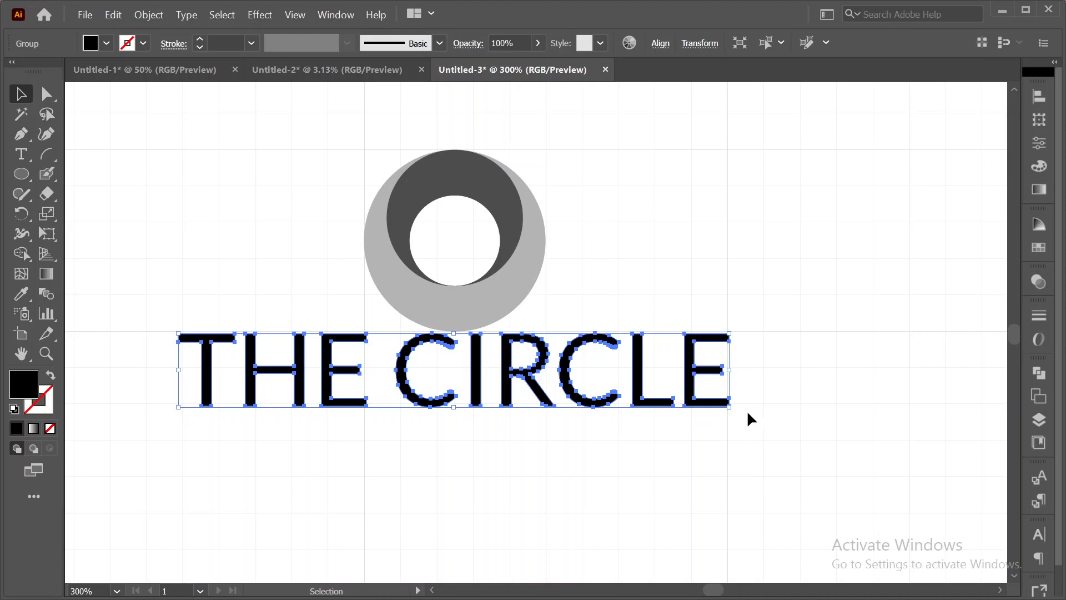
left_click_drag(731, 409, 729, 407)
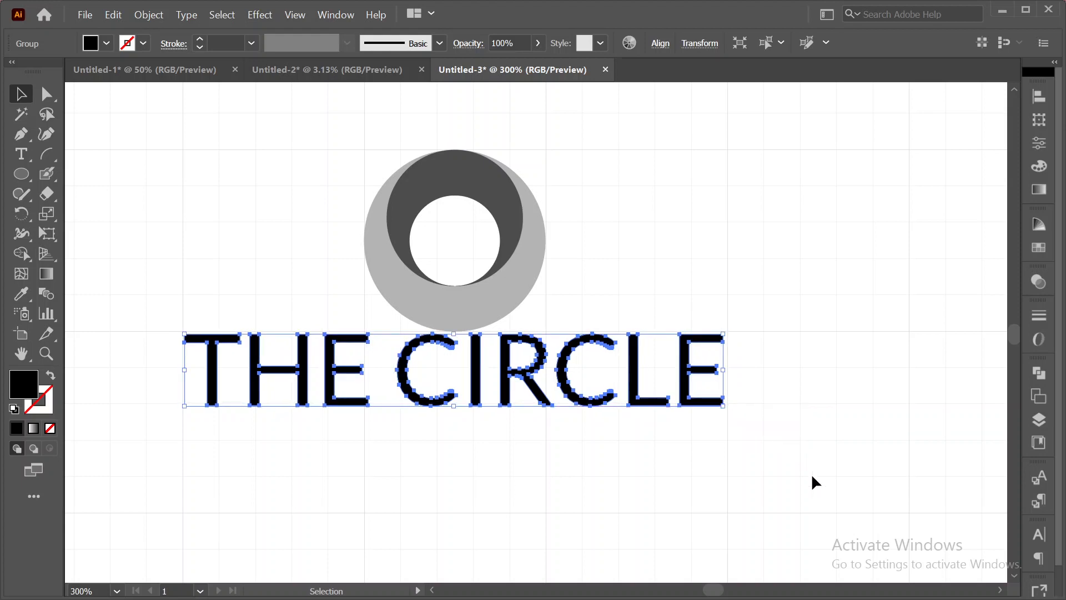
key("Right")
key("Left")
key("Up")
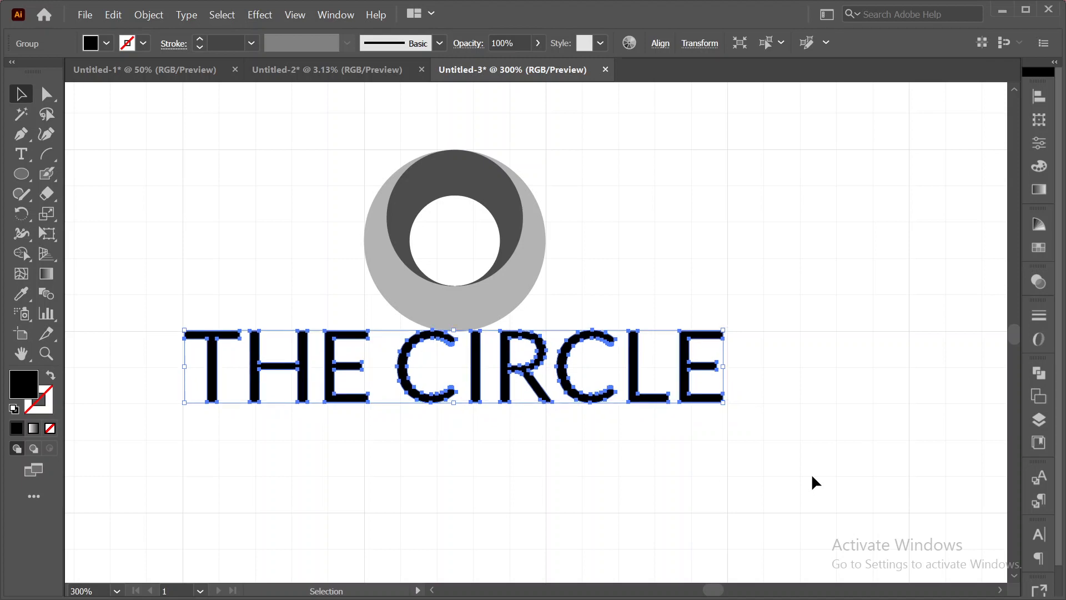
key("Down")
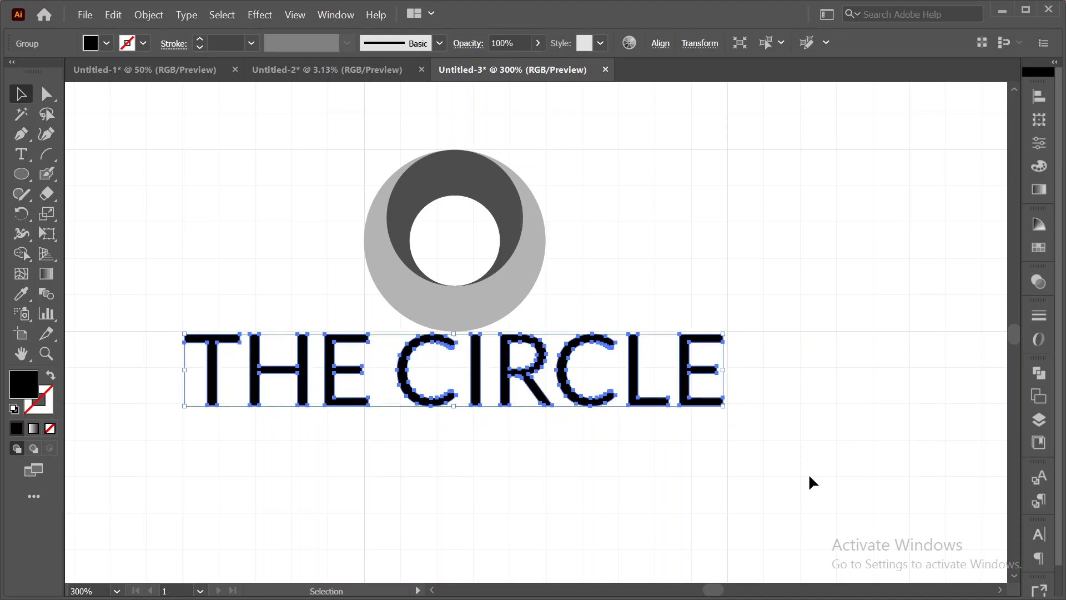
left_click(808, 473)
scroll(666, 444, "up", 1)
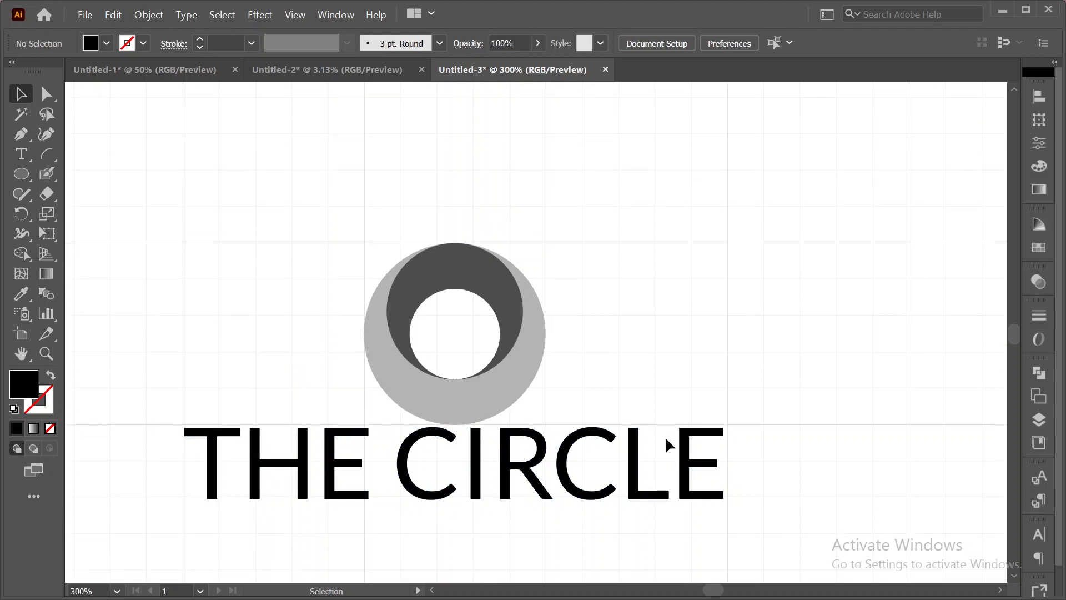
scroll(689, 367, "down", 1)
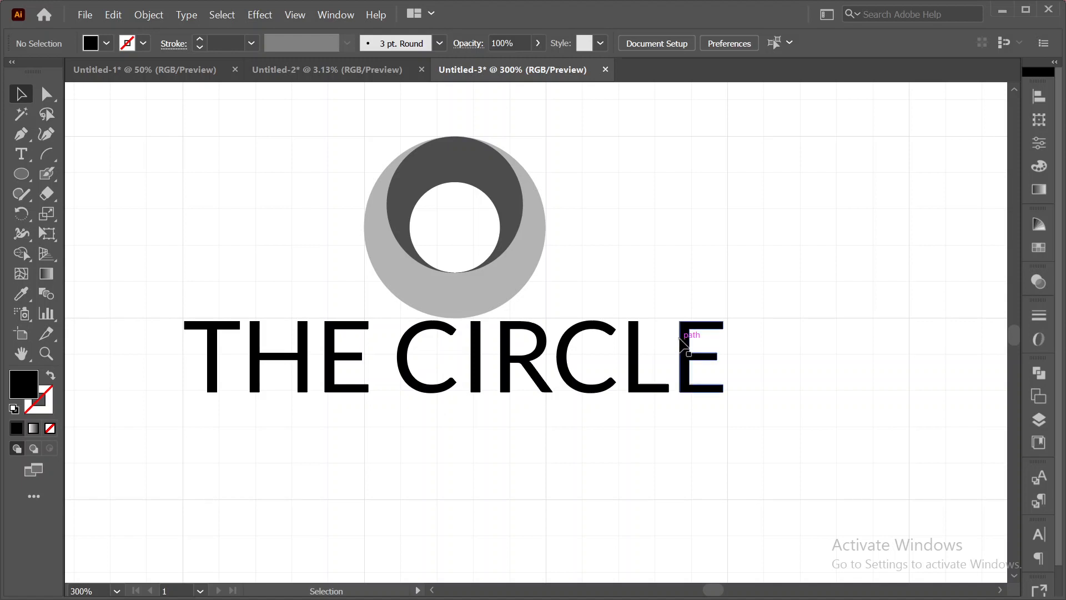
scroll(684, 345, "up", 2)
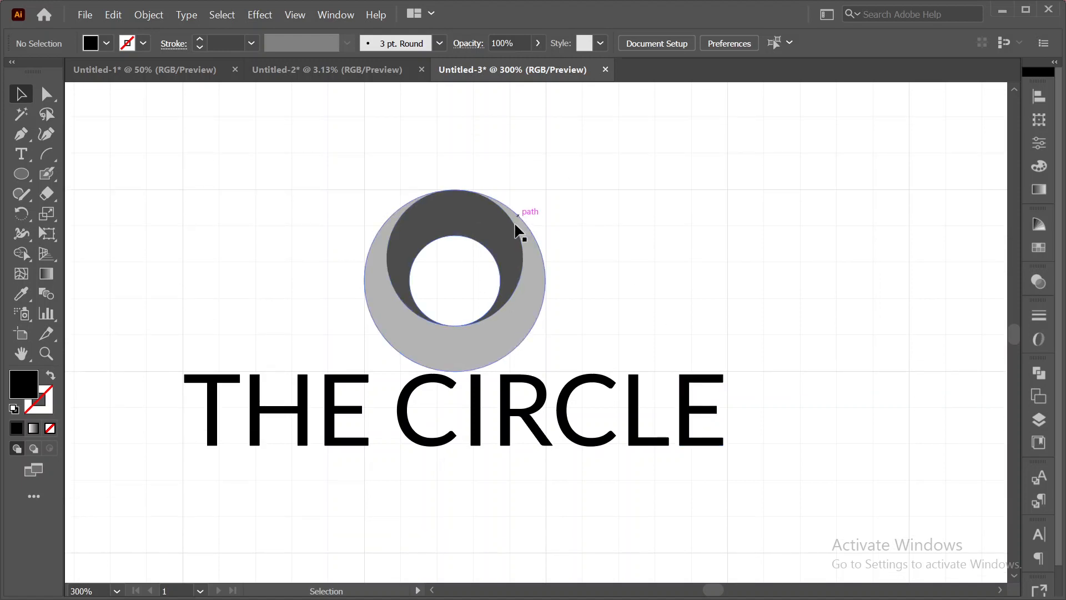
scroll(540, 382, "down", 1)
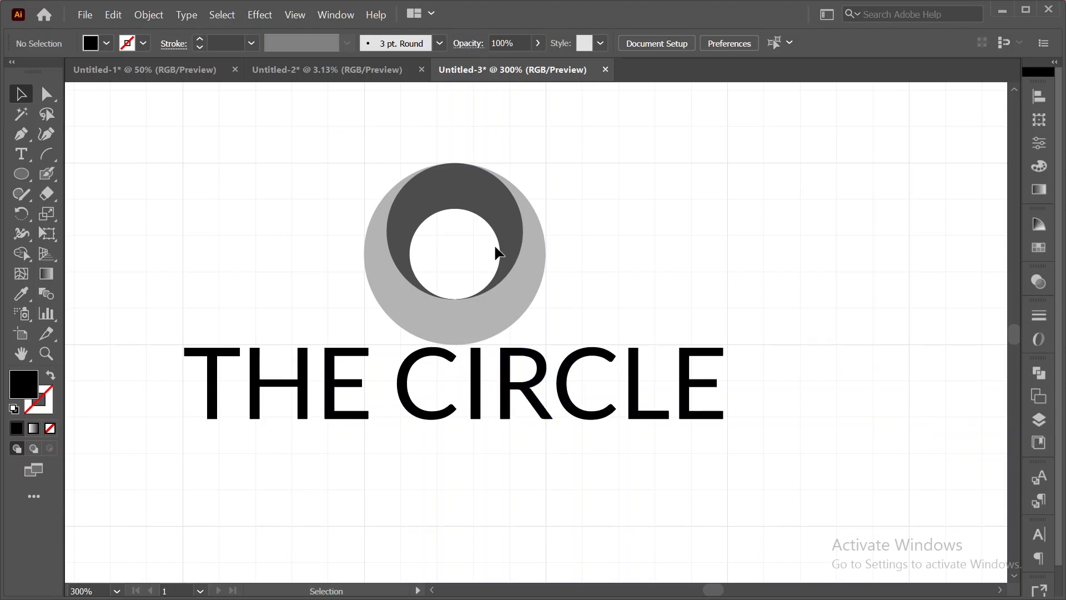
- Move the outlined text down and slightly left, clear of the mark above it
left_click_drag(514, 388, 559, 430)
scroll(685, 305, "down", 1)
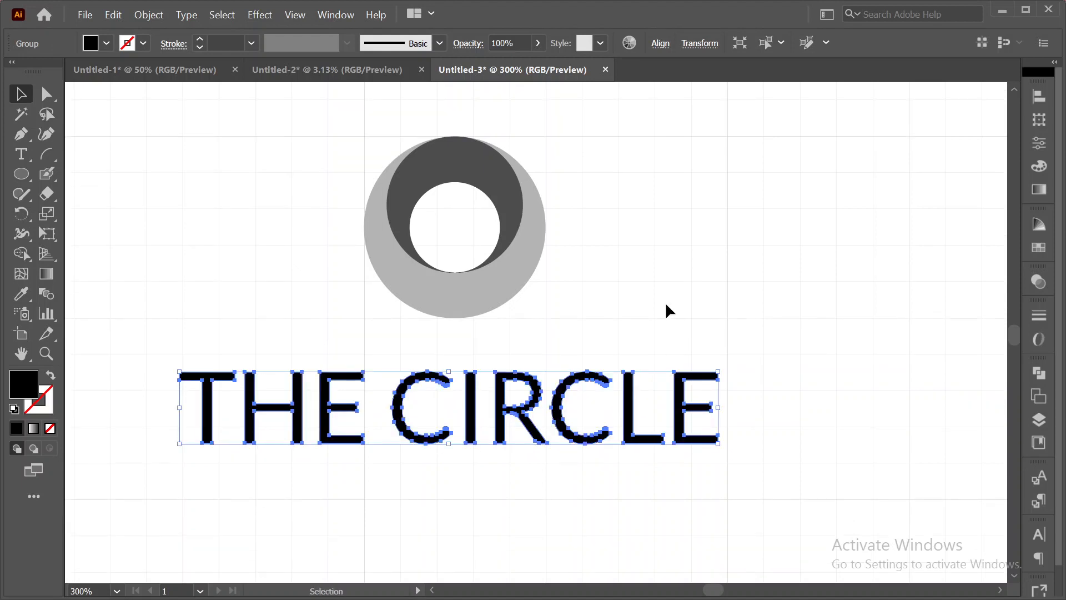
left_click(590, 314)
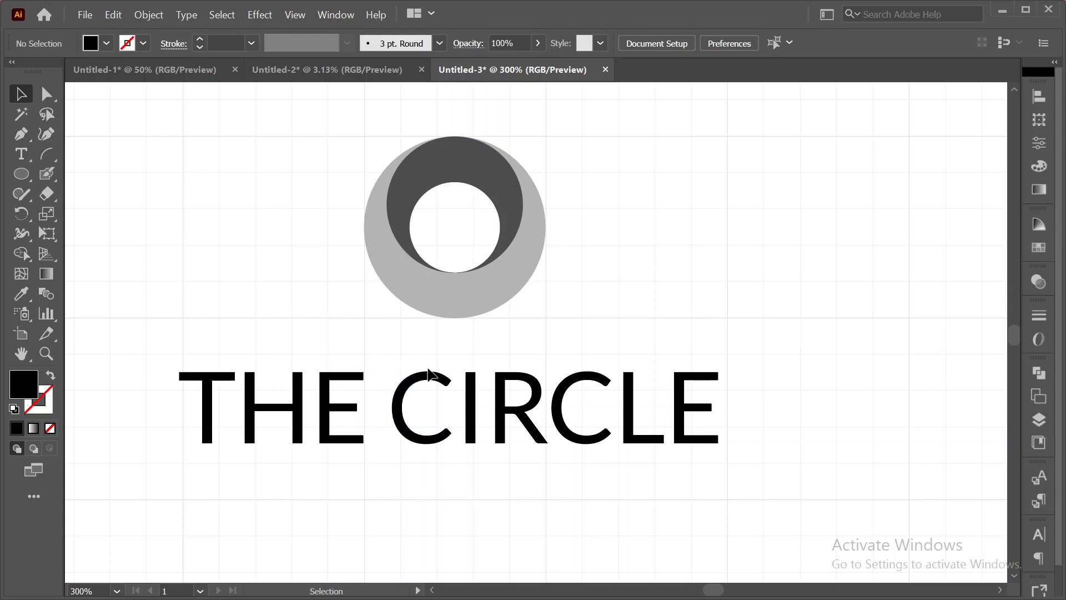
- Nudge the outlined text back up directly beneath the mark and right until its left edge sits on the major grid line
left_click(447, 419)
key("shift+Up")
key("shift+Up")
key("shift+Up")
key("Right")
key("Right")
key("Right")
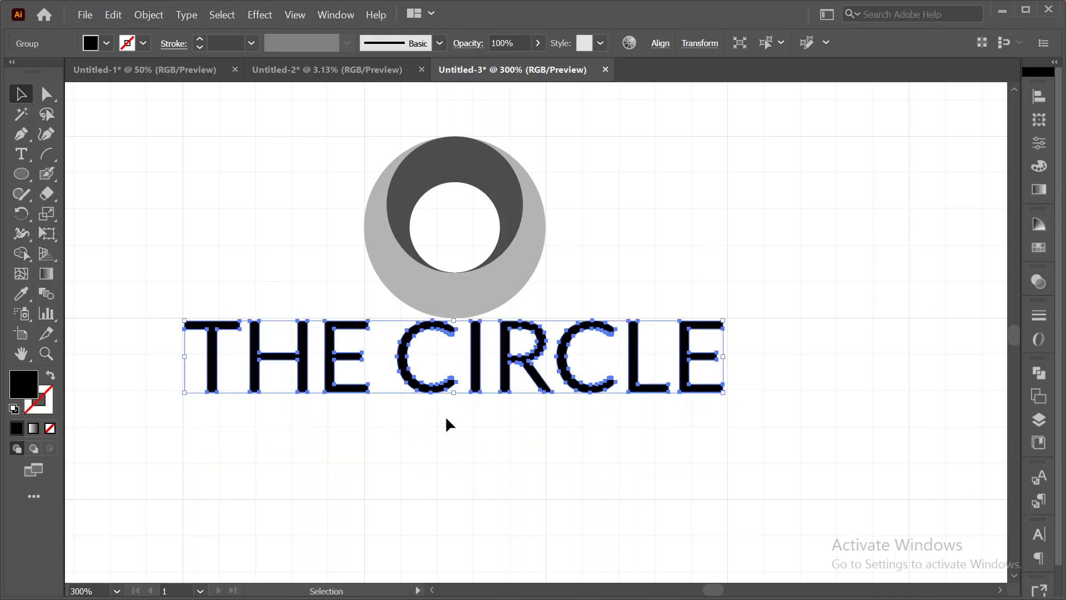
- Move the outlined text down one minor grid square to widen the gap beneath the mark
left_click(446, 418)
left_click(427, 383)
key("shift+Down")
key("shift+Down")
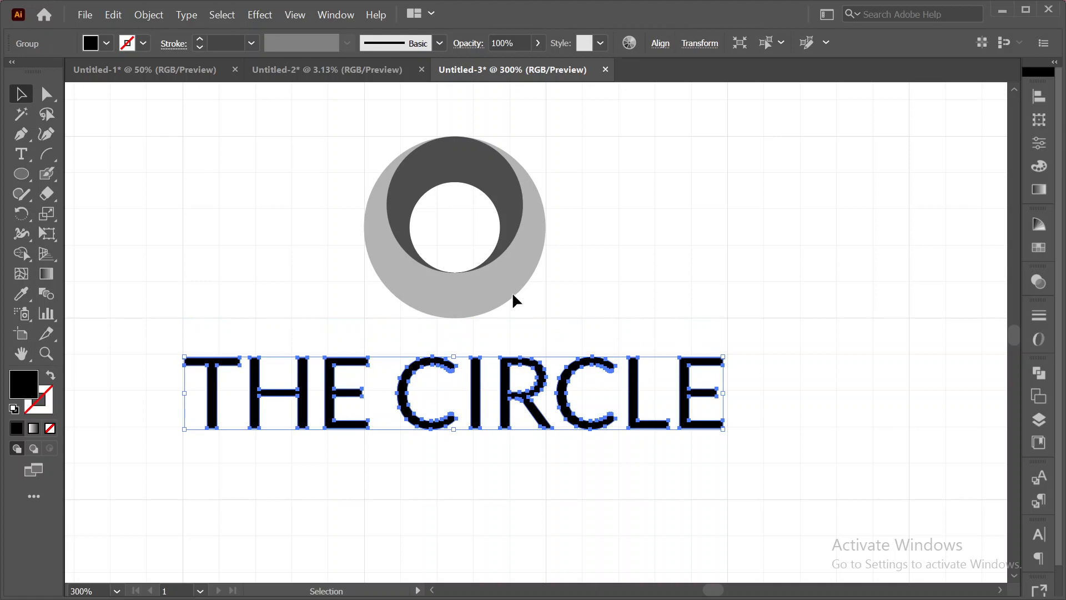
left_click(652, 283)
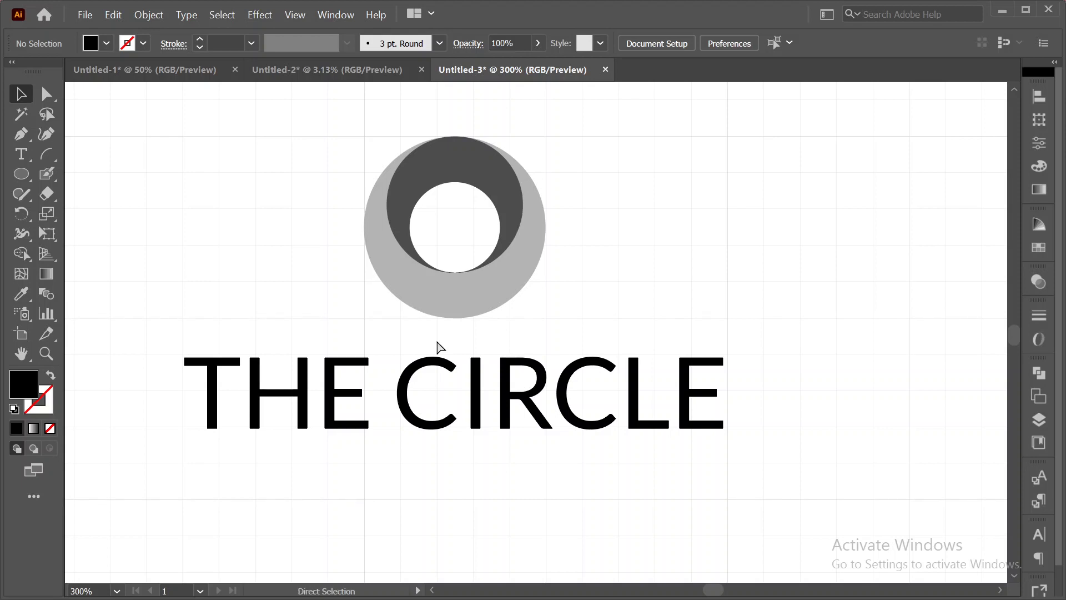
- Scale the mark and text together proportionally to ten times their size by multiplying the width by 10
key("ctrl+0")
left_click_drag(446, 325, 581, 405)
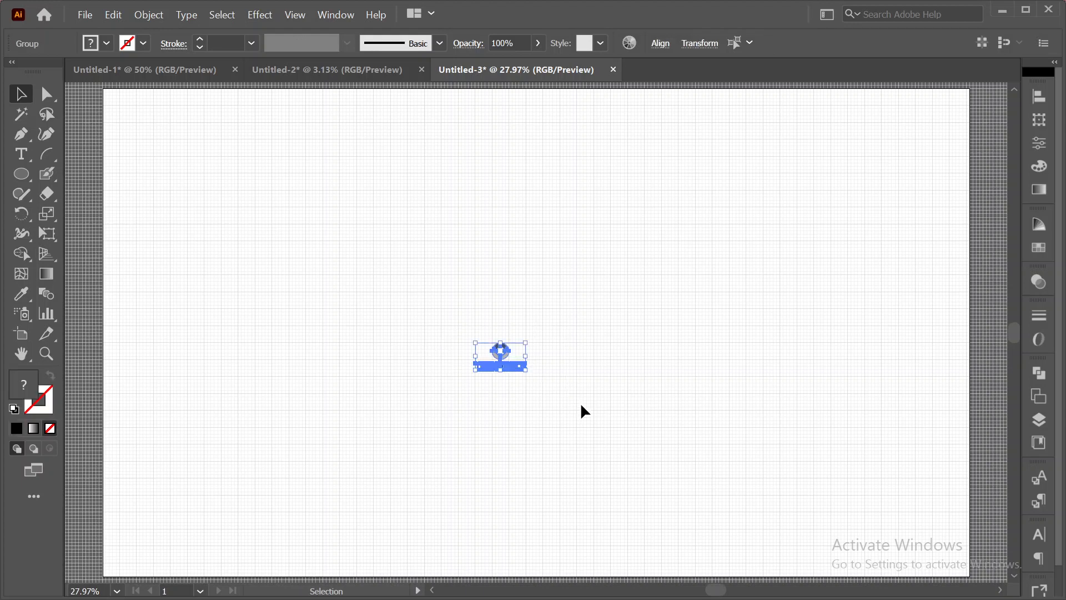
left_click(581, 405)
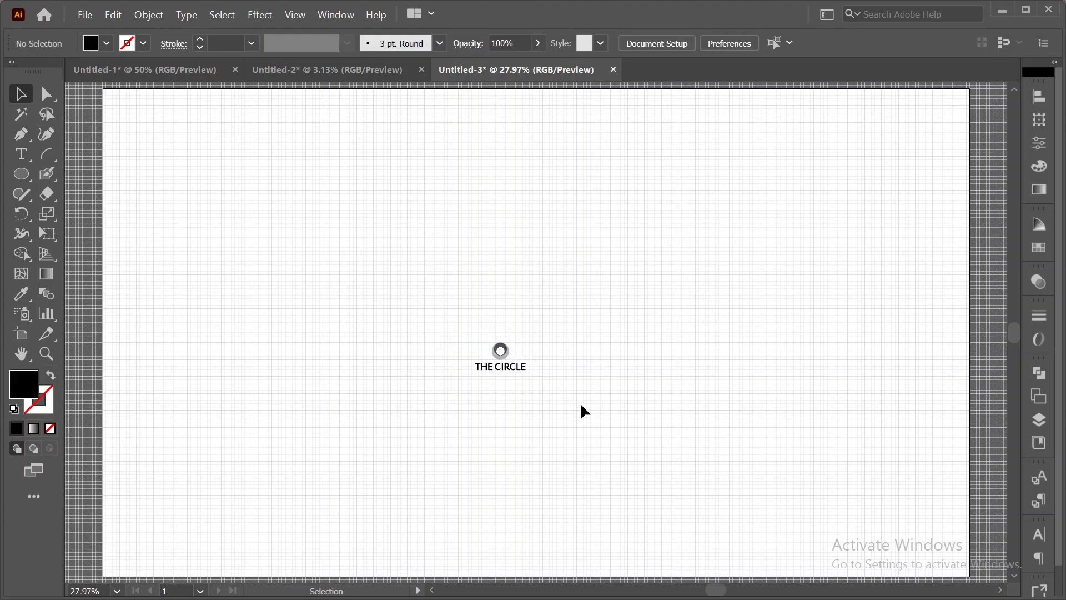
scroll(515, 431, "up", 3)
scroll(514, 431, "down", 1)
left_click_drag(433, 248, 551, 335)
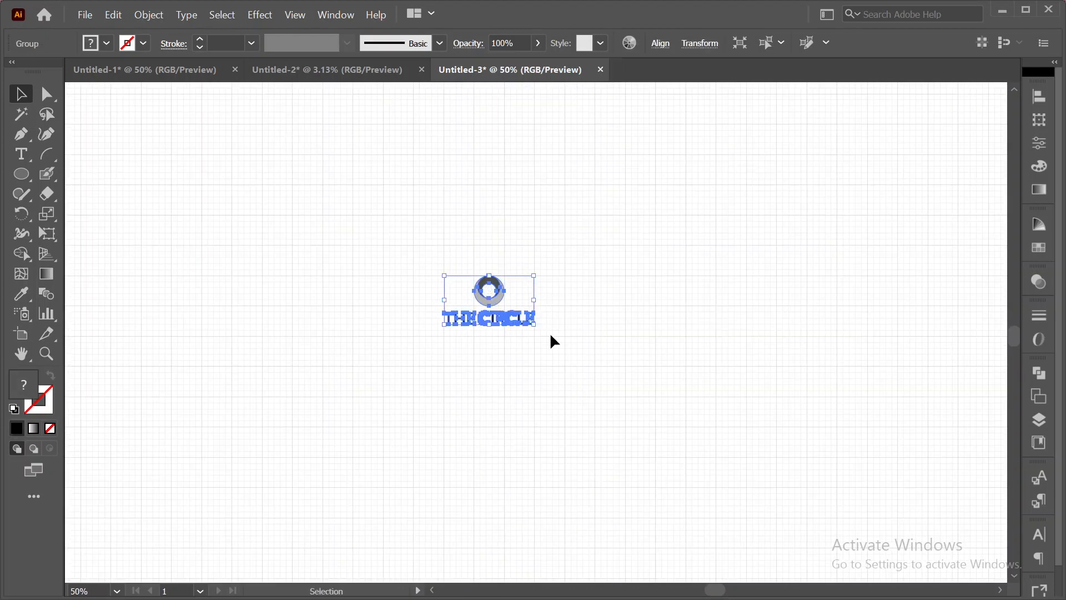
left_click(706, 44)
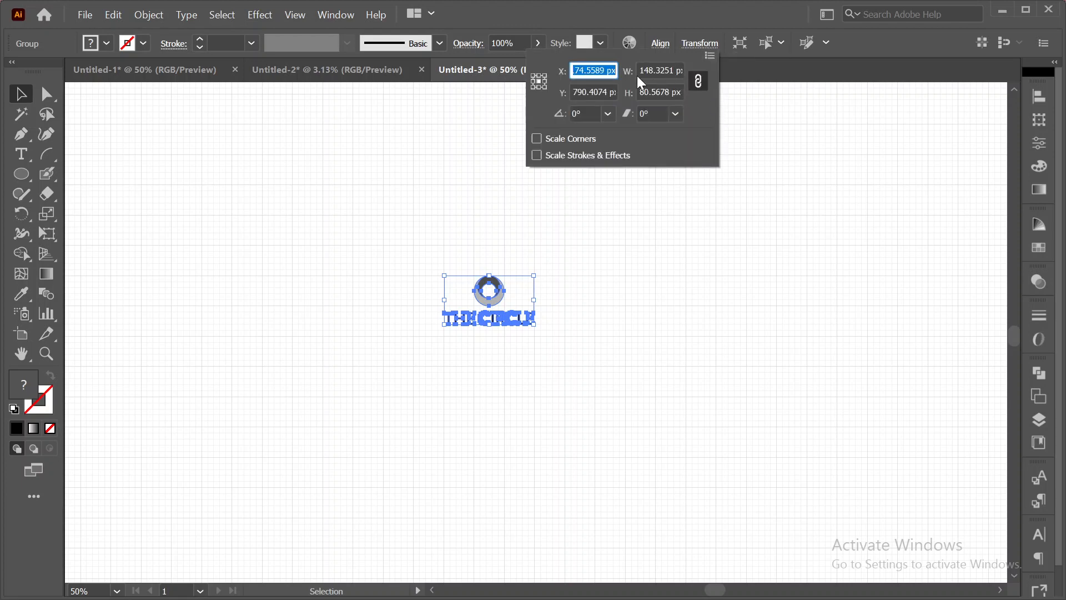
double_click(672, 70)
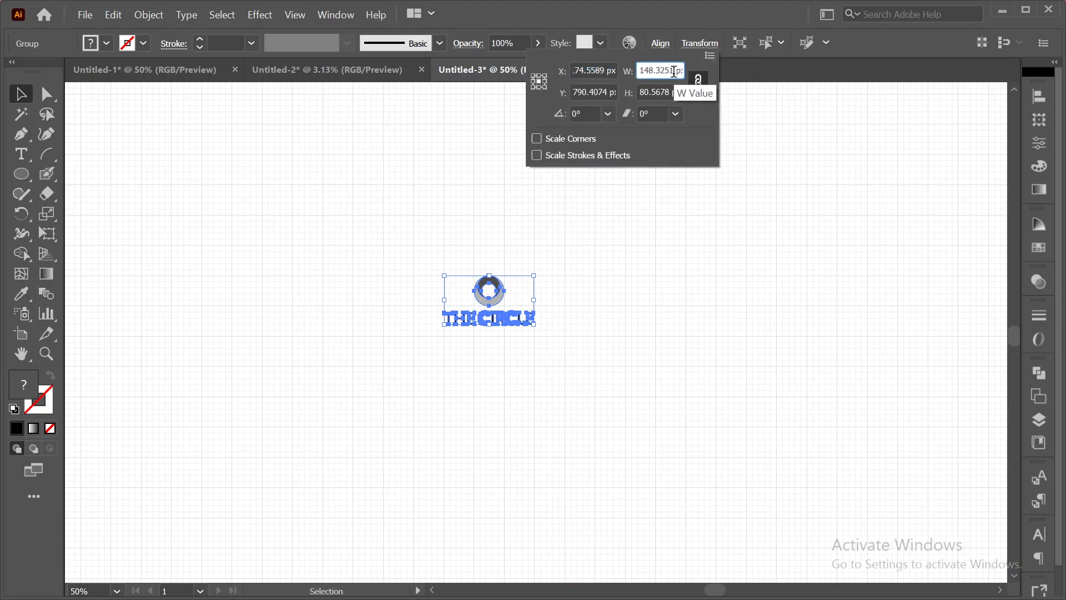
left_click(674, 70)
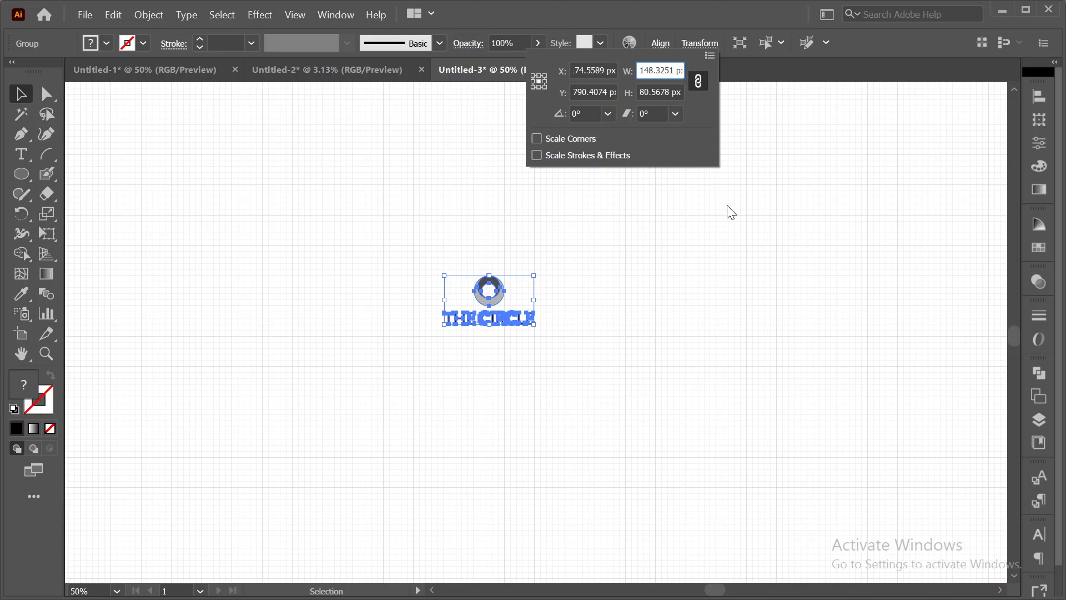
type("*10")
key("Tab")
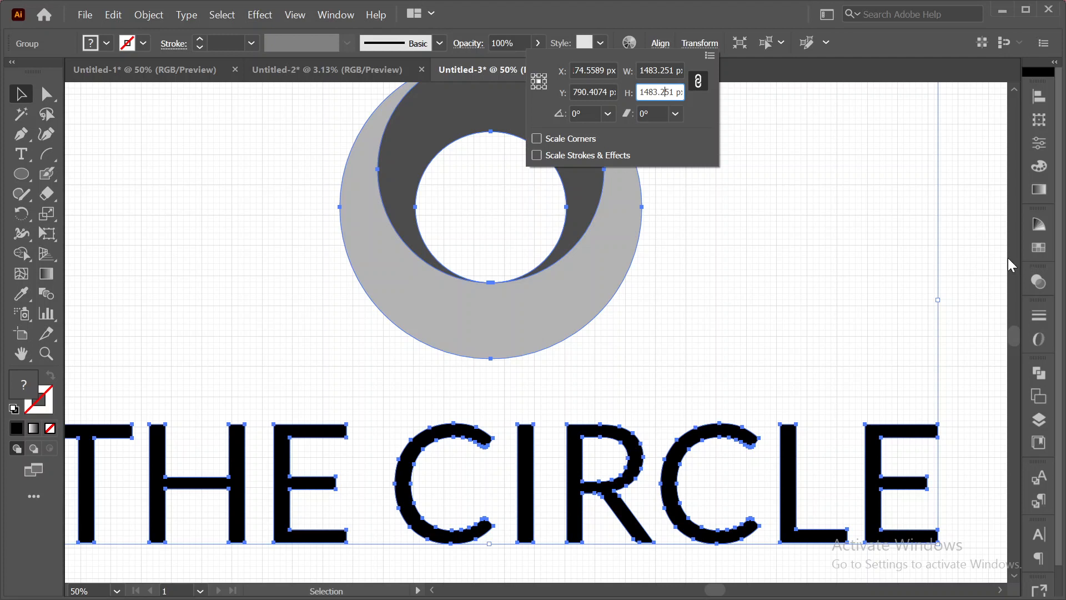
key("Escape")
left_click(970, 234)
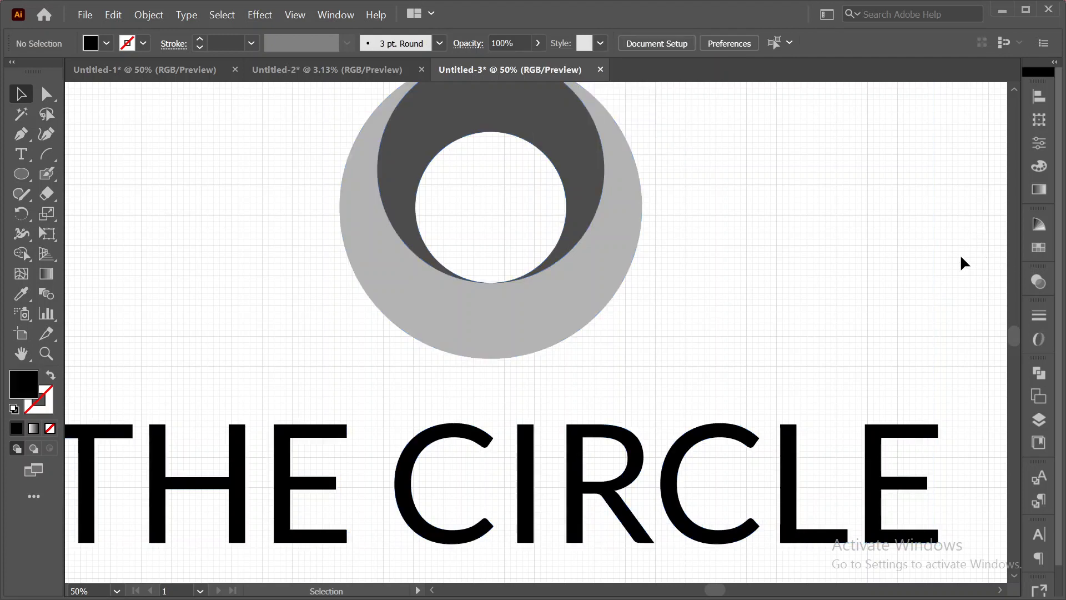
- Examine the enlarged mark's edges and the lettering against the document grid, up close and on the whole artboard
scroll(778, 279, "down", 1)
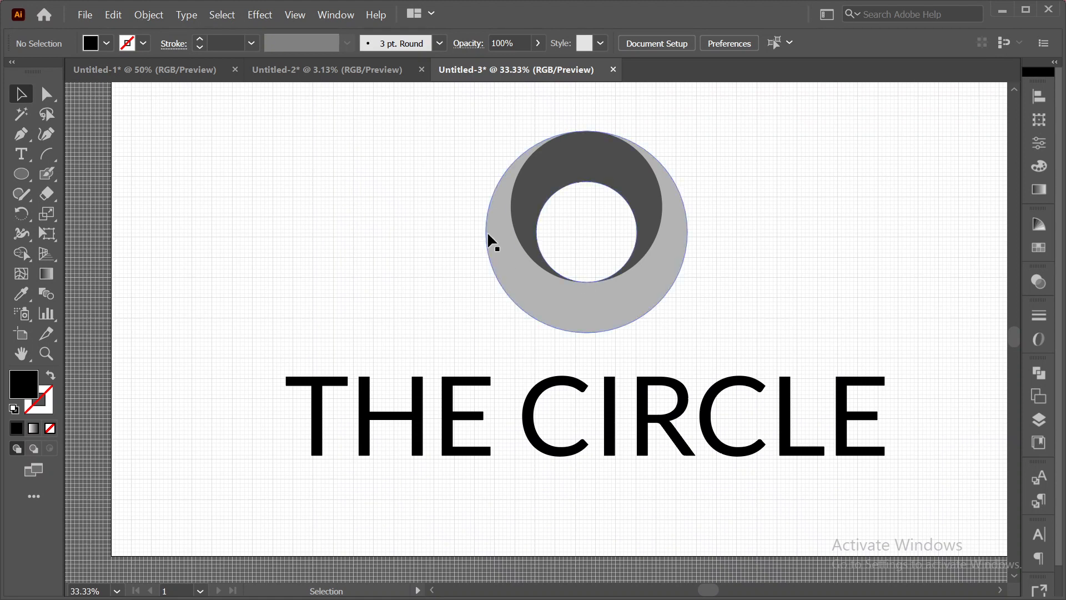
scroll(487, 232, "up", 3)
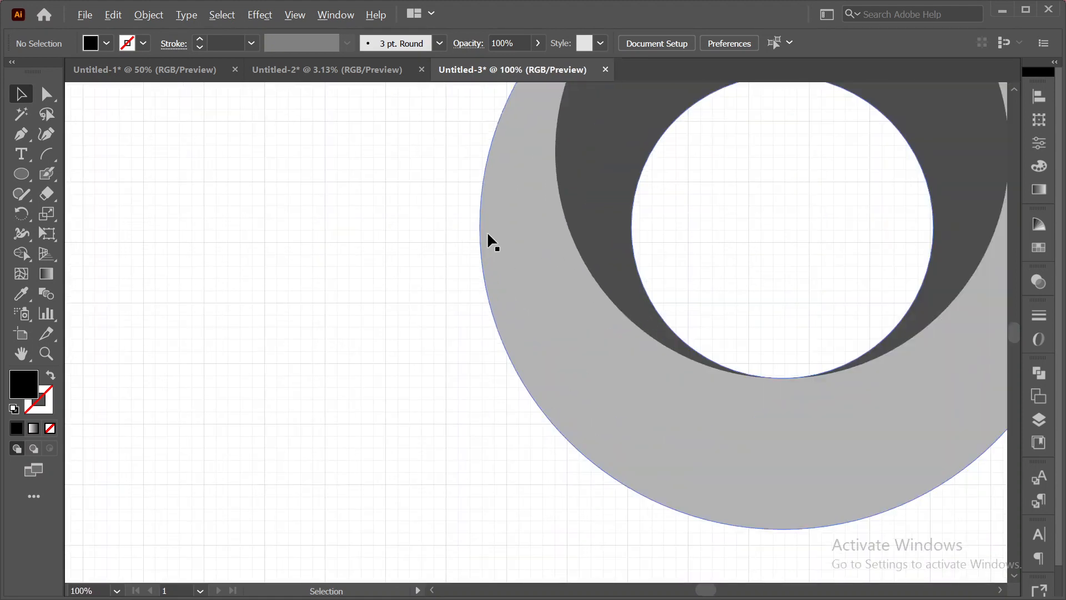
left_click_drag(870, 238, 545, 223)
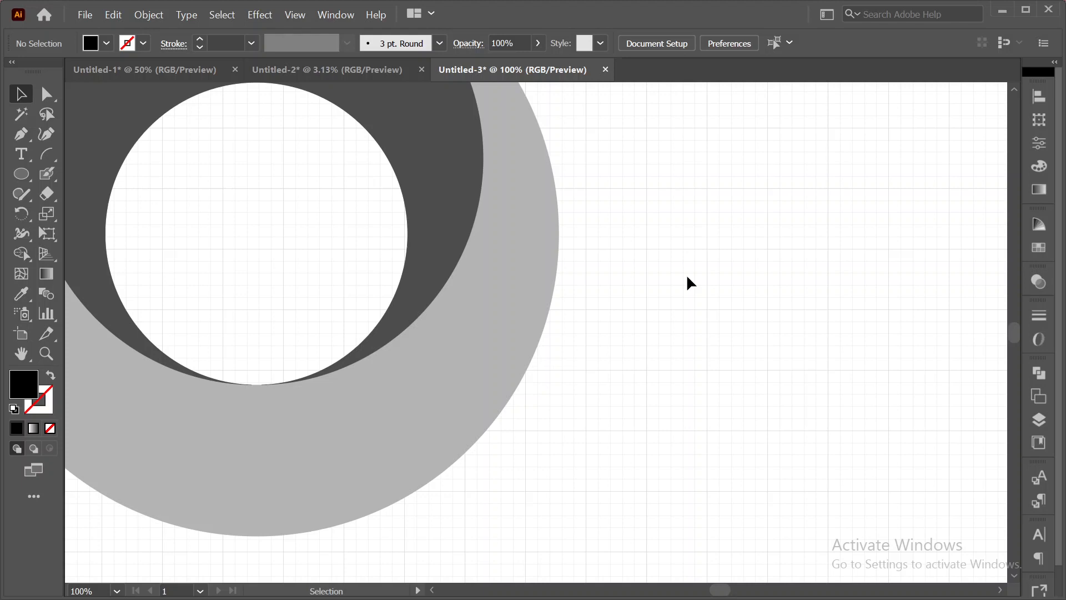
scroll(553, 323, "down", 2)
scroll(602, 349, "down", 4)
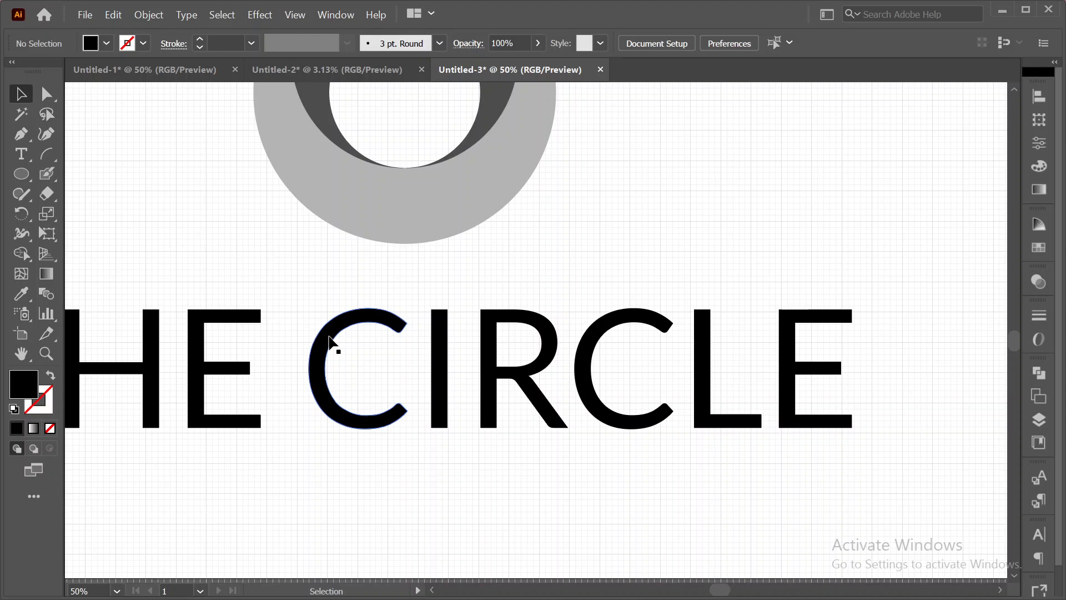
scroll(330, 340, "up", 1)
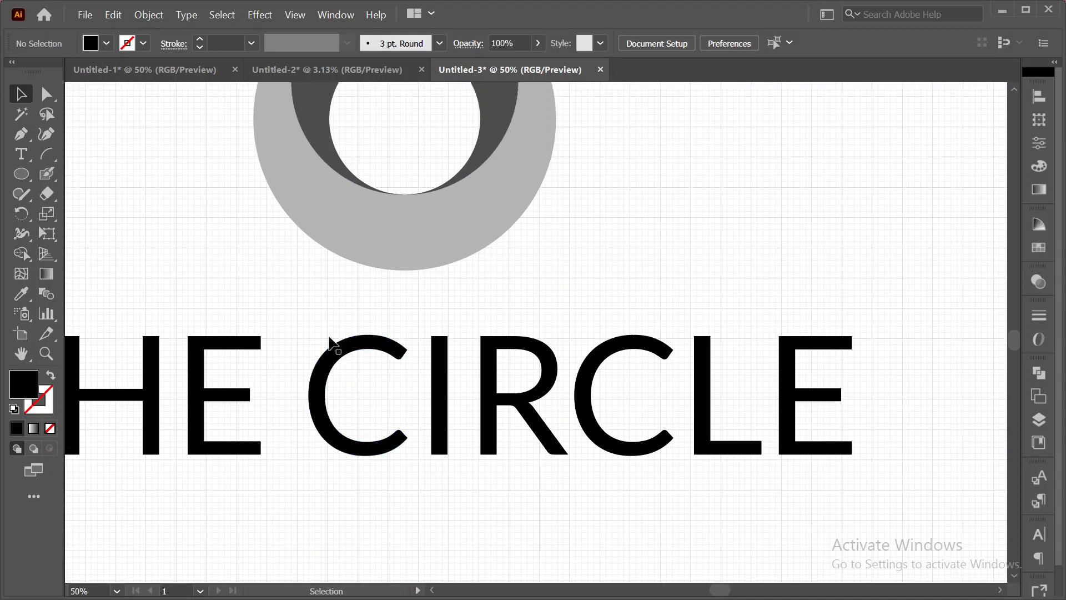
scroll(330, 339, "up", 1)
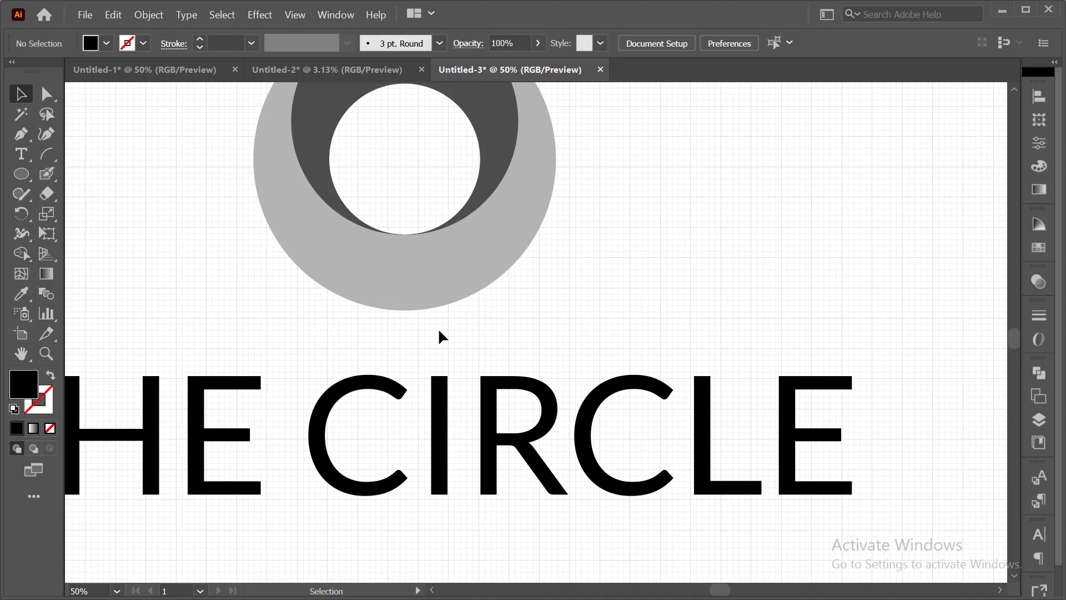
key("ctrl+0")
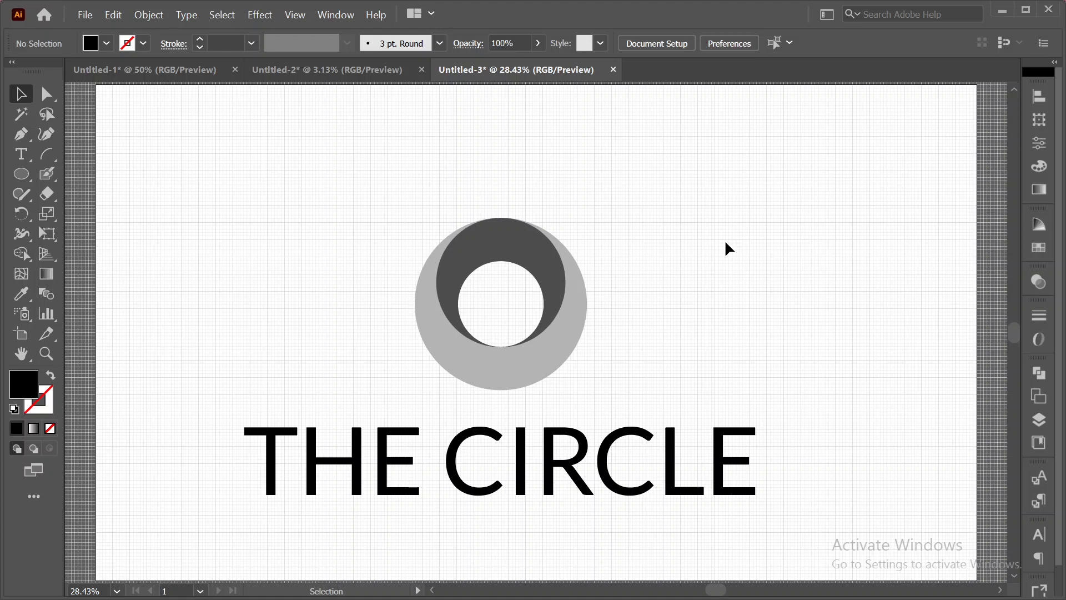
scroll(720, 241, "down", 2)
scroll(720, 241, "up", 1)
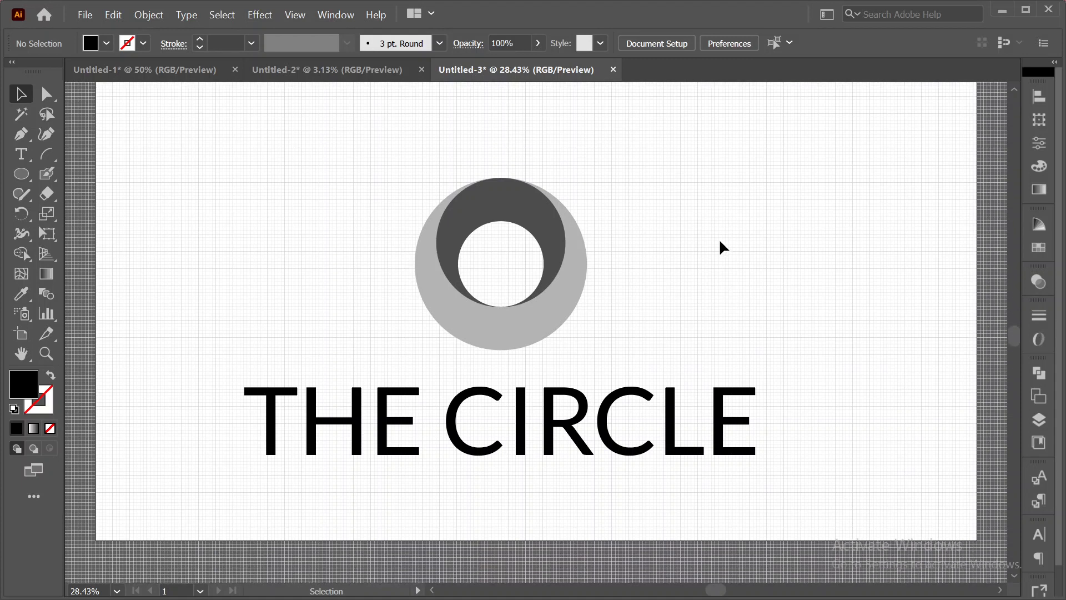
scroll(719, 243, "down", 2)
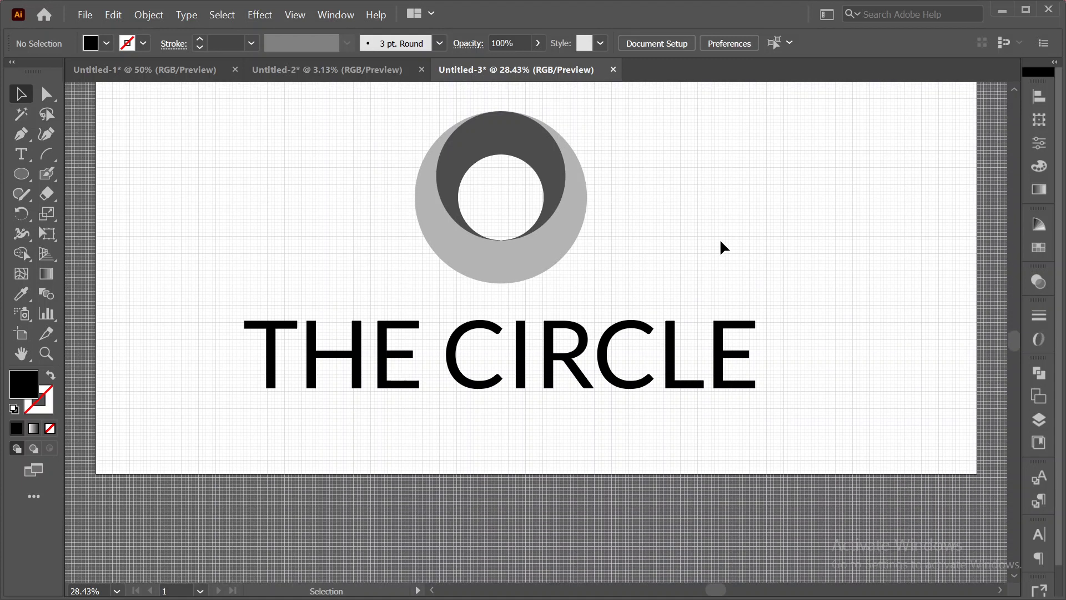
- Move the whole logo down off the artboard and scale it proportionally to about half its size
left_click(529, 245)
left_click_drag(529, 244, 522, 504)
scroll(572, 286, "up", 1)
scroll(572, 291, "down", 5)
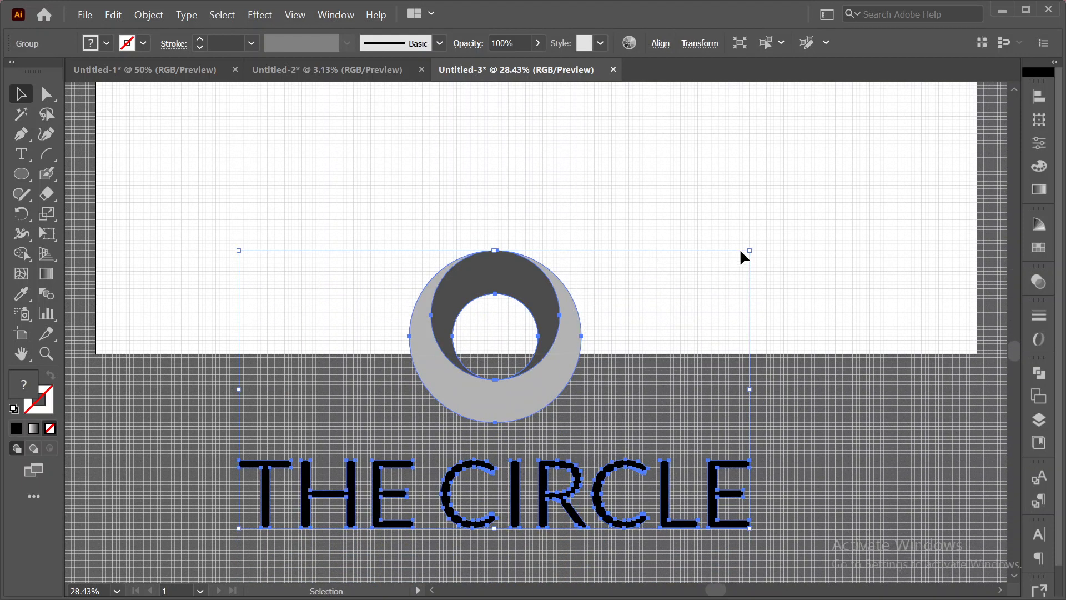
left_click_drag(751, 251, 674, 314)
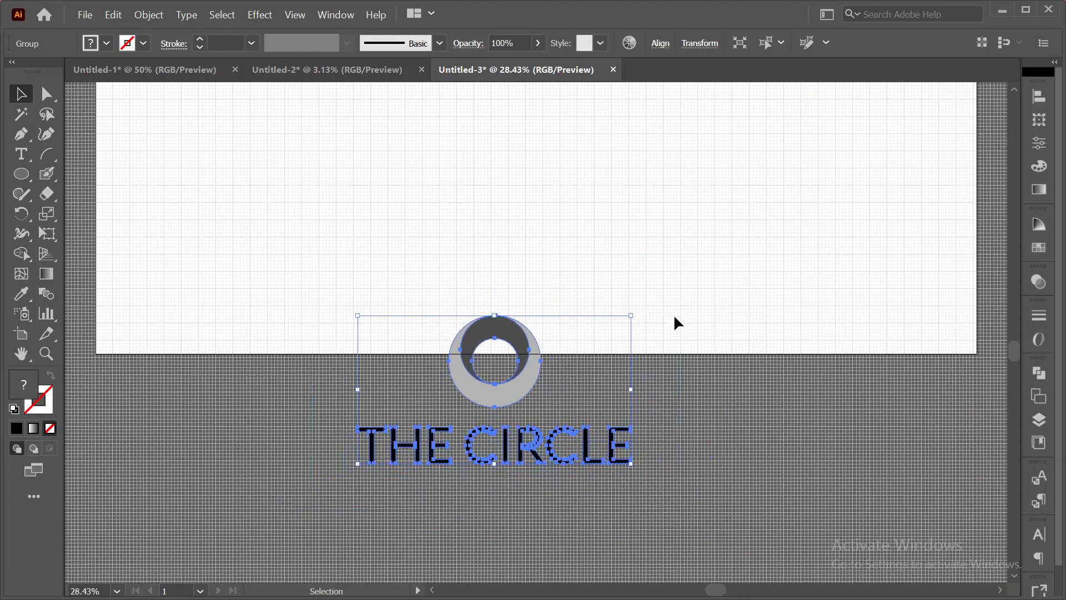
left_click_drag(524, 352, 498, 434)
- Draw a circle two major grid squares wide, centred on a major grid intersection, with no fill and a 1 pt black stroke
scroll(560, 254, "up", 2)
scroll(562, 248, "up", 1)
scroll(561, 248, "up", 6)
scroll(566, 243, "down", 3)
scroll(567, 243, "up", 1)
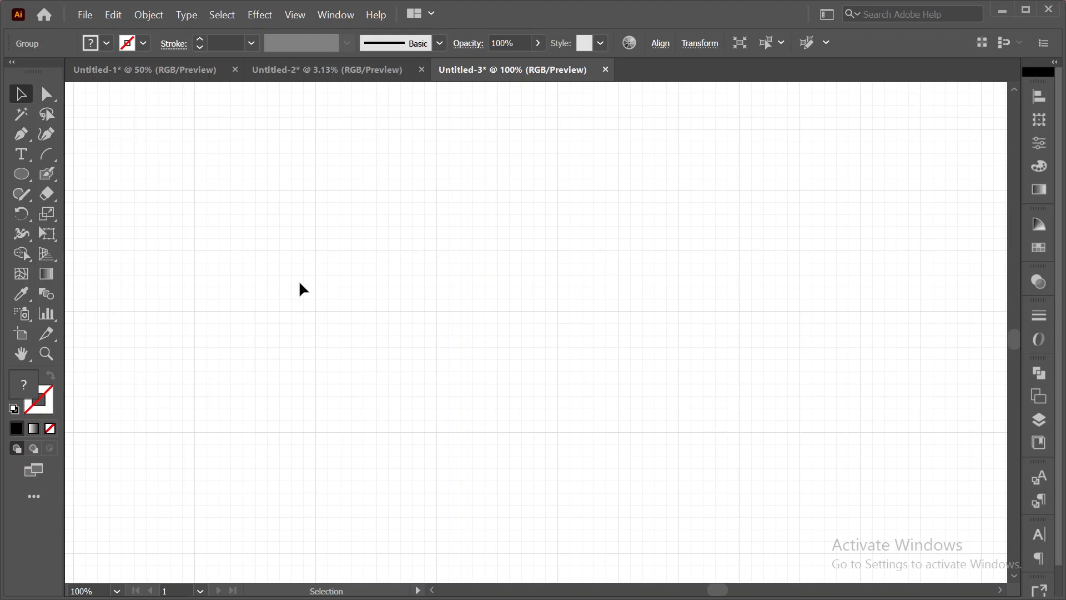
left_click(23, 173)
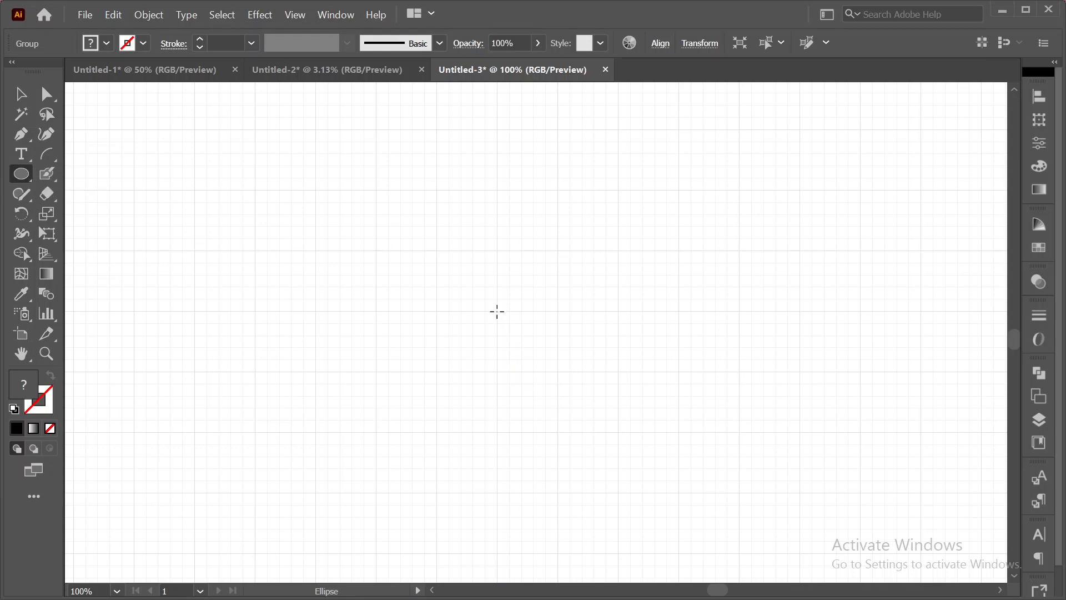
scroll(497, 310, "up", 1)
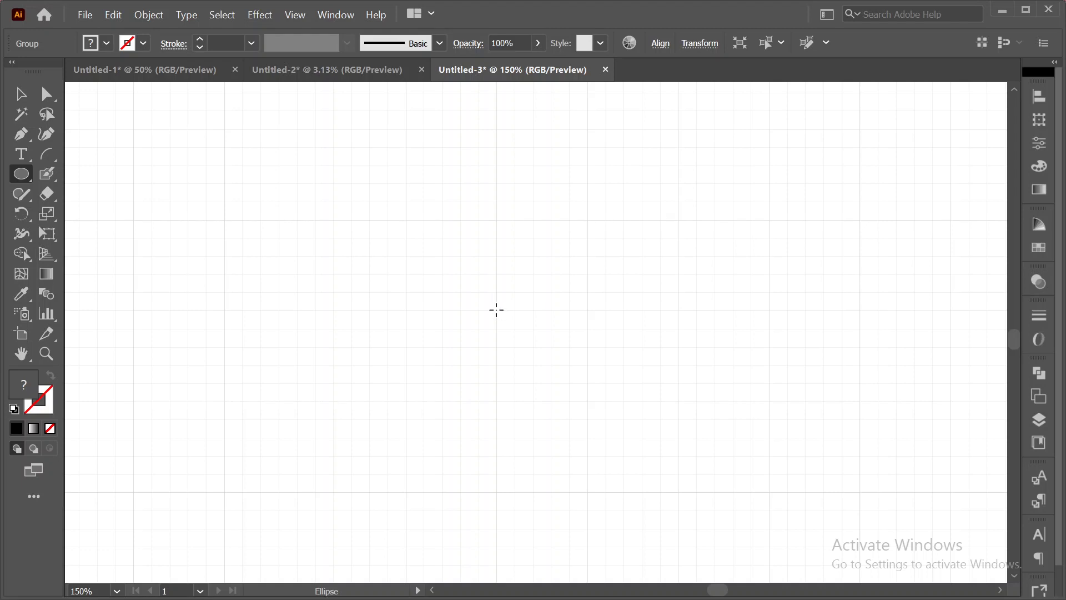
left_click(497, 309)
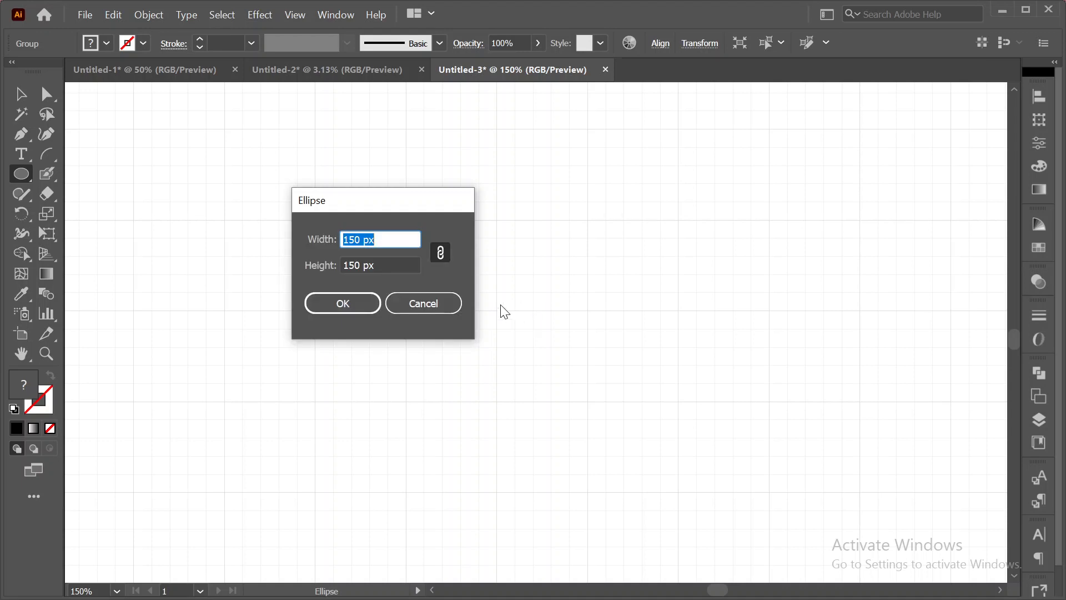
left_click(459, 304)
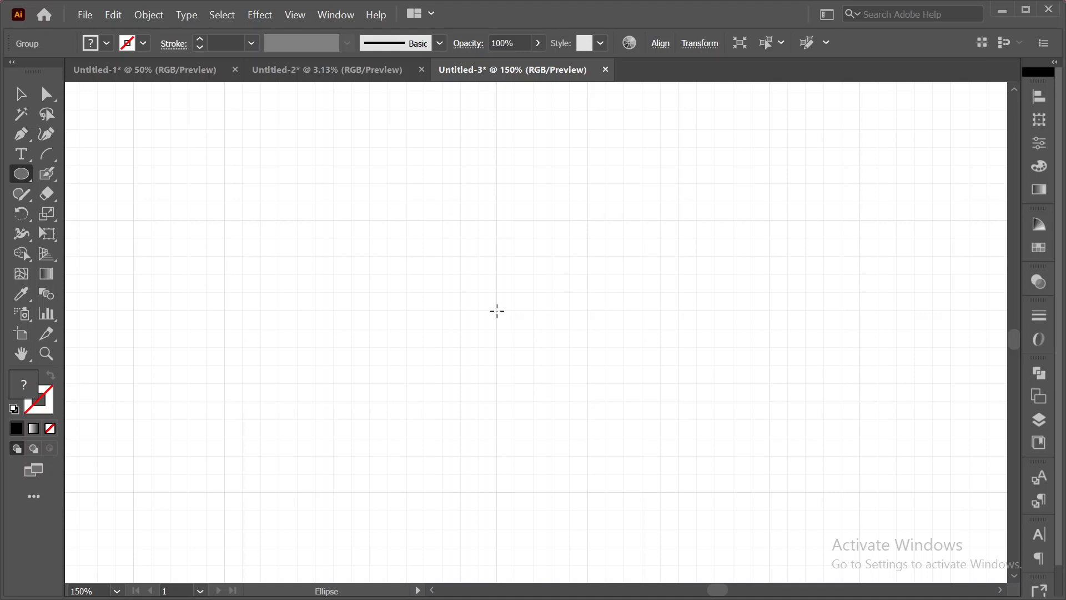
left_click_drag(497, 311, 587, 377)
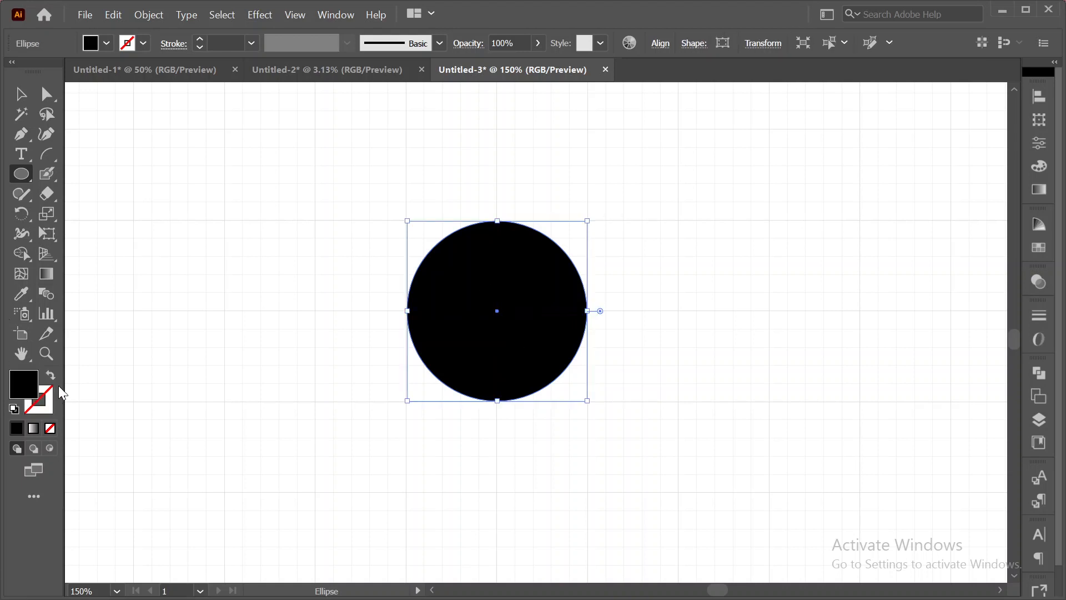
left_click(50, 374)
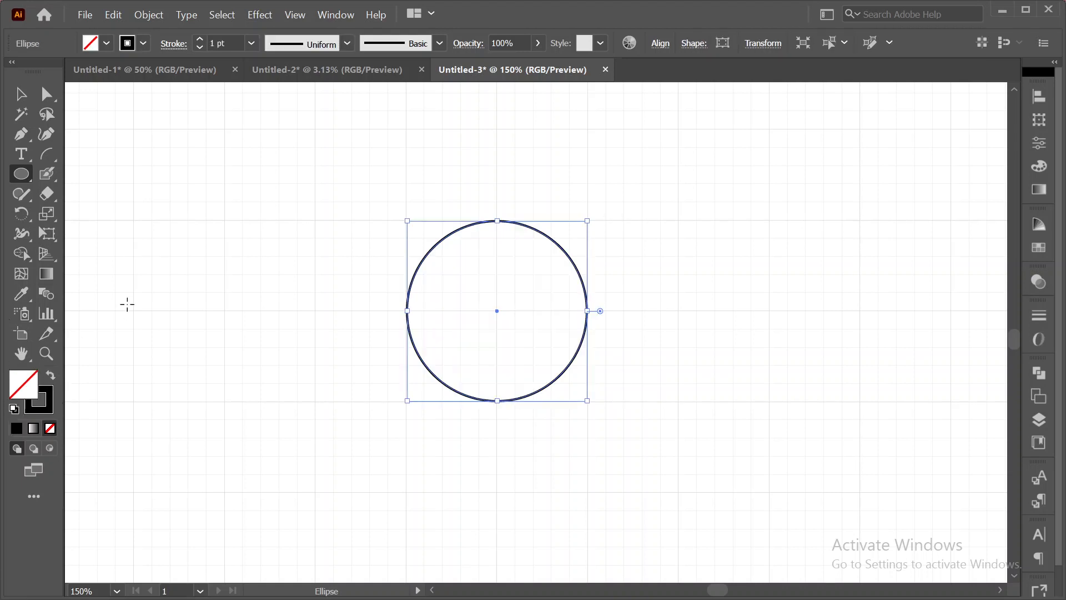
- Create two concentric copies of the circle scaled from its centre, four and six major grid squares wide
left_click(21, 93)
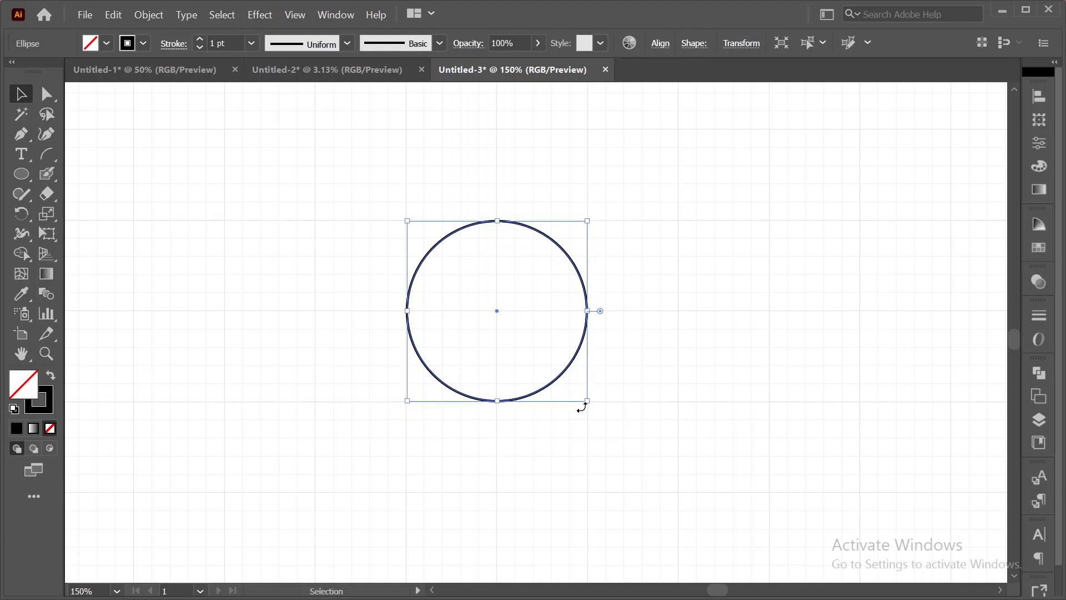
left_click_drag(587, 400, 711, 493)
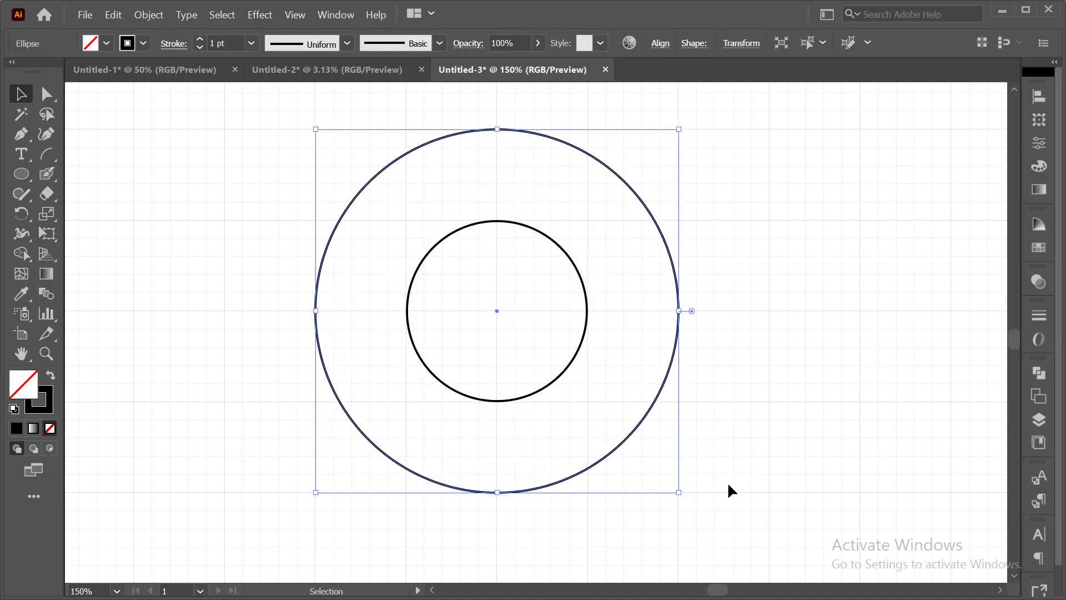
key("ctrl")
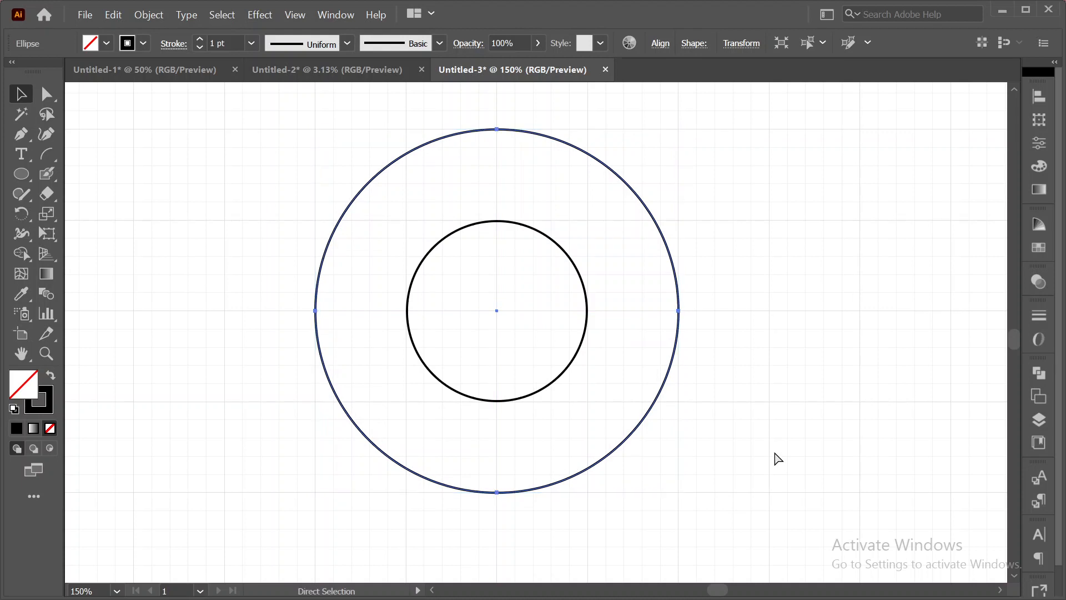
scroll(774, 453, "down", 1)
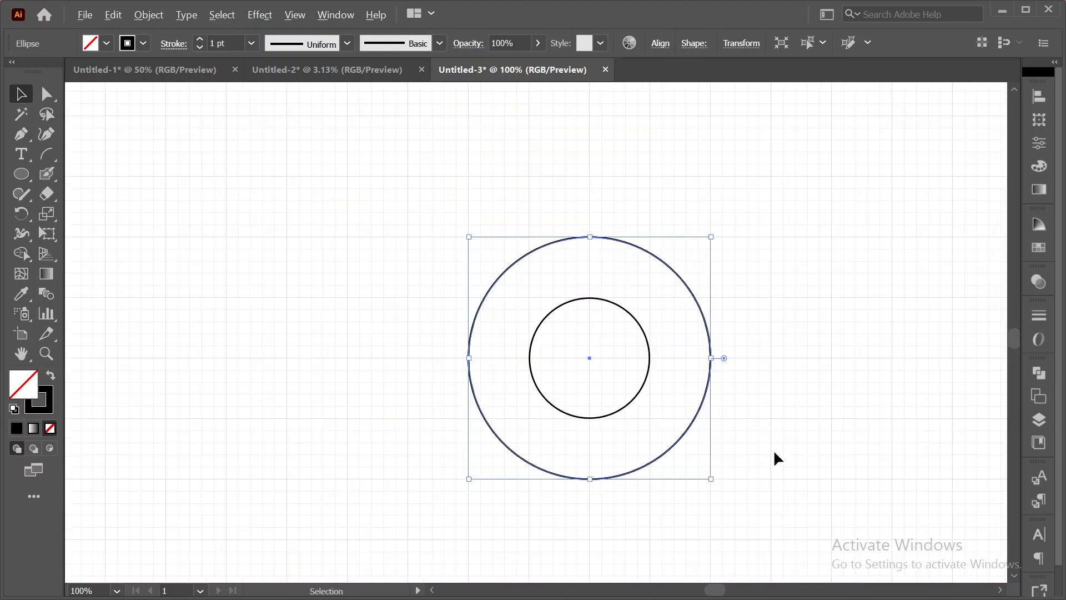
left_click_drag(821, 400, 718, 378)
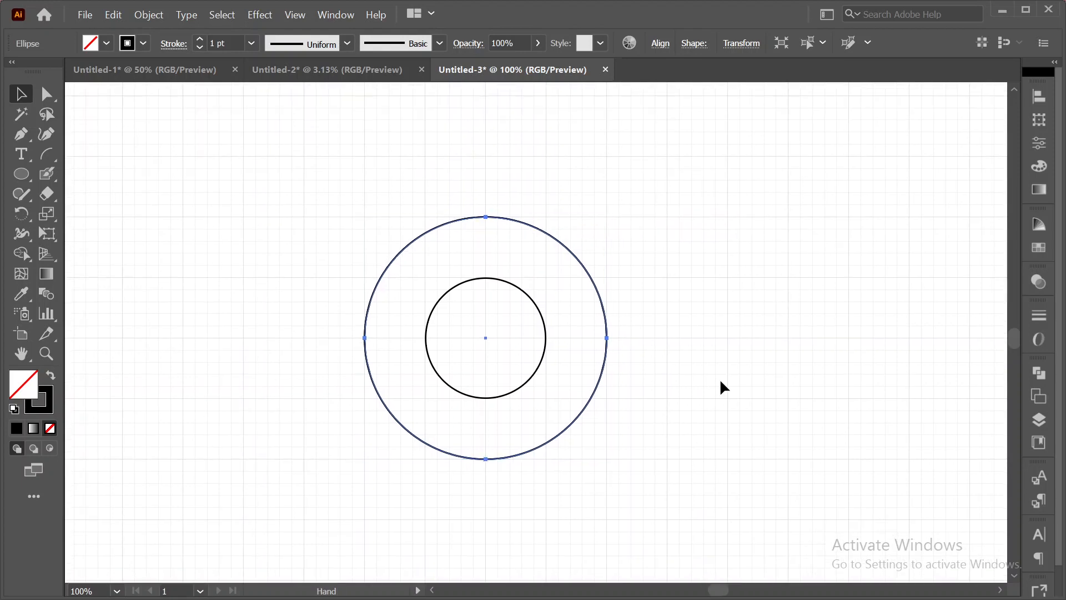
scroll(720, 378, "down", 1)
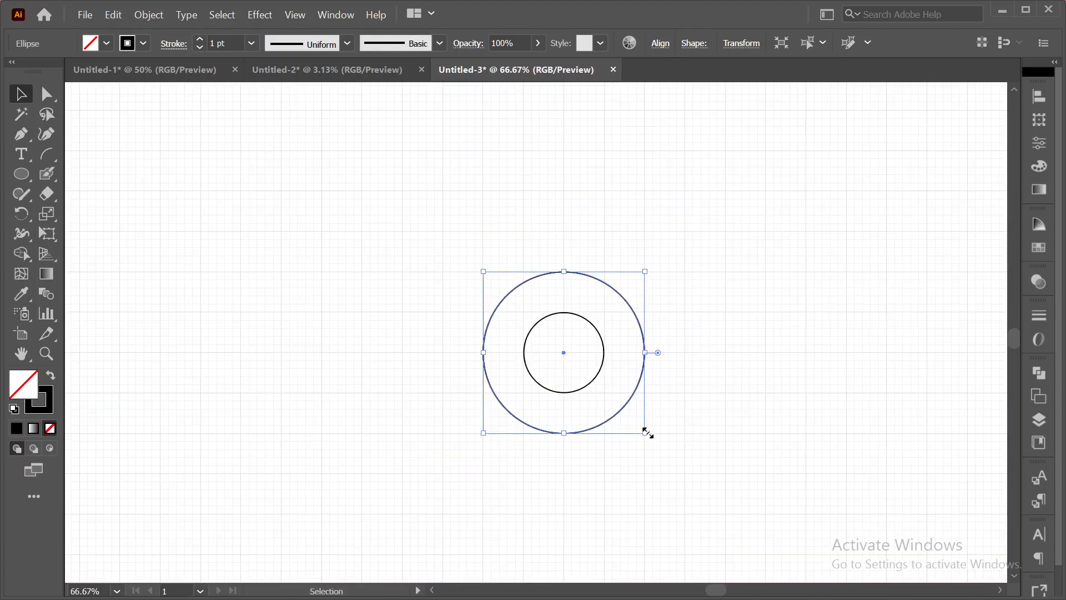
left_click_drag(675, 451, 694, 474)
left_click(741, 388)
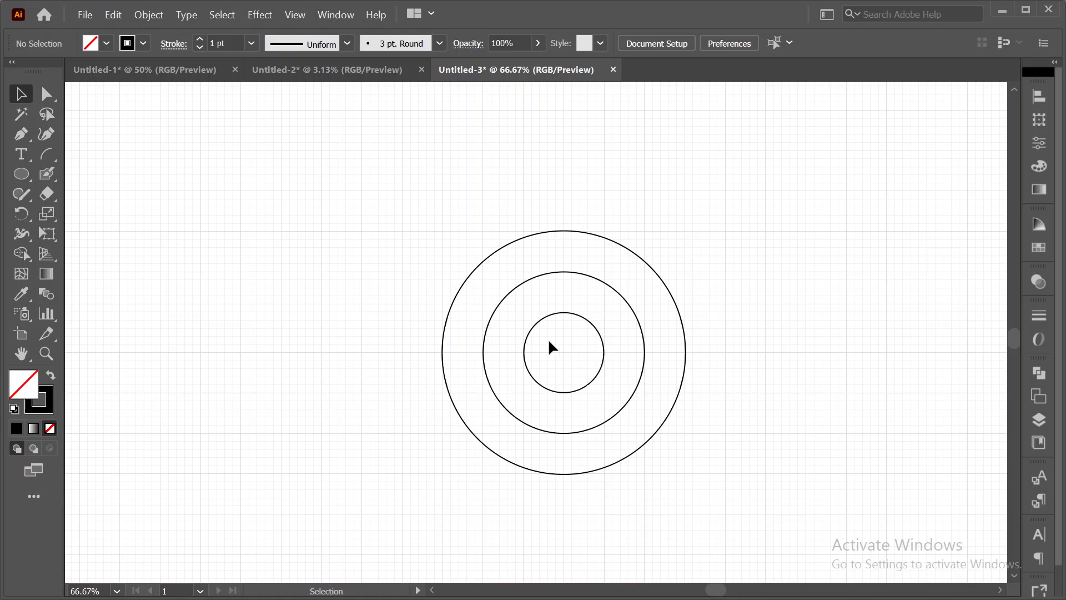
- Scale a concentric copy of the outermost circle from its centre to eight major grid squares wide
left_click(637, 459)
key("ctrl")
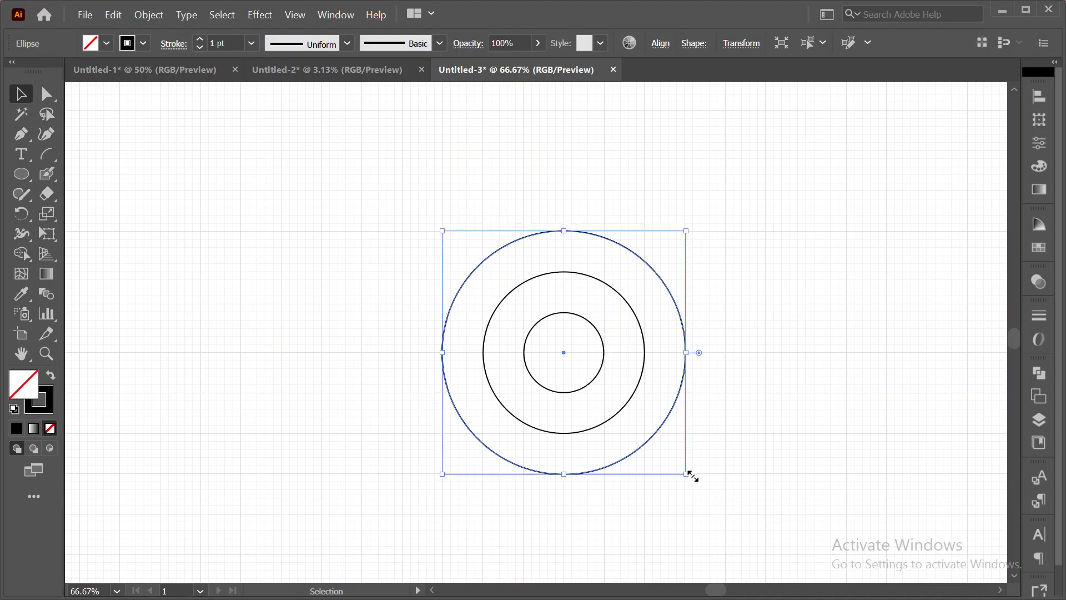
left_click_drag(686, 474, 727, 515)
left_click(819, 414)
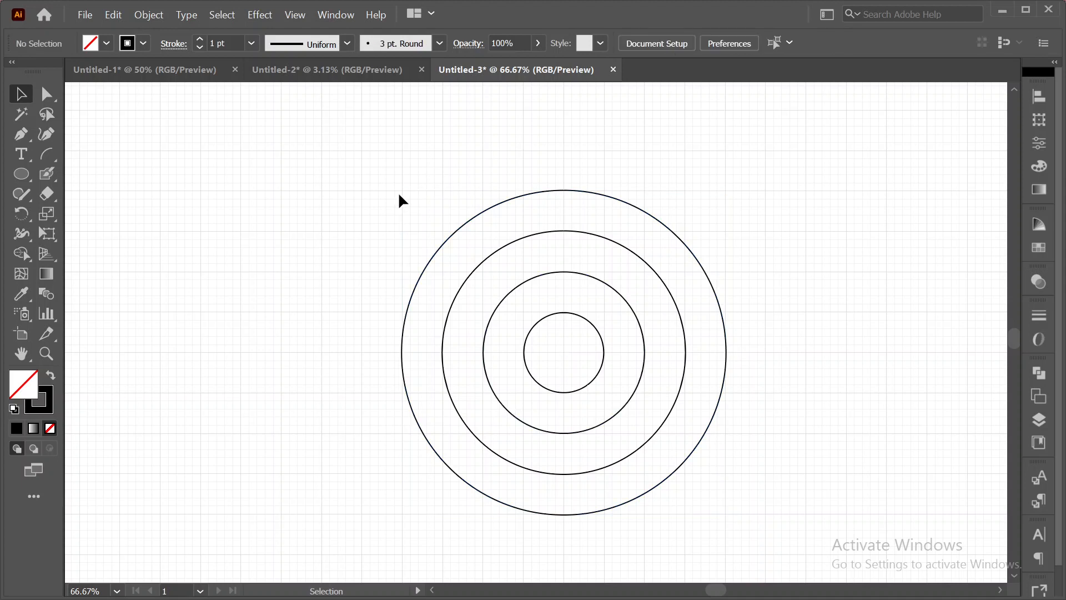
left_click_drag(454, 236, 809, 484)
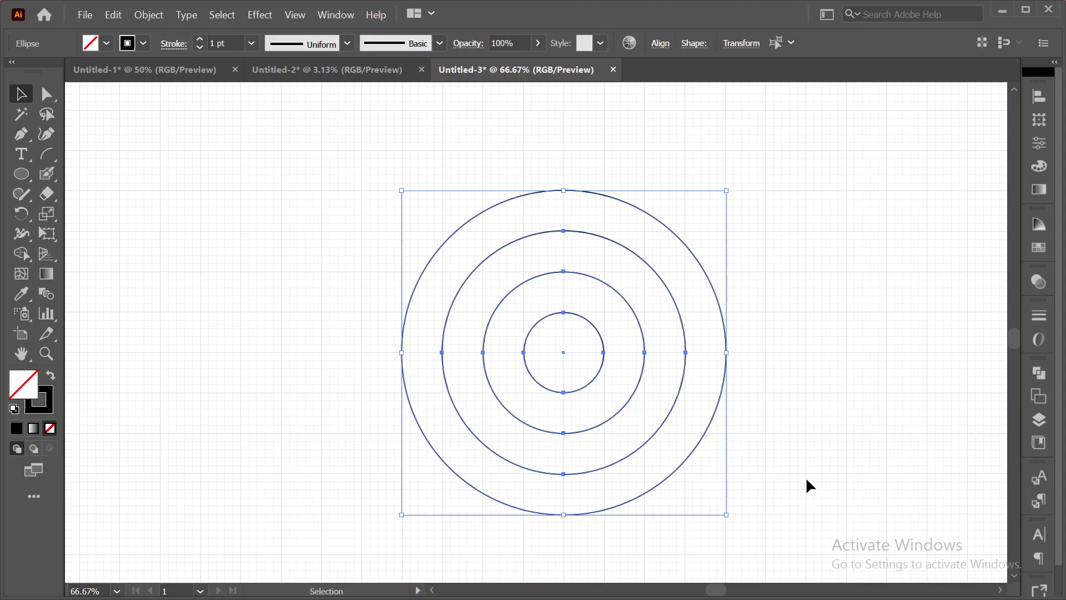
left_click(807, 481)
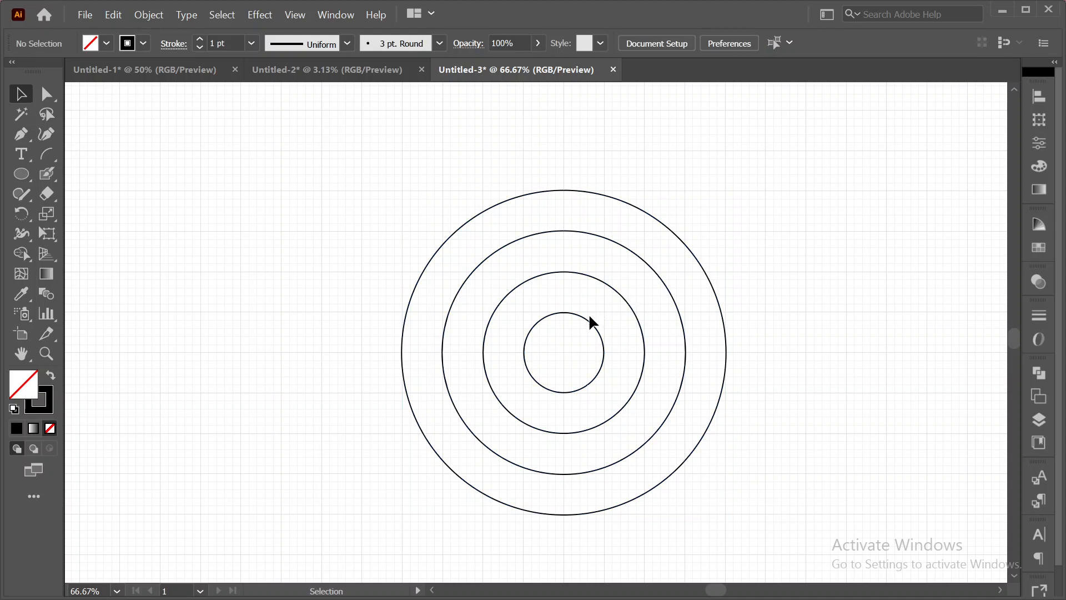
- Copy the innermost circle out beside the rings and set the copy's width and height proportionally to 100 px
left_click_drag(581, 321, 221, 281)
key("ctrl+z")
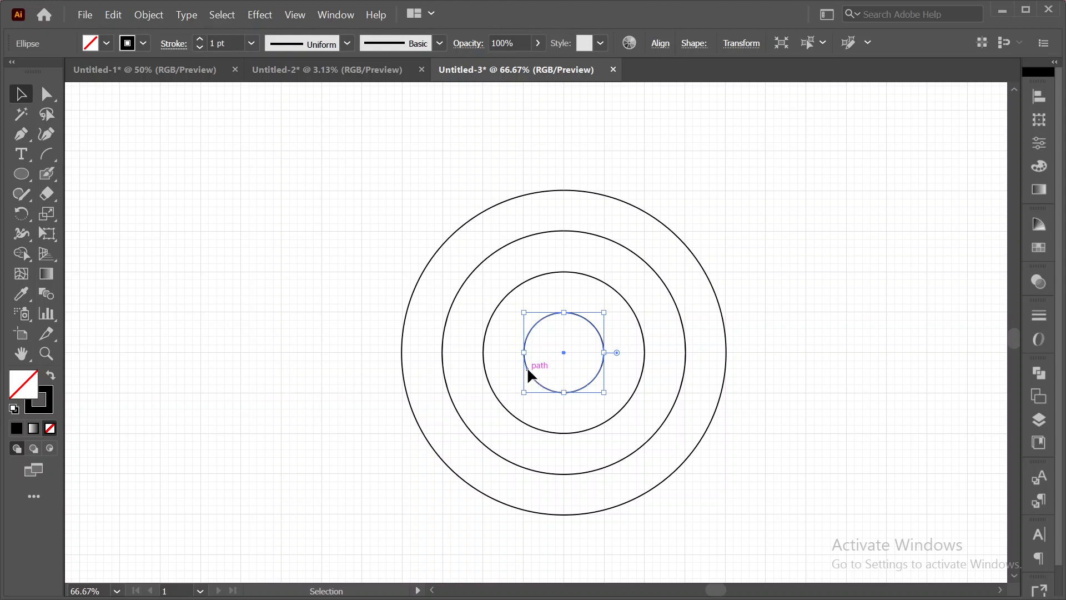
left_click_drag(528, 367, 206, 371)
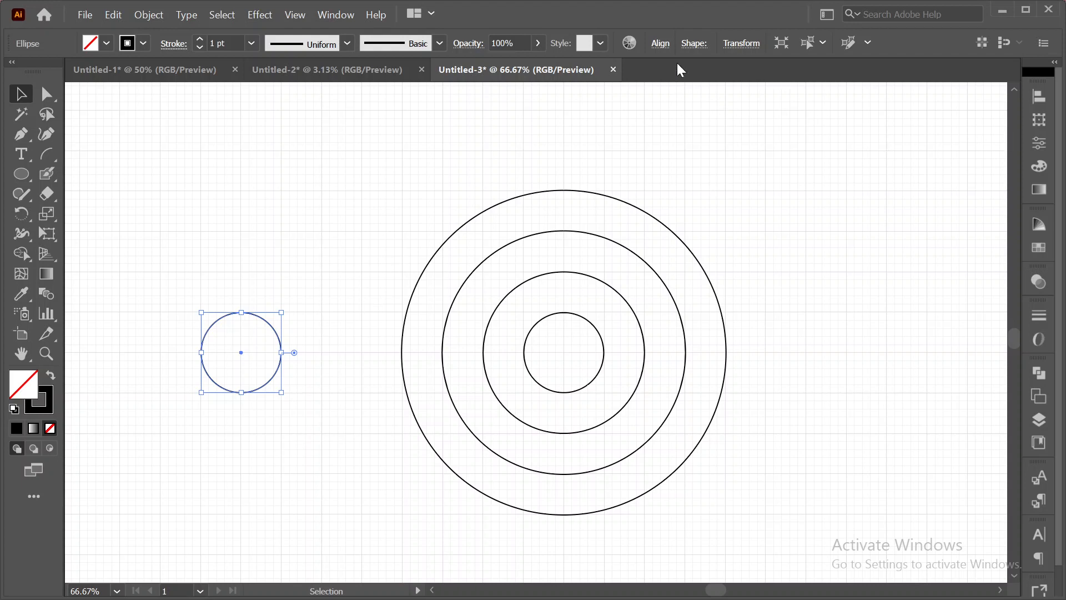
left_click(734, 44)
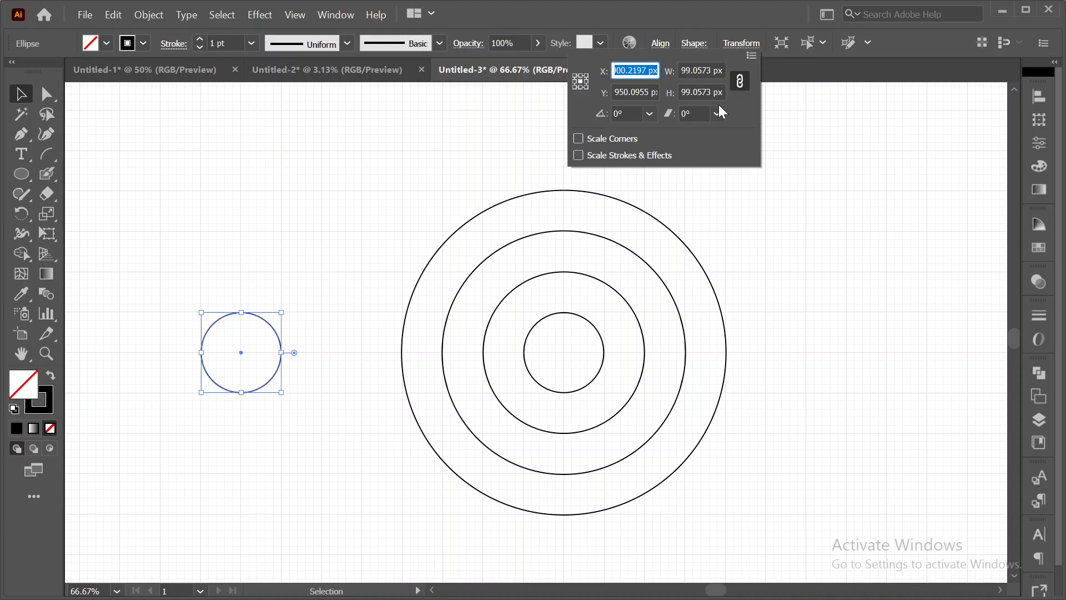
left_click(706, 70)
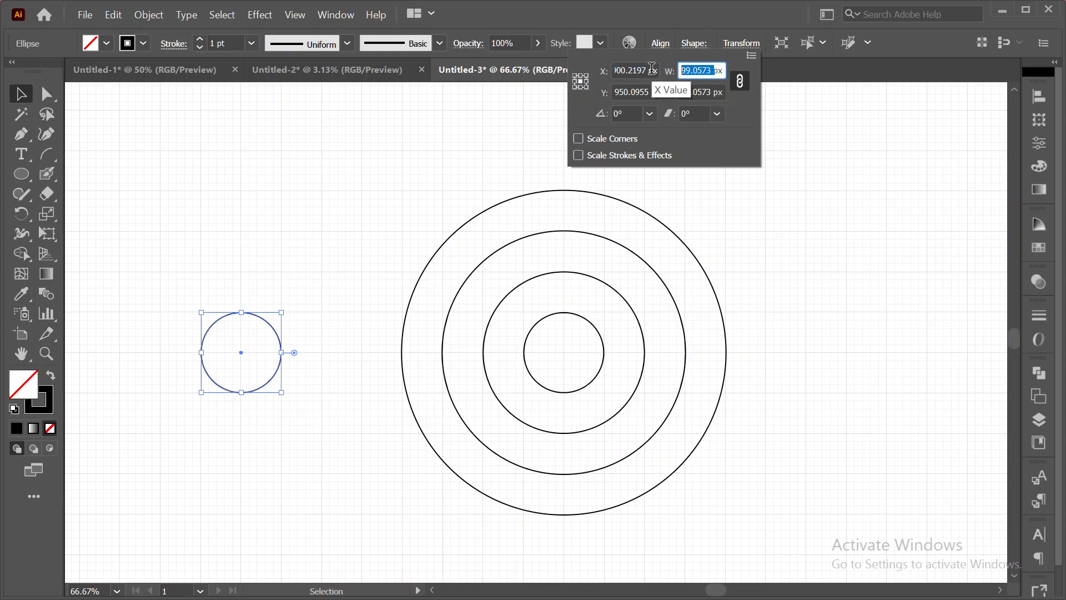
type("100")
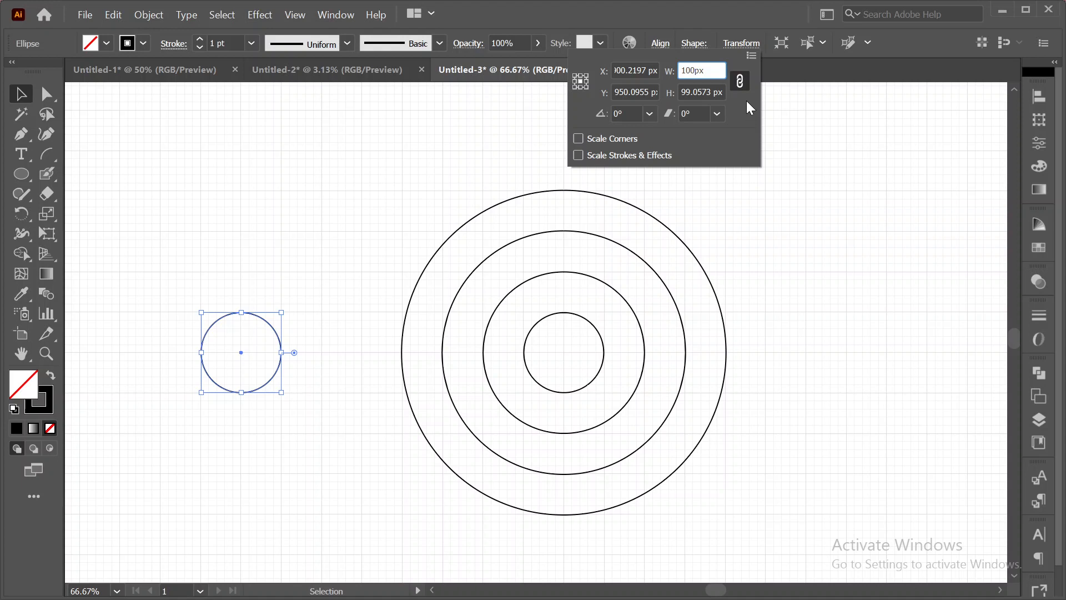
key("Tab")
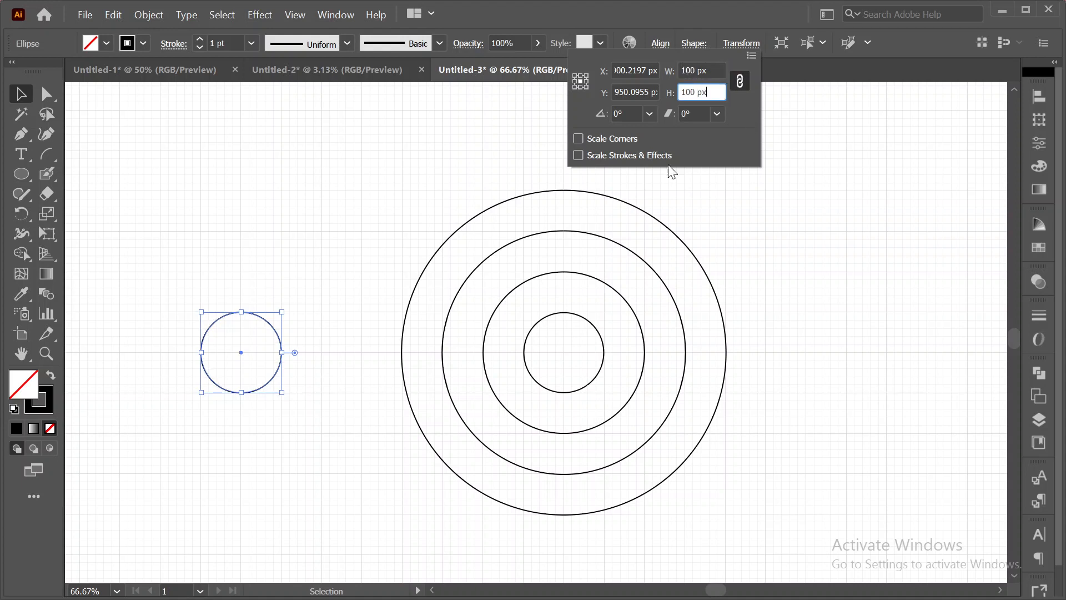
- Resize the separate circle proportionally to 200 px and delete it
left_click(686, 71)
key("BackSpace")
type("2")
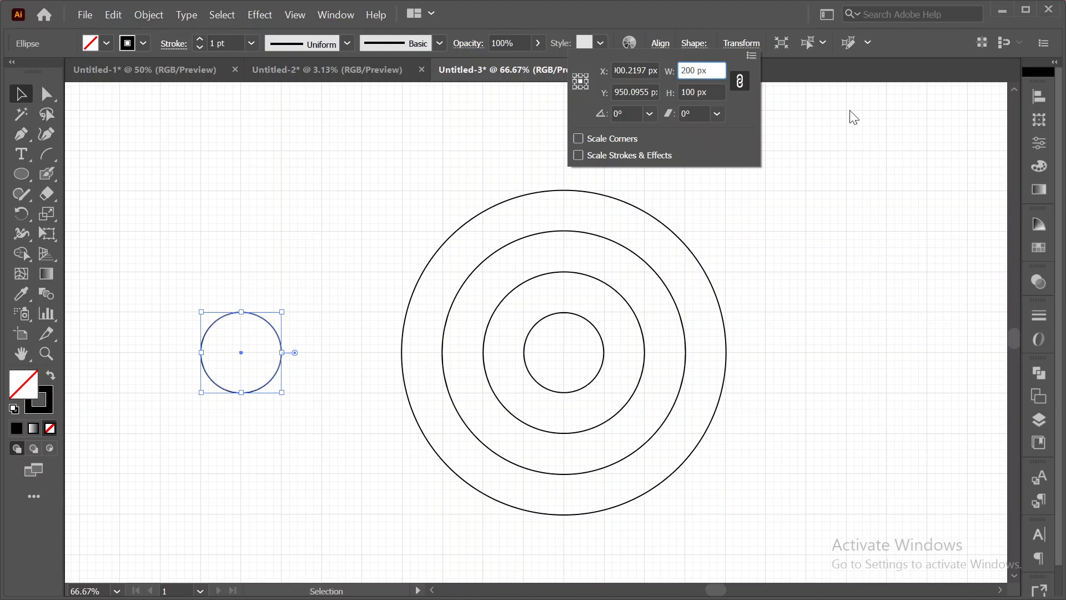
left_click(695, 91)
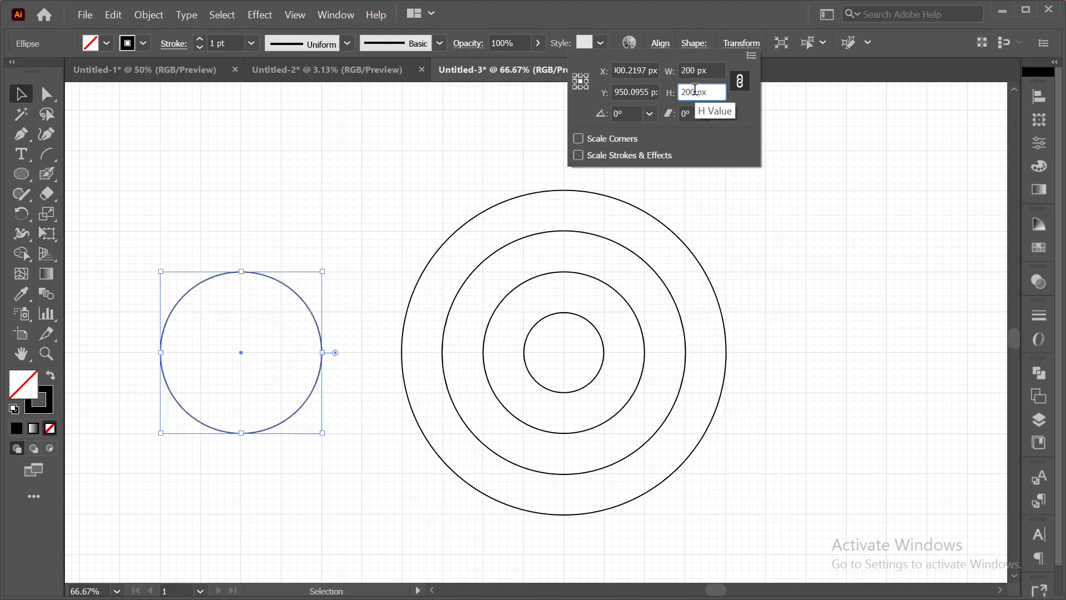
left_click(22, 95)
left_click(258, 208)
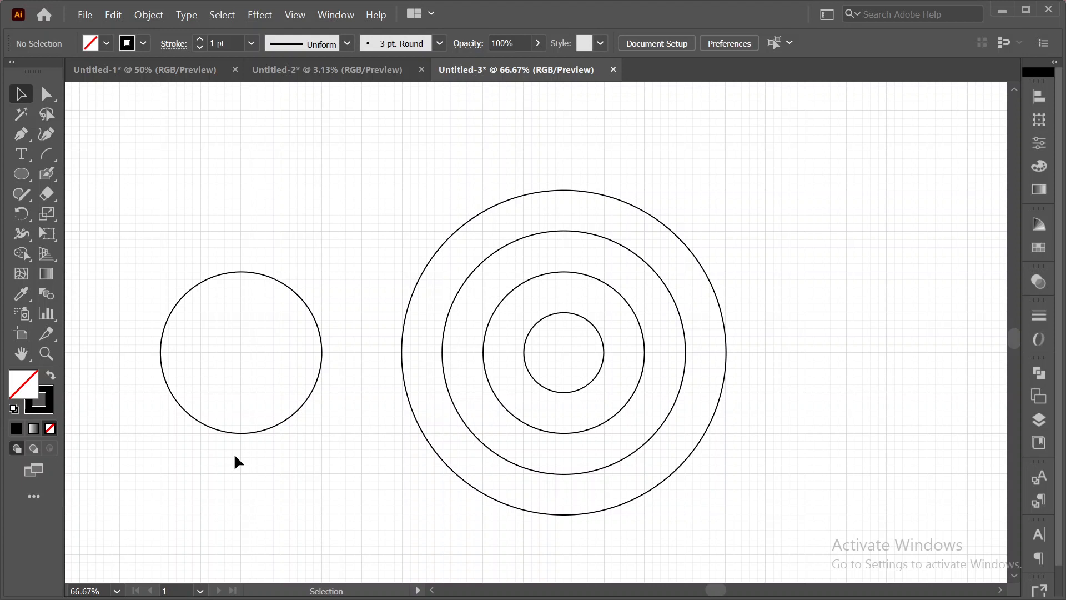
left_click_drag(250, 247, 248, 379)
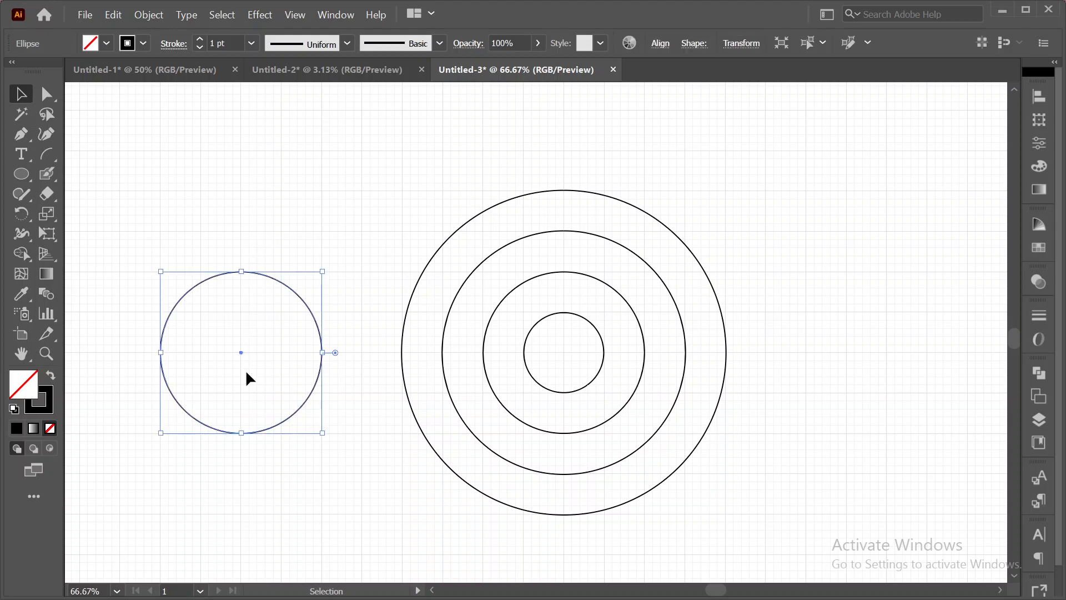
key("Delete")
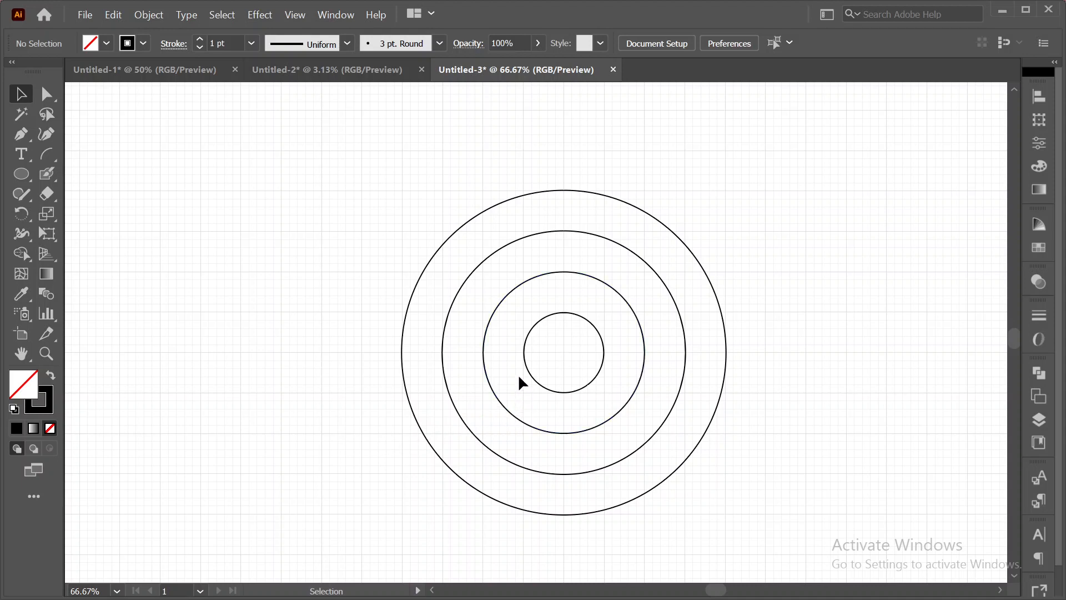
- Copy the innermost circle out beside the rings, with a duplicate pasted in place and scaled proportionally to 200 px
left_click(524, 355)
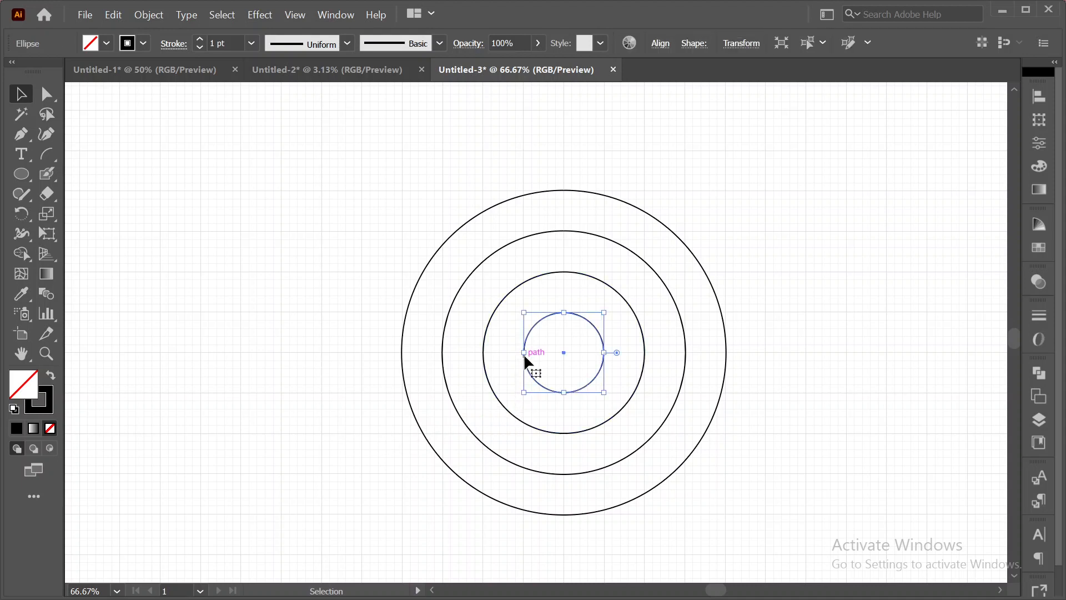
left_click_drag(524, 353, 205, 378)
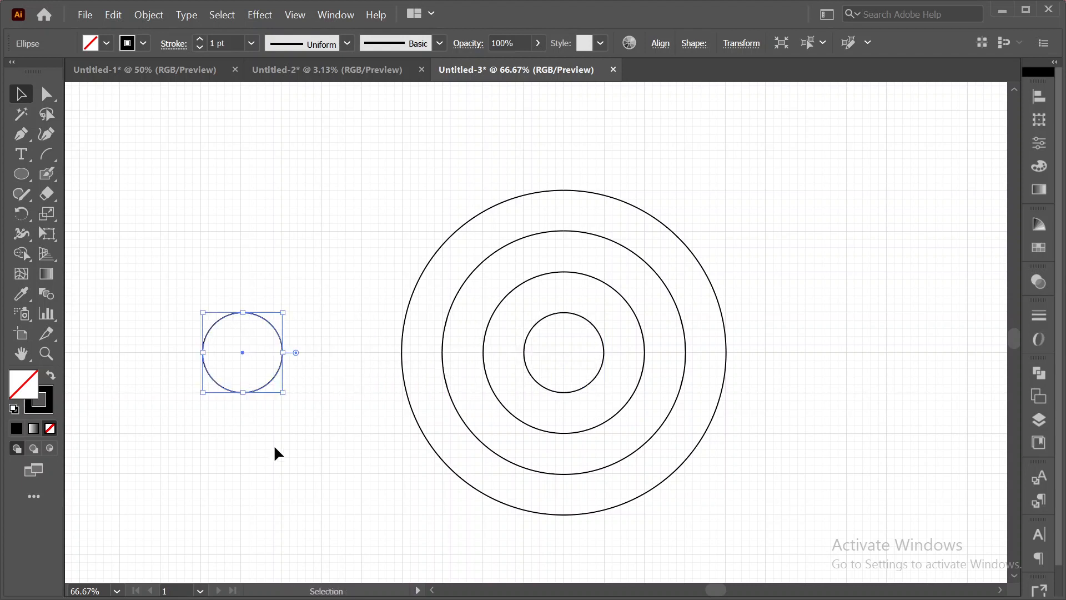
key("ctrl+c")
key("ctrl+f")
left_click(741, 44)
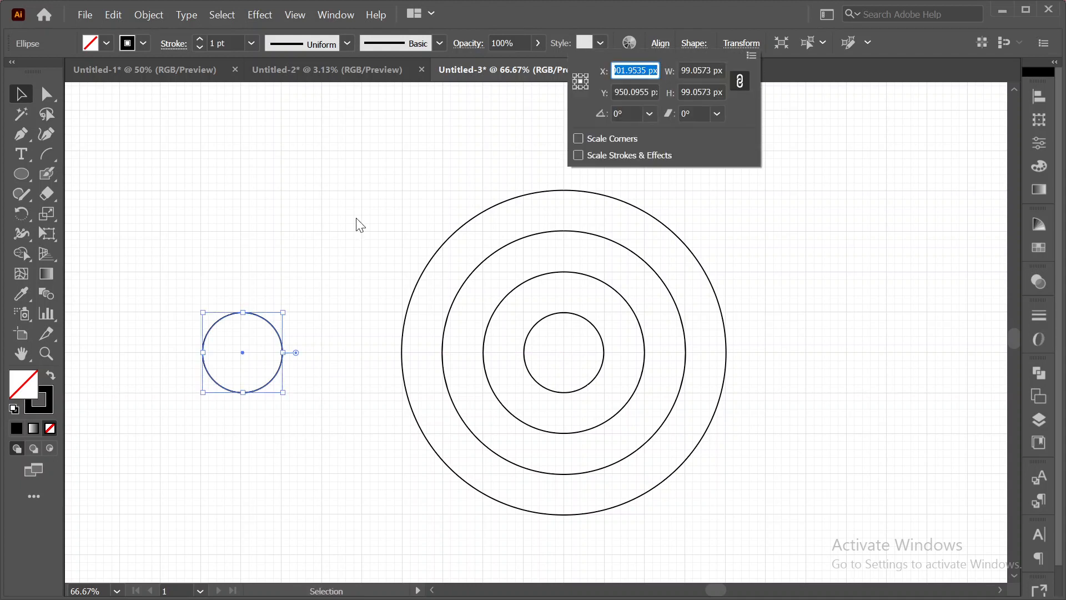
left_click(710, 70)
type("200")
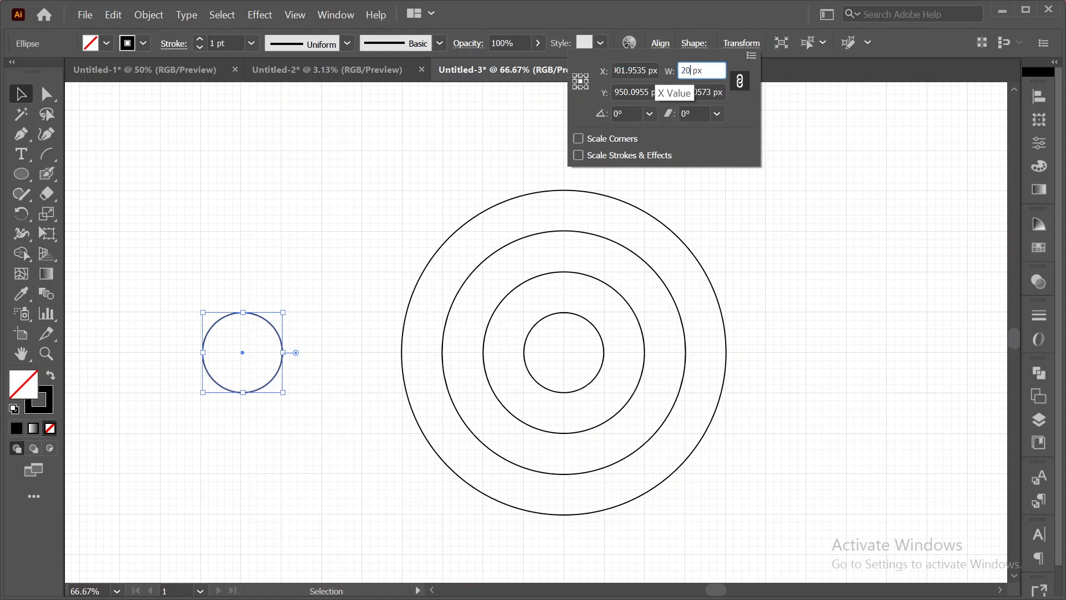
key("Tab")
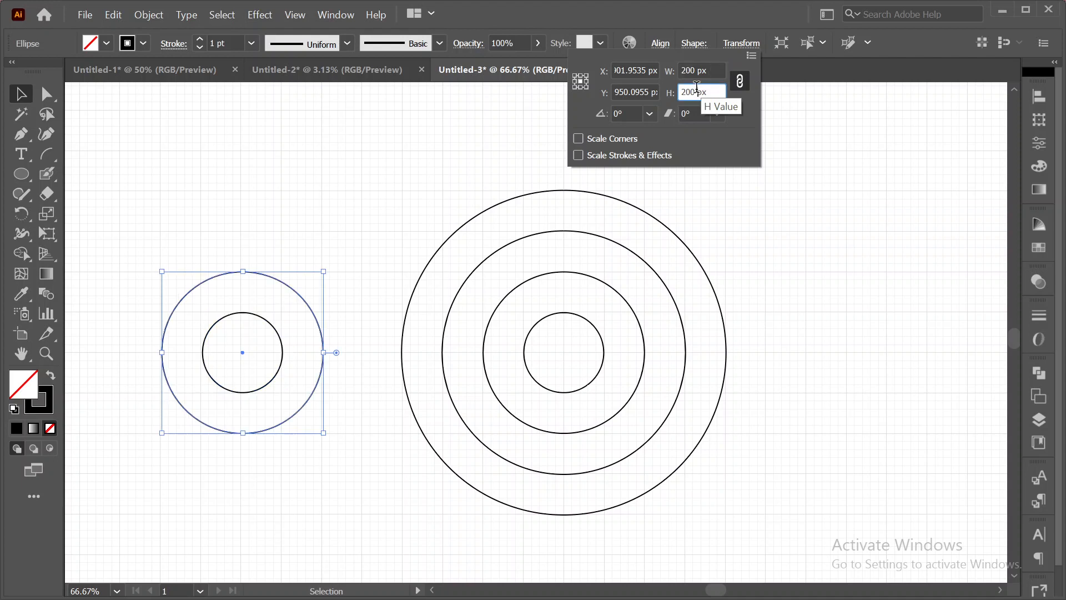
key("Return")
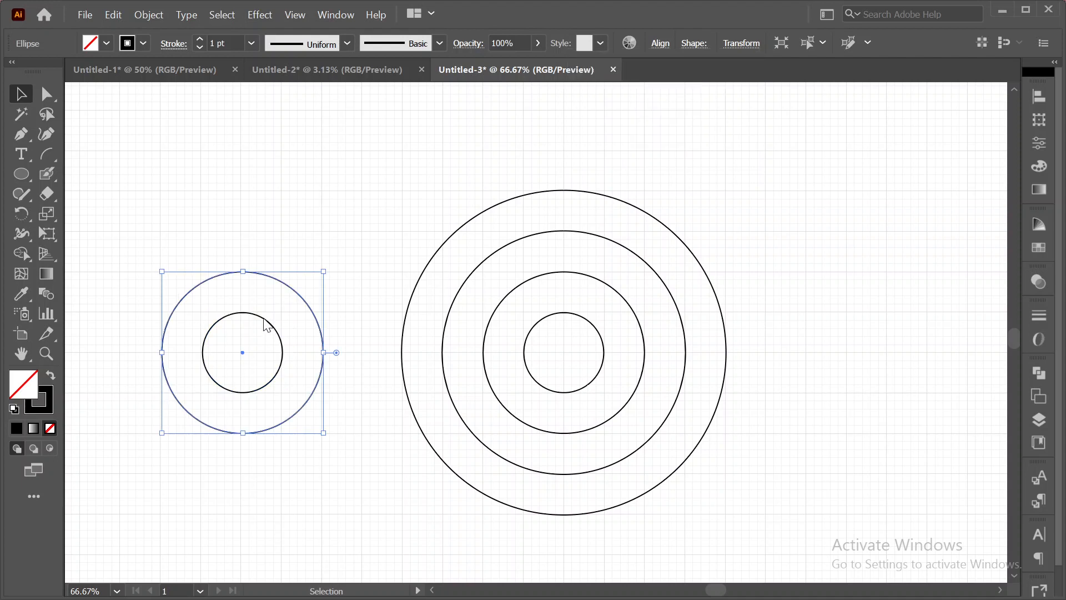
left_click(296, 257)
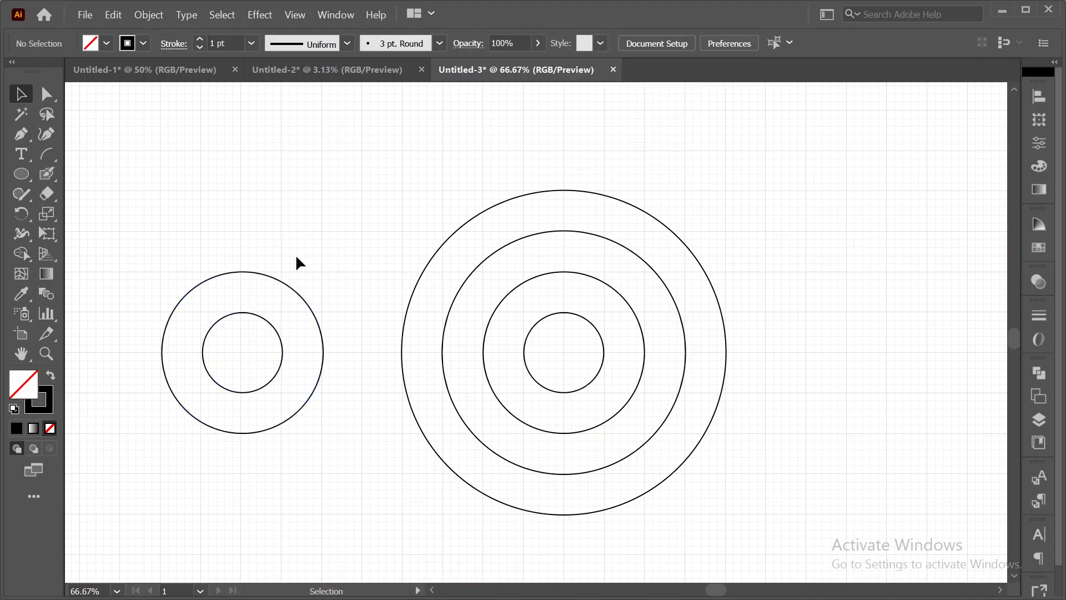
- Set the inner circle of the separate pair to 100 px wide, keeping its proportions
left_click(252, 314)
left_click(744, 44)
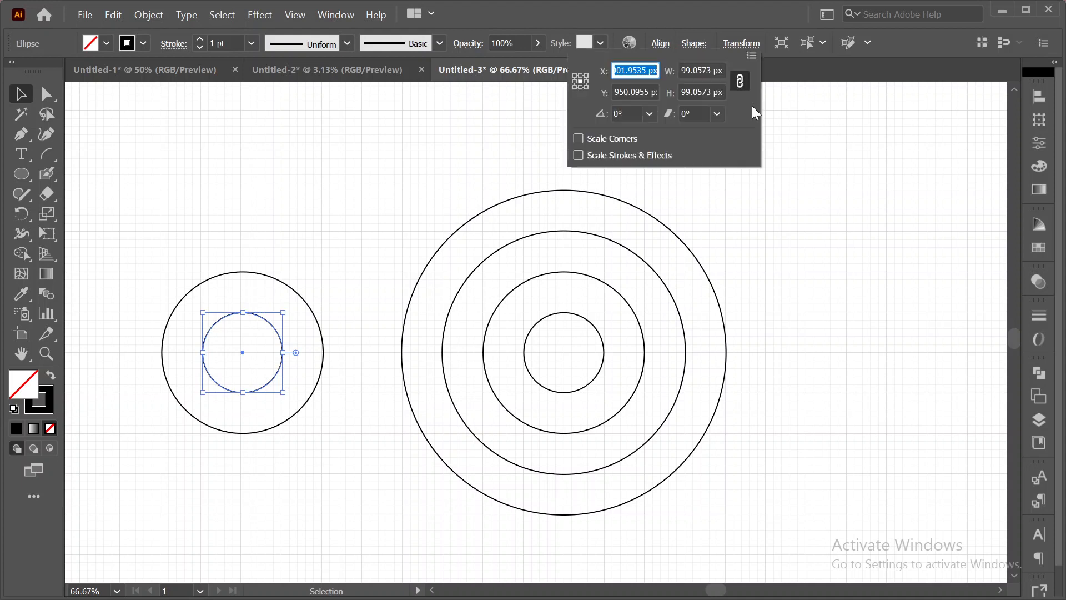
left_click_drag(714, 70, 669, 70)
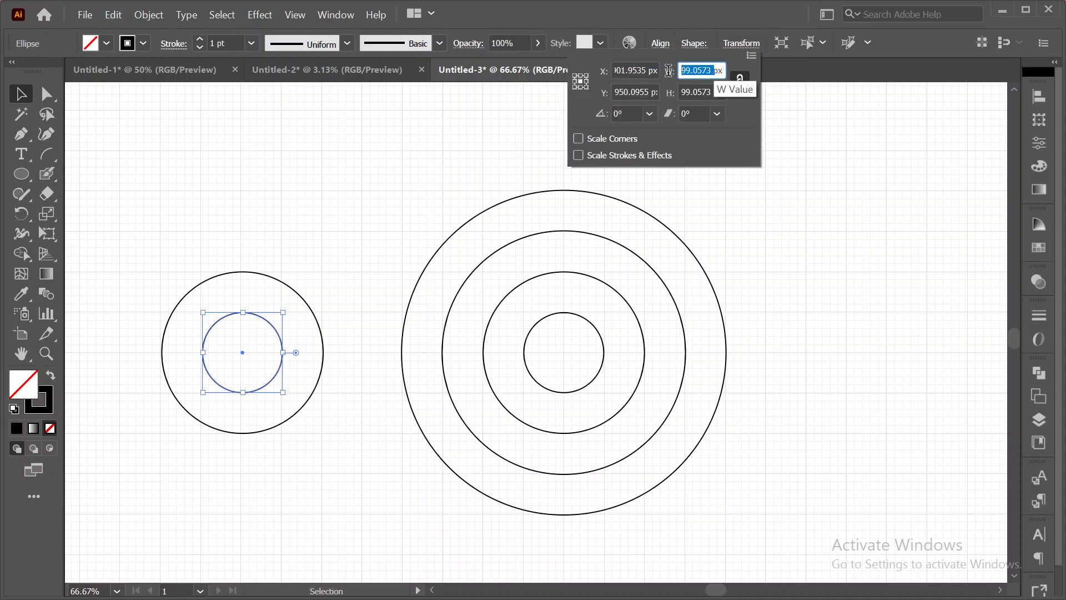
type("100")
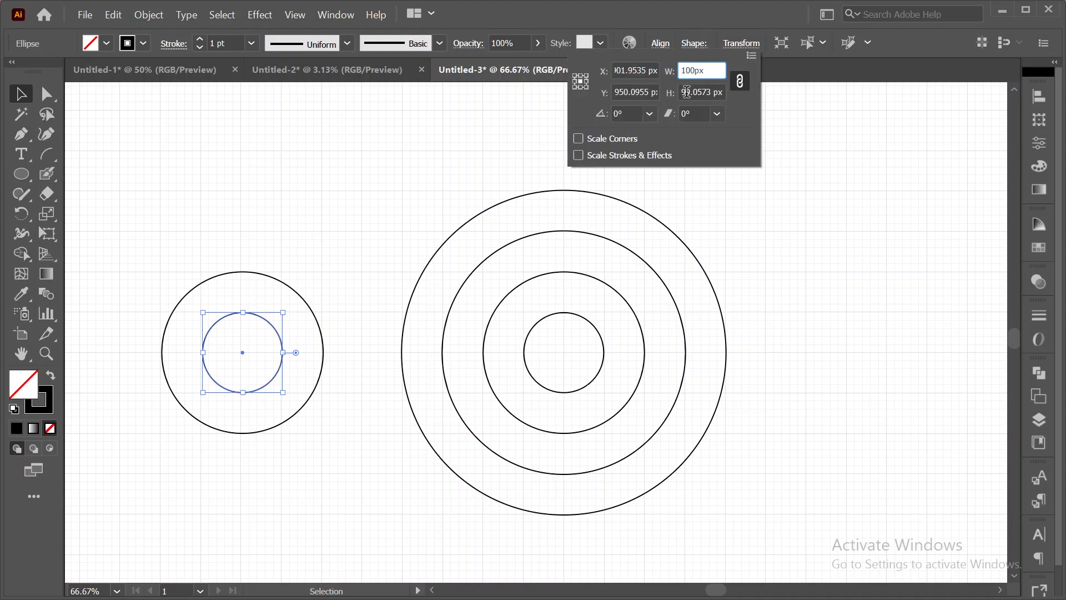
left_click(687, 92)
left_click(349, 151)
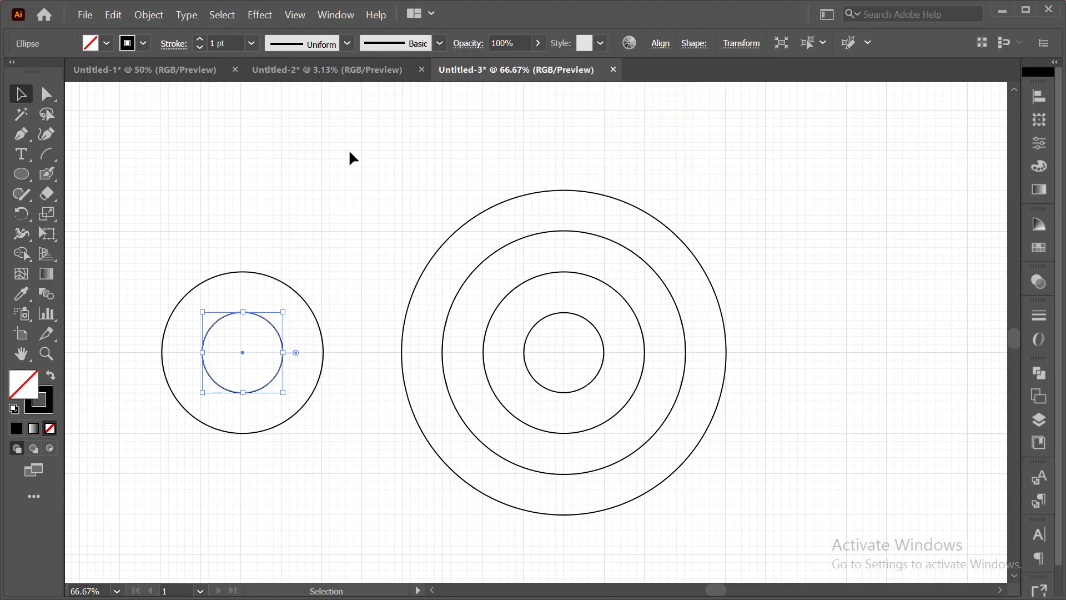
- Duplicate the 200 px circle of the separate pair in place and scale the duplicate proportionally to 300 px
left_click(261, 274)
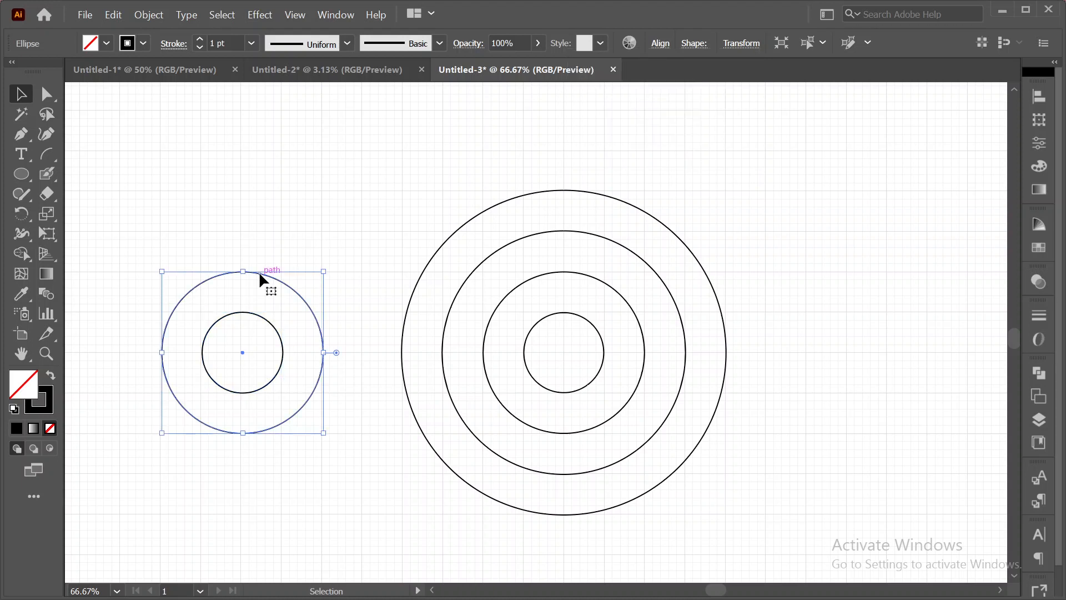
key("ctrl+c")
key("ctrl+f")
left_click(752, 45)
left_click(689, 69)
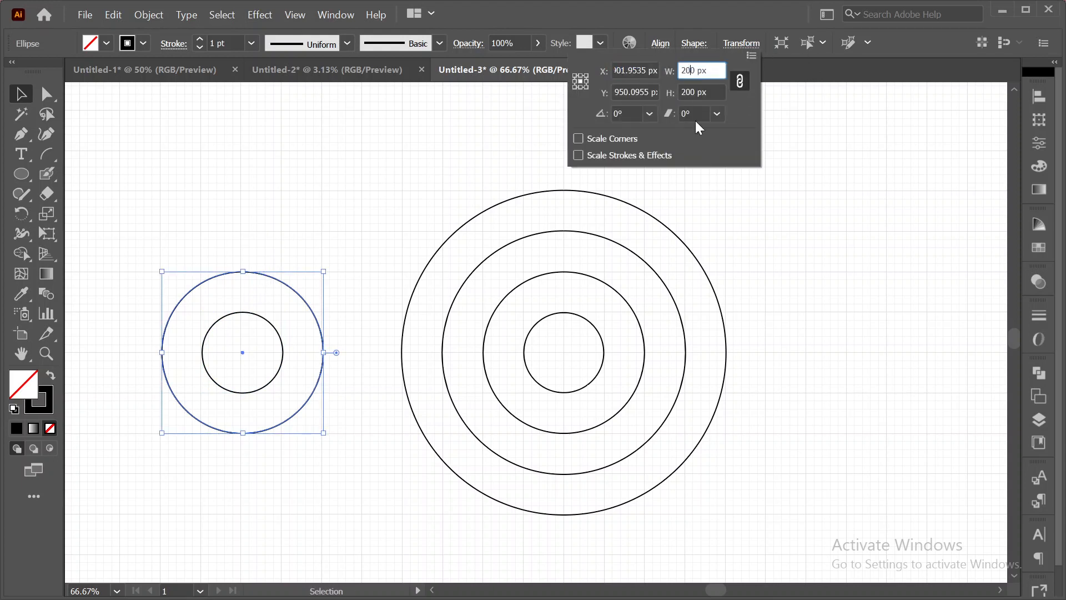
key("BackSpace")
type("3")
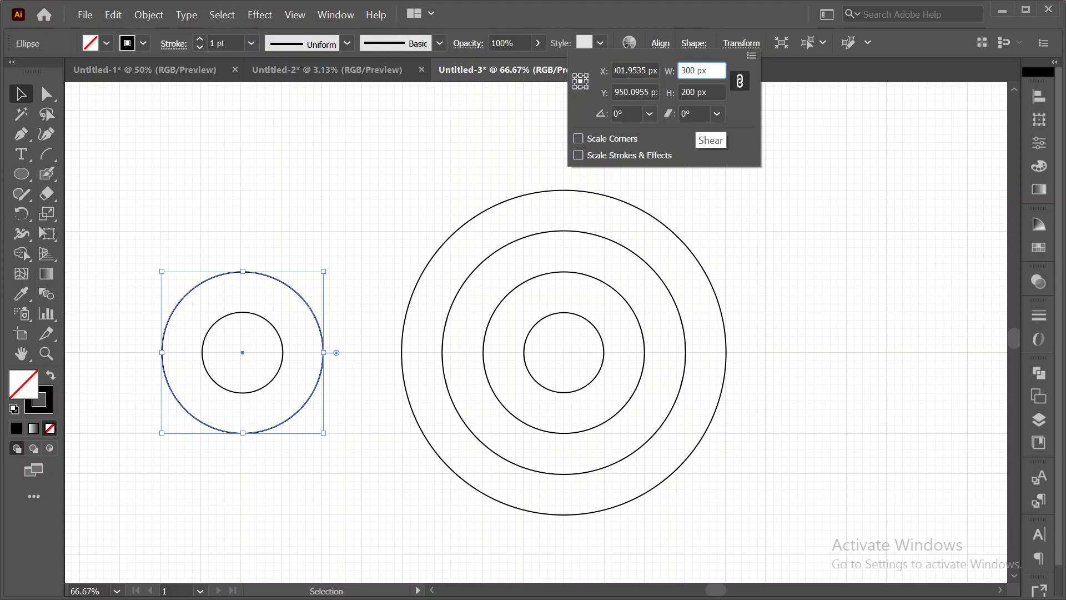
key("Tab")
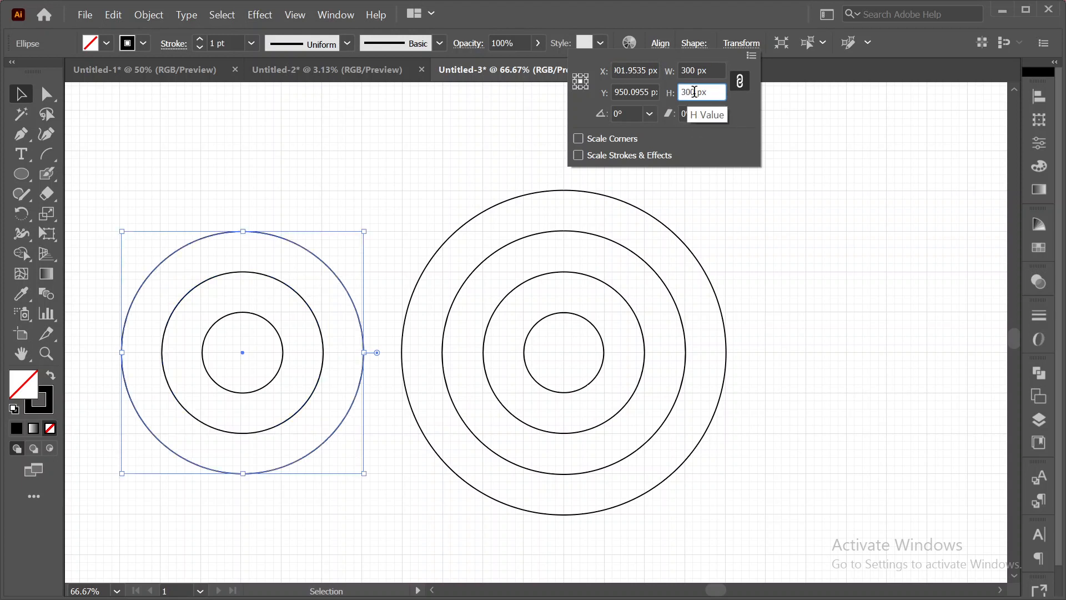
key("Return")
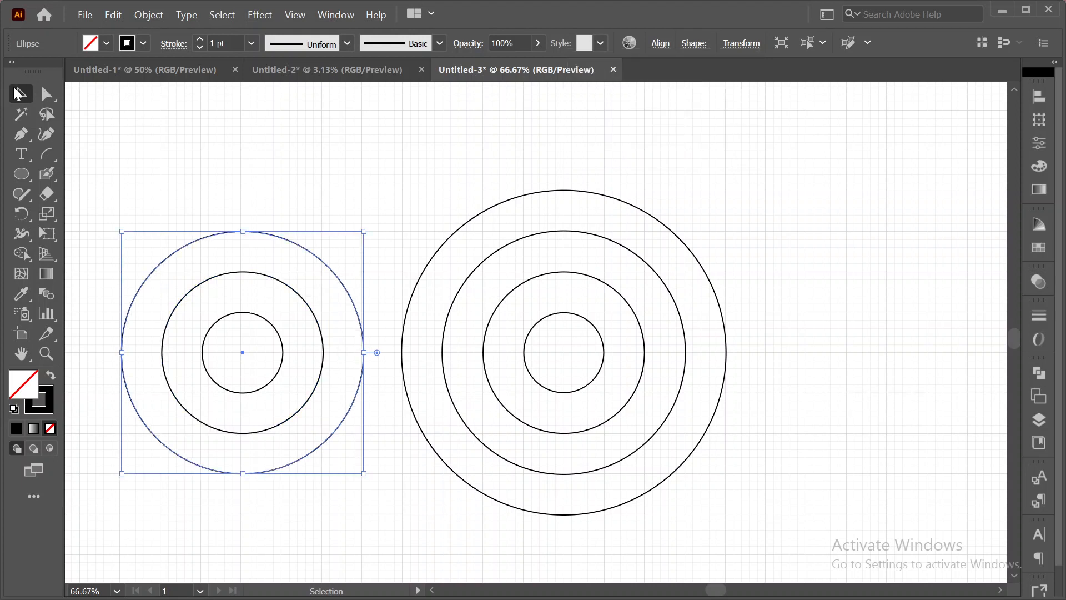
- Add another in-place duplicate of the 200 px circle and scale it proportionally to 400 px as the outermost ring
left_click(262, 151)
left_click(272, 235)
key("c")
left_click(270, 232)
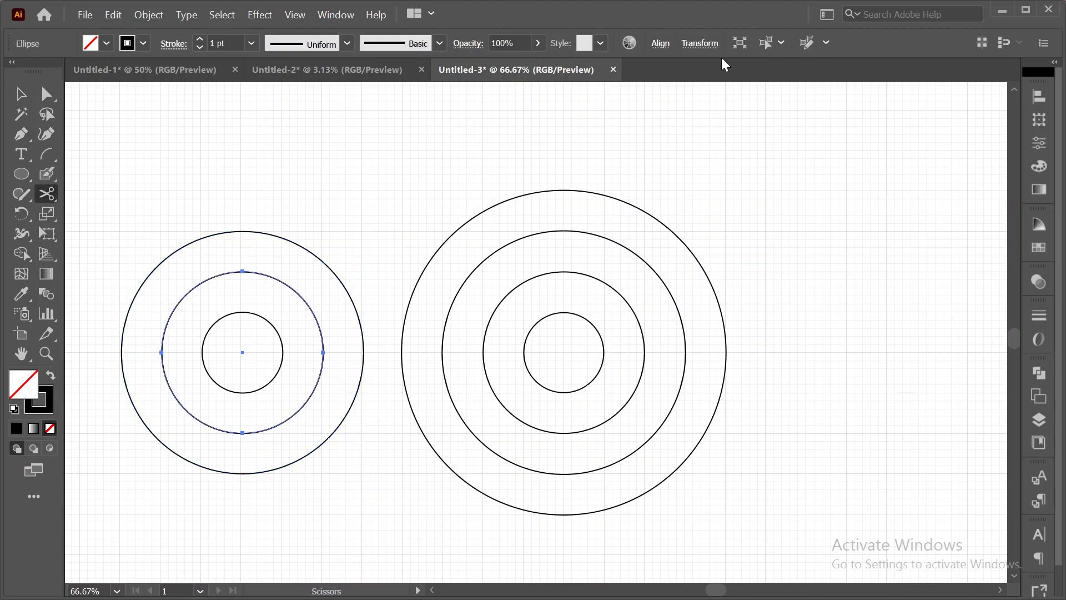
left_click(700, 44)
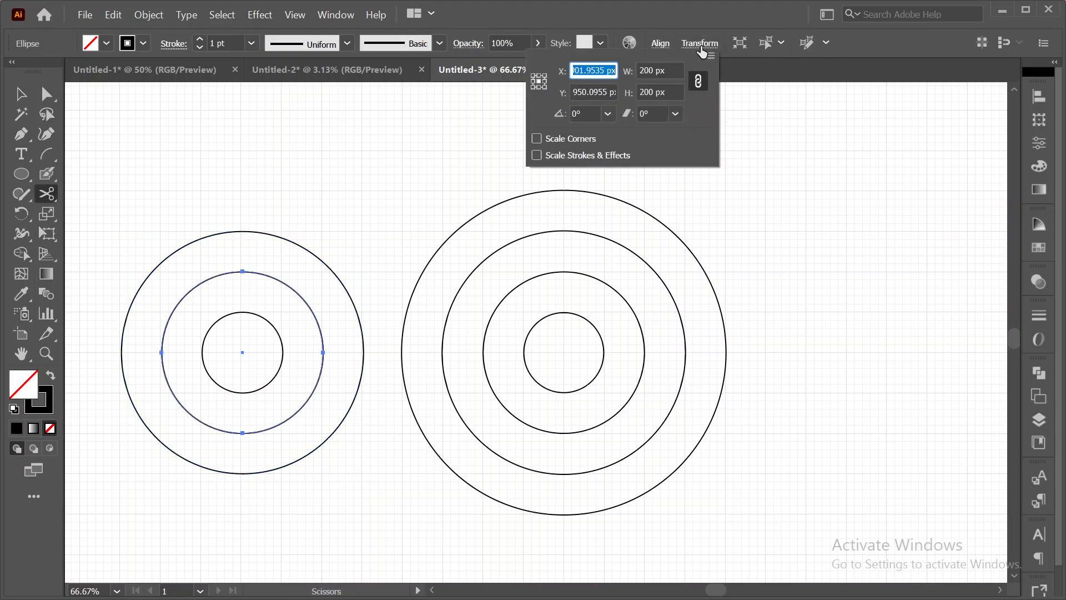
left_click(644, 70)
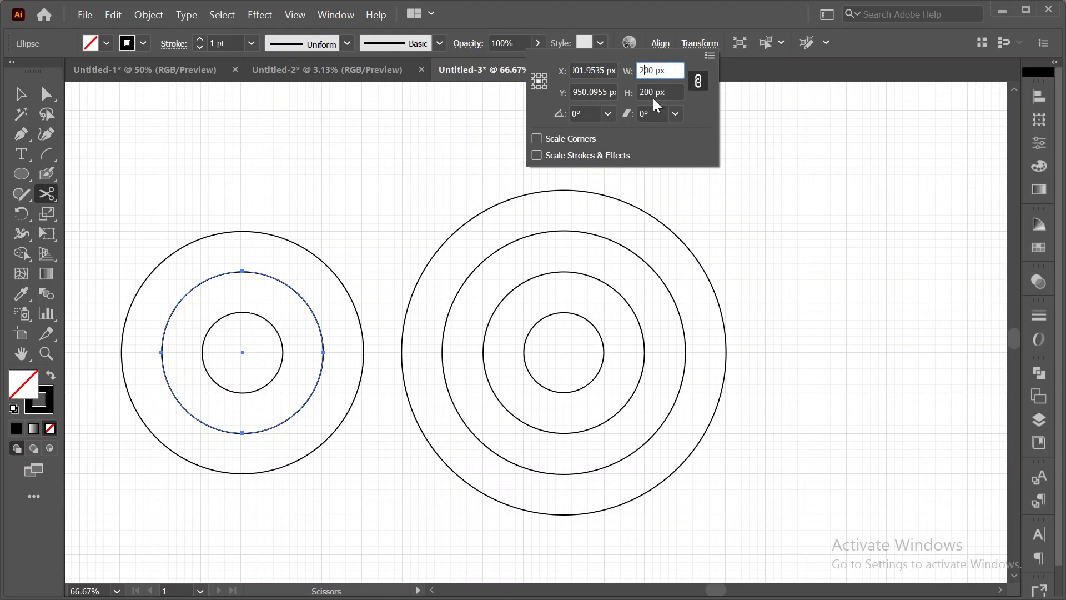
key("BackSpace")
type("4")
key("Tab")
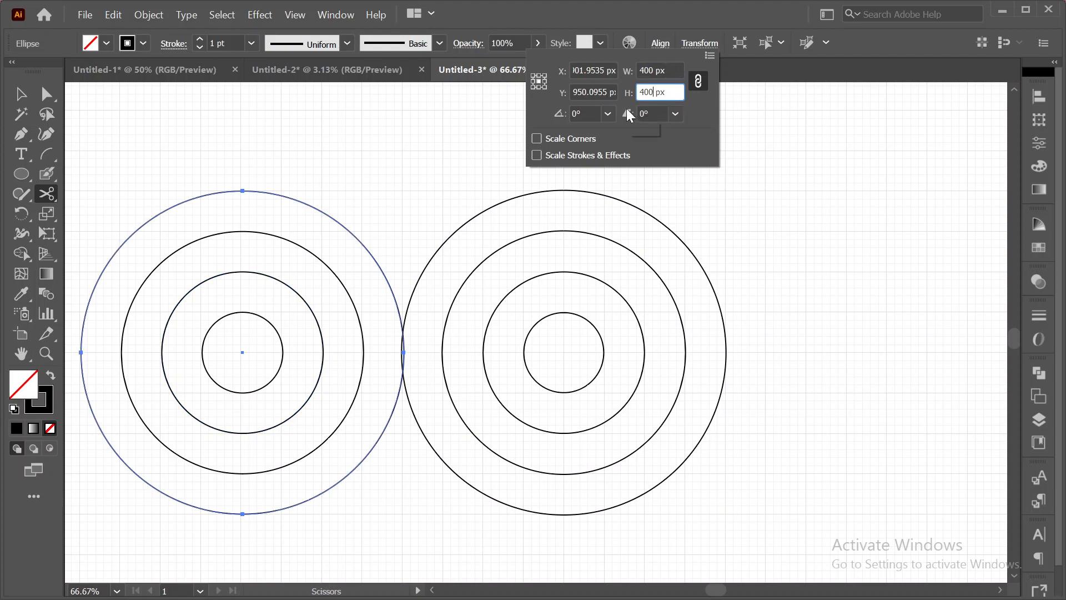
key("Return")
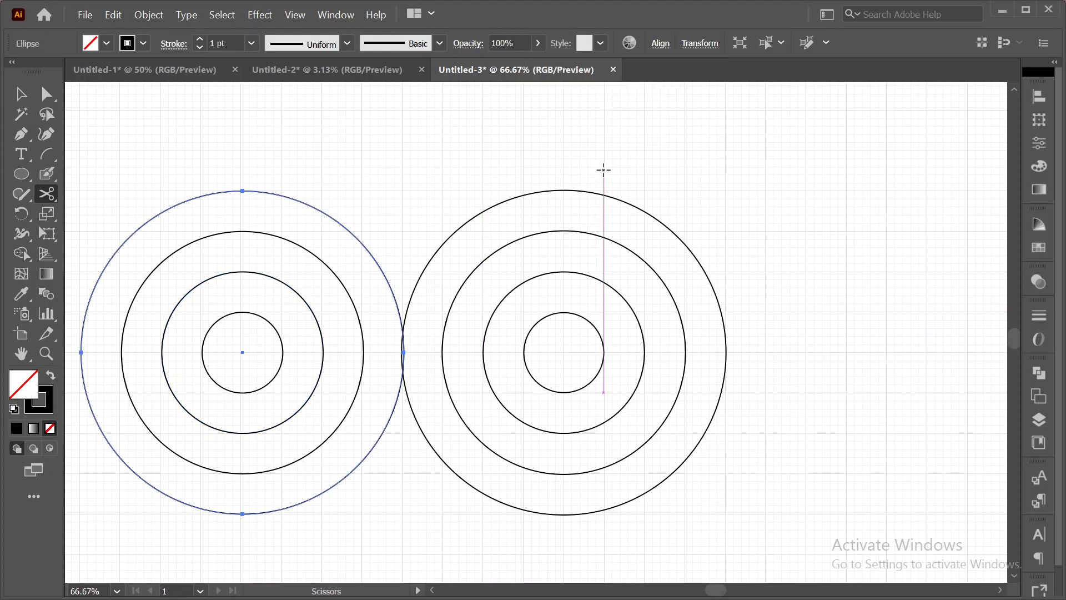
left_click(13, 93)
left_click(623, 161)
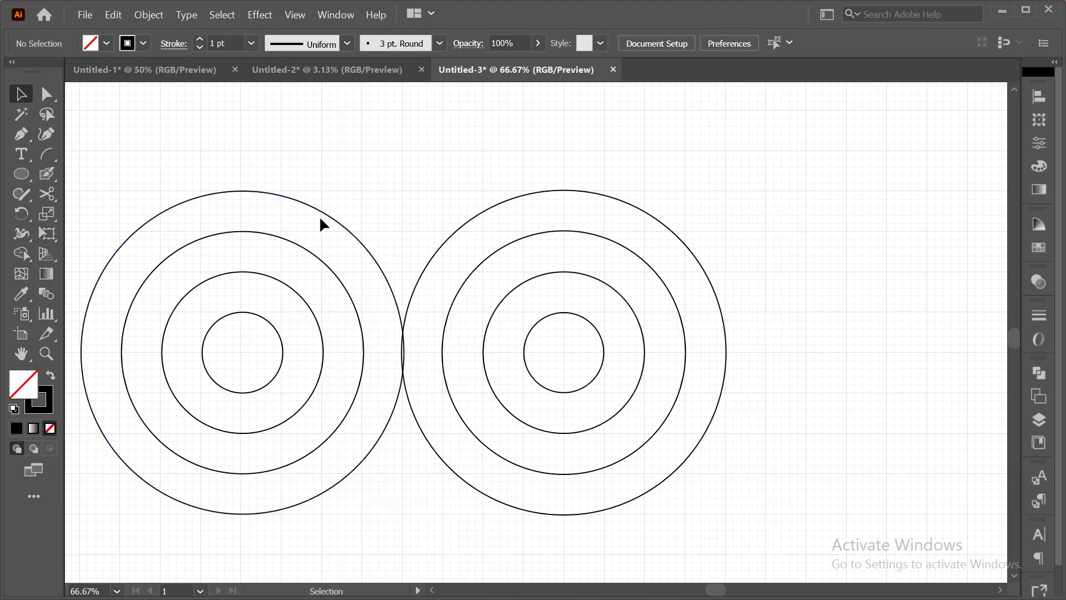
- Delete the original set of grid-drawn concentric rings, keeping only the set sized by exact pixel values
left_click(566, 463)
key("Delete")
scroll(567, 462, "down", 2)
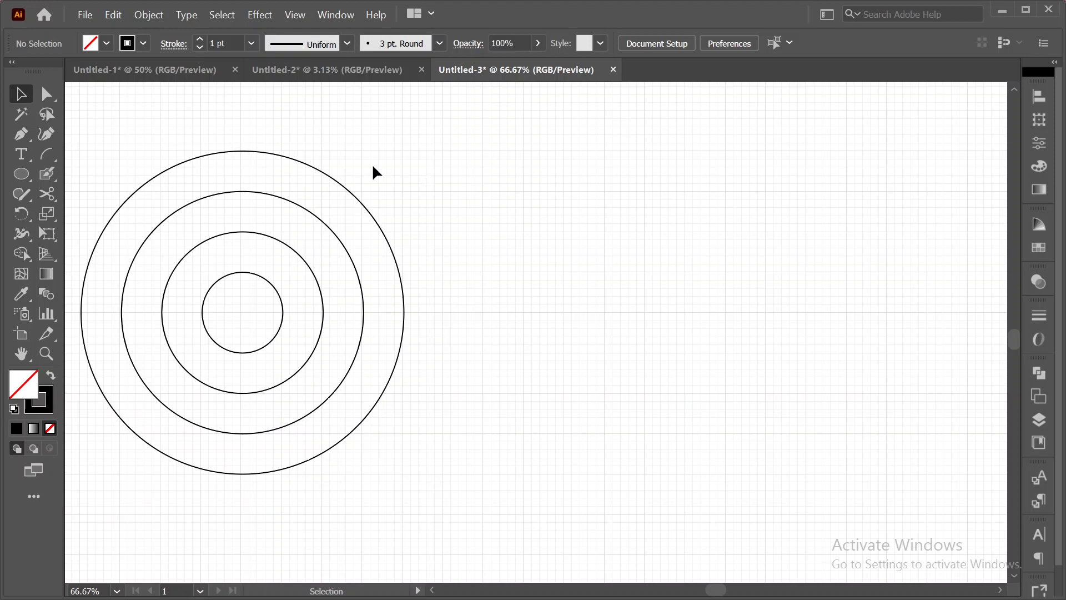
- Copy all four concentric circles horizontally 200 px to the right so the two ring sets overlap
left_click_drag(366, 150, 294, 491)
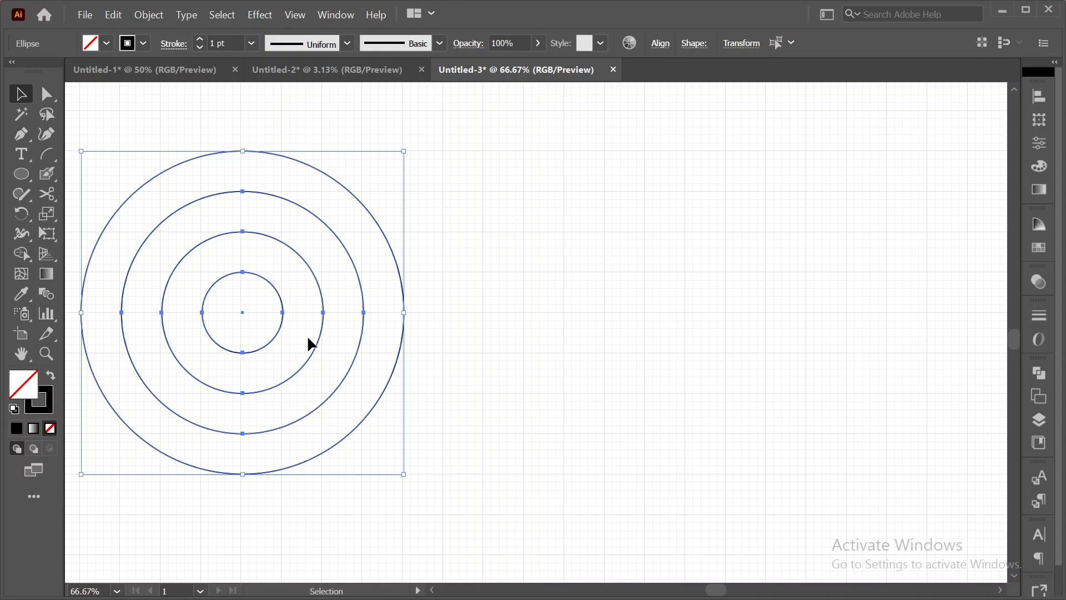
left_click_drag(283, 318, 447, 332)
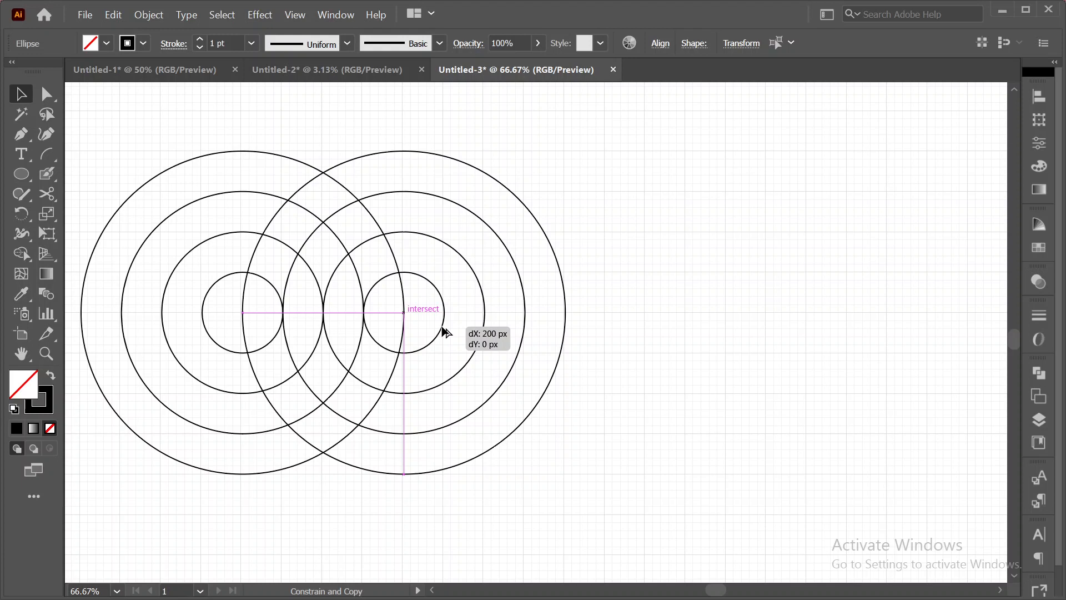
left_click_drag(446, 332, 447, 332)
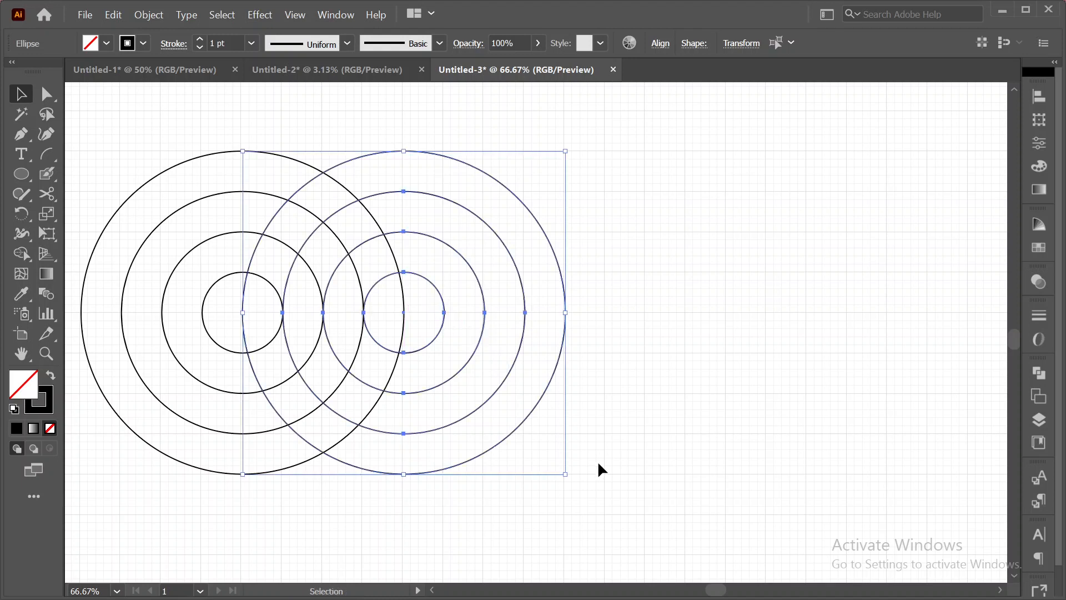
left_click(659, 337)
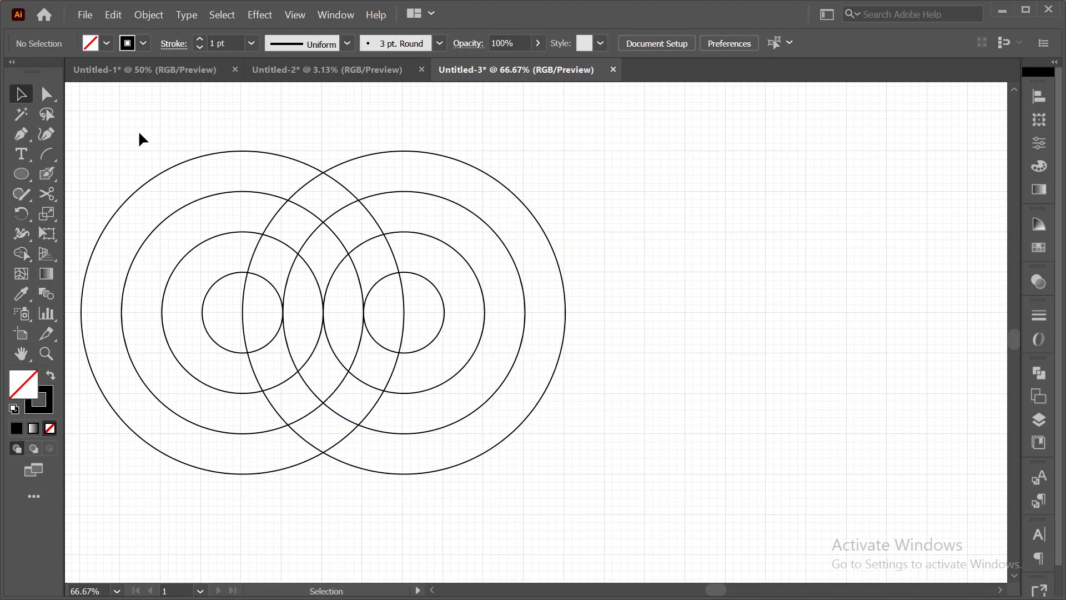
- Draw a horizontal line segment tangent to the tops of the outer circles, spanning the full width of both ring sets
left_click_drag(126, 139, 619, 434)
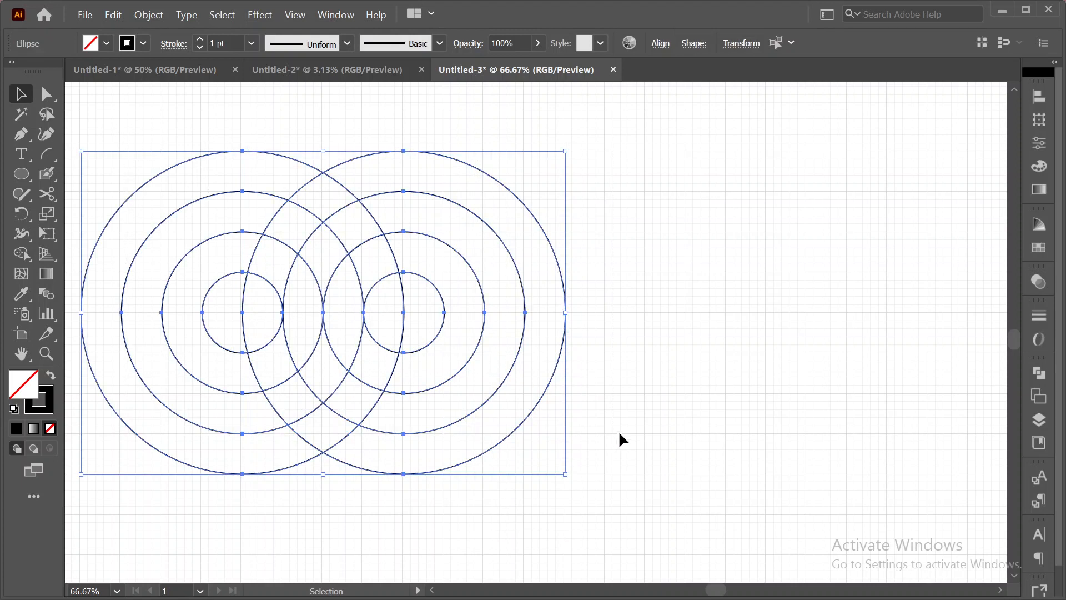
left_click(658, 359)
left_click_drag(658, 360, 781, 352)
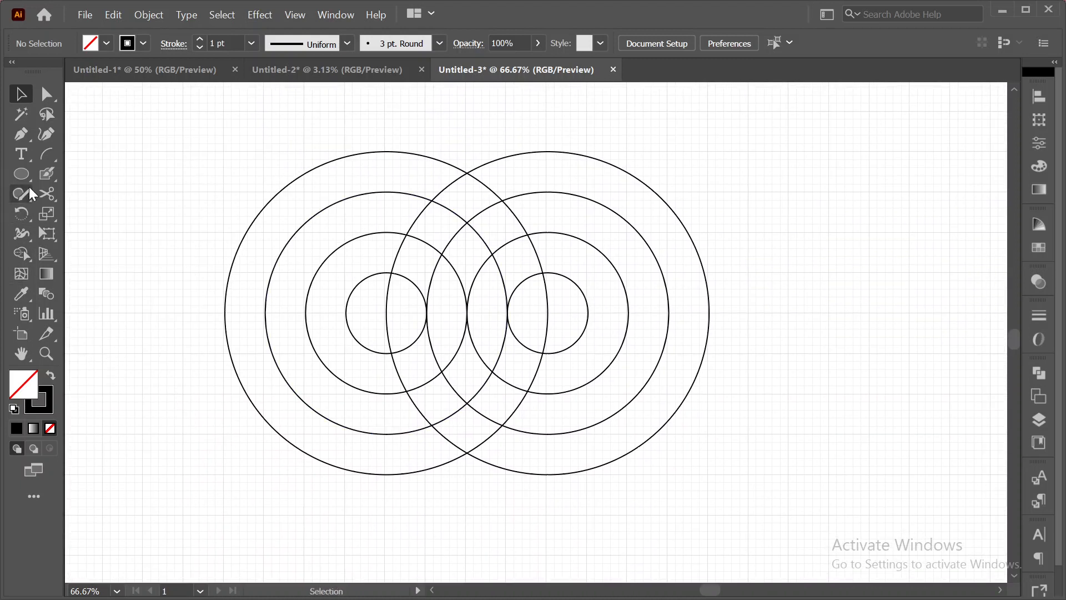
right_click(39, 161)
left_click(123, 157)
key("backslash")
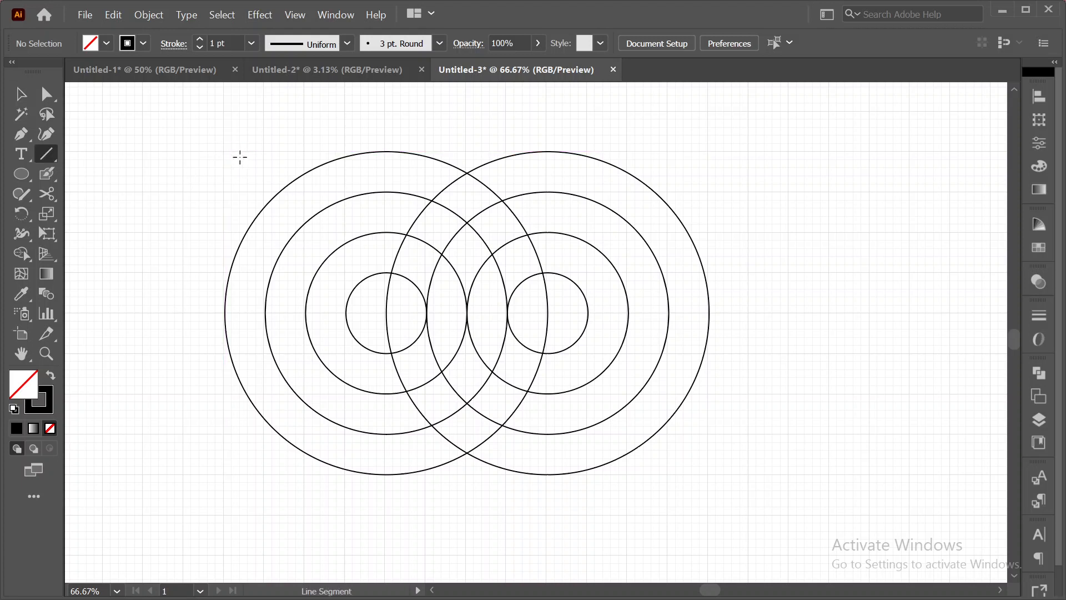
scroll(231, 162, "up", 2)
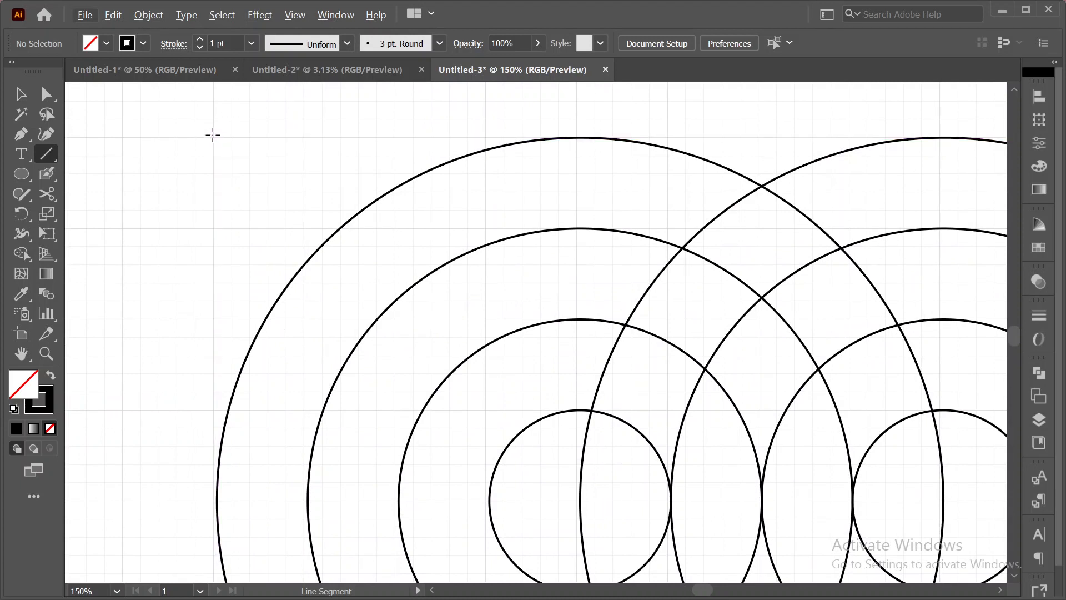
scroll(212, 134, "down", 2)
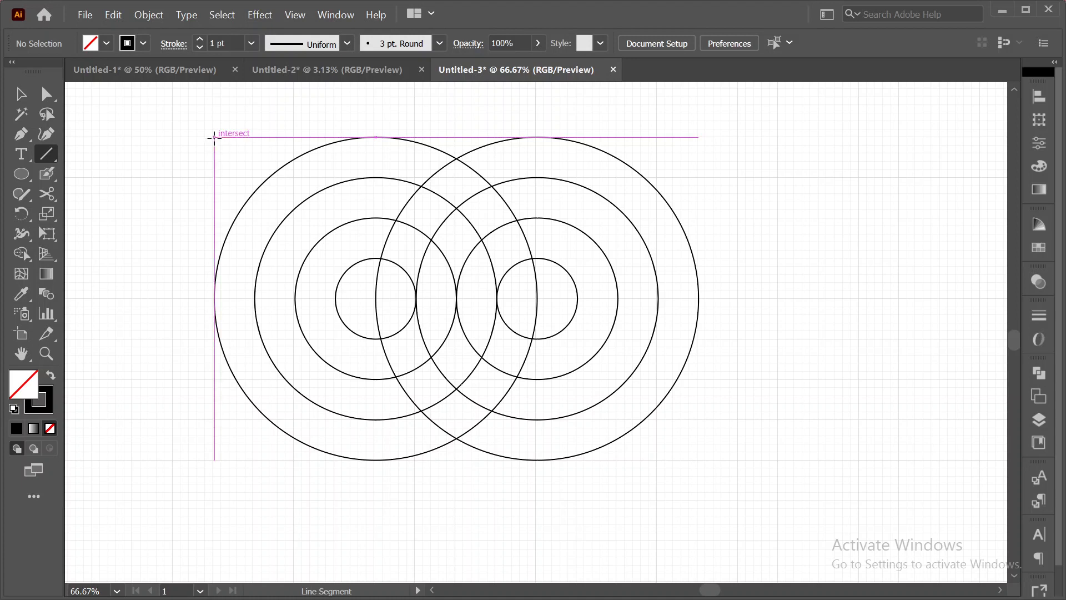
left_click(214, 137)
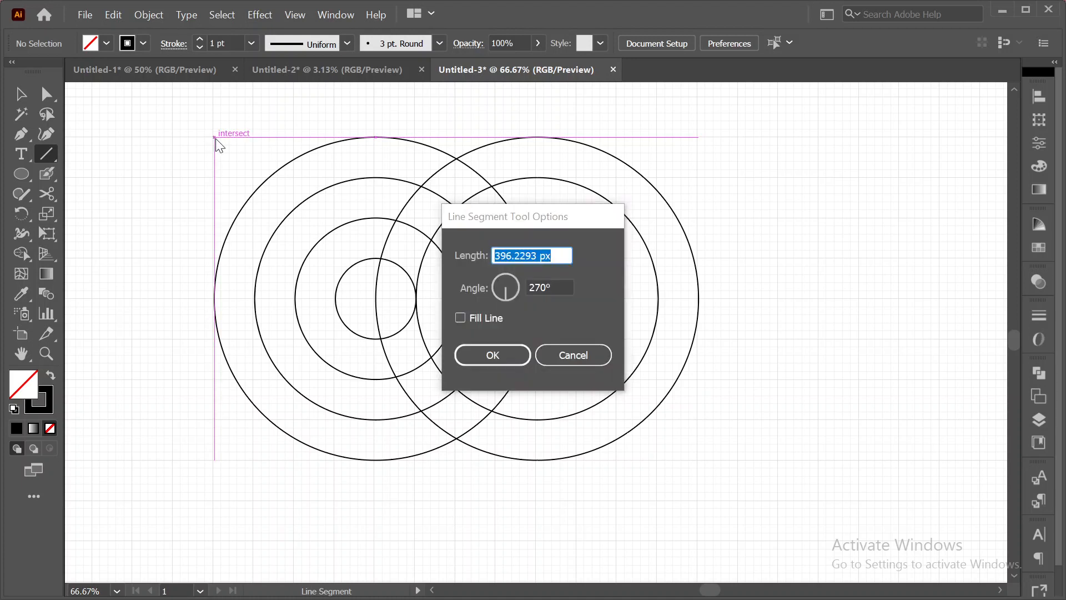
left_click(594, 353)
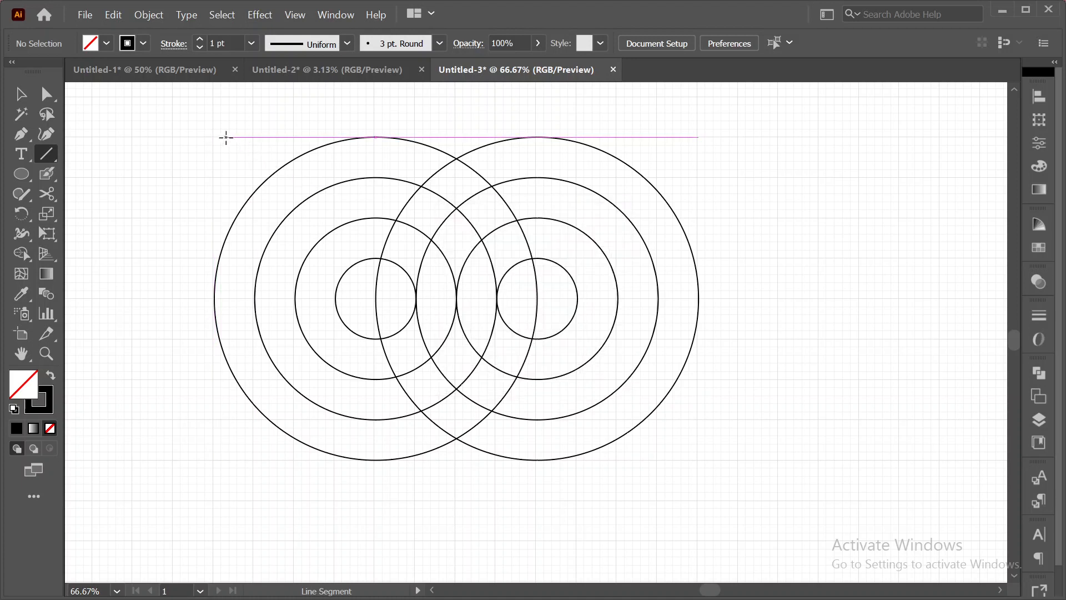
left_click_drag(214, 138, 699, 138)
left_click(22, 97)
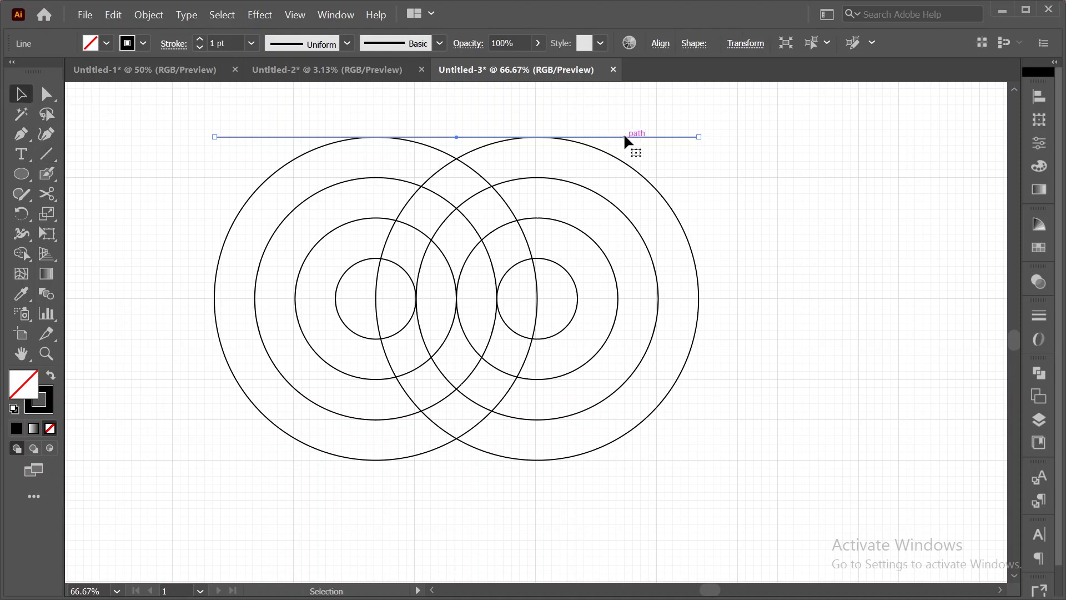
- Copy the horizontal line down by one ring spacing and repeat the copy seven times to the bottom of the circles
left_click_drag(624, 136, 624, 177)
key("ctrl+d")
key("ctrl+d")
key("ctrl+d")
key("ctrl+d")
key("ctrl+d")
key("ctrl+d")
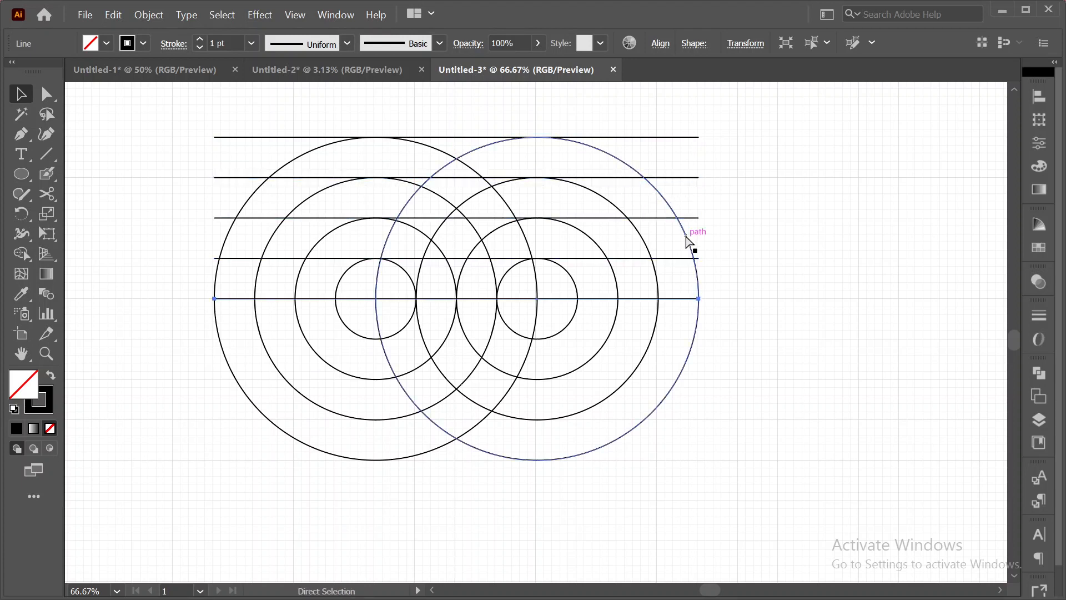
key("ctrl+d")
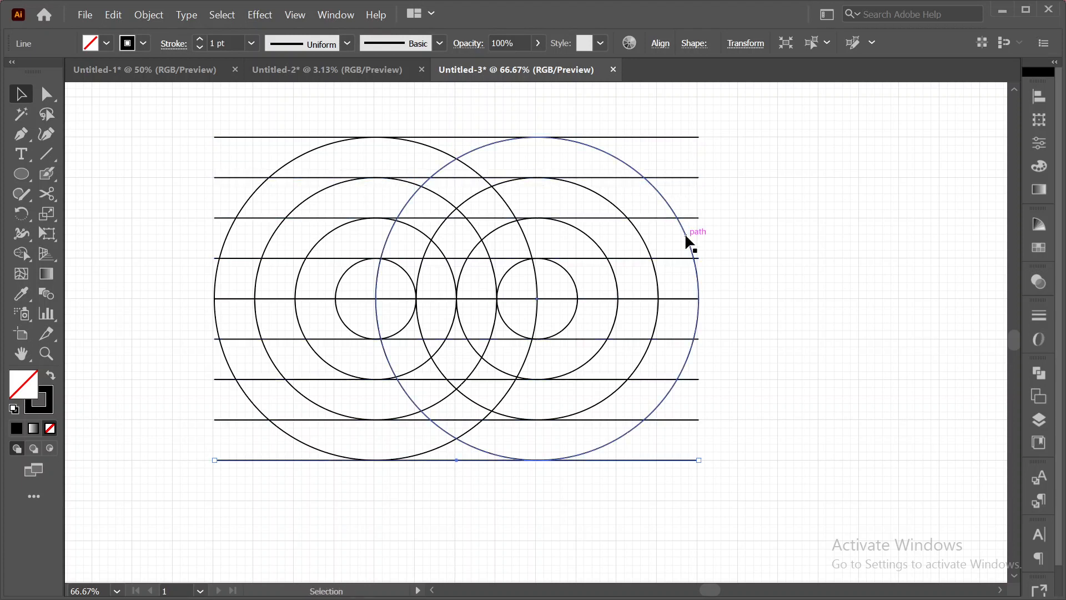
- Draw a vertical line segment joining the left ends of the top and bottom horizontal lines
left_click(55, 156)
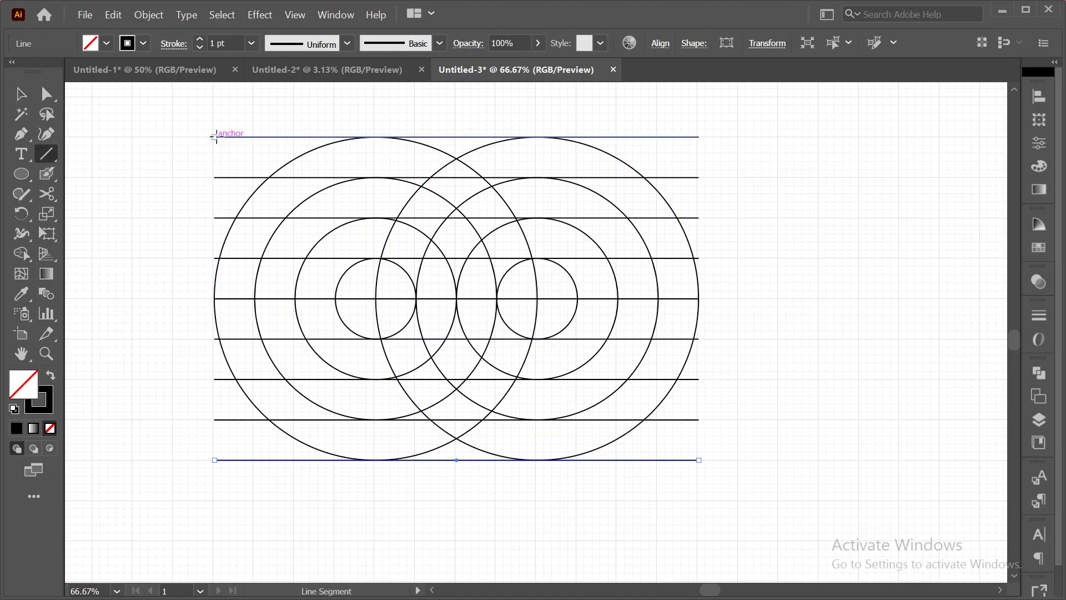
left_click_drag(213, 136, 214, 459)
left_click(21, 94)
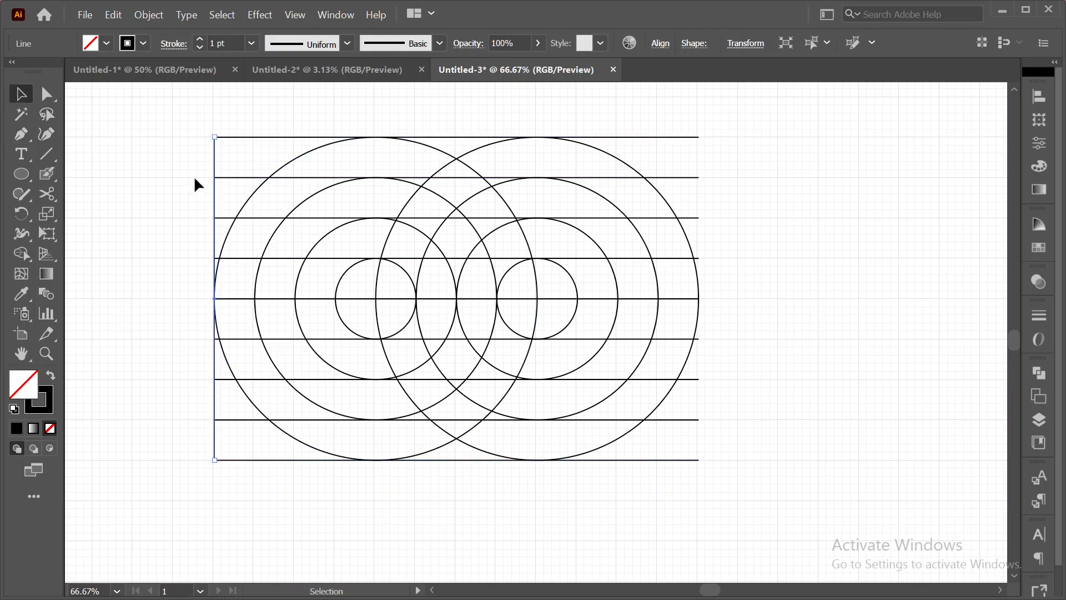
- Copy the vertical line rightward by about one ring spacing and repeat the copy twelve times across both ring sets
left_click_drag(214, 195, 252, 209)
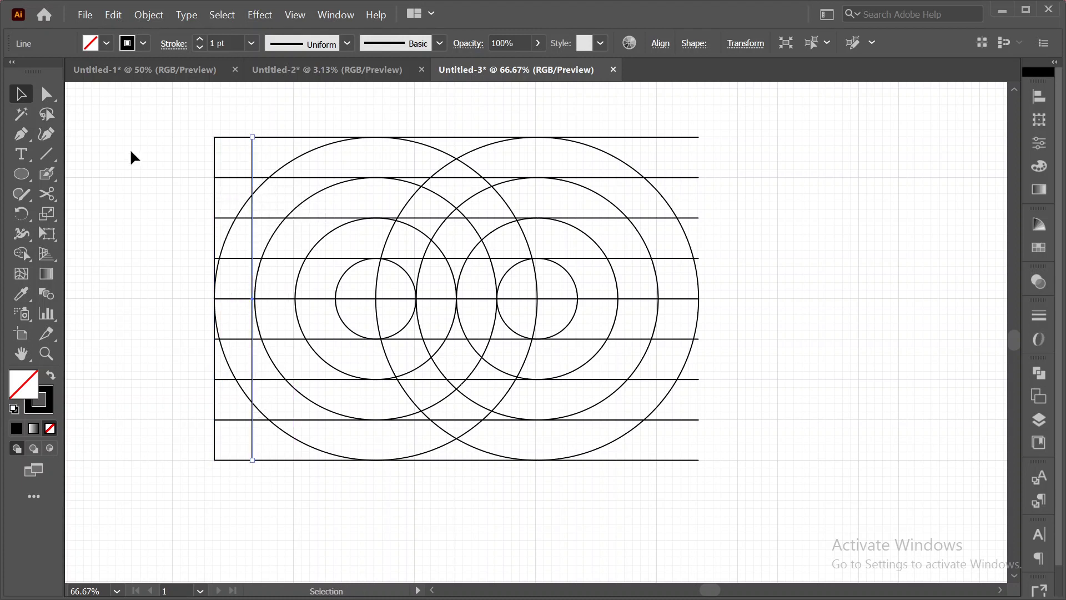
key("ctrl+d")
key("ctrl+d")
key("ctrl+d")
key("ctrl+d")
key("ctrl+d")
key("ctrl+d")
key("ctrl+d")
key("ctrl+d")
key("ctrl+d")
key("ctrl+d")
key("ctrl+d")
key("ctrl+d")
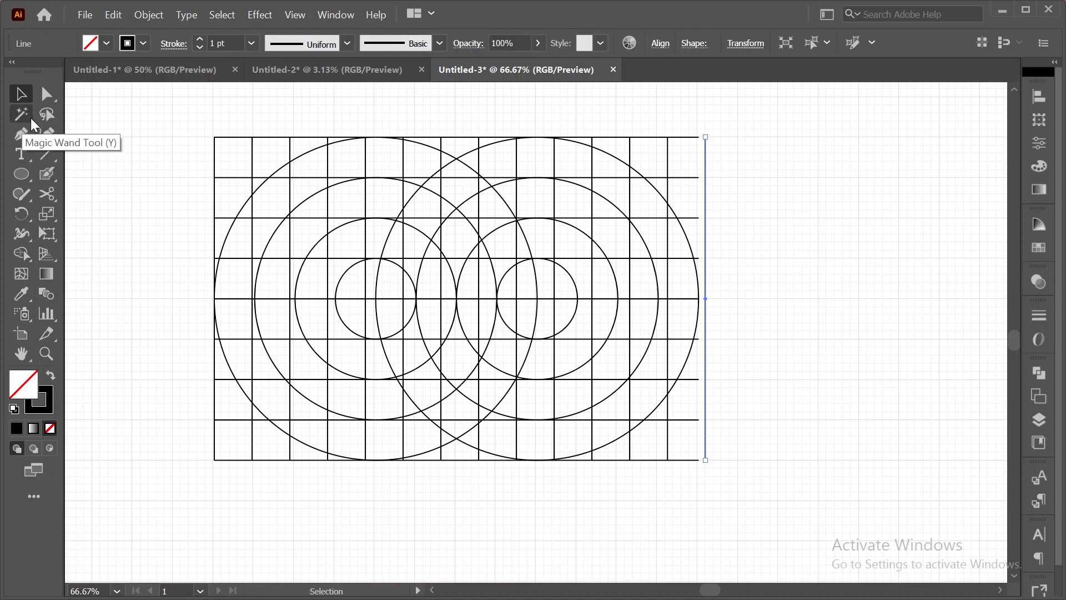
left_click(182, 174)
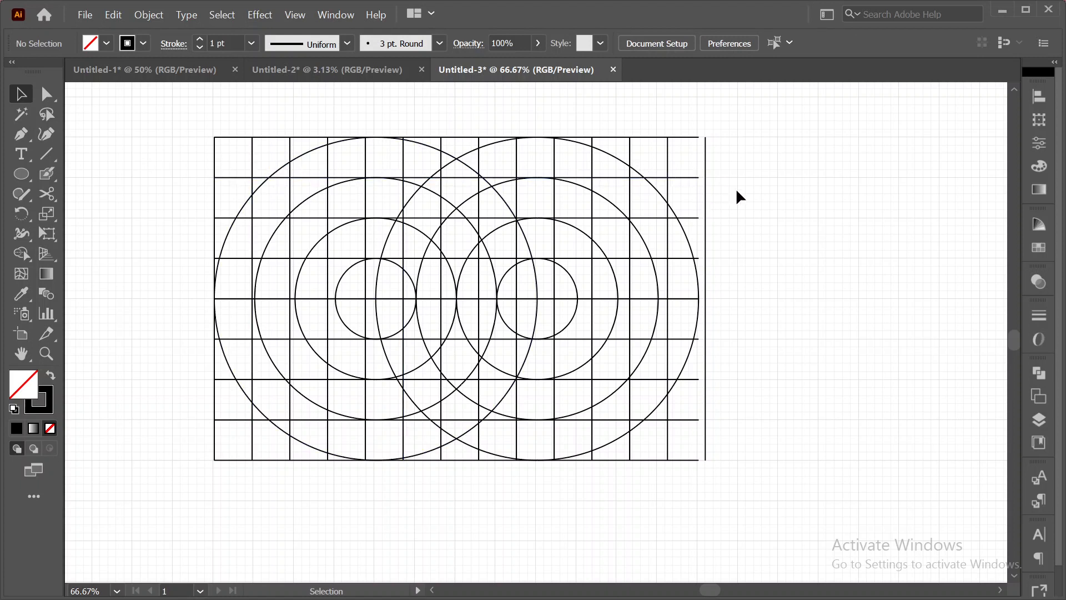
- Select all circles and grid lines and merge the regions between the central overlapping rings into a pointed arch with the Shape Builder
mouse_move(181, 111)
left_mouse_down()
mouse_move(255, 188)
mouse_move(824, 511)
left_mouse_up()
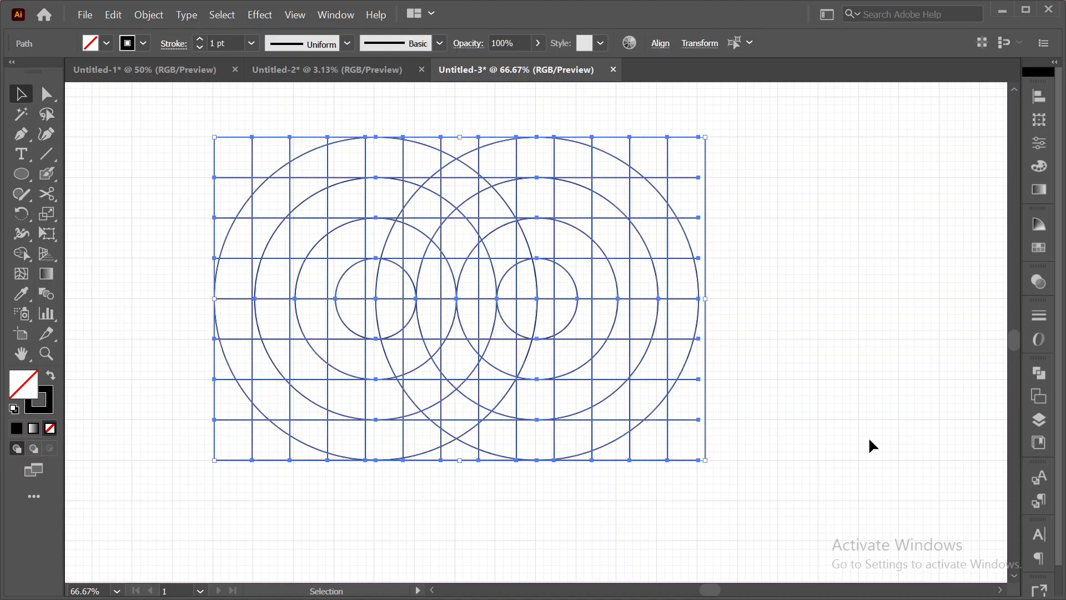
left_click(25, 251)
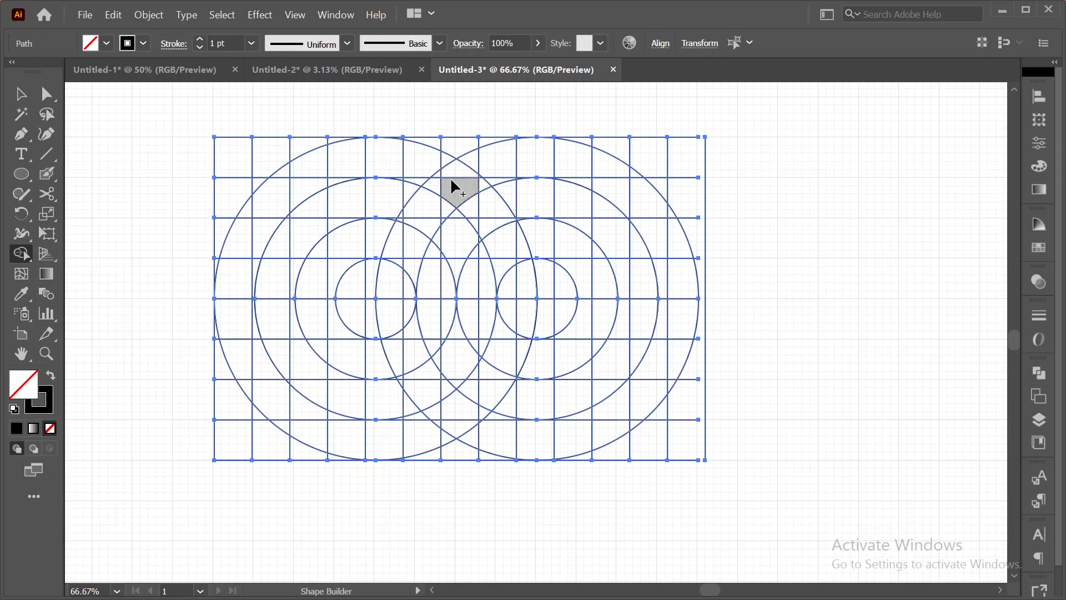
mouse_move(459, 176)
left_mouse_down()
mouse_move(411, 244)
mouse_move(394, 302)
mouse_move(397, 257)
mouse_move(447, 194)
left_mouse_up()
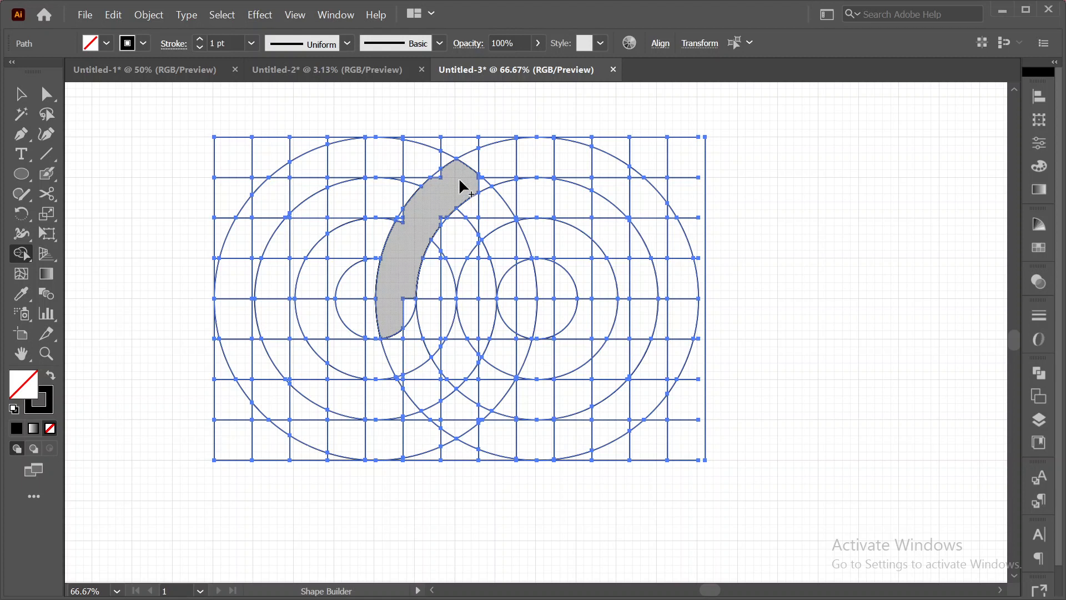
mouse_move(459, 188)
left_mouse_down()
mouse_move(507, 238)
mouse_move(526, 318)
mouse_move(510, 306)
mouse_move(478, 195)
left_mouse_up()
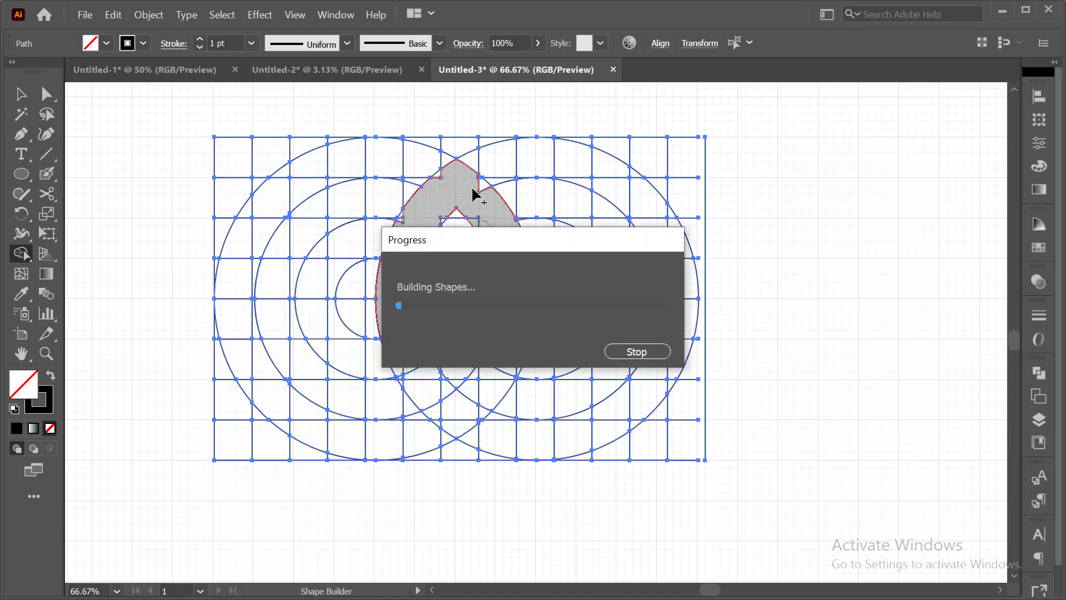
left_click(456, 179)
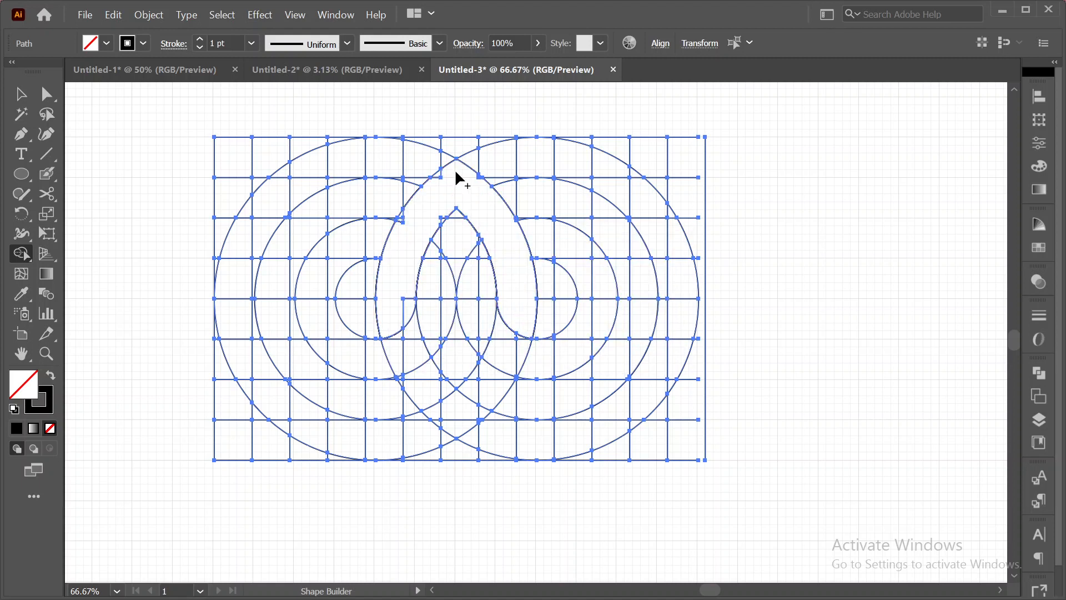
mouse_move(438, 181)
left_mouse_down()
mouse_move(431, 206)
mouse_move(403, 229)
mouse_move(401, 215)
mouse_move(410, 240)
left_mouse_up()
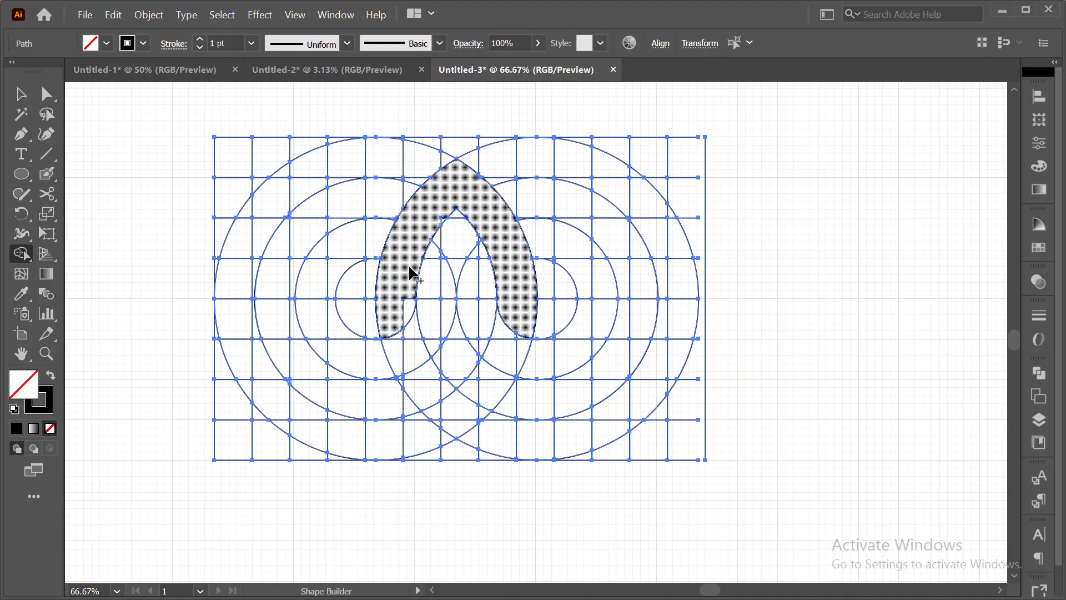
left_click_drag(411, 289, 405, 314)
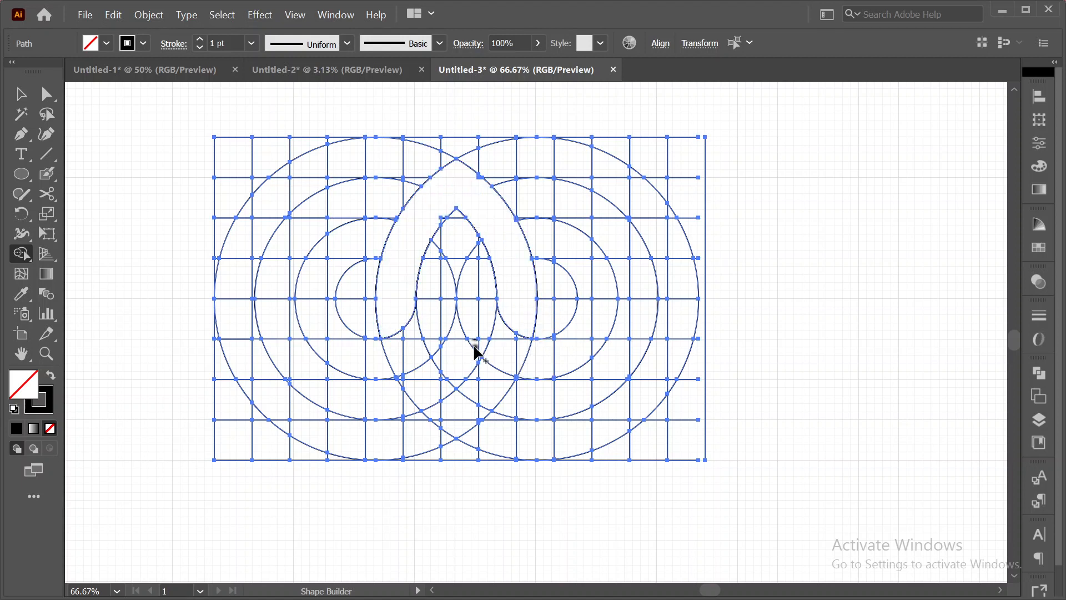
- Merge the grid row just below the circles' centre line on both sides of the arch and join both bands to it
left_click_drag(549, 325, 694, 328)
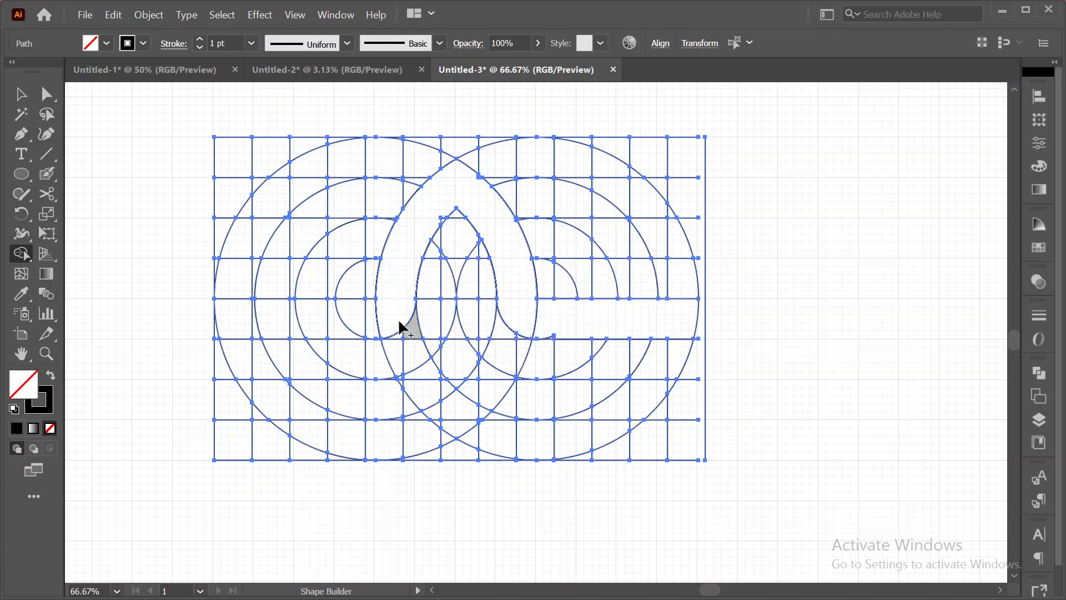
left_click_drag(374, 326, 238, 326)
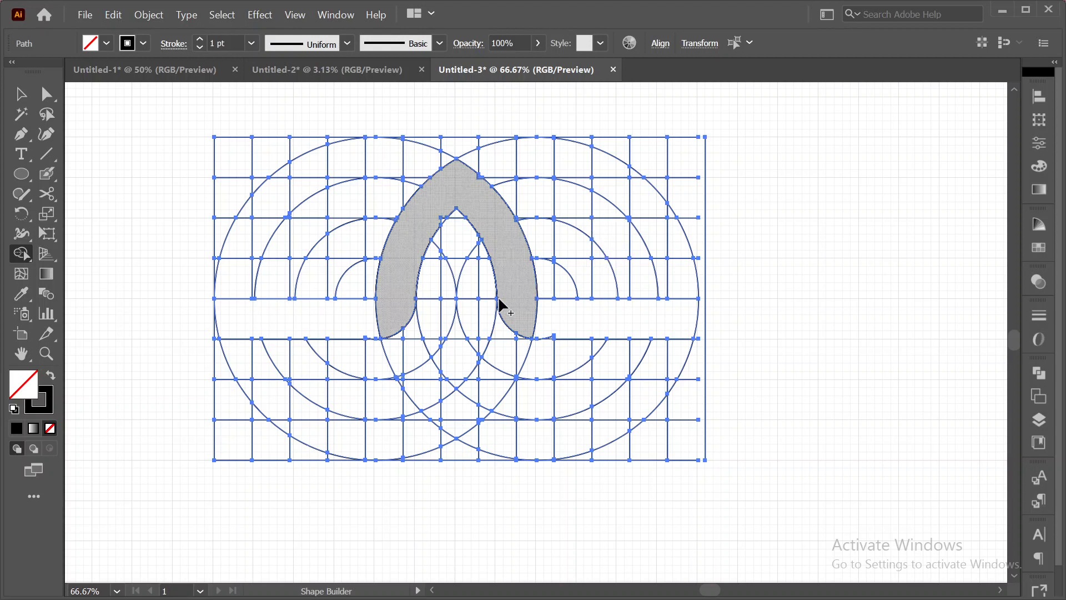
mouse_move(382, 317)
left_mouse_down()
mouse_move(346, 322)
mouse_move(516, 305)
mouse_move(573, 330)
left_mouse_up()
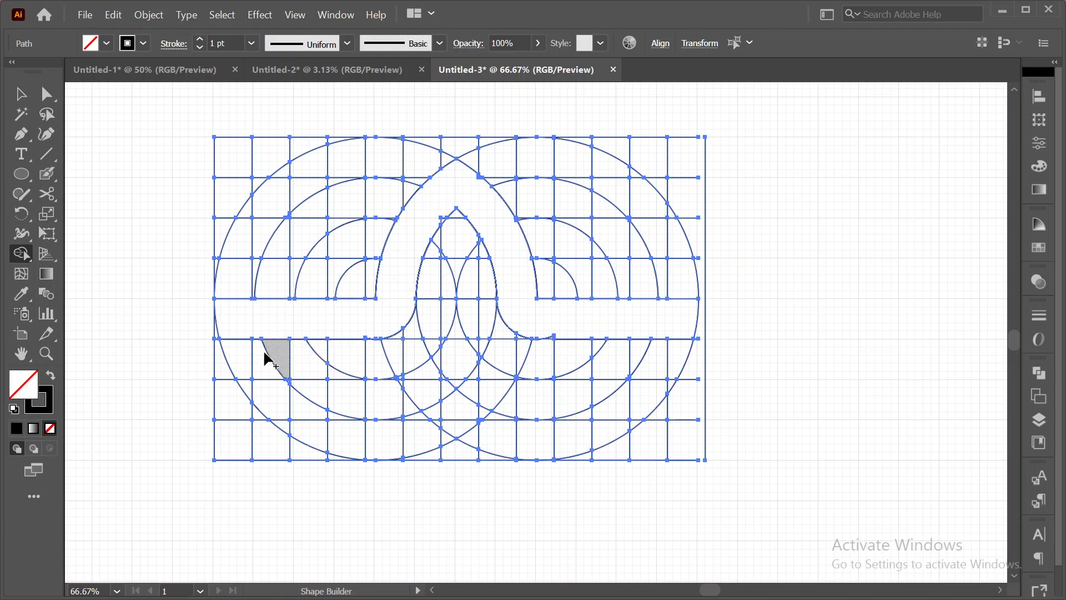
- Merge the outermost ring regions of both lower semicircles, including missed corner pieces, with the horizontal bands into one continuous outline
mouse_move(243, 341)
left_mouse_down()
mouse_move(322, 413)
mouse_move(436, 439)
mouse_move(454, 417)
mouse_move(475, 413)
mouse_move(523, 440)
mouse_move(611, 426)
mouse_move(671, 328)
left_mouse_up()
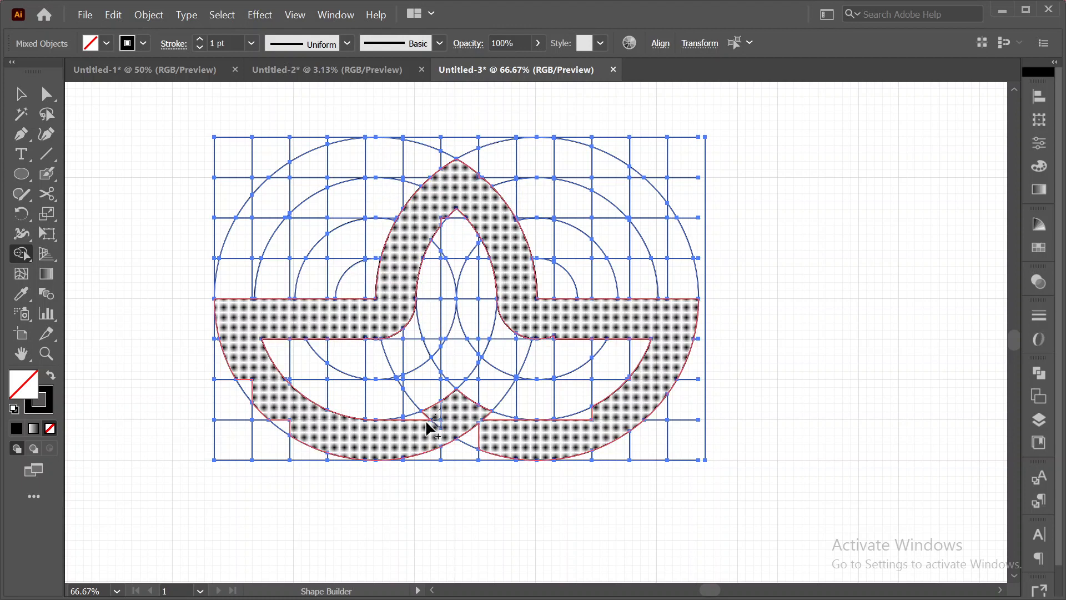
left_click_drag(411, 427, 467, 416)
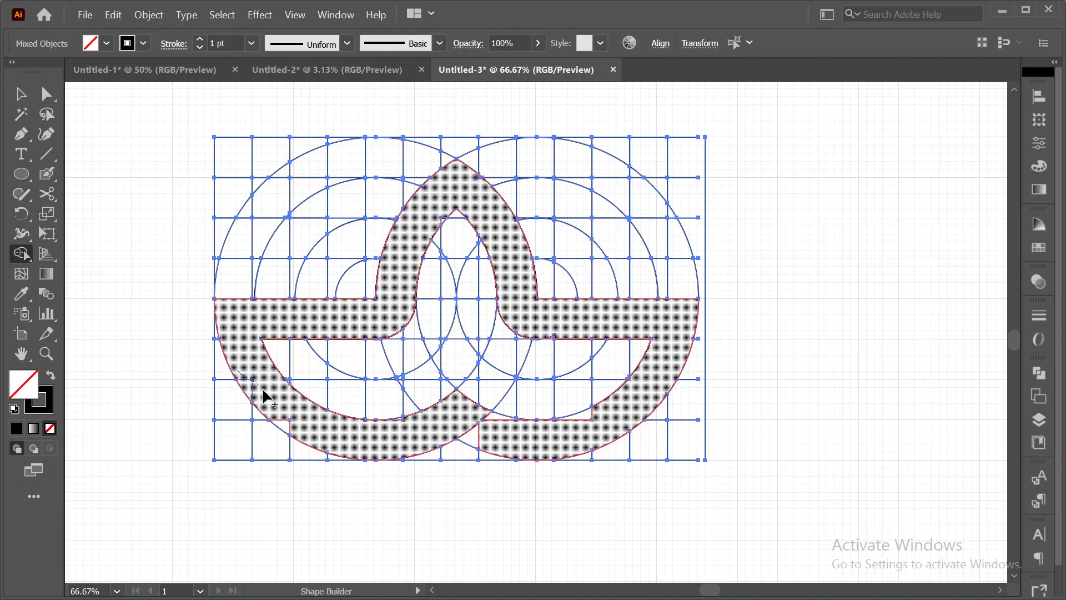
left_click_drag(287, 423, 289, 424)
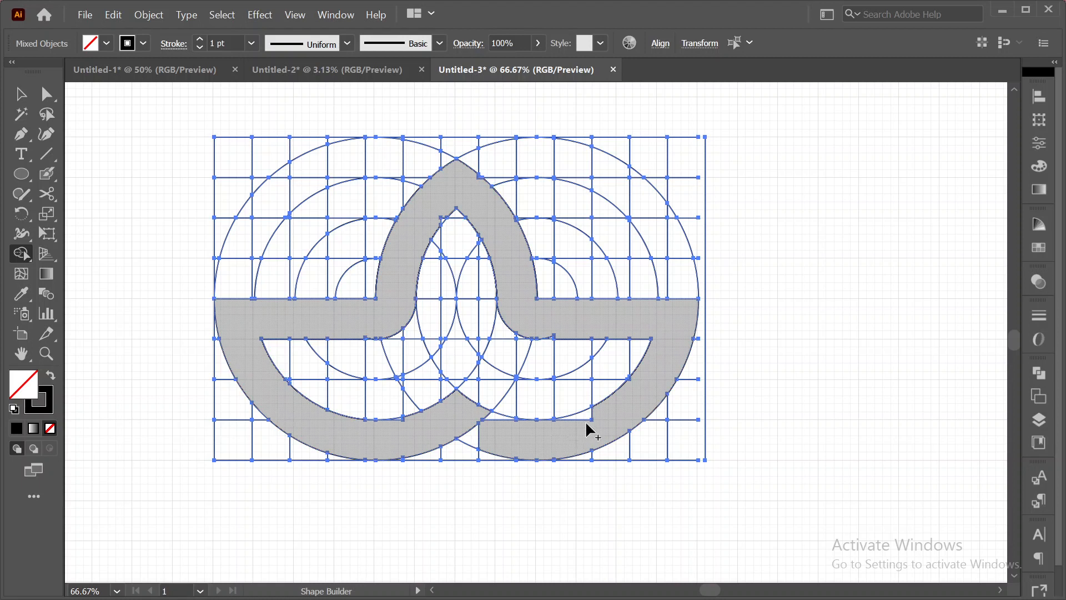
left_click(492, 423)
left_click_drag(490, 429, 530, 446)
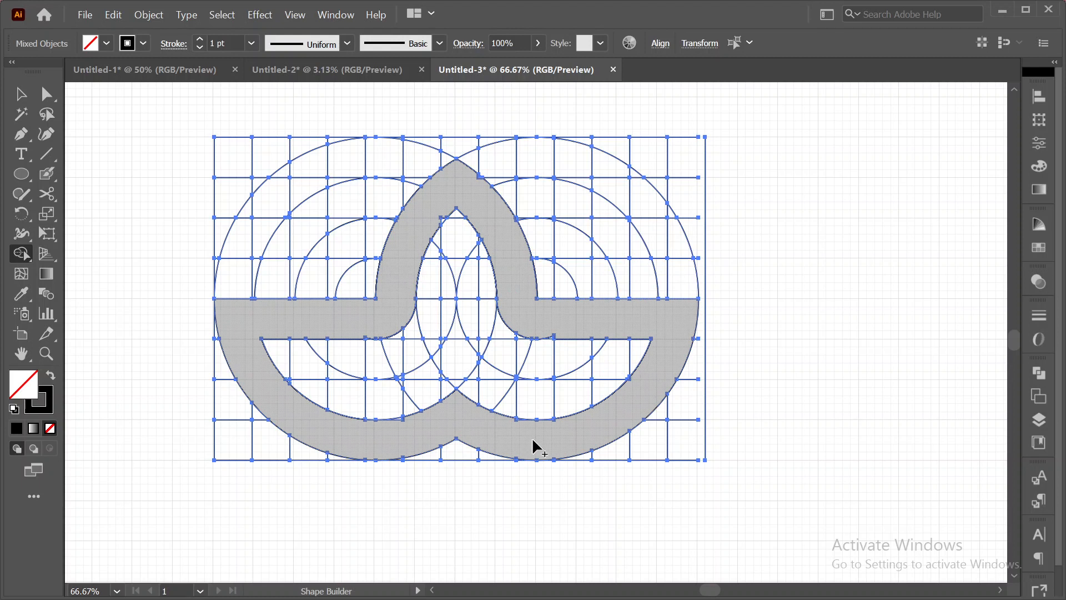
- Merge the leftover slivers at the arch's lower-right rounded corner and on its upper-right outer edge into the shape
scroll(502, 400, "up", 4)
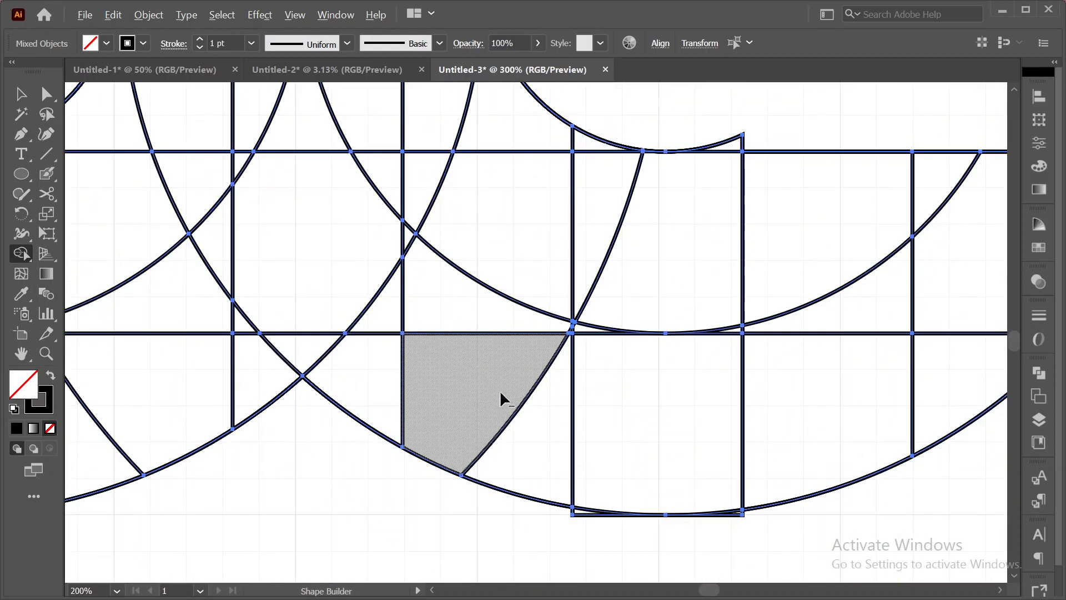
left_click_drag(674, 283, 545, 572)
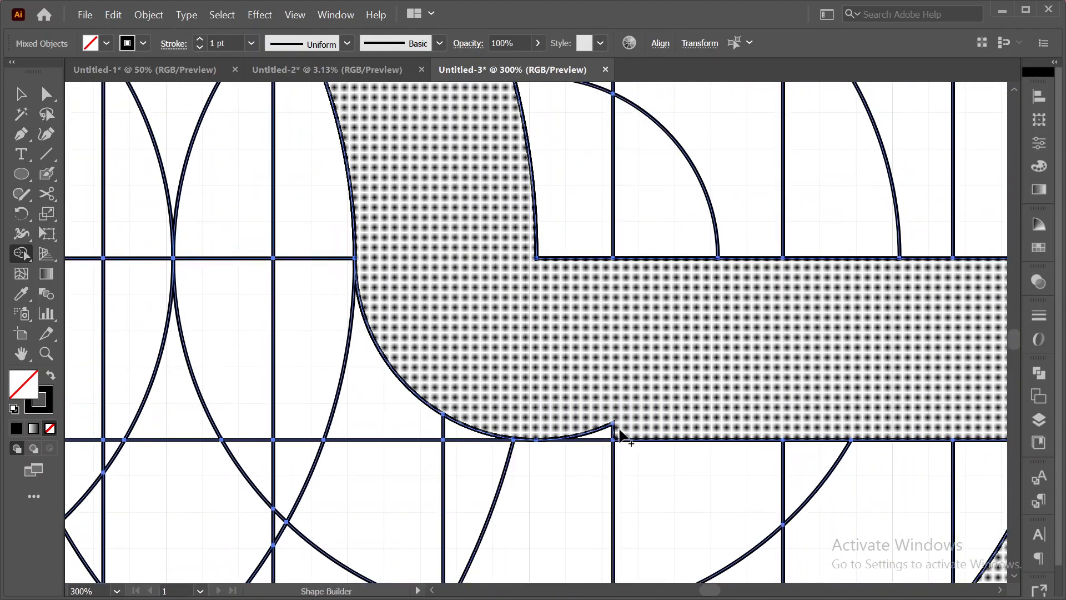
mouse_move(609, 436)
left_mouse_down()
mouse_move(581, 430)
mouse_move(653, 429)
left_mouse_up()
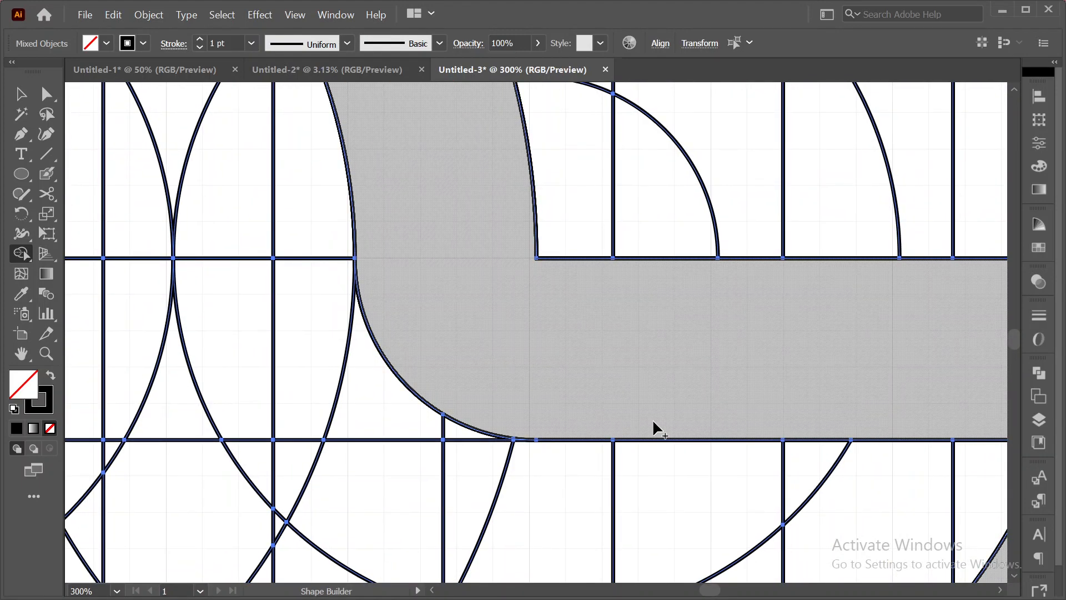
scroll(462, 339, "up", 5)
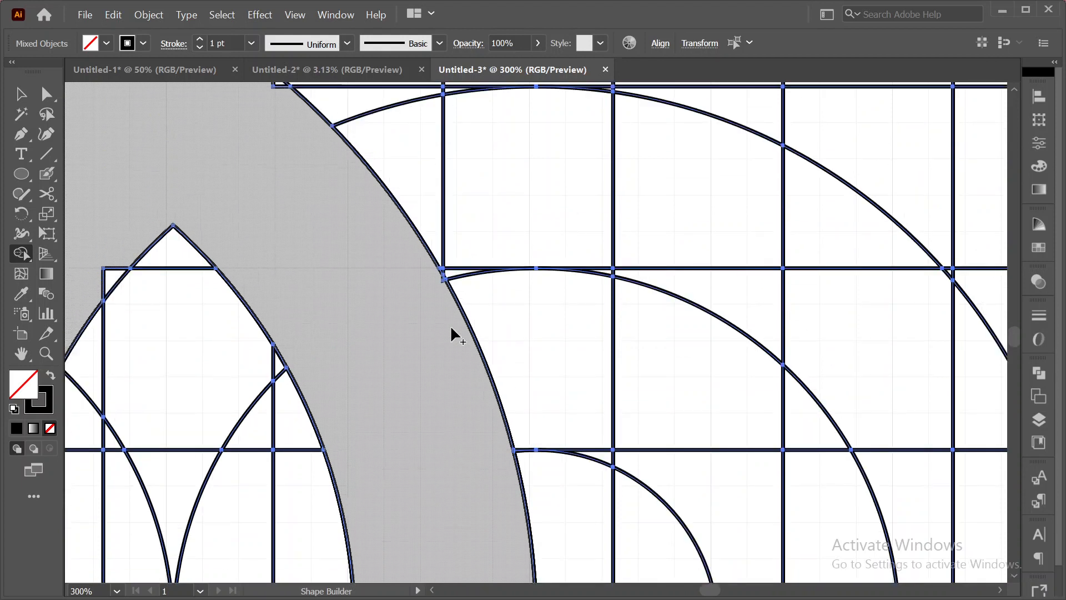
mouse_move(398, 315)
left_mouse_down()
mouse_move(833, 400)
mouse_move(806, 428)
left_mouse_up()
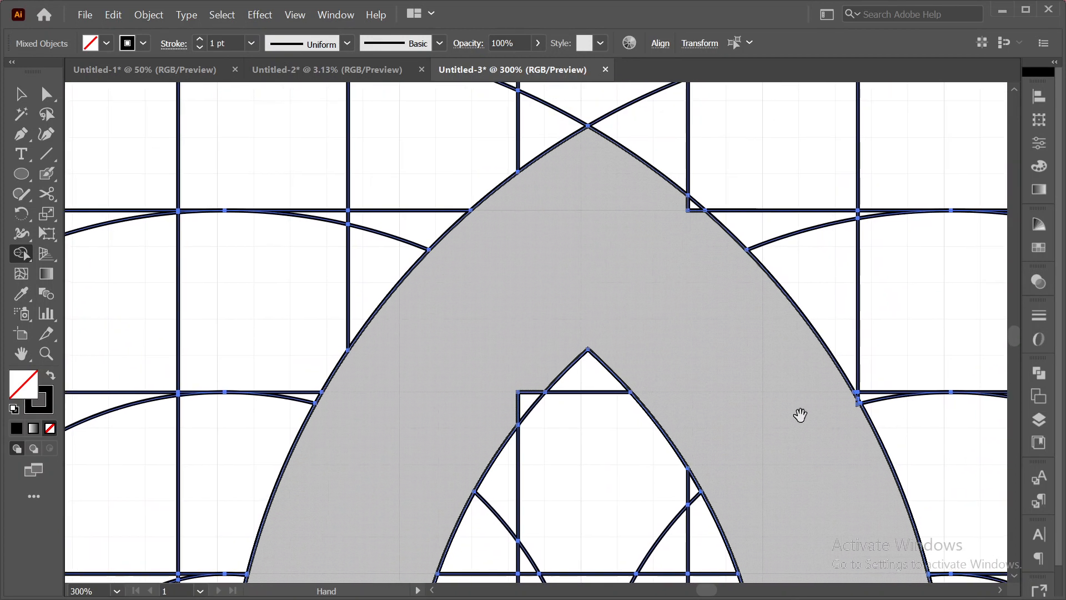
left_click_drag(692, 205, 707, 236)
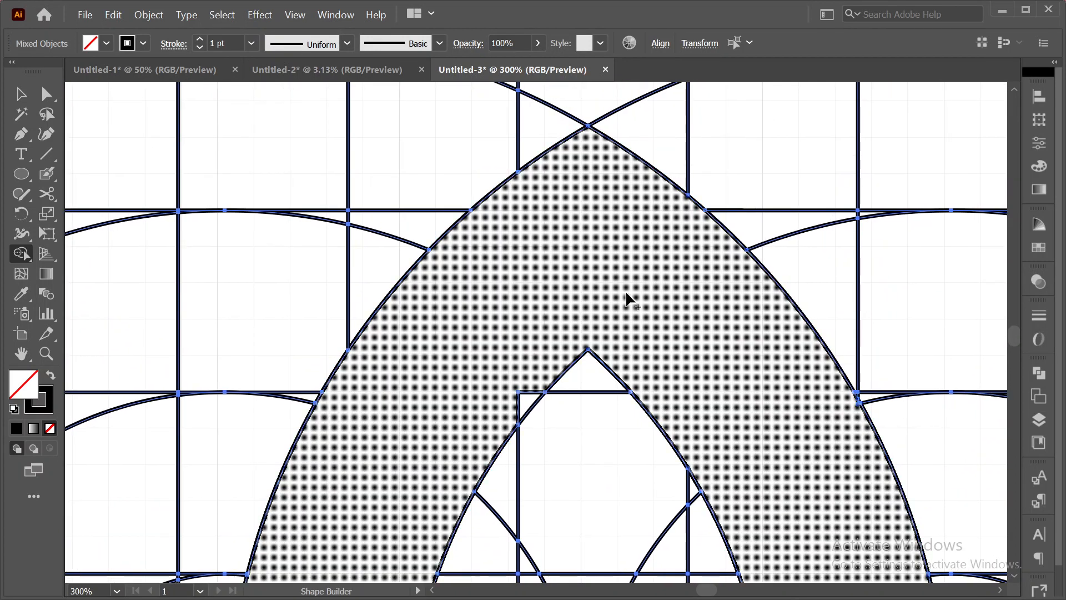
- Merge the leftover slivers beneath the arch's inner peak and at its lower-left rounded corner into the shape
mouse_move(464, 391)
left_mouse_down()
mouse_move(664, 46)
mouse_move(609, 204)
mouse_move(667, 82)
left_mouse_up()
left_click_drag(662, 140, 562, 354)
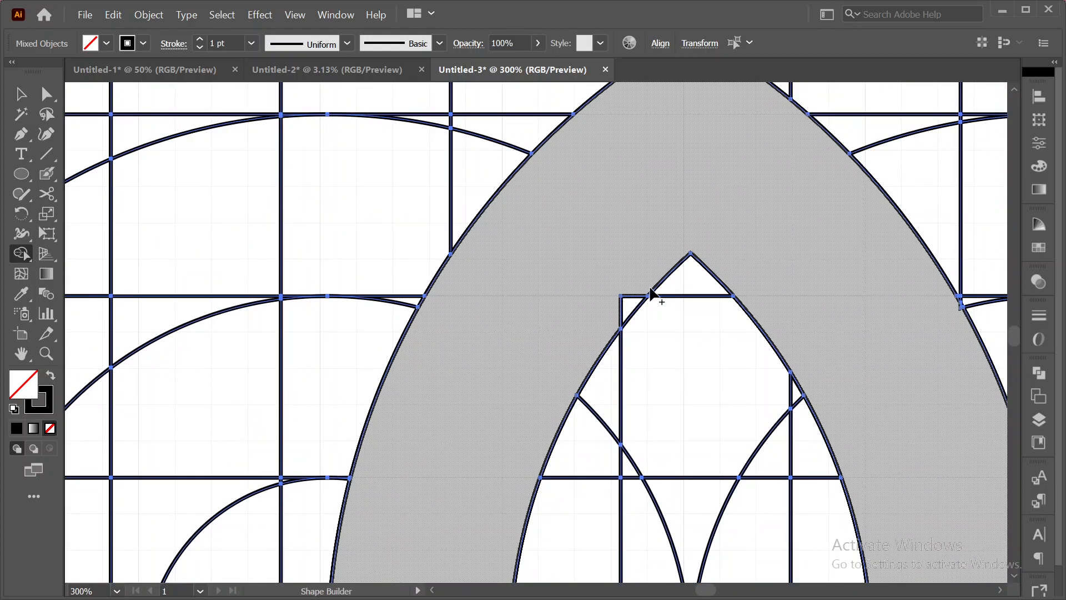
left_click_drag(444, 530, 561, 276)
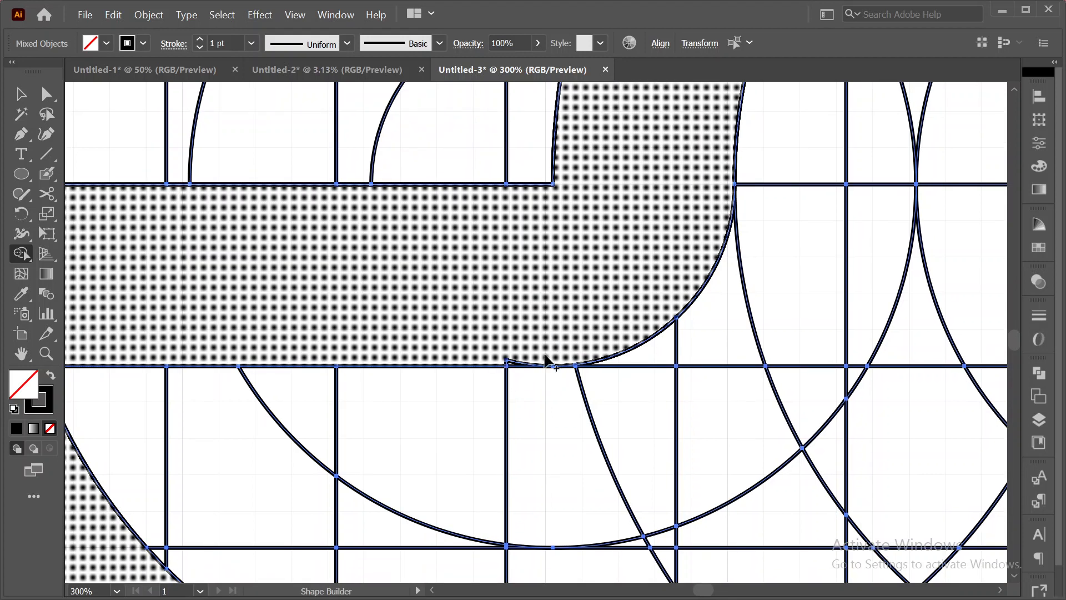
left_click(514, 366)
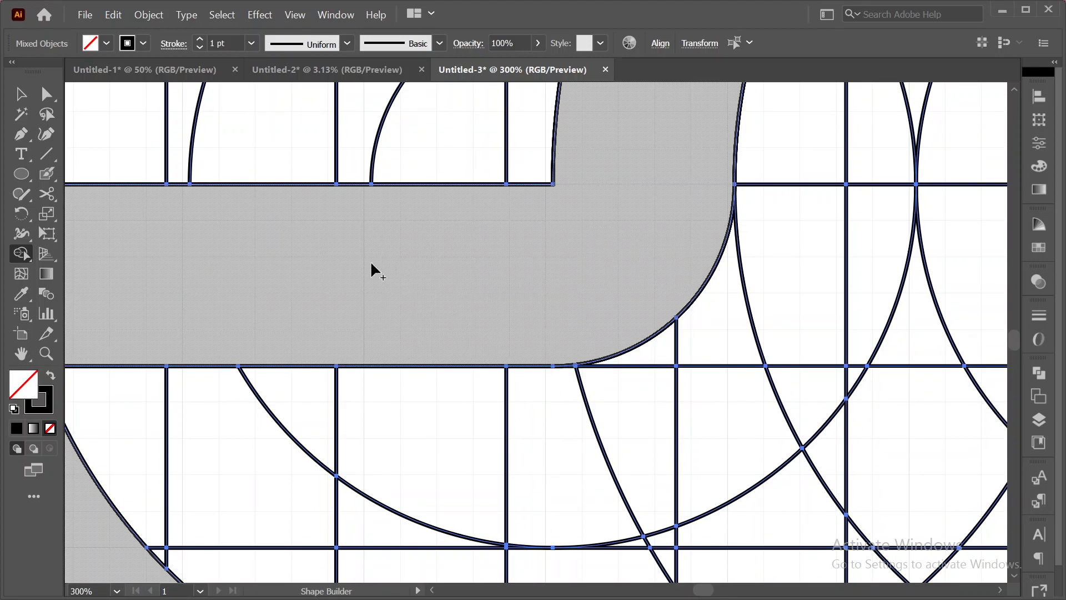
- Merge the remaining slivers along the inner edge of the lower curved bands into the shape
left_click_drag(458, 262, 423, 125)
mouse_move(752, 405)
left_mouse_down()
mouse_move(446, 216)
mouse_move(397, 131)
left_mouse_up()
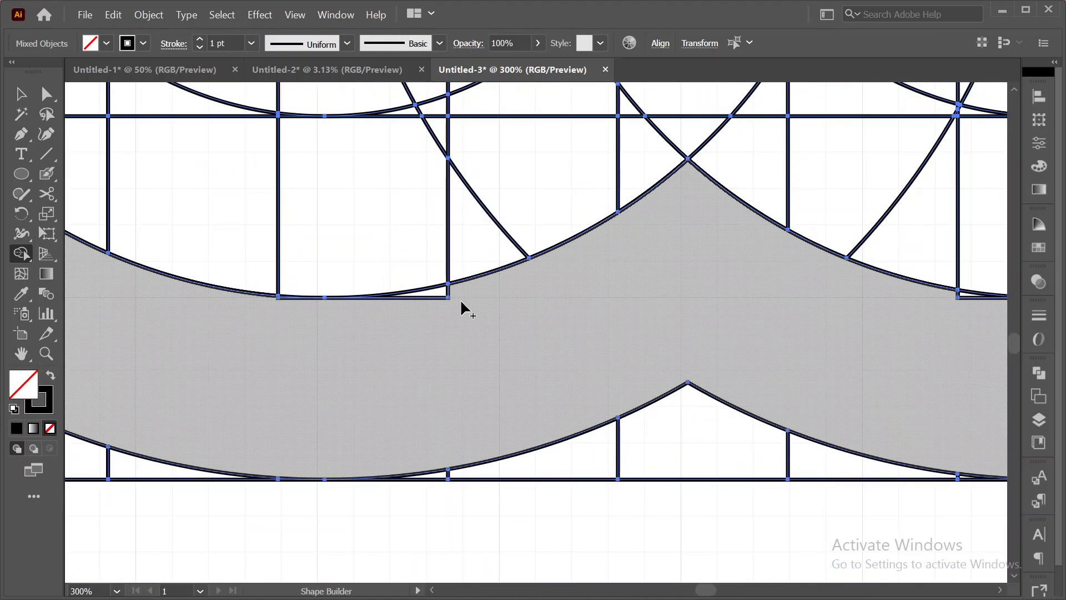
mouse_move(604, 355)
left_mouse_down()
mouse_move(533, 354)
mouse_move(231, 427)
left_mouse_up()
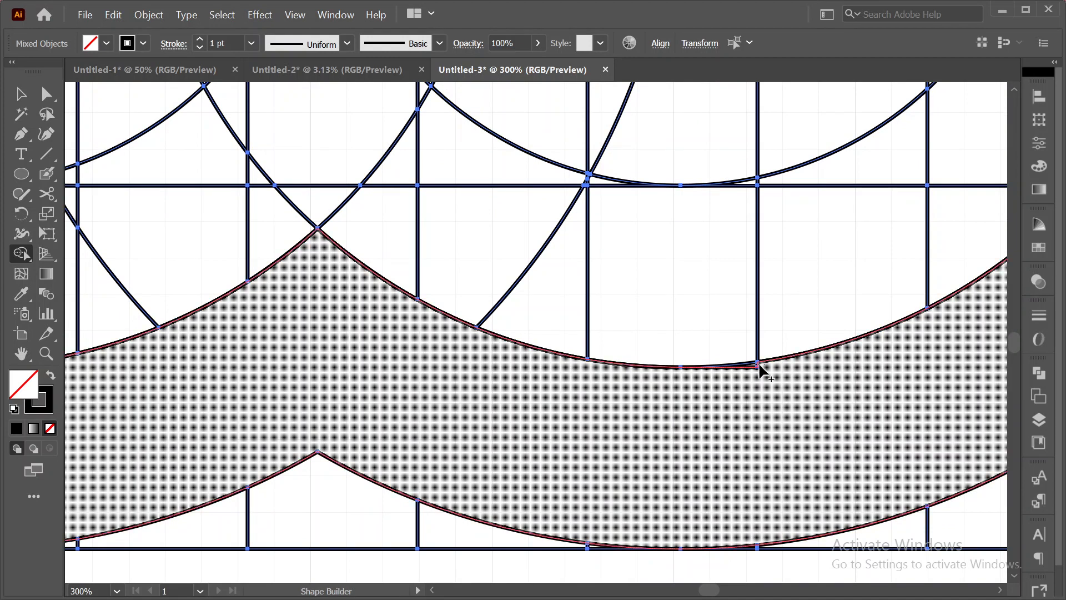
left_click_drag(940, 399, 395, 496)
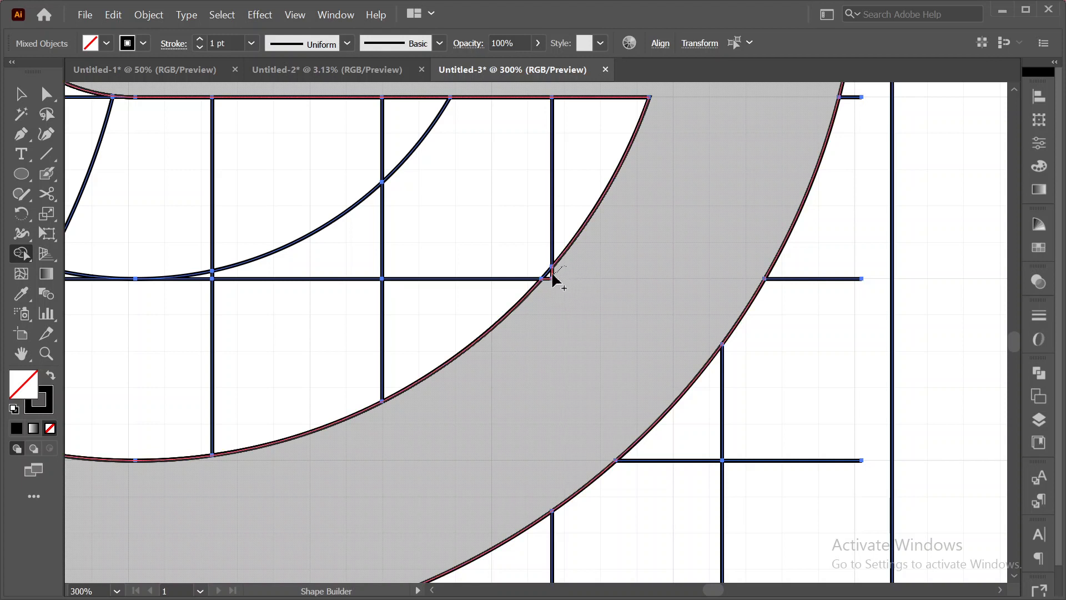
mouse_move(670, 217)
left_mouse_down()
mouse_move(705, 233)
mouse_move(687, 453)
mouse_move(909, 464)
mouse_move(986, 423)
left_mouse_up()
scroll(587, 409, "down", 2)
scroll(587, 410, "down", 3)
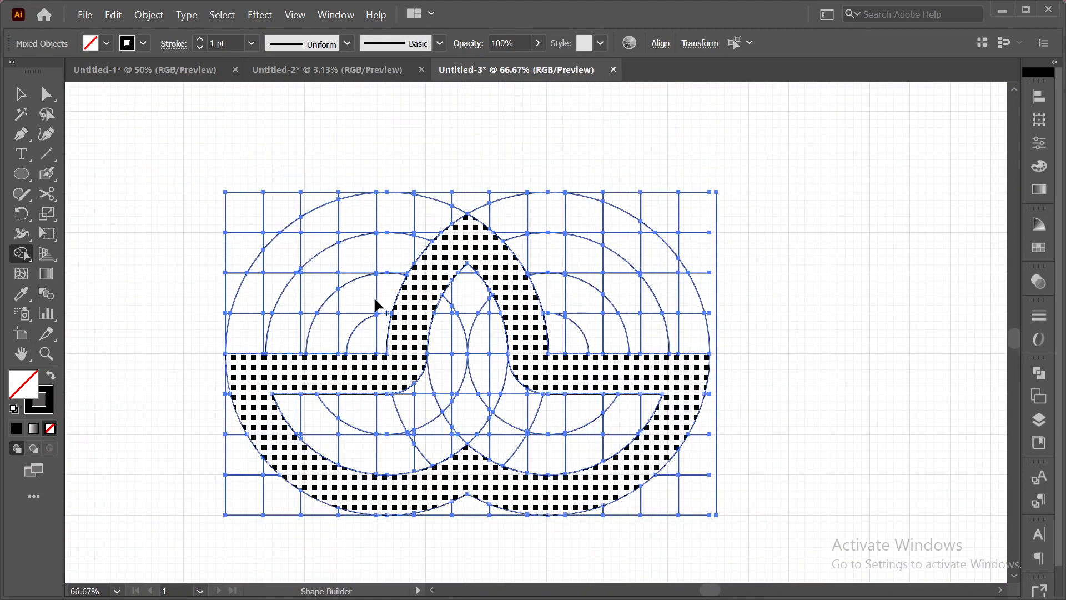
- Fill the merged logo shape with the yellow-green swatch using the Shape Builder
left_click(1040, 251)
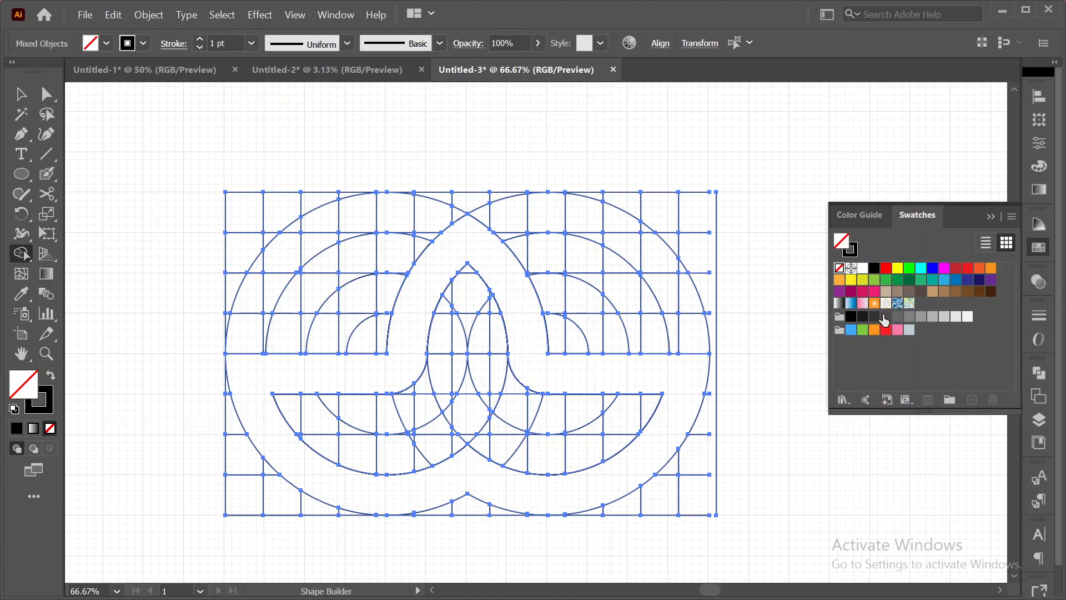
left_click(864, 282)
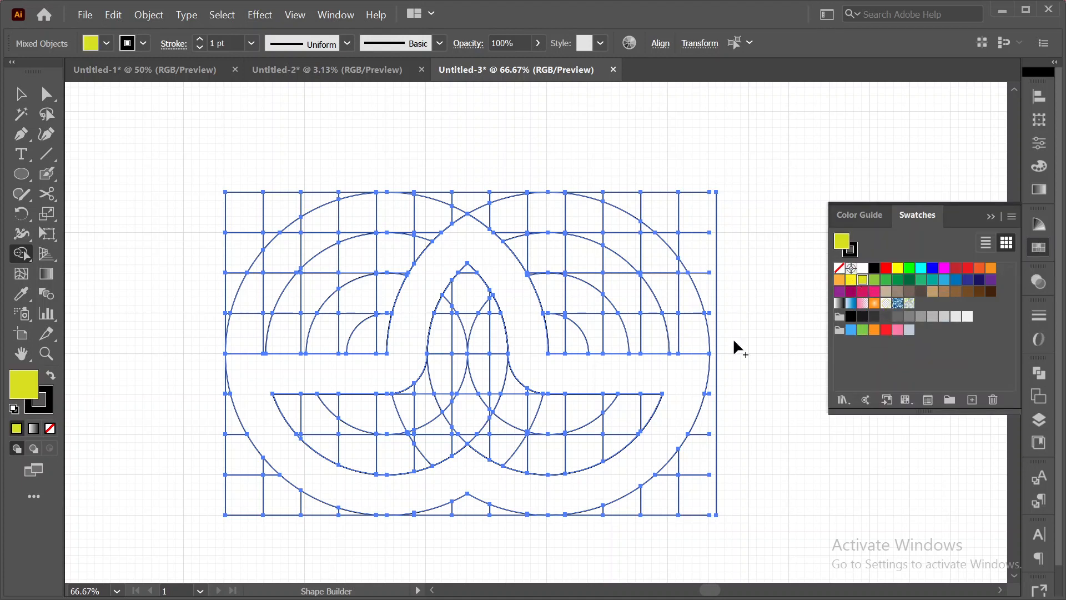
left_click(416, 295)
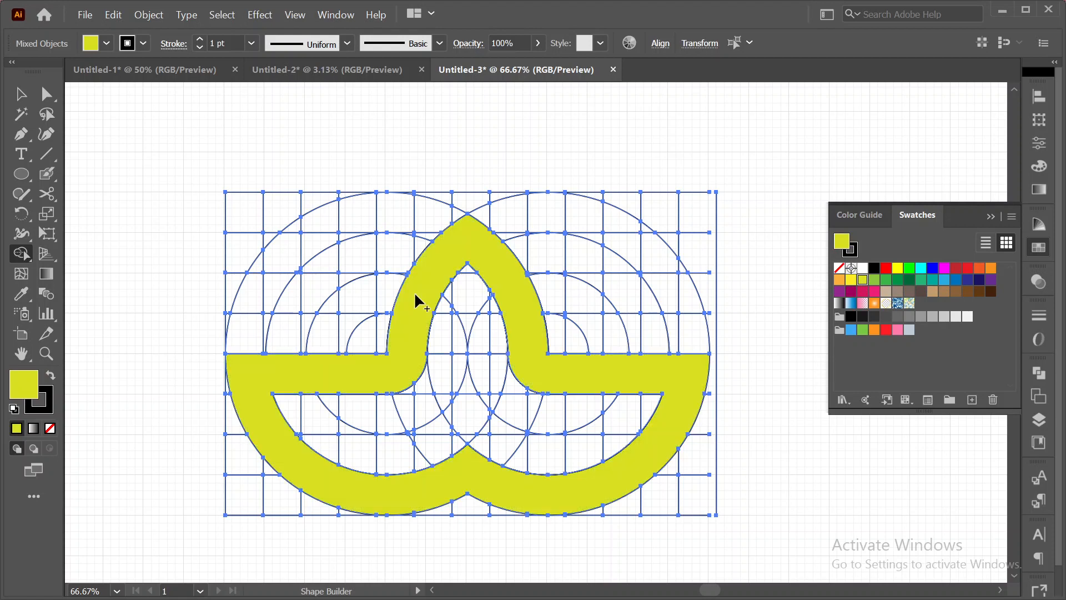
- Select only the filled logo shape and move it clear of the construction grid to the right
left_click(21, 94)
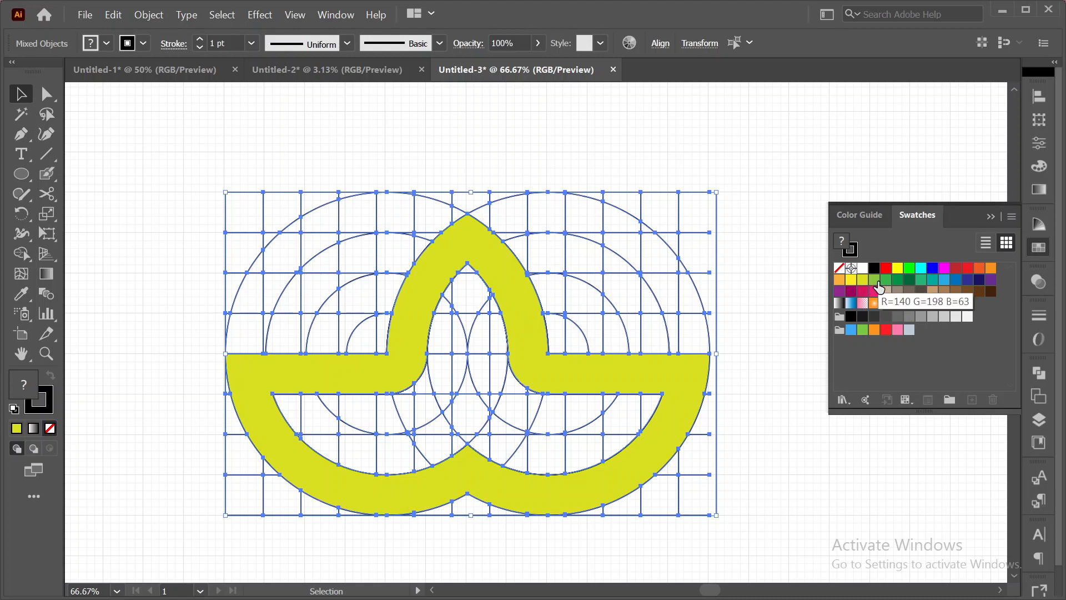
scroll(112, 312, "up", 2)
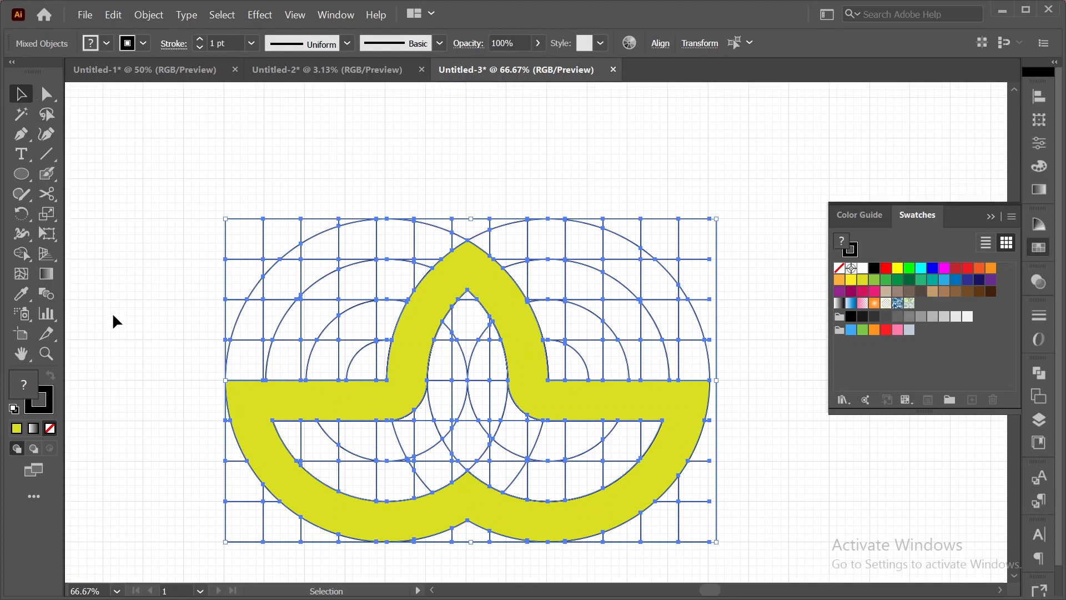
left_click_drag(511, 323, 365, 237)
left_click(418, 272)
left_click_drag(381, 273, 835, 306)
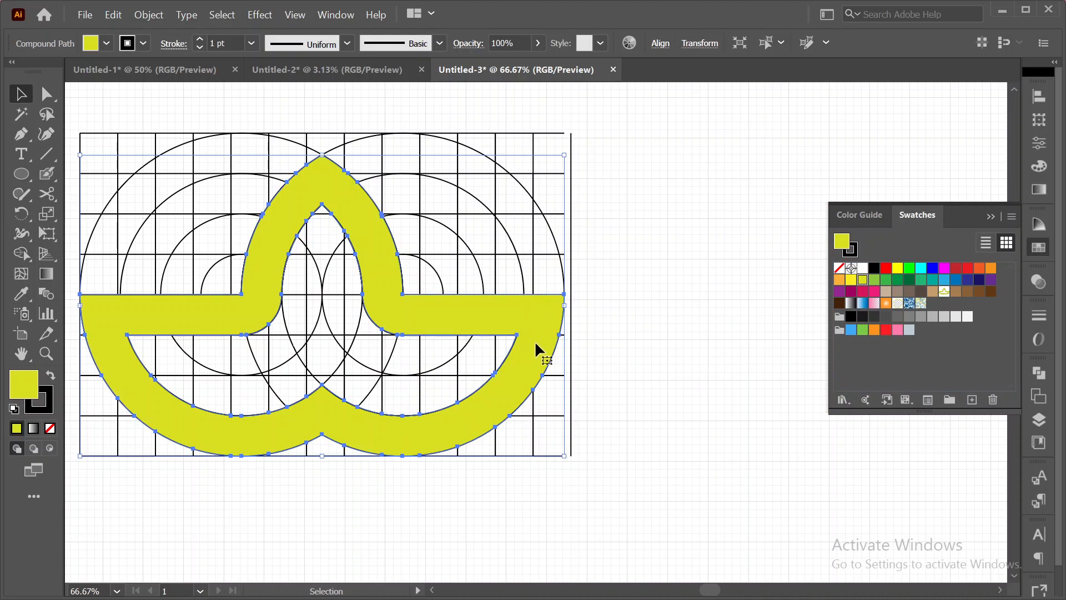
scroll(529, 368, "down", 2)
left_click_drag(445, 312, 722, 401)
- Delete the leftover circles and grid lines, move the logo shape near the middle of the artboard and deselect it
left_click_drag(259, 231, 554, 438)
key("Delete")
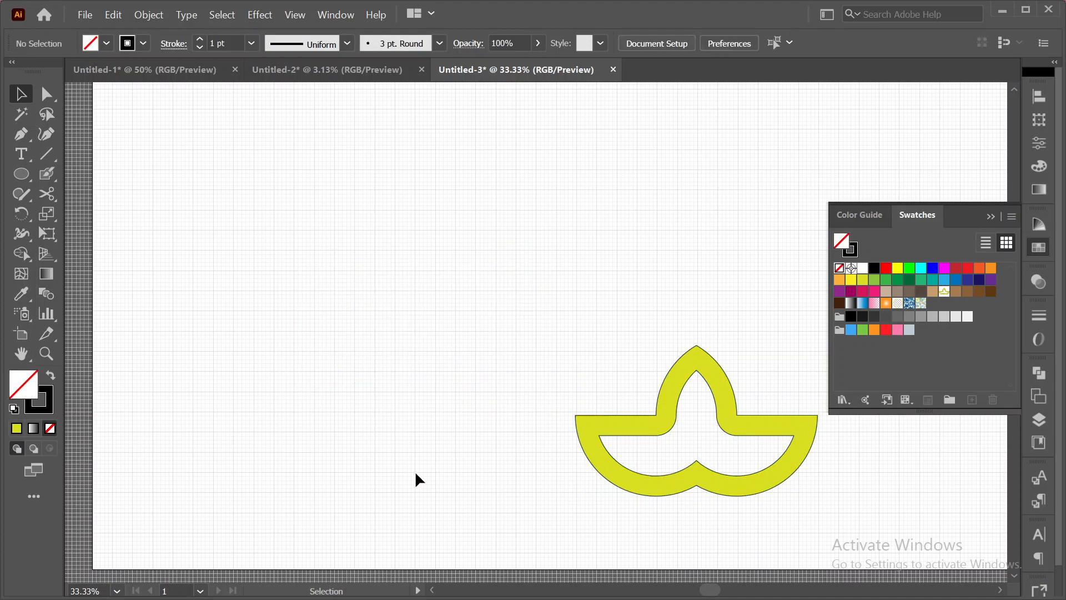
left_click_drag(704, 360, 504, 245)
left_click(611, 448)
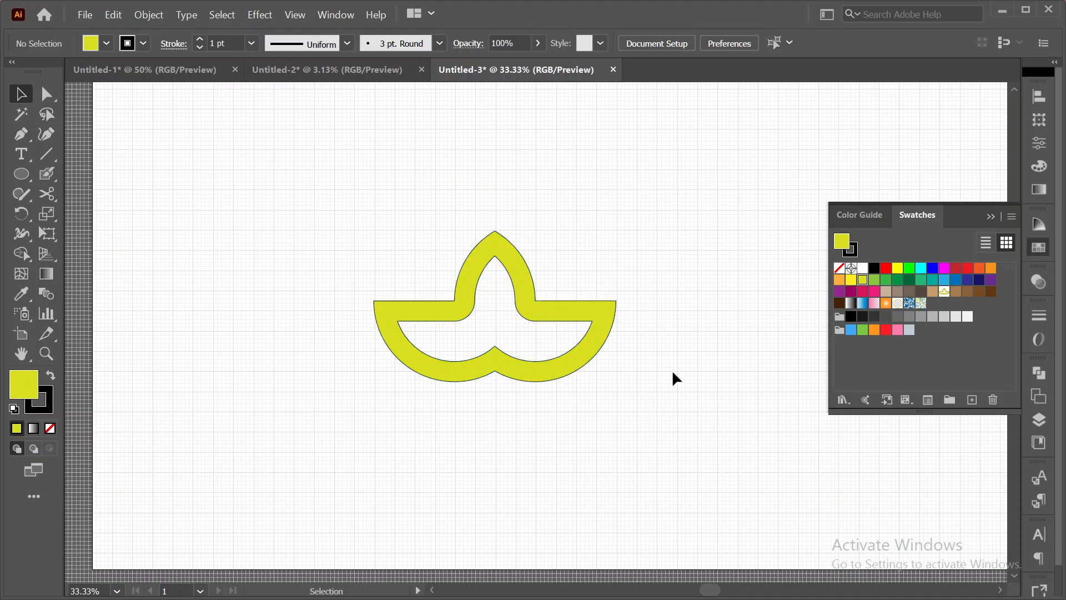
- Examine the lower notch of the logo shape up close, and return to the whole artboard with nothing selected
left_click(606, 329)
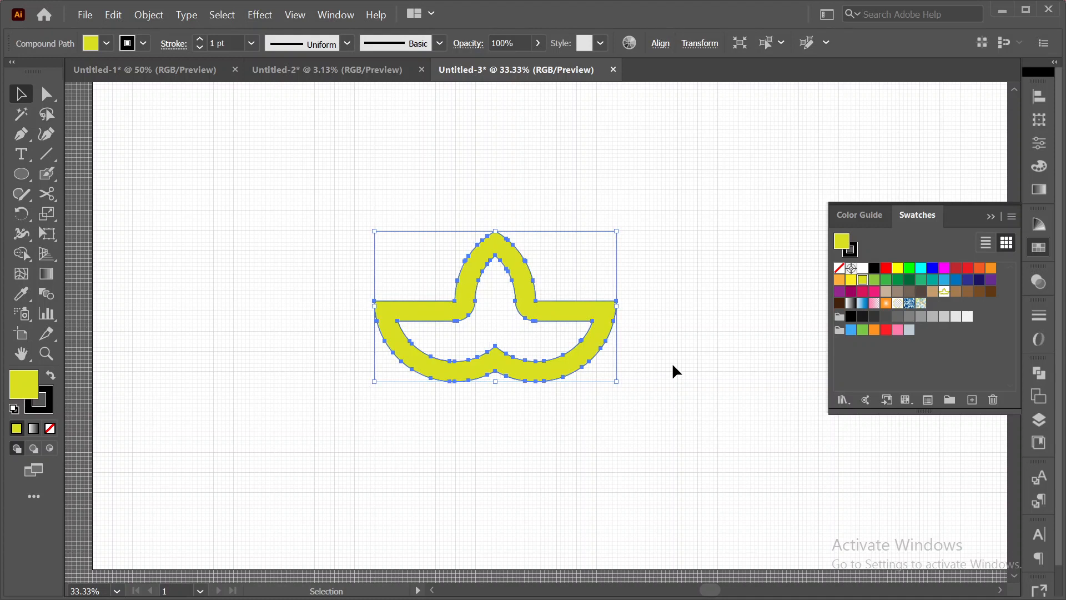
left_click(672, 362)
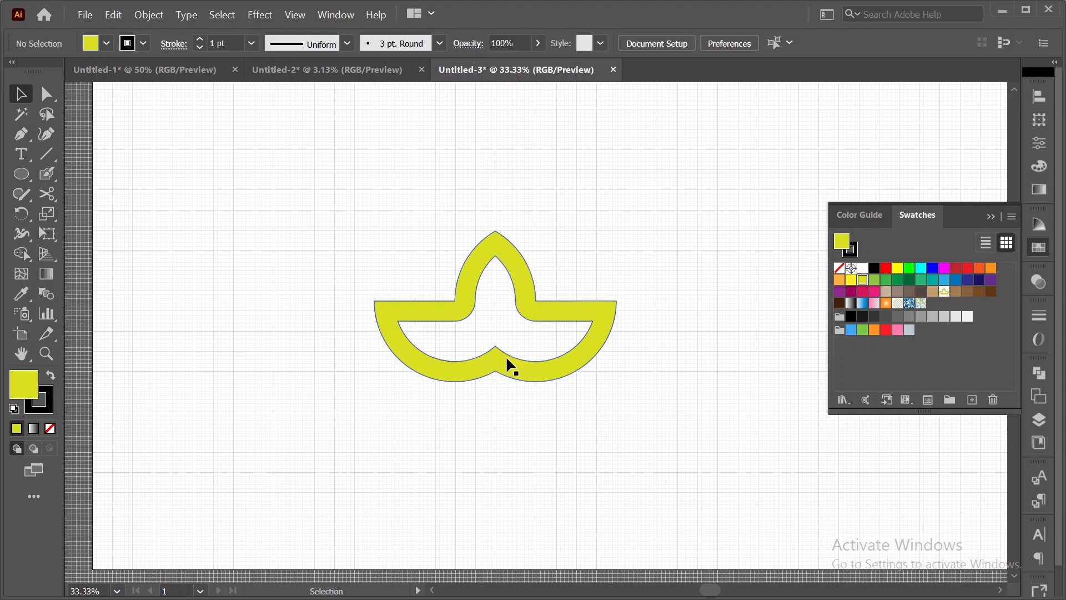
scroll(507, 361, "up", 5)
left_click_drag(433, 409, 438, 409)
scroll(508, 496, "up", 3)
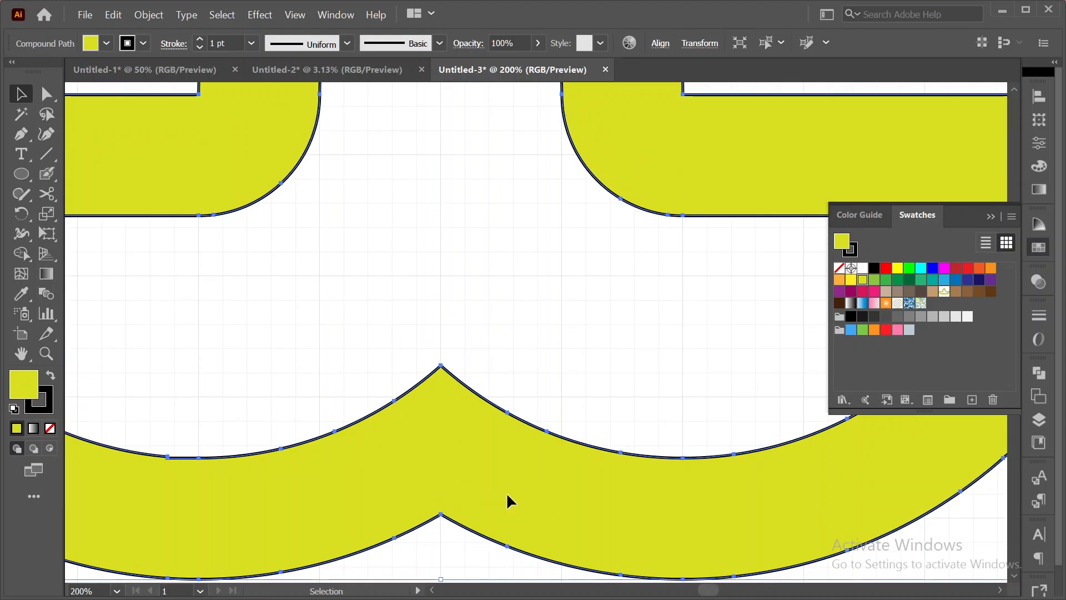
key("ctrl+0")
left_click(507, 492)
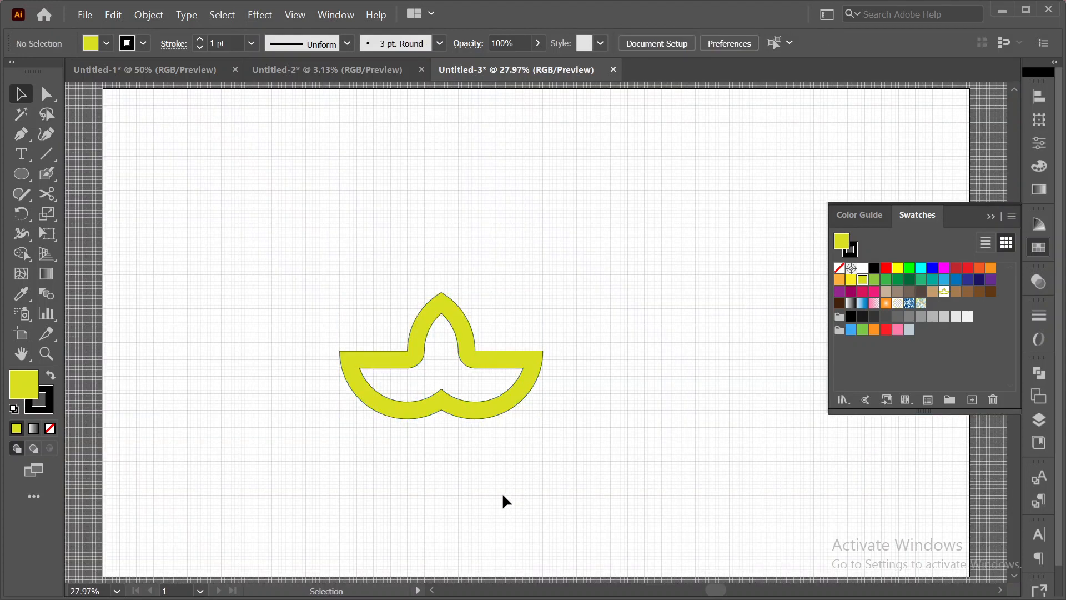
- Remove the black outline from the logo shape by setting its stroke to None
left_click(456, 341)
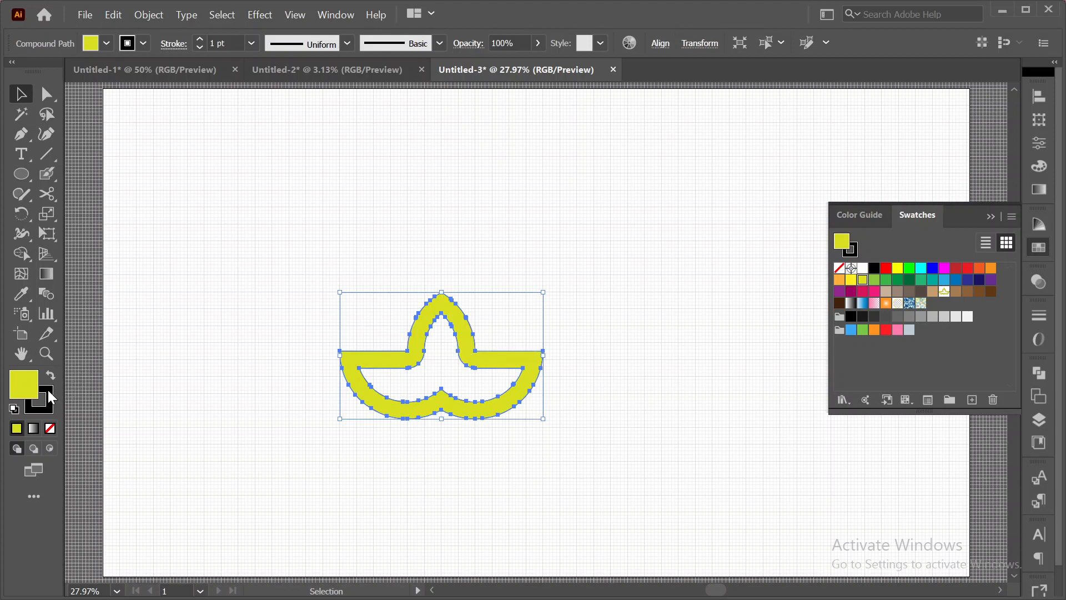
left_click(143, 43)
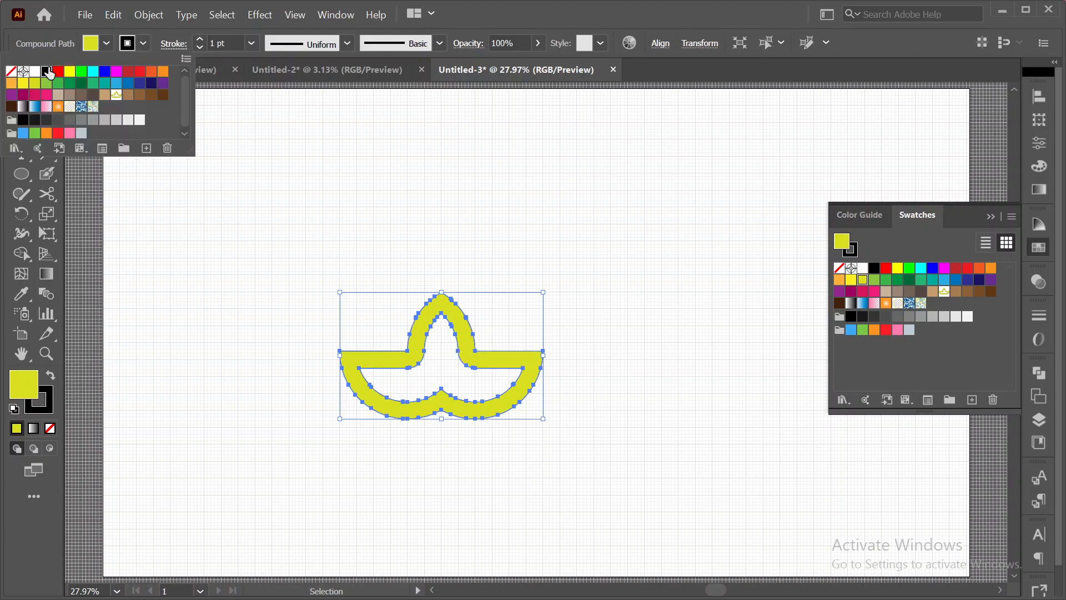
left_click(10, 72)
left_click(369, 118)
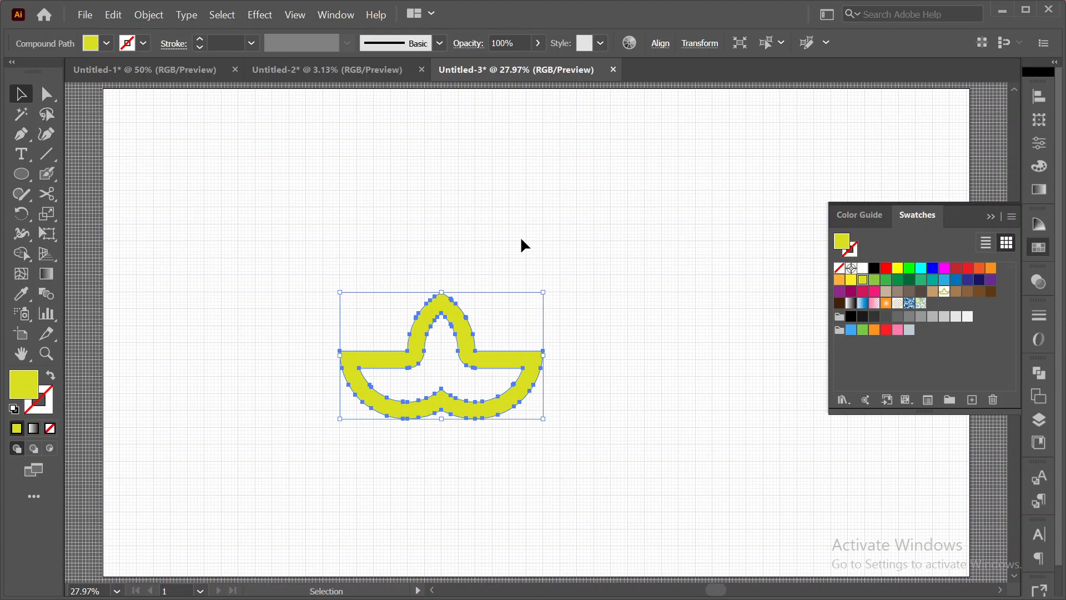
- Apply the Pathfinder Merge operation to the logo shape and deselect it
left_click(150, 14)
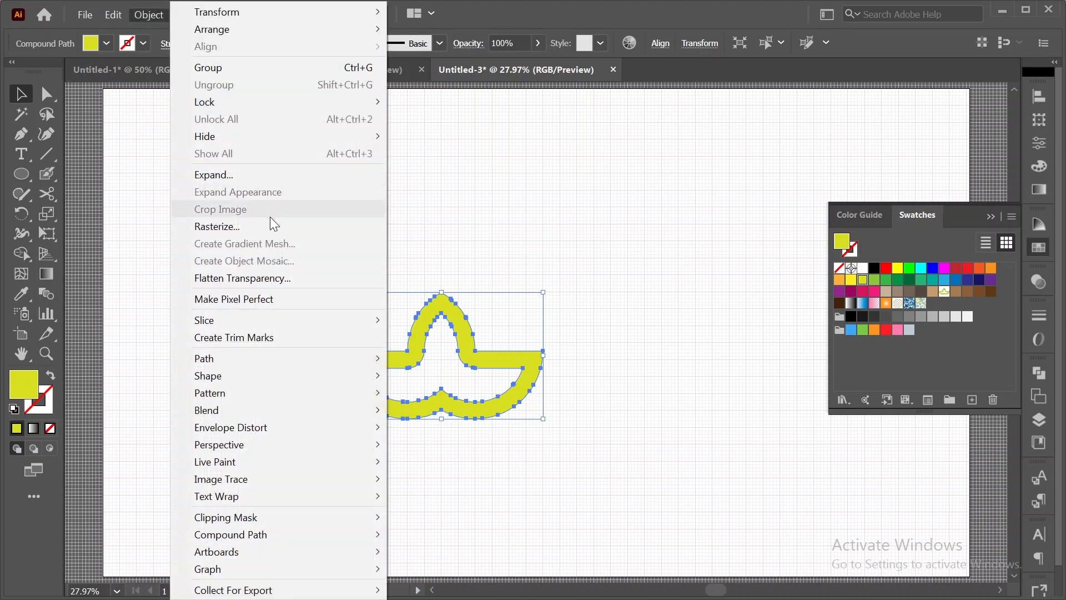
left_click(231, 175)
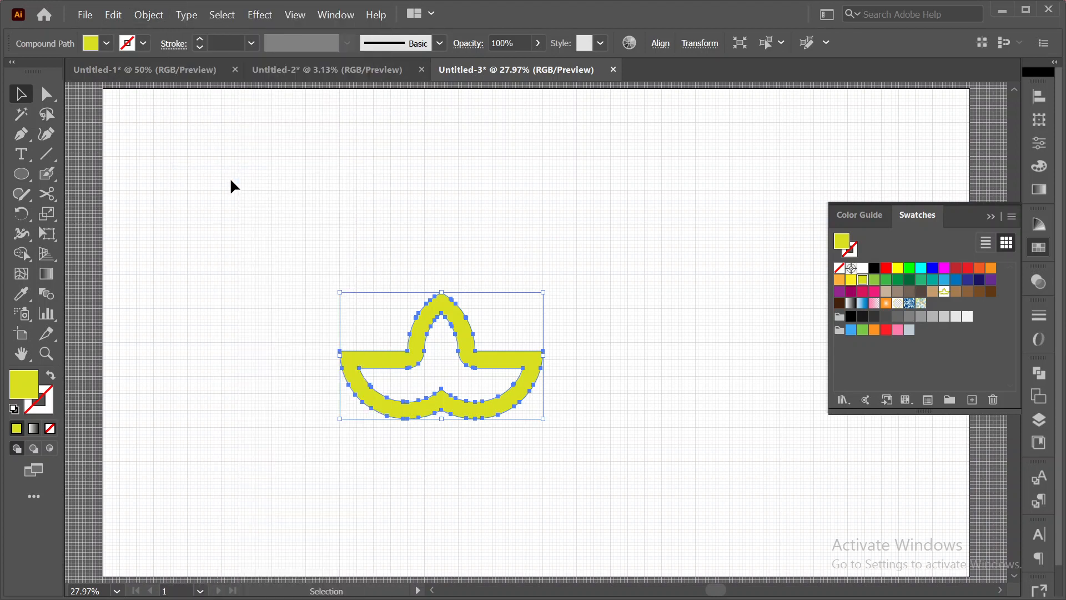
left_click(1033, 368)
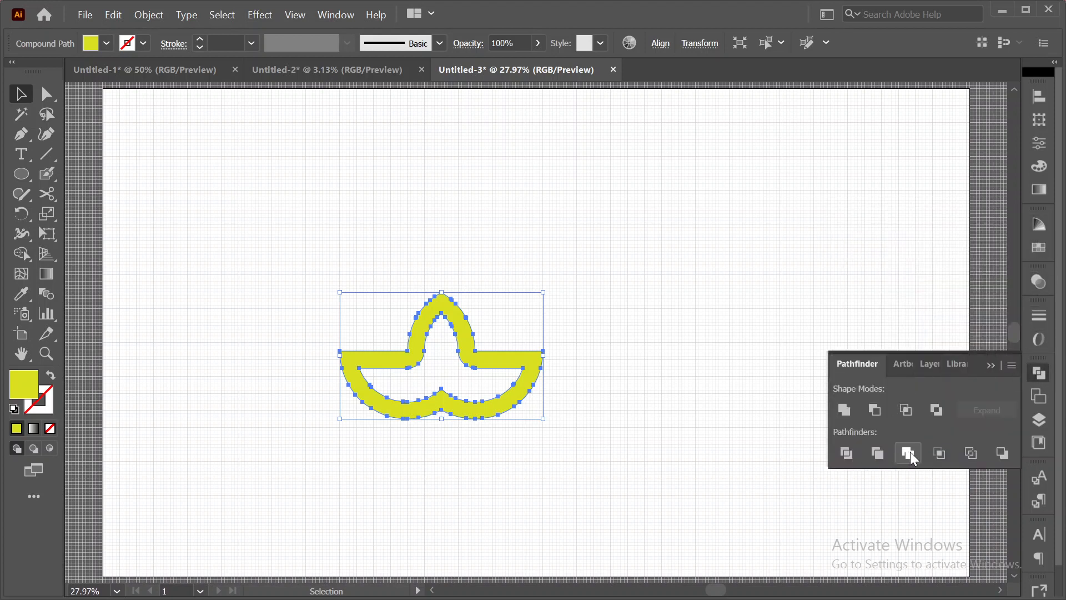
left_click(910, 452)
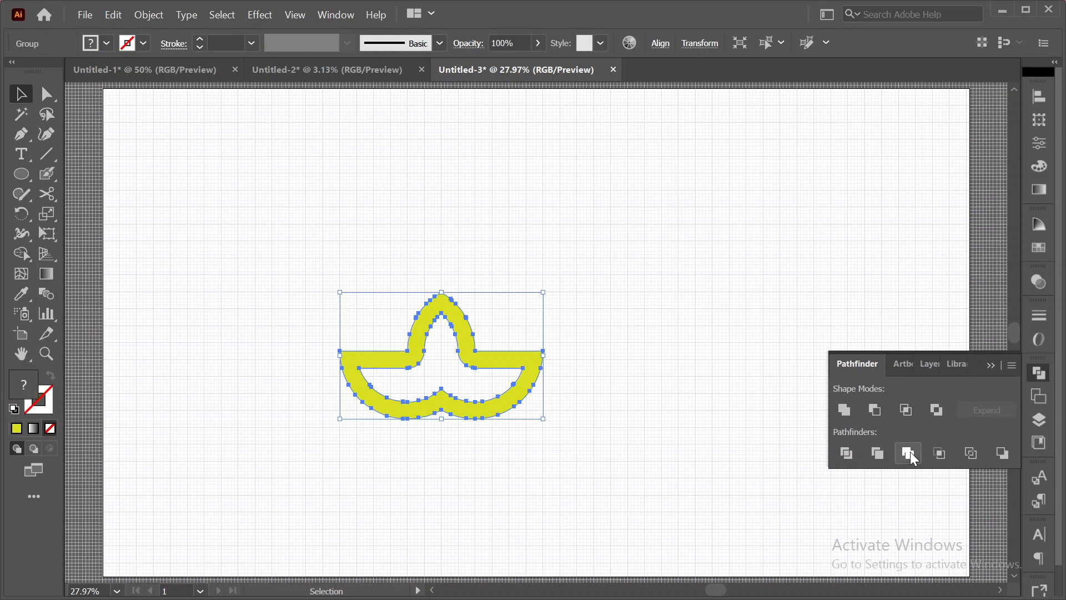
left_click(689, 288)
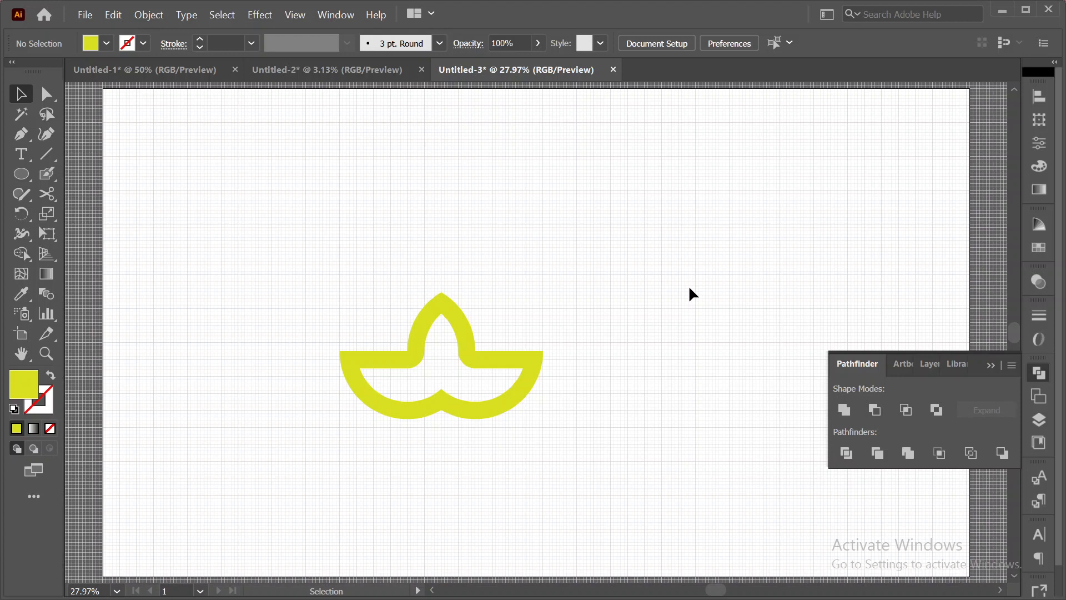
- Draw a rectangle about 1156 by 666 px covering the logo and fill it with the dark navy blue swatch
scroll(688, 289, "down", 2)
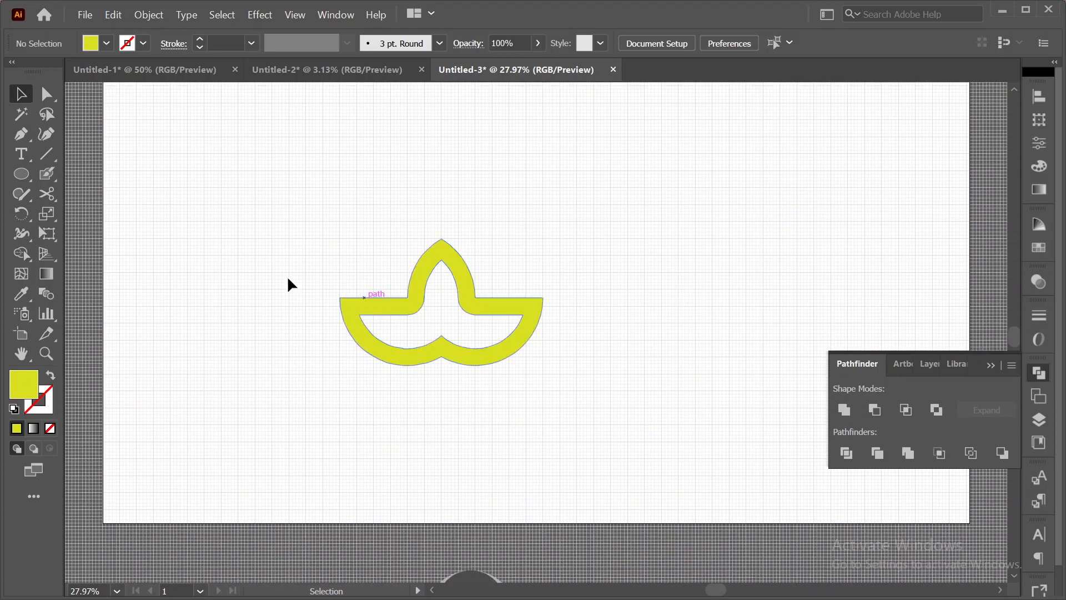
left_click_drag(21, 174, 89, 175)
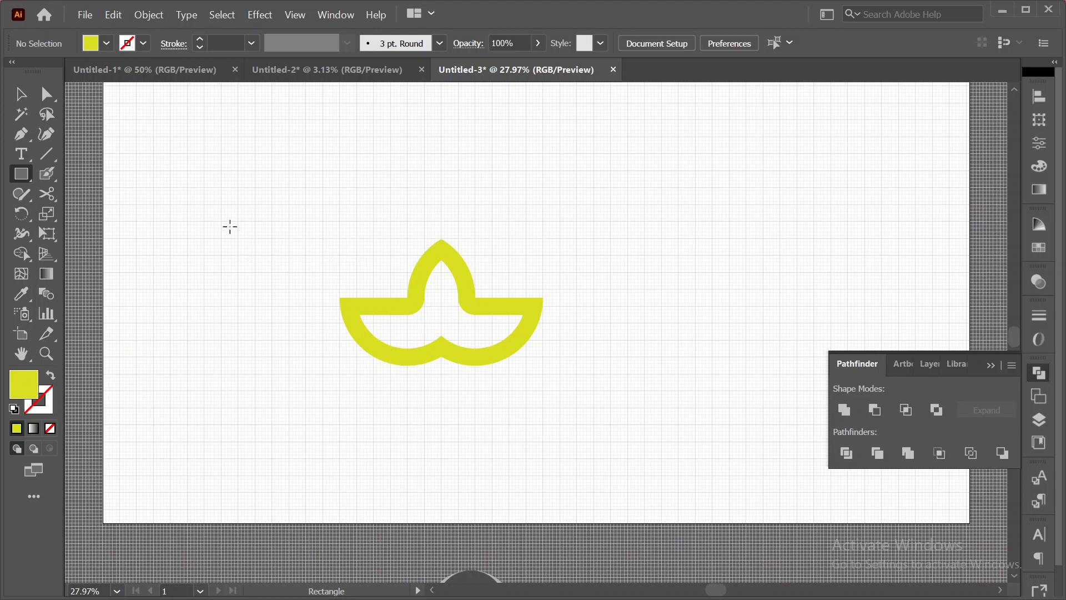
left_click_drag(220, 221, 611, 447)
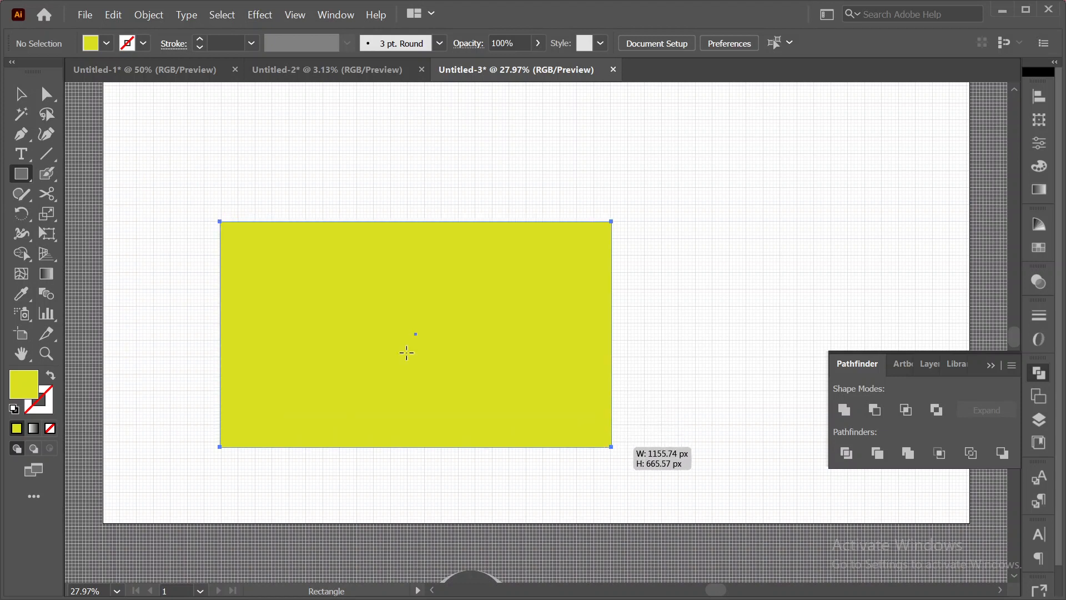
left_click(23, 93)
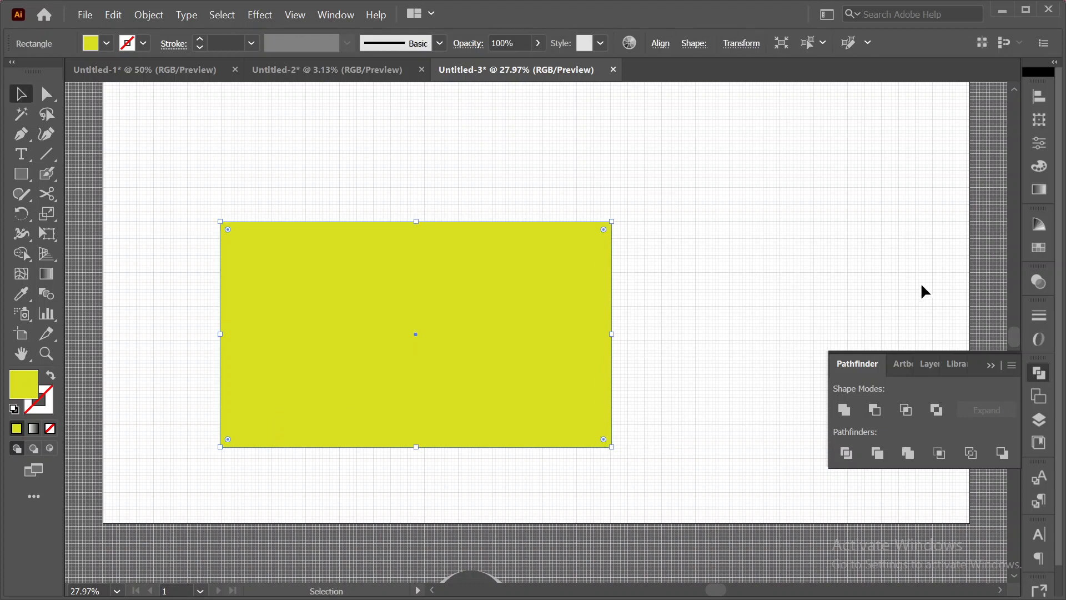
left_click(1044, 249)
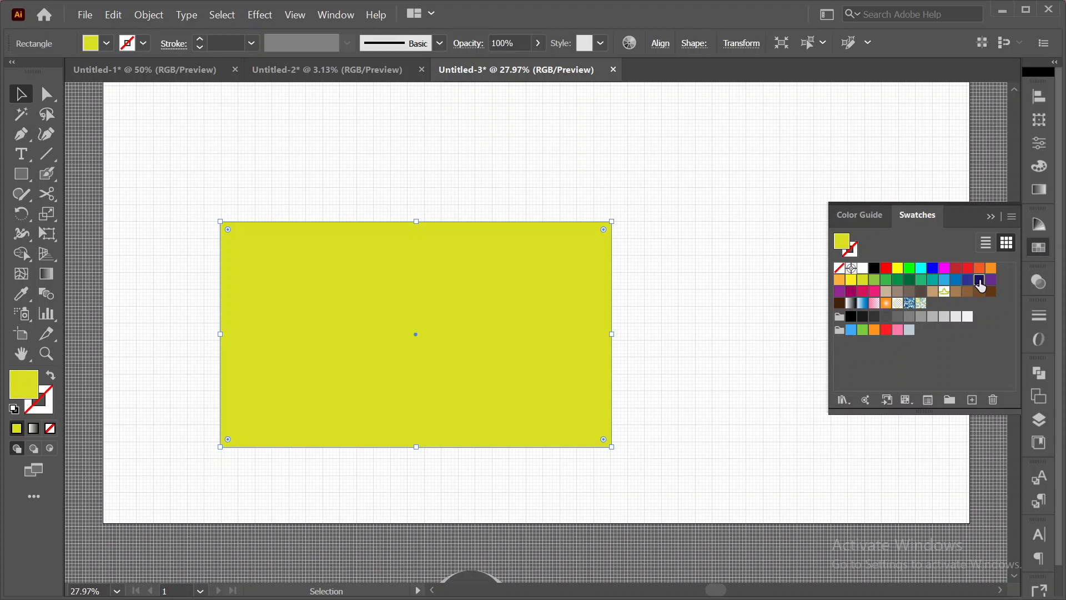
left_click(979, 281)
- Send the navy rectangle to the back, behind the logo shape, and deselect it
right_click(373, 288)
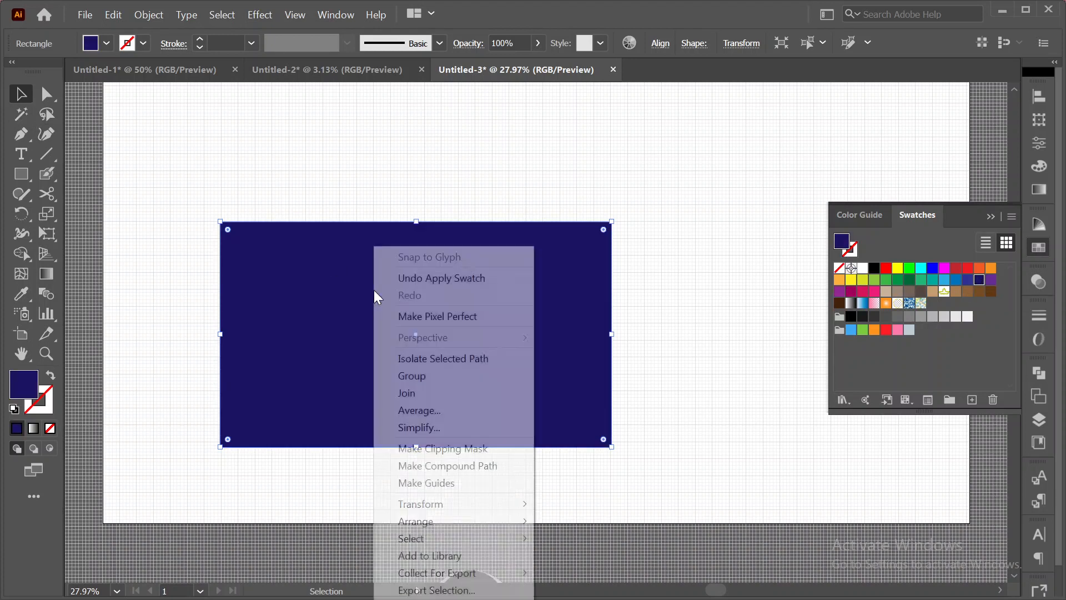
mouse_move(496, 518)
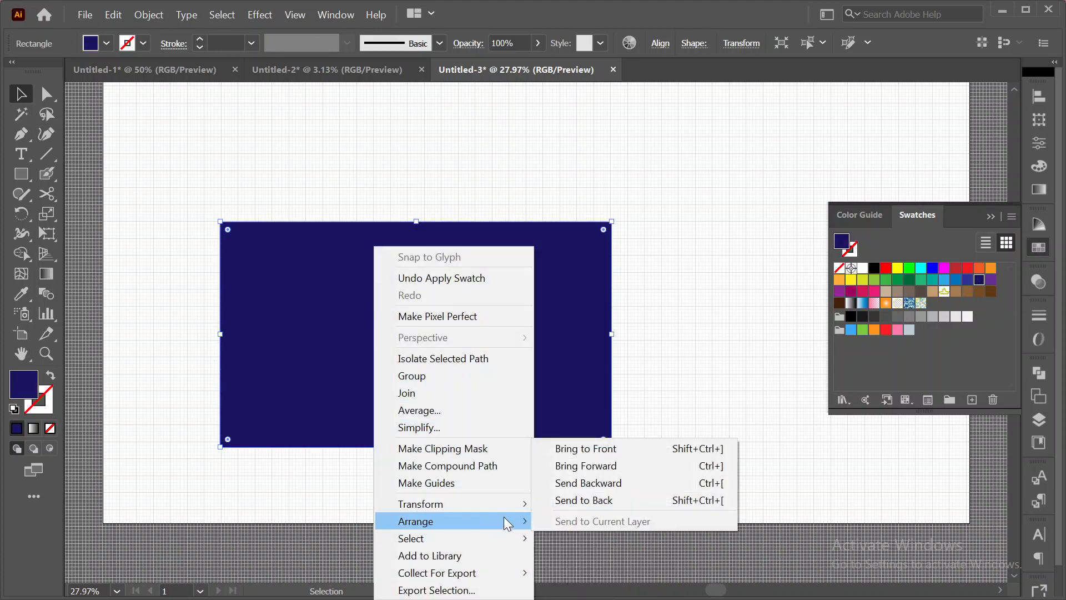
left_click(561, 500)
left_click(689, 377)
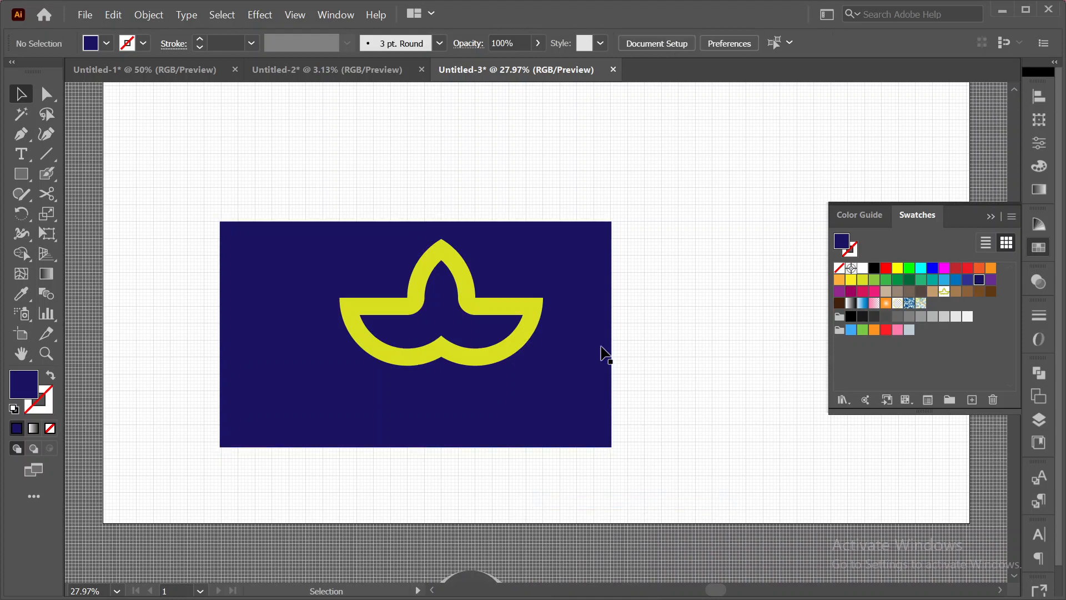
- Align the logo and the navy rectangle to each other's centres, horizontally and vertically, and clear the selection
left_click_drag(438, 192, 488, 368)
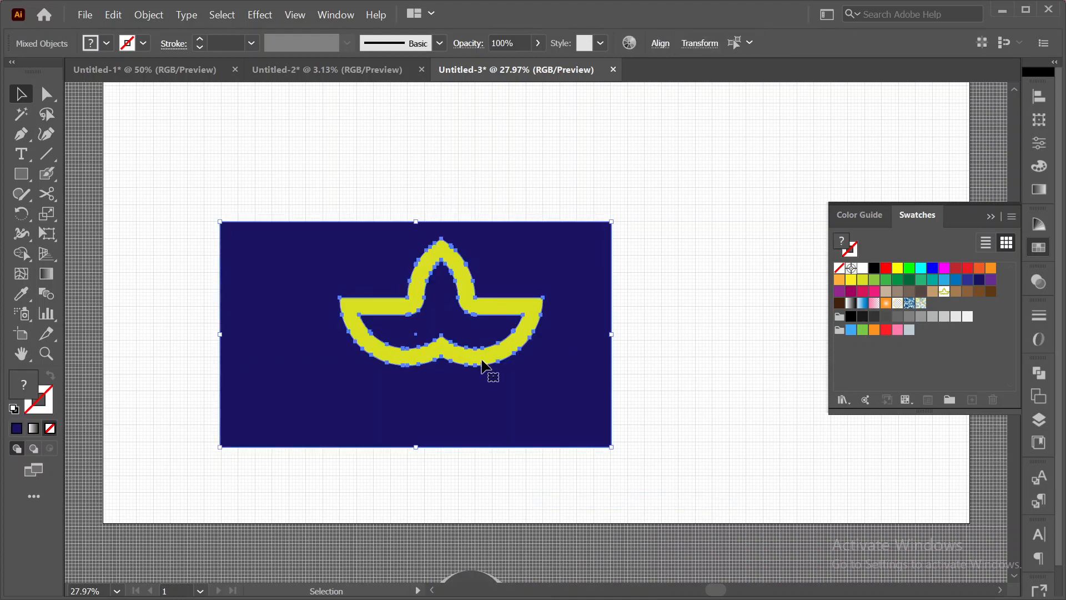
left_click(660, 45)
left_click(529, 95)
left_click(624, 91)
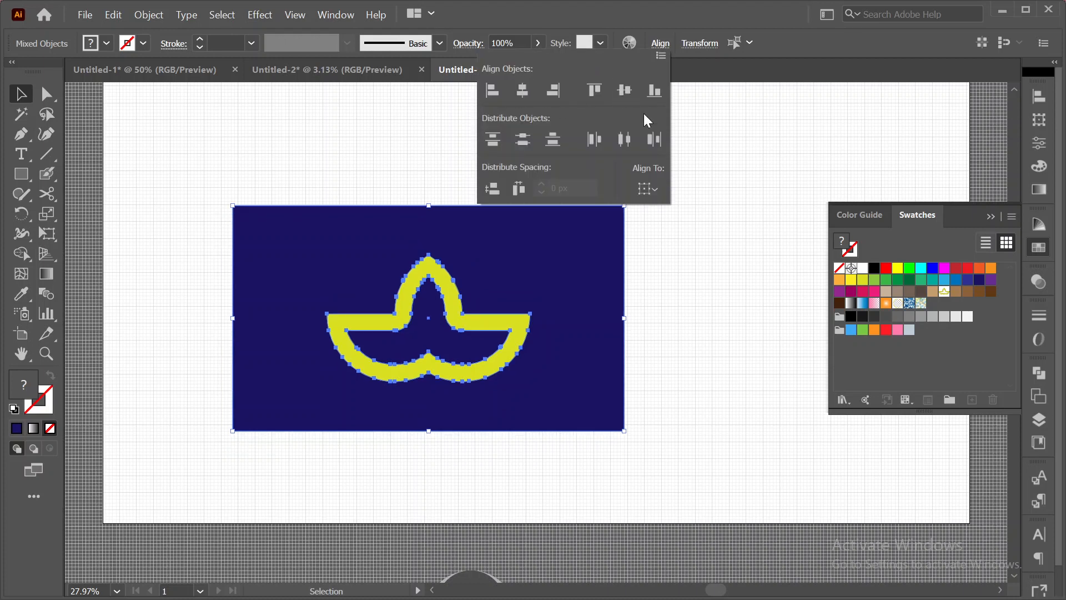
left_click(710, 230)
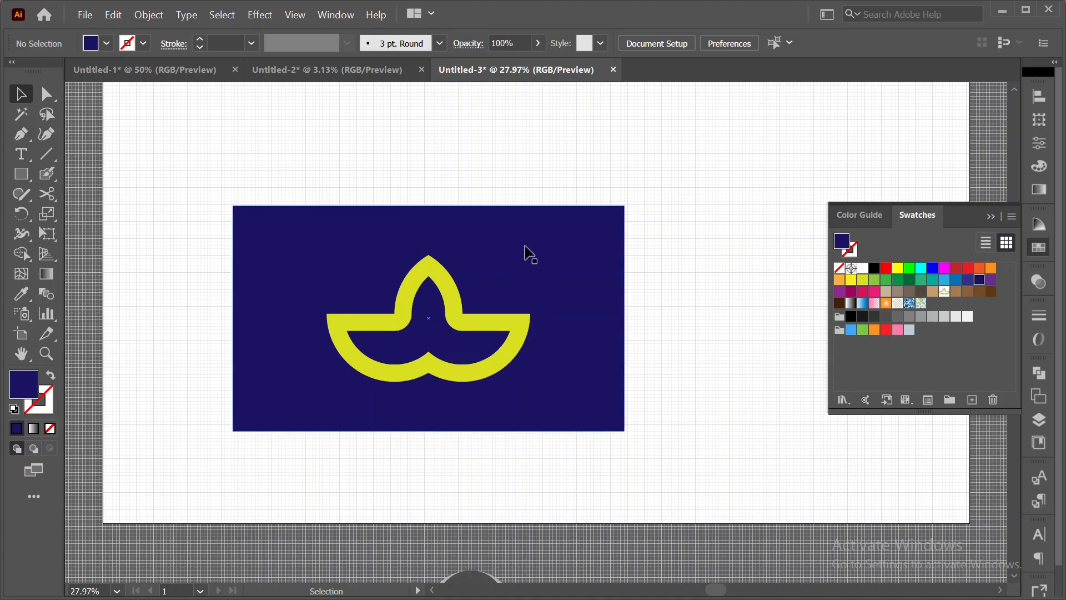
- Move the navy rectangle out from behind the logo to the artboard's upper right edge
left_click_drag(515, 252, 953, 144)
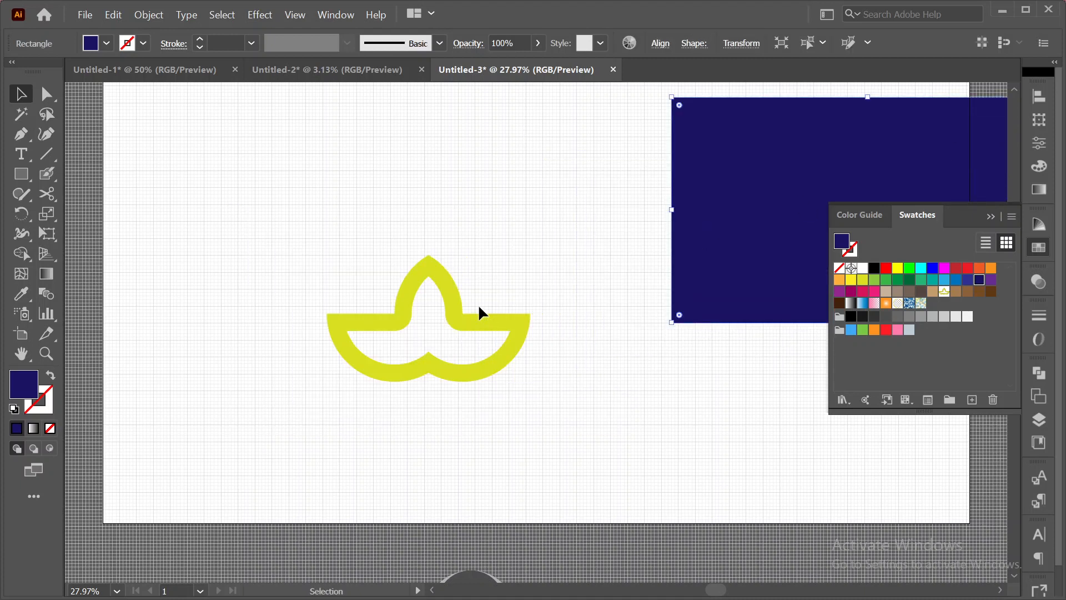
scroll(466, 294, "down", 1)
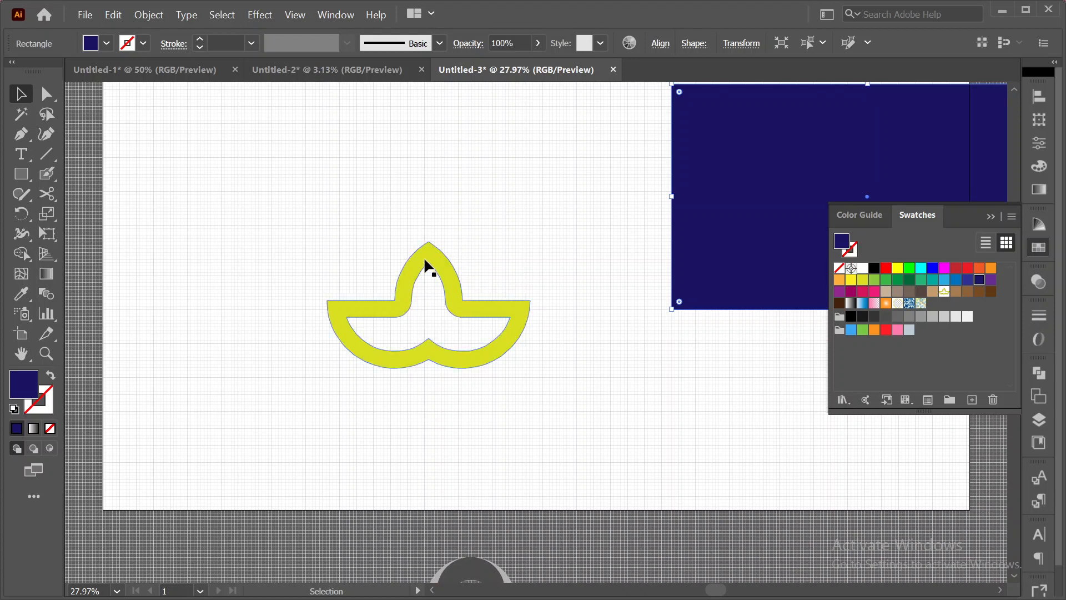
scroll(424, 256, "up", 4)
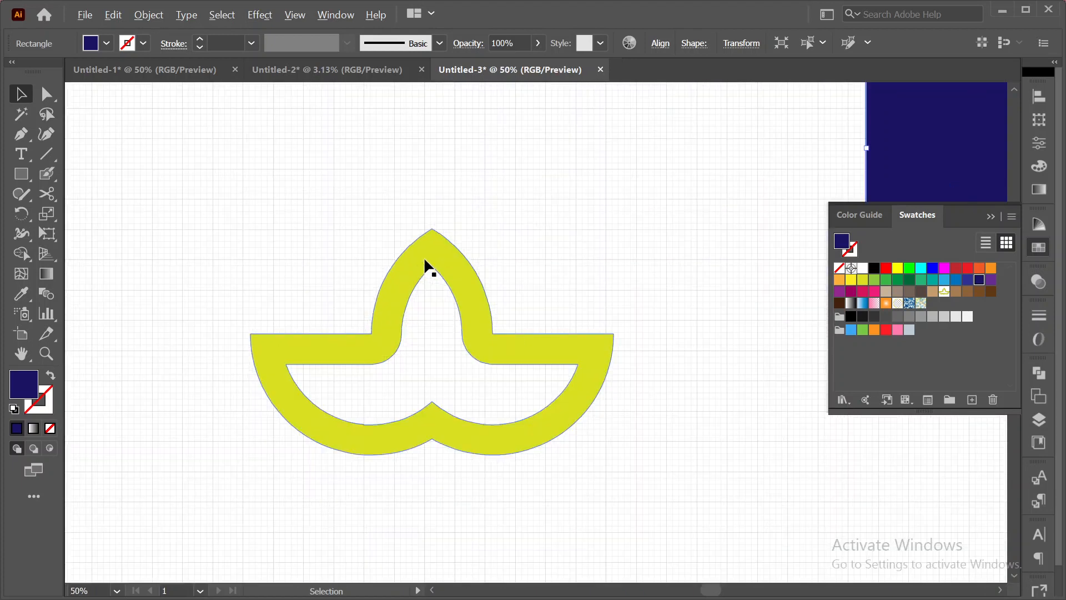
- Inspect the merged logo's curves, corners and anchor points at 100% zoom, especially along the lower bands and their central notch
left_click_drag(442, 230, 428, 169)
scroll(530, 211, "down", 1)
scroll(531, 219, "down", 6)
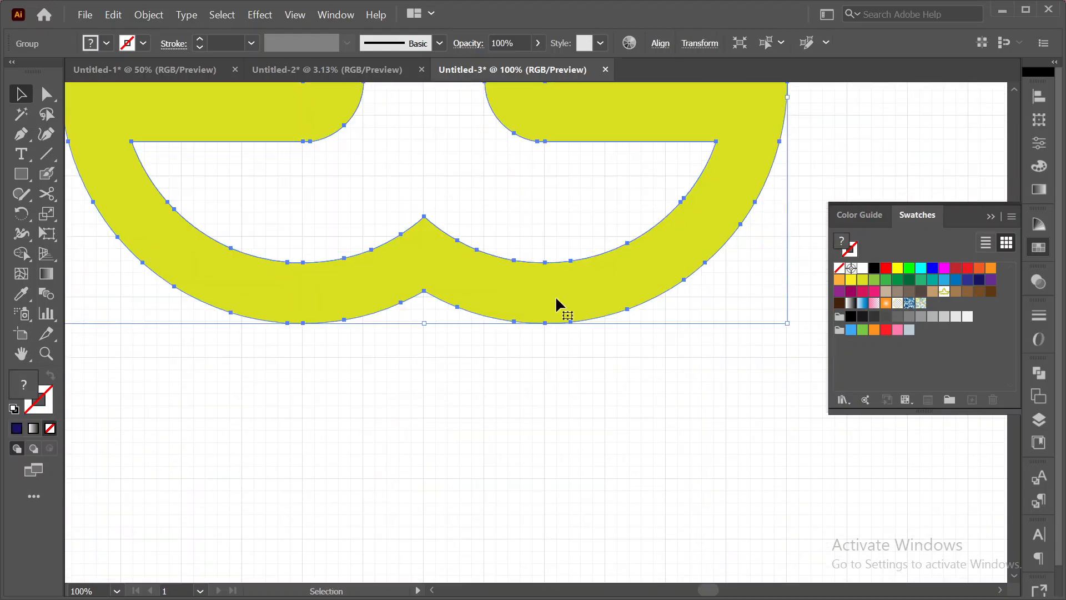
left_click(300, 346)
scroll(404, 362, "up", 6)
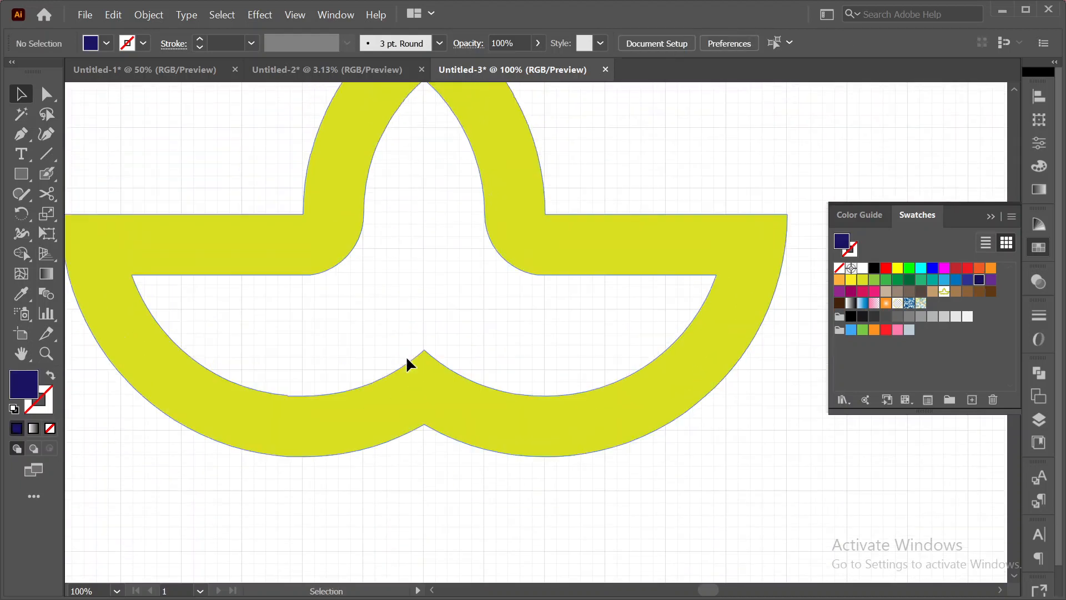
scroll(508, 341, "down", 5)
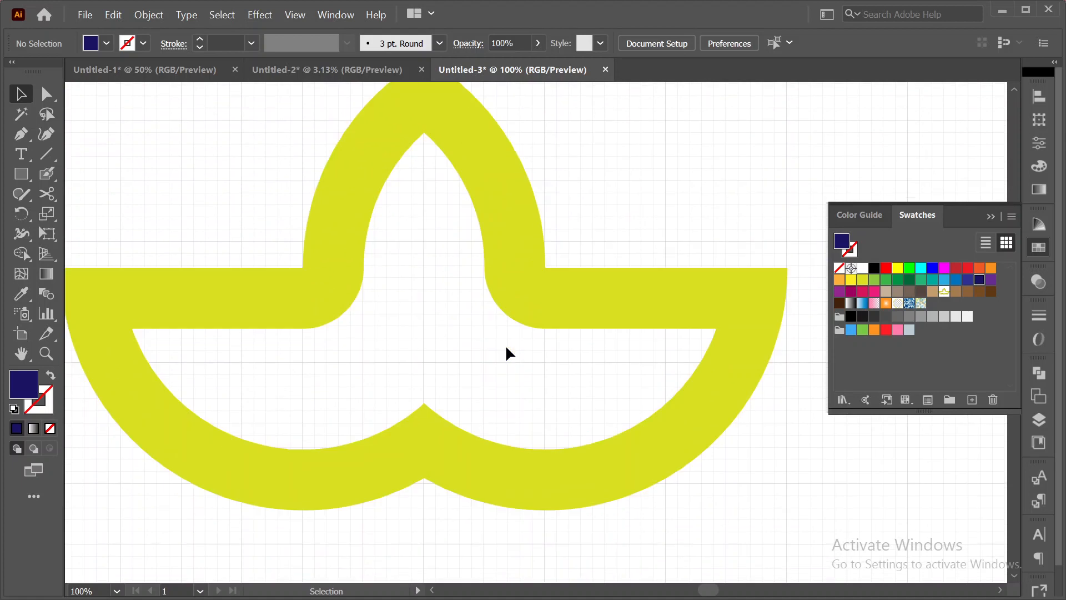
scroll(484, 349, "up", 3)
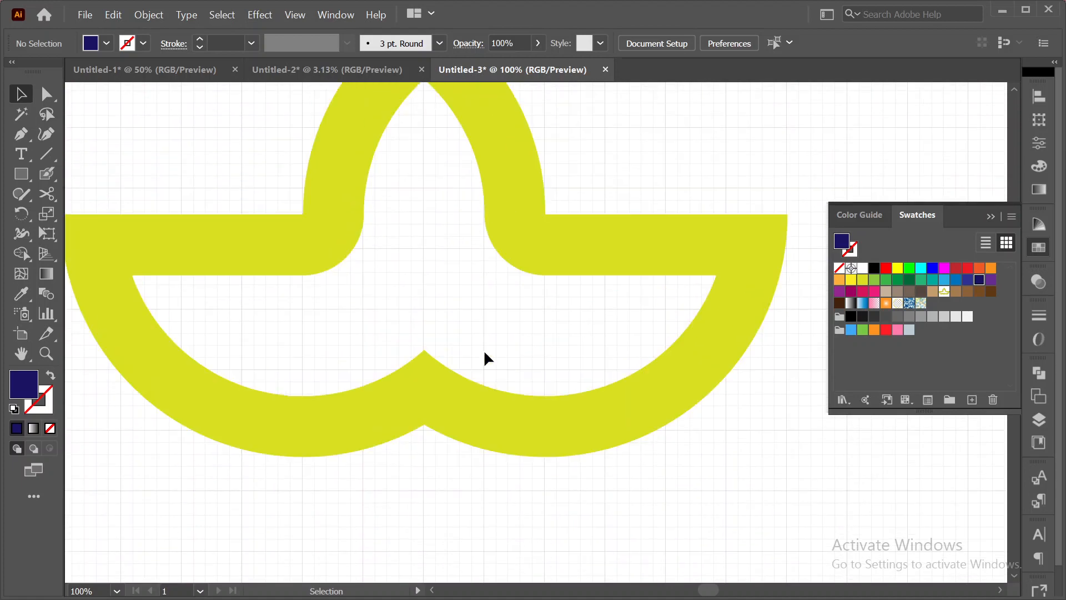
scroll(480, 358, "down", 2)
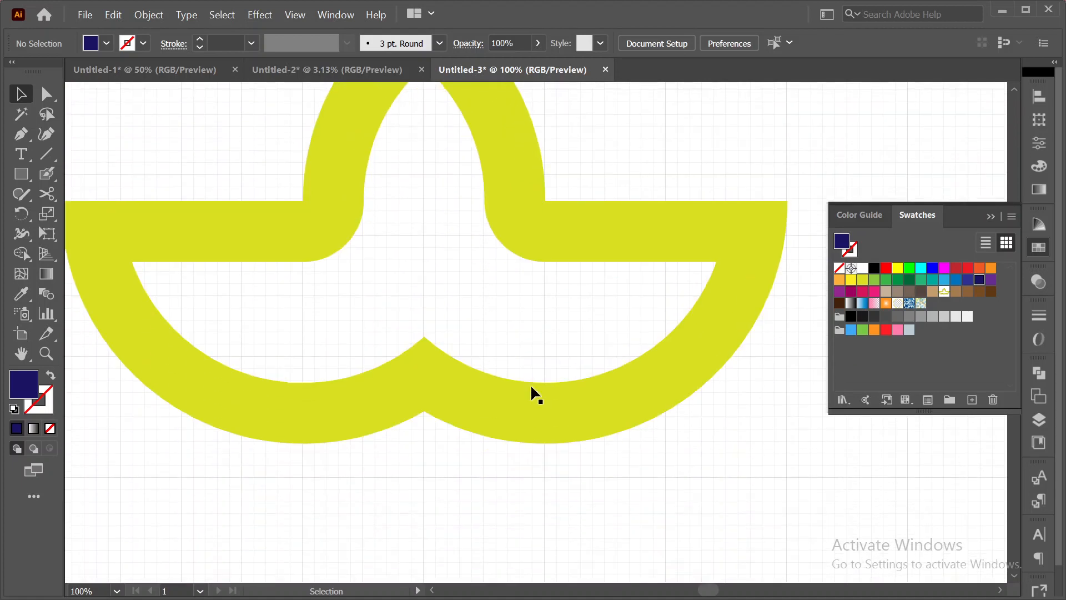
left_click(545, 405)
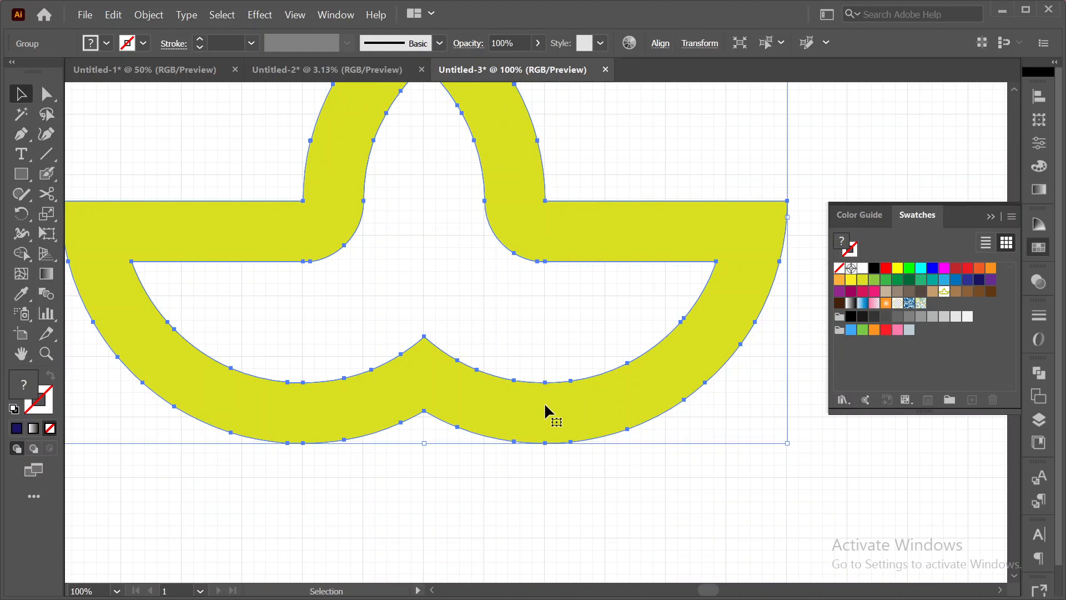
scroll(545, 406, "down", 1)
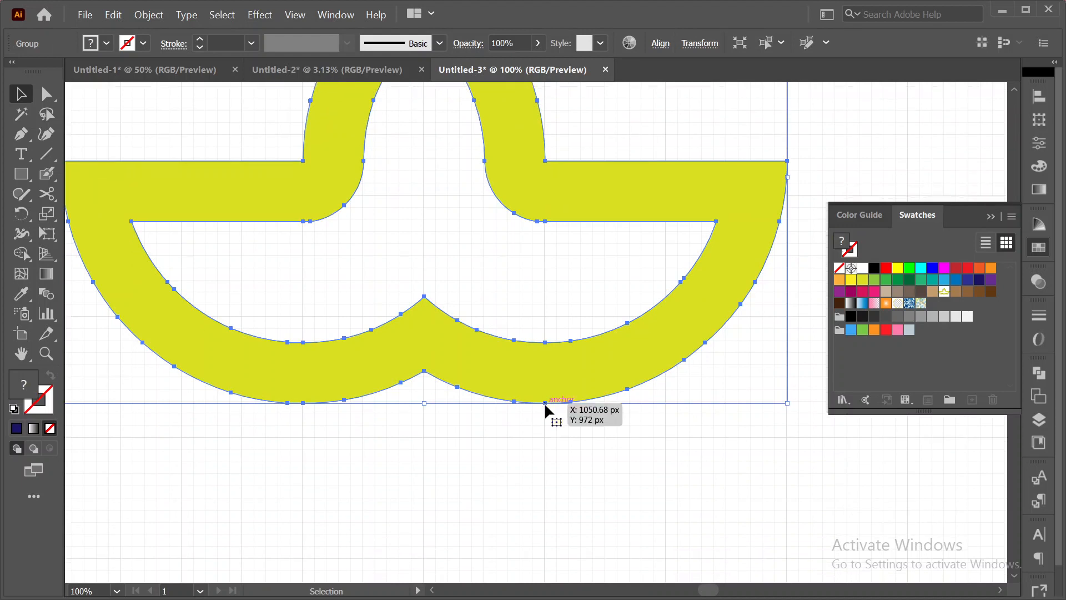
left_click(248, 424)
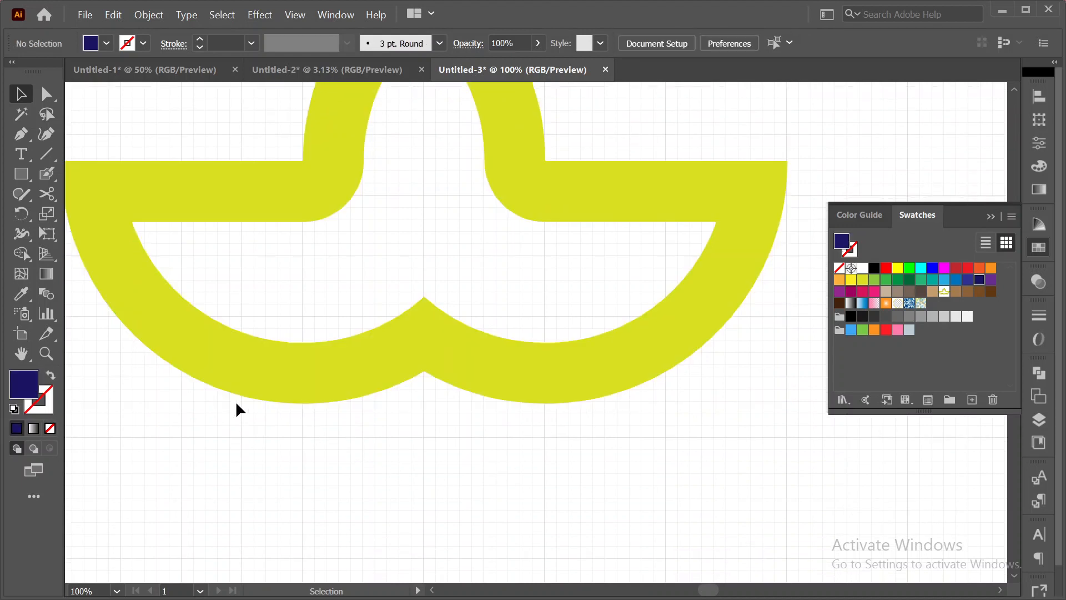
left_click(426, 367)
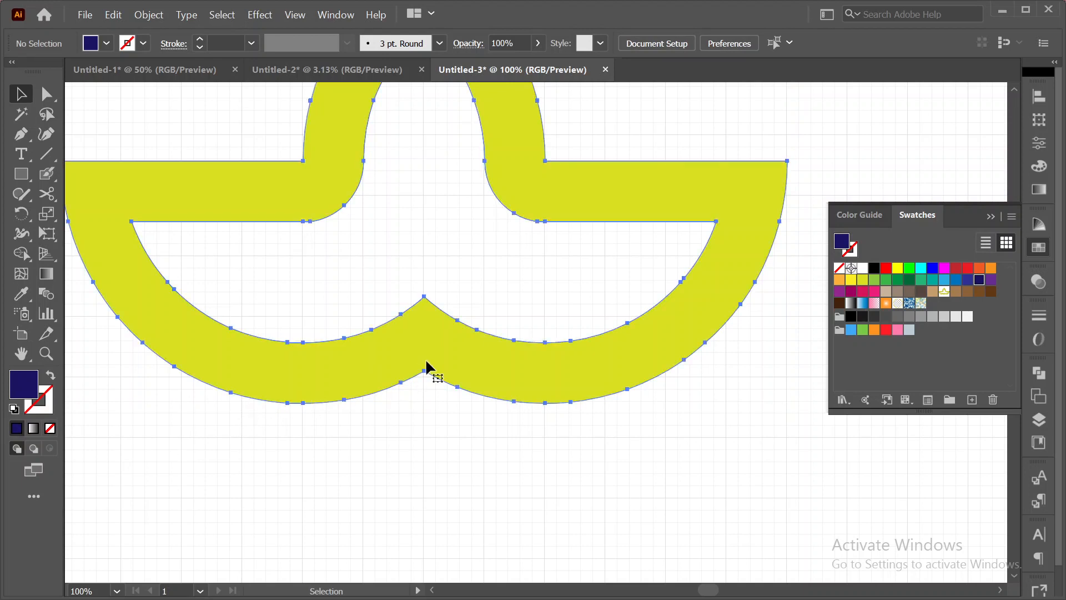
scroll(330, 461, "up", 5)
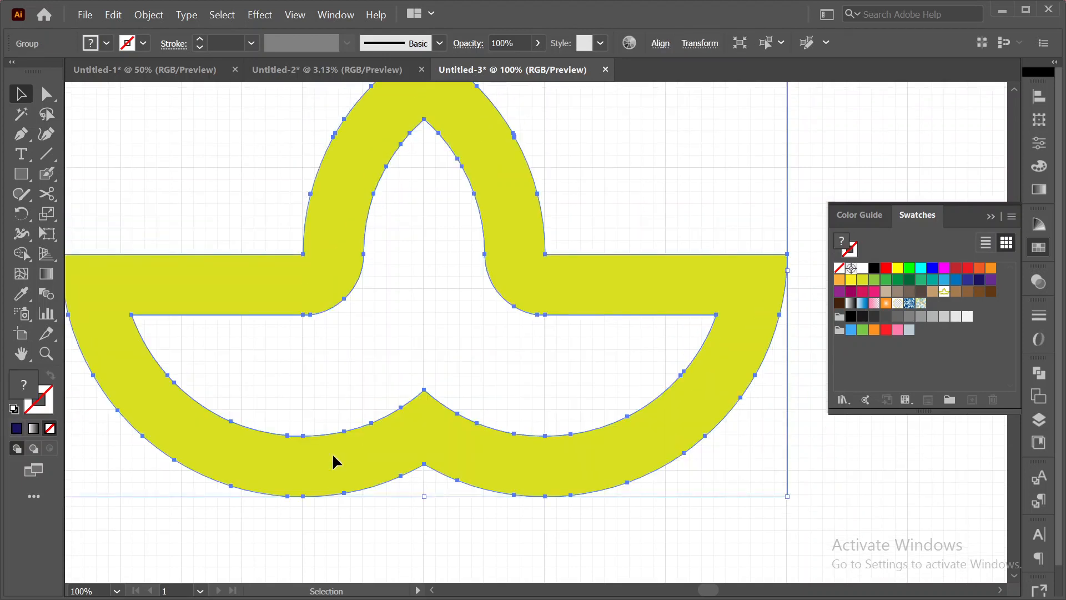
scroll(332, 458, "down", 3)
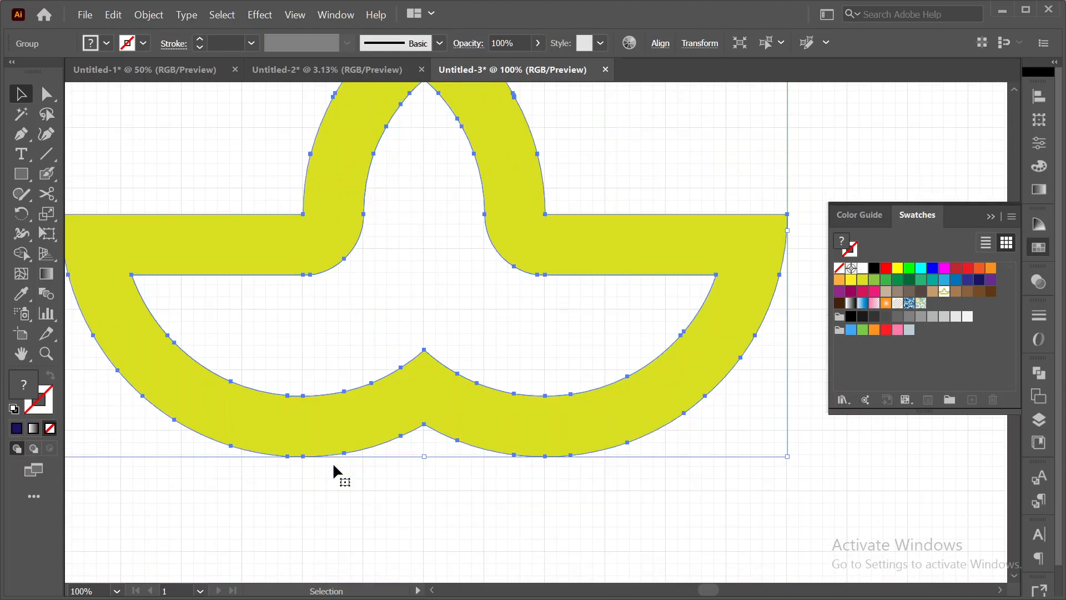
left_click(457, 505)
scroll(434, 469, "down", 3)
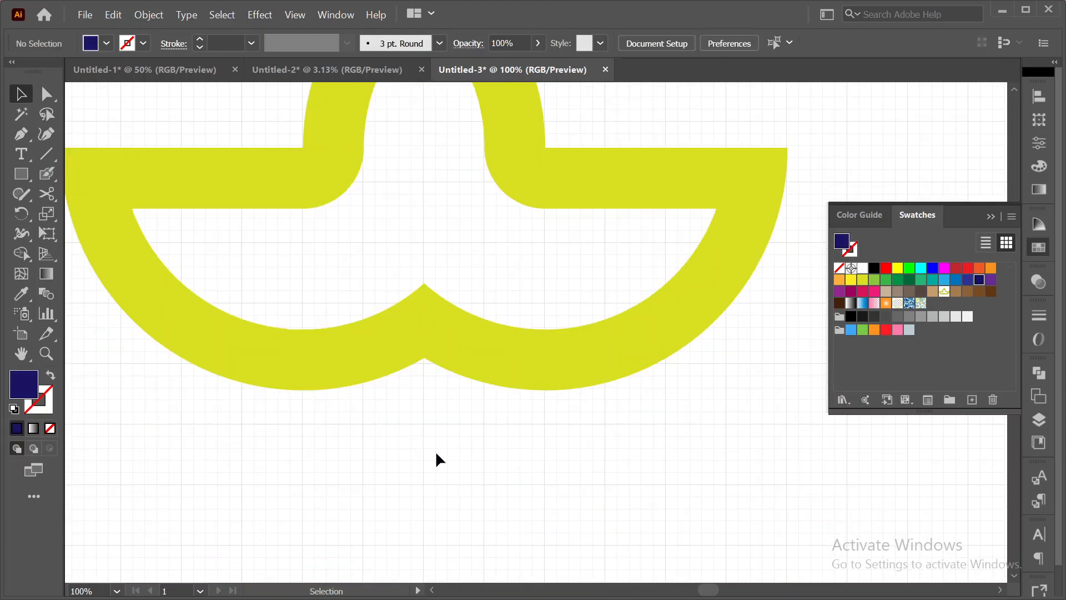
- Add the text "THRICE PURPLE" just beneath the logo's lower left side
scroll(246, 397, "down", 2)
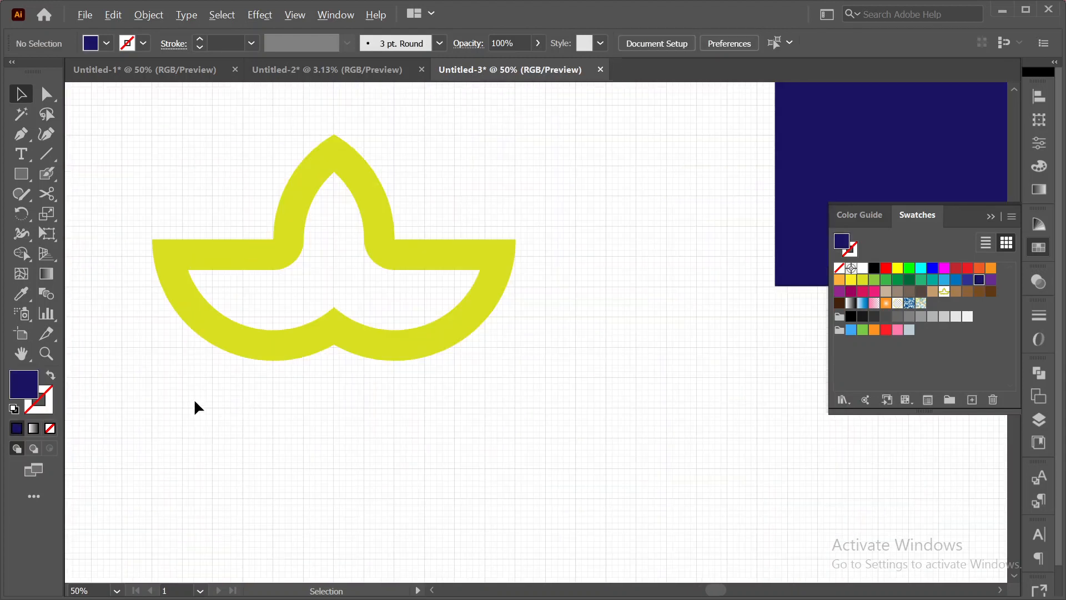
left_click(22, 157)
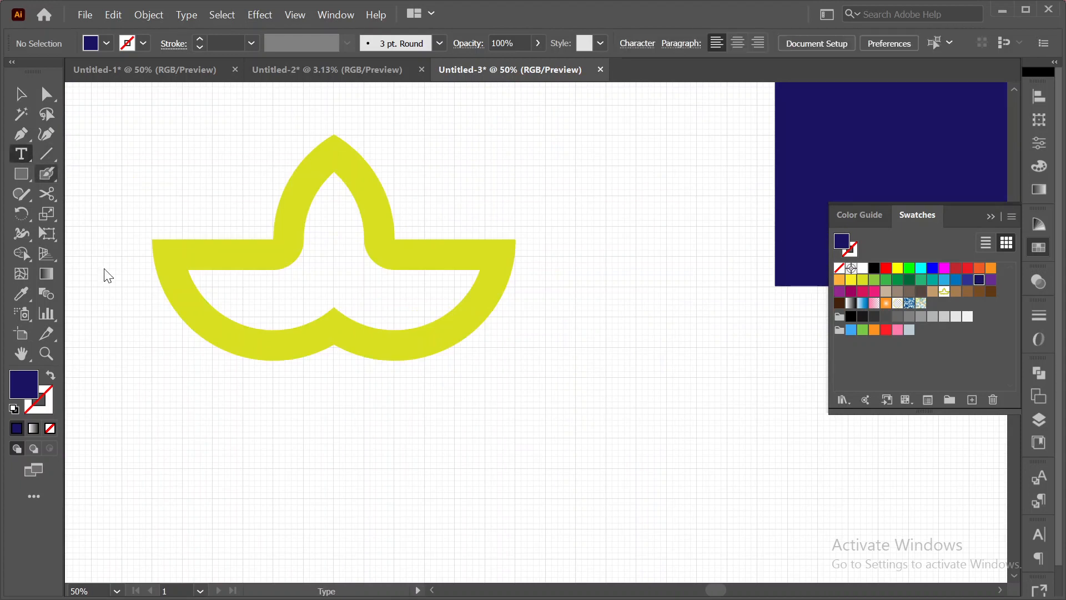
left_click(158, 387)
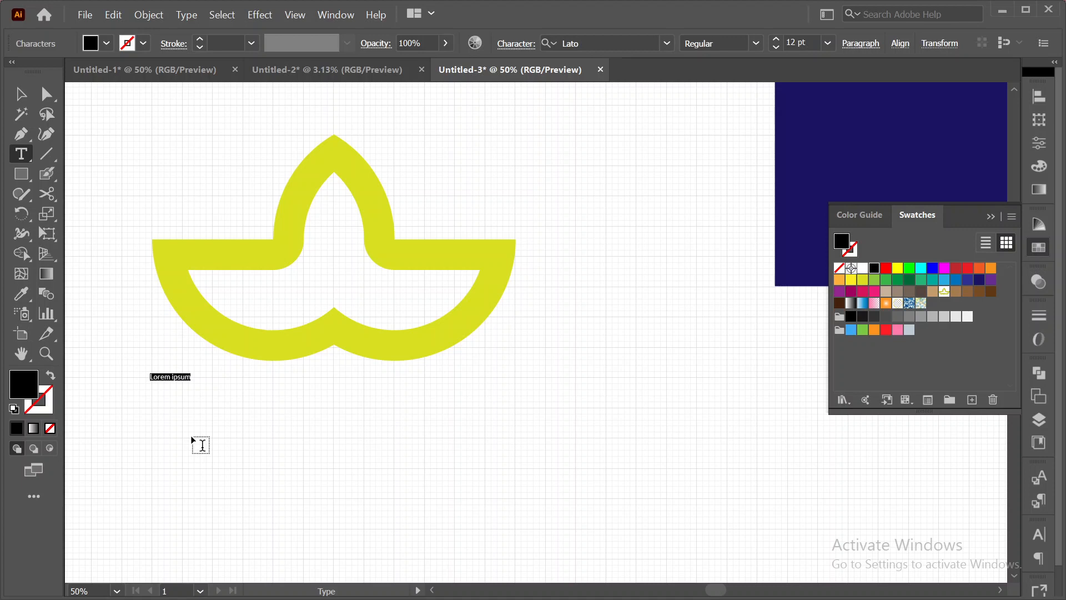
key("BackSpace")
type("Thrice purple")
key("ctrl+a")
type("THRICE PURPLE")
left_click(21, 94)
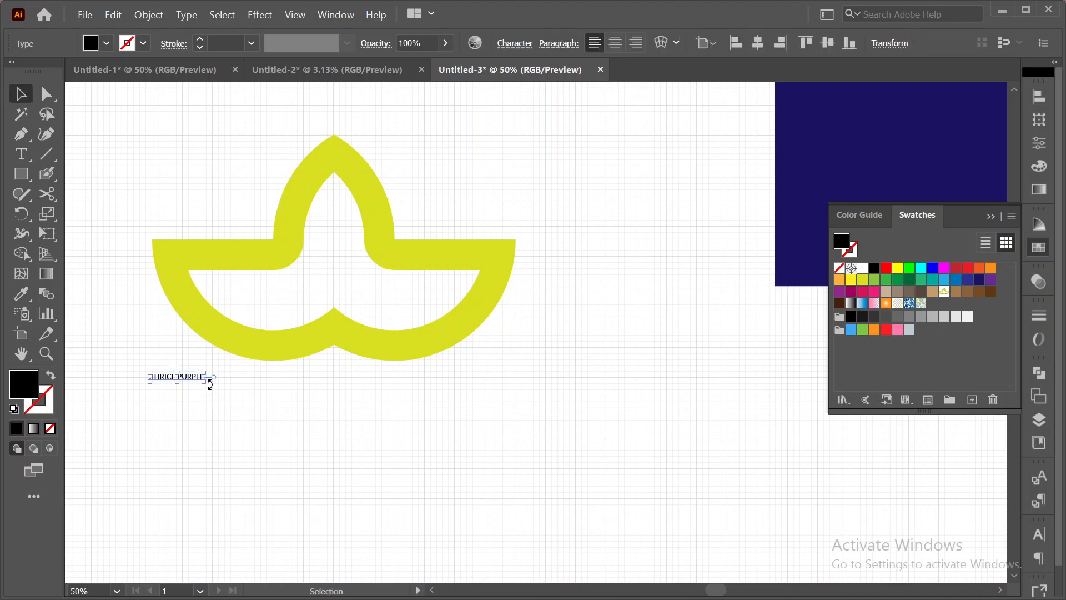
- Enlarge the THRICE PURPLE text to about 617 px wide beneath the logo and show its properties
left_click_drag(204, 379, 331, 399)
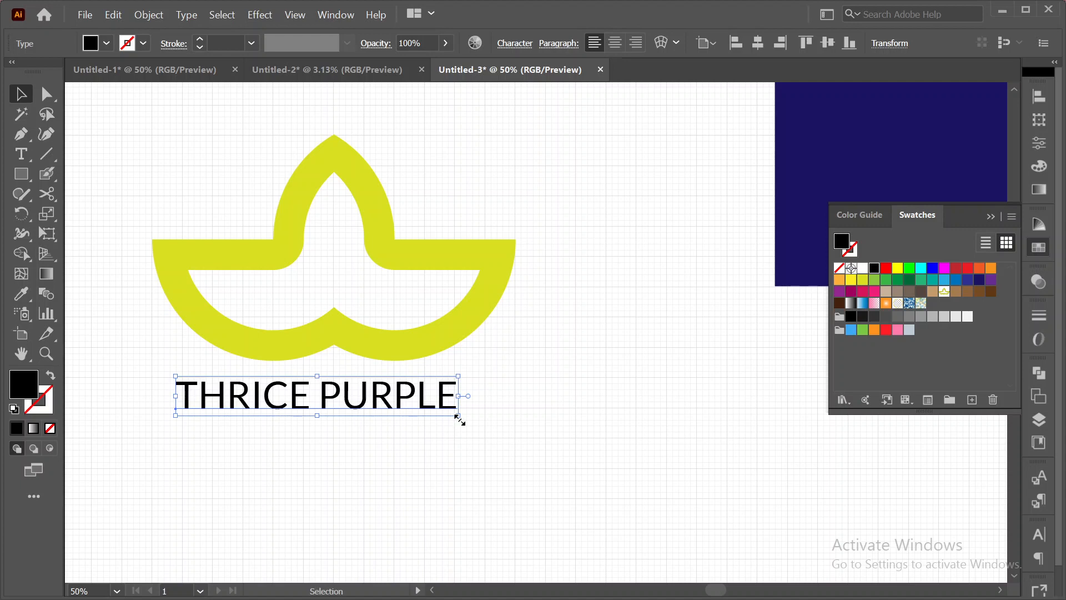
left_click_drag(458, 416, 505, 448)
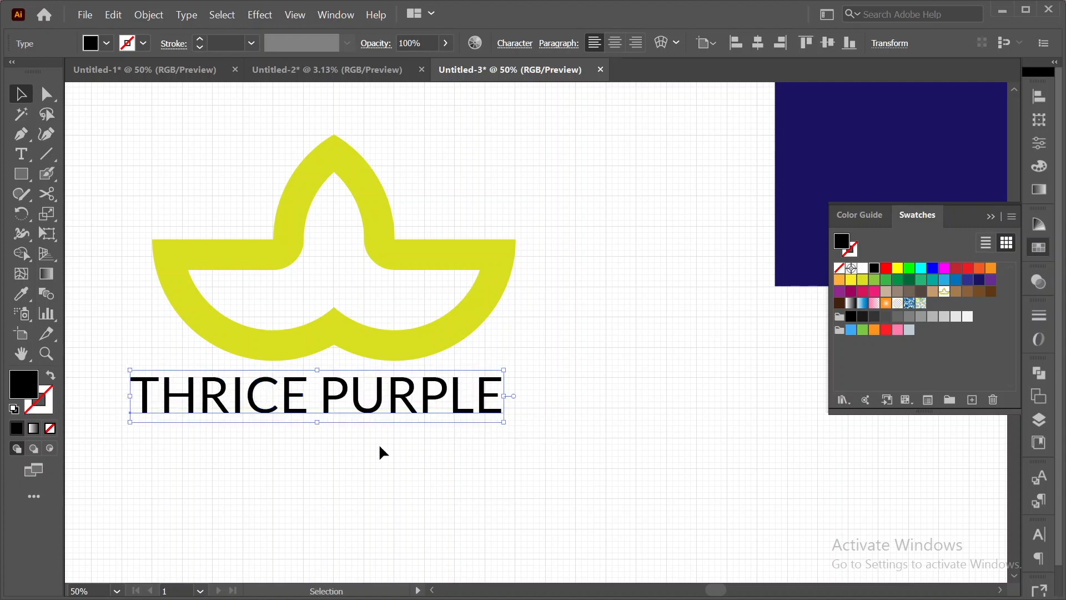
left_click(1044, 147)
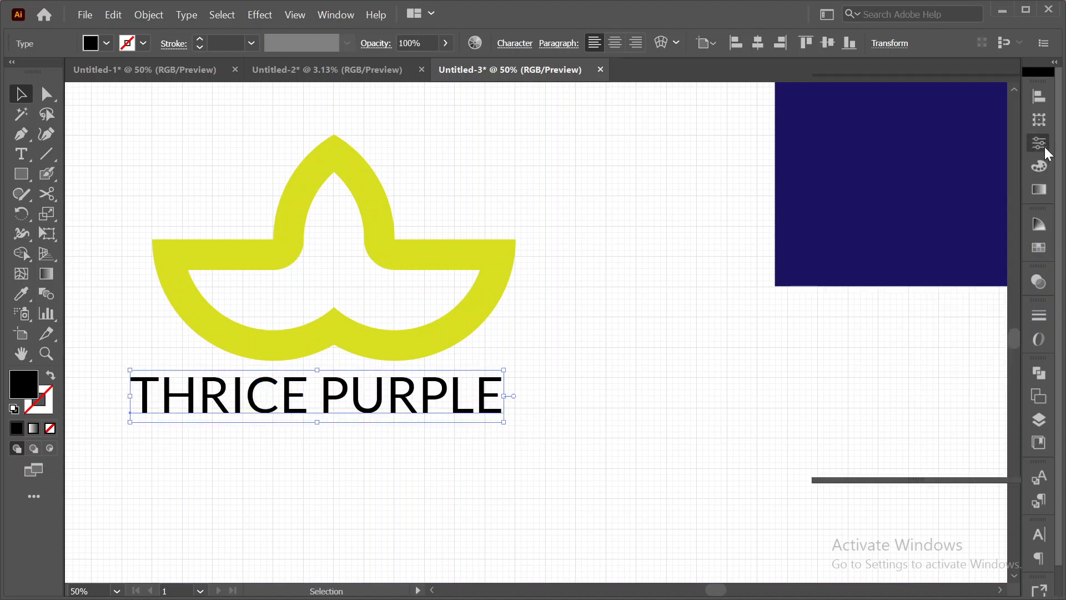
left_click(1046, 153)
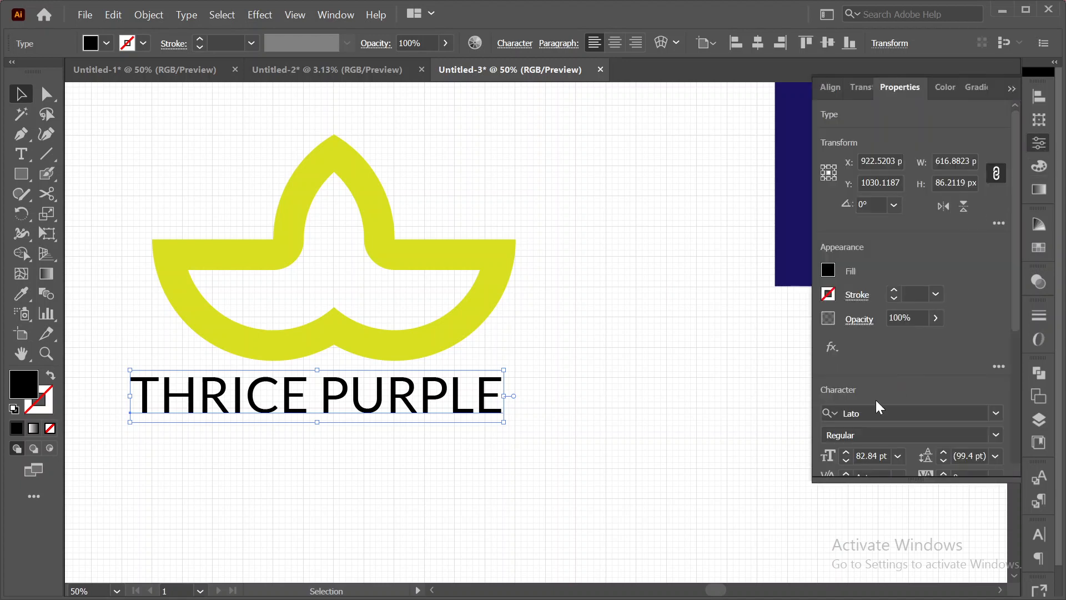
left_click(862, 414)
type("azo")
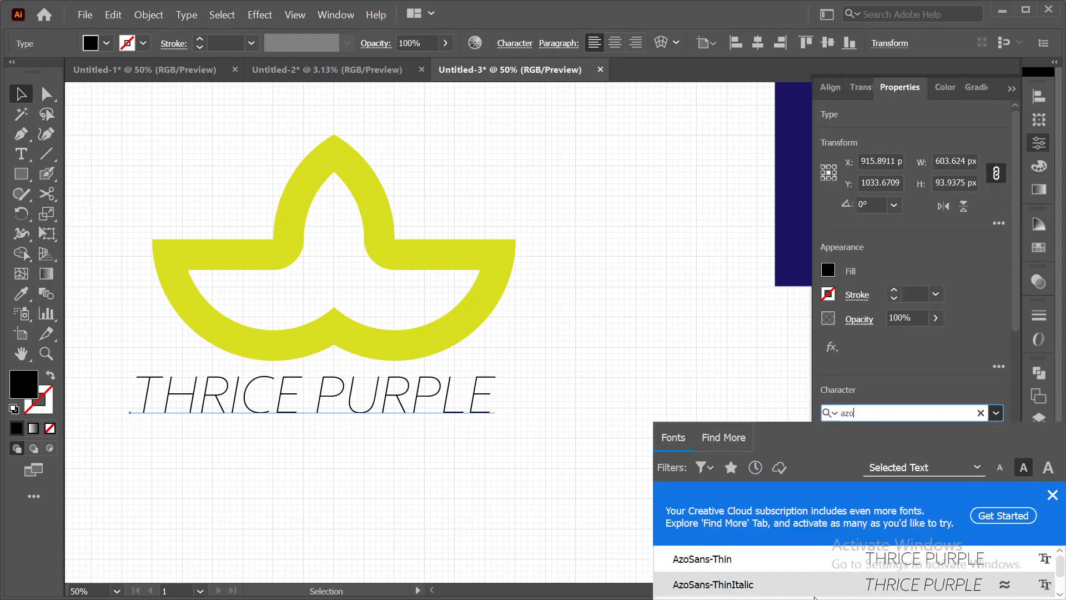
scroll(844, 583, "down", 2)
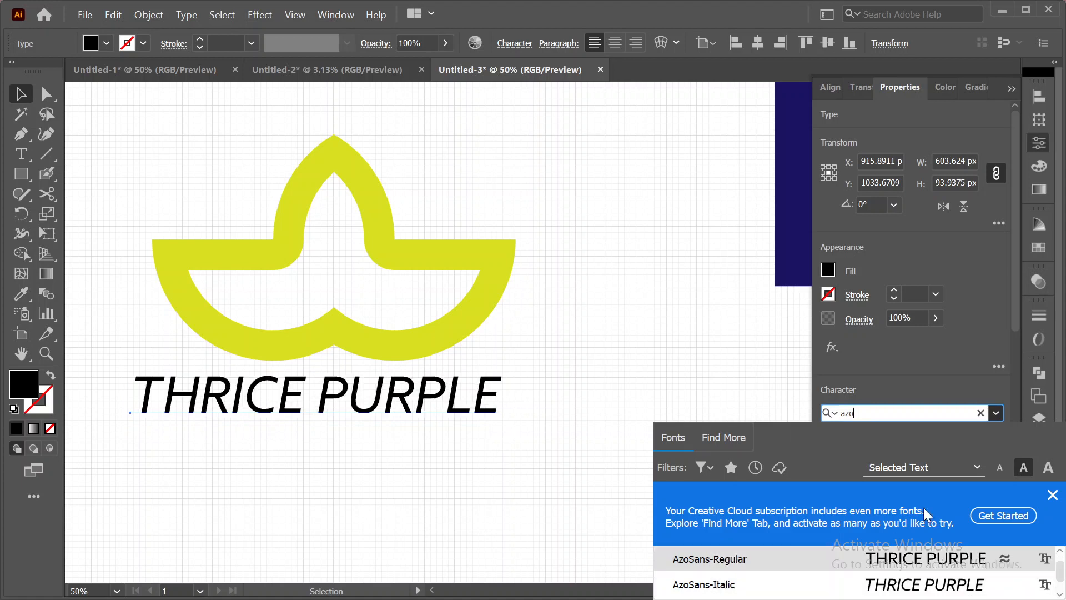
left_click(910, 381)
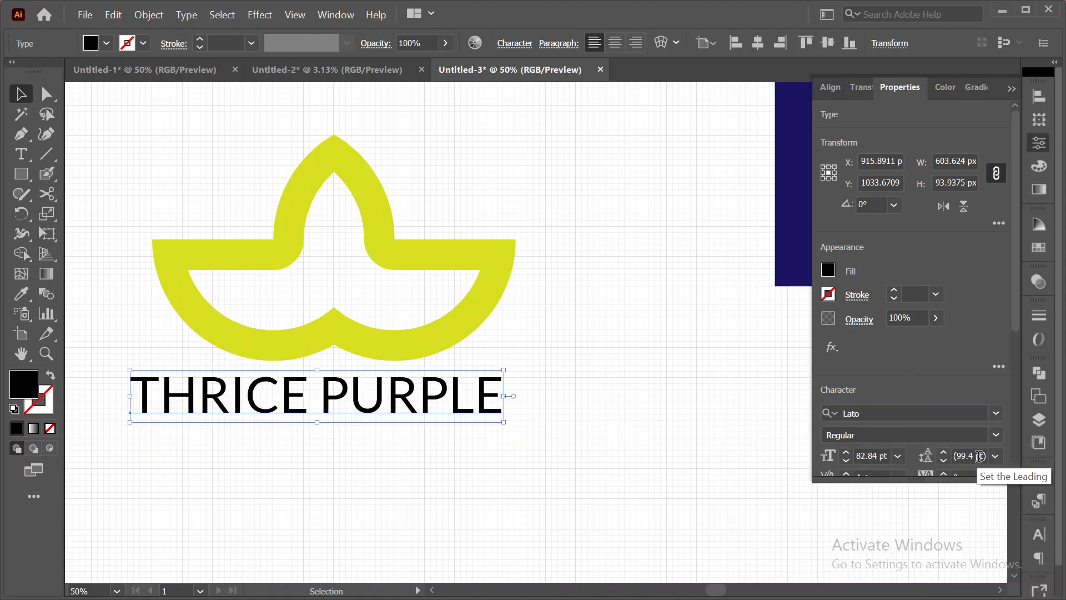
- Set the THRICE PURPLE text to Lato Light and line up its left edge with the logo's left edge
left_click(997, 435)
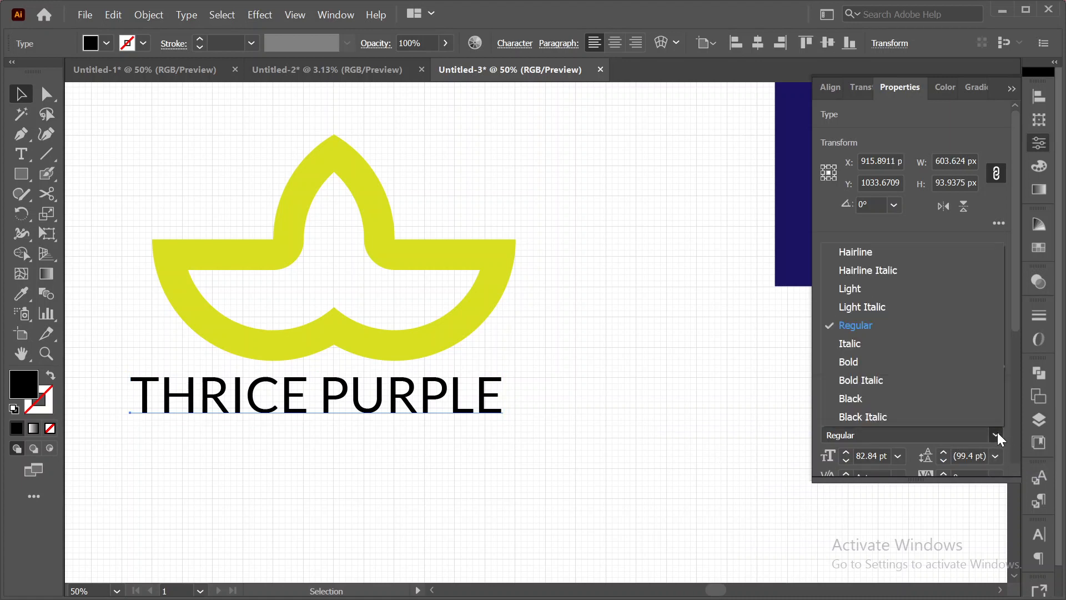
left_click(868, 291)
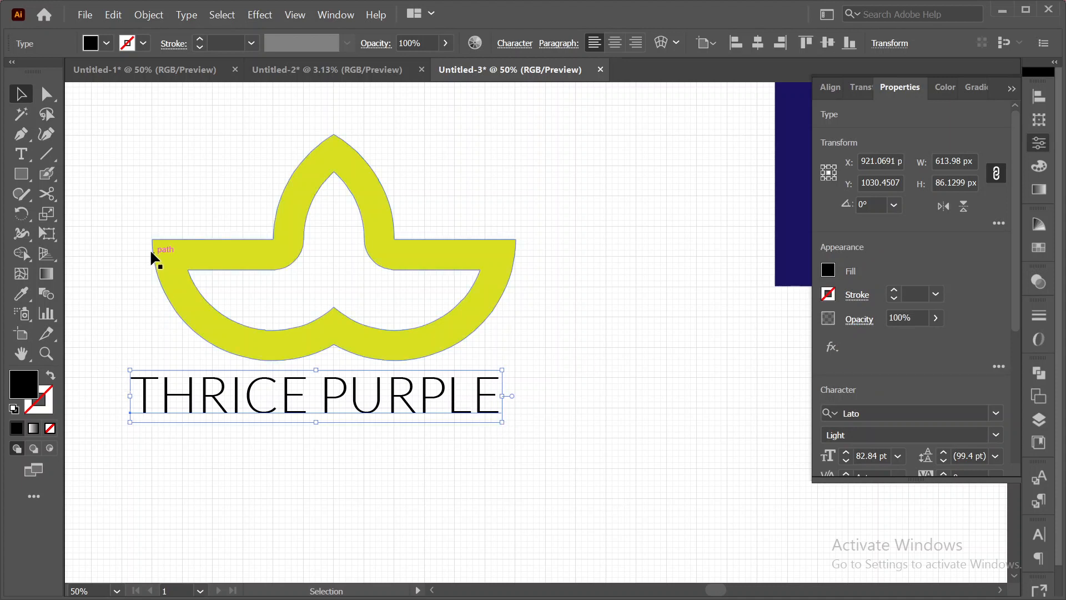
left_click_drag(165, 398, 188, 399)
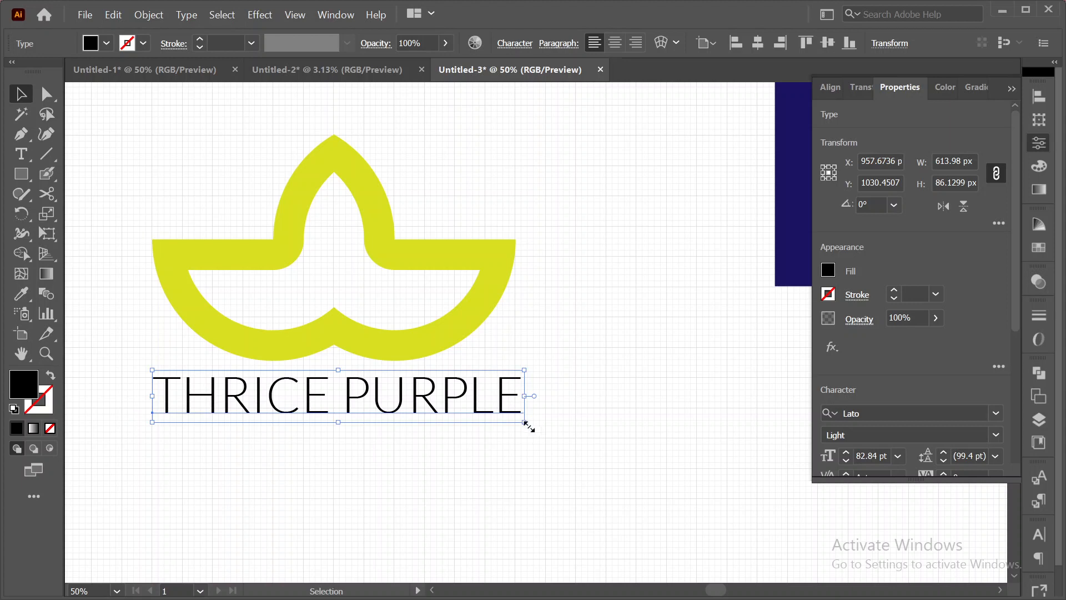
- Reduce the THRICE PURPLE text to 79 pt and nudge it to keep its left edge flush with the logo
left_click(846, 461)
left_click(846, 461)
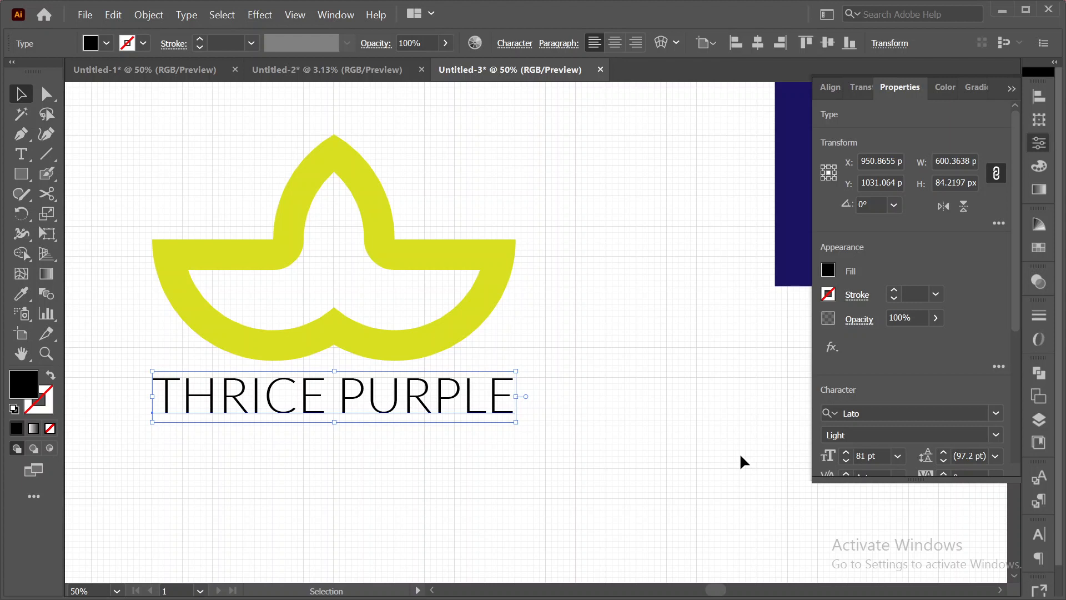
key("Right")
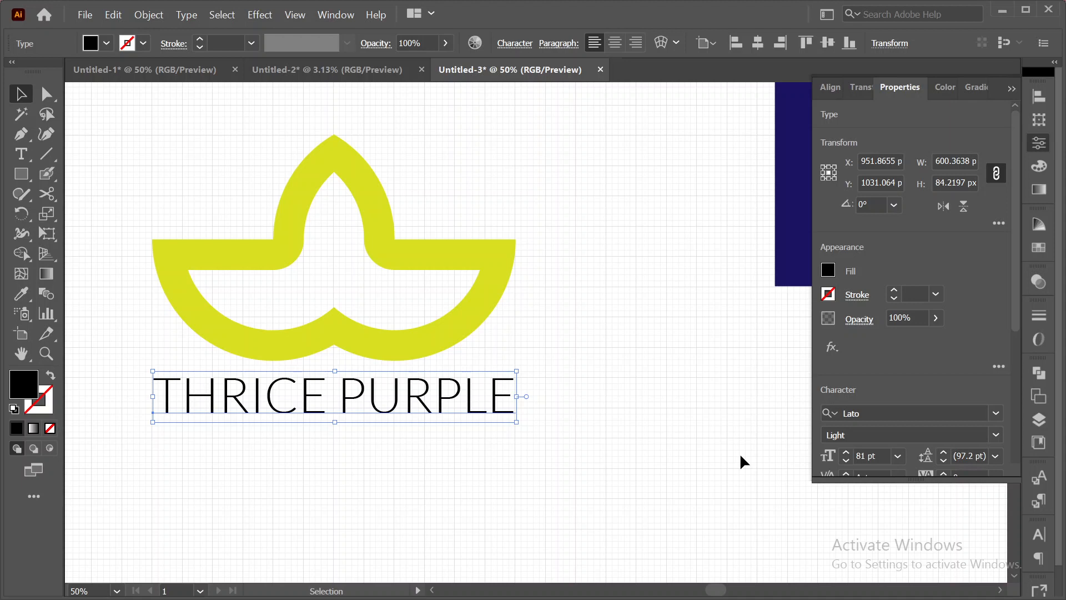
left_click(844, 461)
left_click(843, 461)
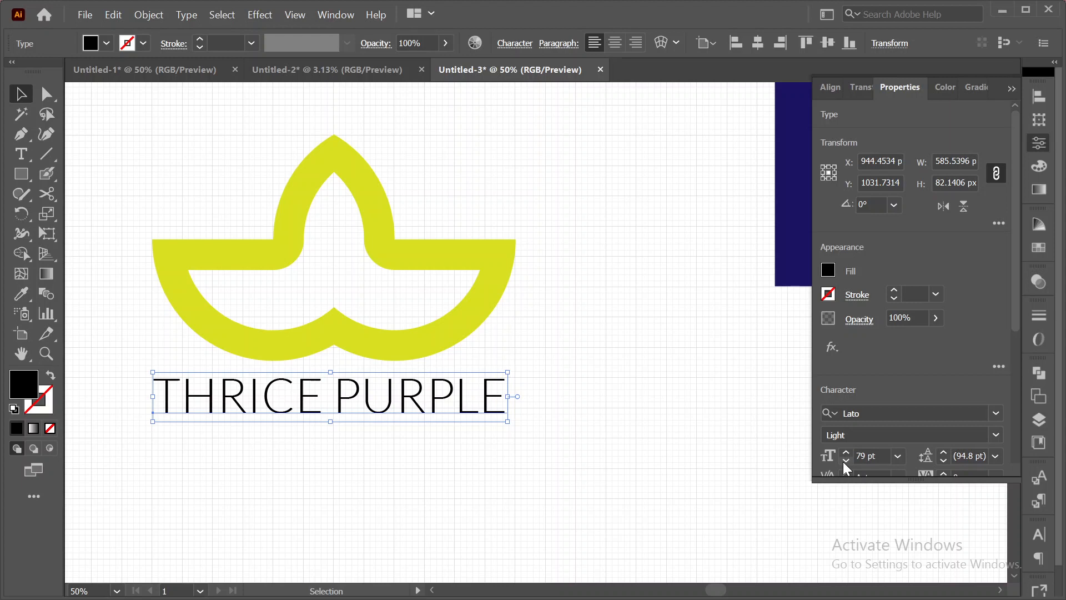
key("Left")
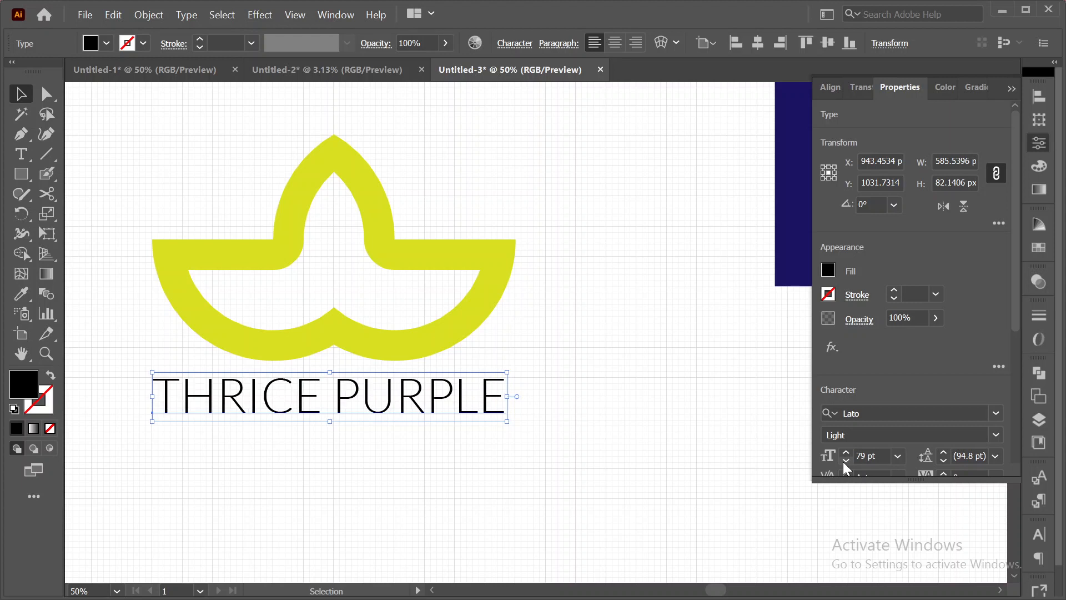
- Set the tracking of the THRICE PURPLE text to 19 to match the logo's width, and deselect it
scroll(895, 394, "down", 5)
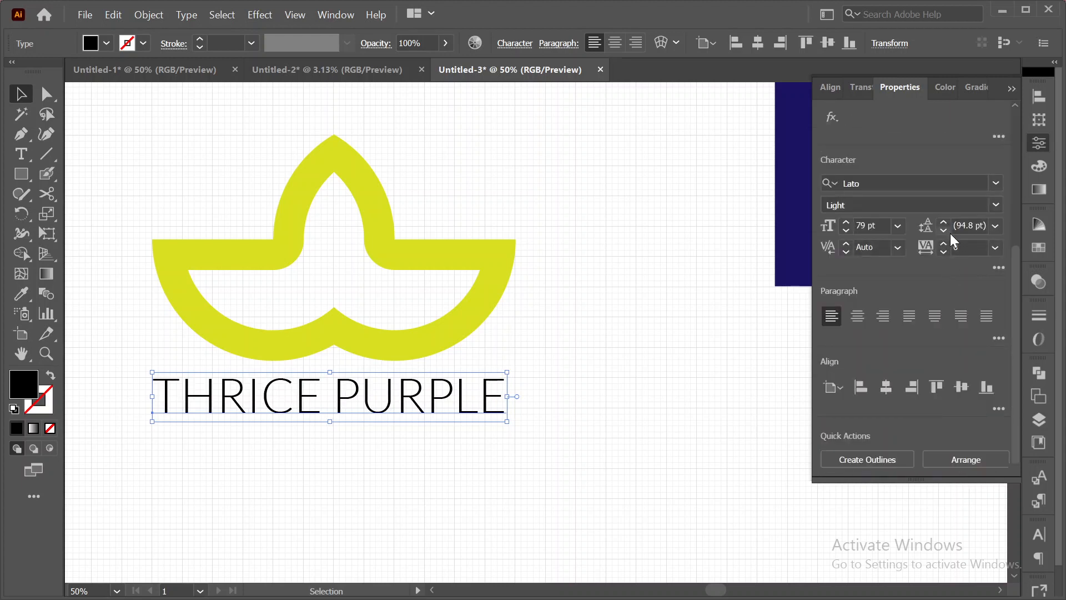
left_click(943, 243)
left_click(943, 244)
left_click(944, 244)
left_click(943, 243)
left_click(944, 243)
left_click(944, 243)
left_click(943, 243)
left_click(944, 243)
left_click(943, 243)
left_click(943, 243)
left_click(943, 243)
left_click(943, 243)
left_click(943, 244)
left_click(943, 243)
left_click(943, 243)
left_click(943, 244)
left_click(943, 243)
left_click(943, 244)
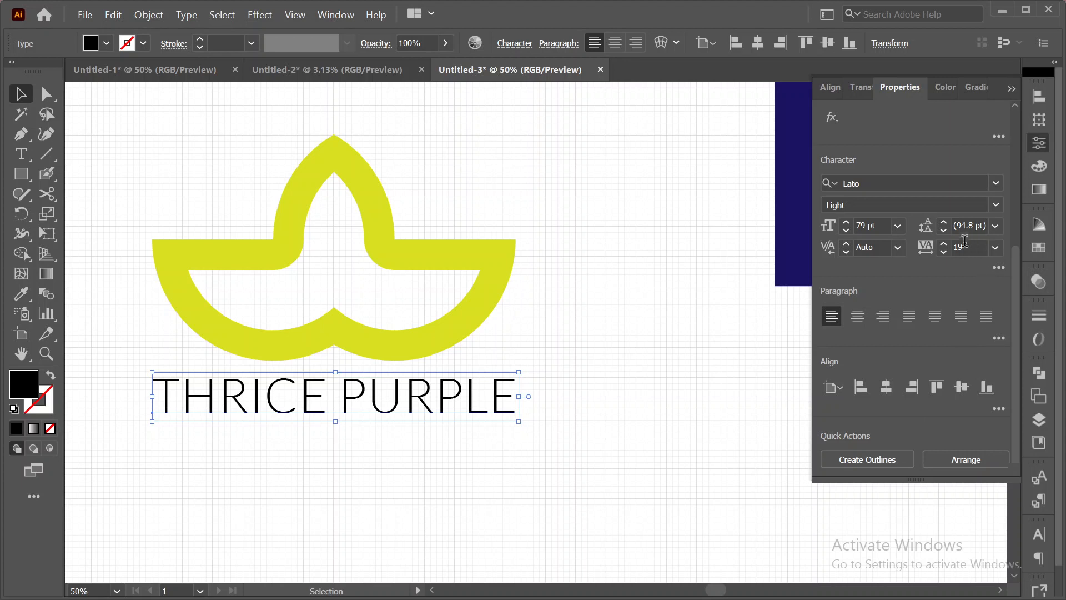
left_click(942, 242)
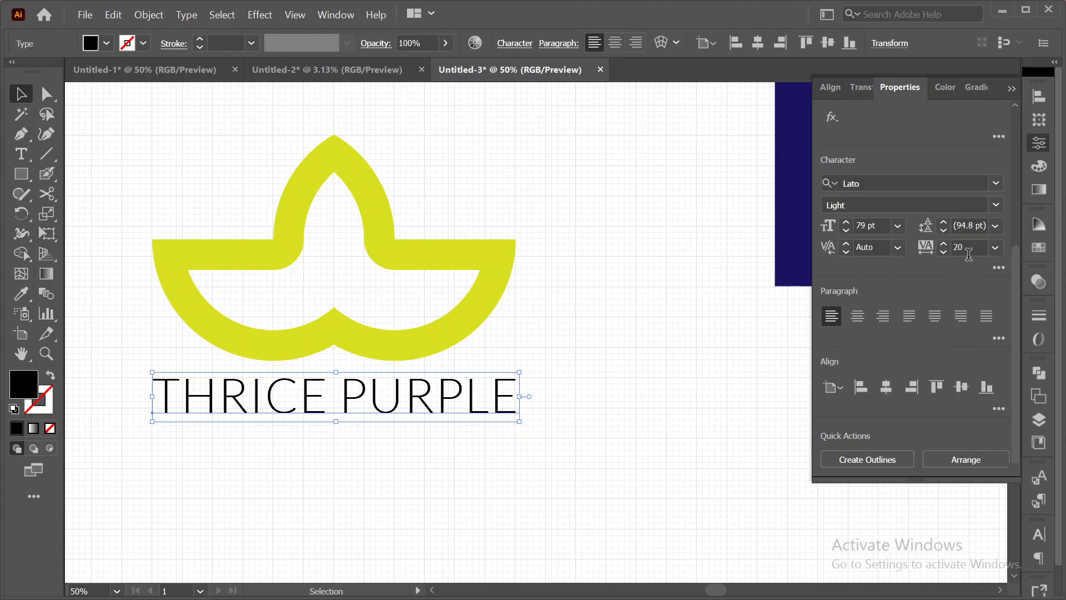
left_click(684, 341)
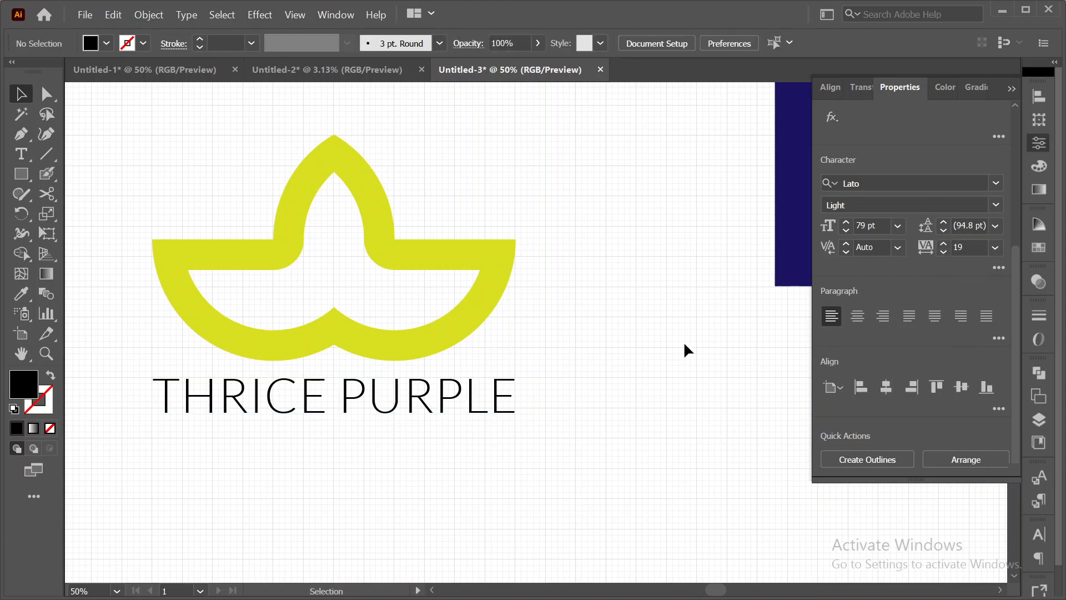
- Group the logo shape and the THRICE PURPLE text
scroll(682, 332, "up", 2)
scroll(682, 331, "up", 1)
scroll(679, 323, "down", 3)
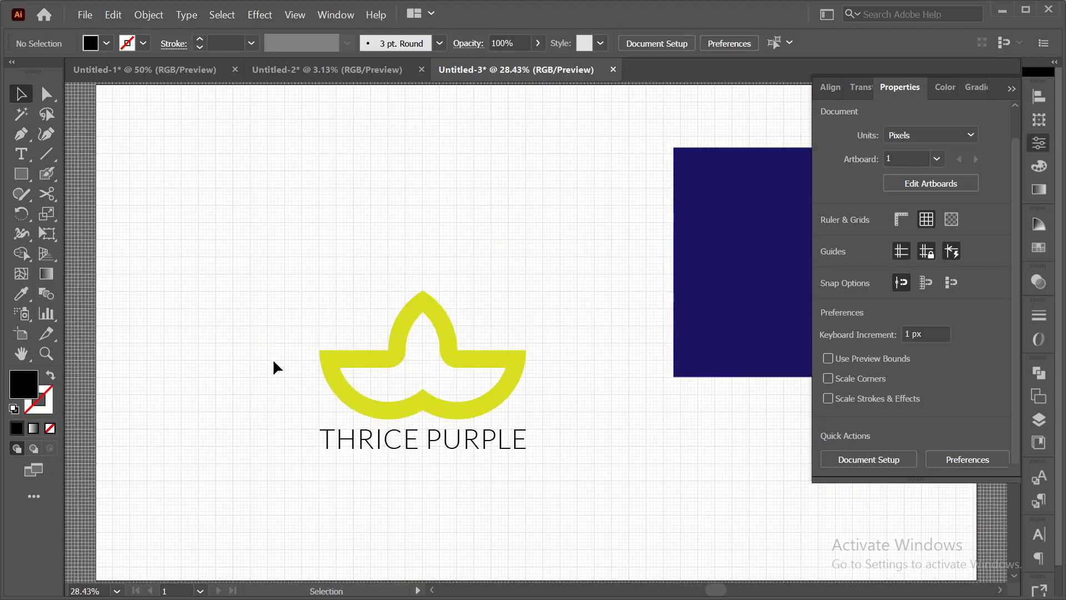
left_click_drag(337, 290, 516, 461)
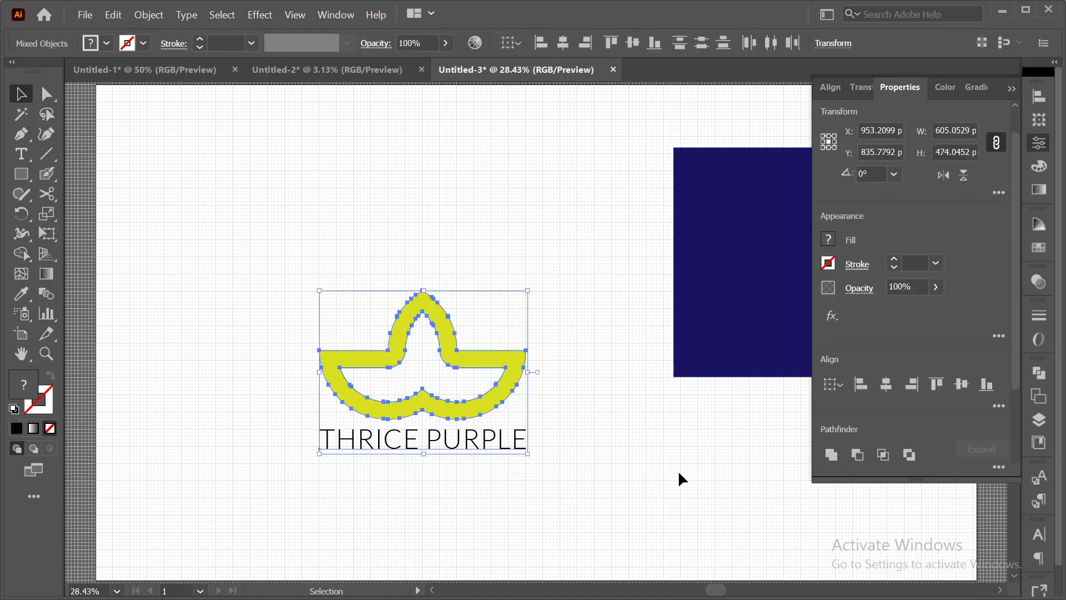
key("ctrl+g")
- Place the grouped logo and text over the navy rectangle and reposition both within the artboard
left_click_drag(678, 470, 426, 438)
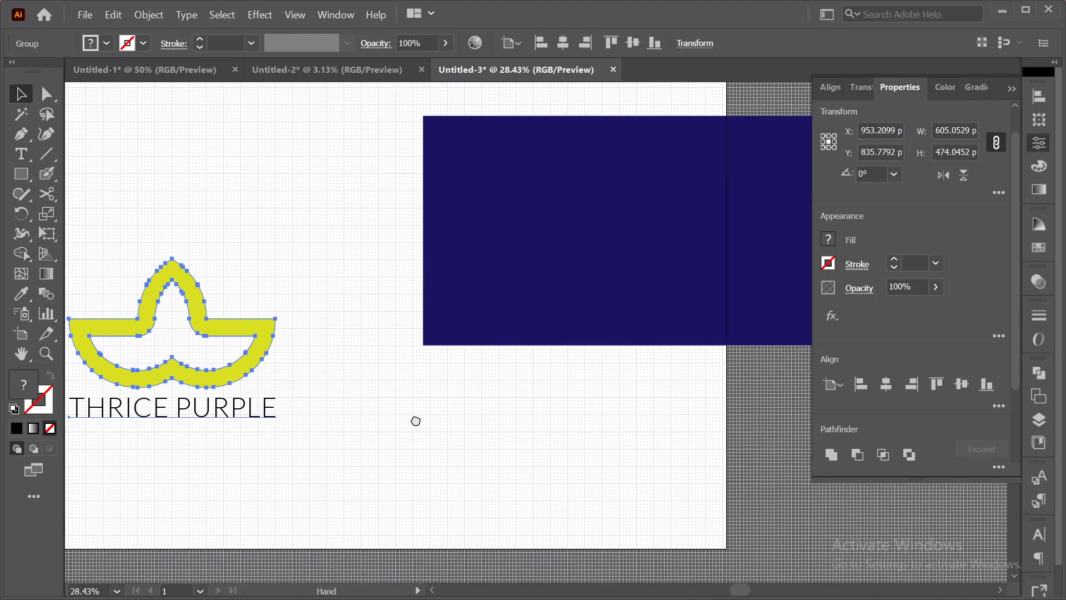
left_click_drag(261, 328, 792, 217)
left_click_drag(600, 167, 249, 206)
left_click_drag(663, 214, 198, 256)
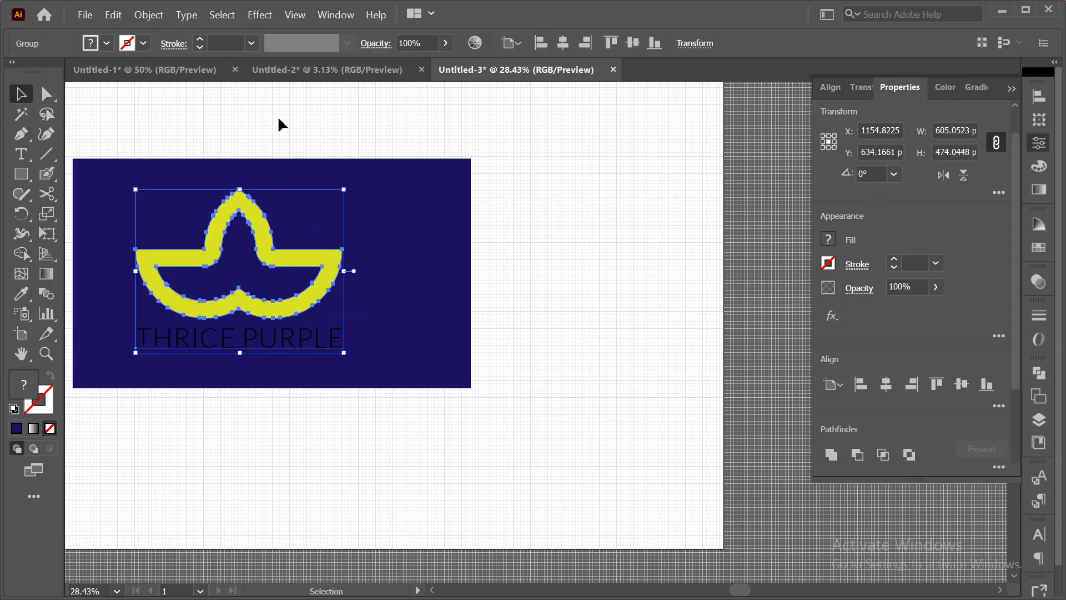
- Align the logo group and the navy rectangle to each other's centres horizontally and vertically, and clear the selection
left_click(247, 281, "shift")
left_click(563, 42)
left_click(632, 42)
left_click(558, 177)
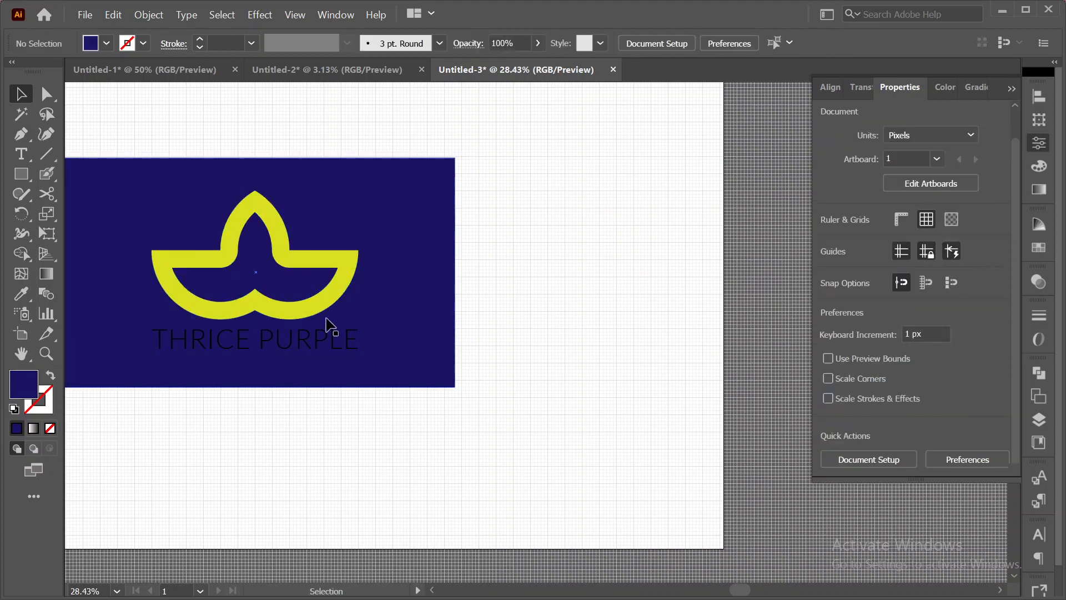
- Ungroup the logo shape and the THRICE PURPLE text on the navy rectangle
left_click(282, 350)
right_click(283, 349)
left_click(393, 388)
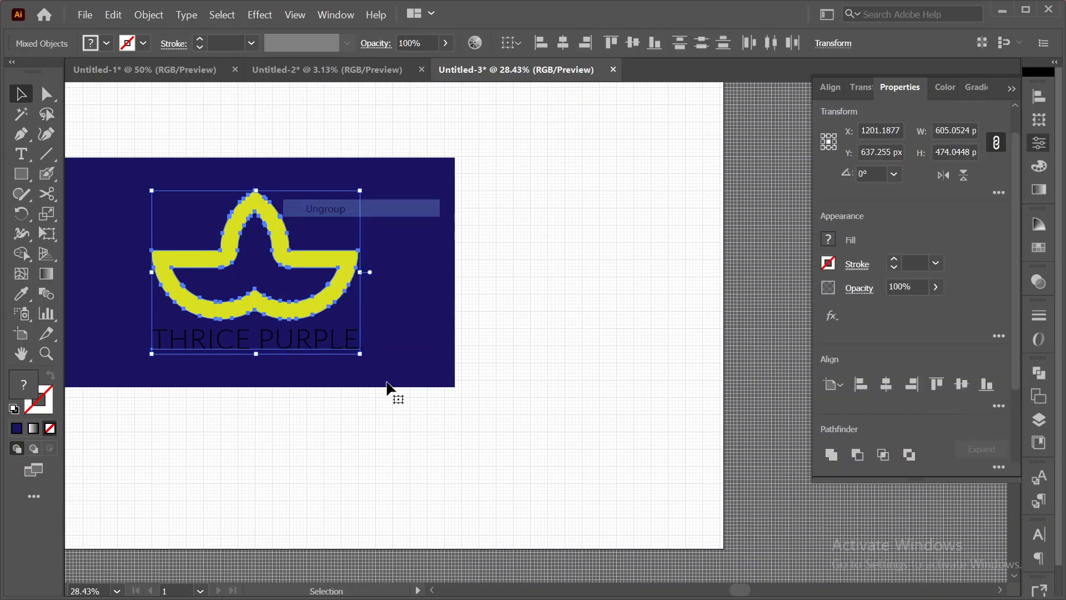
- Fill the THRICE PURPLE text with the lightest grey swatch and deselect it
left_click(276, 339)
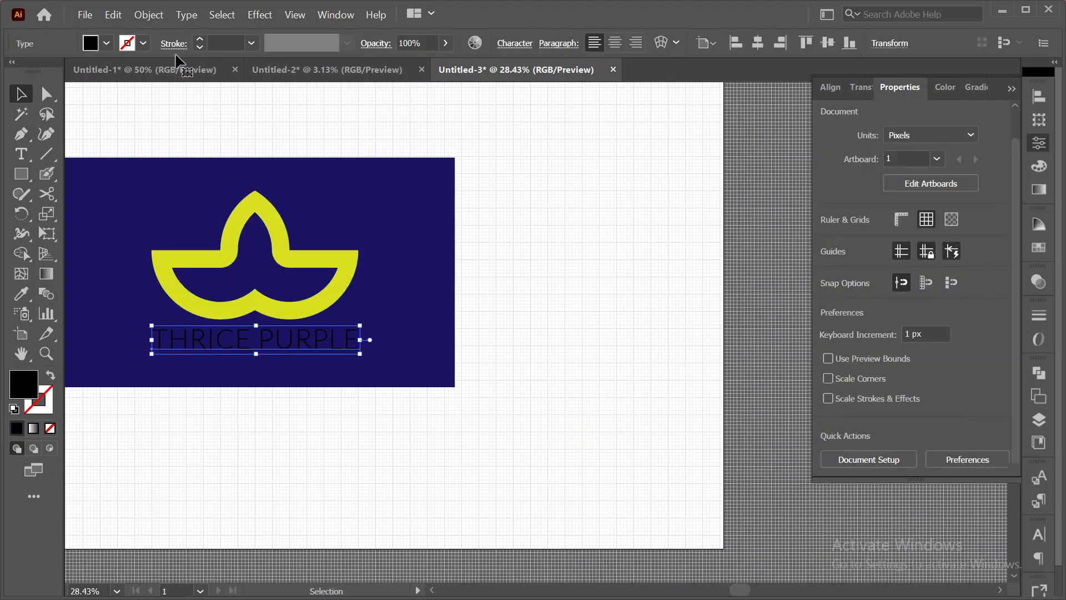
left_click(106, 43)
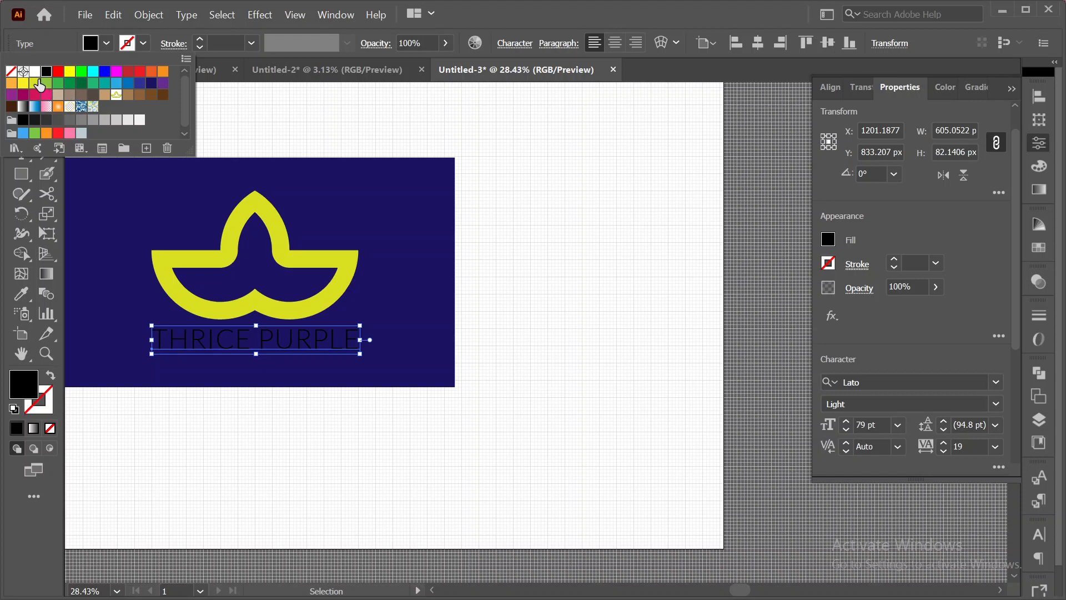
left_click(138, 120)
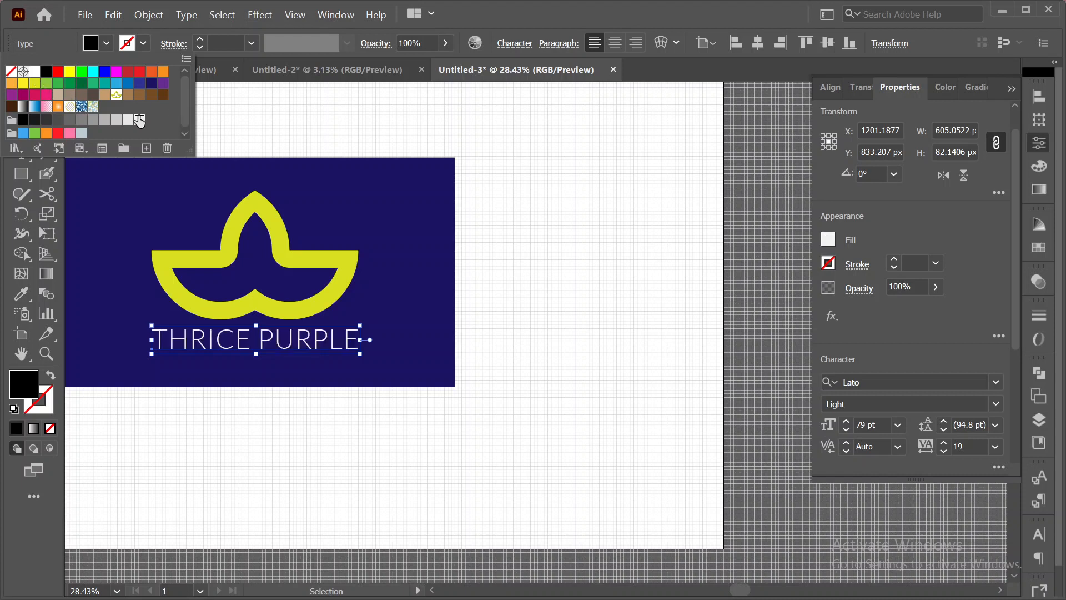
left_click(358, 125)
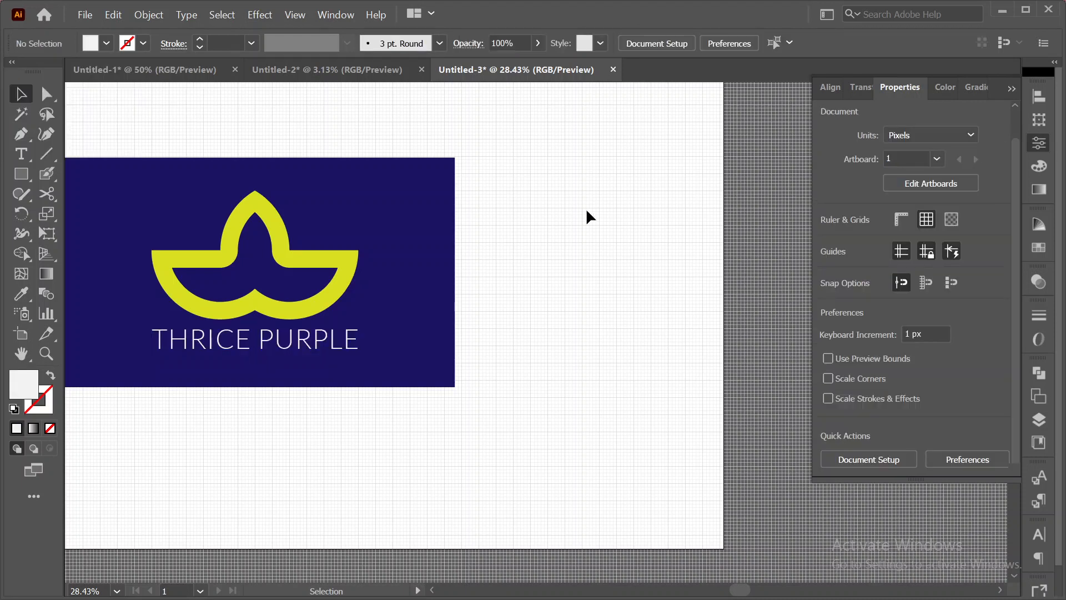
key("space")
left_click_drag(585, 211, 734, 237)
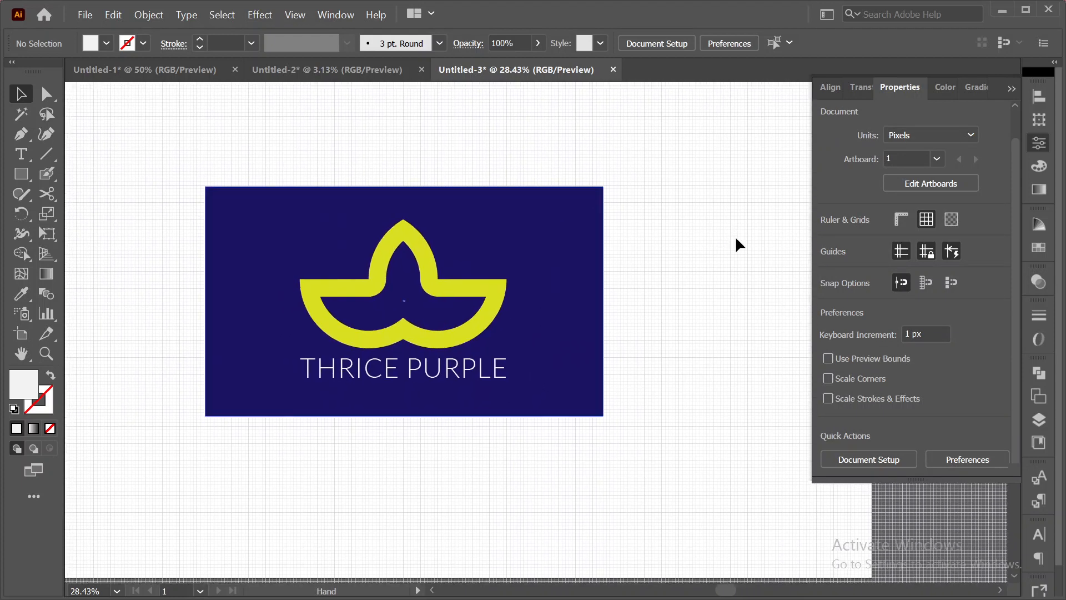
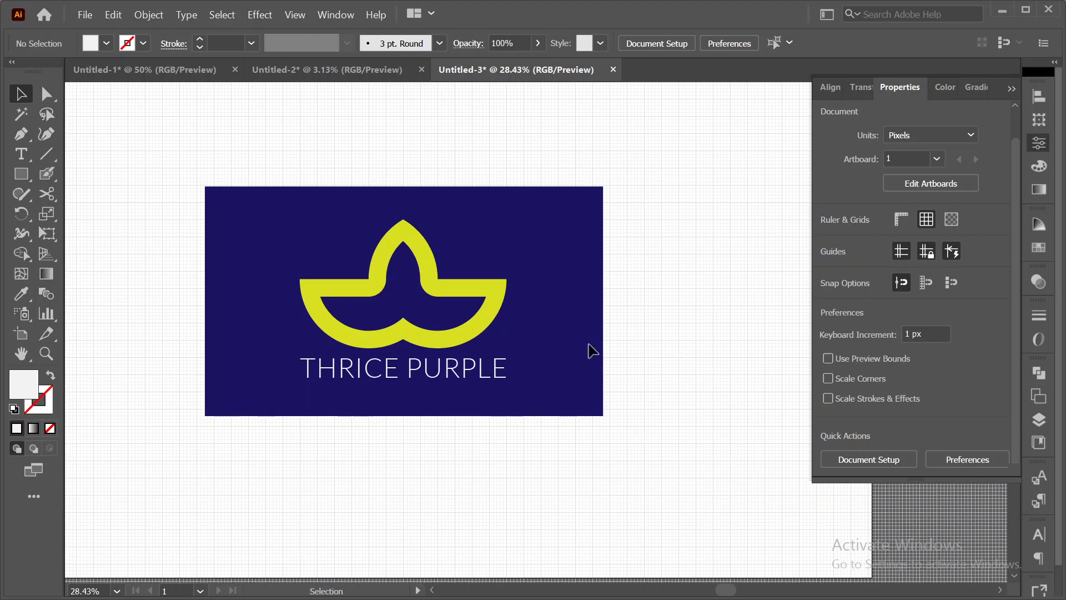
left_click(482, 376)
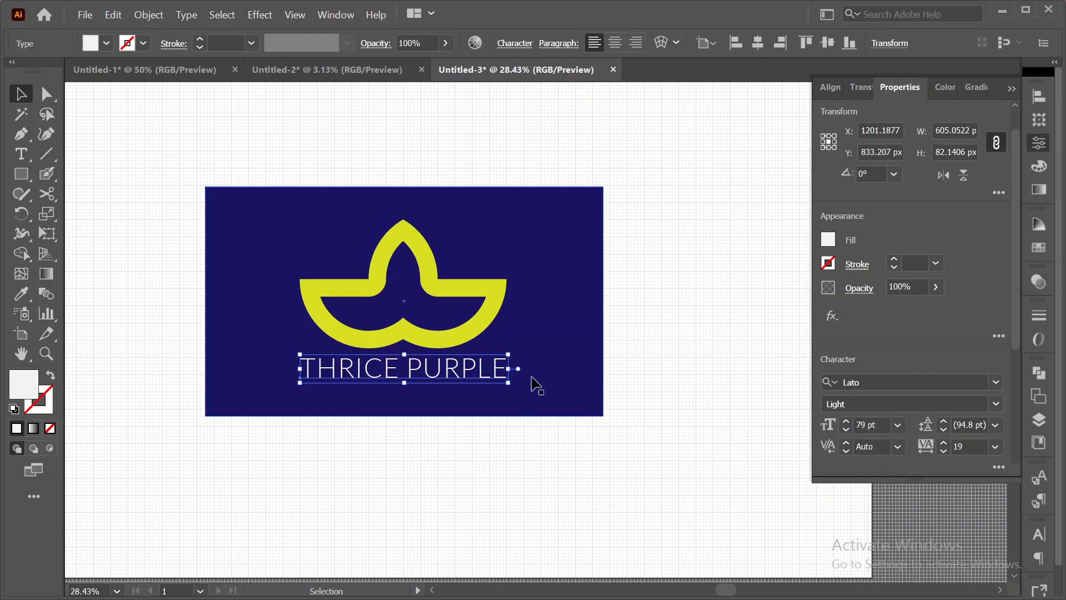
left_click(632, 428)
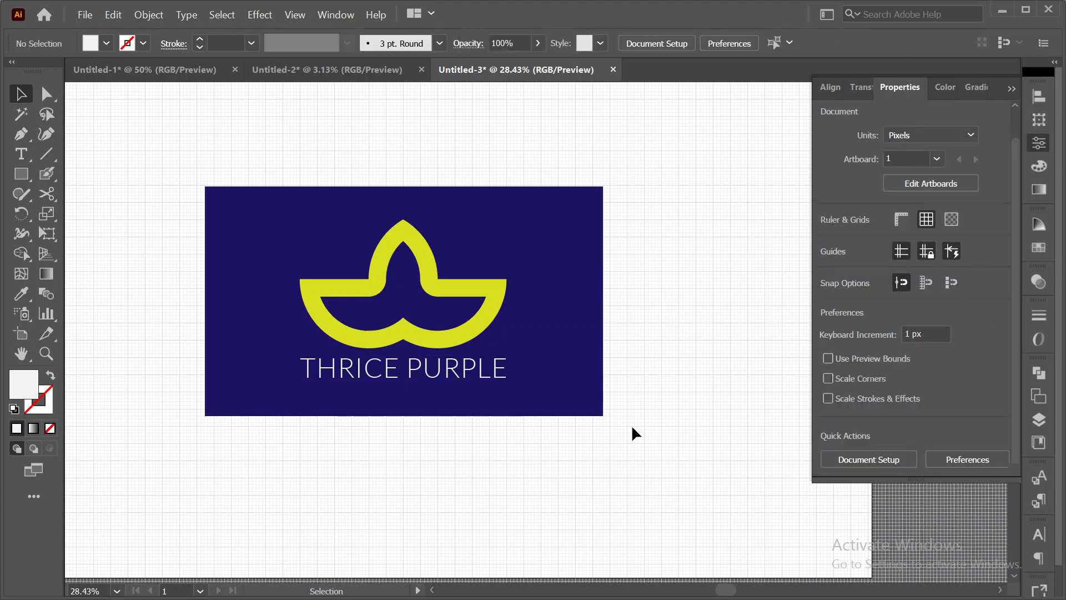
key("ctrl+r")
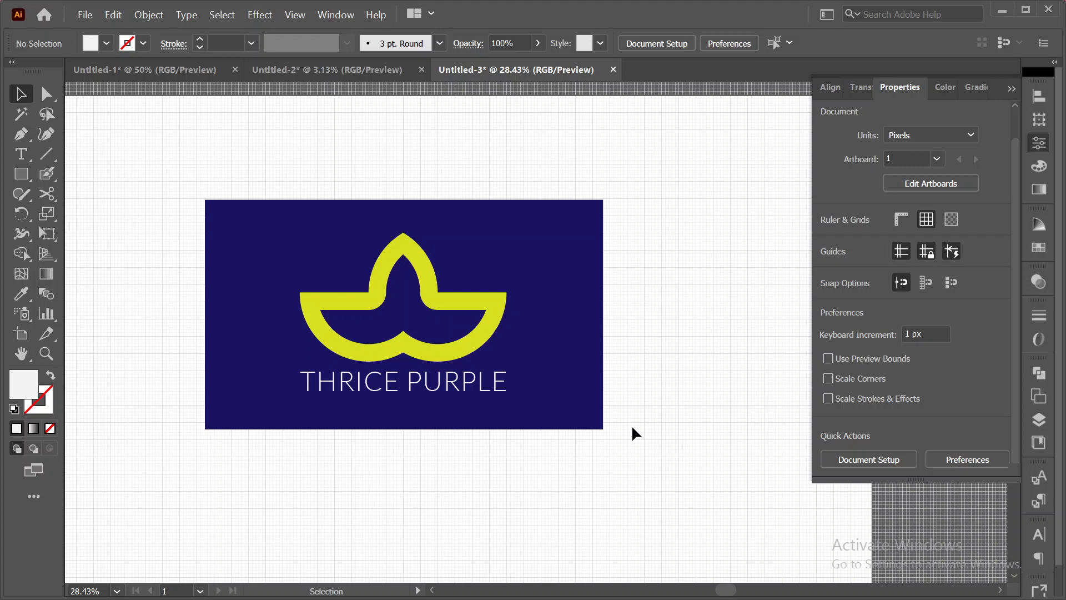
- Draw two light grey rectangles over the grid near the artboard's lower edge, about 51 by 50 px and 150 by 55 px
scroll(632, 427, "down", 5)
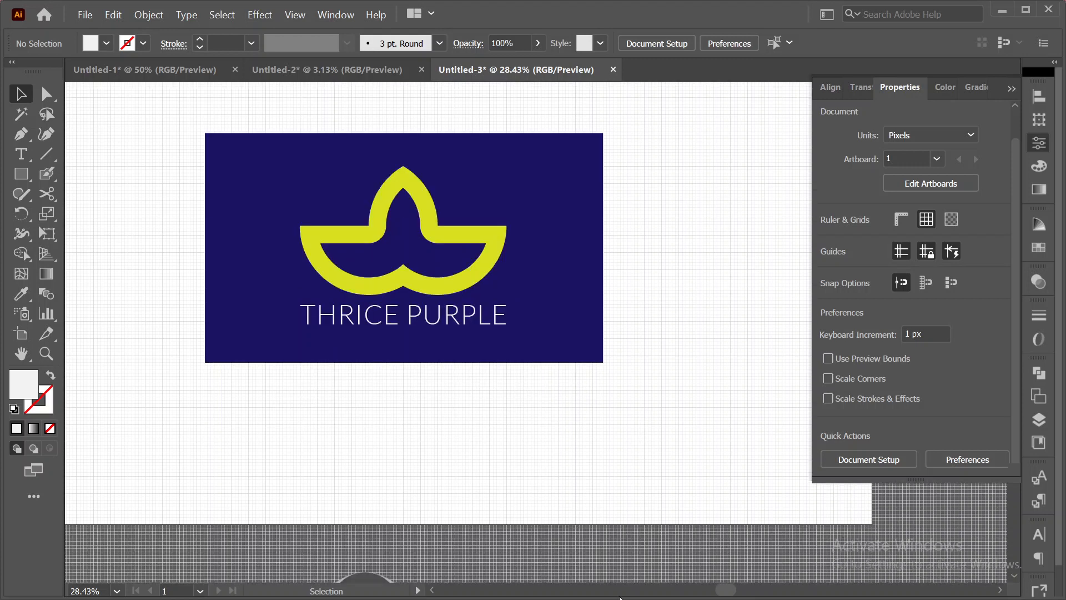
scroll(620, 597, "up", 3)
scroll(620, 597, "up", 1)
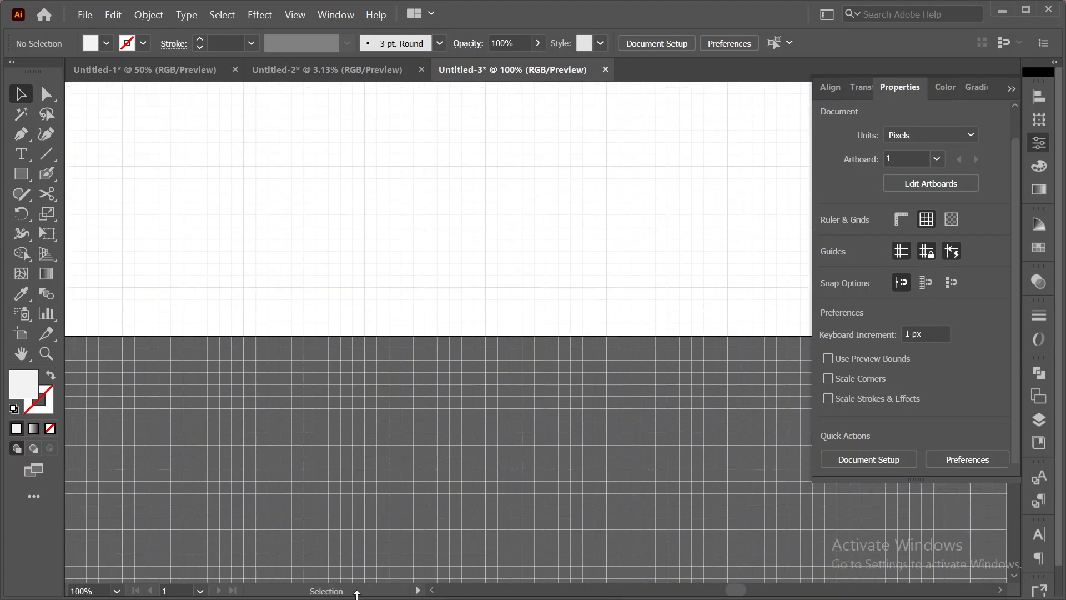
scroll(362, 317, "up", 2)
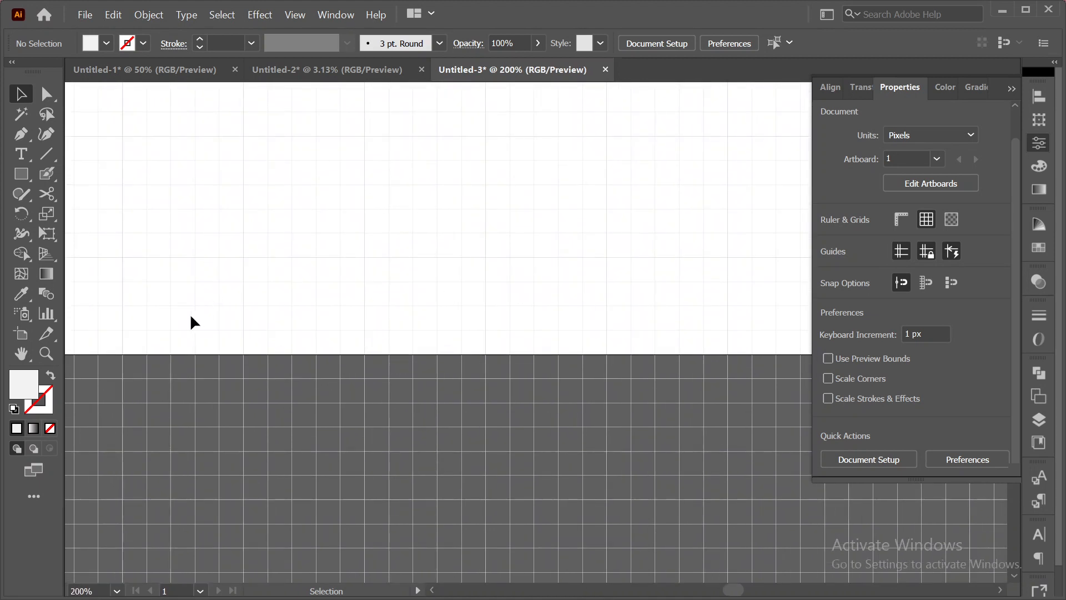
left_click(20, 172)
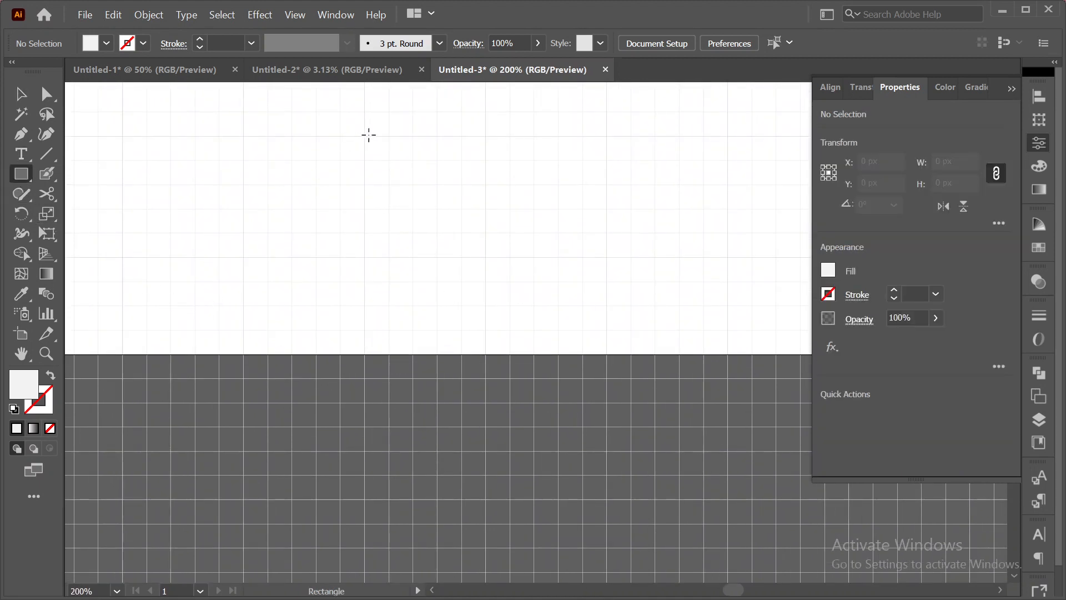
left_click_drag(363, 135, 488, 255)
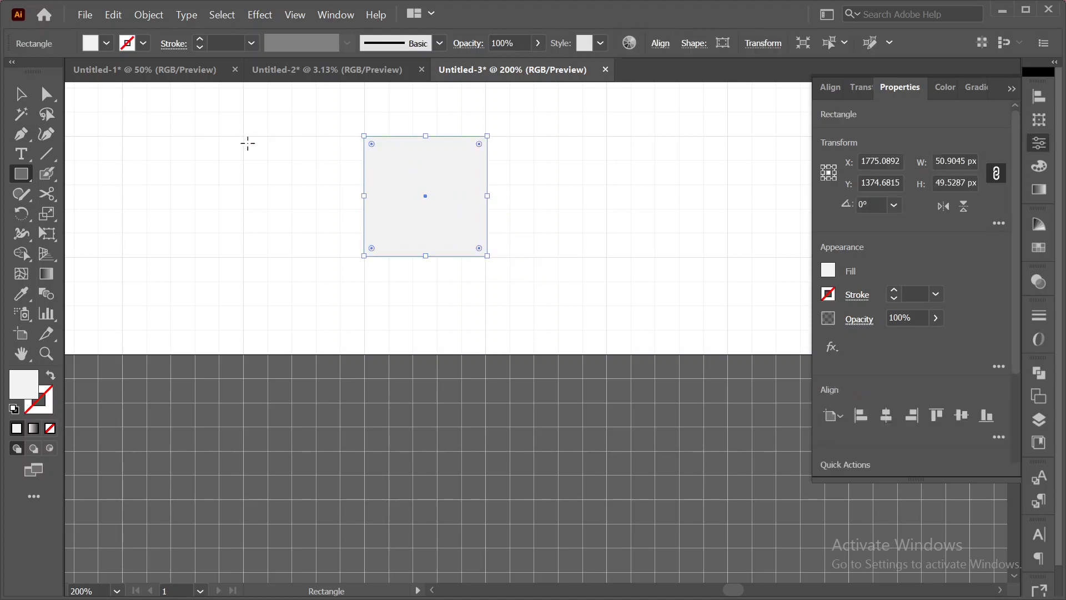
left_click_drag(243, 136, 605, 271)
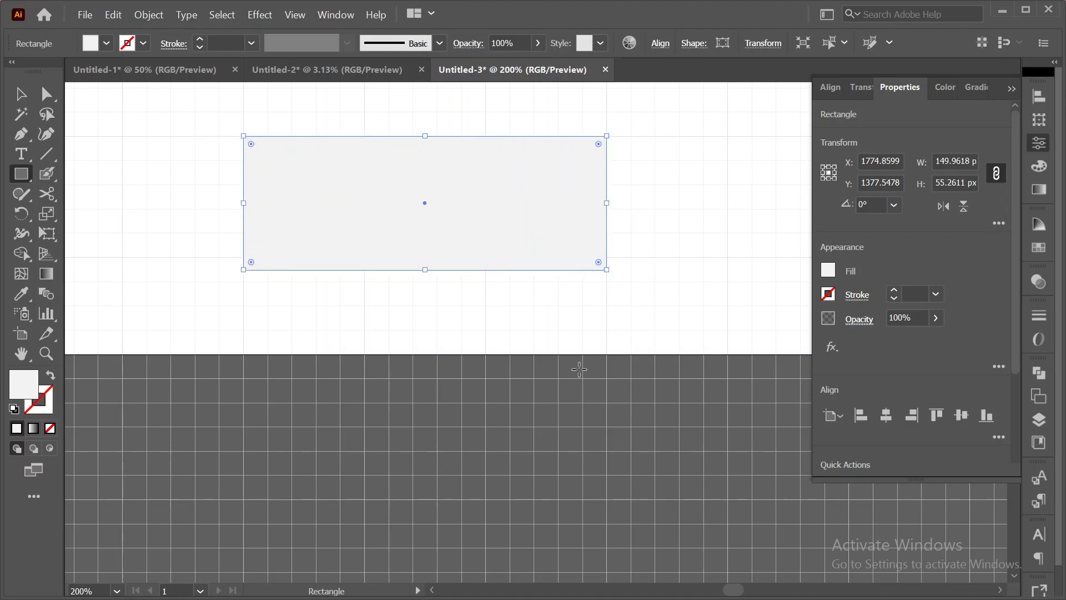
- Delete the sample rectangles from the grid and fit the whole artboard in view
left_click(25, 99)
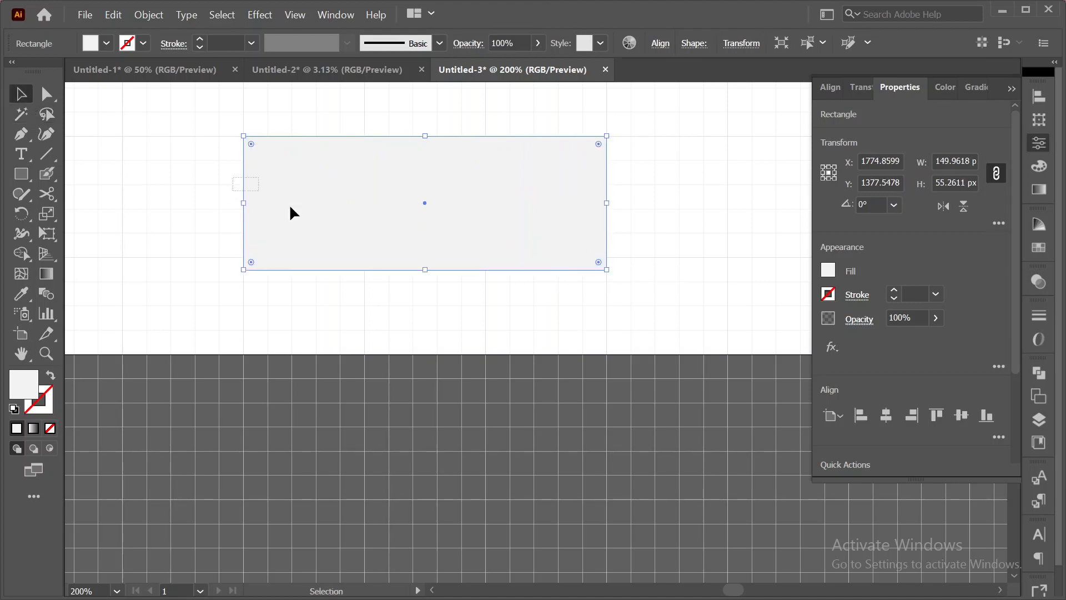
key("Delete")
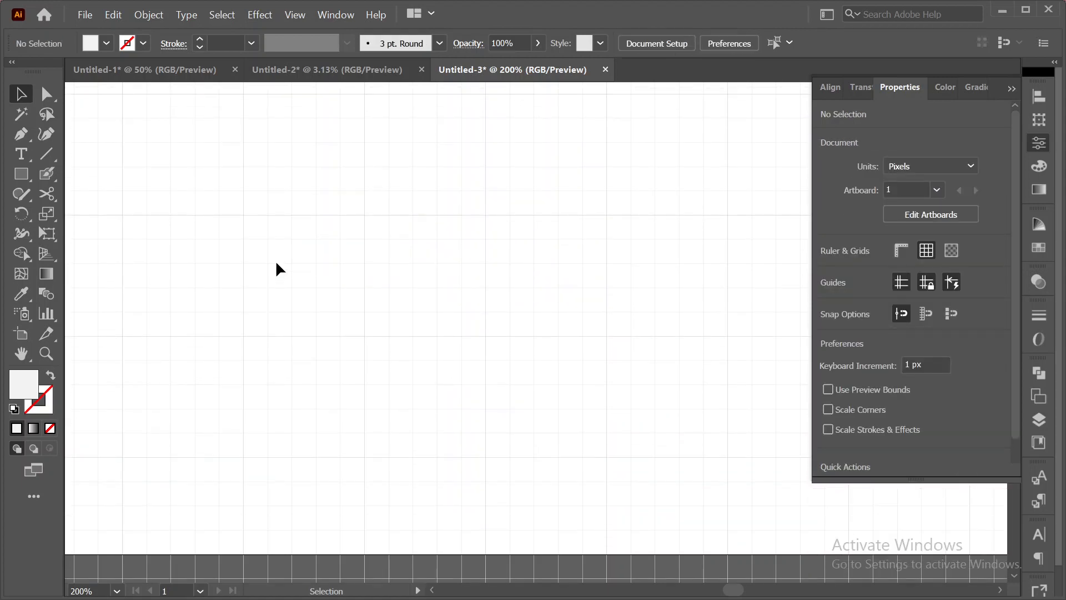
key("ctrl+0")
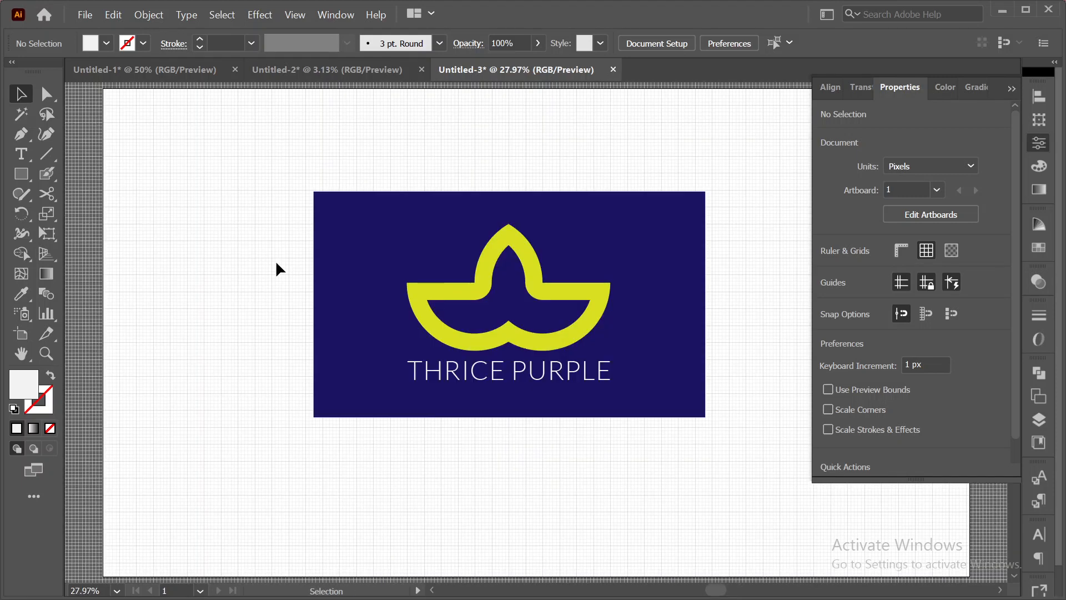
- Switch to the Untitled-2 document and activate the Paintbrush tool
scroll(276, 260, "up", 1)
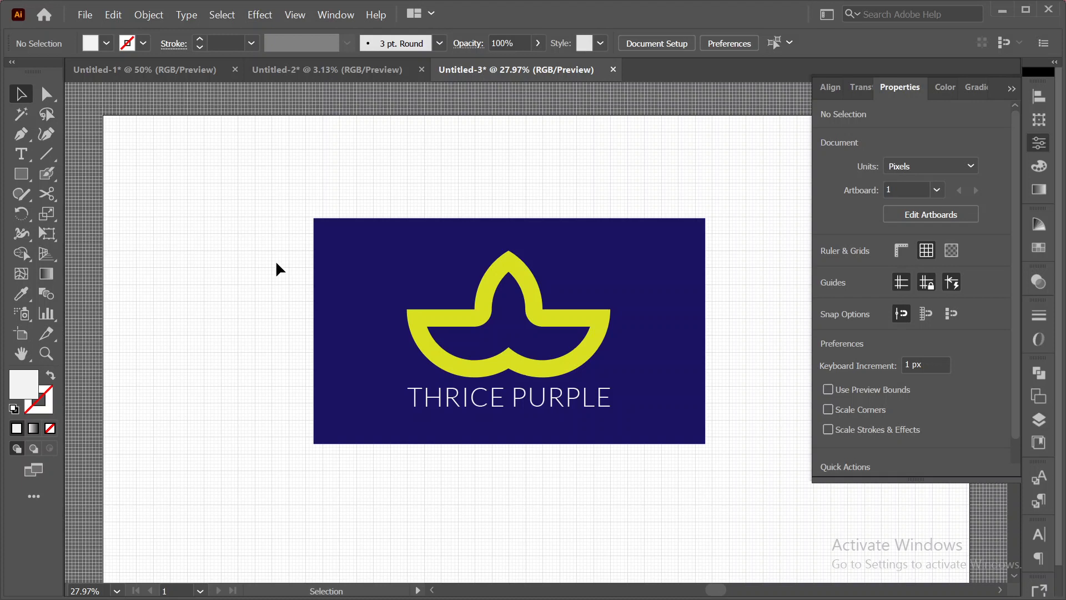
left_click(319, 71)
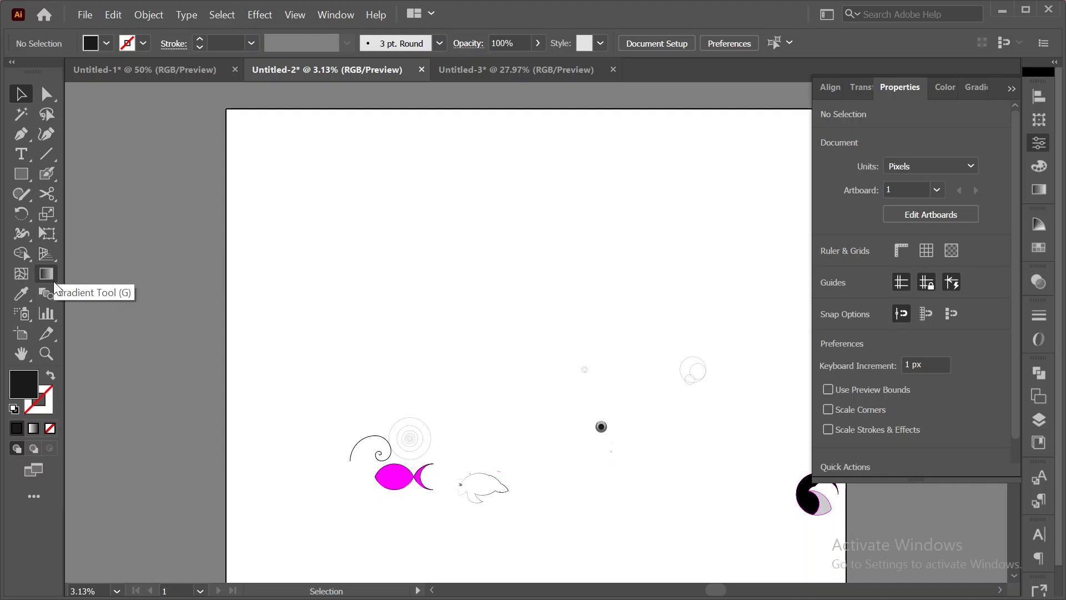
left_click(25, 192)
left_click(130, 139)
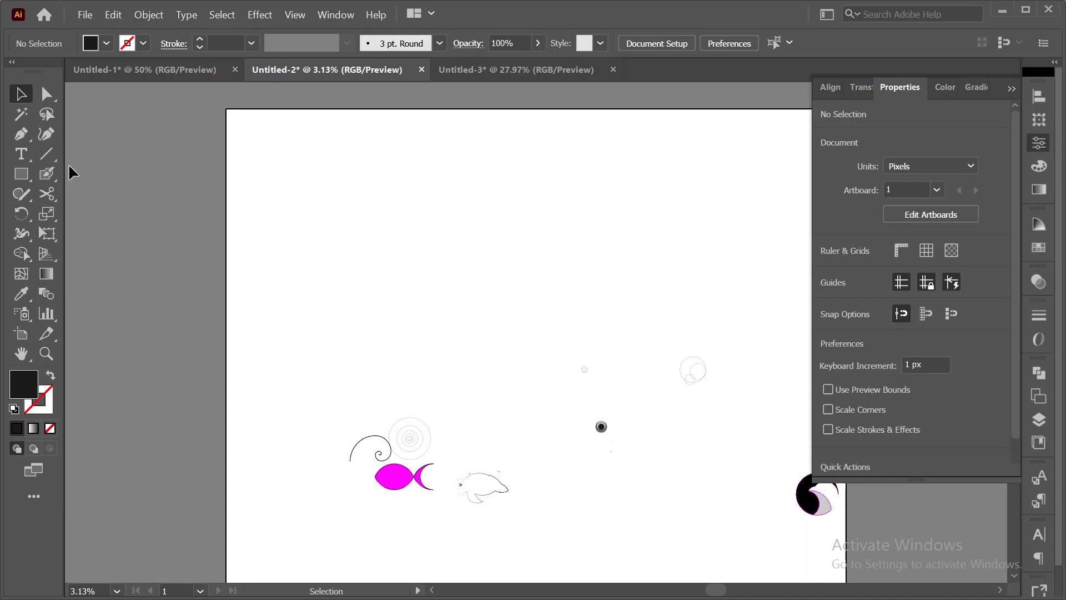
left_click(46, 173)
left_click(109, 172)
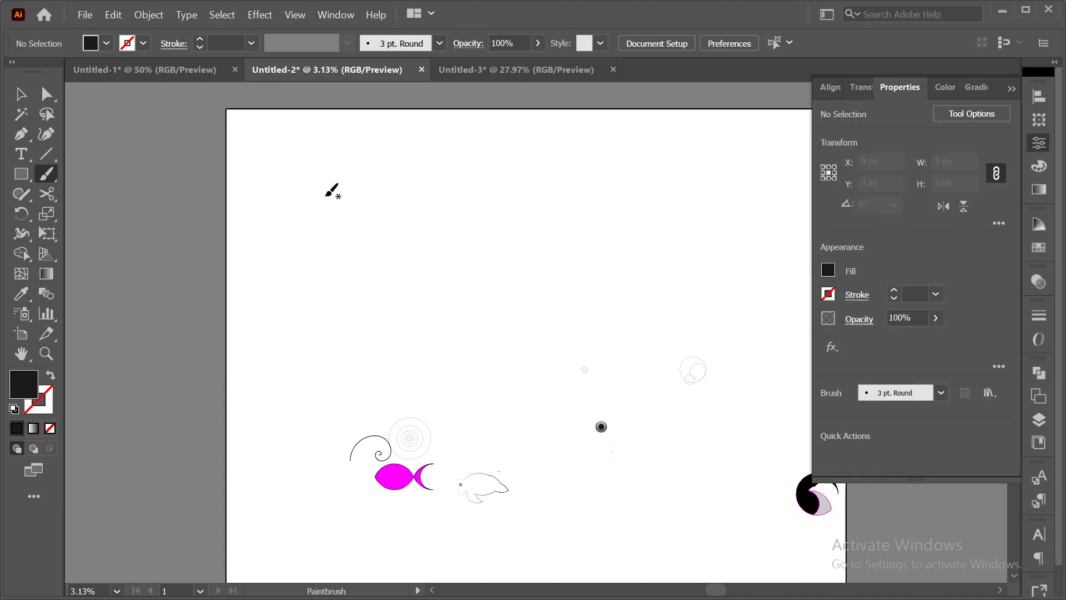
- Handwrite the word "Fibbonic" on a rising slant across the artboard's upper area and underline it with one long stroke
scroll(334, 195, "up", 1)
scroll(334, 196, "down", 3)
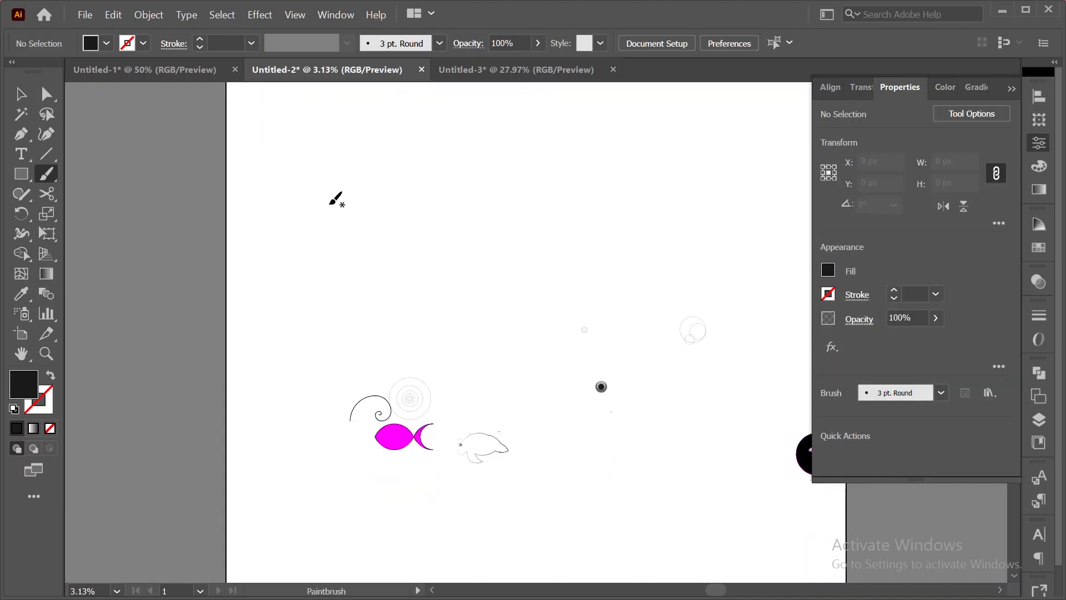
left_click_drag(341, 228, 260, 265)
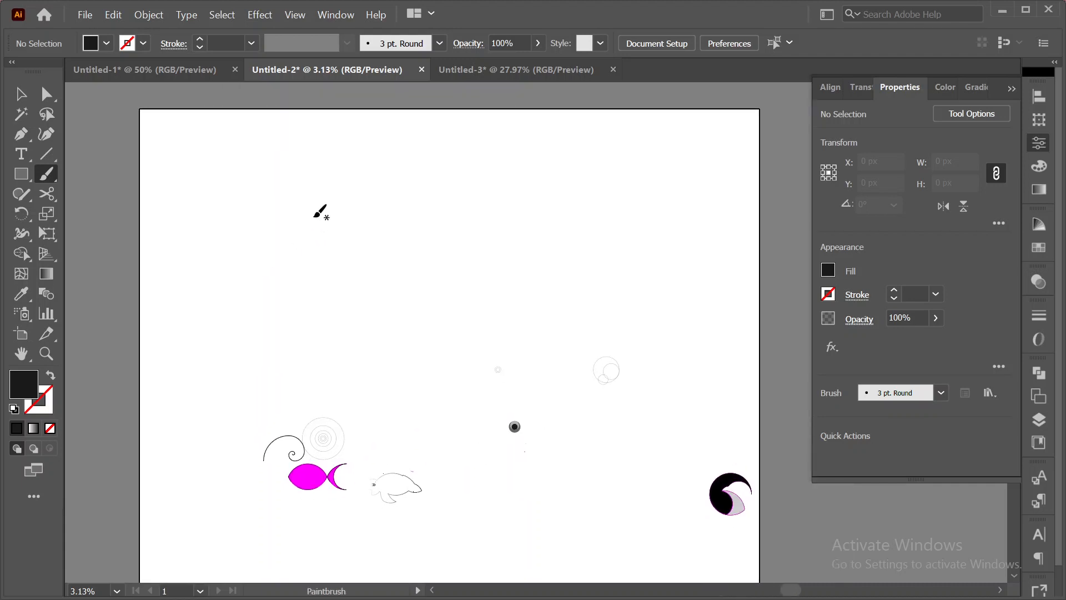
left_click_drag(234, 201, 254, 243)
mouse_move(232, 197)
left_mouse_down()
mouse_move(261, 186)
mouse_move(259, 210)
left_mouse_up()
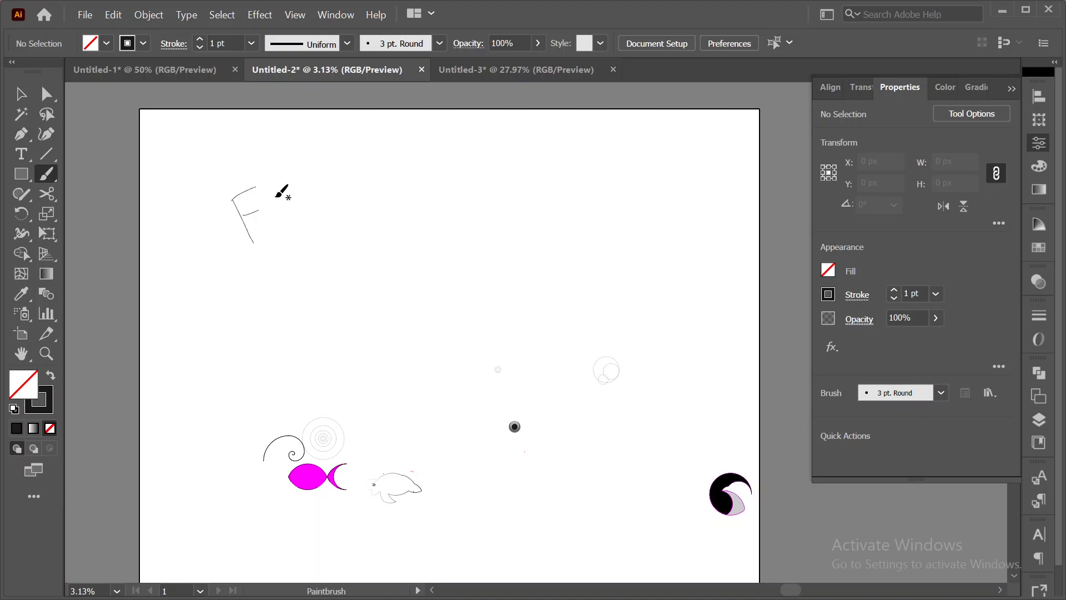
mouse_move(276, 196)
left_mouse_down()
mouse_move(265, 225)
mouse_move(283, 211)
left_mouse_up()
key("ctrl+z")
left_click_drag(268, 199, 284, 223)
key("ctrl+z")
left_click_drag(262, 194, 275, 211)
mouse_move(274, 168)
left_mouse_down()
mouse_move(303, 188)
mouse_move(298, 208)
left_mouse_up()
left_click_drag(306, 156, 348, 184)
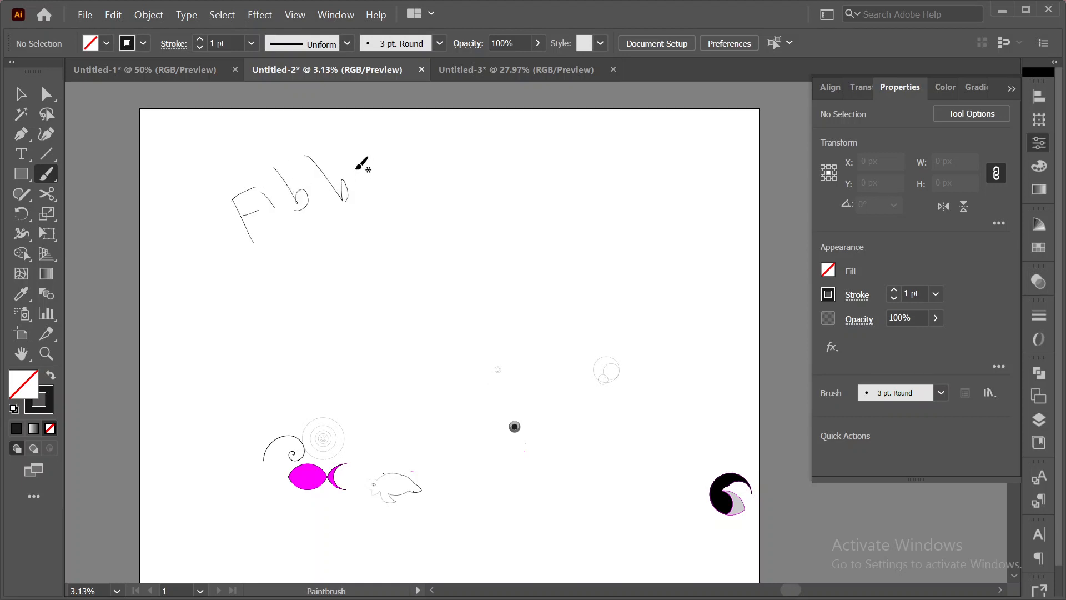
mouse_move(364, 166)
left_mouse_down()
mouse_move(405, 181)
mouse_move(399, 152)
mouse_move(437, 153)
mouse_move(461, 143)
left_mouse_up()
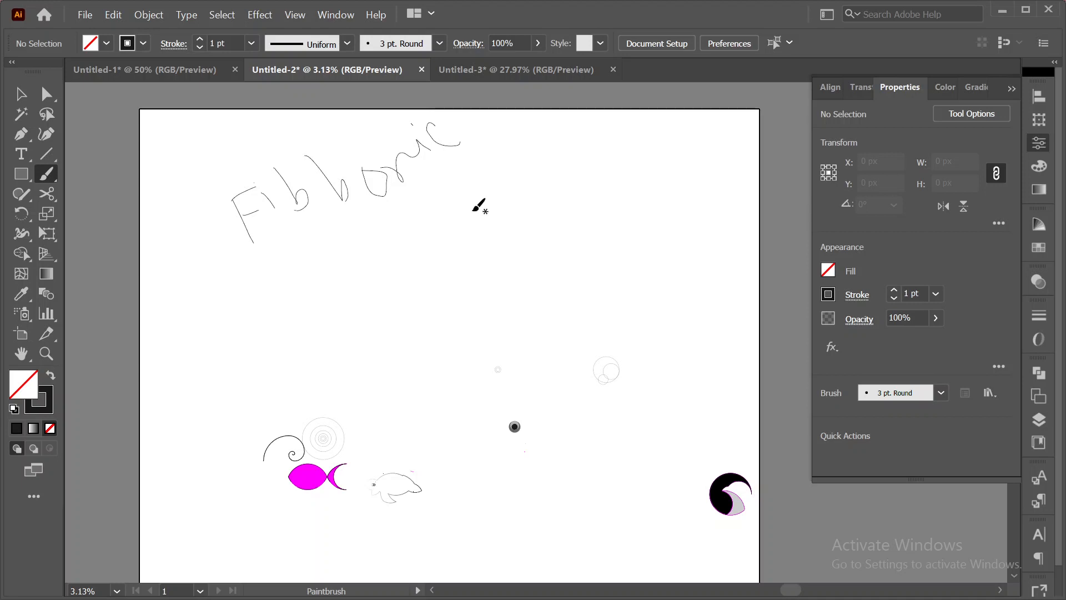
left_click_drag(245, 260, 491, 139)
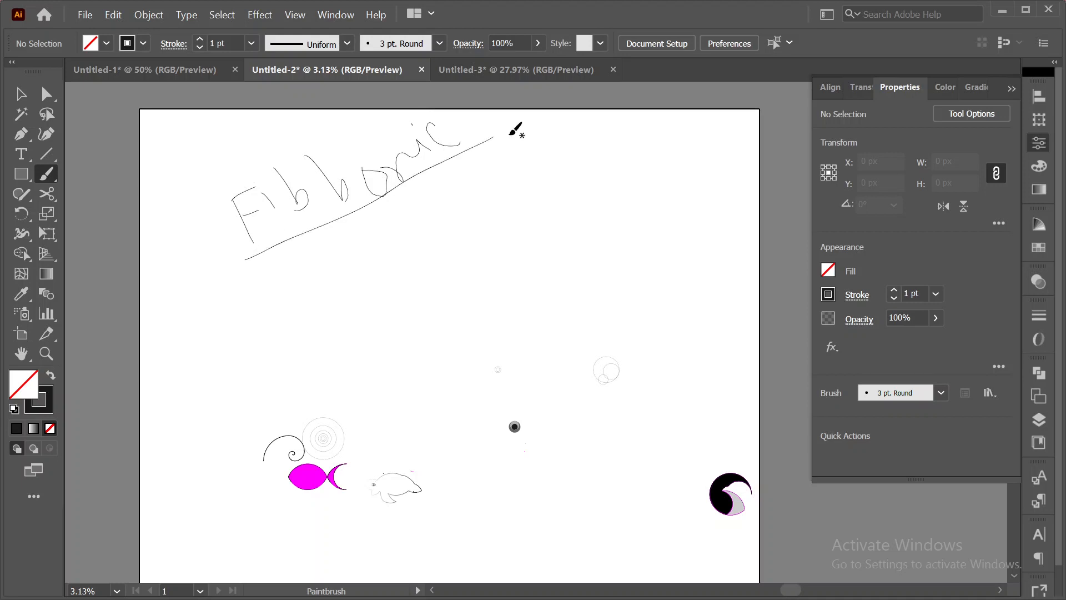
mouse_move(504, 180)
left_mouse_down()
mouse_move(525, 206)
mouse_move(531, 193)
left_mouse_up()
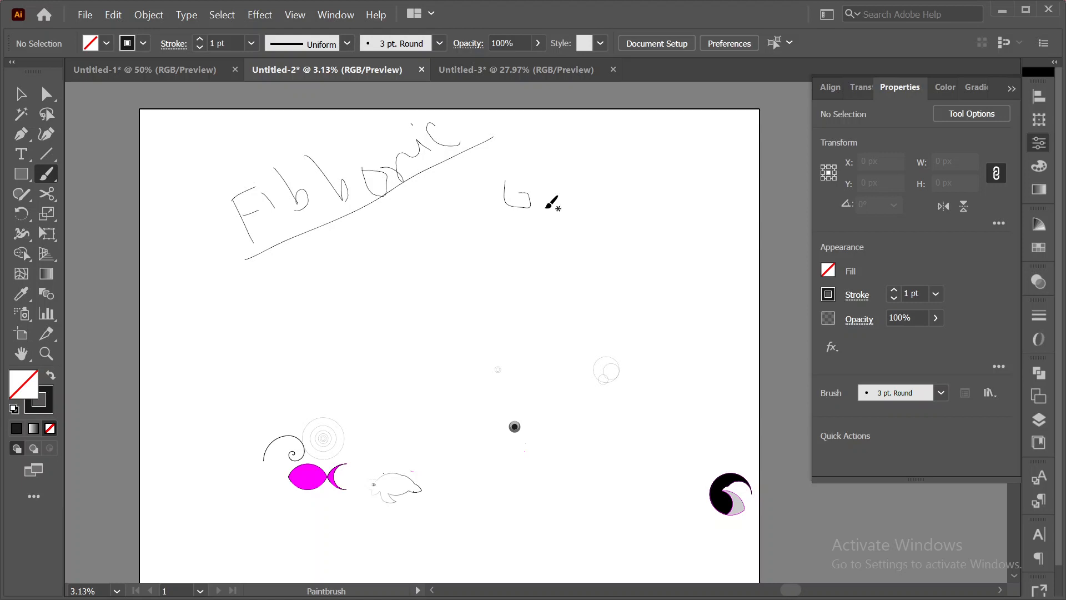
left_click(21, 94)
left_click_drag(504, 186, 549, 209)
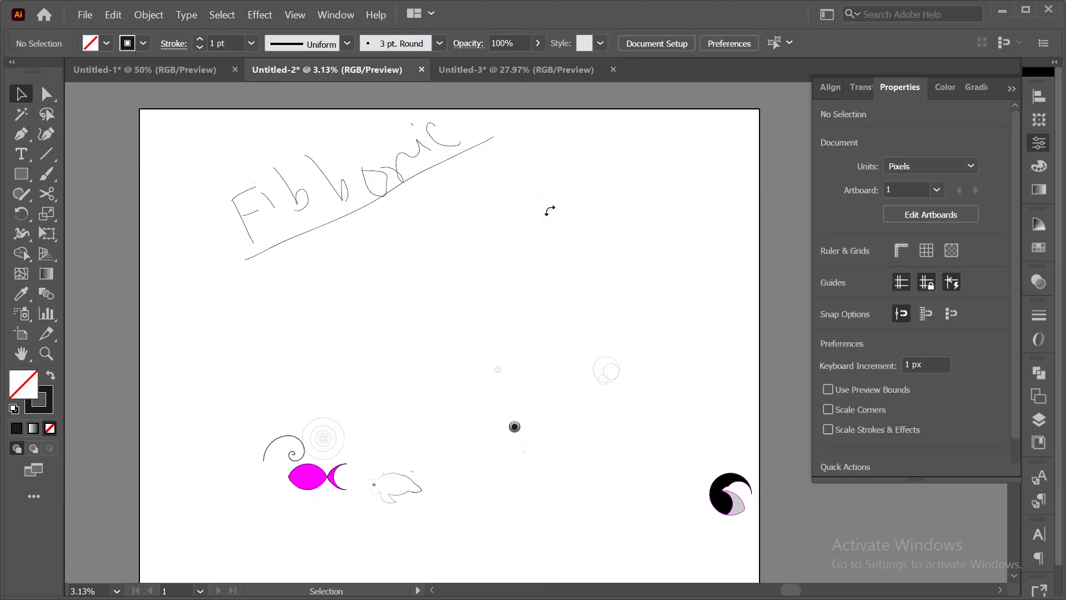
- Handwrite a small 0 with the Paintbrush below the underlined word
scroll(550, 211, "down", 1)
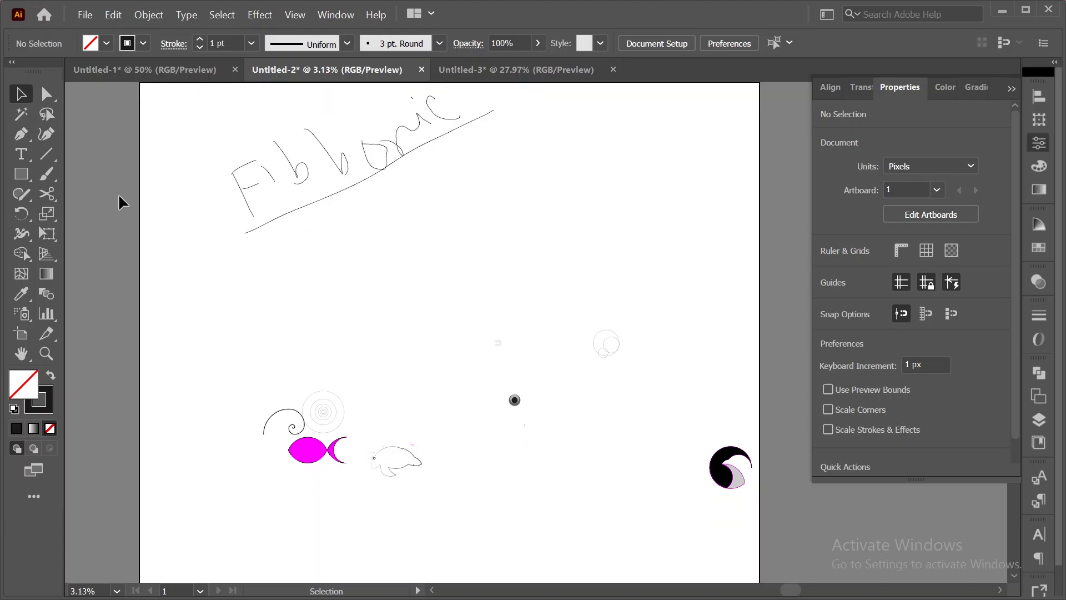
left_click(20, 195)
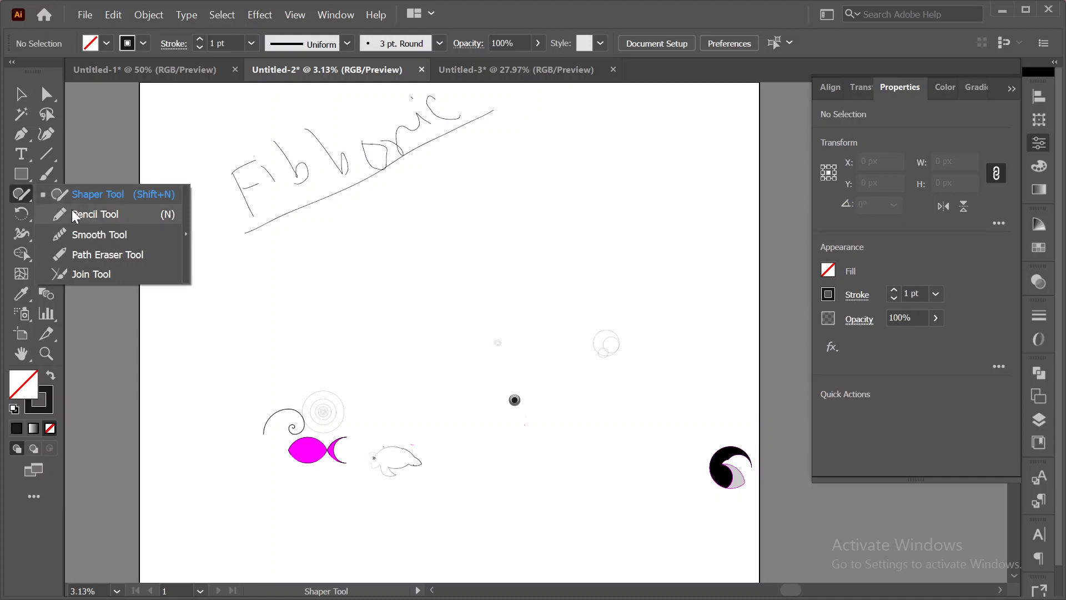
left_click(48, 174)
left_click_drag(301, 289, 312, 286)
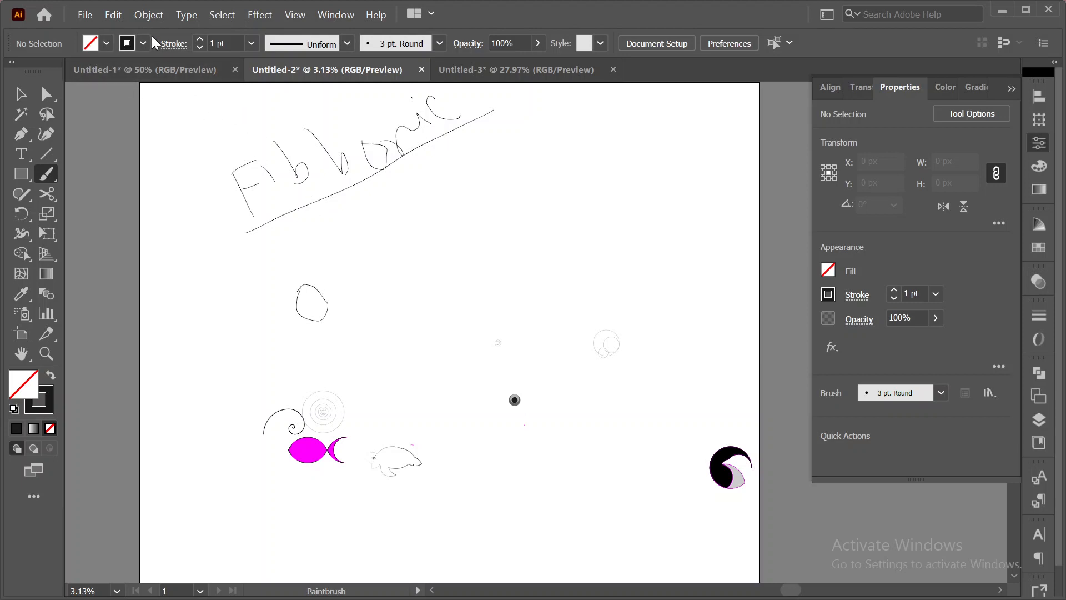
- Set the stroke weight to 3 pt and handwrite 0, 1, 1, 2, 3 on a rising diagonal, with a curve under the first 1
left_click(199, 39)
left_click(199, 39)
left_click_drag(364, 248, 364, 252)
left_click_drag(408, 223, 447, 263)
left_click_drag(390, 321, 453, 272)
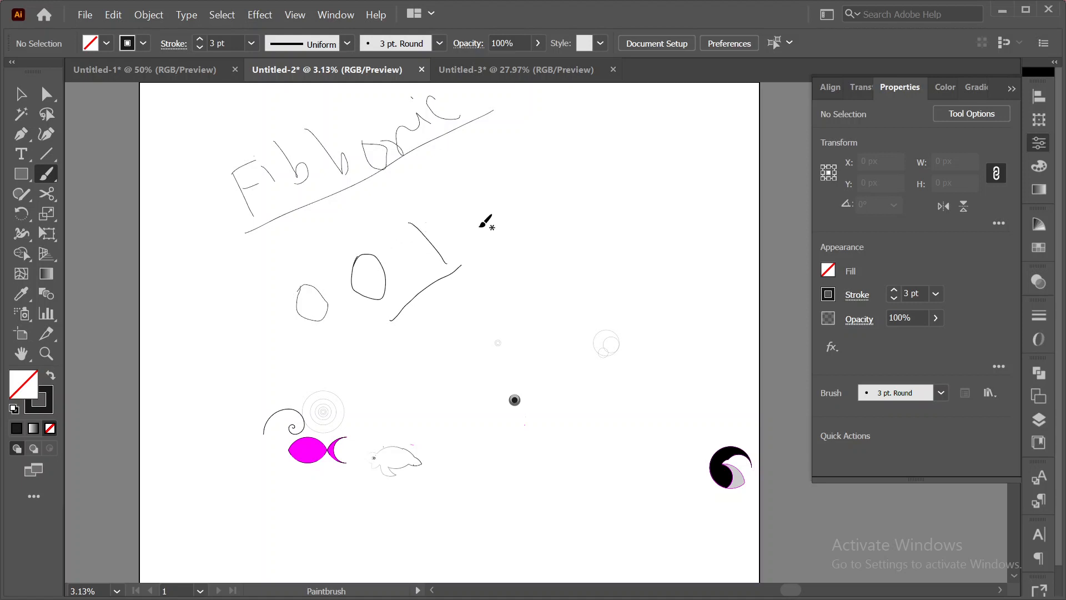
scroll(458, 229, "up", 1)
scroll(455, 231, "up", 1)
left_click_drag(449, 225, 492, 264)
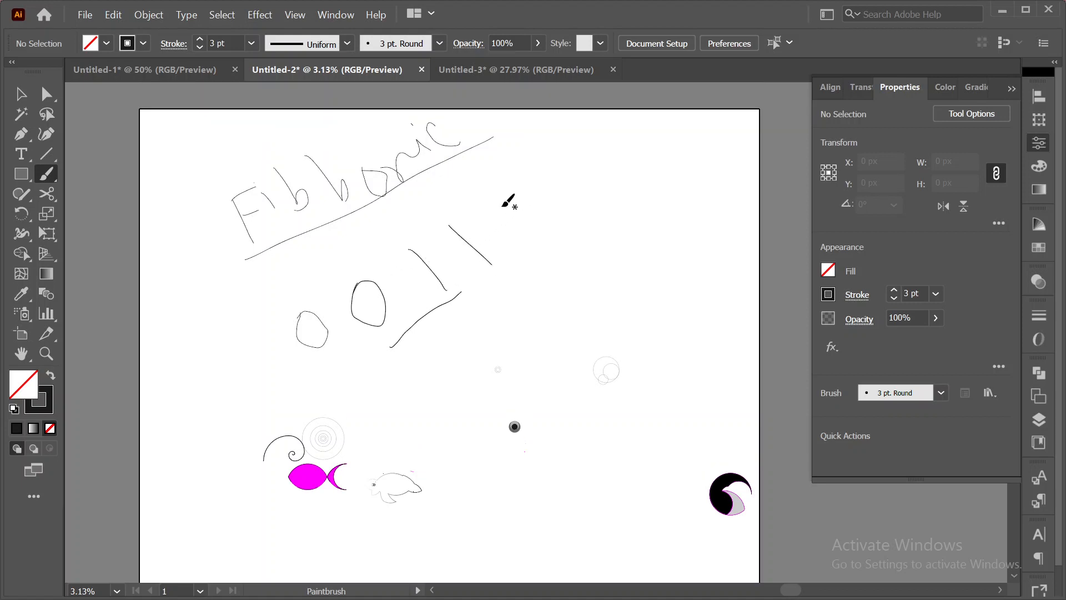
left_click_drag(527, 212, 587, 227)
mouse_move(576, 165)
left_mouse_down()
mouse_move(595, 191)
mouse_move(634, 170)
mouse_move(626, 203)
left_mouse_up()
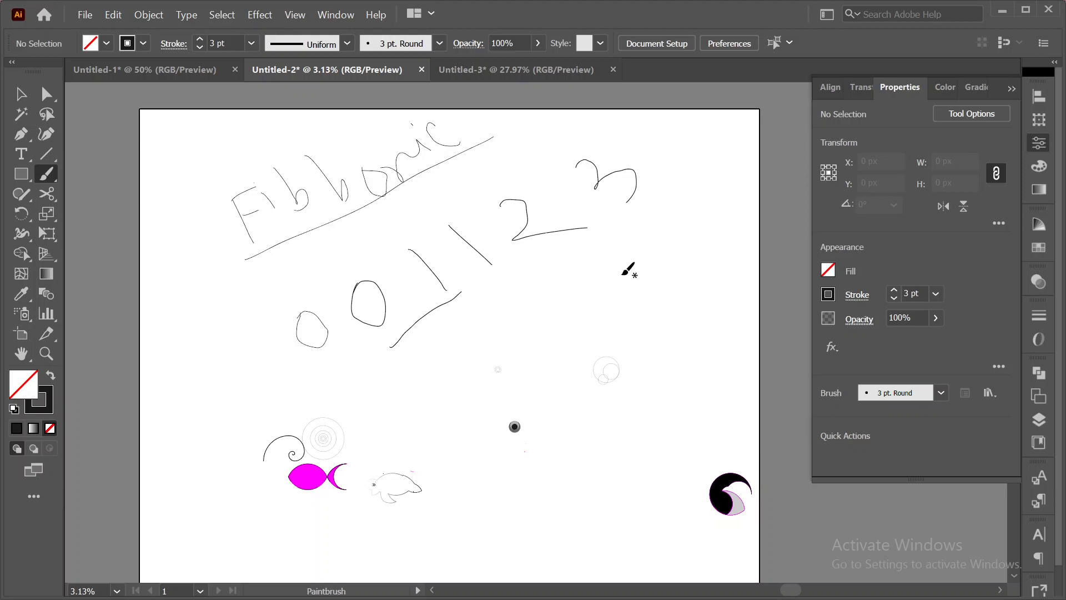
- Handwrite 5, 8 and 13 below the number row and brush large freehand loops around the numbers
scroll(622, 273, "down", 1)
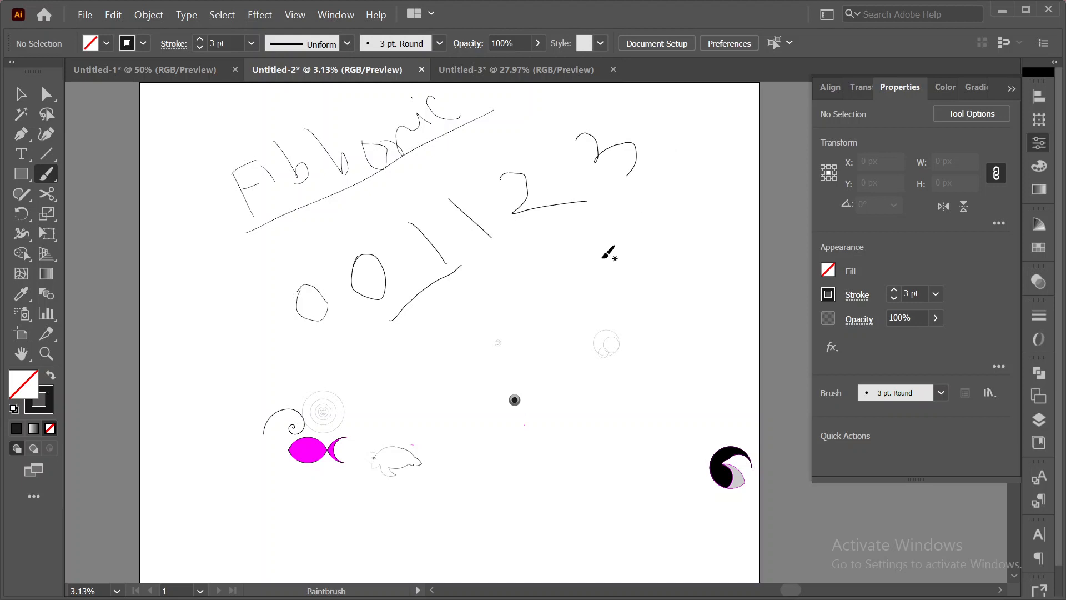
scroll(599, 225, "up", 1)
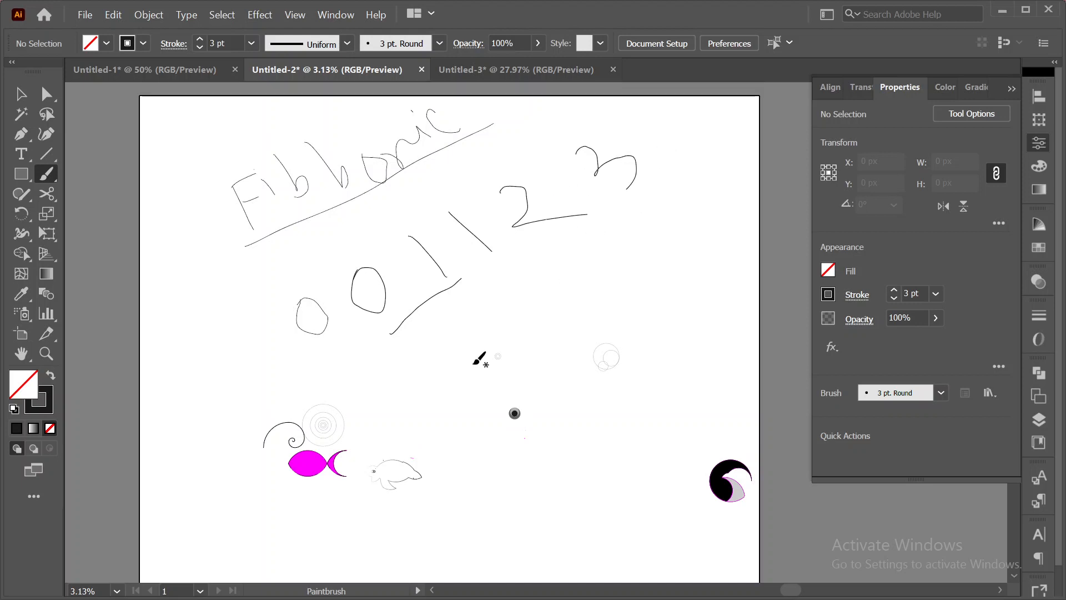
mouse_move(478, 334)
left_mouse_down()
mouse_move(511, 349)
mouse_move(507, 367)
mouse_move(475, 331)
left_mouse_up()
mouse_move(580, 265)
left_mouse_down()
mouse_move(560, 272)
mouse_move(597, 299)
mouse_move(583, 265)
left_mouse_up()
mouse_move(653, 220)
left_mouse_down()
mouse_move(674, 253)
mouse_move(684, 207)
mouse_move(700, 244)
mouse_move(693, 239)
left_mouse_up()
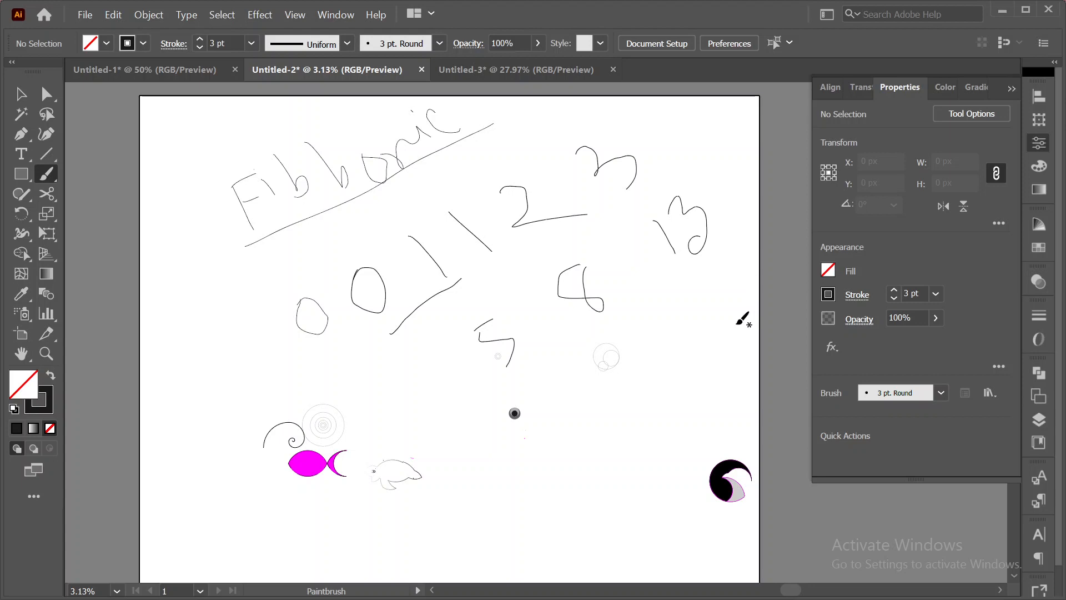
mouse_move(472, 396)
left_mouse_down()
mouse_move(635, 278)
mouse_move(680, 132)
mouse_move(302, 152)
mouse_move(415, 402)
mouse_move(654, 249)
mouse_move(523, 176)
left_mouse_up()
mouse_move(426, 225)
left_mouse_down()
mouse_move(390, 322)
mouse_move(544, 196)
mouse_move(364, 184)
mouse_move(446, 343)
mouse_move(469, 337)
left_mouse_up()
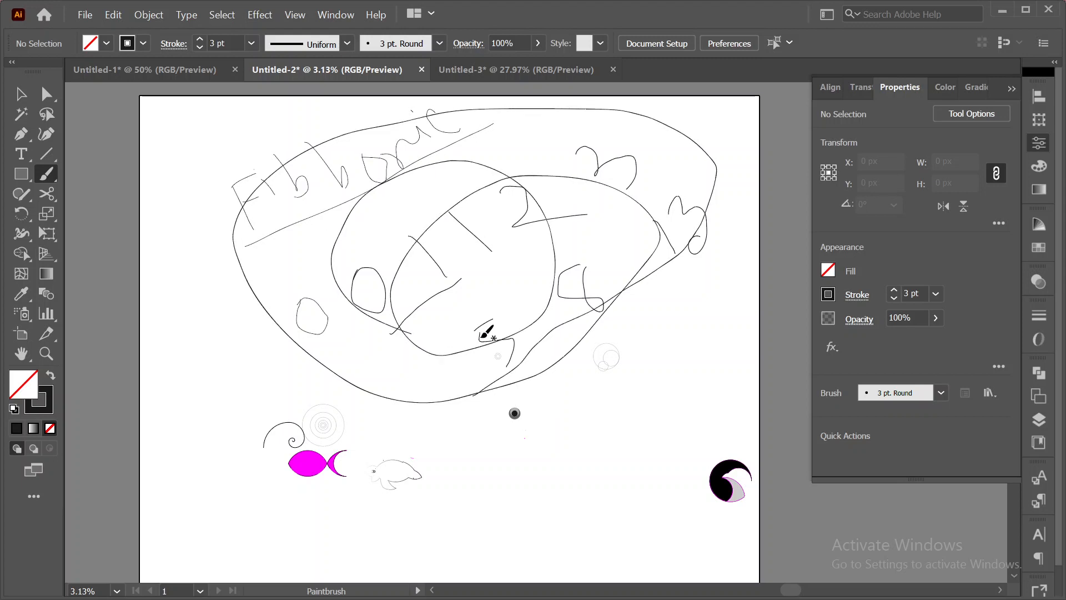
- Delete the handwritten word, numbers and loops from the upper part of the artboard
left_click(21, 94)
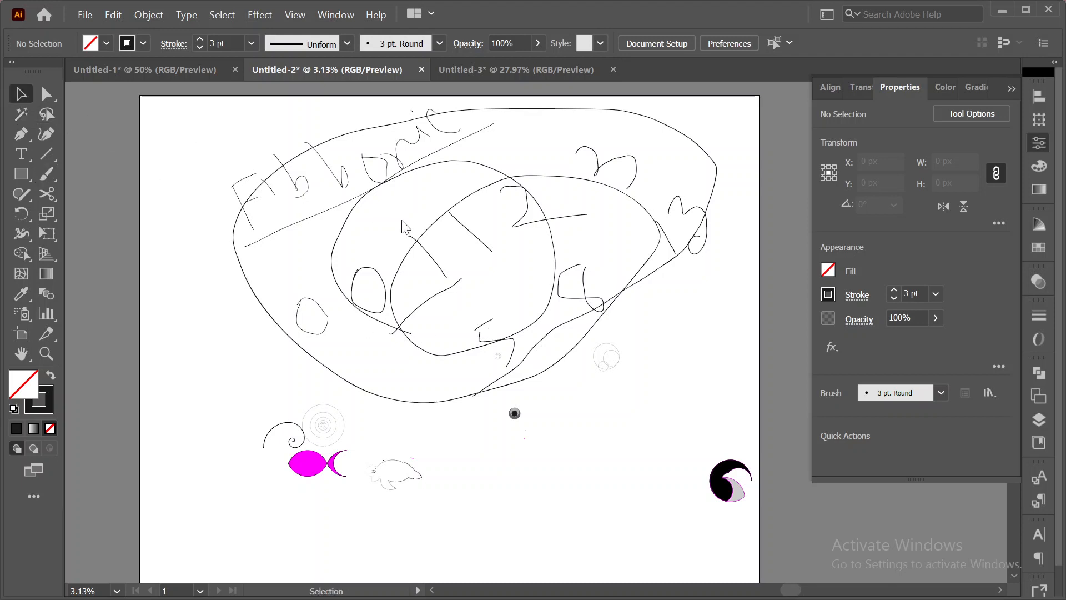
left_click_drag(241, 133, 576, 338)
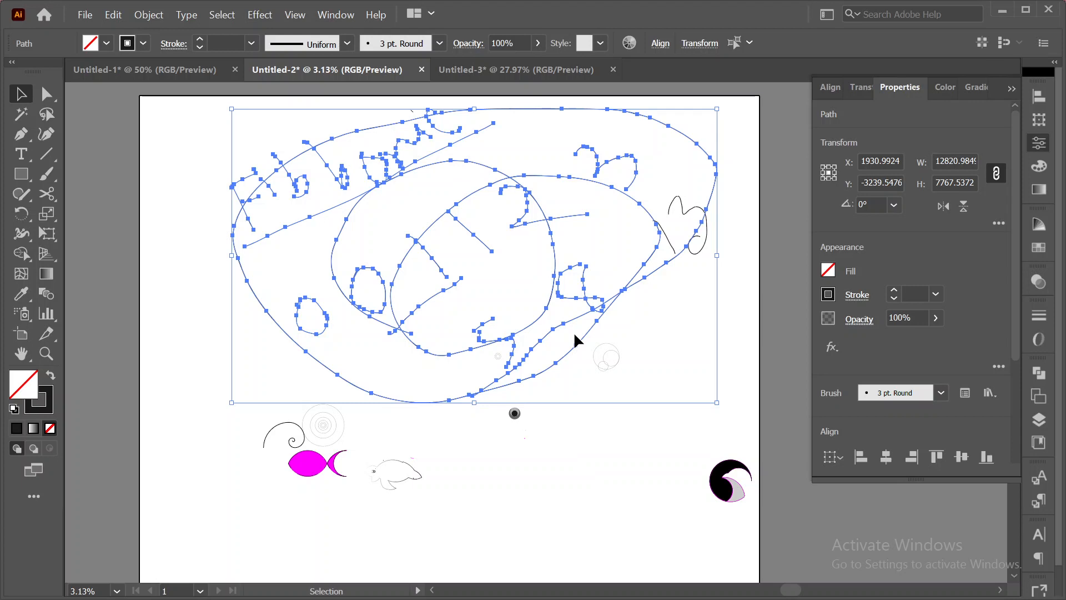
key("Delete")
left_click_drag(654, 189, 709, 264)
key("Delete")
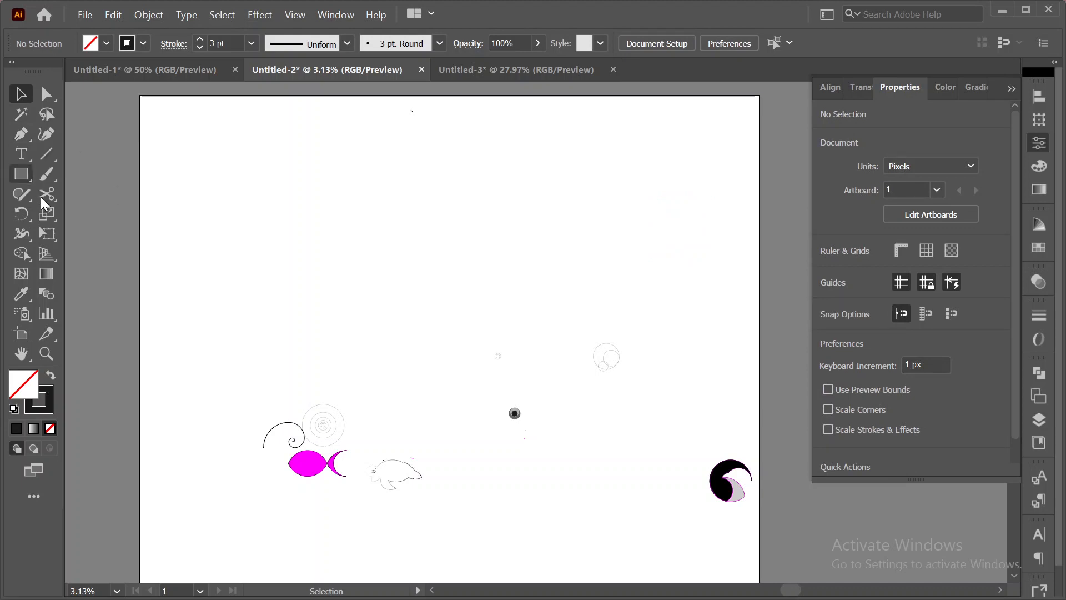
- Handwrite the fraction 13/8 followed by an equals sign with the Paintbrush in the artboard's upper area
left_click(48, 174)
left_click_drag(215, 205, 239, 258)
mouse_move(244, 215)
left_mouse_down()
mouse_move(246, 184)
mouse_move(256, 203)
mouse_move(274, 196)
mouse_move(266, 240)
left_mouse_up()
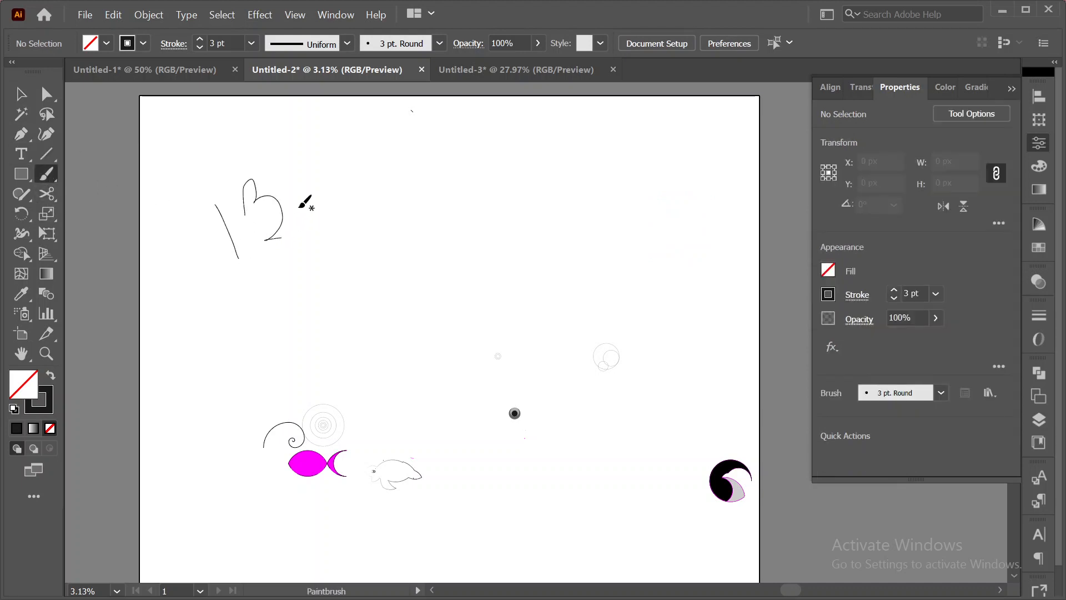
left_click_drag(342, 147, 270, 318)
mouse_move(354, 250)
left_mouse_down()
mouse_move(337, 218)
mouse_move(362, 271)
mouse_move(360, 302)
mouse_move(367, 243)
left_mouse_up()
mouse_move(387, 207)
left_mouse_down()
mouse_move(431, 185)
mouse_move(421, 221)
mouse_move(410, 222)
mouse_move(451, 204)
left_mouse_up()
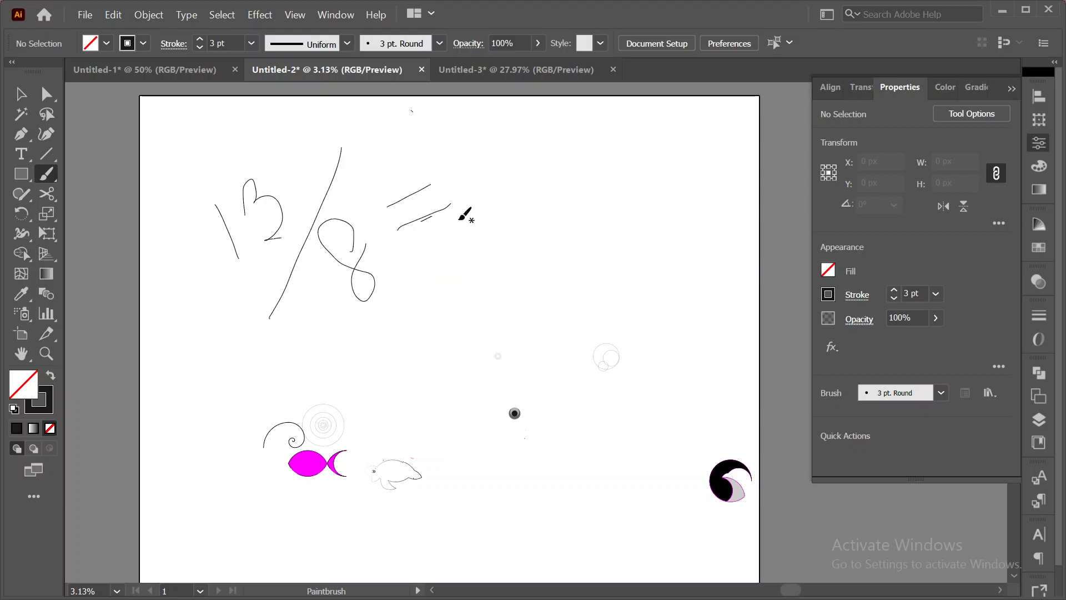
- Handwrite the value 1.618 after the equals sign and circle it with freehand loops
left_click_drag(439, 163, 471, 207)
left_click_drag(511, 124, 509, 160)
mouse_move(536, 125)
left_mouse_down()
mouse_move(563, 170)
mouse_move(581, 142)
mouse_move(562, 150)
left_mouse_up()
mouse_move(631, 147)
left_mouse_down()
mouse_move(568, 195)
mouse_move(438, 259)
left_mouse_up()
mouse_move(413, 138)
left_mouse_down()
mouse_move(483, 219)
mouse_move(619, 105)
mouse_move(657, 168)
mouse_move(470, 251)
mouse_move(417, 140)
mouse_move(631, 186)
left_mouse_up()
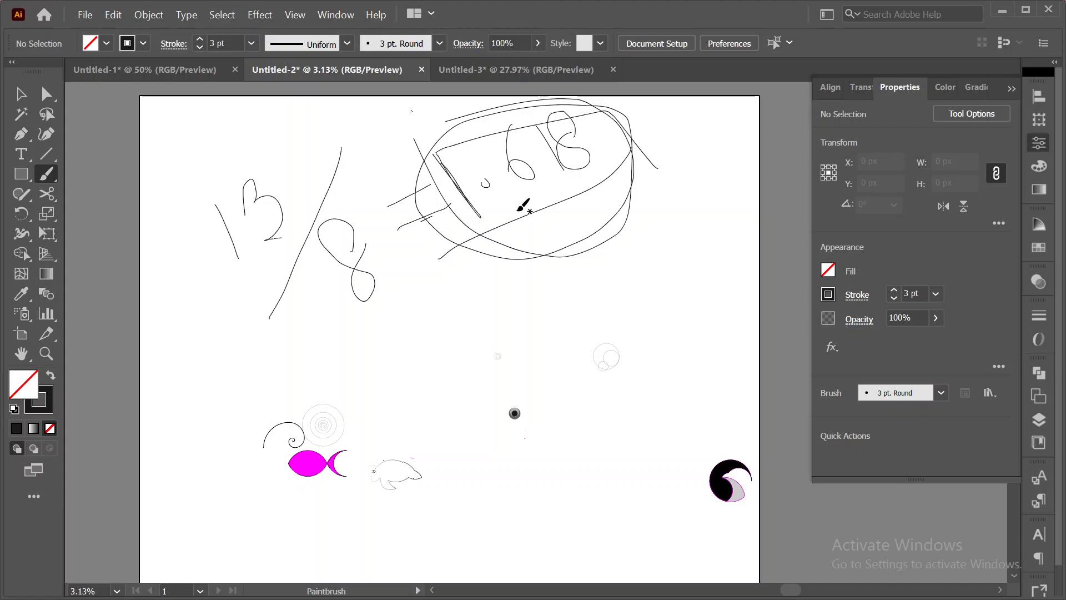
- Handwrite a pi symbol below the circled value and brush an arrow beside it pointing up to the loops
mouse_move(456, 308)
left_mouse_down()
mouse_move(477, 378)
mouse_move(462, 308)
mouse_move(542, 360)
left_mouse_up()
left_click_drag(414, 338, 514, 291)
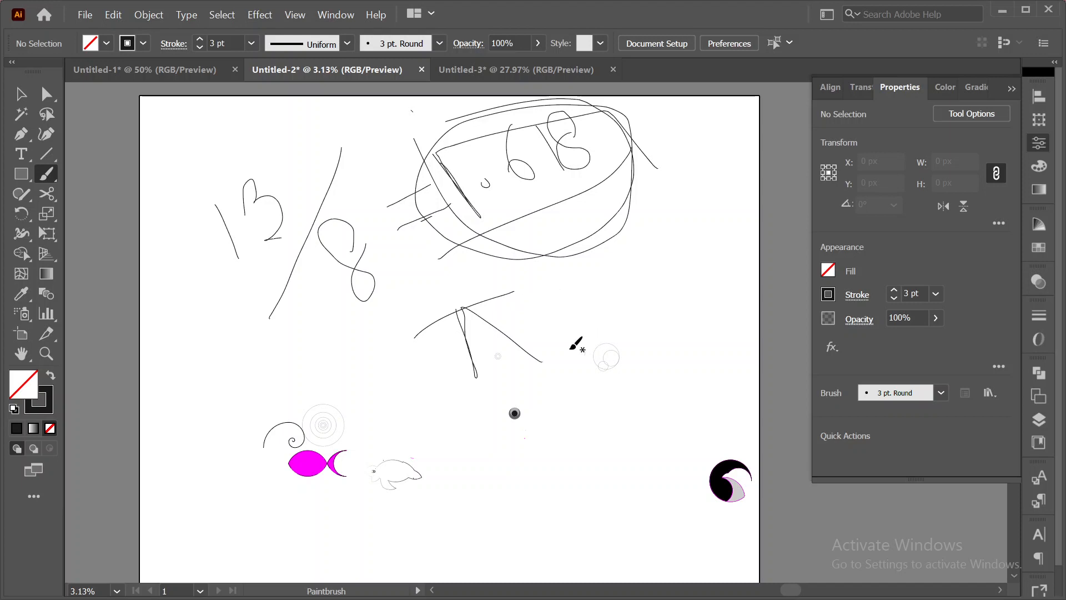
mouse_move(548, 343)
left_mouse_down()
mouse_move(597, 224)
mouse_move(629, 296)
left_mouse_up()
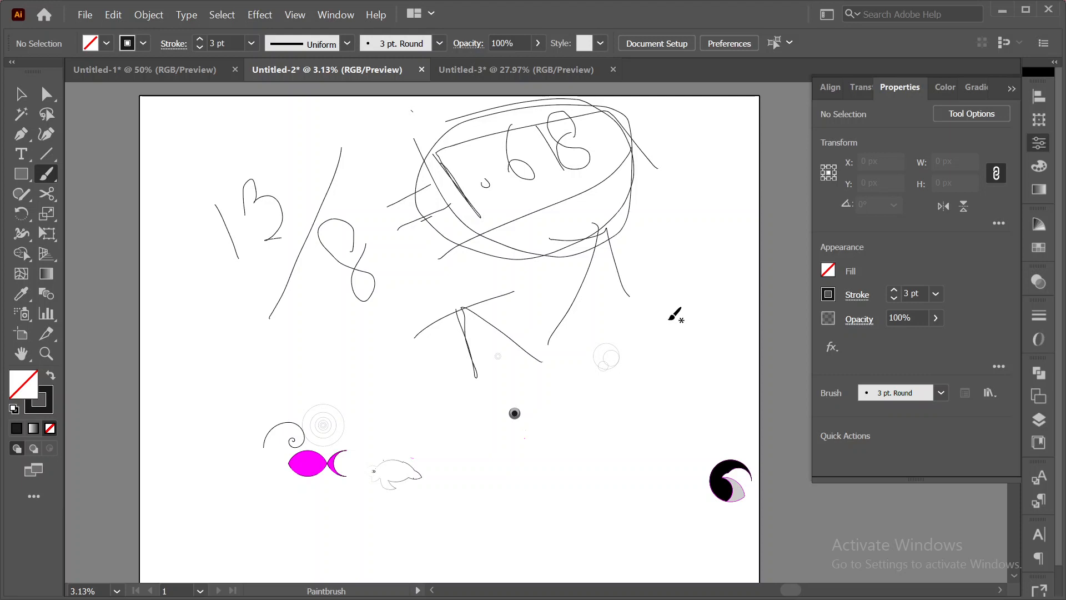
- Handwrite 22/7 beside the arrow with two short ticks above it, and brush a curved mark above the pi symbol
scroll(650, 312, "down", 2)
scroll(489, 361, "down", 2)
scroll(508, 354, "up", 2)
scroll(517, 358, "up", 2)
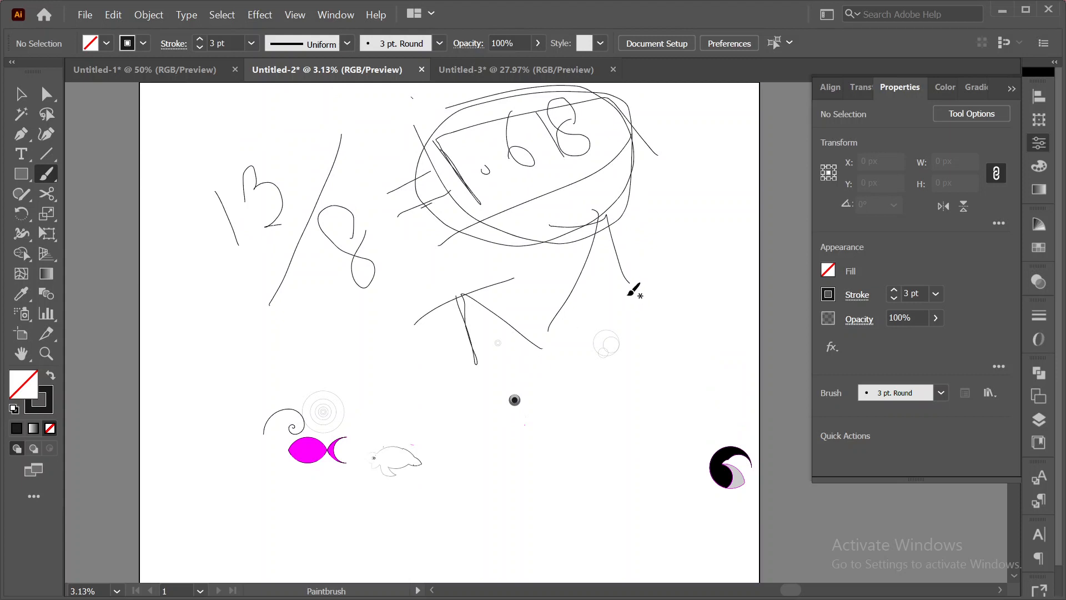
mouse_move(637, 247)
left_mouse_down()
mouse_move(658, 275)
mouse_move(677, 275)
left_mouse_up()
mouse_move(657, 228)
left_mouse_down()
mouse_move(666, 249)
mouse_move(688, 243)
mouse_move(675, 335)
left_mouse_up()
mouse_move(686, 270)
left_mouse_down()
mouse_move(705, 260)
mouse_move(706, 314)
mouse_move(726, 289)
left_mouse_up()
left_click_drag(736, 207, 724, 229)
left_click_drag(719, 190, 706, 217)
mouse_move(455, 284)
left_mouse_down()
mouse_move(471, 233)
mouse_move(446, 226)
mouse_move(517, 230)
mouse_move(499, 270)
left_mouse_up()
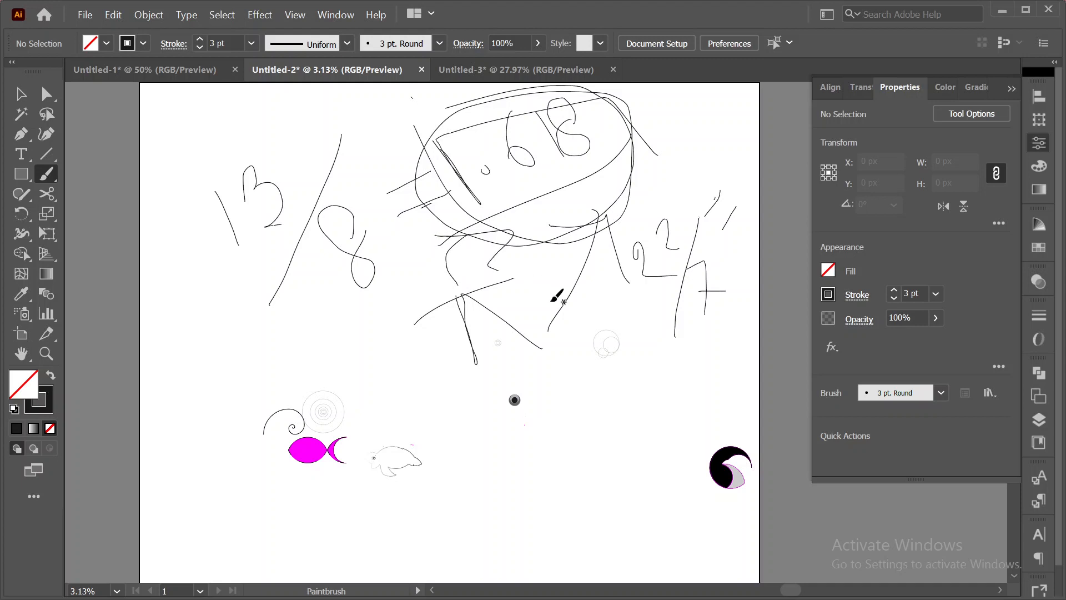
- Circle the pi symbol, add a mark above 22/7 and brush an arrow from pi up to the circled value
scroll(555, 297, "up", 2)
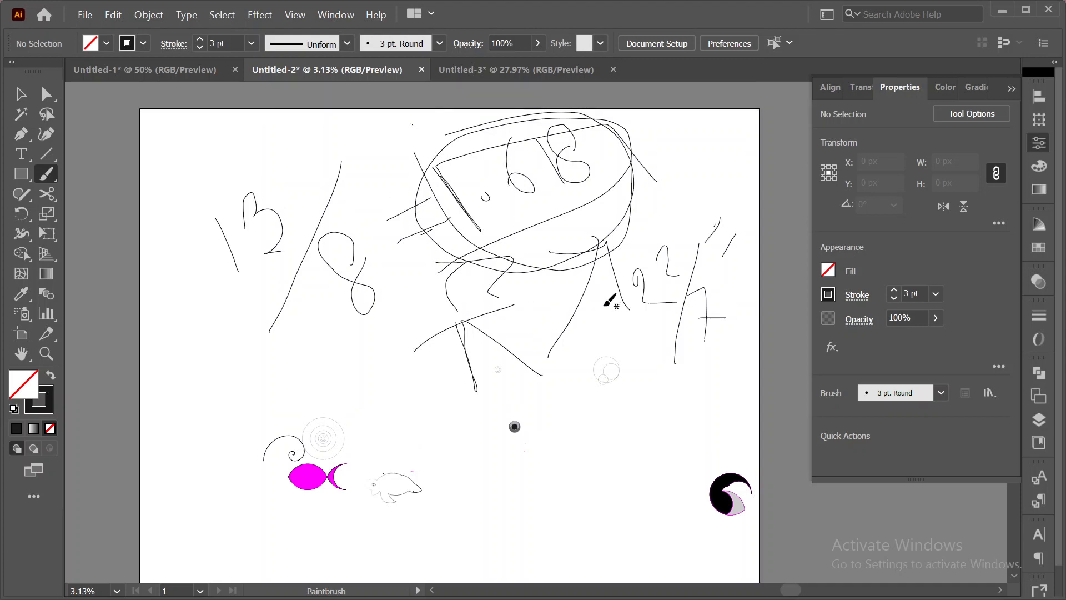
mouse_move(553, 312)
left_mouse_down()
mouse_move(513, 295)
mouse_move(463, 311)
mouse_move(445, 412)
mouse_move(557, 371)
mouse_move(521, 310)
mouse_move(441, 400)
mouse_move(555, 396)
mouse_move(518, 299)
mouse_move(420, 383)
mouse_move(547, 368)
mouse_move(474, 299)
left_mouse_up()
mouse_move(674, 238)
left_mouse_down()
mouse_move(692, 183)
mouse_move(707, 187)
left_mouse_up()
mouse_move(494, 313)
left_mouse_down()
mouse_move(494, 215)
mouse_move(518, 209)
mouse_move(475, 239)
mouse_move(508, 208)
mouse_move(526, 251)
left_mouse_up()
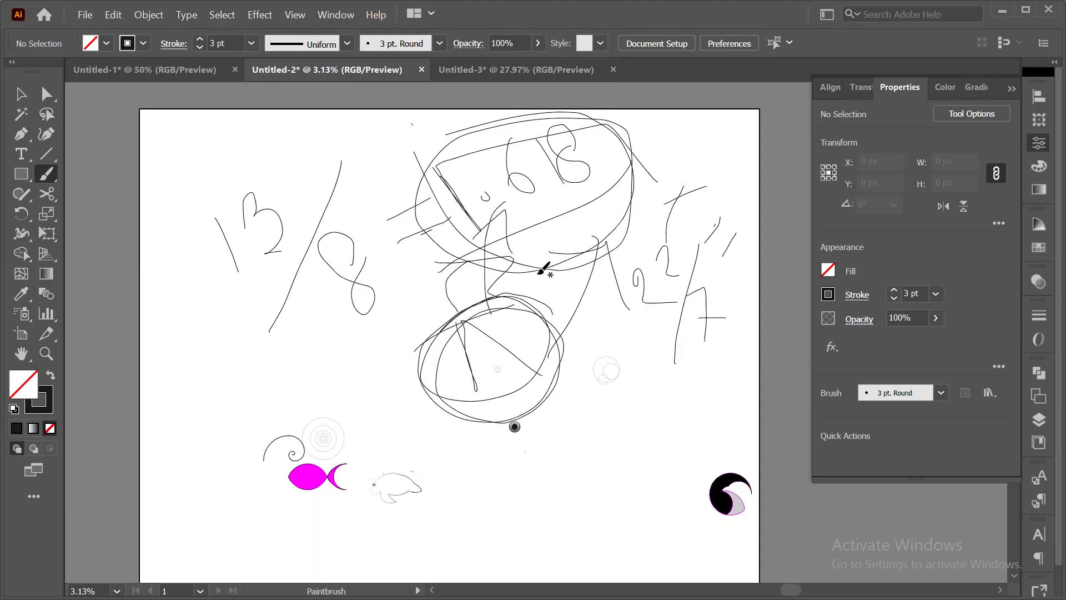
left_click(21, 93)
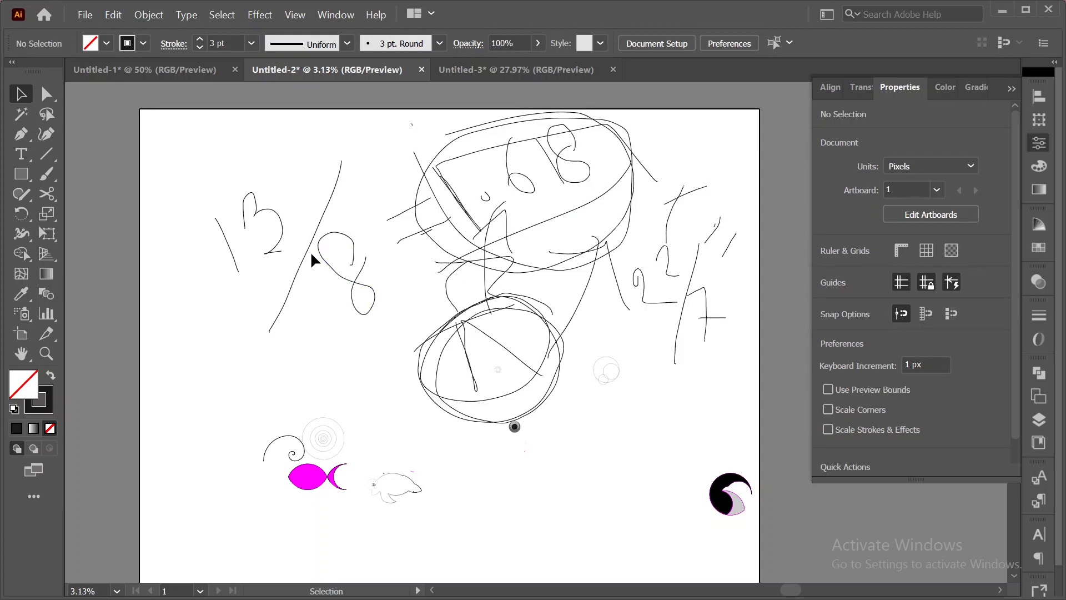
- Delete all the handwritten numbers, symbols, arrows and loops from the upper part of the artboard
mouse_move(185, 175)
left_mouse_down()
mouse_move(345, 327)
mouse_move(615, 369)
mouse_move(750, 331)
left_mouse_up()
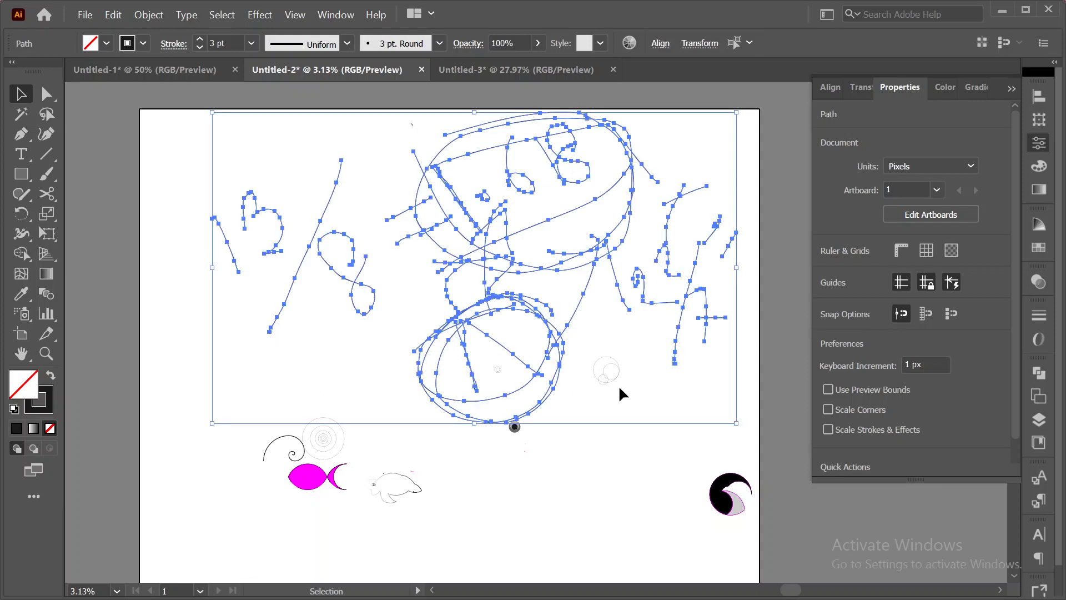
key("Delete")
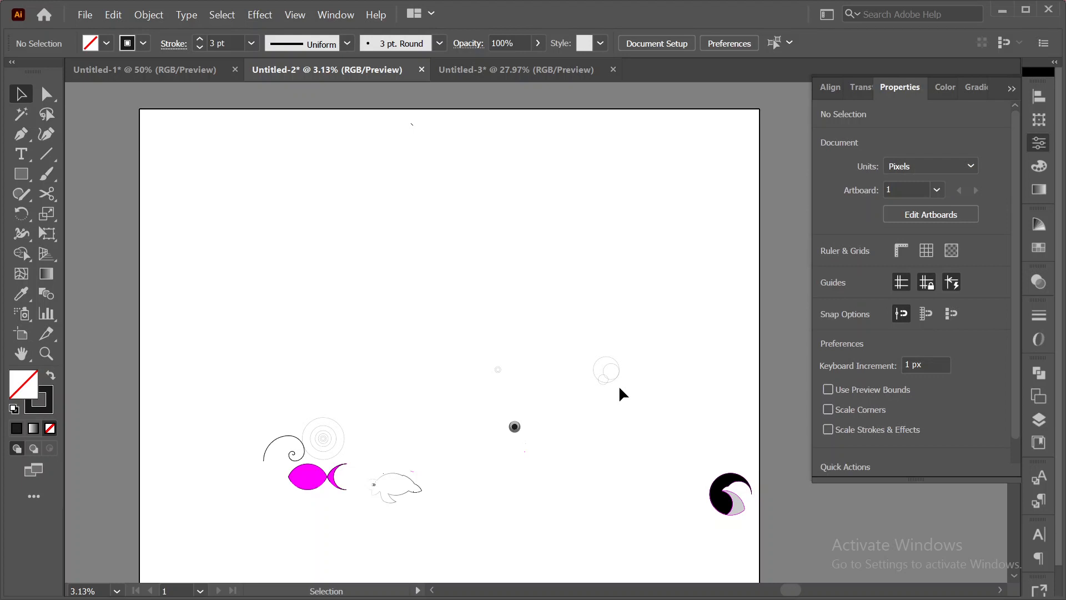
- Create a 100 by 100 px square in the empty upper area of the artboard
scroll(619, 388, "up", 1)
scroll(598, 382, "down", 2)
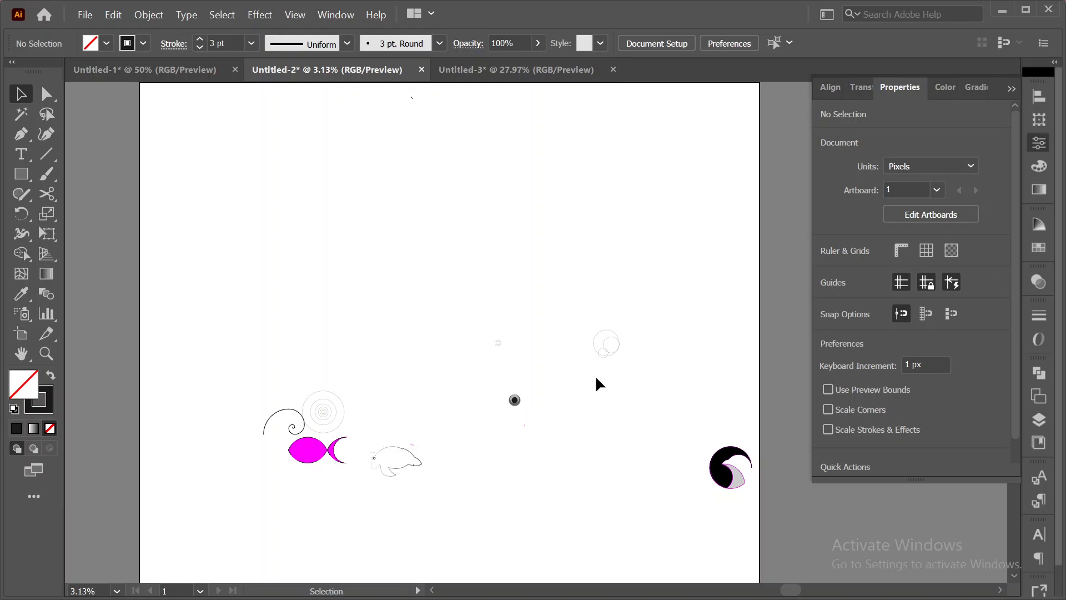
scroll(596, 379, "up", 1)
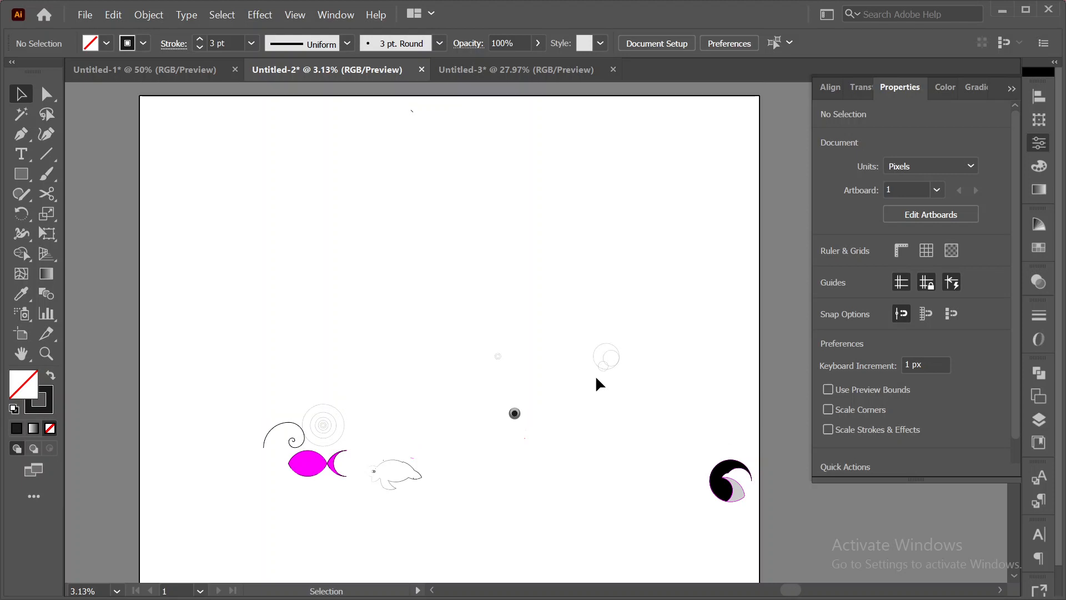
scroll(594, 377, "down", 1)
left_click(21, 174)
left_click(252, 191)
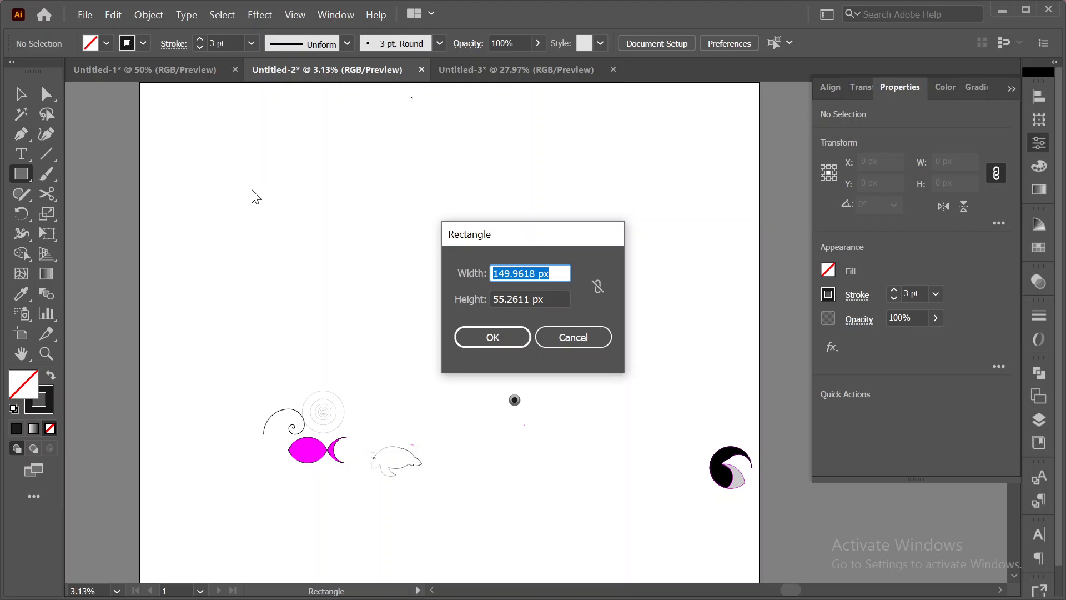
type("100")
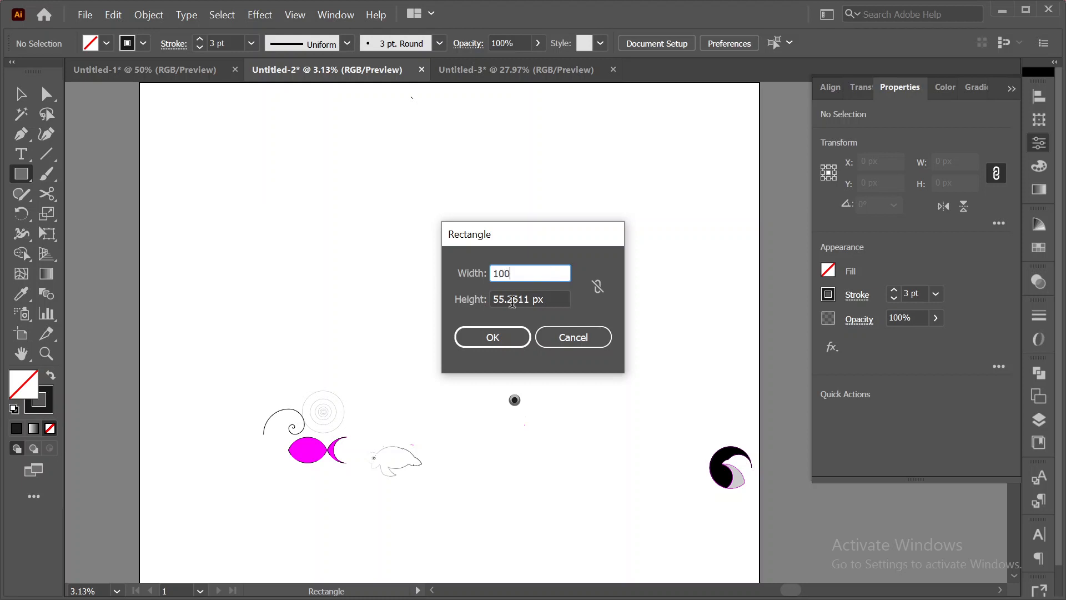
left_click_drag(532, 299, 450, 300)
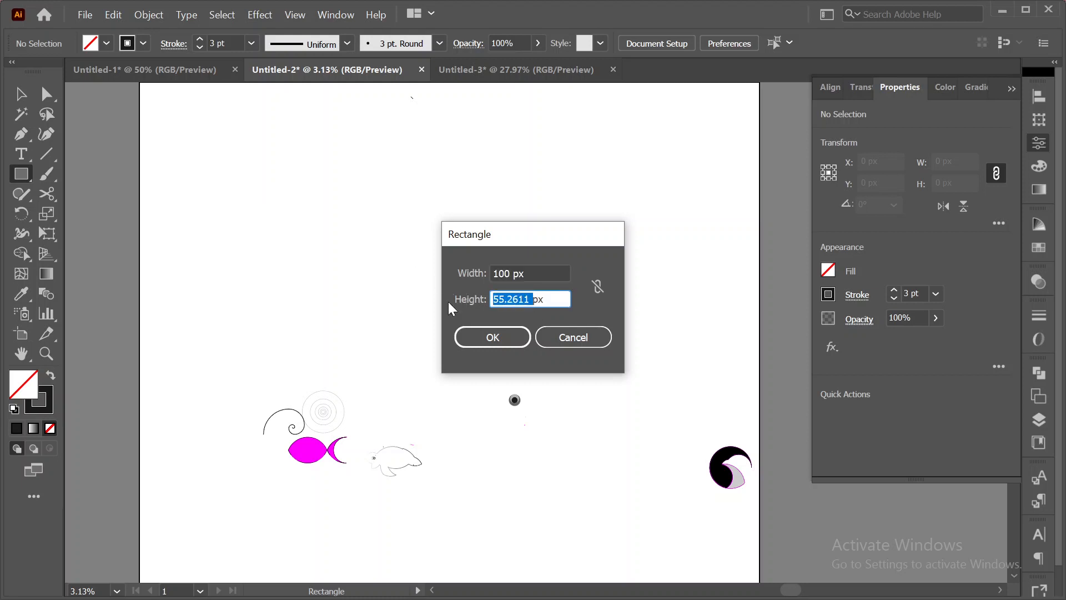
type("100")
left_click(513, 334)
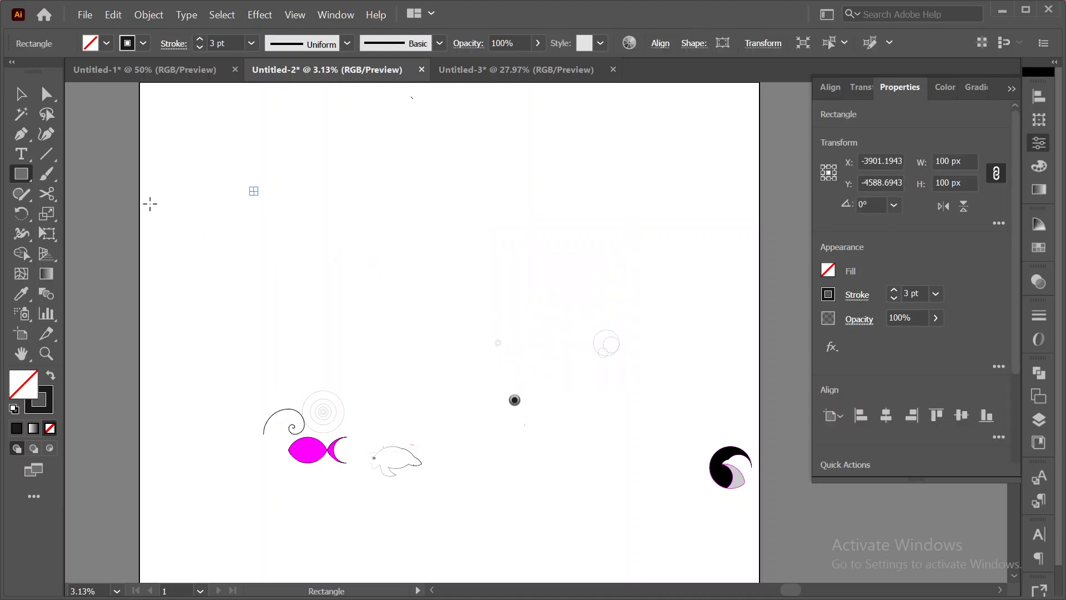
- Try scaling the 100 px square proportionally by multiplying its width by 1.618, and undo the resize
left_click(19, 98)
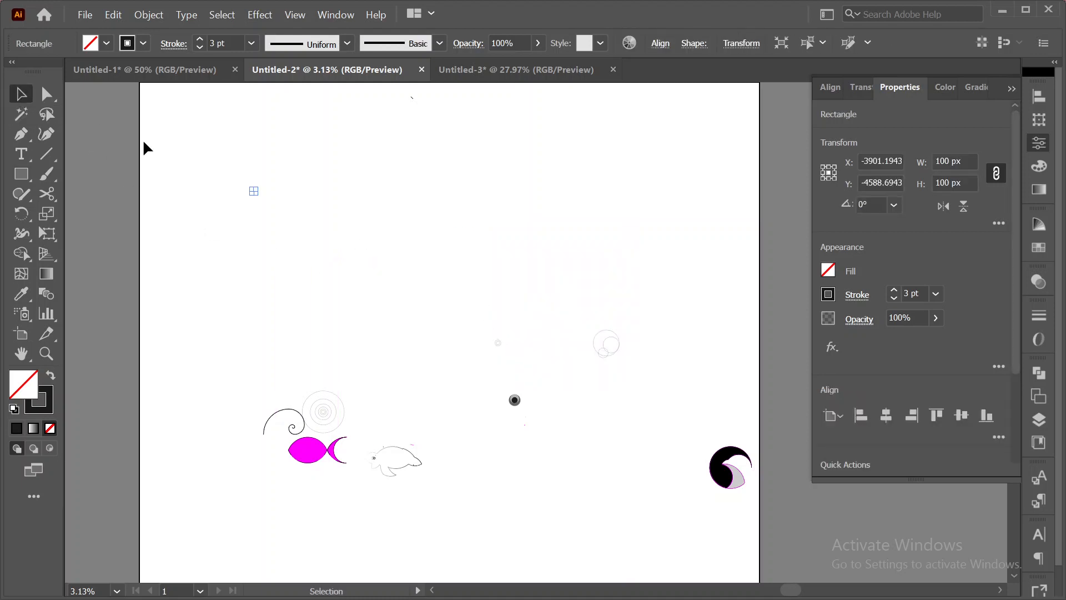
scroll(229, 179, "up", 10)
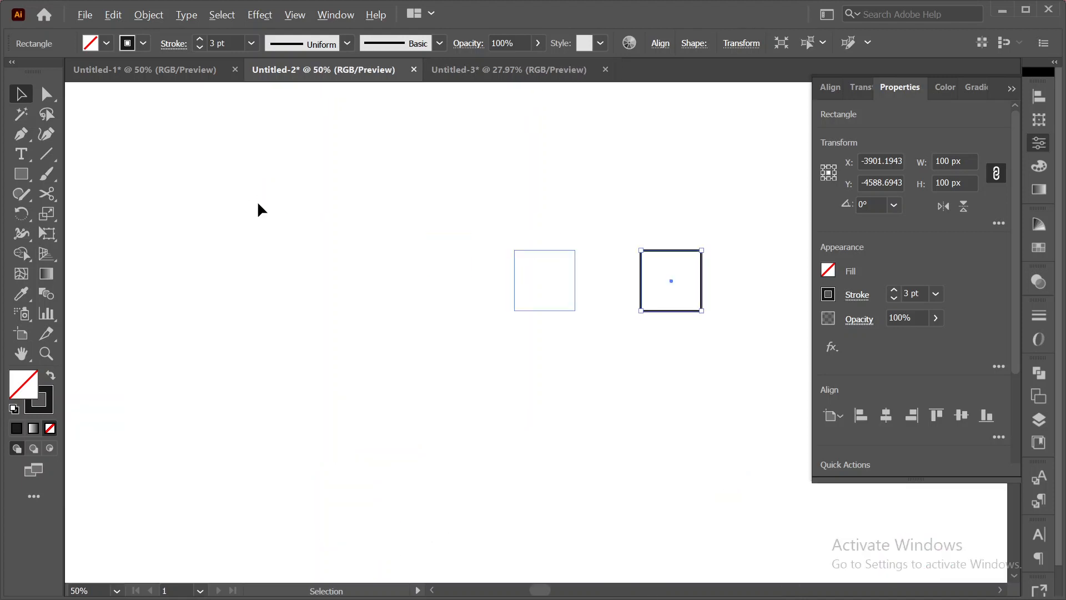
left_click_drag(590, 379, 234, 382)
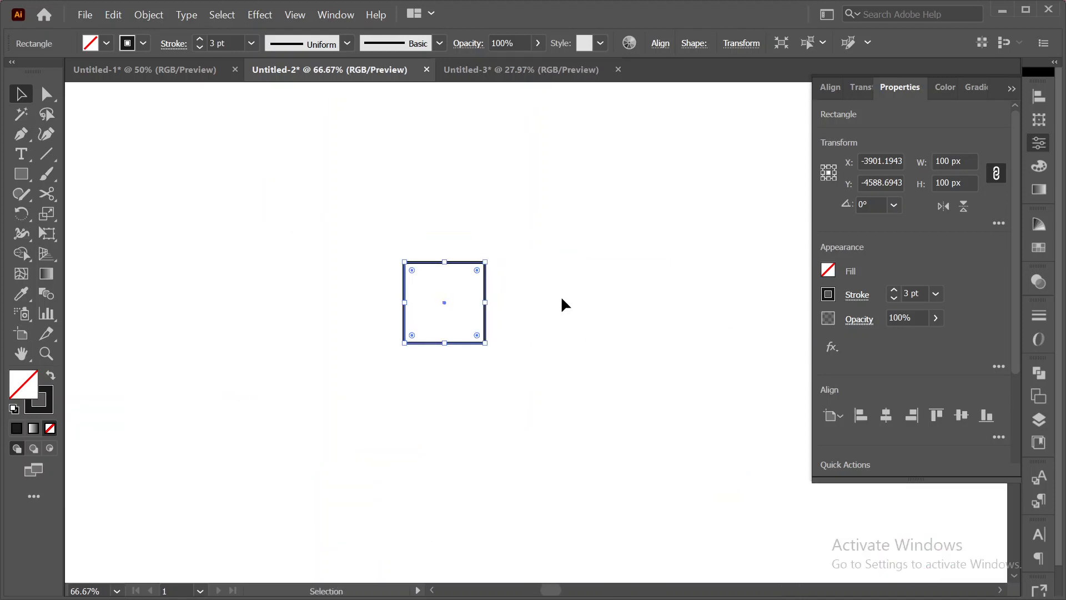
left_click(741, 44)
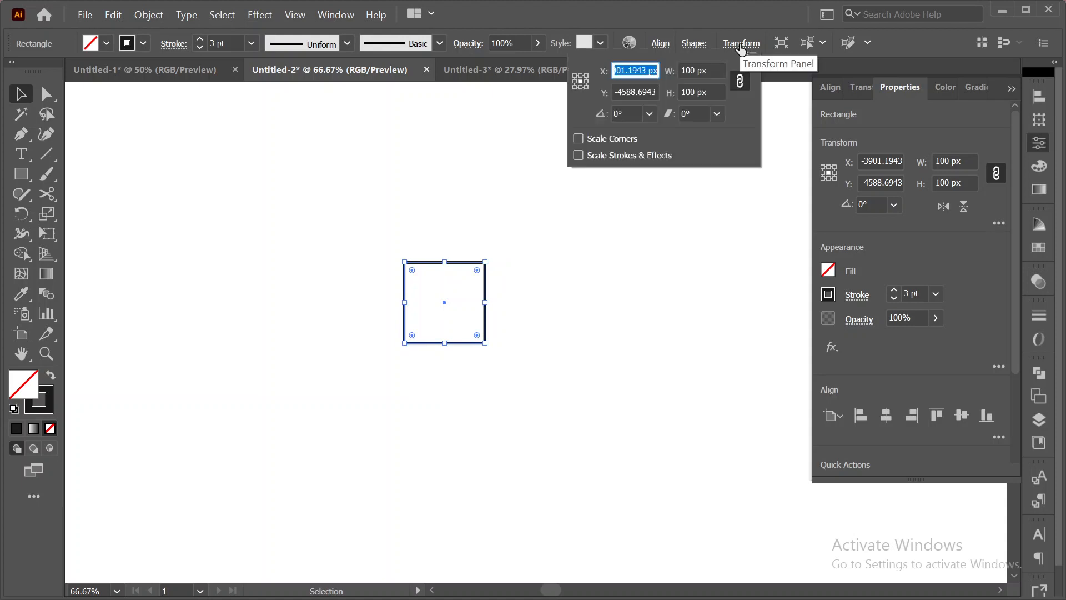
left_click(715, 70)
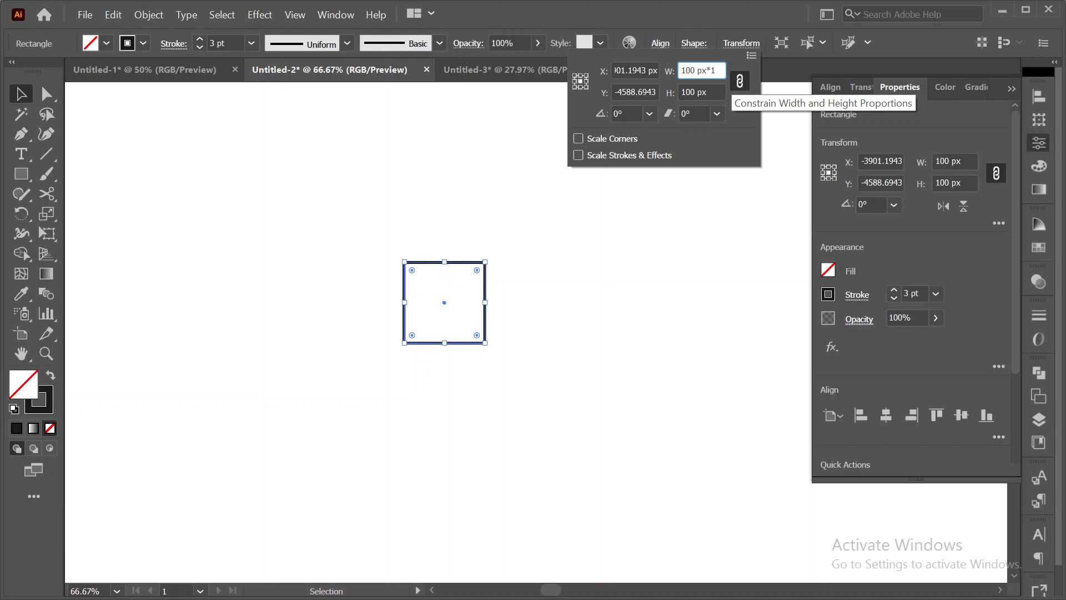
type("618")
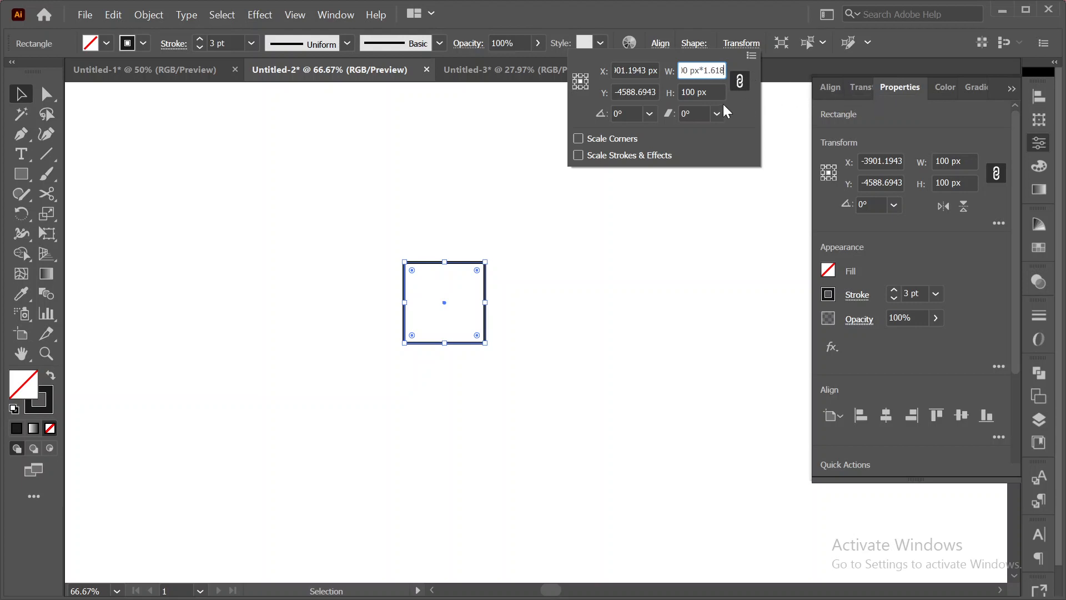
key("Tab")
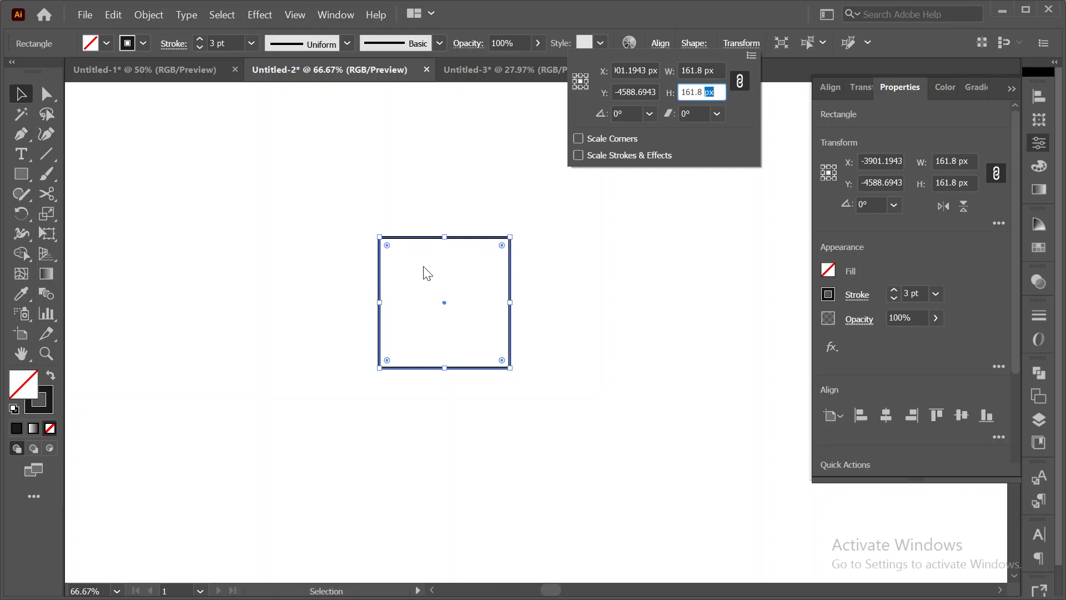
key("Home")
left_click(606, 259)
key("ctrl+z")
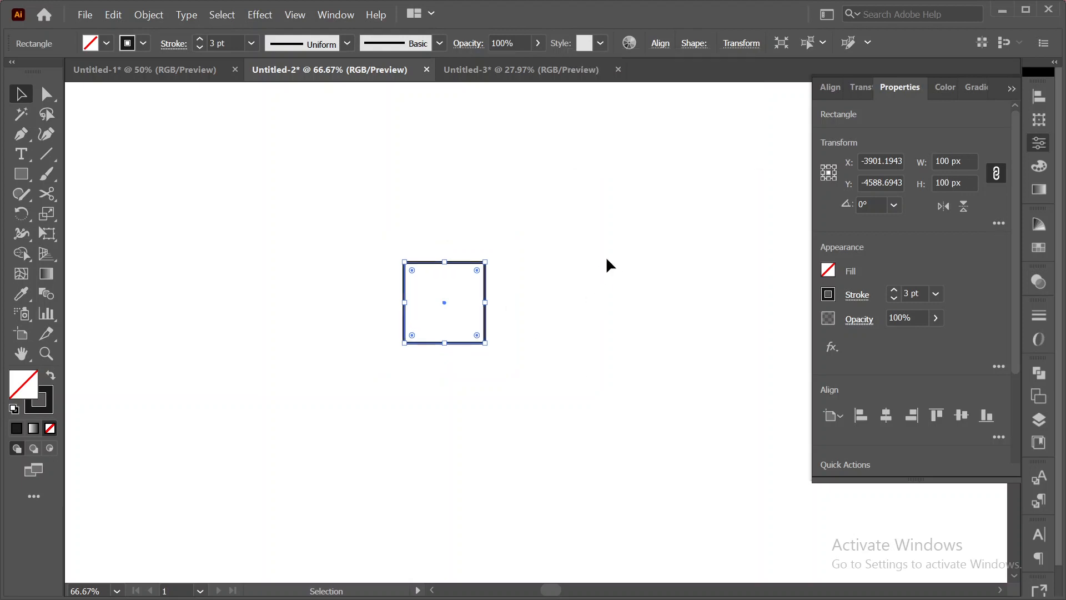
- Duplicate the square to its right and scale the copy proportionally by multiplying its width by 1.618
left_click_drag(486, 286, 656, 259)
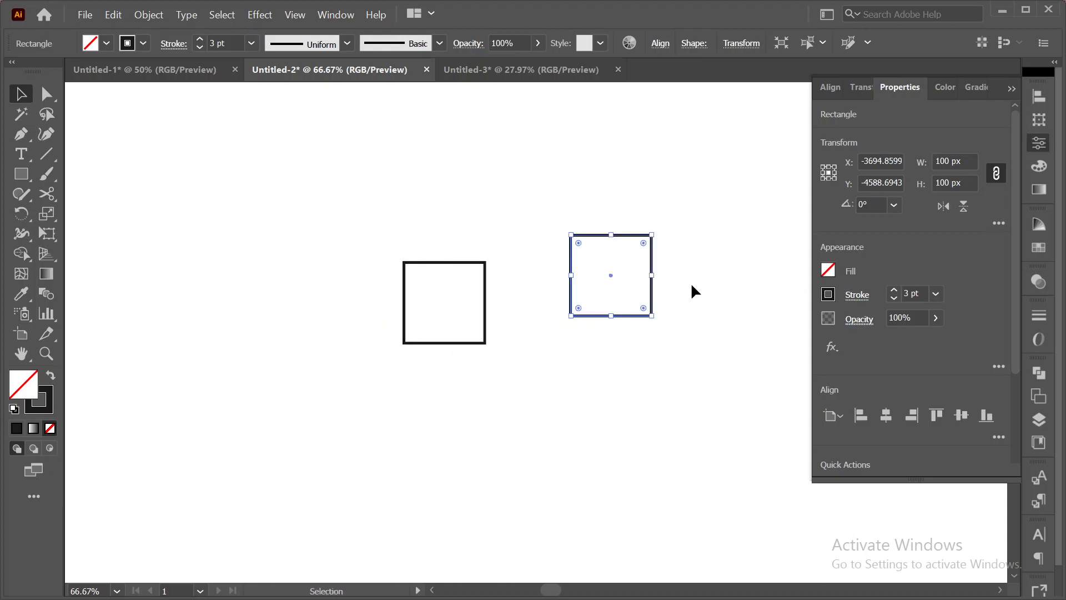
left_click(742, 44)
left_click(705, 70)
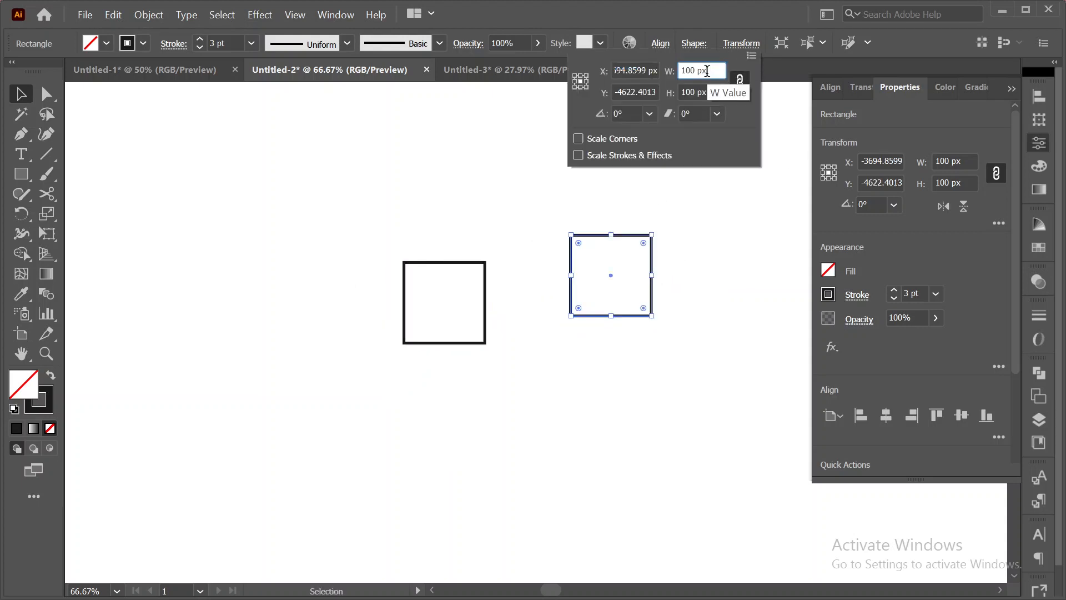
type("*1.618")
left_click(709, 93)
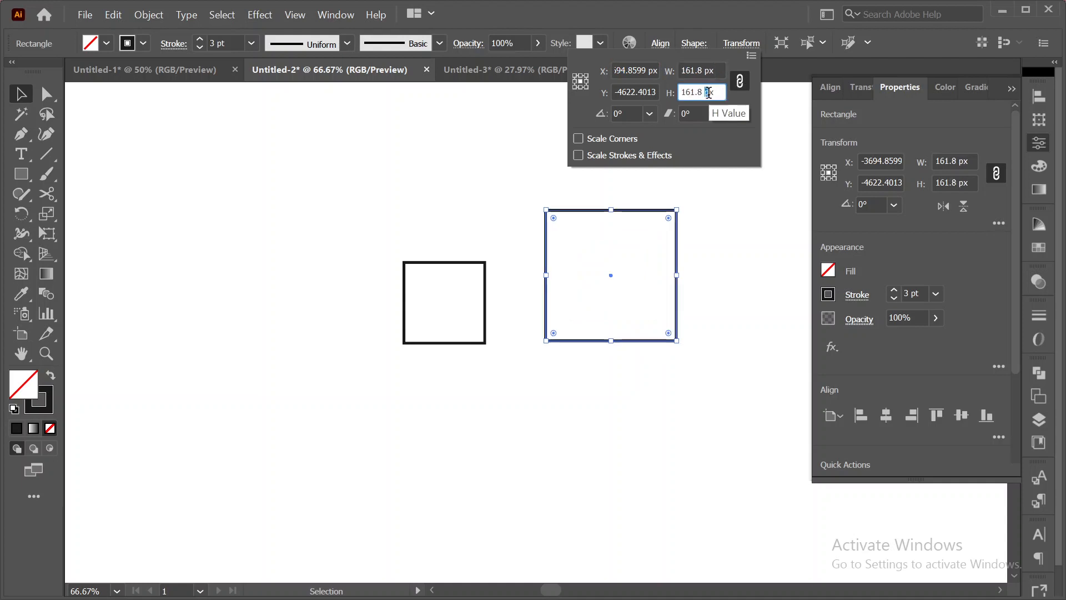
left_click(778, 113)
left_click(300, 165)
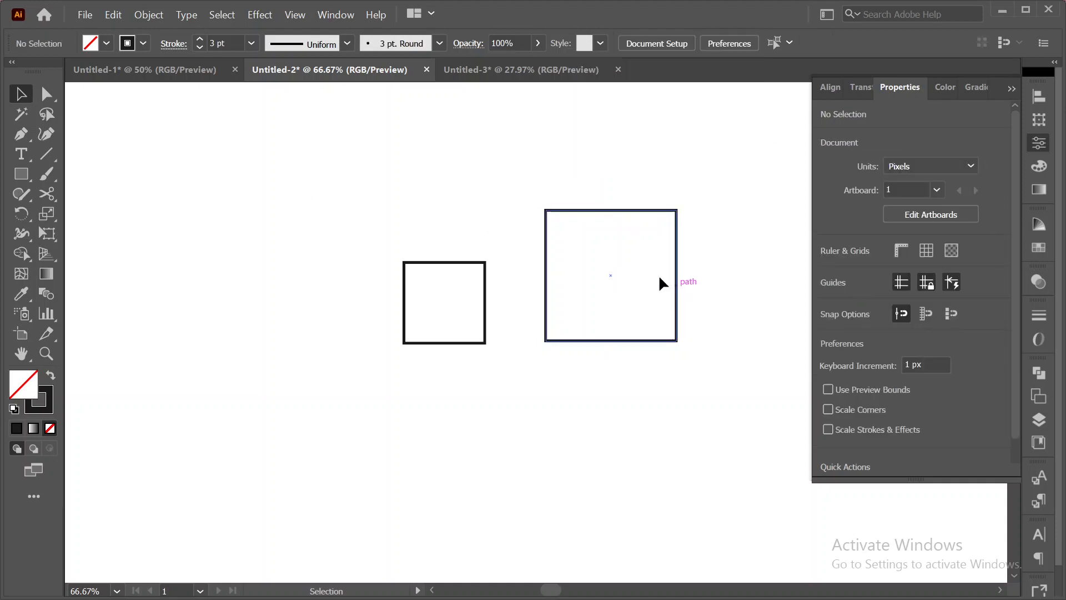
- Draw a circle from the centre of each square so that it touches all four sides
left_click_drag(24, 167, 86, 217)
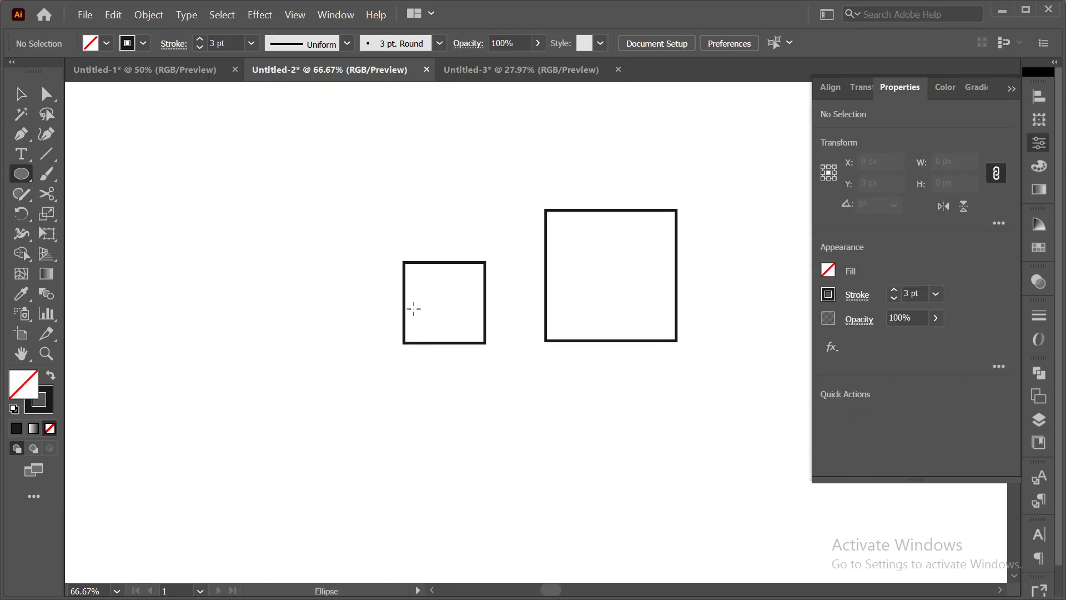
left_click_drag(442, 301, 485, 328)
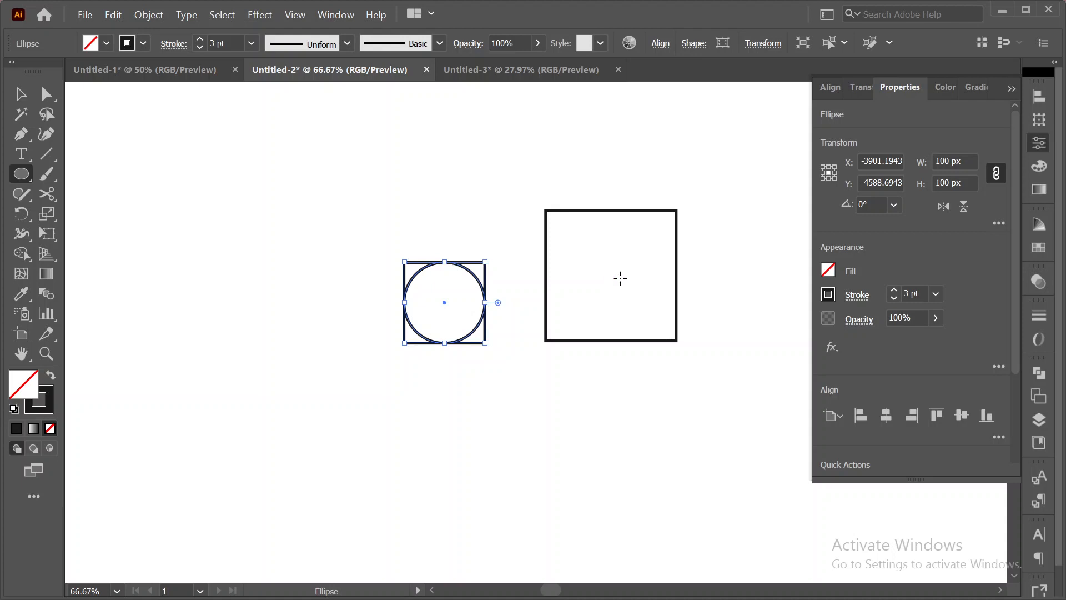
left_click_drag(611, 275, 672, 316)
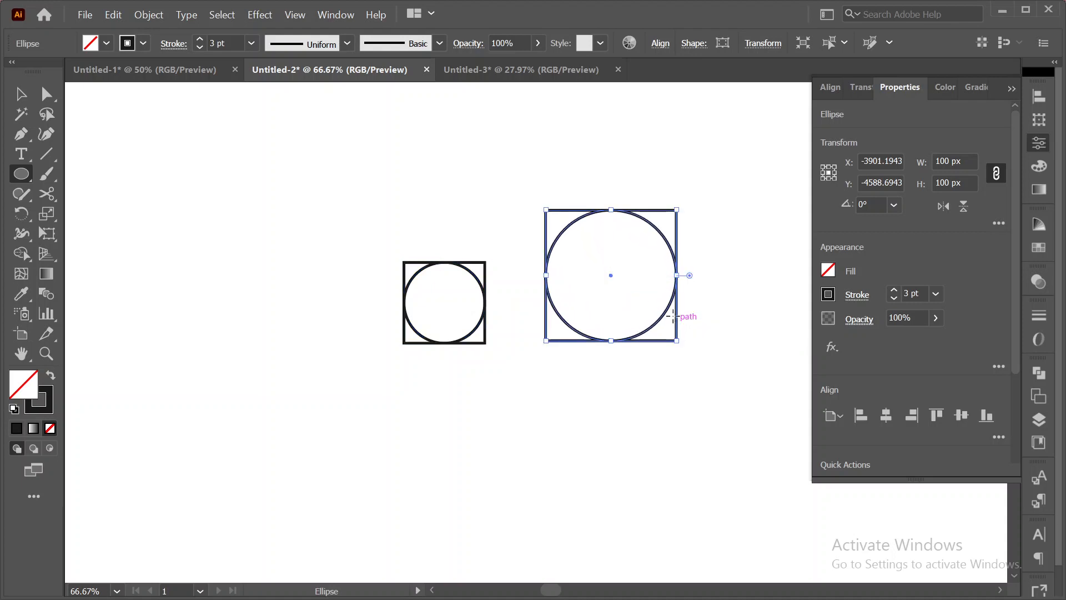
- Move both circles out of their squares to the left of the small square, placing the larger around the smaller
left_click(21, 94)
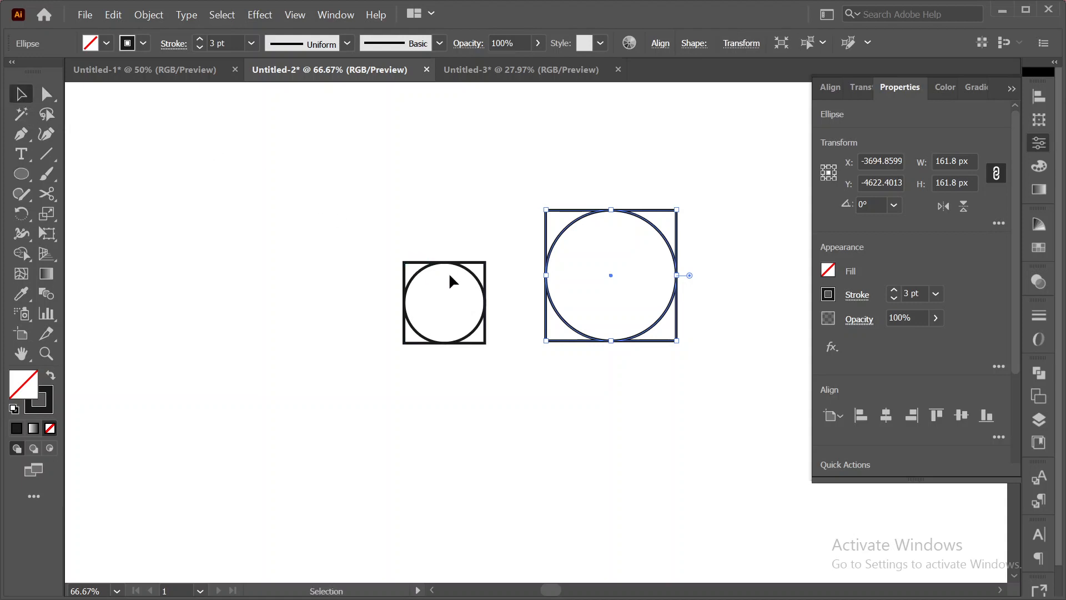
left_click_drag(472, 277, 309, 213)
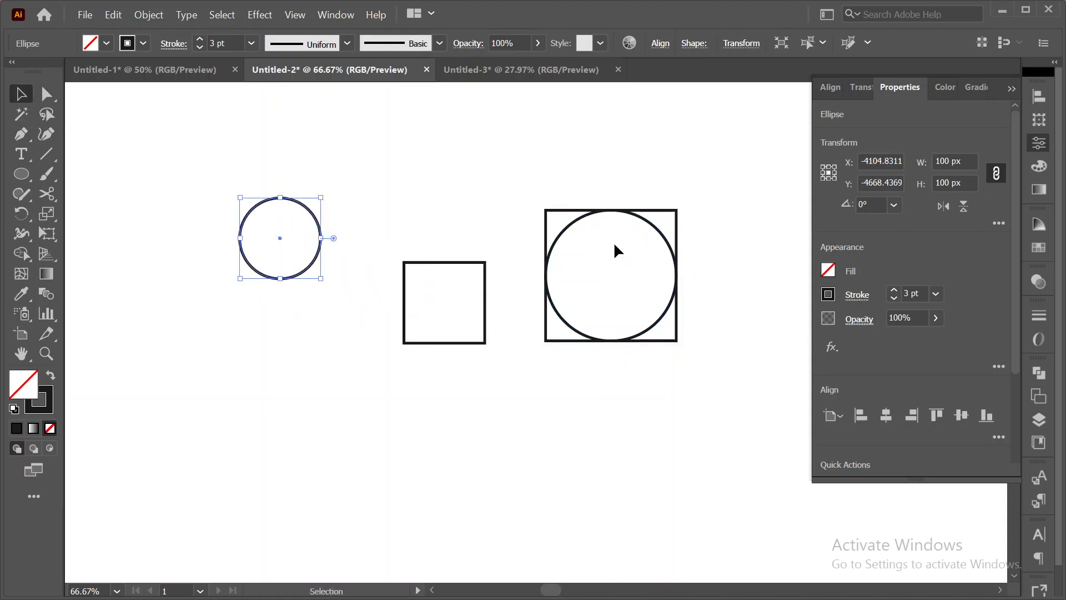
left_click_drag(564, 237, 234, 204)
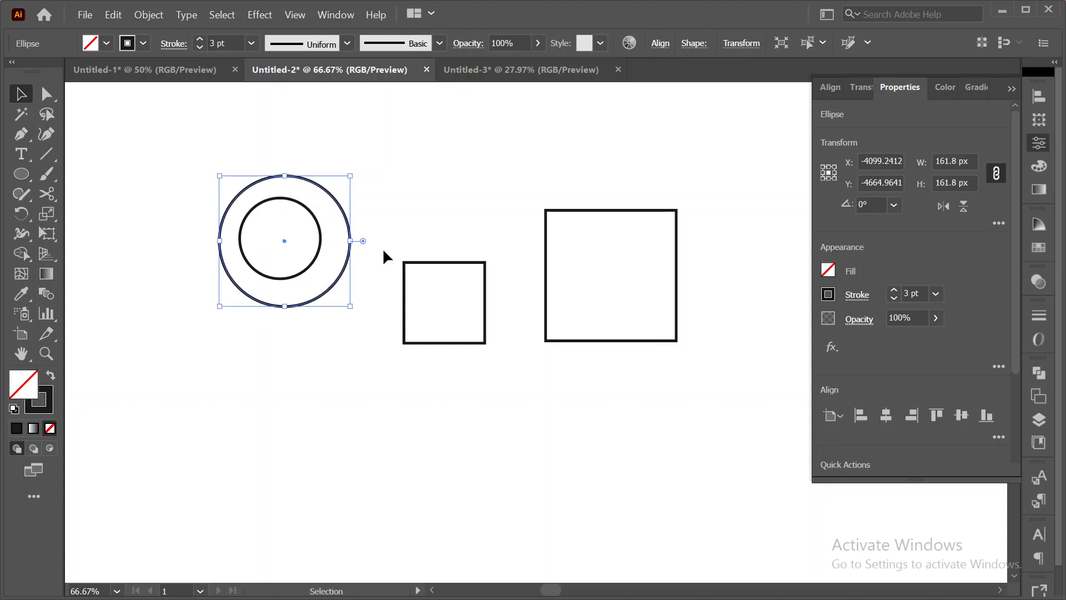
left_click(424, 186)
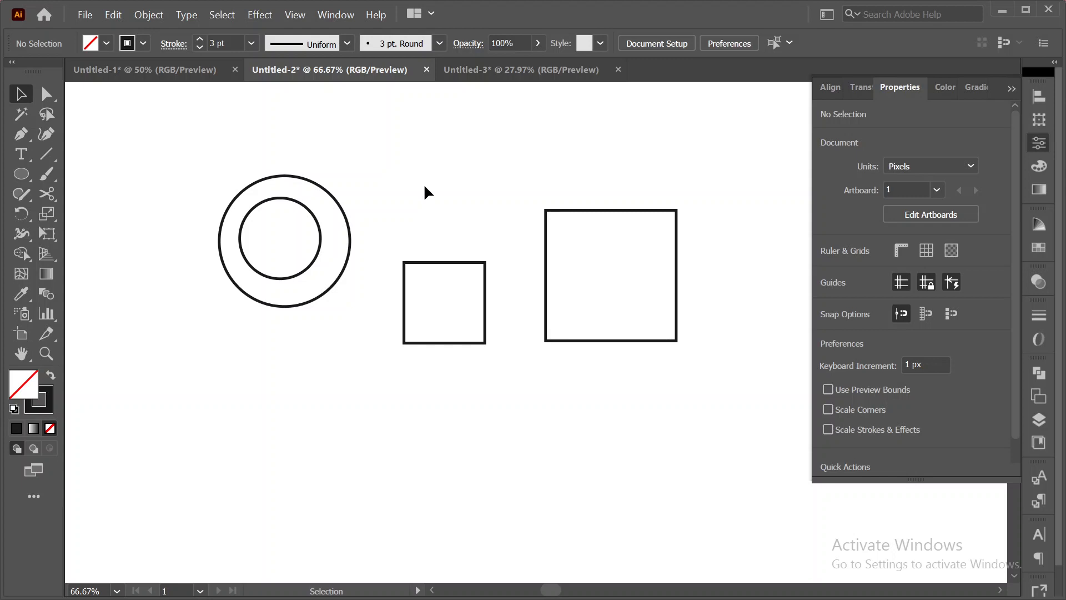
- Try enlarging copies of both circles by multiplying the width by 1.618, and undo the scaled copies
left_click_drag(313, 145, 366, 333)
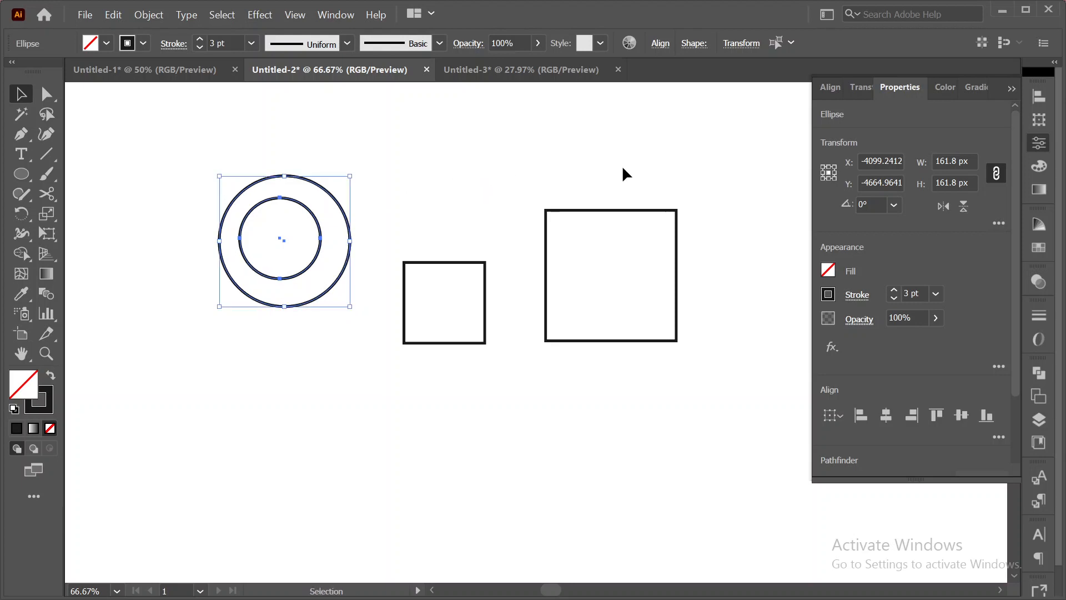
left_click(750, 48)
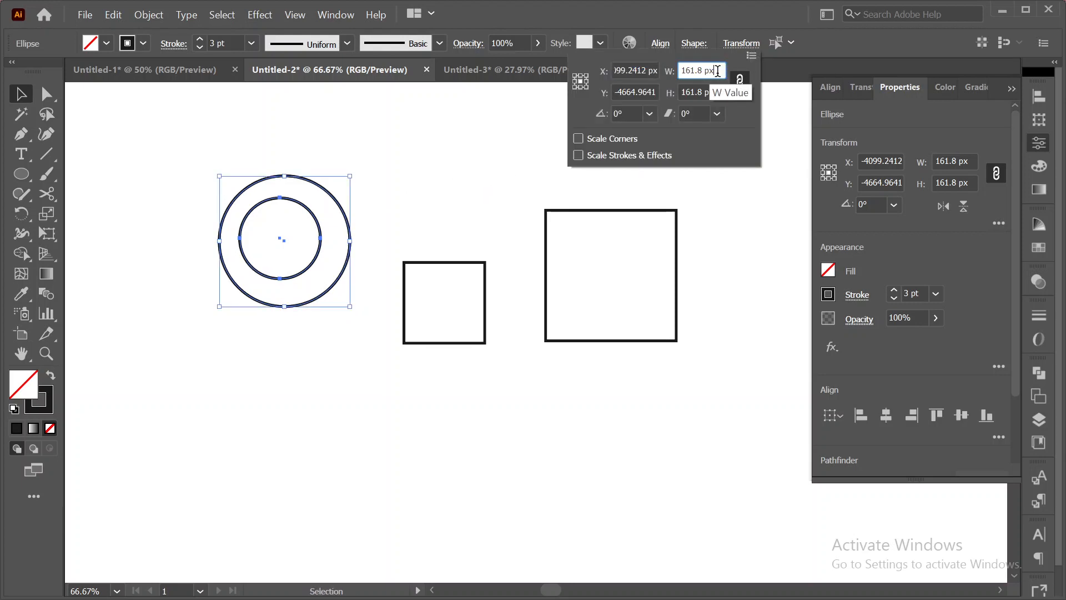
left_click(720, 70)
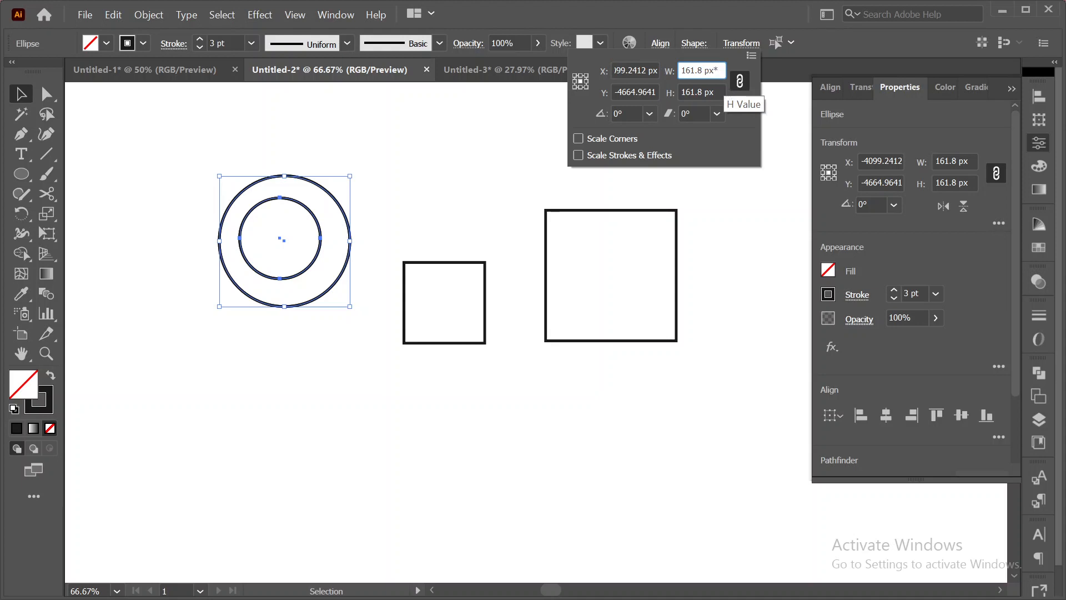
type("*1.")
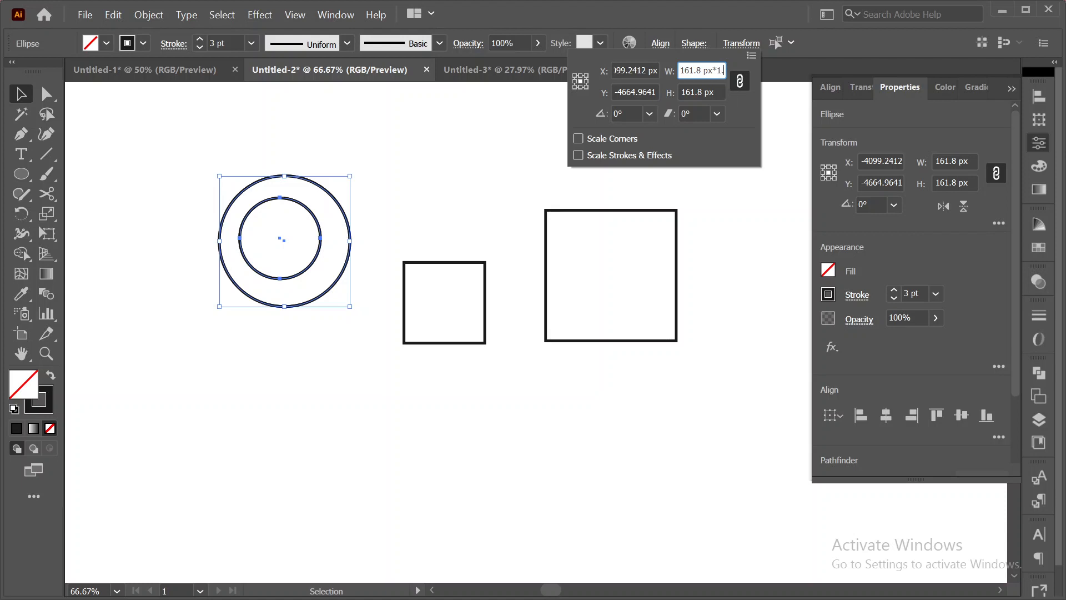
type("618")
left_click(716, 91)
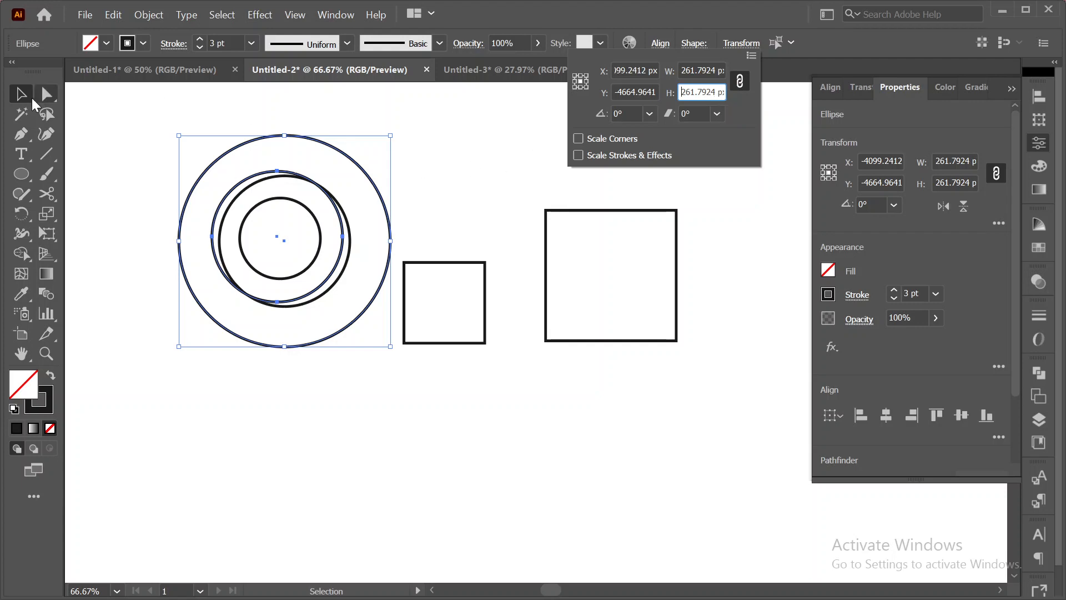
left_click(105, 167)
left_click(111, 175)
key("ctrl+z")
key("ctrl+z")
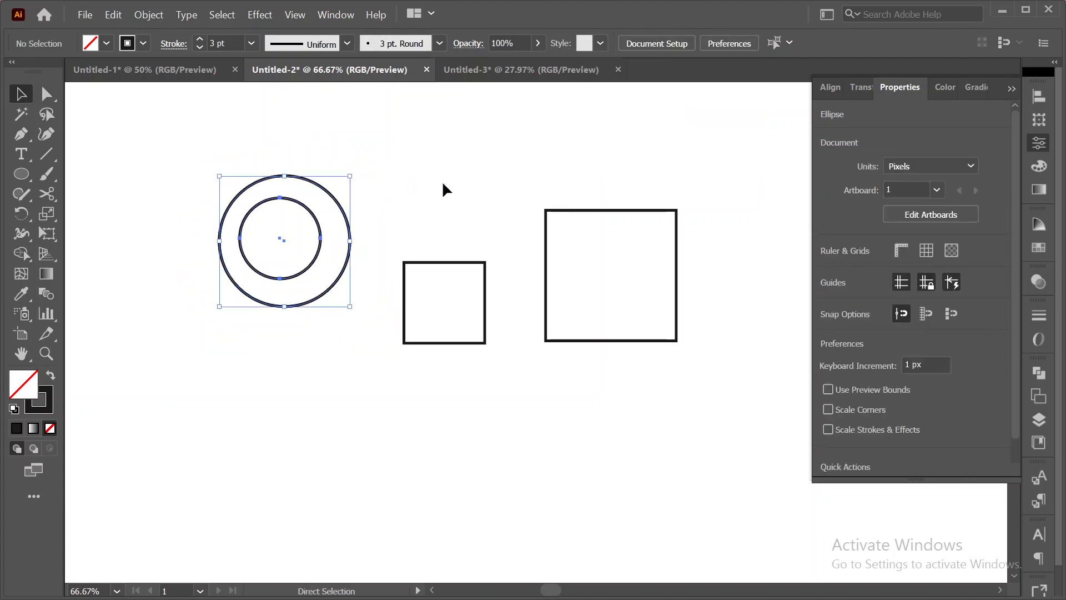
left_click(443, 184)
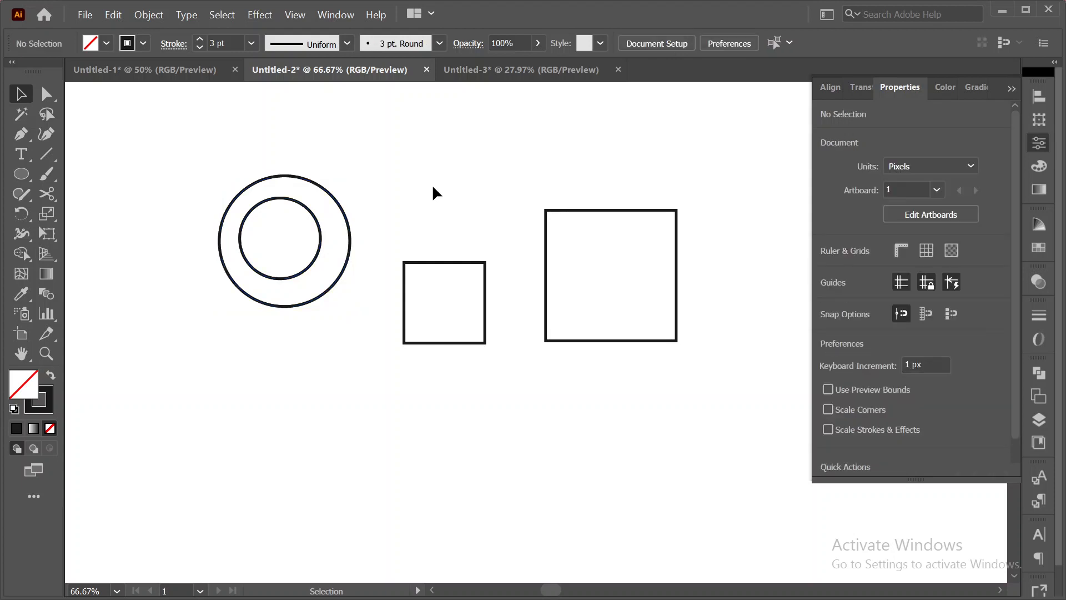
- Align the two circles to a common centre, both horizontally and vertically
left_click_drag(214, 161, 331, 278)
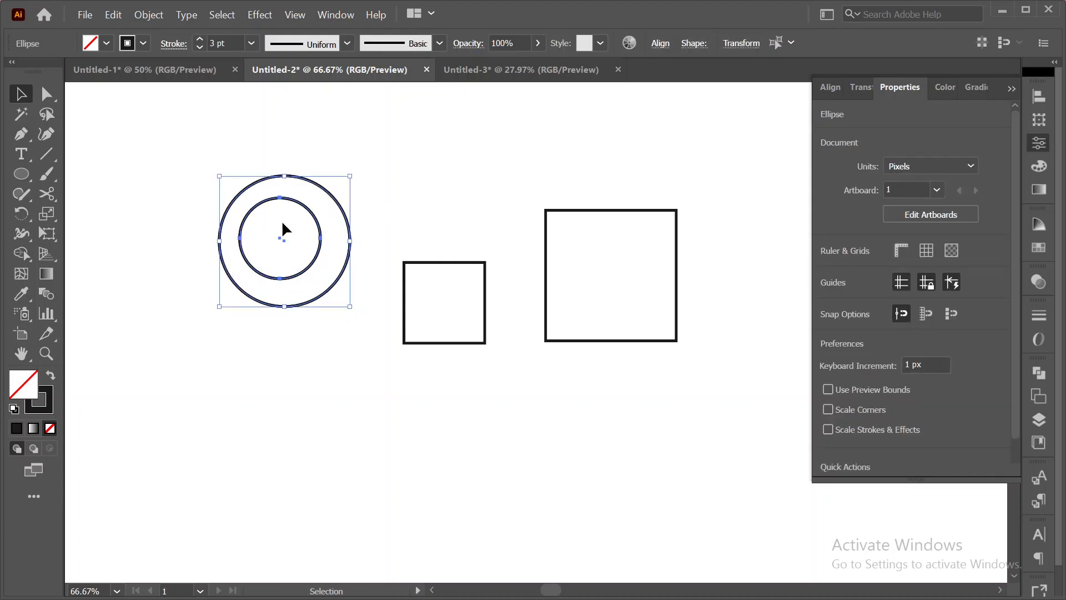
left_click(660, 43)
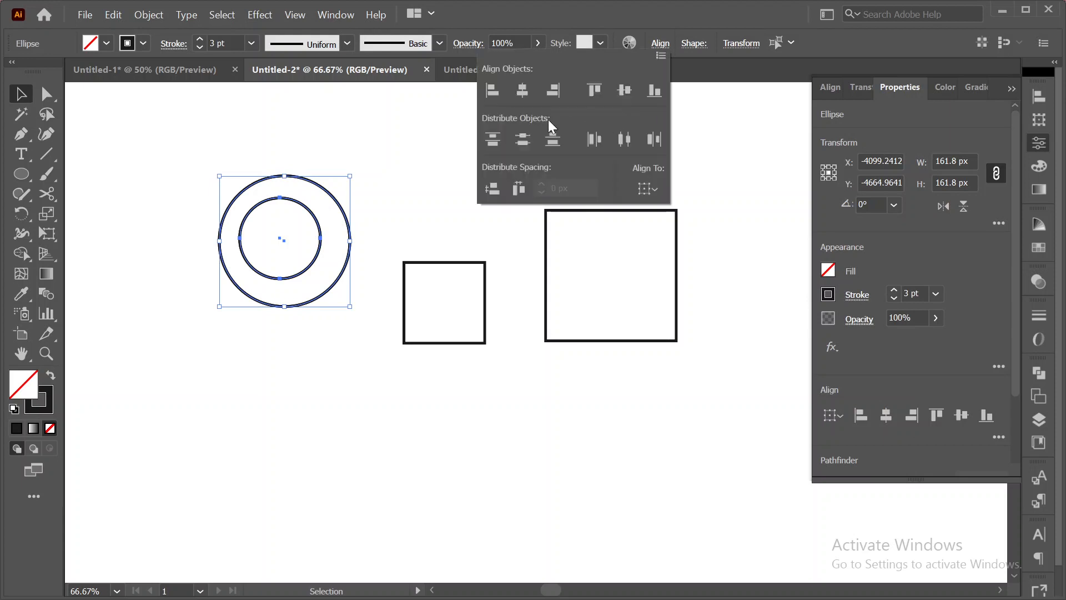
left_click(522, 90)
left_click(624, 91)
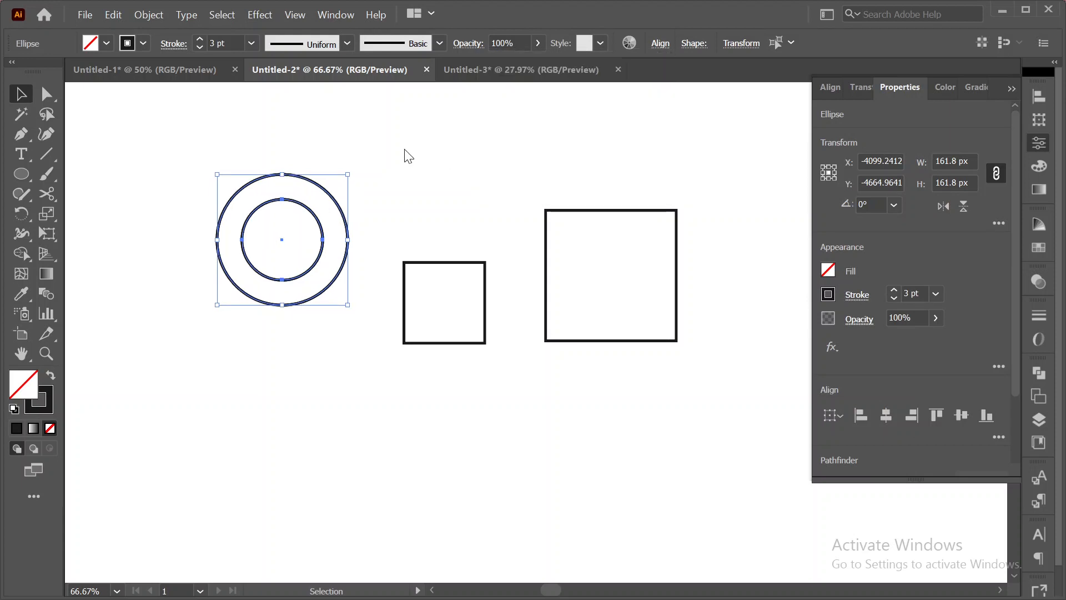
left_click(421, 153)
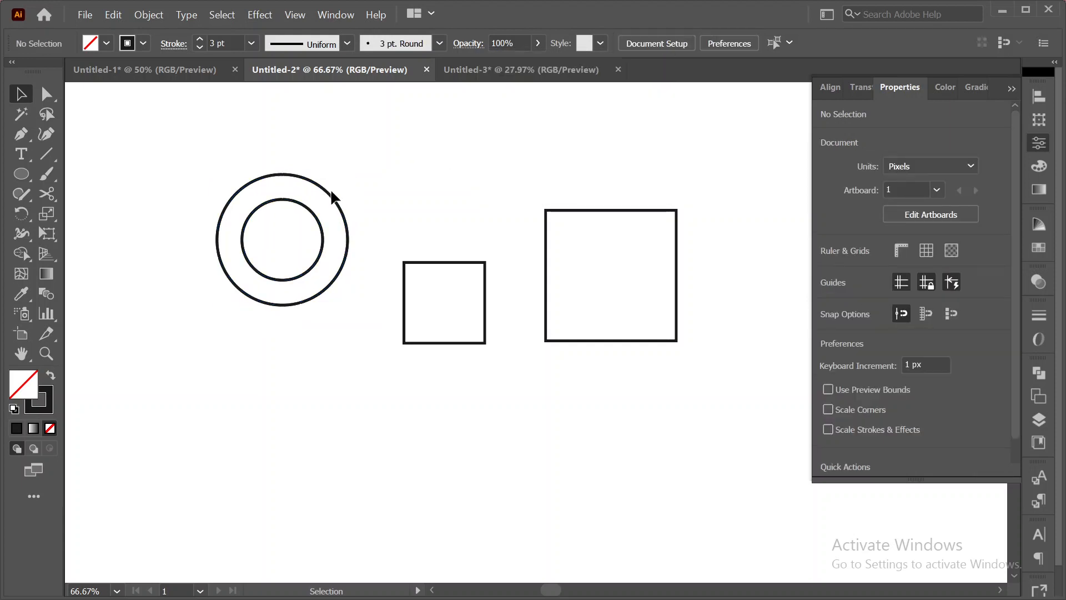
- Add a concentric copy of the larger circle and scale it proportionally by multiplying its width by 1.618
left_click_drag(342, 194, 453, 162)
key("ctrl+z")
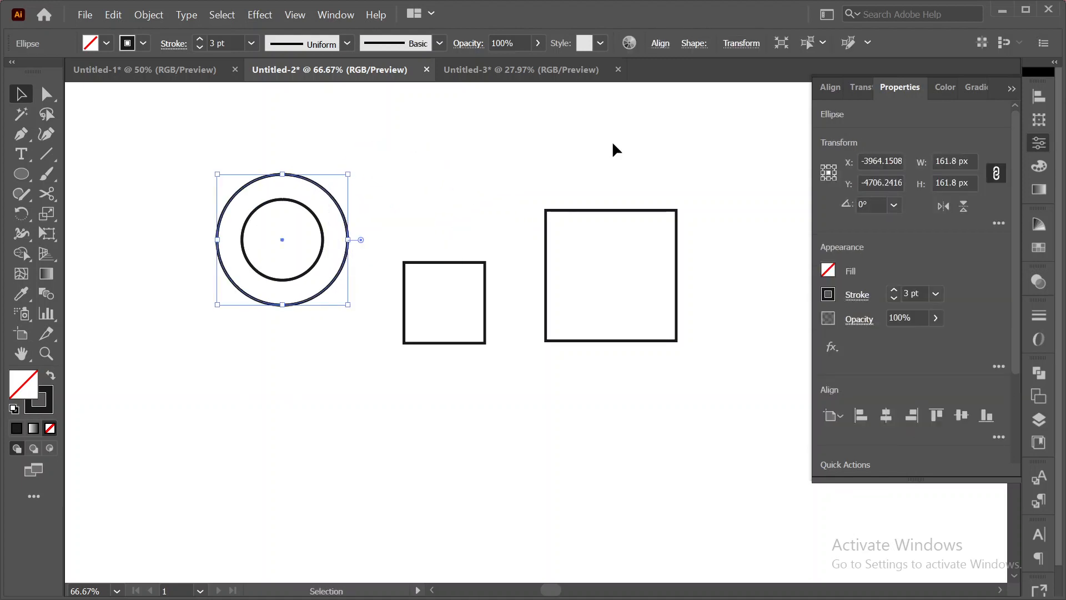
left_click(741, 44)
left_click(700, 71)
type("*1.618")
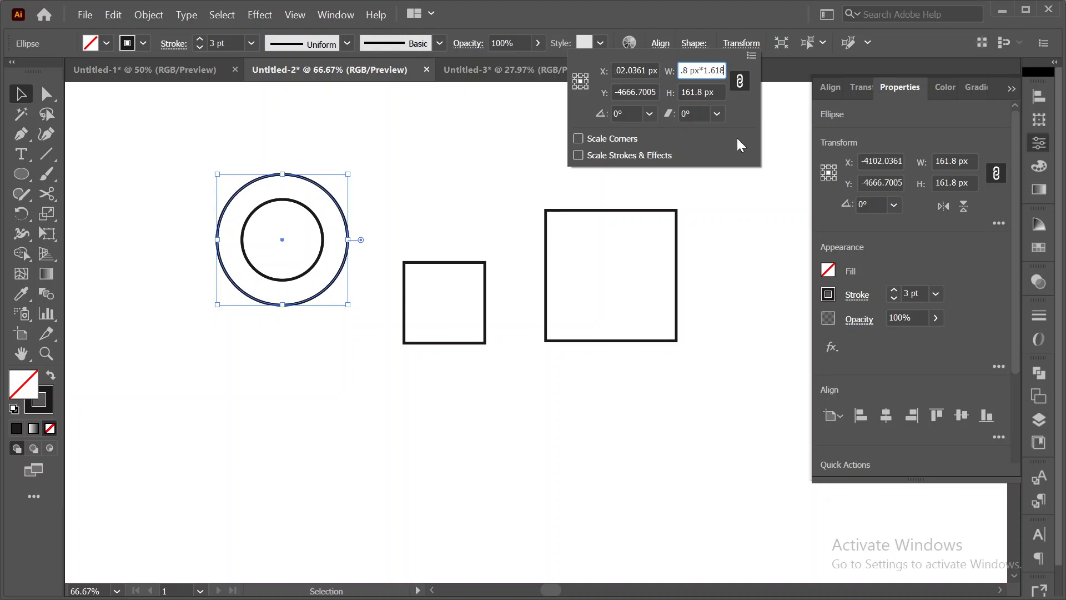
left_click(714, 92)
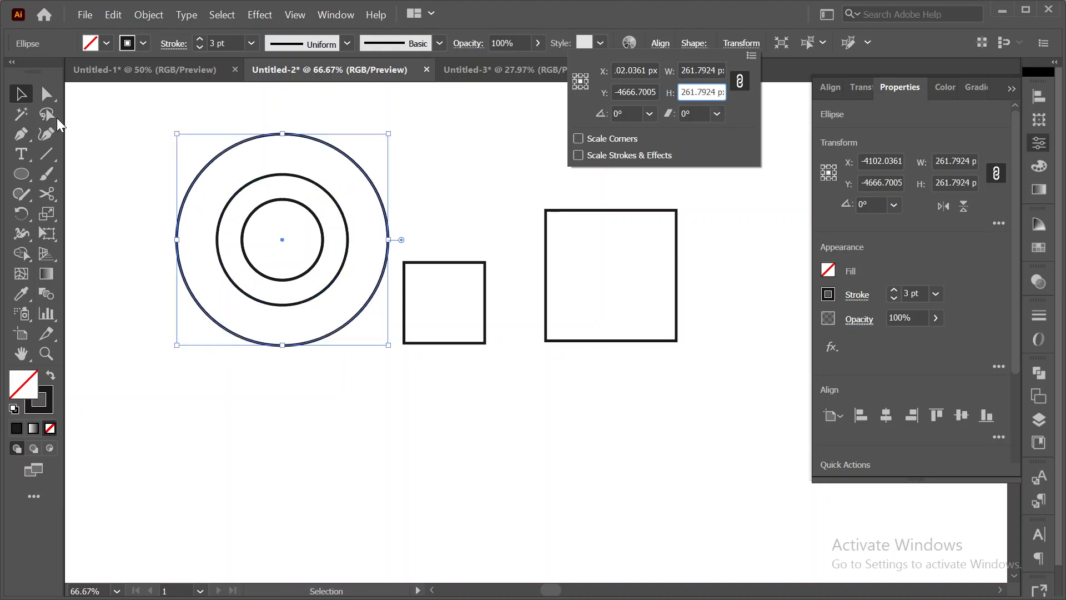
left_click(19, 103)
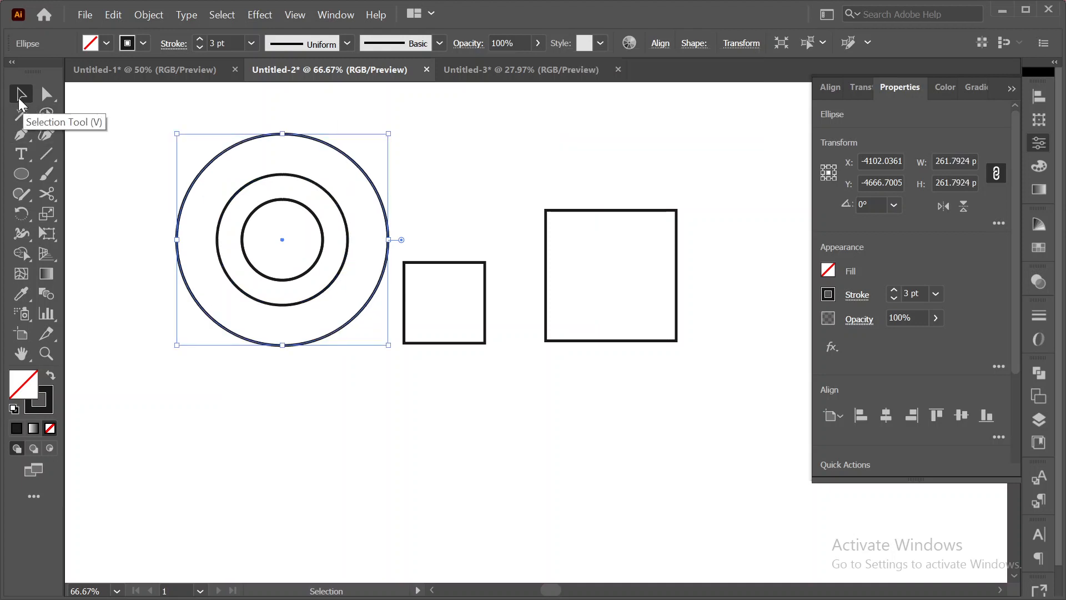
- Copy the smallest circle in place and shrink the copy proportionally by dividing its width by 1.618
left_click(307, 209)
key("ctrl+c")
key("ctrl+f")
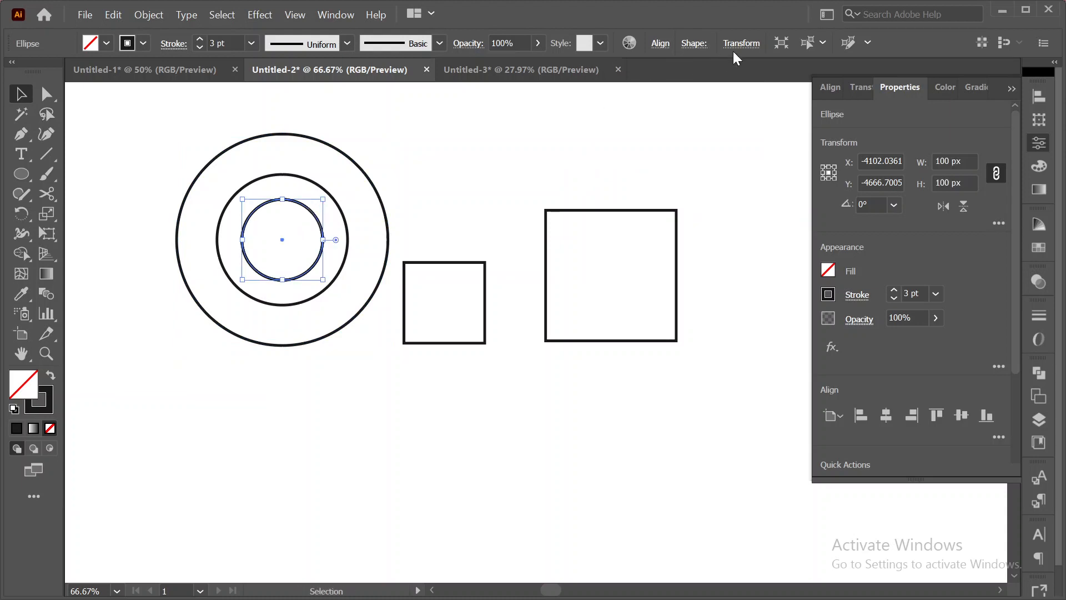
left_click(738, 45)
left_click(712, 75)
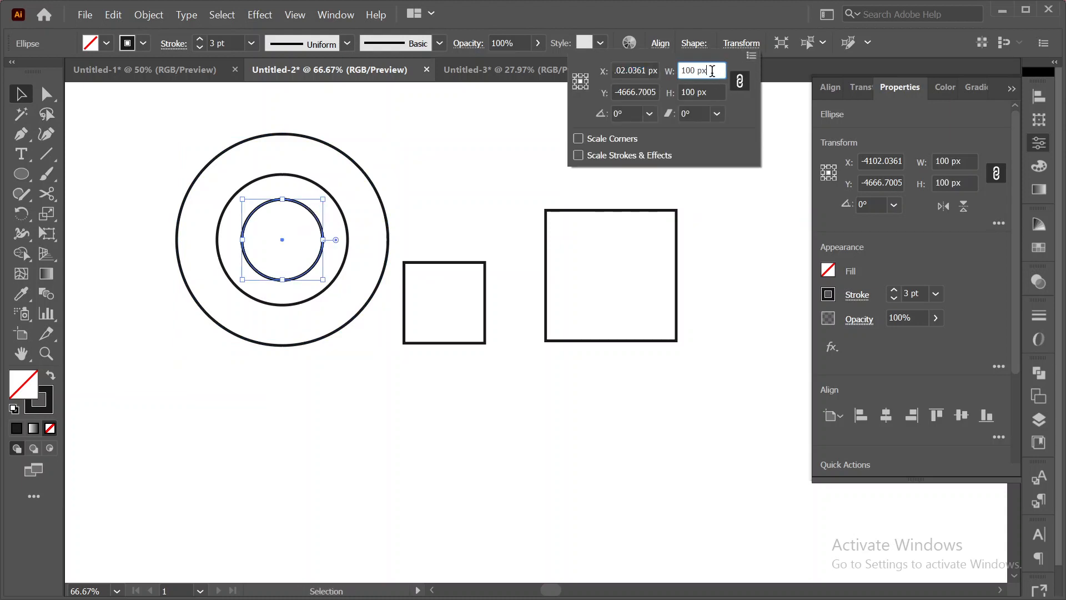
type("/1.")
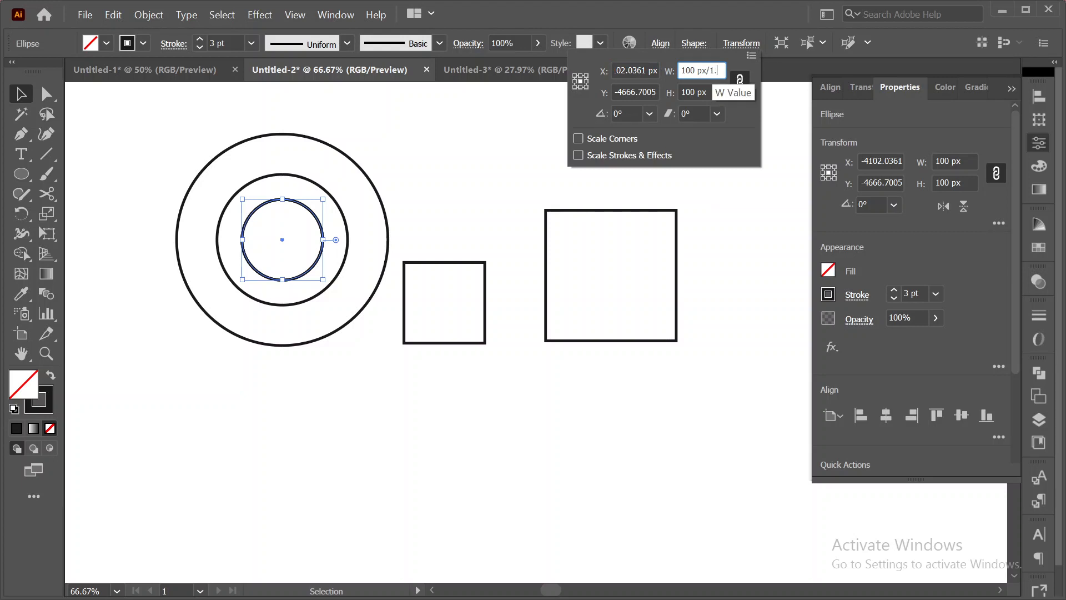
type("618")
left_click_drag(706, 91, 720, 91)
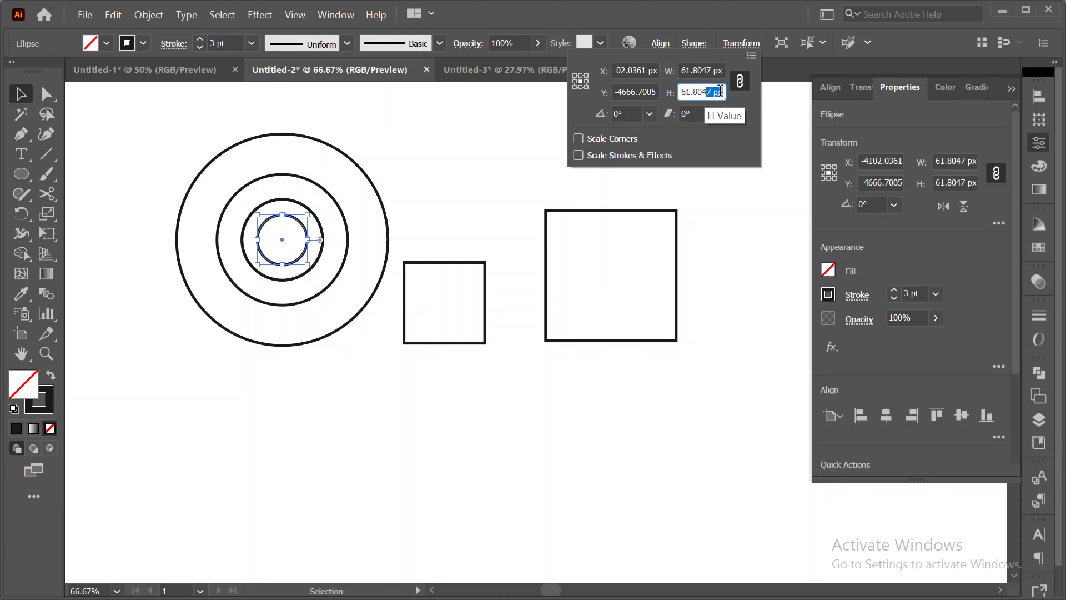
left_click(63, 108)
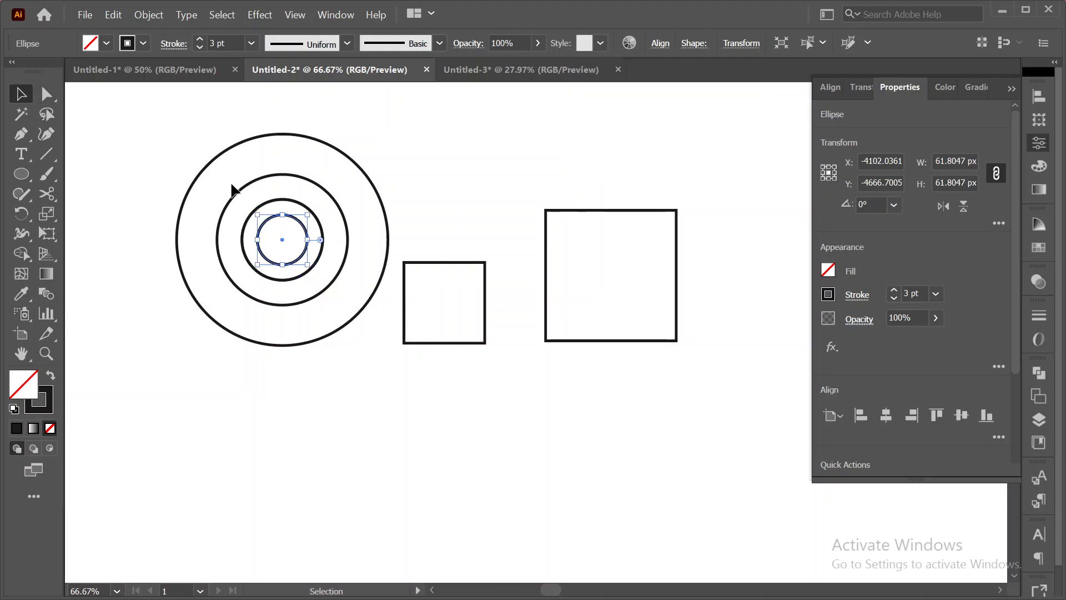
left_click(161, 138)
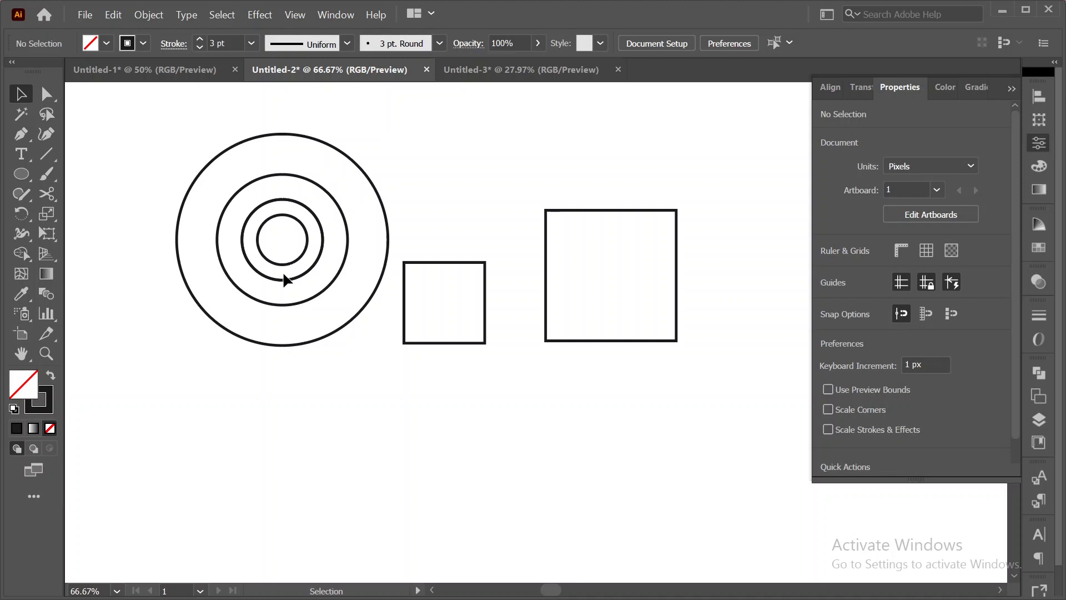
- Delete all the circles and both squares from the canvas
scroll(234, 193, "up", 2)
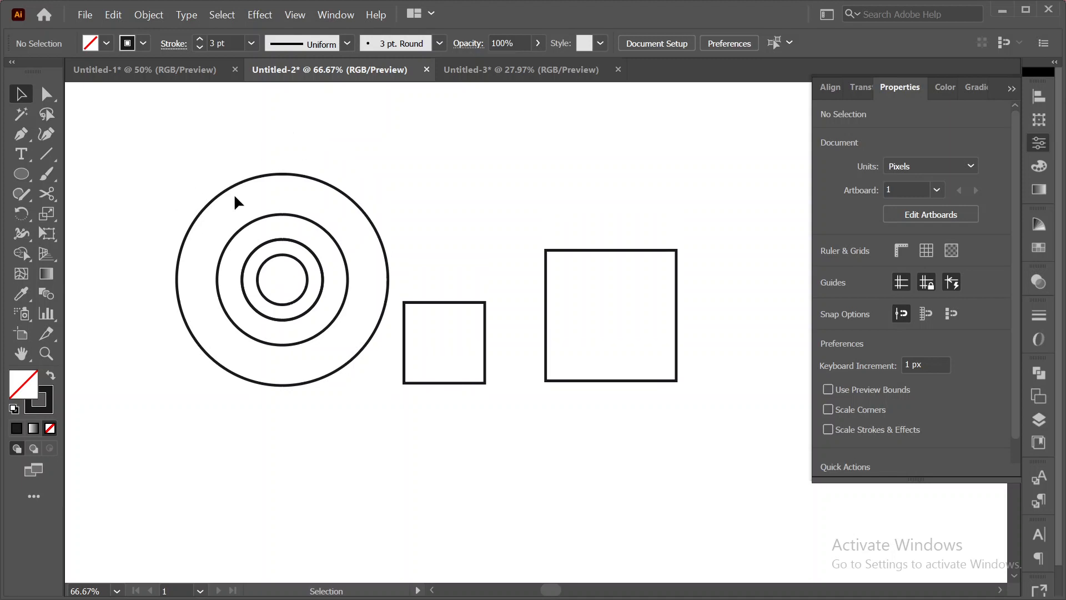
left_click_drag(165, 179, 714, 431)
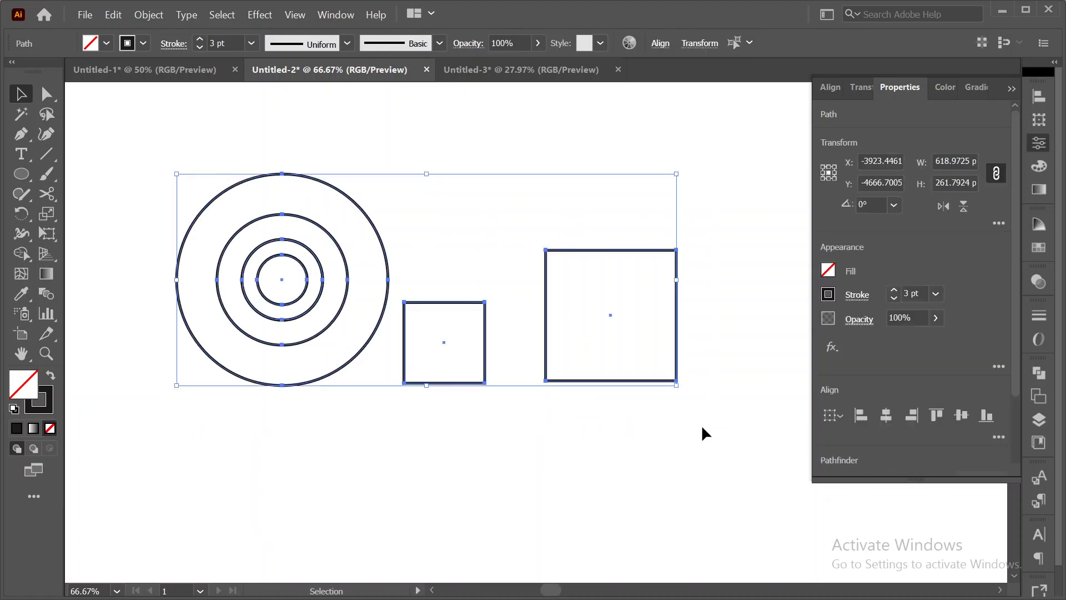
key("Delete")
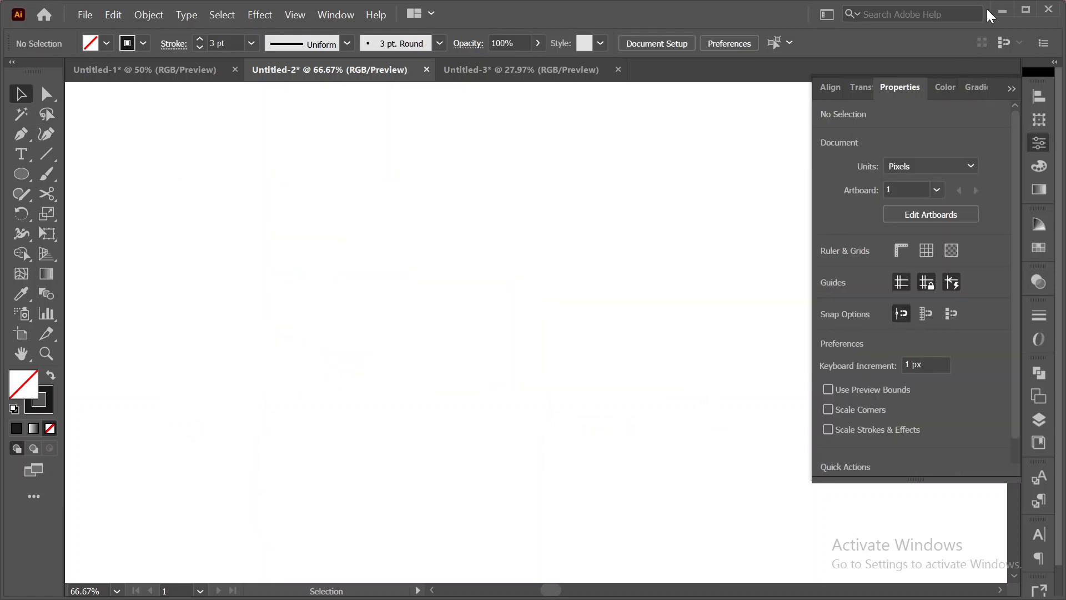
- Switch to Chrome and bring up the Canva article "What is the golden ratio?"
left_click(1002, 10)
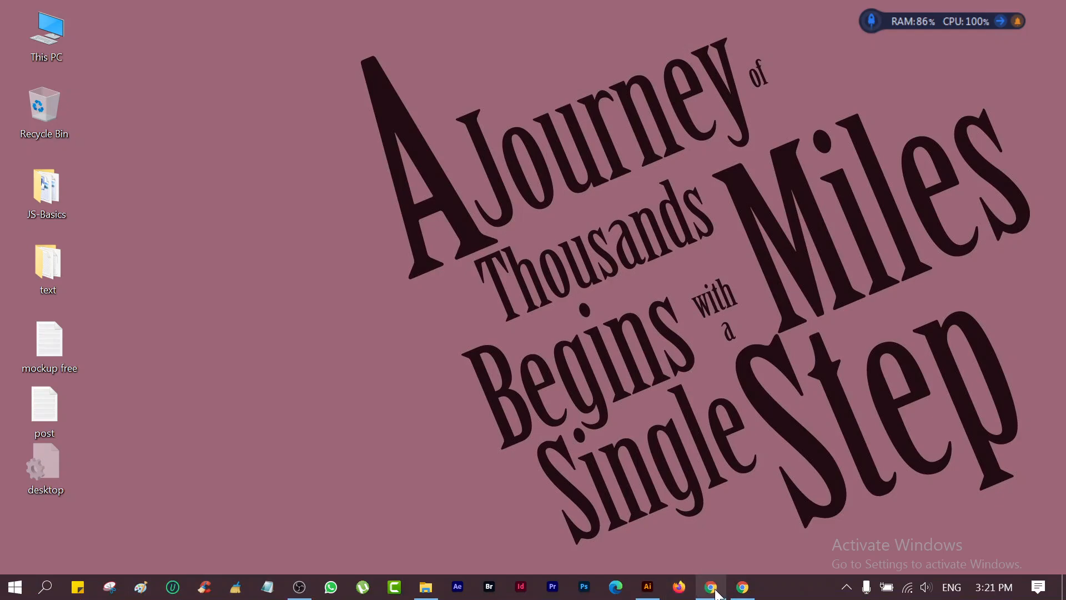
left_click(742, 586)
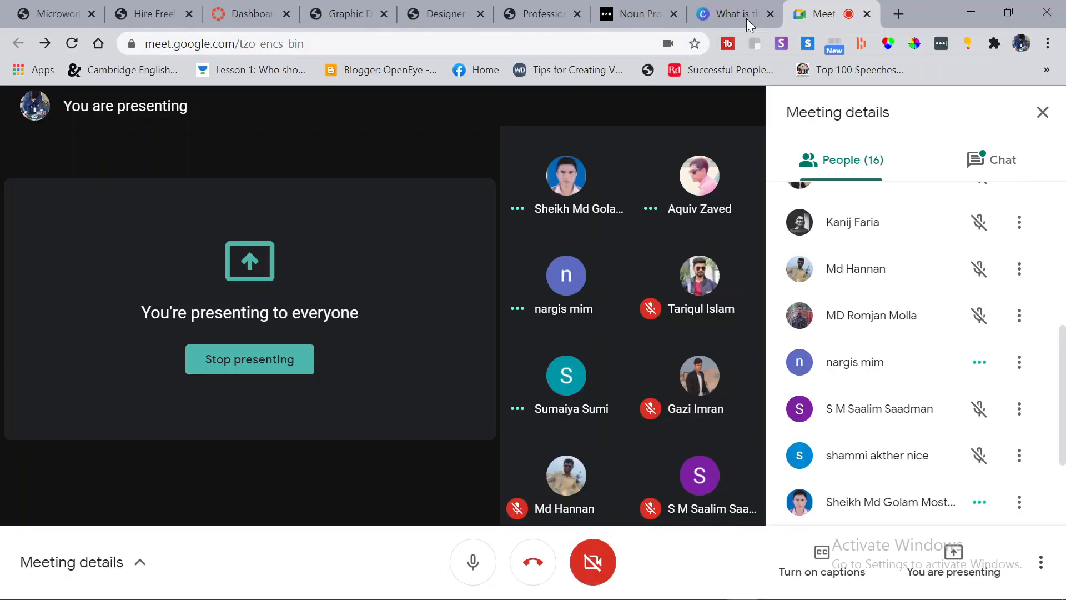
left_click(724, 12)
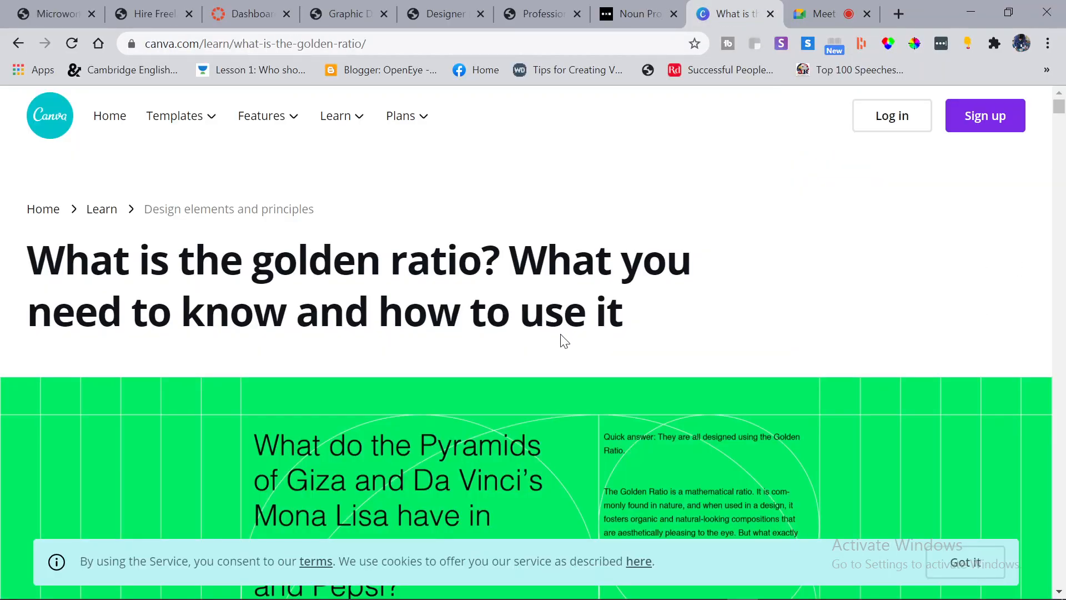
- Examine the article's green header graphic with its golden ratio rectangles, circles and spiral
scroll(808, 135, "down", 6)
scroll(535, 307, "up", 2)
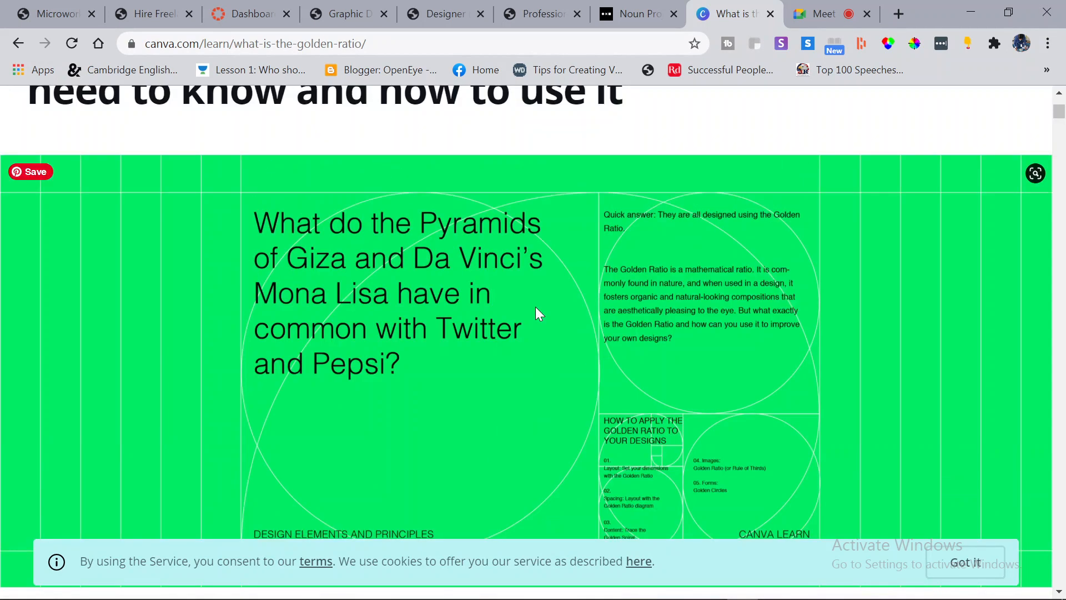
scroll(383, 333, "down", 2)
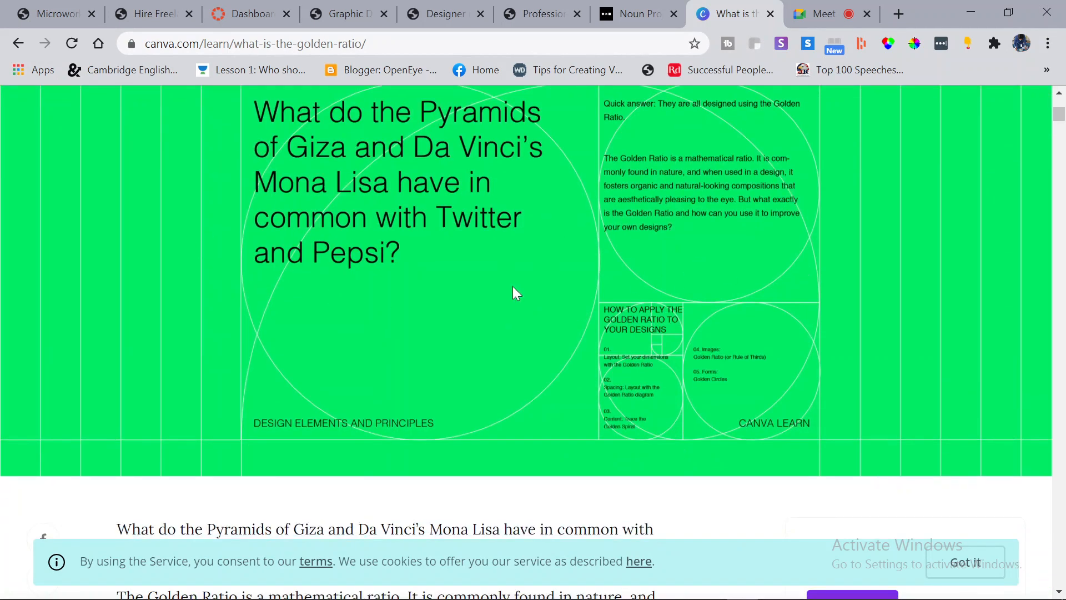
scroll(410, 316, "up", 2)
scroll(410, 315, "down", 2)
scroll(352, 394, "up", 2)
scroll(355, 397, "down", 2)
scroll(296, 362, "up", 2)
scroll(296, 362, "down", 2)
scroll(247, 435, "up", 2)
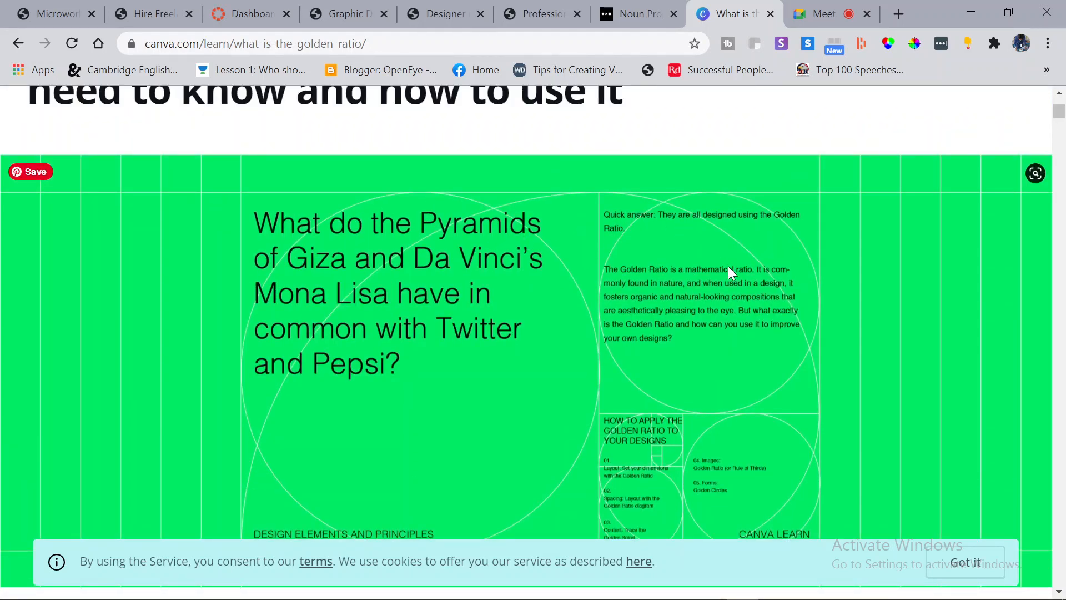
scroll(728, 266, "down", 4)
scroll(661, 283, "up", 2)
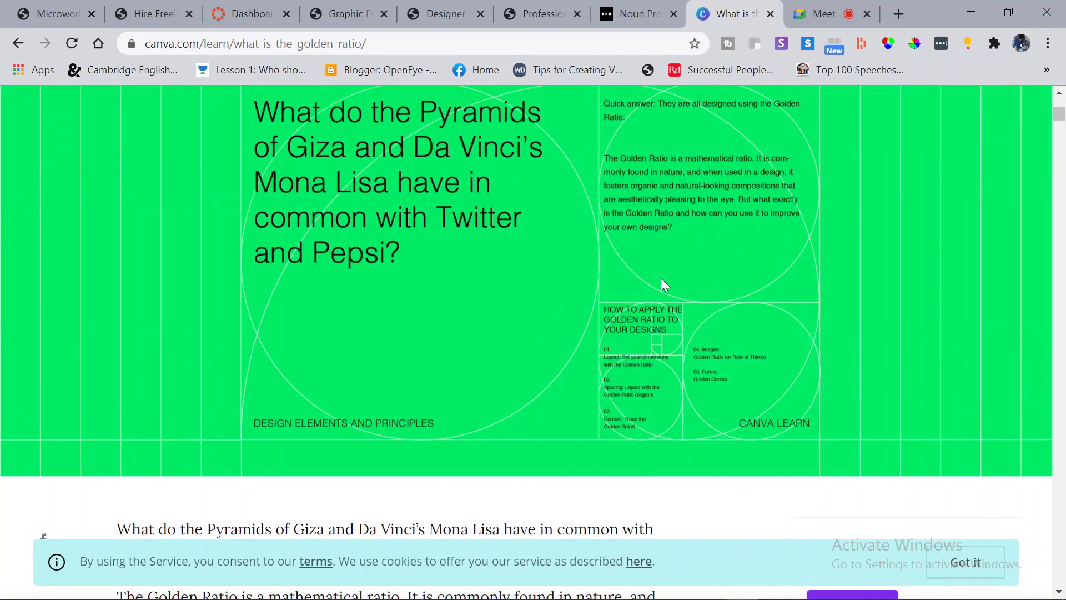
scroll(609, 290, "up", 2)
scroll(442, 361, "down", 2)
scroll(472, 277, "up", 2)
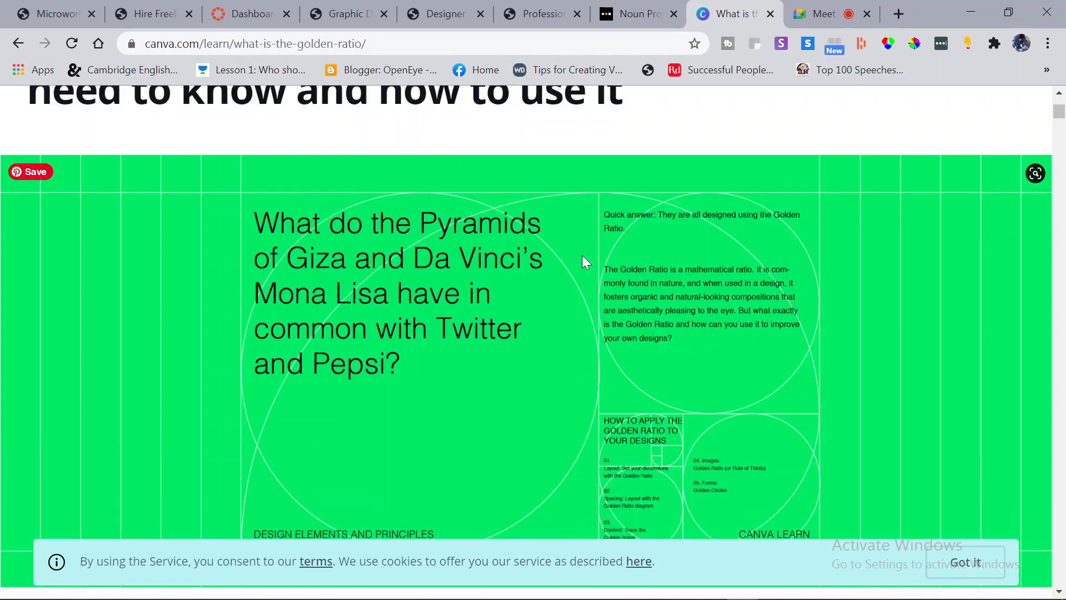
scroll(705, 261, "down", 4)
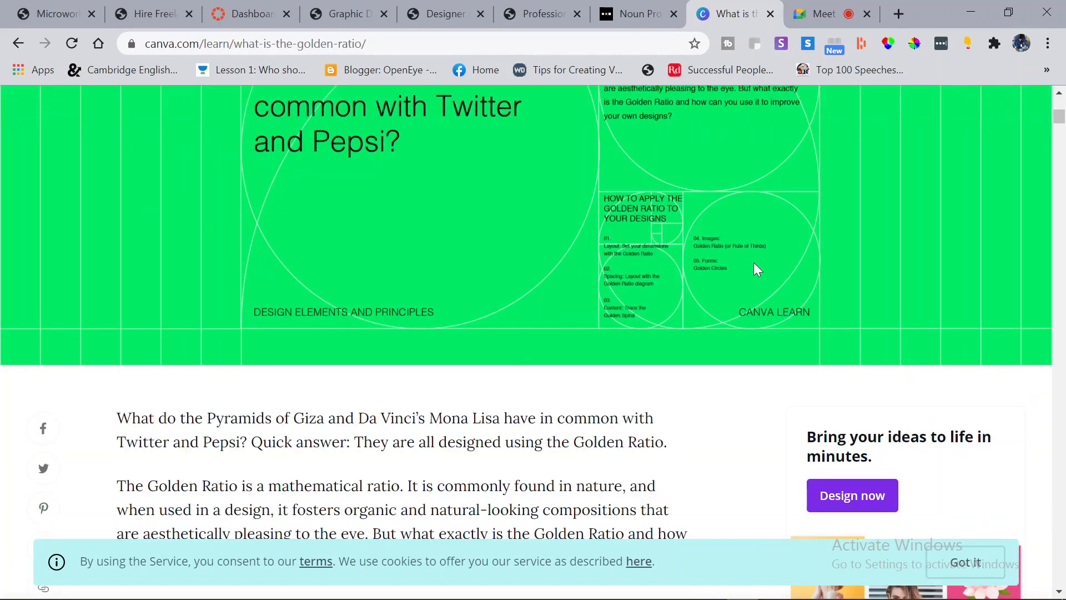
scroll(610, 324, "up", 2)
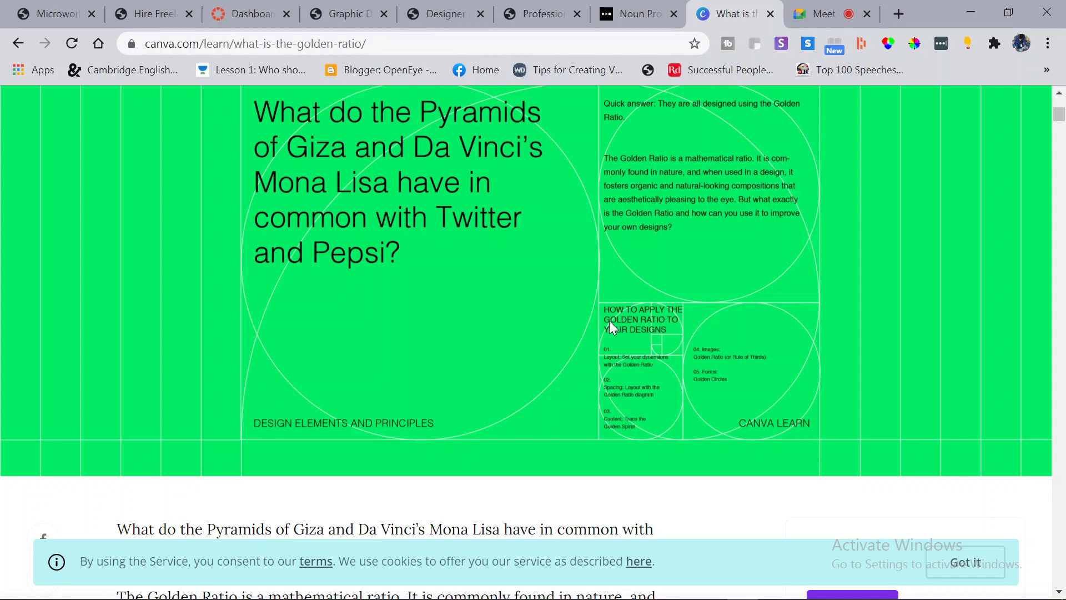
- Go past the table of contents and study the golden ratio formula diagram with segments a and b
scroll(609, 321, "down", 8)
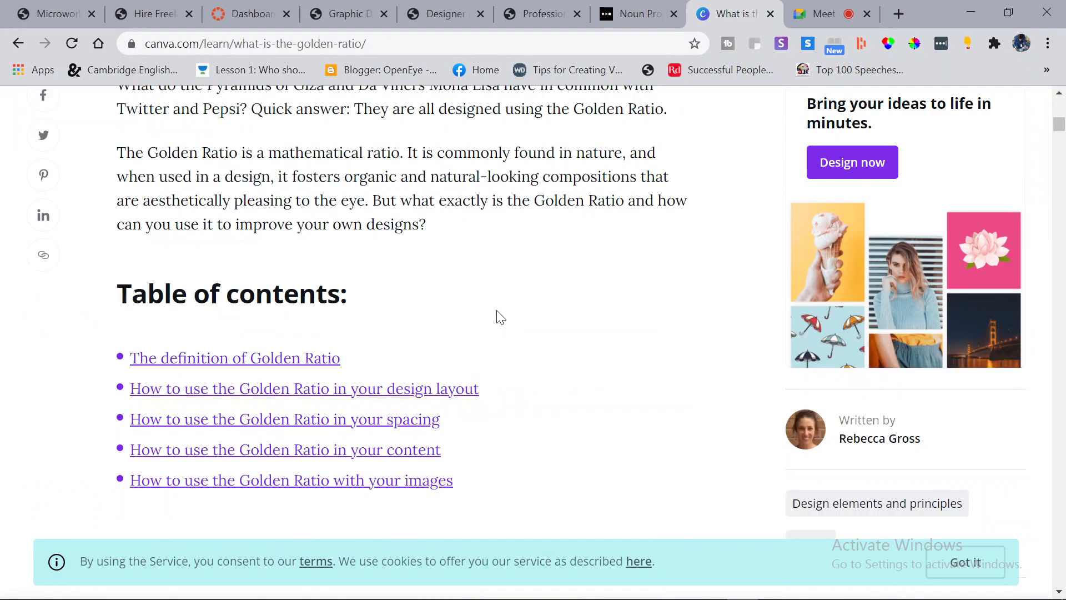
scroll(500, 316, "down", 15)
scroll(500, 316, "up", 4)
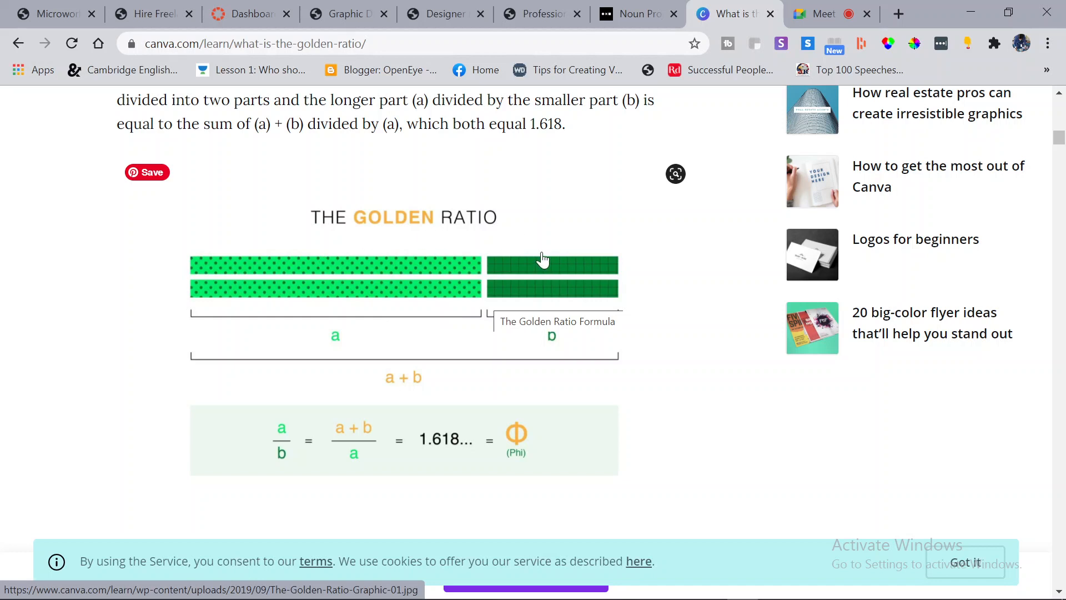
scroll(544, 258, "down", 2)
scroll(438, 178, "up", 2)
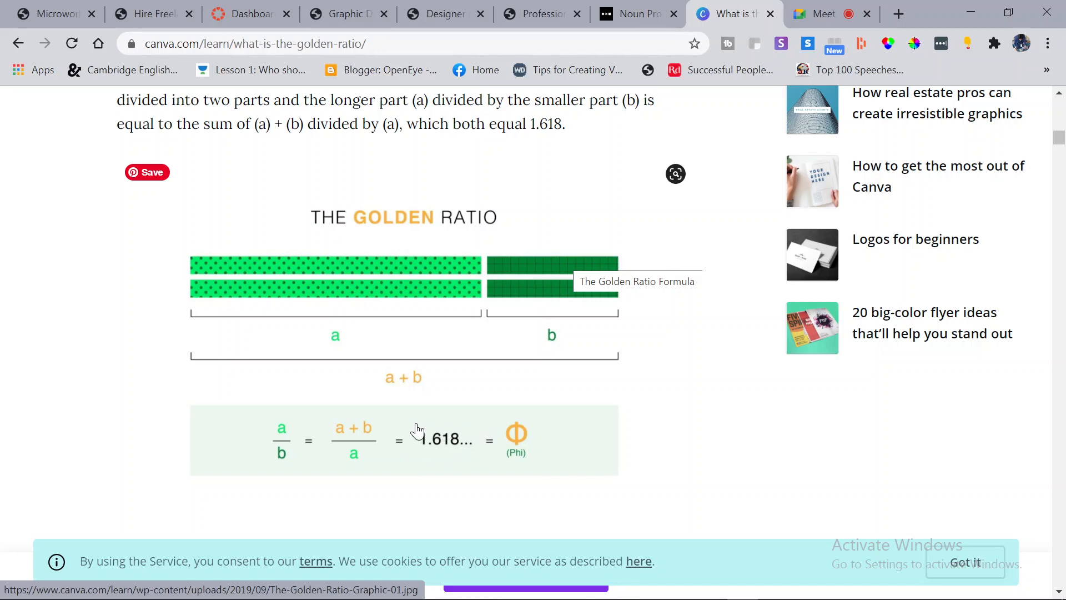
scroll(417, 430, "down", 2)
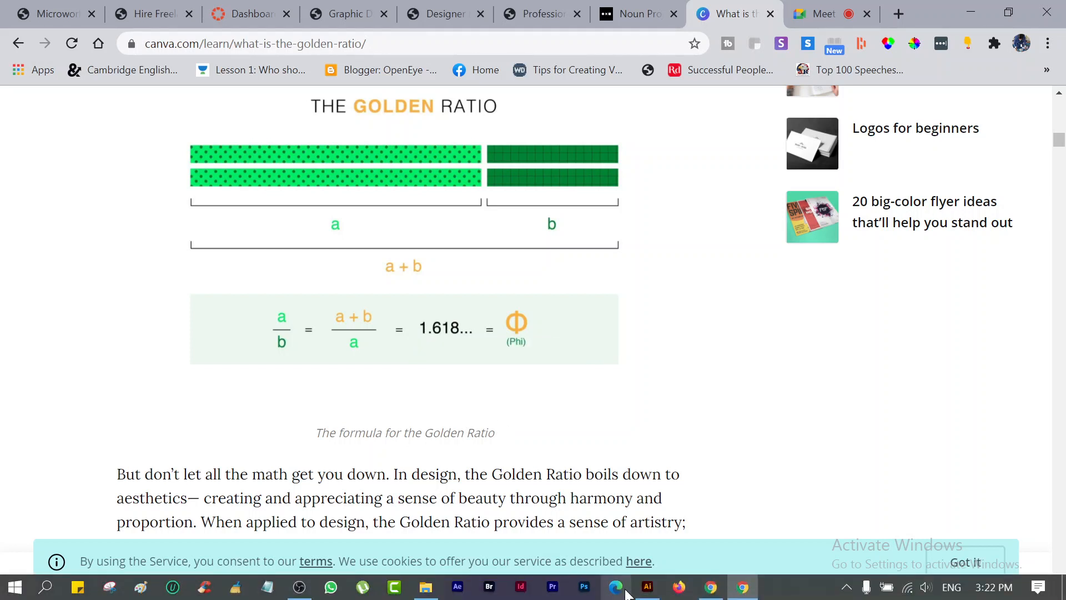
- Switch back to Illustrator and handwrite "5+8=13" on the empty canvas with the Paintbrush
left_click(648, 589)
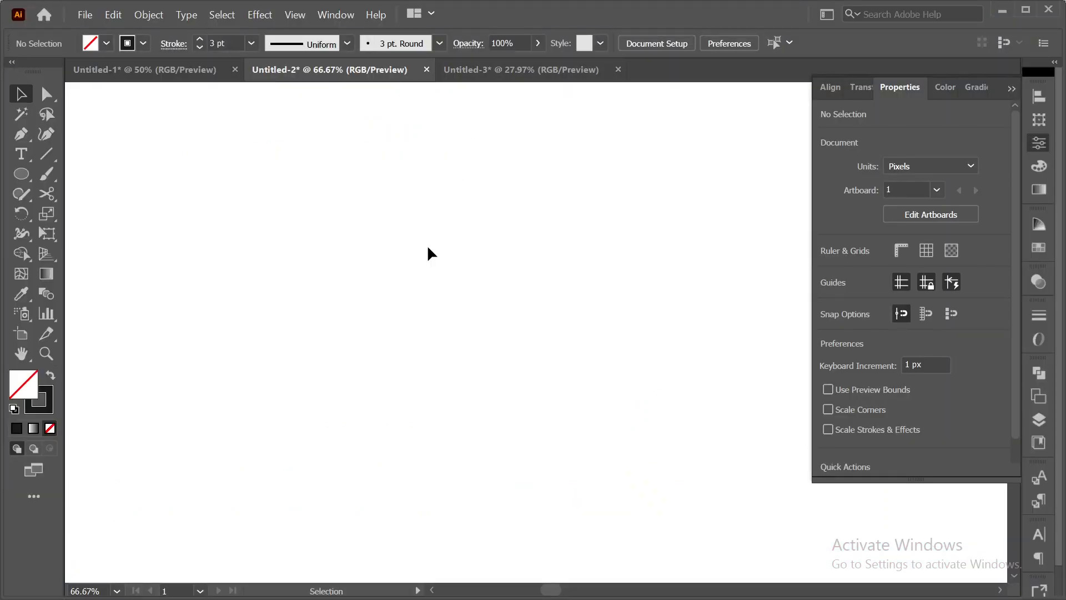
left_click(46, 173)
mouse_move(298, 256)
left_mouse_down()
mouse_move(345, 301)
mouse_move(328, 256)
mouse_move(345, 246)
mouse_move(397, 239)
mouse_move(406, 270)
left_mouse_up()
mouse_move(426, 220)
left_mouse_down()
mouse_move(448, 247)
mouse_move(427, 235)
mouse_move(491, 180)
left_mouse_up()
left_click_drag(465, 232, 518, 207)
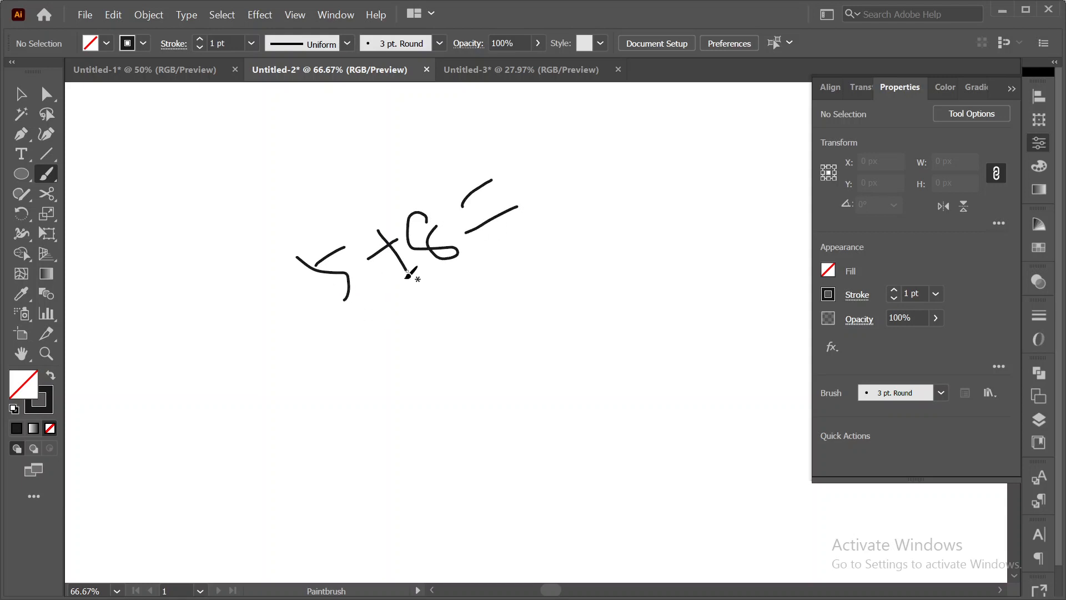
left_click_drag(514, 157, 549, 193)
mouse_move(548, 174)
left_mouse_down()
mouse_move(554, 153)
mouse_move(577, 158)
mouse_move(589, 183)
left_mouse_up()
- Circle the handwritten 5 and add a division slash and a 5 after the 13 with the Paintbrush
left_click_drag(307, 200, 294, 307)
left_click_drag(320, 349, 263, 267)
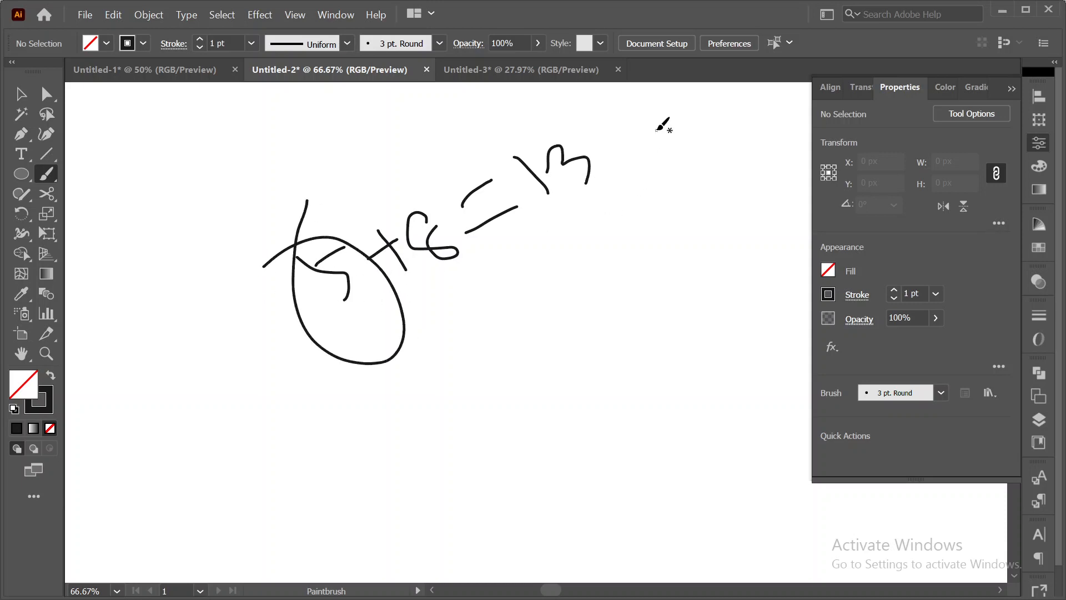
left_click_drag(653, 134, 554, 282)
mouse_move(648, 198)
left_mouse_down()
mouse_move(677, 223)
mouse_move(670, 250)
left_mouse_up()
left_click_drag(685, 179, 648, 209)
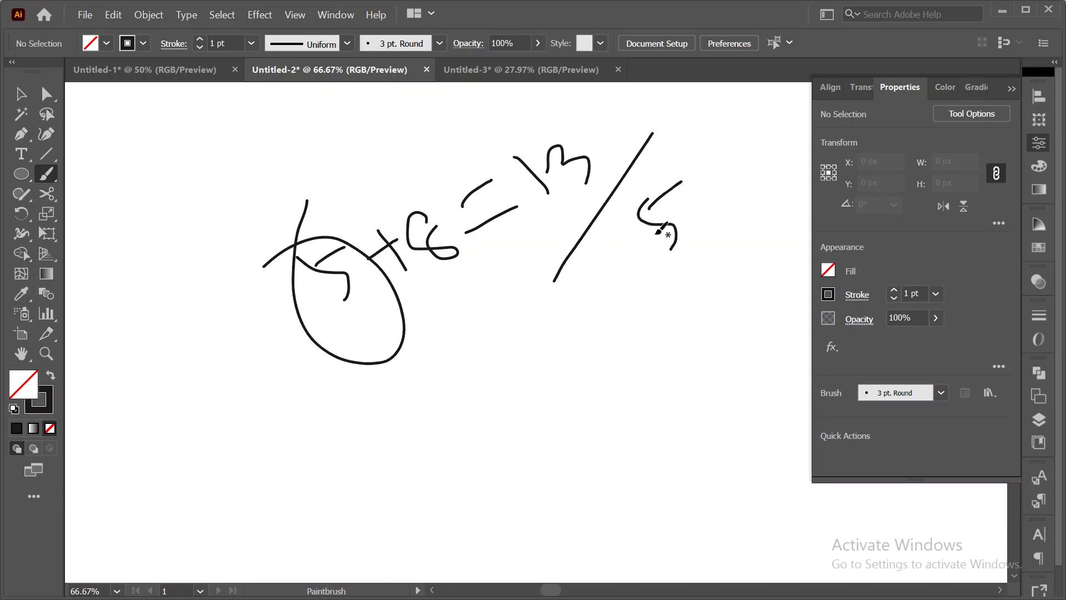
- Handwrite "13/8=1.618" with the Paintbrush on the empty canvas below the first sum
scroll(546, 404, "down", 1)
scroll(547, 403, "down", 1)
mouse_move(431, 333)
left_mouse_down()
mouse_move(461, 374)
mouse_move(498, 309)
mouse_move(553, 320)
mouse_move(520, 368)
left_mouse_up()
left_click_drag(596, 265, 549, 411)
mouse_move(595, 333)
left_mouse_down()
mouse_move(588, 364)
mouse_move(626, 337)
left_mouse_up()
left_click_drag(626, 293, 674, 259)
left_click_drag(619, 332, 689, 280)
left_click_drag(595, 310, 659, 272)
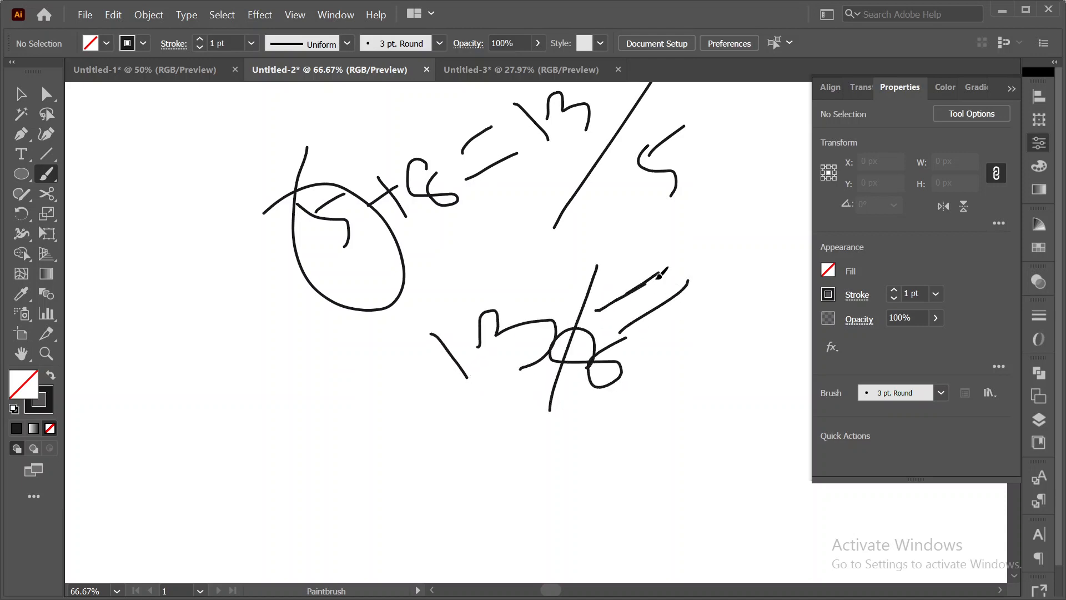
left_click_drag(695, 215, 727, 259)
left_click(732, 232)
left_click_drag(738, 187, 761, 221)
mouse_move(773, 172)
left_mouse_down()
mouse_move(791, 217)
mouse_move(810, 210)
mouse_move(794, 162)
left_mouse_up()
- Handwrite an equals sign and a decimal result after the 13/5 expression with the Paintbrush
scroll(651, 164, "up", 5)
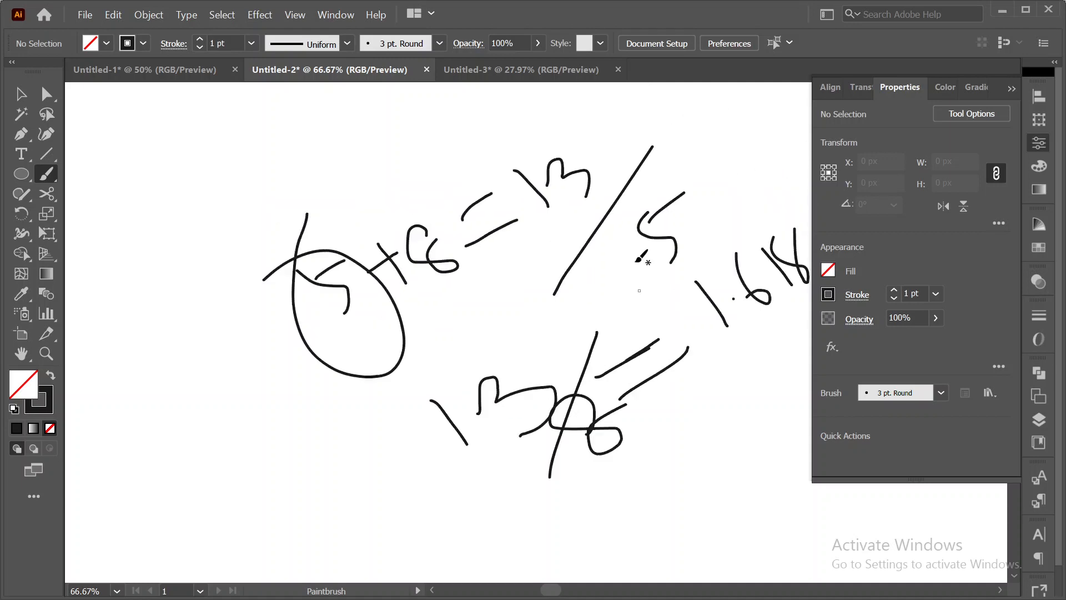
left_click_drag(666, 135, 680, 128)
left_click_drag(677, 160, 704, 144)
left_click_drag(700, 99, 719, 132)
left_click(734, 115)
mouse_move(734, 96)
left_mouse_down()
mouse_move(765, 126)
mouse_move(764, 100)
mouse_move(776, 123)
left_mouse_up()
- Switch back to the Canva article in the browser and examine the face photo overlaid with golden ratio lines
left_click(1001, 11)
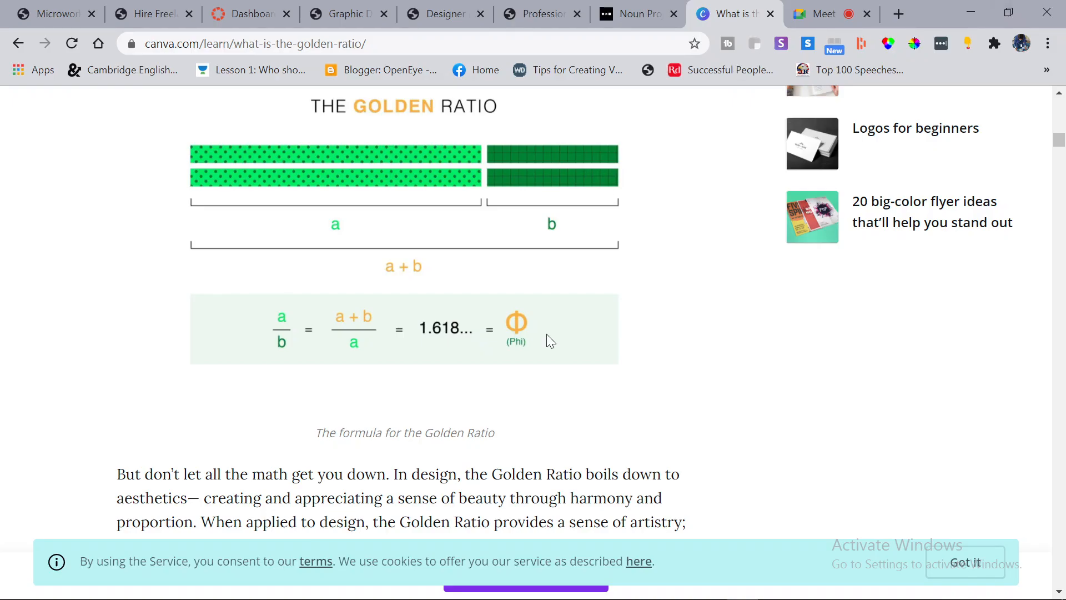
scroll(602, 370, "down", 8)
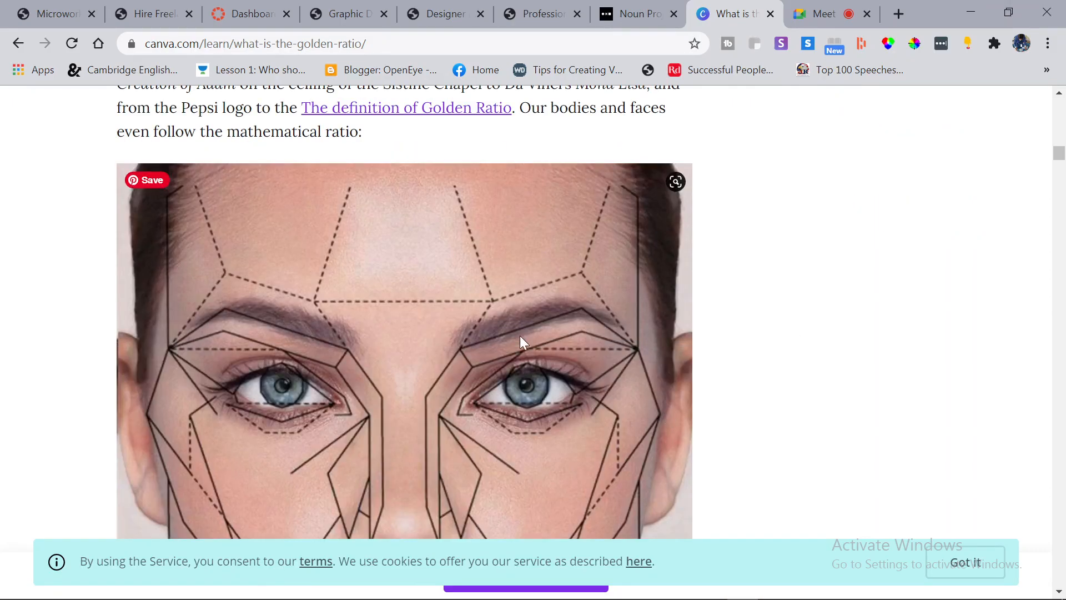
scroll(522, 341, "down", 4)
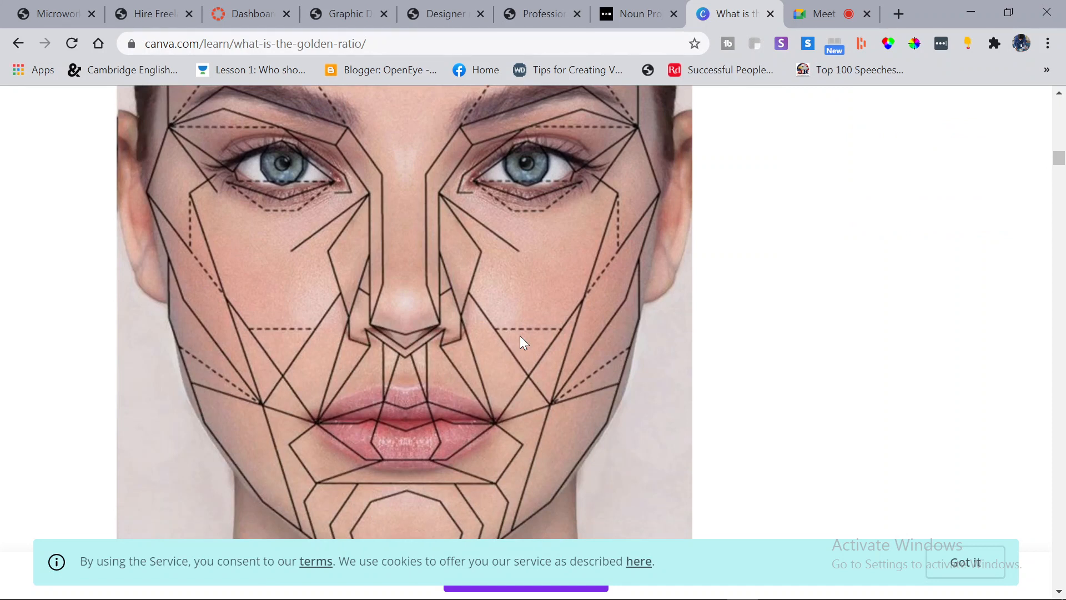
scroll(521, 336, "up", 3)
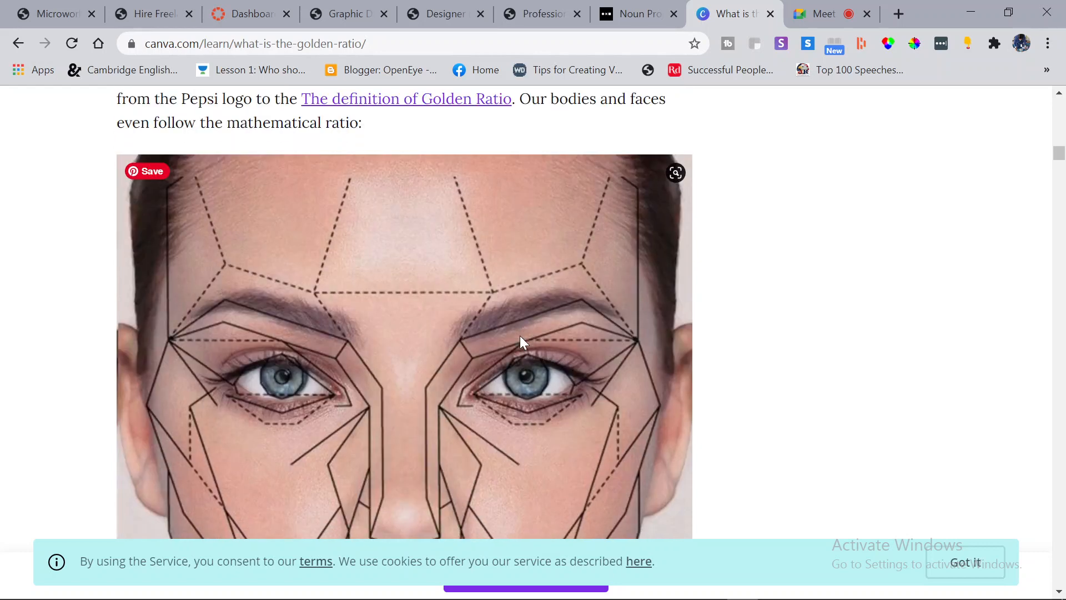
- Study the article's harmonious proportions diagram comparing the x = 1 square with the x = 1.618 rectangle
scroll(521, 337, "down", 11)
scroll(519, 342, "down", 6)
scroll(520, 343, "up", 4)
scroll(520, 343, "down", 6)
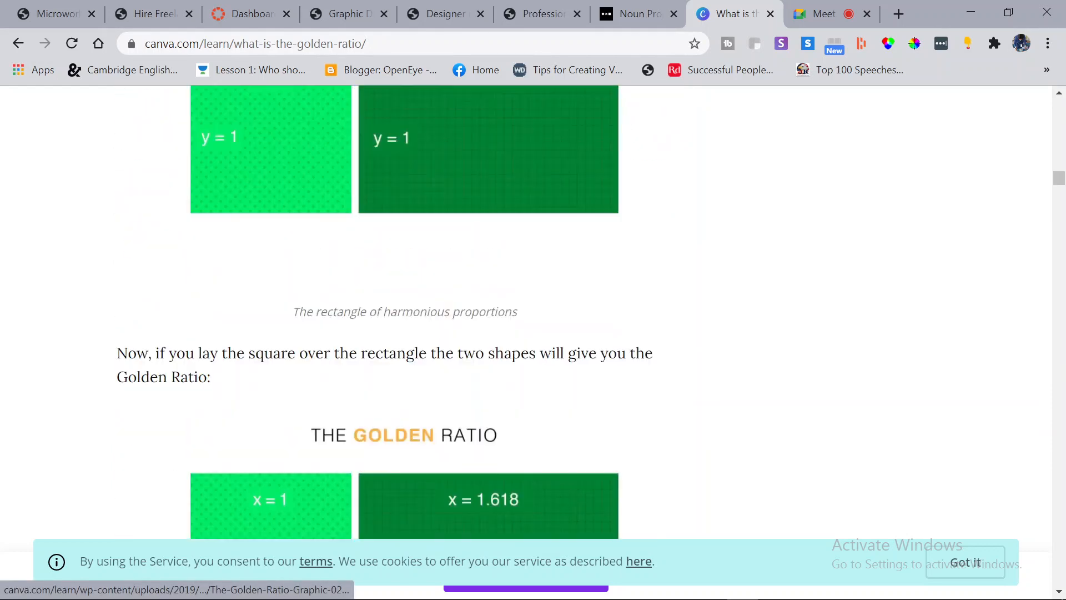
scroll(317, 333, "up", 4)
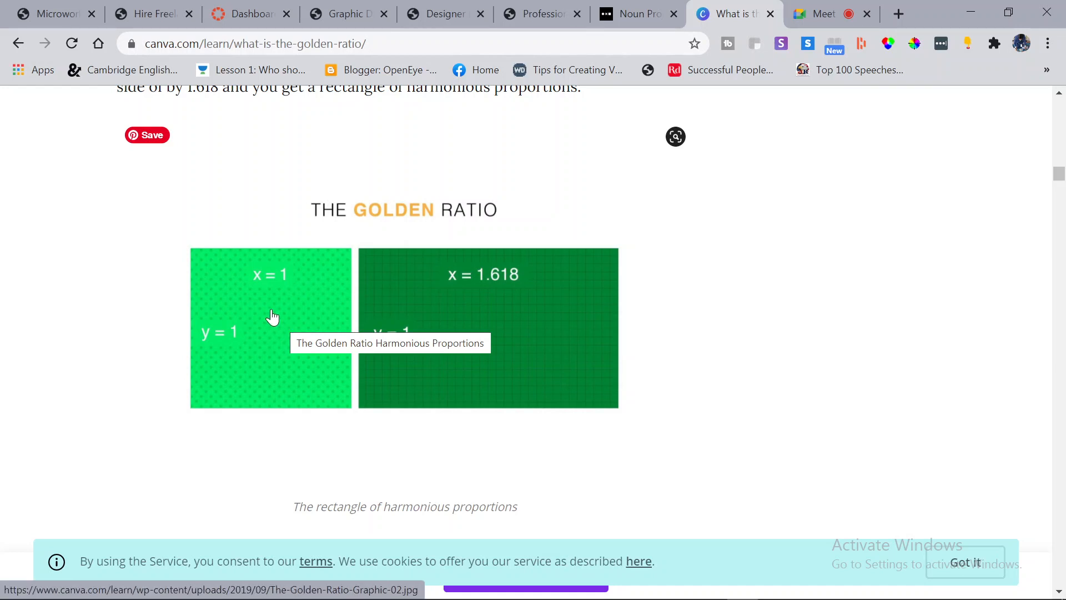
scroll(271, 315, "down", 2)
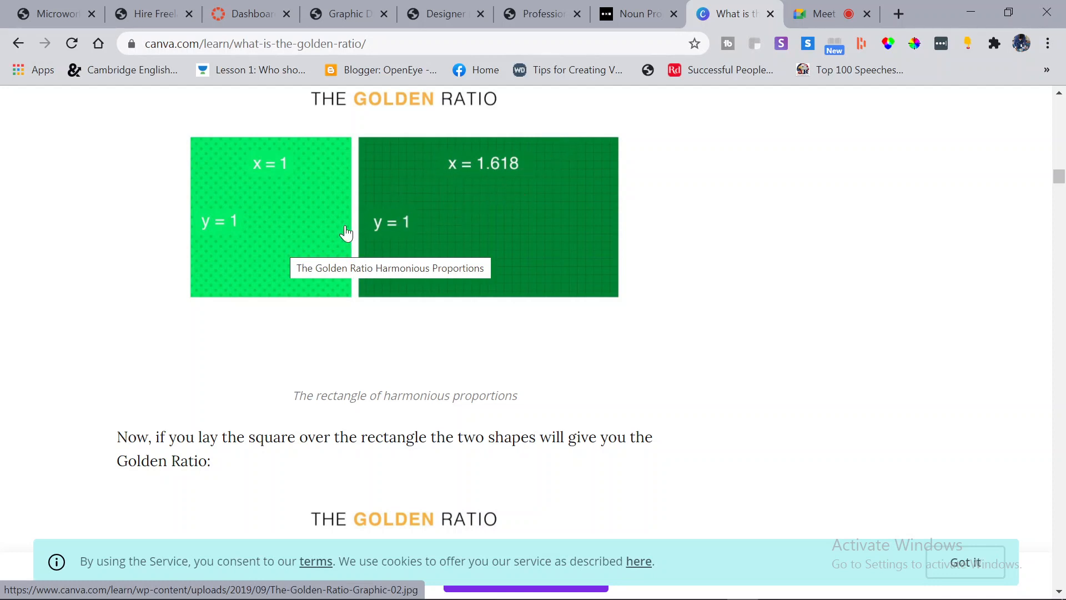
- Study how the square laid over the rectangle forms the Golden Ratio and leads into the progressively smaller squares
scroll(471, 194, "down", 8)
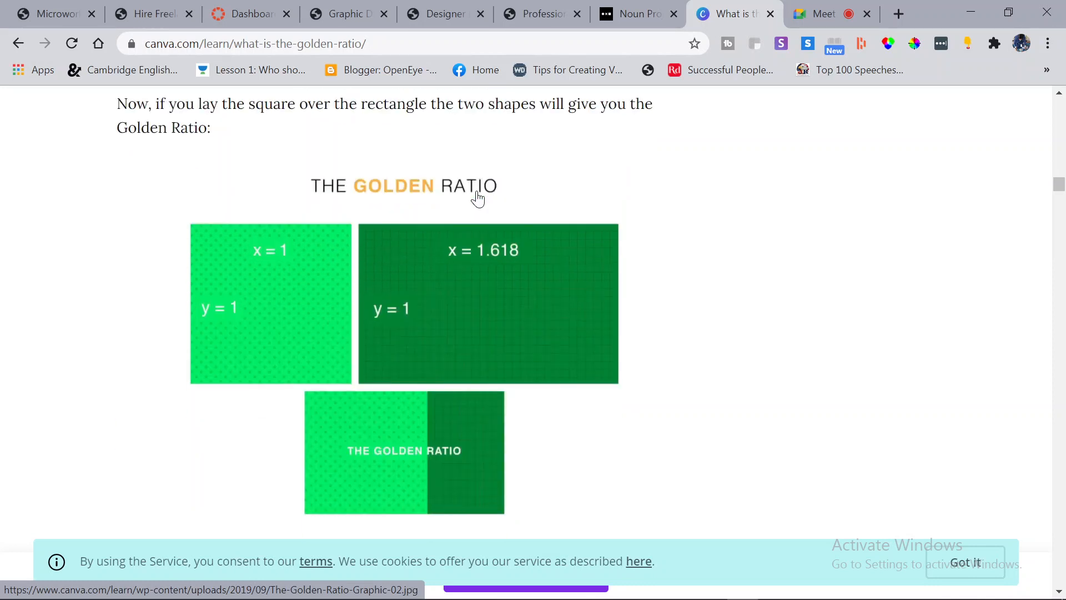
scroll(433, 340, "down", 2)
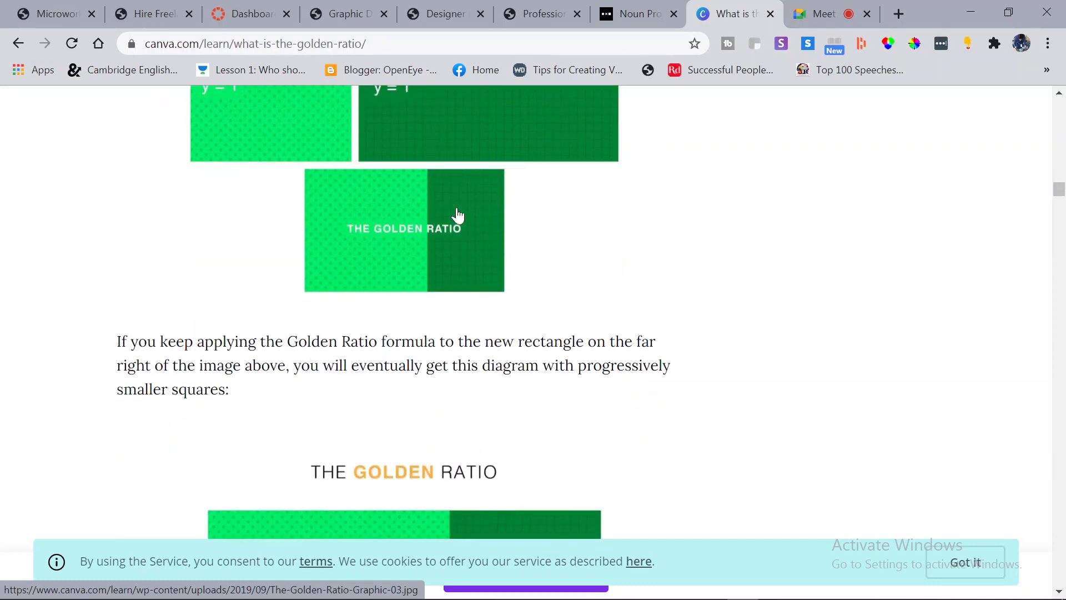
scroll(570, 286, "up", 2)
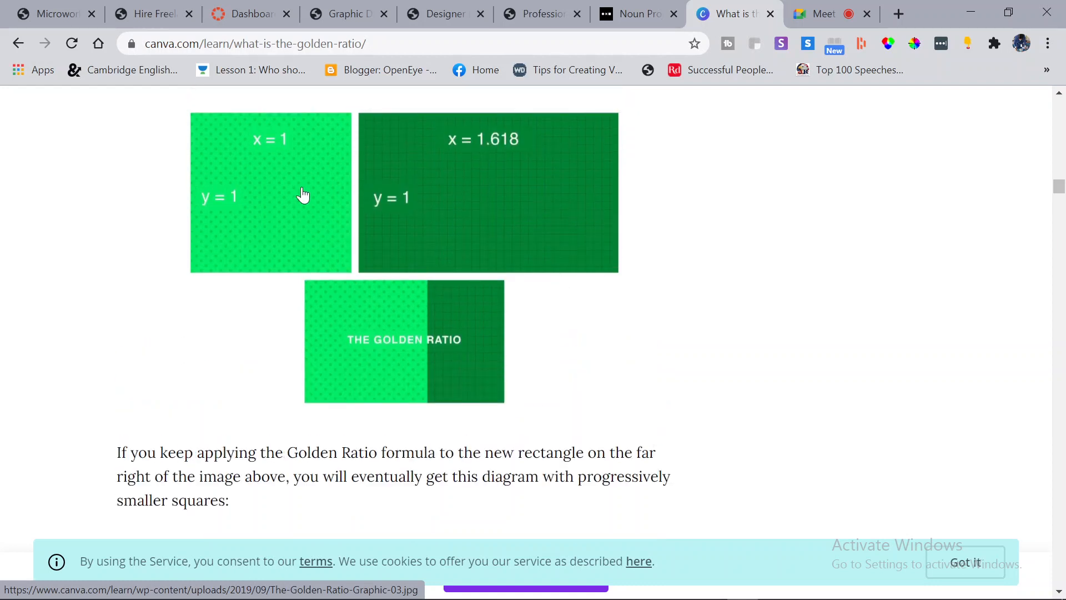
scroll(385, 319, "down", 2)
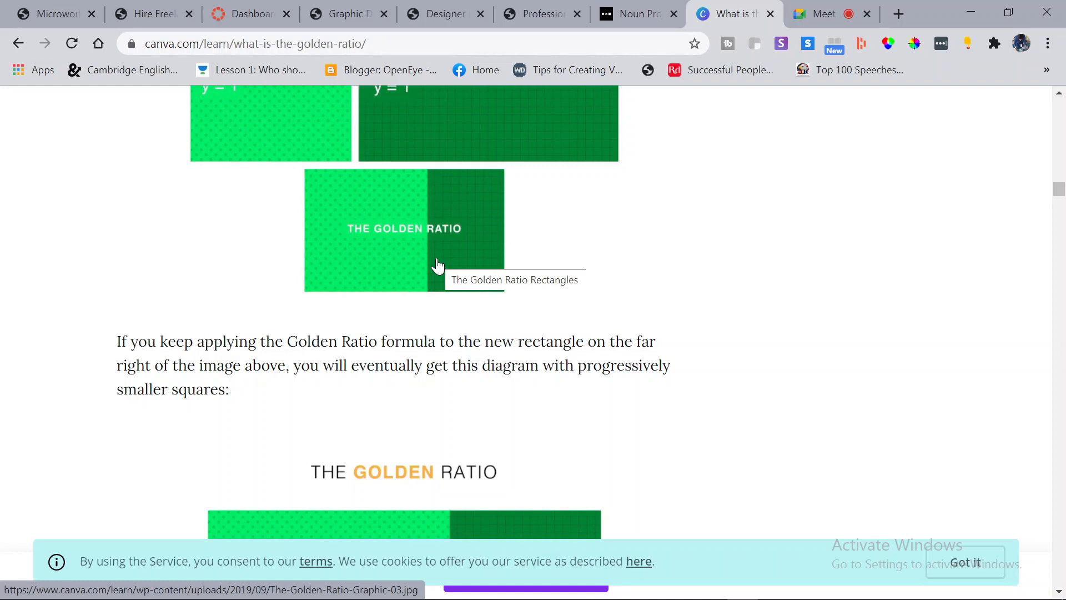
scroll(438, 265, "down", 6)
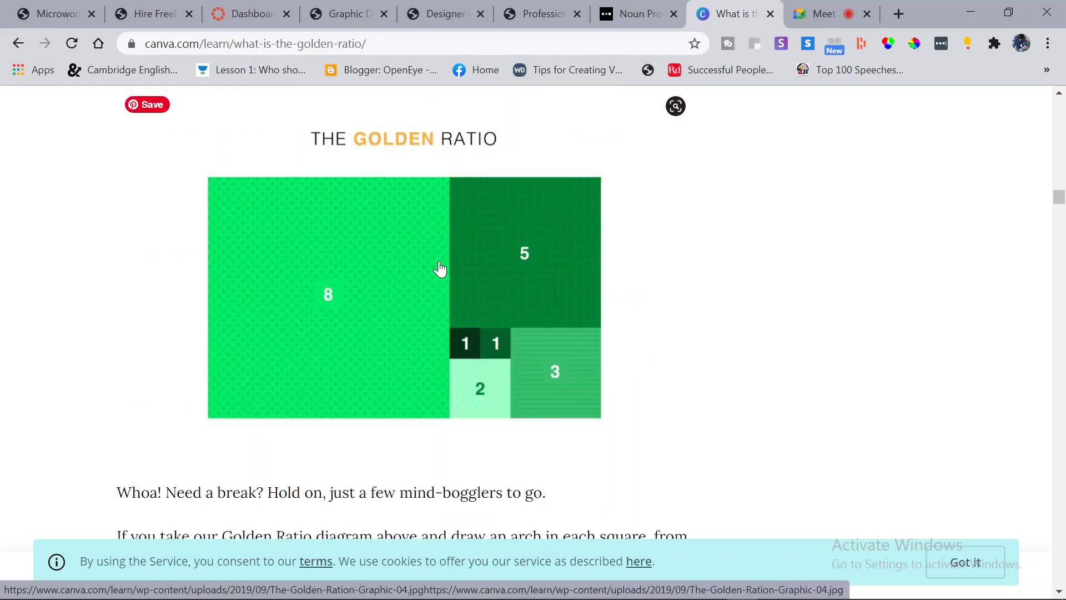
scroll(439, 269, "up", 7)
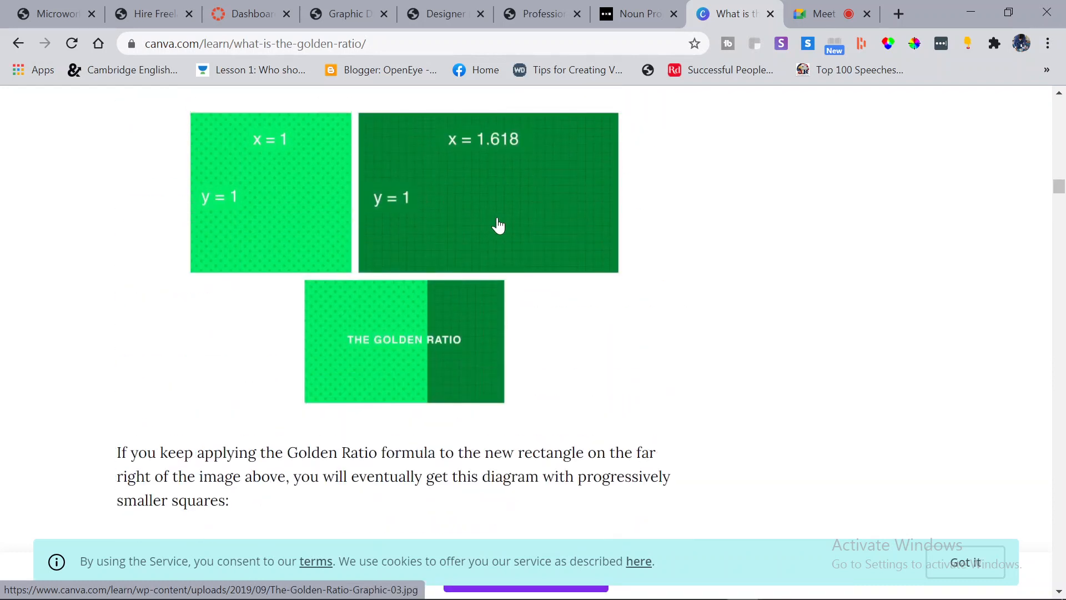
- Examine the golden ratio squares diagram numbered 8, 5, 3, 2, 1, 1 and the Fibonacci explanation below it
scroll(496, 226, "down", 7)
scroll(556, 336, "down", 2)
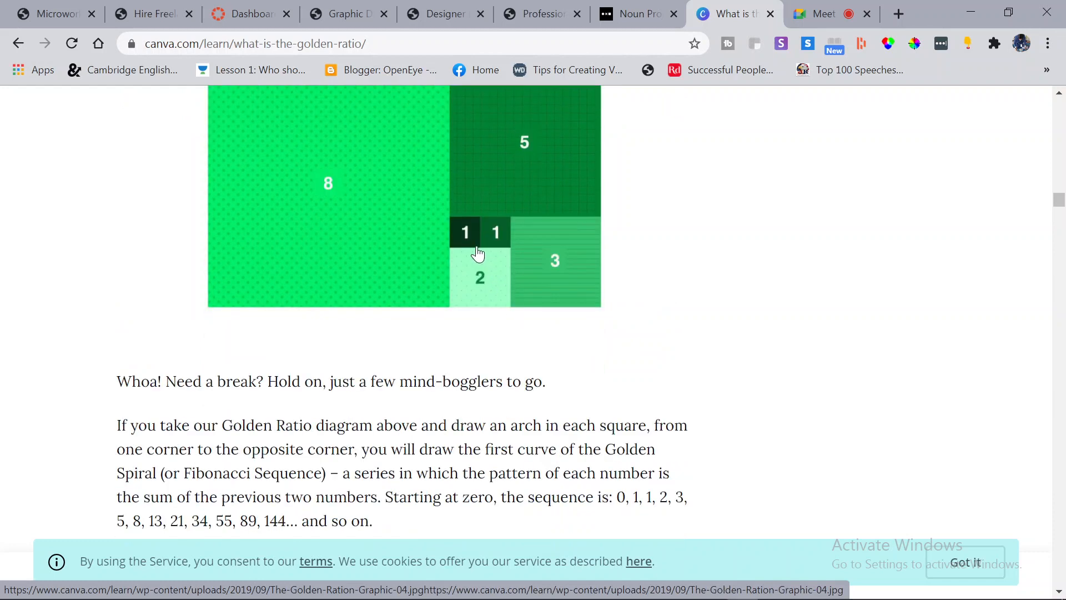
scroll(493, 305, "up", 2)
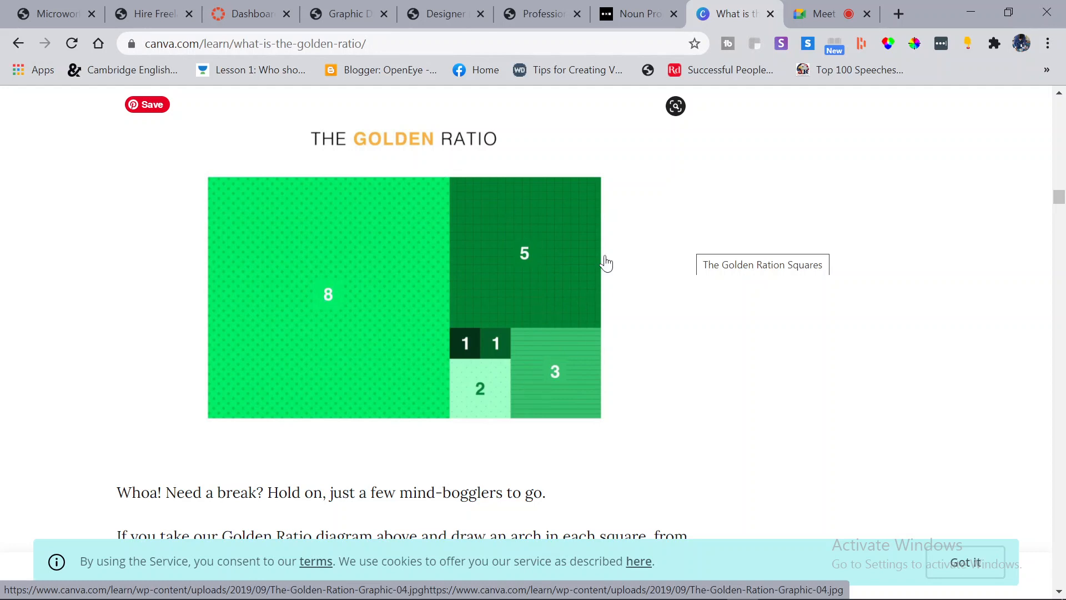
scroll(447, 327, "down", 2)
scroll(448, 325, "up", 2)
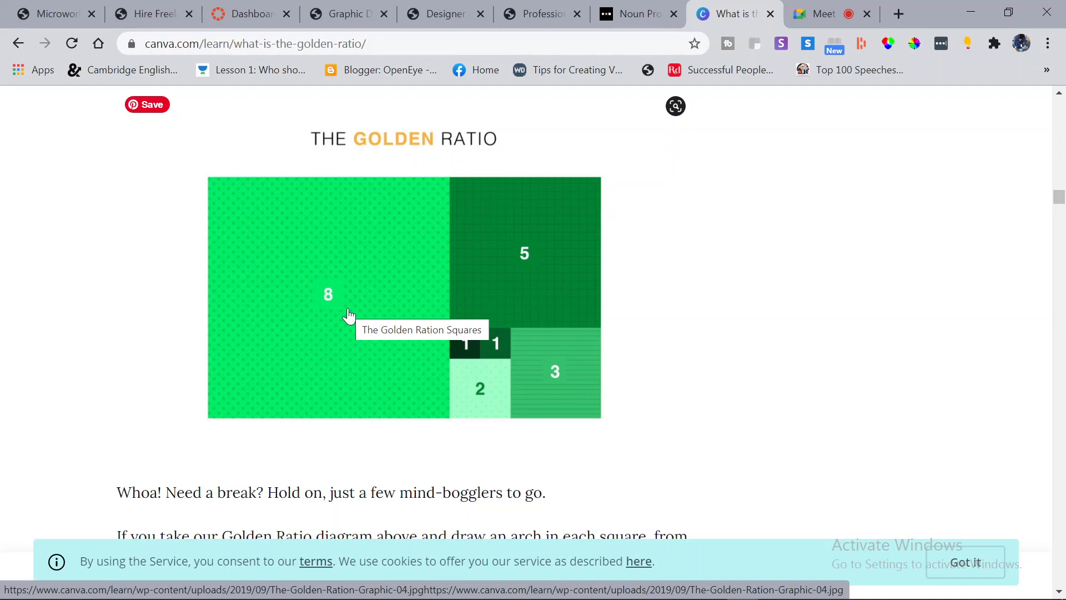
scroll(349, 316, "down", 2)
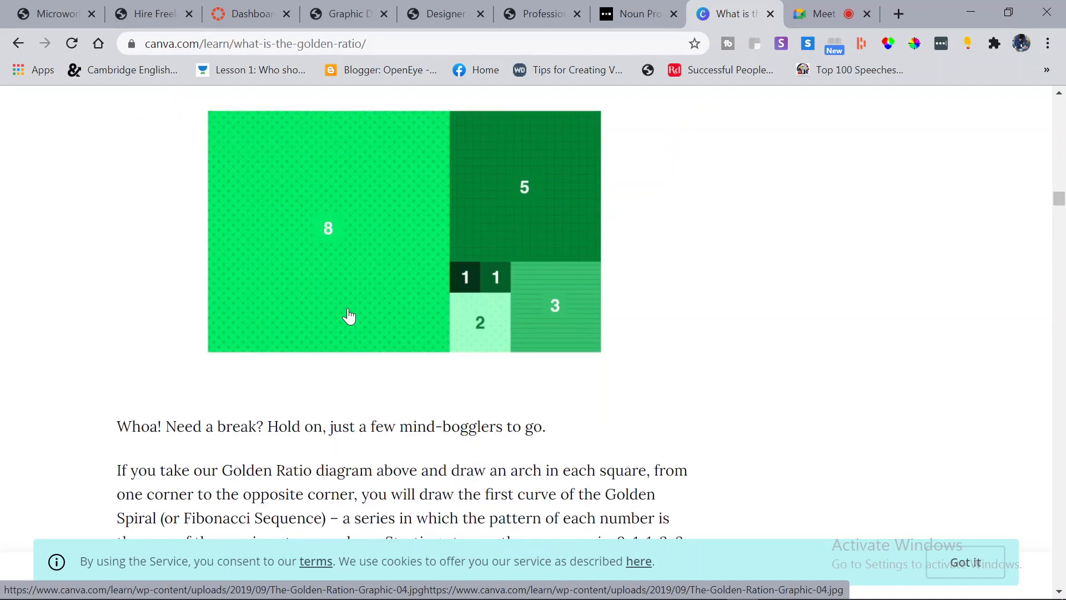
scroll(366, 302, "up", 2)
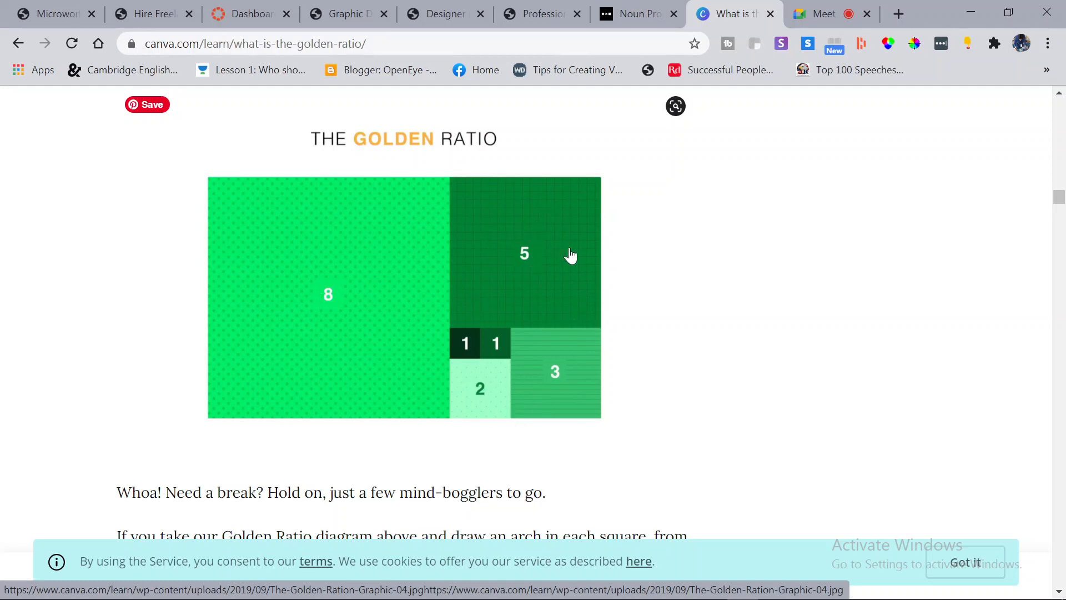
scroll(562, 249, "down", 2)
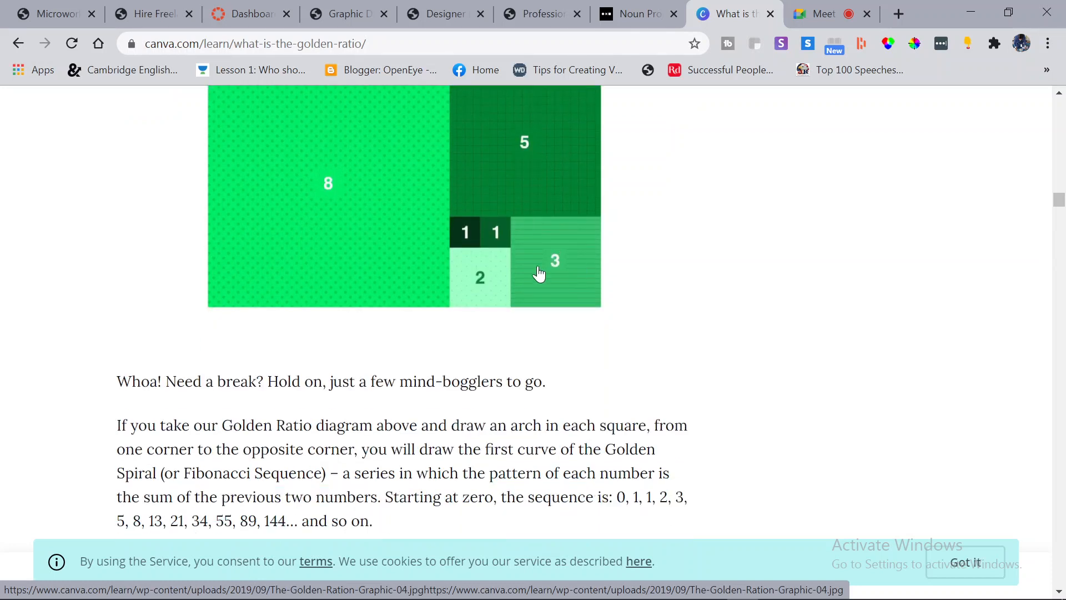
scroll(489, 261, "up", 2)
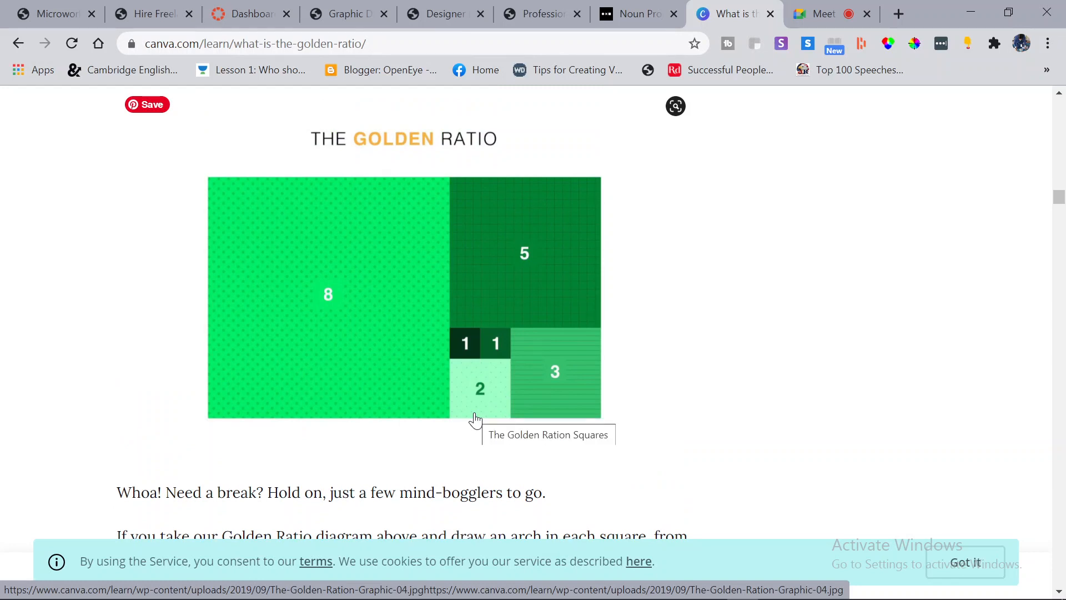
- Read the Fibonacci sequence text and compare the numbered squares with the Golden Ratio Spiral diagram
scroll(474, 415, "down", 7)
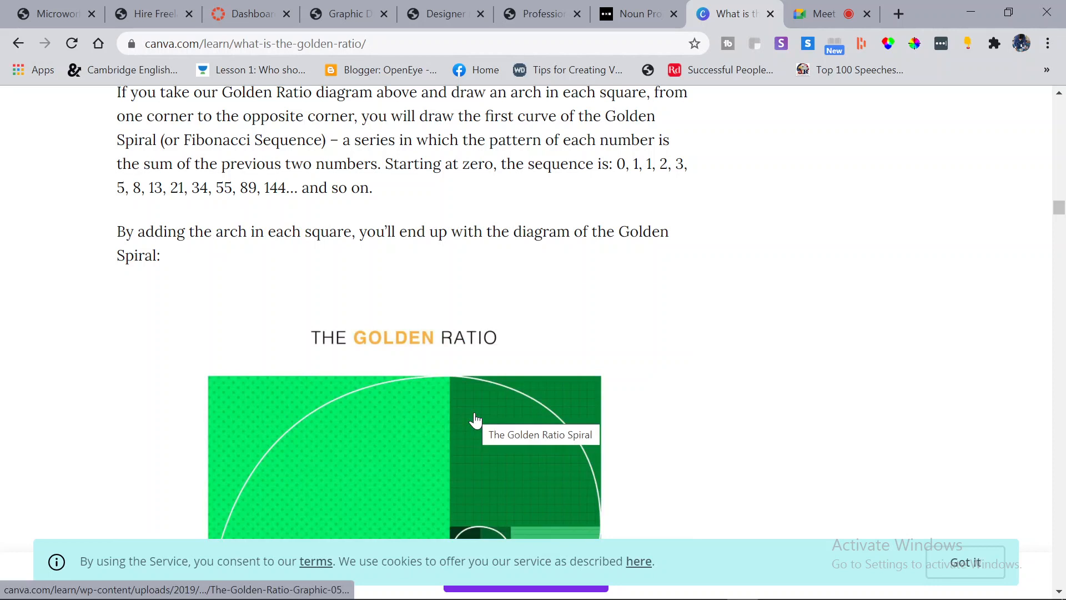
scroll(475, 419, "up", 2)
scroll(475, 400, "down", 2)
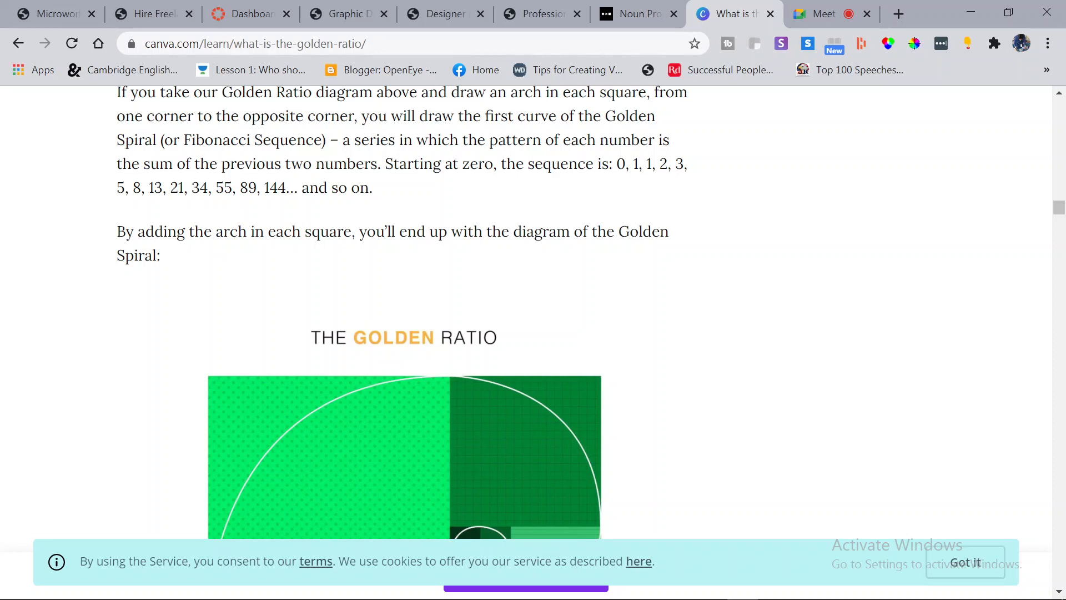
scroll(131, 195, "down", 4)
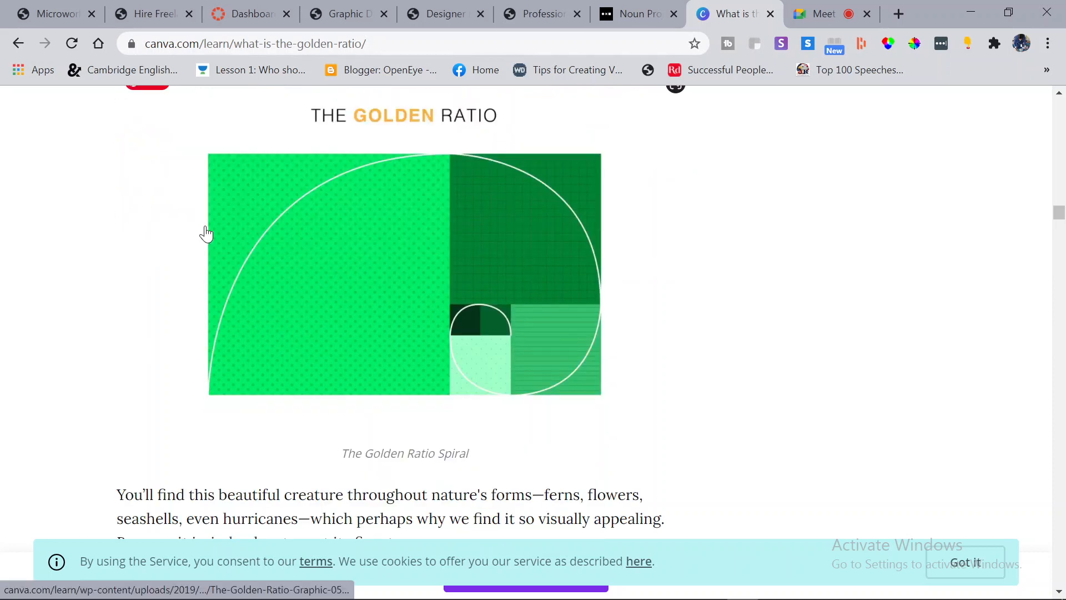
scroll(206, 234, "up", 12)
scroll(277, 392, "down", 12)
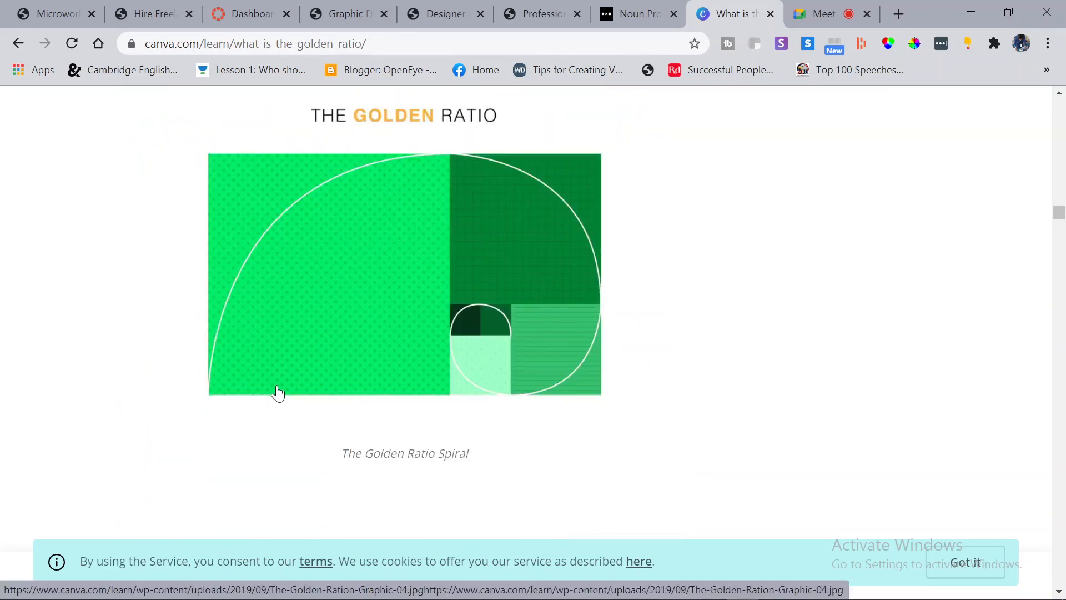
scroll(533, 295, "down", 12)
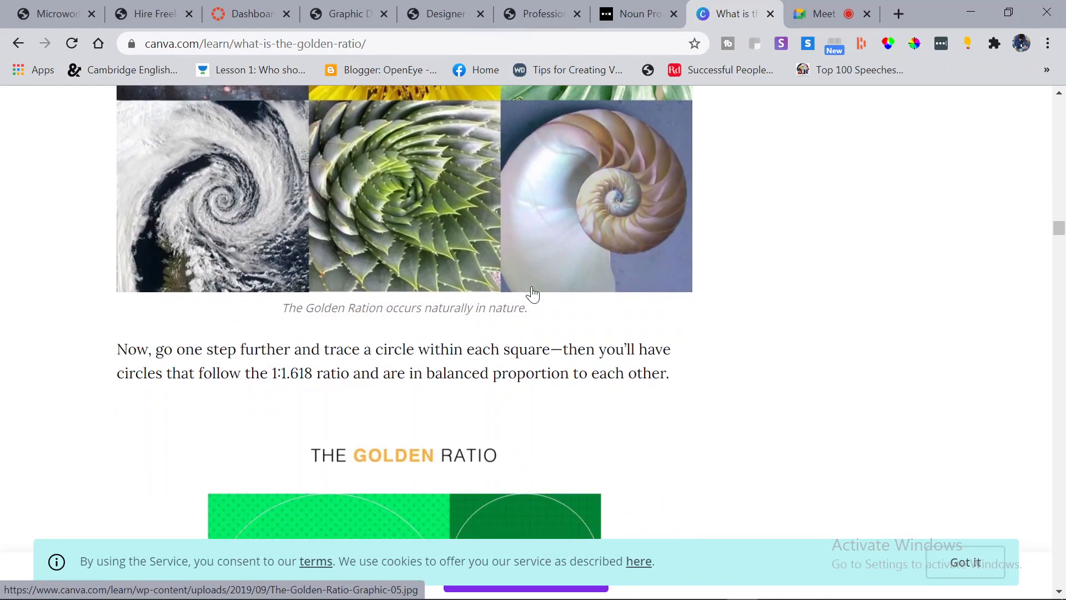
scroll(533, 294, "up", 12)
scroll(533, 295, "down", 4)
scroll(533, 295, "up", 2)
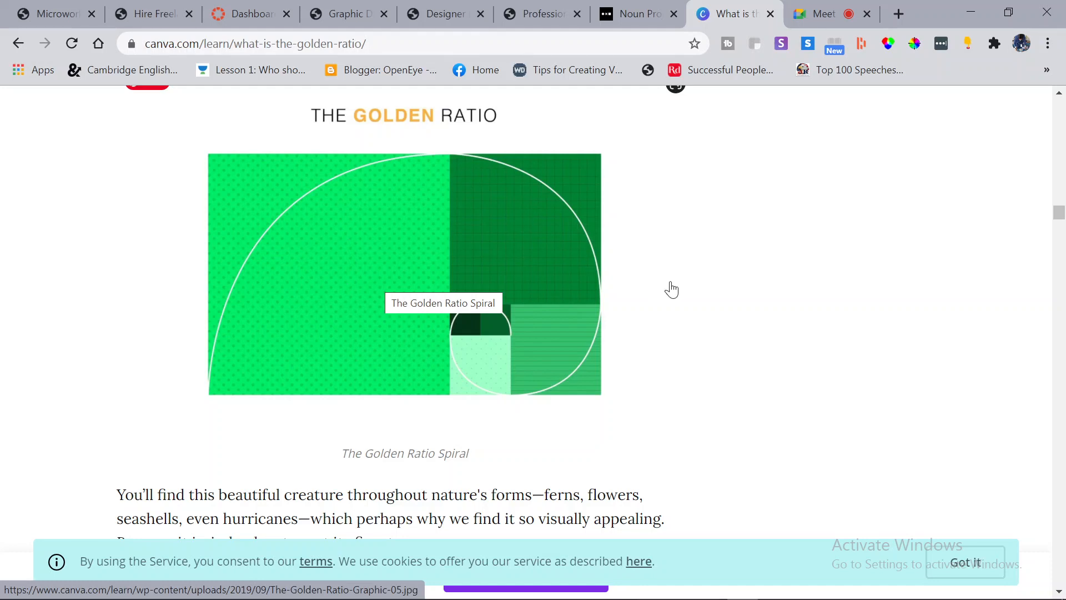
- Examine the photo grid of golden ratio spirals in nature, including the galaxy, sunflower, hurricane and seashell
scroll(670, 286, "down", 8)
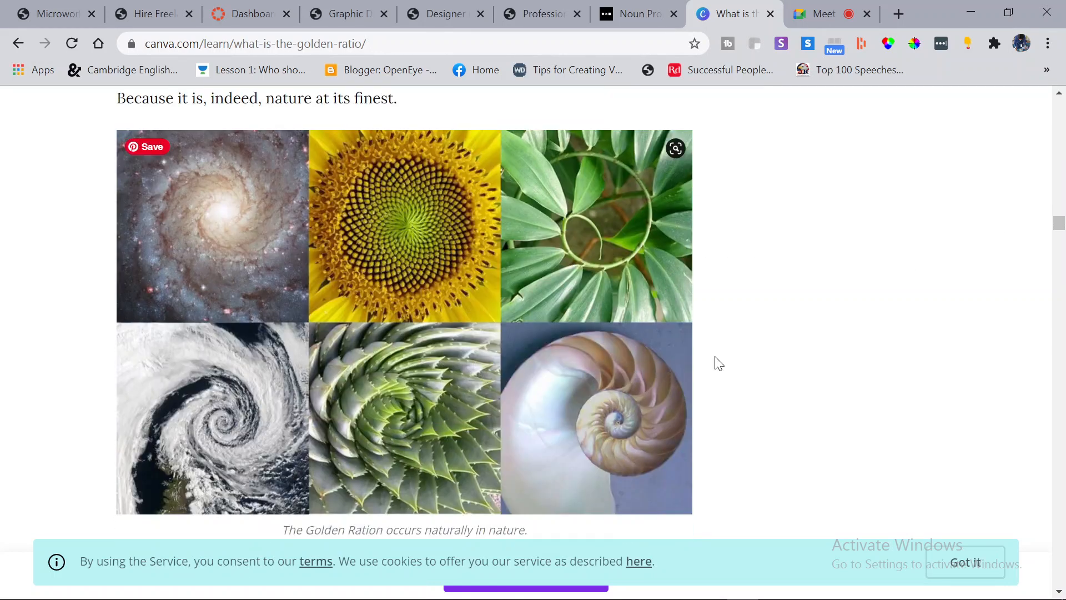
scroll(274, 345, "up", 2)
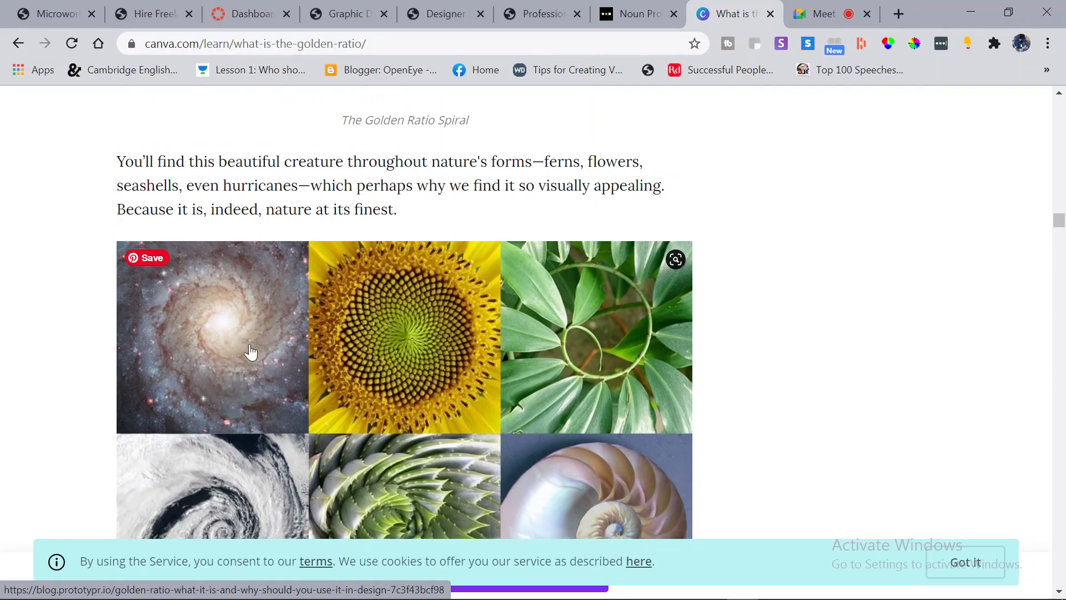
scroll(253, 355, "down", 2)
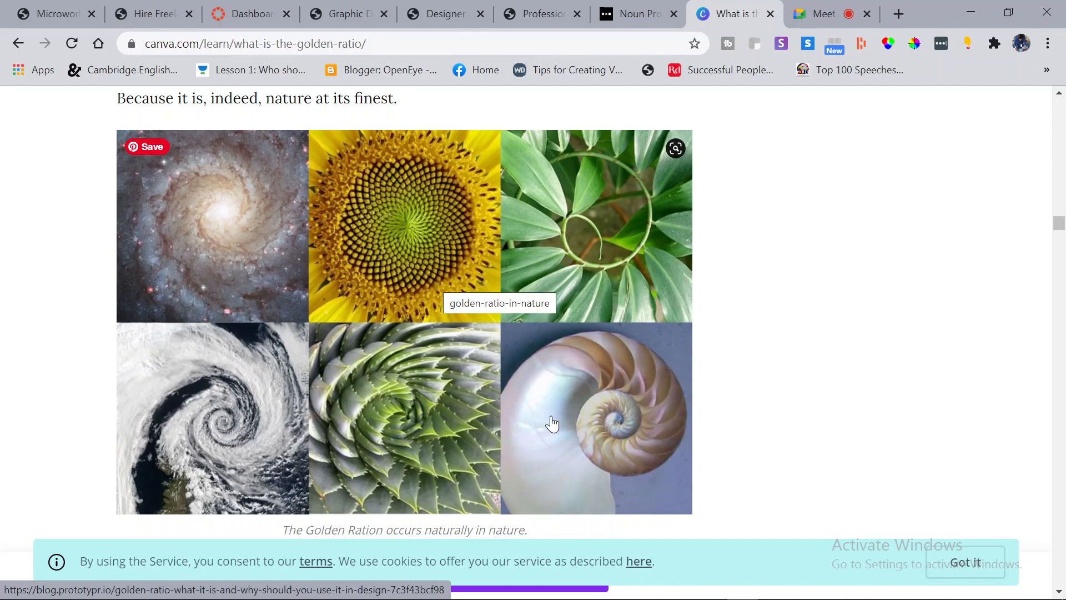
scroll(234, 328, "down", 2)
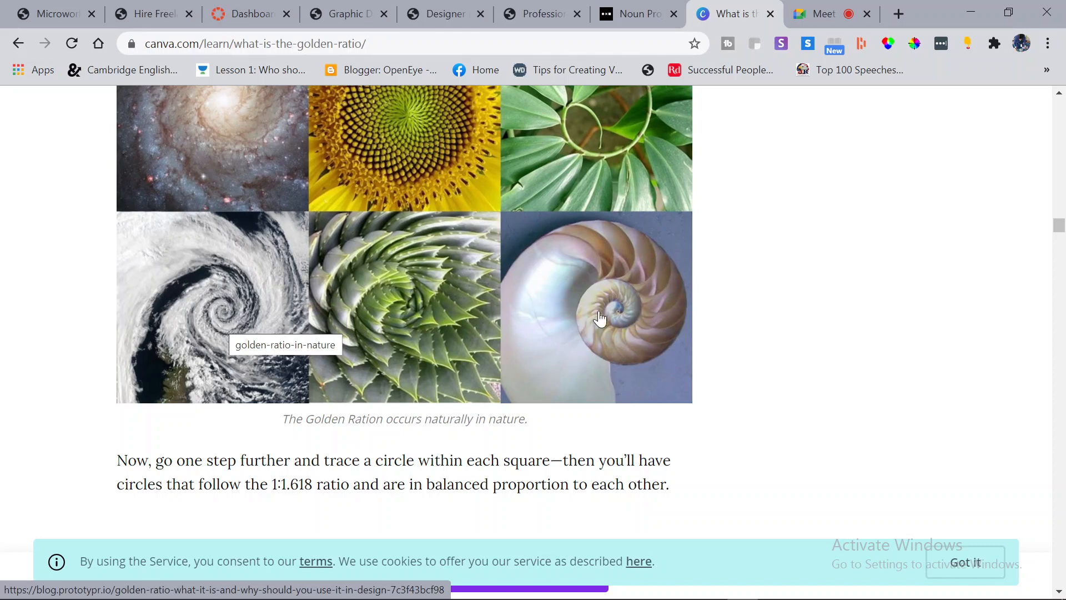
scroll(599, 318, "up", 2)
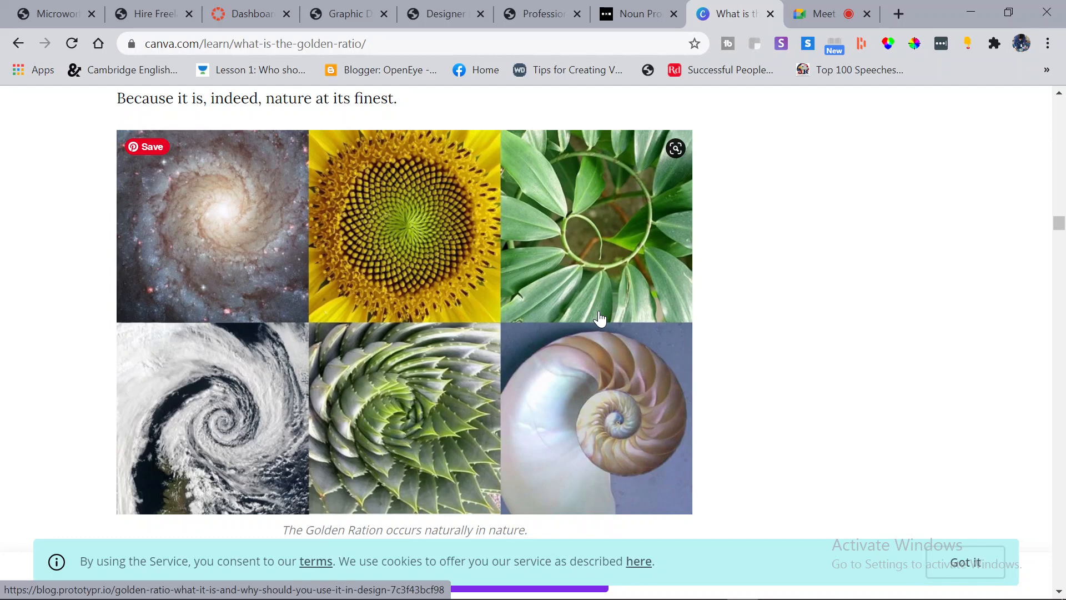
- View the Golden Ratio Circles diagram and go on to the section on applying the ratio to designs
scroll(600, 319, "down", 8)
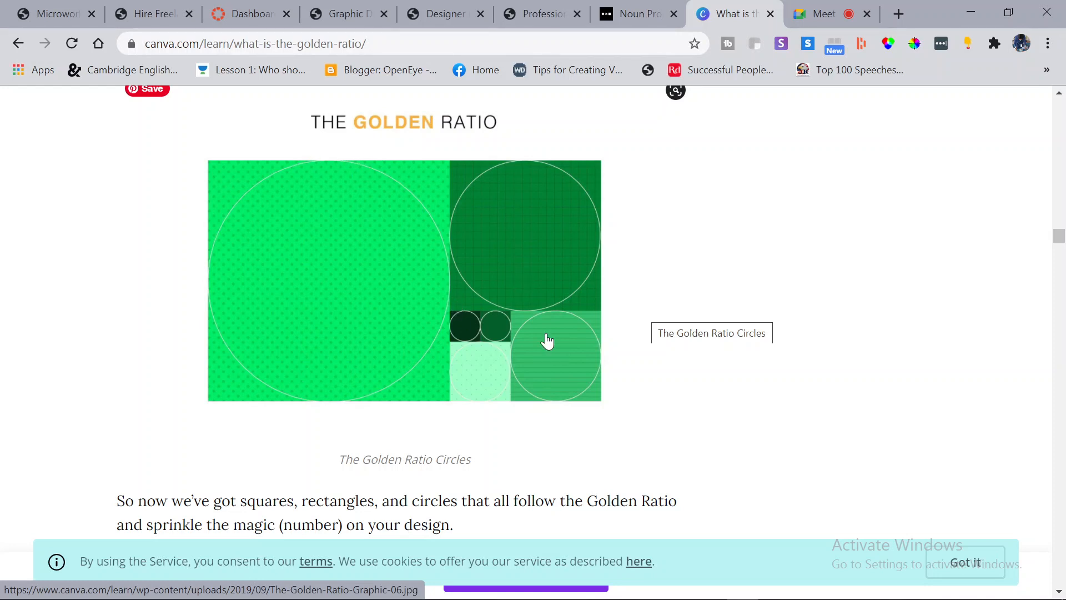
scroll(547, 341, "down", 6)
scroll(554, 340, "down", 2)
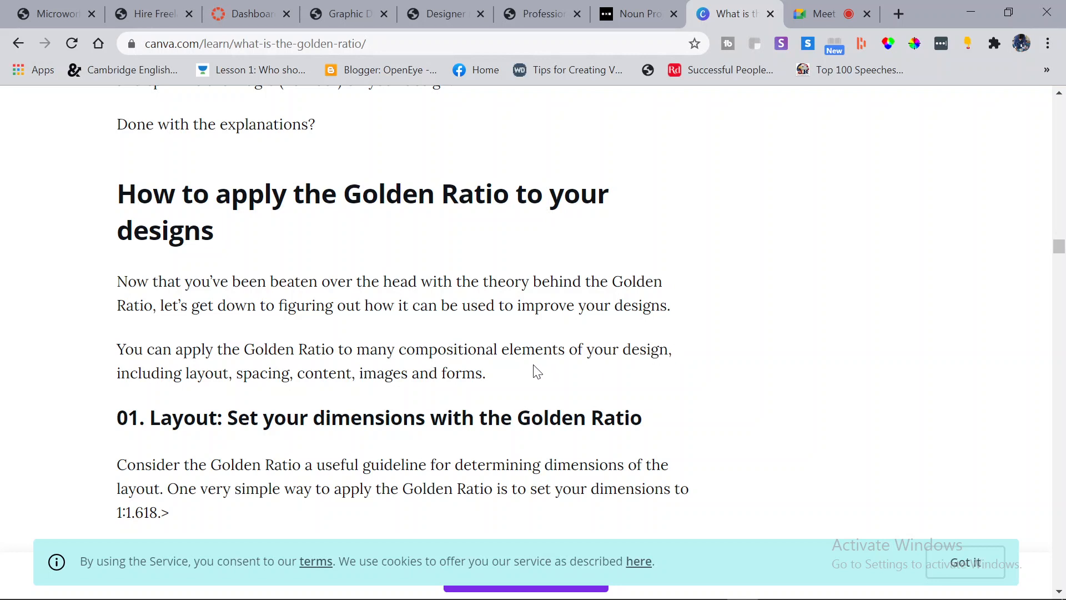
- Examine the two-column layout photo example in the section on setting layout dimensions with the Golden Ratio
scroll(539, 358, "down", 10)
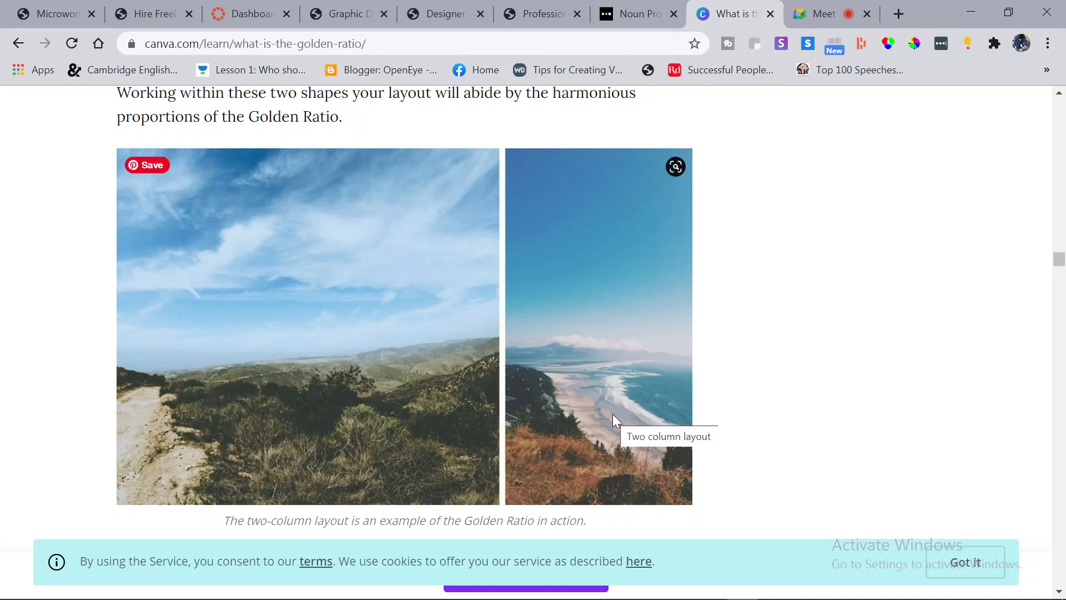
scroll(591, 404, "up", 4)
scroll(590, 402, "down", 3)
scroll(591, 401, "down", 3)
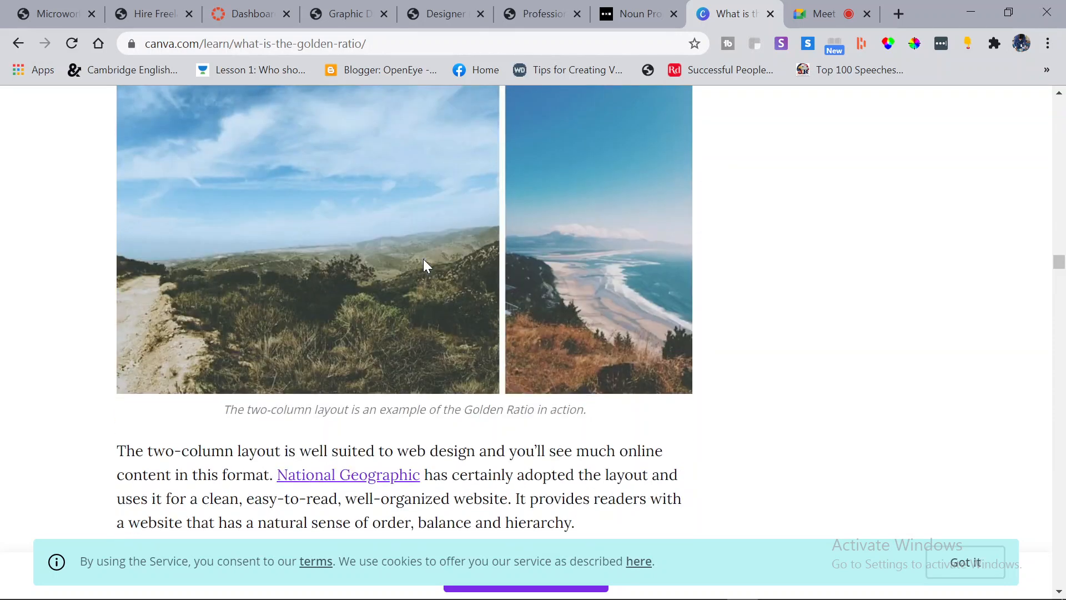
scroll(314, 285, "up", 2)
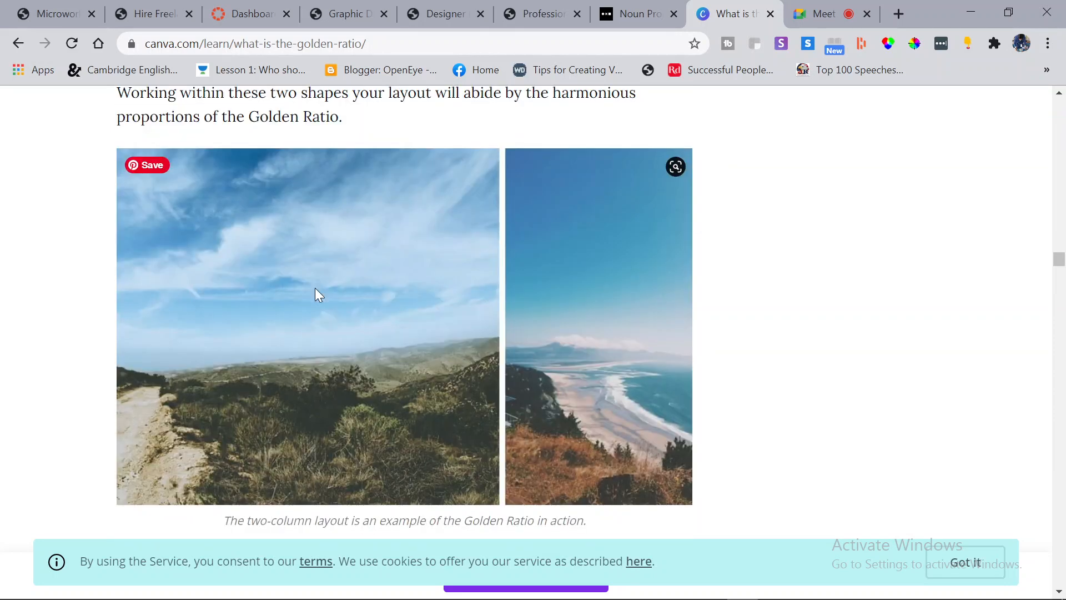
scroll(315, 287, "down", 2)
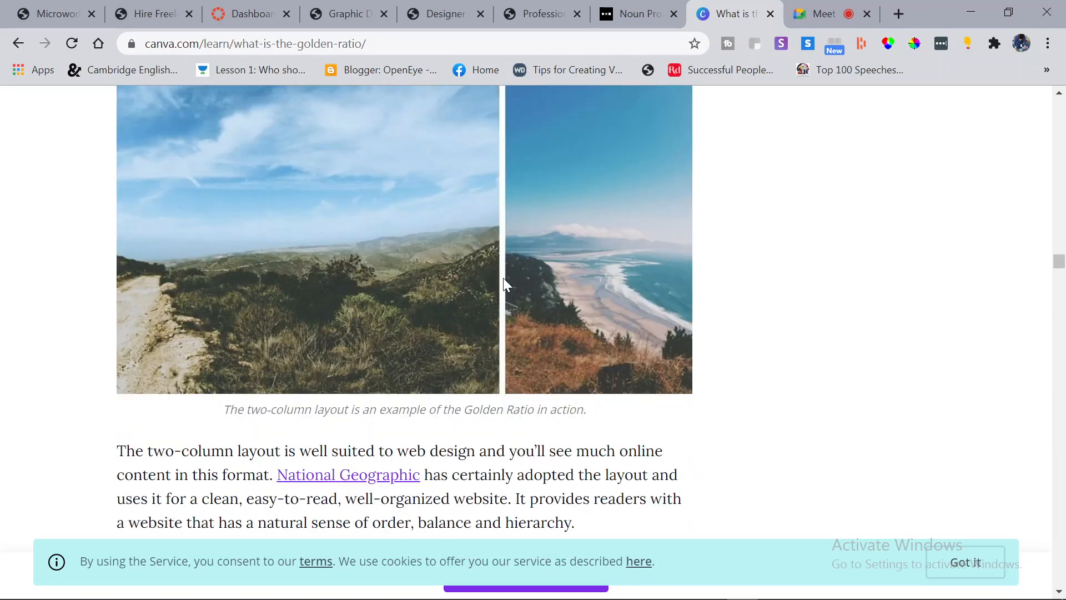
scroll(532, 285, "up", 2)
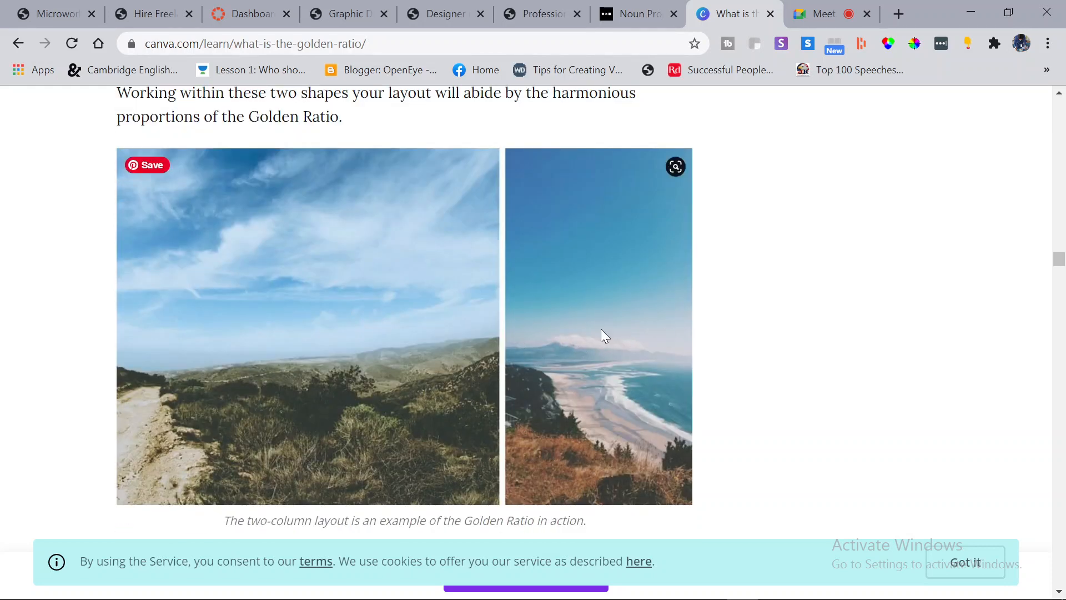
scroll(441, 171, "down", 2)
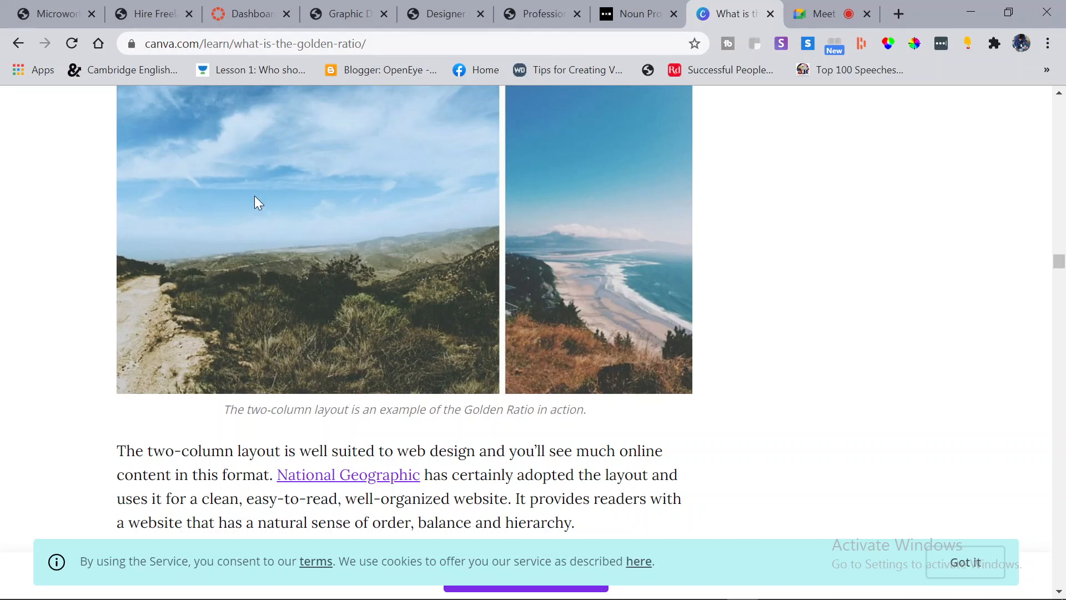
- Examine the National Geographic website example, comparing its Latest Stories column with the wider feature area
scroll(255, 195, "down", 10)
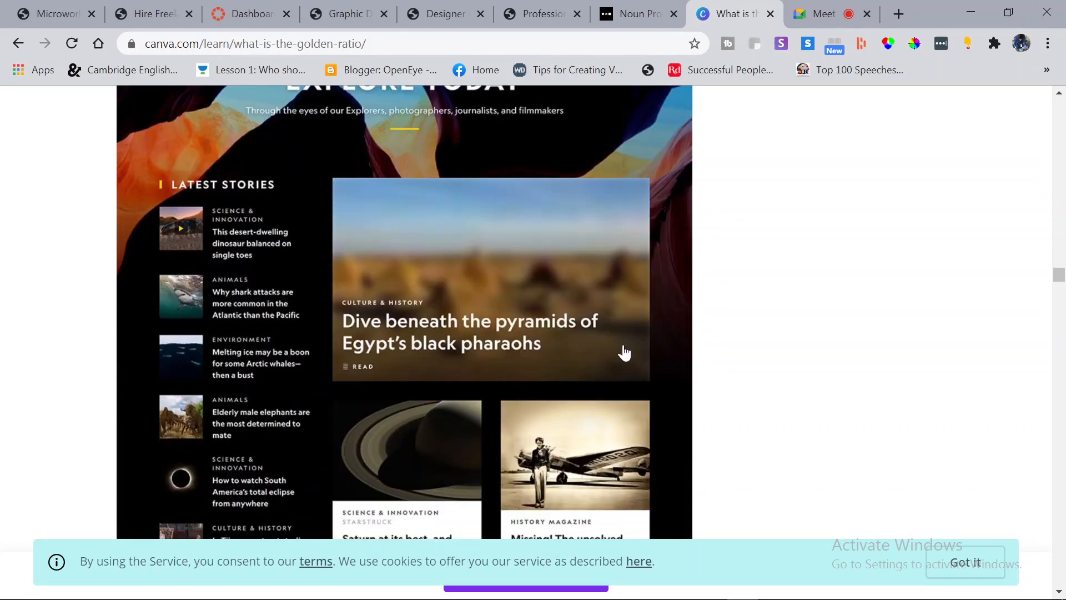
scroll(500, 374, "down", 2)
scroll(501, 373, "up", 4)
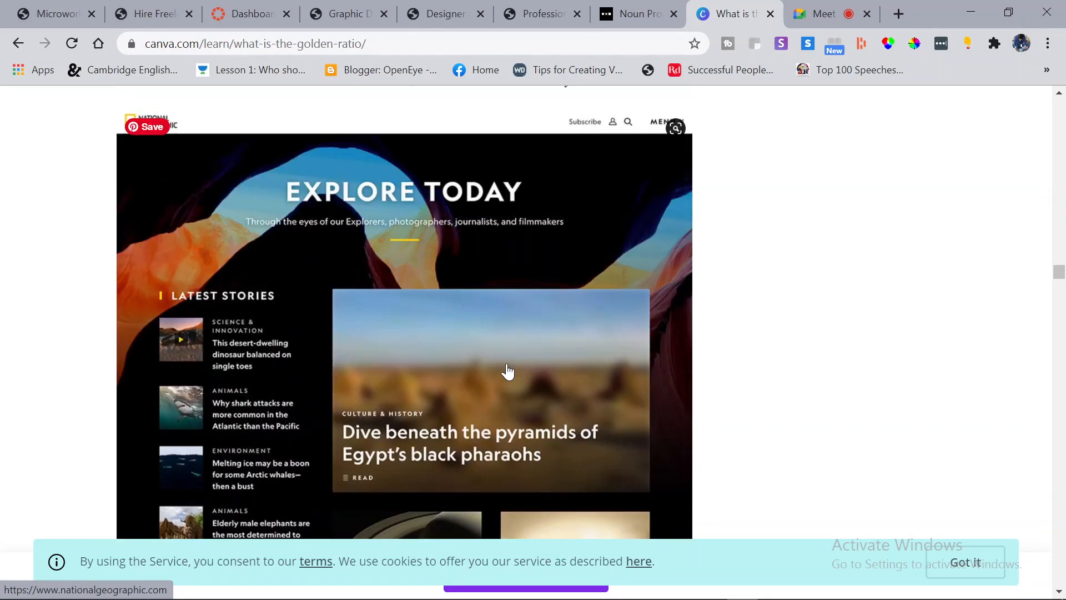
scroll(506, 371, "down", 4)
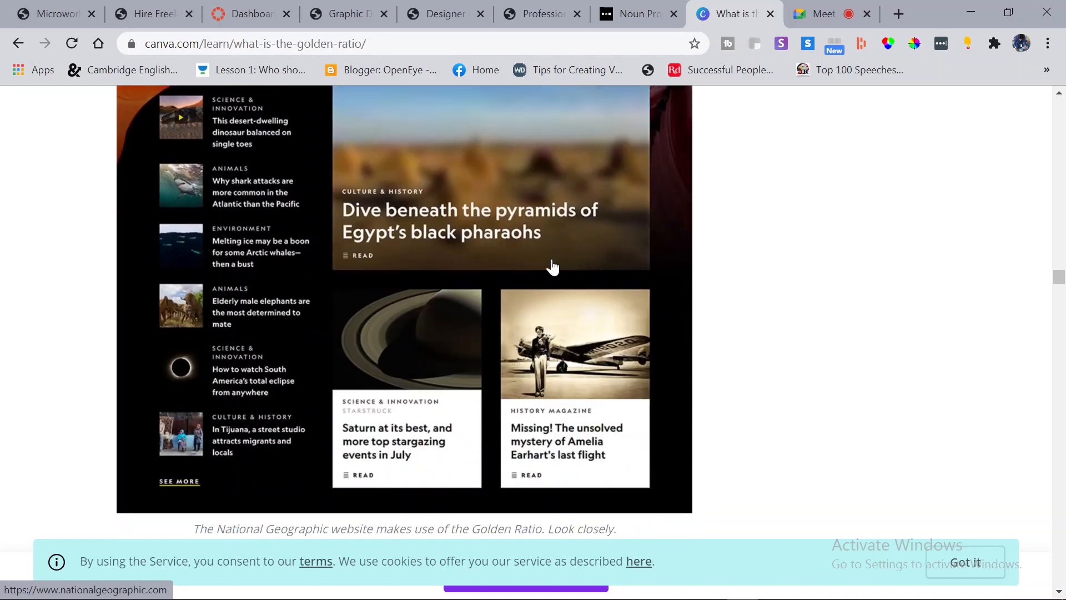
scroll(392, 369, "up", 2)
scroll(394, 374, "up", 2)
scroll(396, 374, "down", 2)
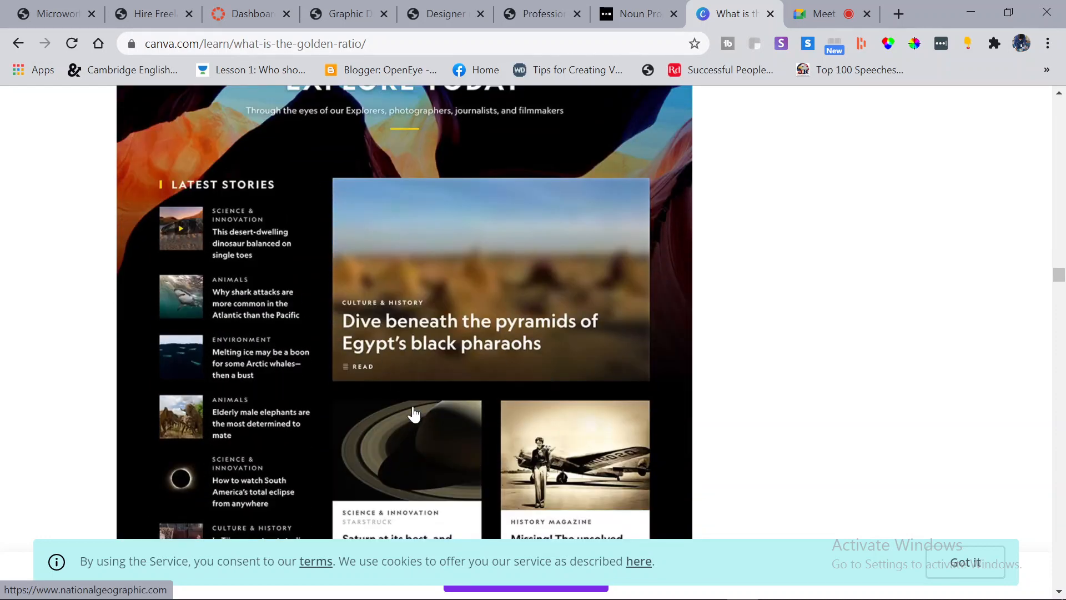
scroll(404, 266, "up", 2)
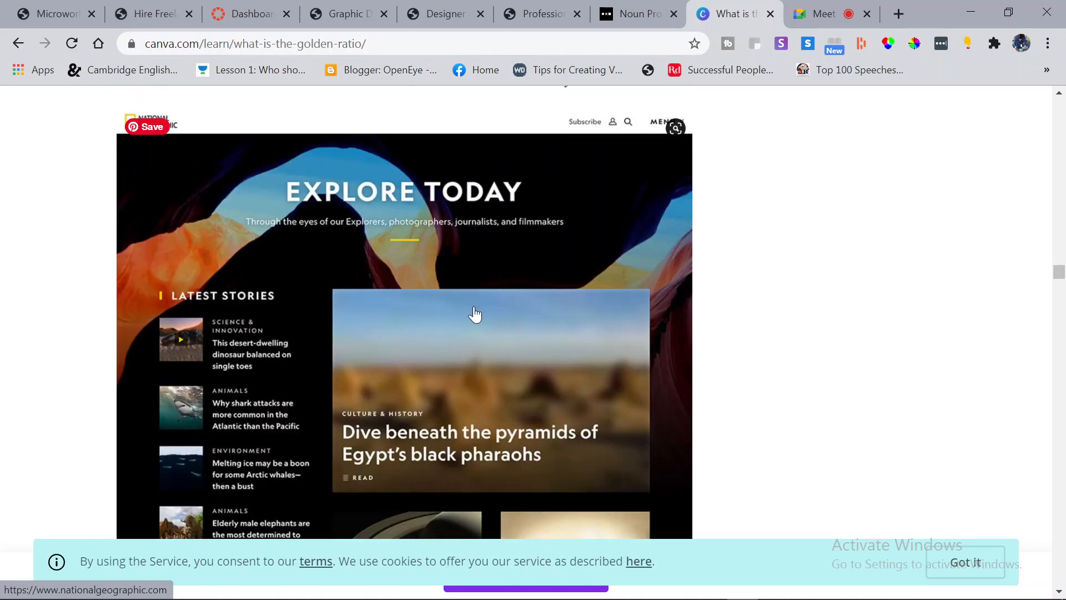
scroll(488, 325, "down", 2)
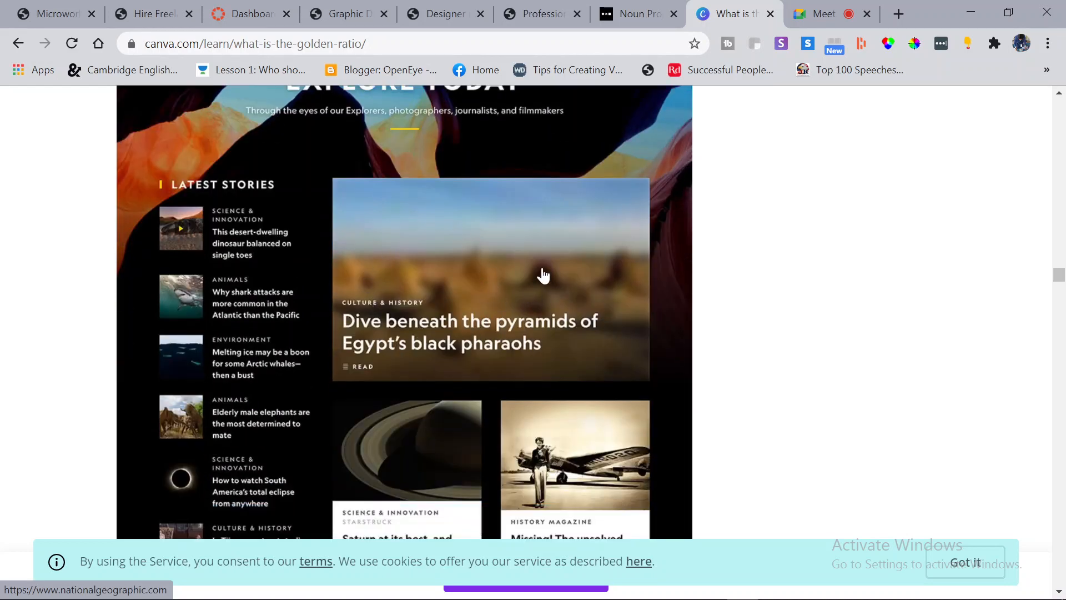
scroll(543, 273, "down", 2)
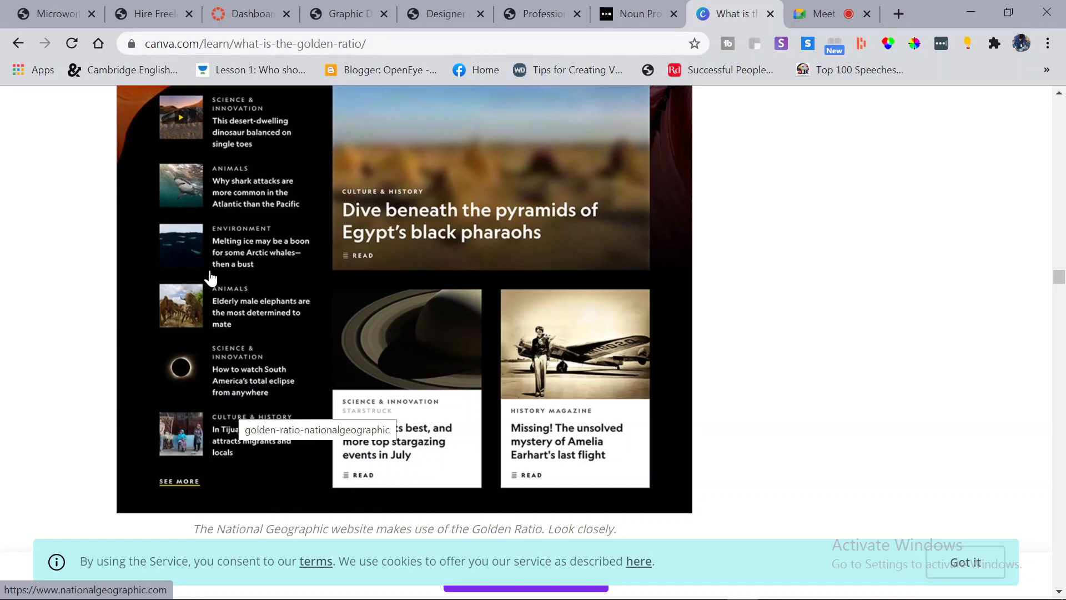
- View the book cover templates and the Golden Ratio diagram in the Spacing section
scroll(210, 278, "down", 8)
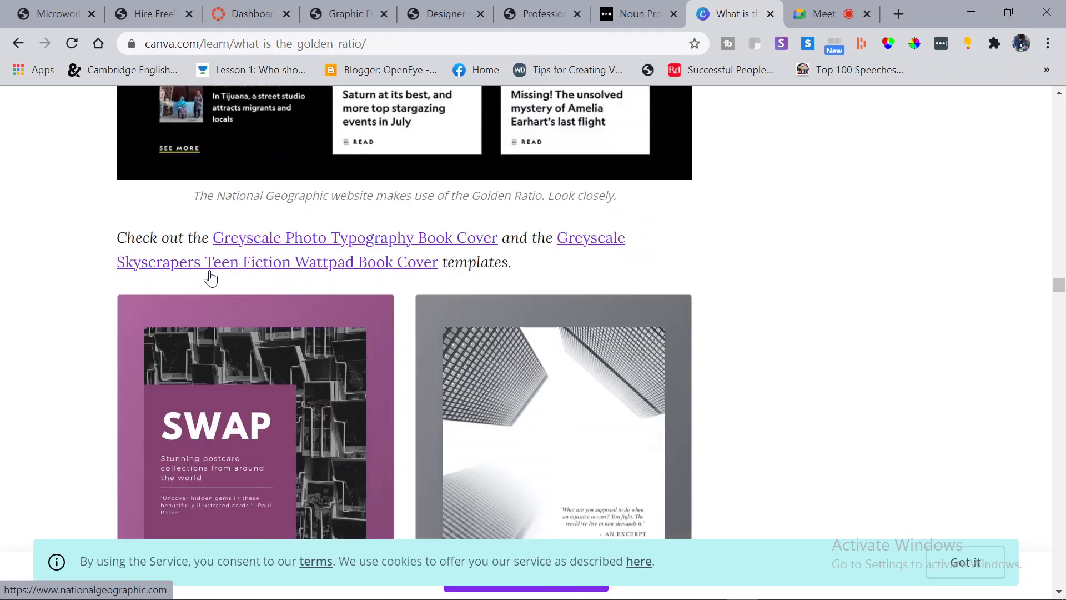
mouse_move(210, 278)
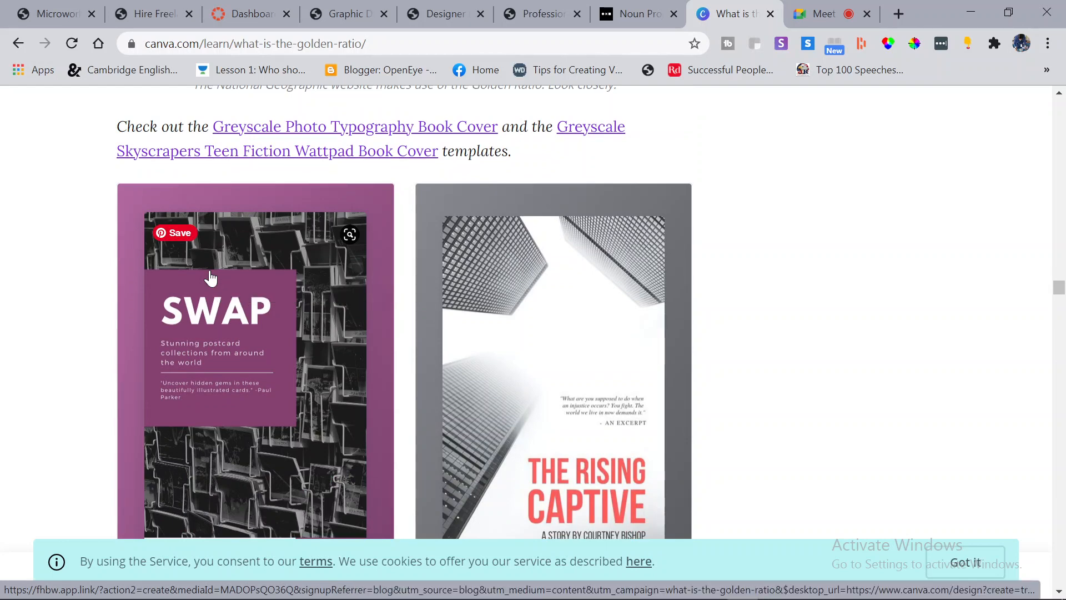
scroll(211, 278, "down", 4)
scroll(257, 335, "down", 4)
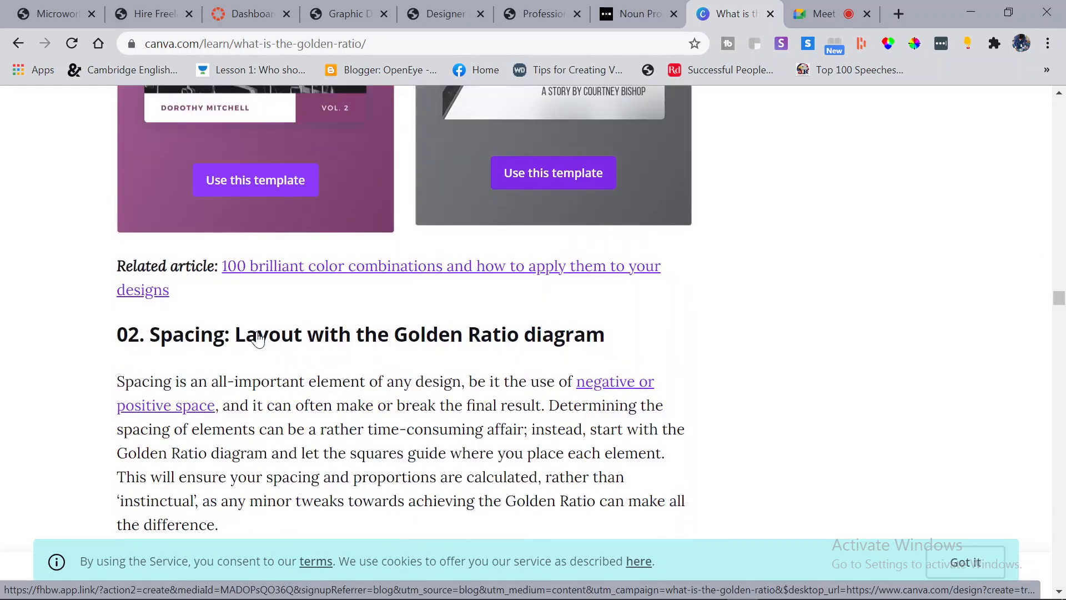
scroll(257, 335, "down", 8)
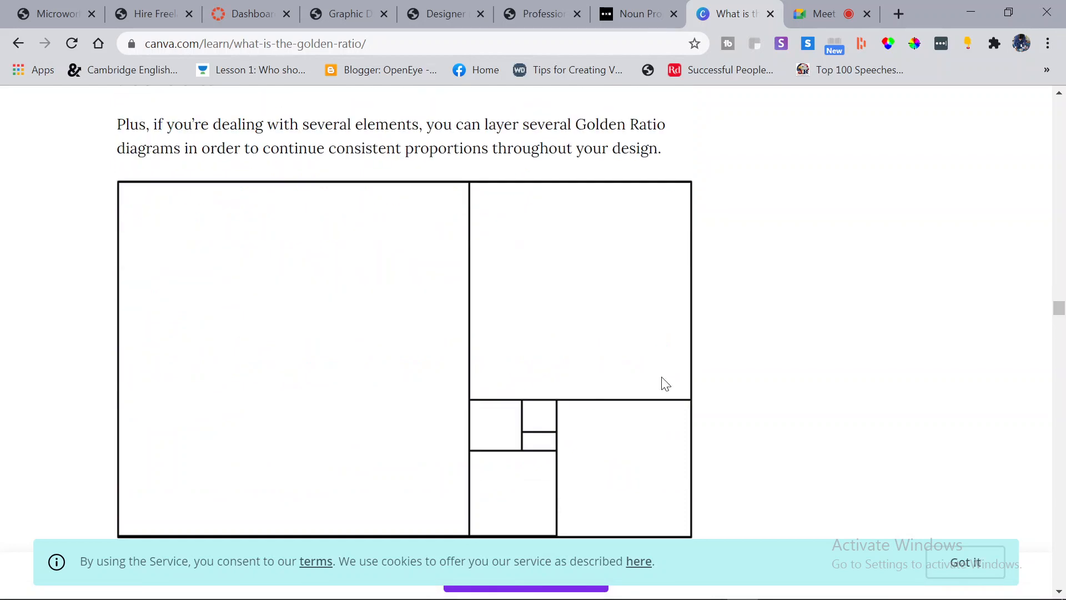
scroll(428, 399, "down", 2)
scroll(461, 401, "up", 2)
- Examine the Bregenzer Festspiele cover beside its version overlaid with the golden spiral
scroll(441, 424, "down", 10)
scroll(444, 427, "down", 4)
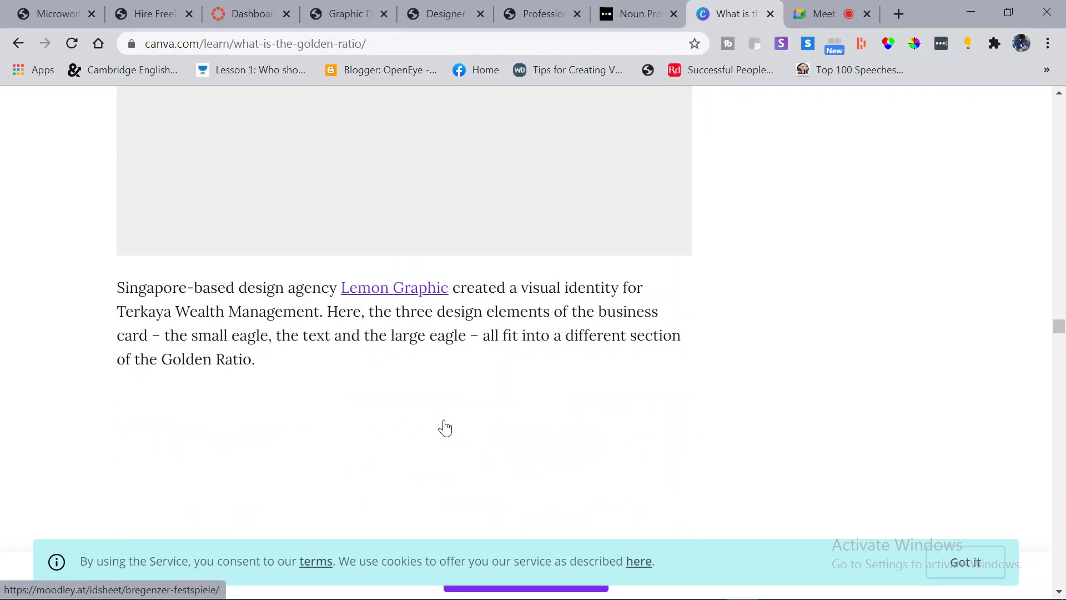
scroll(444, 427, "up", 4)
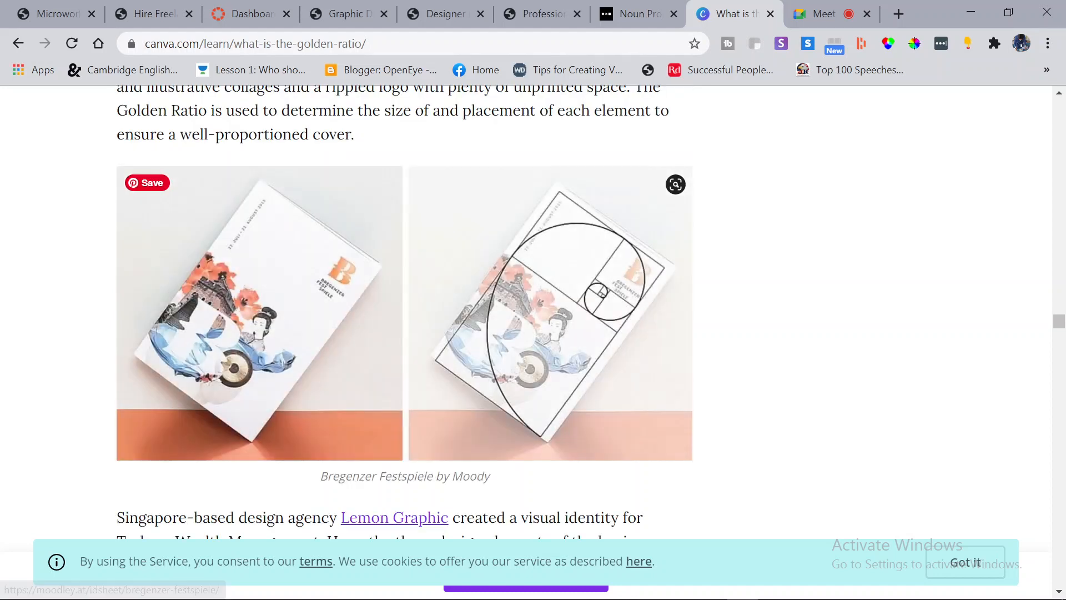
scroll(245, 414, "up", 2)
scroll(326, 335, "down", 2)
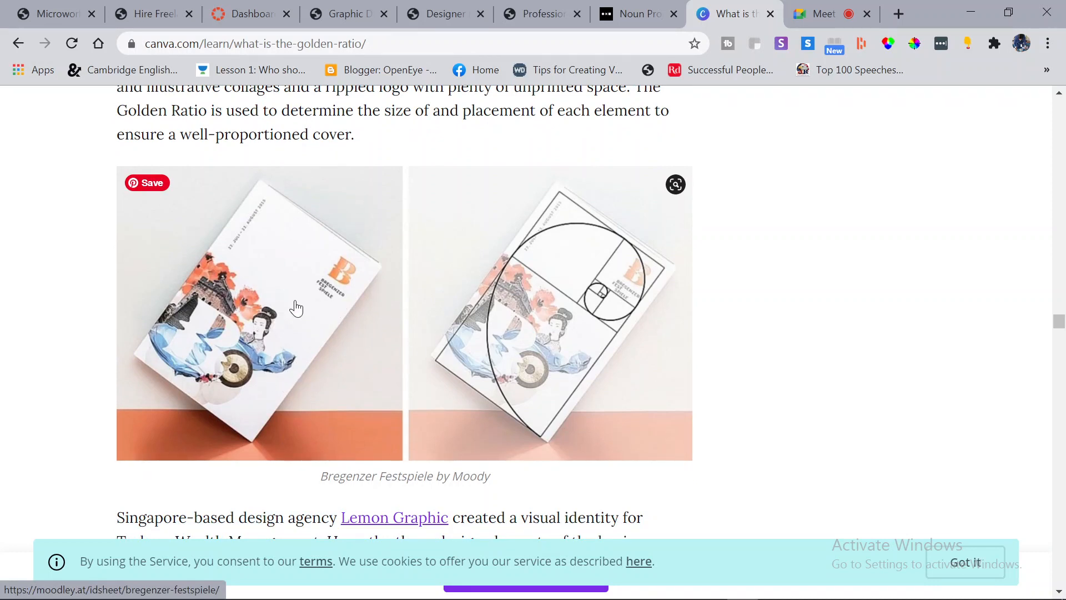
scroll(297, 306, "down", 2)
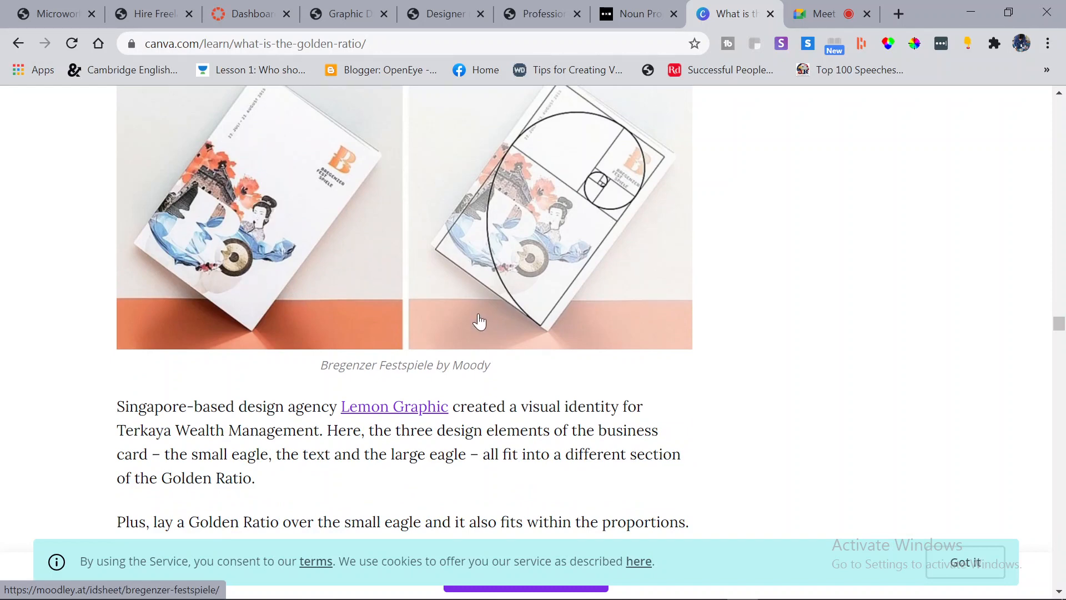
- Examine the Terkaya business card and its golden spiral overlay, including the business card templates below it
scroll(477, 321, "down", 8)
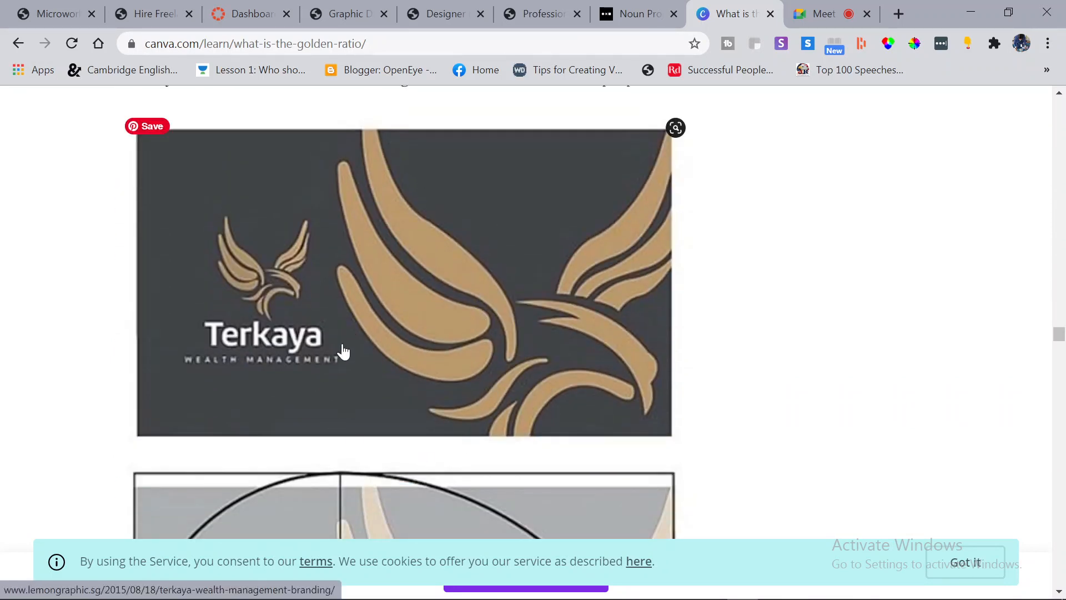
scroll(341, 352, "down", 6)
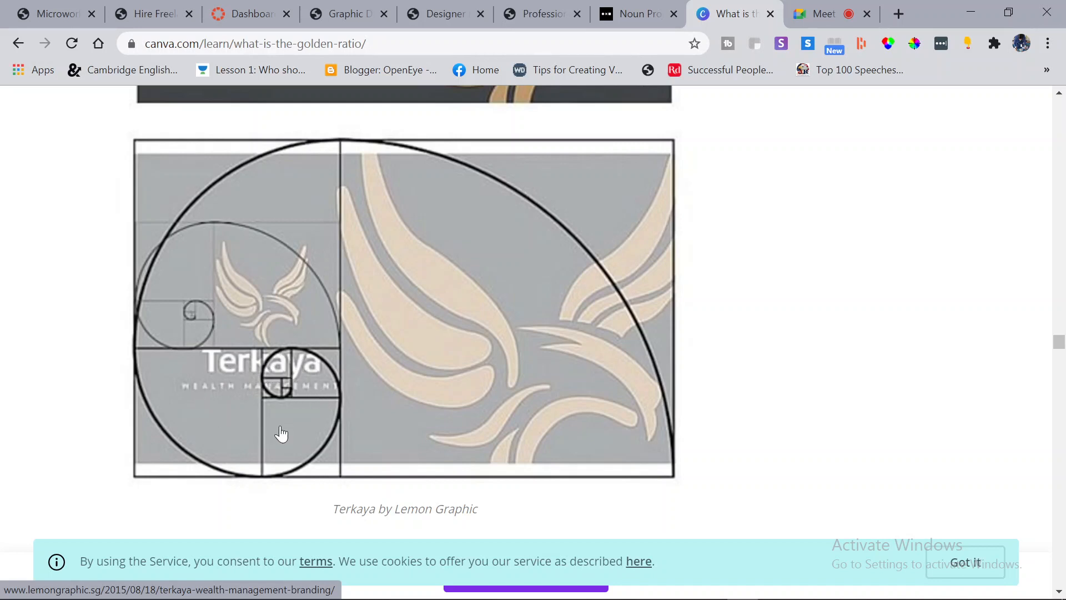
scroll(281, 433, "down", 10)
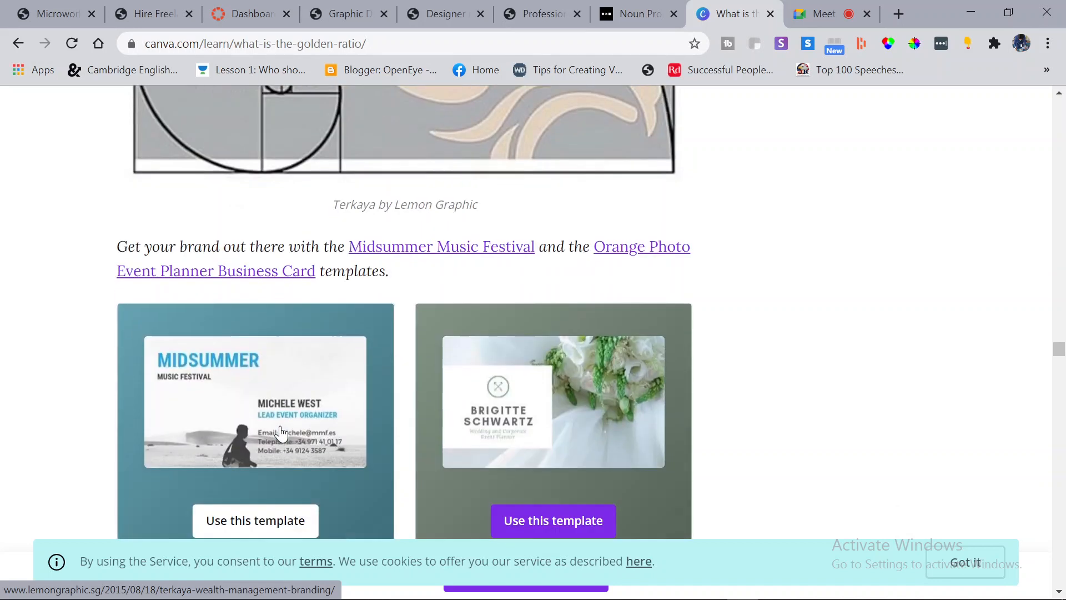
scroll(280, 433, "down", 3)
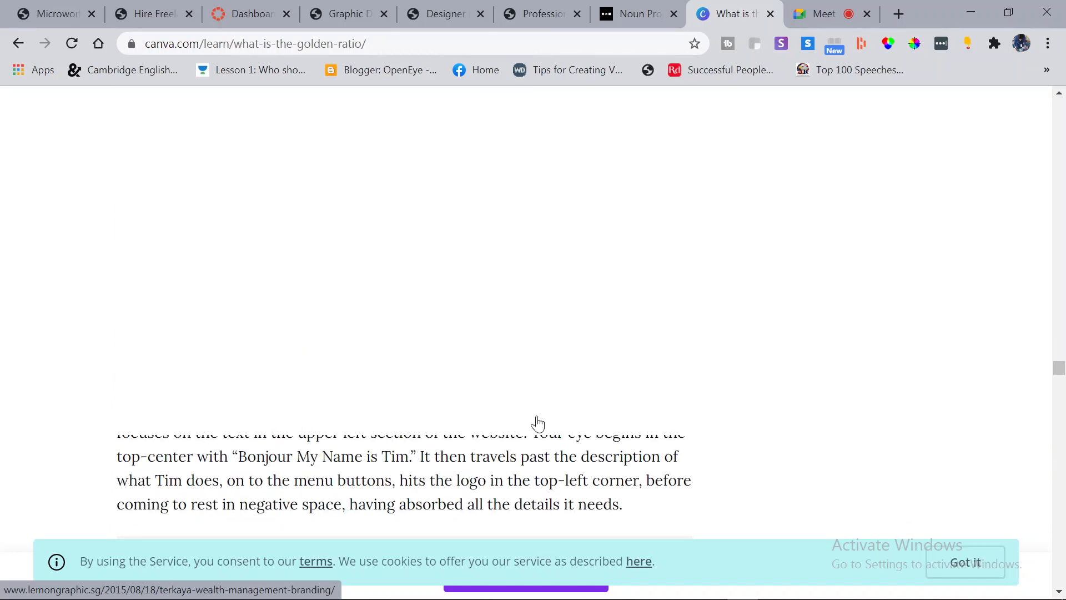
scroll(428, 438, "up", 5)
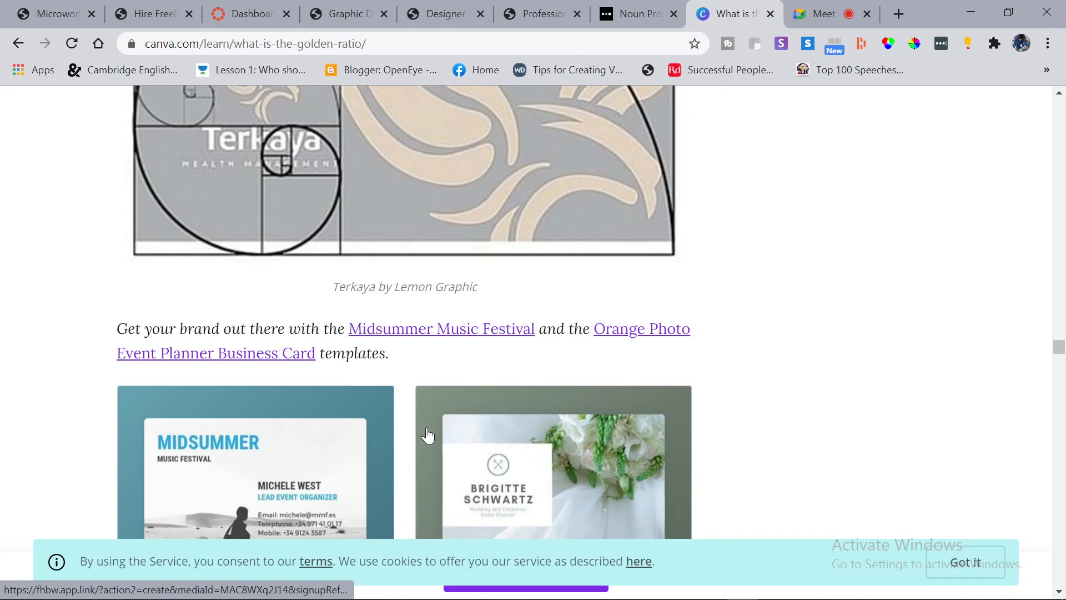
- Look over the Saastamoisen säätiö and Fullsteam Brewery branding examples and the brochure templates that follow
scroll(427, 436, "down", 10)
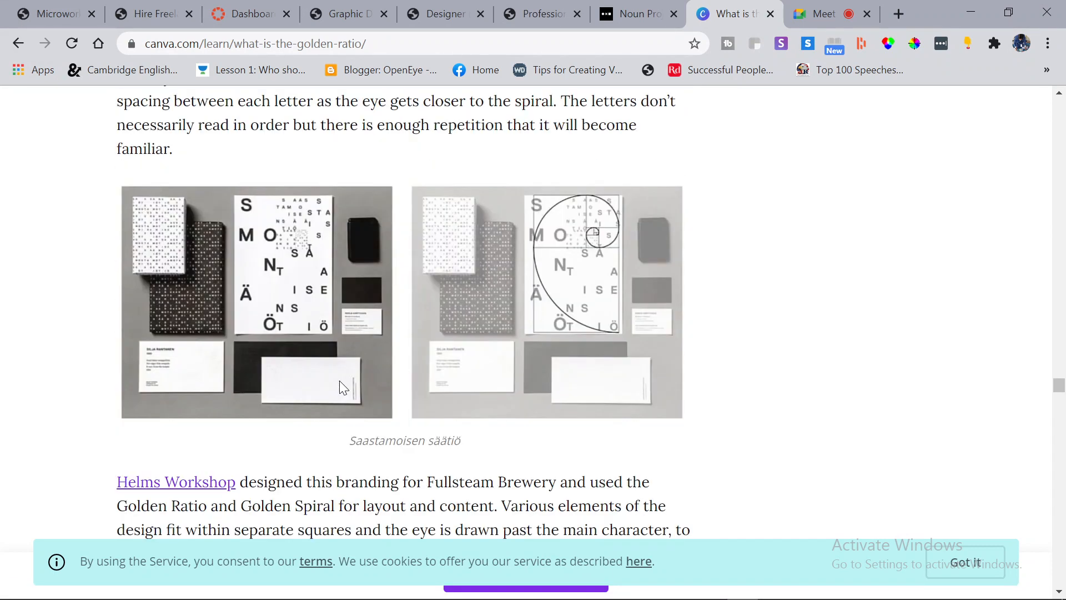
scroll(365, 339, "down", 12)
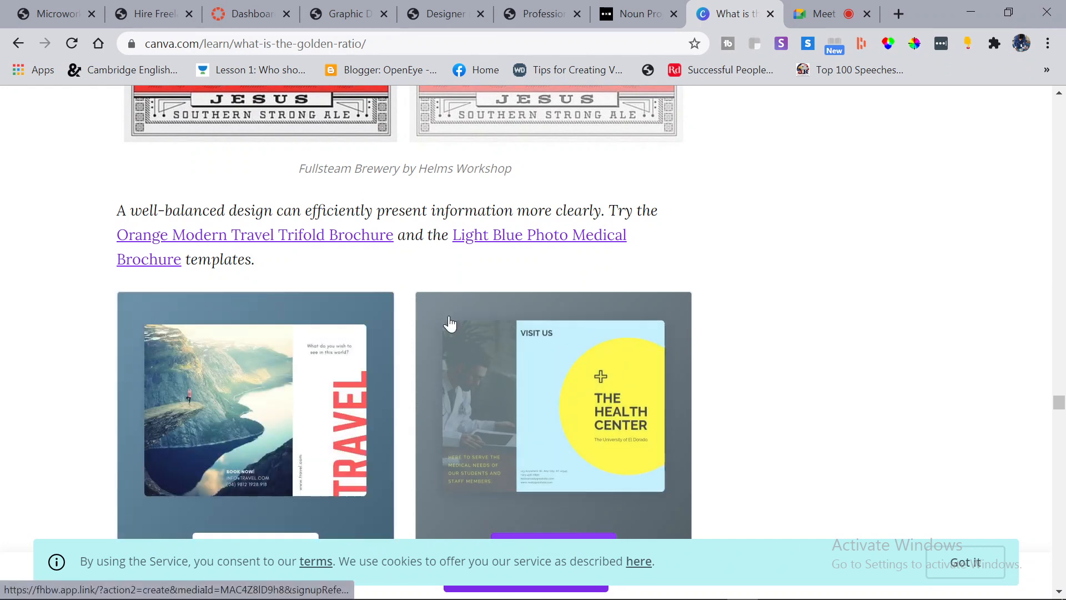
scroll(606, 259, "up", 6)
scroll(602, 274, "down", 10)
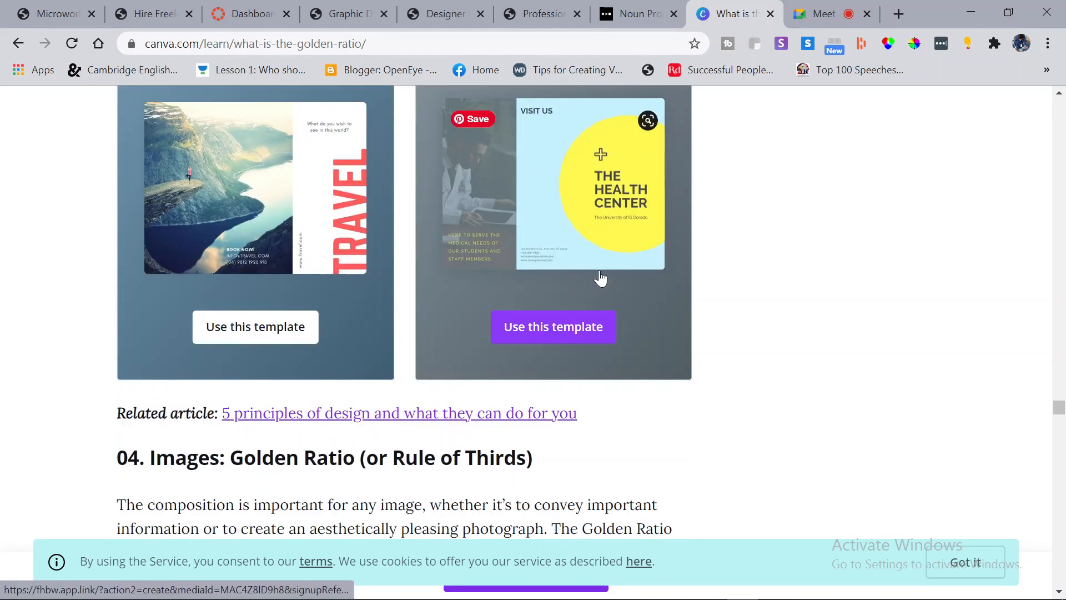
- Compare the 1.618-to-1 image grid and cropped phone photo with the gridded Complex magazine cover in the Images section
scroll(600, 277, "down", 15)
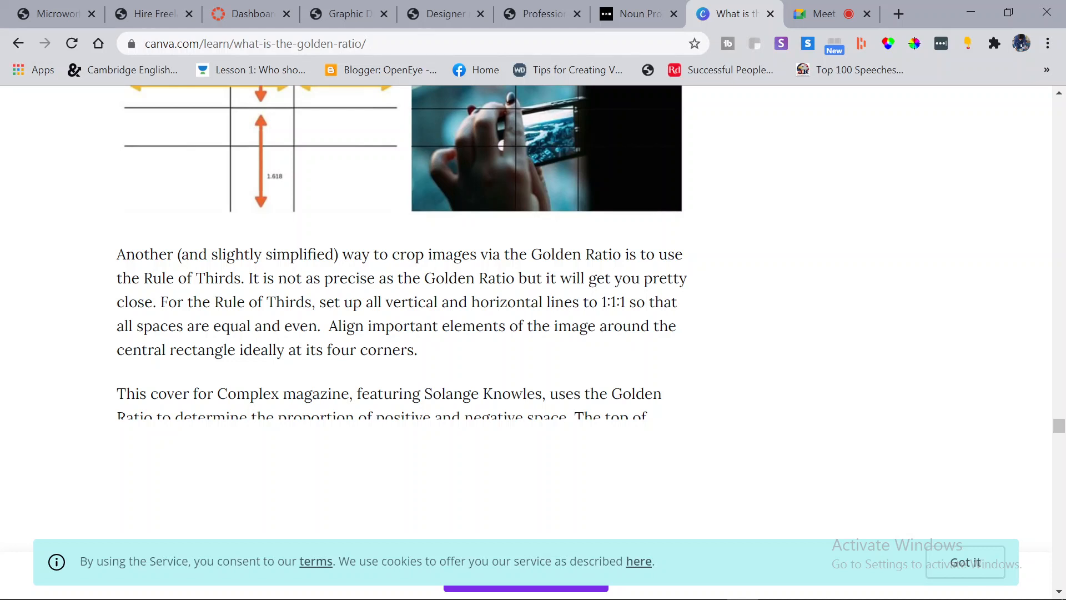
scroll(569, 248, "up", 4)
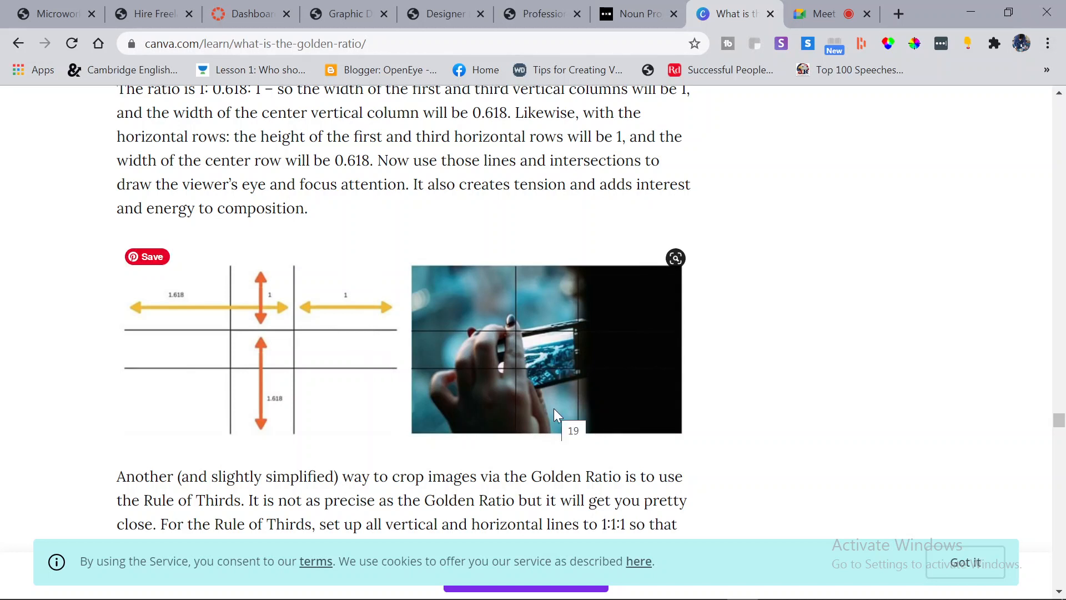
scroll(557, 414, "down", 2)
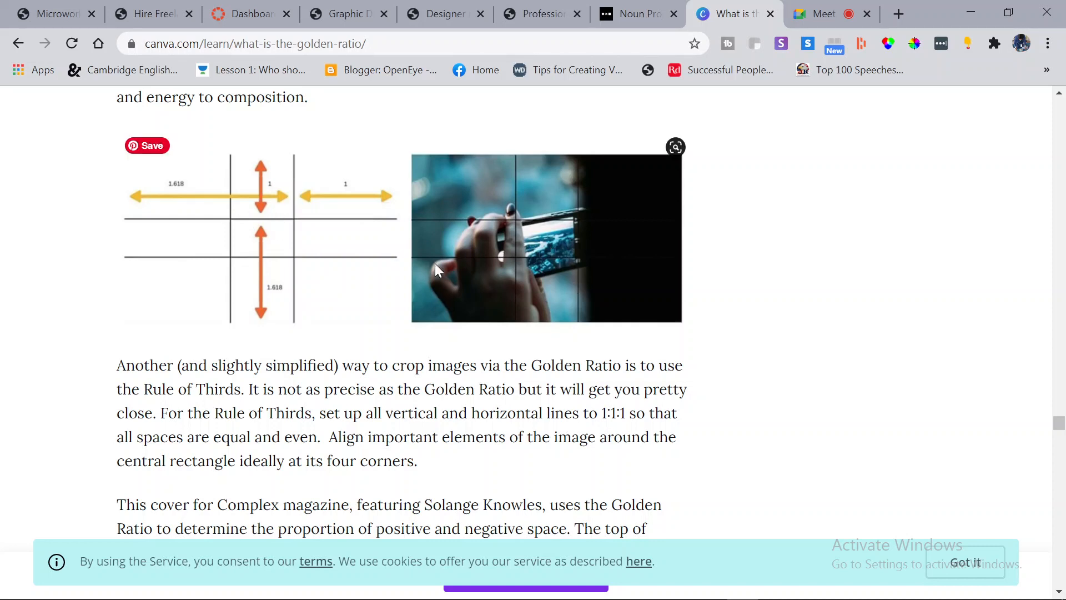
scroll(484, 366, "down", 10)
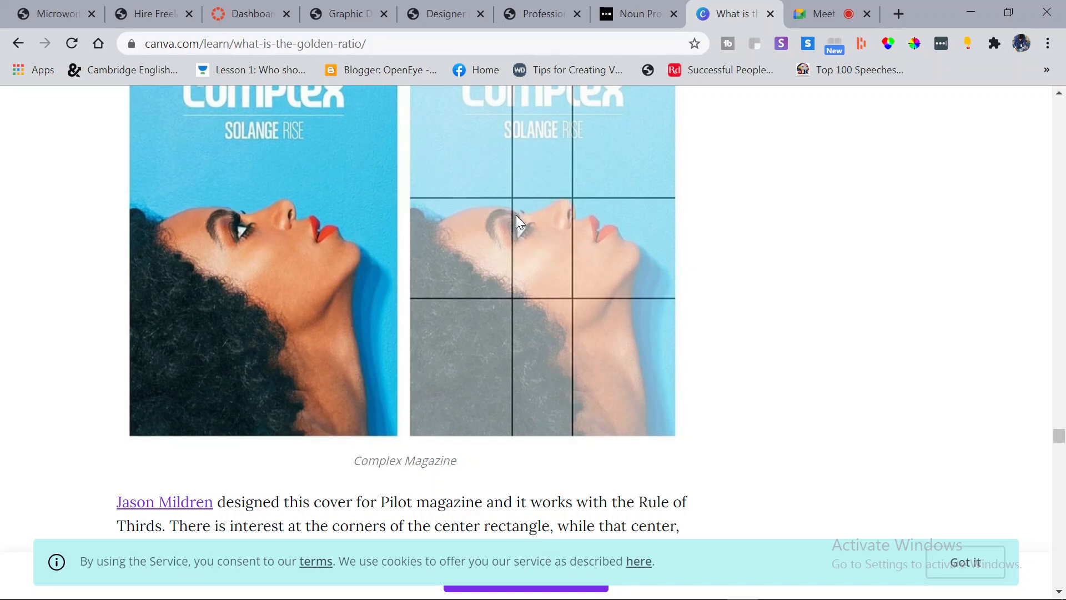
scroll(517, 228, "up", 5)
scroll(403, 310, "up", 8)
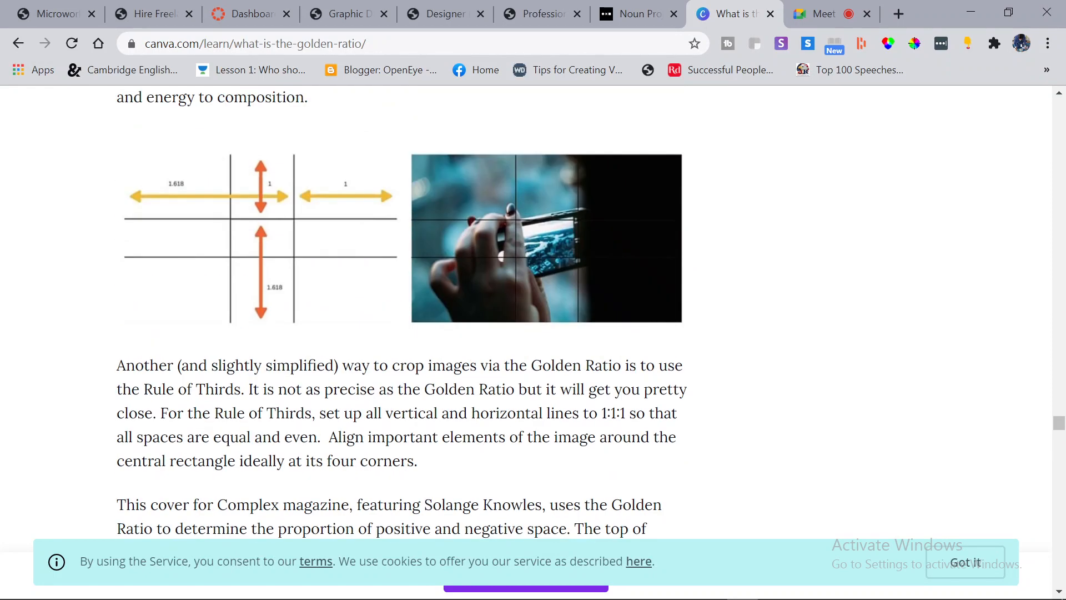
scroll(403, 311, "down", 14)
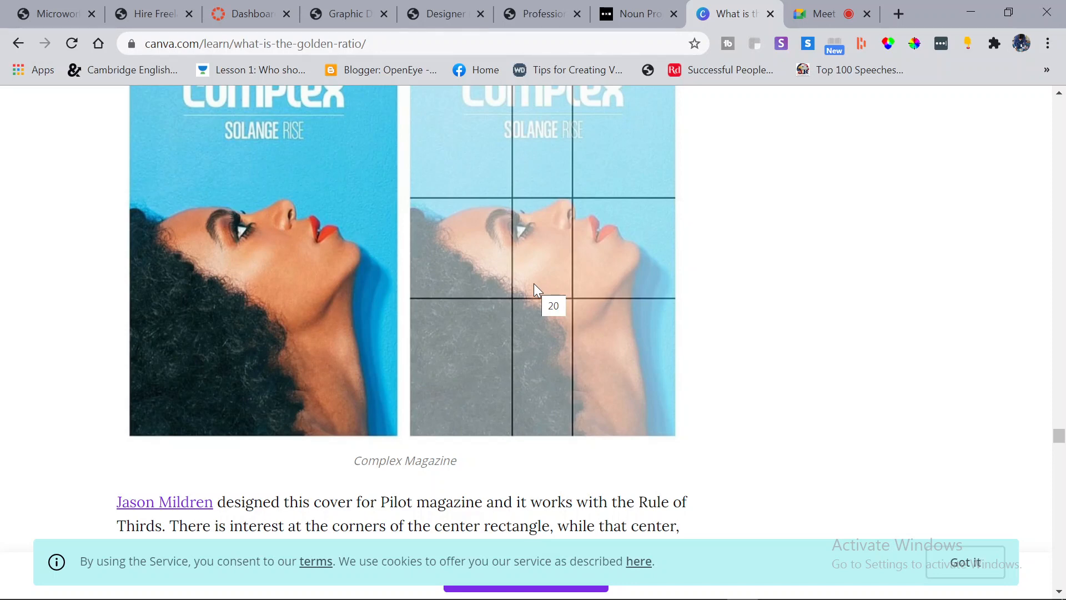
- Compare the Pilot magazine cover by Jason Mildren with its Rule of Thirds grid version
scroll(531, 283, "down", 10)
scroll(515, 281, "up", 2)
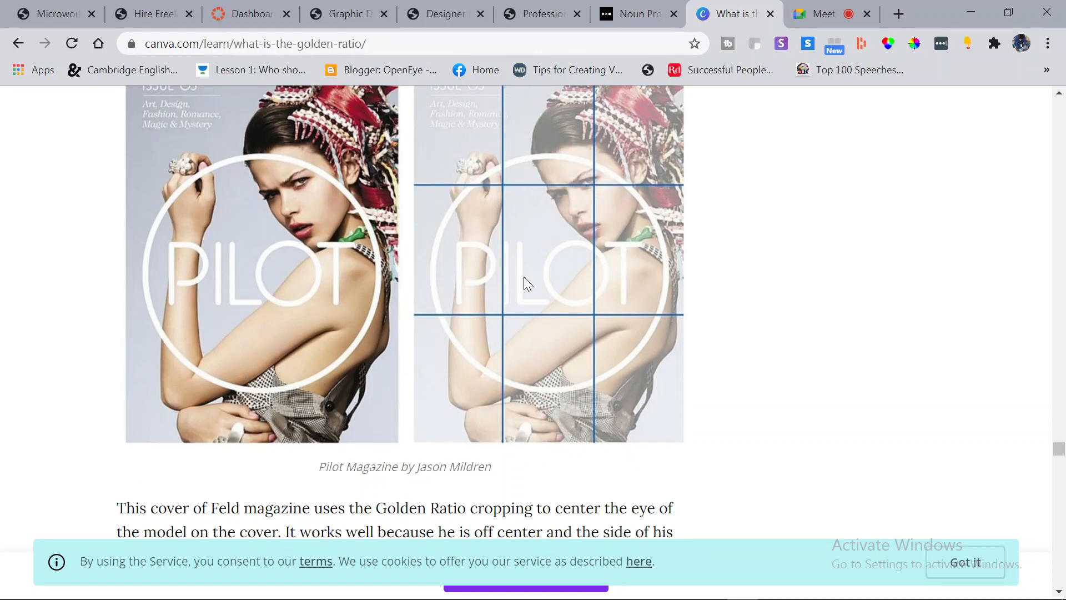
scroll(575, 205, "up", 2)
scroll(542, 368, "down", 2)
scroll(568, 198, "up", 2)
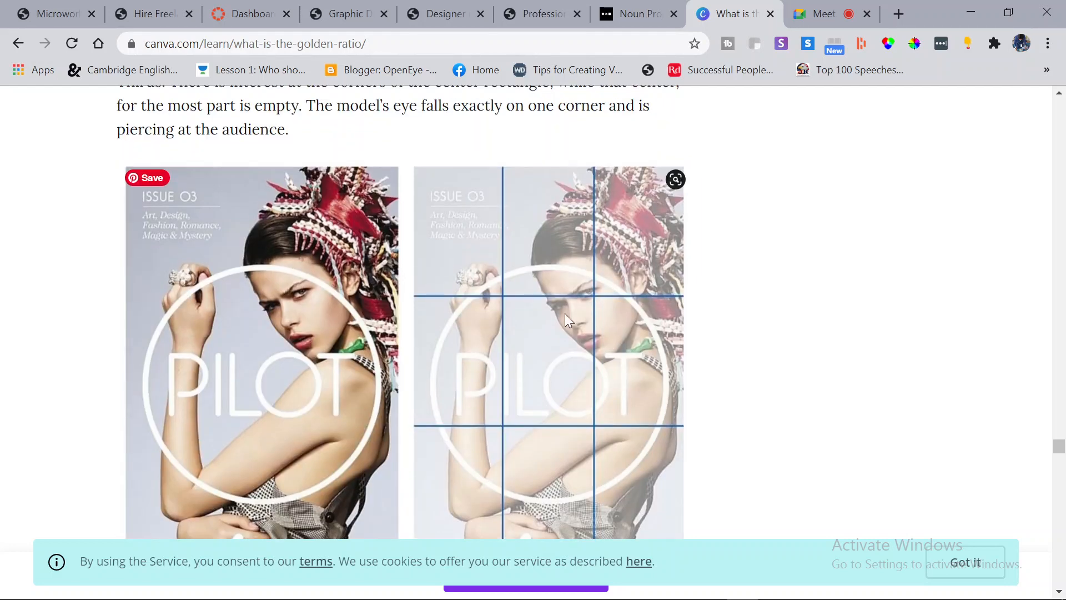
scroll(555, 297, "down", 2)
scroll(571, 312, "up", 2)
- Examine the Feld magazine cover beside its gridded version, including the golden spiral overlay below it
scroll(572, 311, "down", 10)
scroll(574, 317, "up", 3)
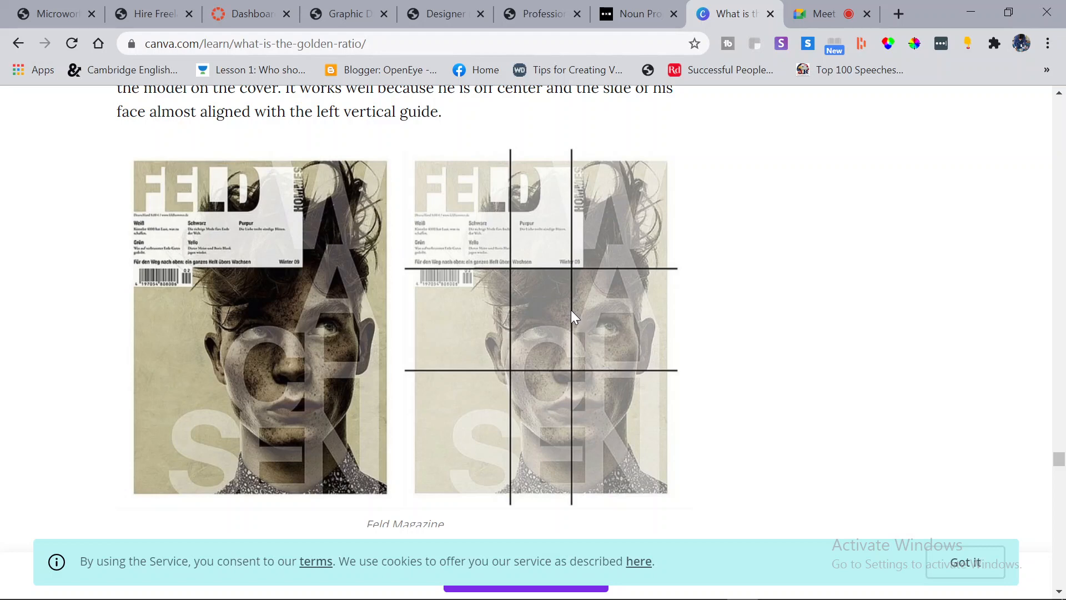
scroll(572, 311, "down", 2)
scroll(572, 312, "up", 2)
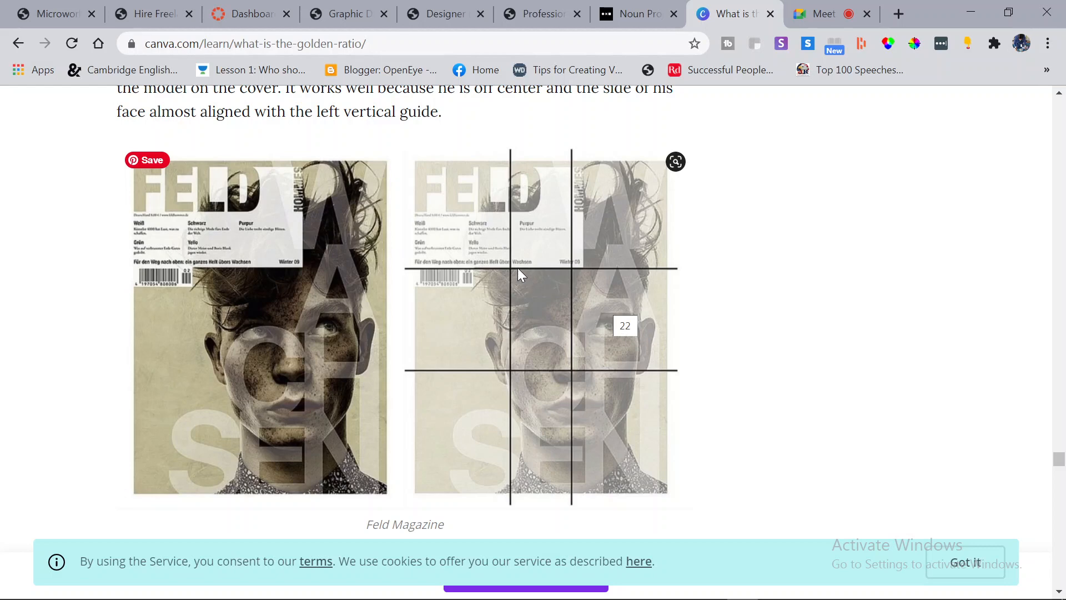
scroll(517, 268, "down", 6)
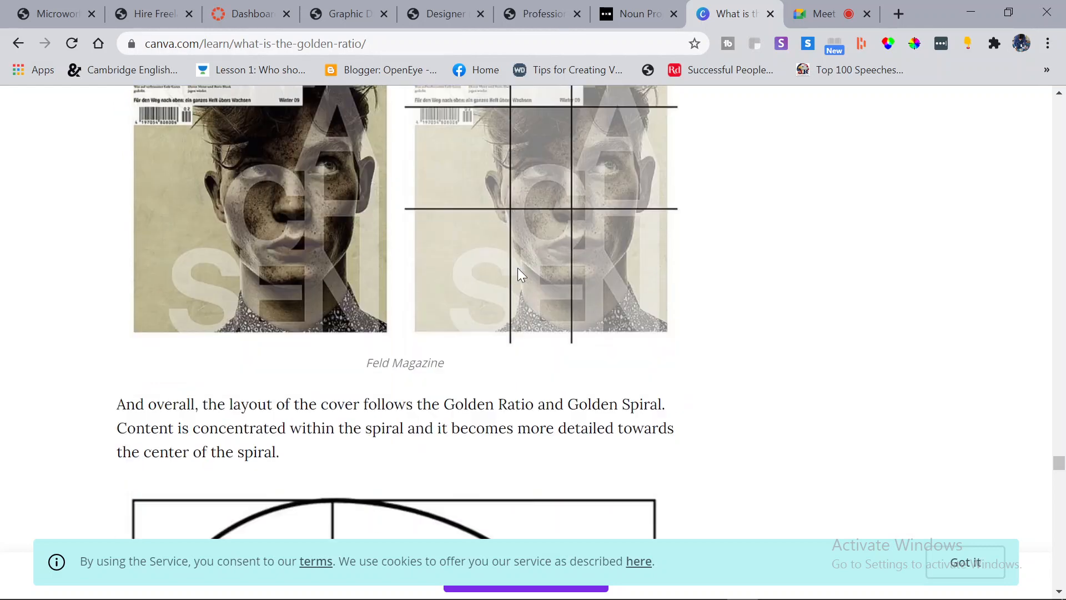
scroll(514, 274, "down", 15)
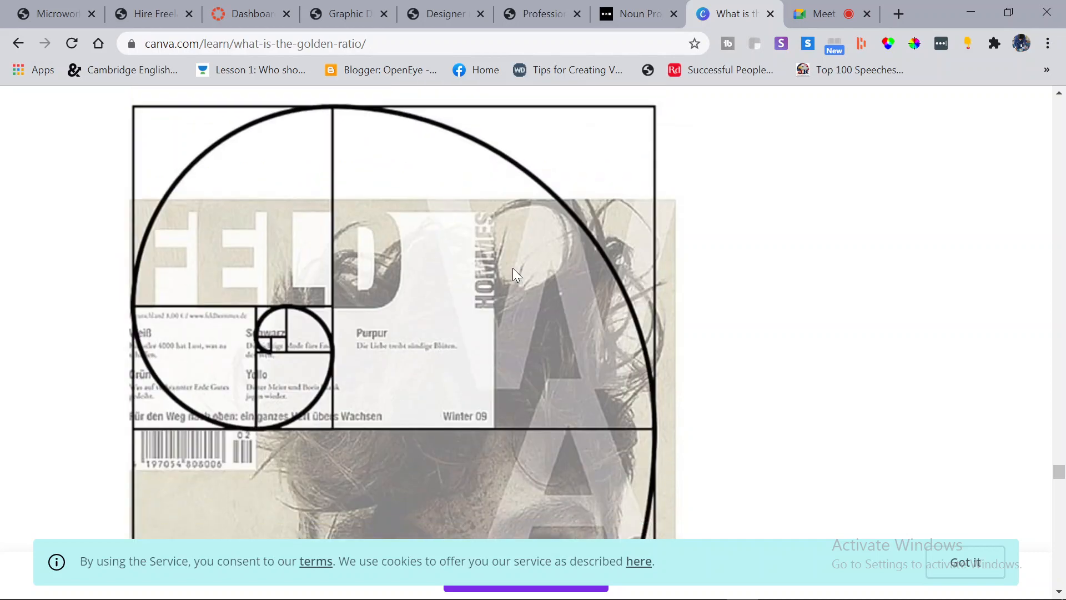
- Examine the Golden Ratio Circles diagram and the Pepsi logo built from two intersecting circles
scroll(512, 267, "down", 20)
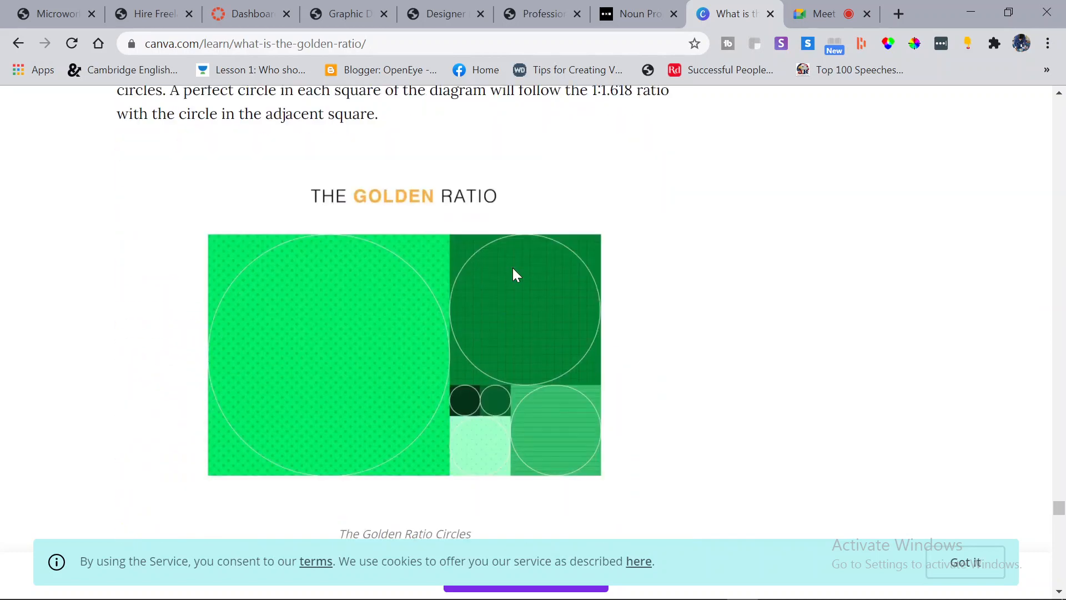
scroll(511, 268, "up", 2)
scroll(513, 271, "down", 6)
scroll(513, 271, "up", 14)
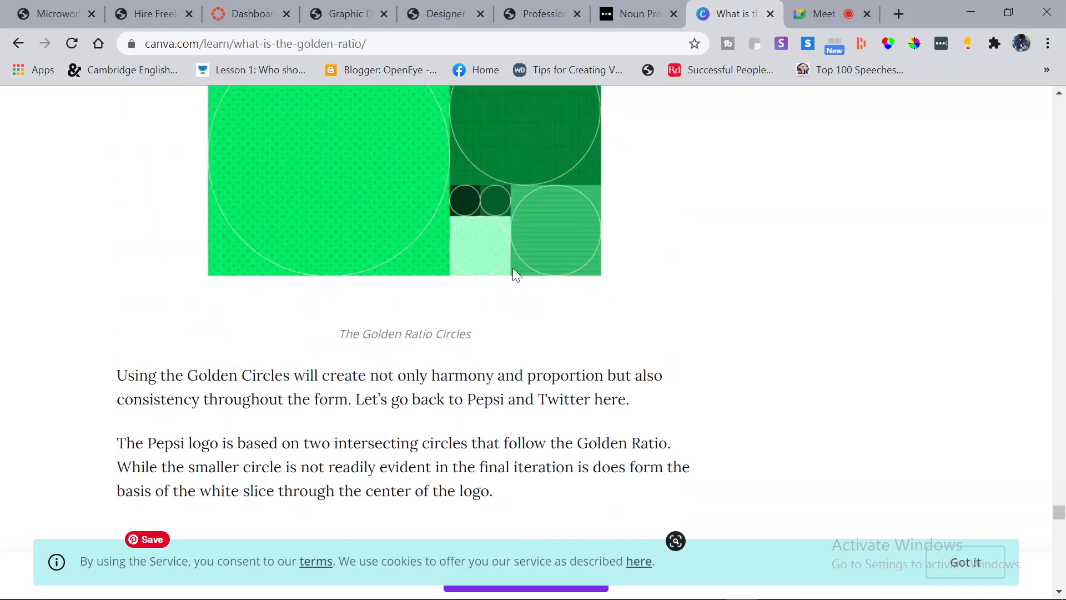
scroll(513, 271, "down", 4)
scroll(417, 261, "down", 6)
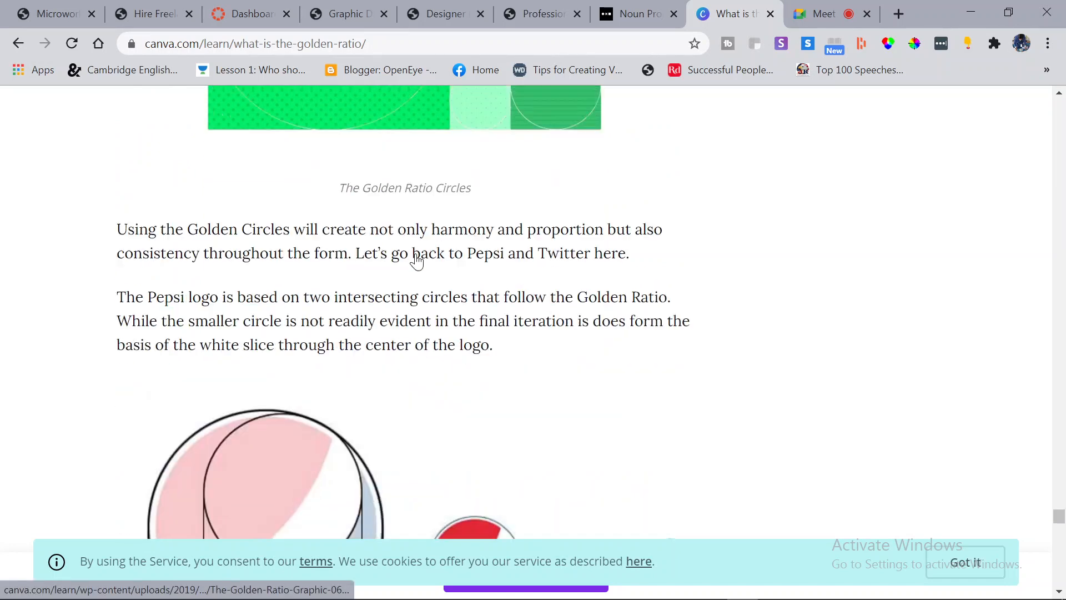
scroll(231, 372, "down", 2)
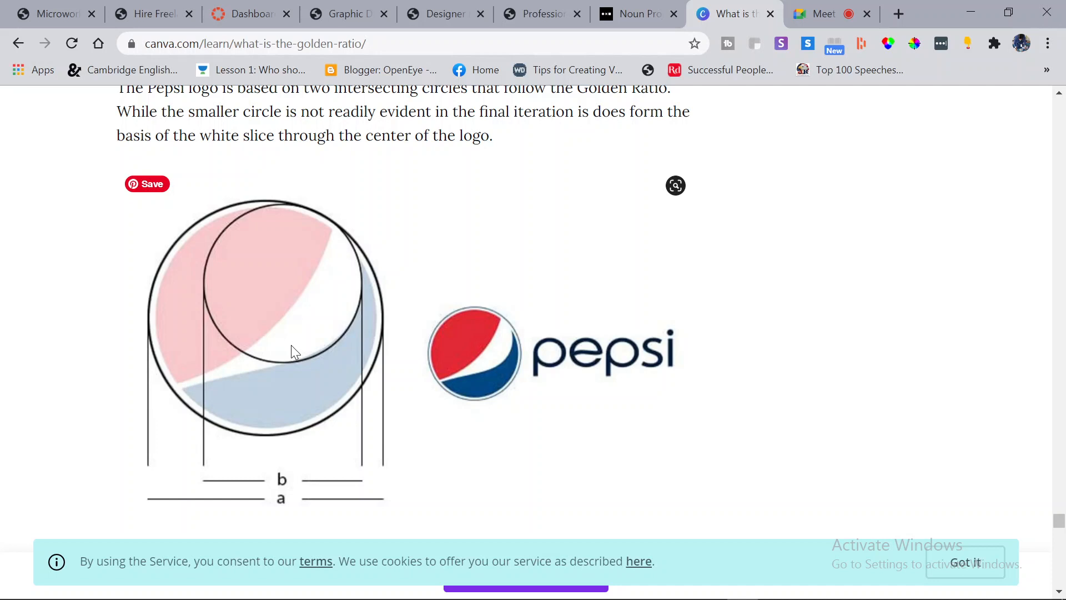
scroll(293, 347, "down", 2)
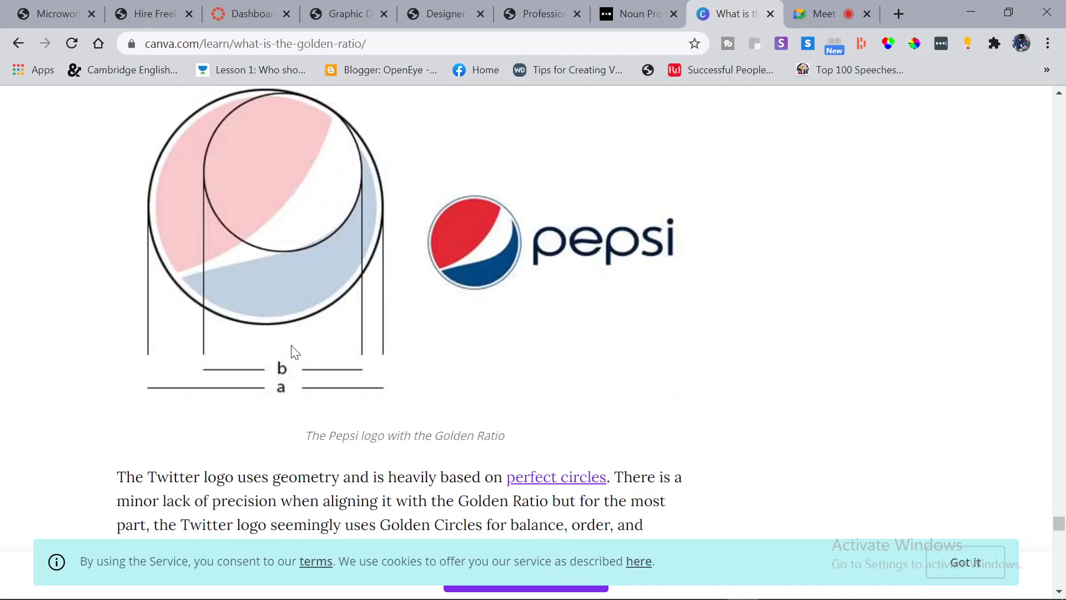
- Examine the Twitter logo's golden circle construction and glance over the closing text and related articles
scroll(293, 352, "down", 8)
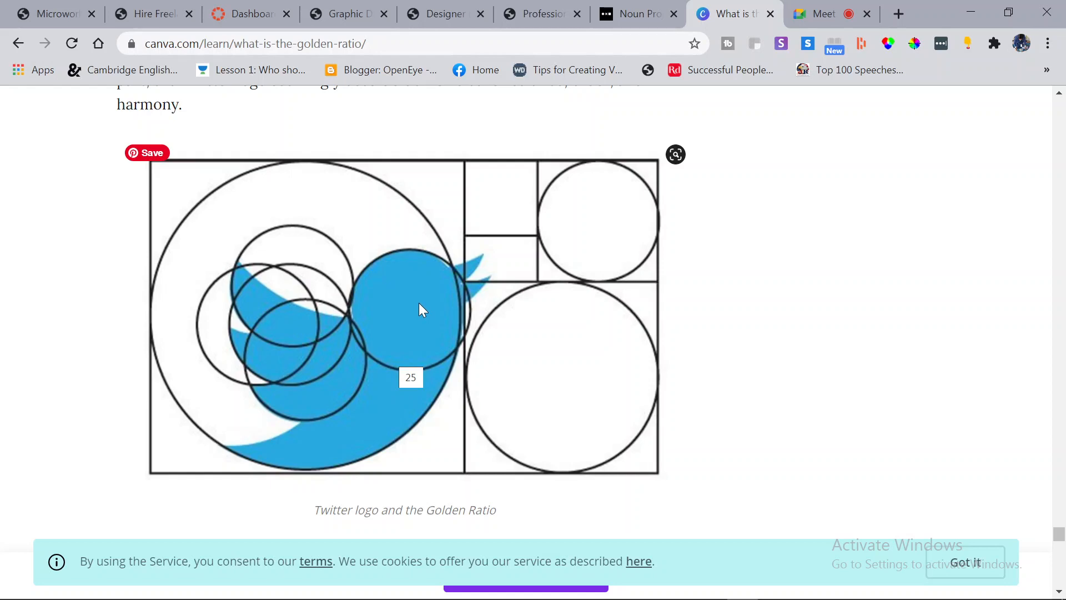
scroll(416, 306, "down", 18)
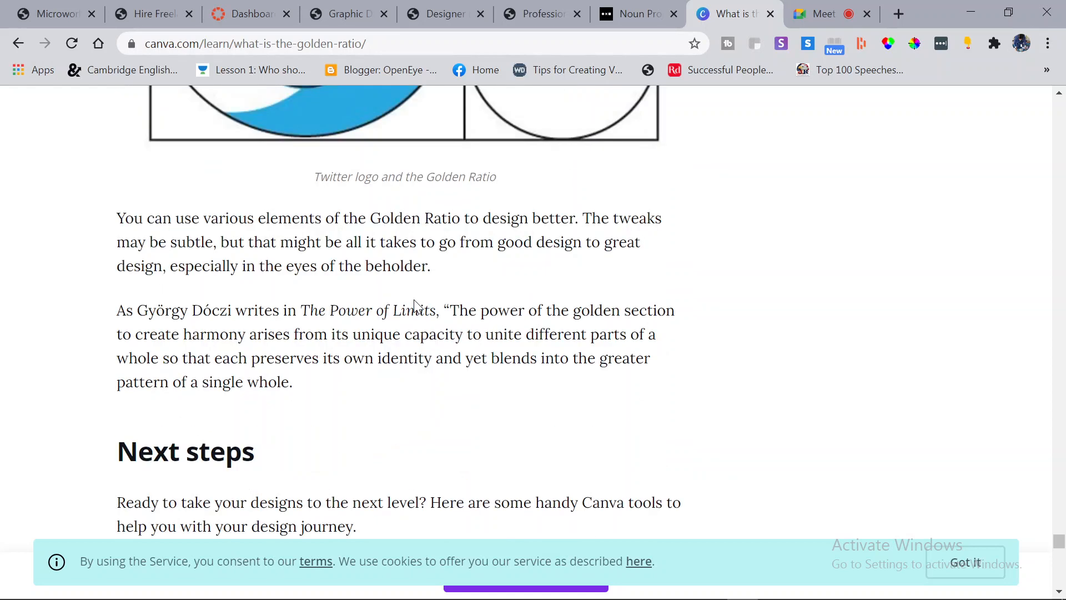
scroll(527, 311, "down", 5)
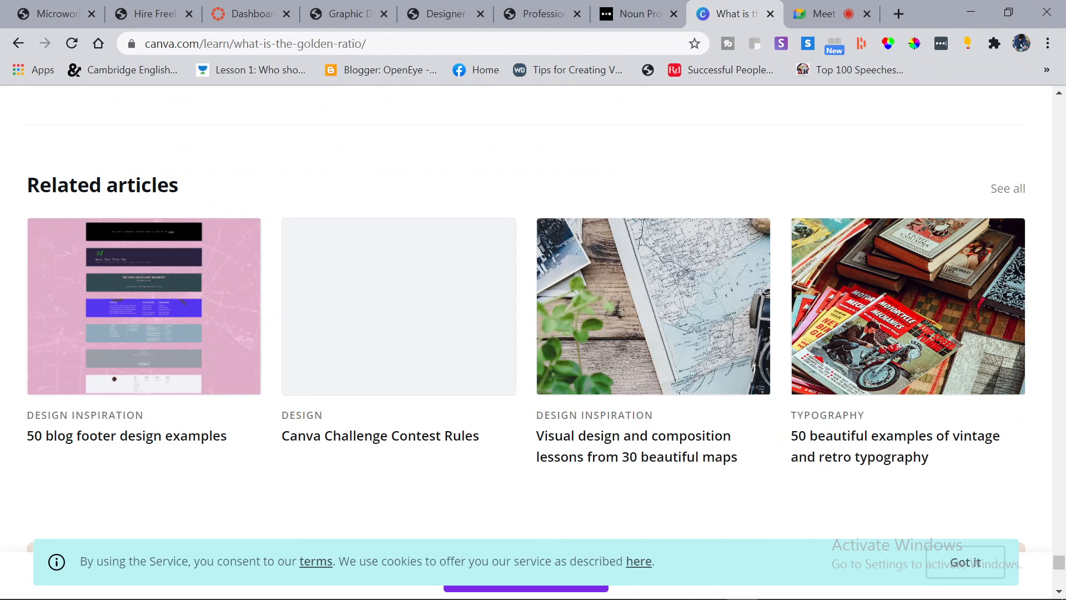
scroll(383, 325, "up", 20)
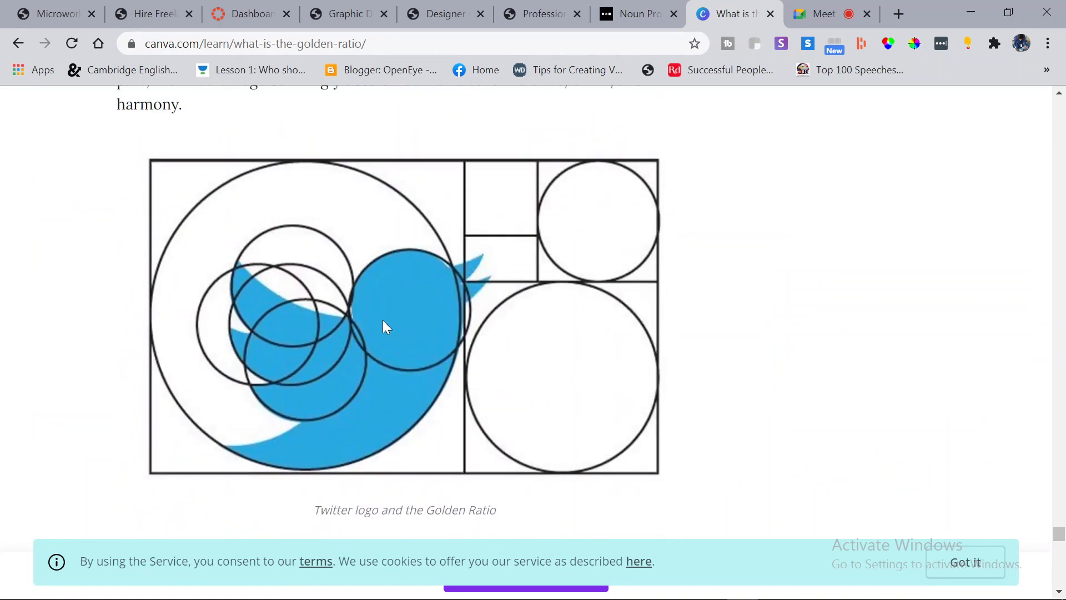
scroll(387, 326, "up", 2)
scroll(387, 327, "down", 2)
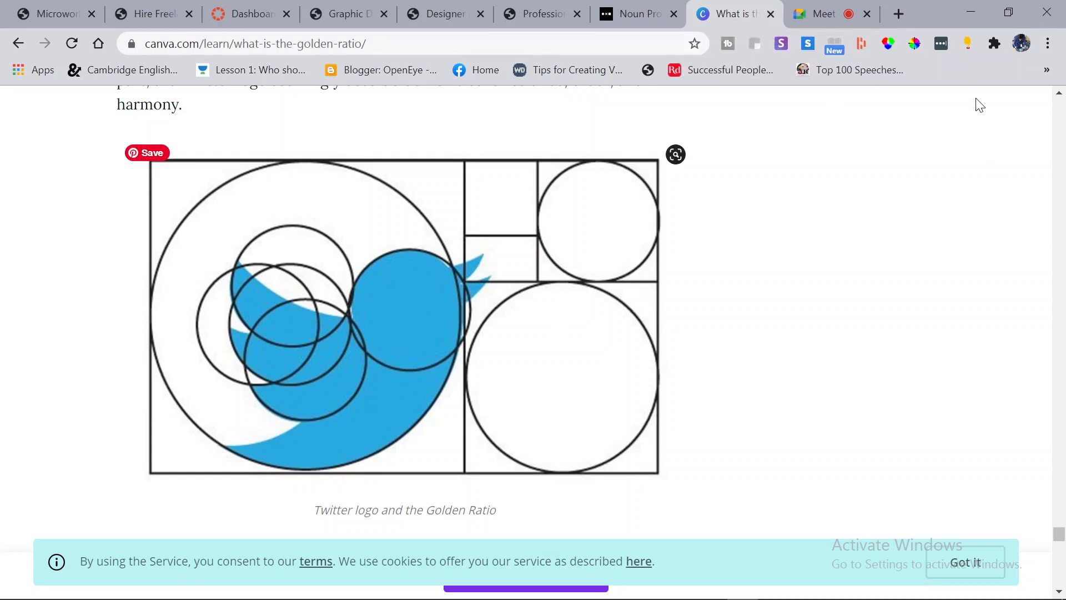
- Close the golden ratio article and switch to Illustrator to view the Thrice Purple logo in Untitled-3
key("ctrl+w")
left_click(970, 13)
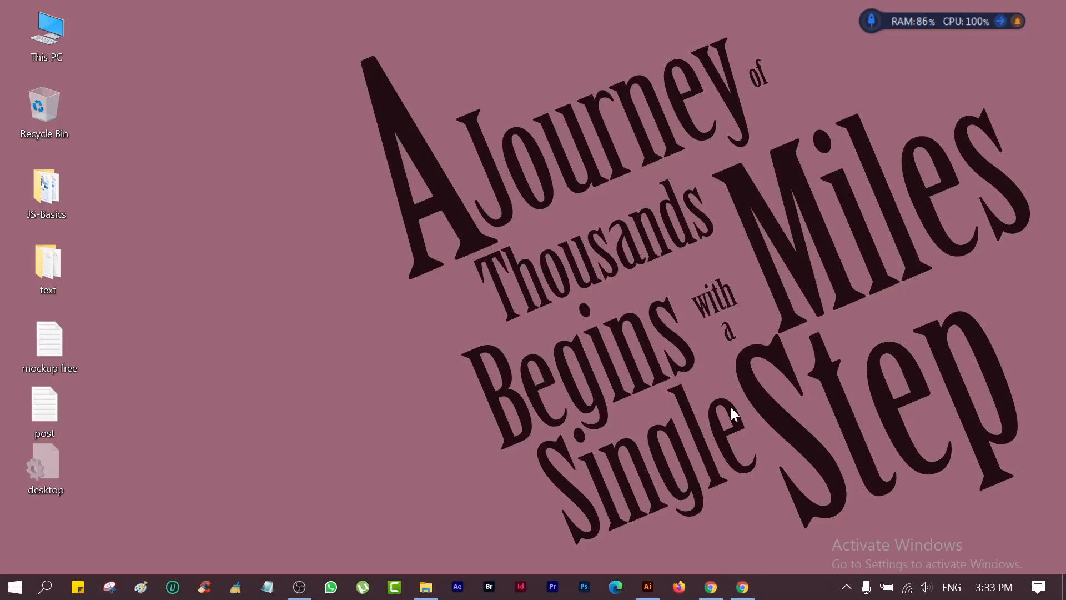
left_click(657, 589)
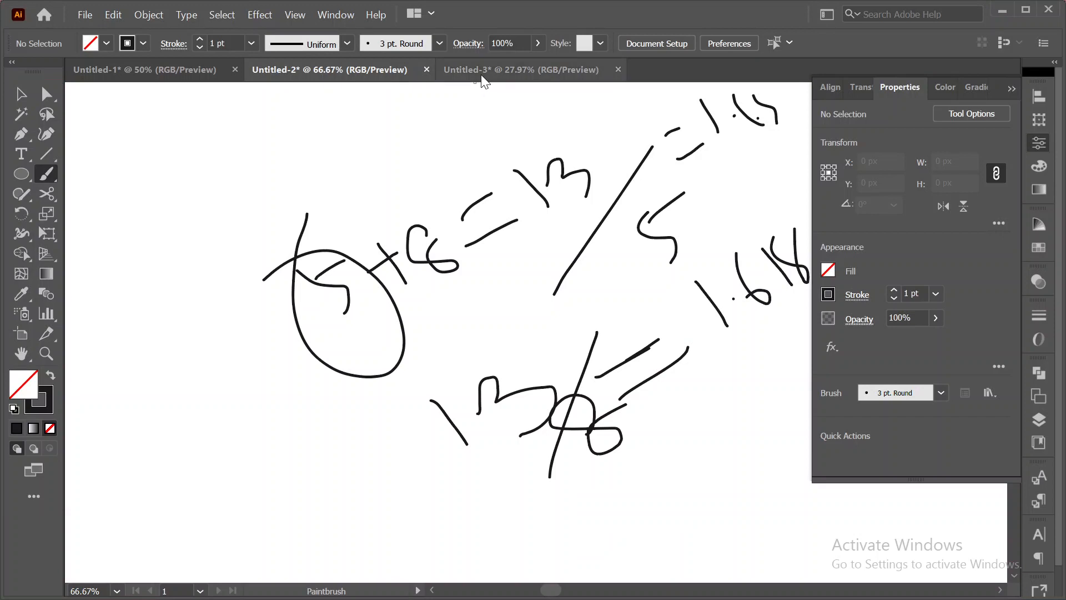
scroll(508, 228, "up", 2)
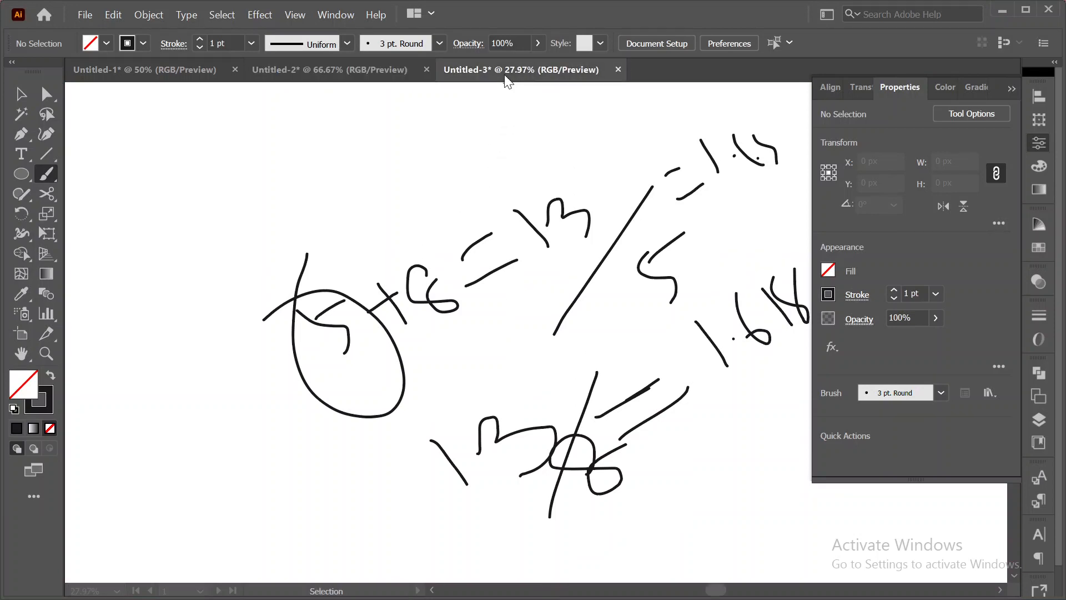
left_click(505, 70)
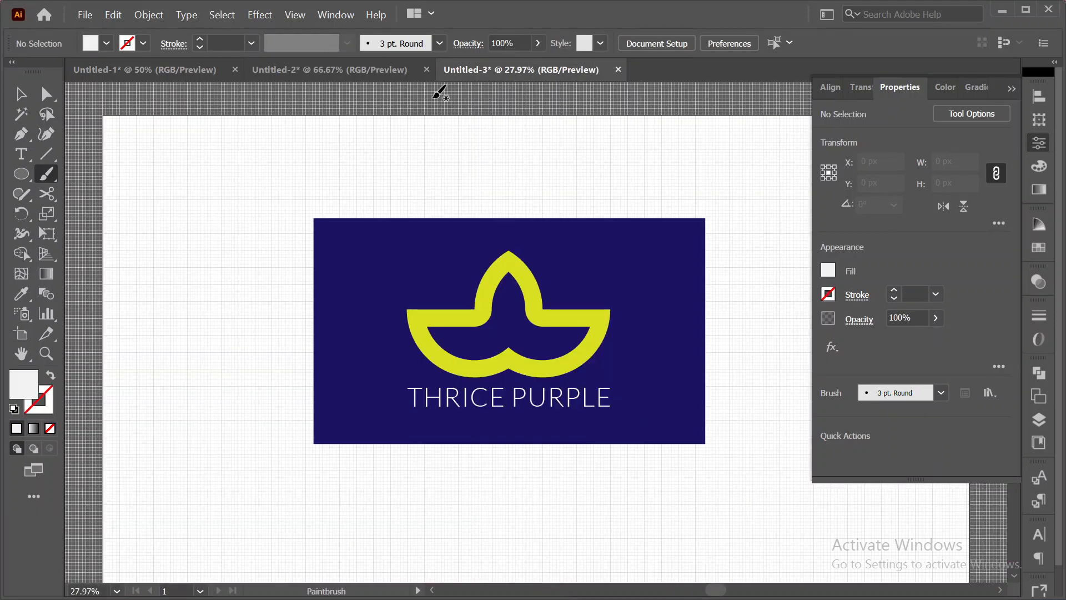
- Delete the handwritten golden ratio calculations from the Untitled-2 document
left_click(368, 71)
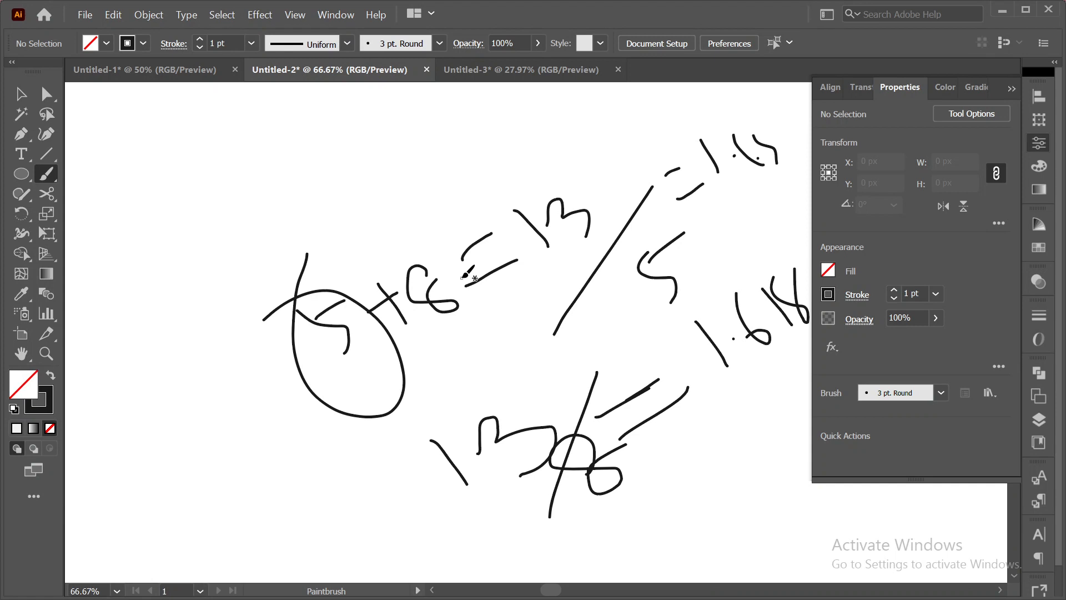
scroll(400, 325, "down", 2)
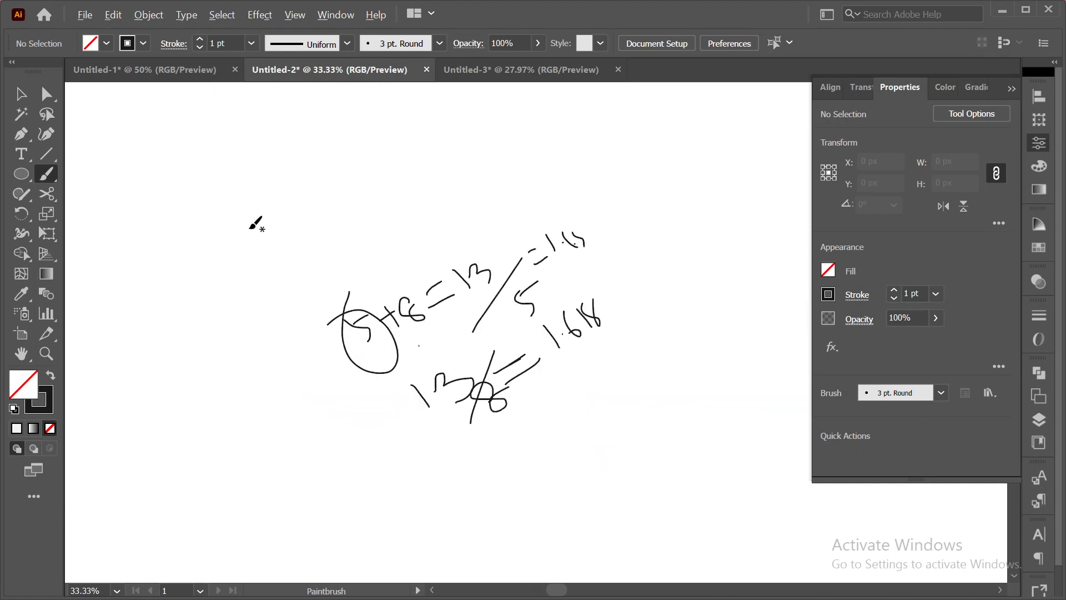
left_click(21, 93)
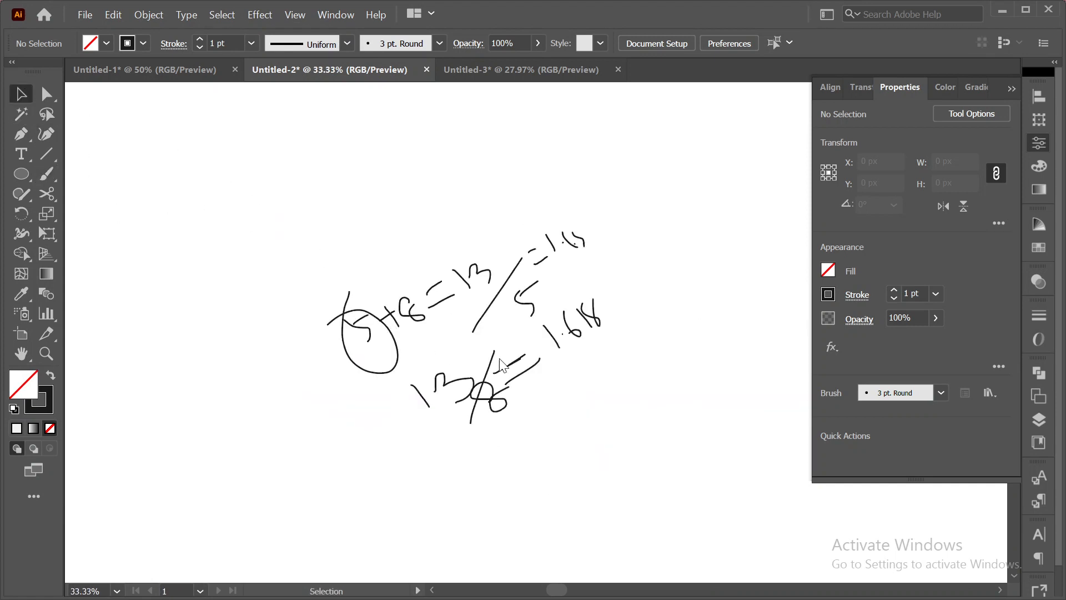
key("ctrl+a")
key("Delete")
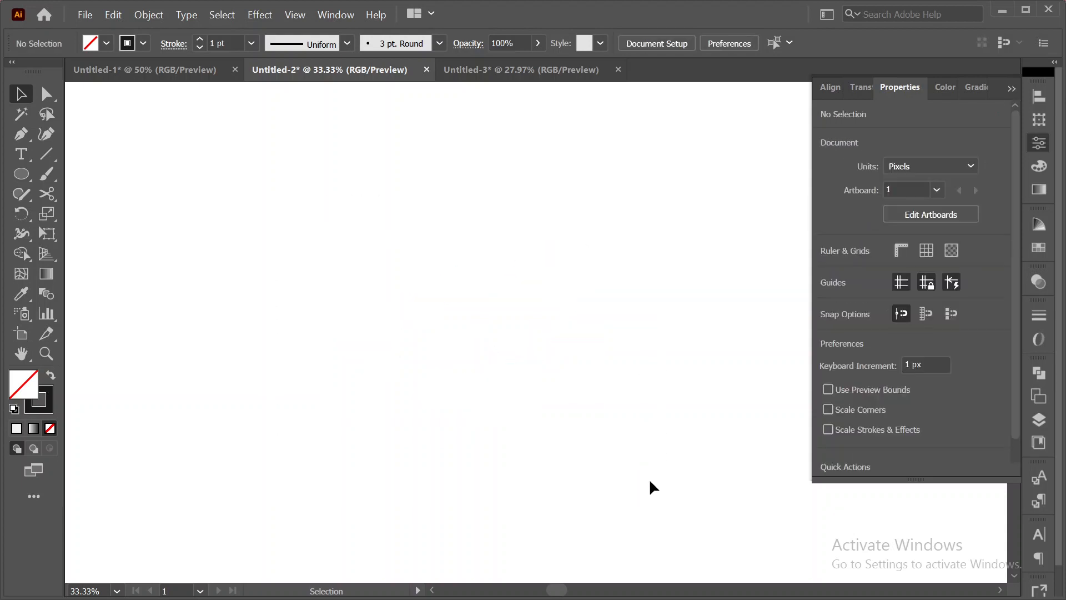
- Create a 100 x 100 px square with the Rectangle tool in the artboard's empty area above the existing artwork
scroll(507, 421, "down", 5, "alt")
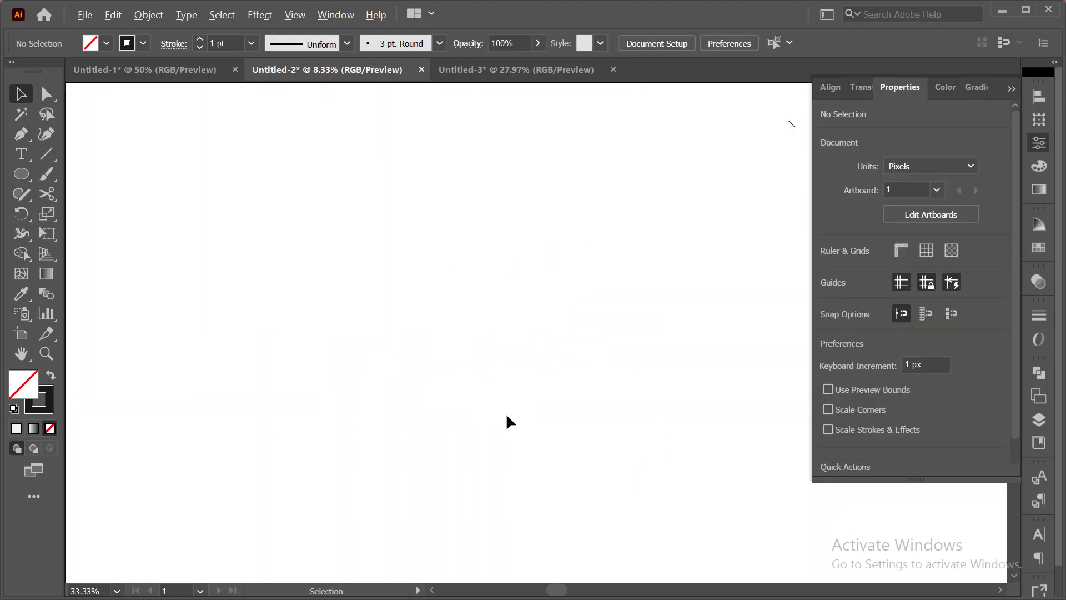
scroll(362, 293, "down", 2, "alt")
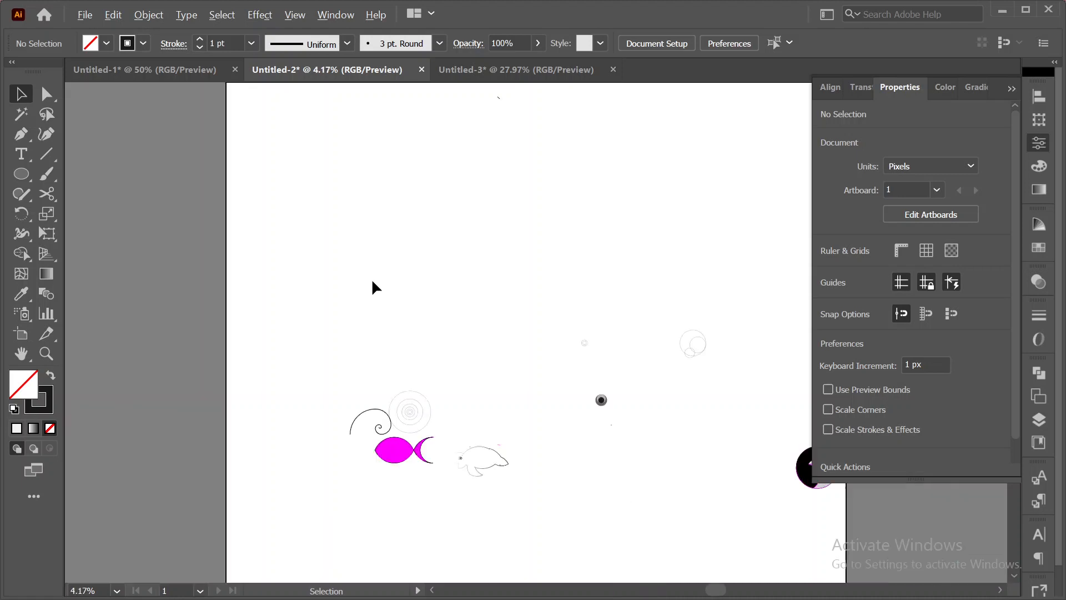
scroll(371, 282, "up", 1, "alt")
key("space")
left_click_drag(528, 244, 457, 341)
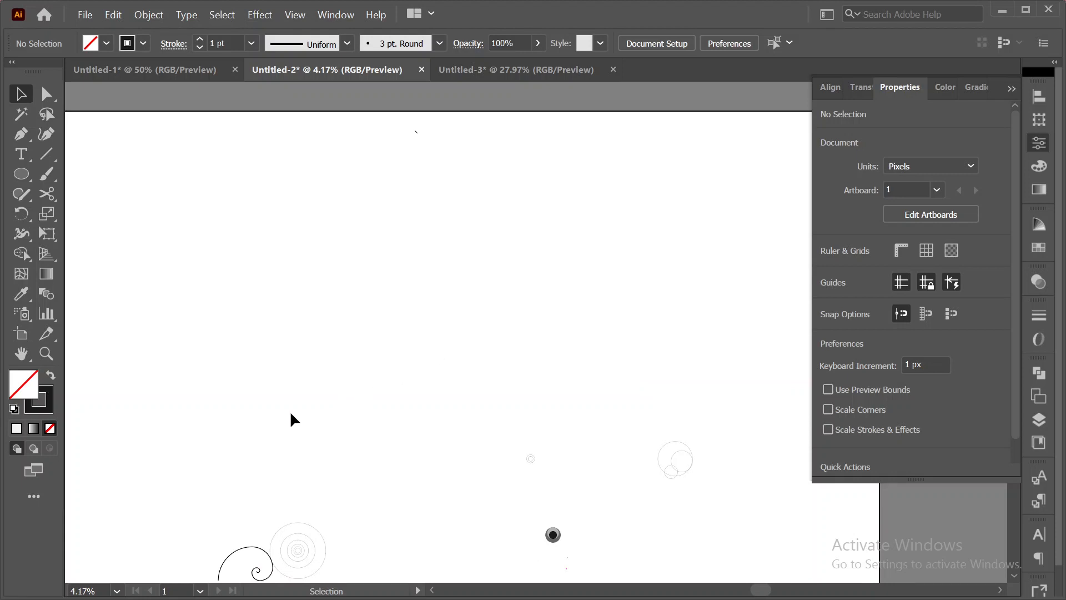
left_click(21, 173)
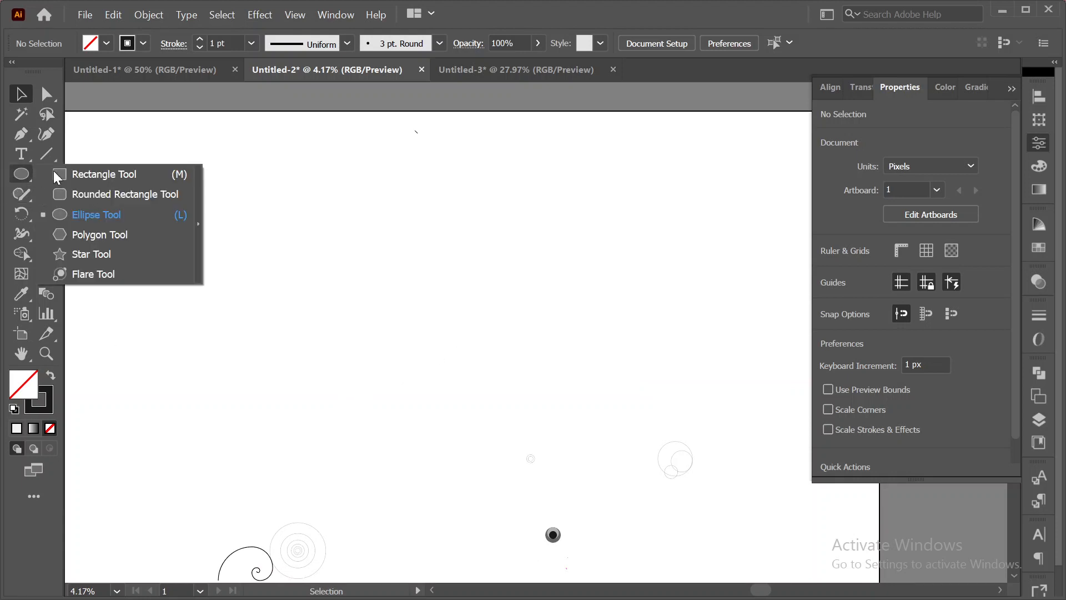
left_click(110, 175)
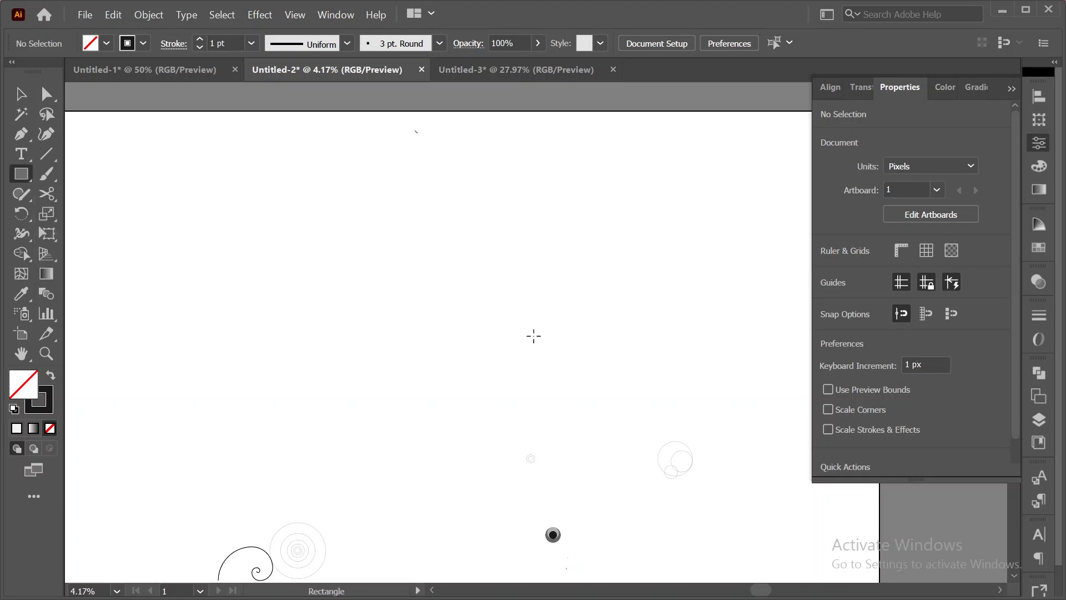
left_click(533, 336)
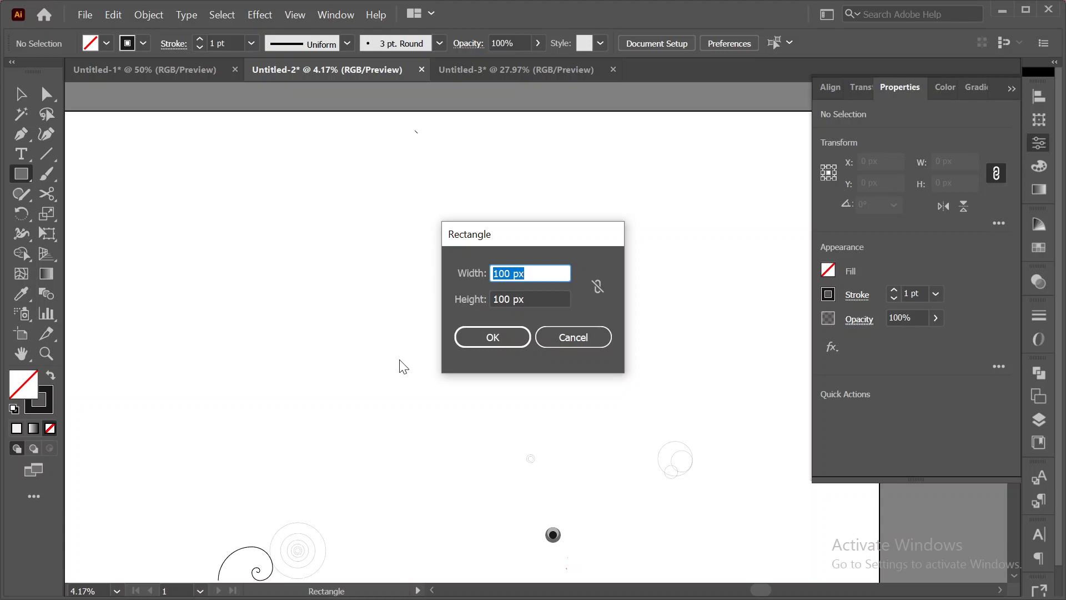
left_click(500, 338)
- Reduce the selected square's stroke weight to 0.25 pt
scroll(459, 418, "up", 3)
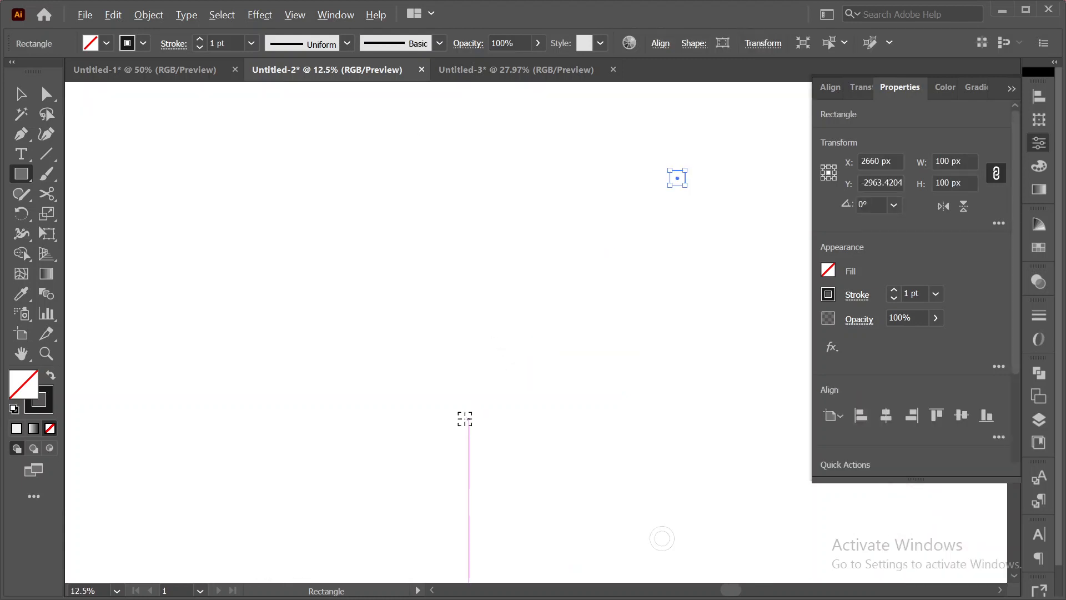
left_click_drag(666, 317, 526, 431)
scroll(514, 402, "up", 3)
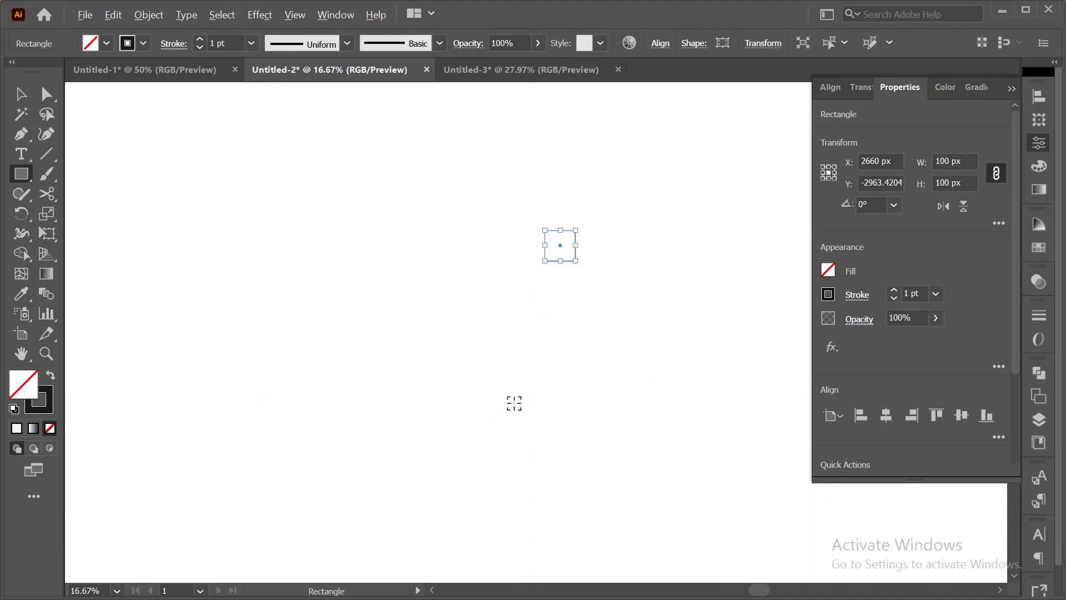
left_click_drag(630, 325, 517, 481)
scroll(500, 452, "up", 2)
scroll(501, 452, "down", 1)
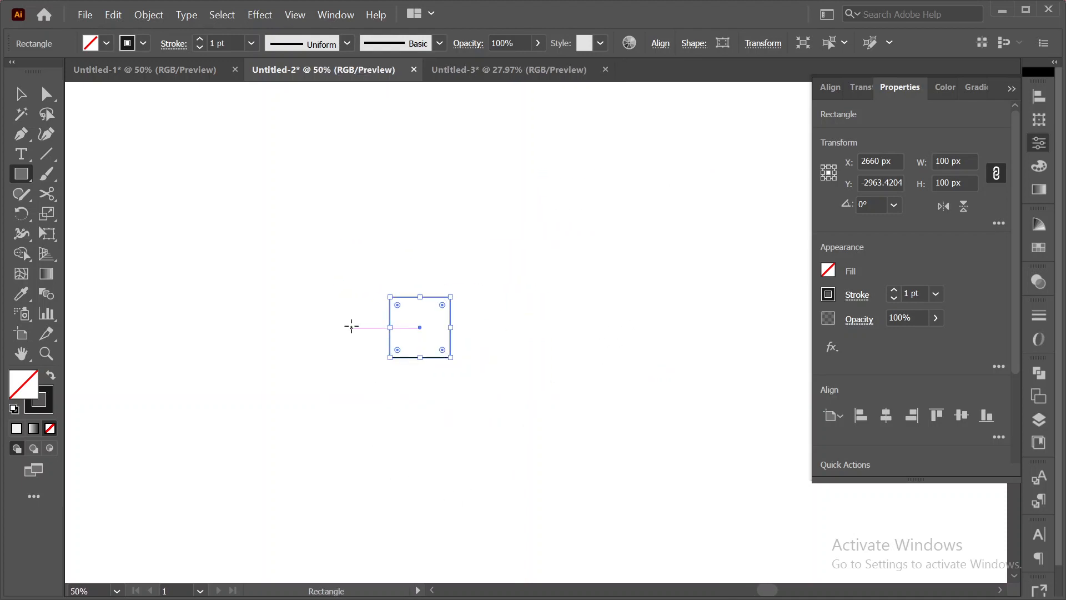
left_click(21, 94)
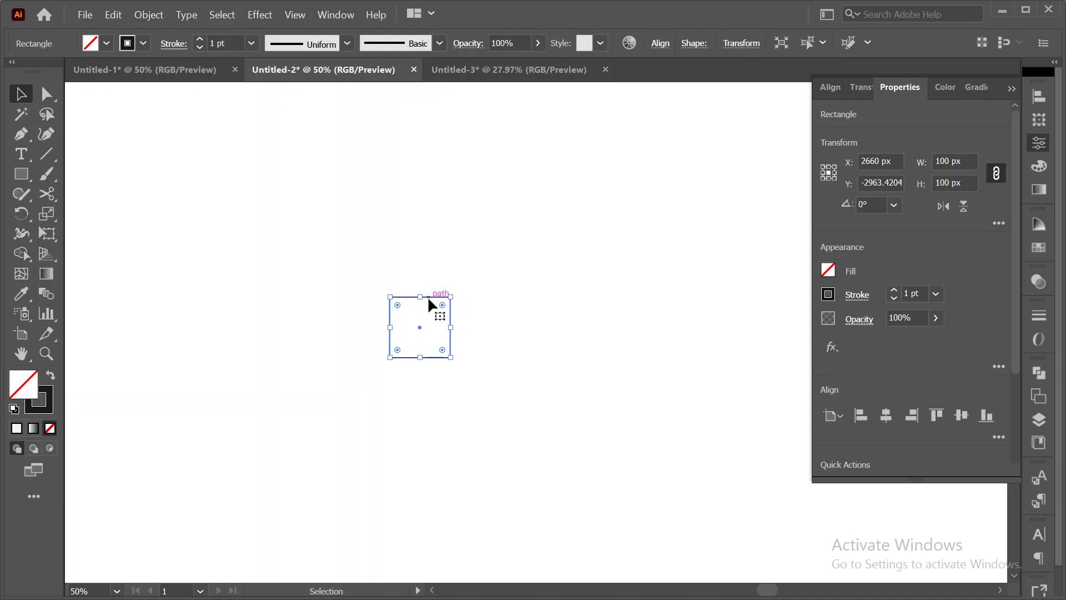
key("alt")
left_click_drag(381, 273, 431, 306)
left_click(200, 48)
left_click(199, 48)
left_click(200, 47)
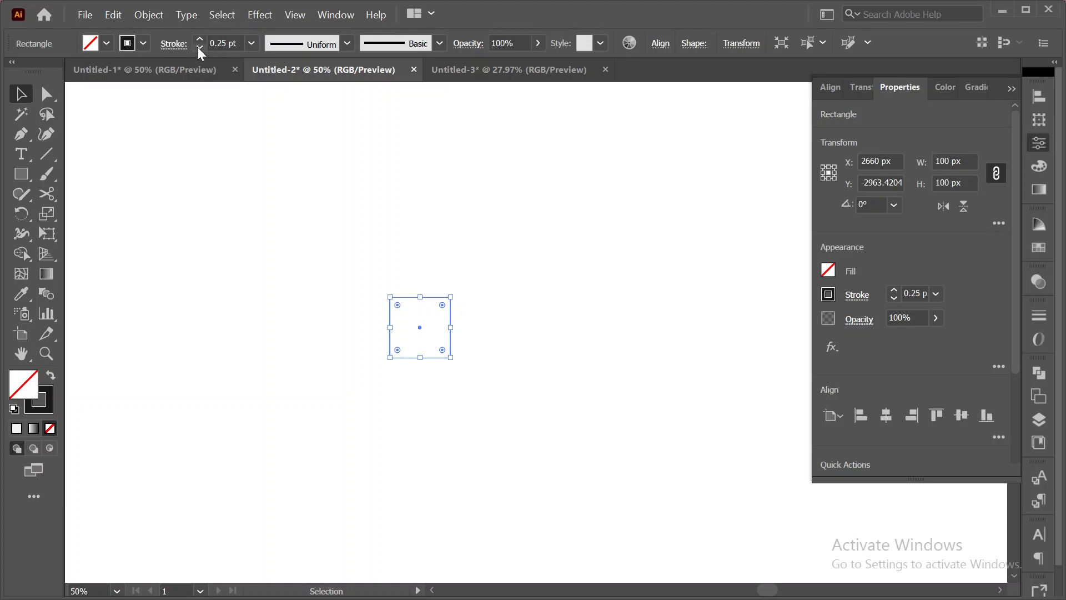
- Set the 100 px square's stroke colour to magenta
left_click(142, 43)
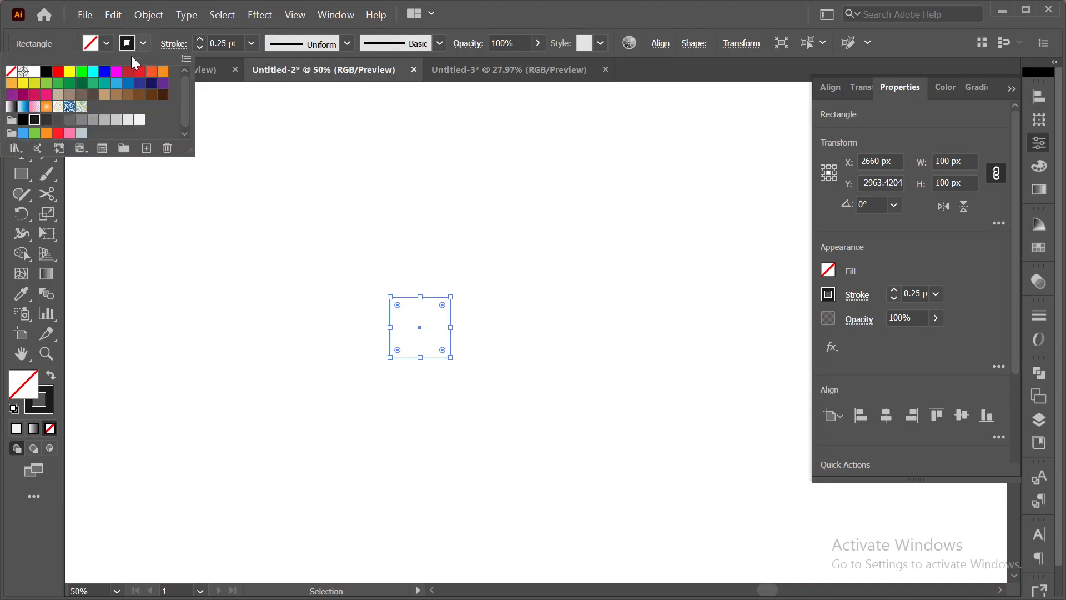
left_click(116, 73)
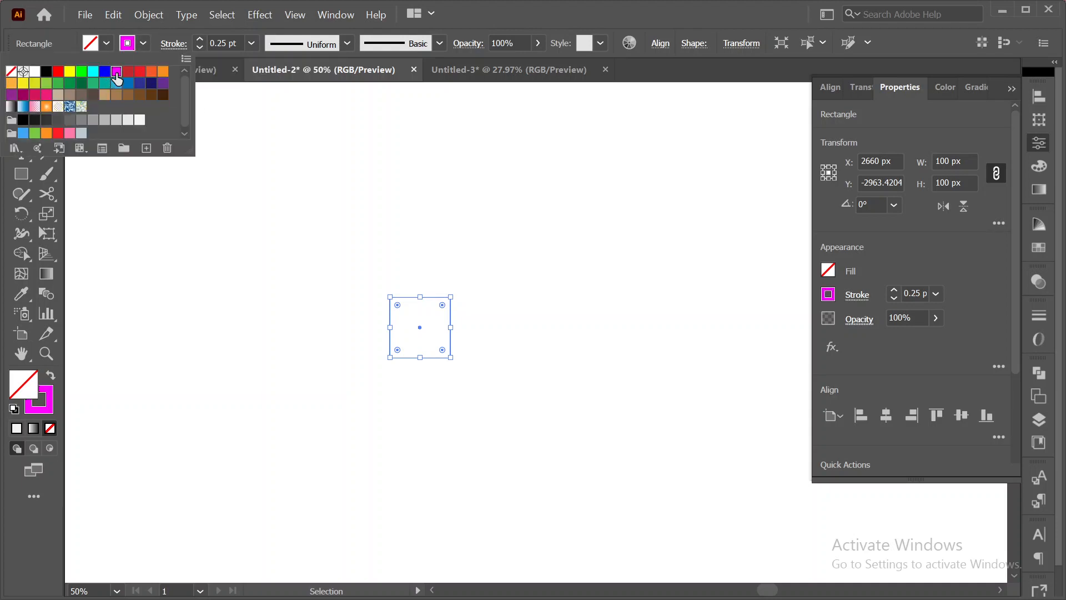
left_click(372, 111)
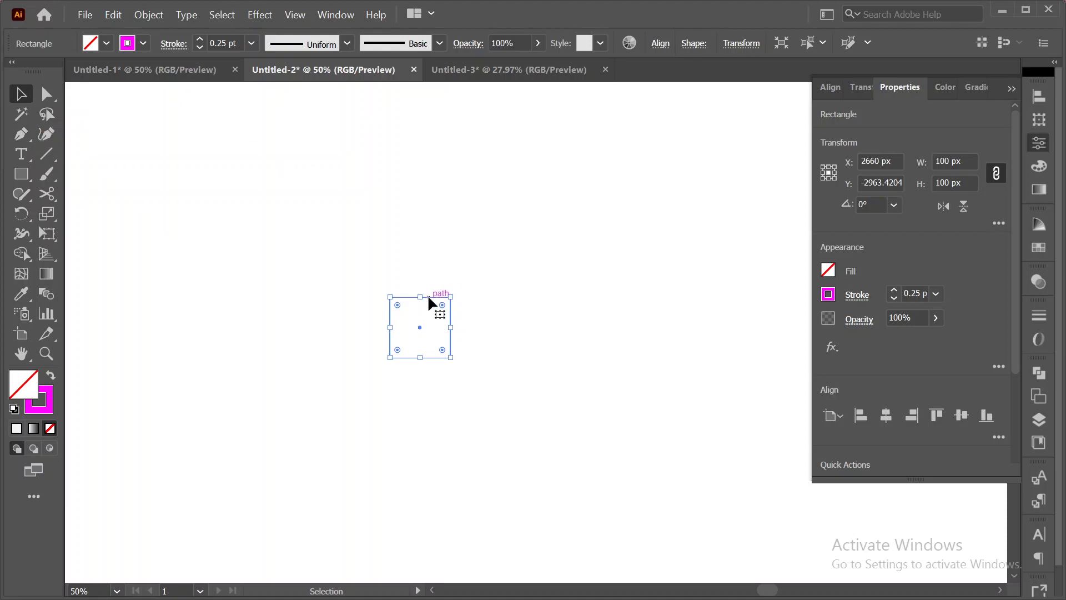
- Copy the square directly above itself, and add another copy to the left of both, scaled up to about 200 px
left_click_drag(431, 302, 441, 238)
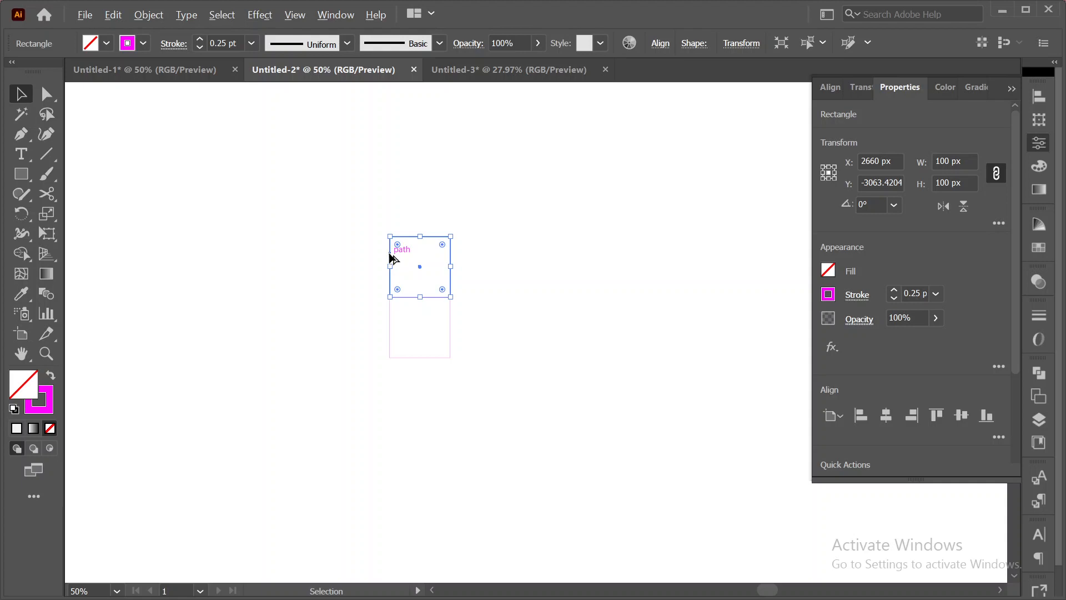
left_click_drag(390, 259, 330, 265)
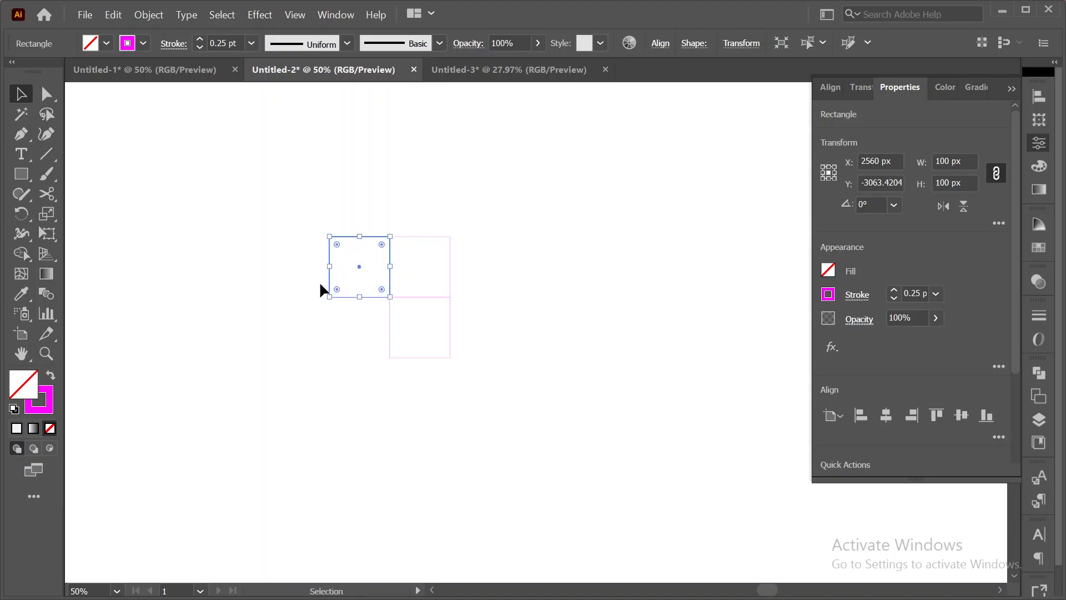
left_click_drag(329, 297, 294, 330)
left_click_drag(278, 347, 270, 386)
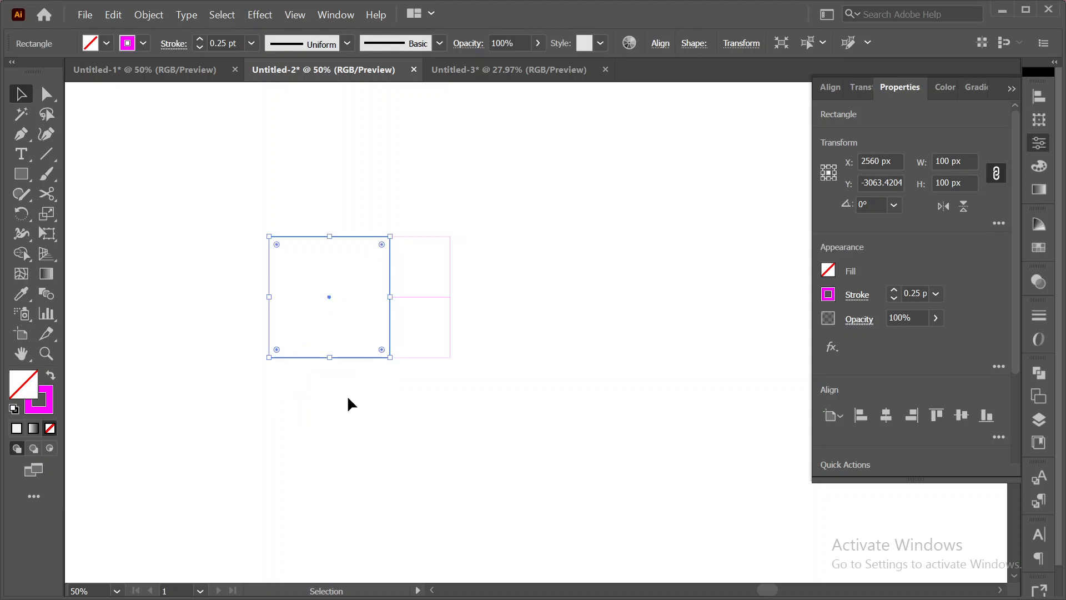
left_click(388, 421)
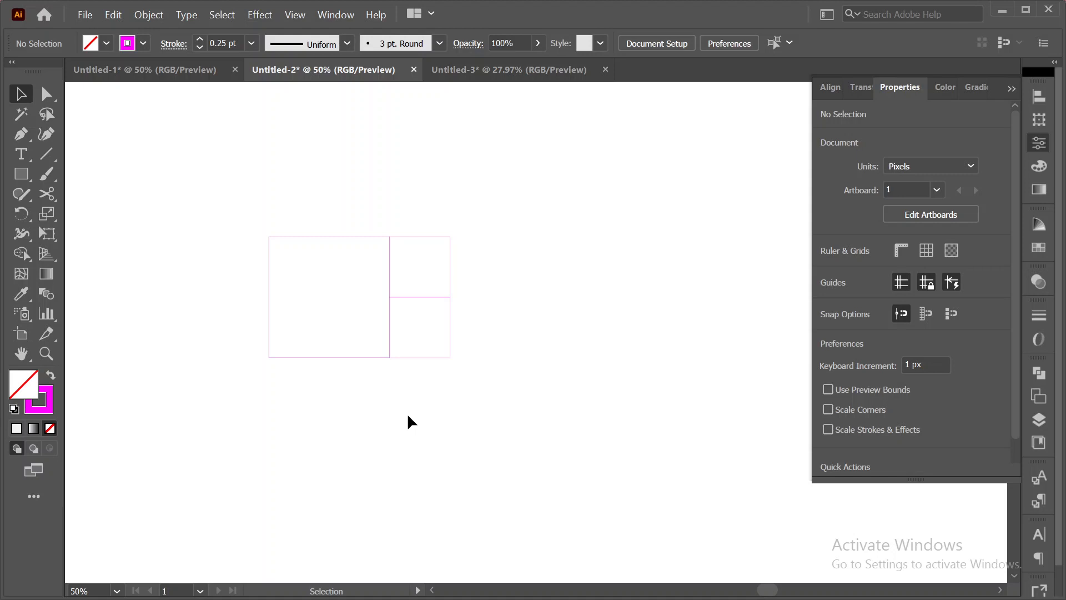
- Rotate the three squares together 90° clockwise and move them to the right on the canvas
left_click_drag(245, 207, 536, 390)
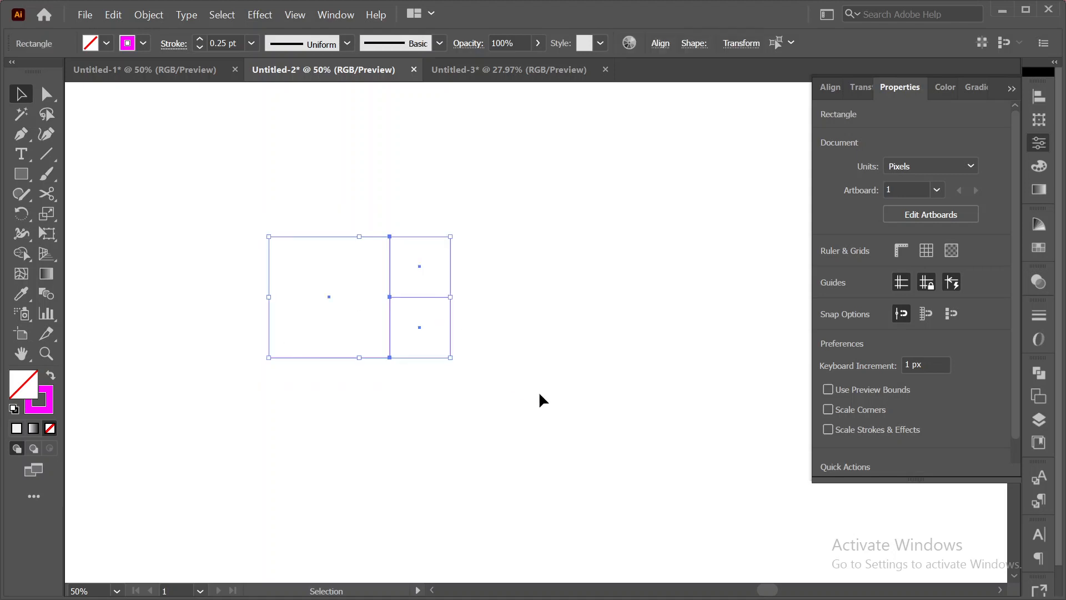
left_click_drag(455, 235, 432, 432)
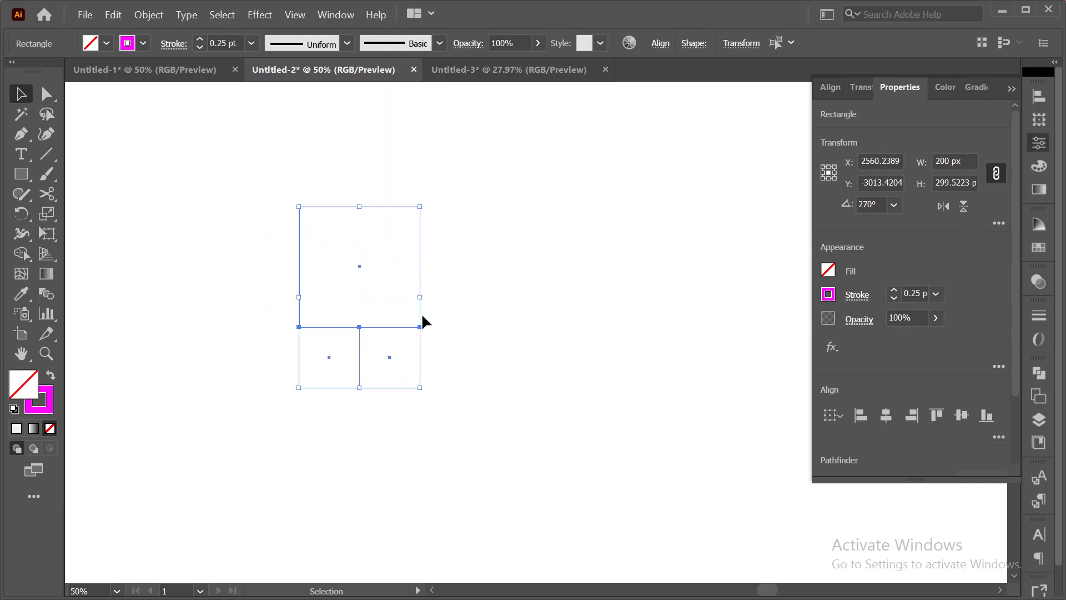
left_click_drag(419, 315, 641, 303)
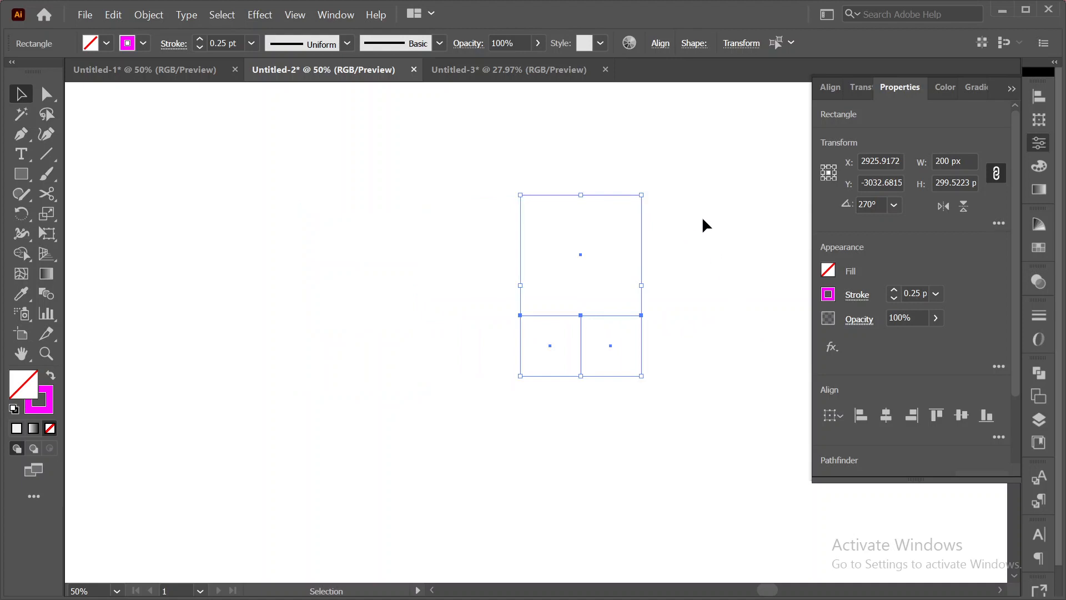
- Copy the 200 px square against its left edge and scale the copy to about 300 px, matching the arrangement's full height
left_click(459, 231)
left_click_drag(466, 228, 583, 244)
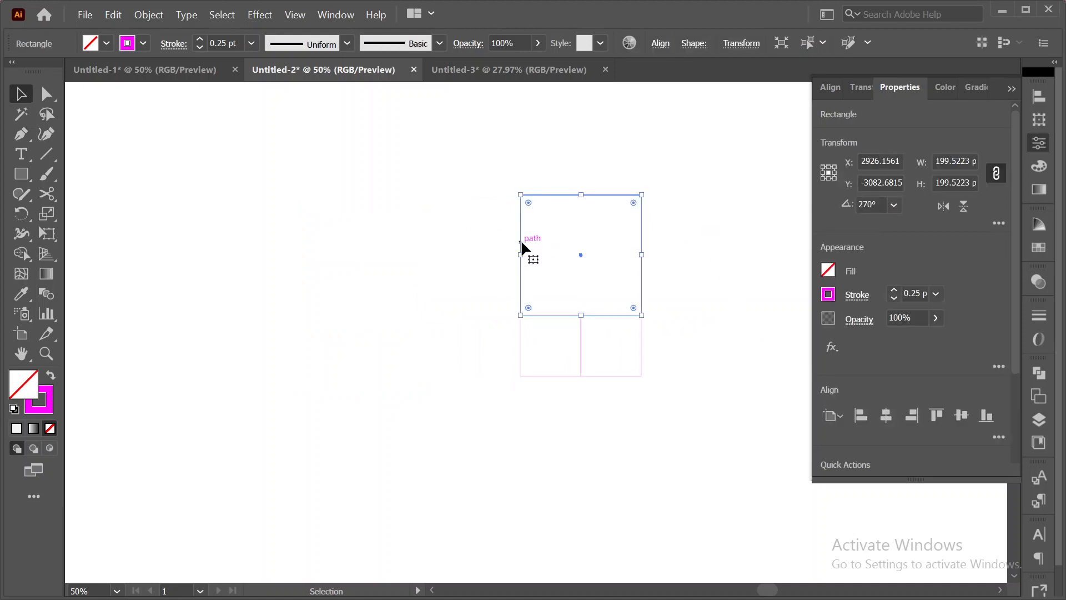
left_click_drag(522, 243, 399, 255)
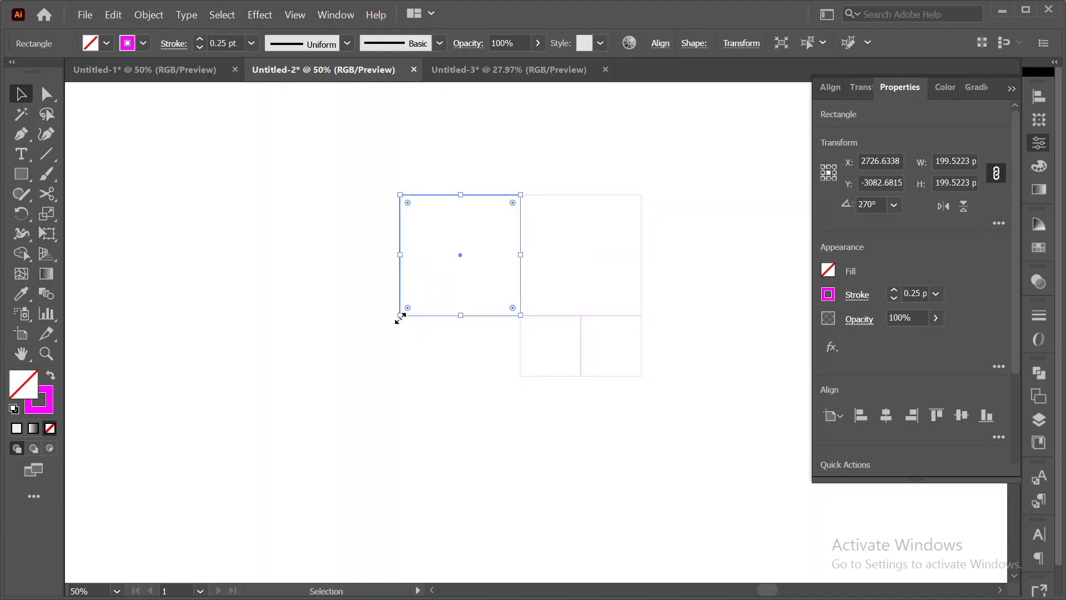
left_click_drag(400, 317, 338, 375)
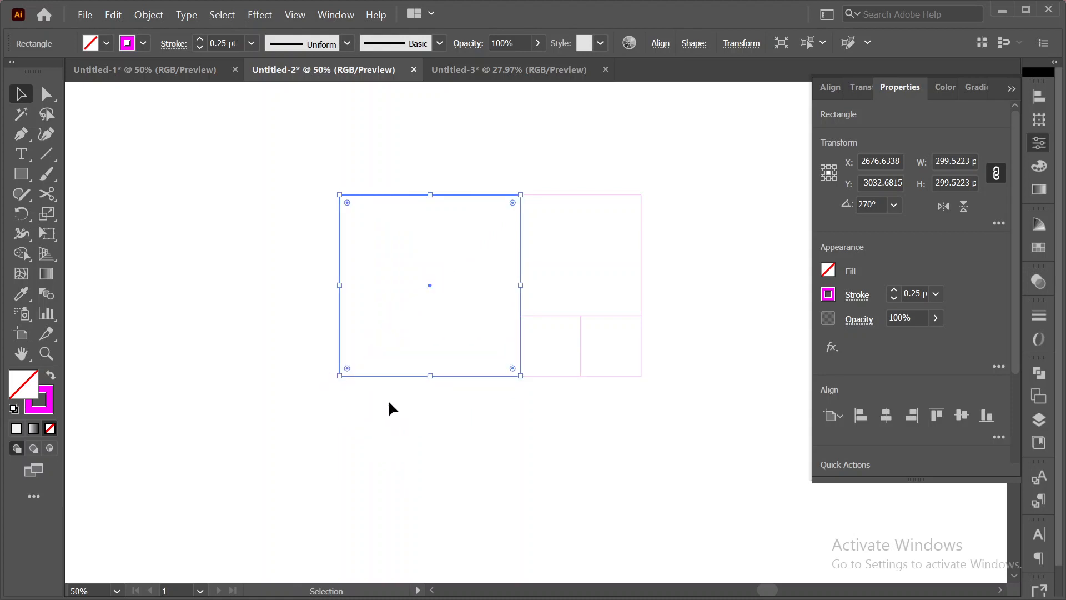
left_click(389, 402)
- Rotate the four squares 90° clockwise and add a left-hand copy of the largest one, scaled to about 499 px
left_click_drag(318, 148, 672, 373)
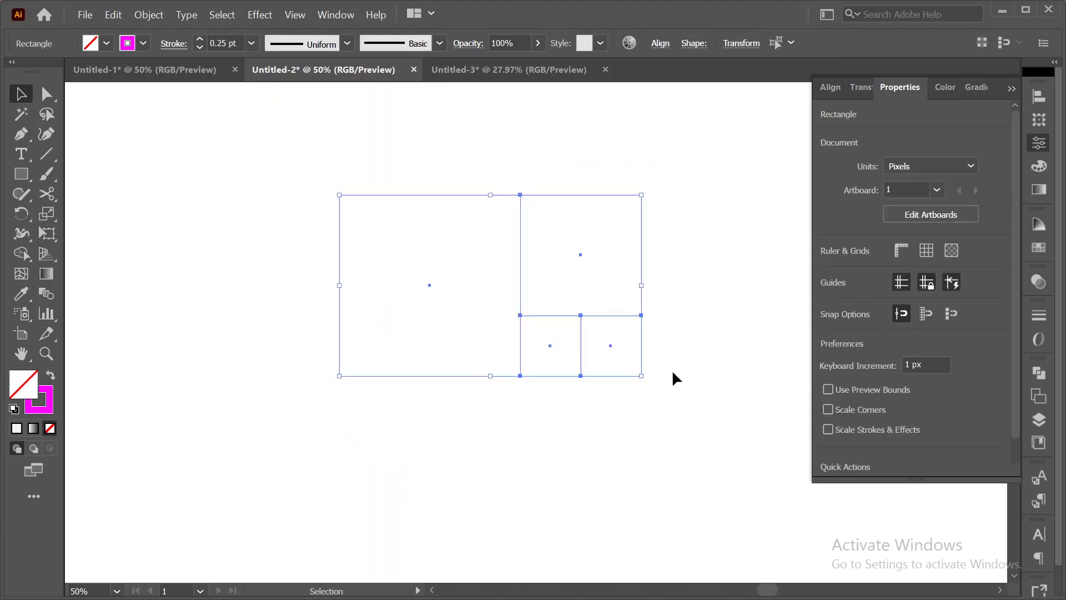
left_click_drag(644, 189, 633, 418)
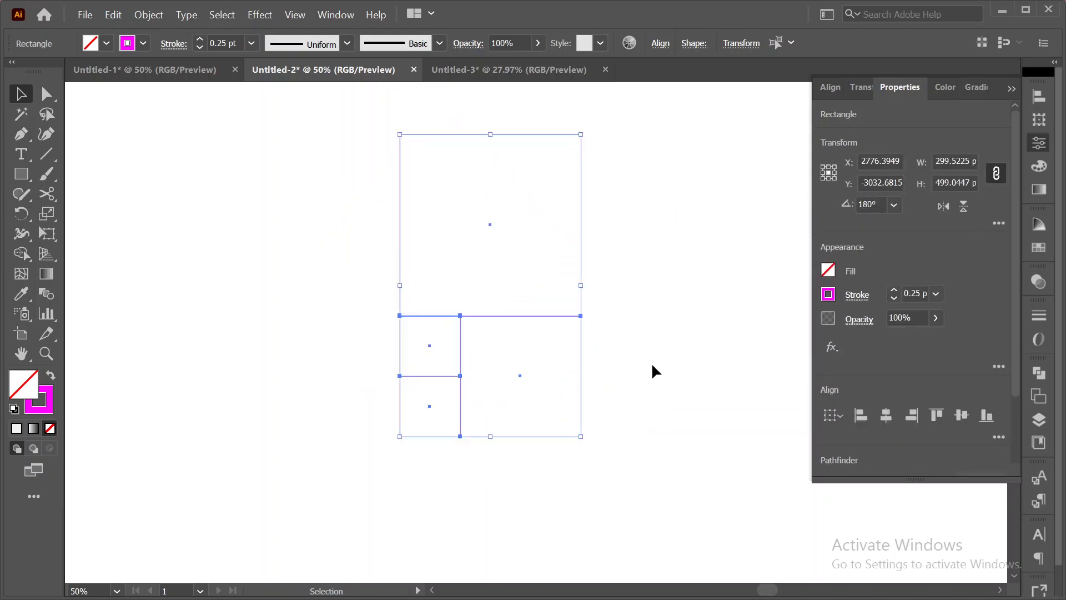
left_click_drag(317, 203, 472, 225)
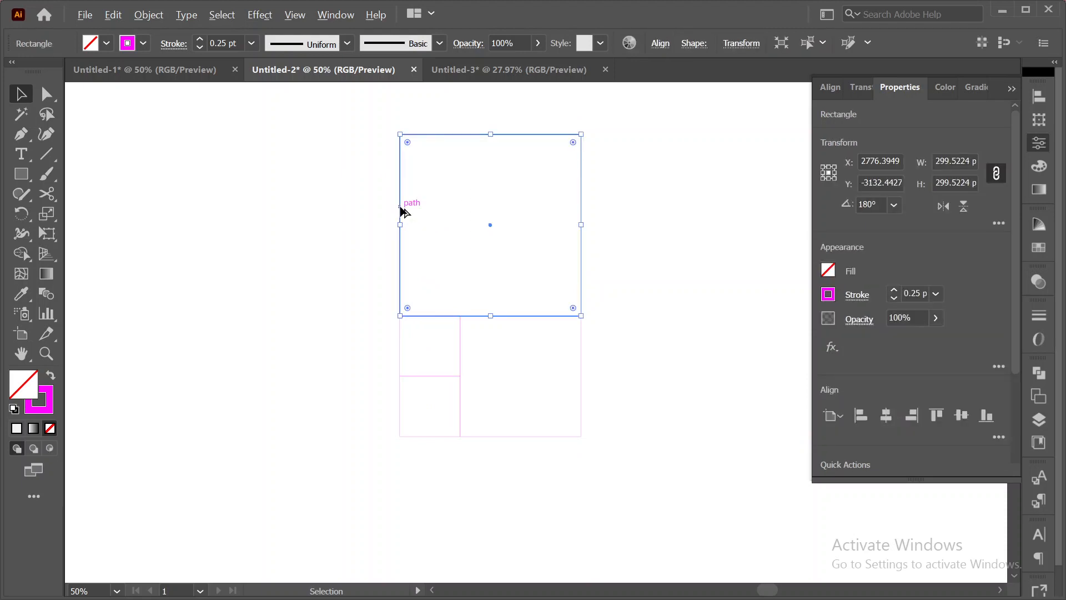
left_click_drag(400, 205, 222, 230)
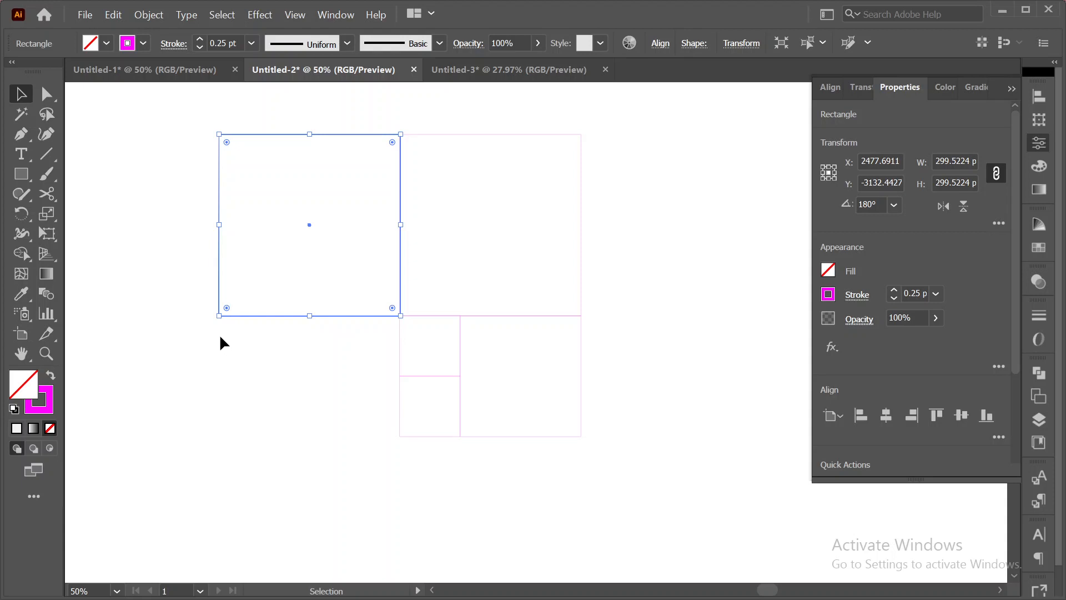
left_click_drag(219, 315, 139, 439)
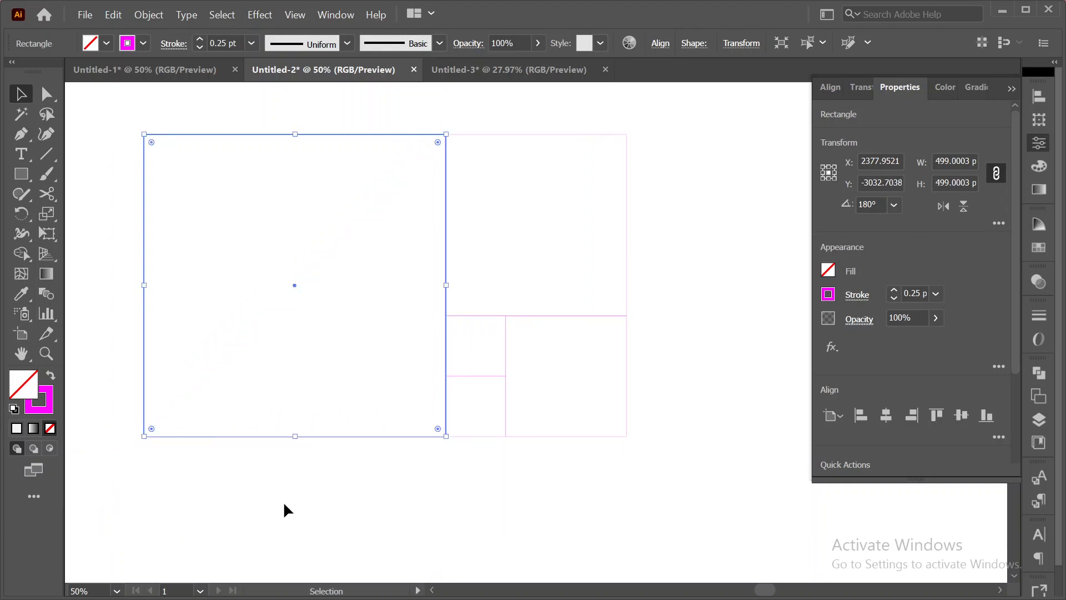
left_click(283, 503)
- Rotate the five squares together 90° clockwise so the 499 px square sits on top
left_click_drag(669, 164, 376, 463)
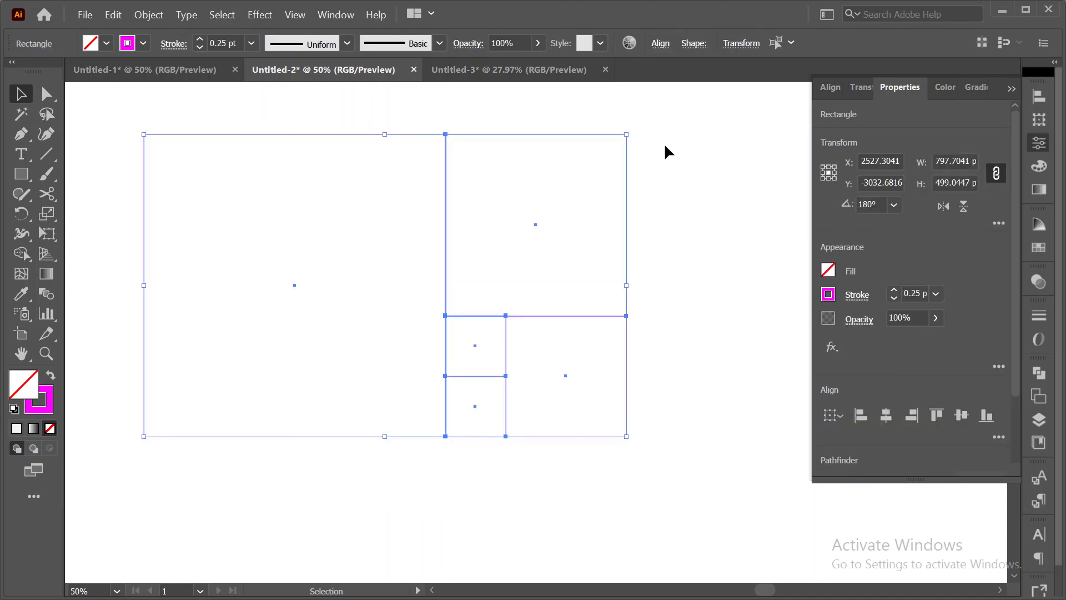
scroll(644, 221, "down", 1)
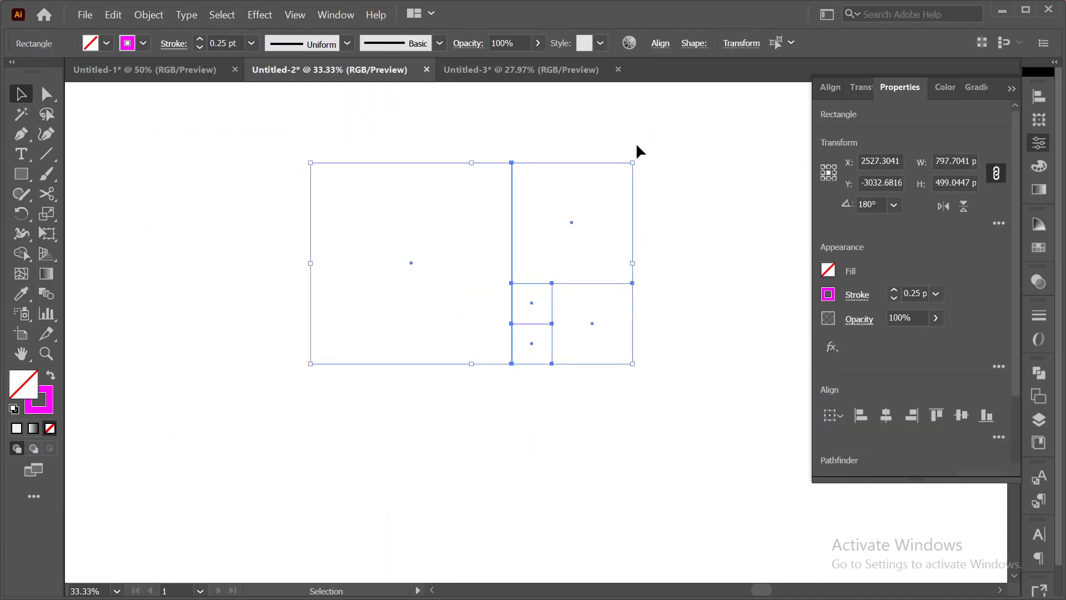
left_click_drag(638, 161, 609, 400)
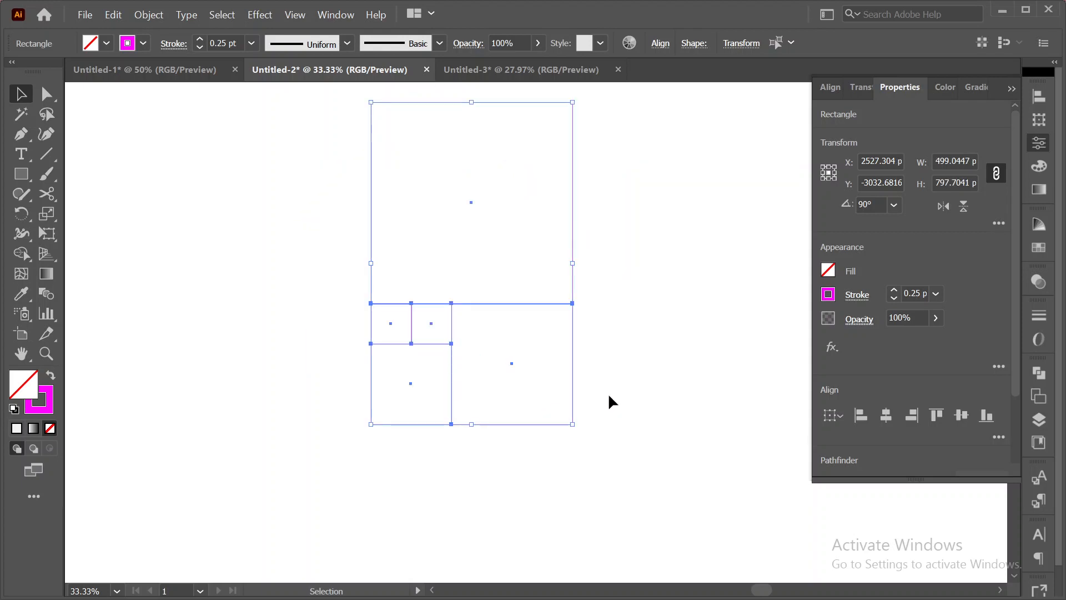
left_click(609, 401)
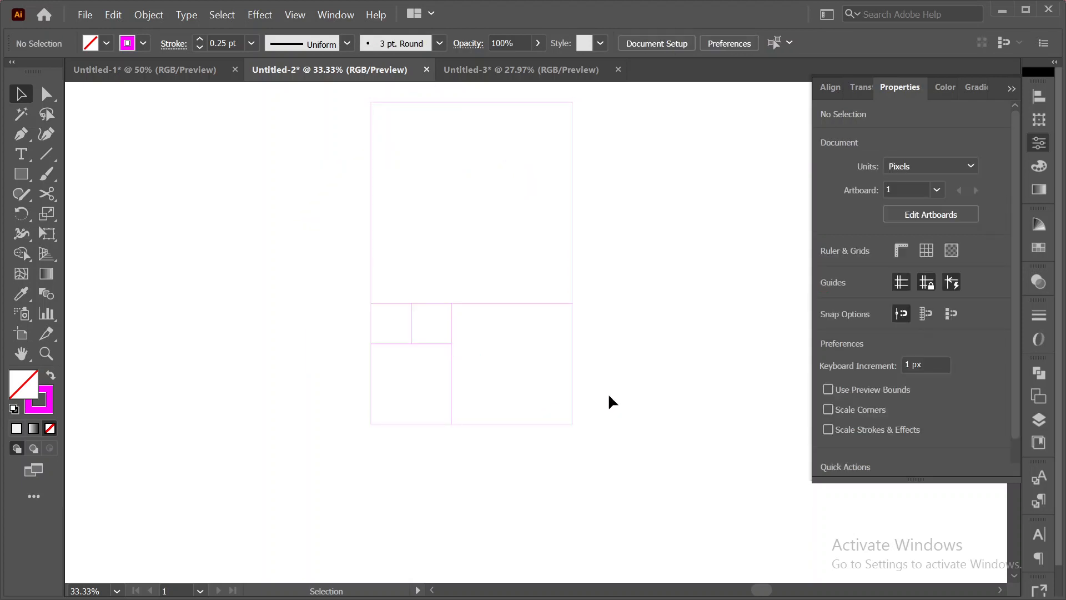
- Copy the 499 px square against its left edge and scale the copy to about 795 px
left_click_drag(326, 167, 430, 232)
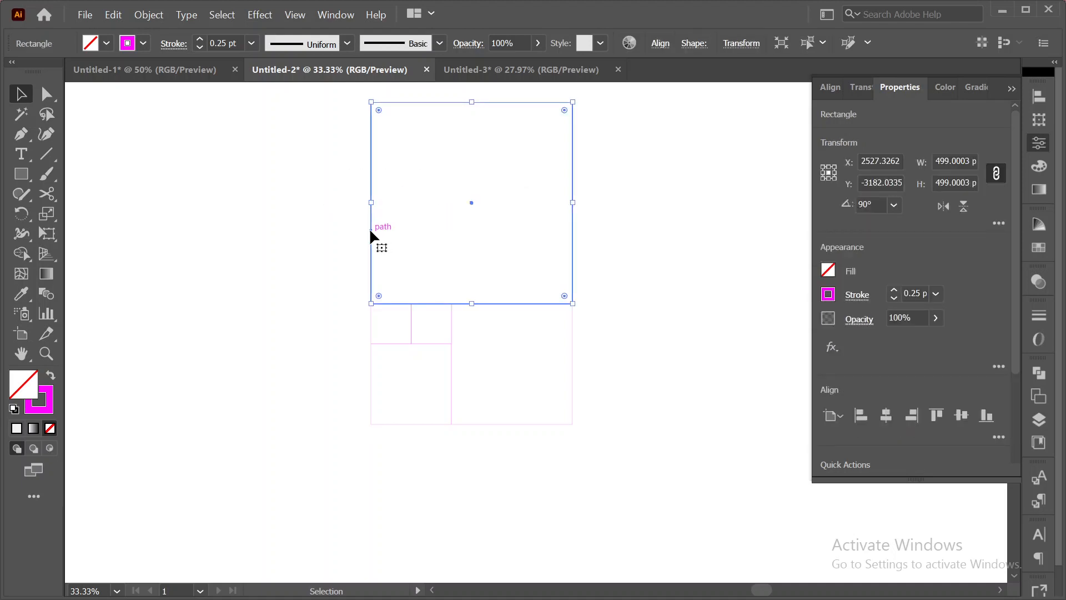
left_click_drag(373, 236, 171, 253)
left_click_drag(164, 312, 98, 475)
left_click(221, 539)
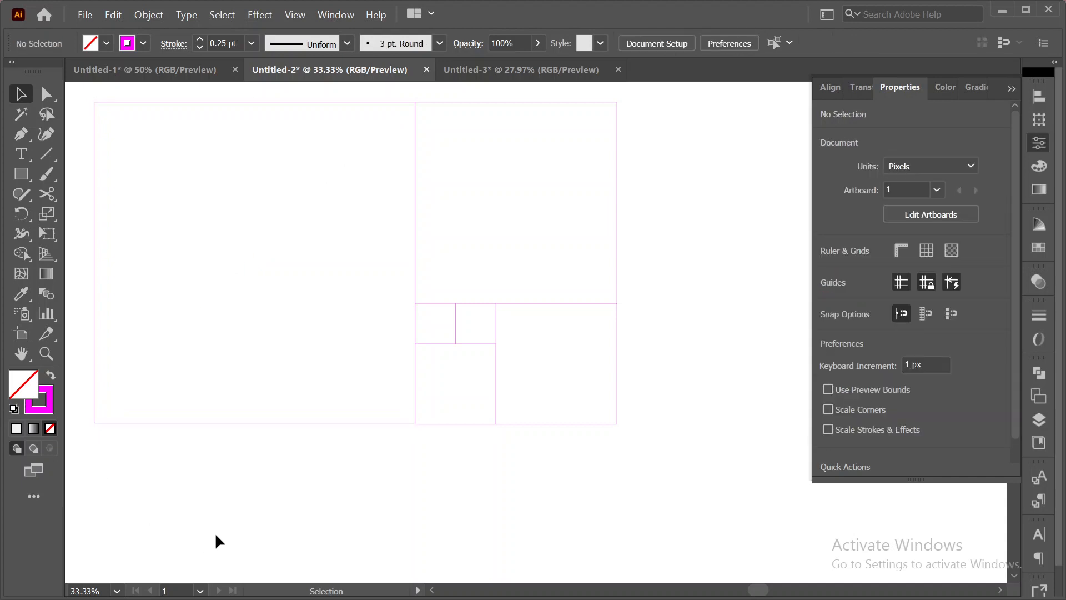
- Enlarge the largest square from its lower-left corner to about 799 px so its bottom edge aligns with the neighbouring squares
key("ctrl+a")
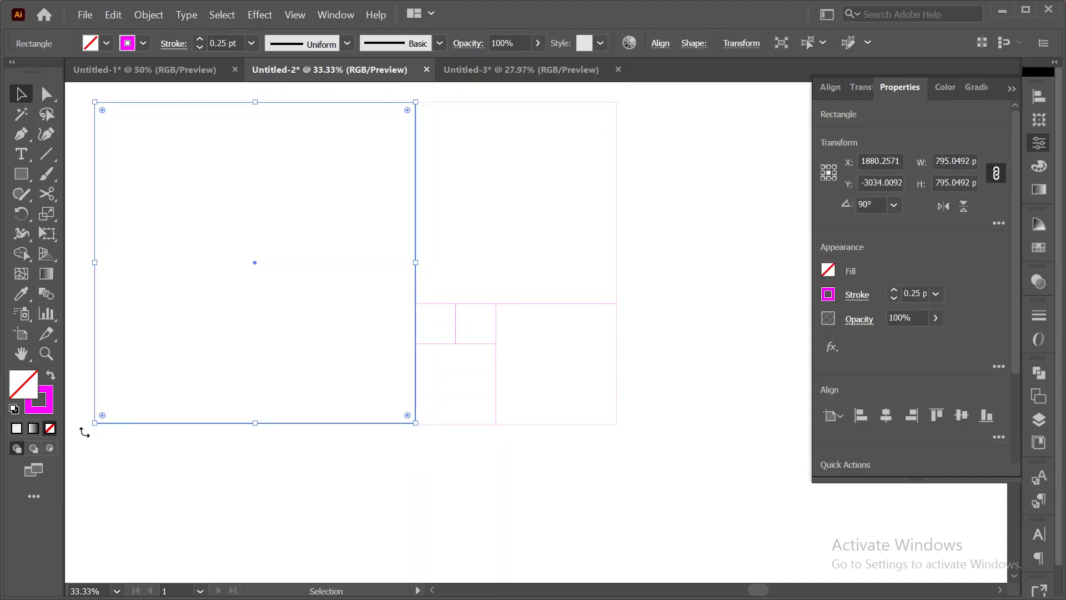
mouse_move(95, 424)
left_mouse_down()
mouse_move(85, 431)
mouse_move(105, 414)
mouse_move(108, 424)
left_mouse_up()
left_click(195, 475)
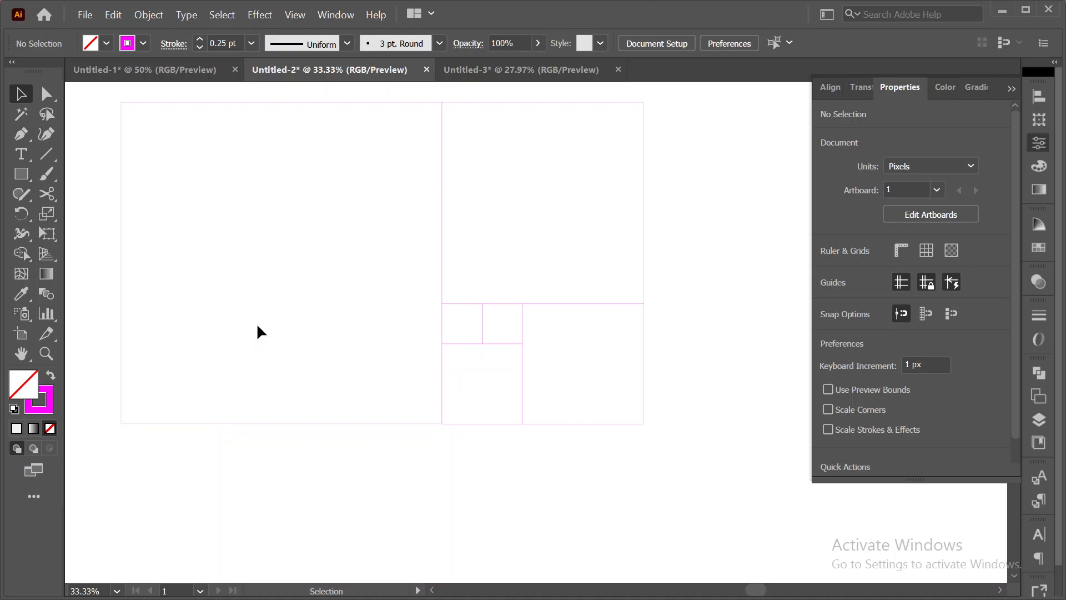
left_click_drag(145, 446, 119, 425)
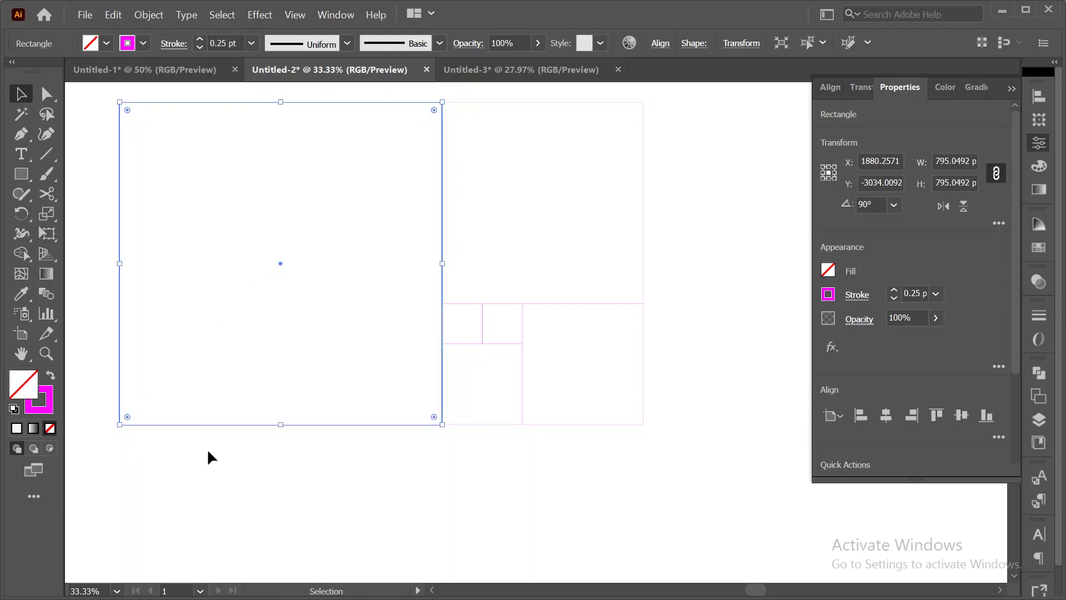
left_click(247, 450)
- Rotate all six squares 90° clockwise and position them with the 799 px square on top
scroll(782, 234, "down", 2, "alt")
left_click_drag(757, 161, 425, 409)
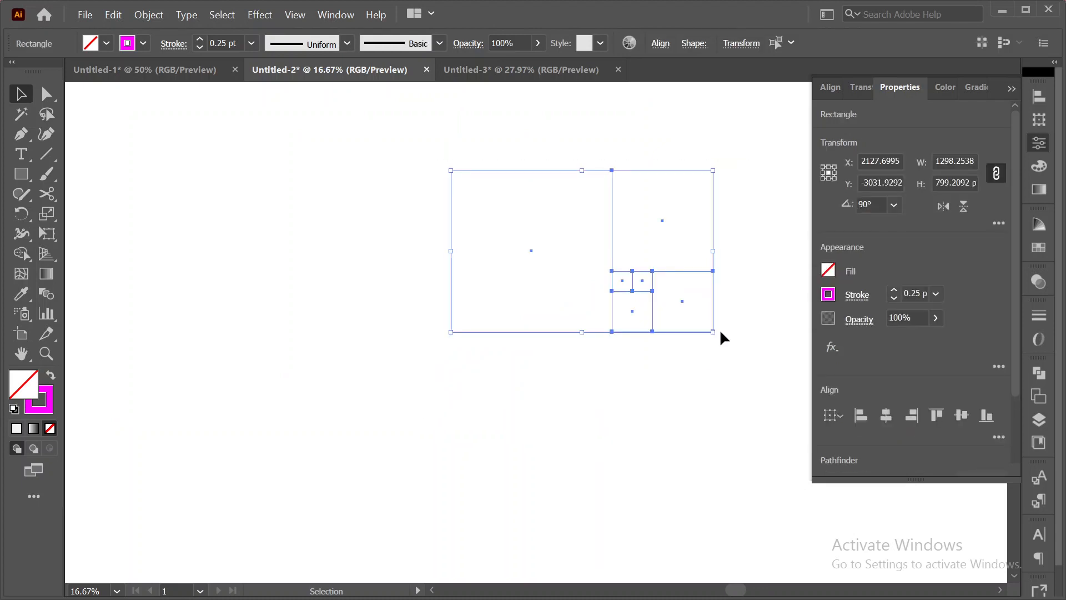
left_click_drag(720, 332, 528, 438)
left_click_drag(621, 381, 652, 441)
left_click(713, 289)
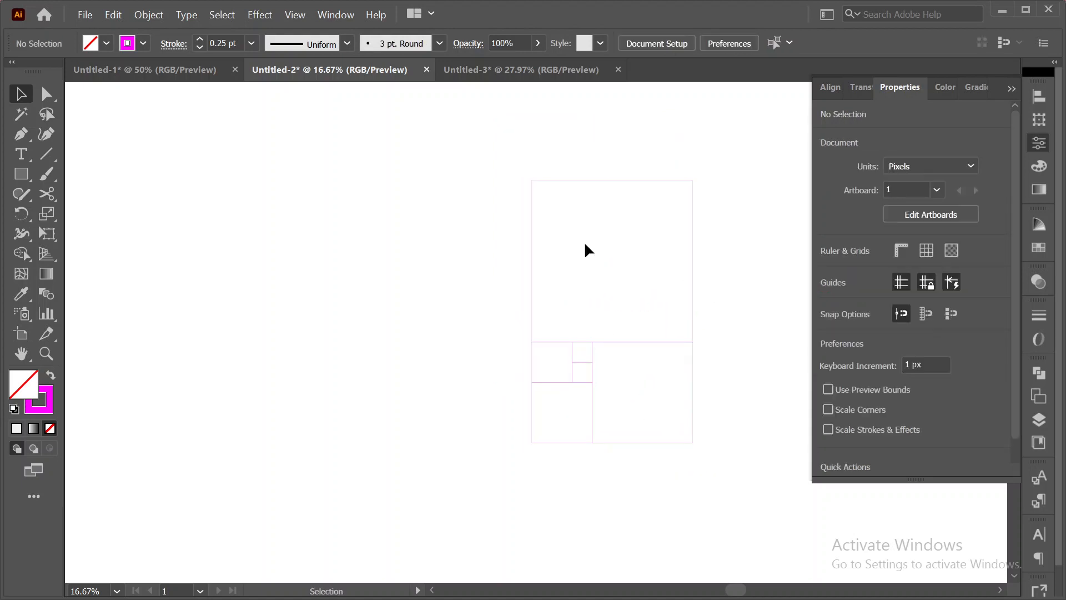
- Copy the 799 px square to the left and scale the copy to the arrangement's full height, about 1298 px
left_click_drag(498, 253, 367, 255)
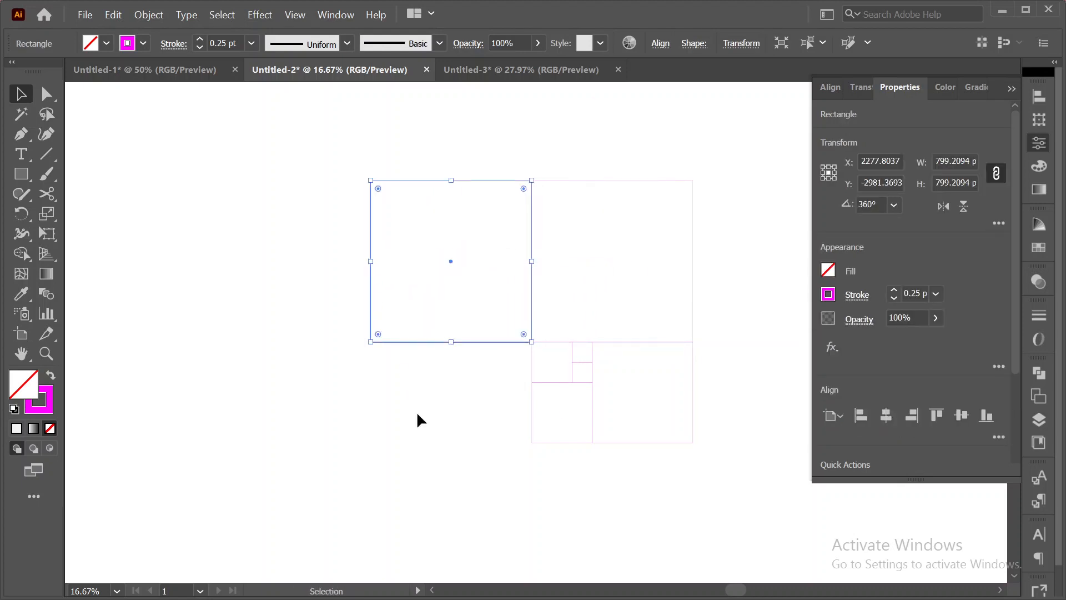
left_click_drag(371, 341, 225, 444)
left_click(411, 516)
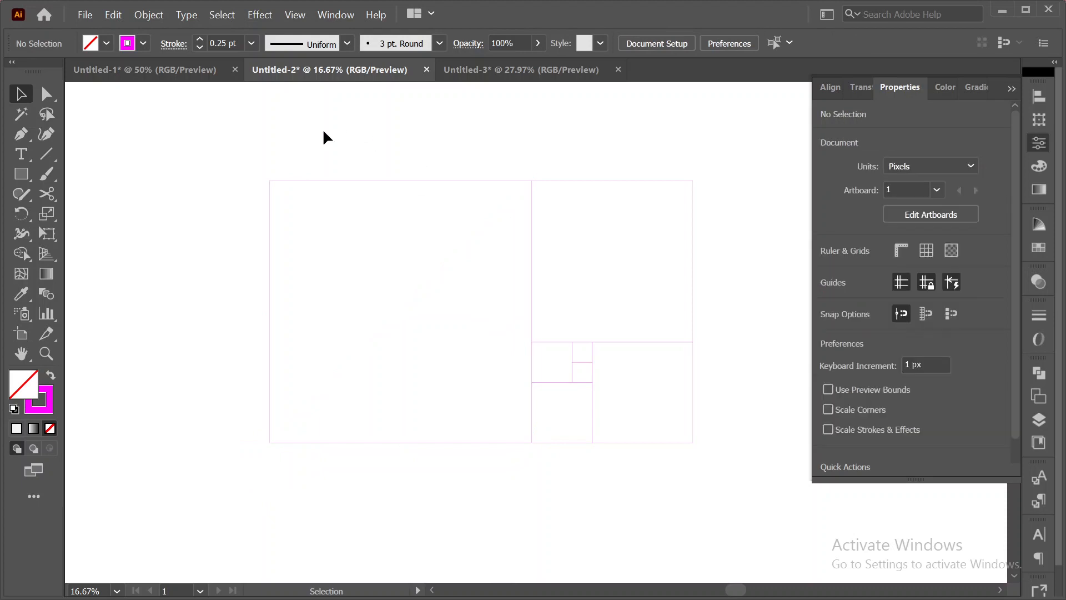
- Rotate the seven squares together 90° clockwise so the 1298 px square sits on top
left_click_drag(271, 158, 725, 498)
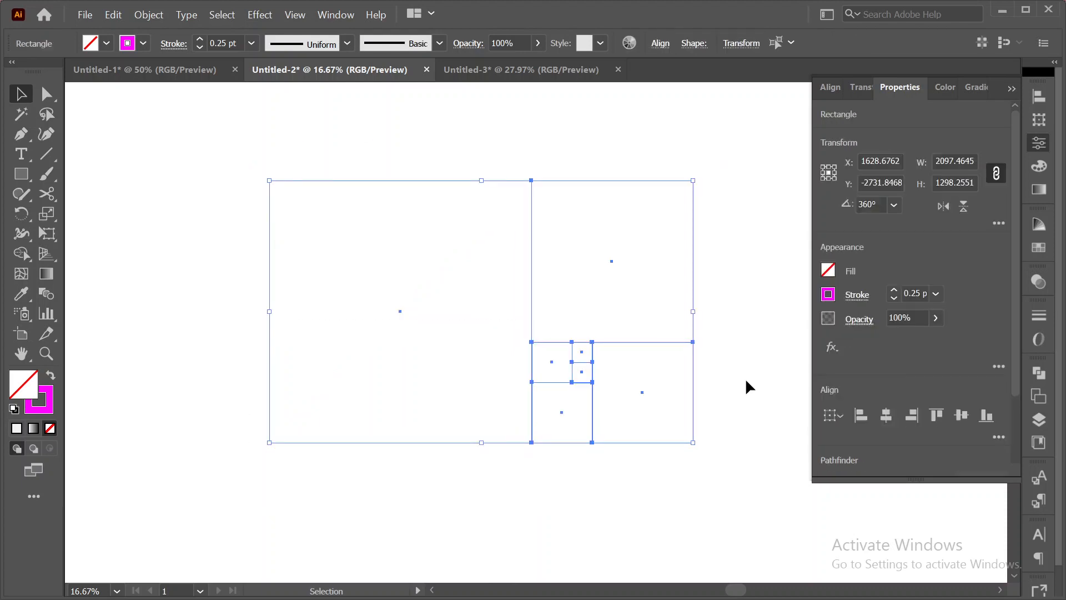
scroll(745, 389, "down", 1)
scroll(746, 396, "down", 1)
left_click_drag(714, 235, 701, 473)
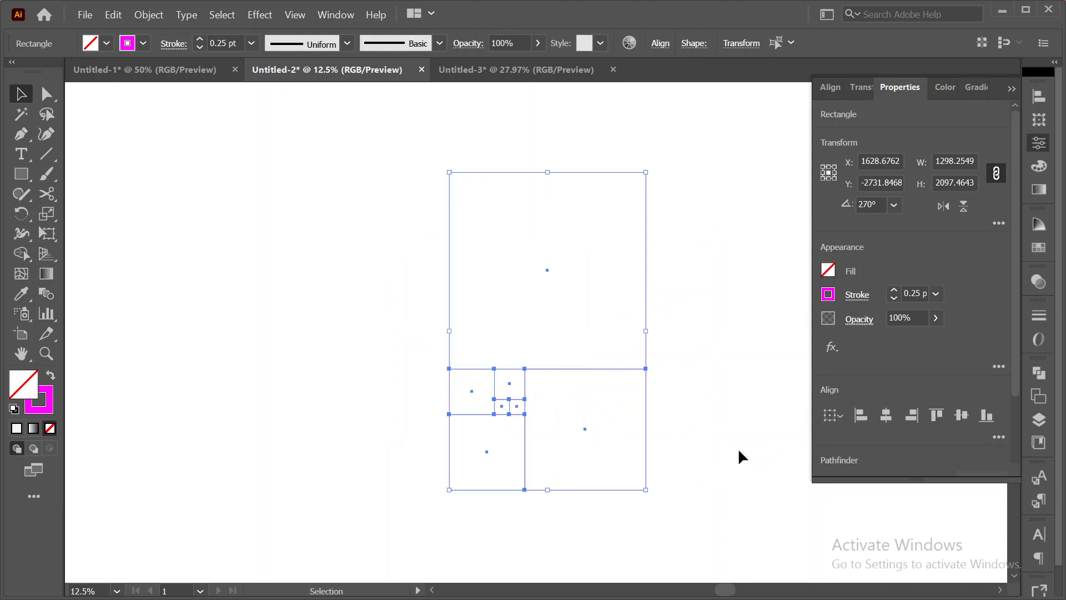
- Copy the 1298 px square to the left and scale the copy to the arrangement's full height, about 2094 px
left_click(451, 251)
left_click_drag(361, 238, 134, 504)
scroll(332, 427, "down", 2)
left_click(355, 503)
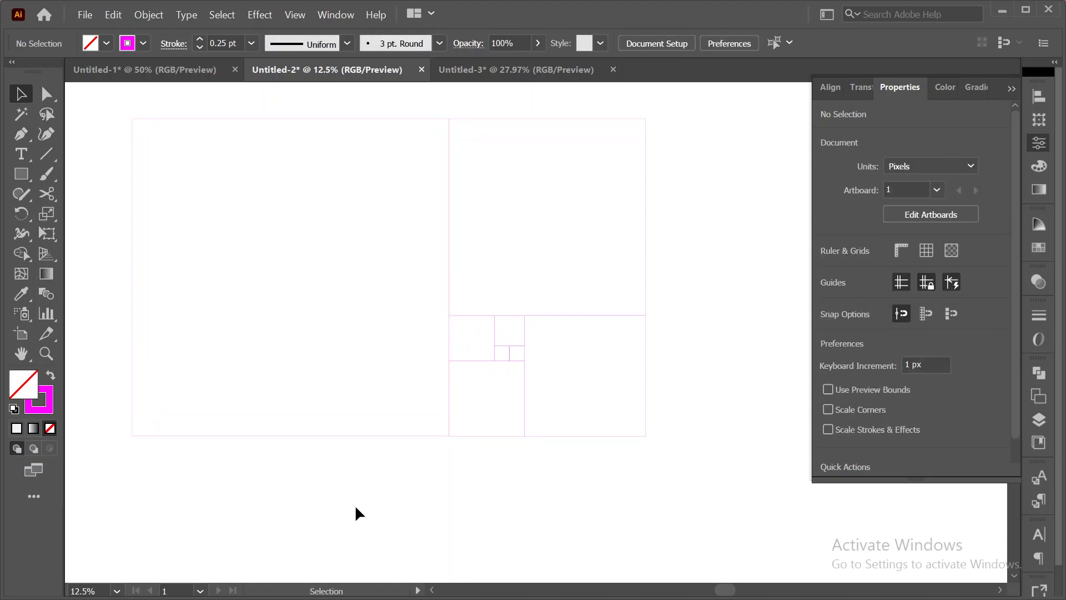
- Try to adjust the 2094 px square from its lower-left corner so its bottom edge aligns with the neighbouring squares
left_click_drag(182, 385, 166, 487)
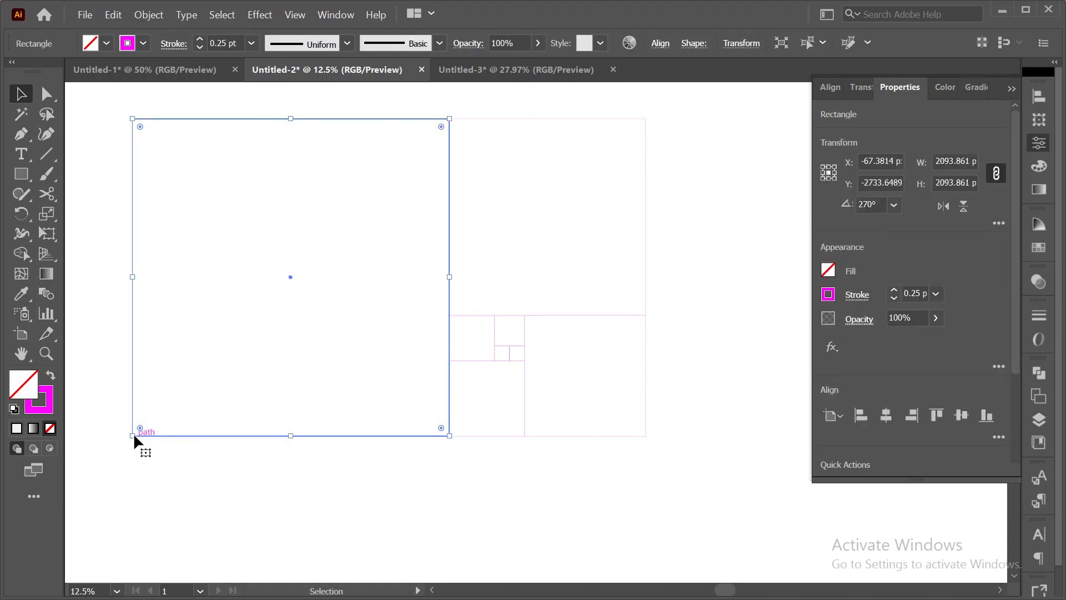
mouse_move(129, 436)
left_mouse_down()
mouse_move(107, 447)
mouse_move(133, 435)
left_mouse_up()
left_click(221, 510)
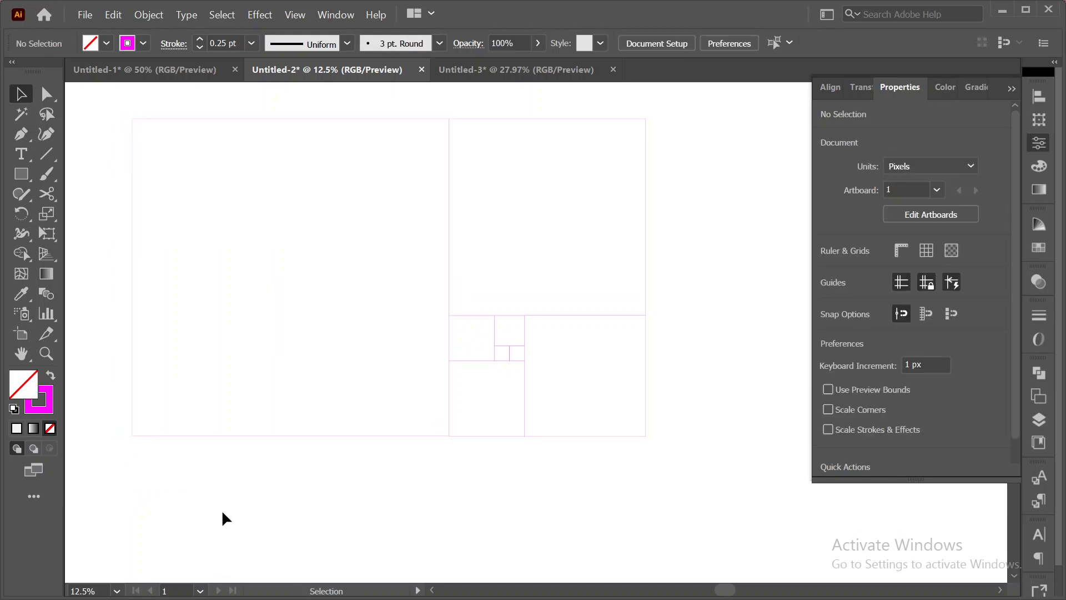
left_click_drag(103, 392, 175, 458)
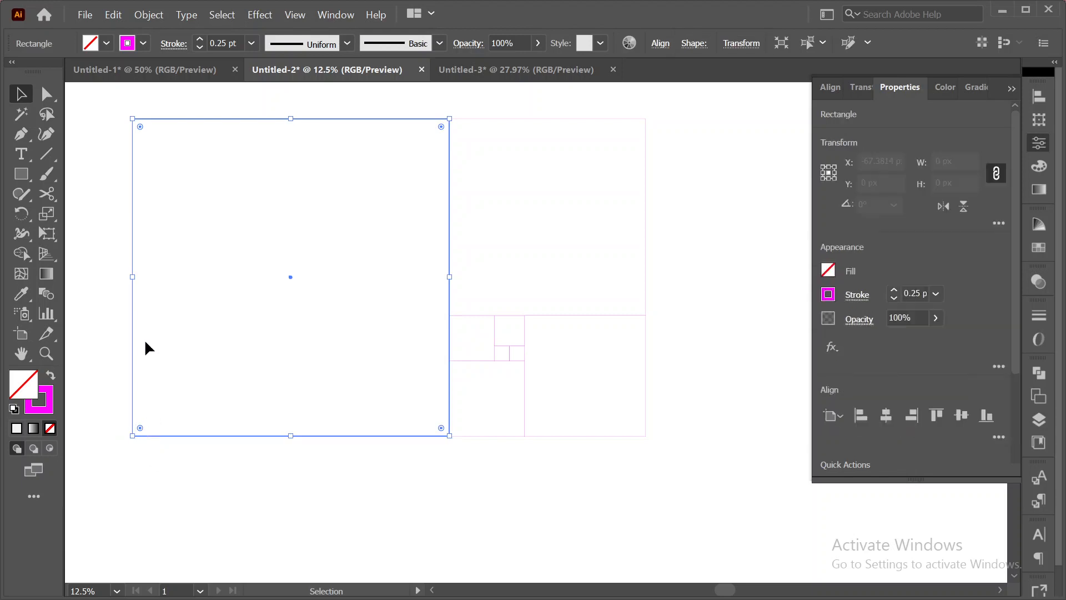
left_click(272, 523)
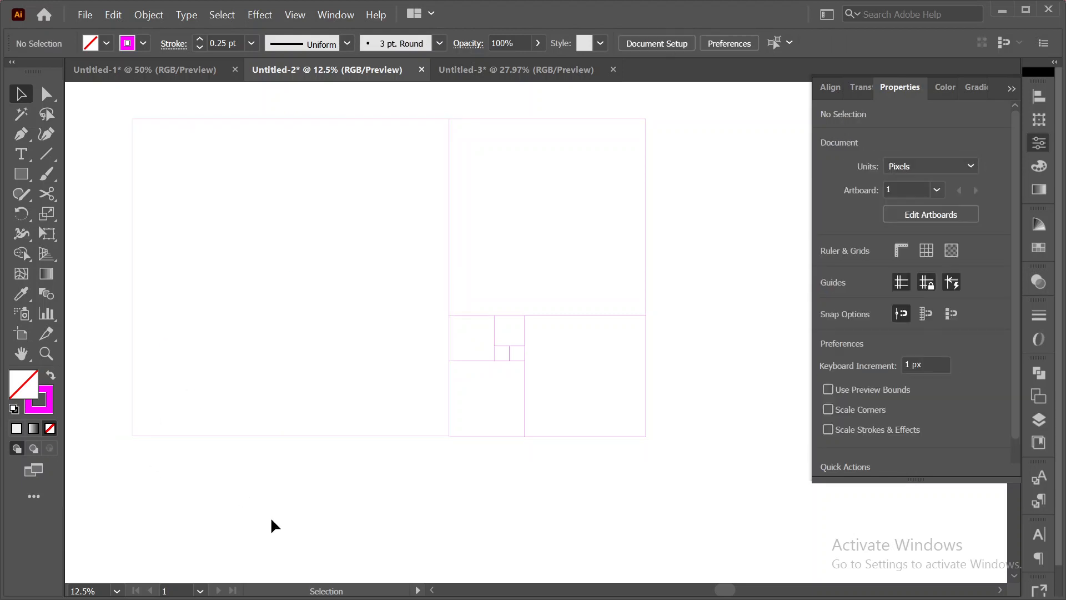
left_click_drag(203, 385, 154, 478)
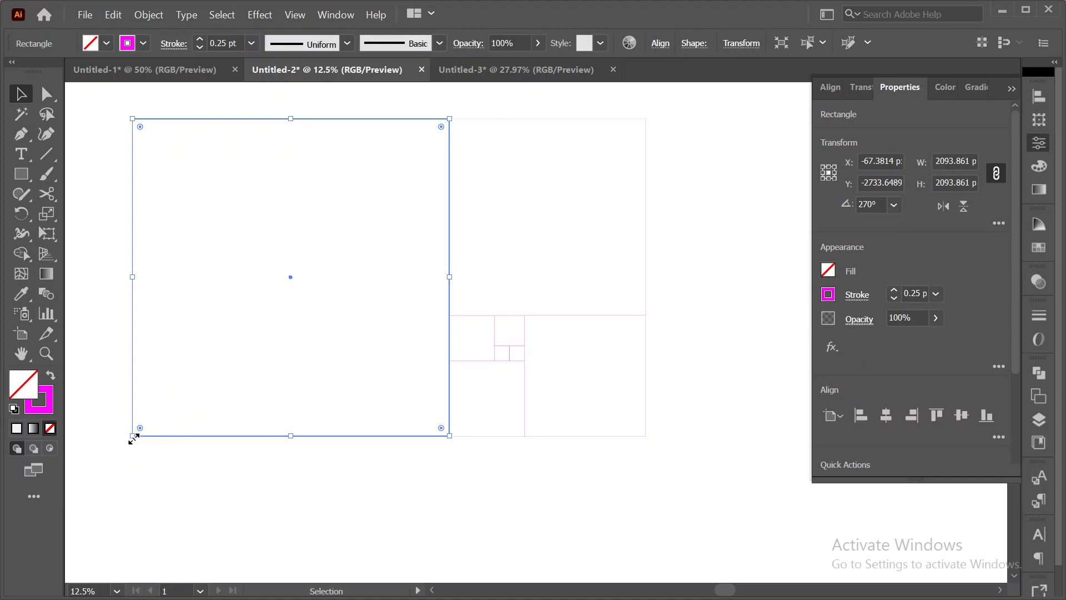
left_click_drag(134, 438, 134, 454)
left_click(216, 484)
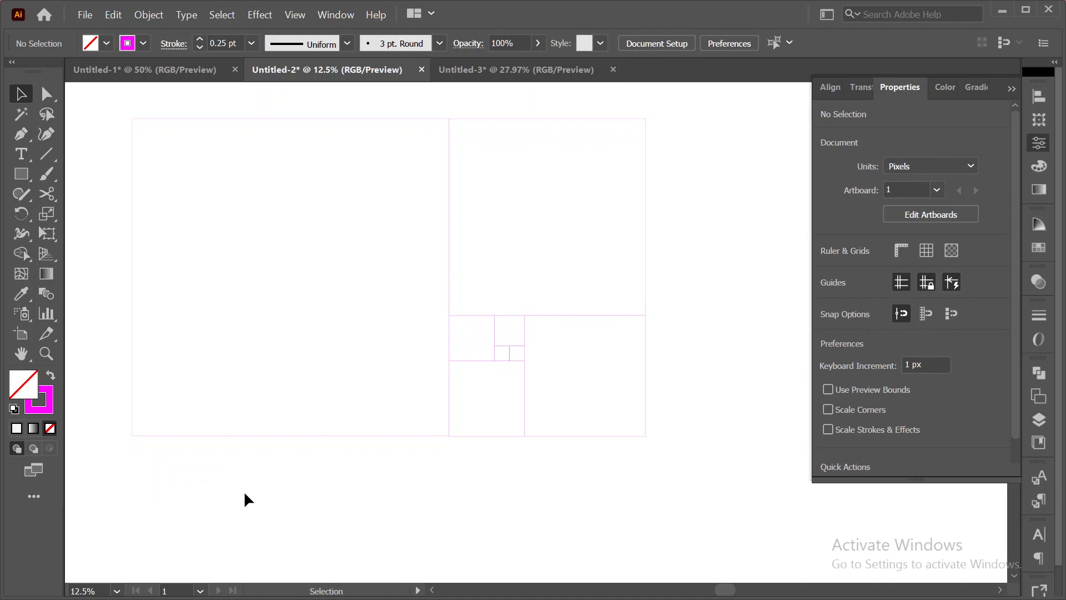
left_click_drag(108, 121, 696, 465)
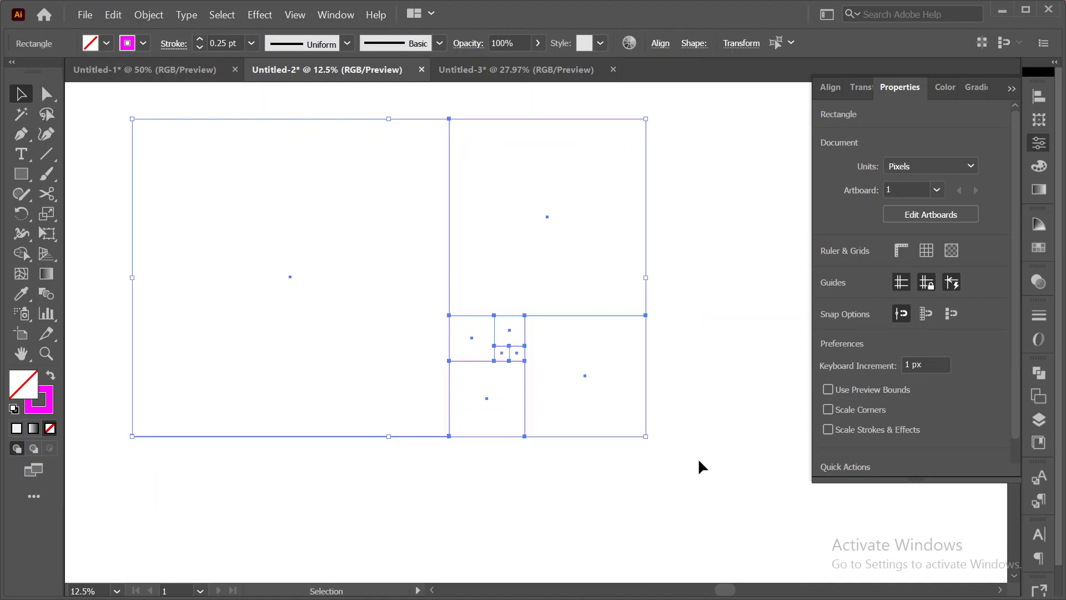
scroll(699, 461, "up", 2)
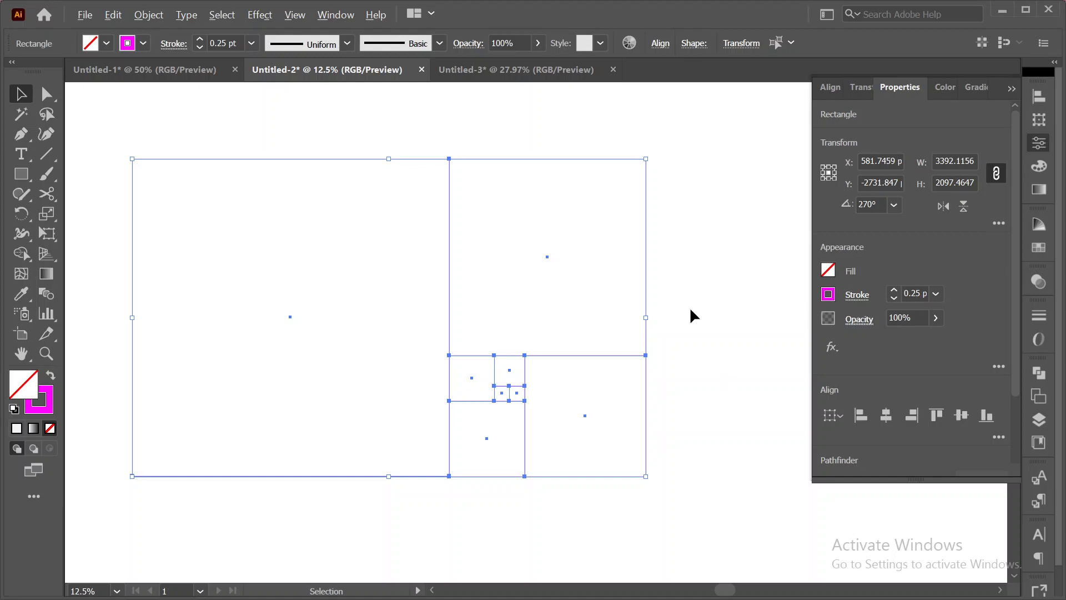
left_click(707, 295)
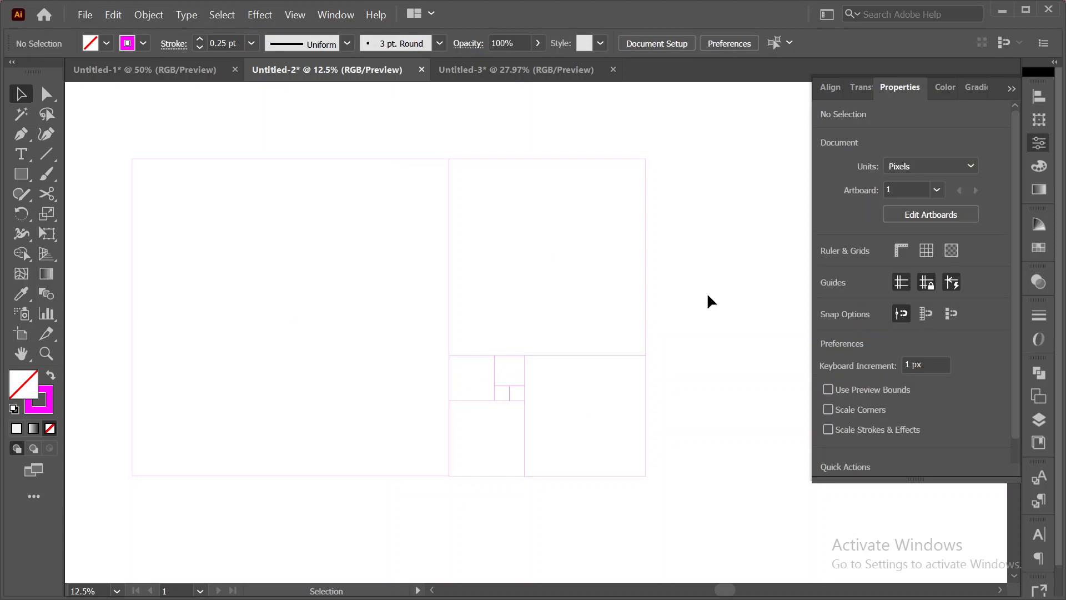
left_click_drag(123, 135, 734, 442)
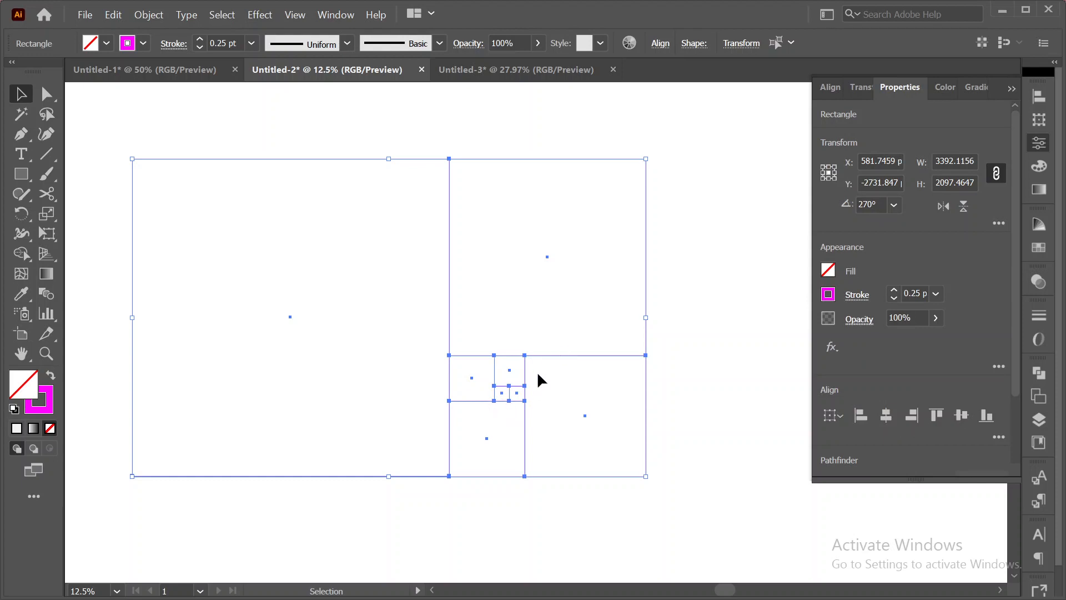
- Draw a circle about 1996 px in diameter with the Ellipse tool, starting from the centre of the 2094 px square
left_click_drag(186, 114, 225, 194)
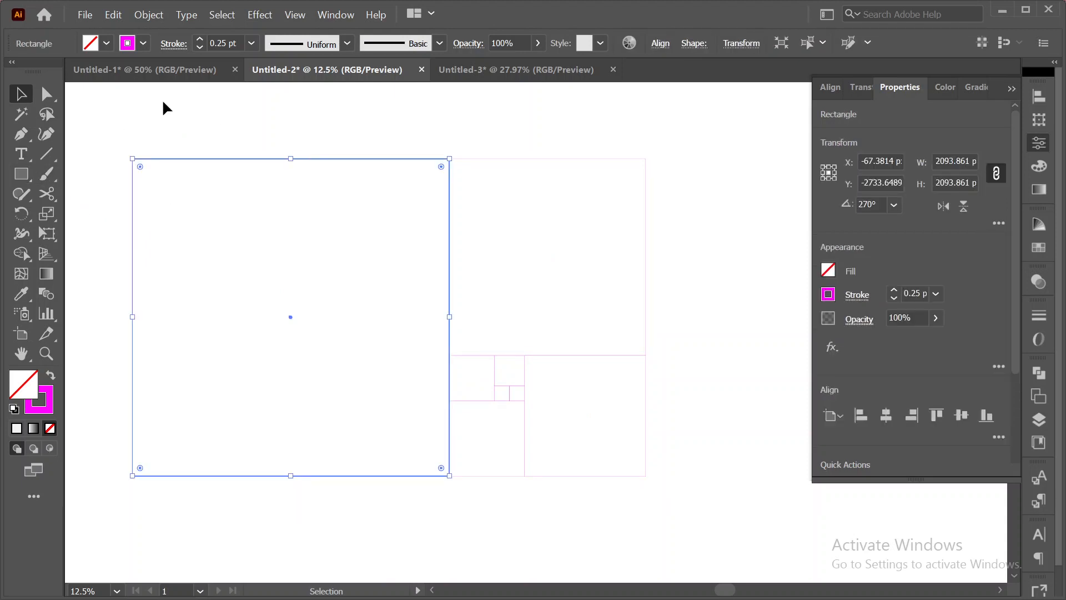
left_click(22, 175)
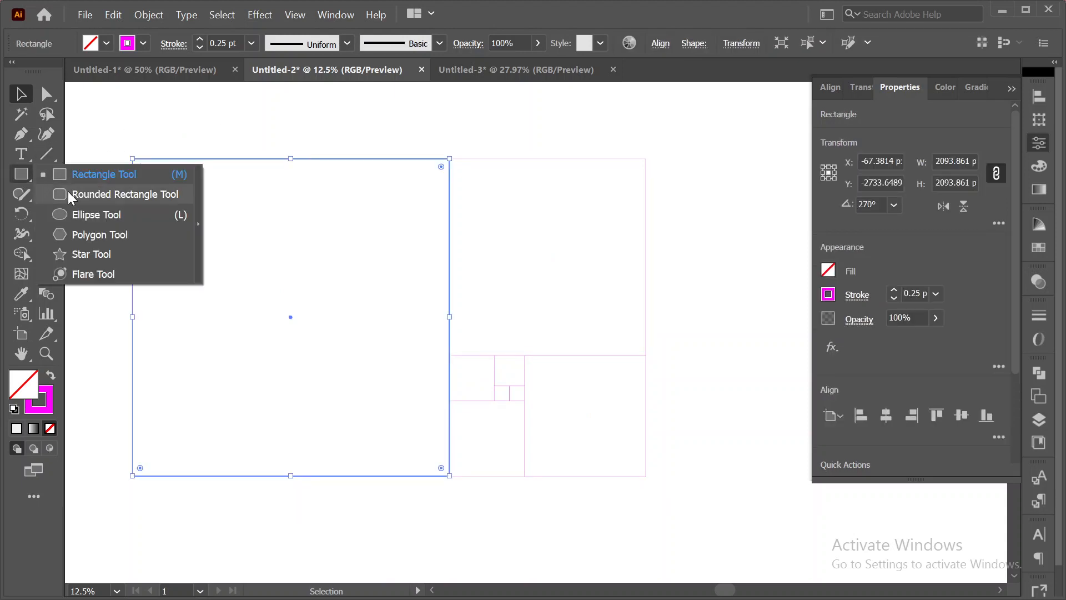
left_click(92, 218)
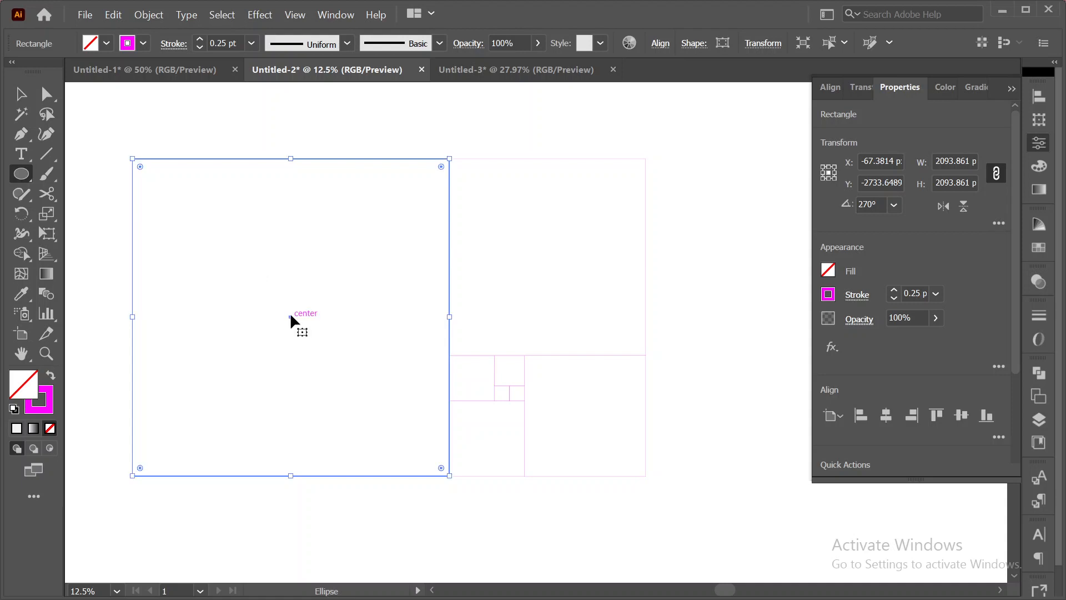
key("v")
left_click(141, 105)
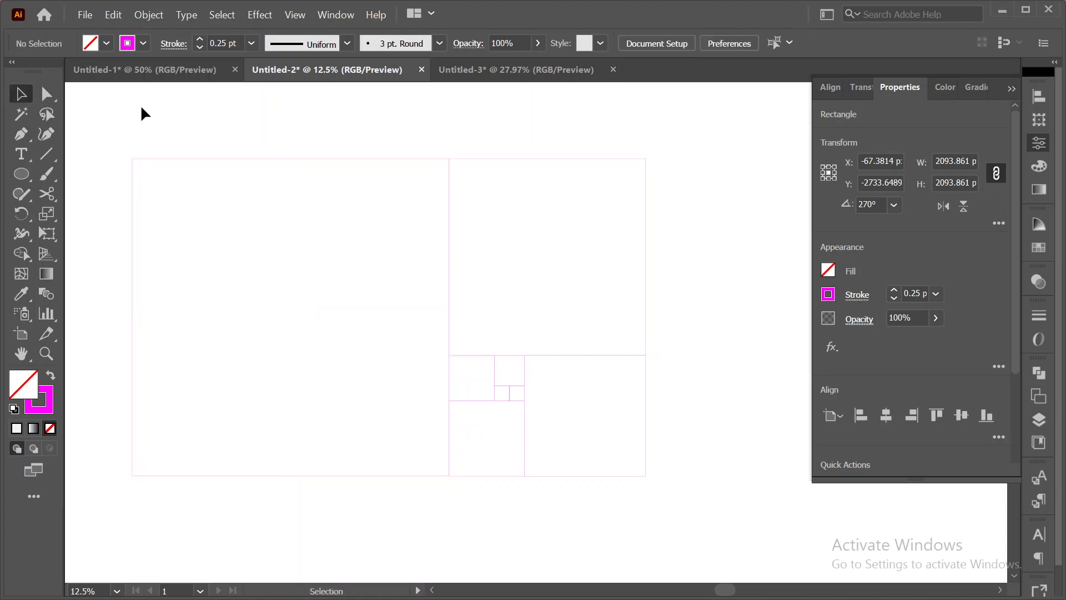
left_click(289, 317)
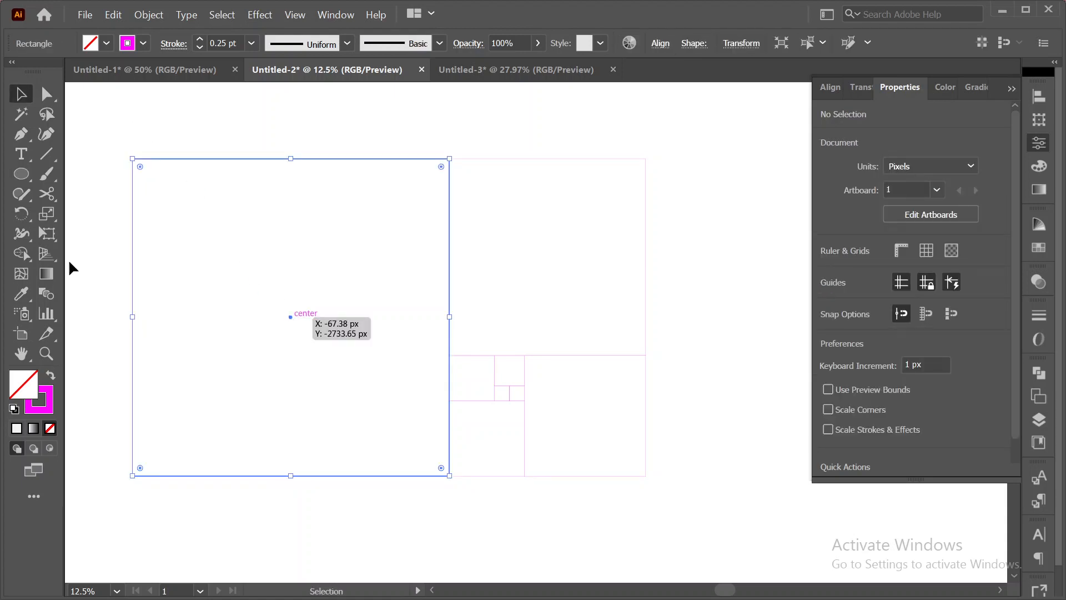
left_click(22, 173)
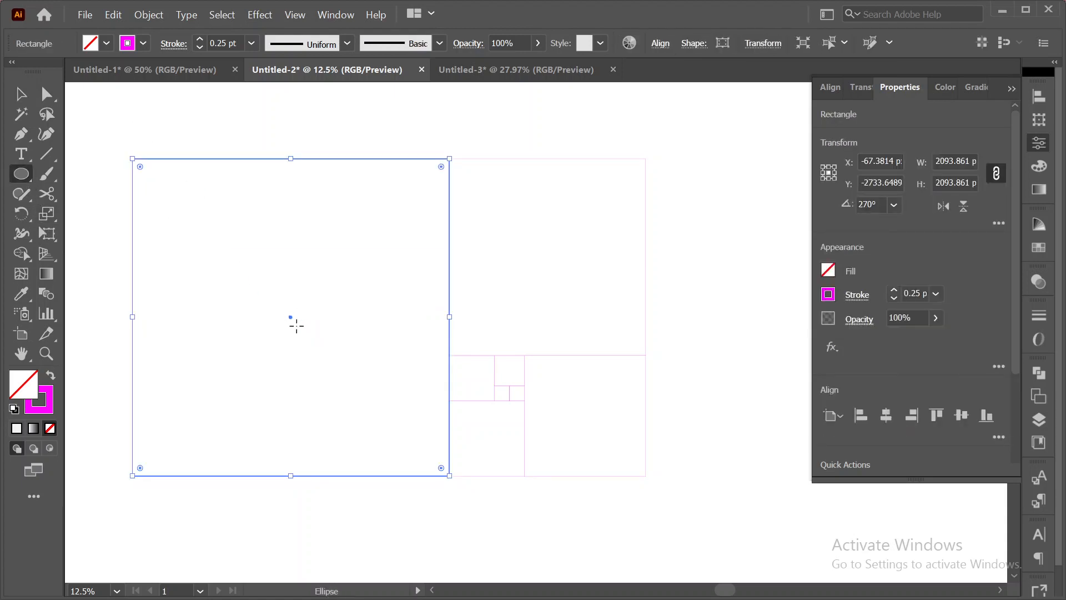
left_click_drag(294, 318, 446, 417)
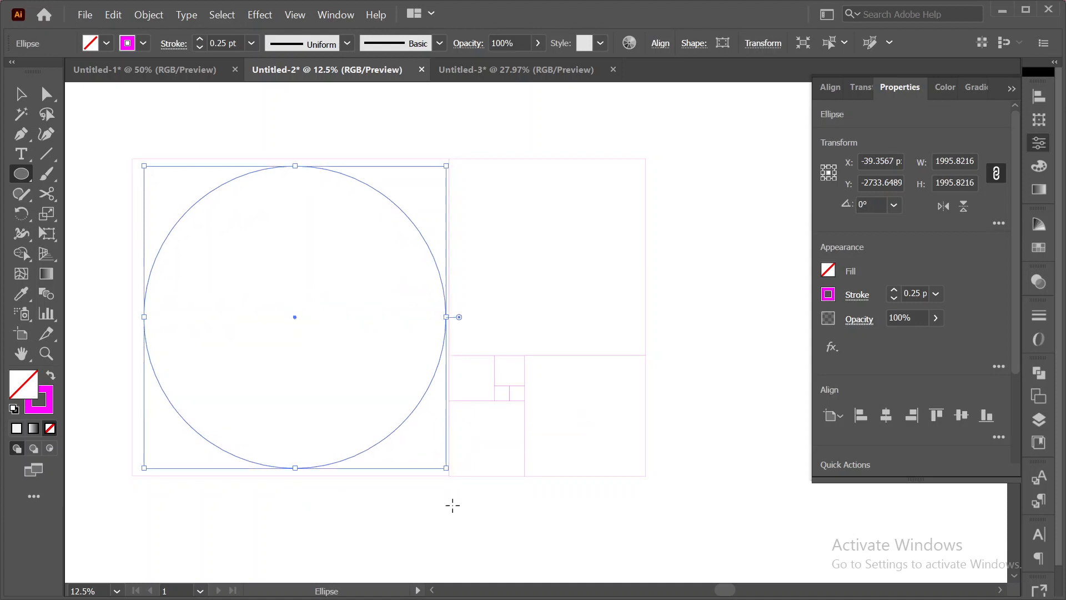
- Nudge the circle left by about 17 px, bringing its centre closer to the centre of the largest square
key("Left")
key("Left")
key("Left")
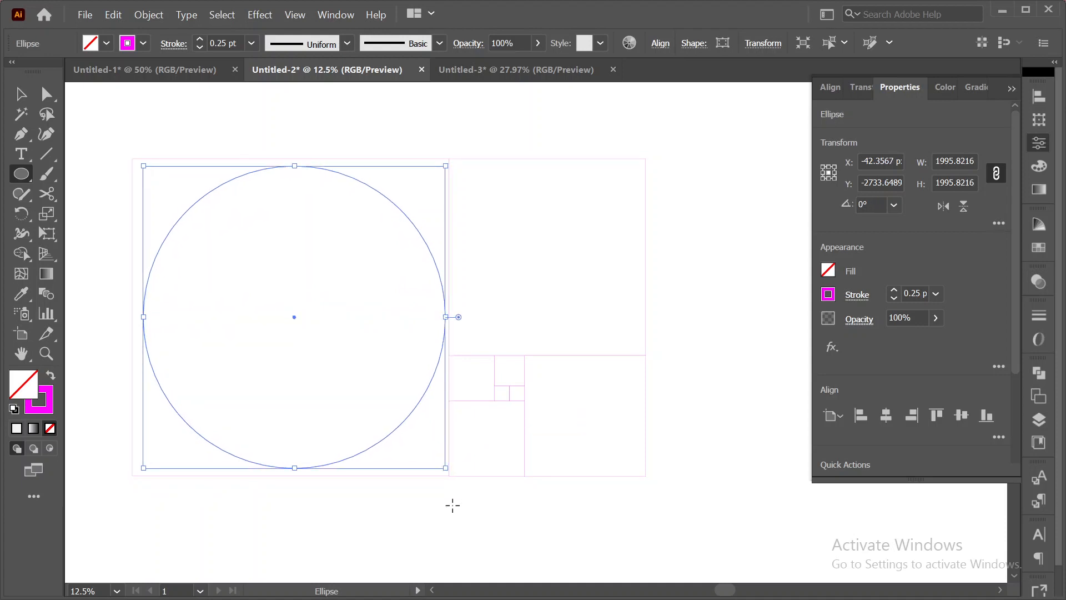
key("Left")
key("Left")
key("Left")
key("Left")
key("Left")
key("Left")
key("Left")
key("Left")
key("Left")
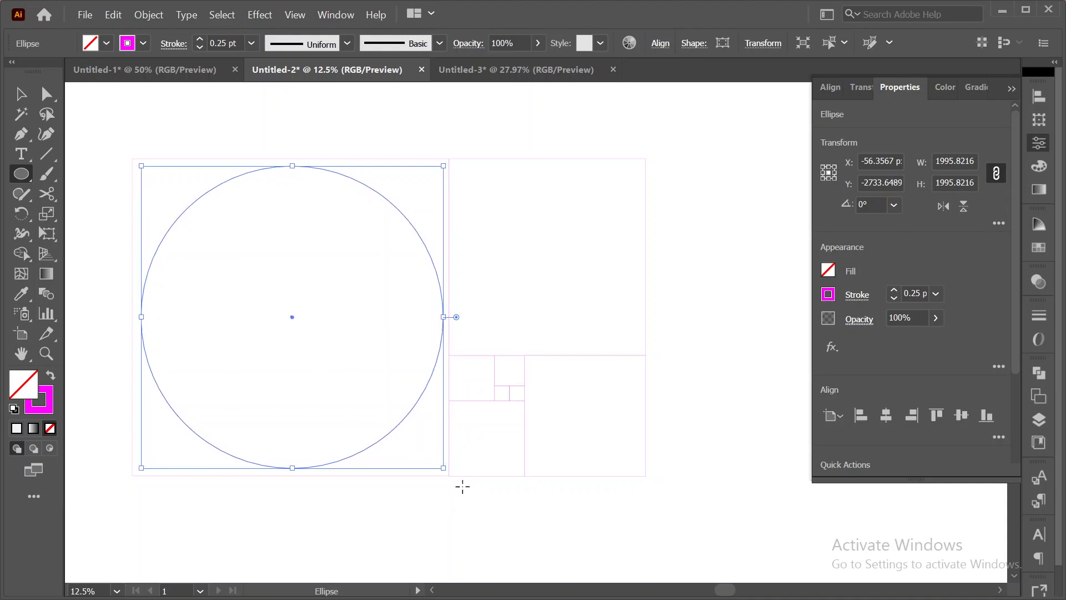
- Enlarge the circle to about 2094 px in diameter to match the largest square, and deselect it
left_click_drag(442, 469, 459, 477)
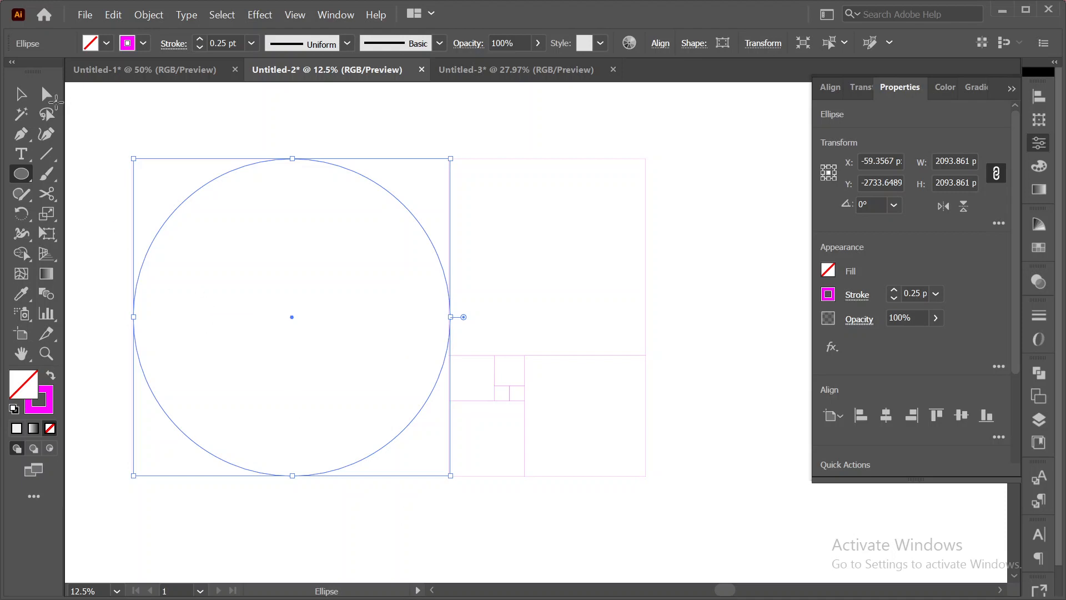
left_click(21, 94)
left_click(259, 130)
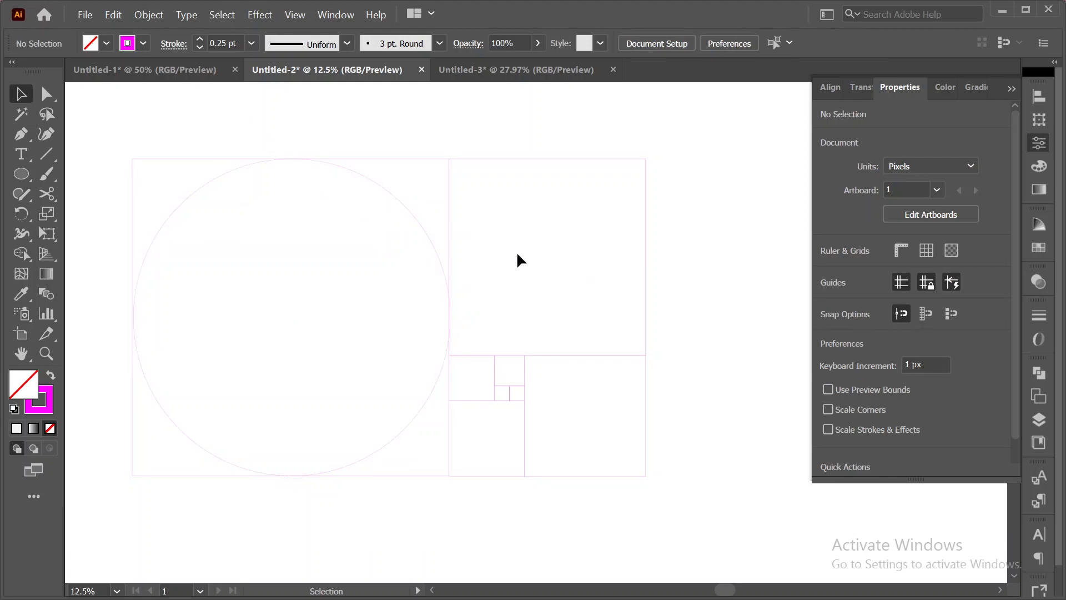
- Nudge the enlarged circle left in 1 px increments to about X -62 px, closer to the square's left edge
left_click(411, 214)
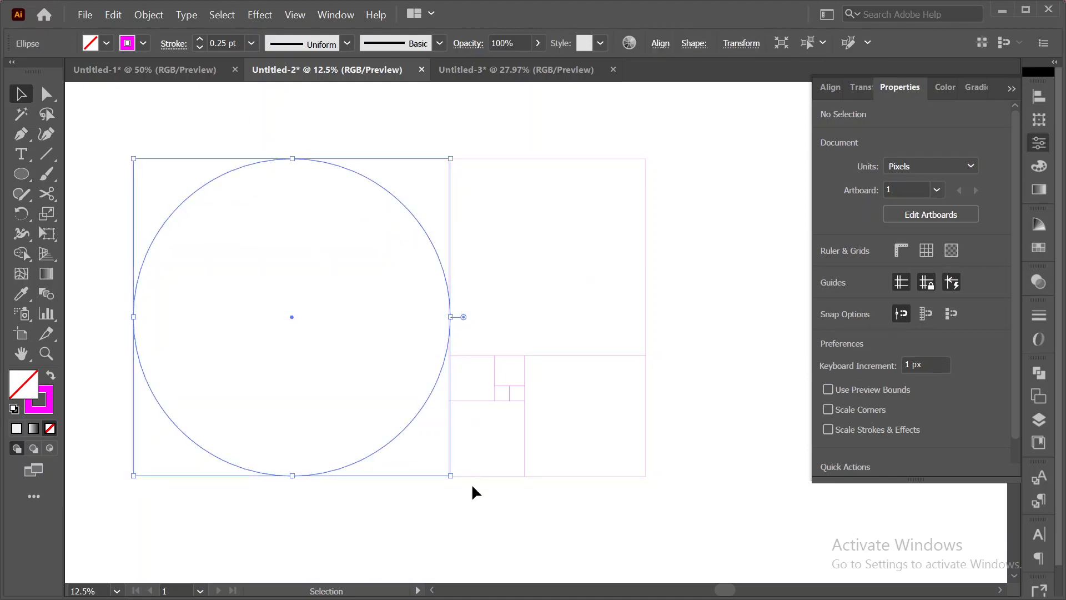
left_click(429, 525)
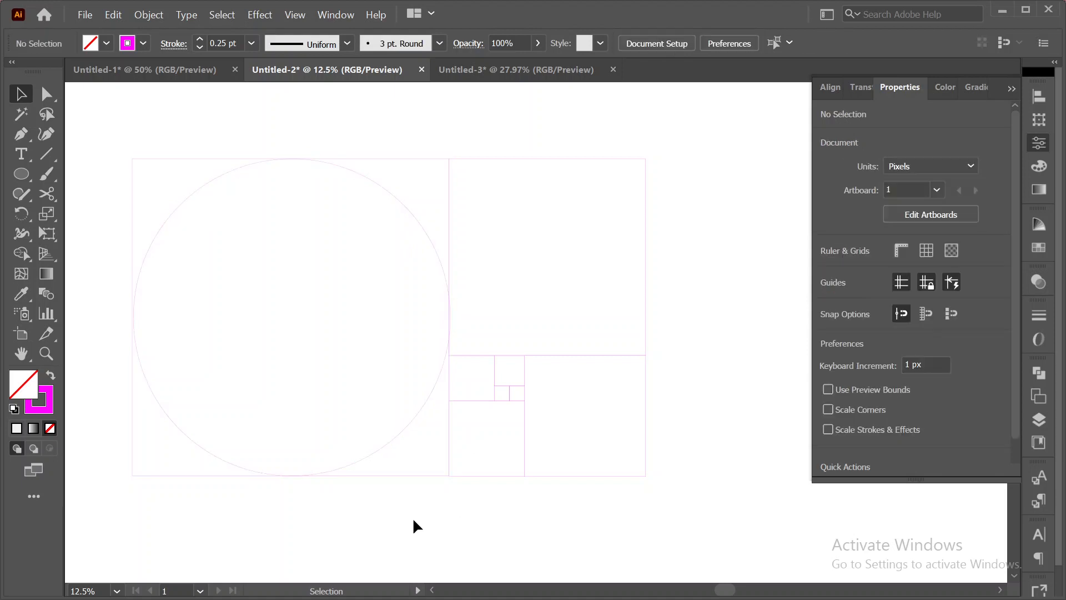
left_click(394, 436)
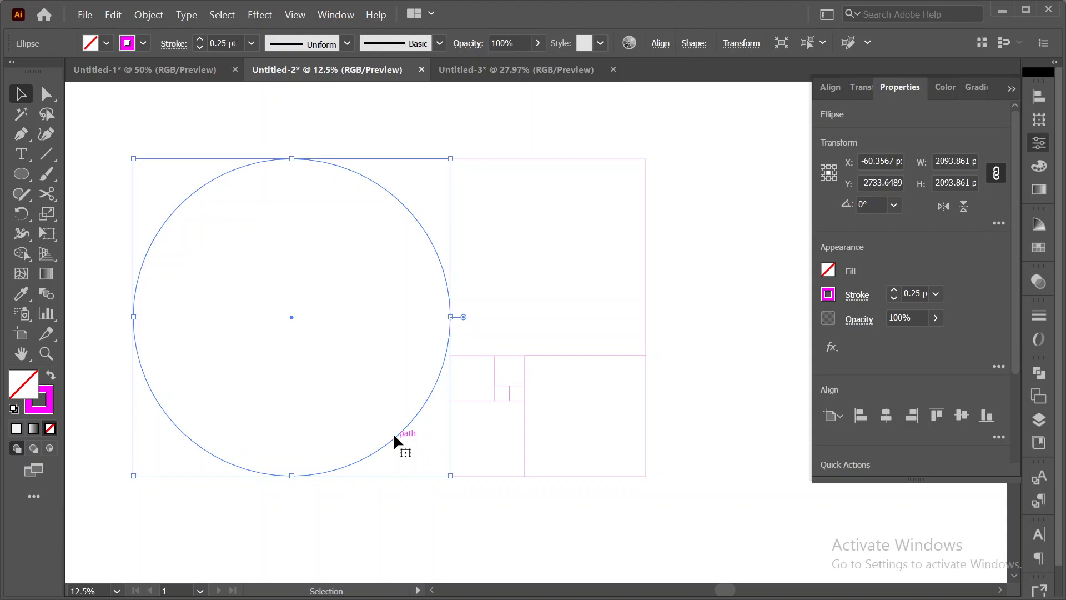
left_click(445, 501)
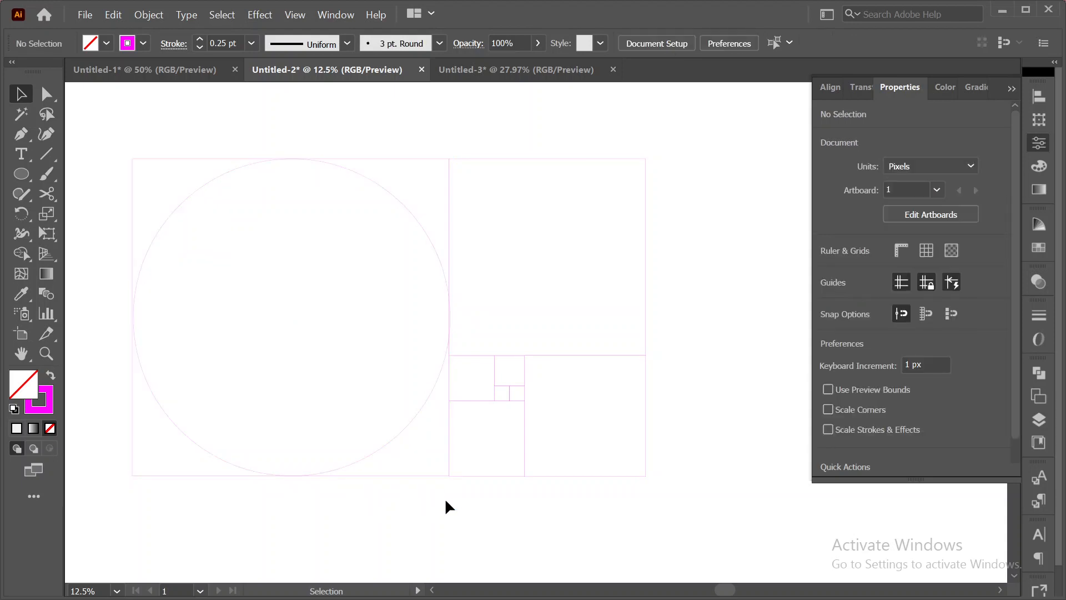
left_click(387, 445)
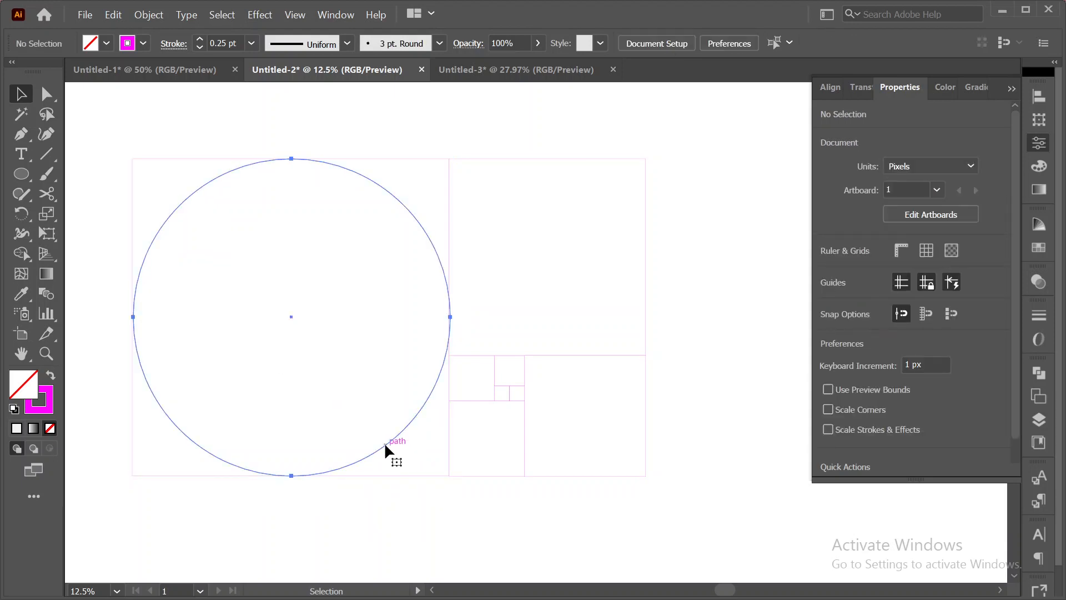
key("Left")
key("Left")
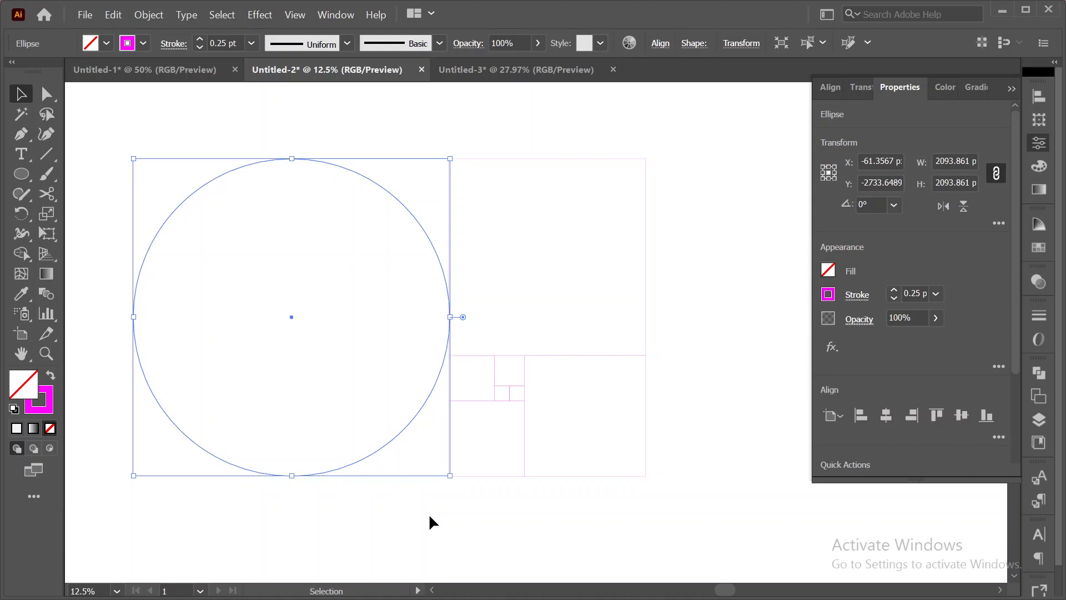
left_click(430, 517)
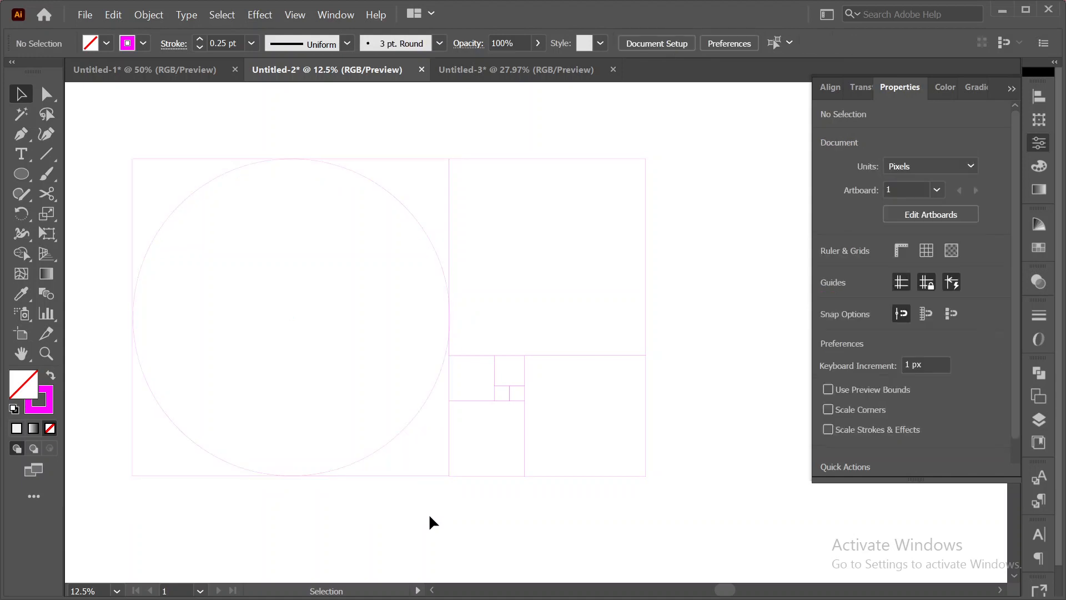
- Shrink the circle slightly to about 2084 px in diameter so it fits inside the largest square
left_click(408, 419)
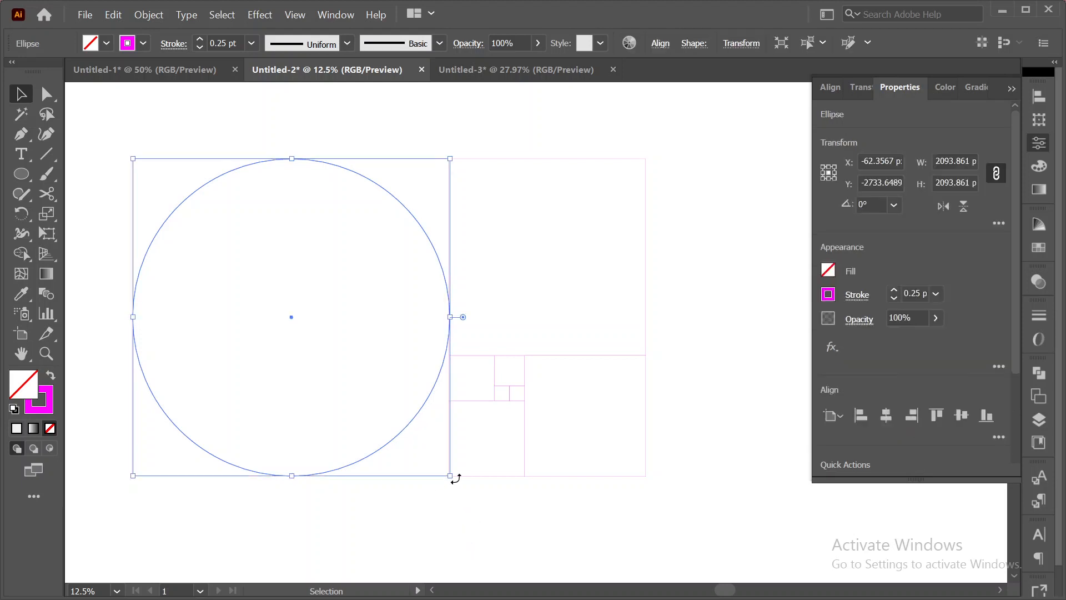
left_click_drag(451, 476, 452, 479)
left_click(454, 522)
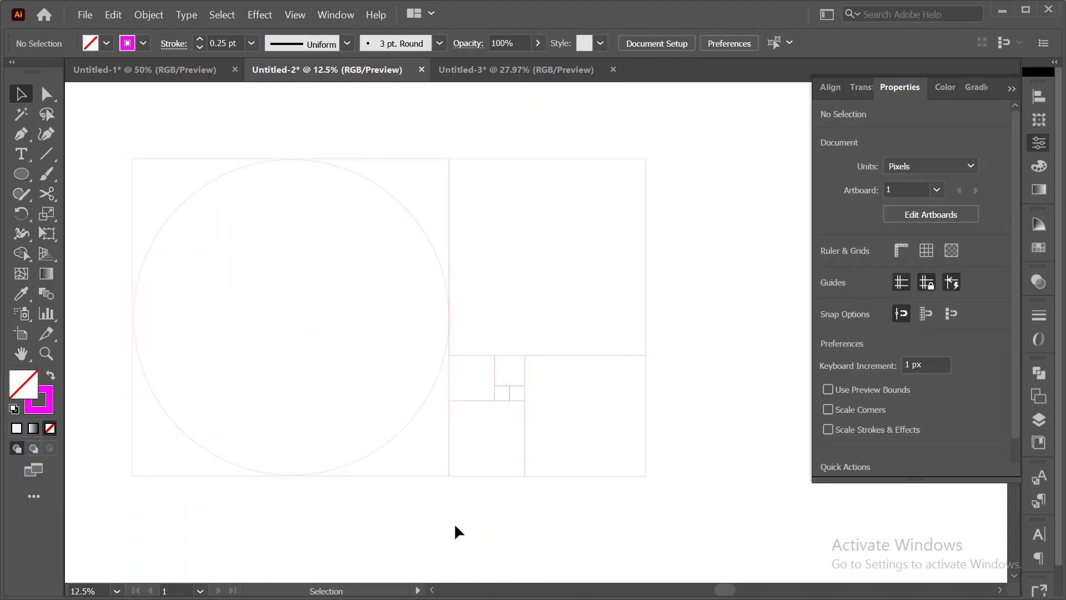
- Nudge the 2084 px circle left to about X -65 px to centre it better within the largest square
left_click(401, 433)
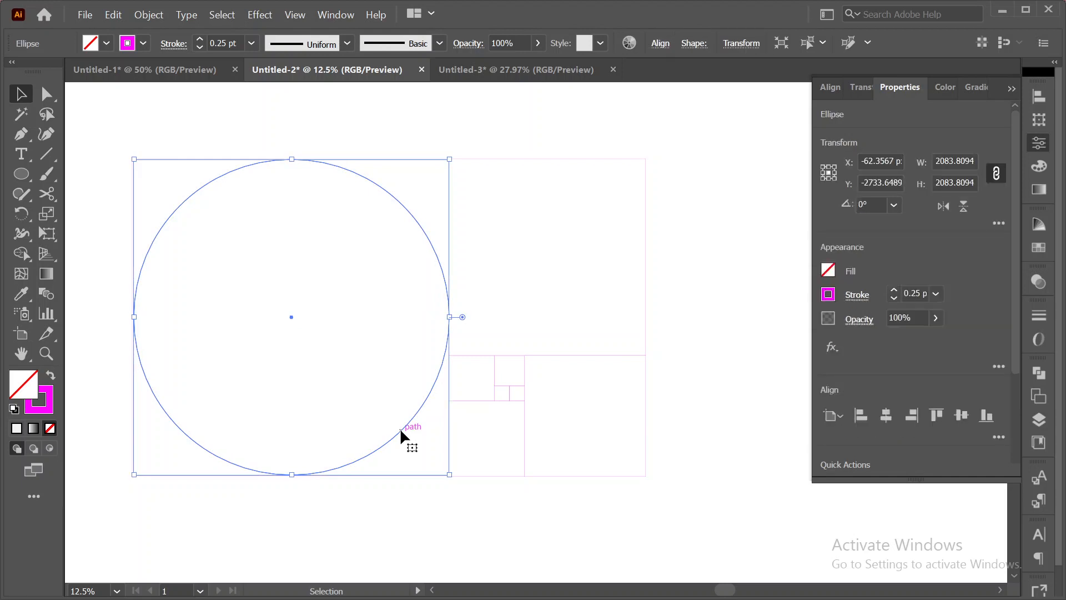
key("Left")
key("Left")
left_click(389, 548)
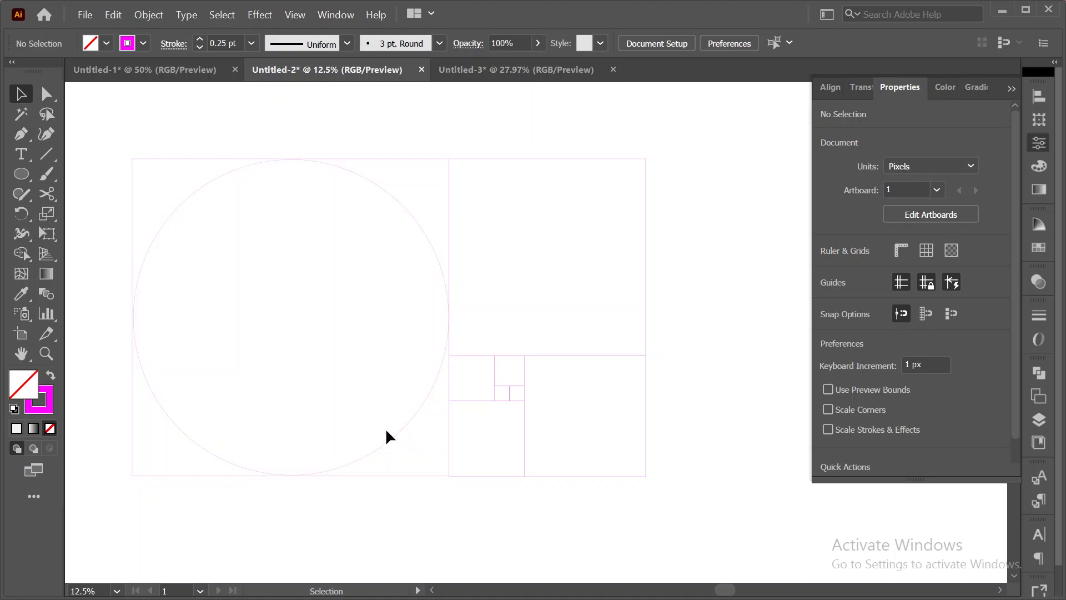
left_click_drag(430, 414, 431, 417)
key("Left")
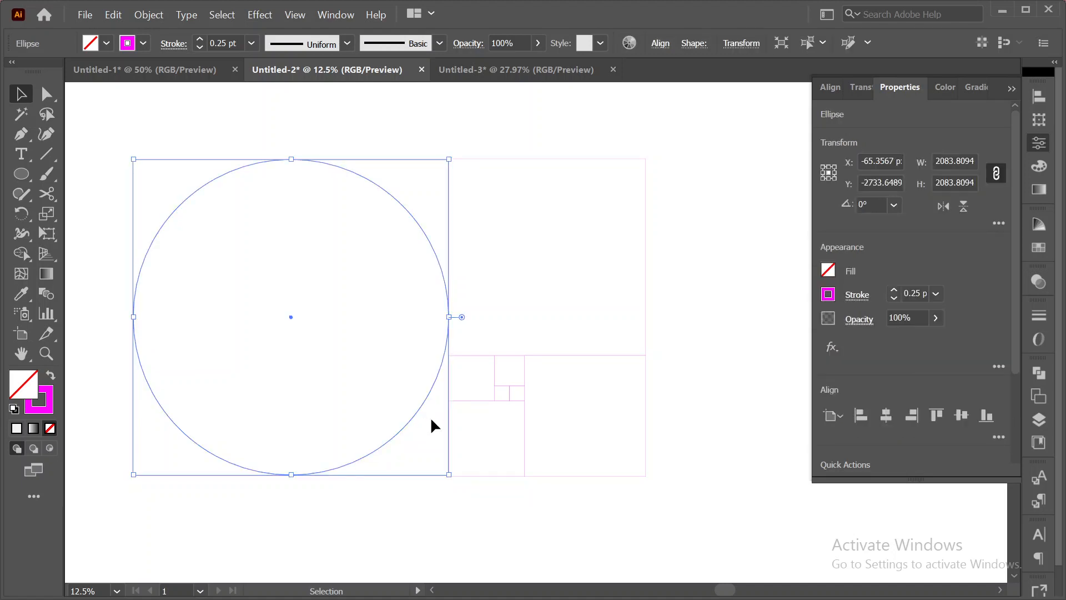
scroll(408, 489, "down", 3)
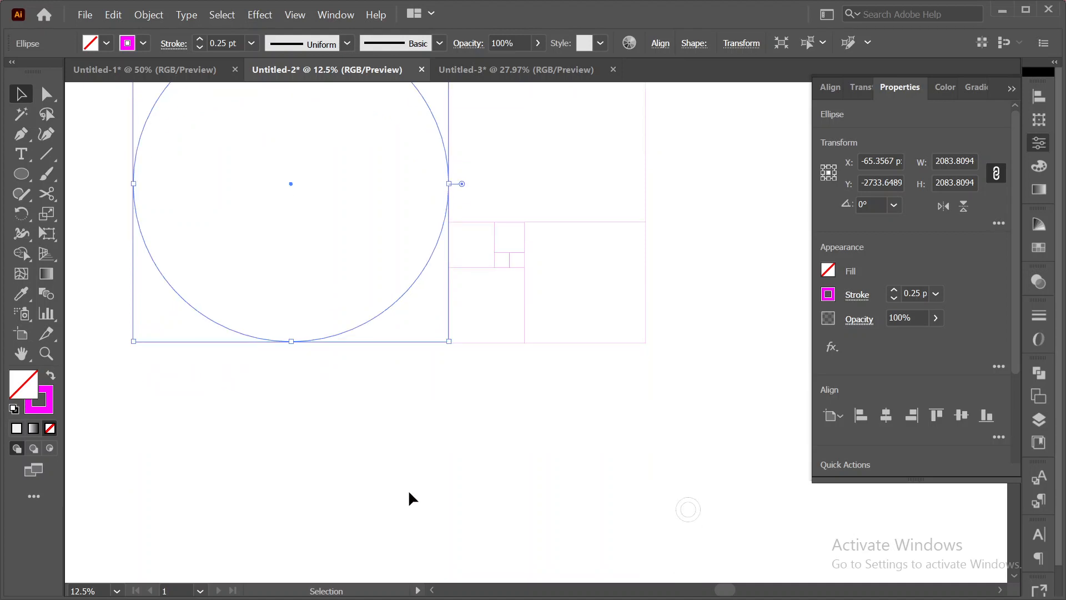
left_click(350, 424)
scroll(305, 394, "down", 2)
left_click(21, 173)
left_click_drag(21, 174, 89, 174)
left_click_drag(353, 389, 491, 509)
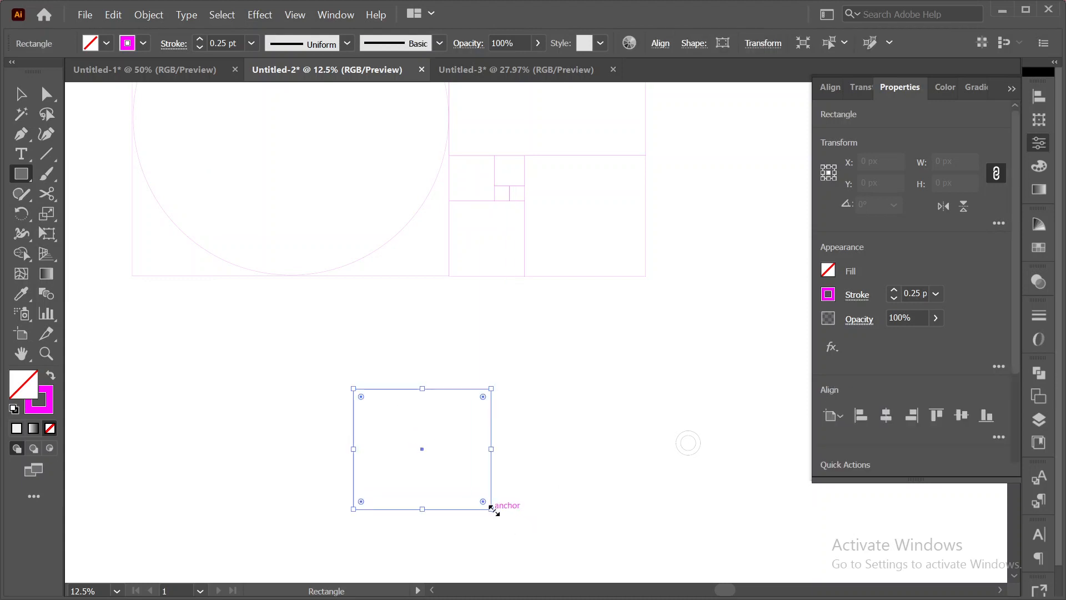
key("Delete")
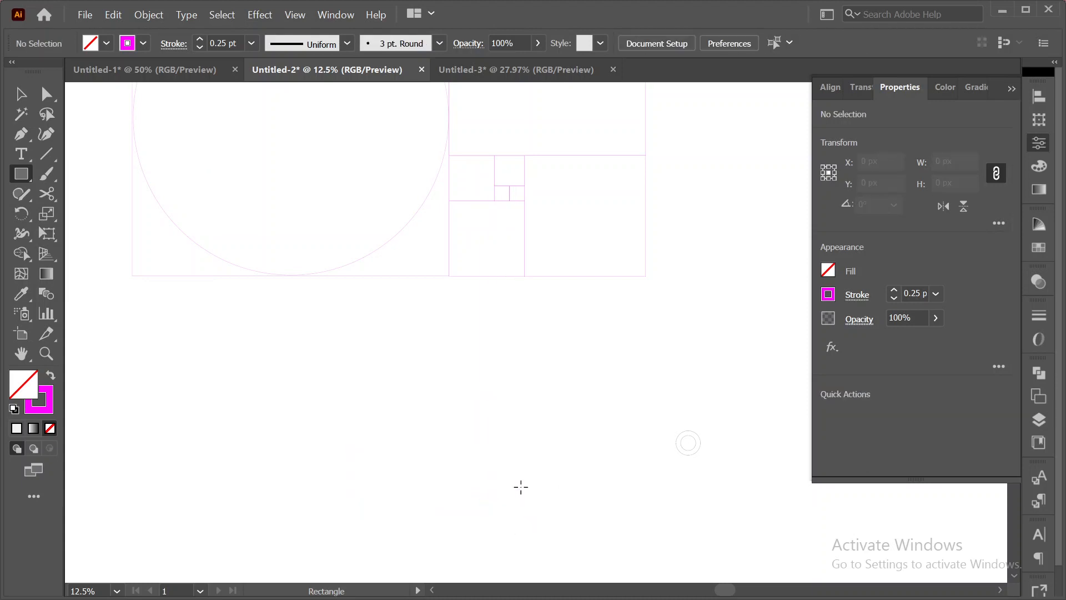
- Create a 1000 by 1000 px square in the empty area below the golden ratio rectangle
left_click(520, 489)
type("100")
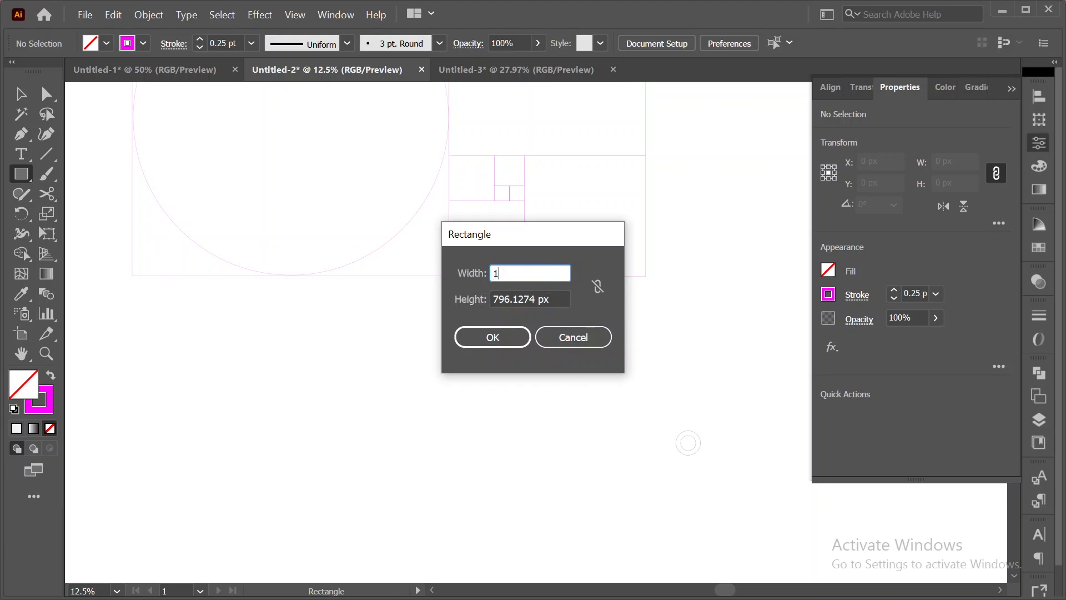
left_click(598, 287)
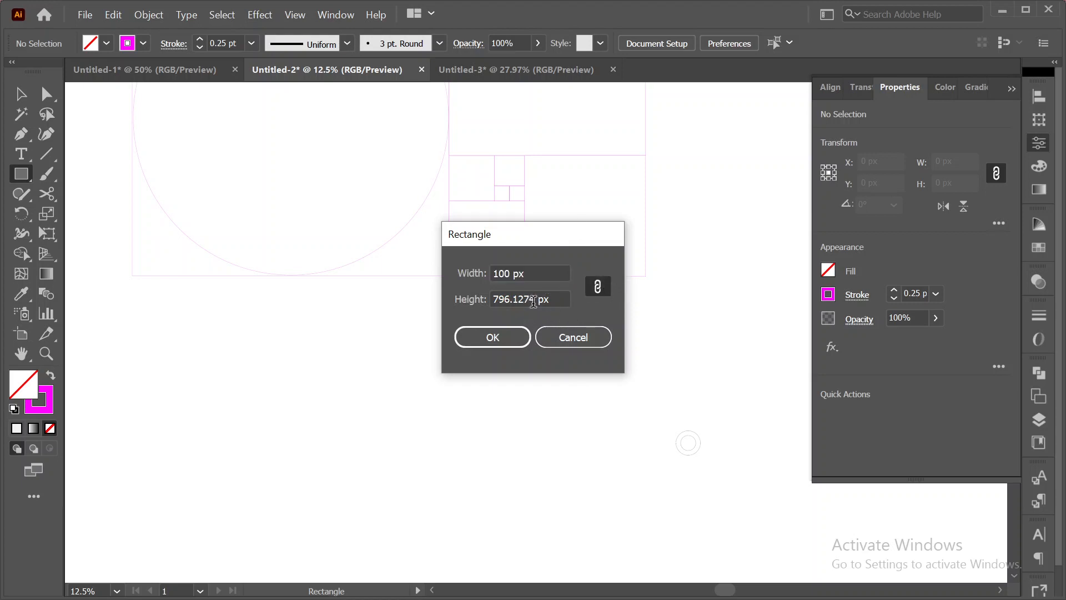
left_click_drag(533, 302, 443, 317)
left_click(594, 285)
left_click_drag(535, 301, 480, 304)
type("100")
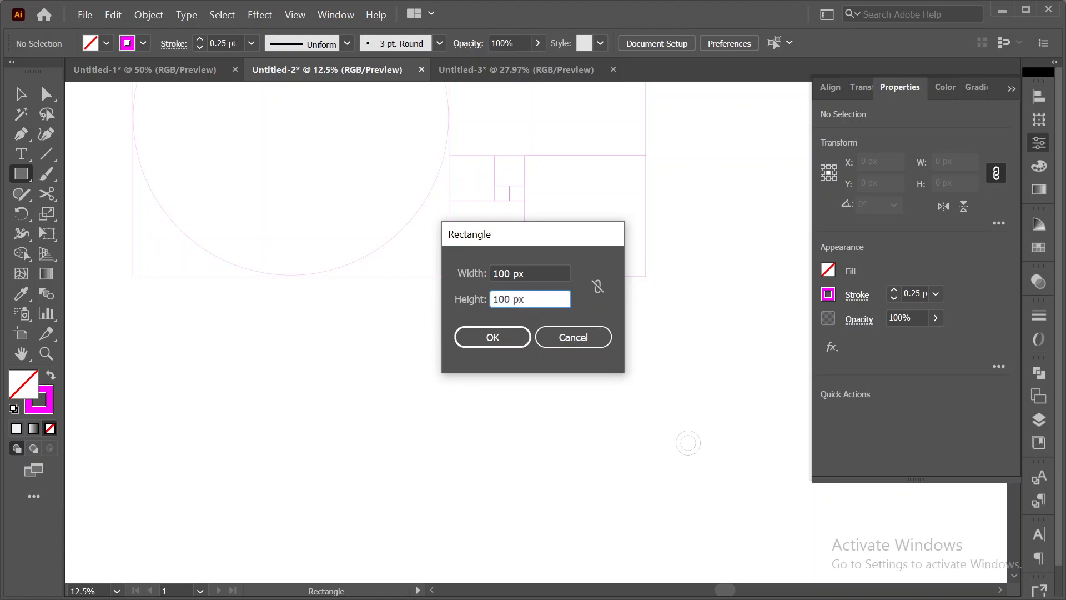
type("0")
left_click(509, 275)
type("0")
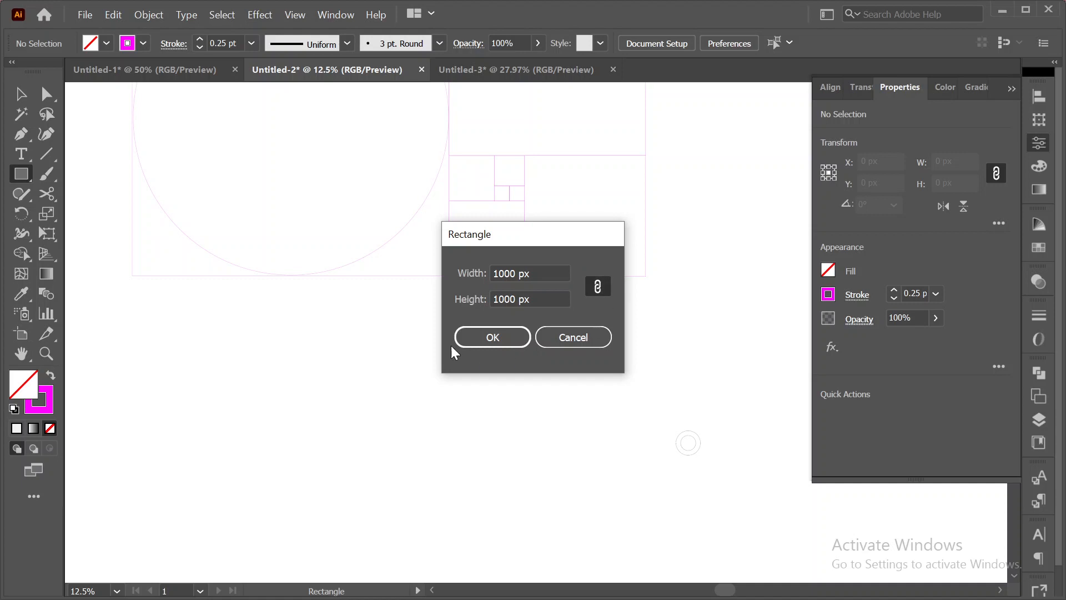
left_click(480, 340)
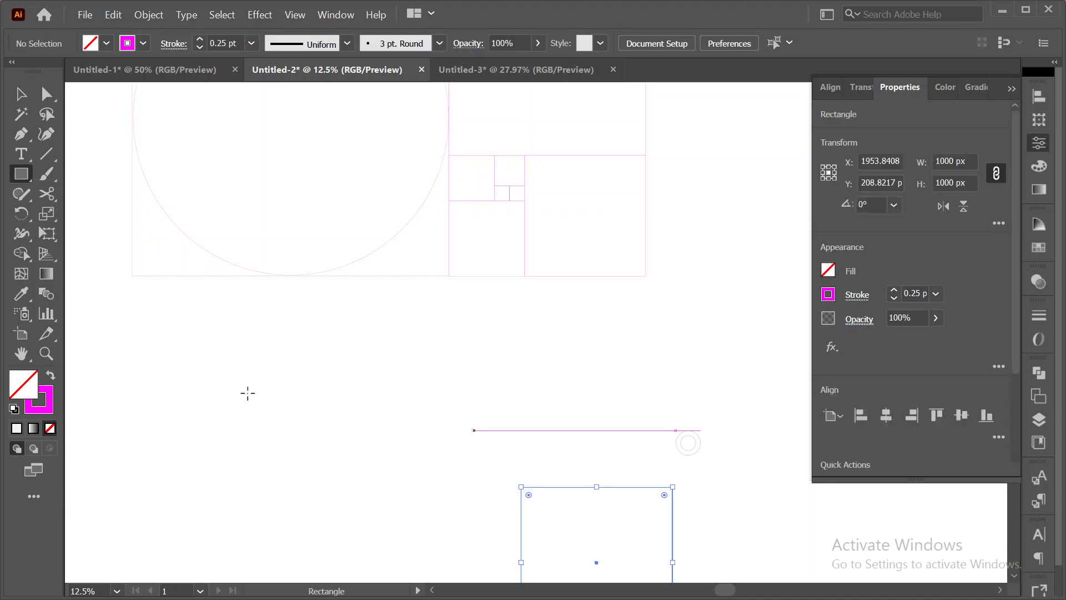
- Create a 1000 px diameter circle in the empty area beside the 1000 px square
scroll(374, 444, "down", 3)
left_click_drag(31, 185, 87, 214)
left_click(281, 398)
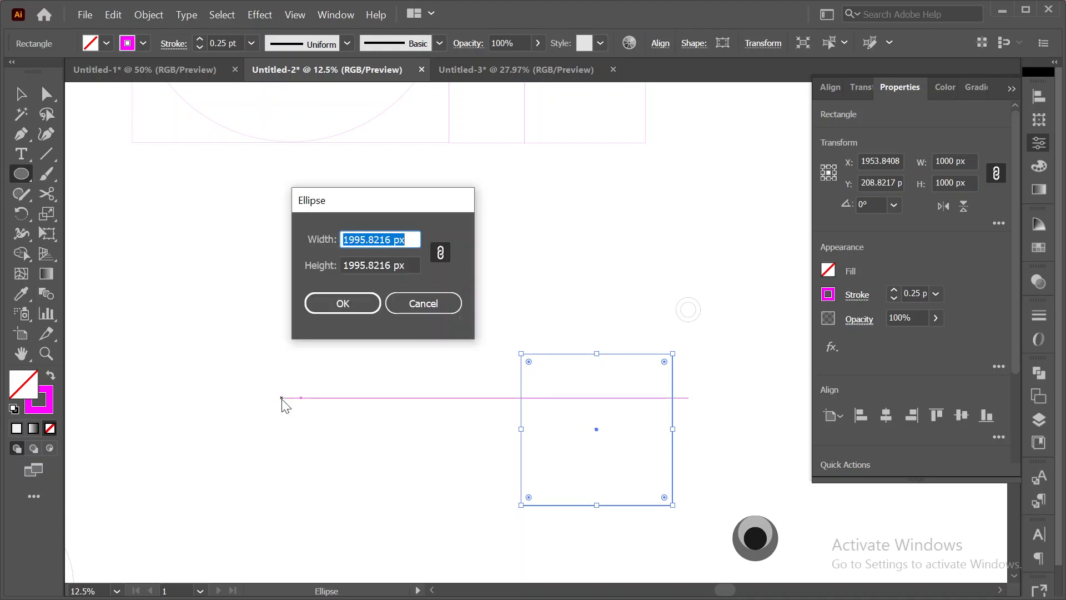
type("1000")
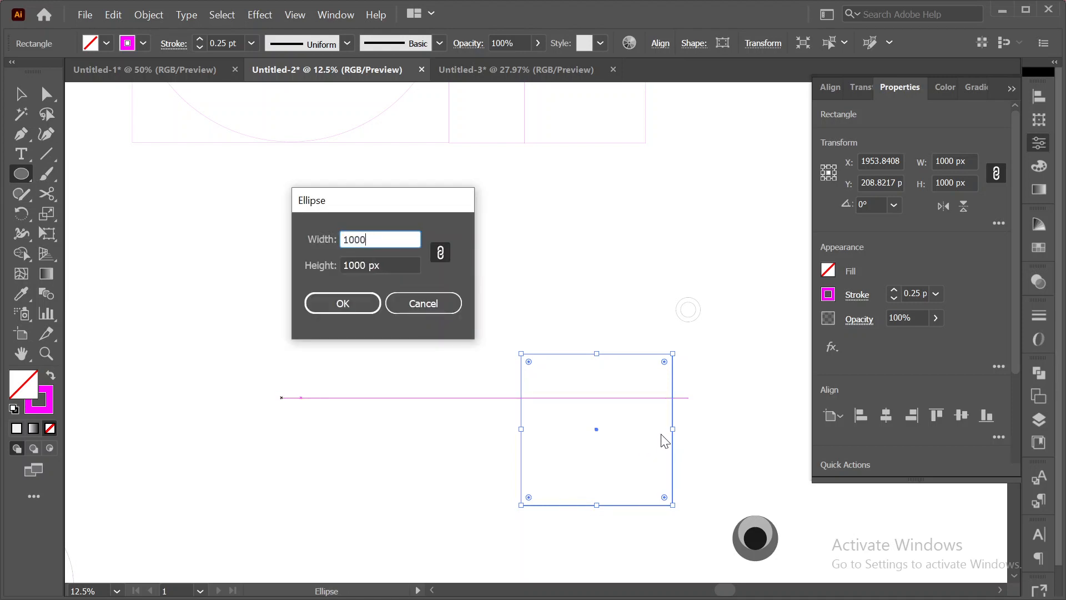
left_click(343, 303)
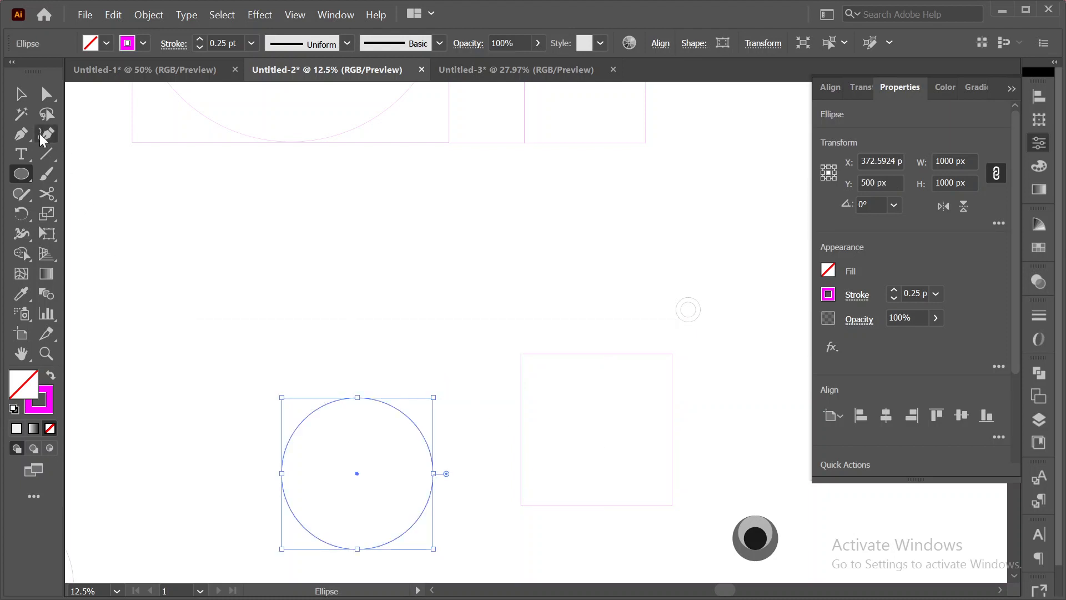
- Move the 1000 px circle over the 1000 px square and align both shapes to their horizontal and vertical centres, ending deselected
left_click(20, 94)
left_click_drag(282, 473, 630, 456)
left_click_drag(439, 417, 673, 469)
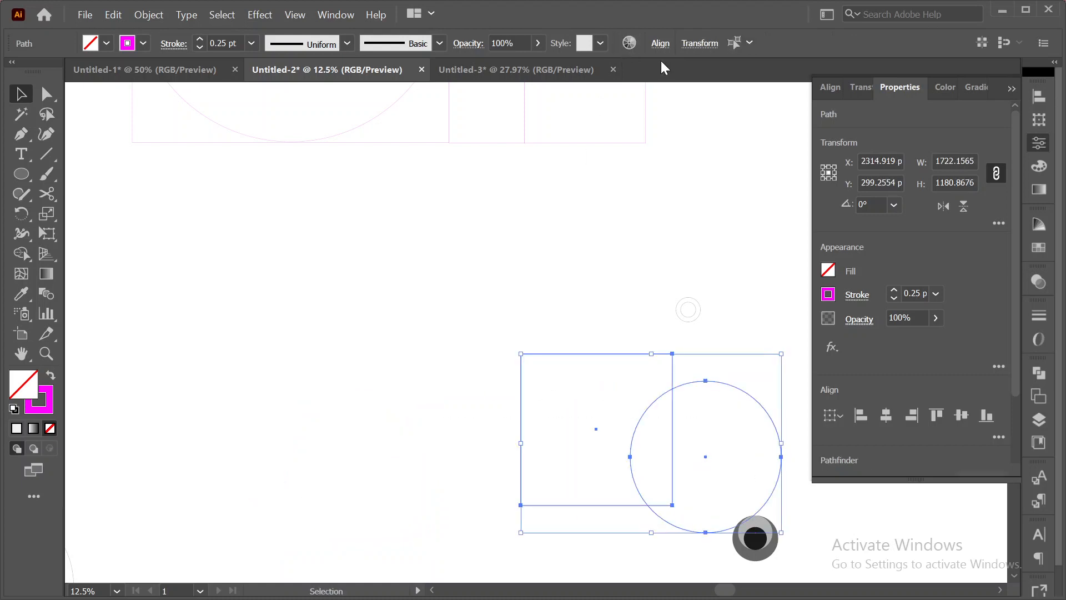
left_click(661, 45)
left_click(604, 90)
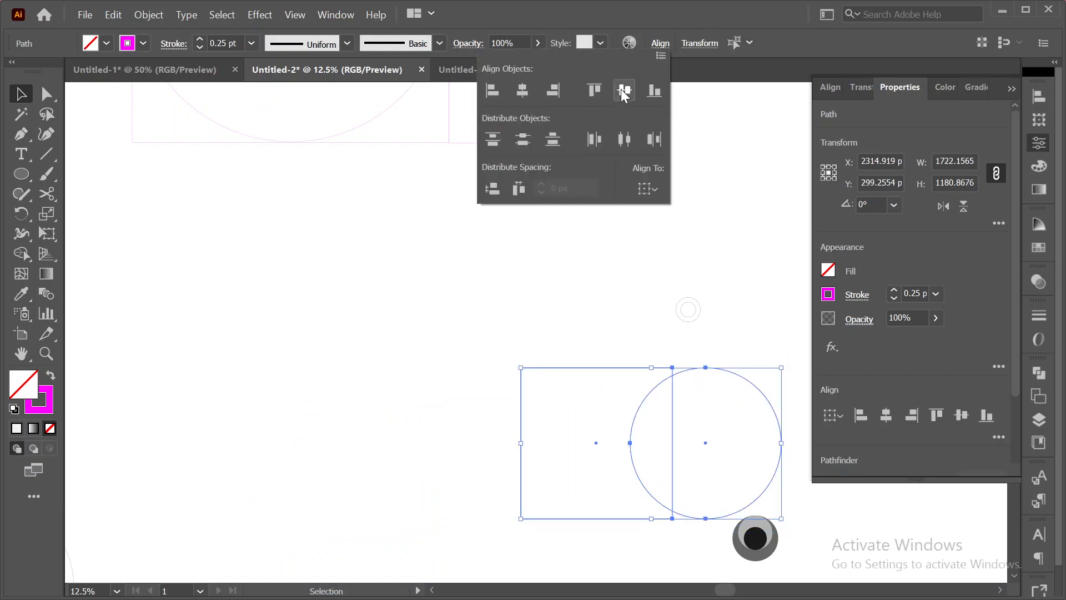
left_click(531, 91)
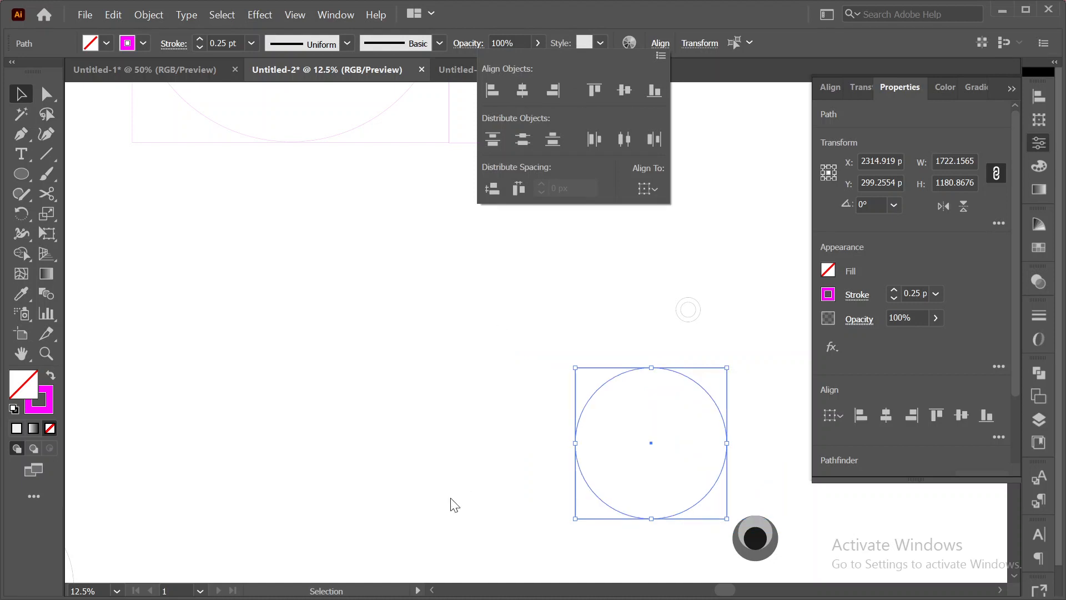
left_click(478, 459)
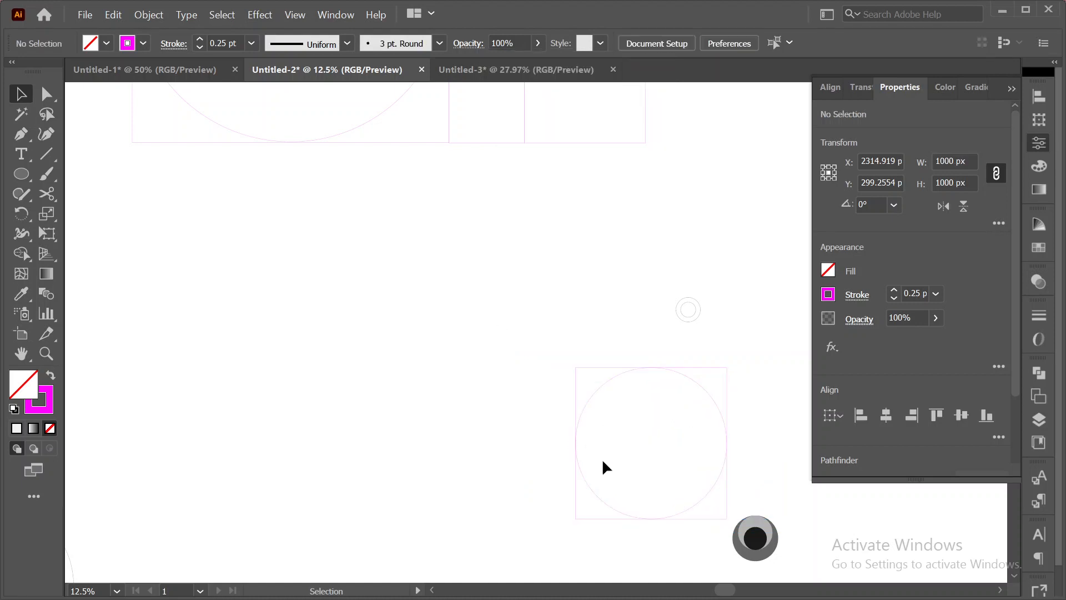
- Draw a circle about 1244 px in diameter outward from the centre of the golden rectangle's second-largest square
left_click(576, 442)
scroll(646, 487, "up", 2)
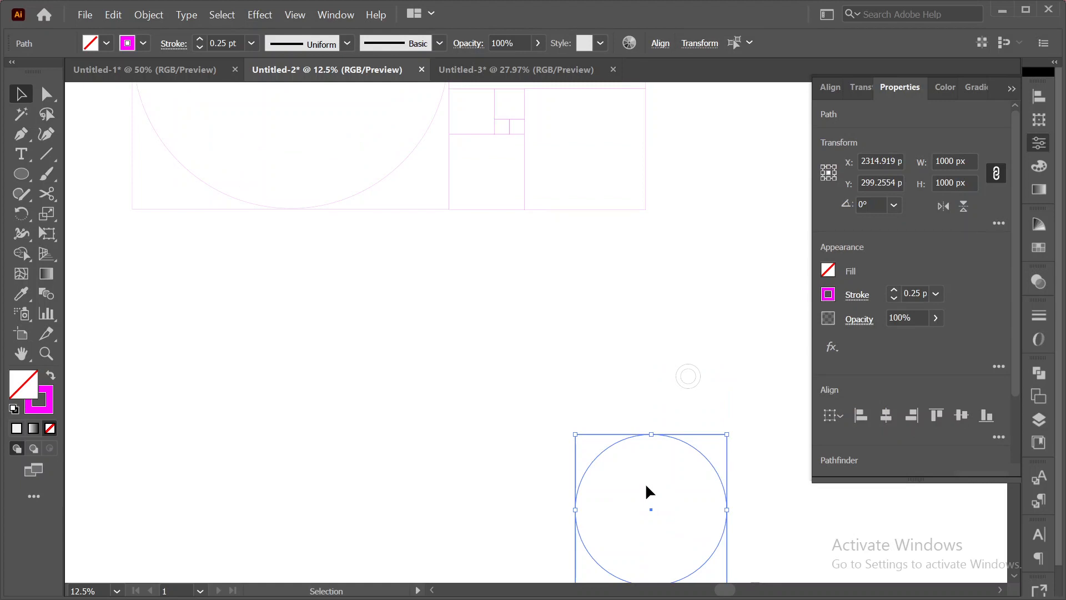
left_click(647, 490)
scroll(593, 422, "up", 2)
scroll(593, 418, "up", 5)
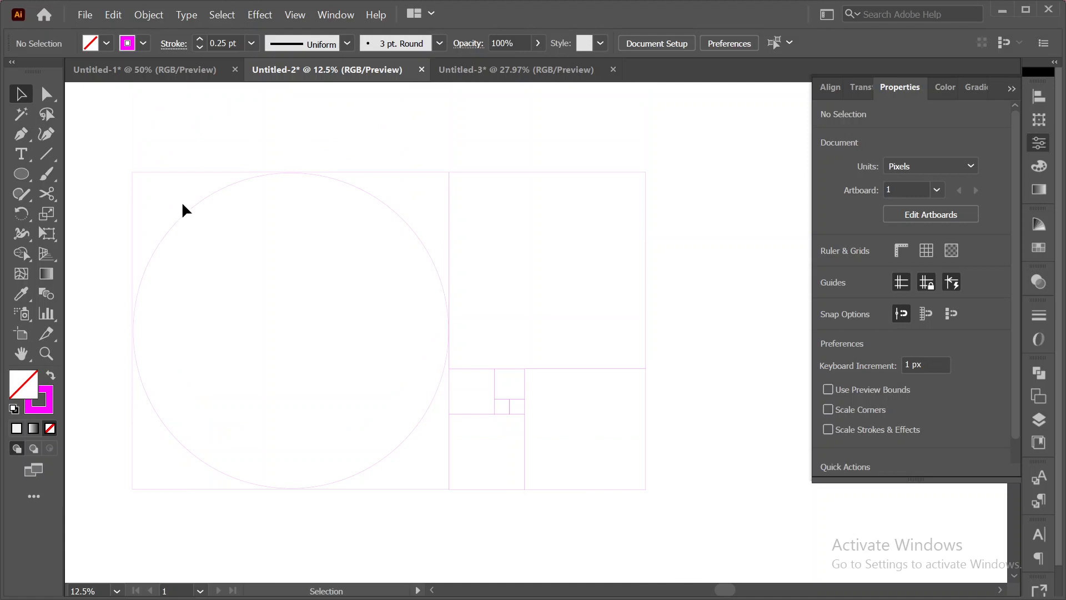
left_click(21, 173)
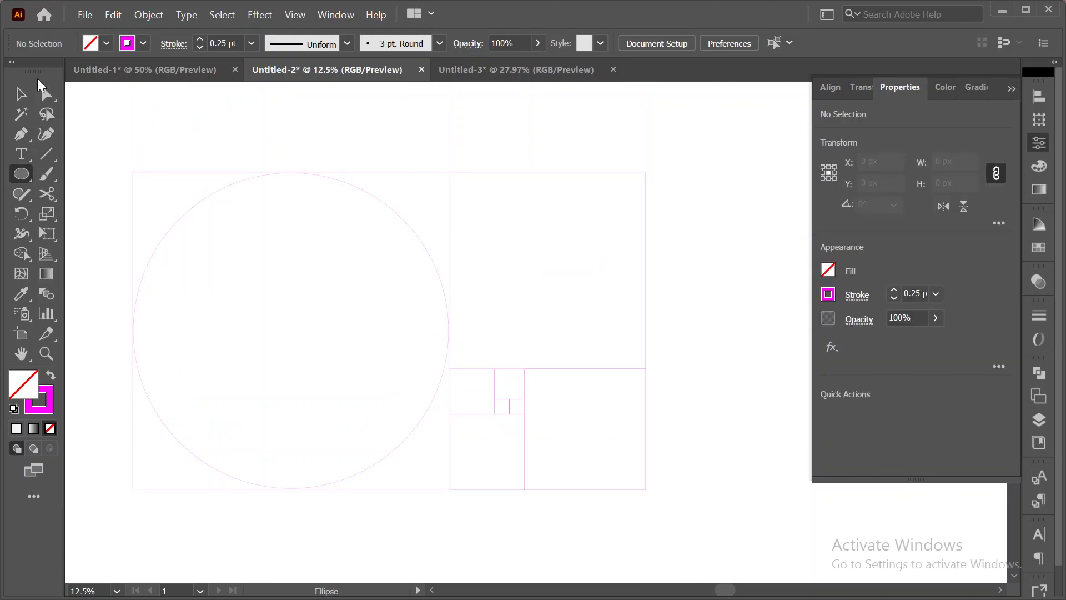
left_click(21, 94)
left_click_drag(567, 147, 583, 239)
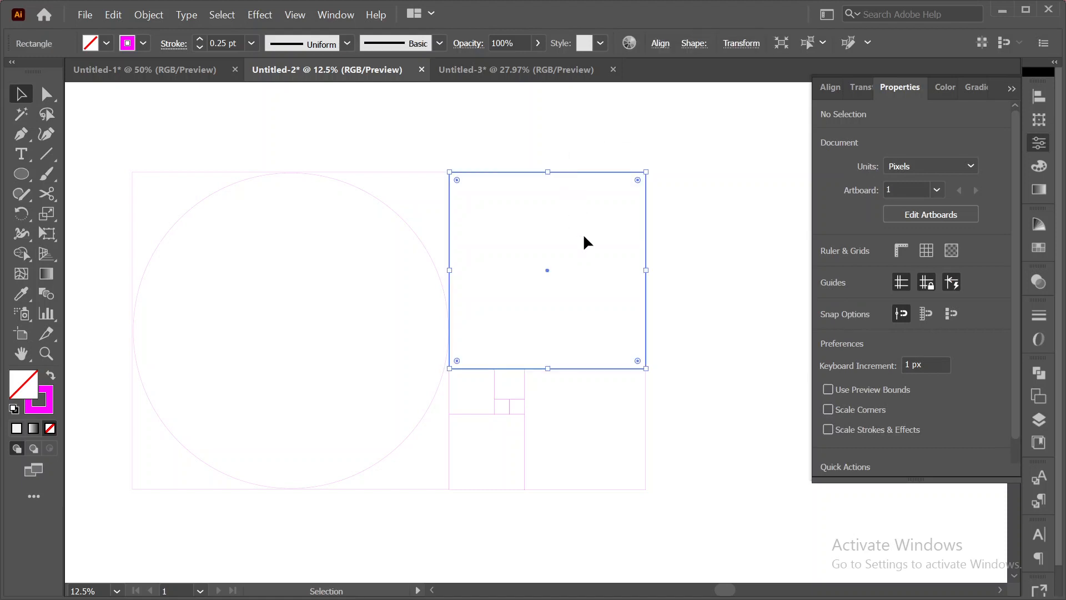
left_click(34, 177)
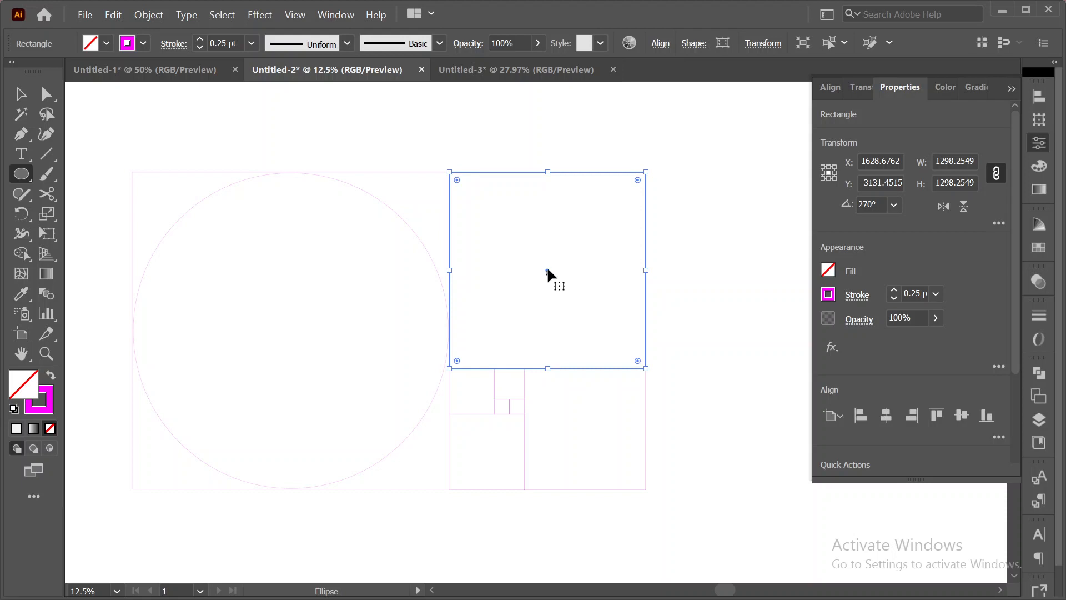
left_click_drag(551, 272, 648, 345)
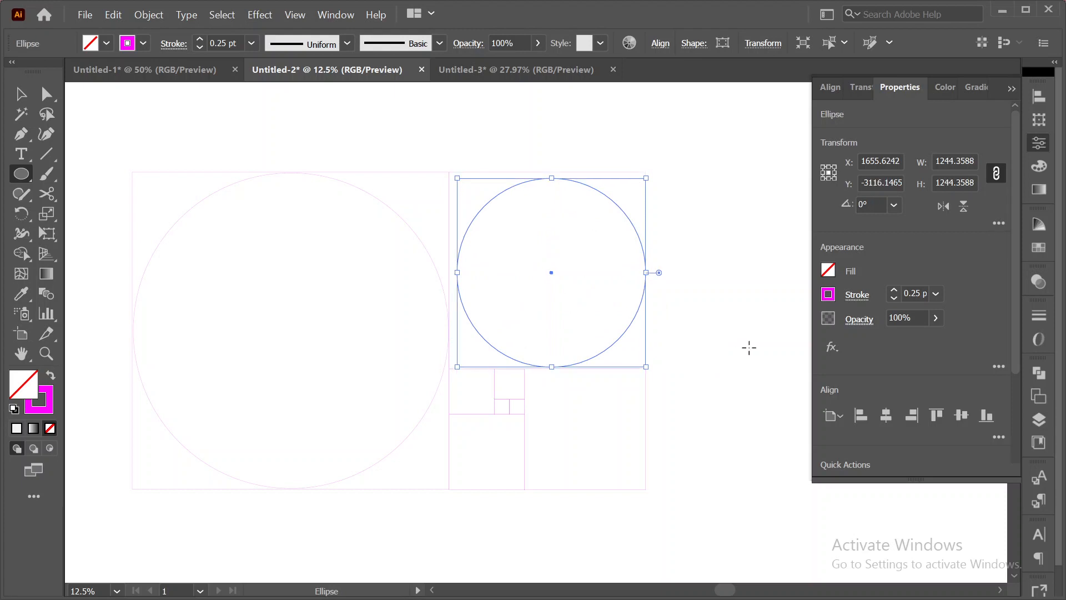
- Nudge the new circle left in 1 px increments to about X 1629 px to centre it horizontally in the second-largest square
key("Left")
key("Left")
key("Left")
key("Left")
key("Left")
key("Left")
key("Left")
key("Left")
key("Left")
key("Left")
key("Left")
key("Left")
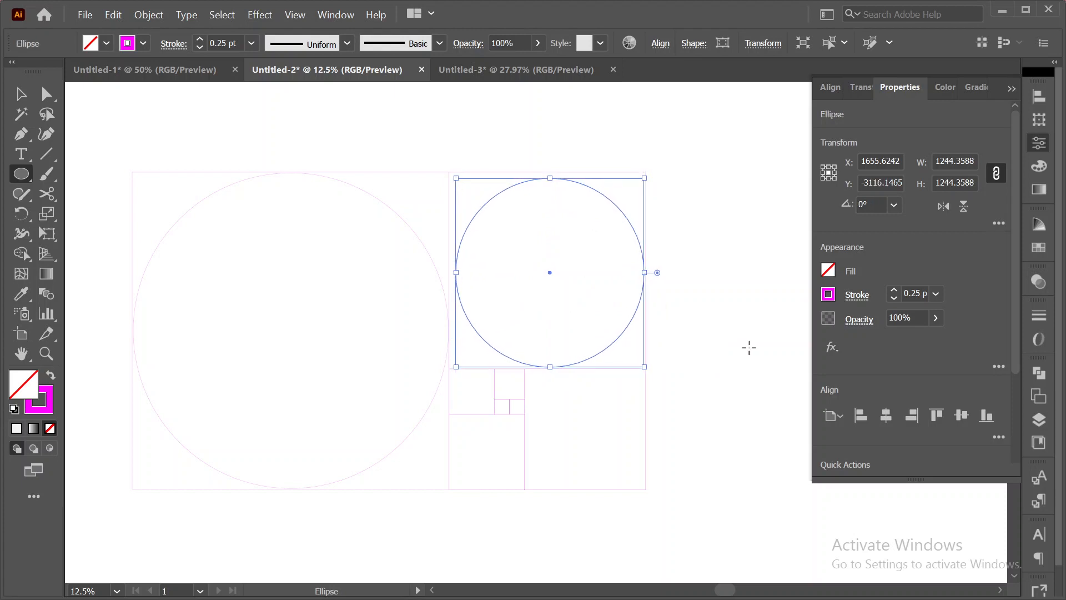
key("Left")
key("Left")
key("Left")
key("Left")
key("Left")
key("Left")
key("Left")
key("Left")
key("Left")
key("Left")
key("Left")
key("Left")
key("Left")
key("Left")
key("Left")
key("Left")
key("Left")
key("Left")
key("Left")
key("Left")
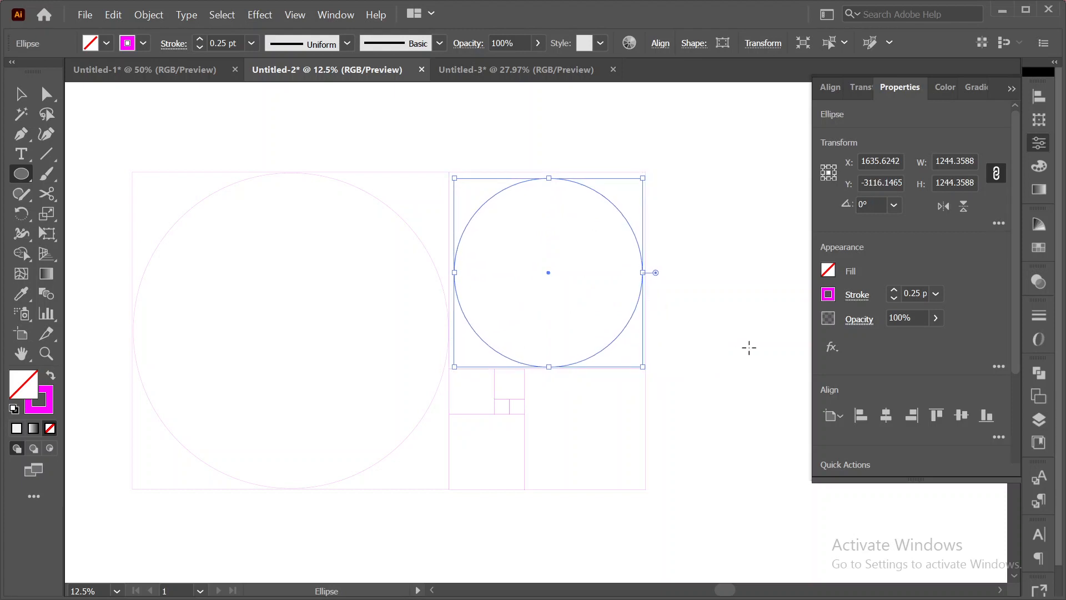
key("Left")
key("Left")
key("Left")
key("Left")
key("Left")
key("Left")
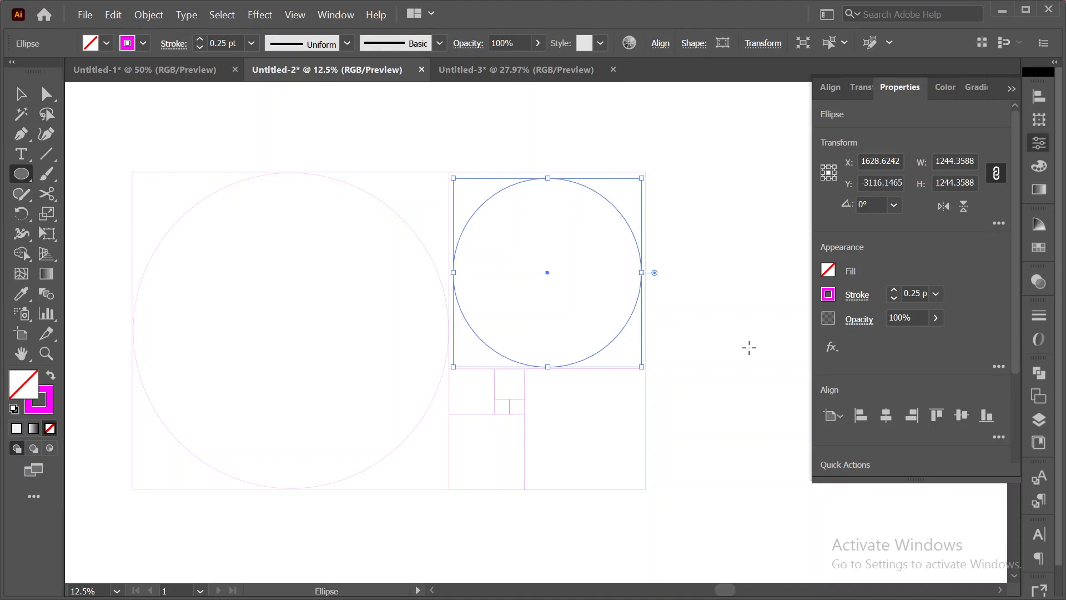
- Enlarge the circle from its centre to about 1298 px in diameter to match the second-largest square's width, and deselect it
left_click_drag(642, 367, 645, 370)
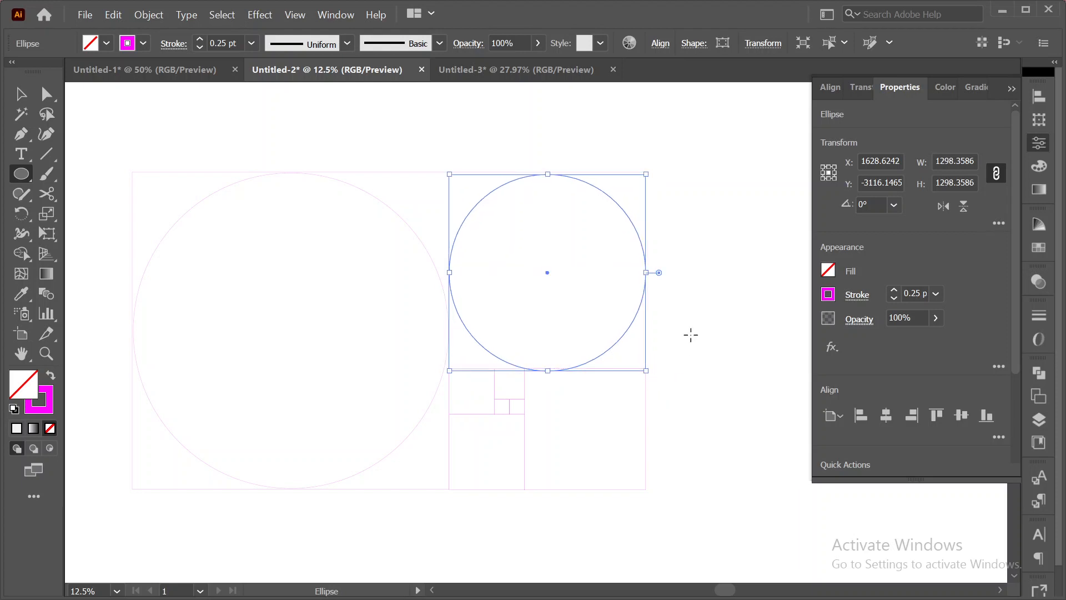
left_click(309, 146)
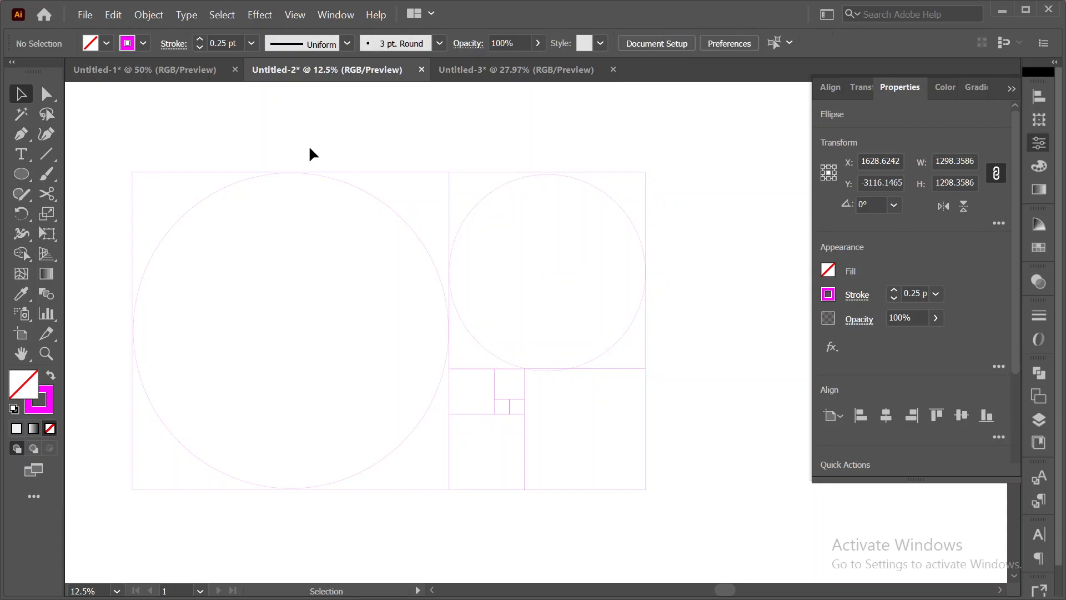
scroll(309, 145, "up", 1)
scroll(366, 306, "up", 3)
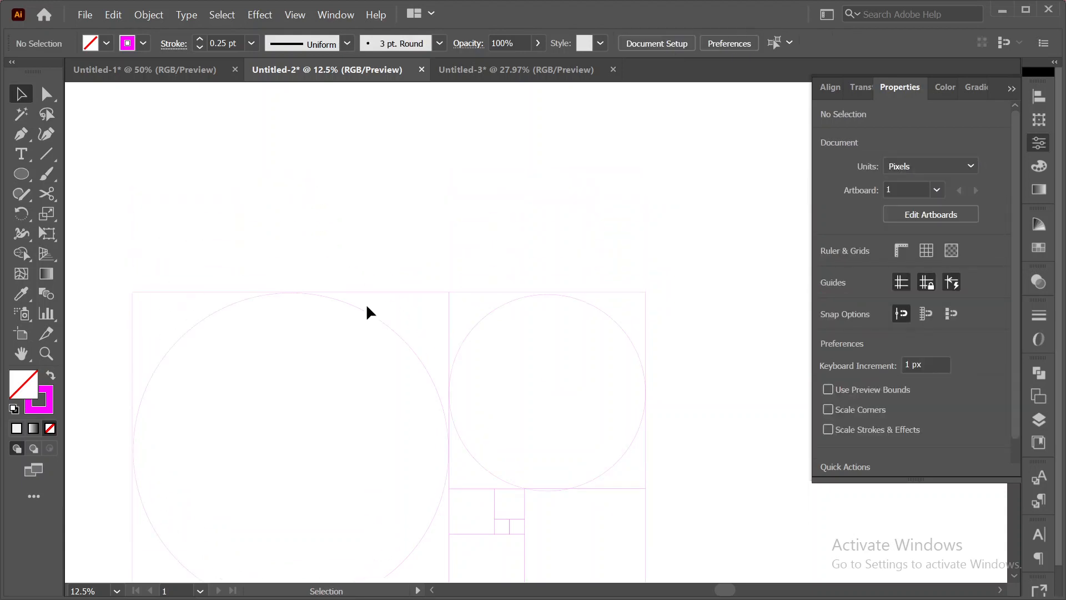
- Duplicate the largest circle and place the copy in the empty area above and to the left of the golden rectangle
left_click(401, 336)
scroll(401, 338, "up", 2)
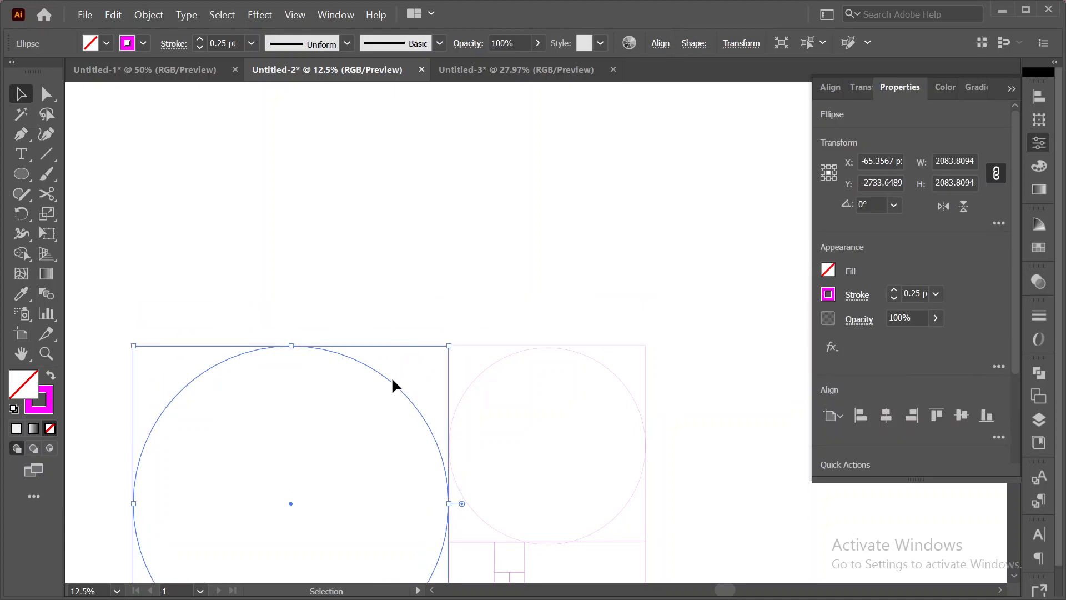
scroll(615, 427, "down", 6)
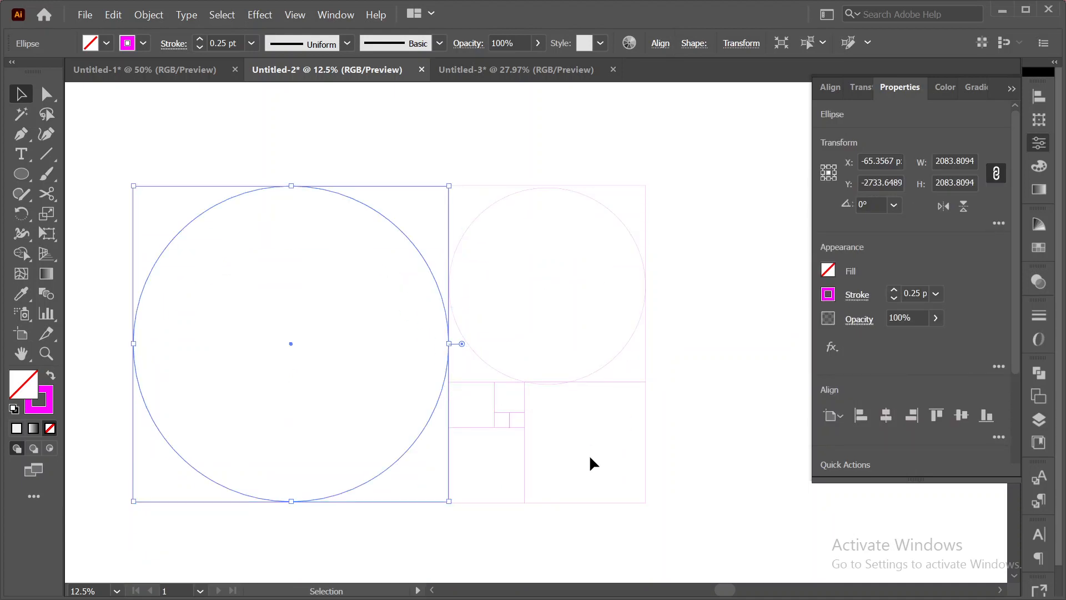
scroll(590, 459, "up", 5)
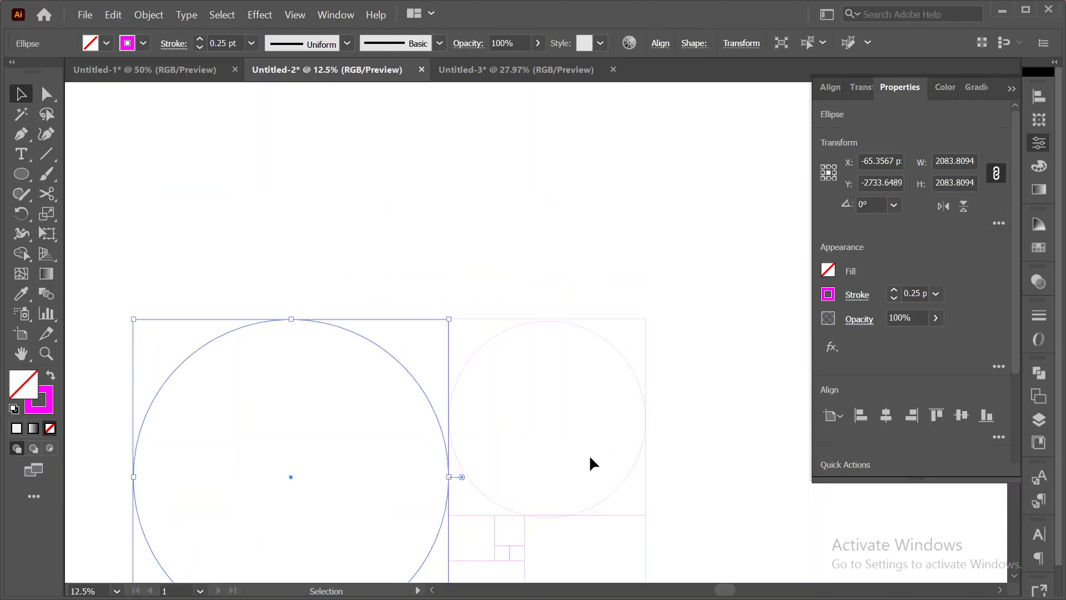
scroll(570, 422, "down", 1)
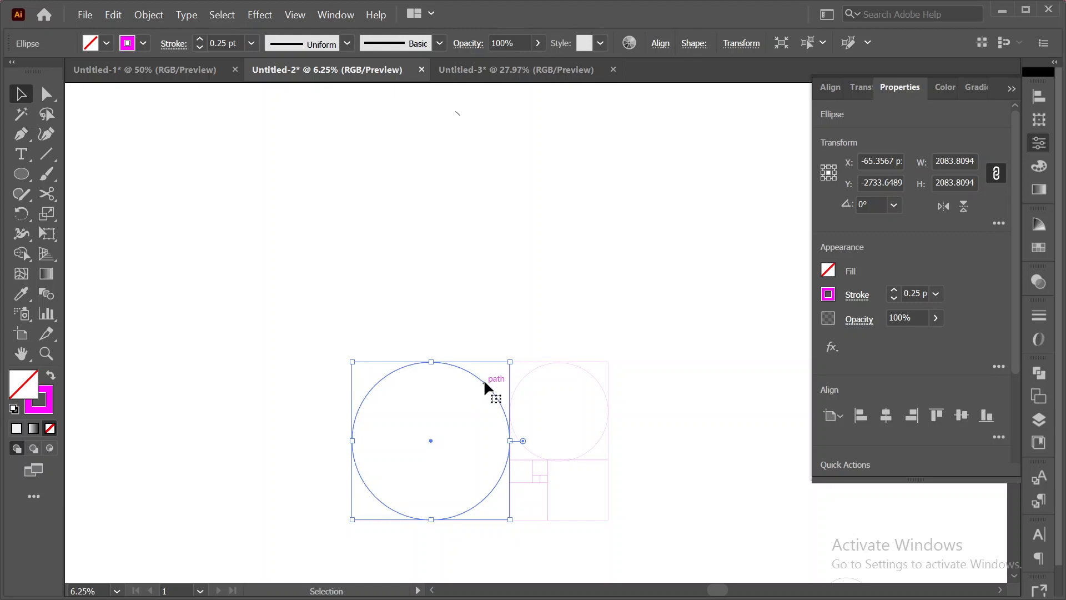
left_click(456, 300)
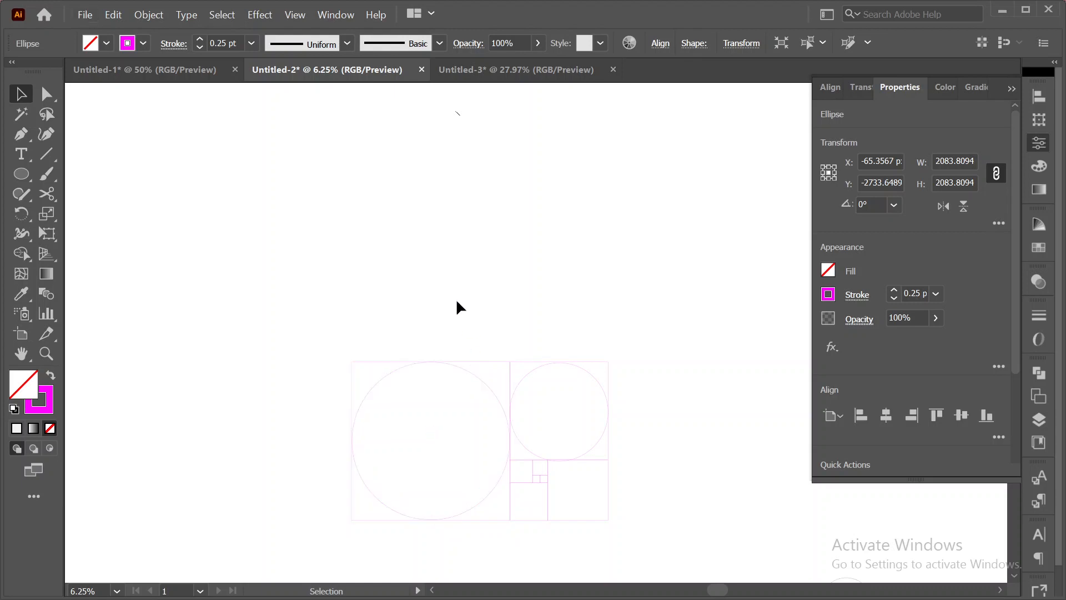
left_click(477, 378)
left_click_drag(477, 378, 203, 207)
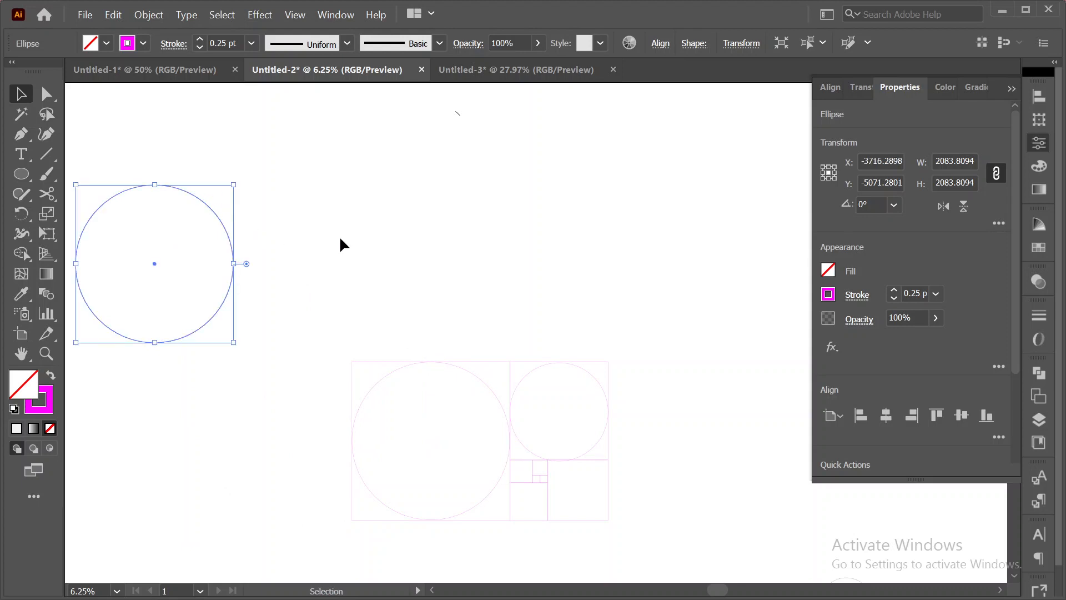
left_click(338, 235)
left_click_drag(185, 153, 191, 280)
left_click_drag(211, 194, 240, 159)
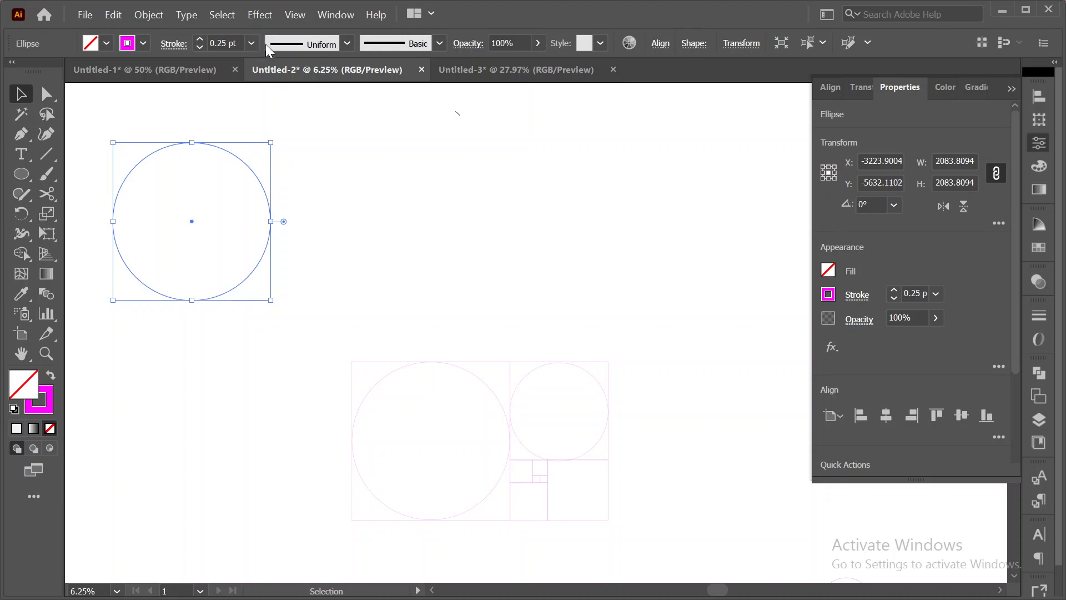
- Try shrinking the copied circle itself by dividing its width by 1.618 with proportions constrained, and undo the change
left_click(748, 44)
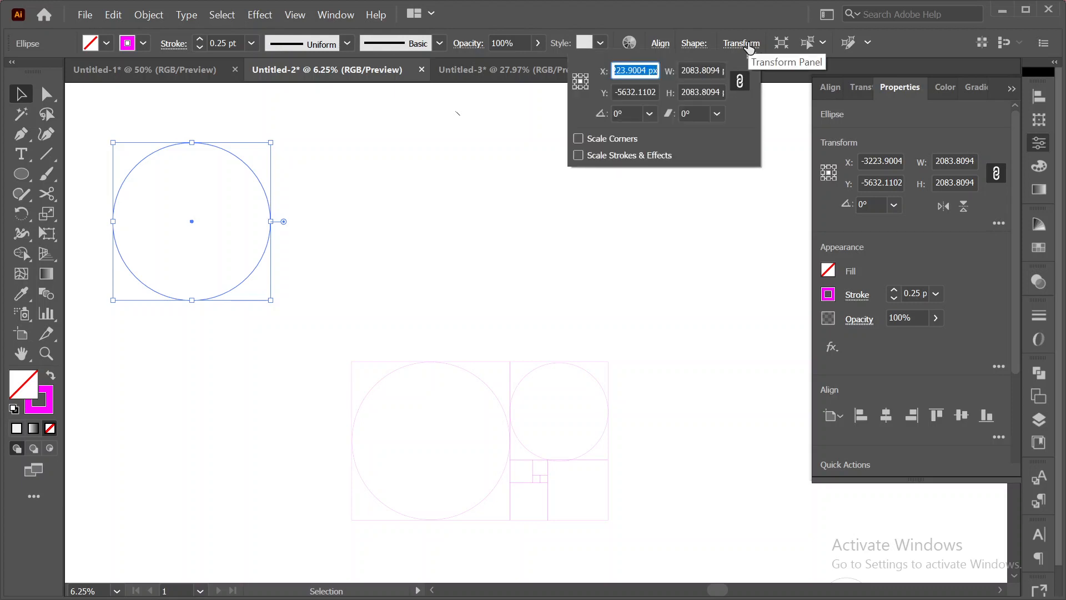
left_click(720, 72)
key("Right")
key("Right")
type("/1.618")
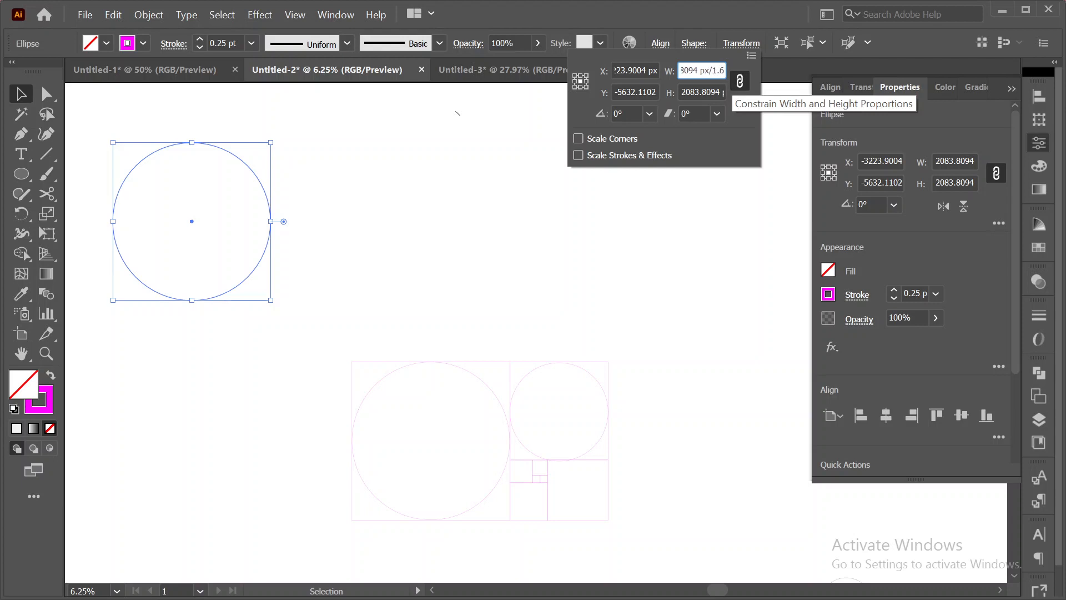
left_click(700, 89)
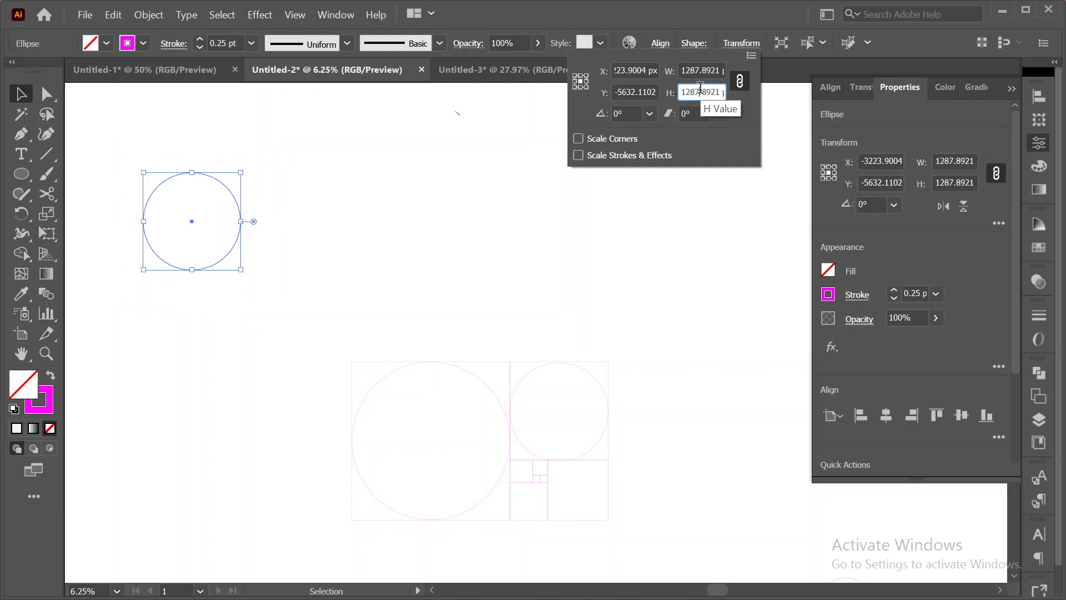
key("Escape")
key("ctrl+z")
- Duplicate the separate large circle in place and shrink the copy proportionally about its centre by dividing its width by 1.618
key("a")
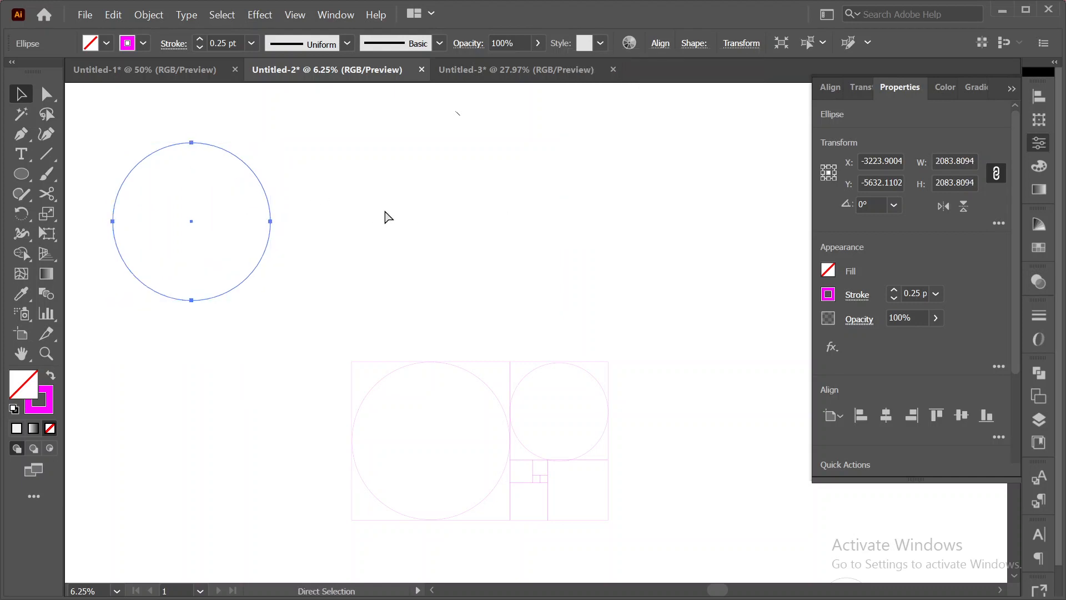
key("v")
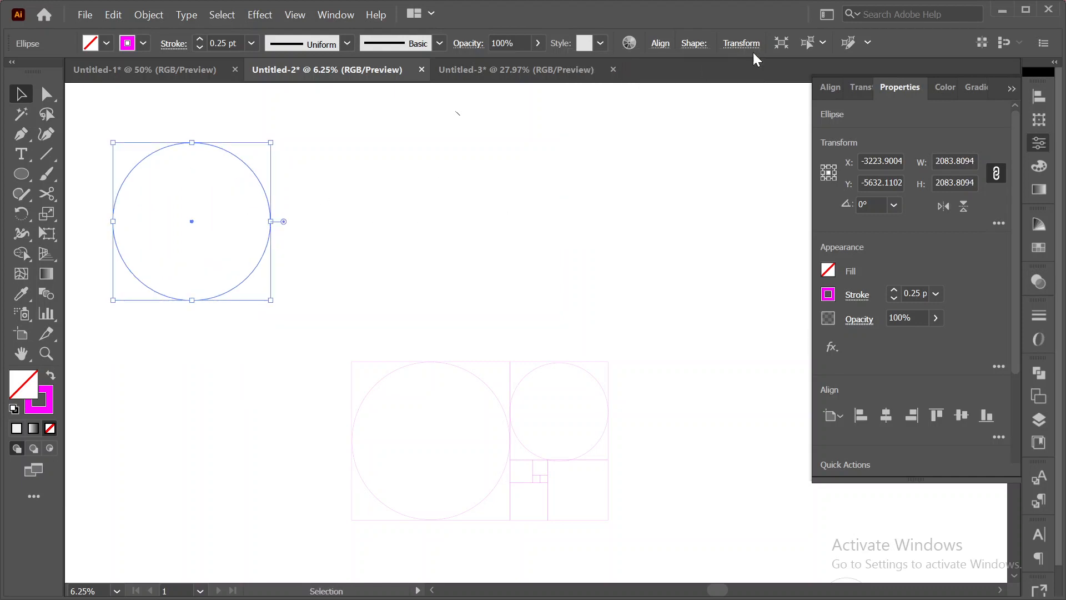
left_click(738, 43)
left_click(715, 68)
key("End")
type("/1.61")
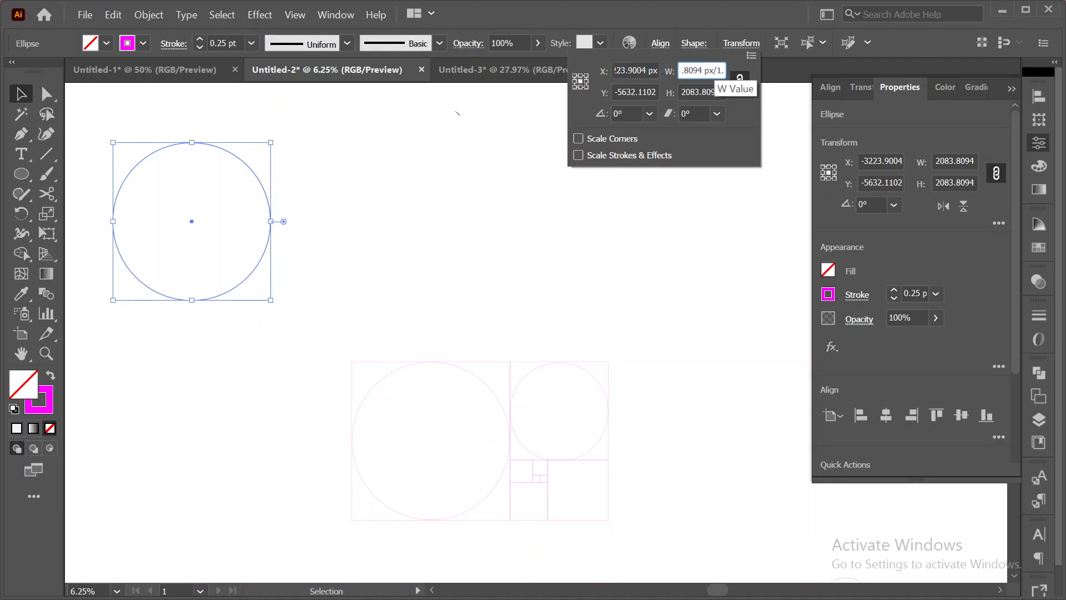
left_click(708, 89)
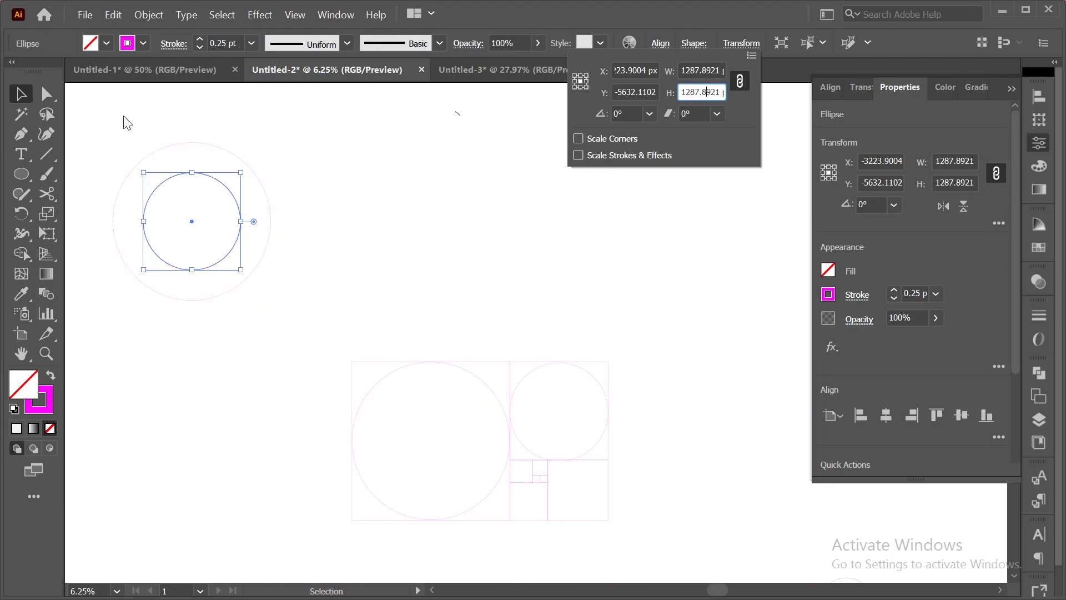
left_click(309, 200)
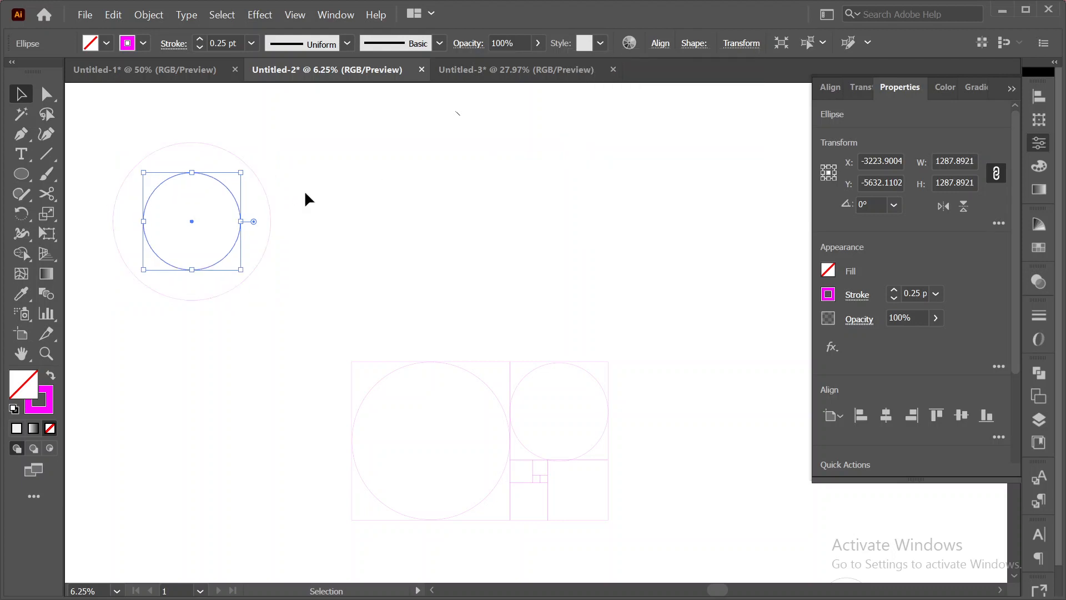
- Try dividing the inner circle's width by 1.618 without duplicating it first, and undo the resize
left_click(742, 44)
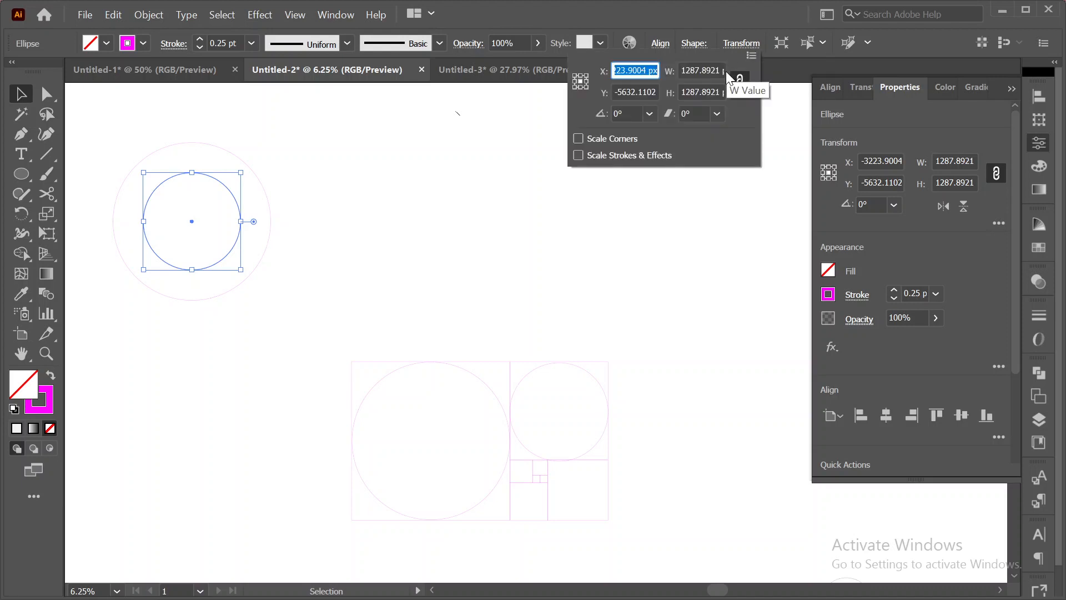
left_click(713, 68)
key("Right")
key("Right")
type("/1.")
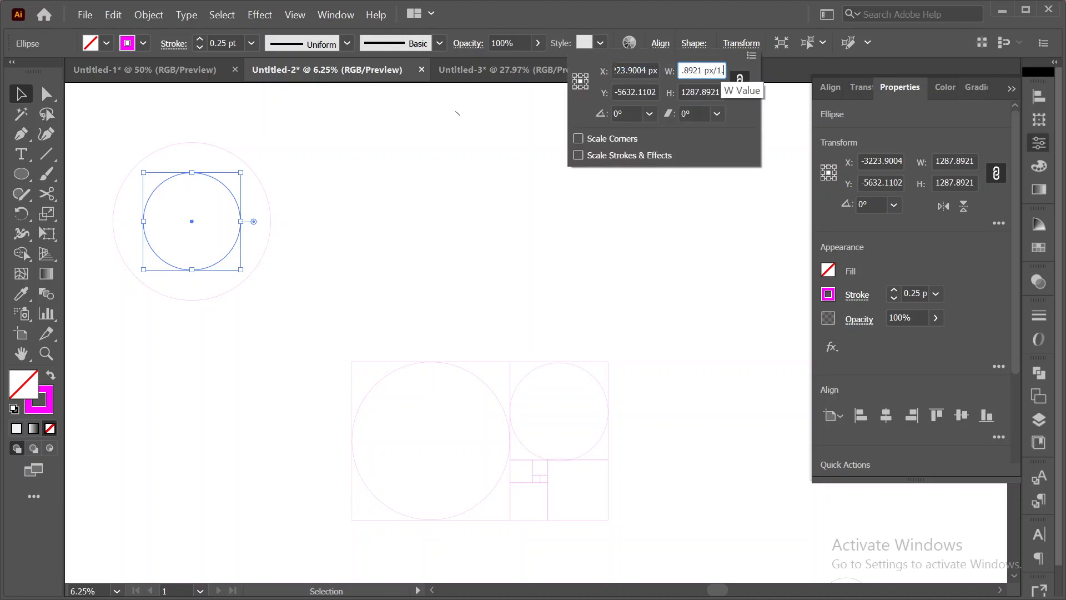
type("618")
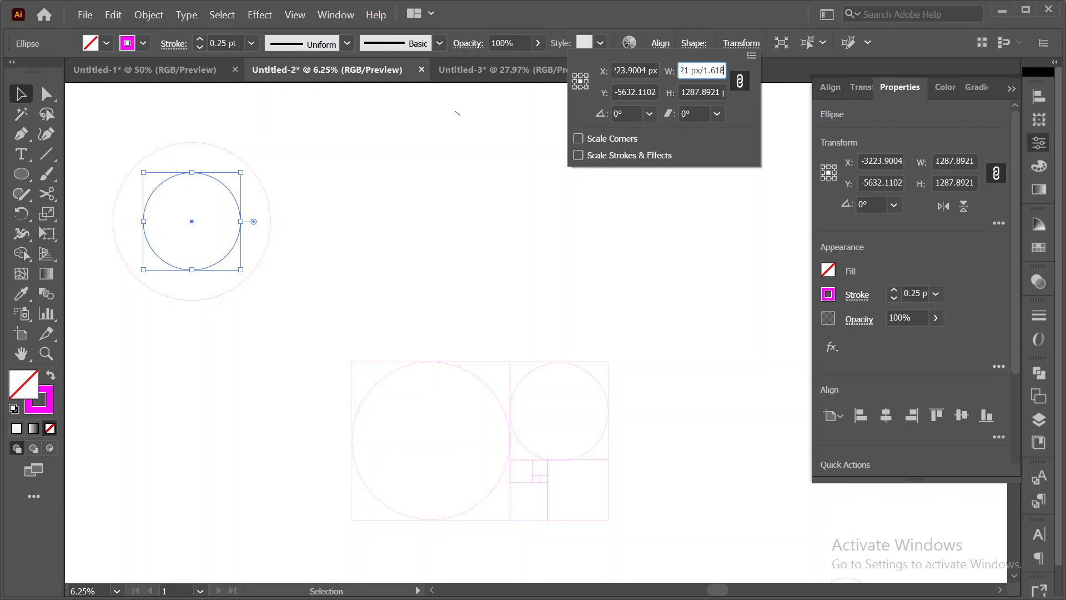
left_click(707, 90)
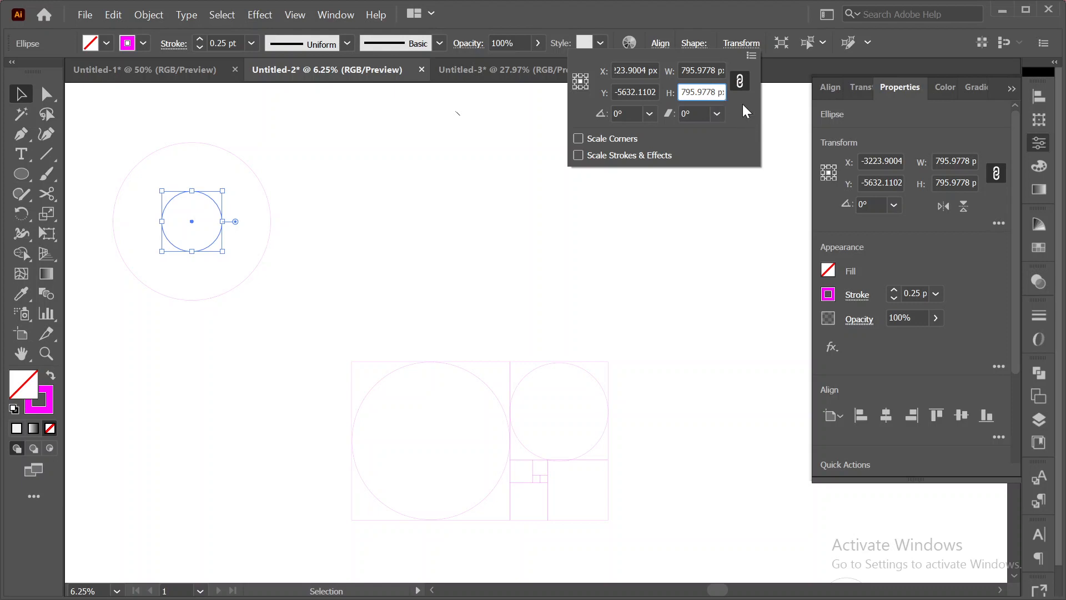
left_click(448, 165)
- Duplicate the inner circle in place and divide the copy's width by 1.618 to form a third concentric circle
left_click(202, 171)
key("ctrl+c")
key("ctrl+f")
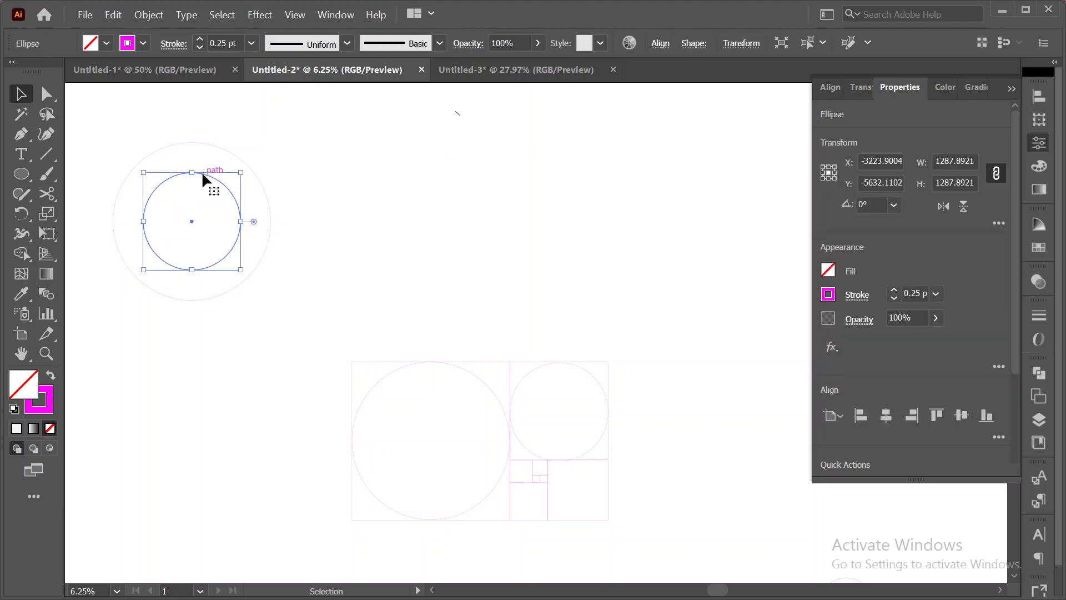
left_click(741, 44)
left_click(709, 71)
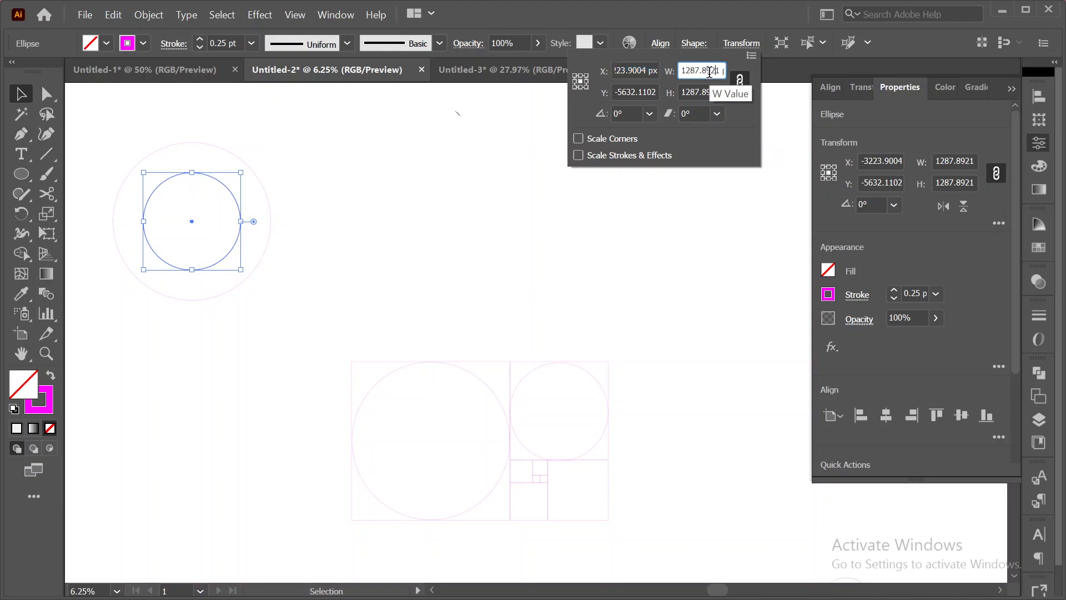
key("End")
type("/1.618")
left_click(702, 89)
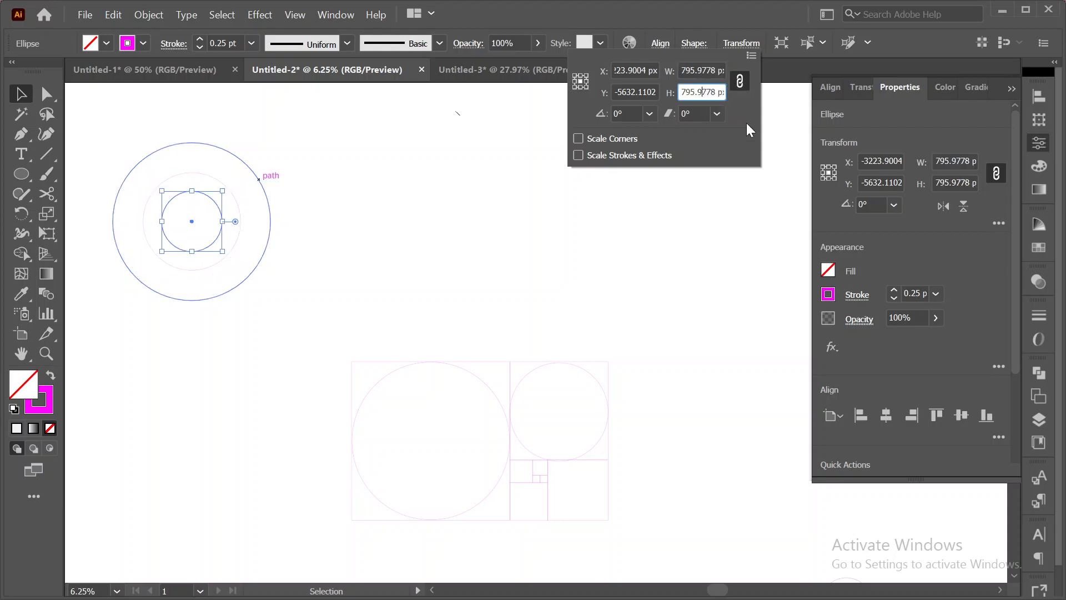
key("Escape")
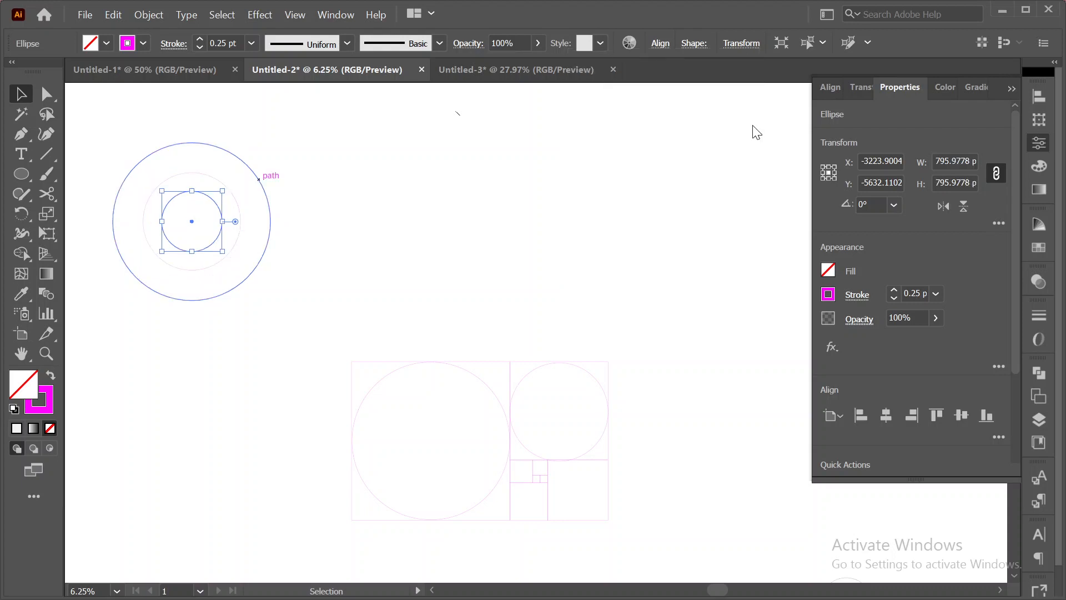
- Shrink the innermost concentric circle again by dividing its width by 1.618, keeping its proportions
left_click(747, 45)
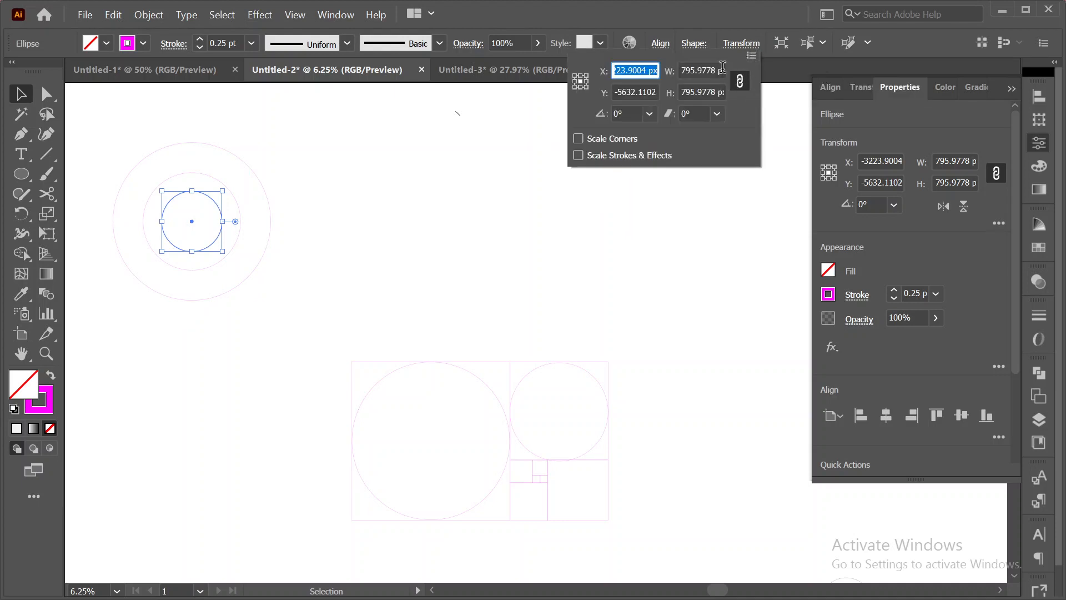
left_click(710, 70)
key("End")
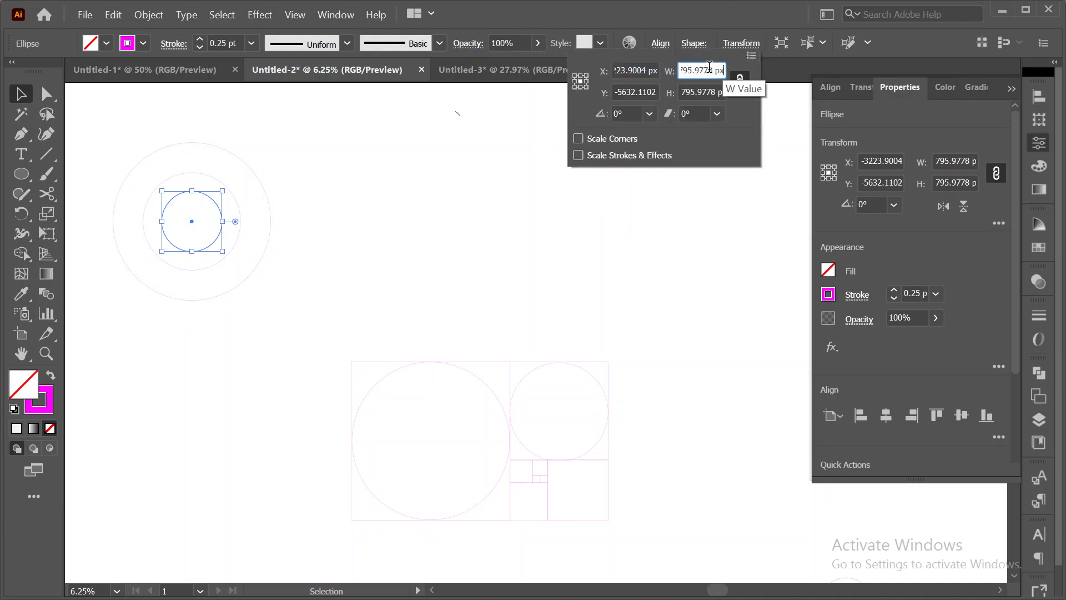
type("/1.618")
left_click(703, 88)
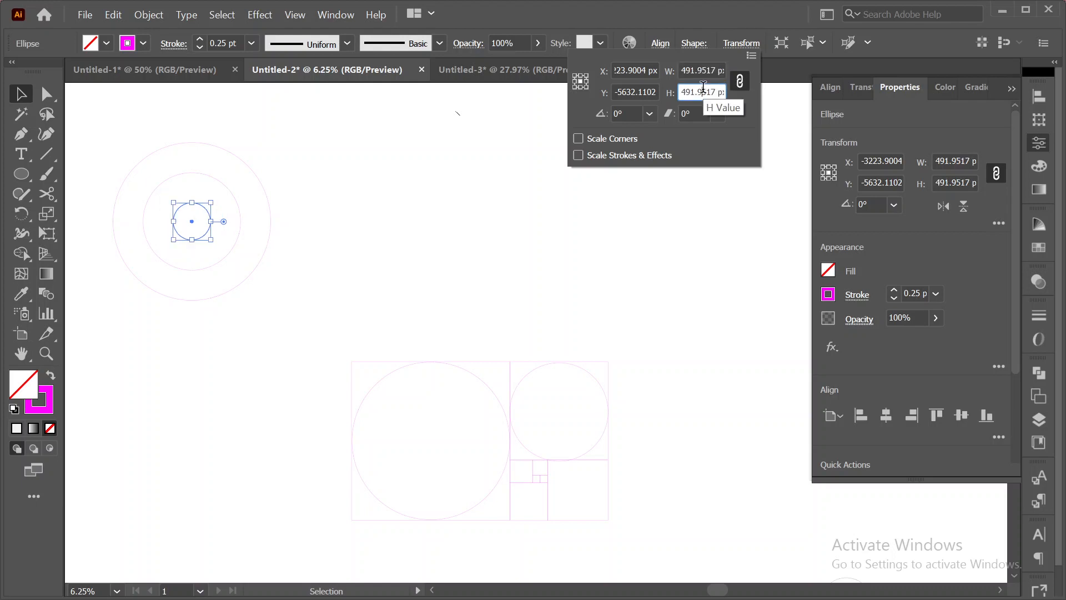
key("Return")
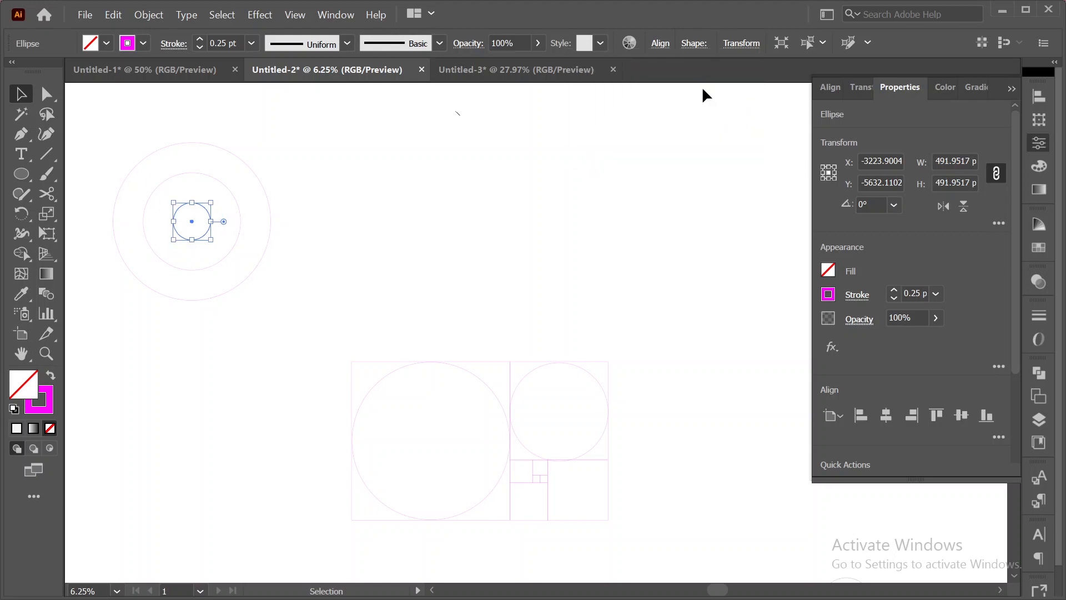
- Try dividing the 491.95 px circle's width by 1.618 without a copy, and undo the resize
left_click(745, 48)
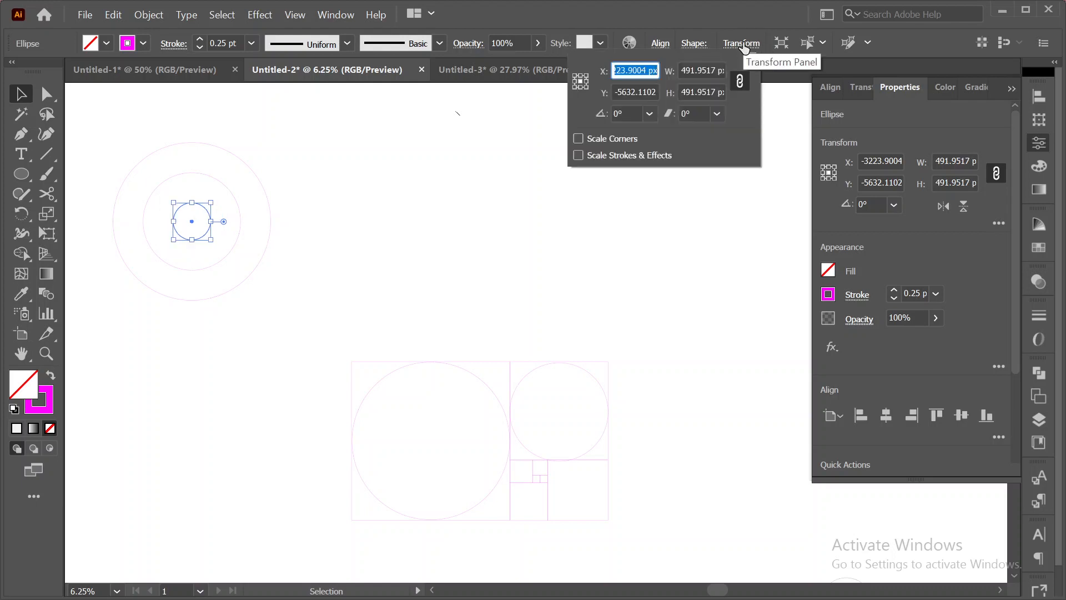
left_click(710, 69)
key("End")
type("/1.618")
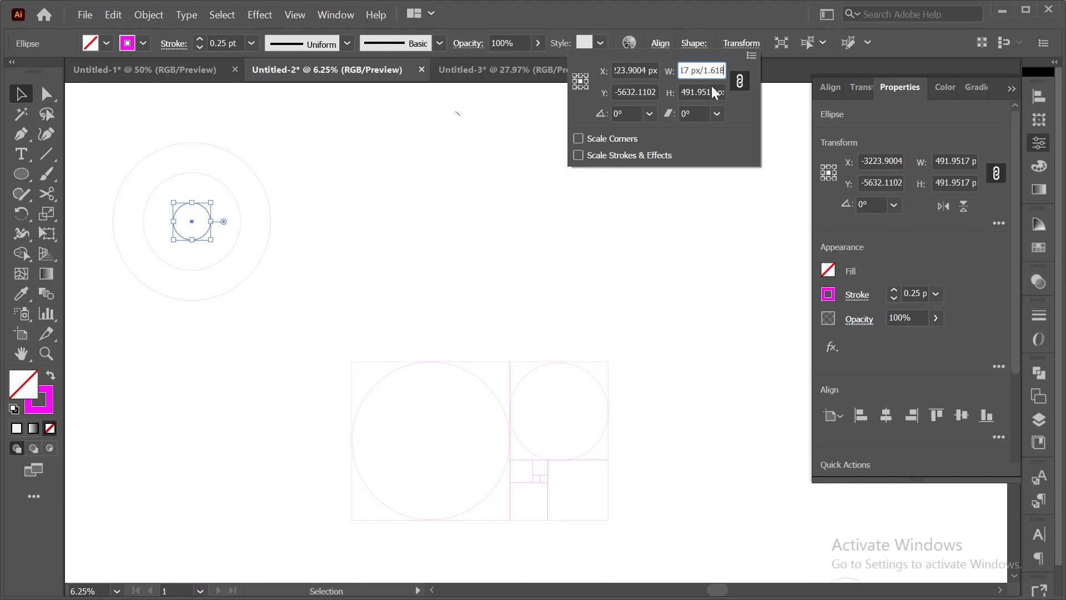
left_click(713, 91)
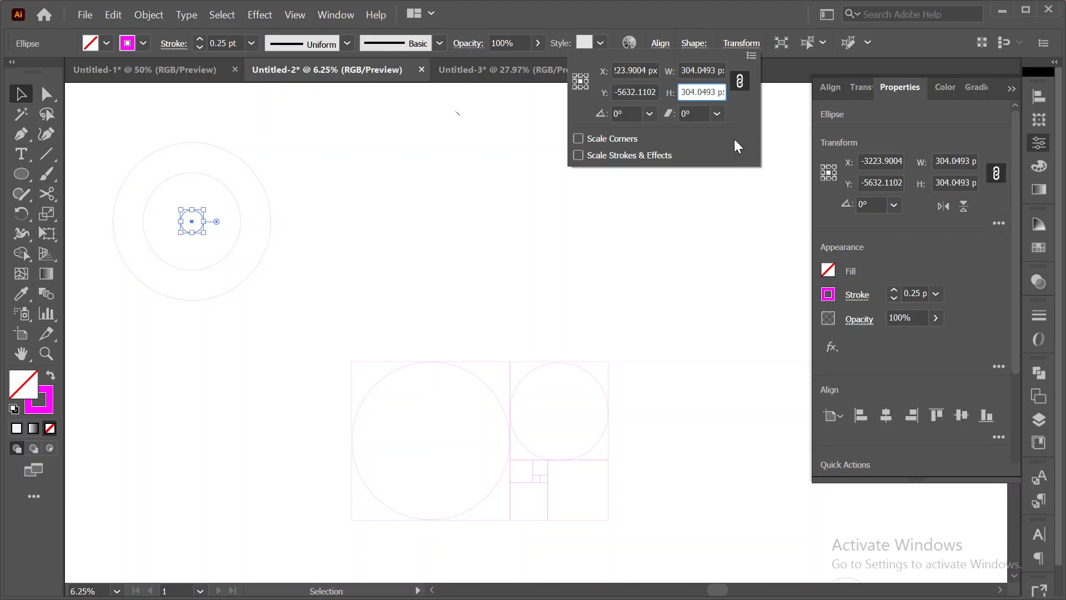
left_click(395, 221)
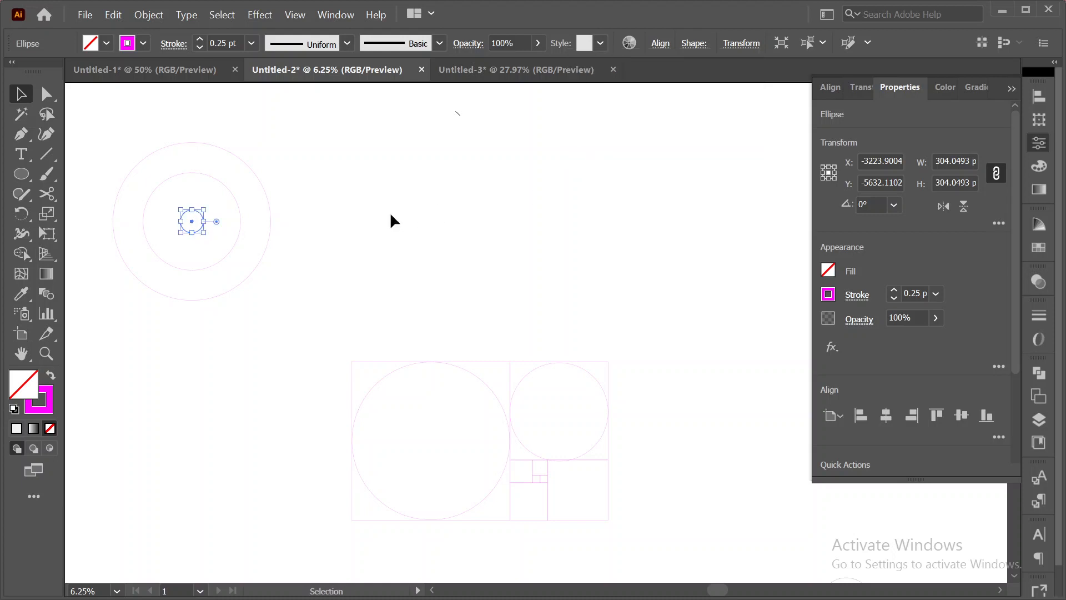
key("ctrl+z")
- Duplicate the 491.95 px circle in place, divide the copy's width by 1.618 to get a smaller concentric circle, and deselect it
left_click(391, 215)
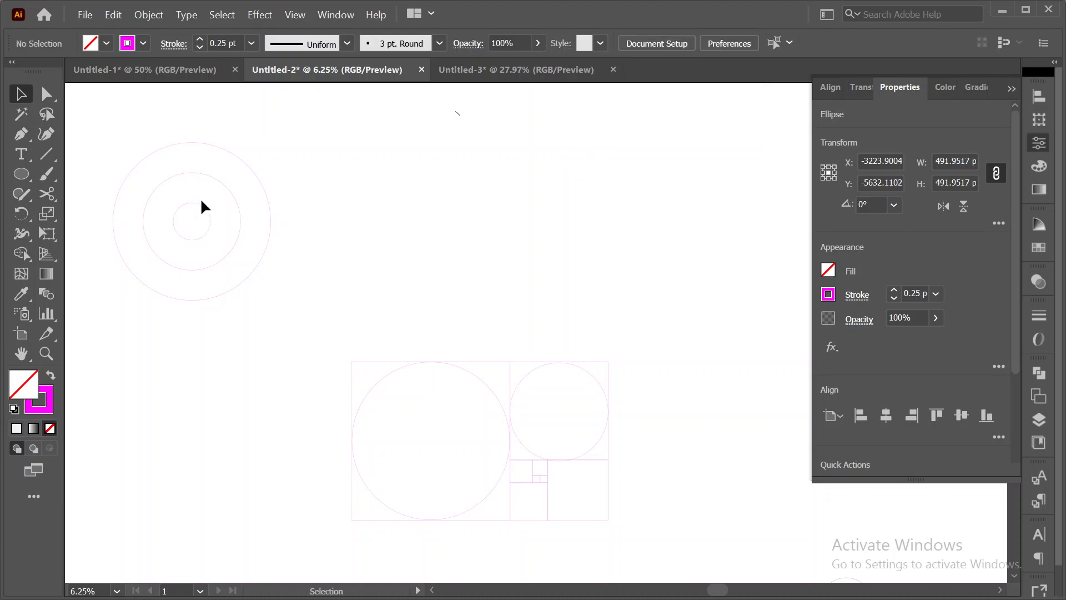
left_click(185, 201)
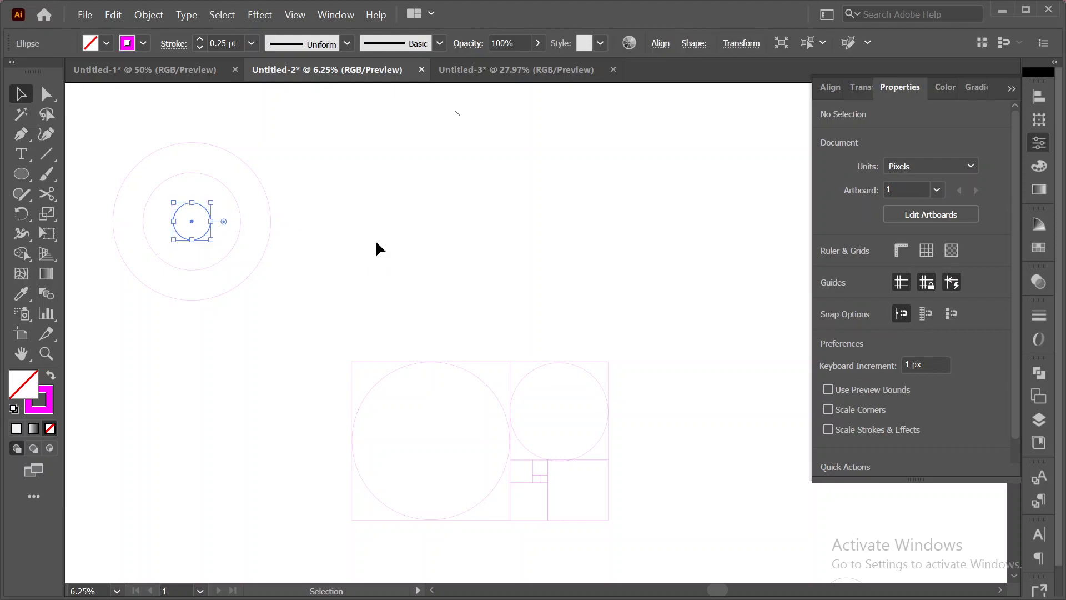
key("v")
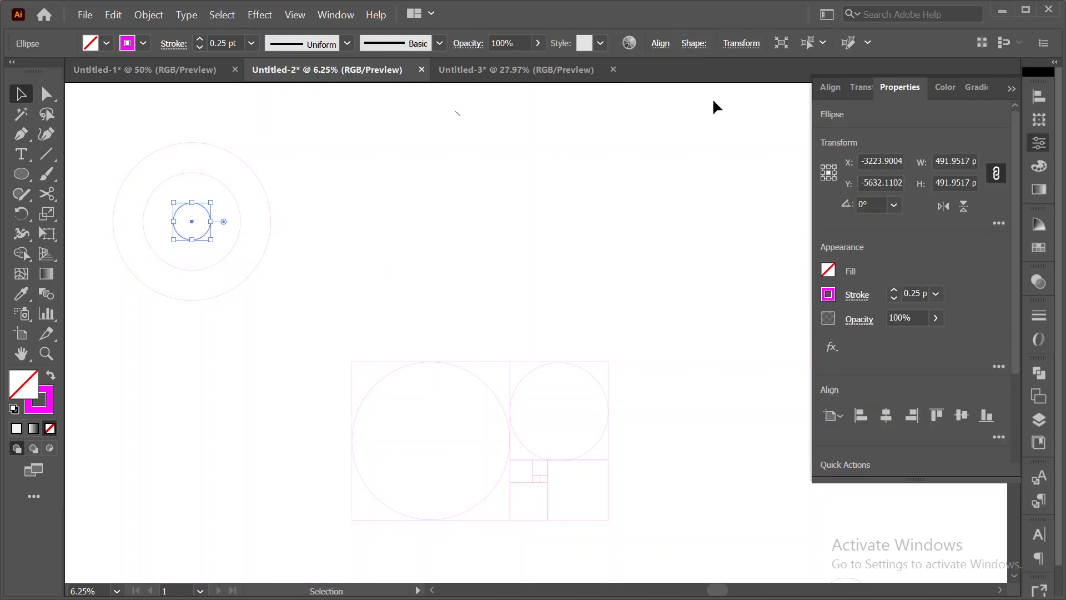
left_click(745, 51)
left_click(725, 72)
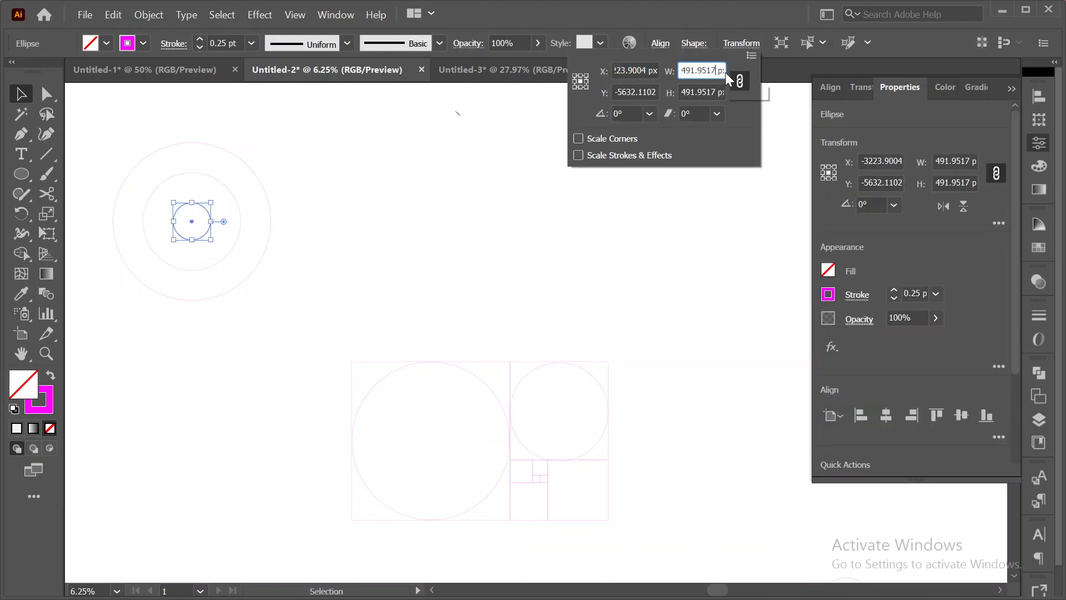
key("End")
type("/1.618")
key("Tab")
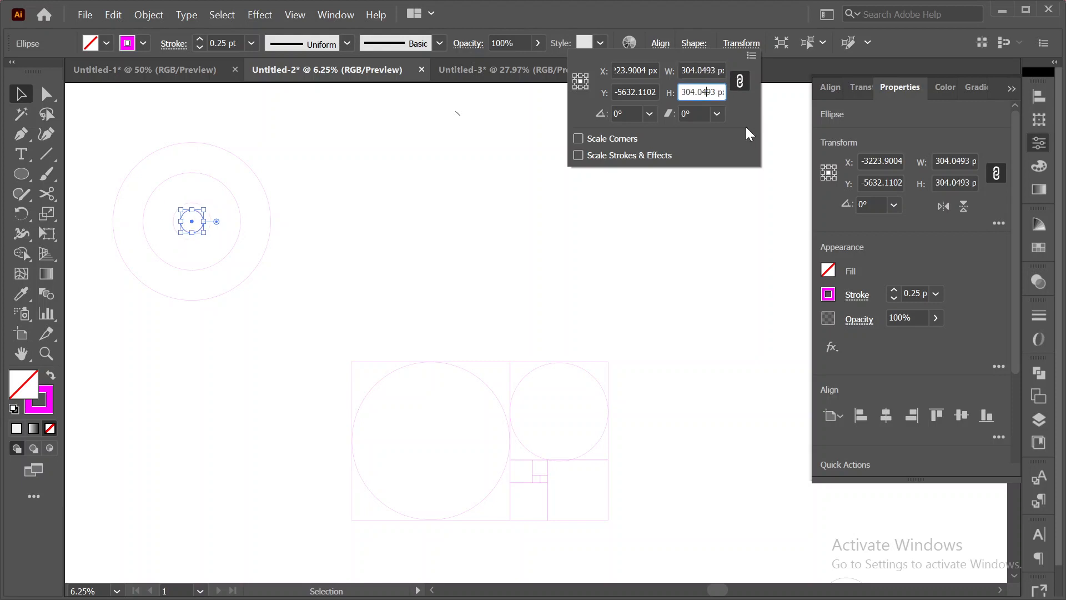
key("Return")
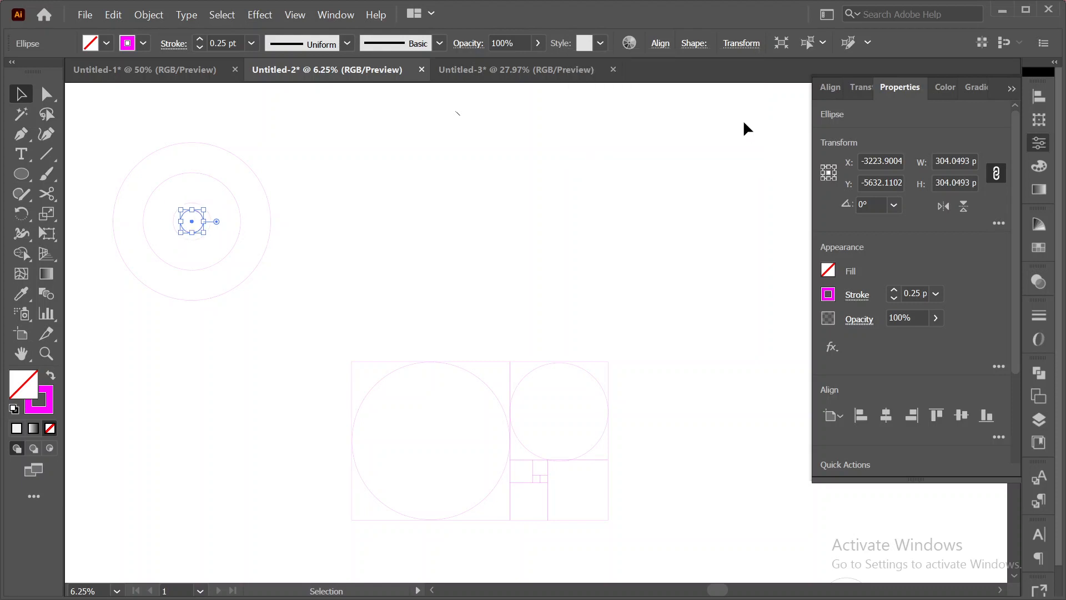
left_click(655, 136)
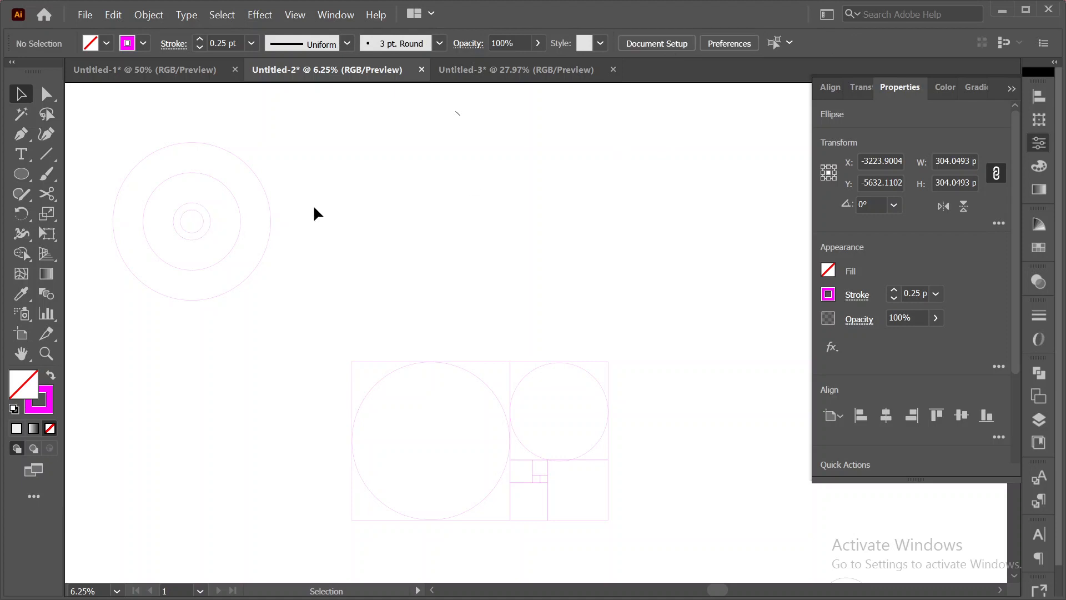
- Shrink the innermost concentric circle by dividing its width by 1.618 with proportions kept, and deselect it
left_click(191, 210)
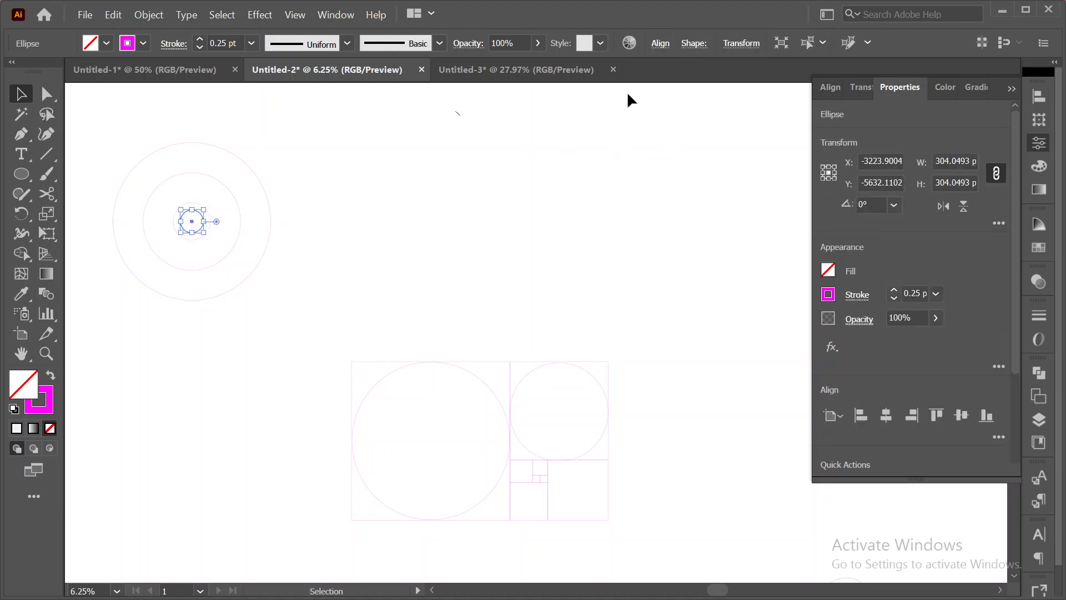
left_click(742, 44)
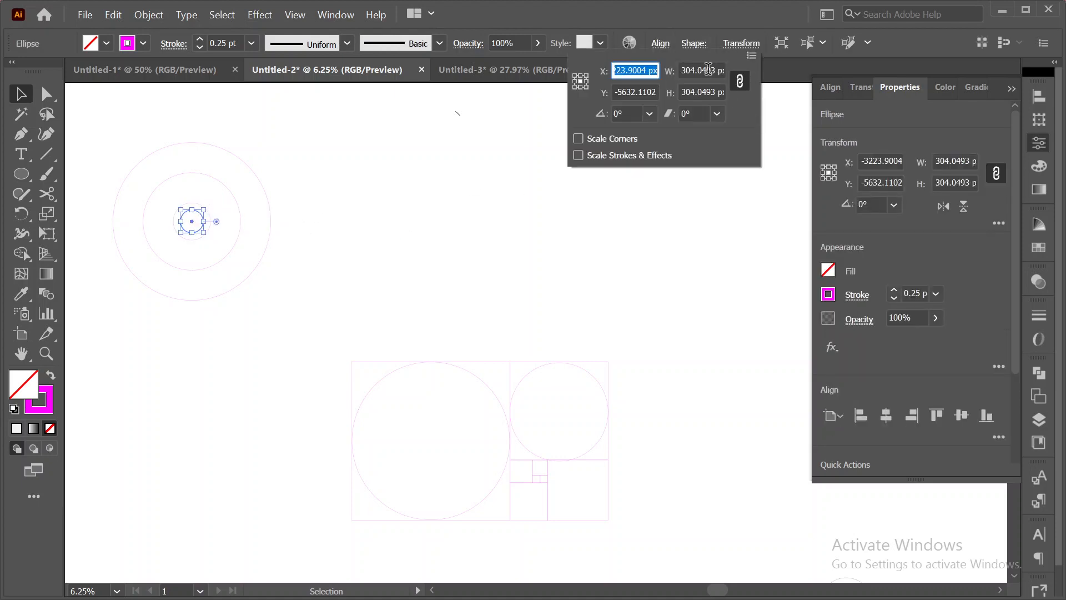
left_click(708, 70)
key("End")
type("/1")
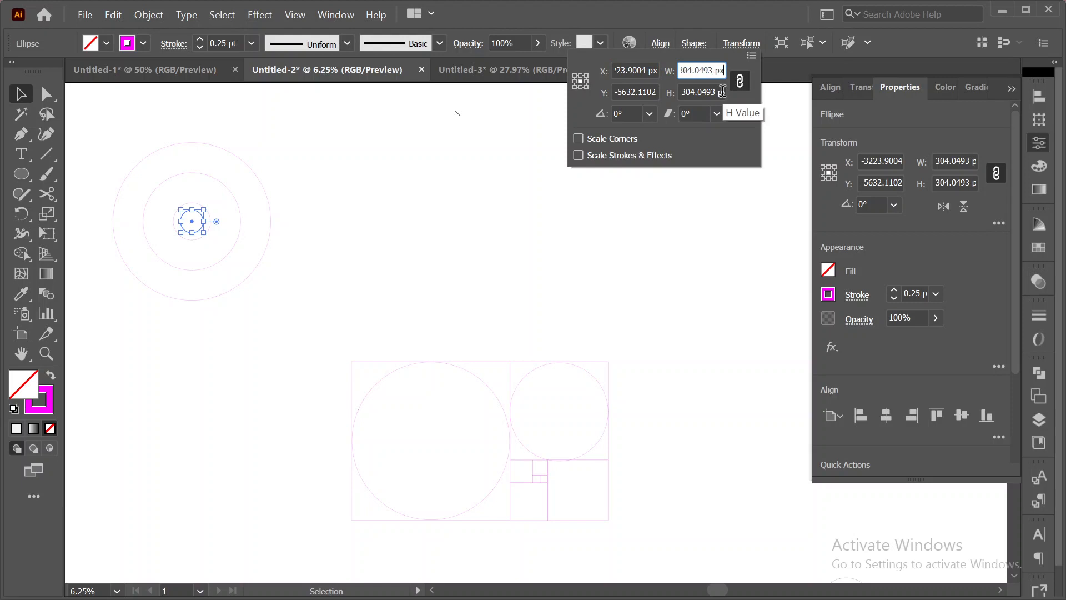
type(".618")
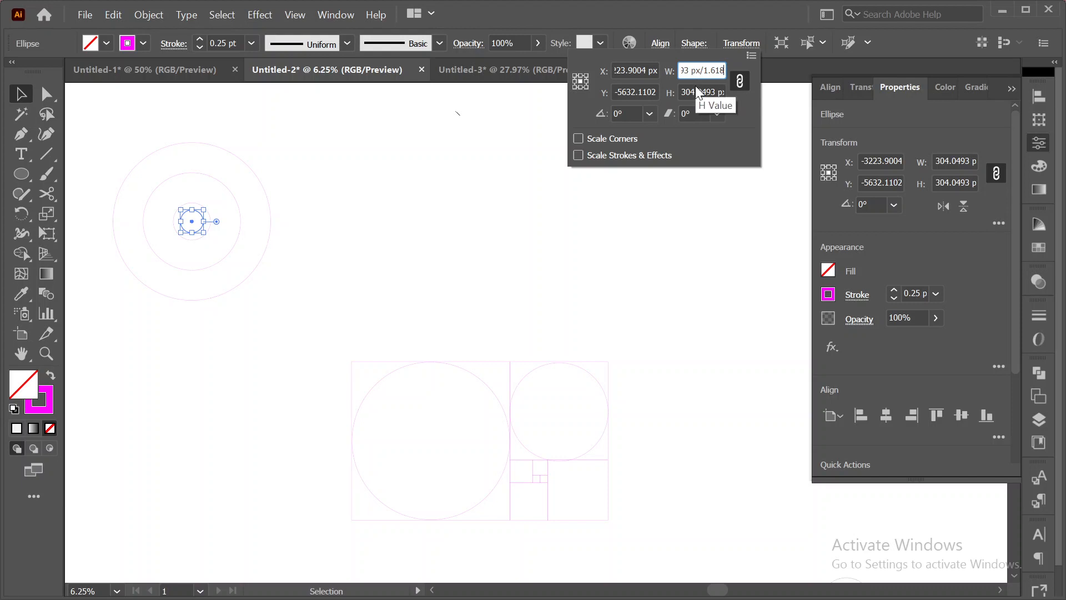
key("Tab")
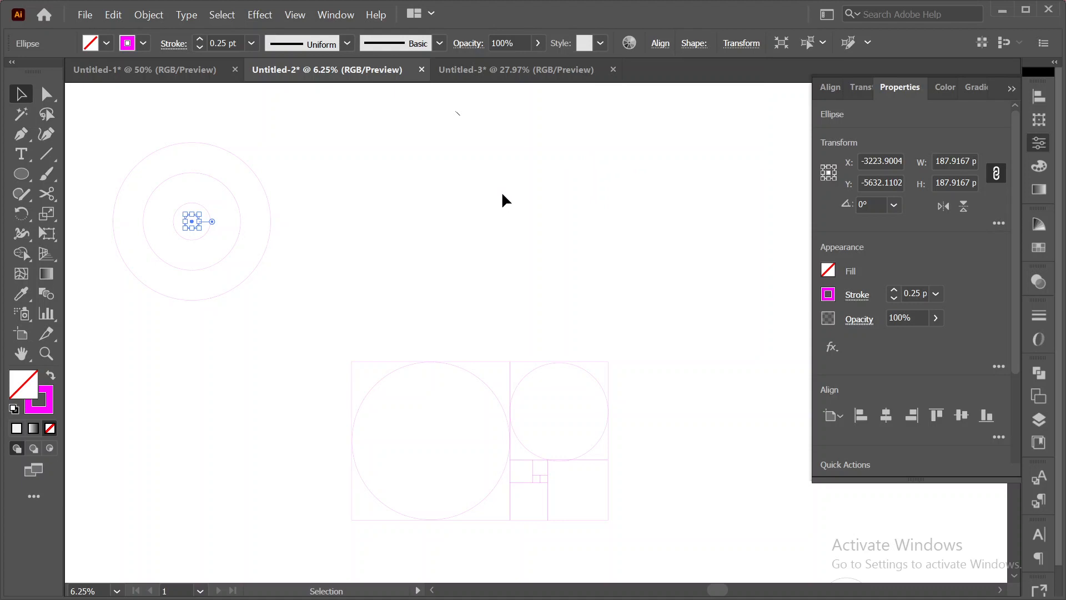
left_click(352, 95)
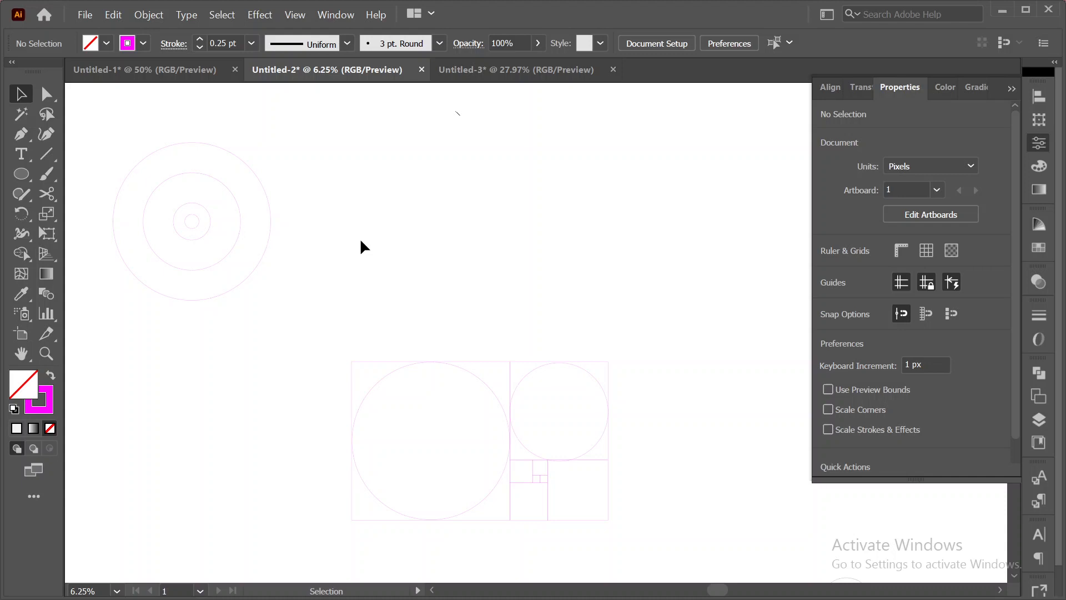
- Resize the square directly above the two smallest squares to 200 px wide and high, and deselect it
scroll(377, 250, "down", 3)
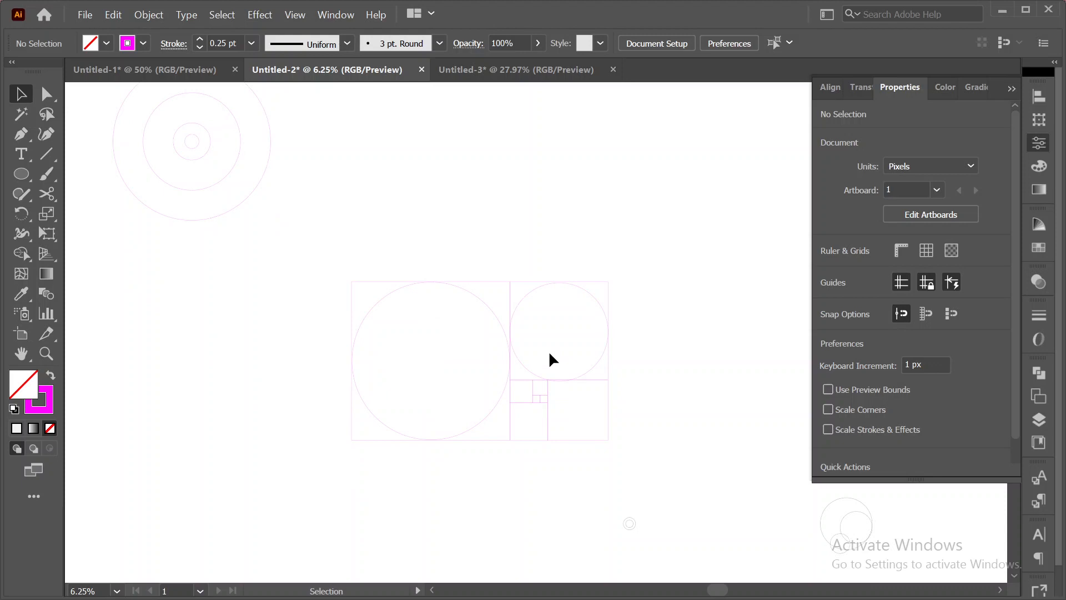
scroll(439, 320, "up", 3)
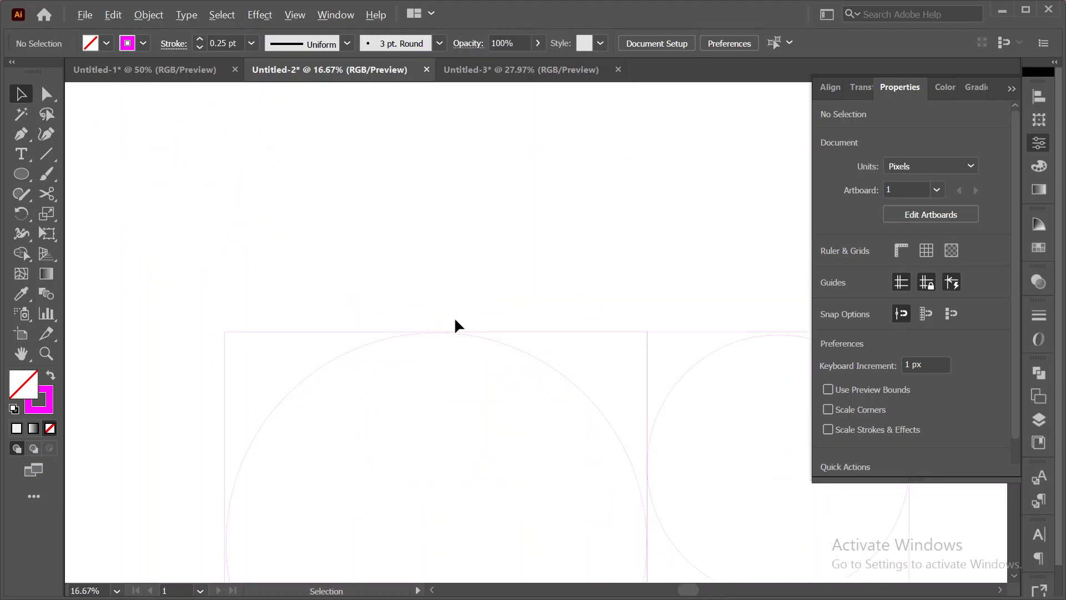
left_click_drag(611, 378, 248, 245)
scroll(384, 374, "up", 3)
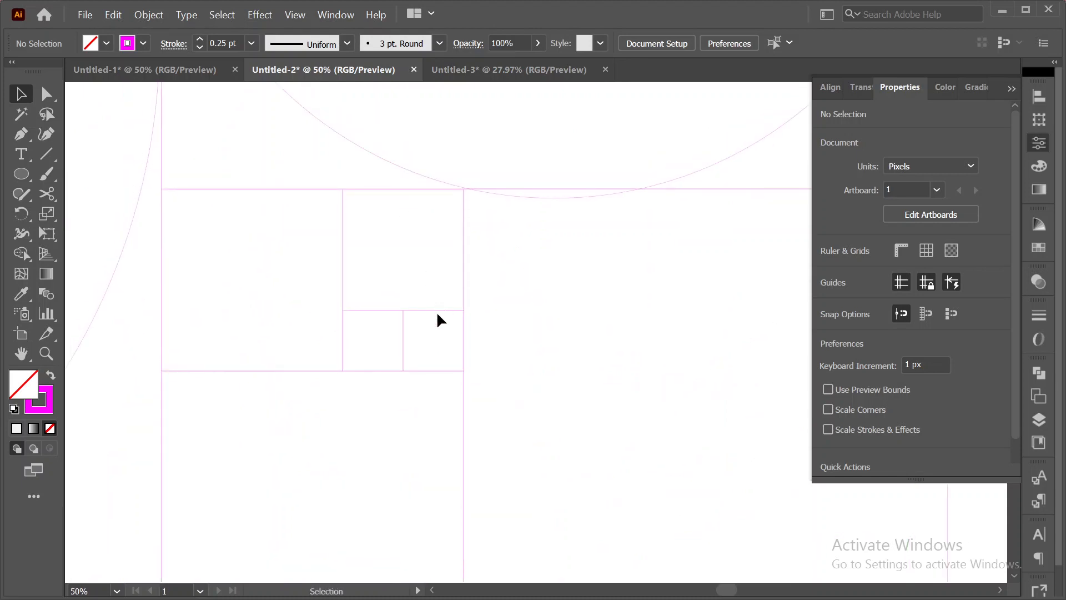
scroll(412, 327, "up", 3)
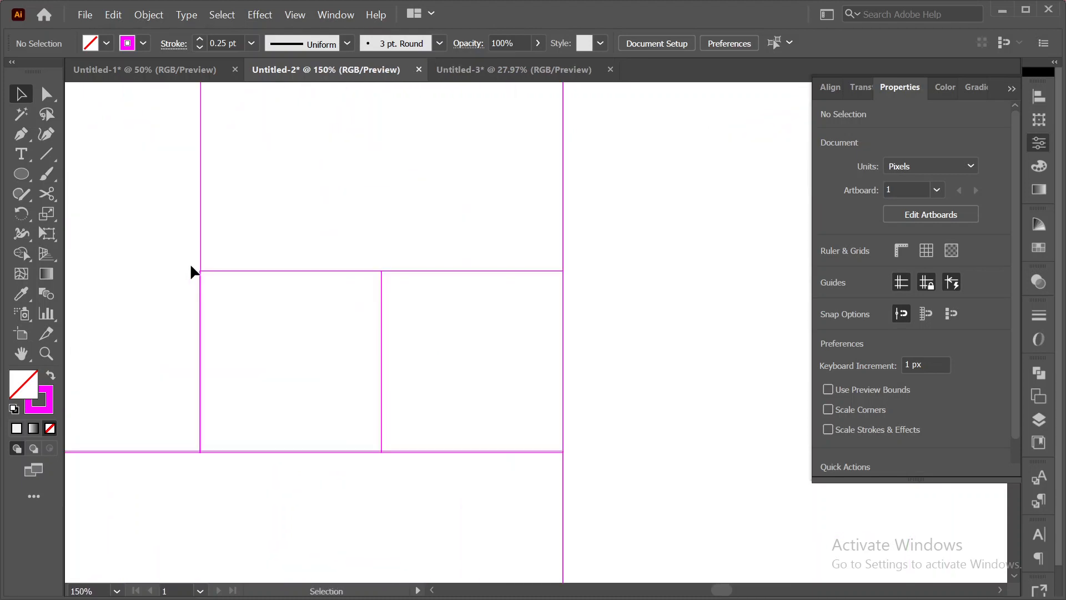
scroll(243, 326, "down", 1)
left_click(309, 230)
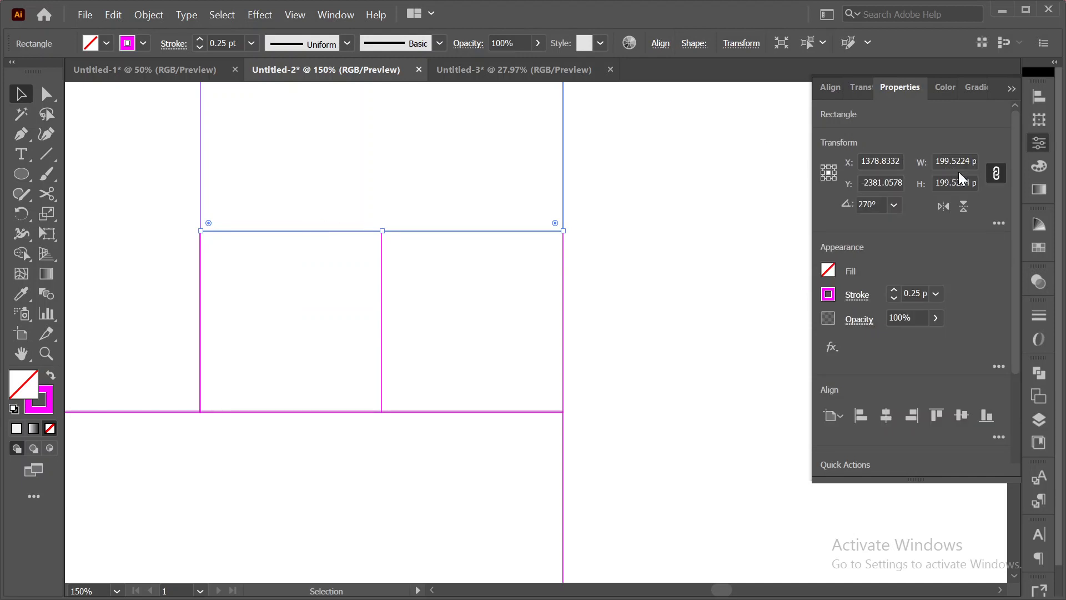
left_click(947, 160)
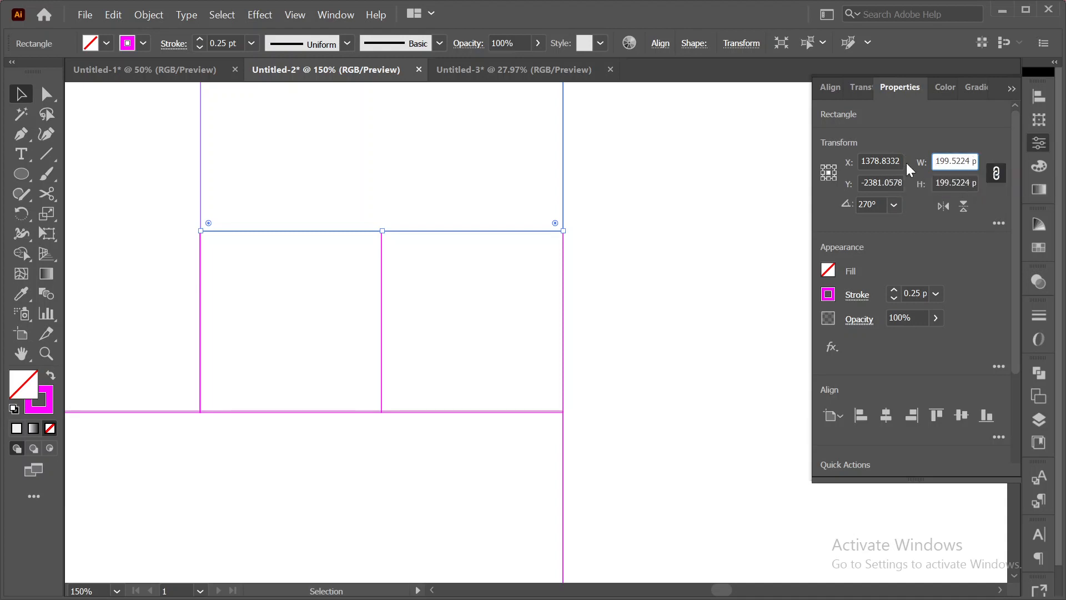
key("ctrl+a")
type("200")
key("Tab")
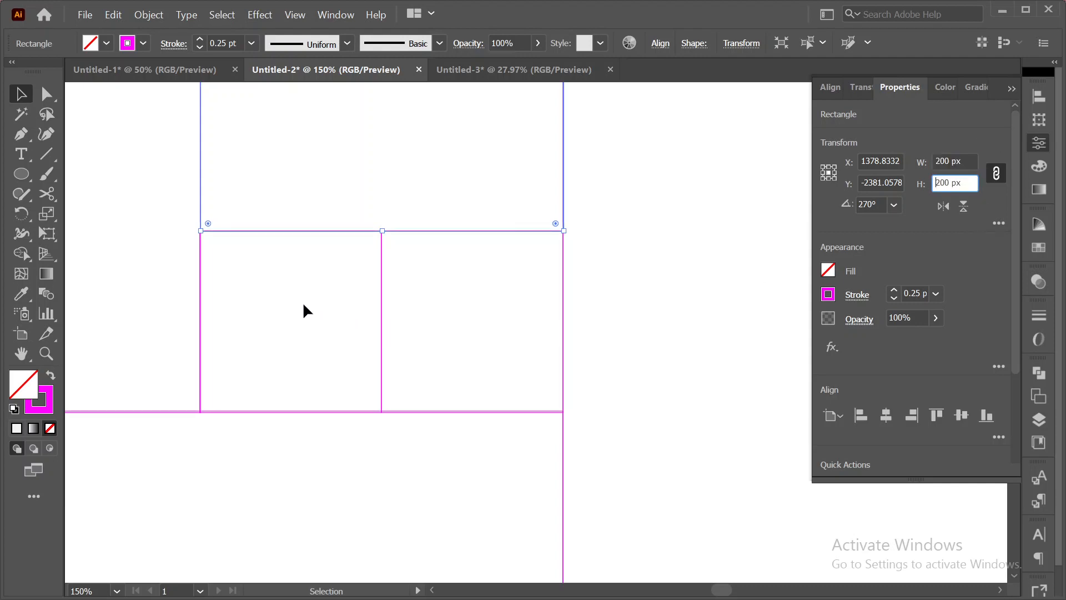
left_click(276, 280)
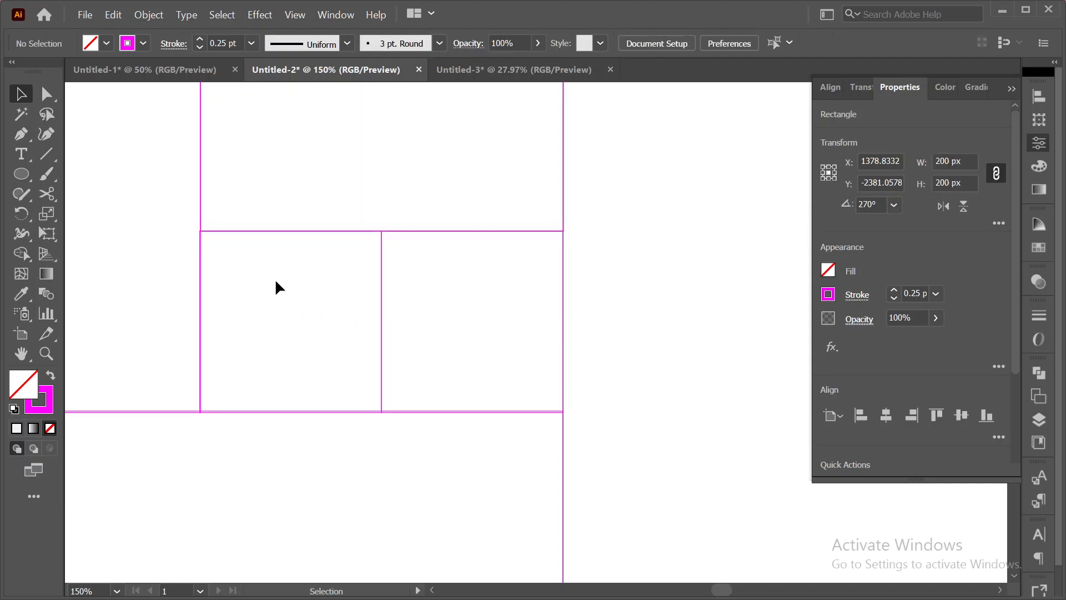
- Try creating a 200 px circle to the right of the squares, delete it, and cancel a second ellipse
left_click(271, 231)
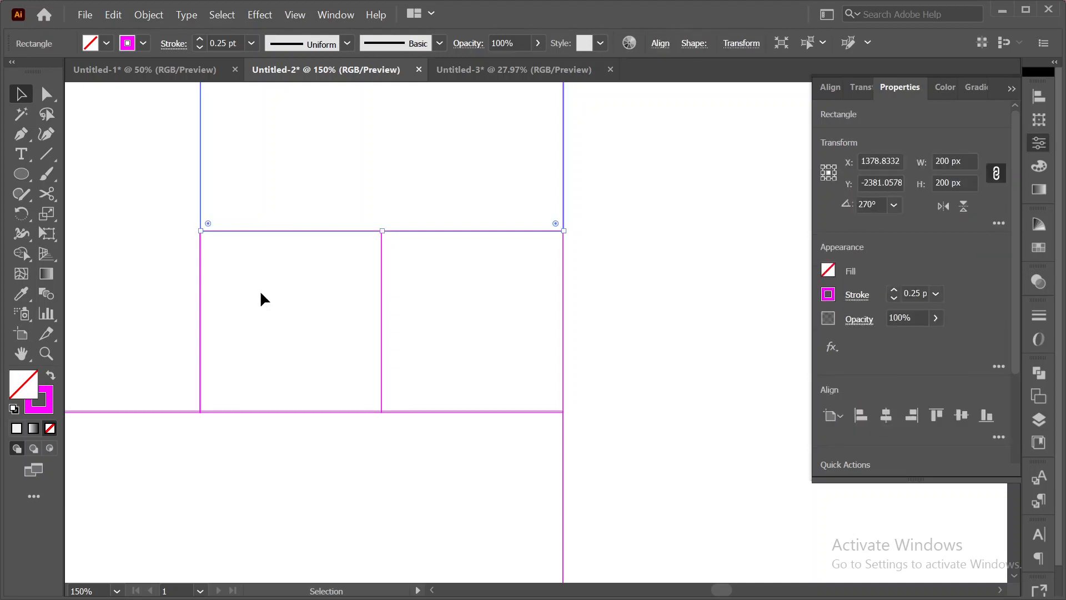
left_click(21, 174)
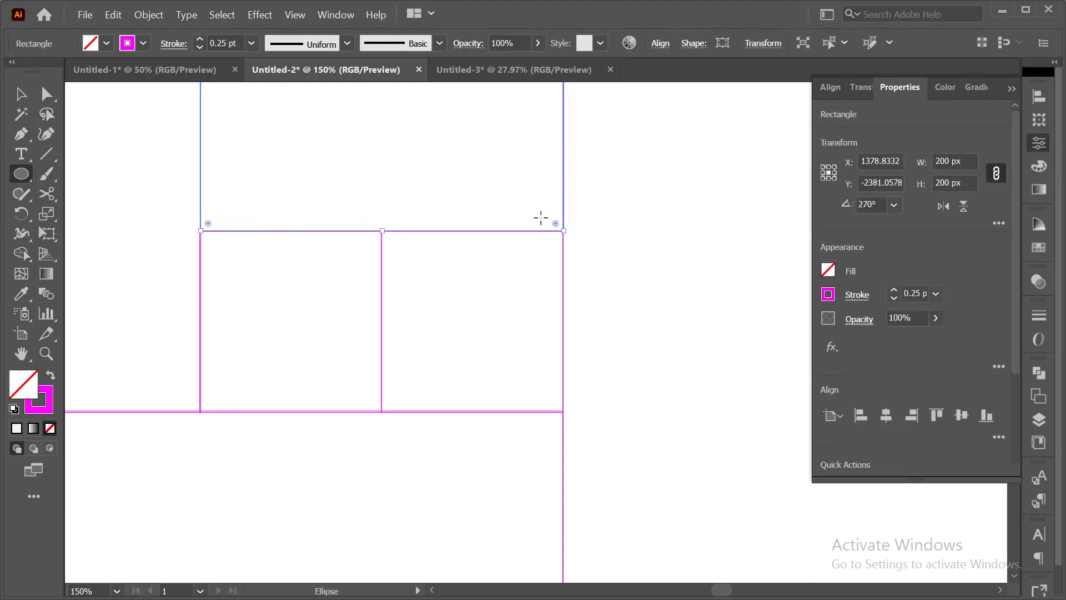
left_click(638, 208)
type("200")
left_click(348, 298)
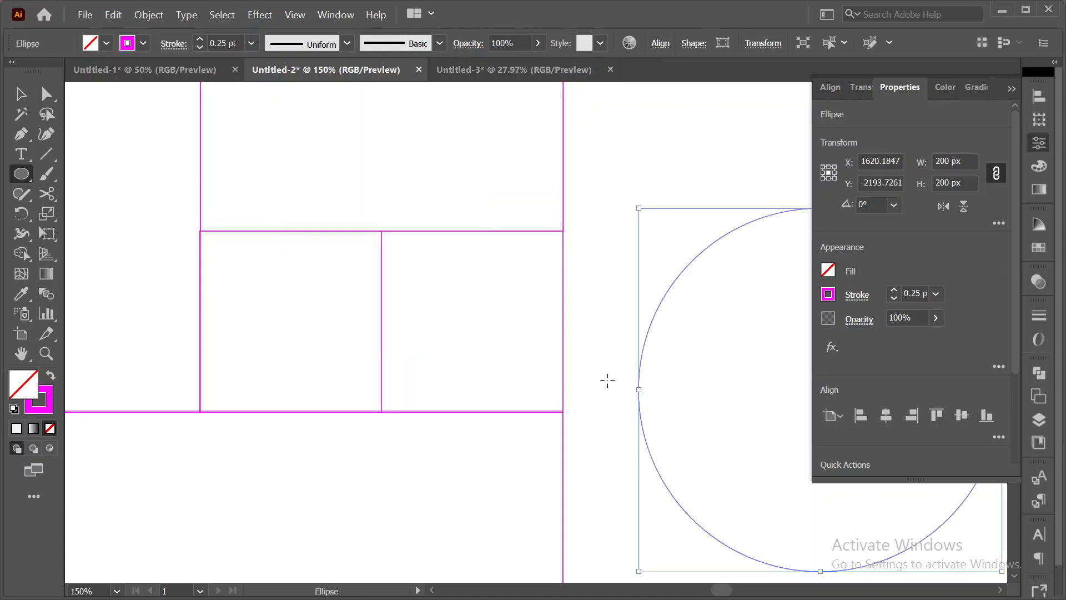
key("Delete")
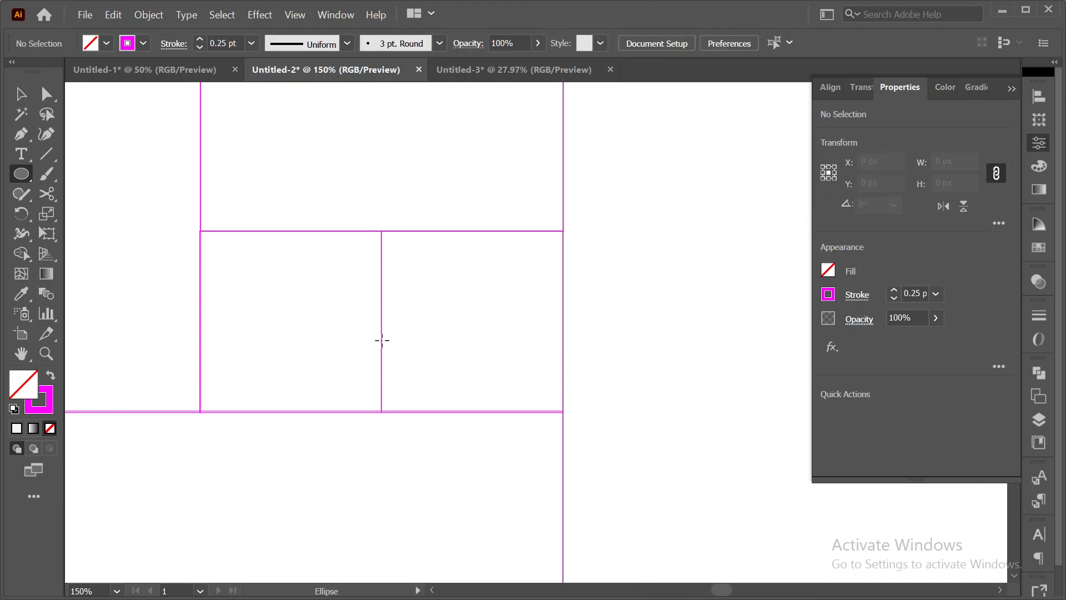
left_click(361, 160)
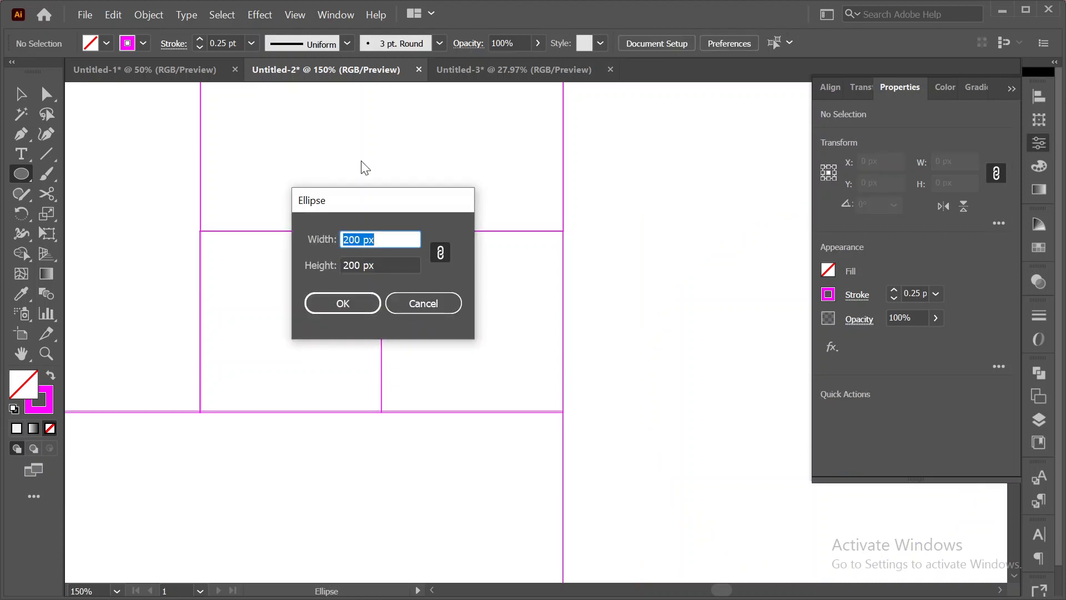
left_click(414, 309)
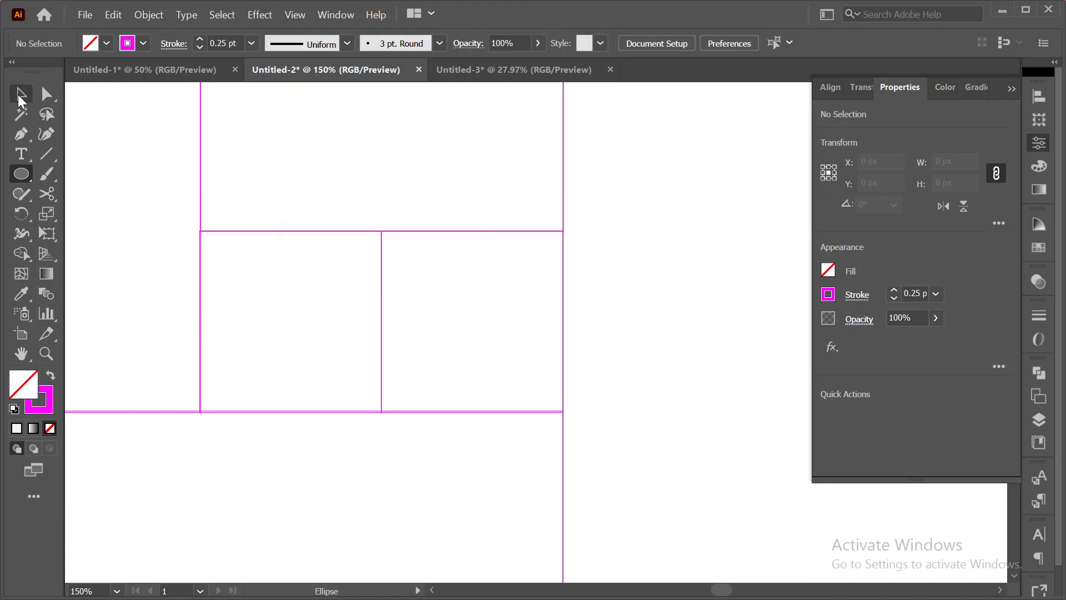
left_click(21, 95)
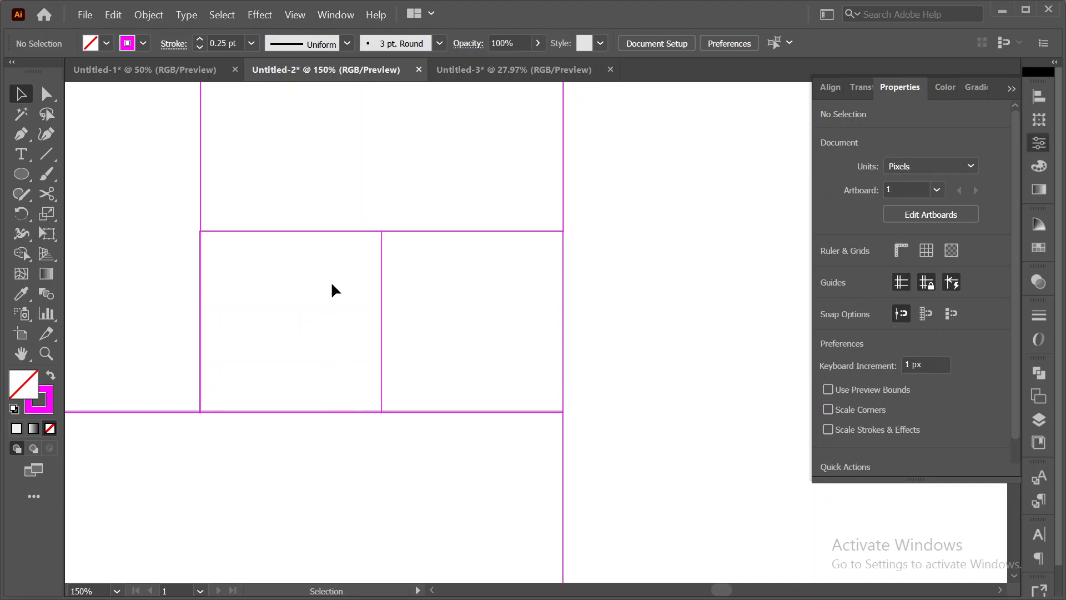
- Place a copy of the right-hand 100 px square in the empty area to the right of the golden rectangle
left_click(319, 231)
left_click(338, 297)
left_click(381, 303)
scroll(361, 316, "up", 1)
scroll(315, 381, "down", 1)
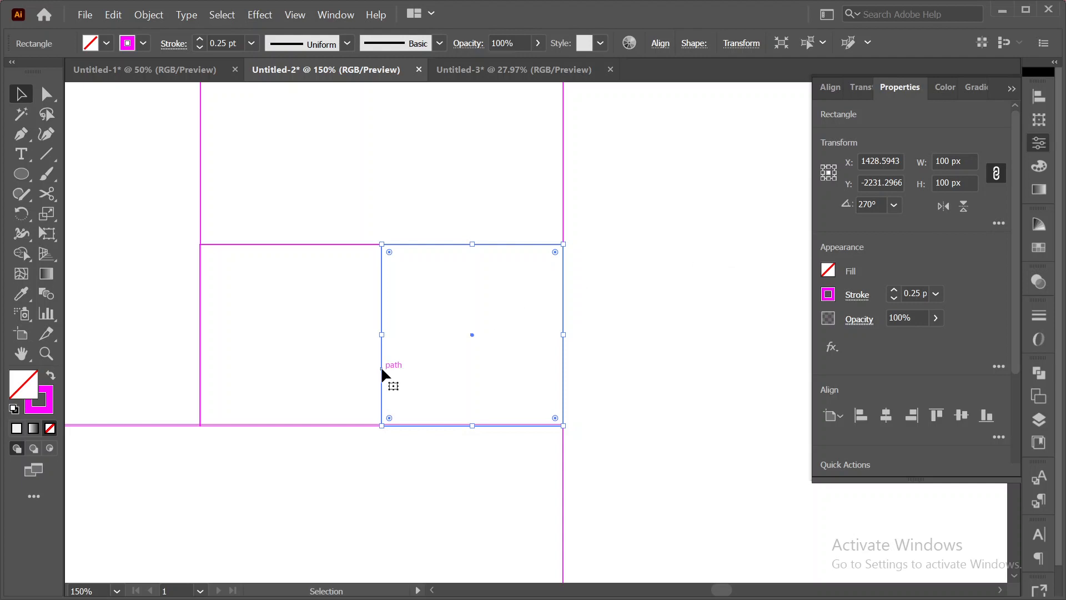
left_click_drag(381, 365, 659, 332)
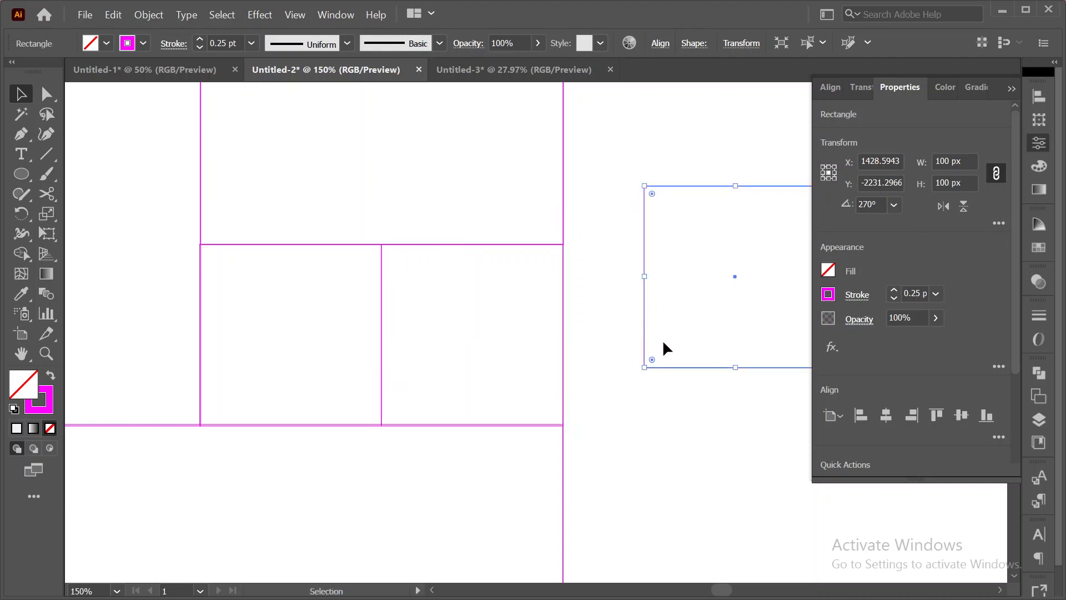
left_click_drag(628, 455, 332, 414)
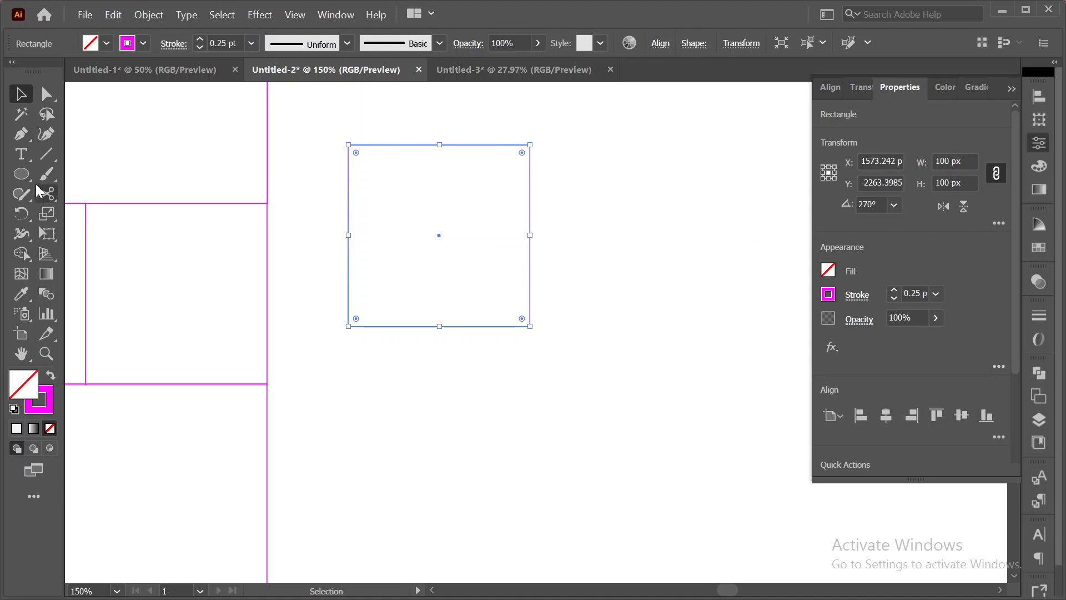
- Create a 100 px by 100 px circle and move it next to the copied square
key("l")
left_click(185, 233)
left_click(350, 239)
key("BackSpace")
type("100")
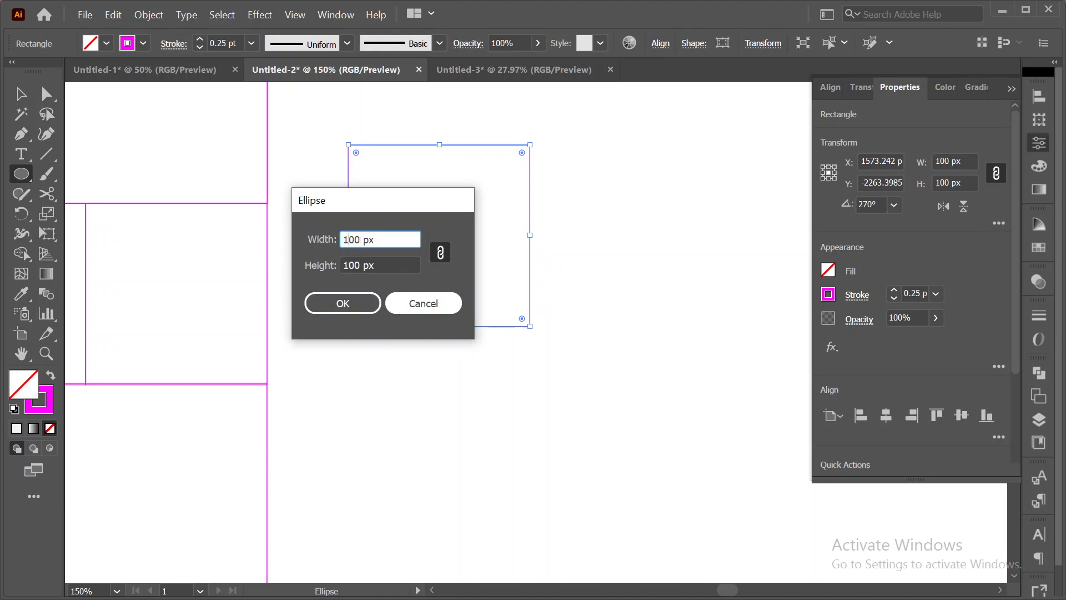
left_click(333, 307)
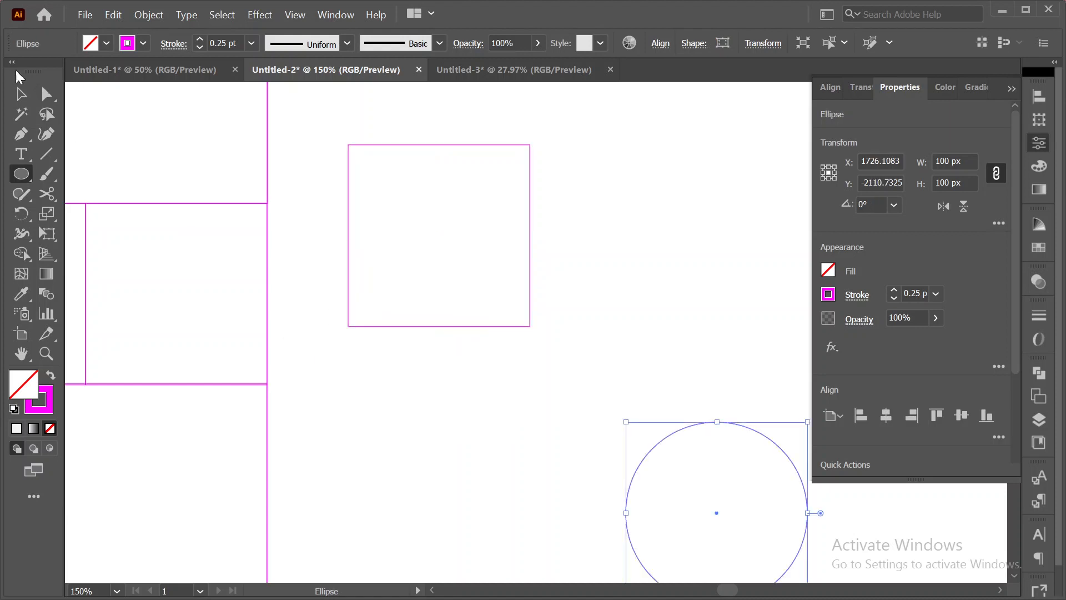
left_click(21, 94)
left_click_drag(653, 448, 611, 280)
left_click_drag(682, 427, 617, 258)
- Align the copied square and the circle on their horizontal and vertical centers, and delete the square around the circle
left_click_drag(399, 214, 629, 368)
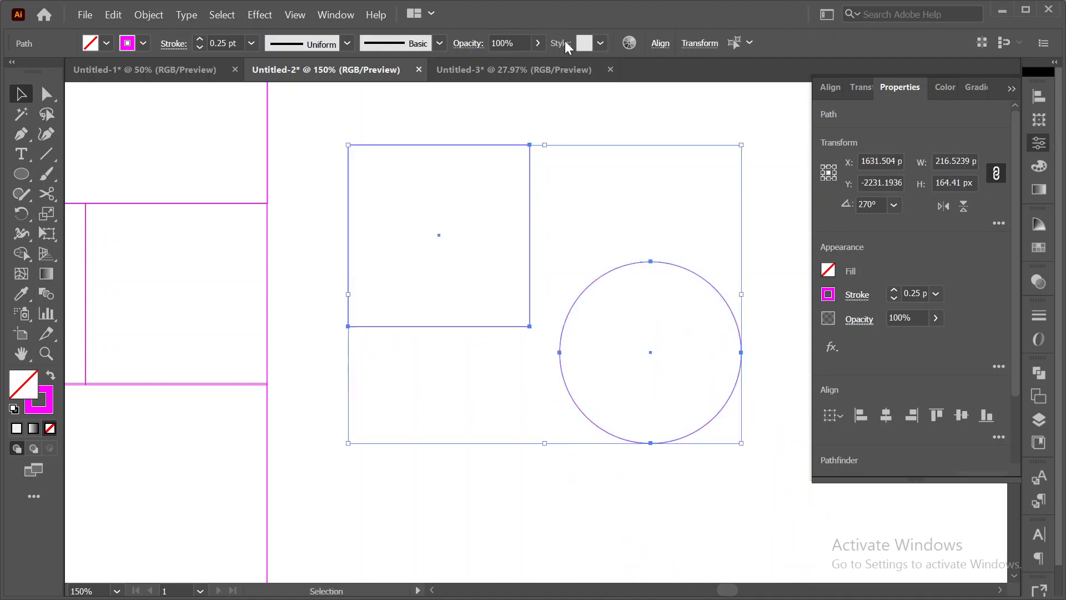
left_click(661, 42)
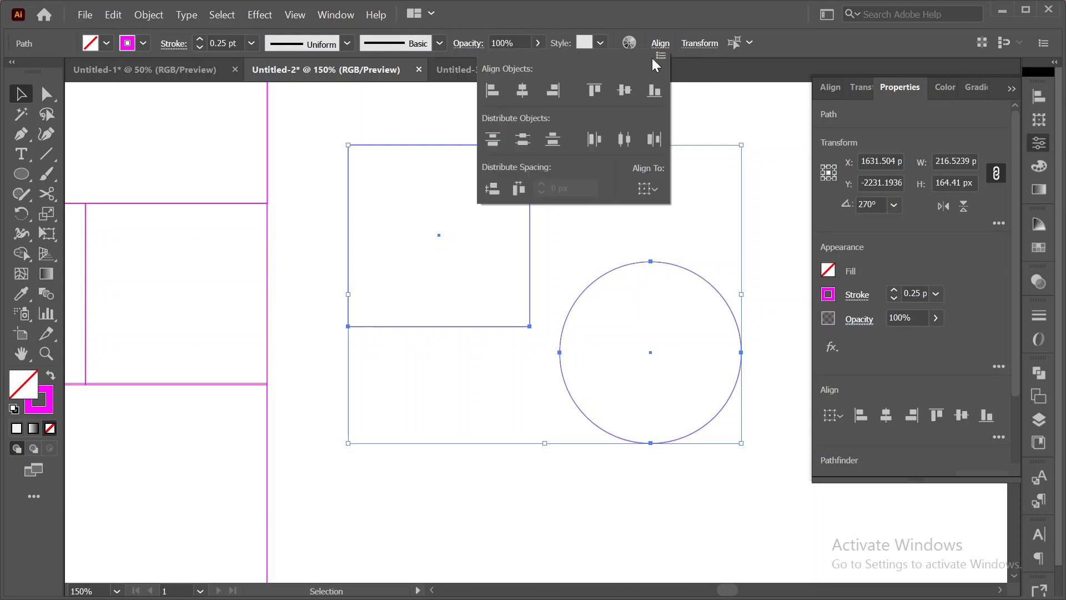
left_click(523, 89)
left_click(624, 89)
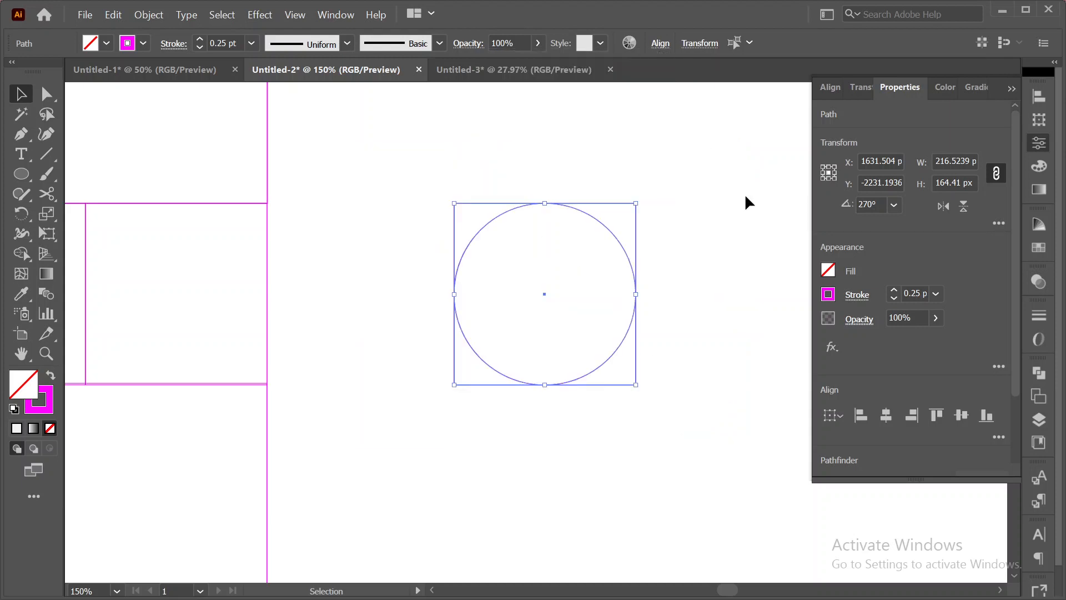
left_click(707, 337)
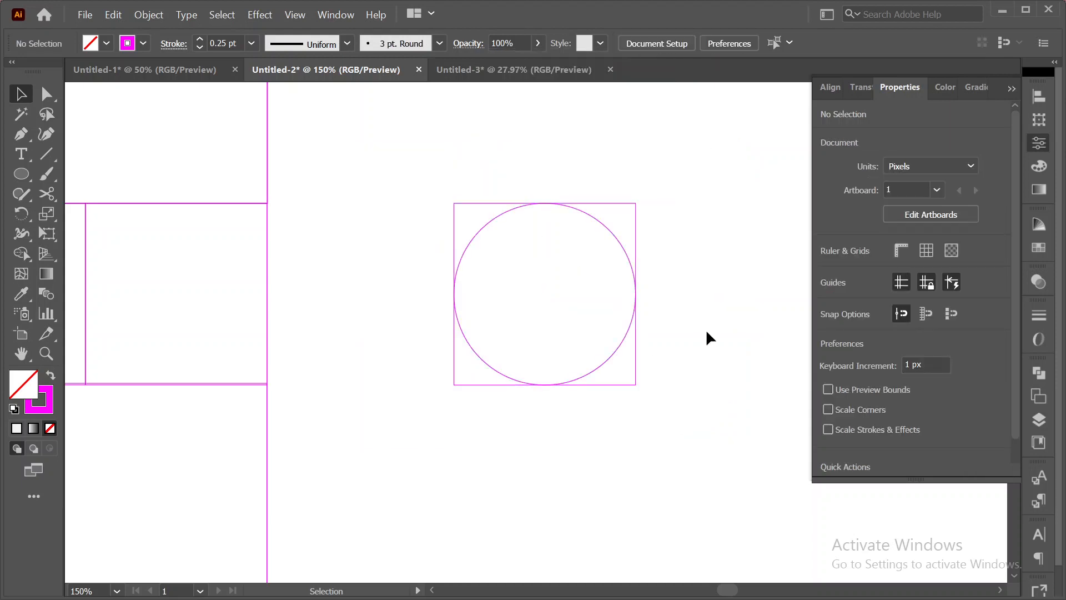
left_click_drag(636, 231, 703, 466)
key("Delete")
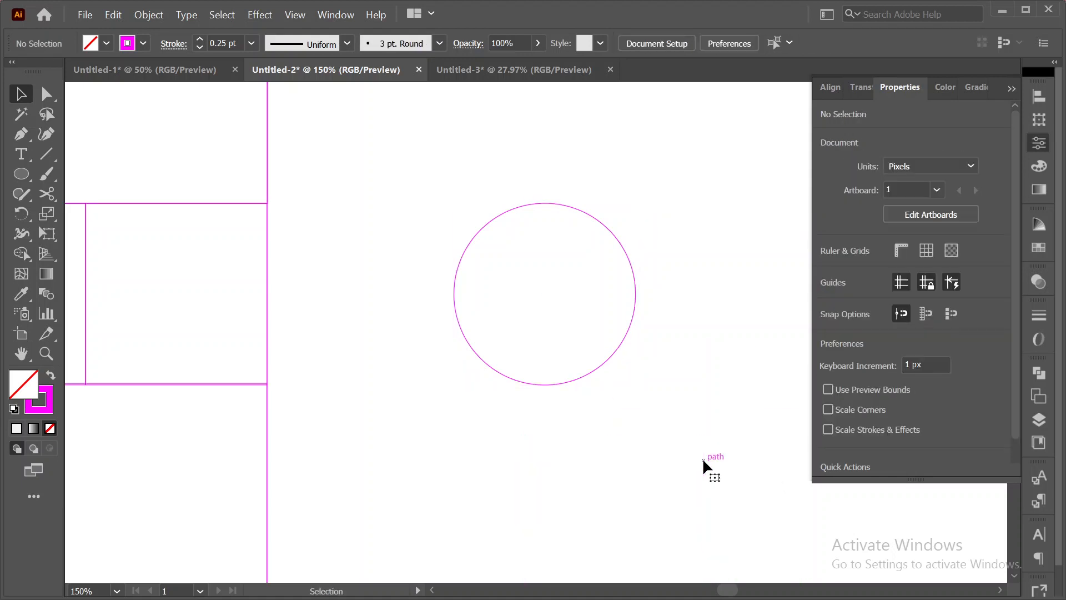
- Copy the 100 px circle in place and enlarge the copy proportionally by multiplying its width by 1.618
left_click_drag(428, 193, 633, 426)
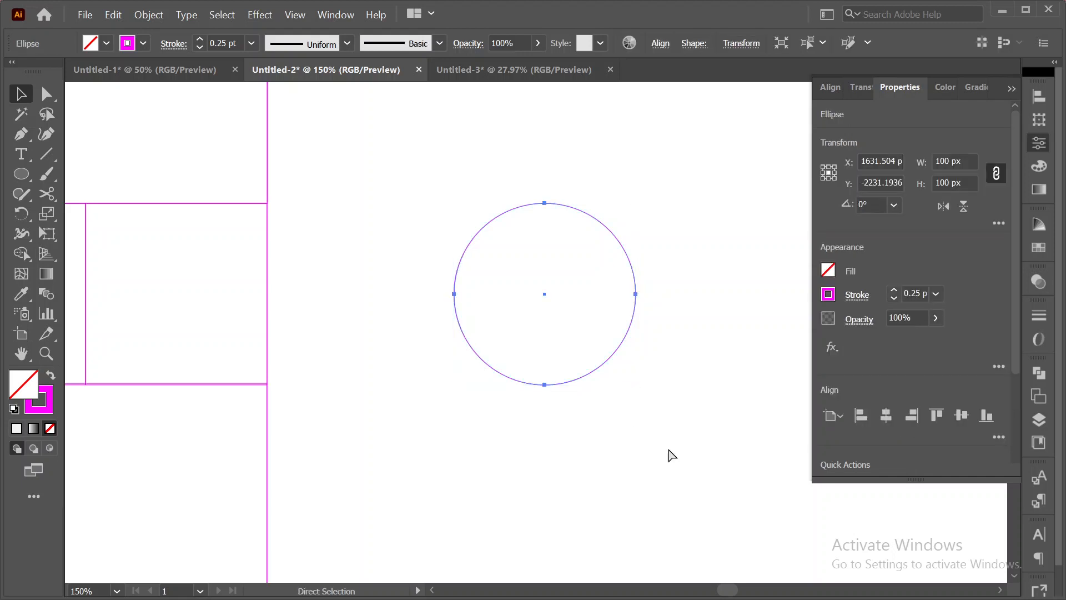
key("ctrl+c")
key("ctrl+f")
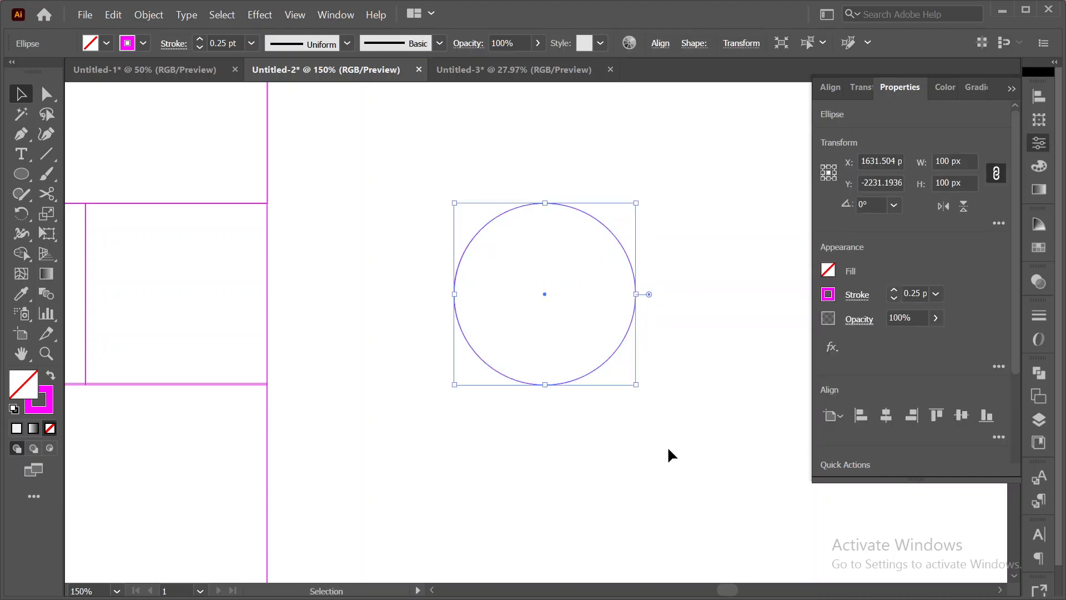
left_click(972, 163)
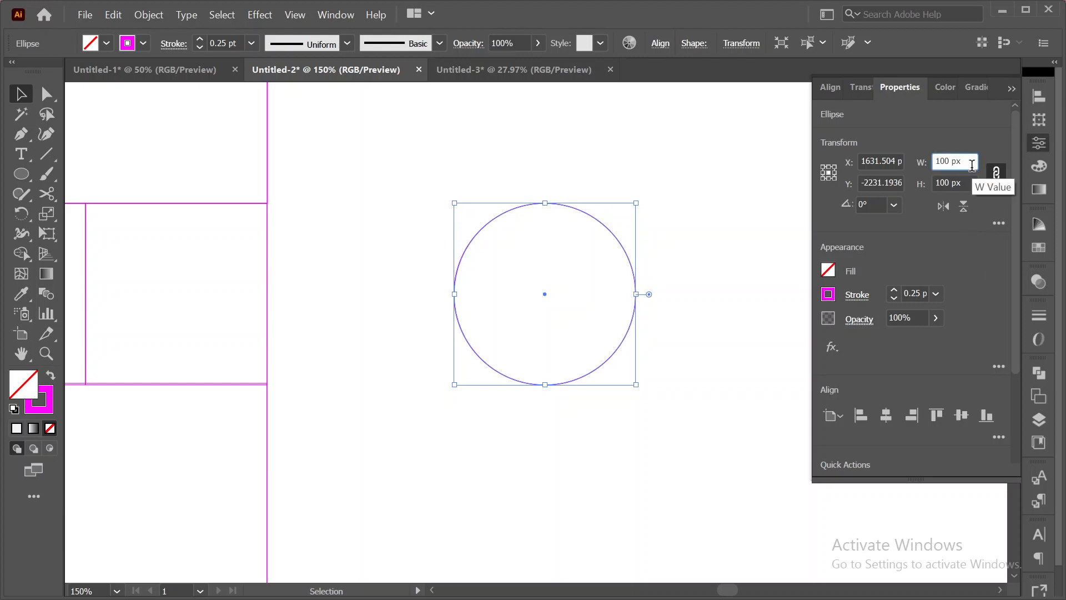
type("*1.618")
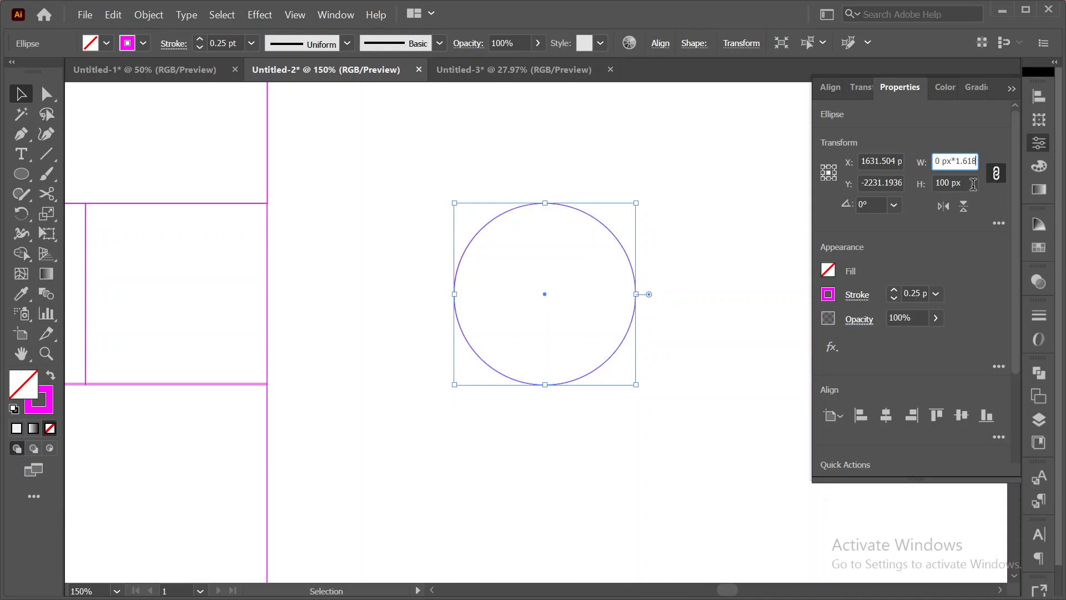
key("alt+Return")
left_click(969, 184)
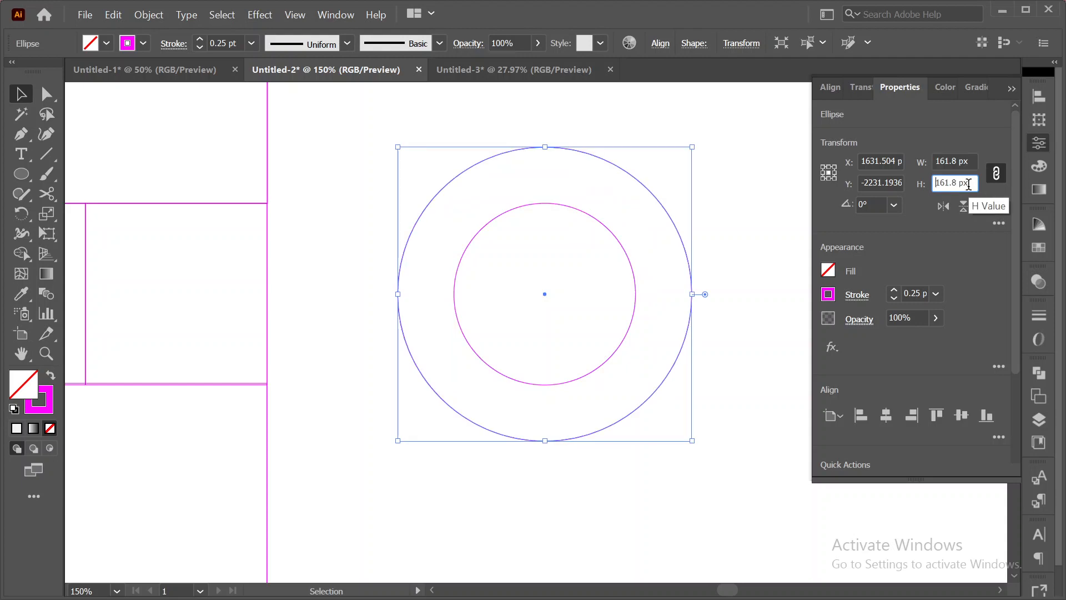
left_click(767, 205)
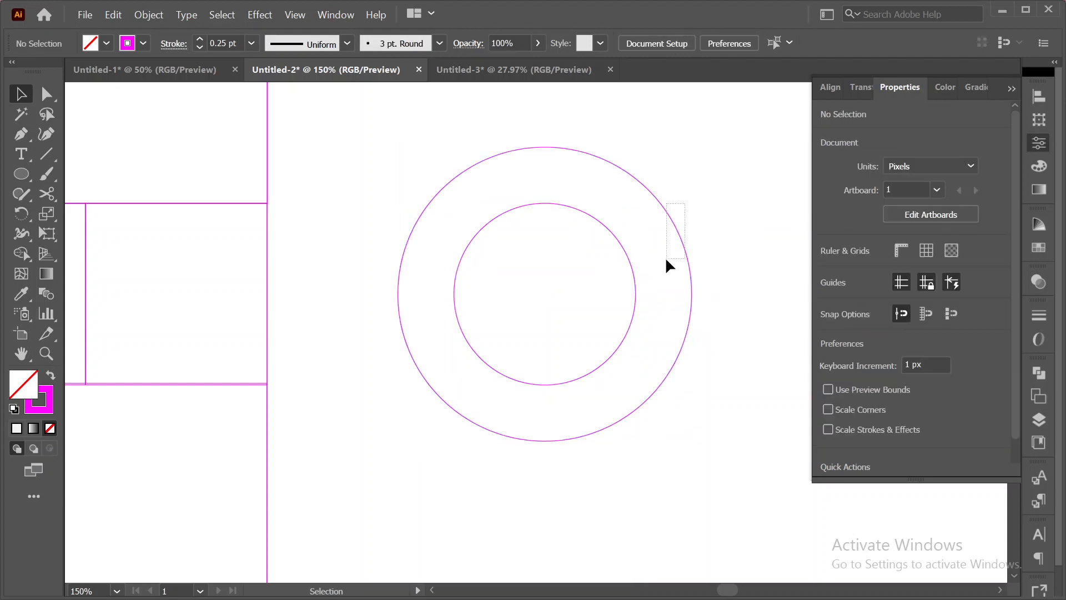
- Create a third concentric circle from the outer one, multiplying the 161.8 px width by 1.618 with proportions kept
left_click_drag(666, 259, 667, 259)
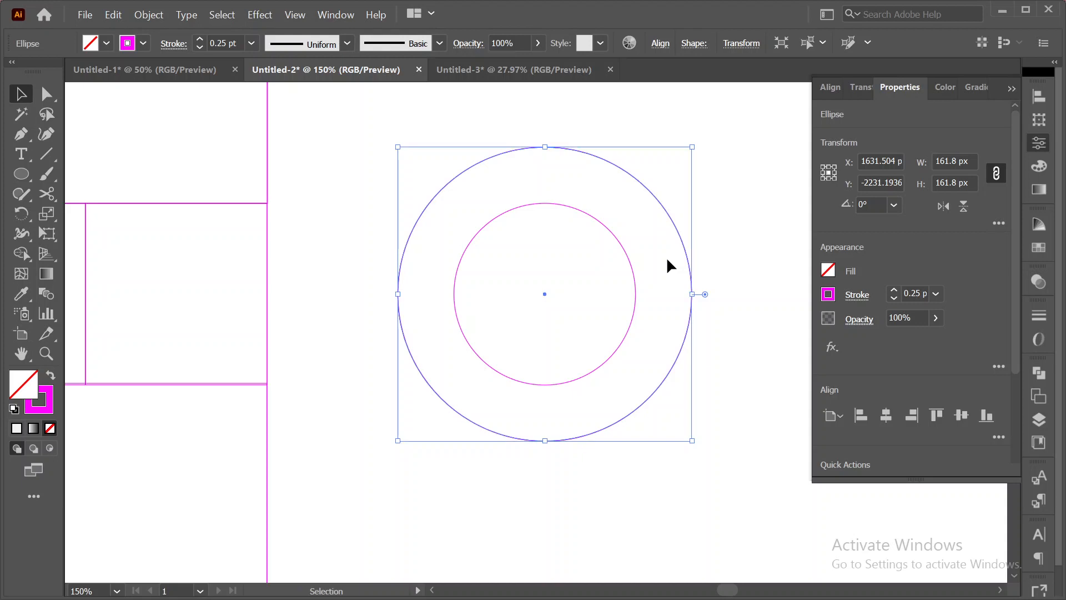
left_click(973, 161)
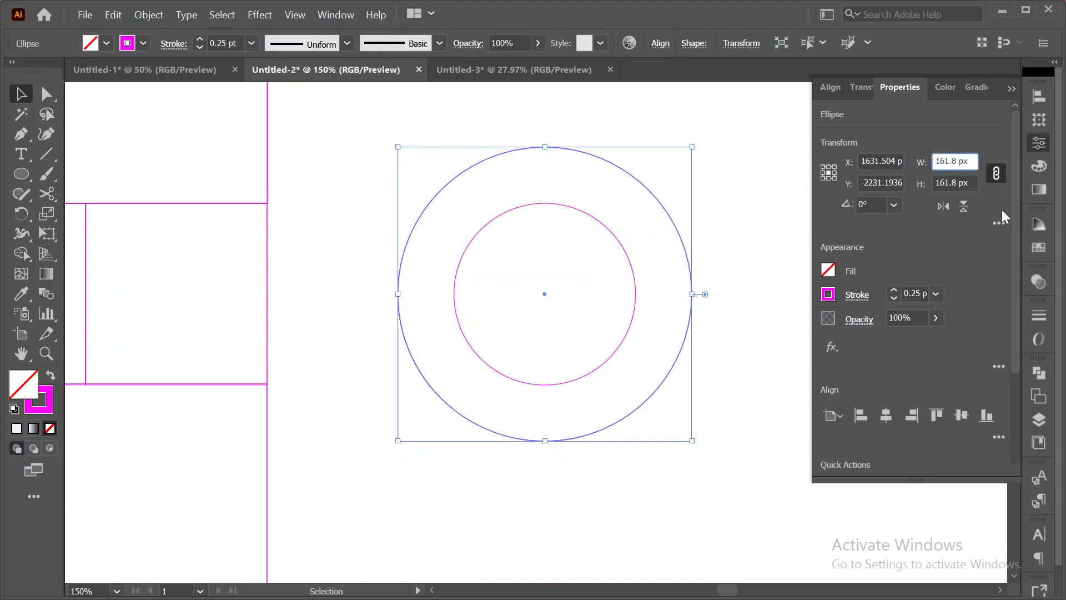
type("*1.618")
left_click(956, 181)
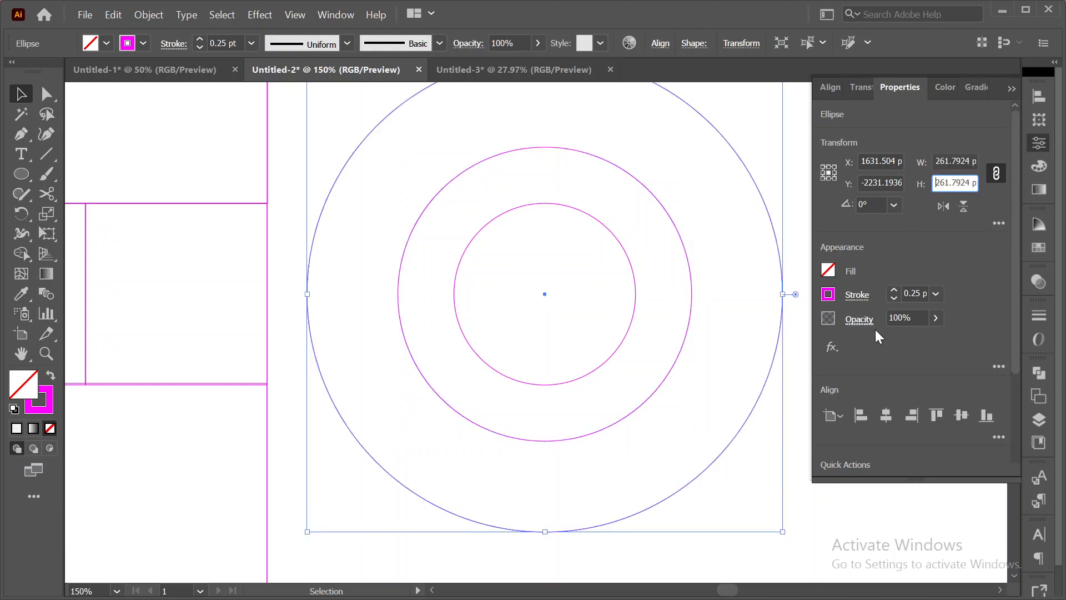
left_click(748, 509)
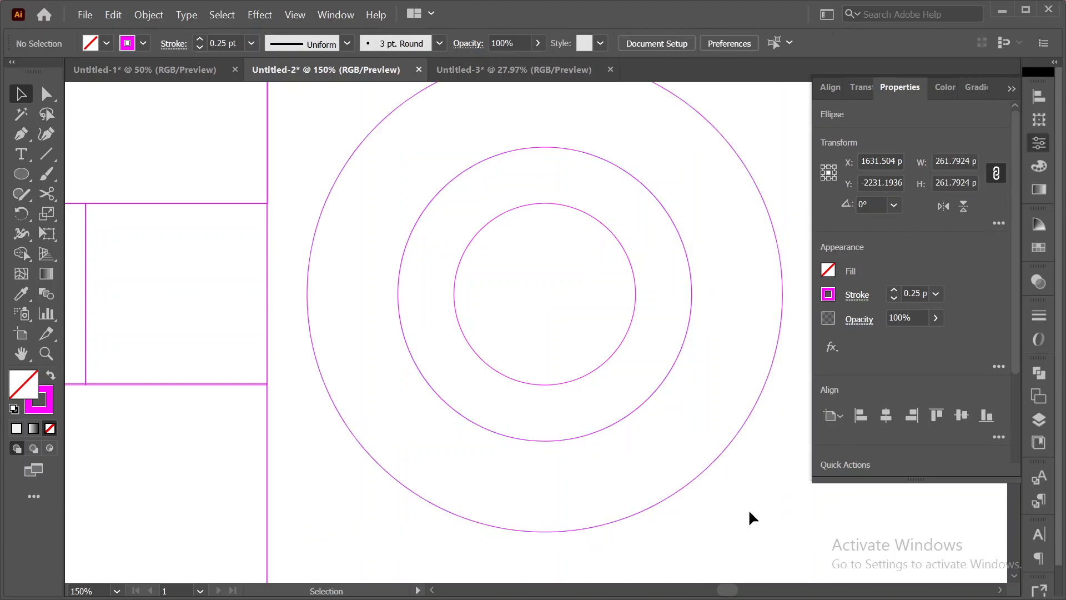
- Create a fourth concentric circle from the largest one, again multiplying its width by 1.618 with proportions kept
left_click(707, 471)
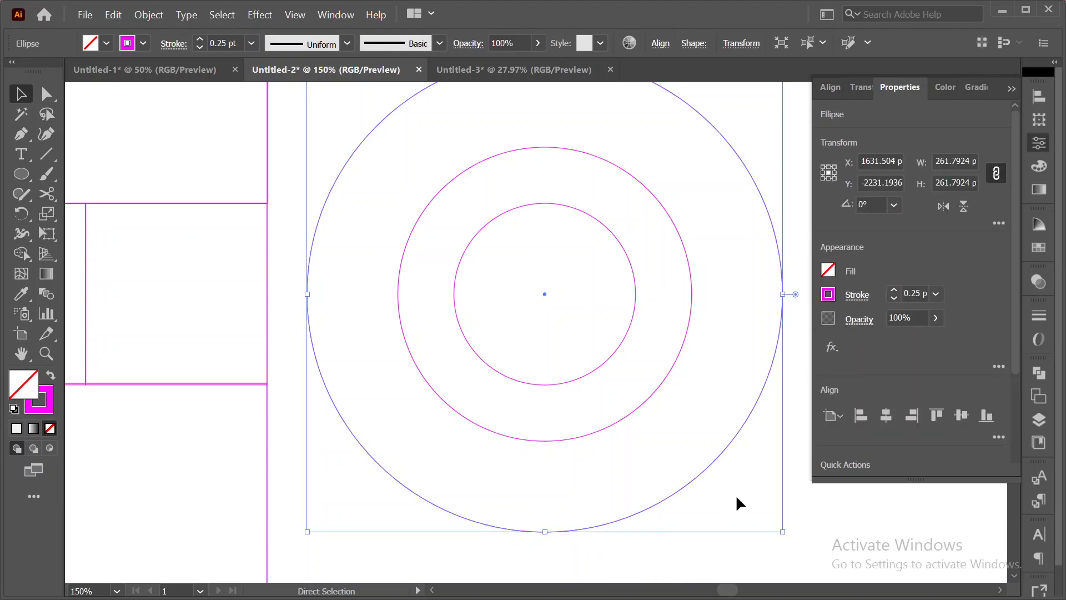
left_click(886, 416)
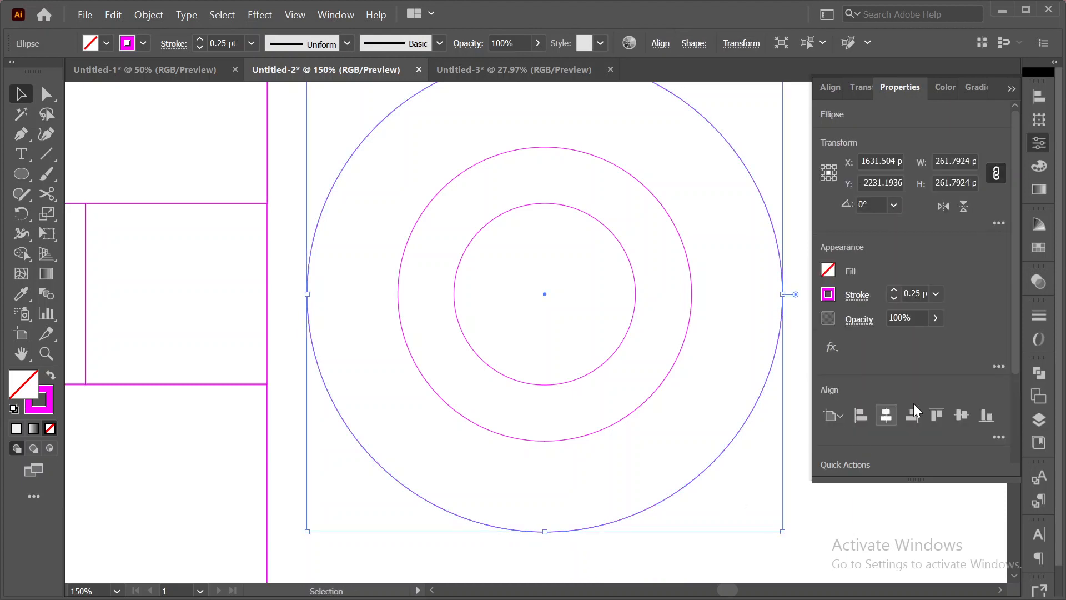
left_click(969, 162)
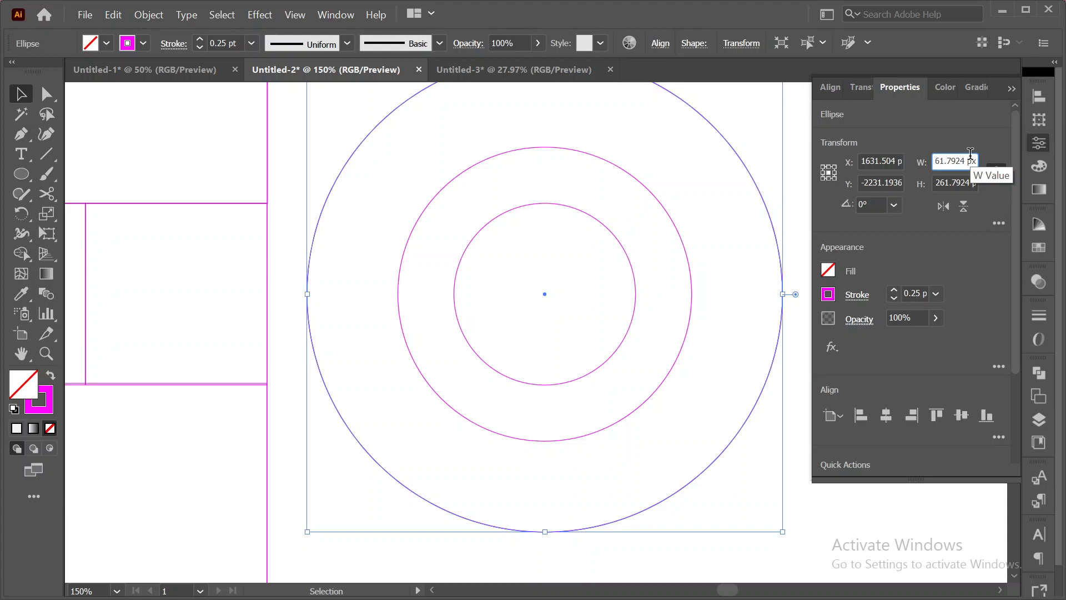
type("*1.618")
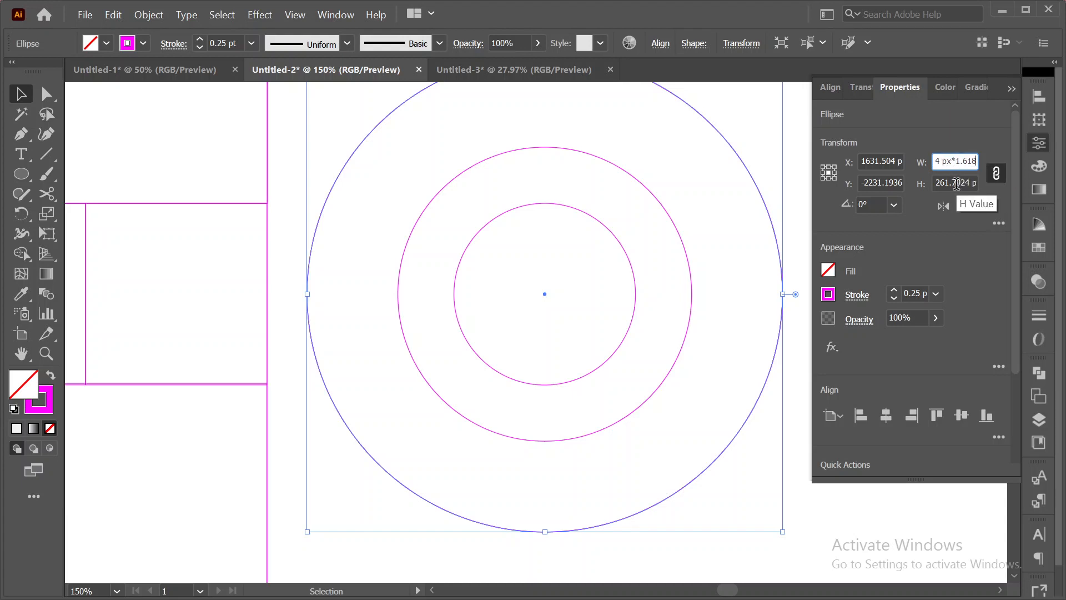
key("Tab")
- Move all four concentric circles together about 242 px right and 95 px down, clear of the small squares' edge
scroll(654, 270, "down", 3)
left_click_drag(717, 266, 388, 265)
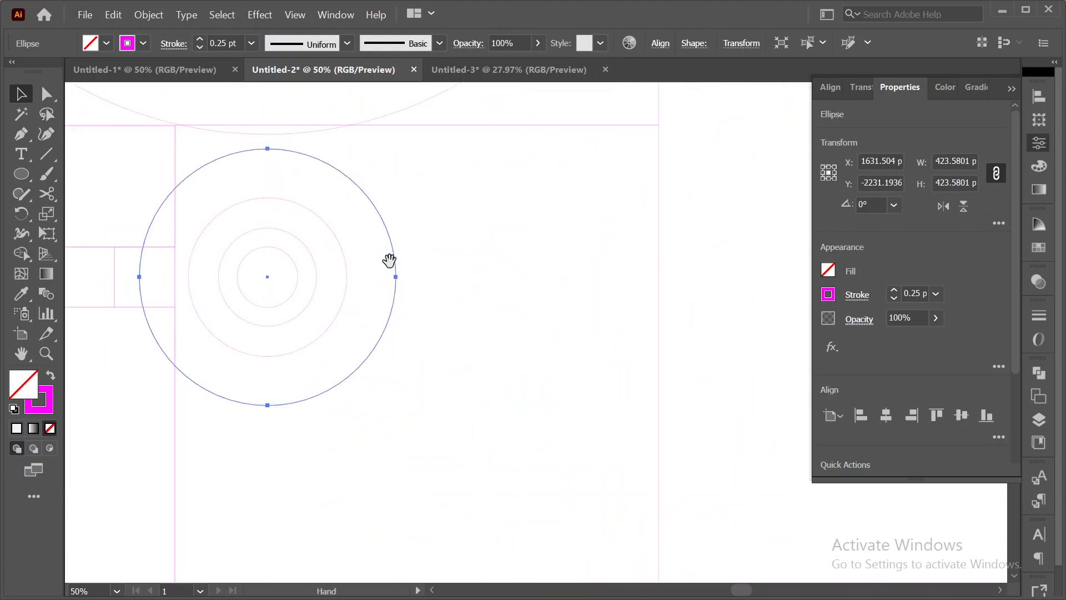
left_click_drag(469, 227, 253, 357)
left_click_drag(295, 274, 443, 331)
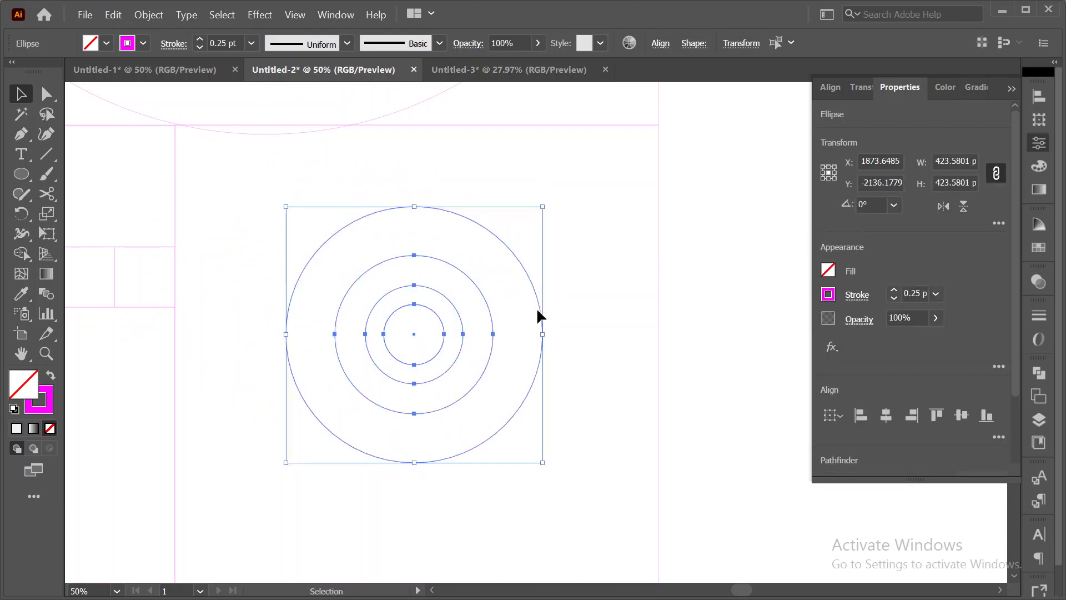
- Duplicate the outermost 423.58 px circle in place and multiply the copy's width by 1.618, keeping its proportions
left_click(613, 264)
left_click(536, 374)
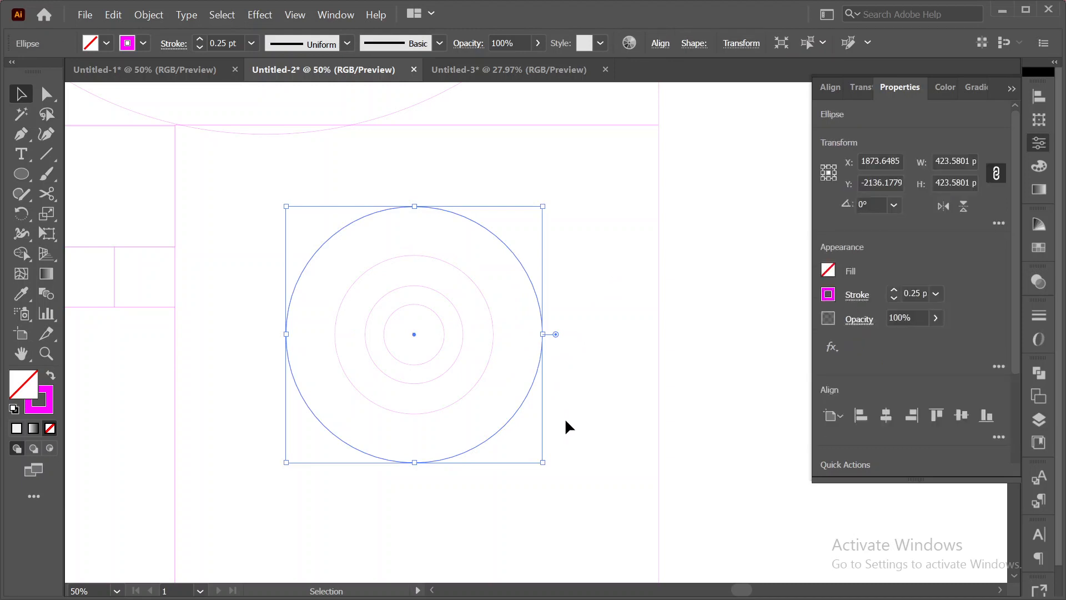
key("ctrl+c")
left_click(973, 162)
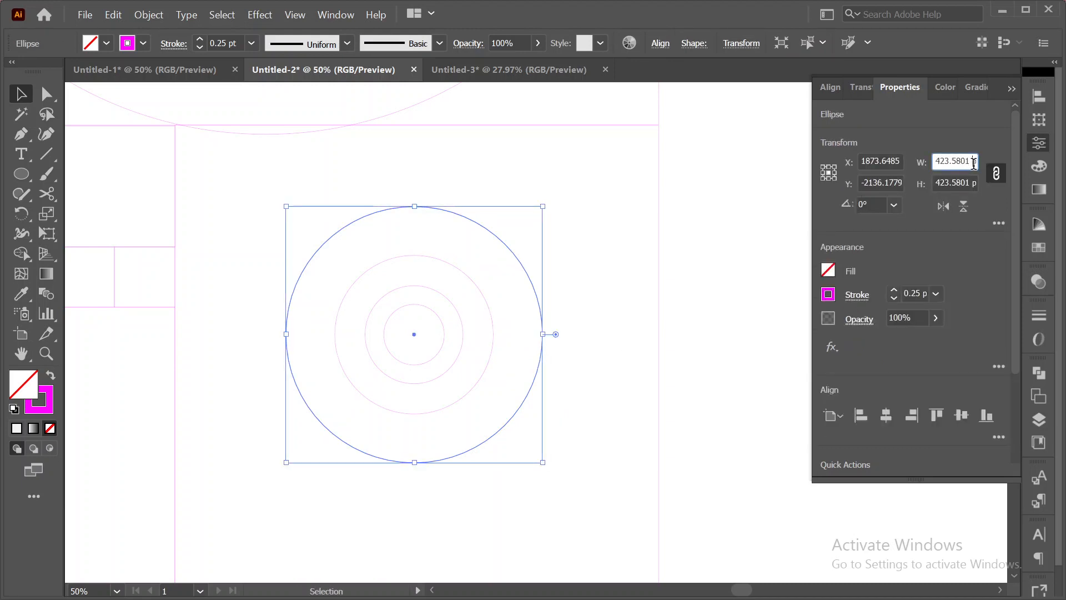
key("Right")
type("*1.618")
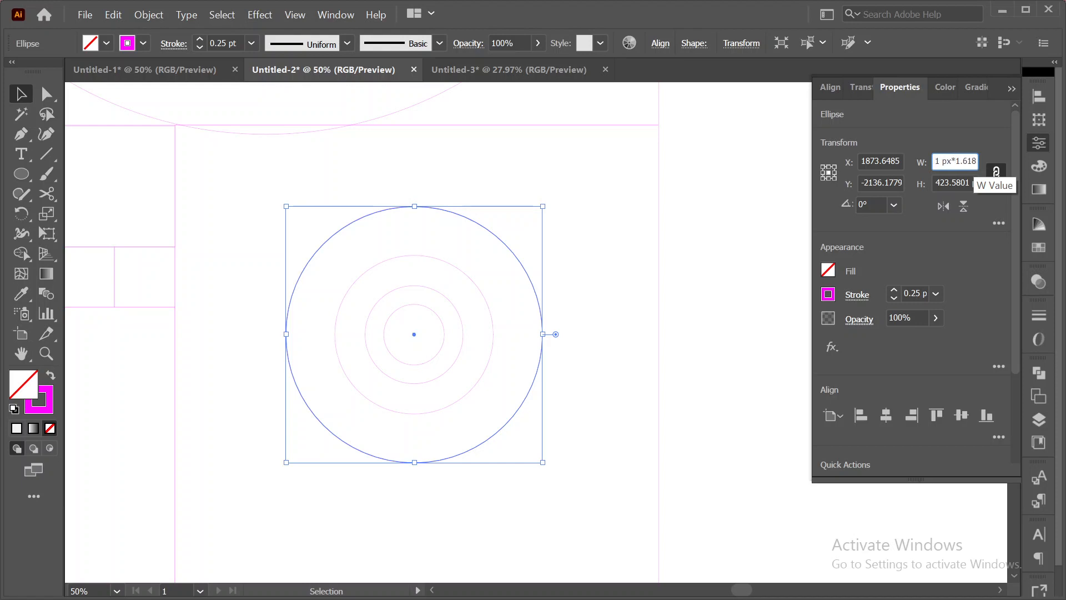
key("Tab")
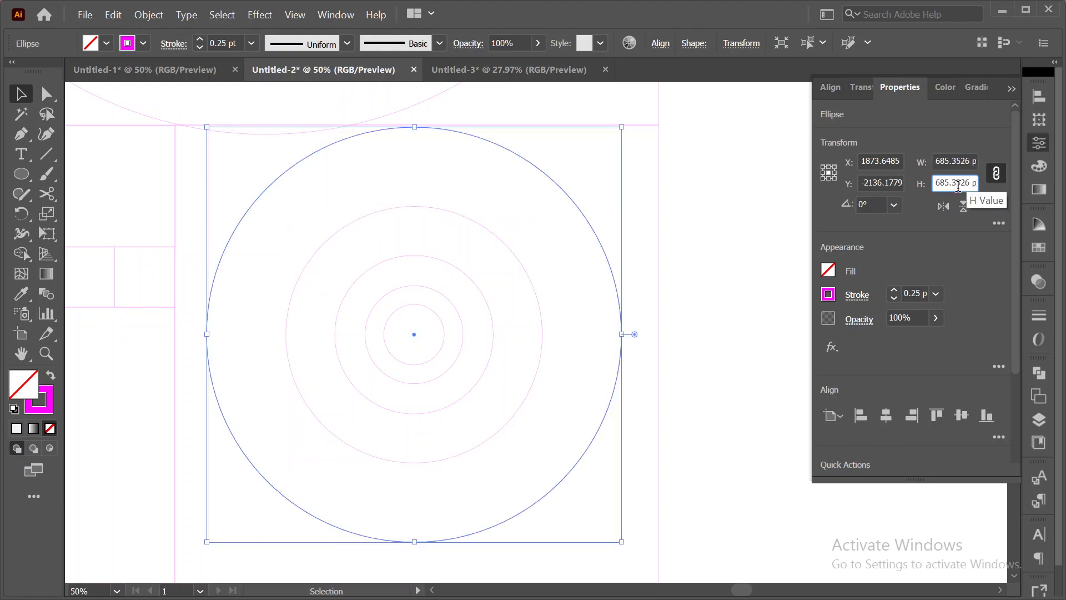
left_click(724, 288)
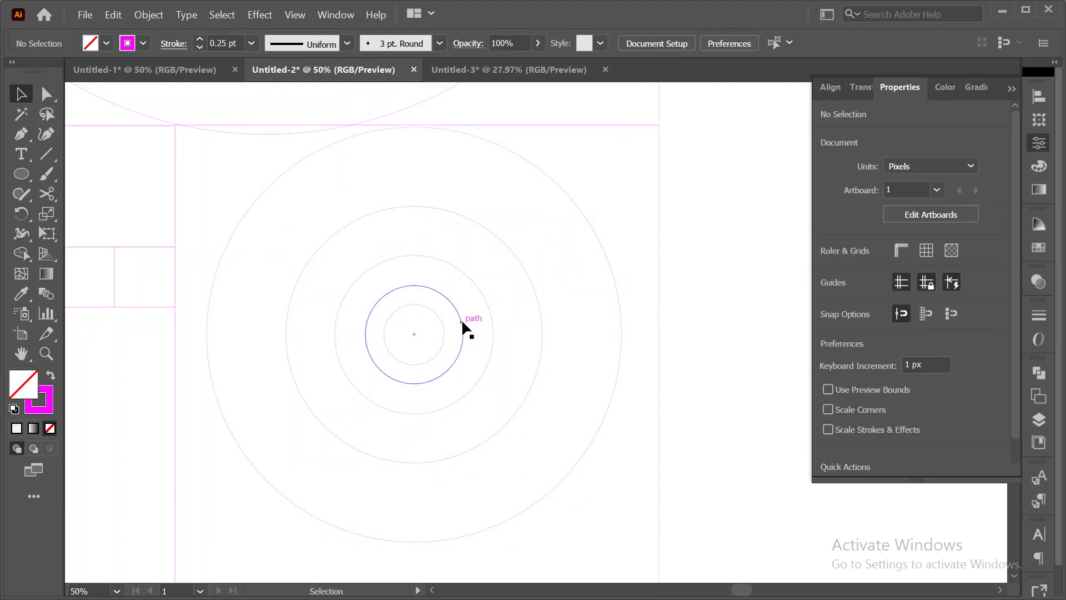
- Duplicate the 685.35 px circle in place and enlarge the copy proportionally by multiplying its width by 1.618
left_click(609, 260)
key("ctrl")
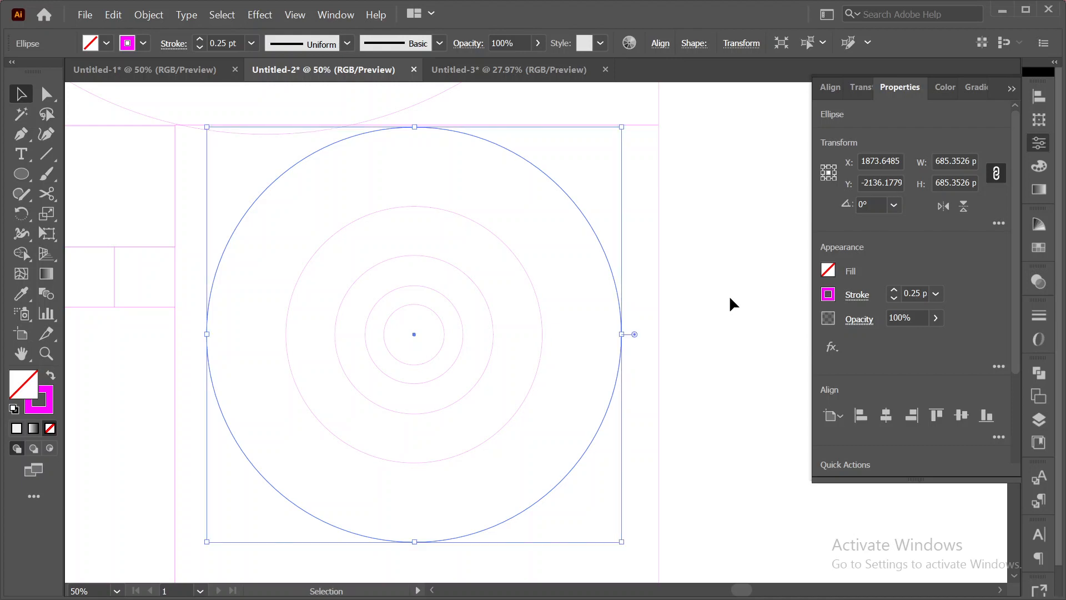
left_click(964, 161)
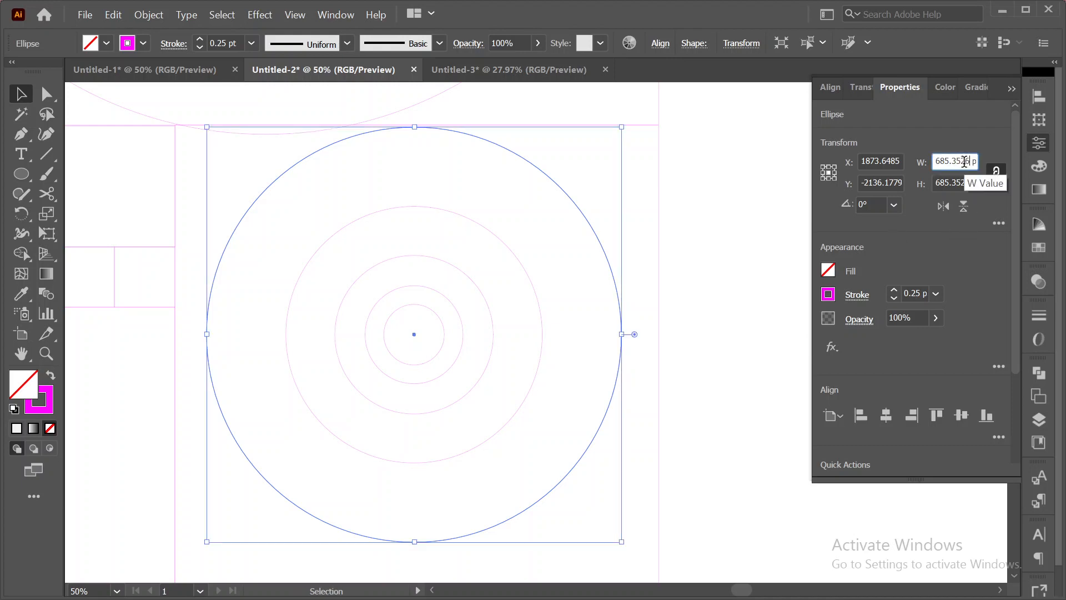
key("End")
type("*1.618")
left_click(966, 178)
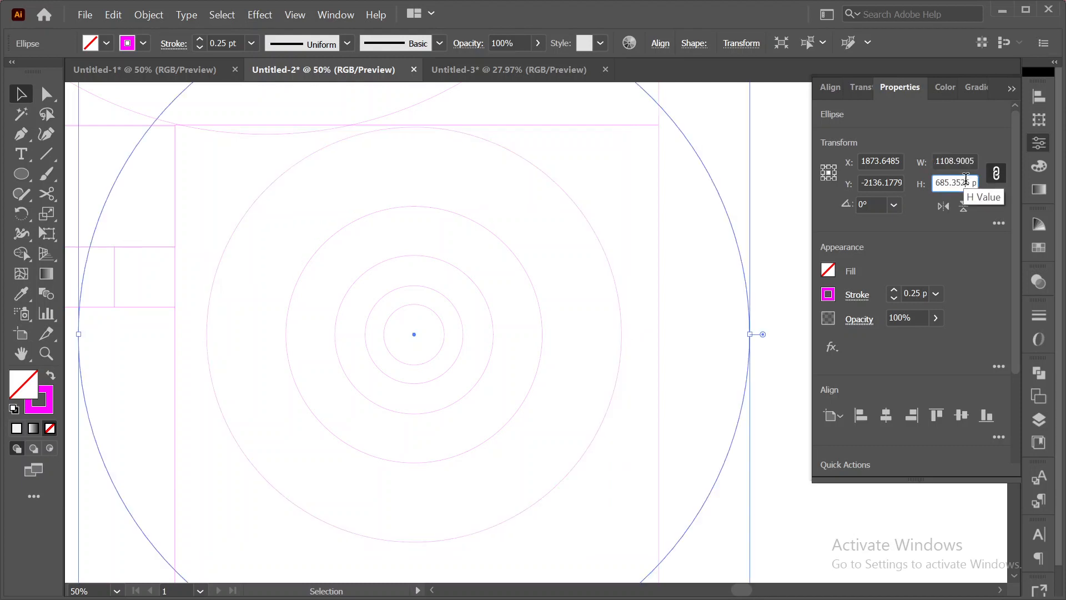
scroll(761, 341, "down", 1)
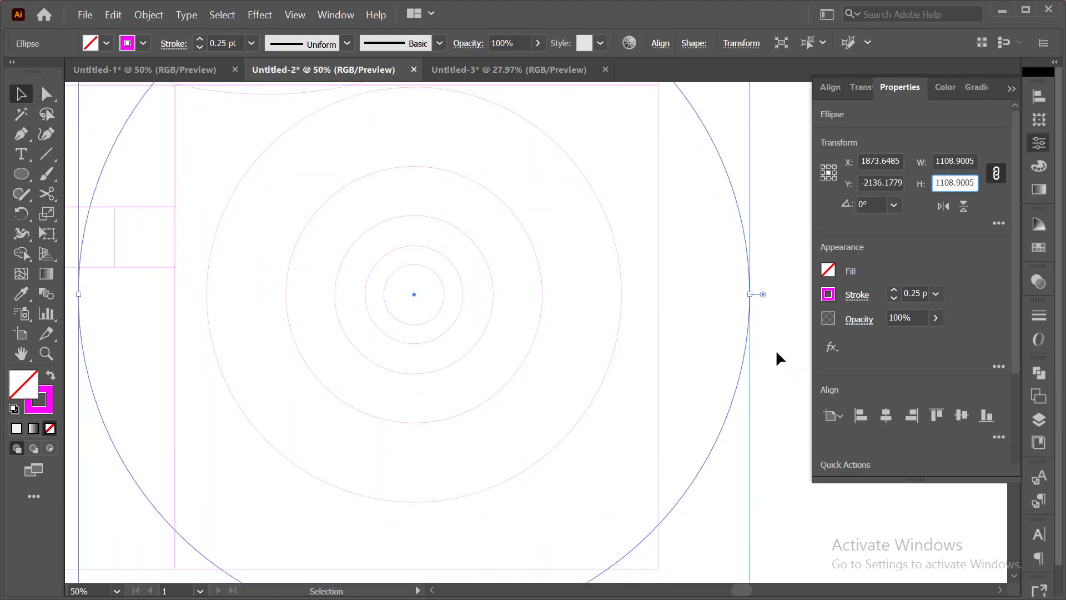
left_click(775, 348)
- Duplicate the 1108.9 px circle in place and scale the copy proportionally by 1.618 to 1794.2 px wide
left_click_drag(732, 364, 734, 366)
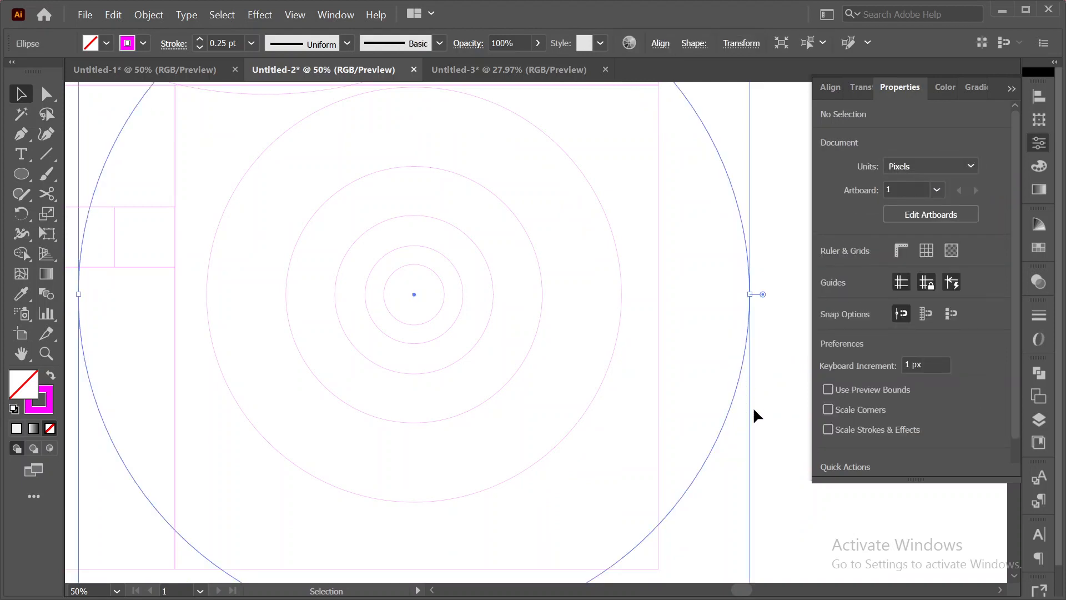
key("v")
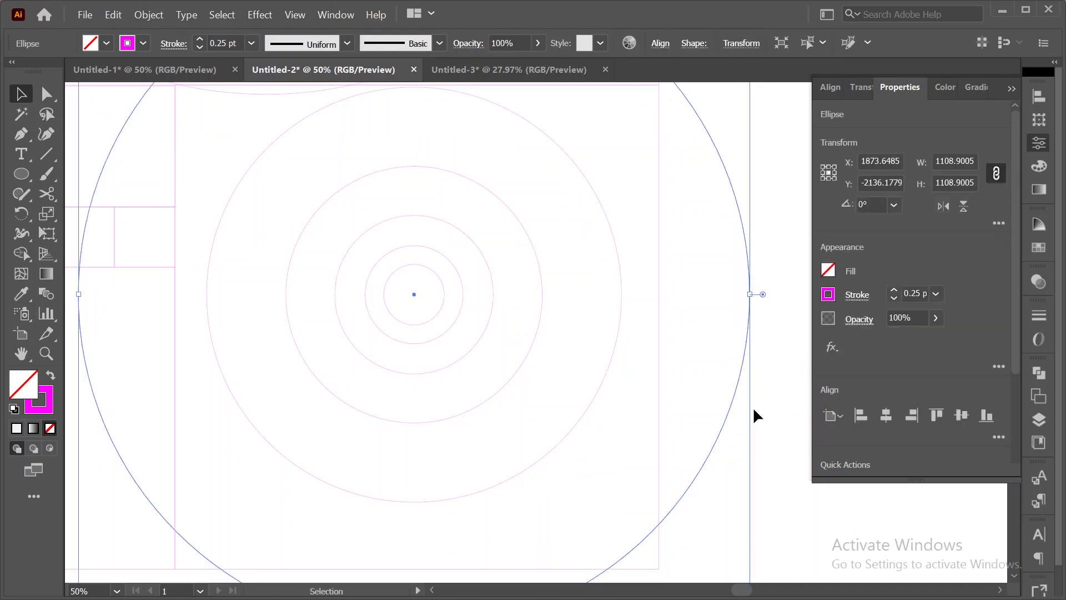
left_click(970, 161)
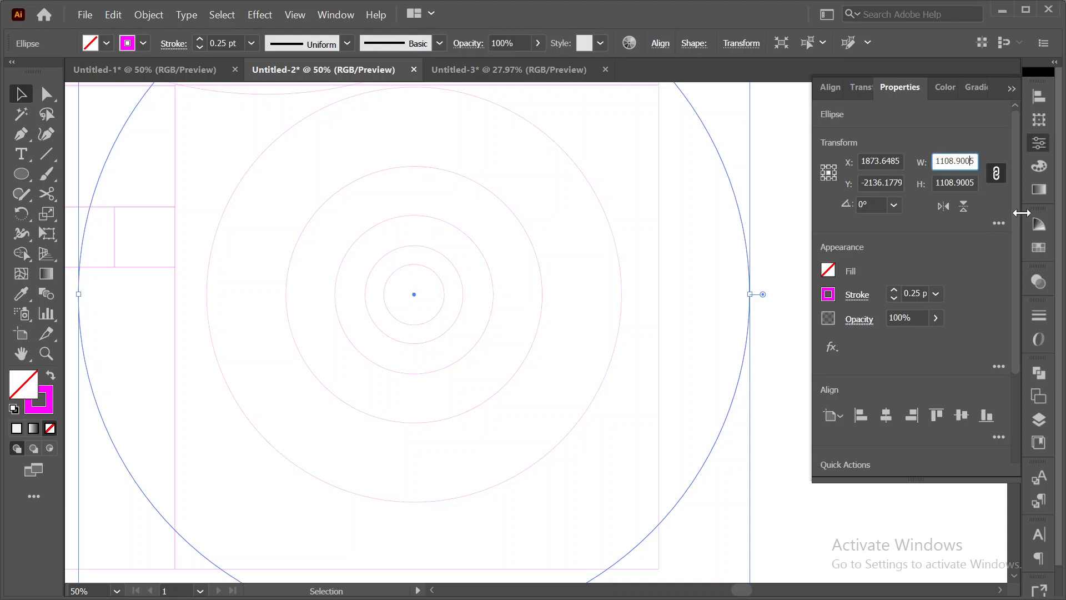
type("px*1.618")
key("Tab")
scroll(550, 220, "down", 4)
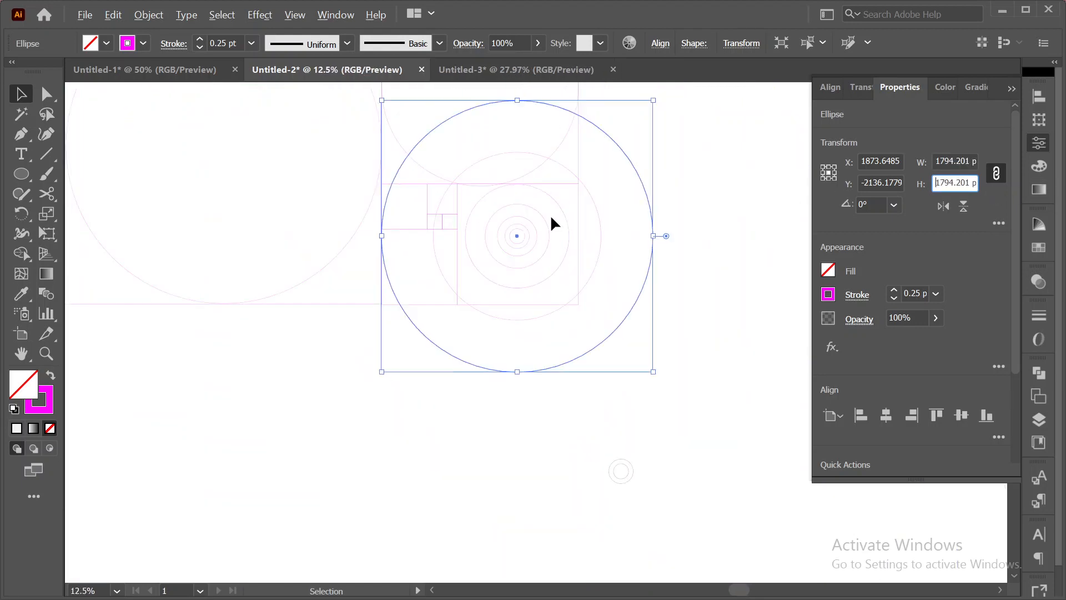
left_click(724, 251)
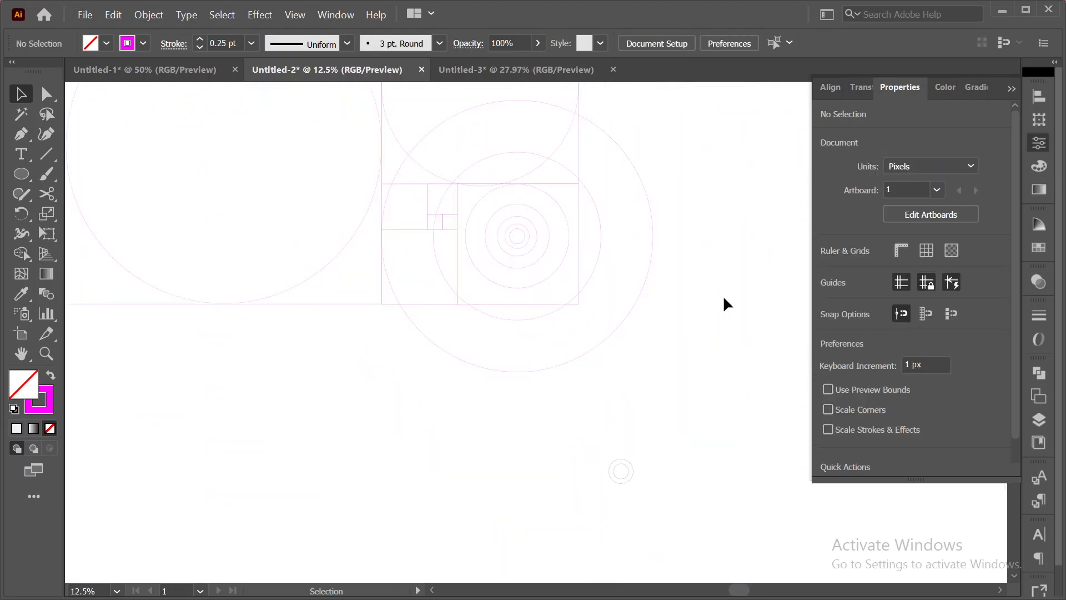
- Move the whole set of concentric circles off the golden-rectangle grid onto the empty area beside it
scroll(343, 397, "up", 3)
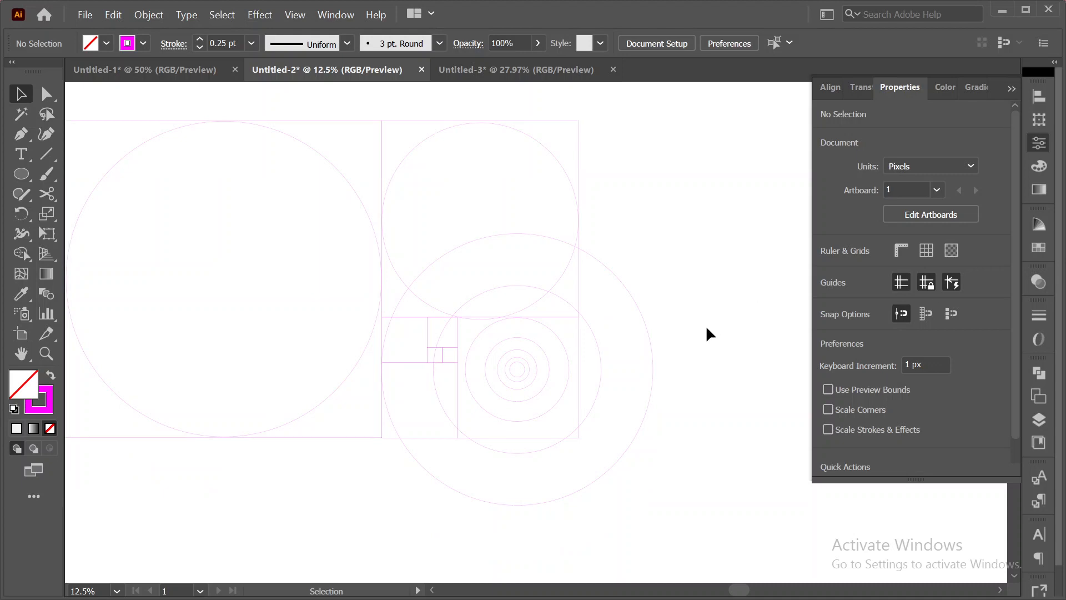
left_click_drag(561, 330, 521, 374)
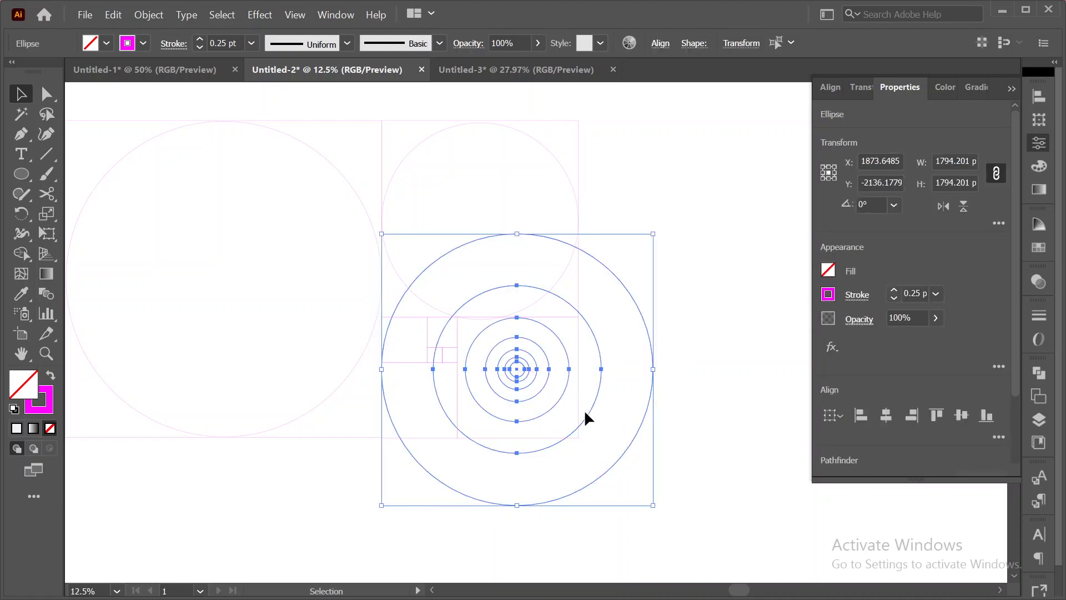
left_click_drag(588, 415, 817, 476)
scroll(688, 333, "down", 2)
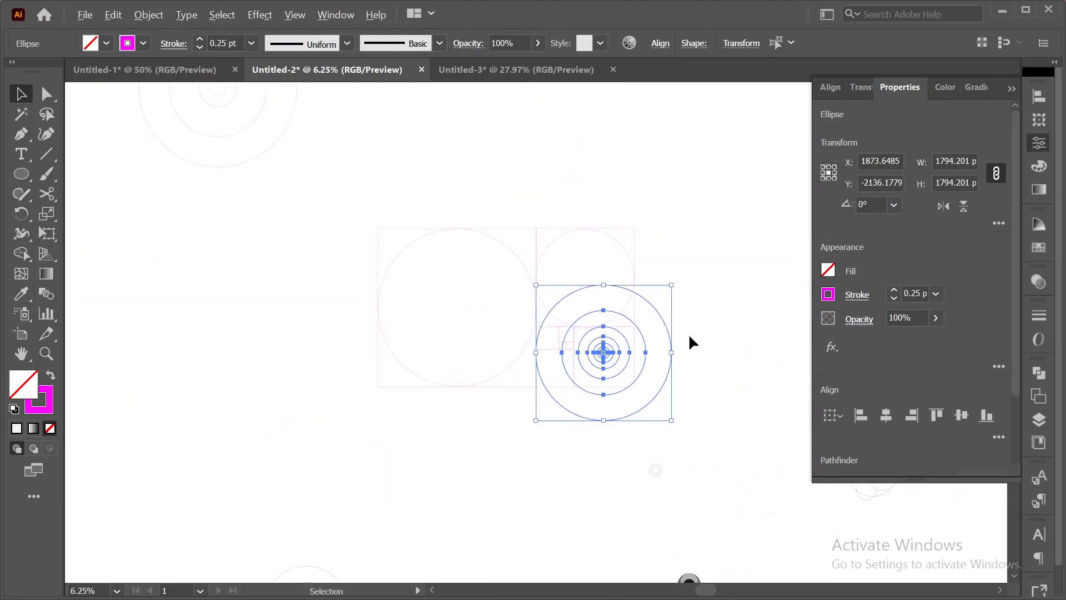
left_click_drag(732, 321, 370, 279)
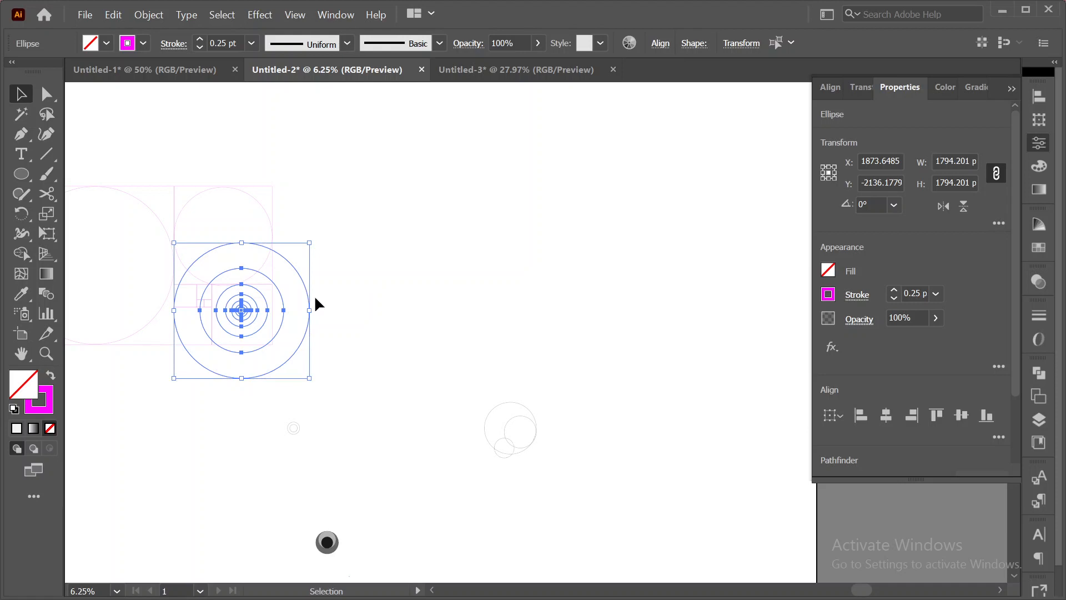
left_click_drag(298, 289, 476, 245)
left_click(547, 292)
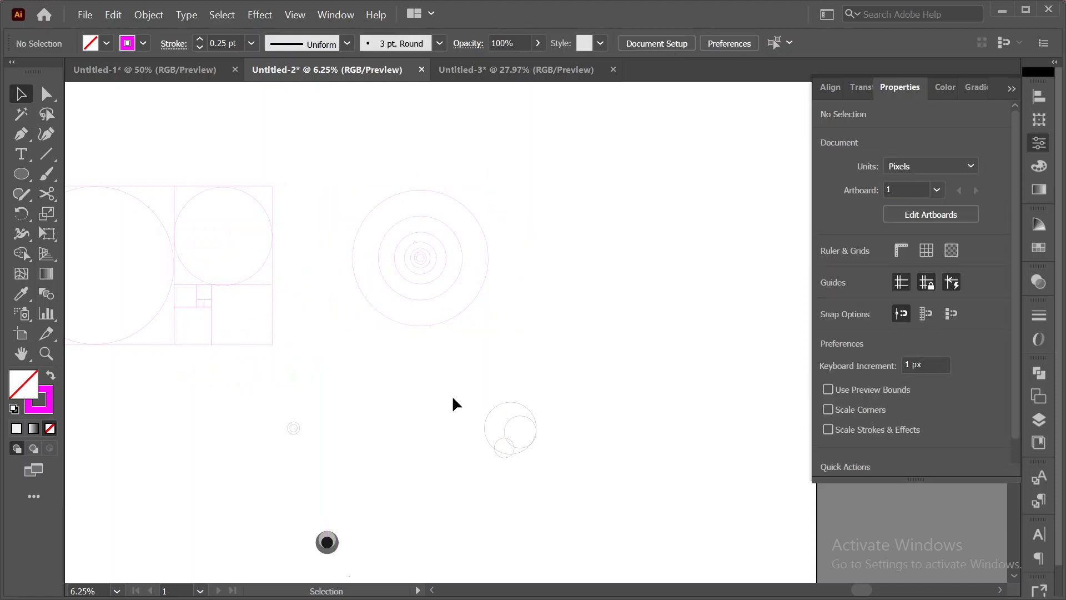
- Duplicate the set of concentric circles and place the two sets apart above the golden-rectangle grid
scroll(445, 394, "up", 3)
left_click_drag(356, 295, 511, 449)
left_click_drag(437, 322, 619, 188)
- Set the stroke weight of the concentric circle set nearer the golden-rectangle grid to 5 pt
left_click_drag(252, 143, 392, 240)
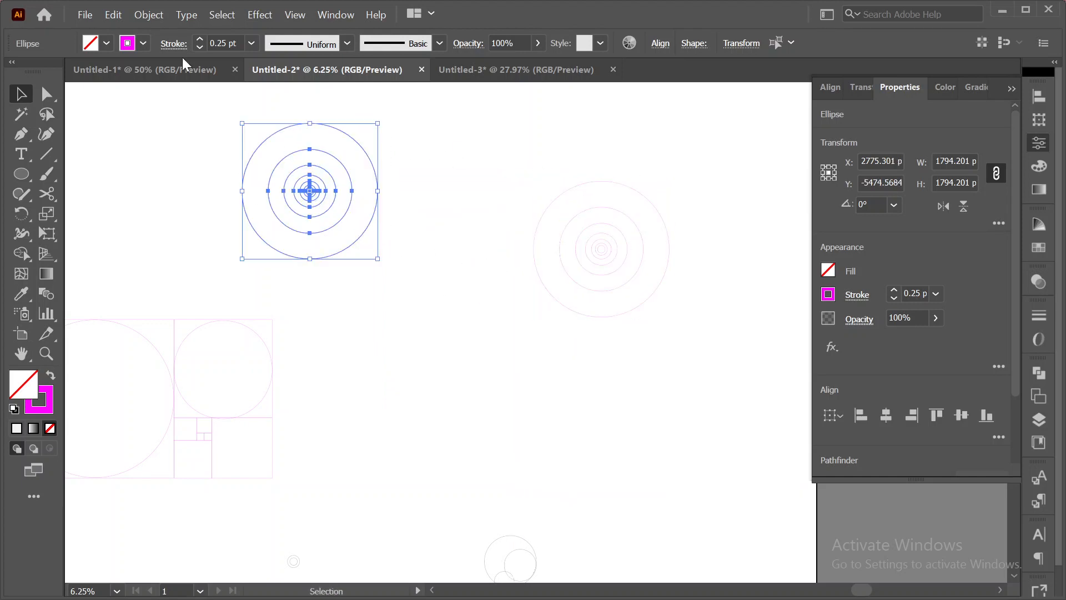
left_click(199, 39)
left_click(198, 39)
left_click(199, 39)
left_click(198, 39)
left_click_drag(219, 133, 357, 259)
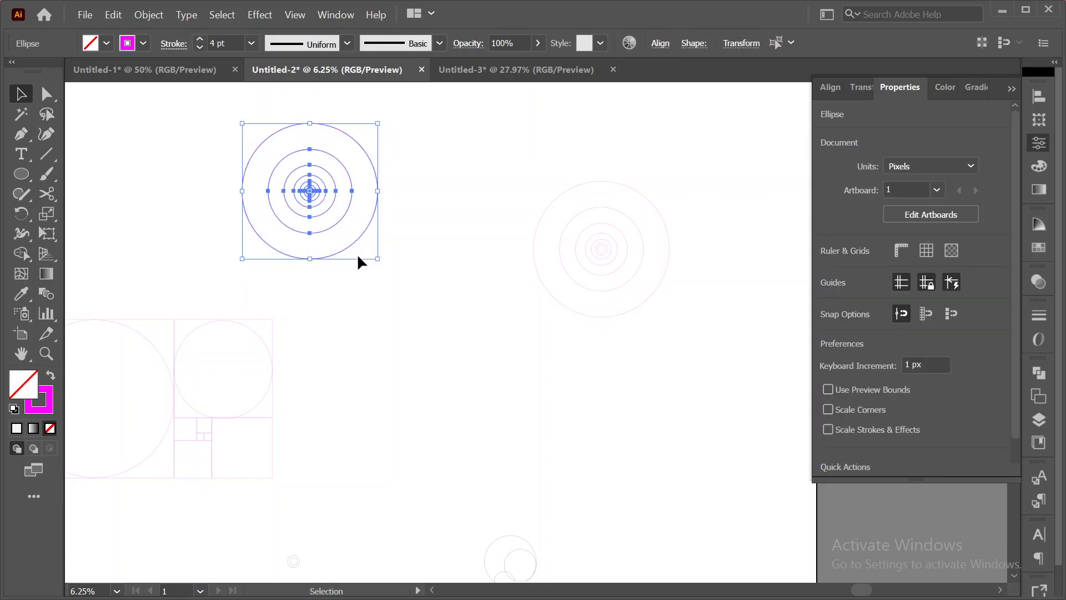
left_click(201, 39)
left_click(186, 149)
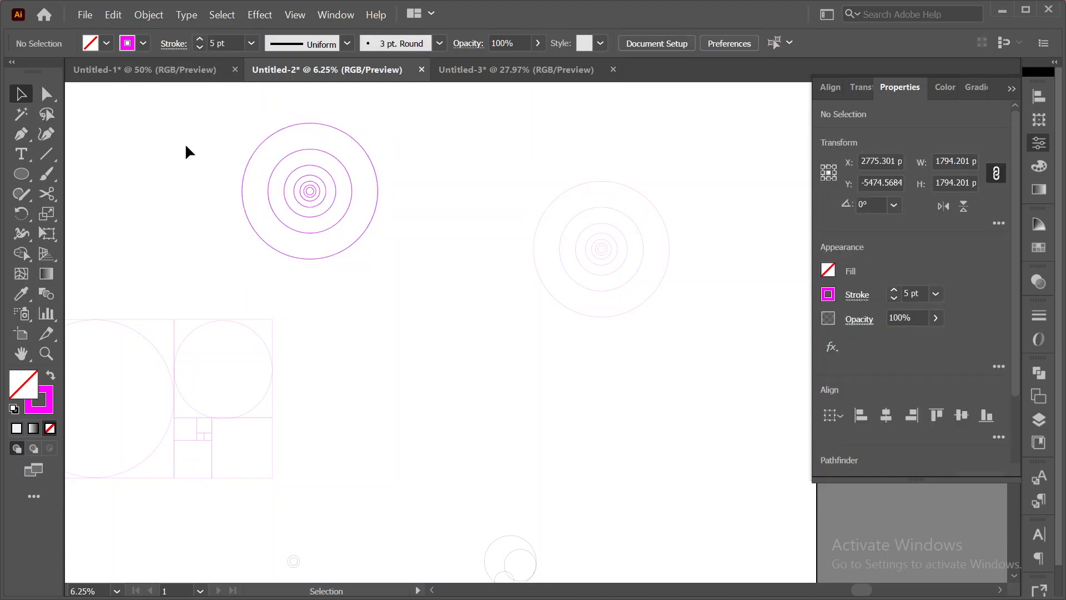
- Move the thin-stroked set of concentric circles up beside the 5 pt set, near the artboard's upper edge
scroll(408, 320, "up", 1)
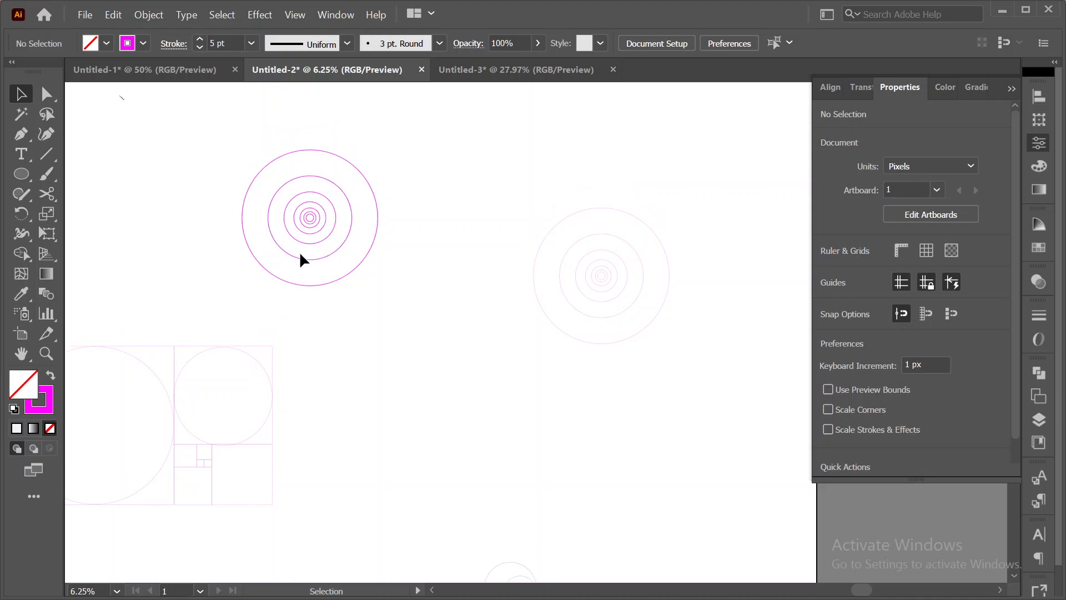
left_click_drag(479, 198, 652, 319)
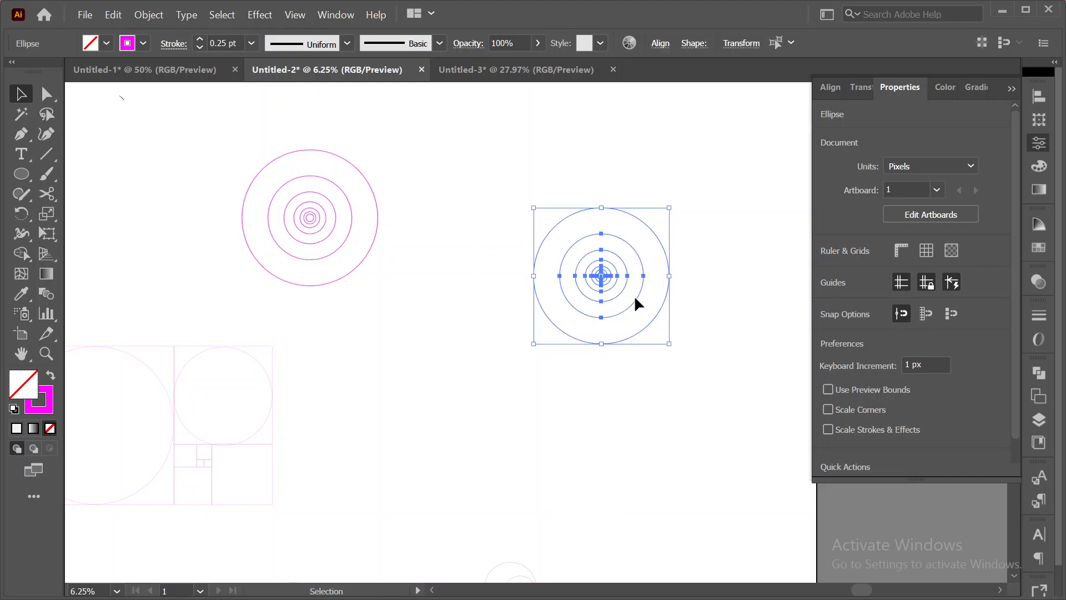
scroll(576, 217, "up", 2)
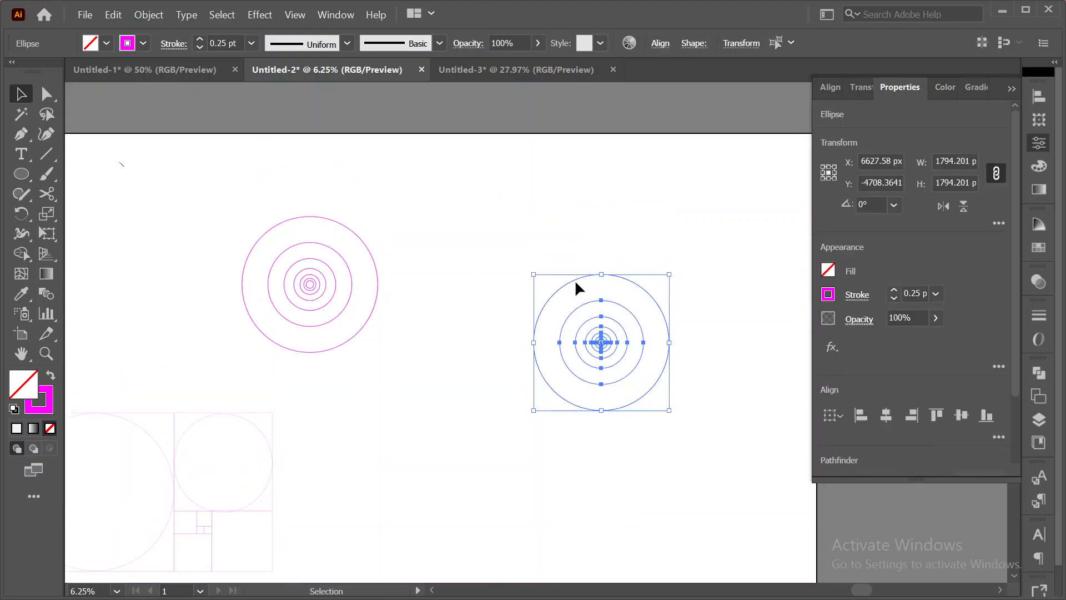
left_click_drag(572, 277, 513, 177)
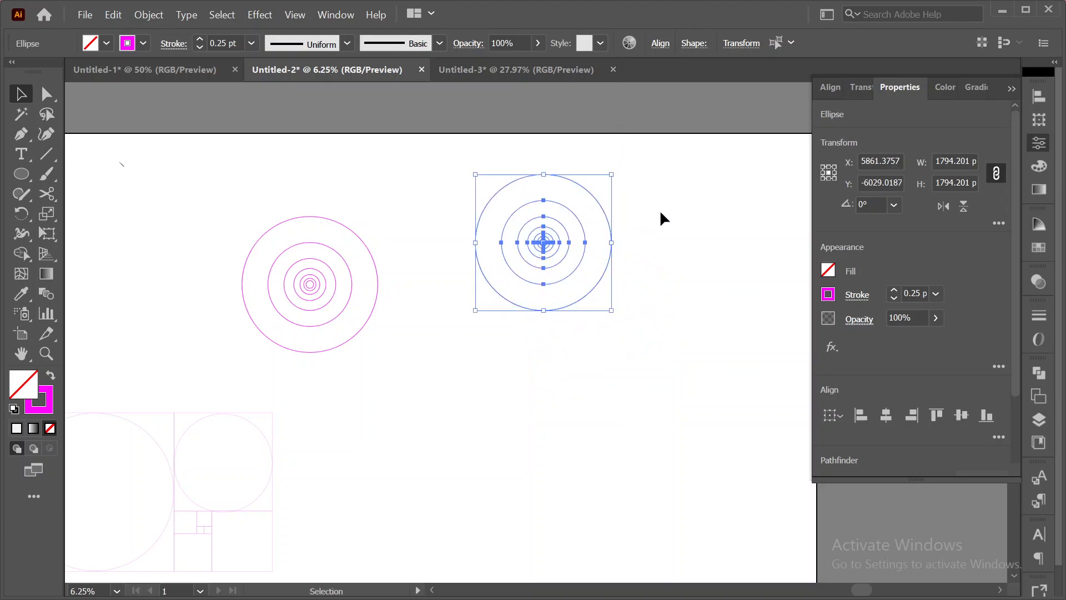
left_click(662, 213)
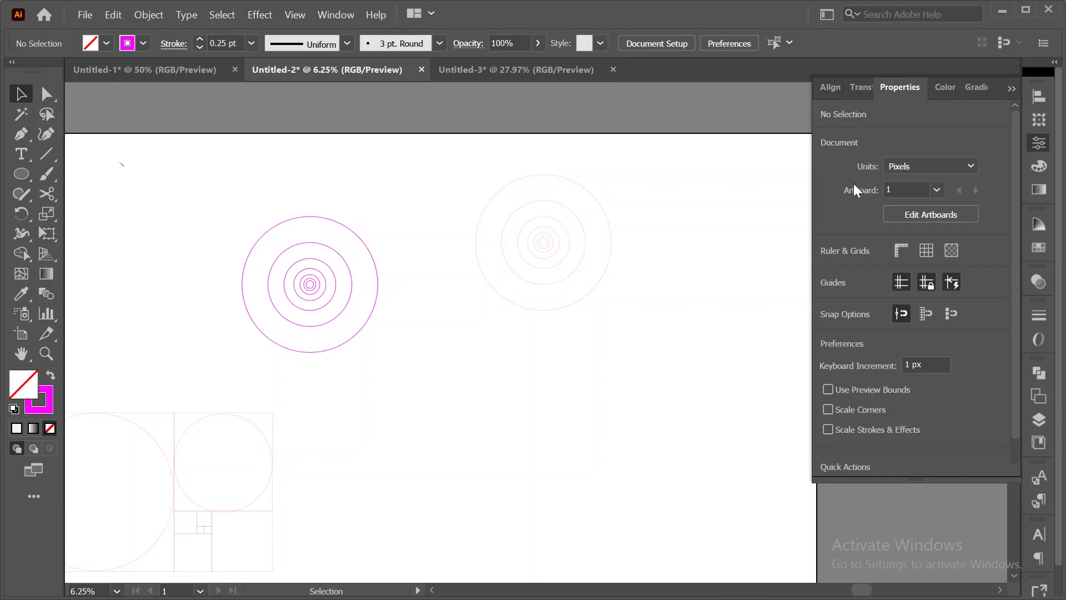
left_click(85, 15)
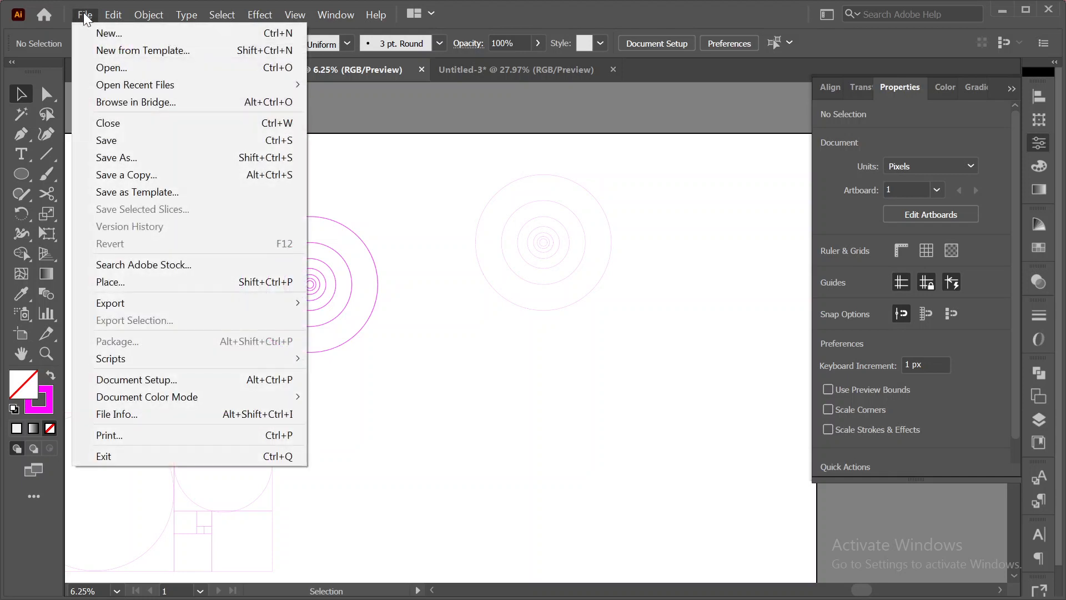
left_click(381, 179)
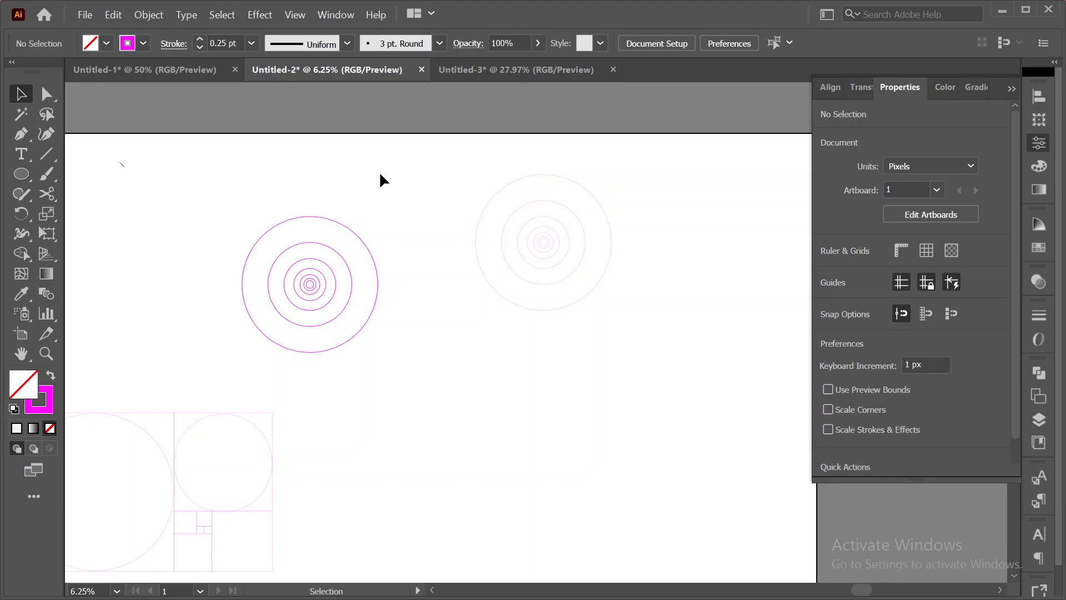
- Enlarge the 5 pt set of concentric circles proportionally from its centre to about 5282 px wide
scroll(379, 171, "down", 1)
left_click_drag(217, 161, 448, 364)
left_click_drag(378, 328, 587, 459)
left_click(595, 416)
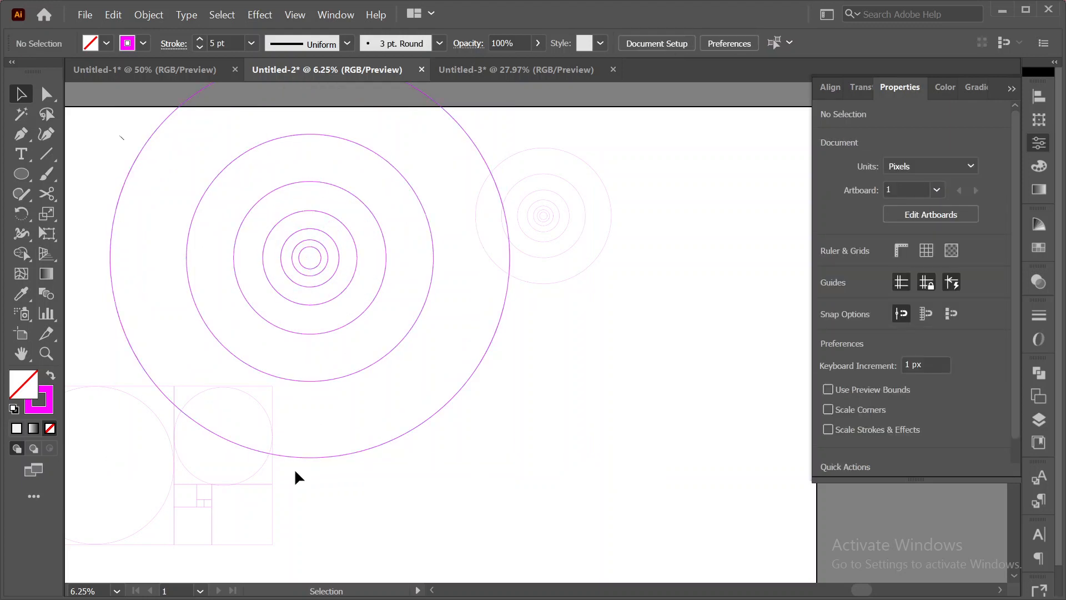
left_click_drag(515, 398, 138, 169)
left_click(585, 418)
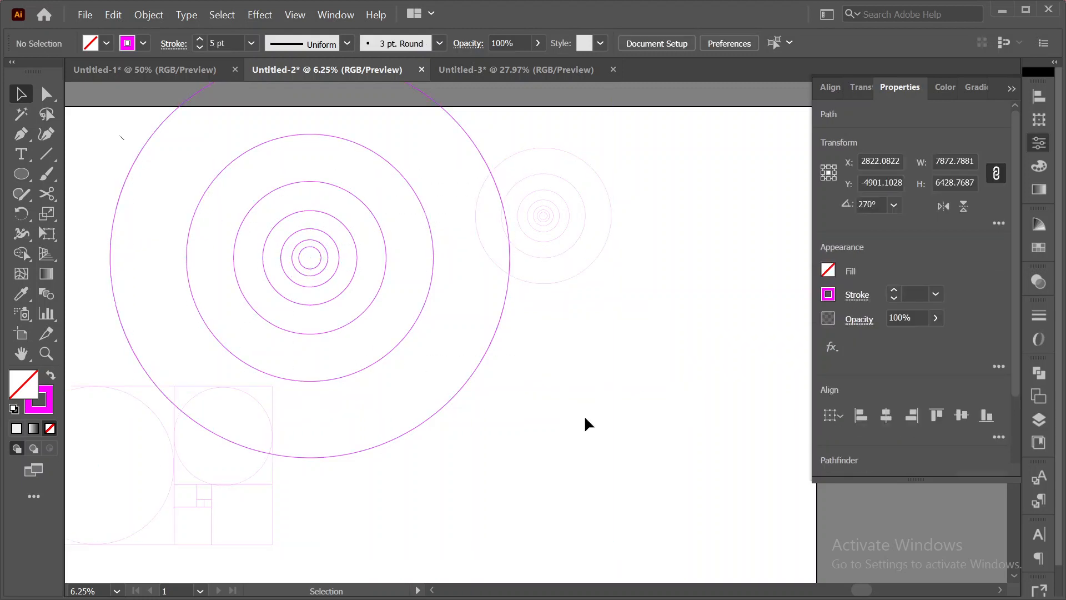
- Shrink the 5 pt set of concentric circles proportionally from its centre to about 1510 px wide
left_click(309, 262)
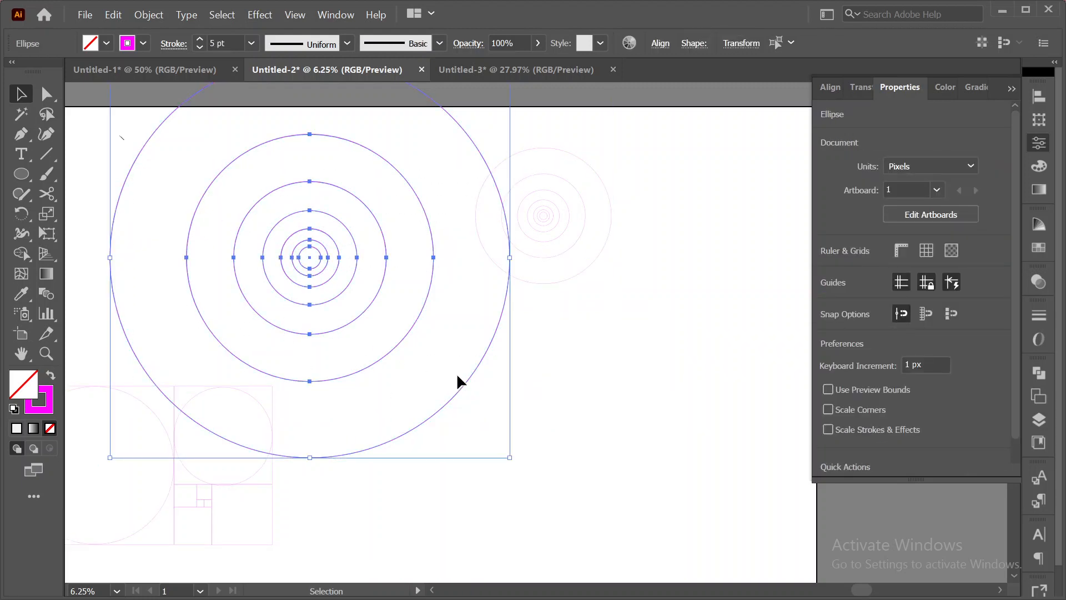
left_click_drag(509, 455, 367, 368)
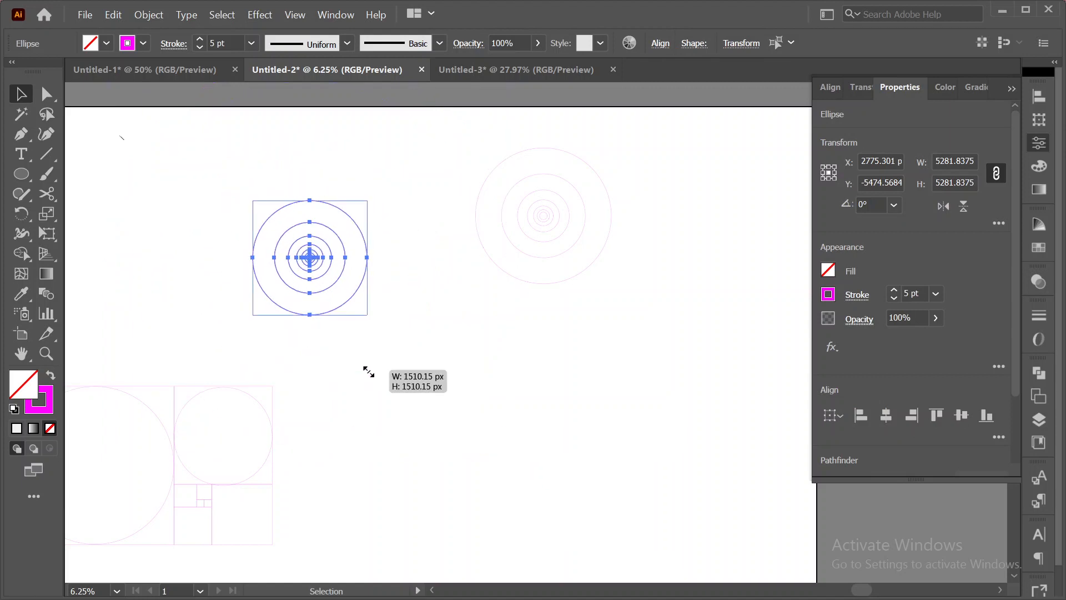
- Copy the 5 pt concentric circles onto the centre of the grid's largest square and scale them to fit, about 2094 px wide
left_click_drag(484, 394, 679, 285)
left_click_drag(529, 189, 313, 396, "alt")
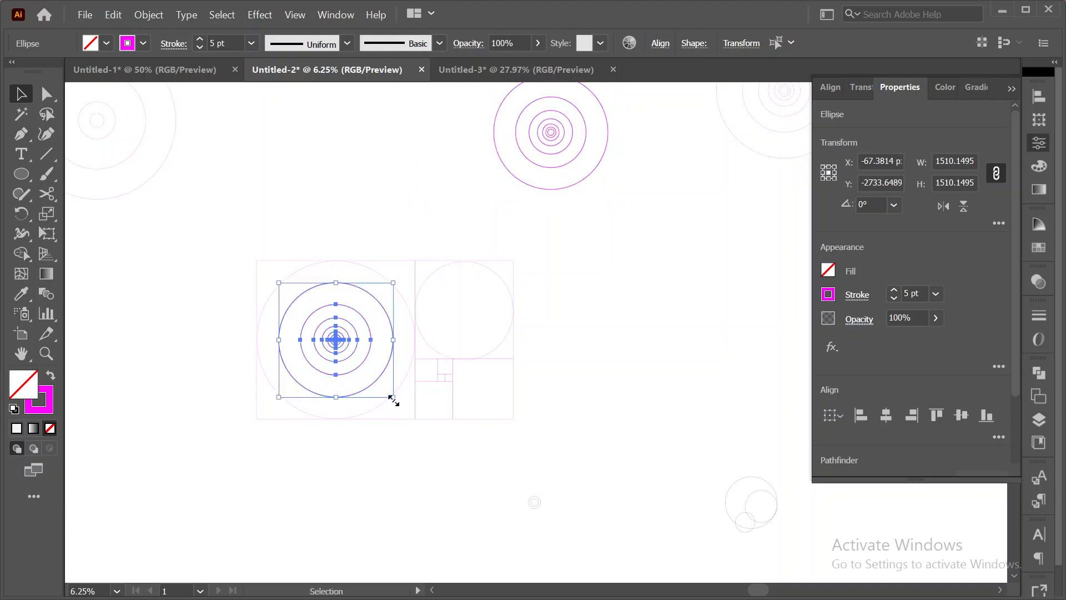
left_click_drag(393, 396, 415, 418)
left_click(373, 472)
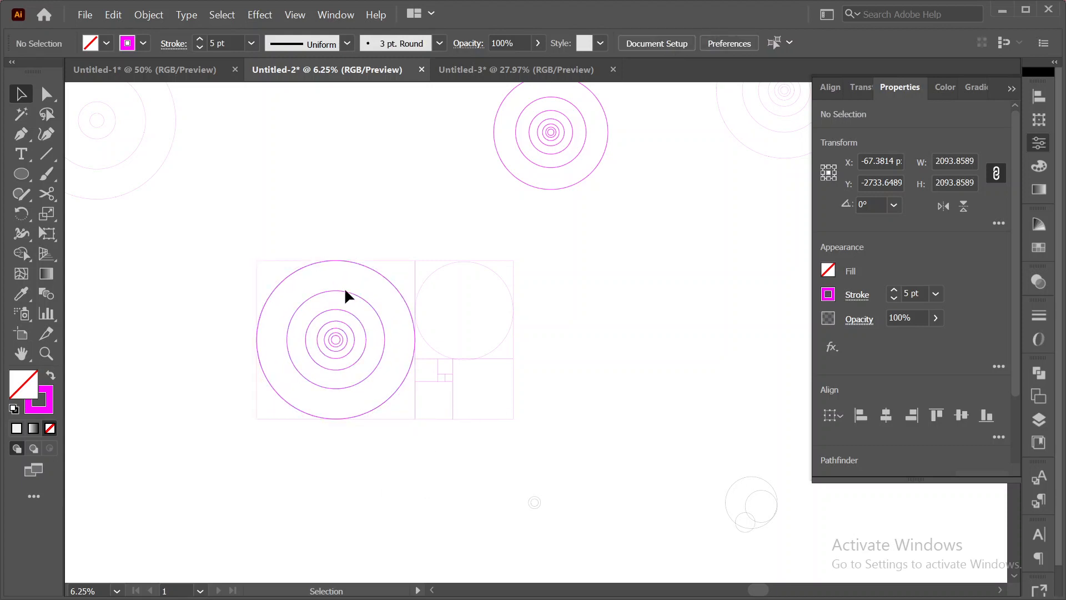
- Move the second-, third- and fourth-largest circles of the copied set into the grid's successively smaller squares, one circle per square
left_click_drag(345, 288, 476, 267)
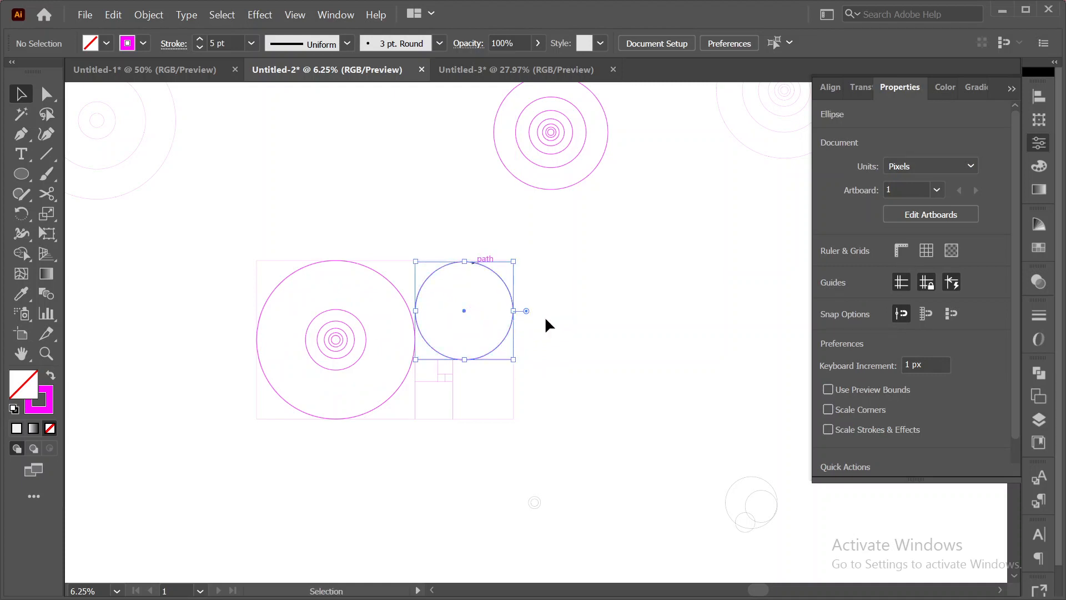
left_click_drag(361, 319, 509, 374)
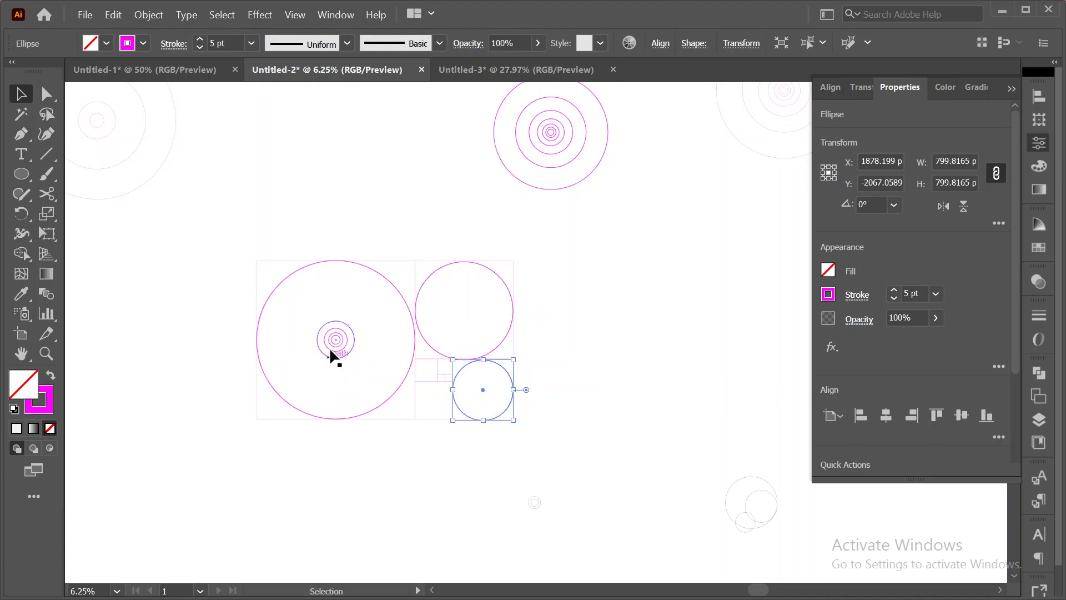
left_click_drag(348, 323, 448, 390)
left_click(448, 455)
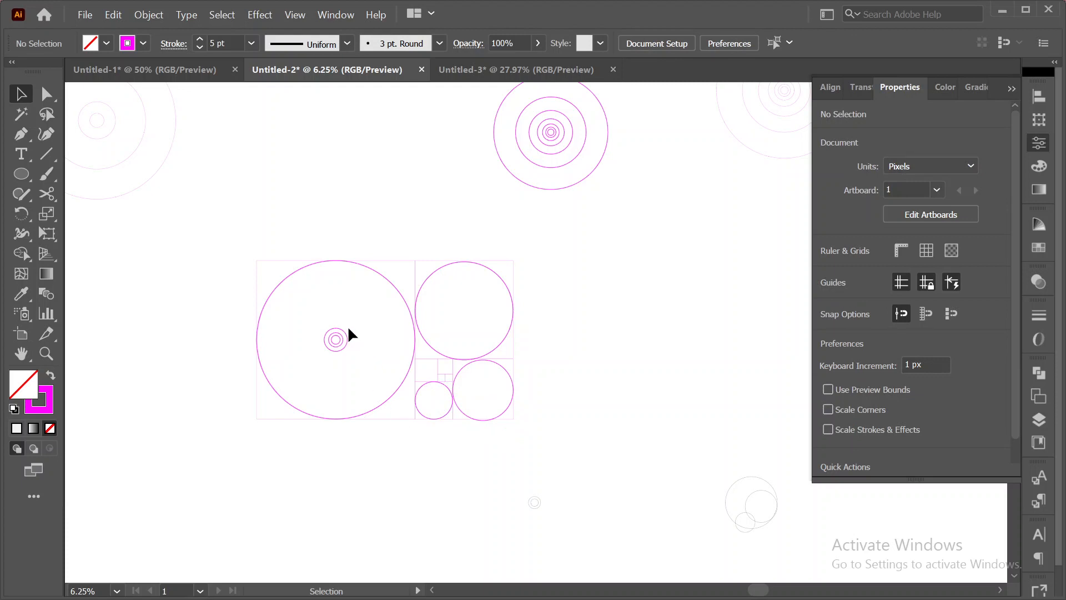
scroll(622, 377, "up", 2)
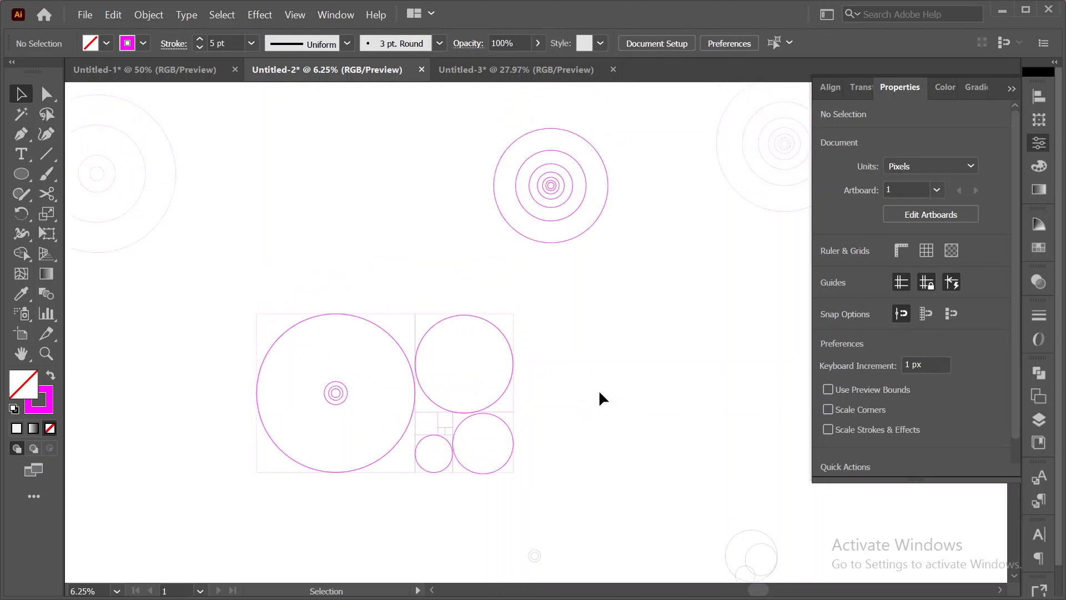
- Undo the circle placements in the grid, the copied concentric set and the latest rescaling of the 5 pt set
key("ctrl+z")
key("ctrl+z")
key("ctrl+z")
key("ctrl+z")
key("ctrl+z")
key("ctrl+z")
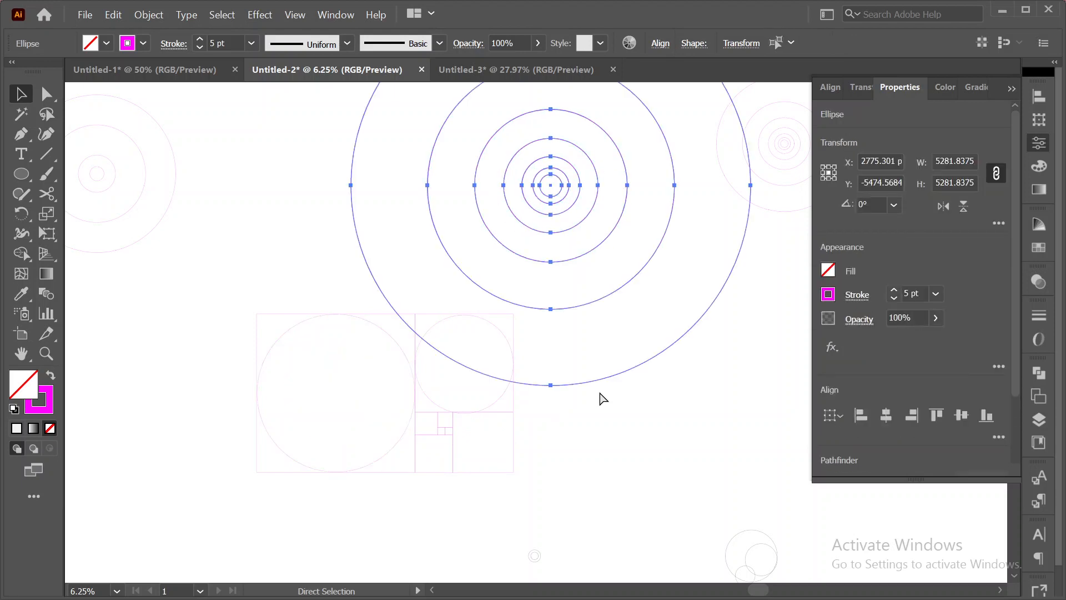
key("ctrl+z")
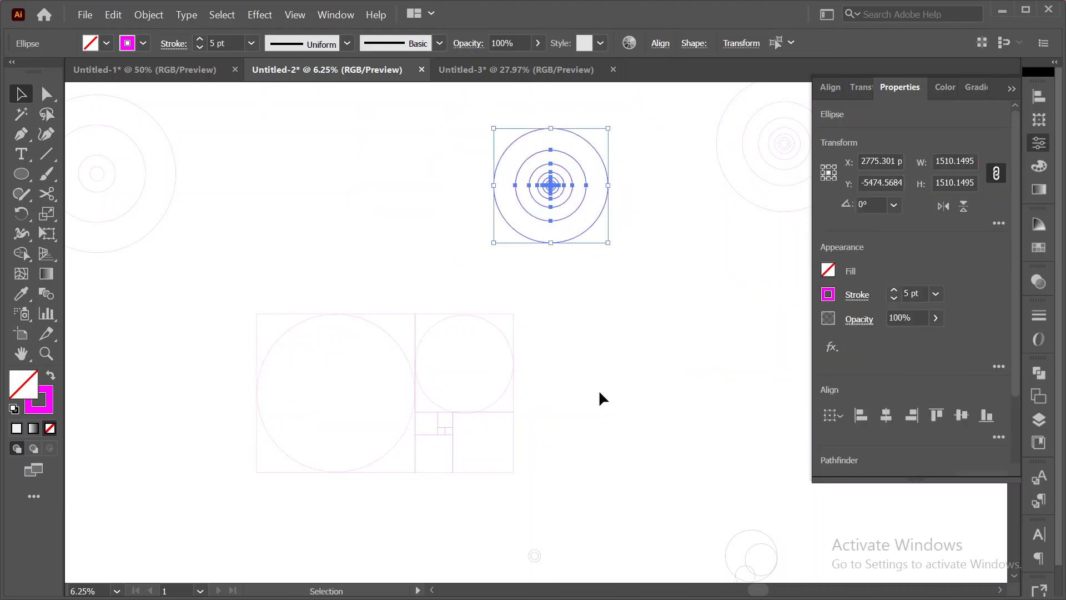
- Place the colouringturtle image from the Downloads folder in the artboard's empty area below the thin-stroked concentric circles
left_click(638, 399)
left_click_drag(692, 345, 326, 394)
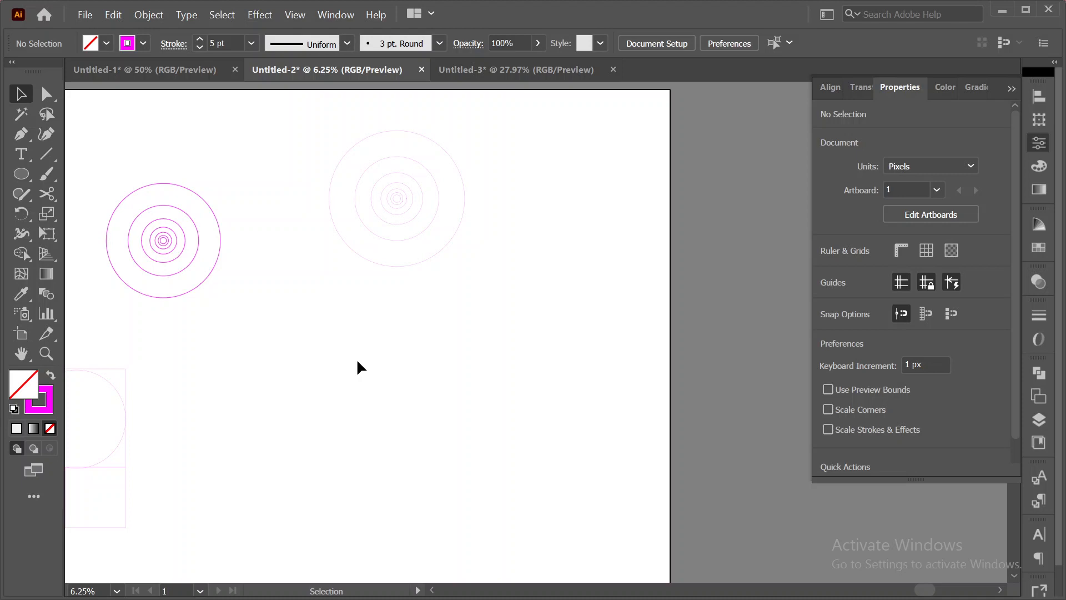
scroll(357, 362, "down", 2)
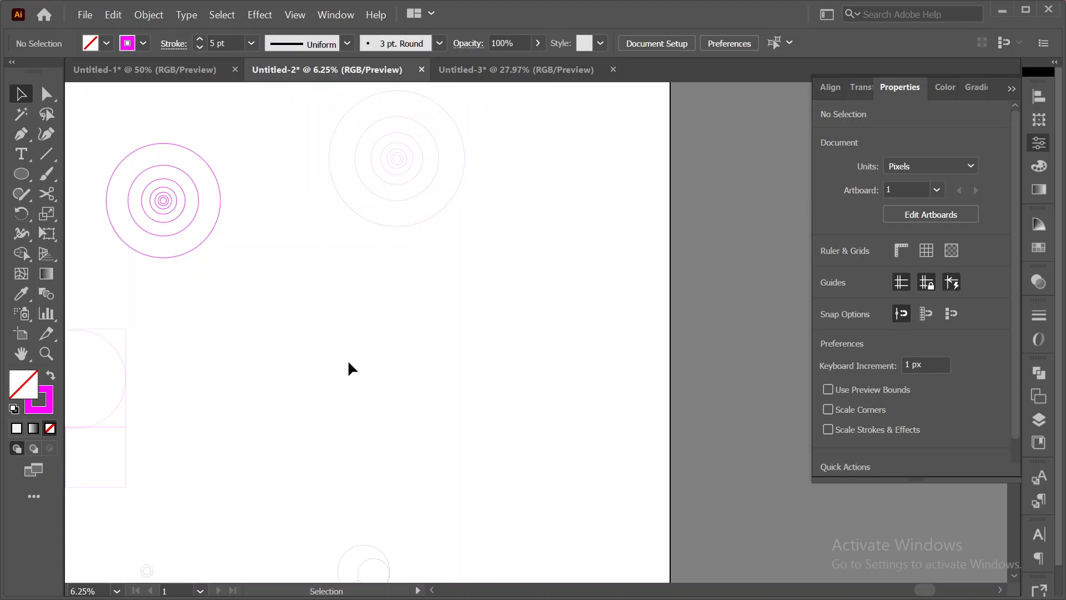
left_click(84, 15)
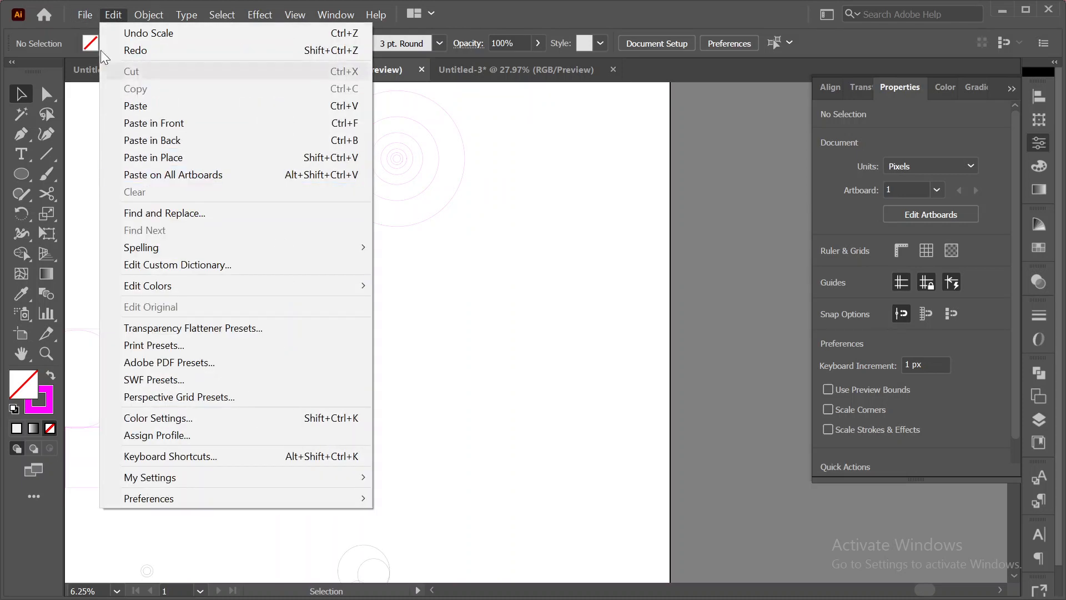
left_click(151, 282)
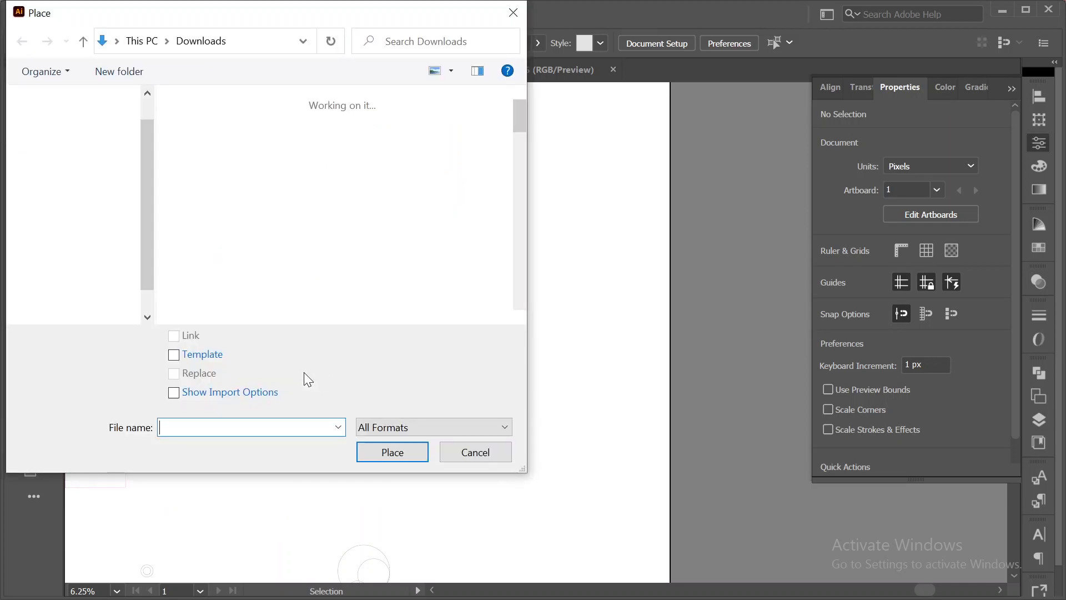
scroll(229, 233, "down", 6)
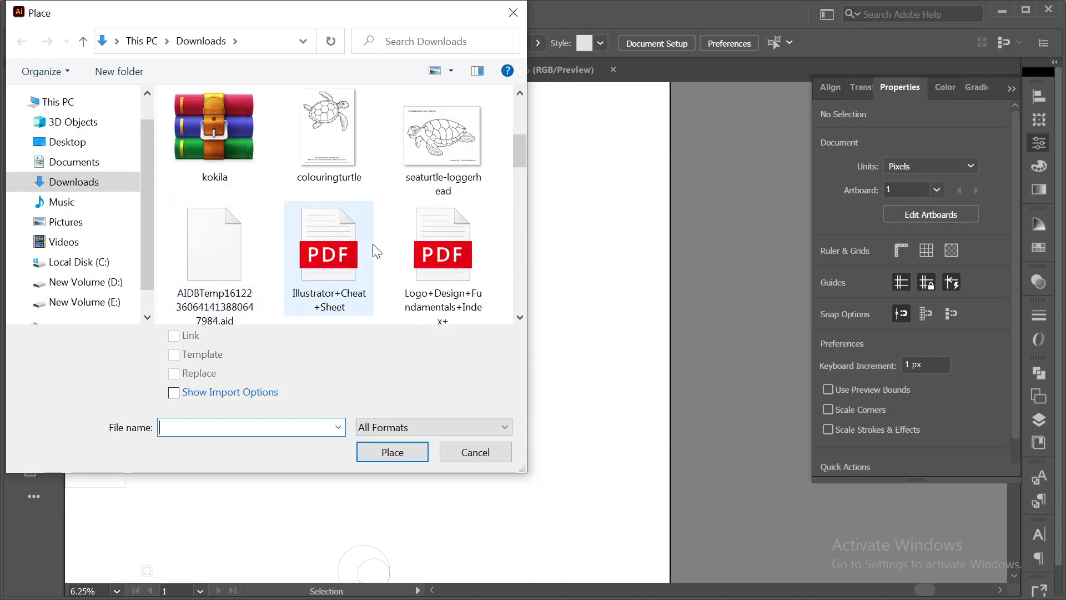
left_click(350, 183)
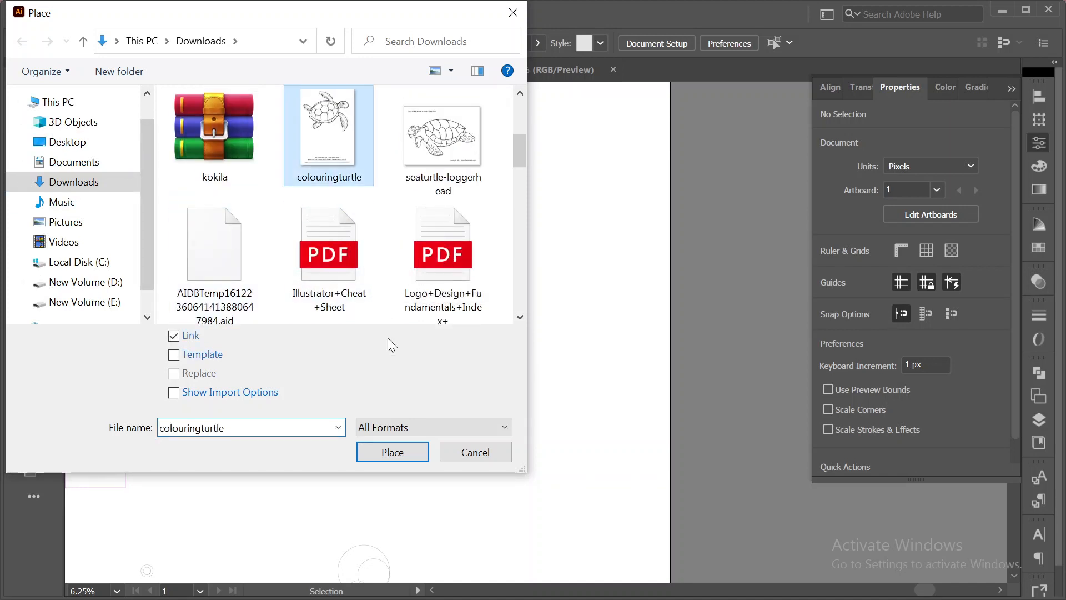
left_click(399, 448)
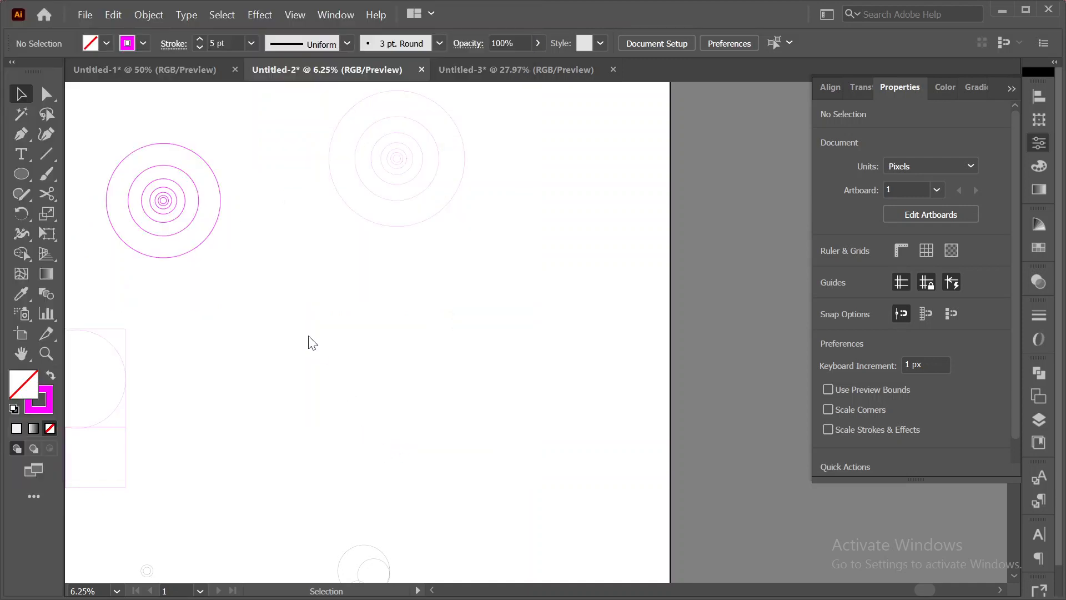
left_click_drag(270, 283, 648, 518)
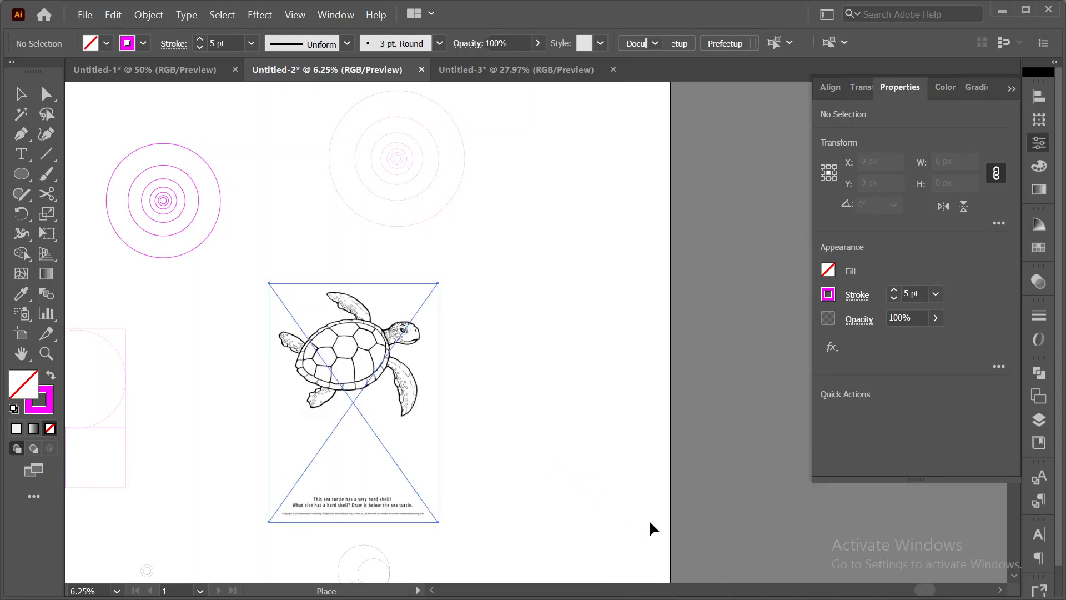
- Enlarge the turtle image proportionally to about 3026 px wide, below the concentric sets, and embed it in the document
left_click_drag(438, 522, 496, 566)
left_click_drag(347, 330, 475, 340)
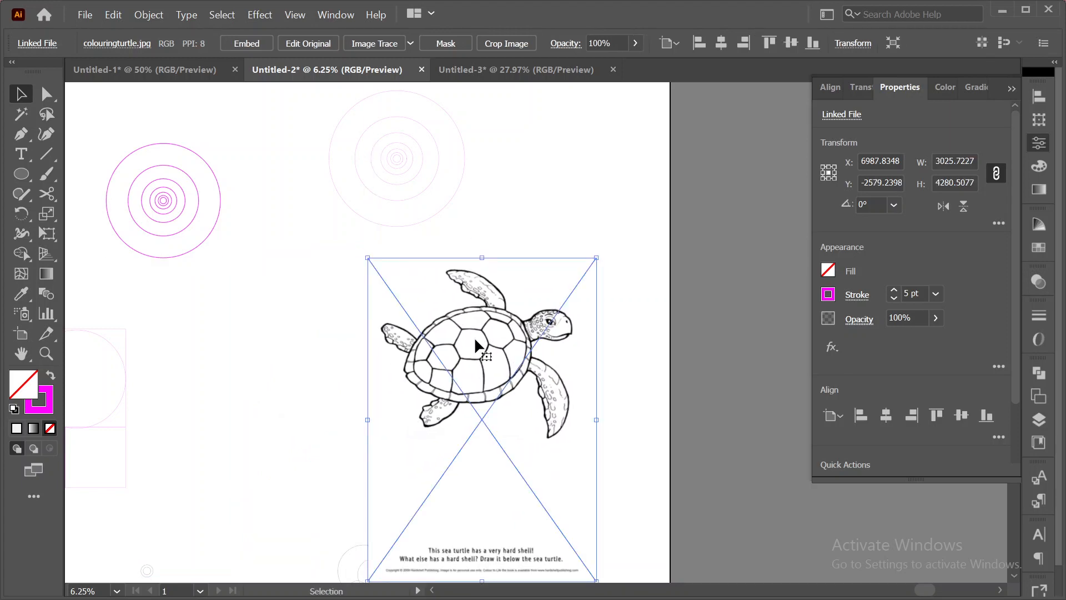
left_click(248, 40)
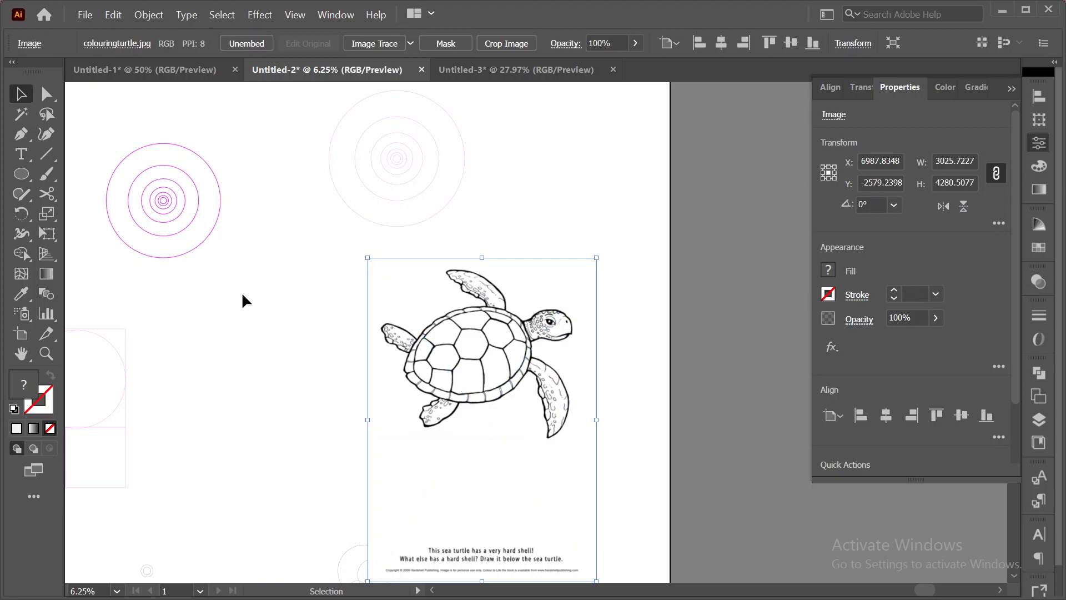
key("a")
left_click(508, 436)
key("v")
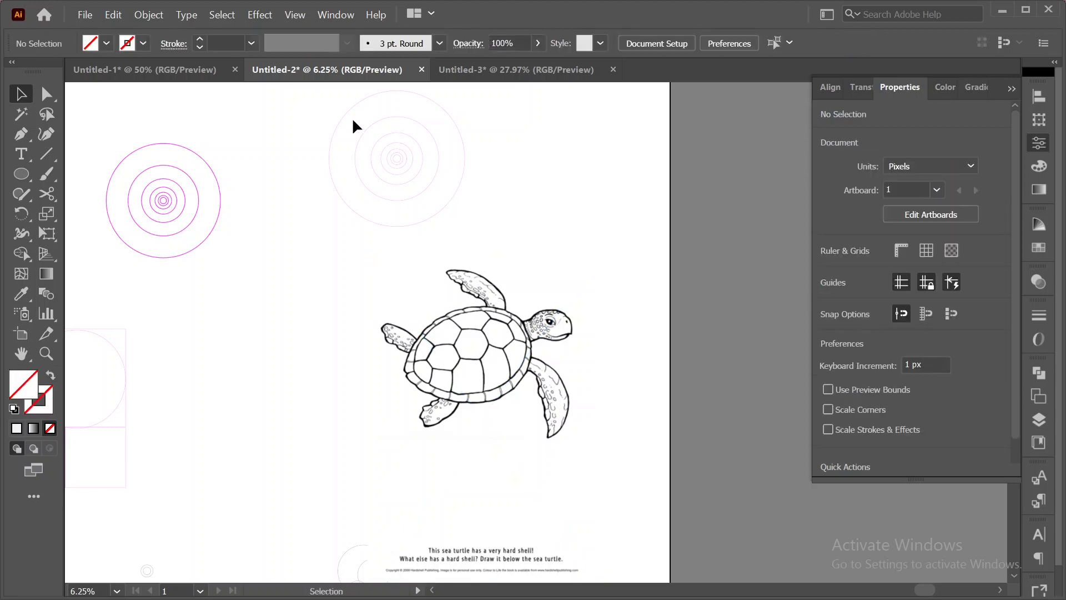
- Try to fit the largest circle of the 0.25 pt concentric set over the turtle's shell
left_click_drag(285, 108, 495, 185)
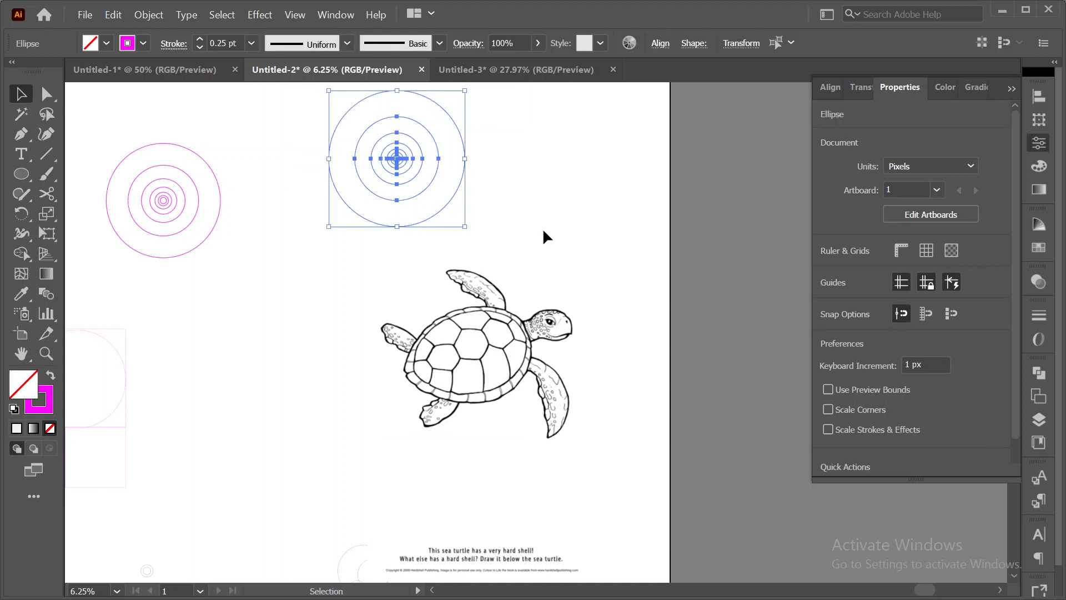
key("ctrl")
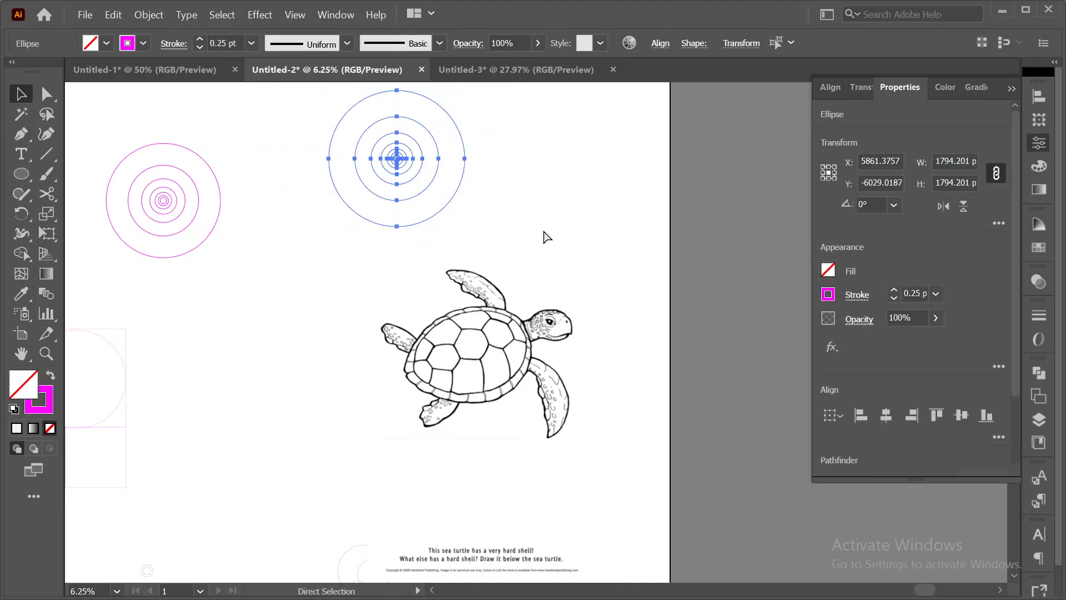
left_click(547, 233)
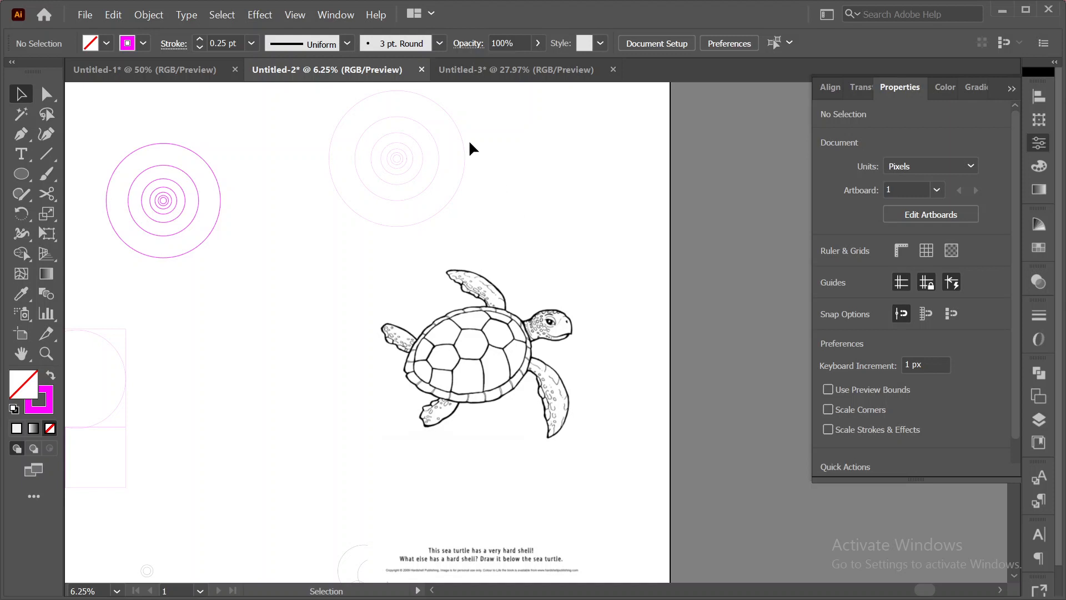
left_click_drag(461, 143, 544, 352)
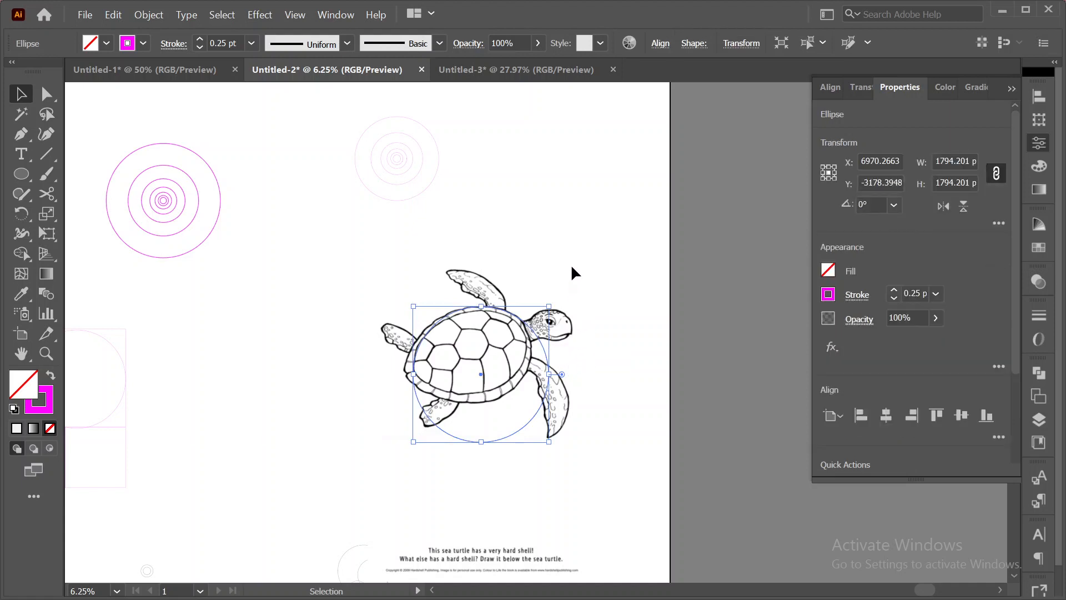
key("ctrl+z")
left_click(575, 249)
- Set the stroke weight of all circles in the thin concentric set above the turtle to 5 pt
left_click_drag(328, 124, 464, 192)
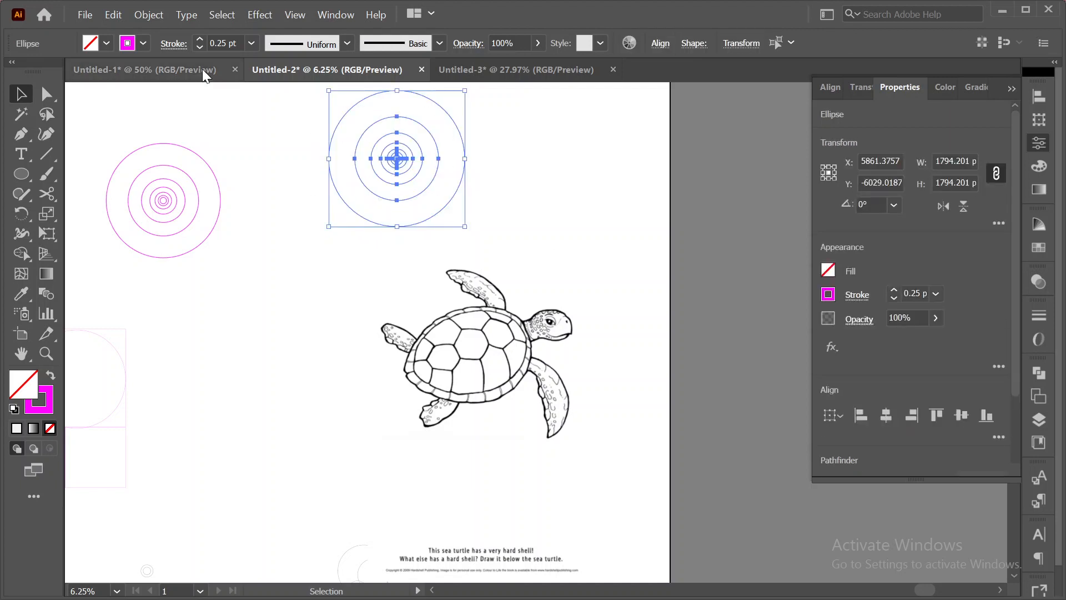
left_click(199, 38)
left_click(198, 39)
left_click(199, 39)
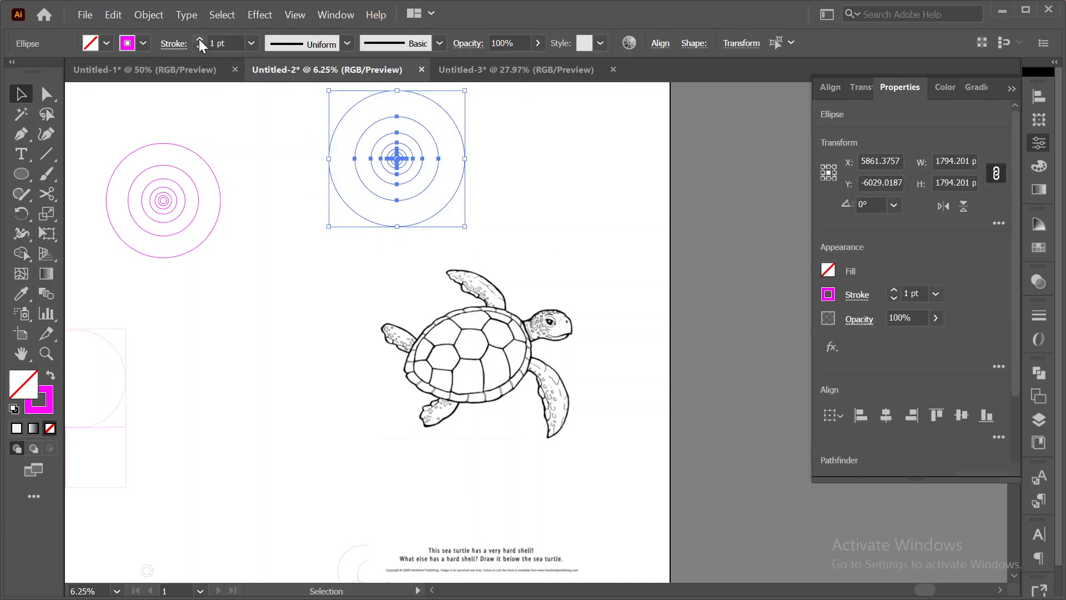
left_click(198, 39)
left_click(198, 39)
left_click(275, 94)
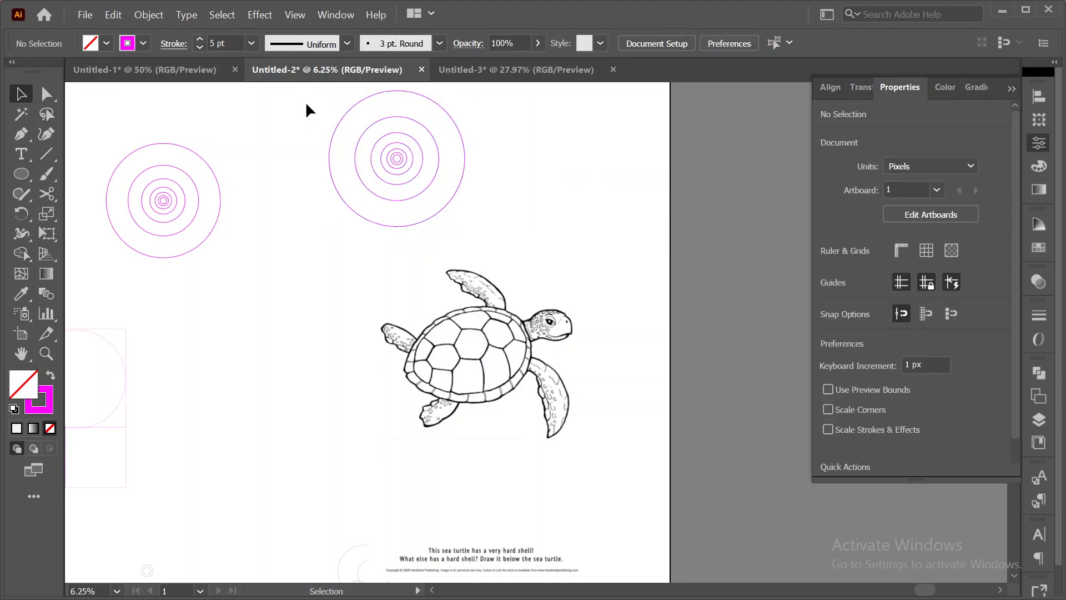
- Test the whole concentric set against the turtle's shell and return it to the empty space above the turtle
left_click_drag(296, 98, 487, 201)
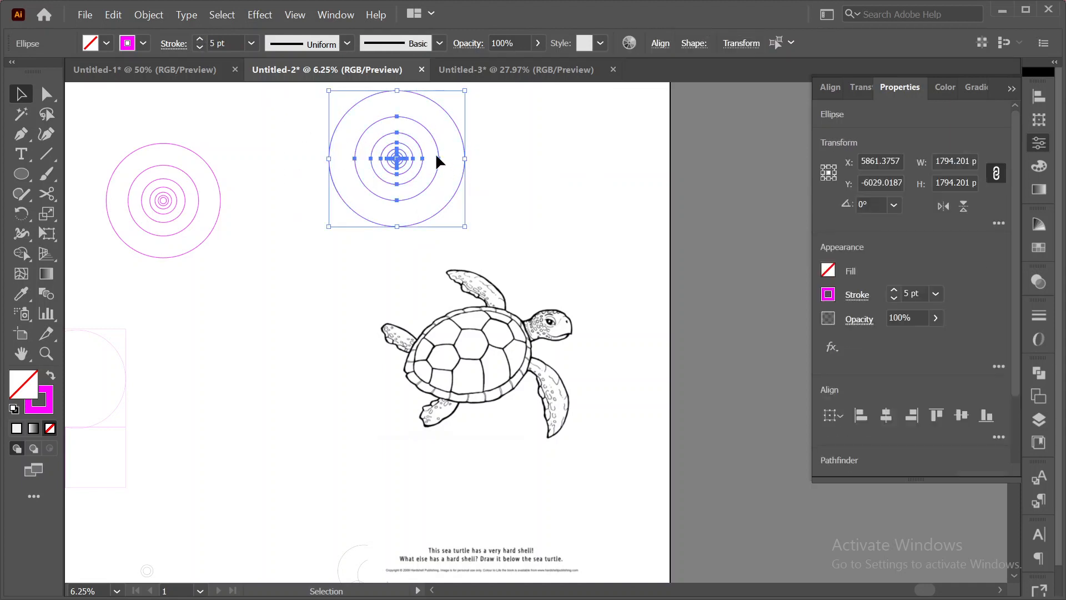
left_click_drag(437, 153, 517, 367)
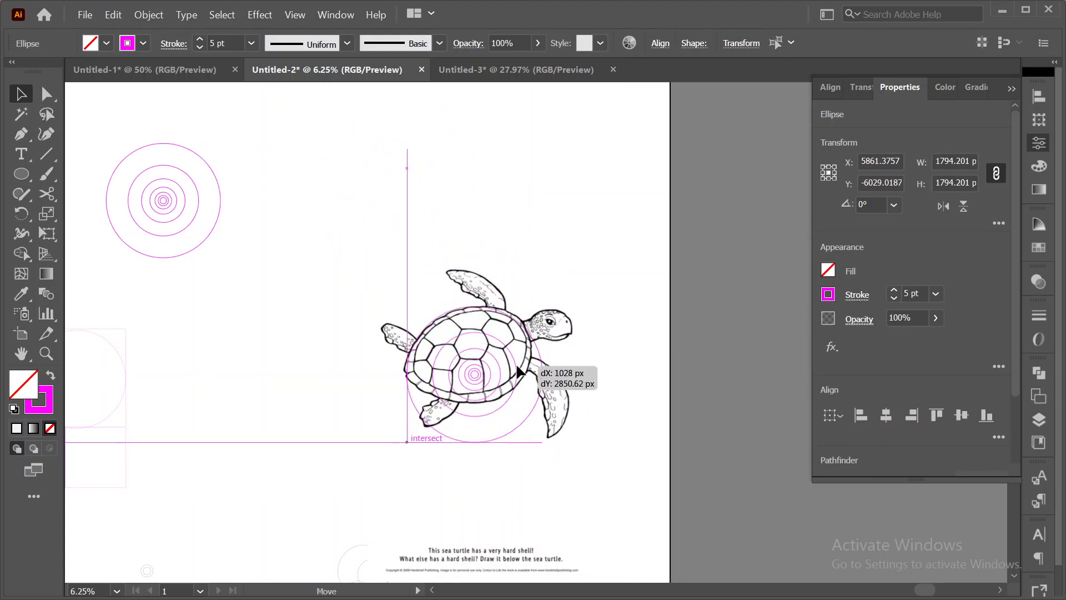
left_click_drag(517, 367, 423, 167)
left_click(531, 181)
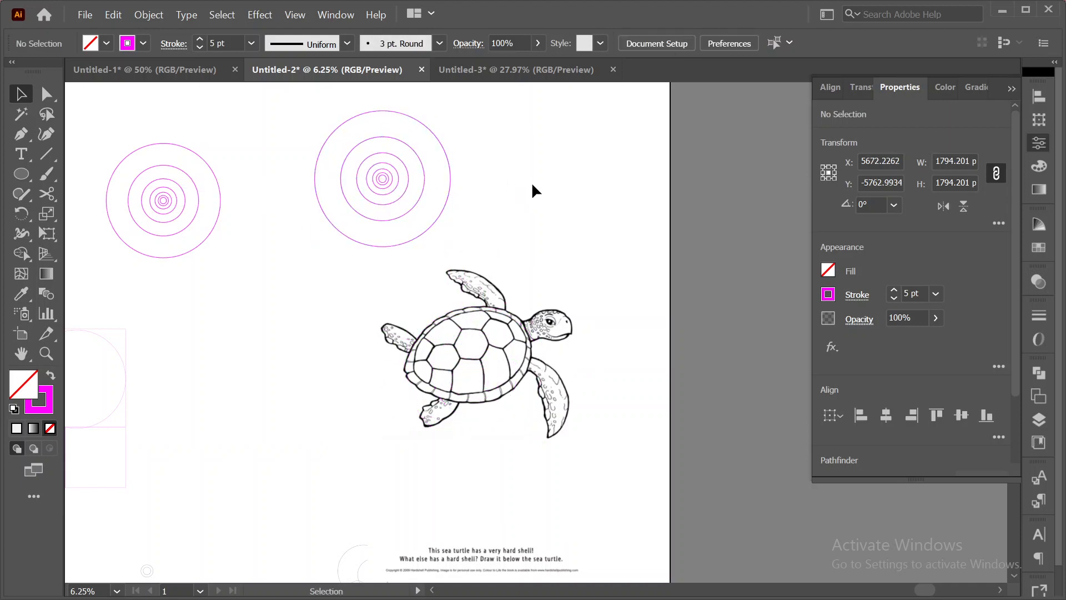
- Move the set's largest circle, about 1794 px wide, onto the turtle so its arc follows the shell's upper edge
left_click_drag(432, 131, 524, 336)
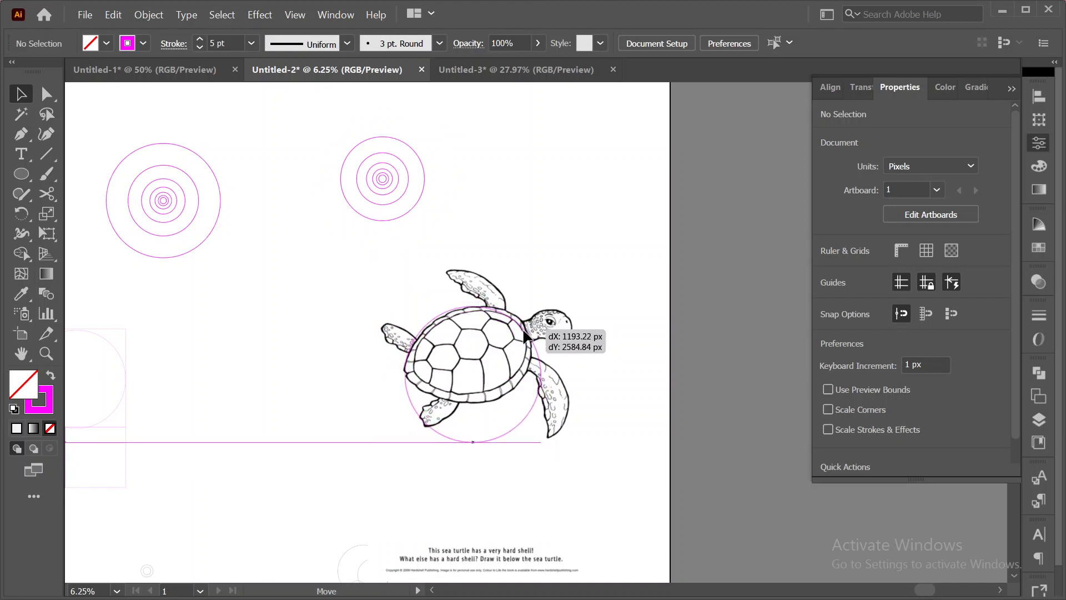
left_click_drag(525, 332, 527, 333)
left_click(566, 261)
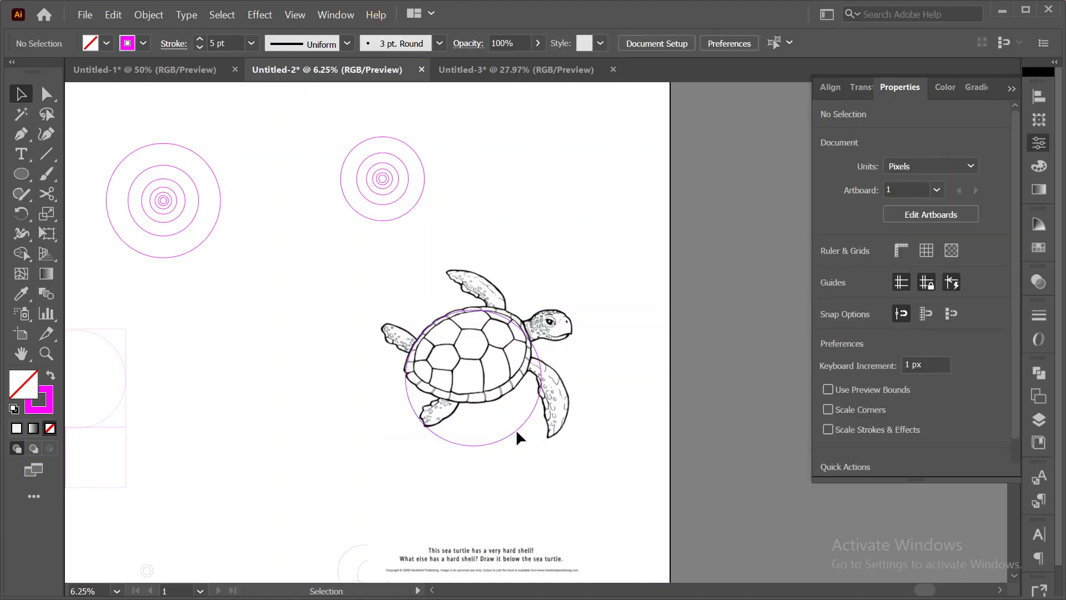
left_click_drag(526, 417, 527, 411)
left_click(595, 276)
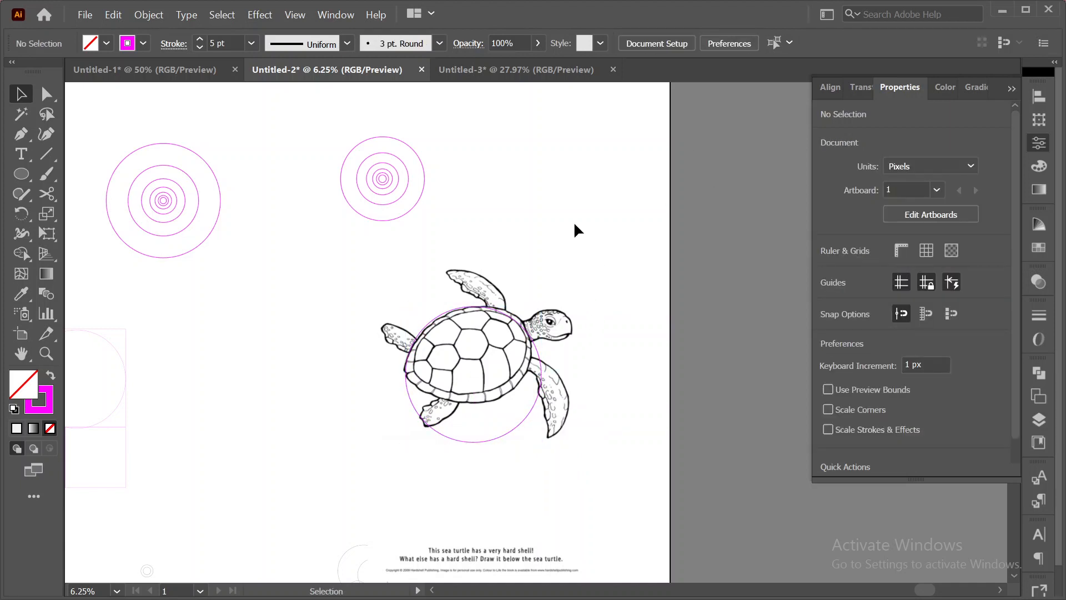
- Duplicate the large circle twice over the turtle, shifted upward so the copies' arcs follow the shell's lower and side edges
left_click(495, 438)
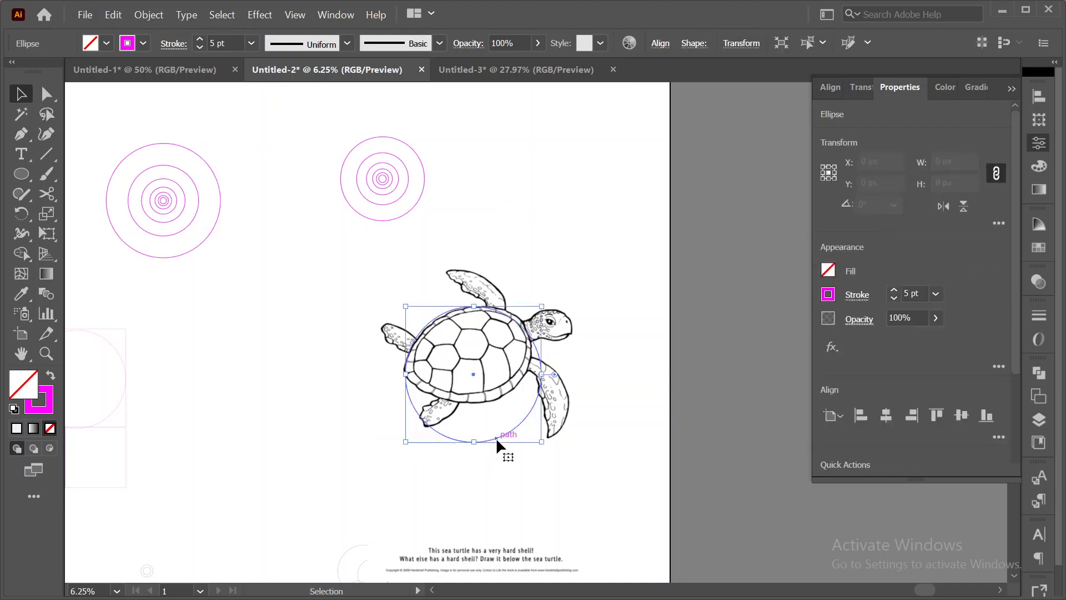
left_click_drag(505, 438, 492, 401)
left_click(598, 365)
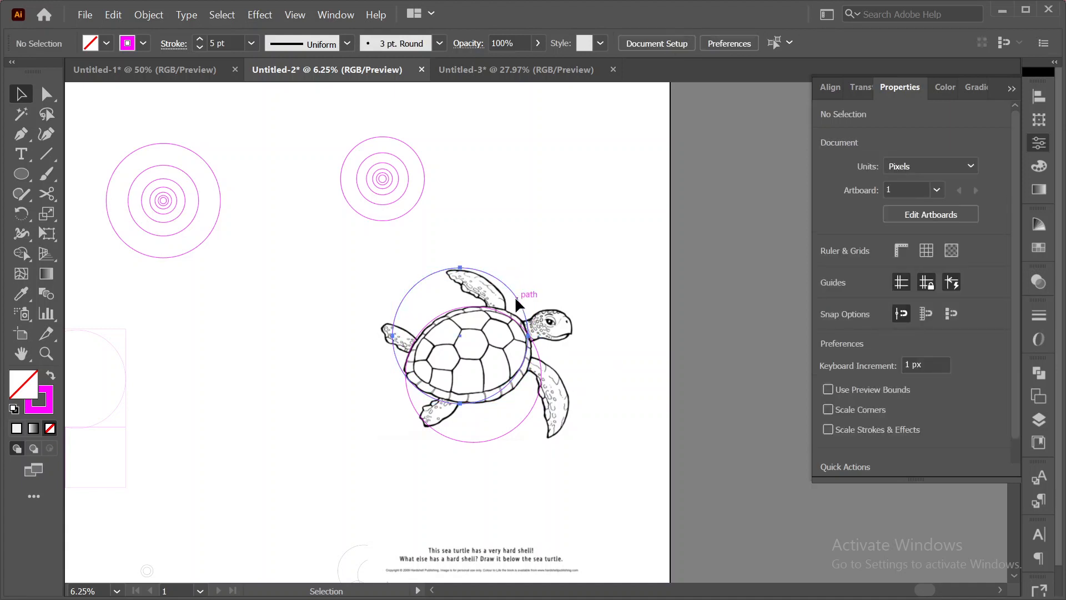
mouse_move(515, 296)
left_mouse_down()
mouse_move(528, 303)
mouse_move(522, 315)
left_mouse_up()
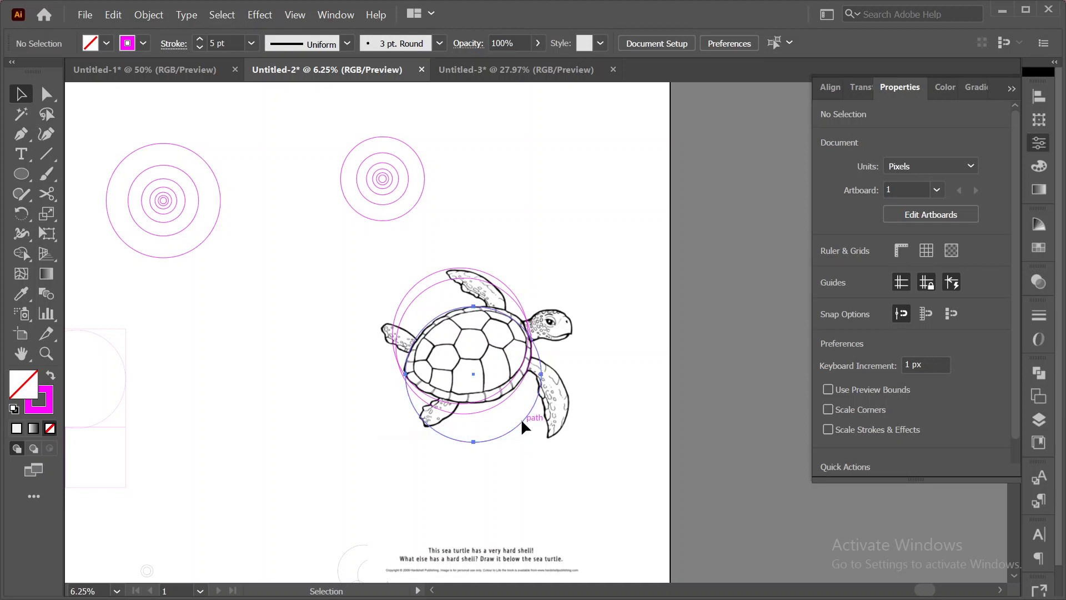
- Put a spare copy of the large circle beside the turtle and move the set's next smaller circle onto the shell's head side
left_click_drag(522, 422, 209, 469)
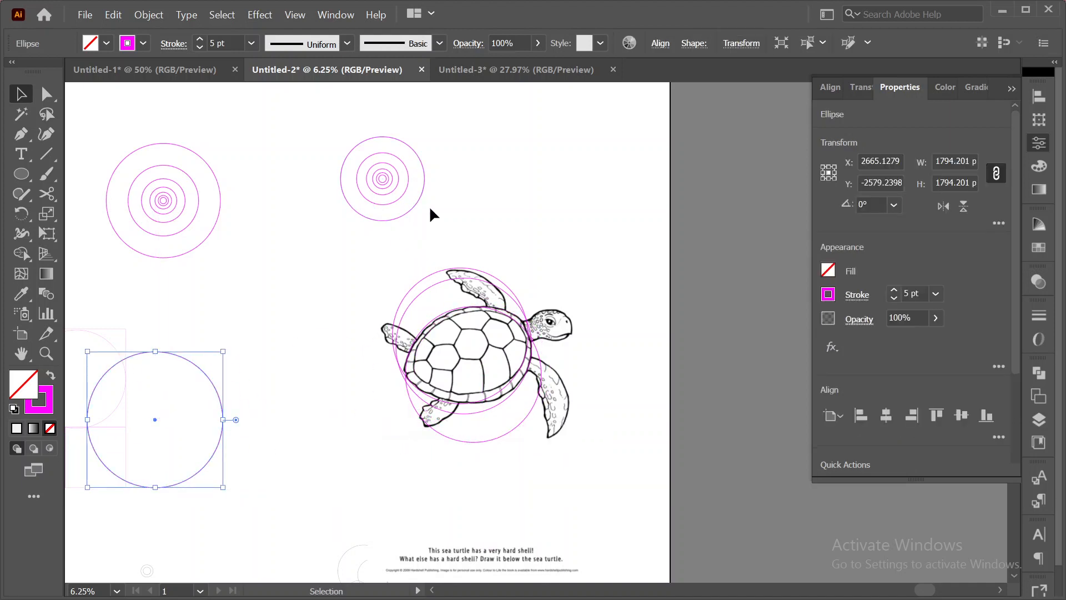
left_click_drag(423, 196, 536, 365)
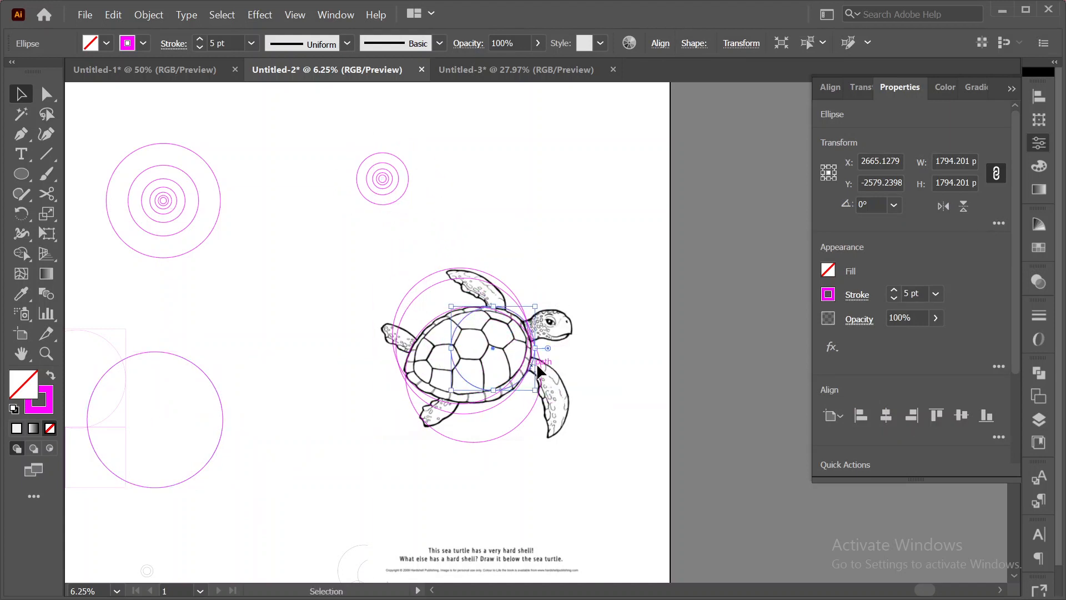
- Copy the shell's 1109 px circle off the turtle as a spare and park both spare circles in the empty space beside the turtle
left_click(559, 257)
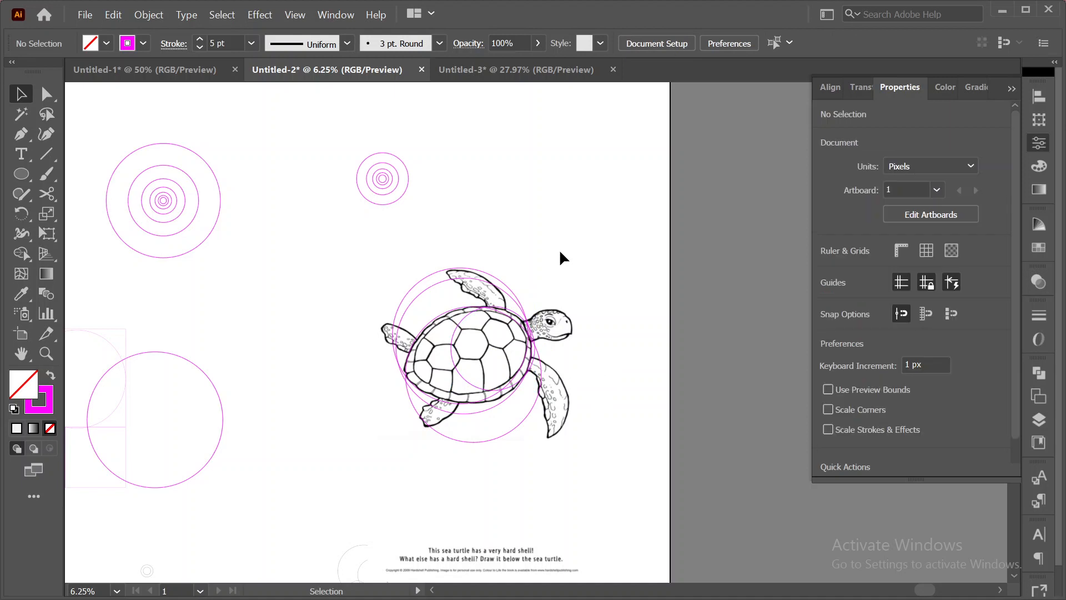
left_click_drag(454, 340, 447, 150)
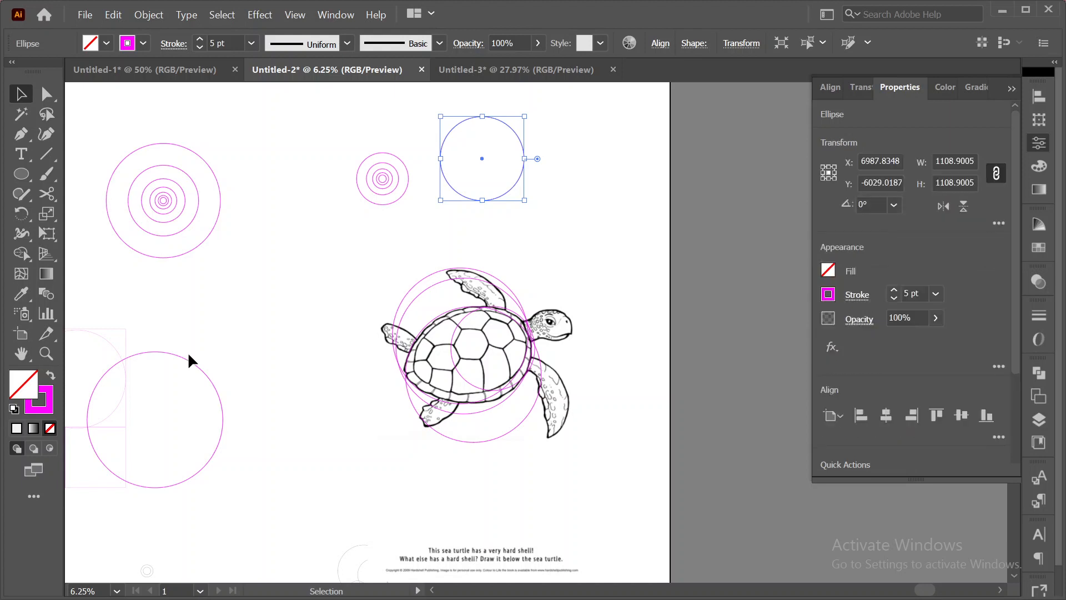
left_click_drag(188, 358, 262, 278)
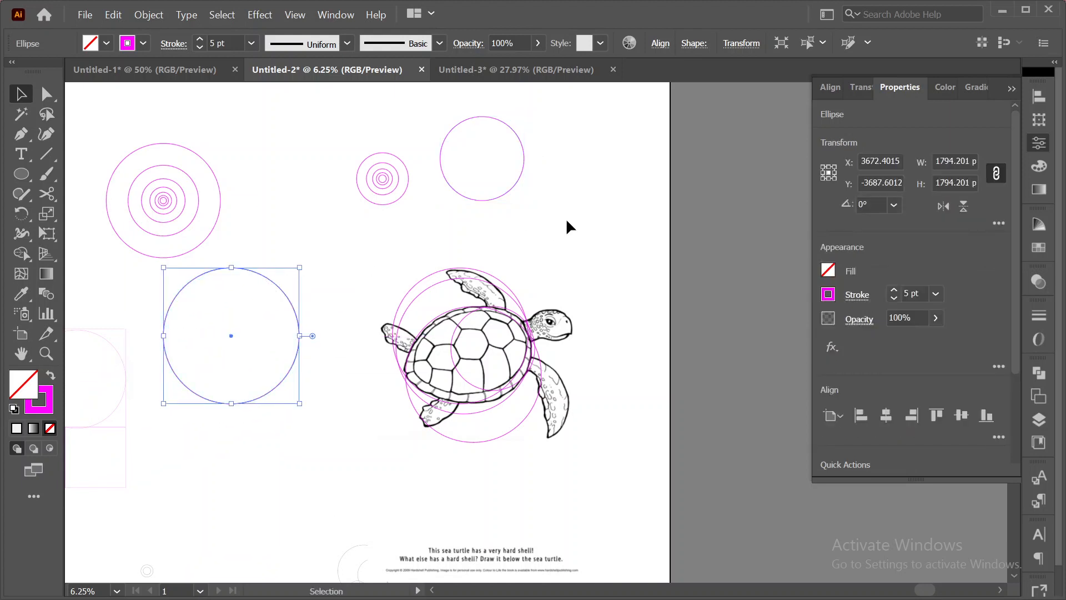
left_click(572, 209)
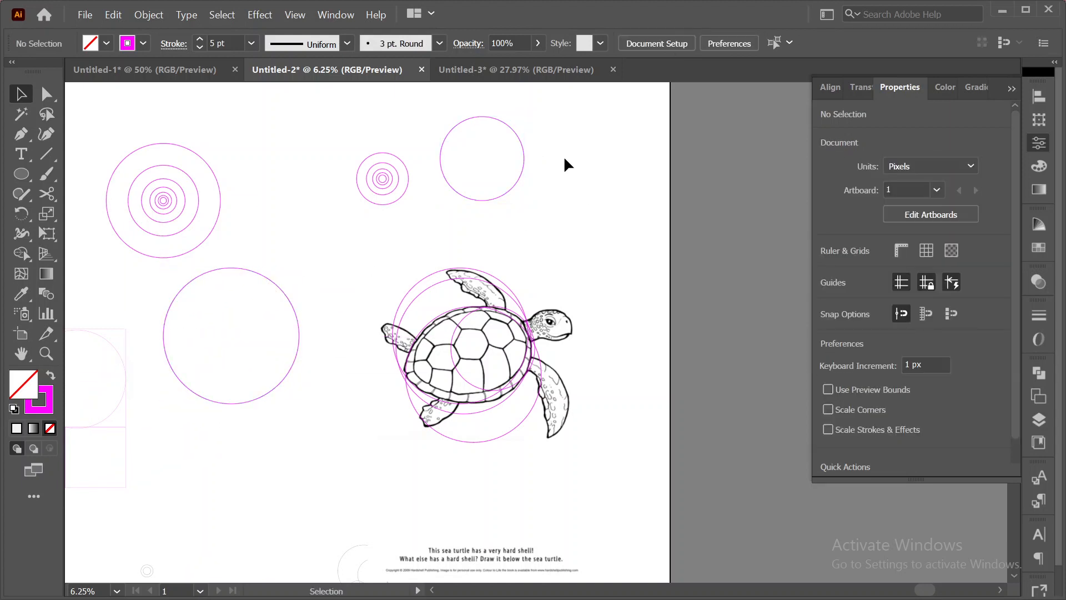
left_click_drag(521, 147, 331, 476)
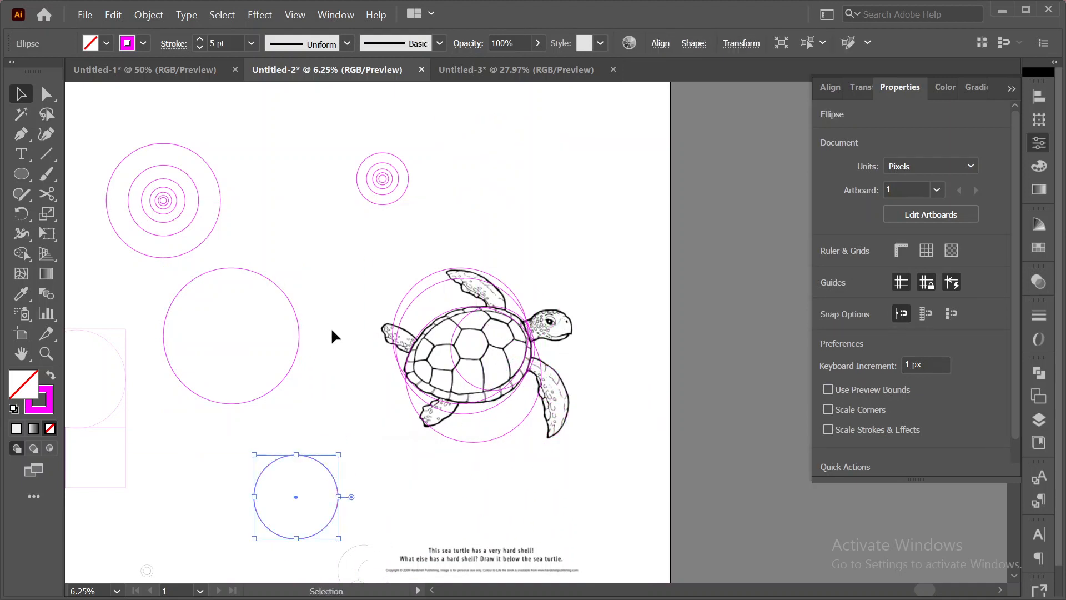
- Fit the spare 1794 px circle to the lower front flipper's outer edge and duplicate it toward the tail for the inner edge
left_click(292, 314)
left_click_drag(297, 318, 568, 396)
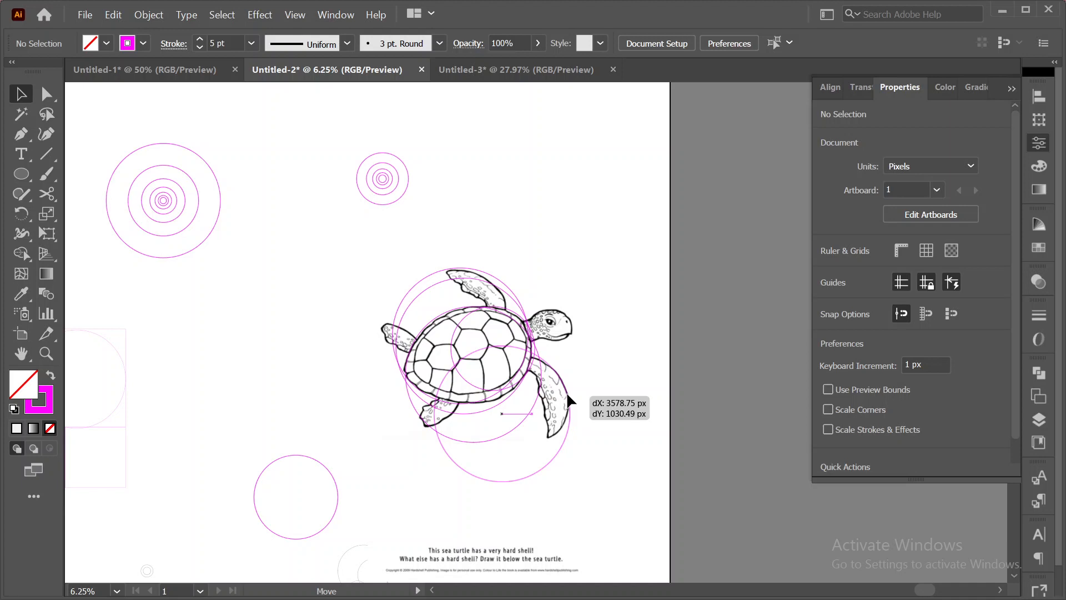
left_click_drag(568, 396, 568, 396)
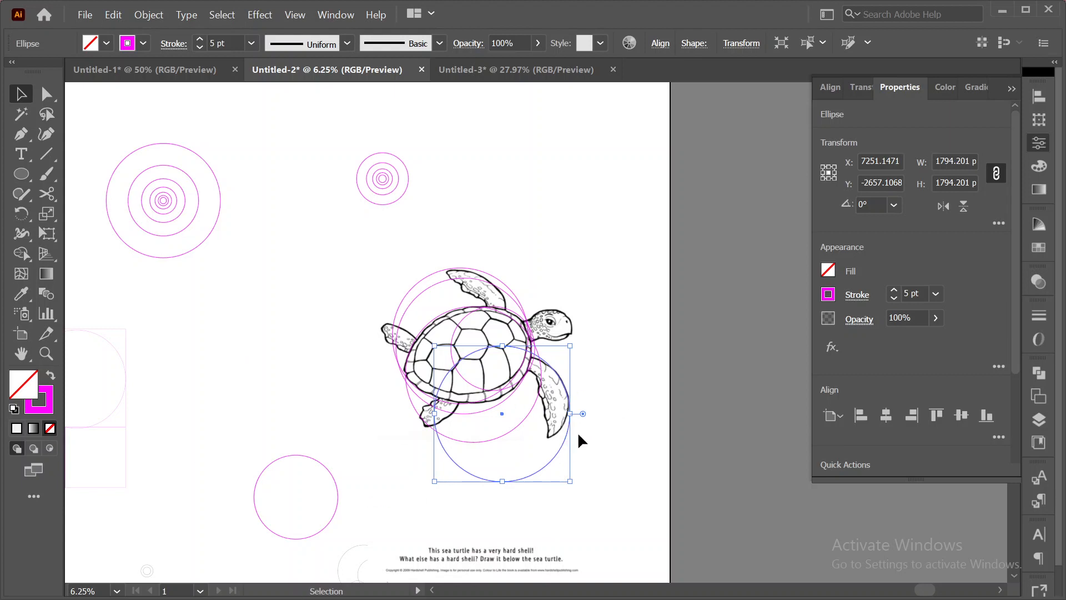
left_click(606, 445)
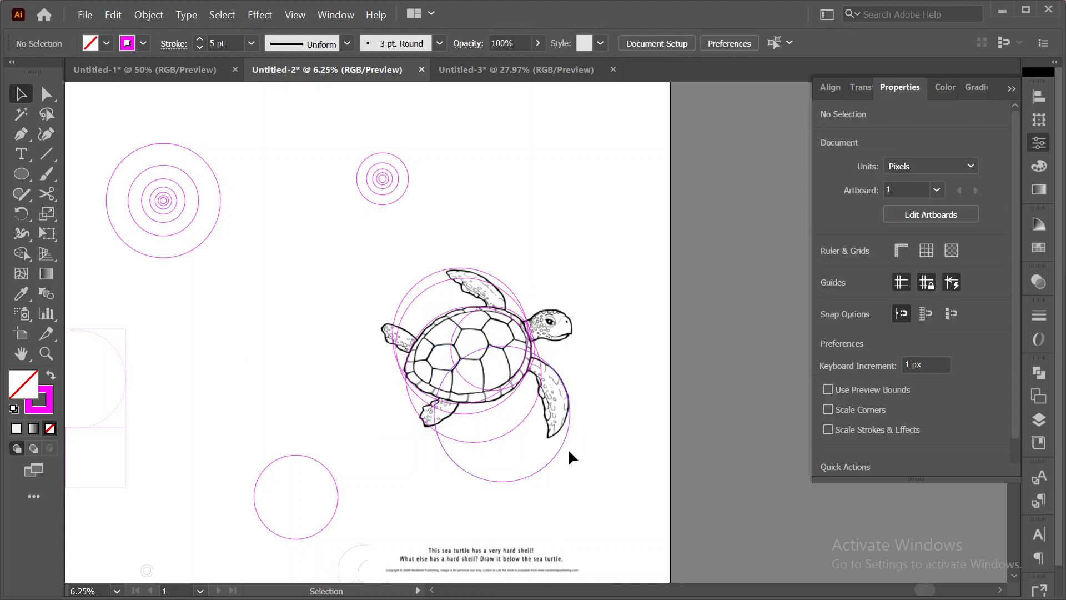
left_click_drag(558, 452, 536, 455)
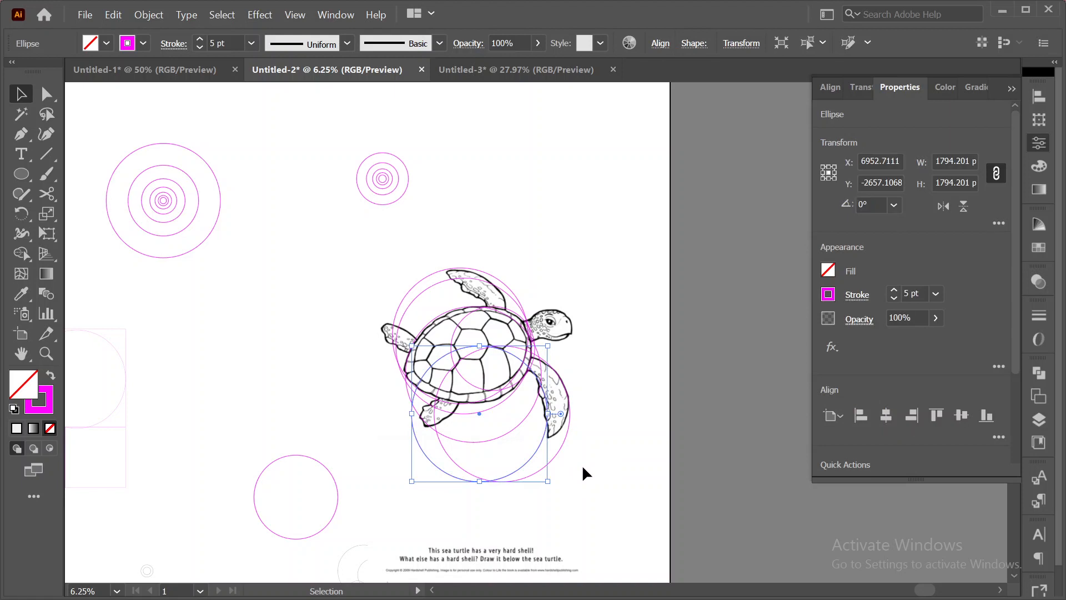
left_click(341, 461)
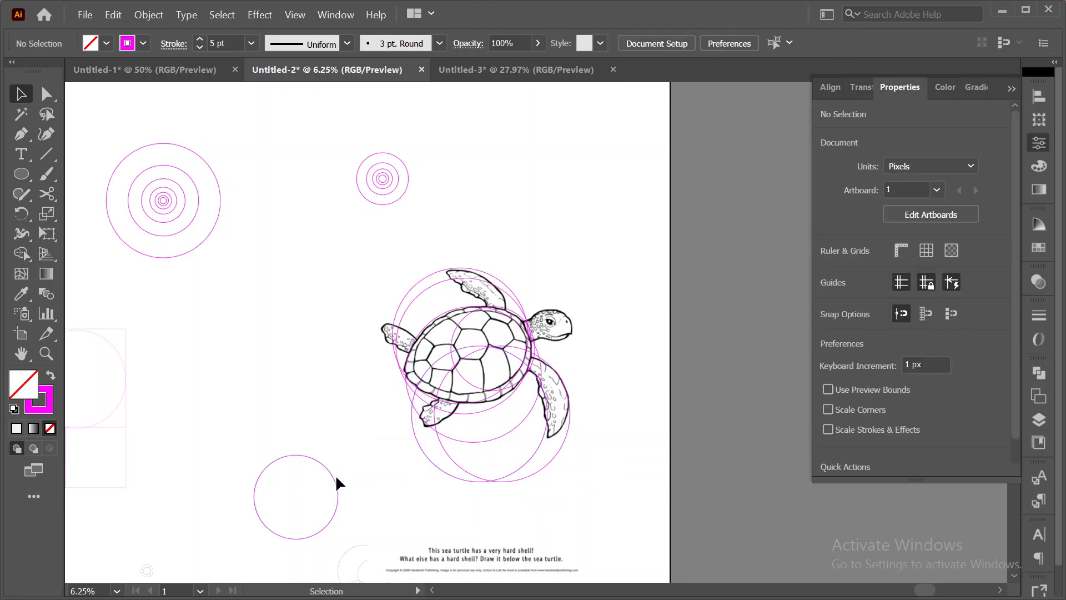
- Duplicate the spare 1109 px circle onto the lower front flipper so its arc follows the flipper's outer curve
left_click_drag(337, 479, 567, 387)
left_click(628, 388)
scroll(619, 402, "up", 1)
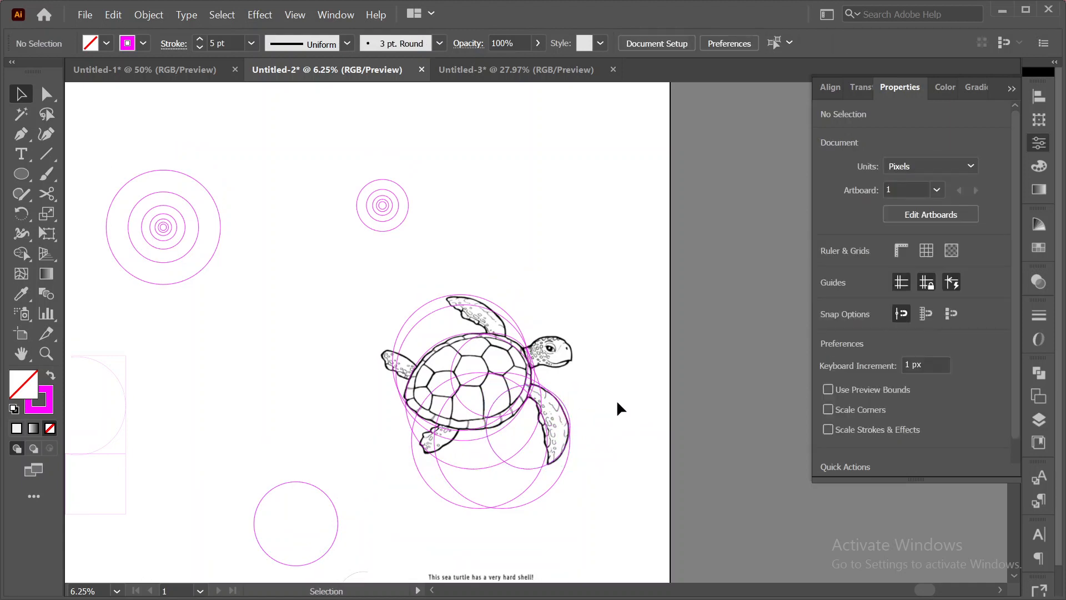
scroll(419, 428, "down", 2)
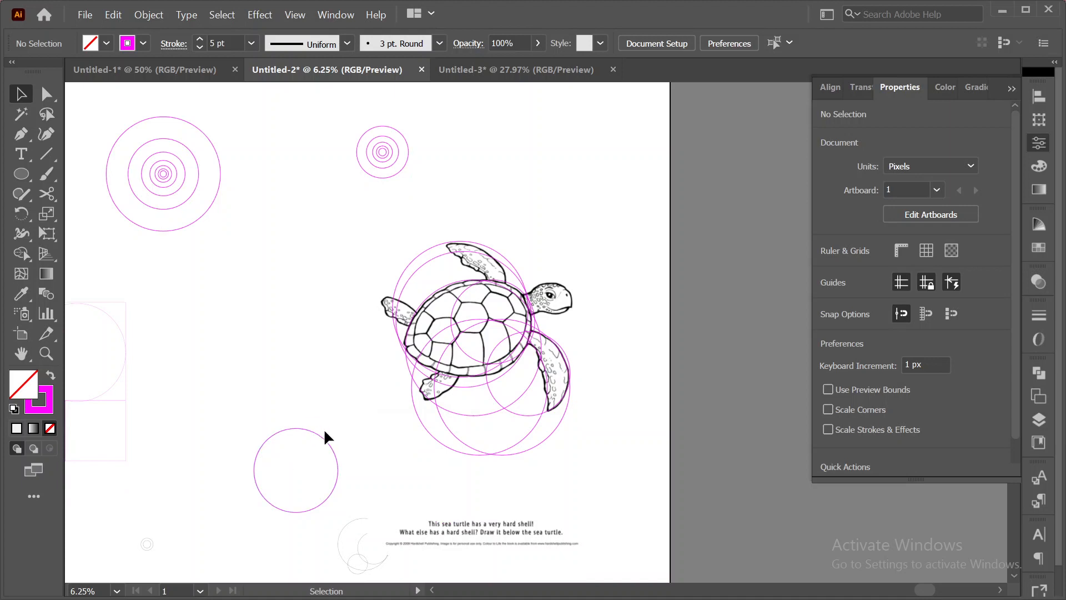
- Move the set's next circle, about 685 px wide, onto the top of the head and duplicate it downward along the jaw
left_click(326, 437)
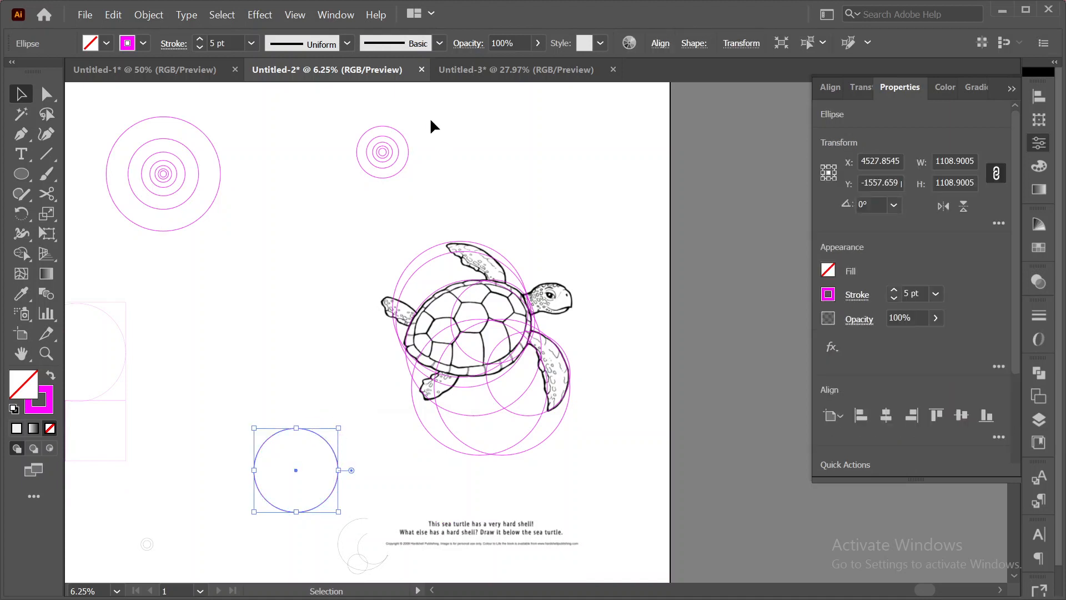
left_click_drag(402, 137, 566, 291)
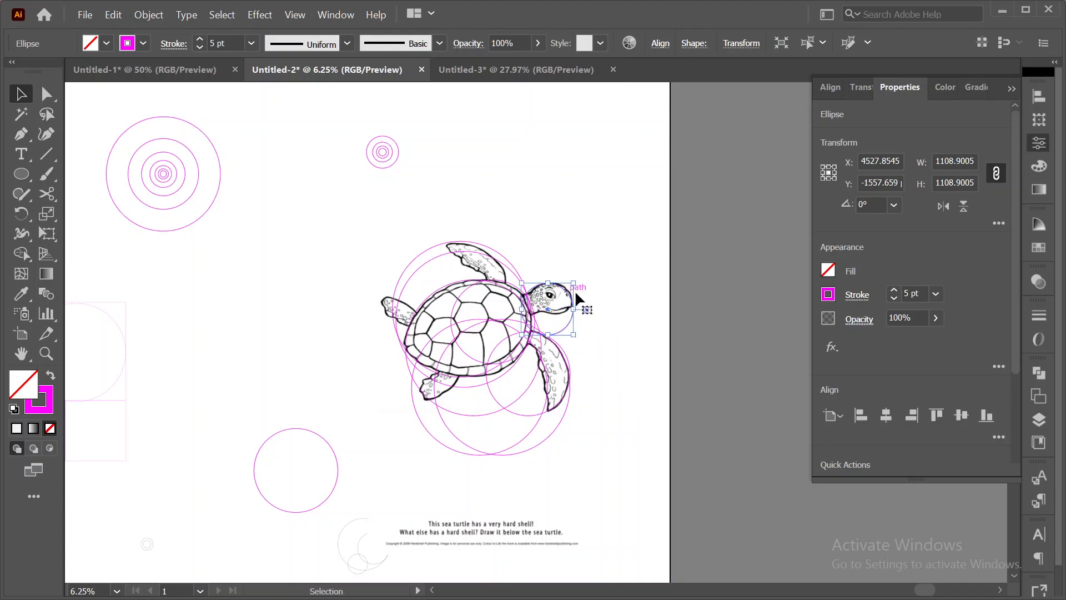
left_click(630, 319)
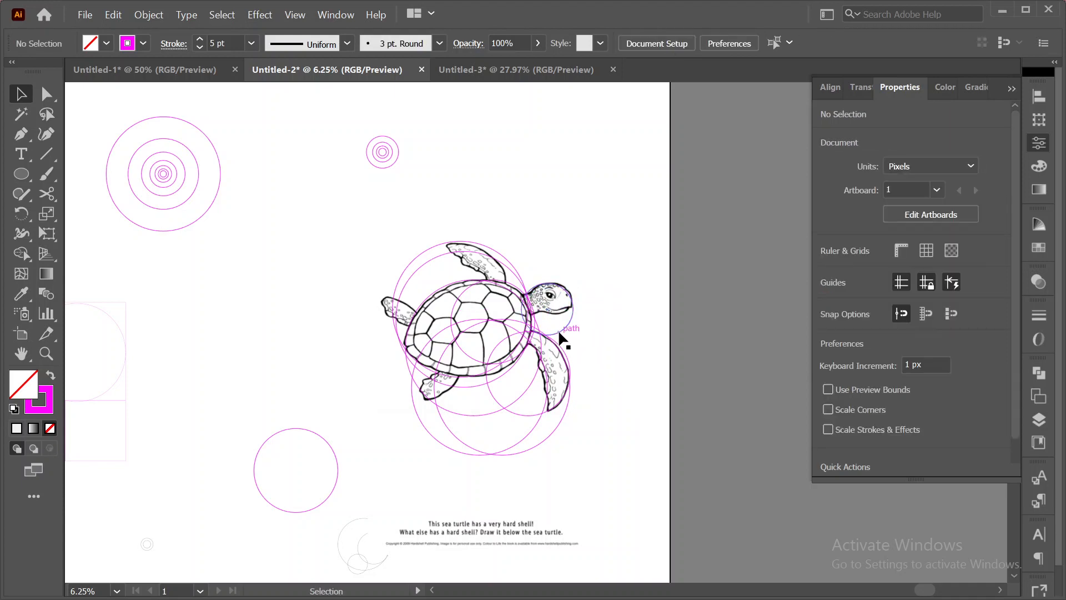
left_click_drag(558, 329, 562, 366)
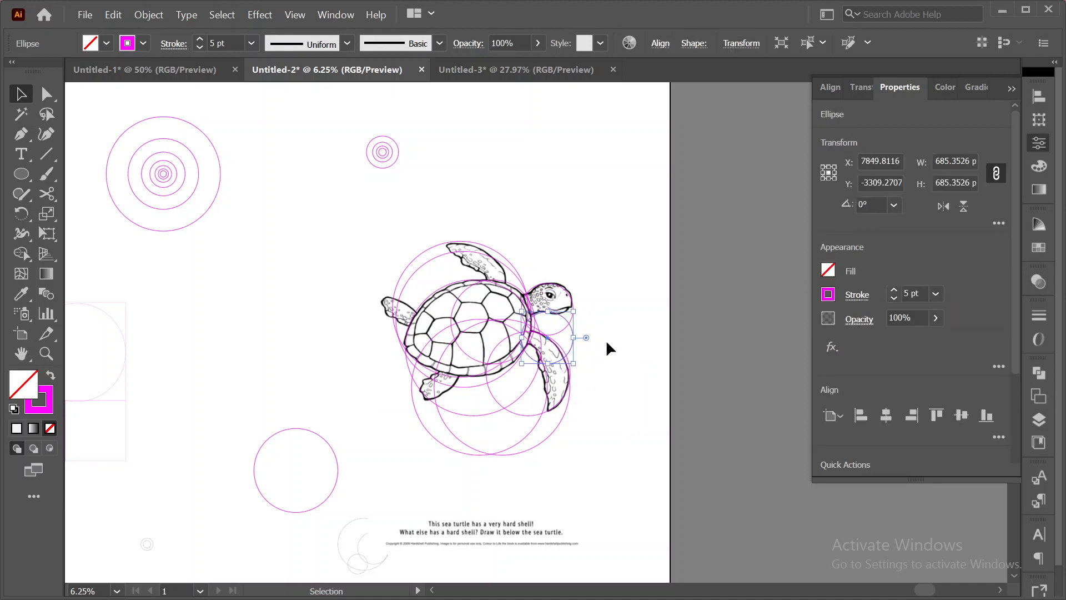
left_click(605, 339)
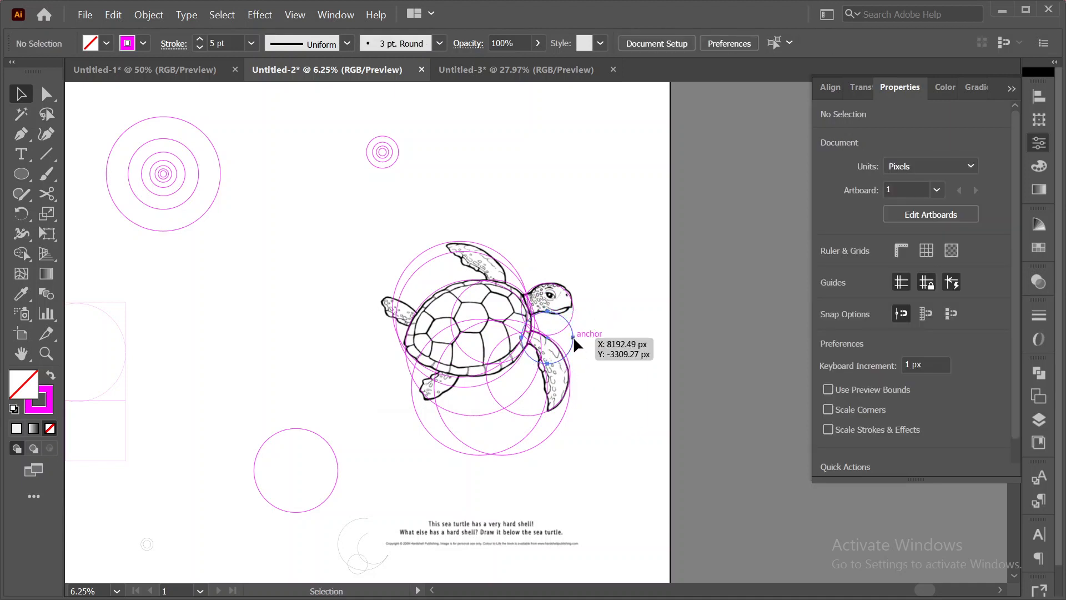
- Move the set's next smaller circle onto the turtle's snout and the following one, about 262 px wide, above the neck
left_click_drag(397, 147, 574, 297)
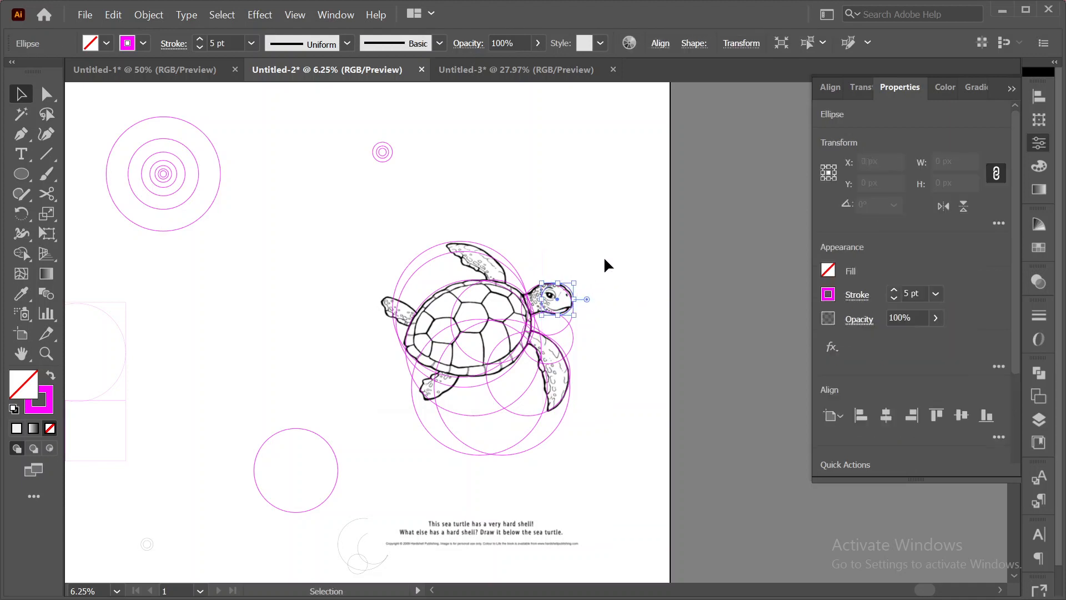
left_click(598, 241)
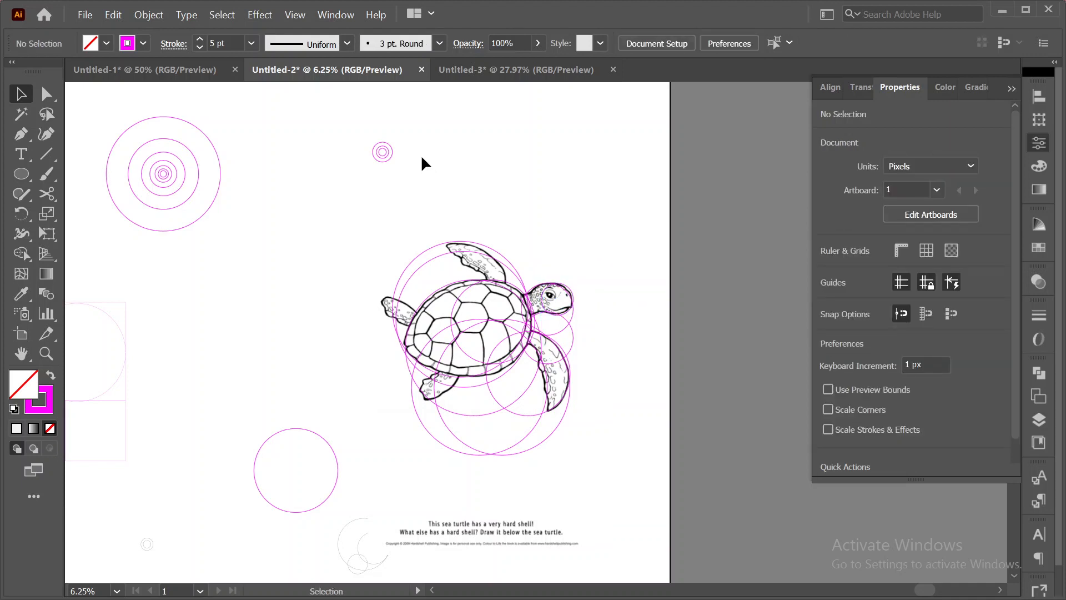
left_click_drag(392, 145, 531, 275)
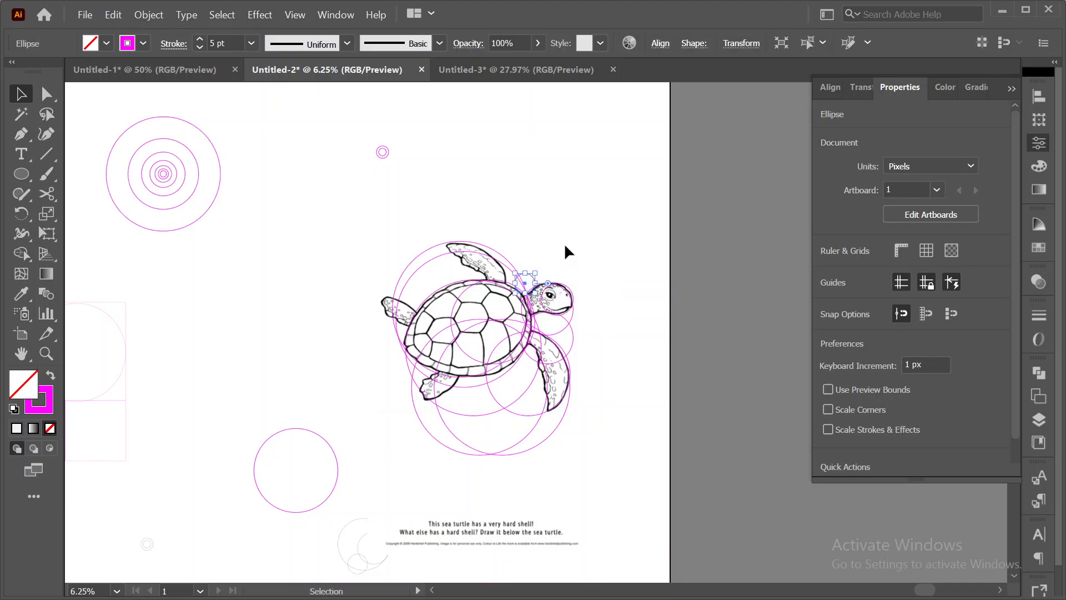
left_click(565, 244)
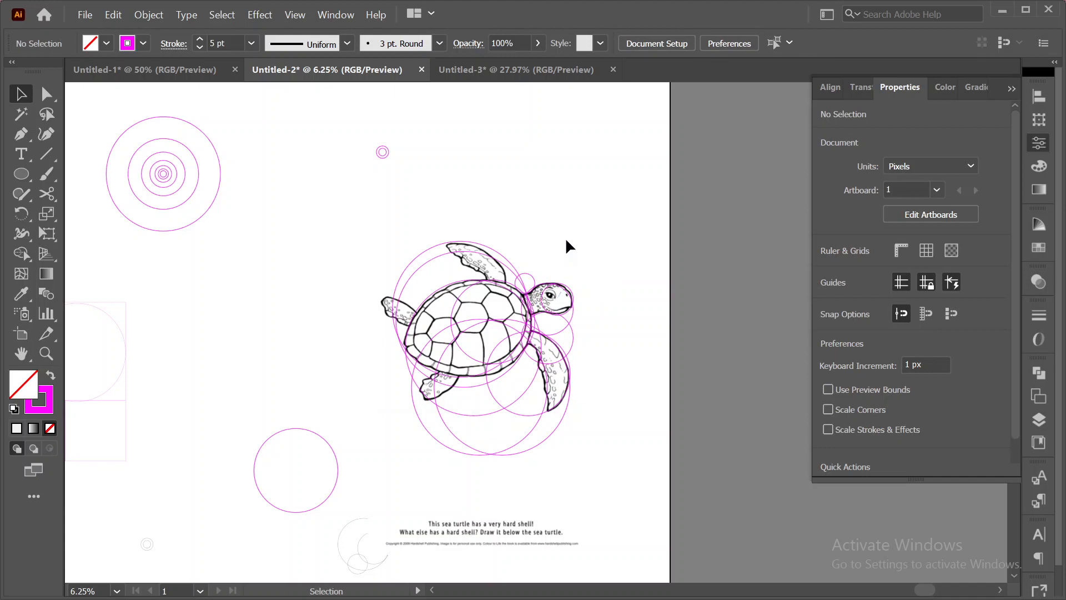
- Place two 1109 px circles over the upper front flipper, following its outer and inner edges, and keep a spare beside the turtle
left_click_drag(296, 427, 500, 268)
left_click(321, 361)
left_click_drag(322, 361, 471, 275)
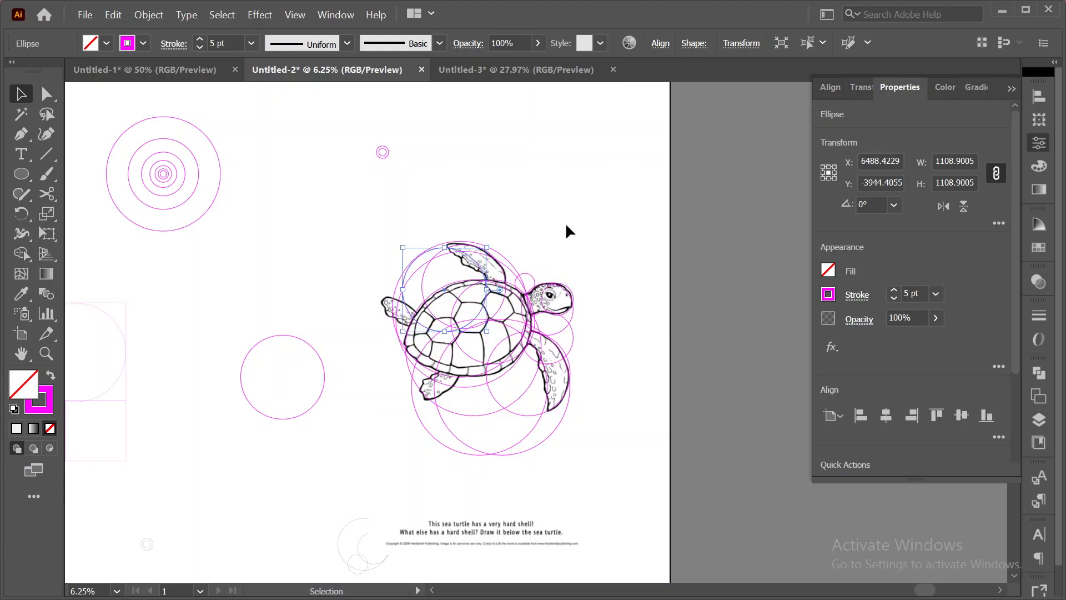
left_click(565, 222)
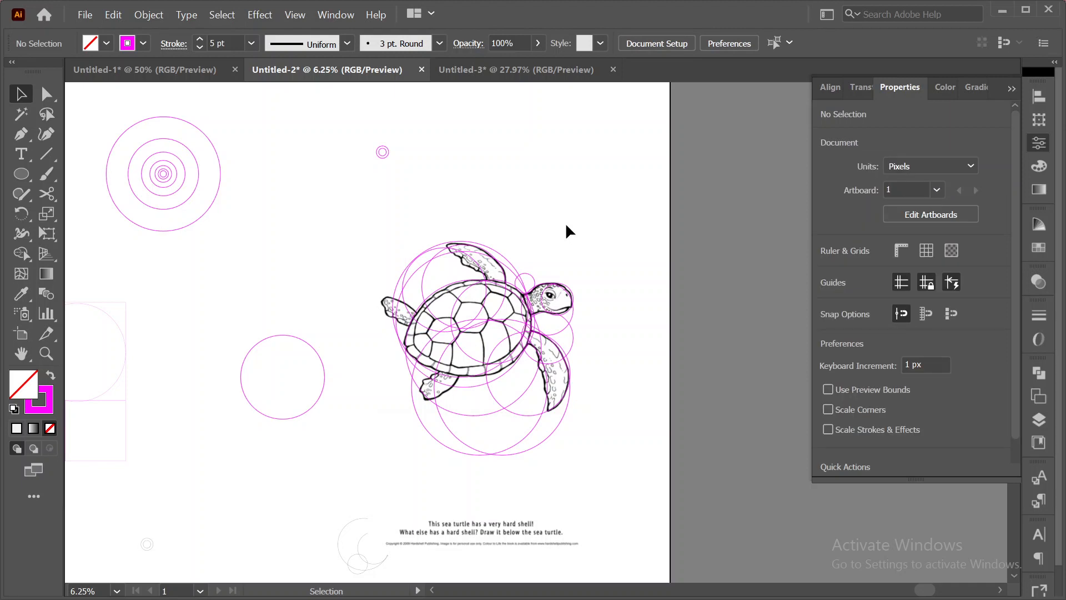
- Copy the 685 px circle onto the lower rear flipper's outer edge, then duplicate it offset toward the tail and nudge the duplicate up
left_click(321, 359)
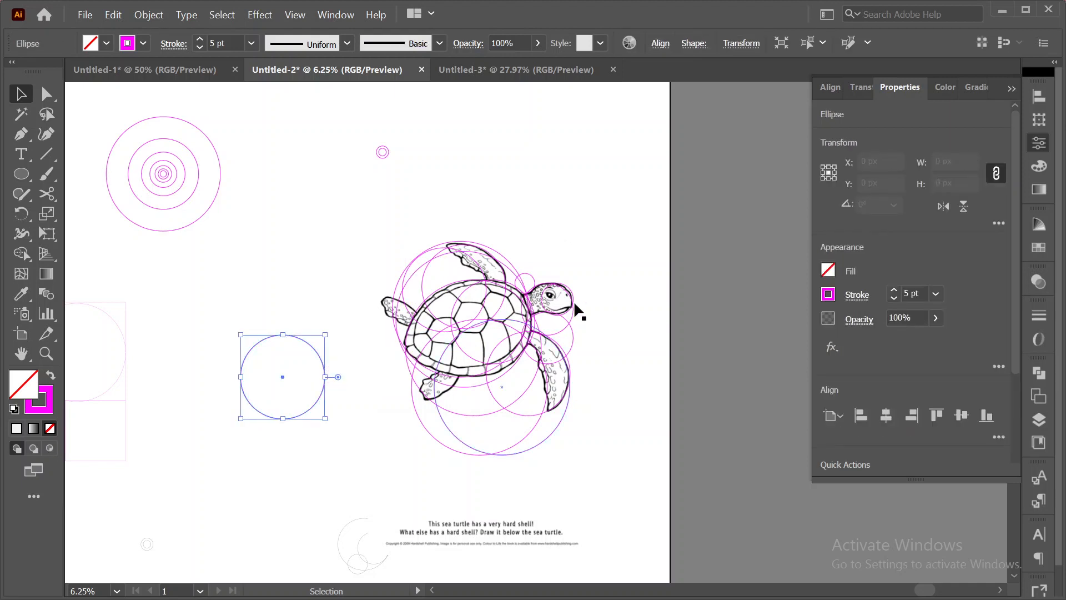
left_click_drag(595, 340, 458, 376)
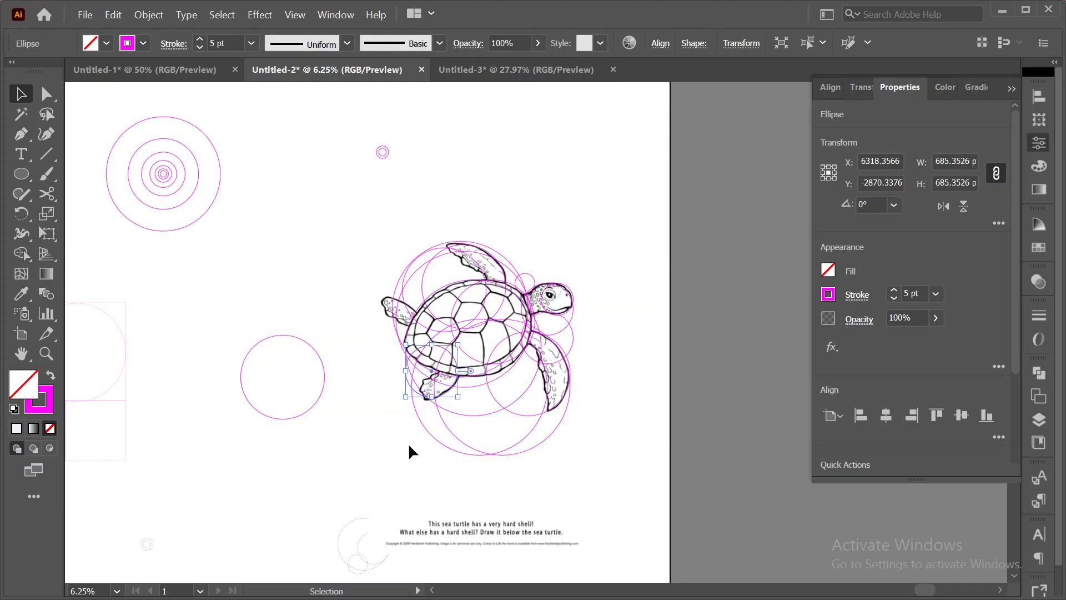
left_click(369, 418)
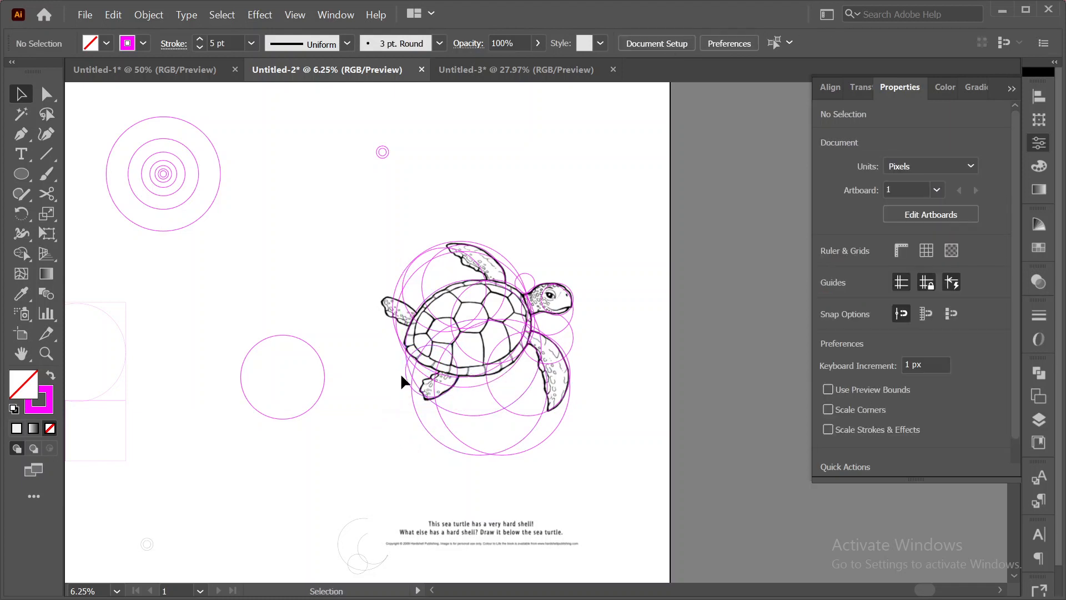
left_click_drag(404, 378, 396, 370)
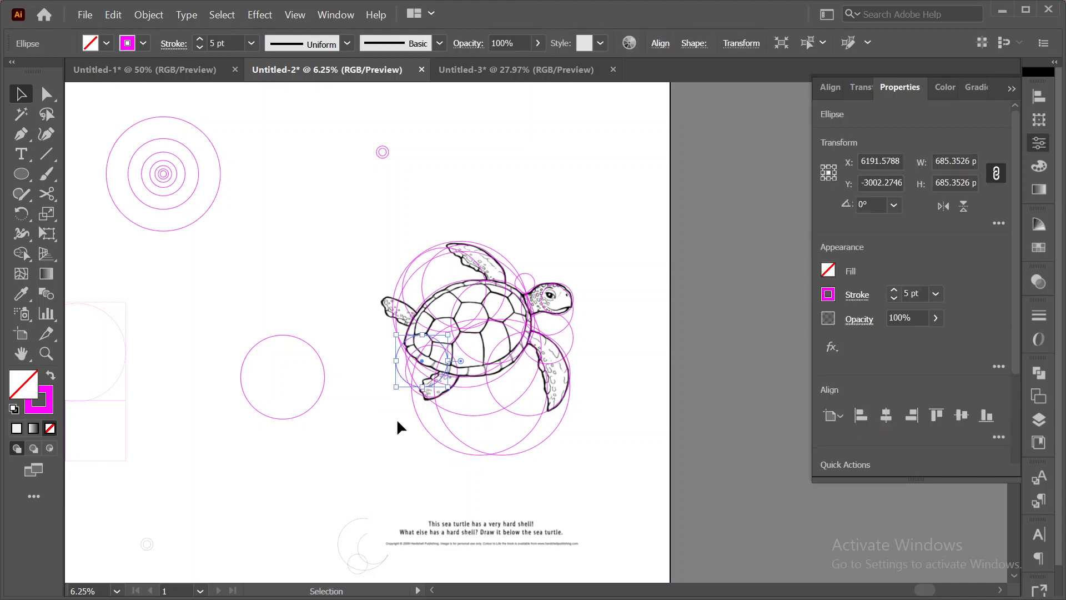
left_click(398, 422)
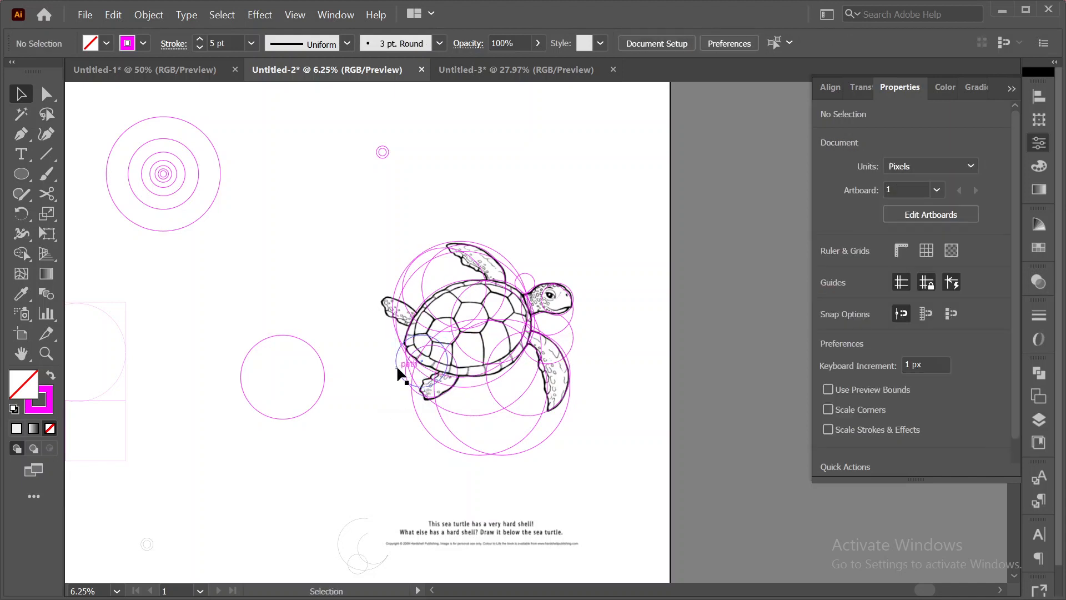
left_click_drag(396, 365, 395, 362)
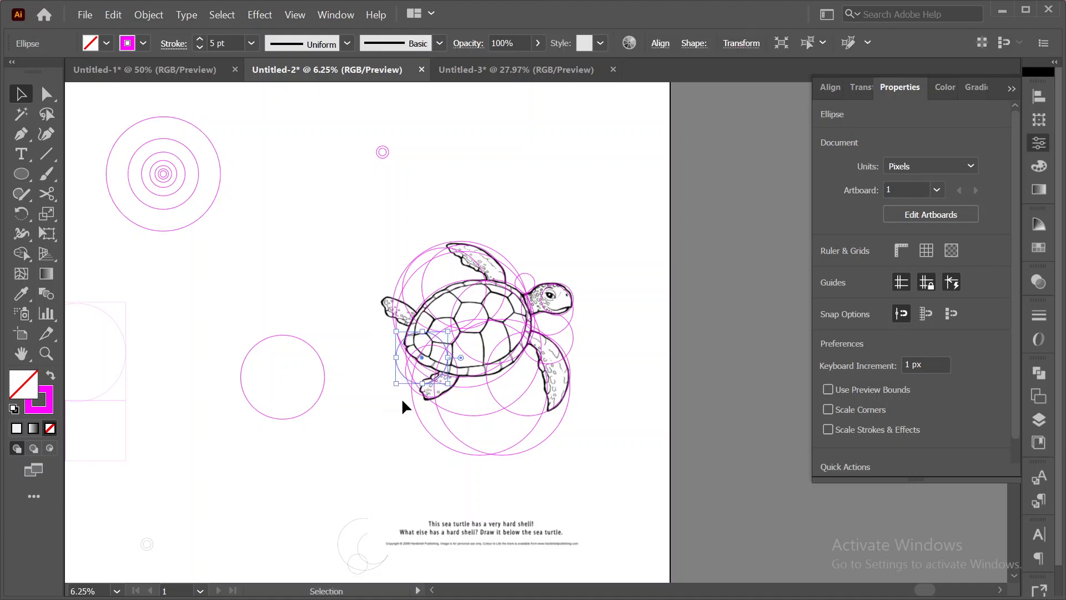
left_click(384, 404)
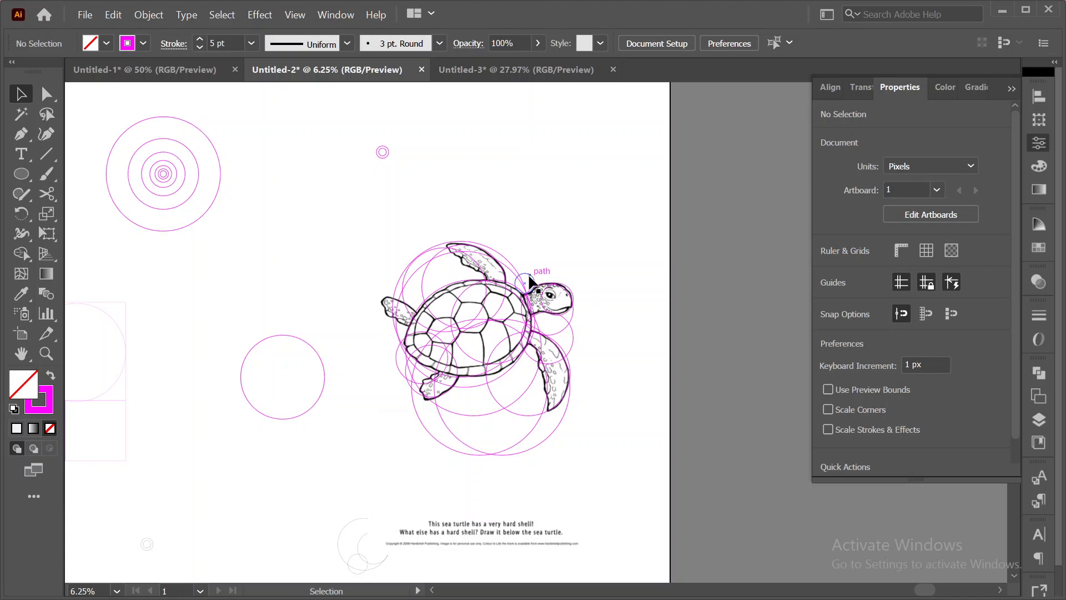
- Copy the neck's 262 px circle to the lower rear flipper's tip to test it, then set it aside in the empty space
left_click_drag(528, 274, 425, 395)
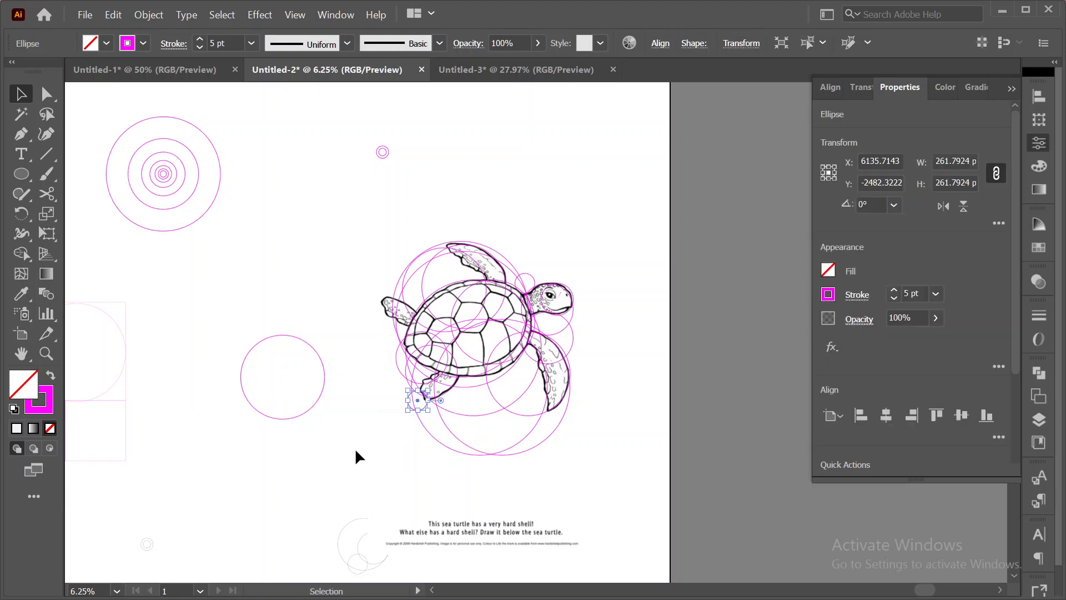
left_click(368, 429)
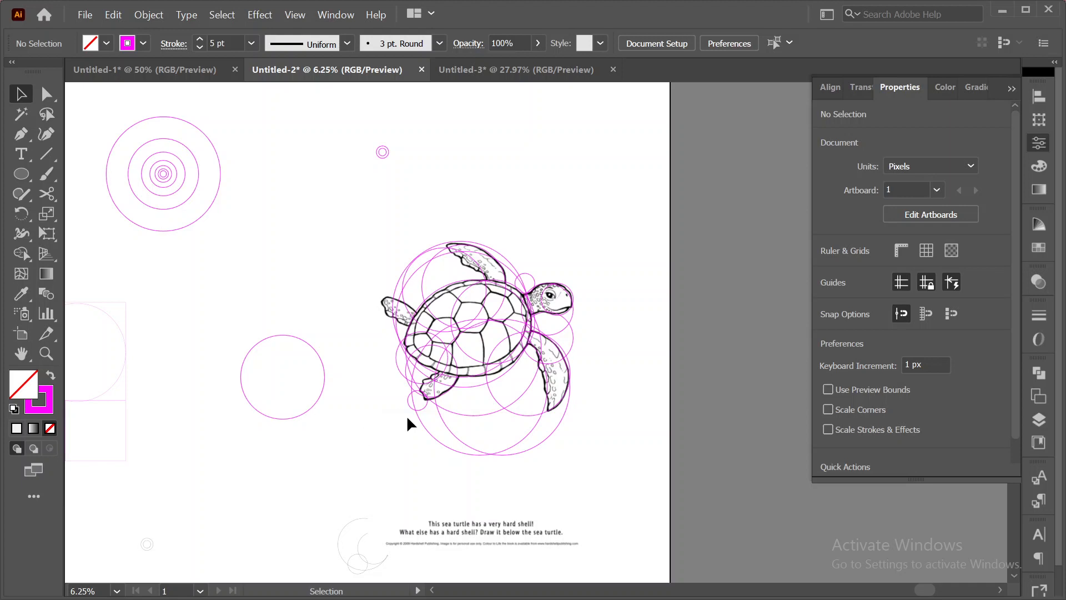
left_click_drag(405, 402, 340, 435)
left_click(391, 419)
- Copy the 685 px circle onto the upper rear flipper's outer edge and duplicate it diagonally downward, away from the shell, for the inner edge
left_click_drag(574, 337, 418, 324)
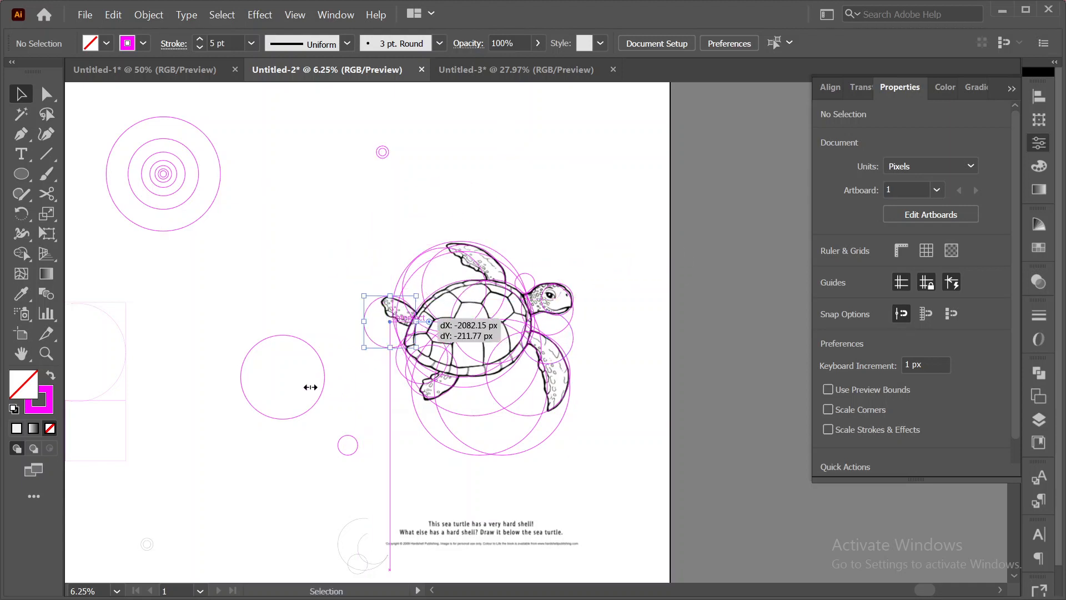
left_click(358, 336)
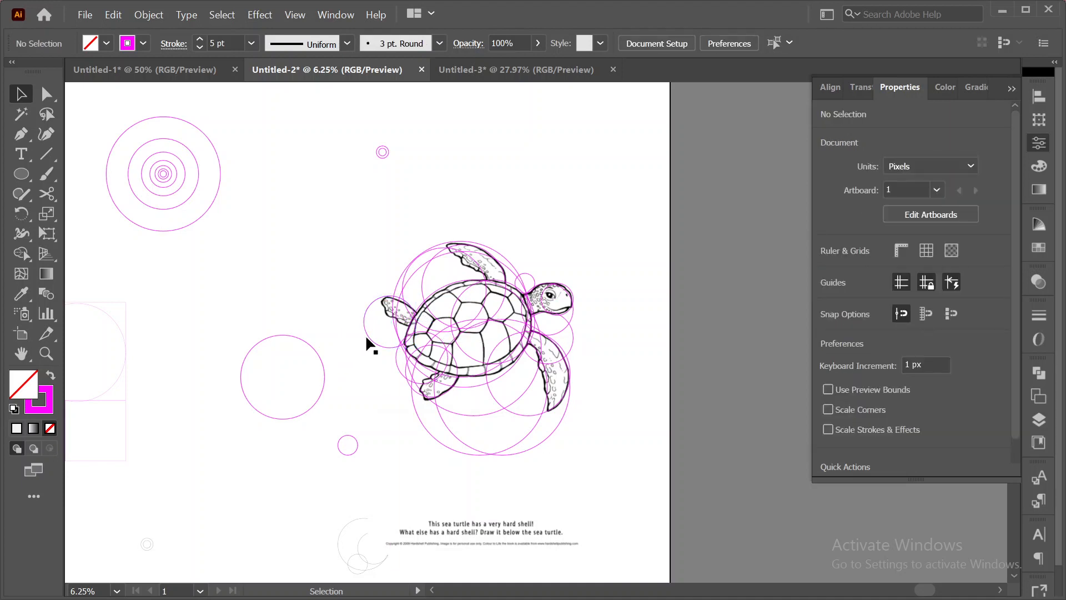
left_click_drag(371, 338, 364, 356)
left_click(307, 238)
scroll(443, 387, "up", 2)
key("space")
left_click_drag(728, 387, 315, 361)
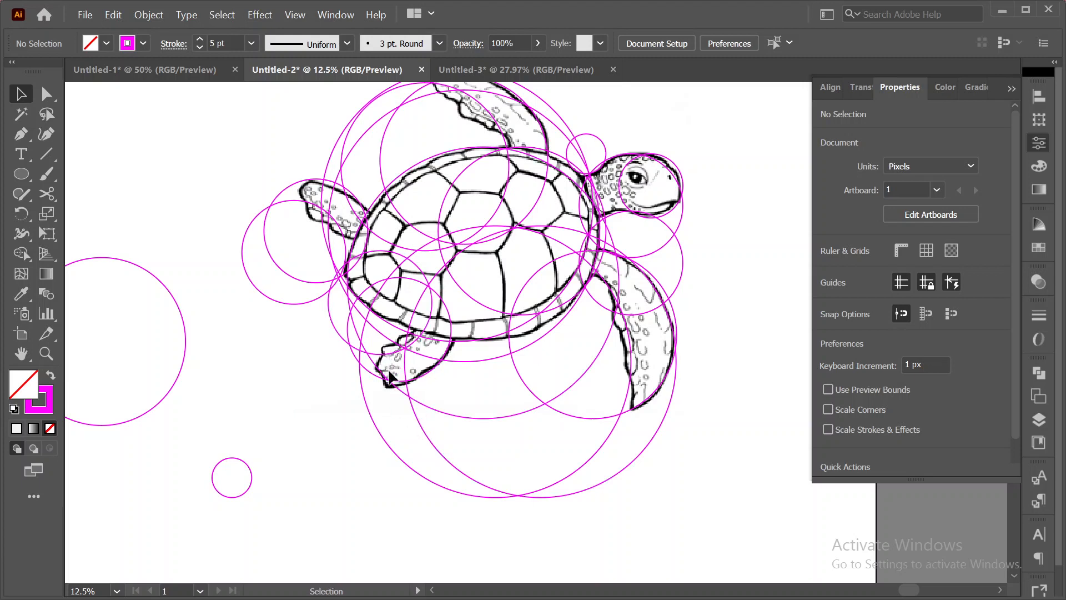
- Move the spare 262 px circle onto the tip of the lower rear flipper
left_click_drag(250, 477, 385, 369)
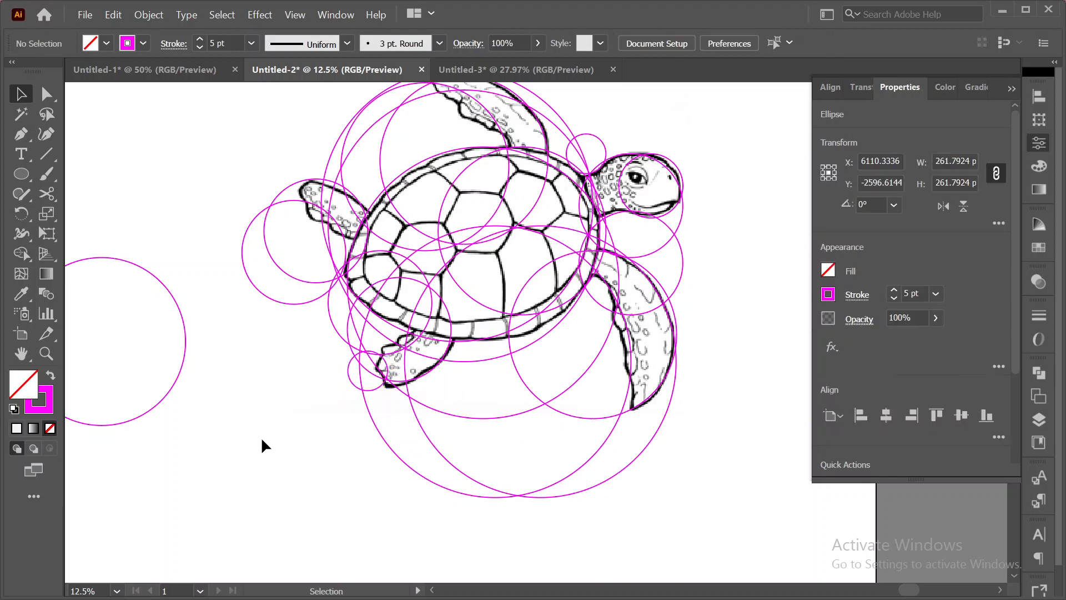
scroll(108, 390, "up", 2)
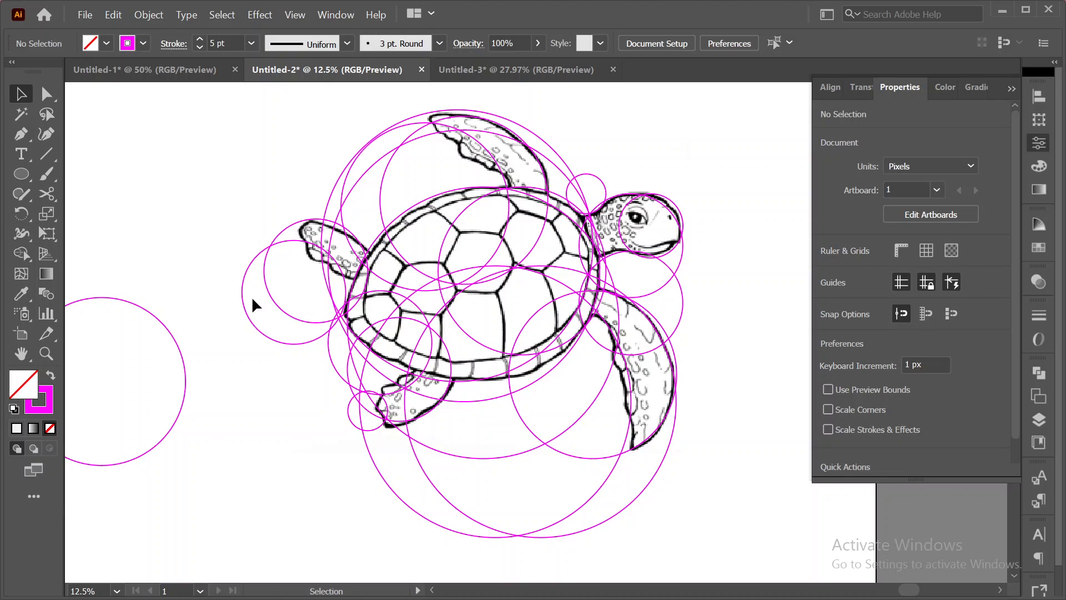
left_click_drag(214, 149, 724, 556)
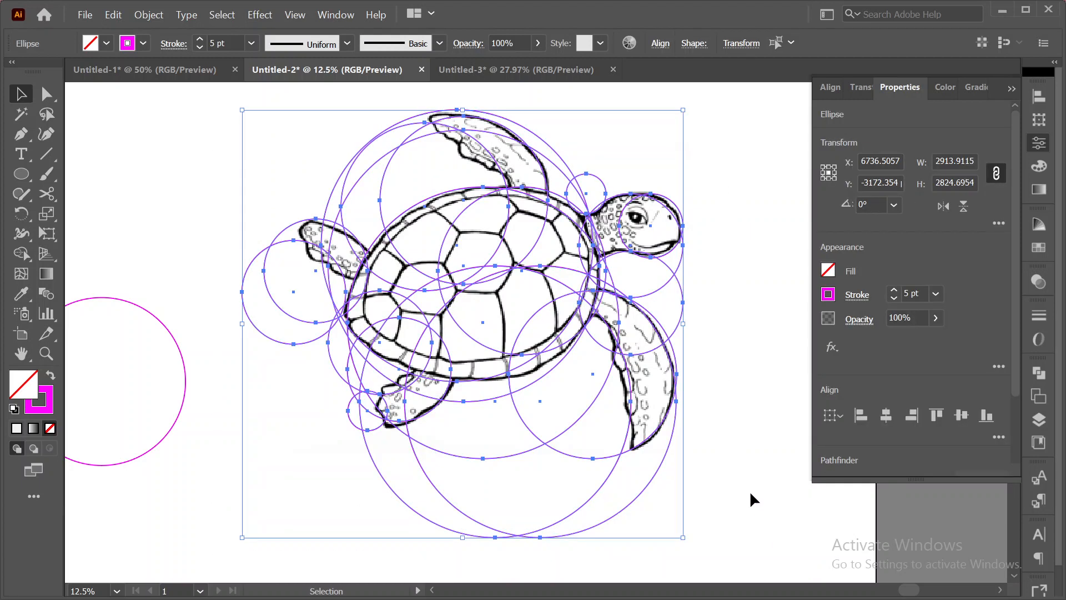
left_click(22, 253)
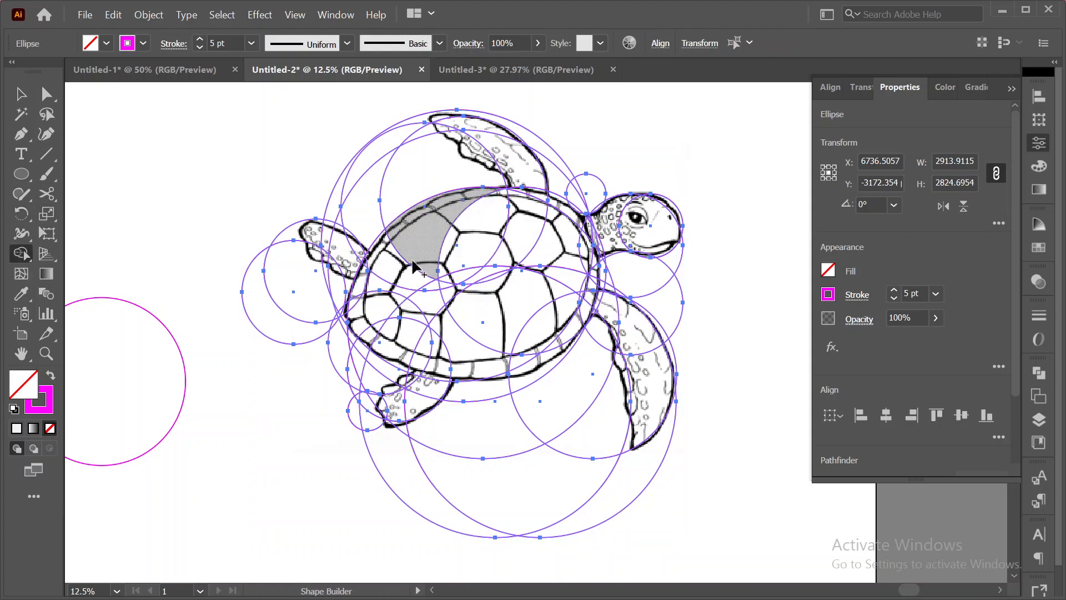
mouse_move(428, 234)
left_mouse_down()
mouse_move(377, 299)
mouse_move(384, 310)
mouse_move(449, 343)
mouse_move(558, 326)
mouse_move(576, 253)
mouse_move(562, 232)
mouse_move(520, 216)
mouse_move(458, 220)
mouse_move(448, 273)
mouse_move(496, 274)
mouse_move(419, 292)
mouse_move(430, 299)
mouse_move(429, 322)
mouse_move(378, 333)
mouse_move(358, 294)
mouse_move(424, 260)
mouse_move(444, 288)
mouse_move(508, 294)
mouse_move(508, 356)
mouse_move(544, 354)
mouse_move(584, 315)
mouse_move(586, 247)
left_mouse_up()
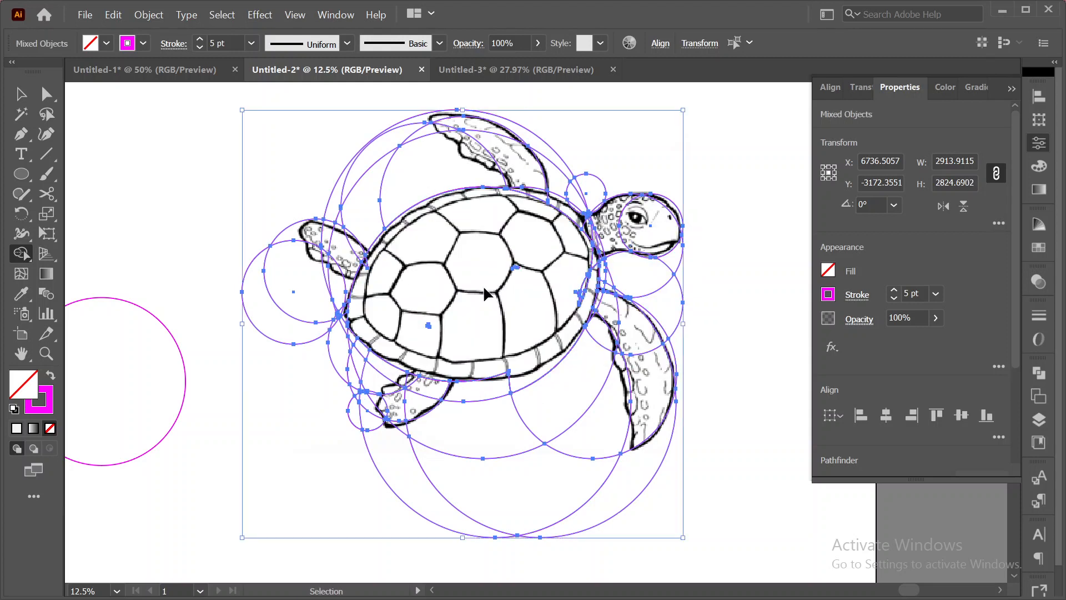
key("ctrl+z")
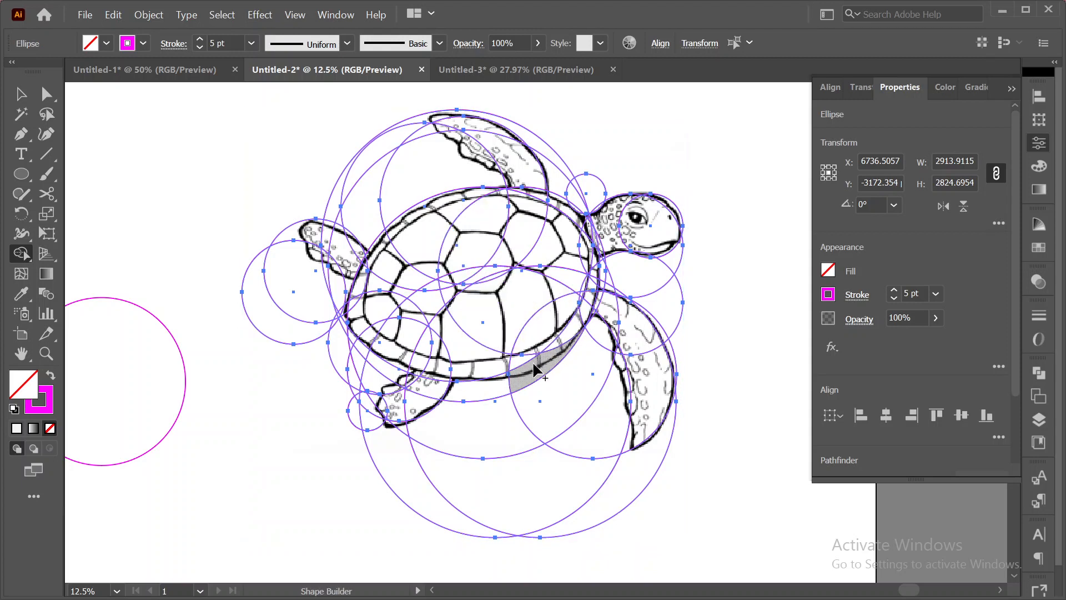
left_click(20, 94)
left_click(145, 152)
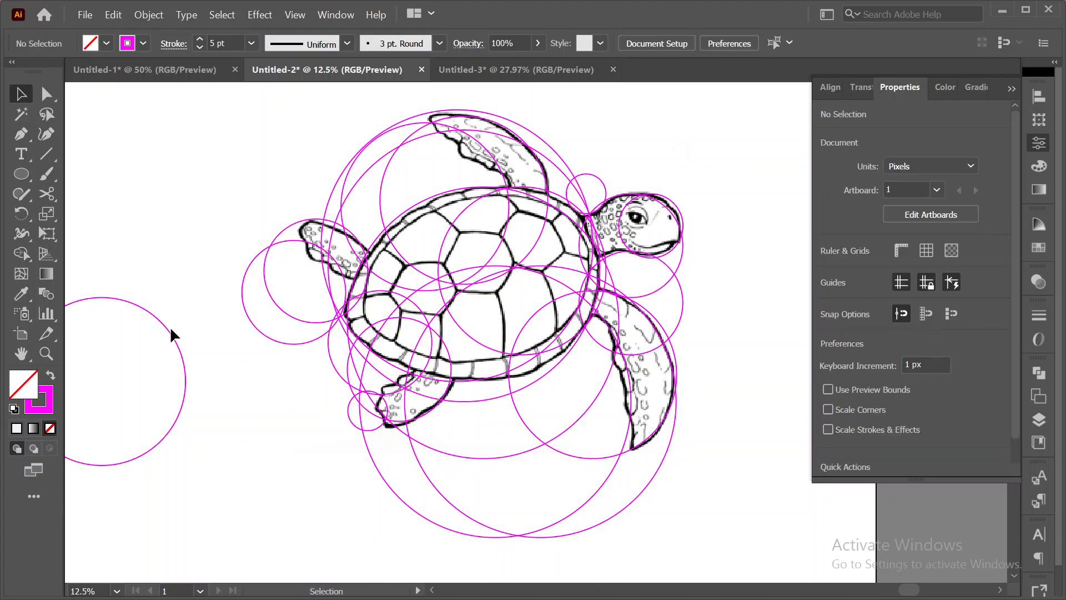
- Place the spare 1109 px circle over the front half of the shell and merge all regions inside the shell with Shape Builder
left_click_drag(167, 328, 571, 250)
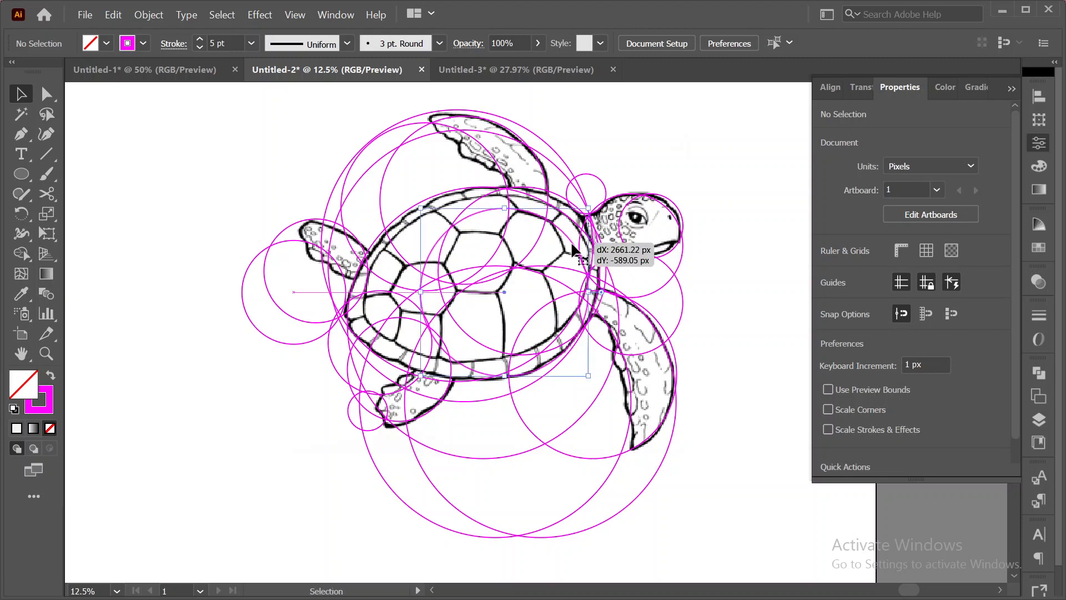
left_click_drag(224, 137, 739, 542)
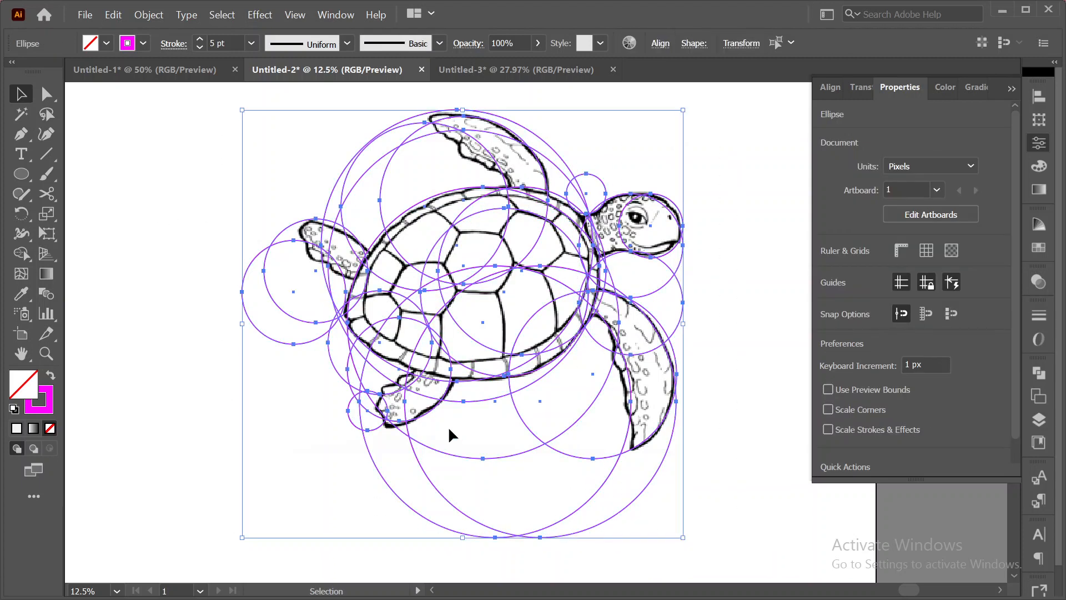
left_click(21, 253)
mouse_move(498, 270)
left_mouse_down()
mouse_move(417, 309)
mouse_move(419, 256)
mouse_move(466, 241)
mouse_move(465, 267)
mouse_move(486, 209)
mouse_move(530, 209)
mouse_move(577, 236)
mouse_move(578, 268)
mouse_move(561, 262)
mouse_move(557, 328)
mouse_move(505, 348)
mouse_move(551, 352)
mouse_move(527, 360)
mouse_move(566, 332)
mouse_move(593, 258)
mouse_move(537, 317)
mouse_move(437, 365)
mouse_move(383, 344)
mouse_move(363, 292)
mouse_move(379, 280)
mouse_move(489, 285)
mouse_move(497, 275)
mouse_move(440, 308)
mouse_move(434, 332)
mouse_move(445, 348)
mouse_move(472, 339)
left_mouse_up()
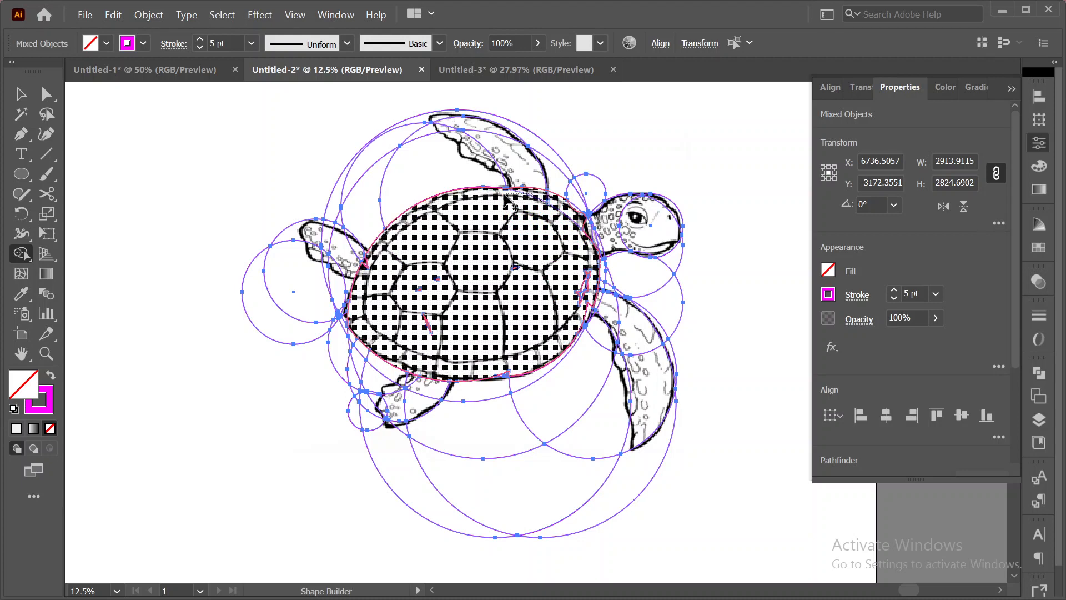
left_click_drag(504, 193, 502, 200)
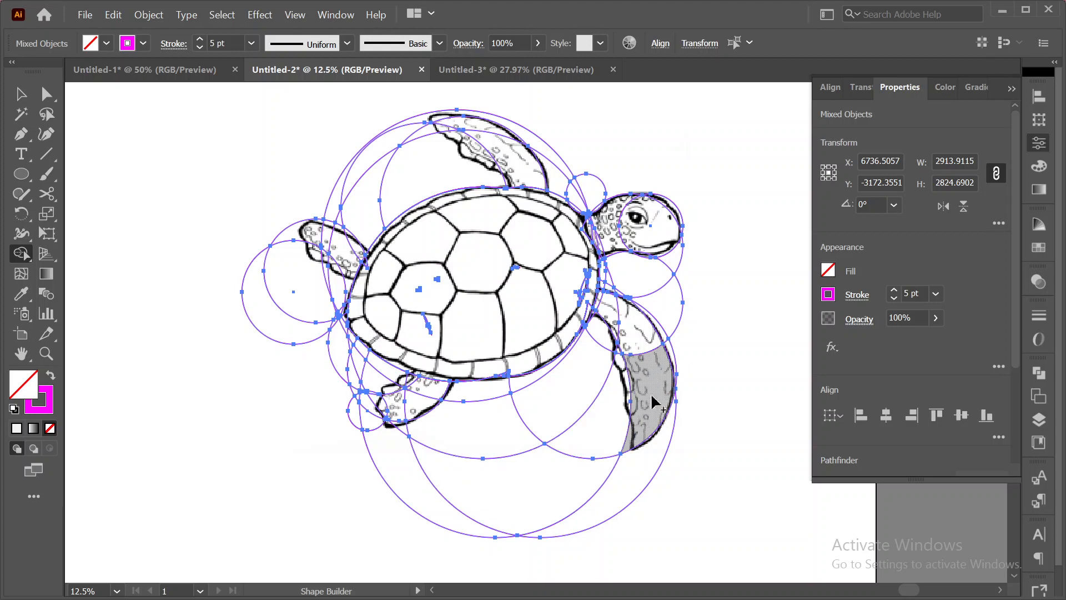
- Merge the front flippers' regions, and unite the head, neck and lower rear flipper with the shell using Shape Builder
mouse_move(660, 391)
left_mouse_down()
mouse_move(612, 314)
mouse_move(625, 365)
mouse_move(658, 368)
left_mouse_up()
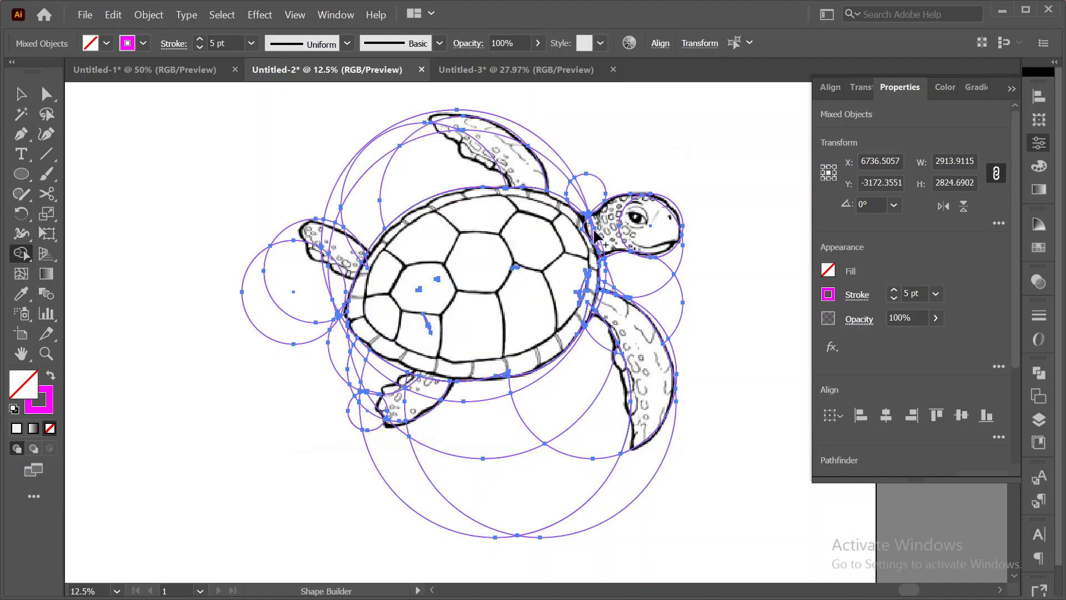
left_click_drag(590, 238, 586, 240)
left_click_drag(607, 222, 649, 222)
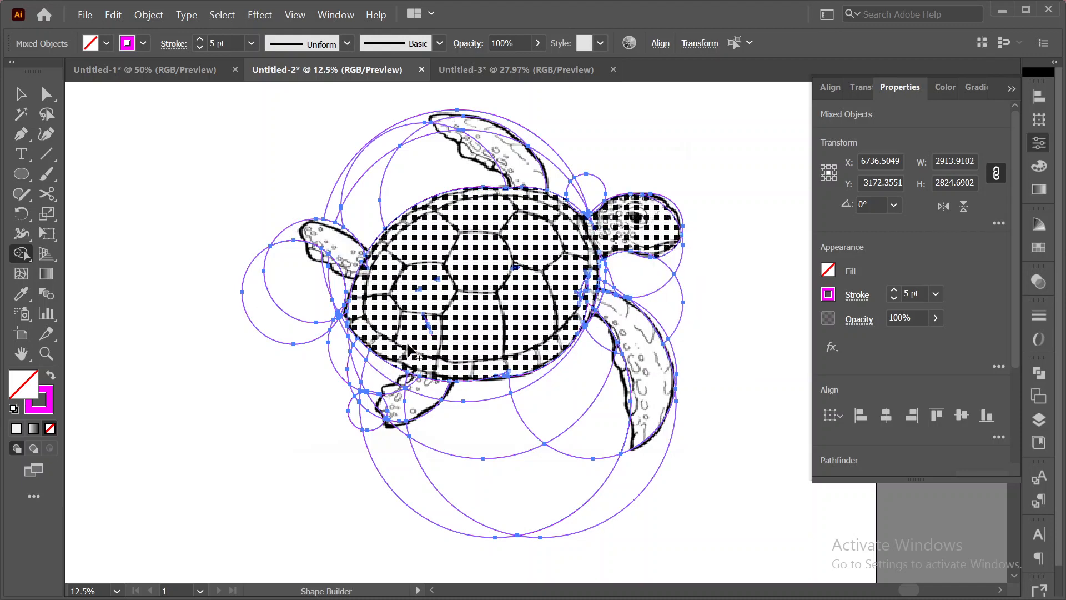
left_click(433, 371)
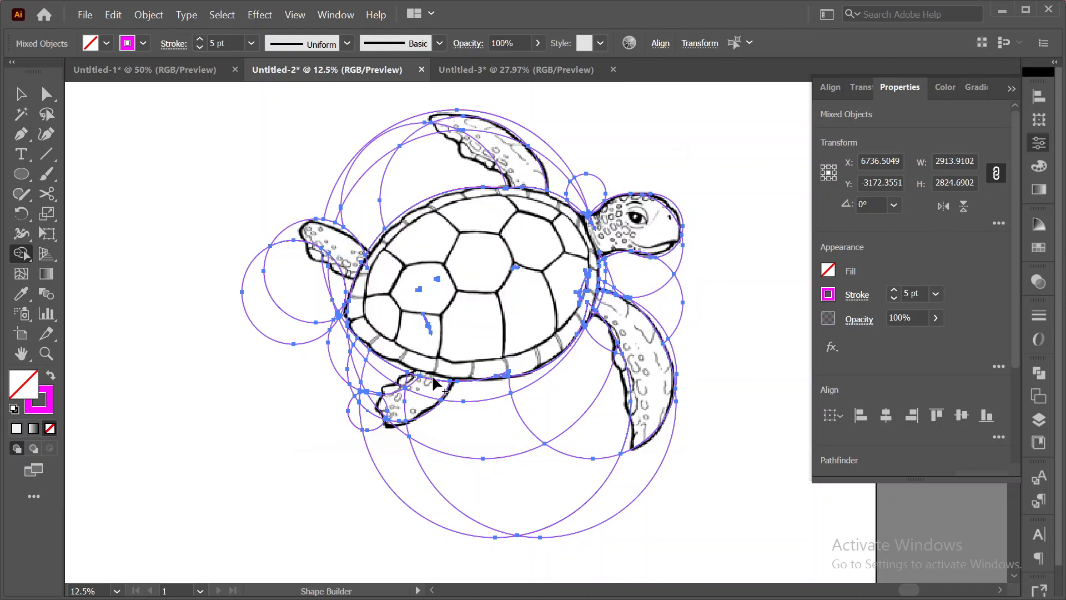
left_click(398, 410)
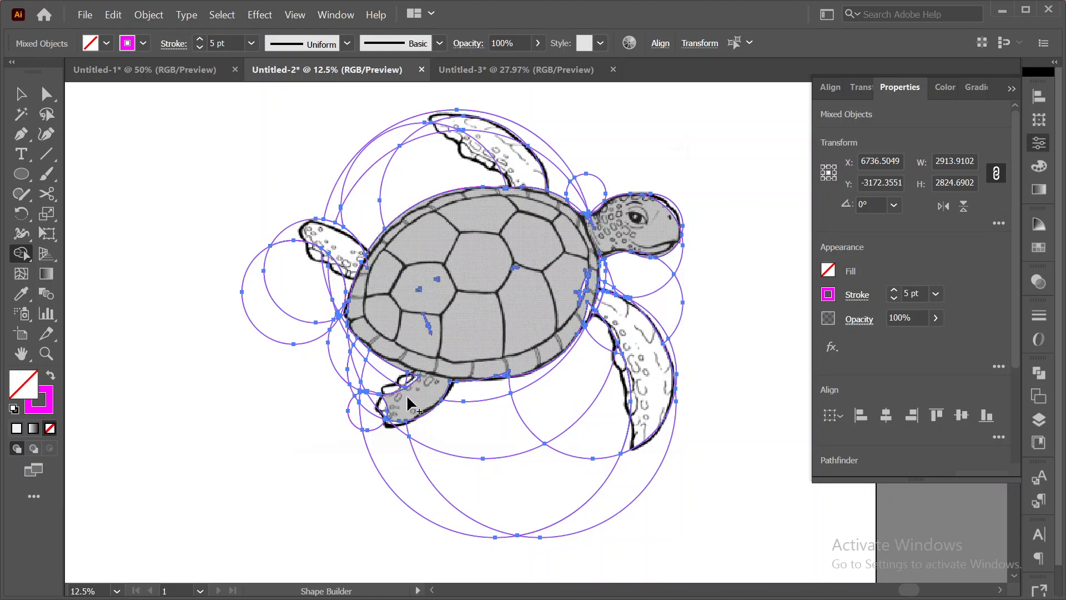
mouse_move(418, 403)
left_mouse_down()
mouse_move(500, 277)
mouse_move(530, 206)
mouse_move(506, 150)
mouse_move(459, 129)
mouse_move(467, 138)
left_mouse_up()
- Remove the excess circle regions outside the turtle, including those around the neck, beside the lower front flipper and behind the tail
left_click(410, 171, "alt")
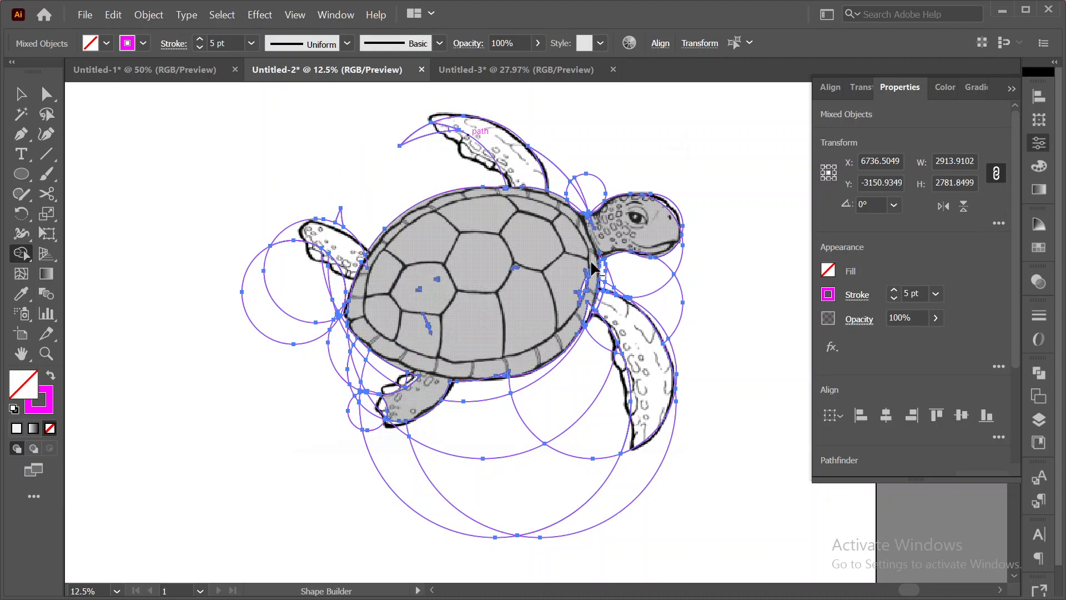
left_click_drag(611, 554, 541, 444)
left_click(593, 444, "alt")
left_click_drag(482, 501, 375, 520)
left_click(293, 305, "alt")
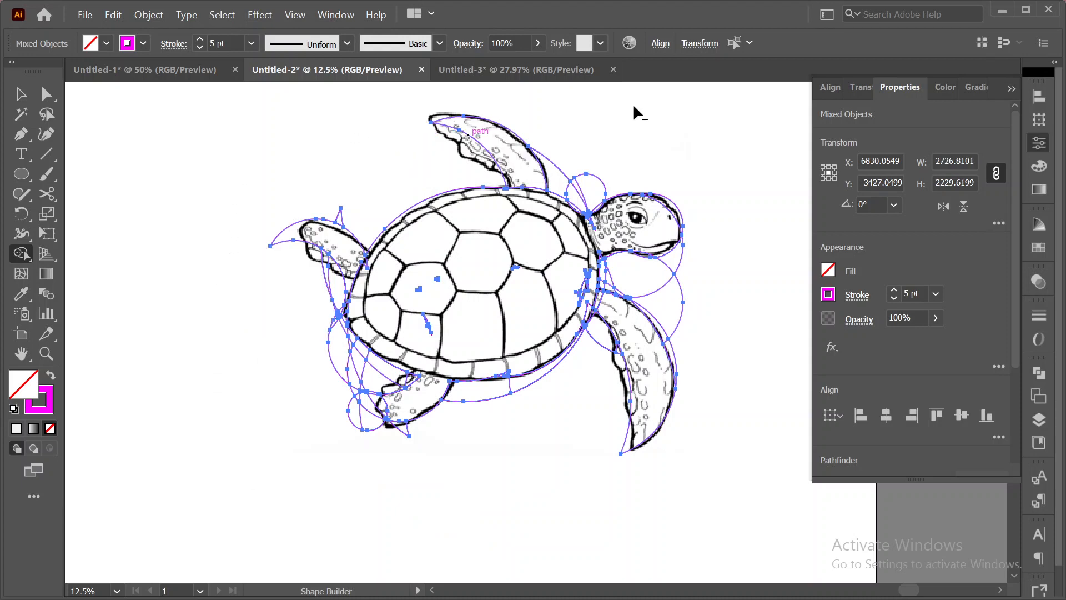
left_click_drag(580, 203, 568, 171)
left_click_drag(653, 285, 704, 287)
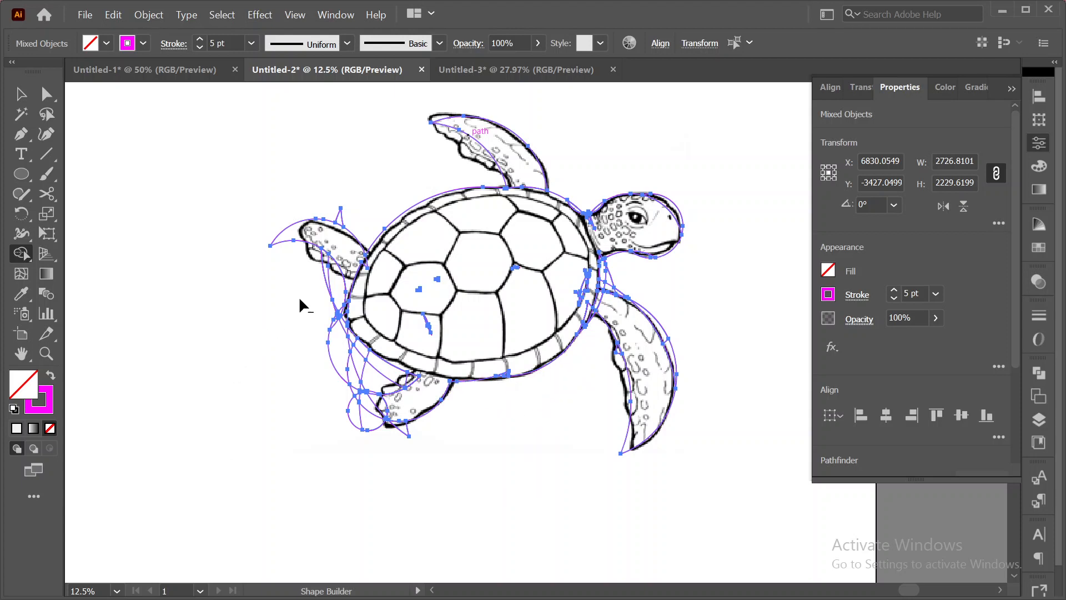
mouse_move(332, 341)
left_mouse_down()
mouse_move(351, 370)
mouse_move(382, 368)
mouse_move(366, 386)
mouse_move(371, 436)
mouse_move(365, 380)
left_mouse_up()
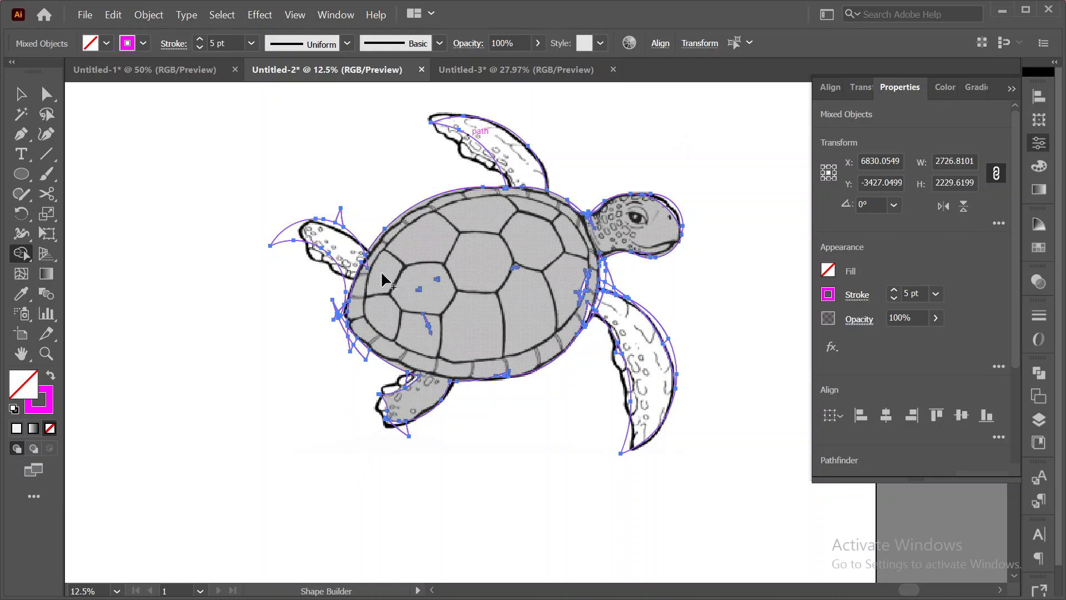
- Remove the small leftover pointed pieces outside the shell at the tail end
scroll(430, 395, "up", 3)
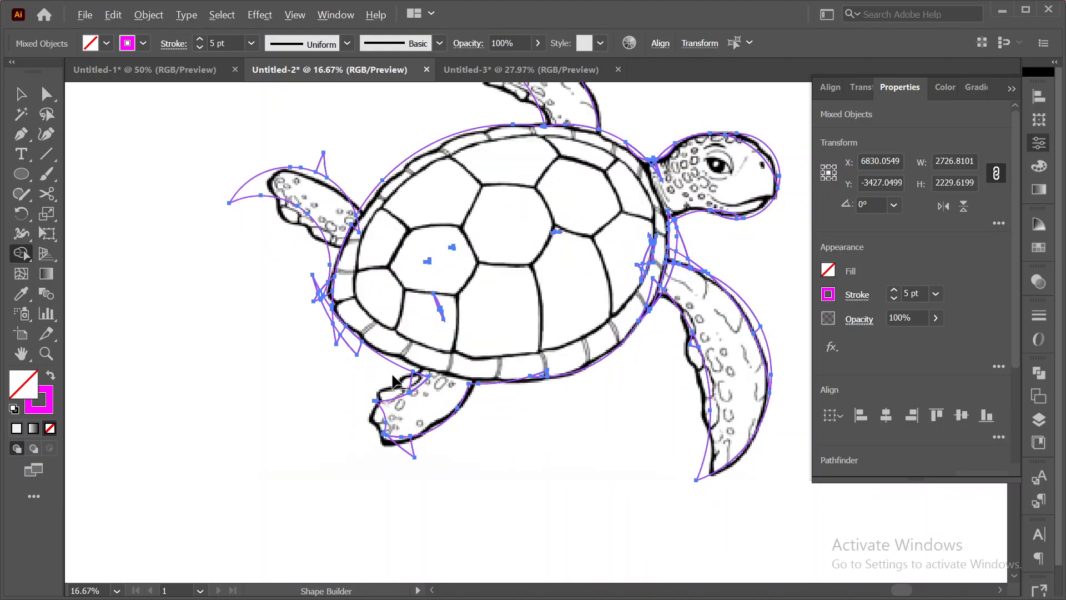
scroll(277, 401, "up", 3)
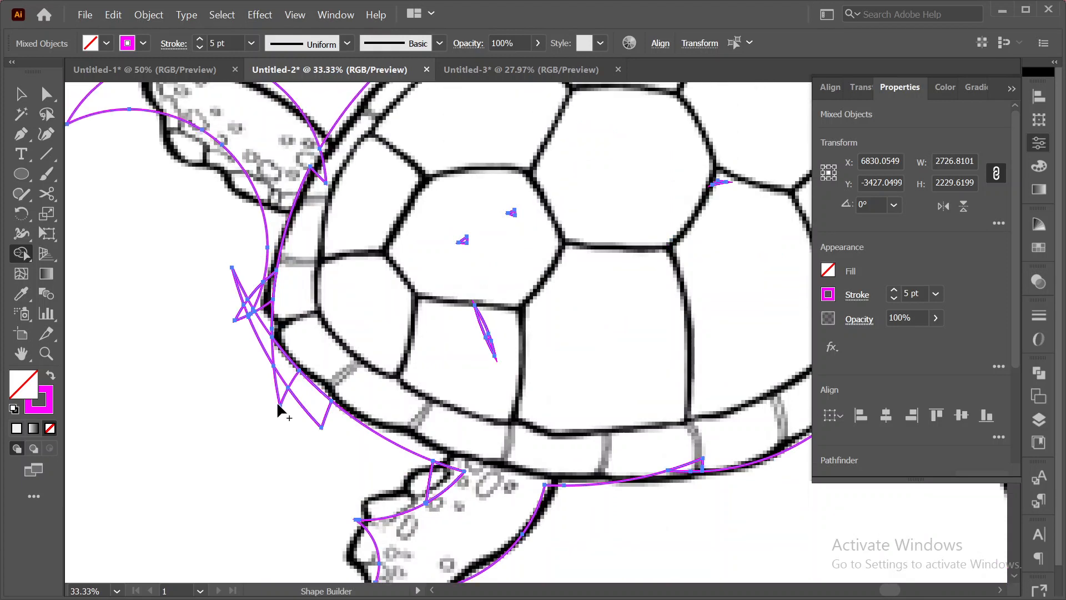
mouse_move(278, 389)
left_mouse_down()
mouse_move(309, 408)
mouse_move(265, 396)
left_mouse_up()
mouse_move(248, 348)
left_mouse_down()
mouse_move(281, 369)
mouse_move(218, 273)
left_mouse_up()
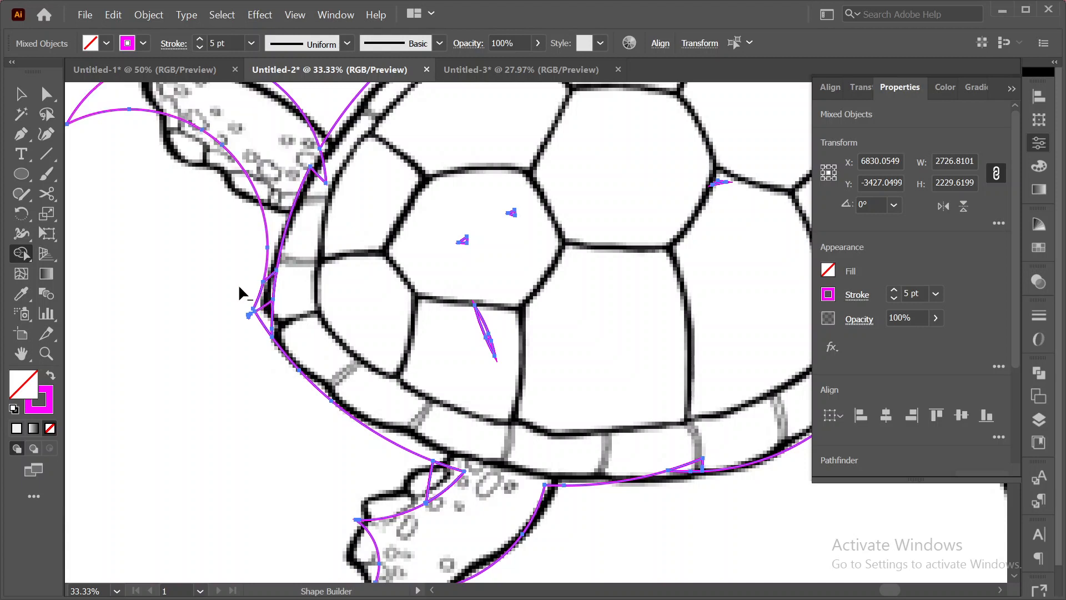
mouse_move(253, 294)
left_mouse_down()
mouse_move(278, 334)
mouse_move(244, 363)
left_mouse_up()
- Remove the leftover slivers at the base and tip of the lower rear flipper
scroll(221, 423, "down", 5)
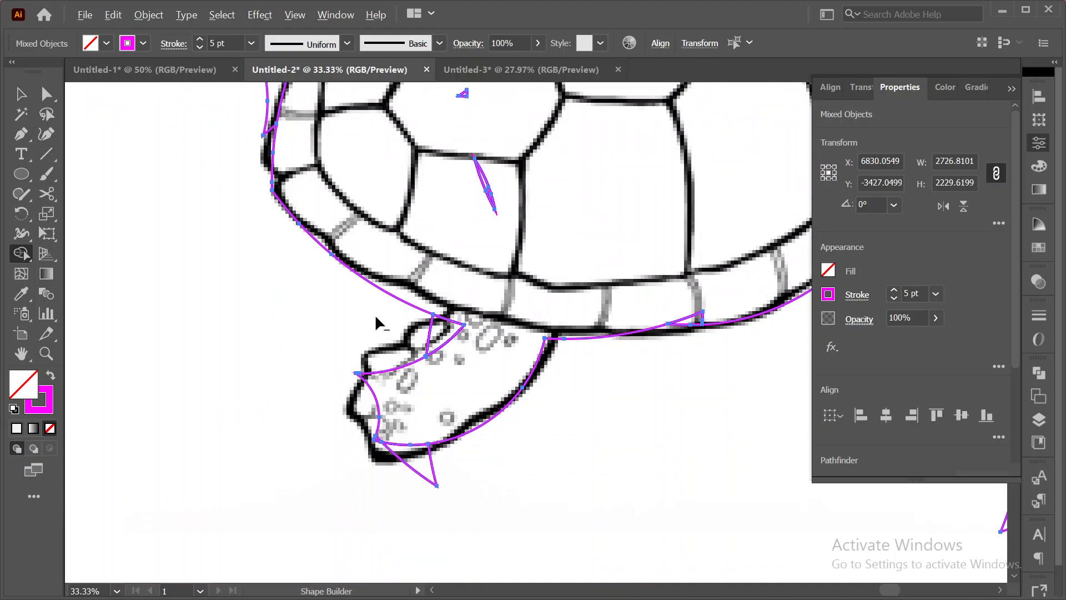
left_click(431, 335, "alt")
left_click_drag(459, 461, 392, 488)
- Remove the sliver on the shell's lower edge and trim the narrow leftover piece inside the shell
left_click_drag(723, 419, 380, 510)
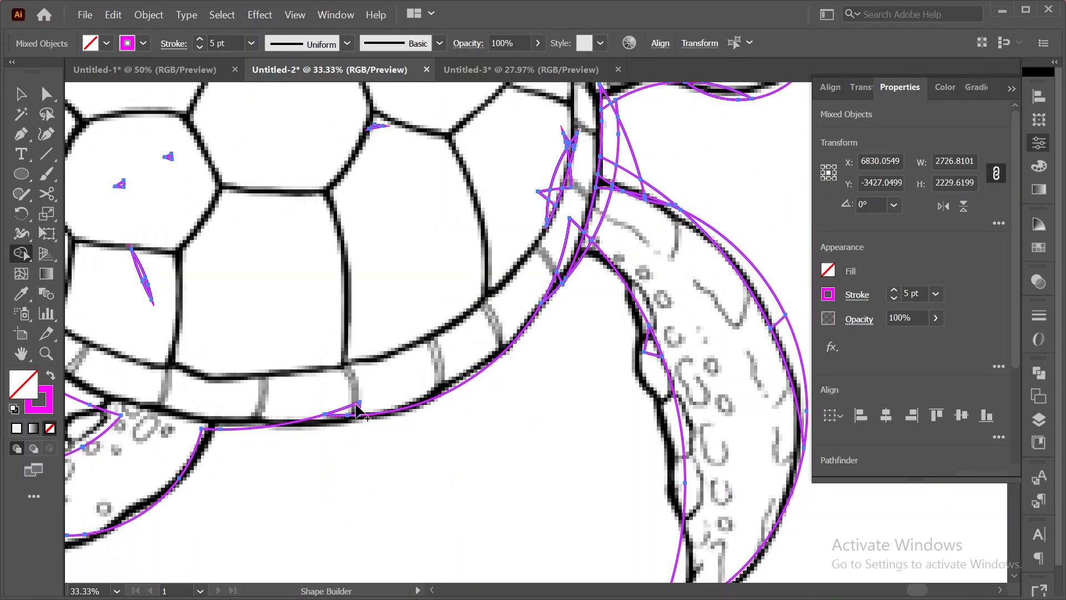
left_click(361, 412, "alt")
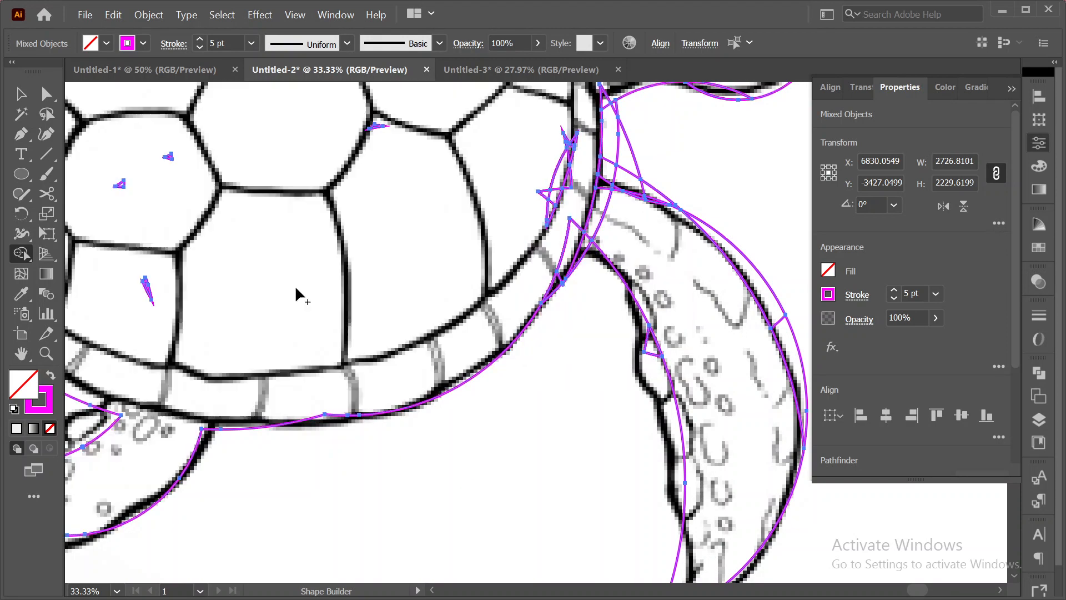
left_click(148, 298, "alt")
scroll(519, 468, "down", 3)
scroll(519, 467, "up", 8)
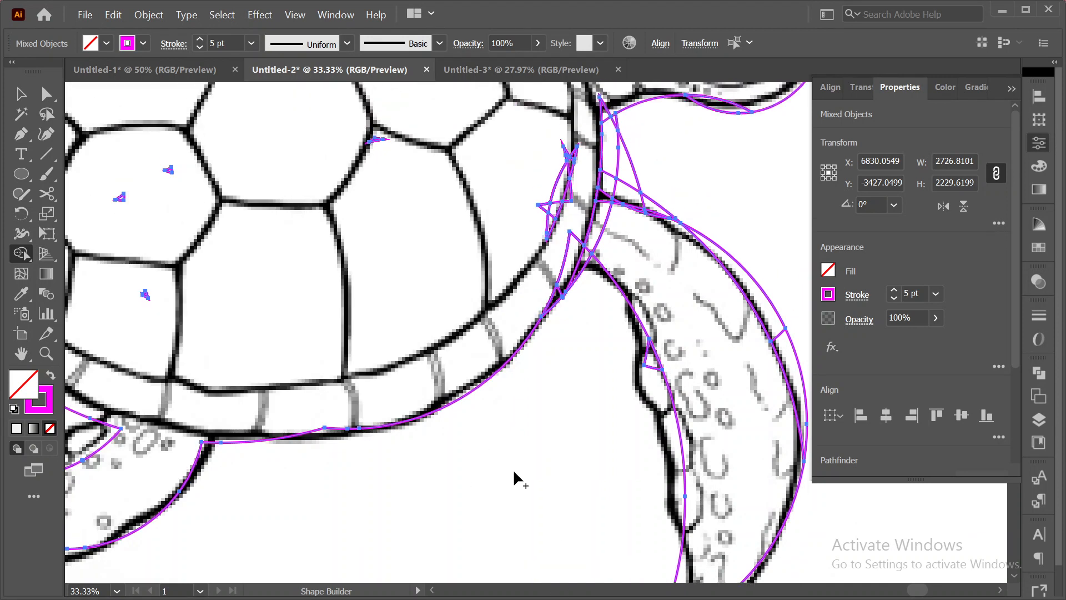
- Merge the slivers near the shell's front edge into it and unite the lower front flipper with the shell
key("space")
left_click_drag(574, 421, 459, 460)
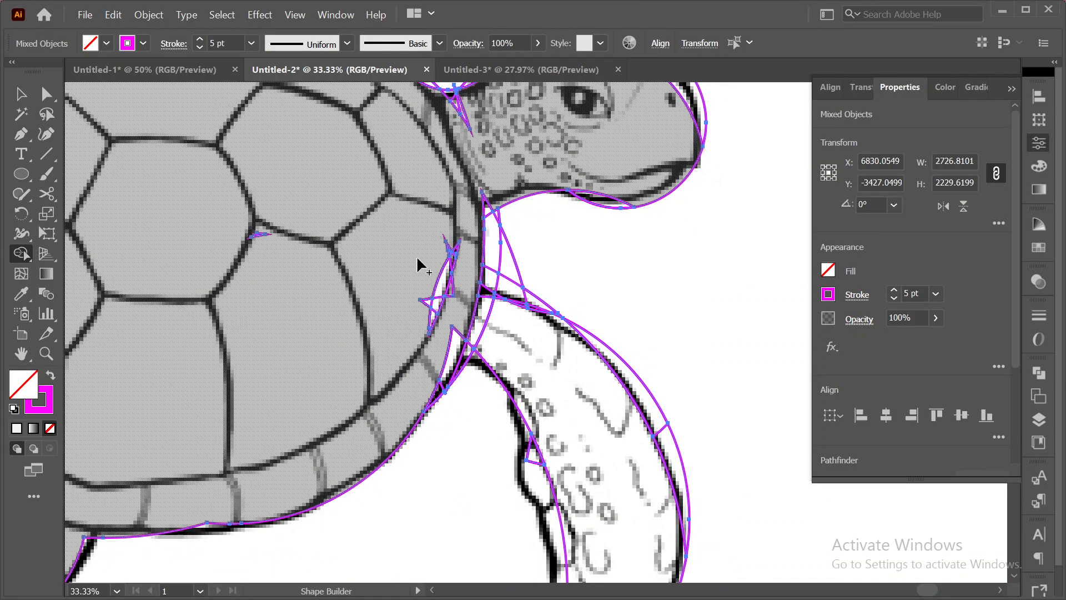
left_click_drag(446, 261, 434, 336)
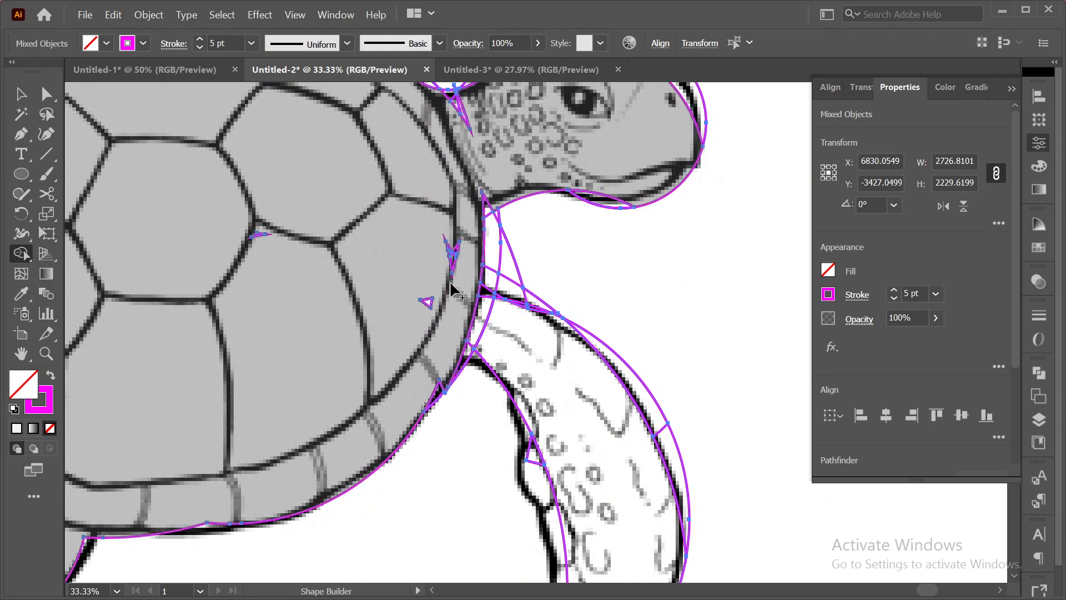
left_click_drag(521, 333, 520, 330)
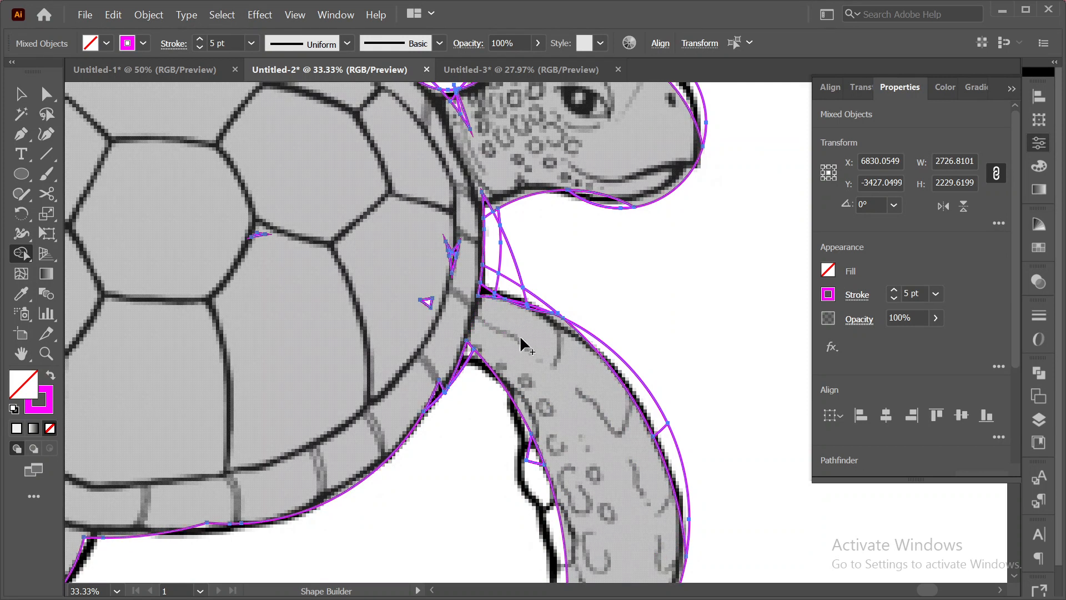
mouse_move(445, 323)
left_mouse_down()
mouse_move(466, 347)
mouse_move(529, 350)
left_mouse_up()
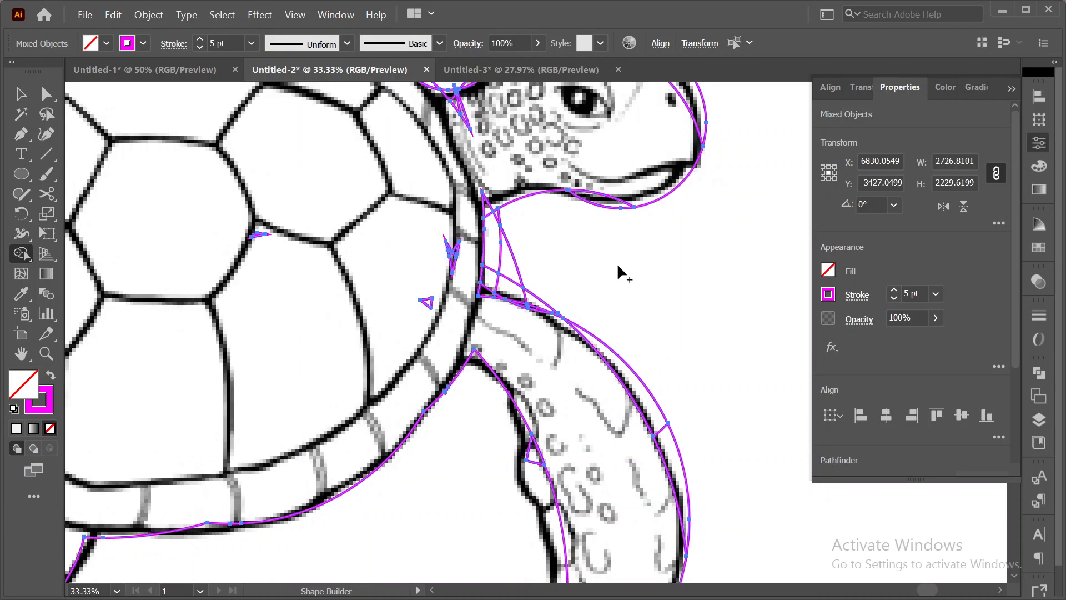
- Remove the excess pieces between the neck and lower front flipper, and merge the strip along the flipper's outer edge into it
mouse_move(543, 257)
left_mouse_down()
mouse_move(490, 270)
mouse_move(508, 294)
left_mouse_up()
left_click(529, 300)
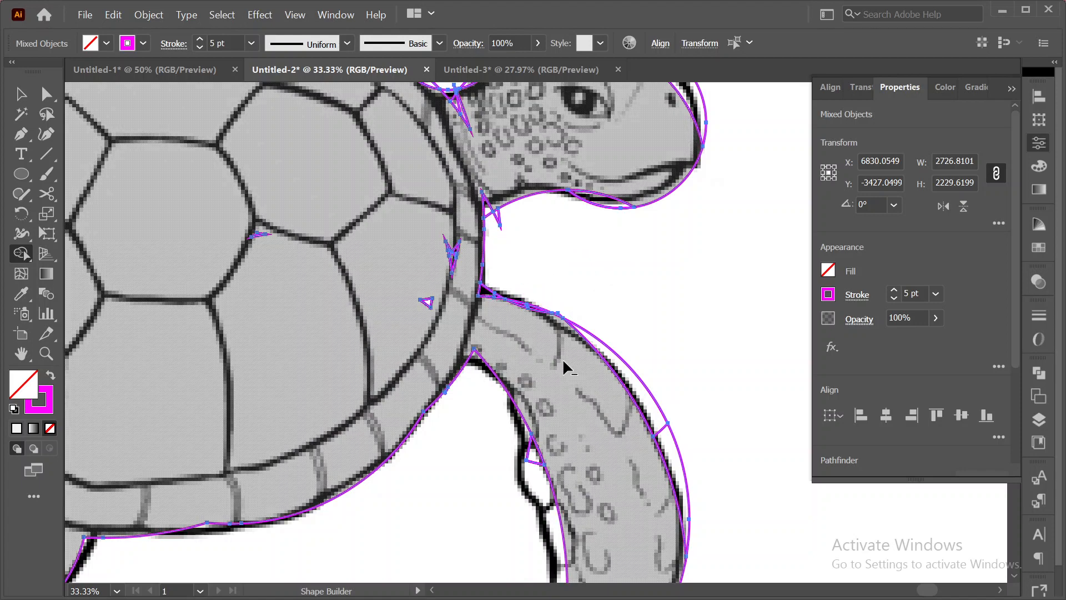
scroll(598, 418, "down", 3)
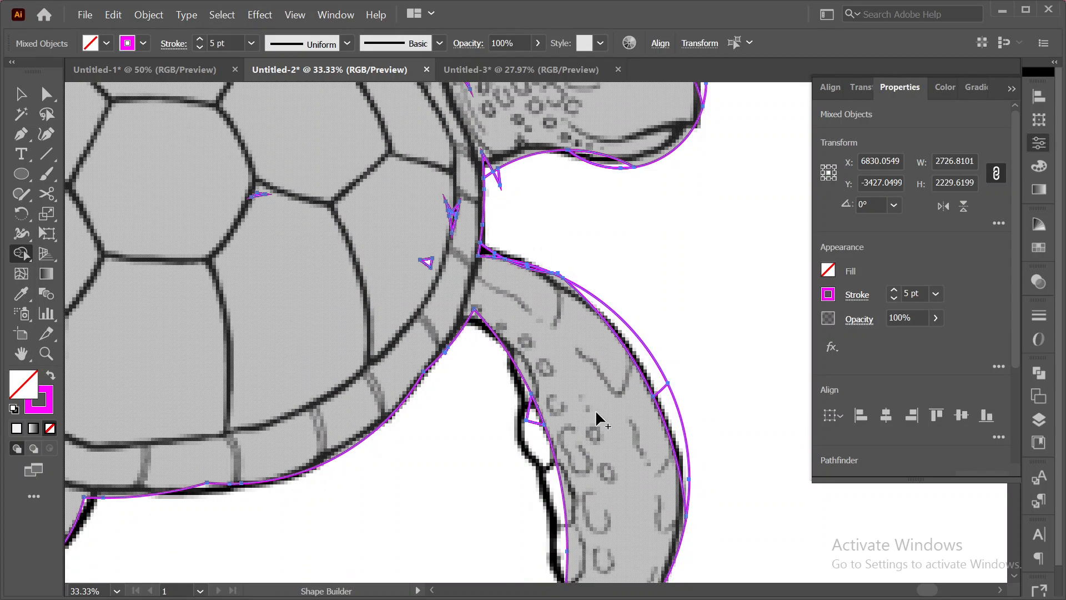
left_click_drag(580, 300, 664, 357)
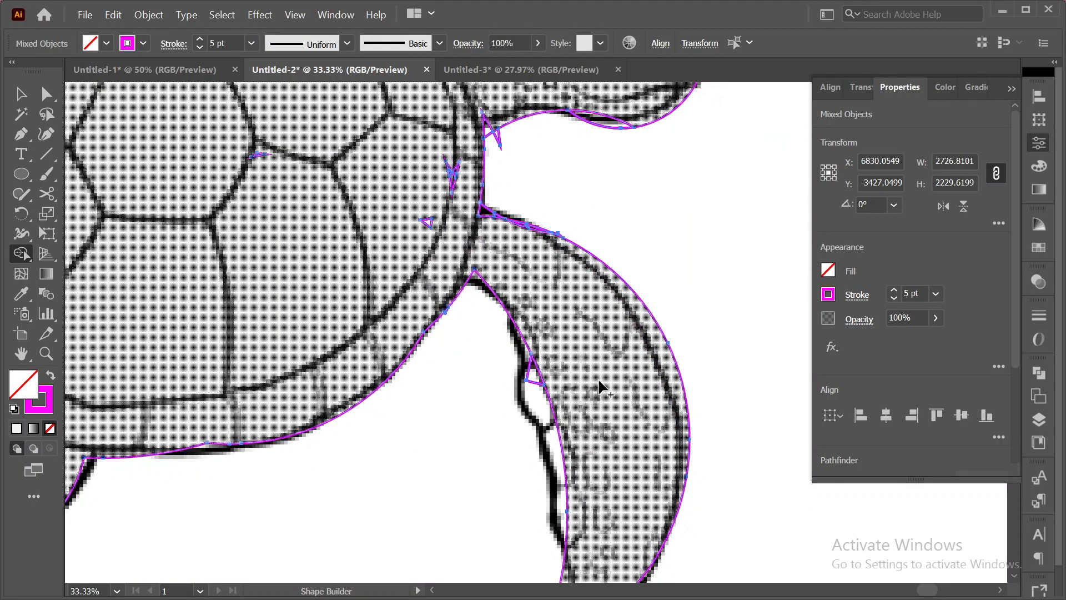
scroll(597, 386, "up", 5)
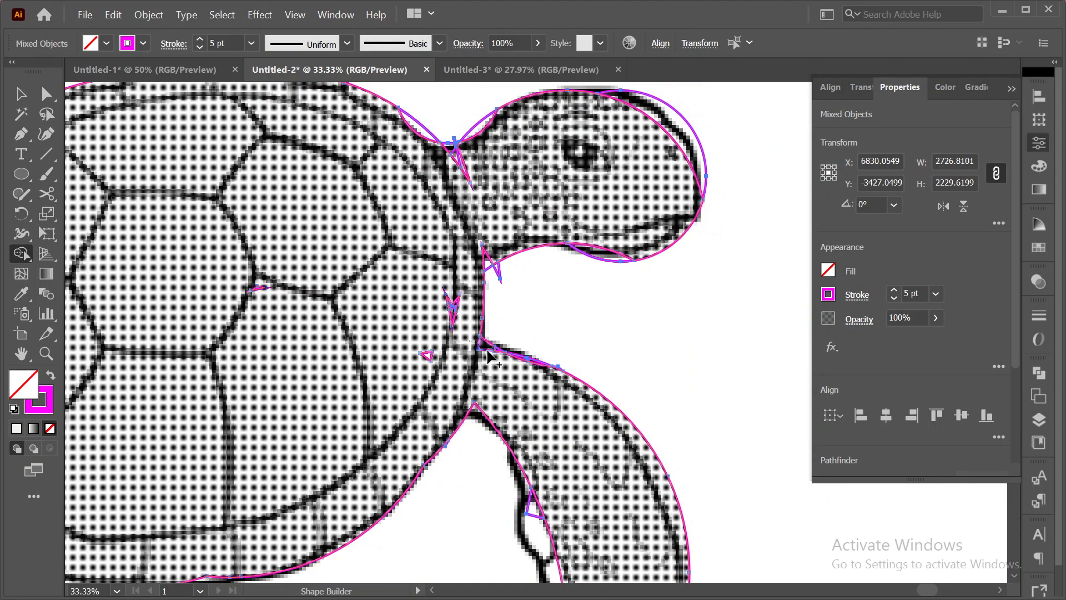
scroll(428, 347, "up", 2)
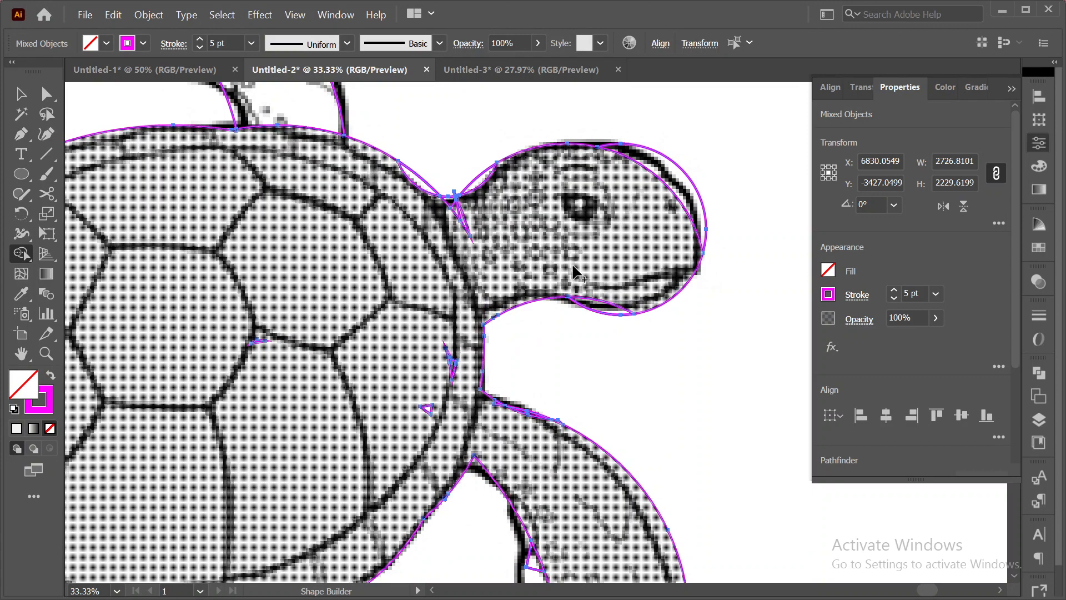
- Merge the lower jaw, upper head and inner neck pieces into the turtle's body, and clear the slivers above the neck notch
left_click_drag(619, 294, 604, 307)
scroll(613, 259, "up", 3)
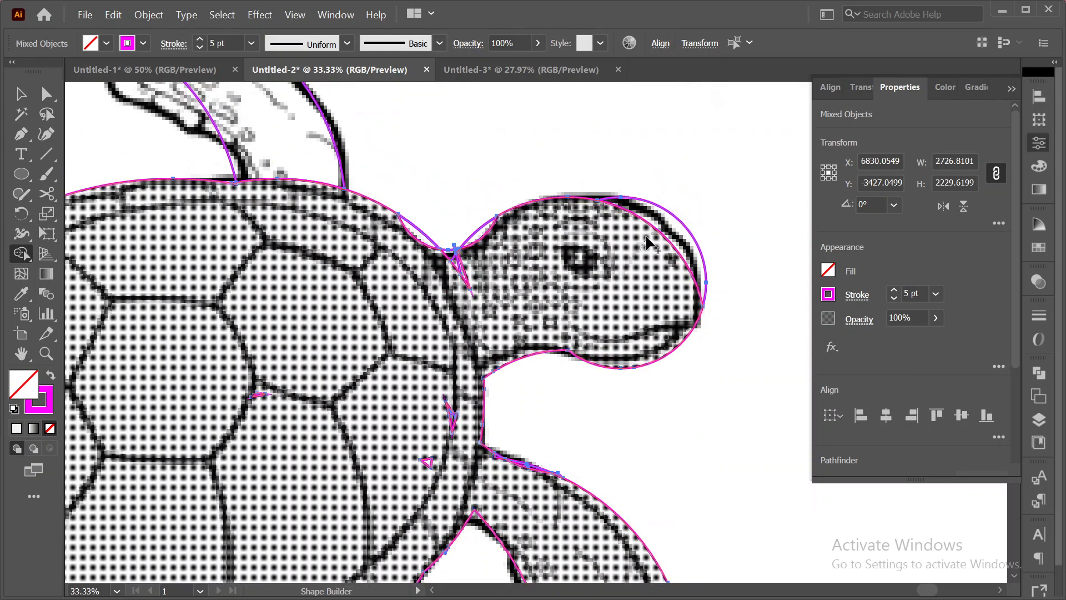
left_click(662, 232)
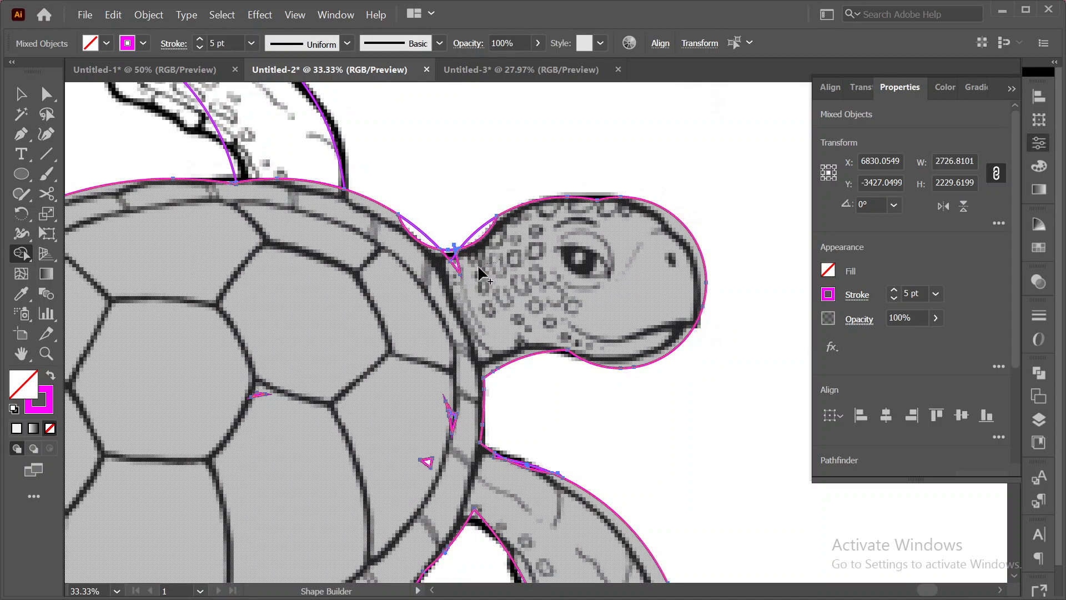
left_click_drag(478, 267, 427, 283)
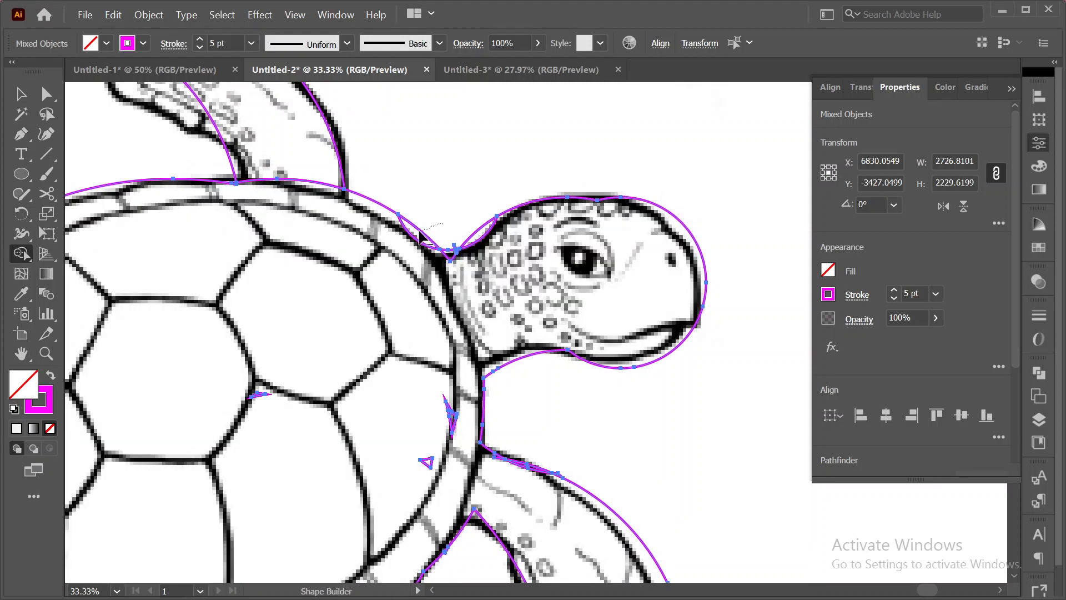
left_click(421, 238)
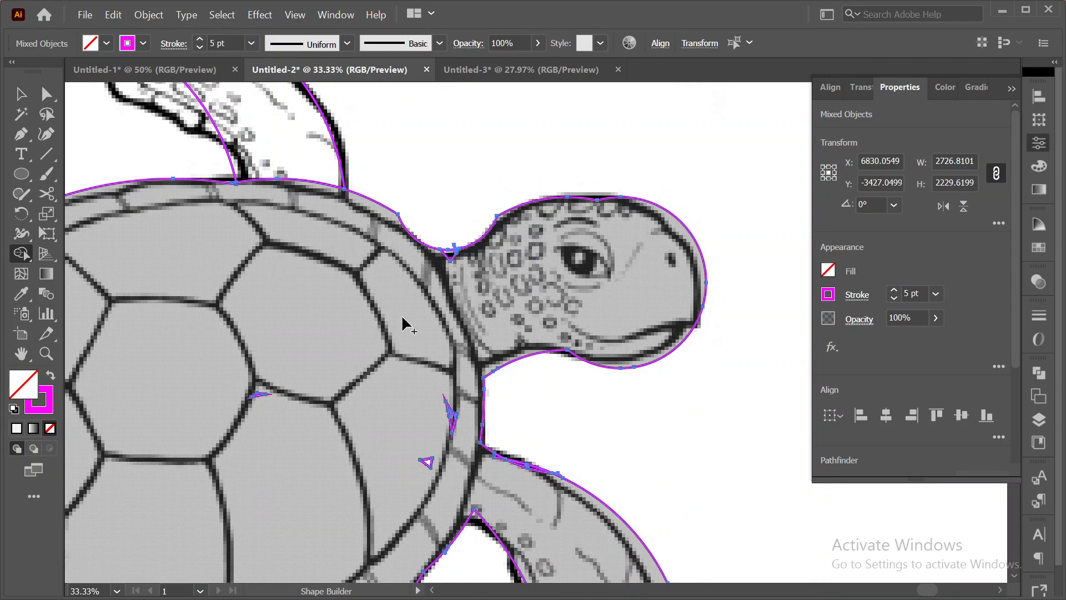
- Unite the upper front and upper rear flippers with the shell and remove the spike on the rear flipper's outer edge
scroll(410, 317, "up", 3)
mouse_move(329, 298)
left_mouse_down()
mouse_move(274, 214)
mouse_move(276, 224)
left_mouse_up()
left_click_drag(300, 391, 728, 259)
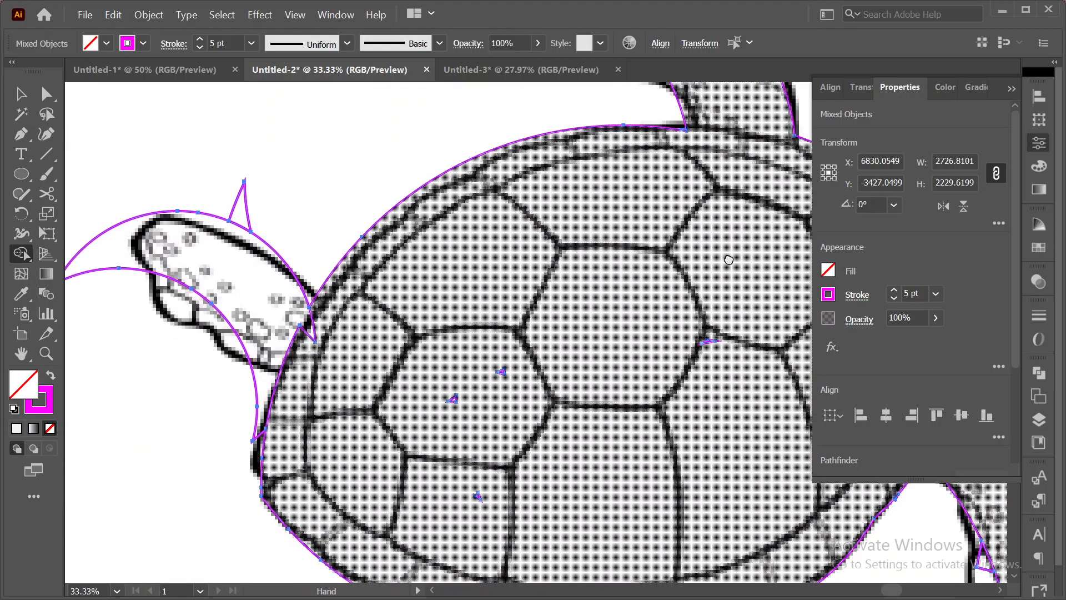
left_click_drag(504, 372, 536, 292)
left_click_drag(422, 218, 348, 236)
scroll(546, 353, "up", 1)
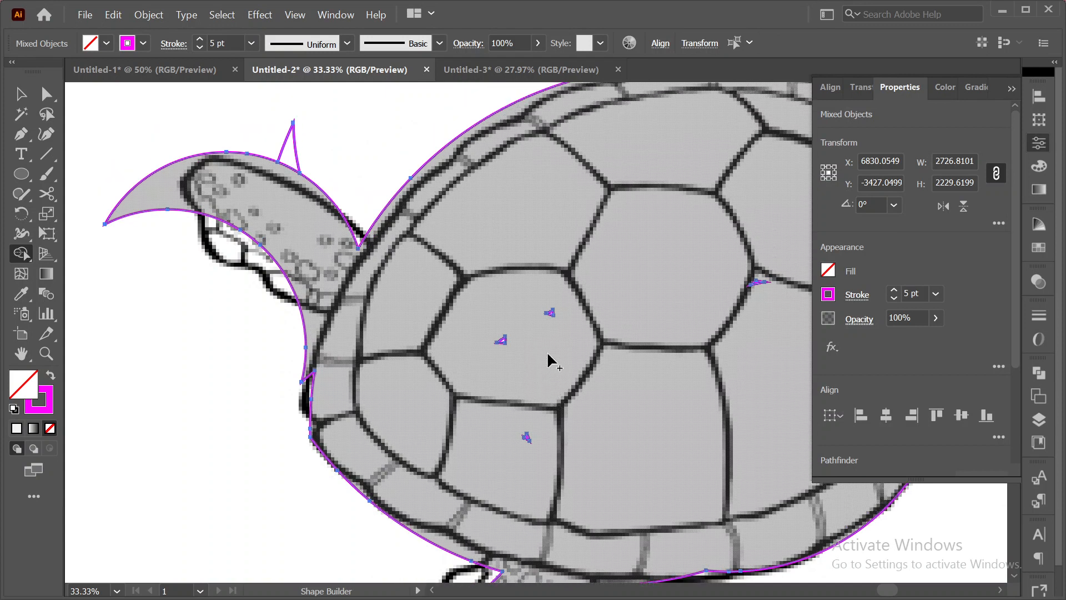
scroll(546, 352, "up", 1)
left_click(291, 193, "alt")
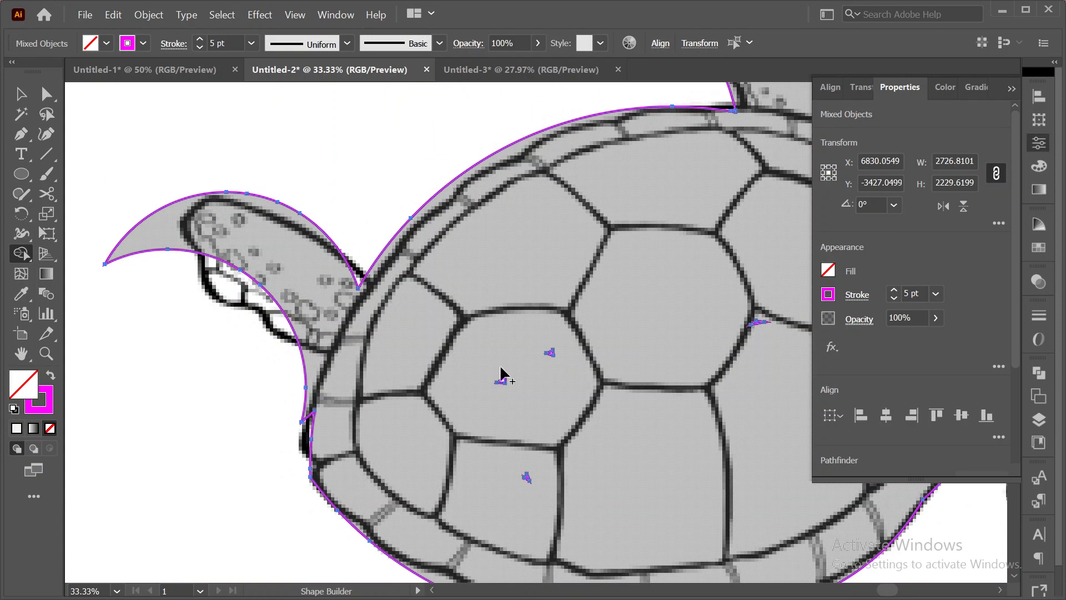
- Merge the small leftover fragments scattered inside the shell into the turtle's body
left_click_drag(652, 357, 456, 145)
left_click_drag(616, 257, 497, 428)
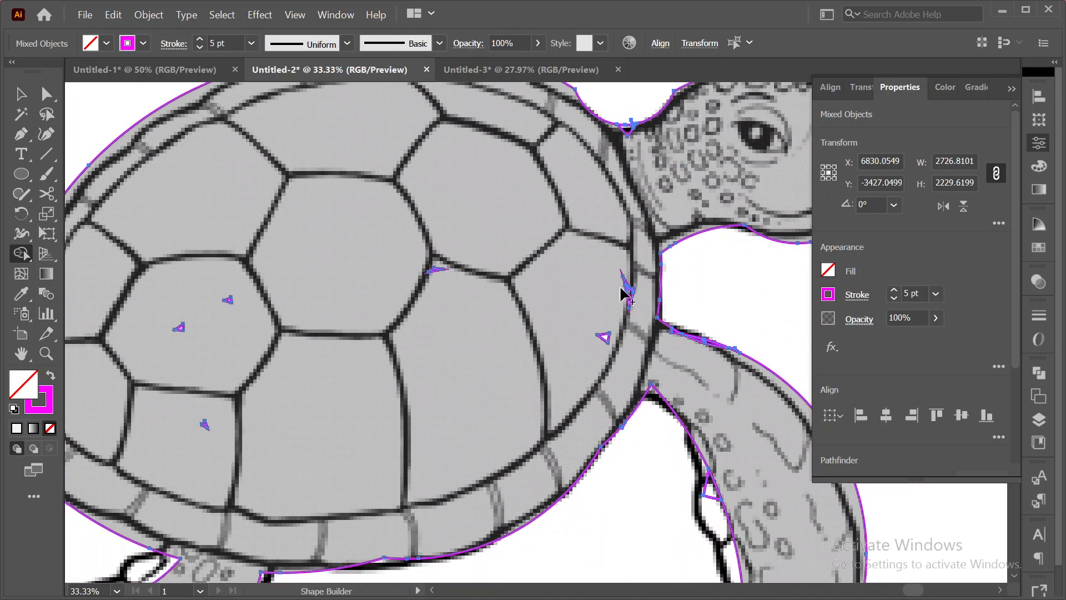
left_click(607, 339)
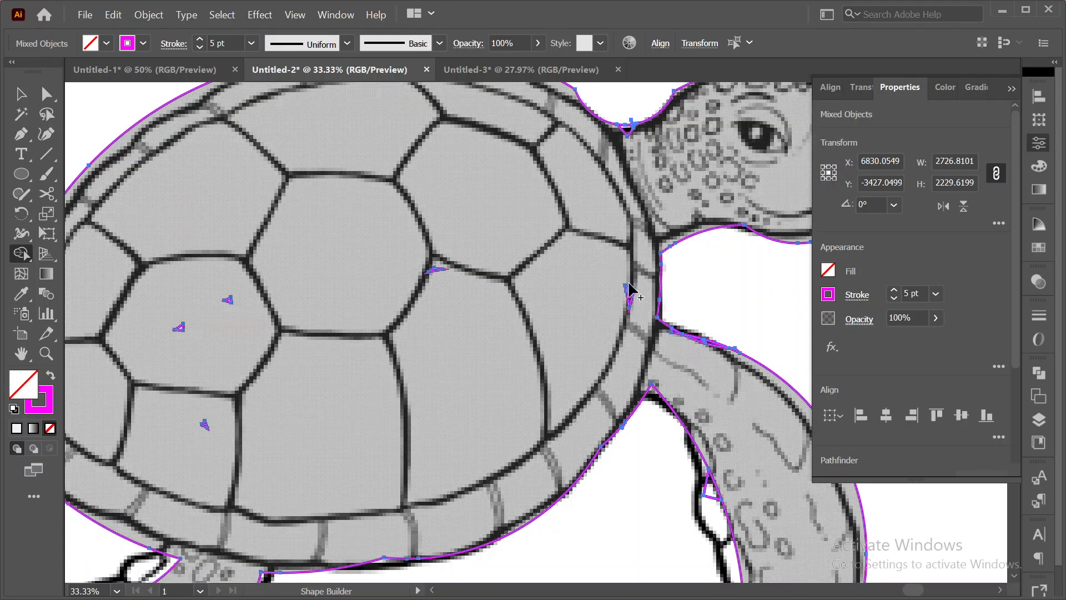
left_click(630, 289)
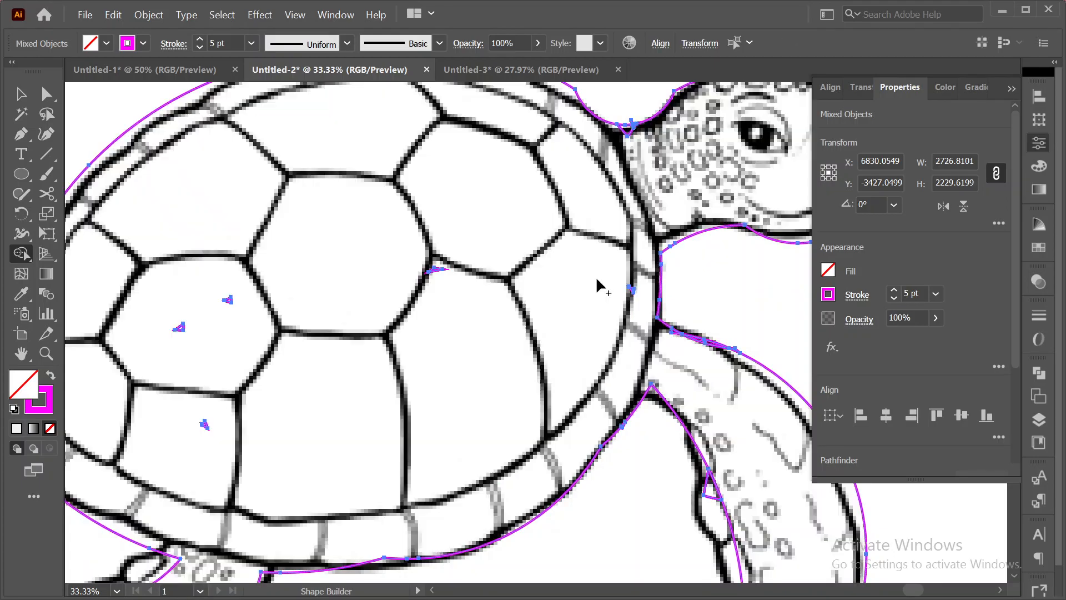
left_click(434, 302)
left_click(211, 325)
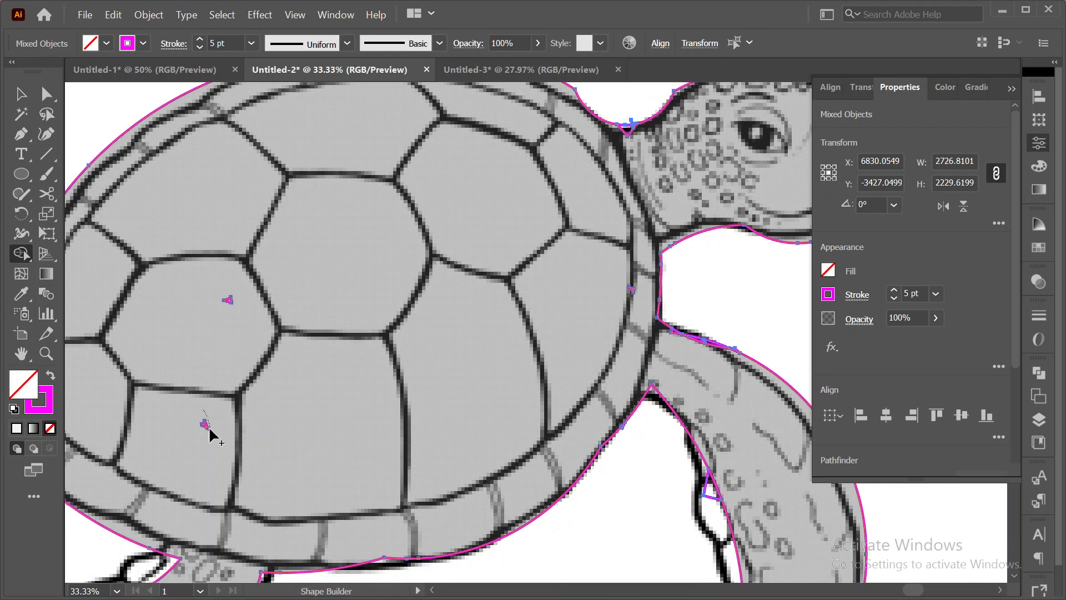
left_click(237, 311)
left_click(229, 312)
- Merge the small triangle under the neck notch into the body, joining the head and shell cleanly
scroll(467, 357, "up", 1)
left_click(618, 186)
left_click(671, 255)
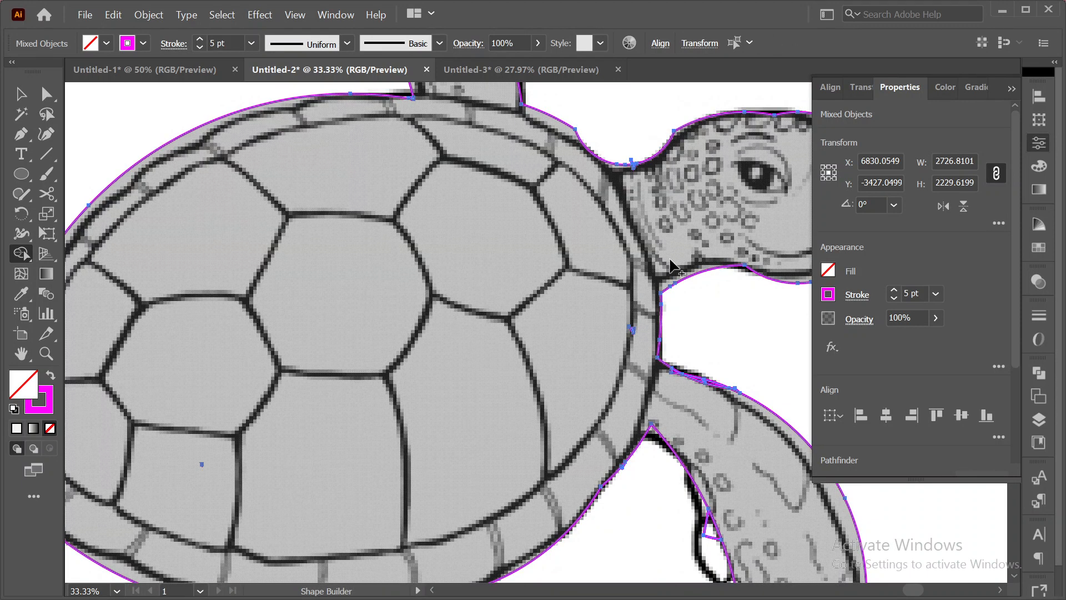
left_click(611, 361)
- Fill the turtle outline with the grey R=179 G=179 B=179 swatch and remove its magenta stroke
scroll(443, 367, "up", 2)
scroll(442, 367, "up", 3)
scroll(443, 364, "down", 1)
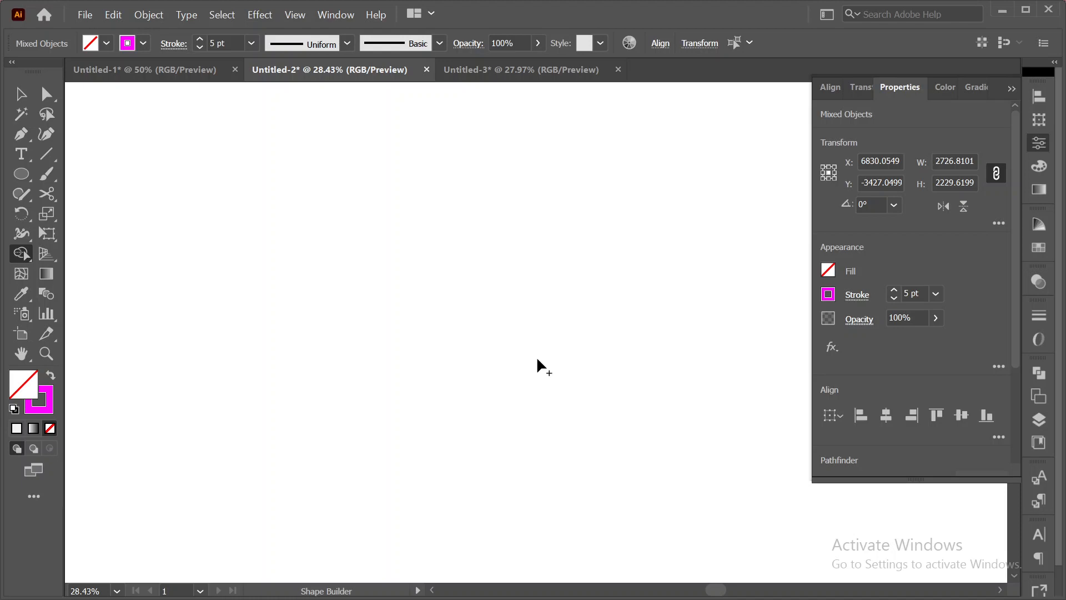
scroll(480, 317, "down", 5)
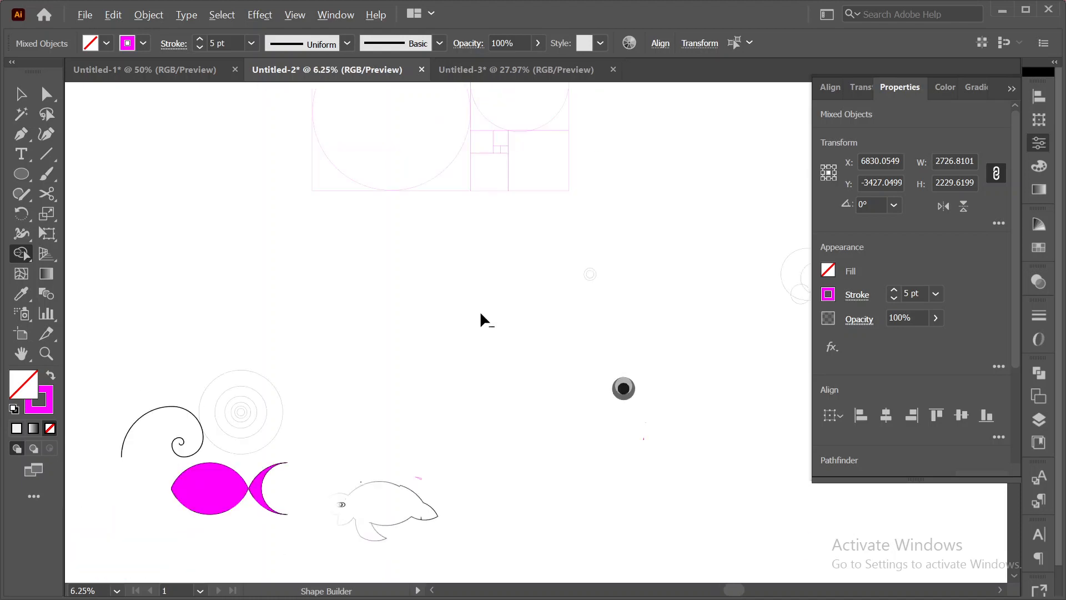
mouse_move(642, 217)
left_mouse_down()
mouse_move(216, 445)
mouse_move(320, 510)
left_mouse_up()
scroll(399, 389, "up", 2)
left_click_drag(631, 368, 198, 296)
left_click(21, 93)
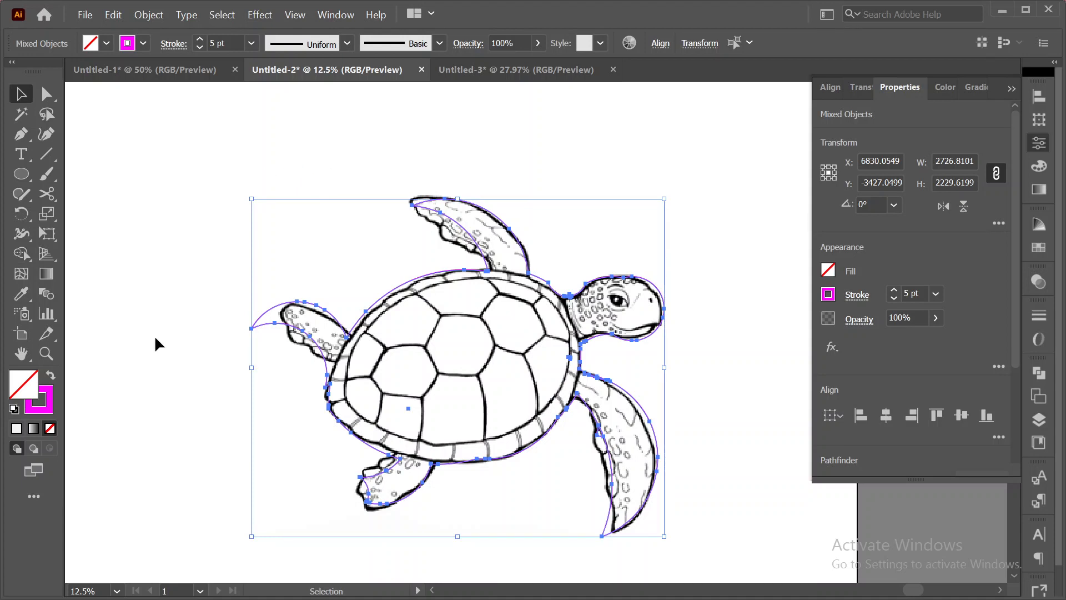
left_click(106, 45)
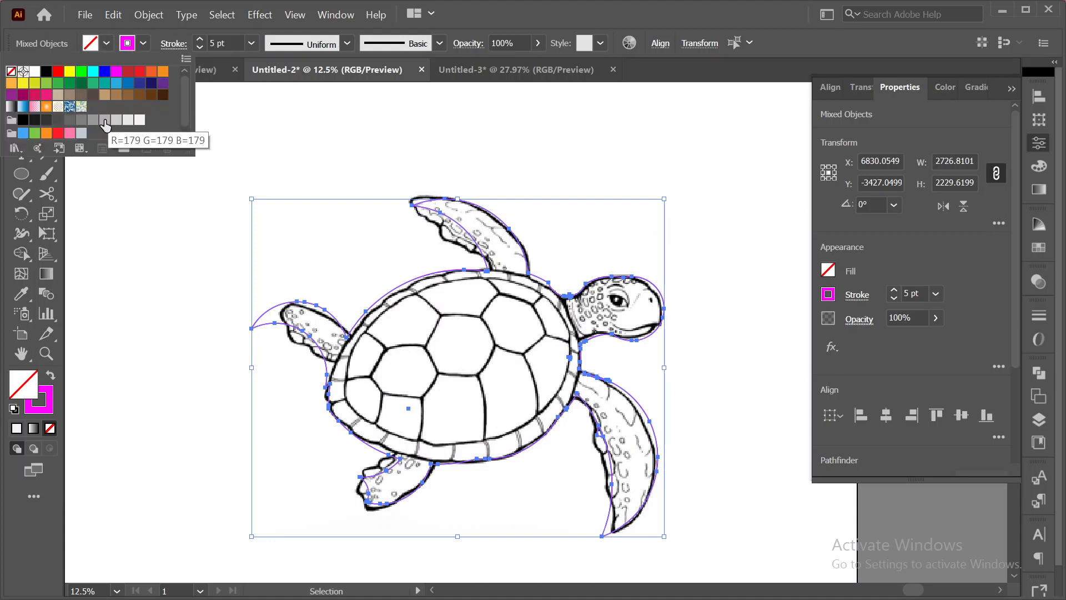
left_click(105, 120)
left_click(111, 272)
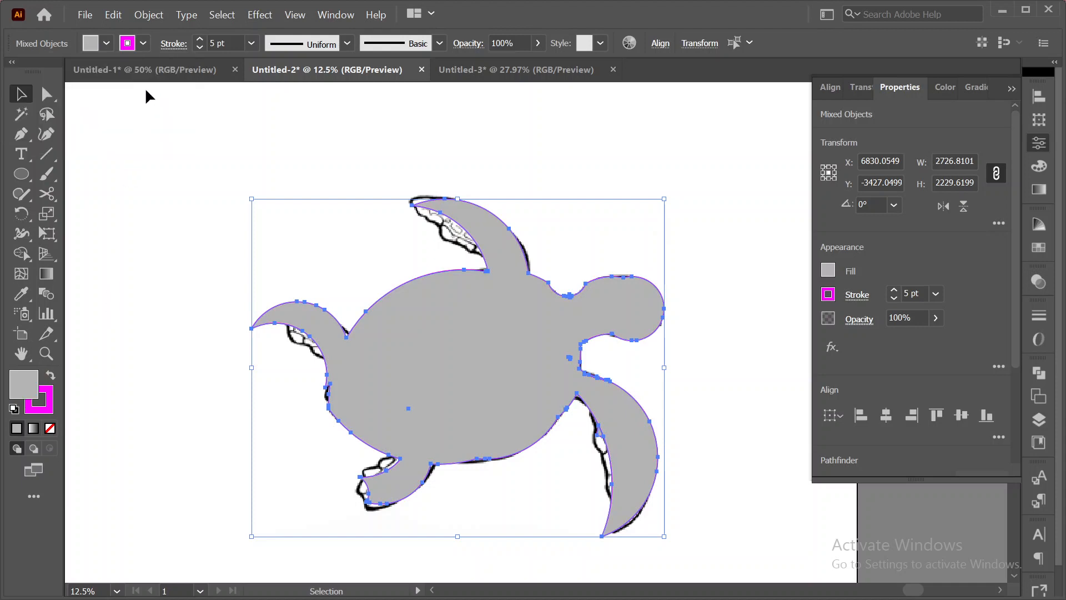
left_click(143, 44)
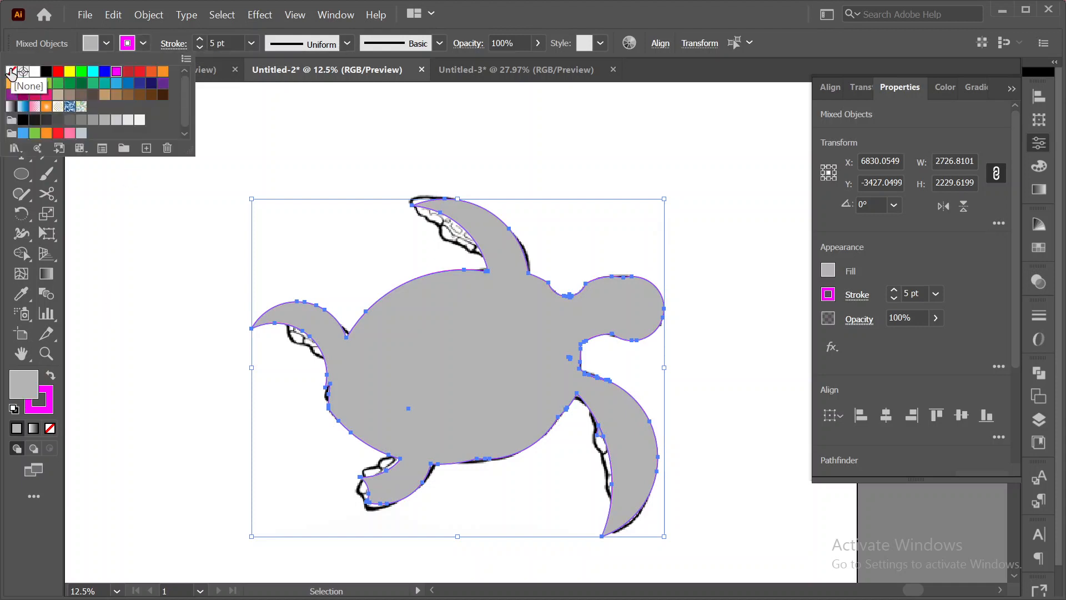
left_click(11, 71)
left_click(126, 222)
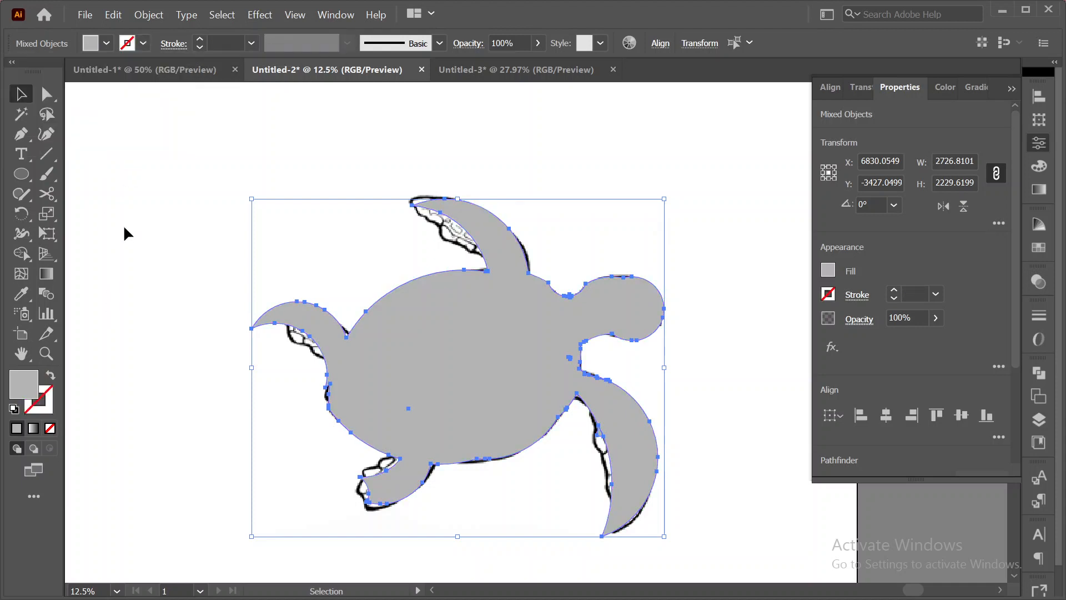
- Change the turtle's fill to a very light grey swatch and deselect the silhouette
left_click(106, 42)
left_click(116, 120)
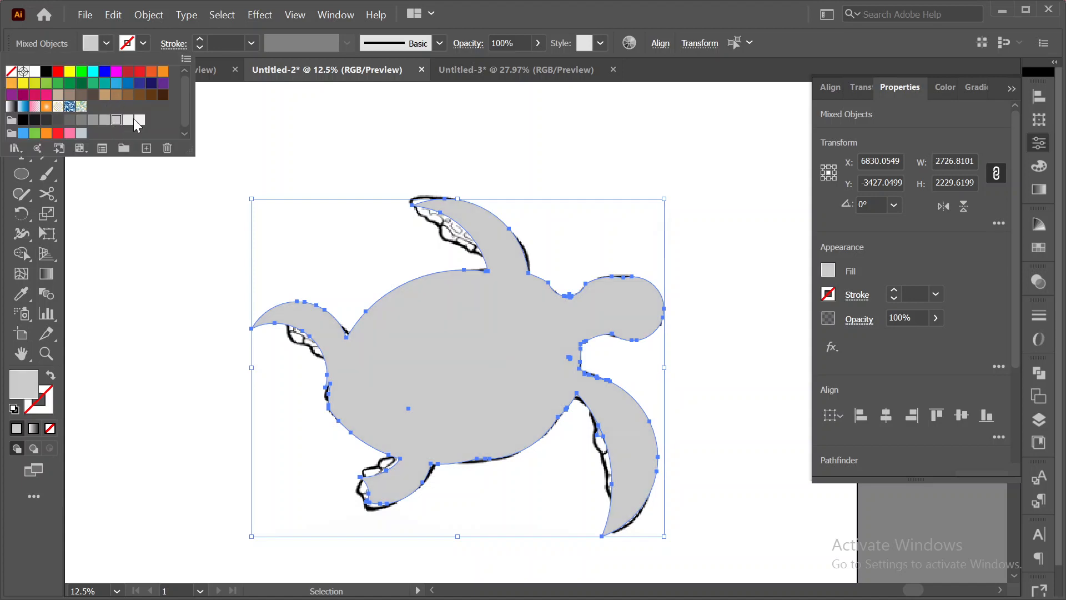
left_click(129, 120)
left_click(142, 277)
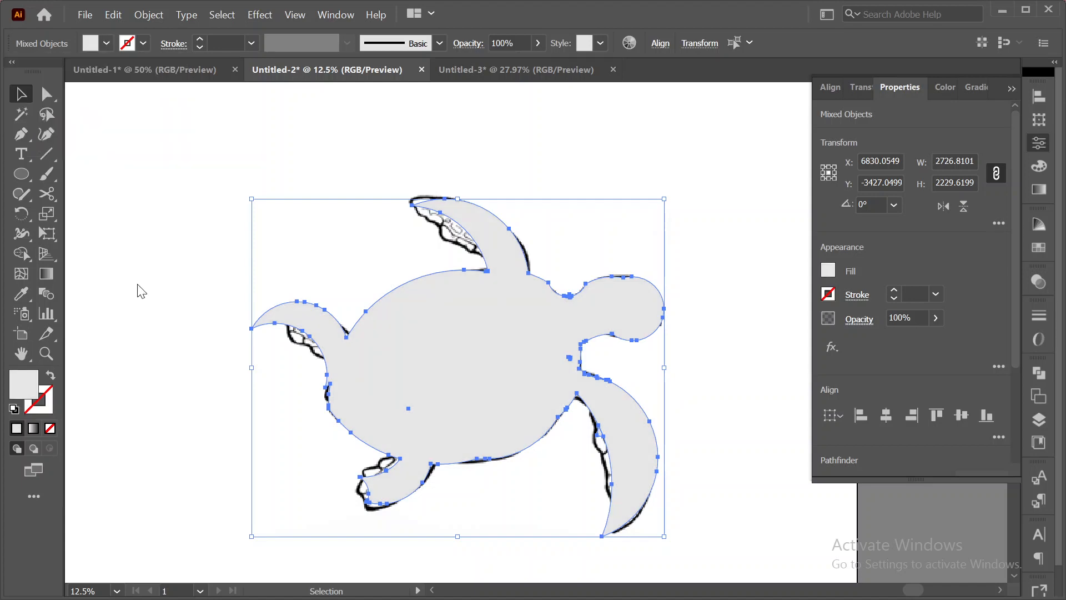
left_click(135, 281)
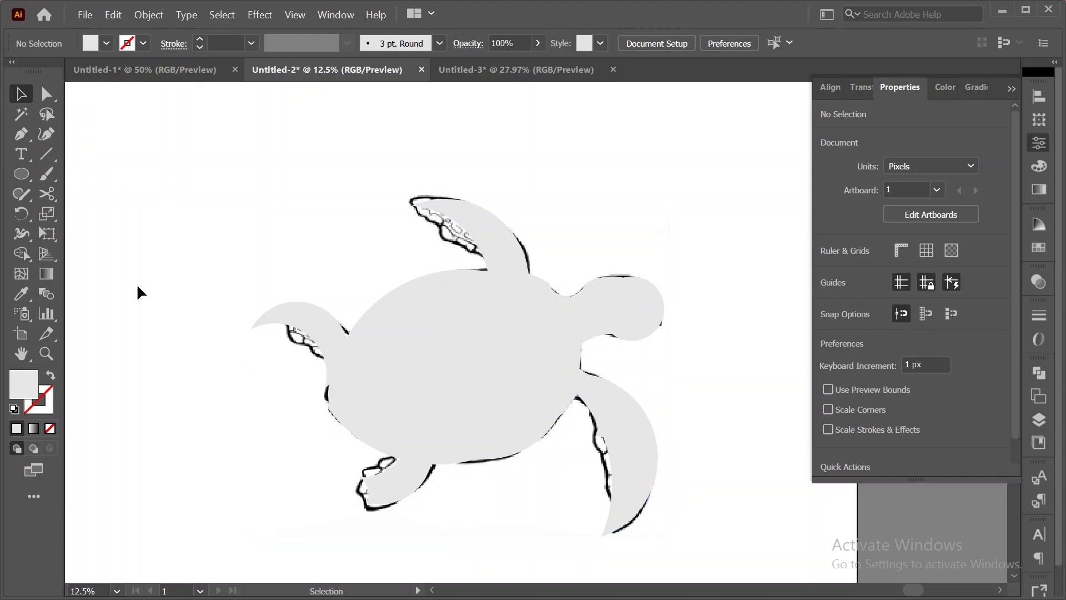
- Move the grey turtle silhouette up and to the right, away from the sketch
scroll(203, 310, "down", 1)
left_click_drag(608, 326, 202, 358)
left_click_drag(309, 376, 417, 195)
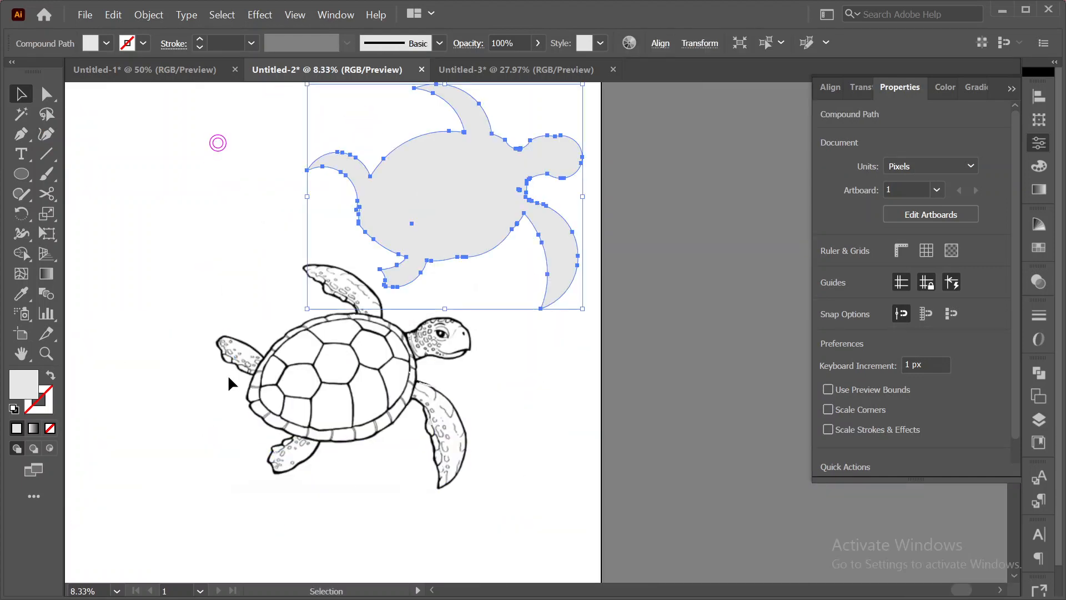
- Unlock the colouringturtle.jpg sketch image and delete it
left_click(309, 390)
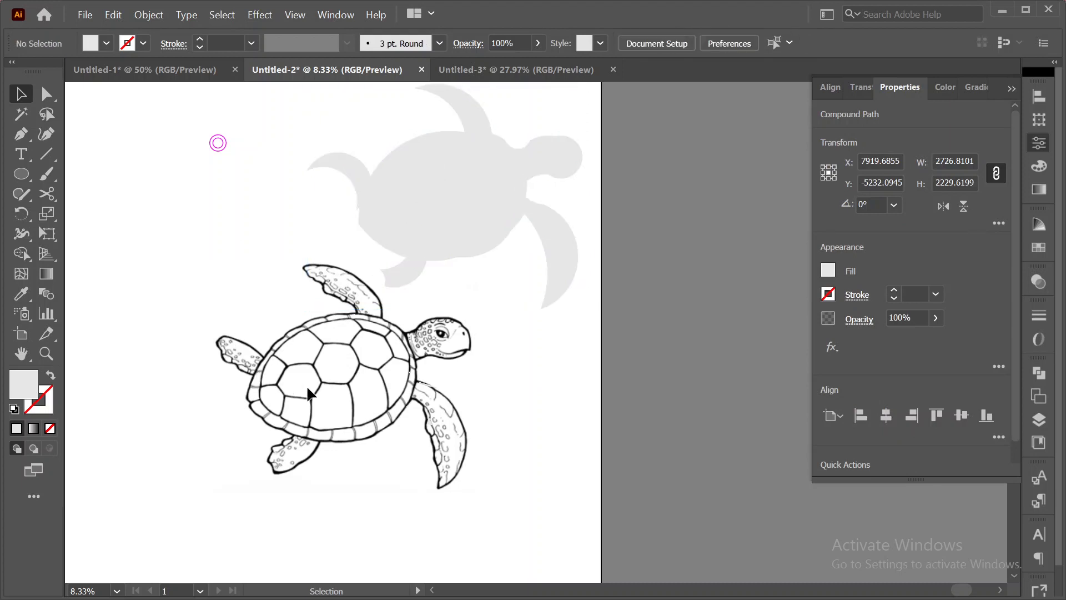
right_click(309, 390)
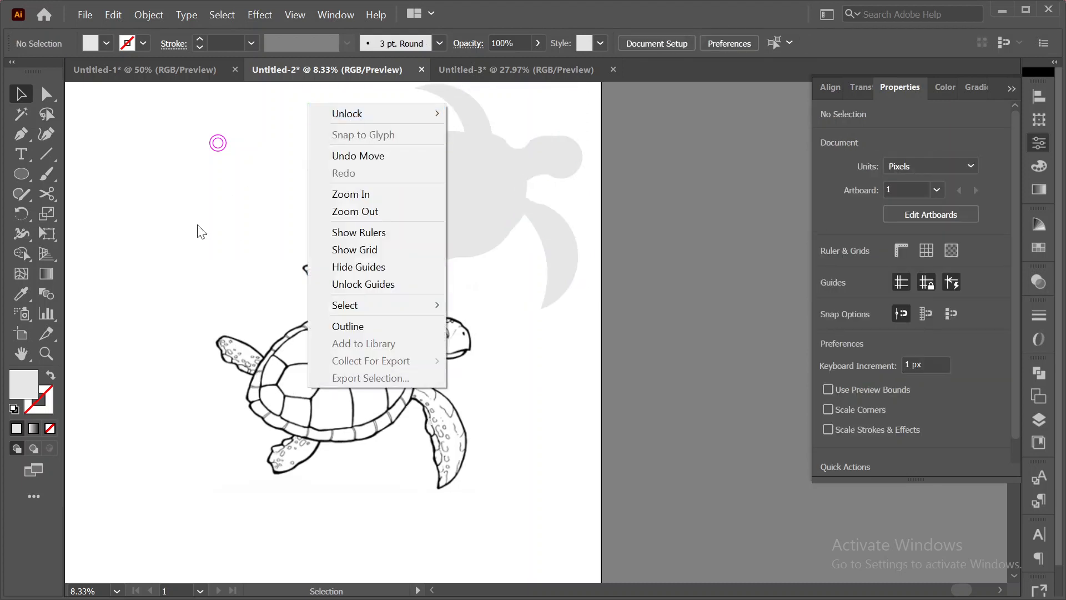
left_click(459, 114)
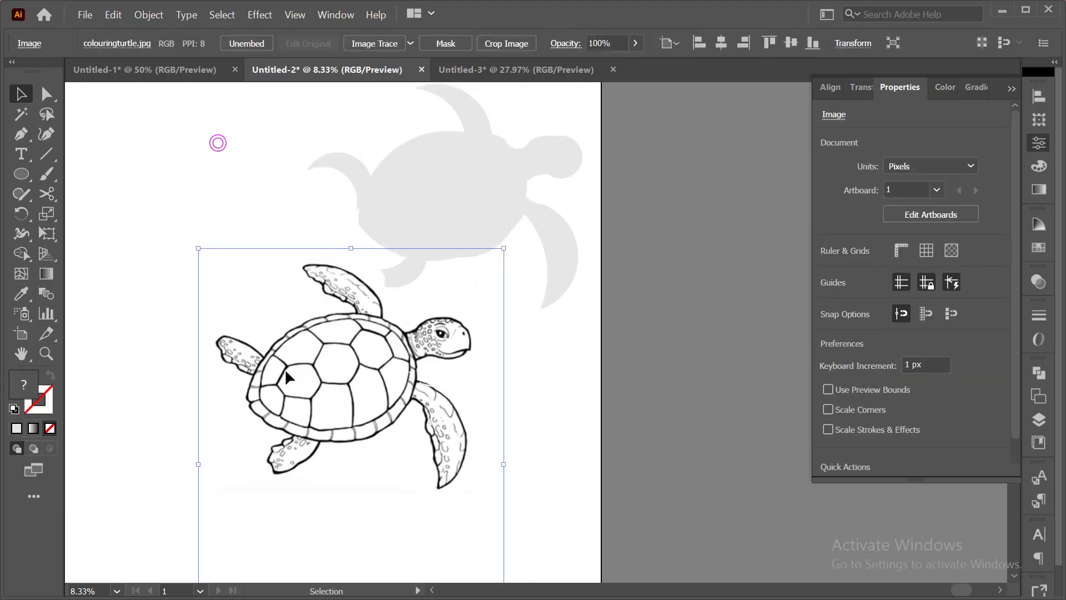
key("Delete")
- Select the turtle silhouette and move it down and left into the area where the sketch was
scroll(299, 374, "up", 3)
left_click_drag(317, 169, 517, 379)
left_click_drag(433, 293, 350, 348)
left_click_drag(349, 348, 350, 348)
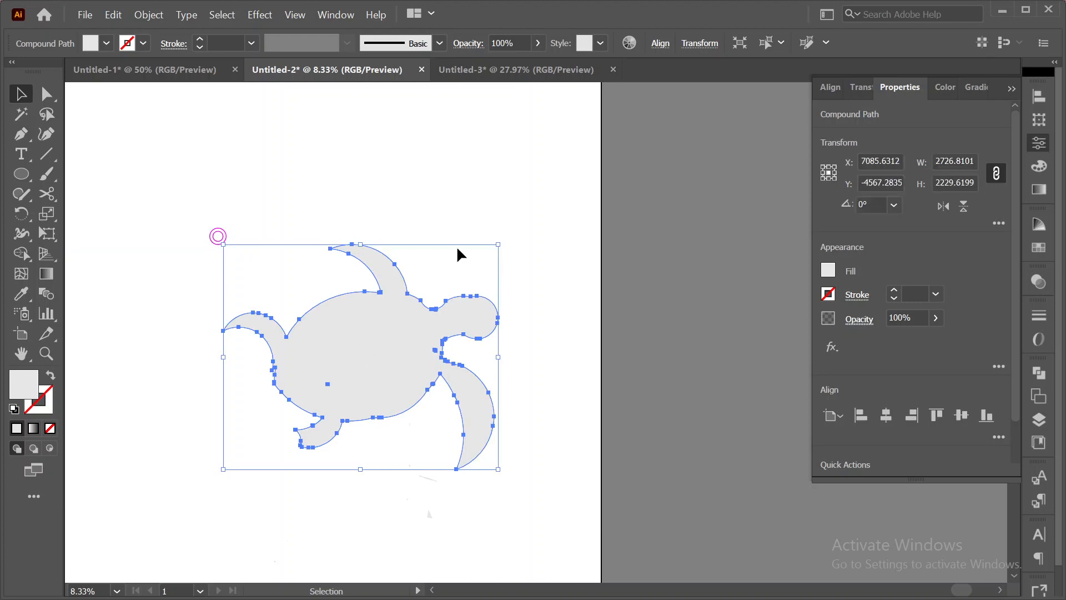
- Try to expand the turtle silhouette's compound path, bring up the Pathfinder operations and deselect the silhouette
left_click(145, 15)
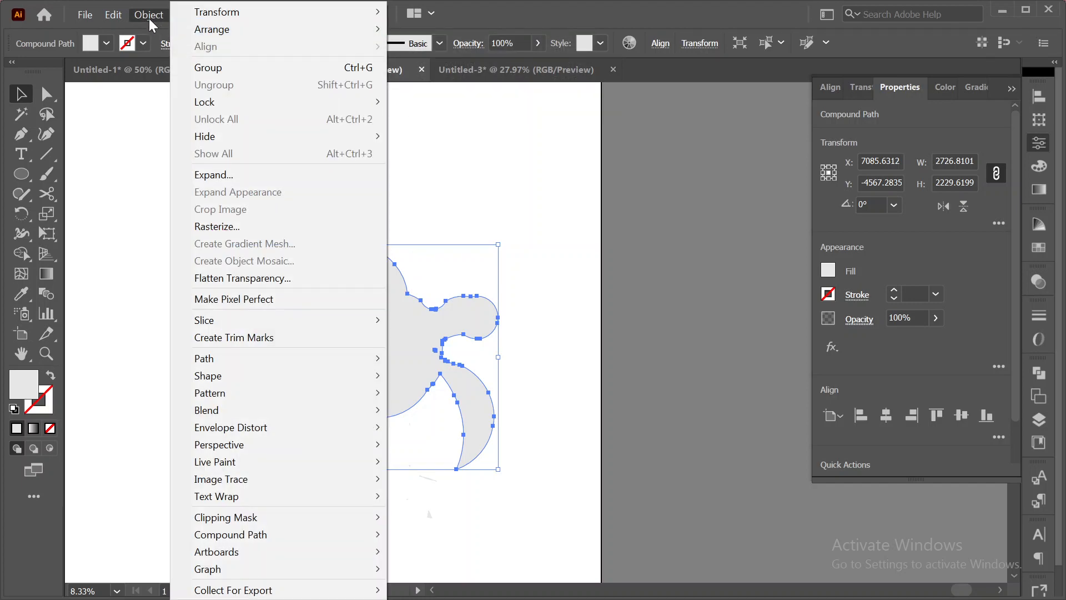
left_click(215, 178)
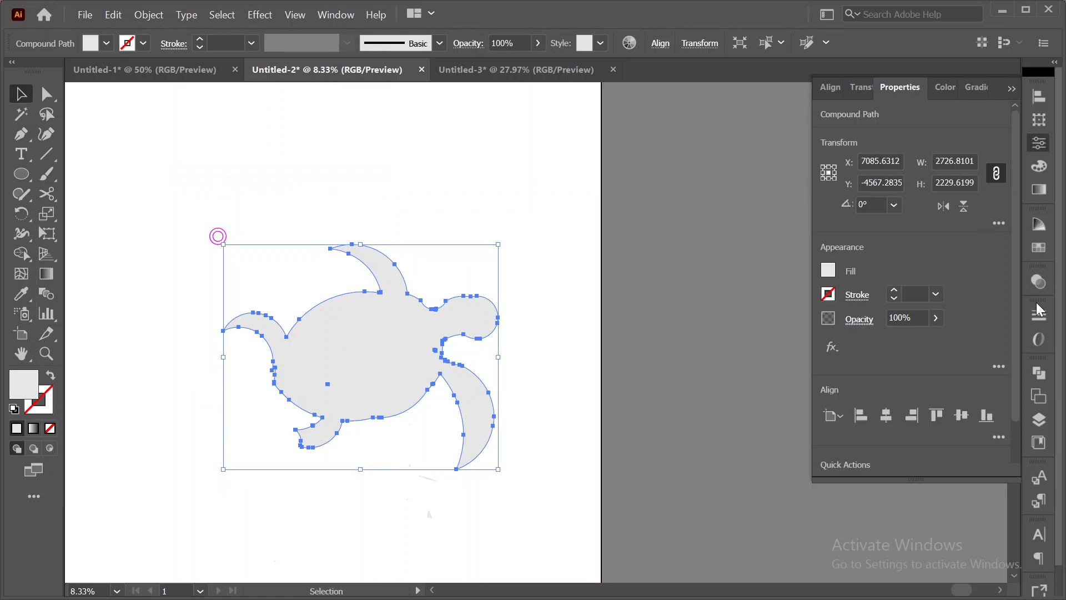
left_click(1040, 373)
left_click(1041, 377)
left_click(1041, 374)
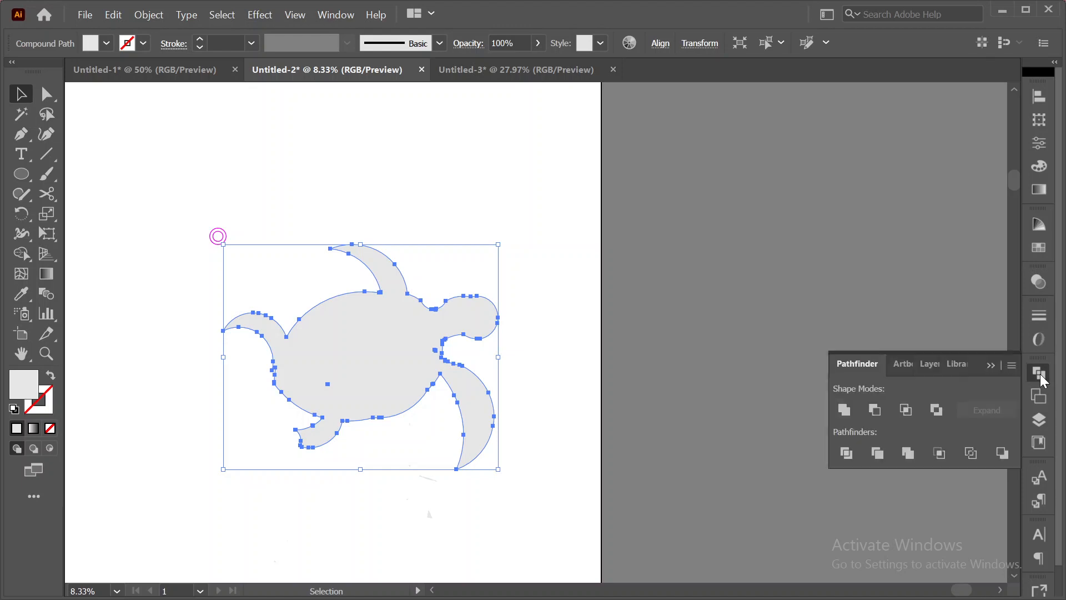
left_click(572, 239)
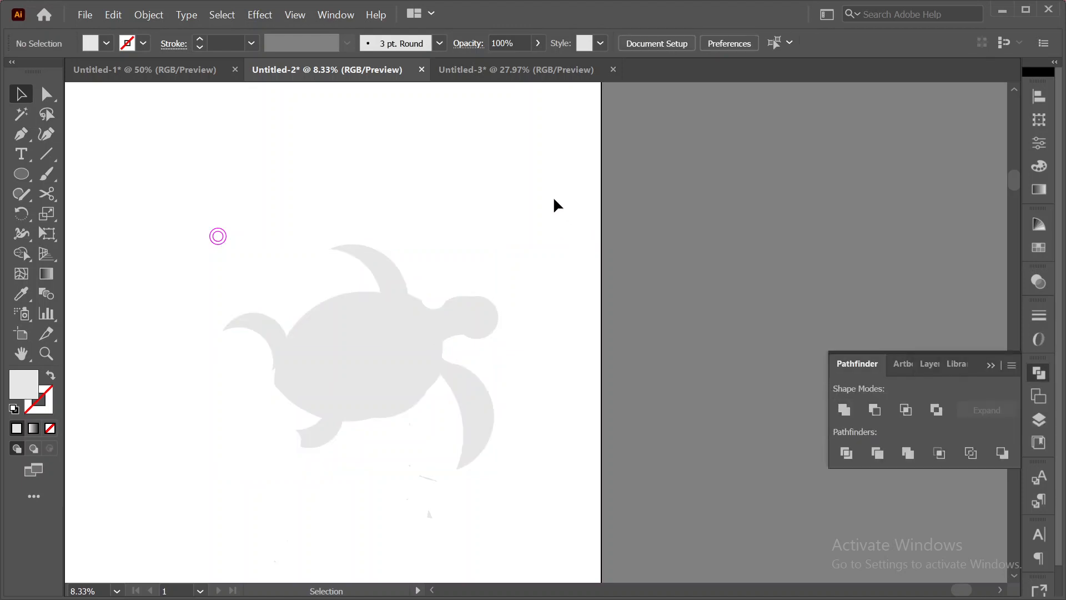
scroll(525, 392, "up", 1)
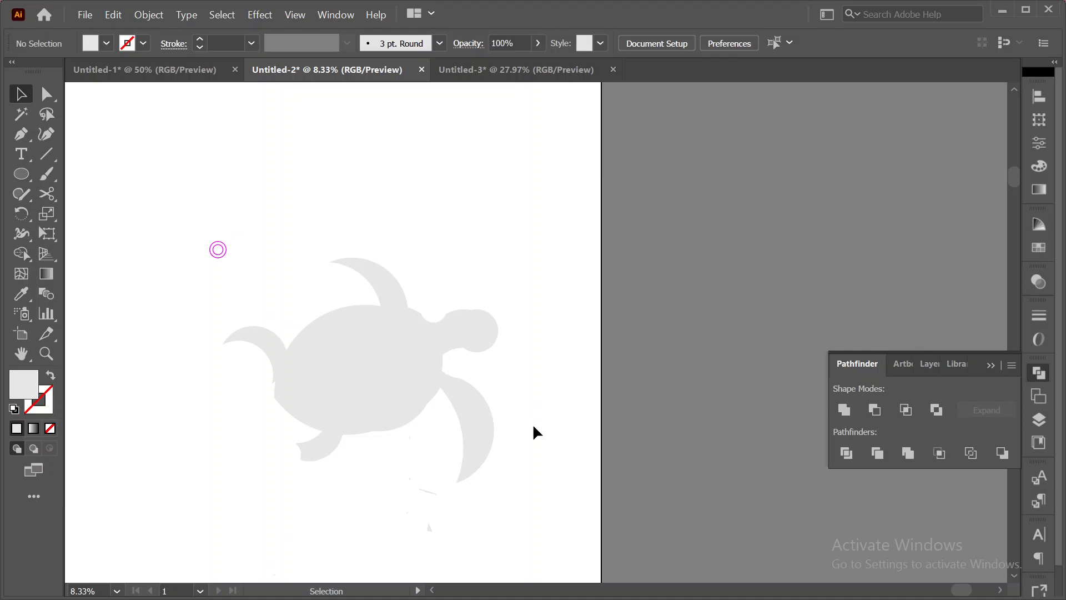
scroll(532, 423, "down", 3)
scroll(477, 450, "down", 2)
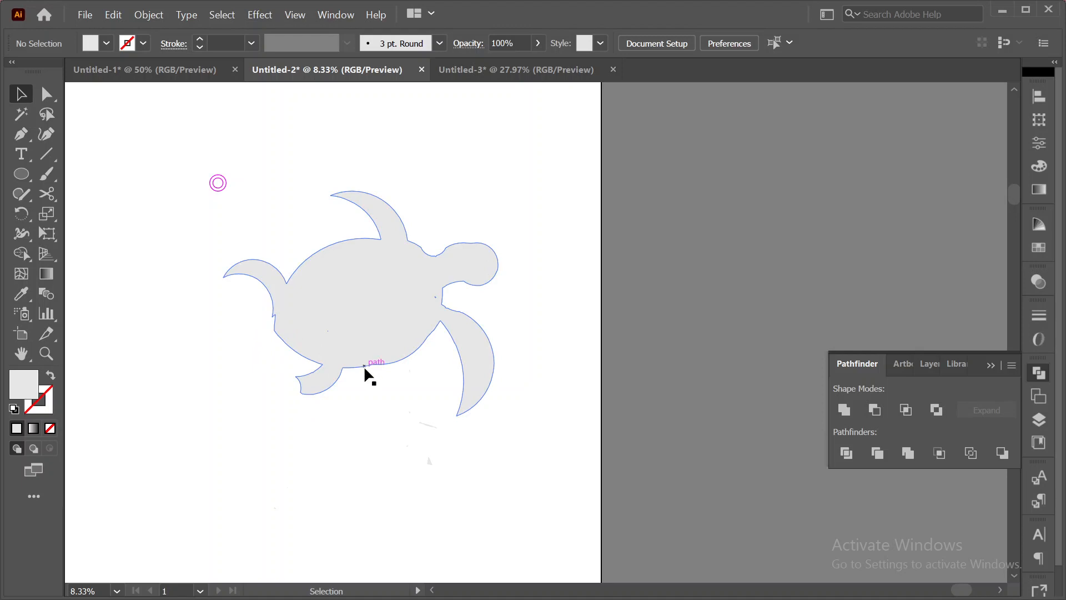
key("ctrl+equal")
left_click_drag(626, 243, 349, 243)
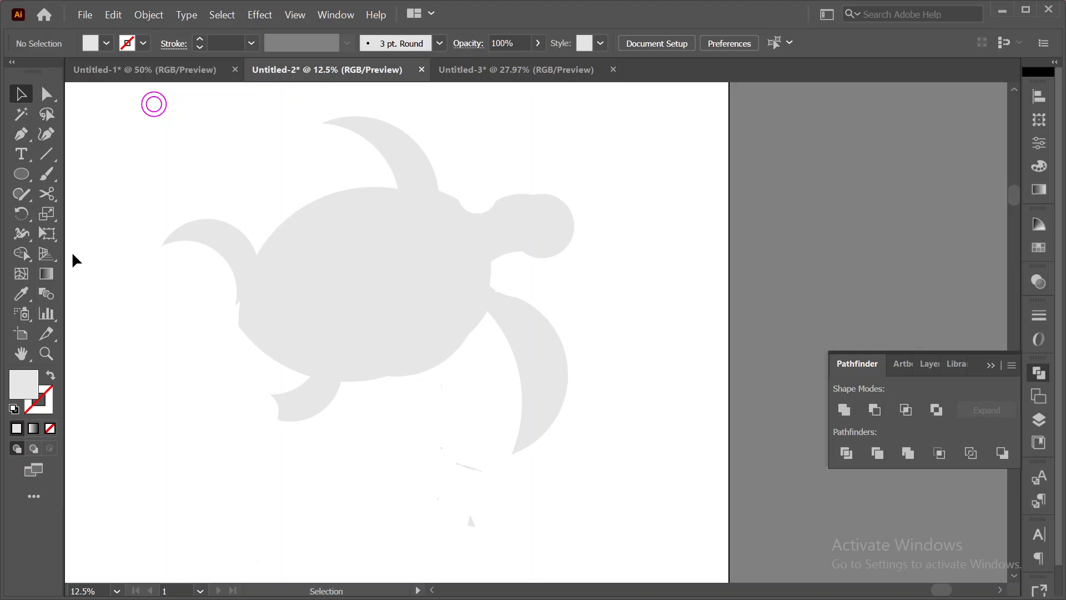
left_click(25, 171)
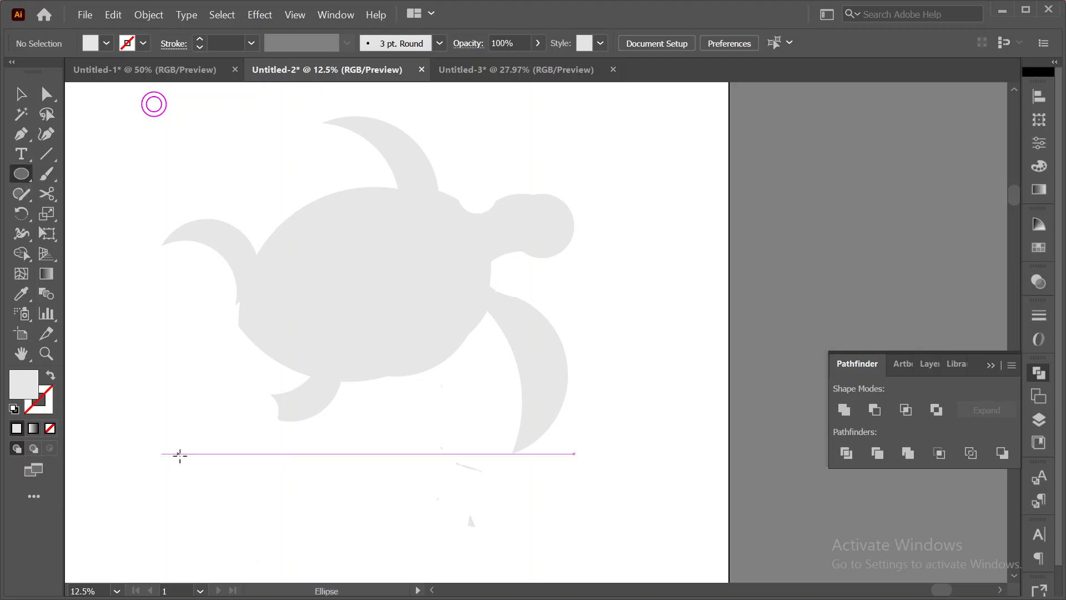
left_click_drag(136, 443, 203, 490)
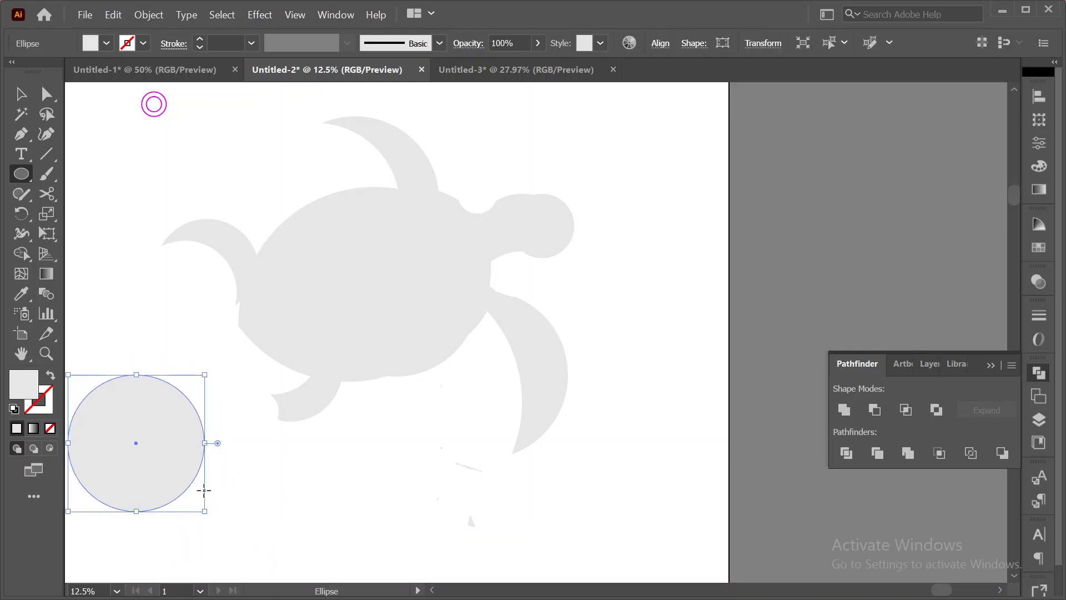
key("Delete")
- Duplicate a medium circle from the concentric magenta set into three overlapping copies in the empty area below, and select all three
scroll(231, 296, "up", 5)
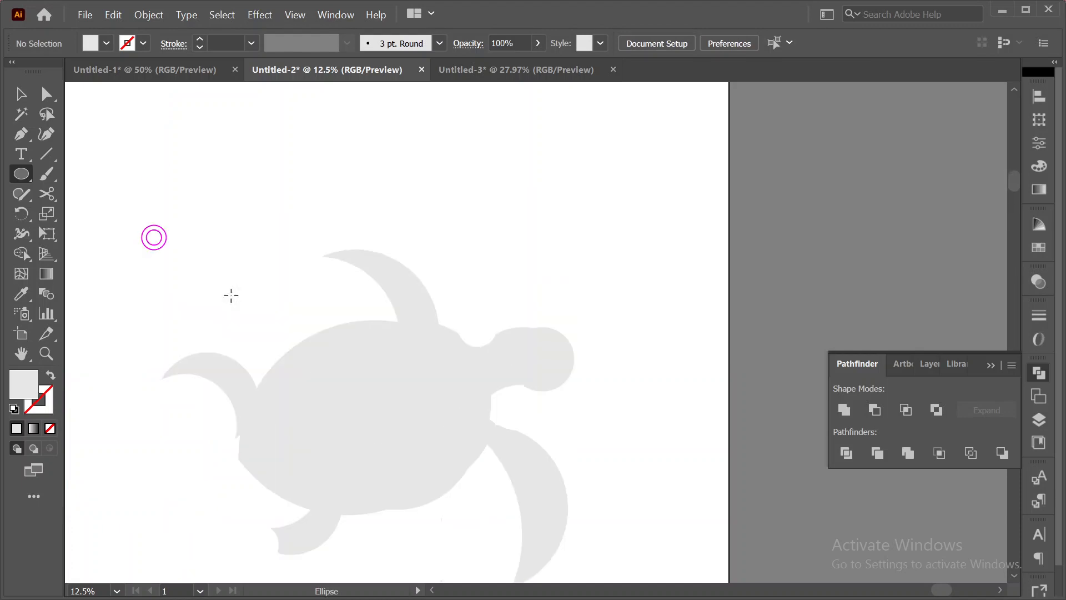
key("ctrl+minus")
key("ctrl+minus")
left_click_drag(623, 286, 317, 335)
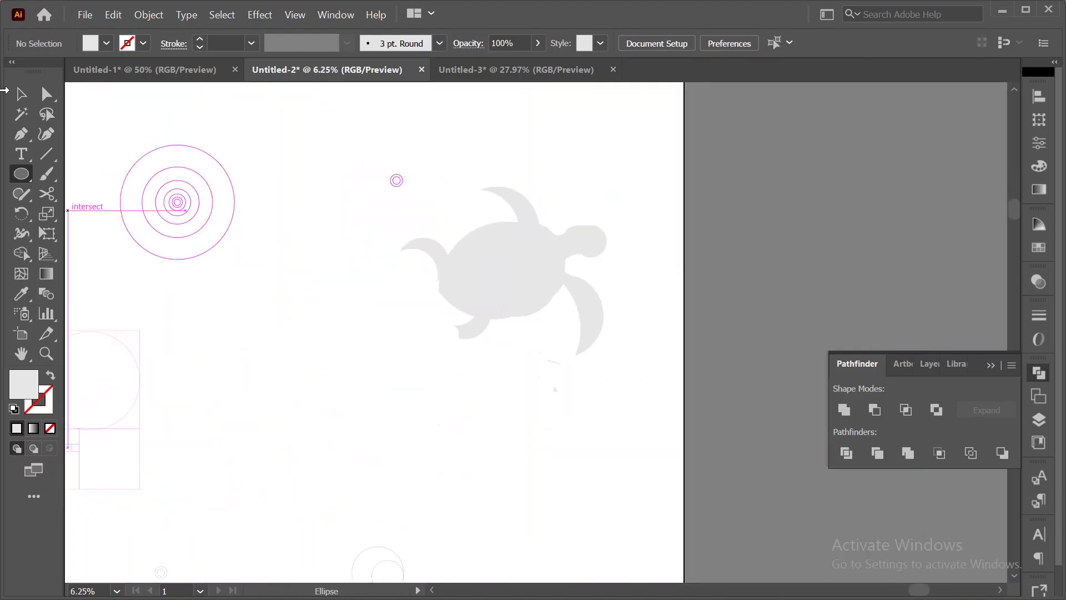
key("v")
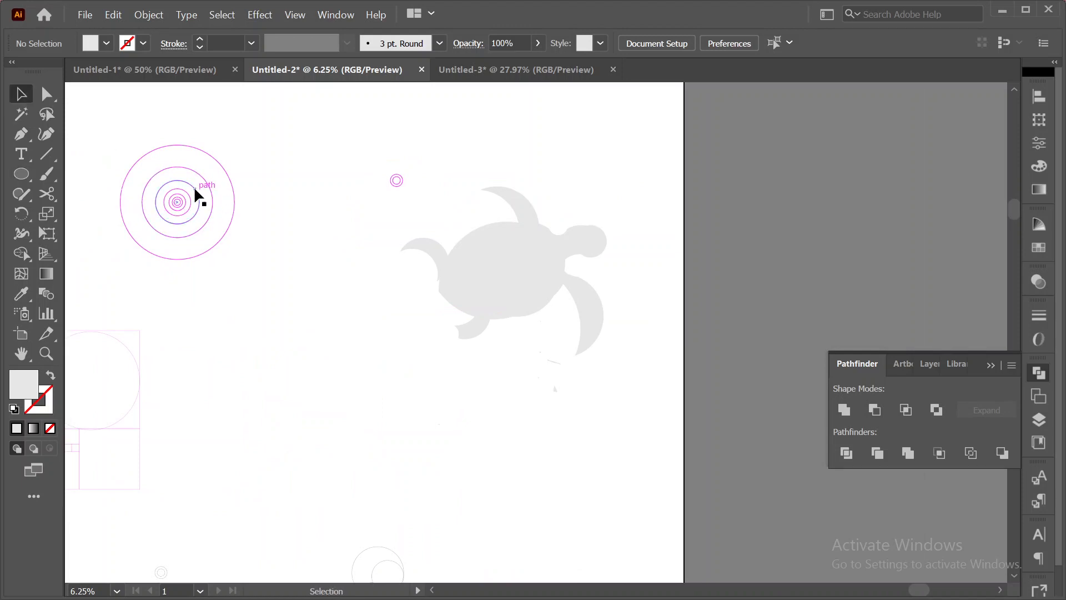
left_click_drag(194, 191, 308, 414)
left_click(345, 443)
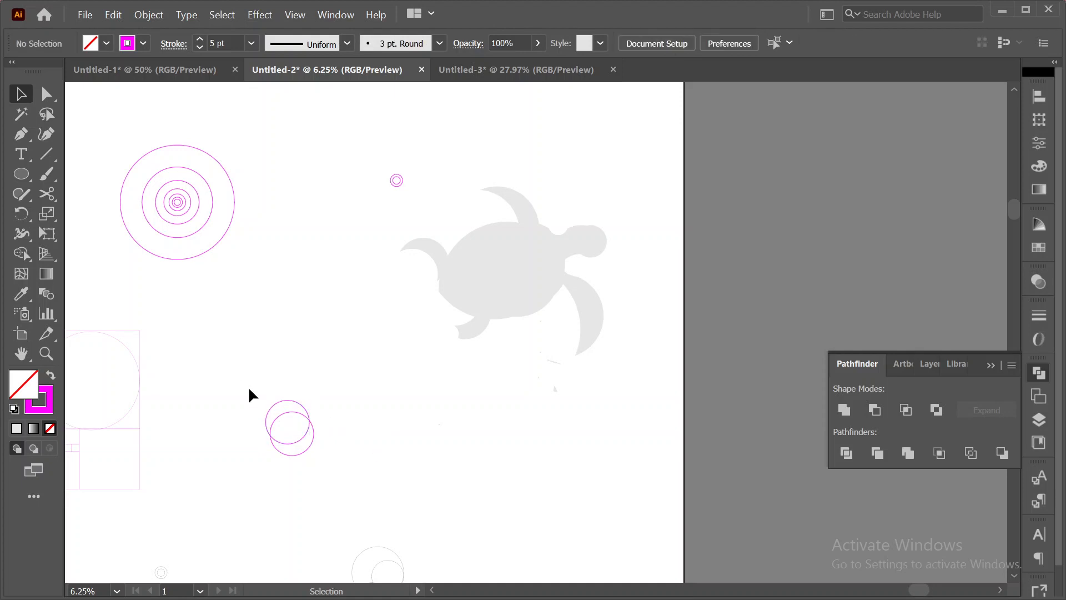
left_click_drag(301, 437, 333, 458)
left_click(254, 365)
left_click_drag(284, 422, 343, 466)
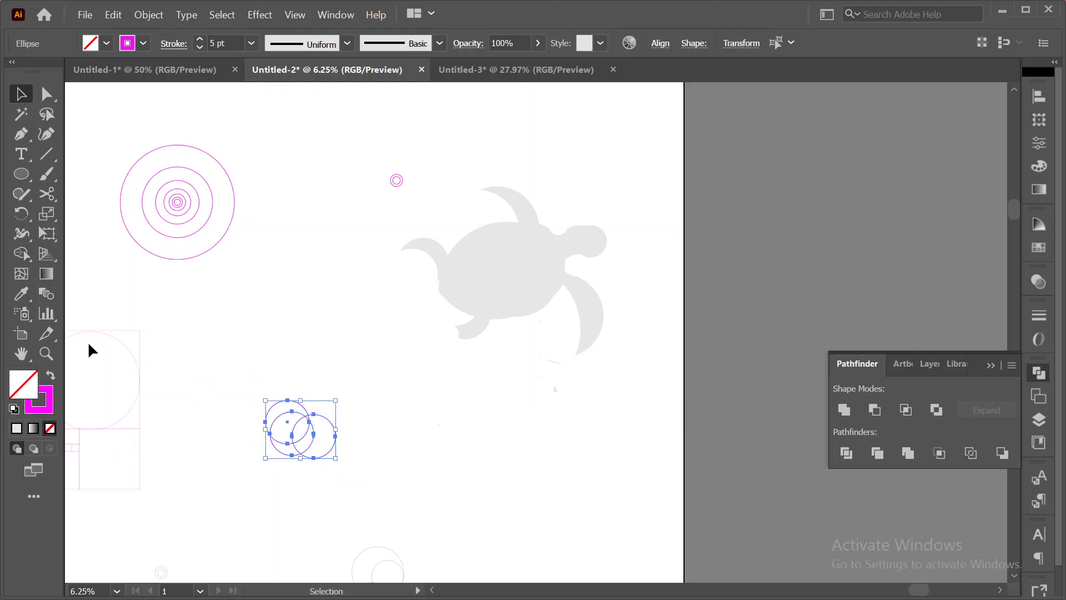
- Remove the unwanted regions of the three overlapping circles with Shape Builder, leaving only a small curved fin shape
left_click(21, 254)
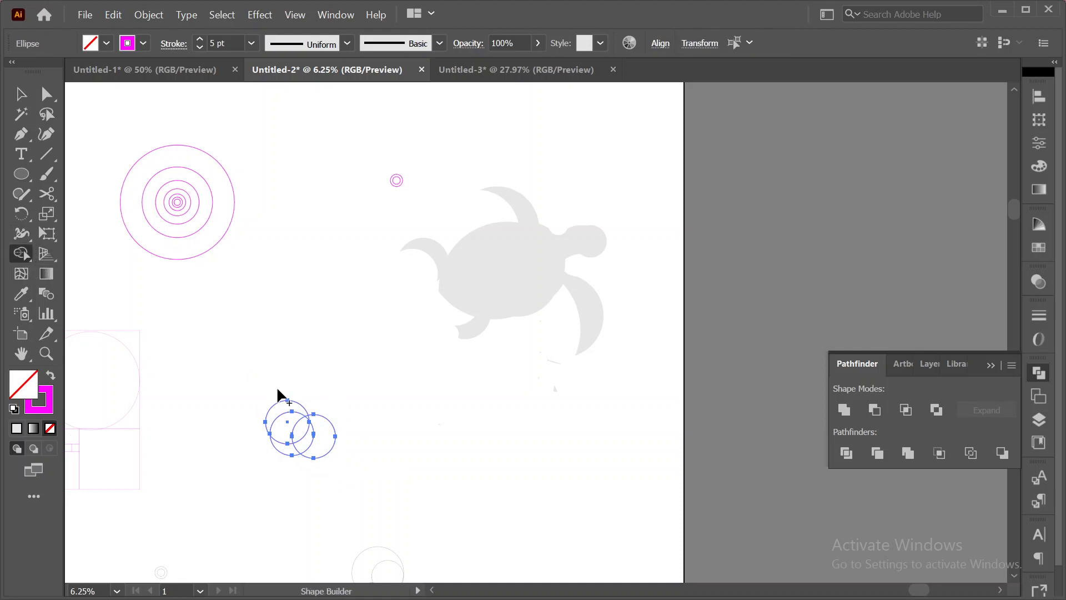
left_click(288, 426, "alt")
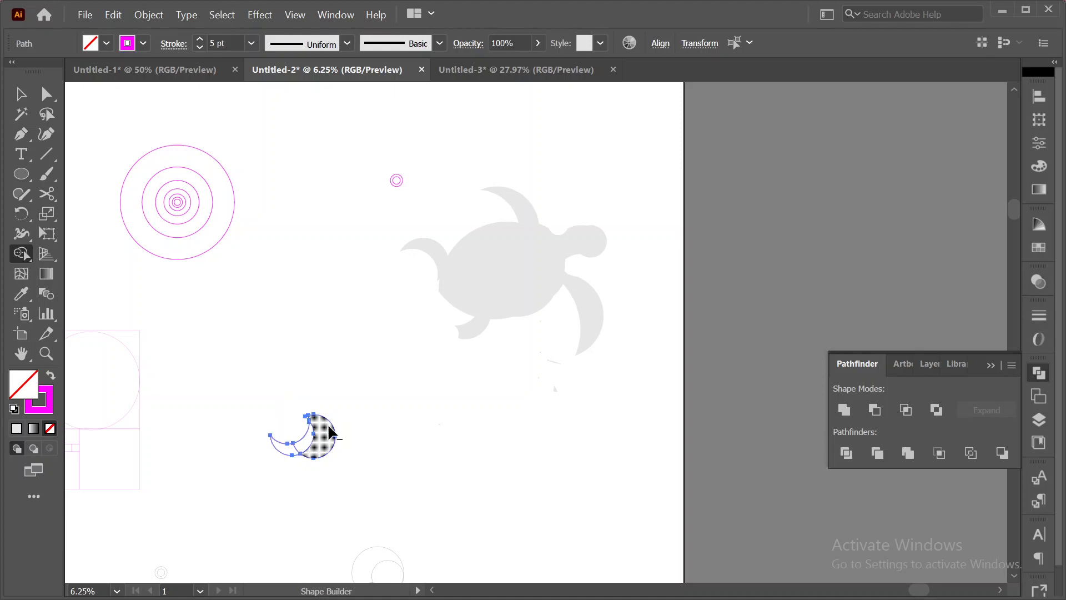
left_click(309, 444, "alt")
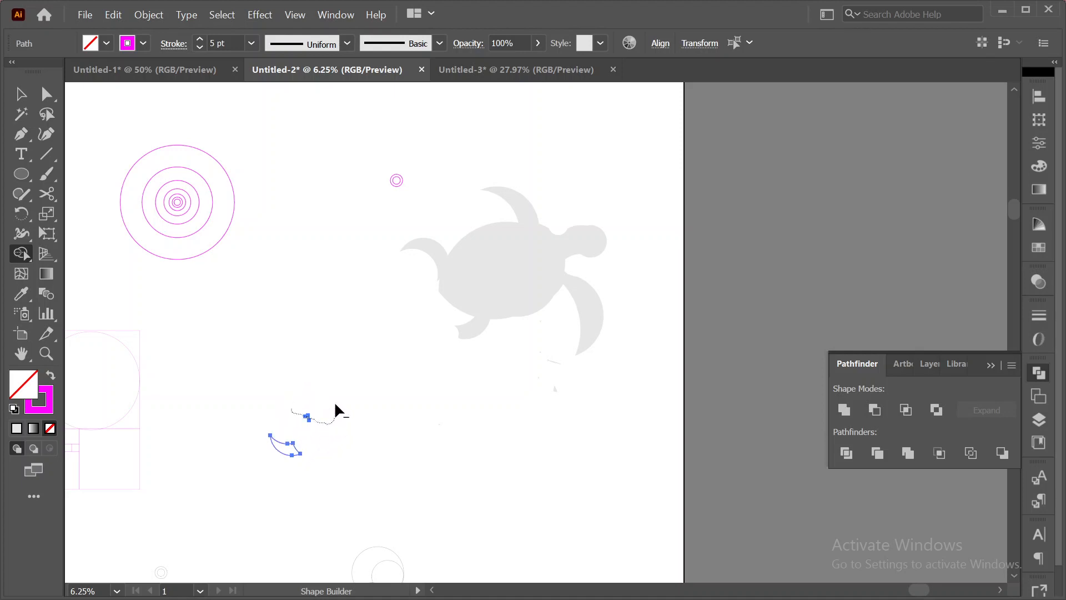
left_click(21, 95)
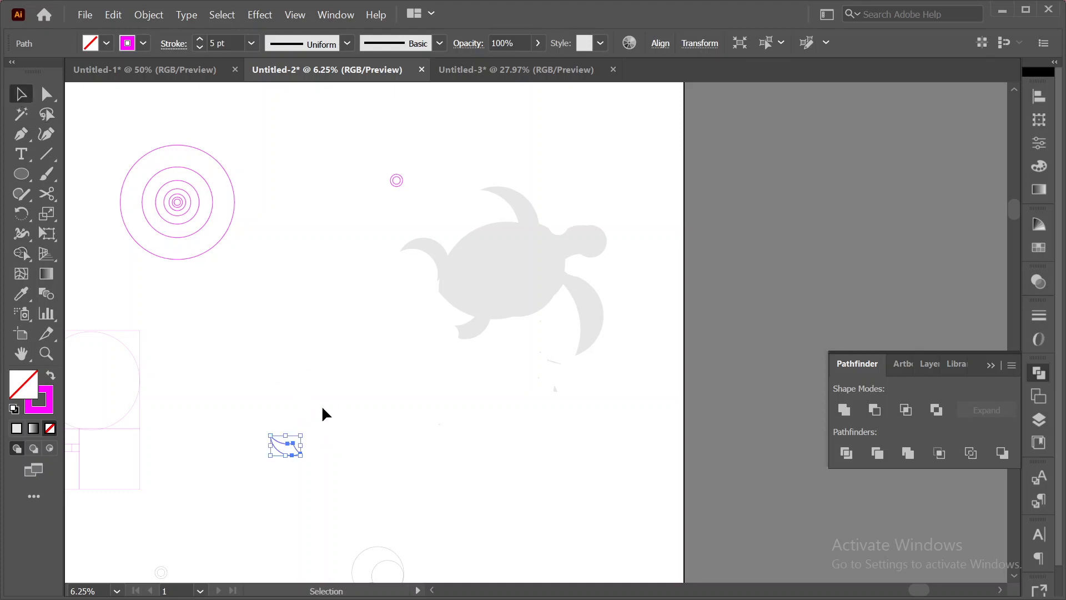
left_click(336, 433)
- Move the magenta fin shape onto the tip of the turtle's lower hind flipper and fine-tune its position to continue the flipper's curve
left_click_drag(294, 444, 459, 337)
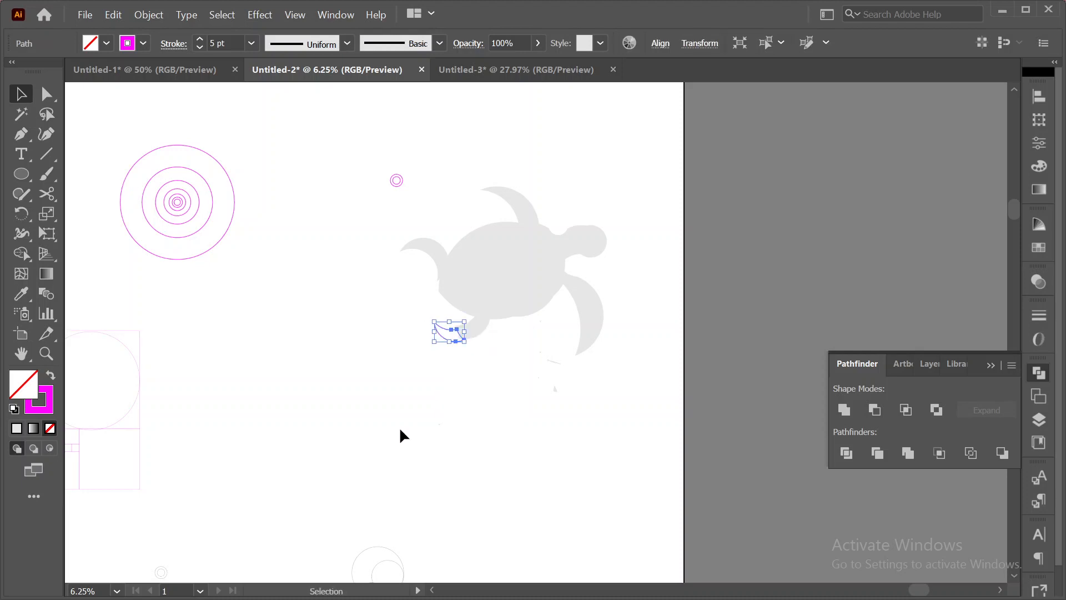
scroll(398, 426, "up", 1)
left_click_drag(729, 364, 348, 516)
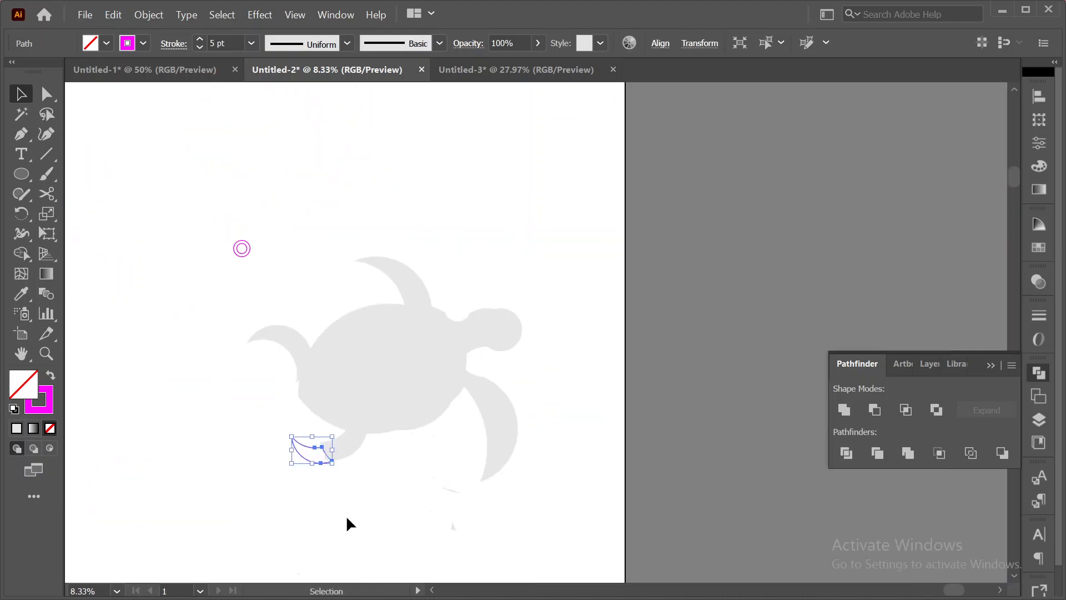
left_click(343, 502)
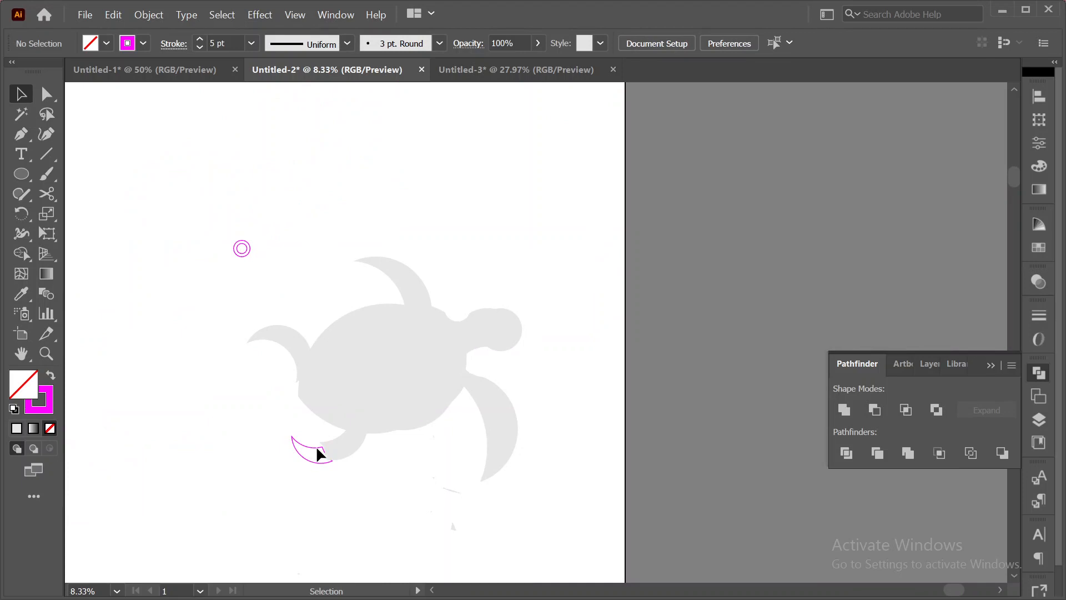
left_click_drag(317, 465, 317, 455)
left_click(325, 481)
left_click_drag(317, 468, 344, 494)
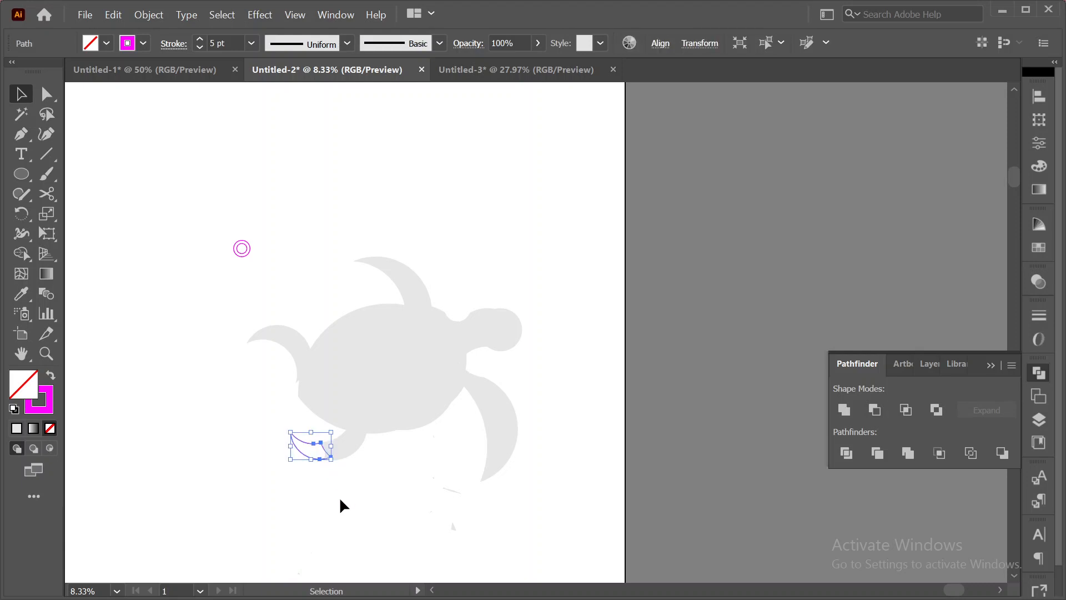
left_click(303, 508)
- Select the fin shape together with the turtle silhouette and merge them into one shape using Shape Builder
left_click_drag(270, 424, 348, 471)
left_click(21, 253)
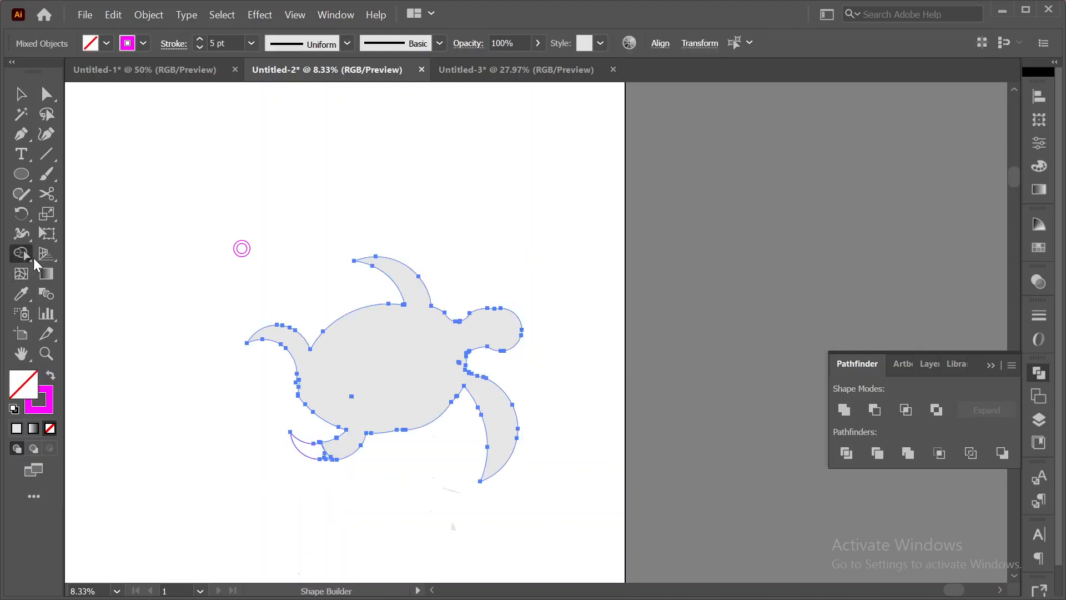
mouse_move(298, 432)
left_mouse_down()
mouse_move(336, 443)
mouse_move(289, 449)
left_mouse_up()
left_click(314, 448)
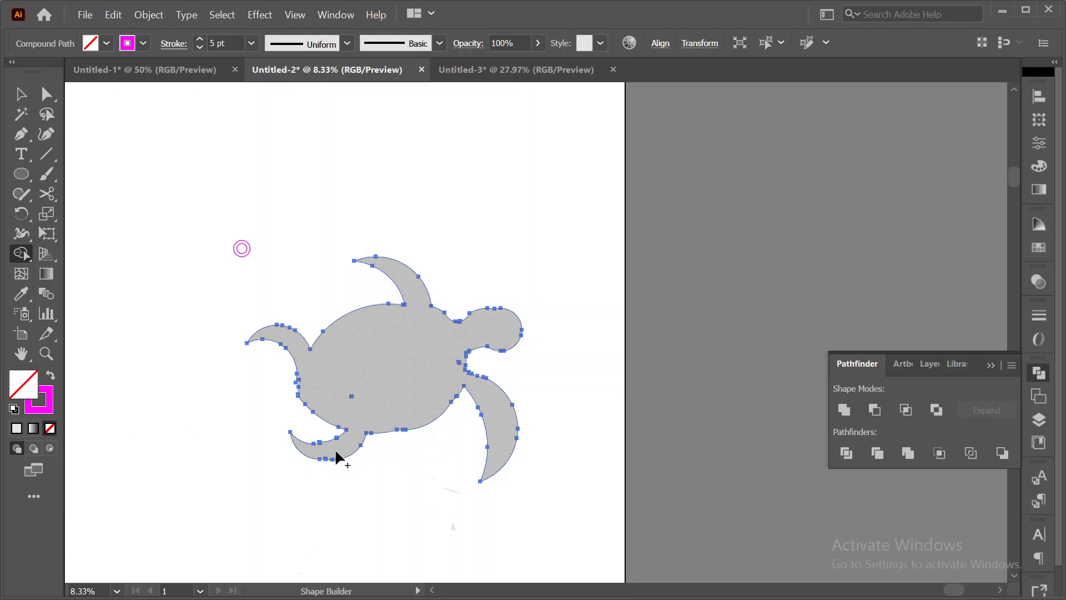
left_click(21, 94)
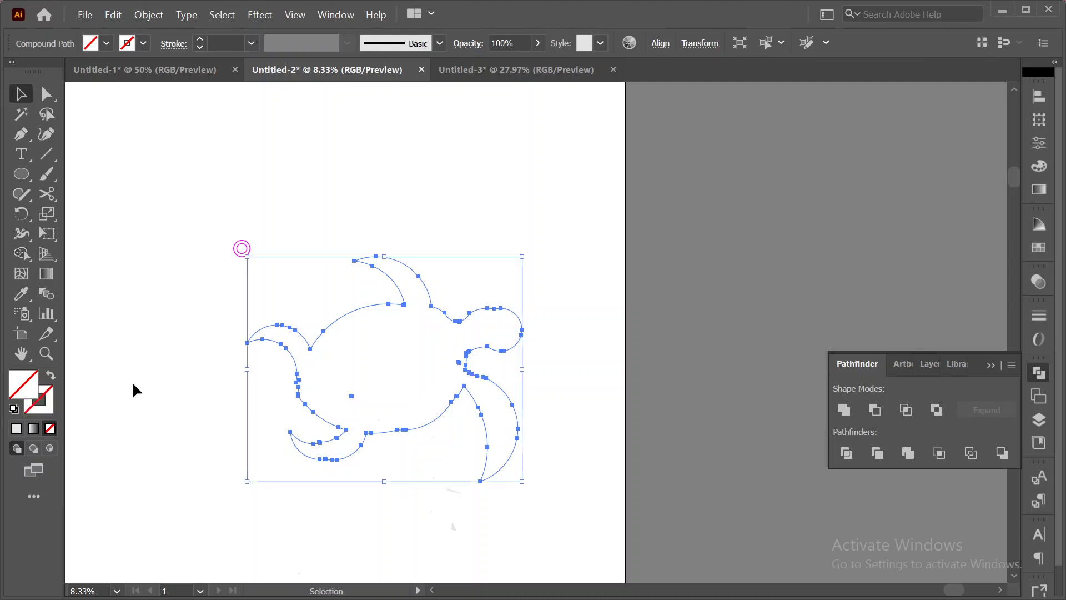
left_click(154, 450)
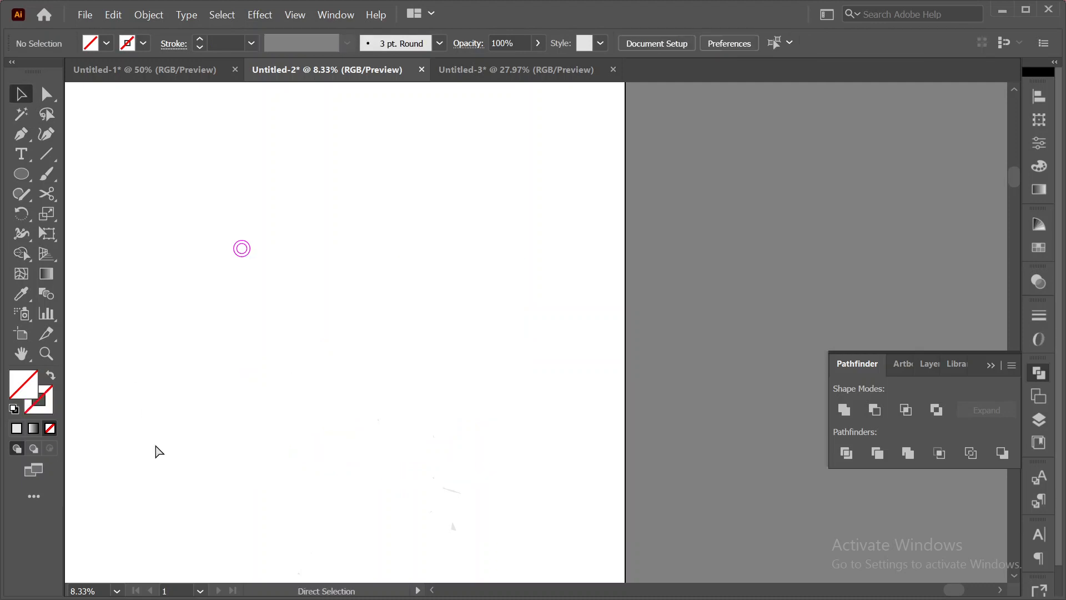
- Select all the turtle outlines and merge the leftover sliver at the hind flipper joint into the silhouette with Shape Builder
key("ctrl+a")
key("ctrl+shift+a")
key("ctrl+a")
left_click(161, 221)
key("ctrl+a")
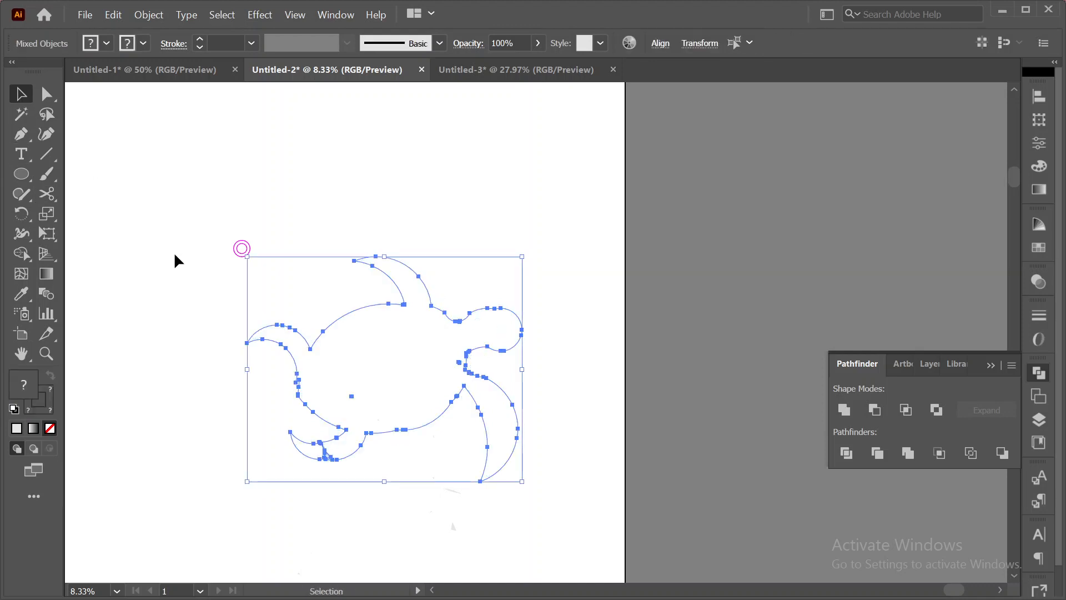
left_click(21, 253)
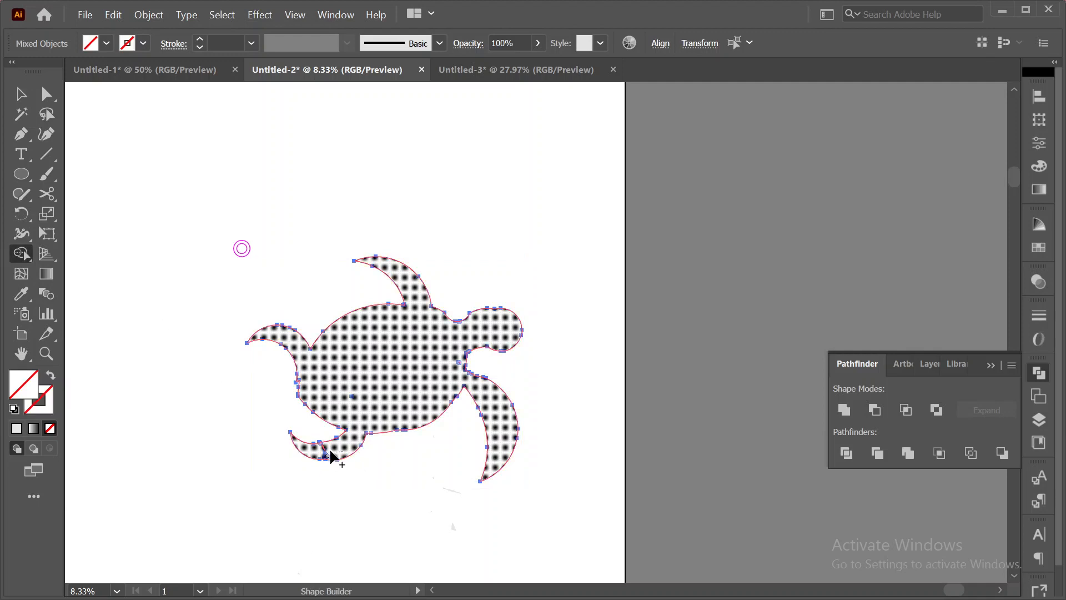
left_click(320, 456)
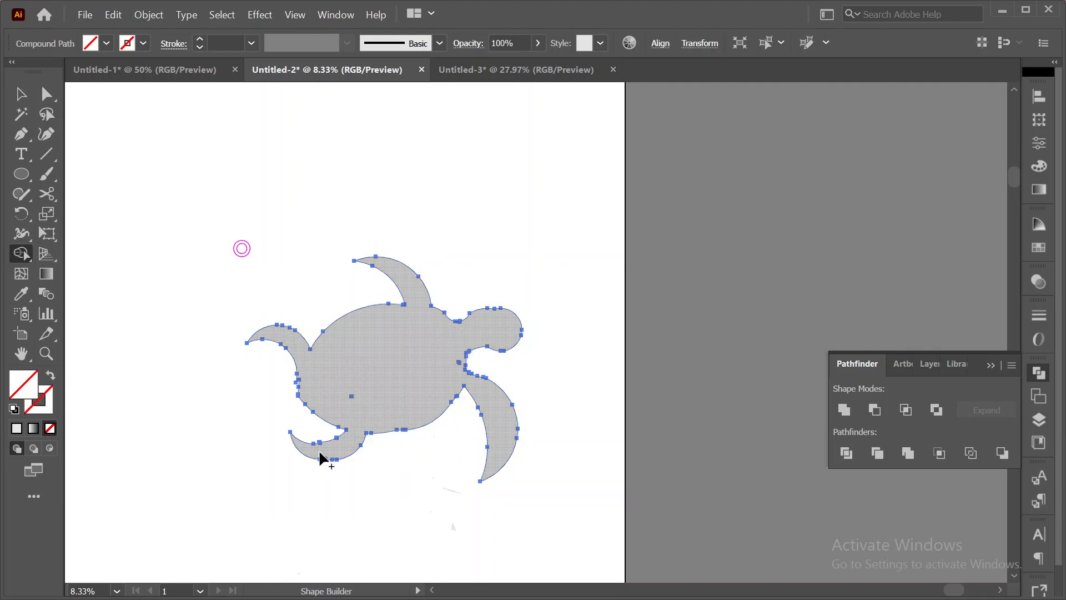
- Round the silhouette's corners by about 1.53 px, fill the shape with light grey and deselect it
left_click(47, 94)
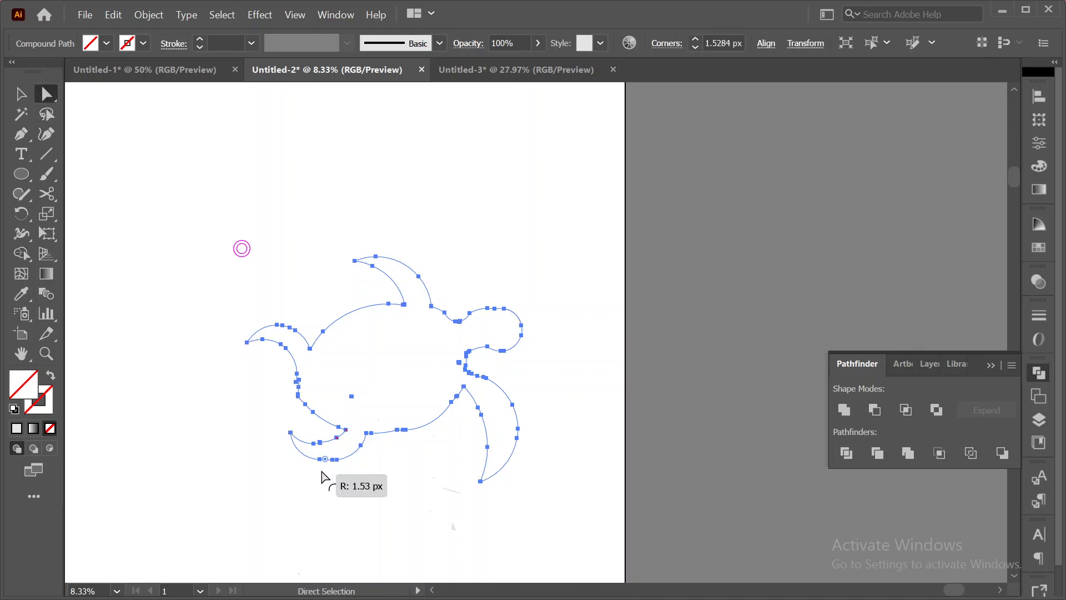
left_click(90, 43)
left_click(127, 119)
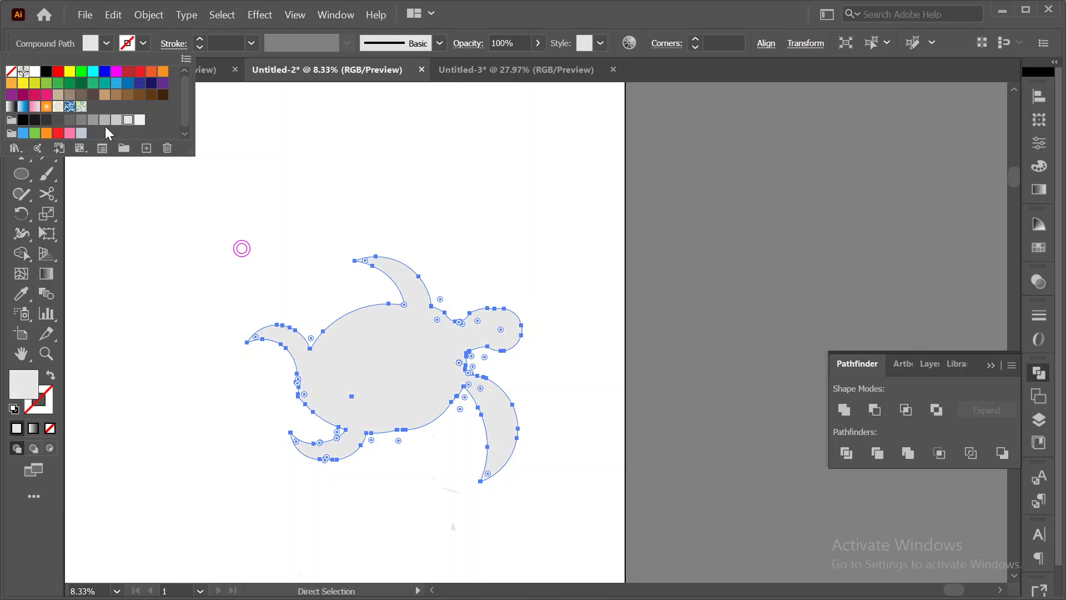
key("v")
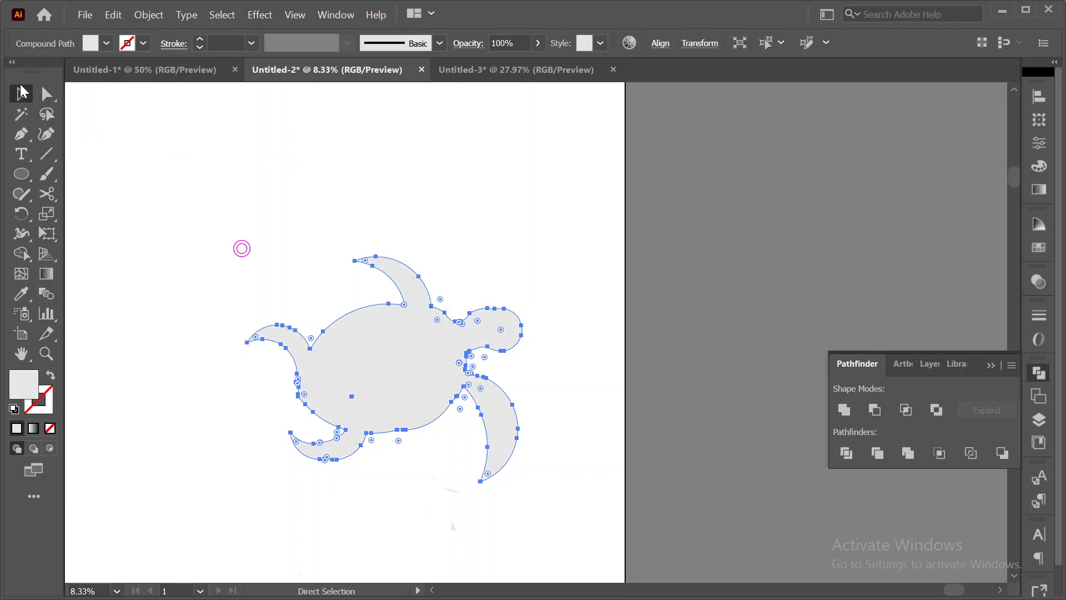
left_click(152, 189)
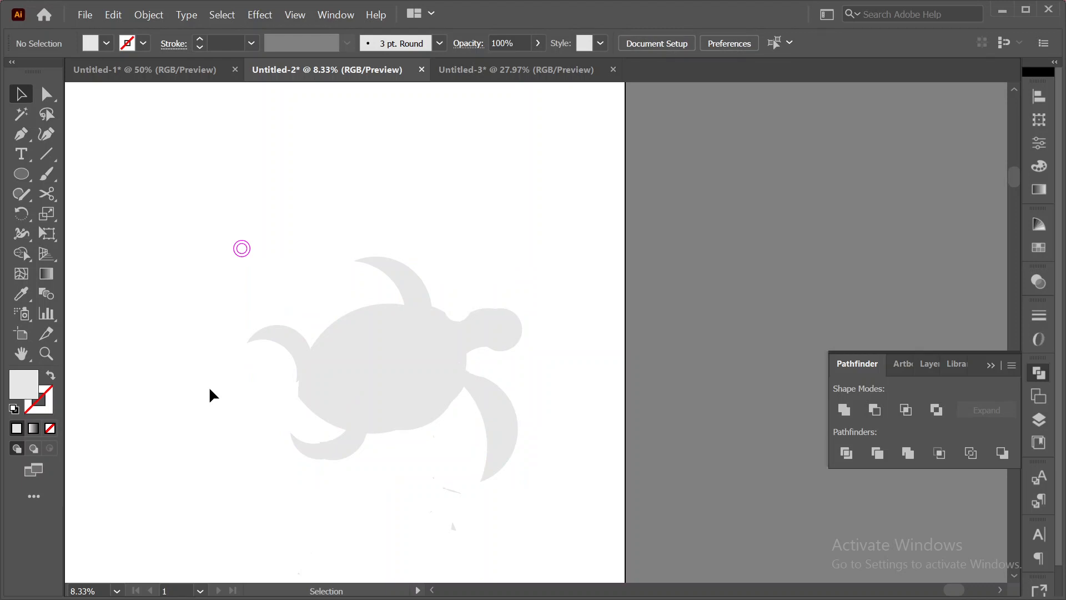
- Select the turtle silhouette with the small stray fragments around its body, apply Expand to them and deselect
left_click_drag(221, 300, 472, 450)
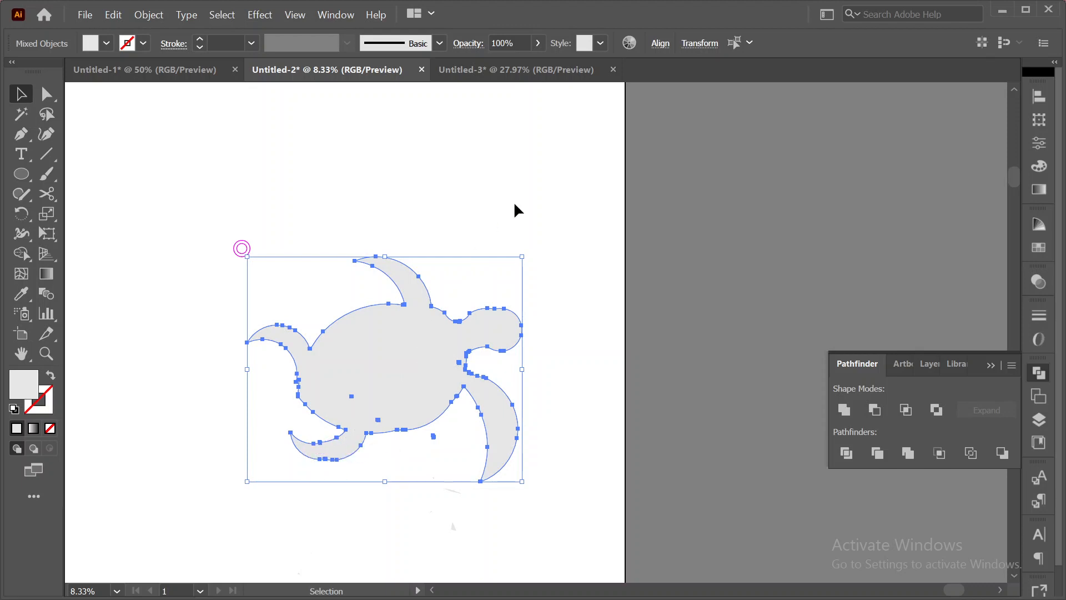
left_click(507, 173)
left_click_drag(219, 316, 503, 469)
left_click(156, 13)
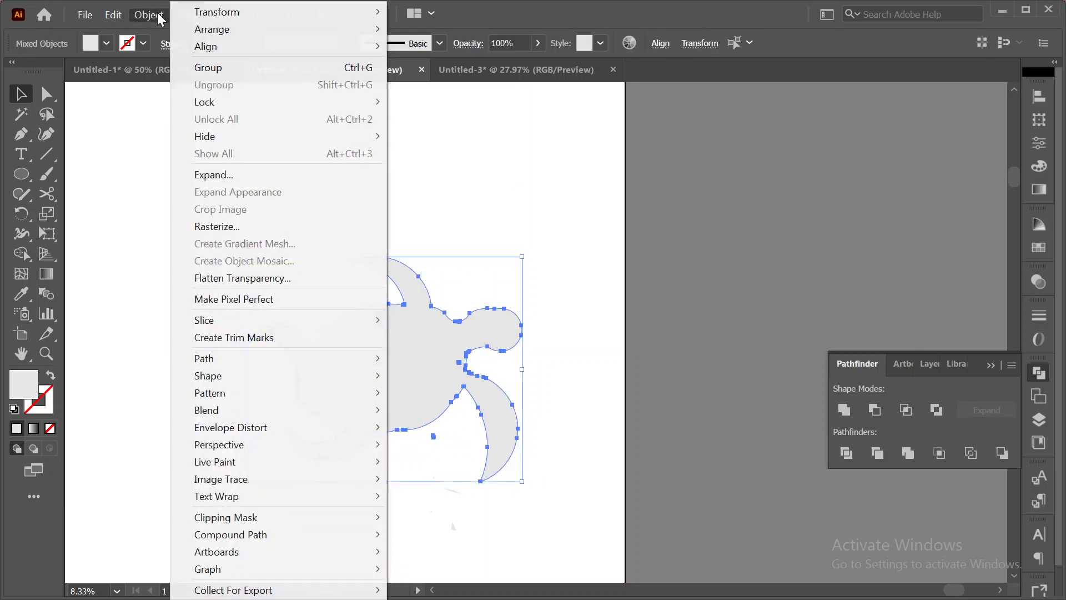
left_click(237, 172)
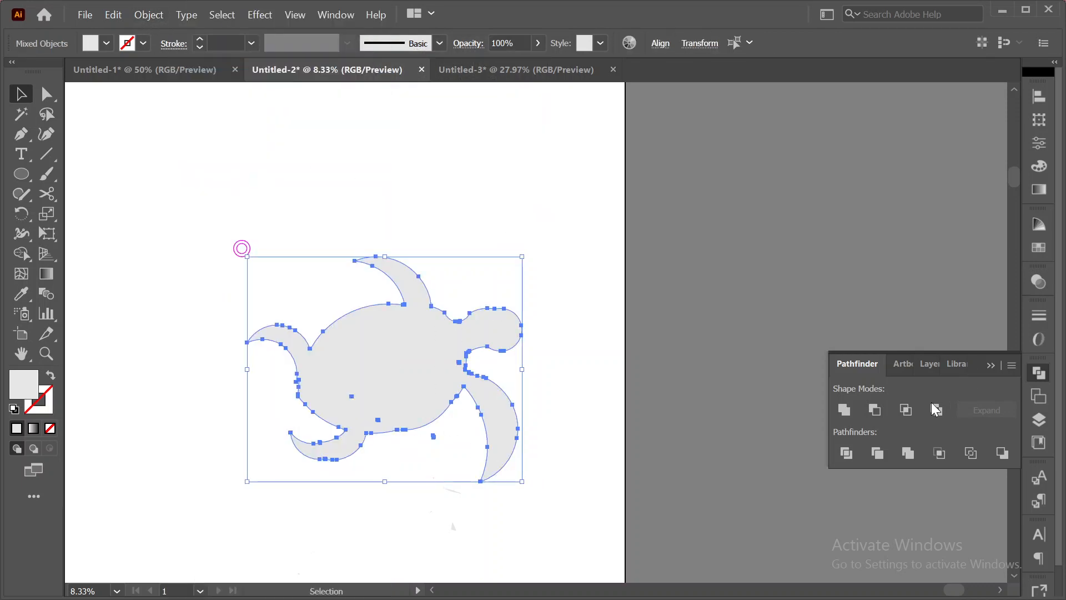
left_click(465, 179)
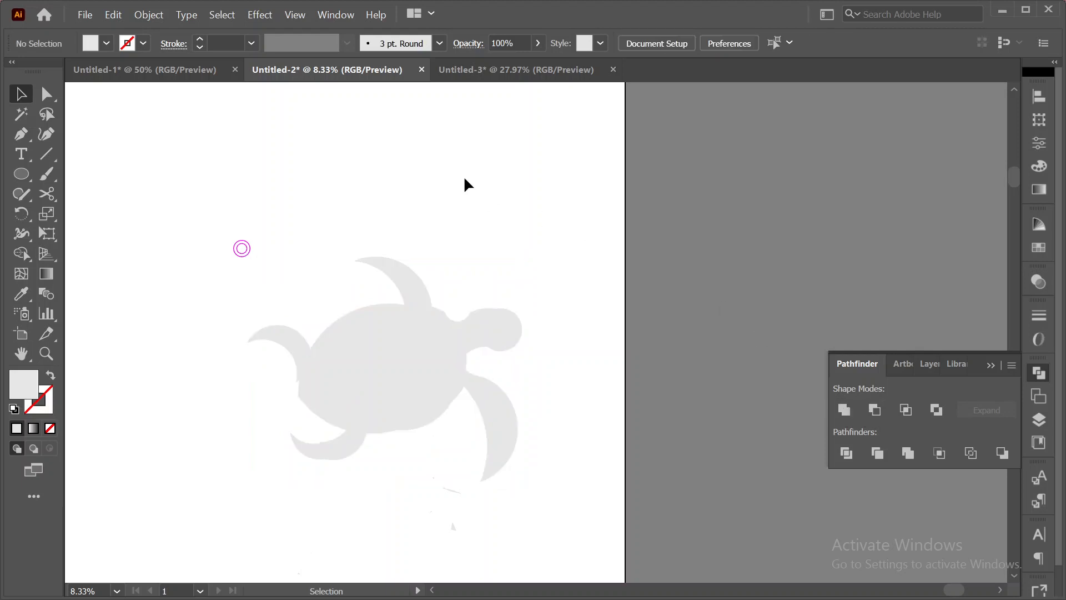
- Shift the grouped turtle slightly left and rotate it counterclockwise until its head points diagonally up to the right
left_click(409, 336)
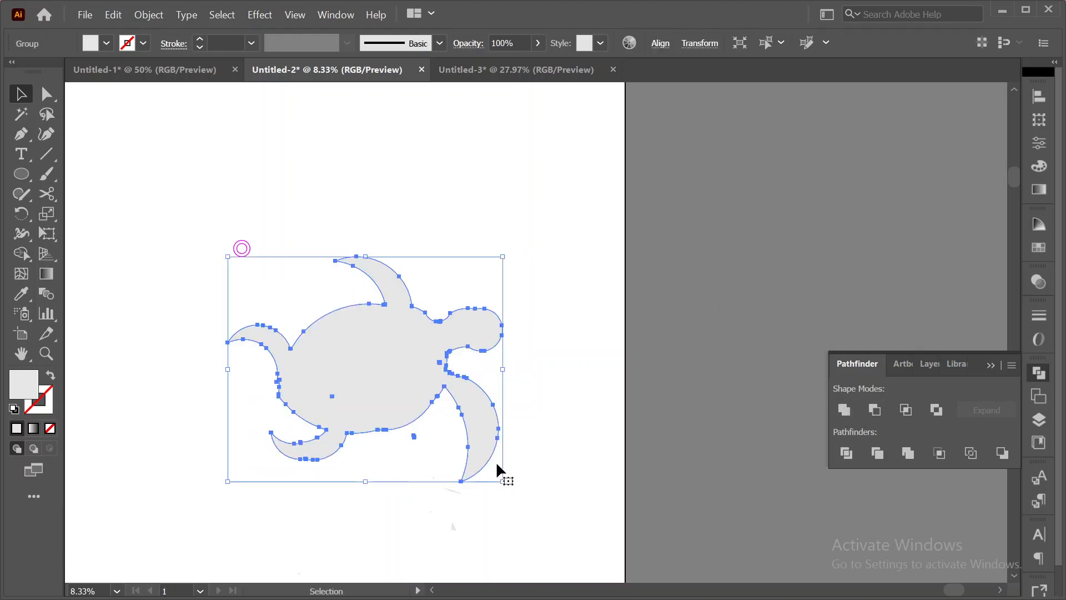
left_click_drag(507, 487, 545, 383)
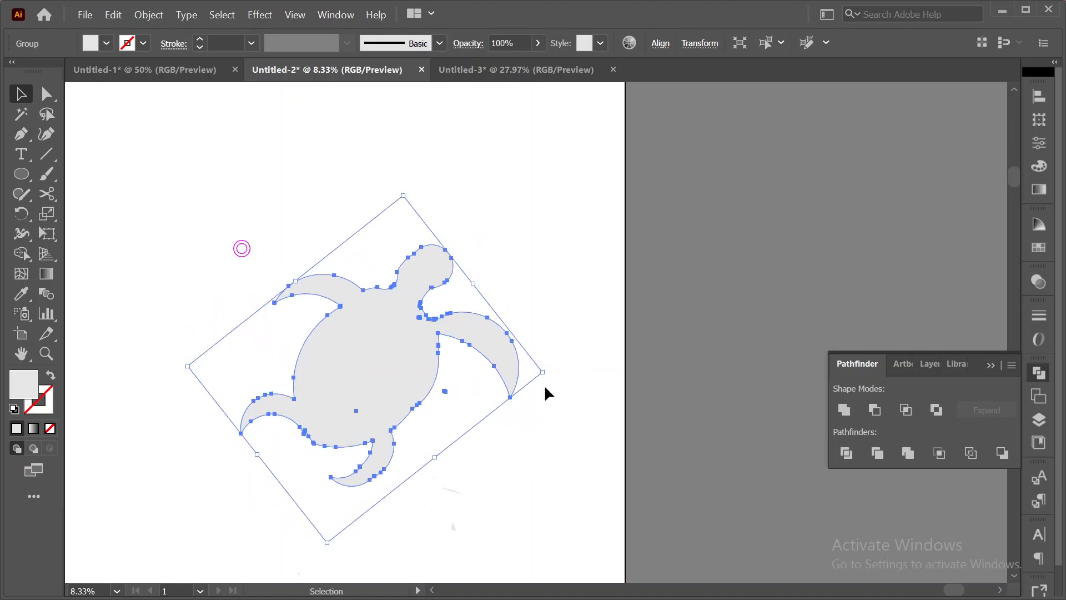
- Reflect the turtle group horizontally so its head points diagonally up to the left
right_click(383, 327)
mouse_move(485, 493)
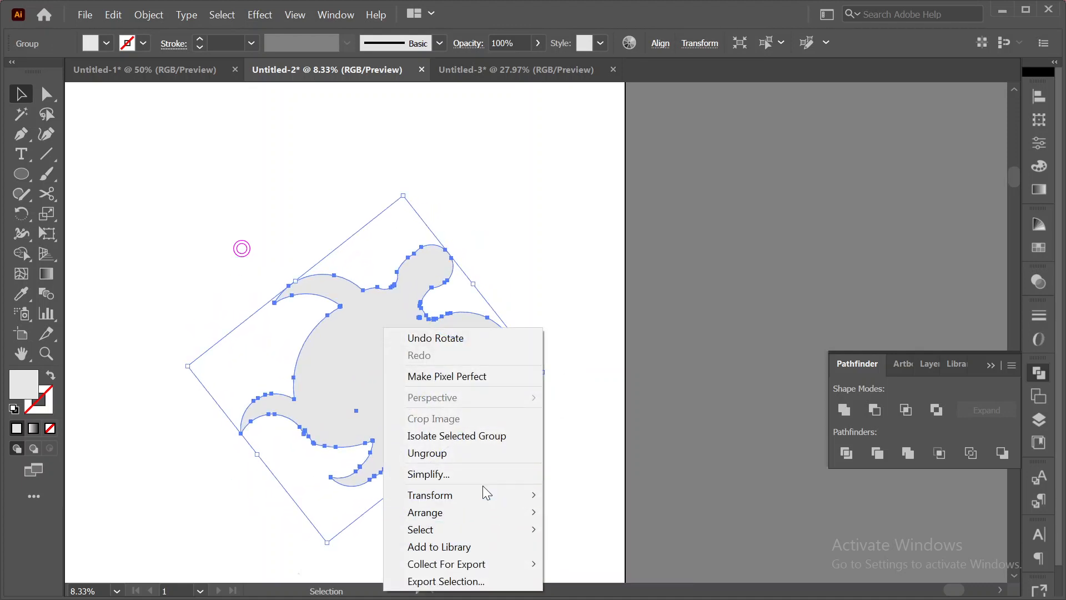
left_click(598, 419)
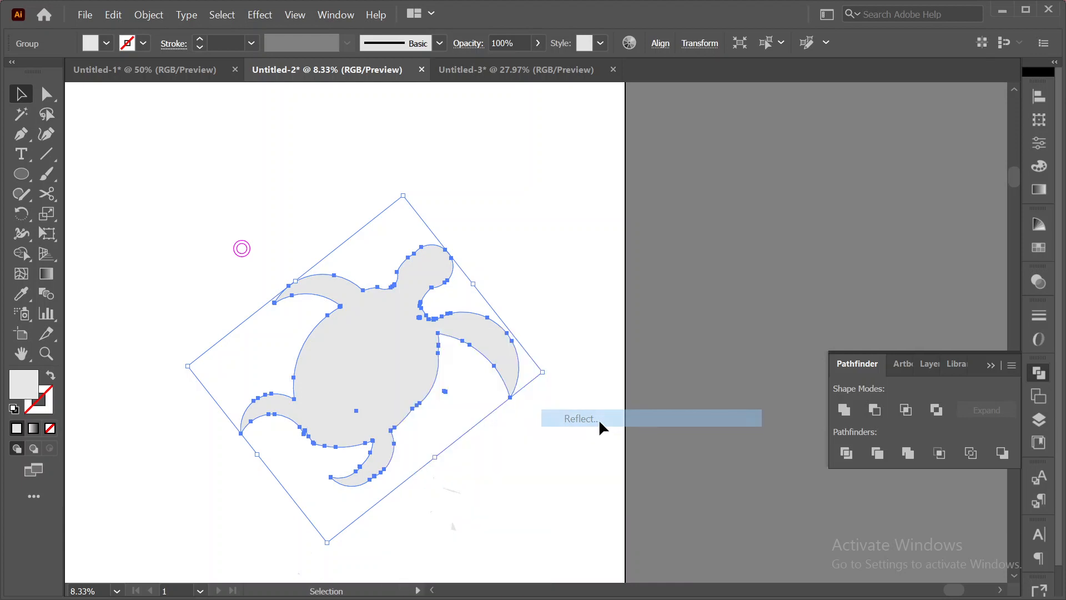
left_click(534, 413)
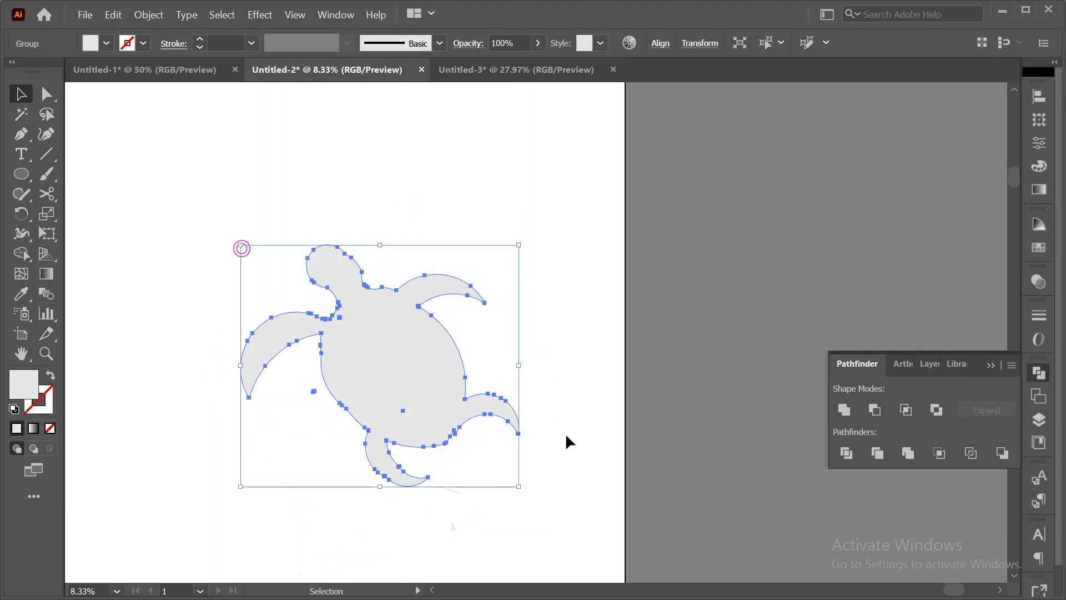
- Rotate the reflected turtle slightly counterclockwise and deselect it
left_click(564, 429)
left_click(419, 376)
left_click_drag(522, 493, 511, 415)
left_click(555, 341)
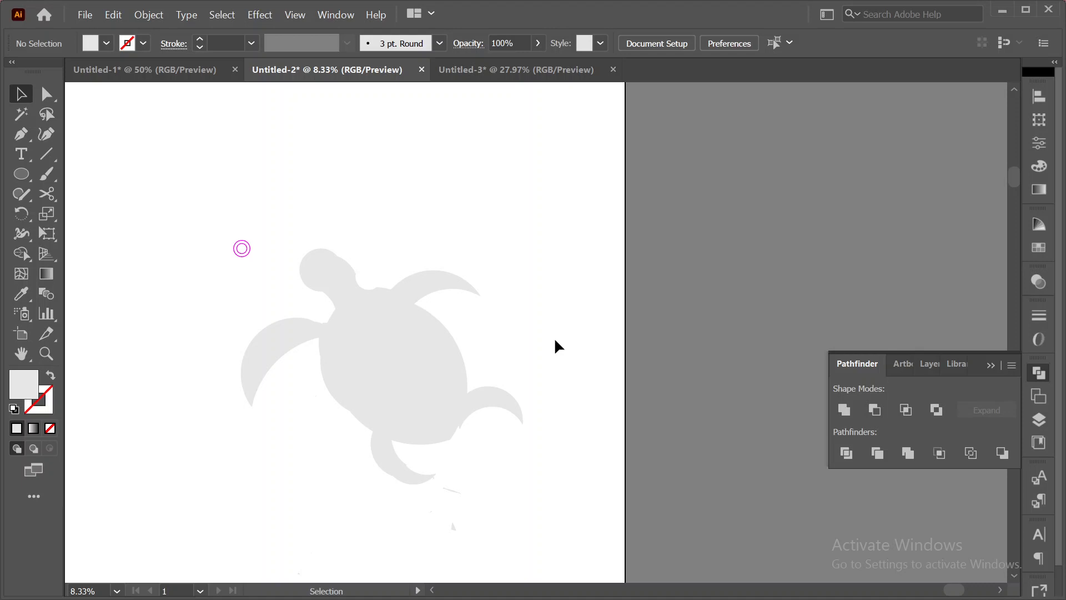
- Move the turtle silhouette down and slightly left on the artboard, then deselect it
left_click(389, 346)
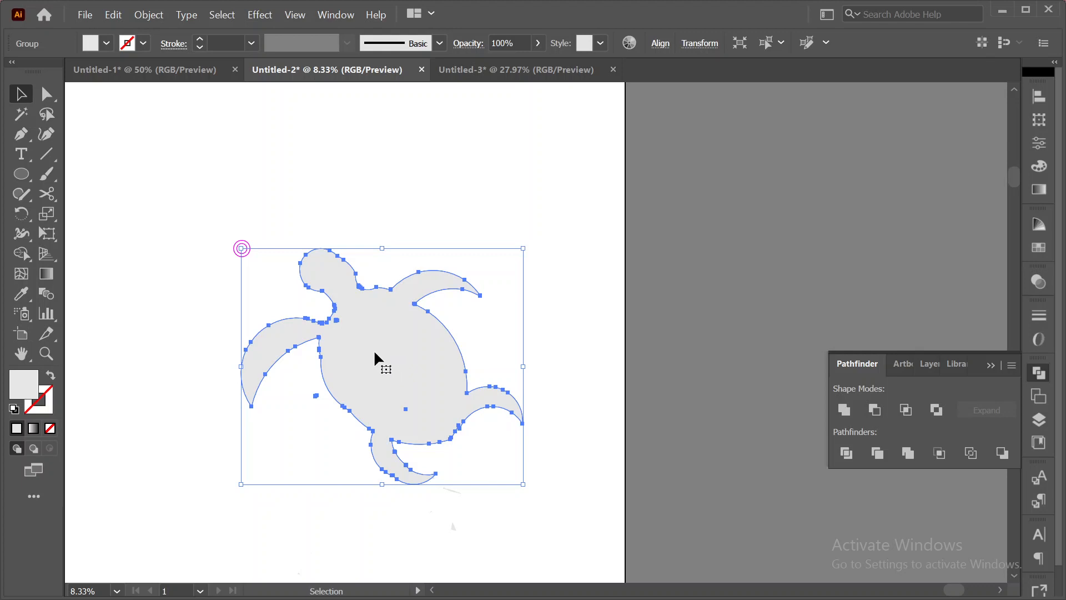
left_click(392, 164)
left_click_drag(432, 301, 264, 481)
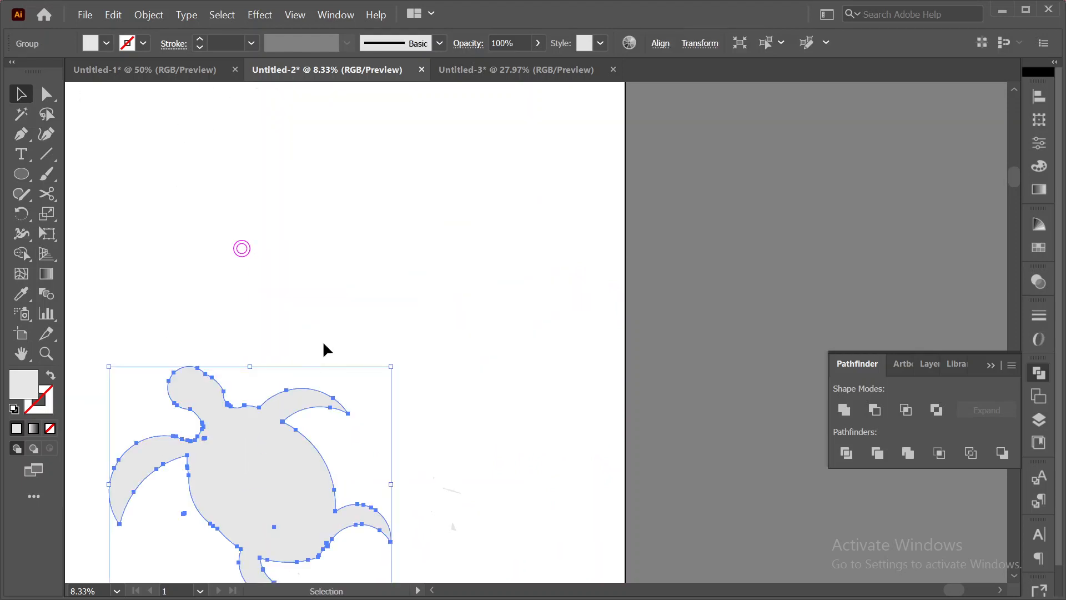
scroll(322, 341, "down", 1)
left_click(491, 336)
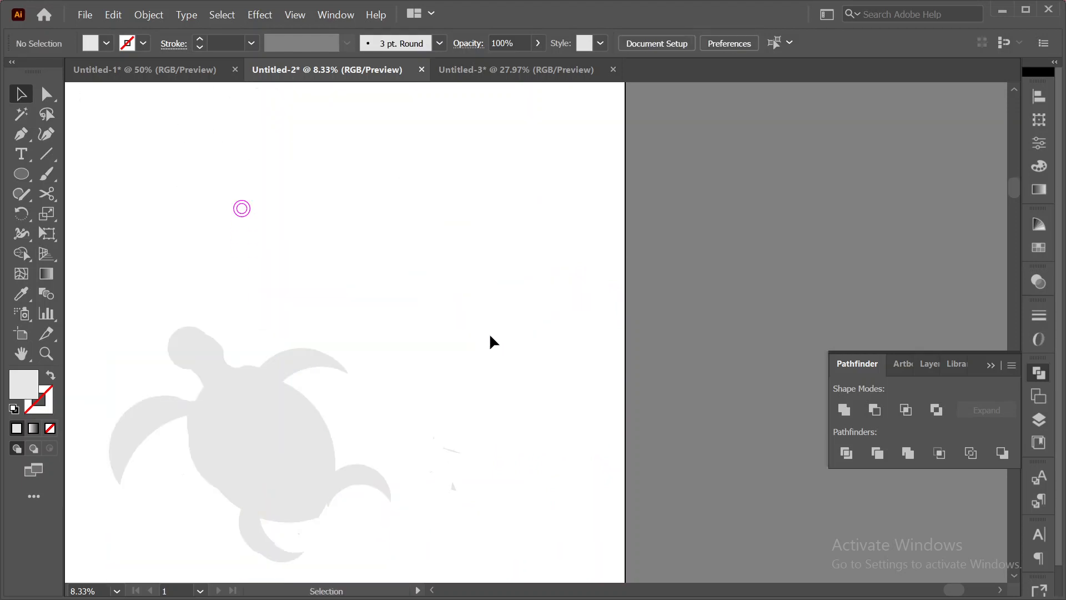
left_click_drag(229, 404, 305, 361)
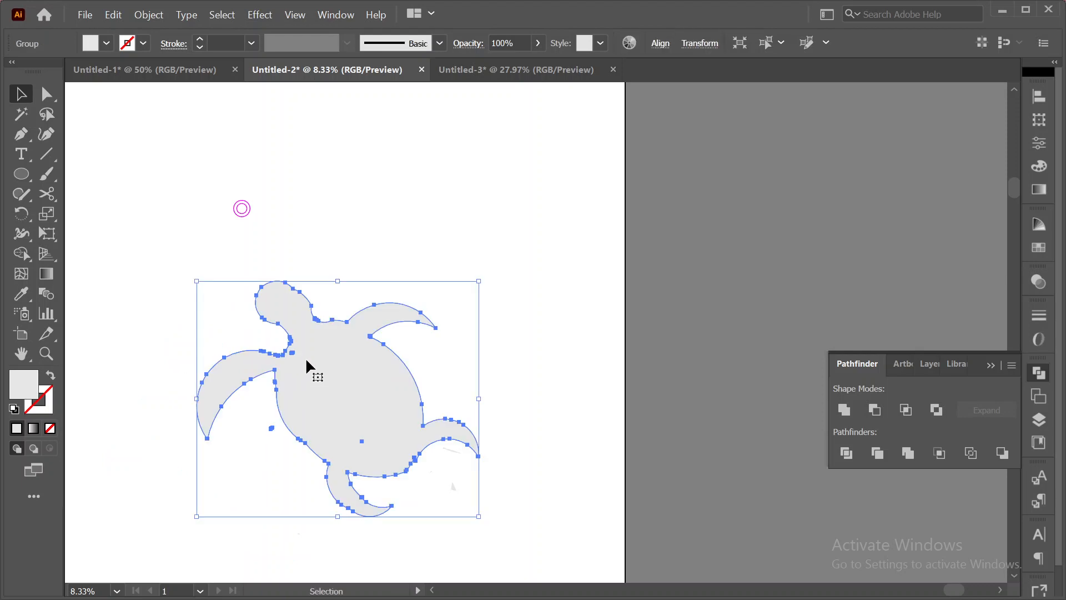
left_click(109, 166)
left_click(21, 133)
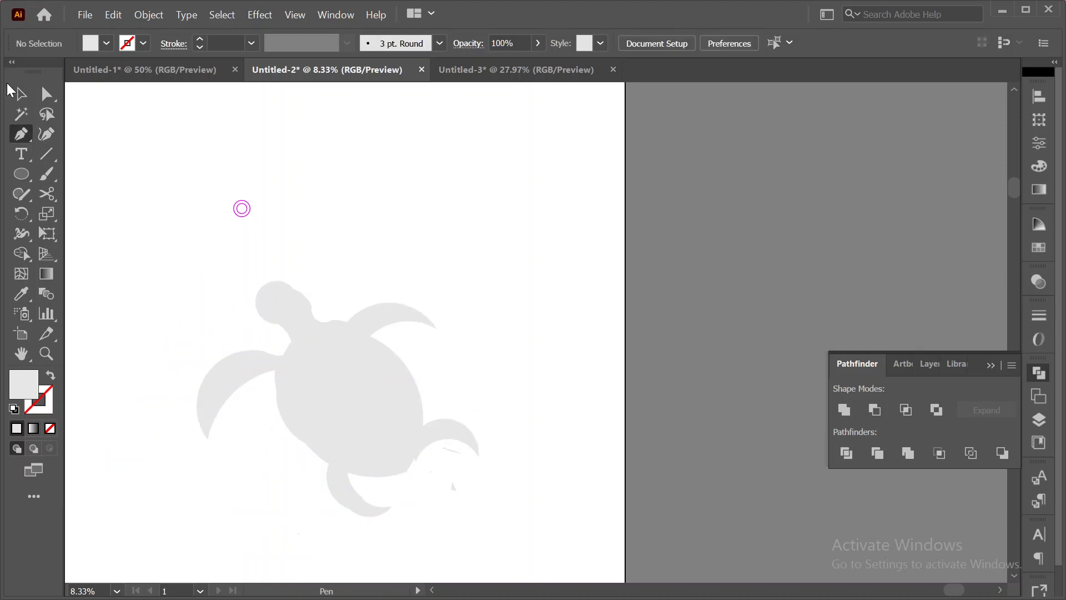
left_click(21, 94)
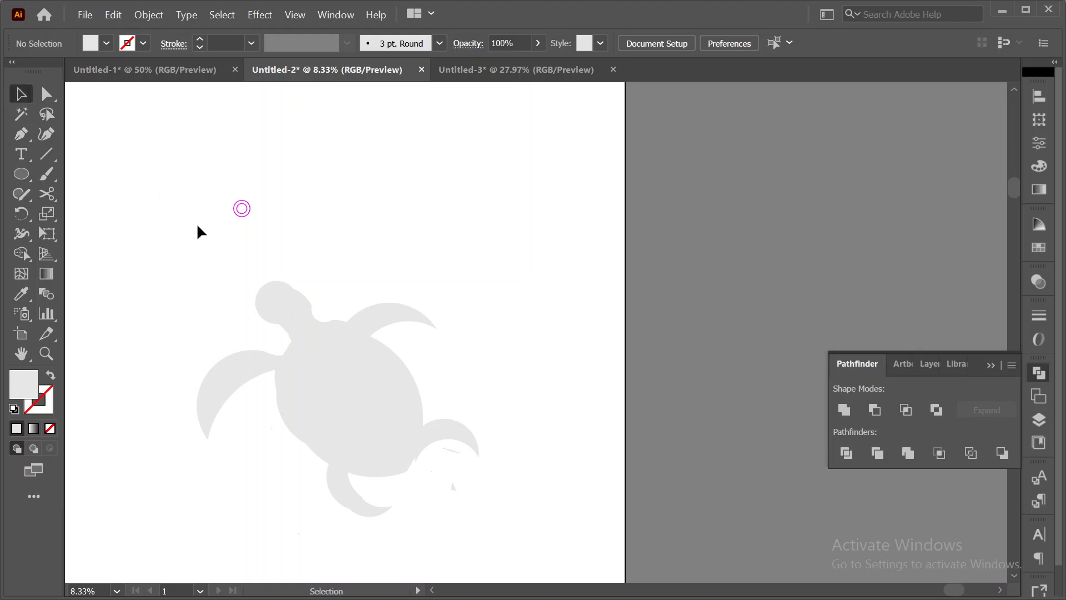
- Place a copy of the third circle from the outside of the concentric set over the back of the turtle's head
scroll(203, 243, "left", 5)
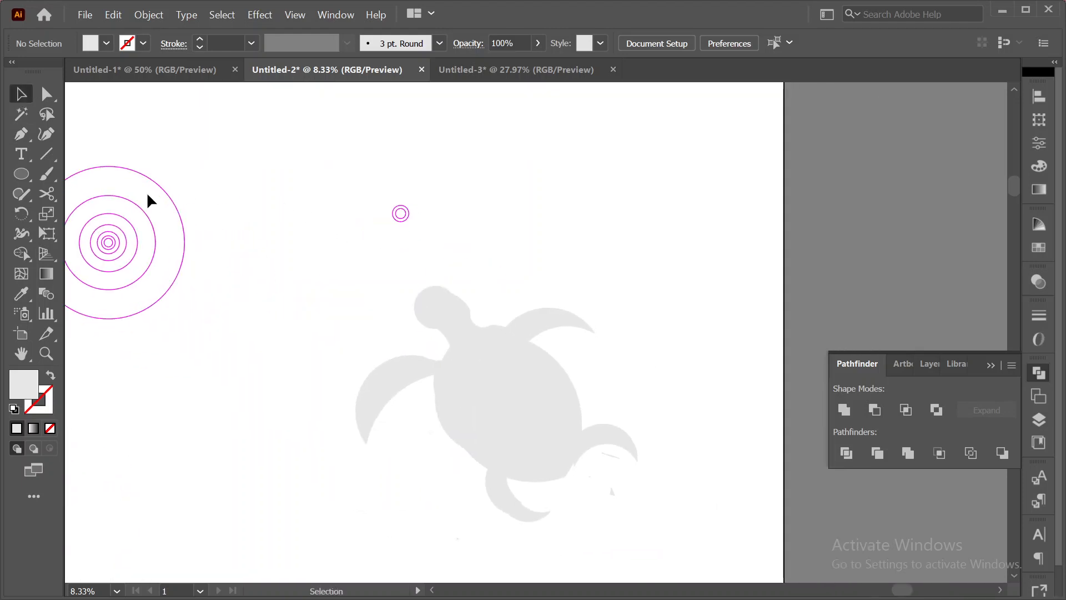
left_click_drag(116, 211, 473, 267)
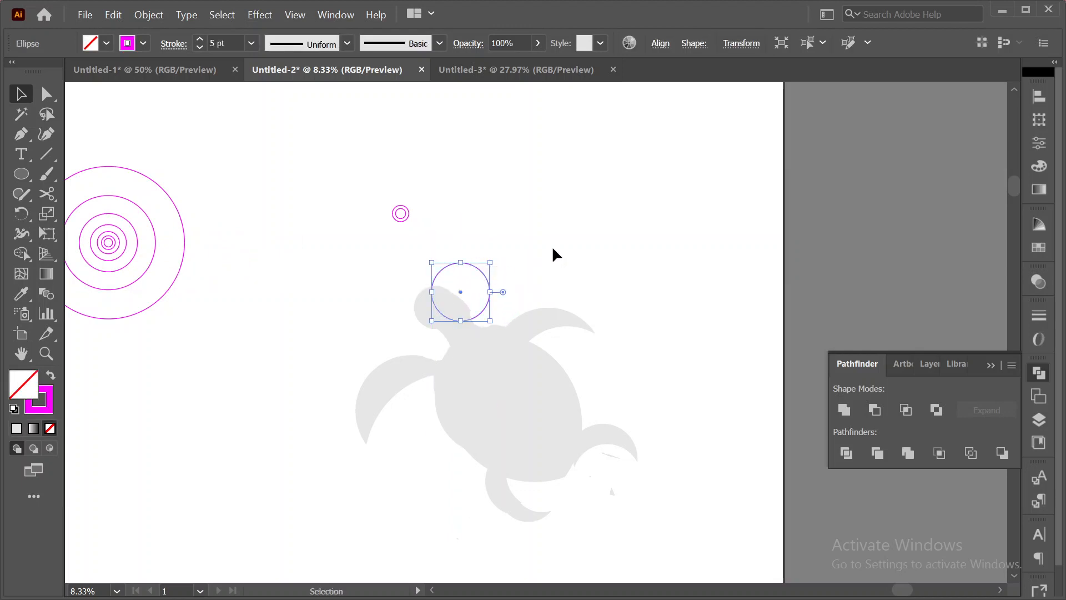
- Try to trim the circle's area outside the head with Shape Builder, and undo the trim
left_click_drag(365, 280, 562, 434)
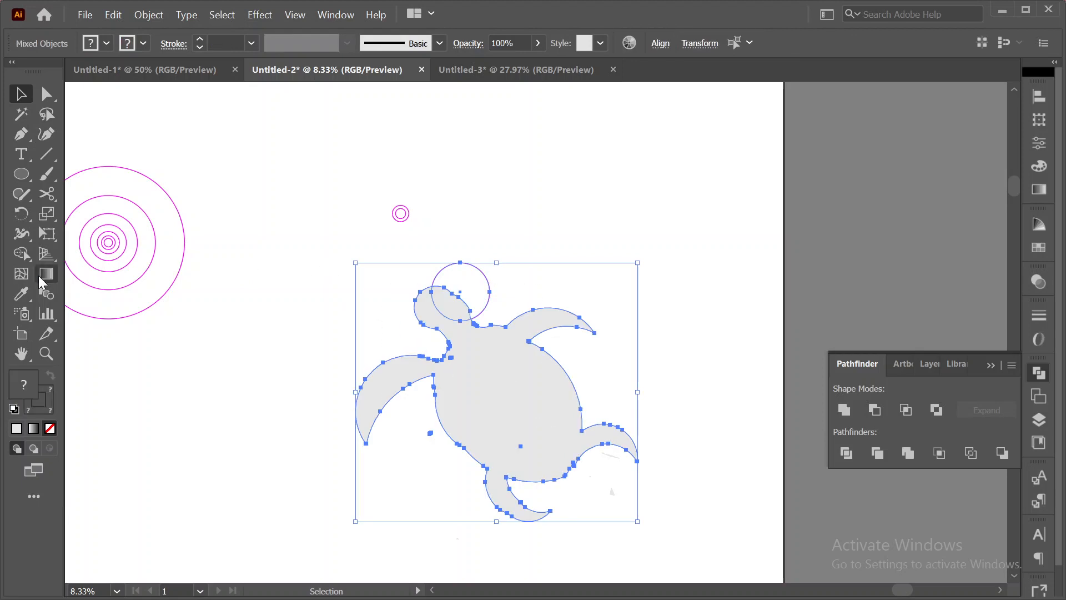
left_click(23, 257)
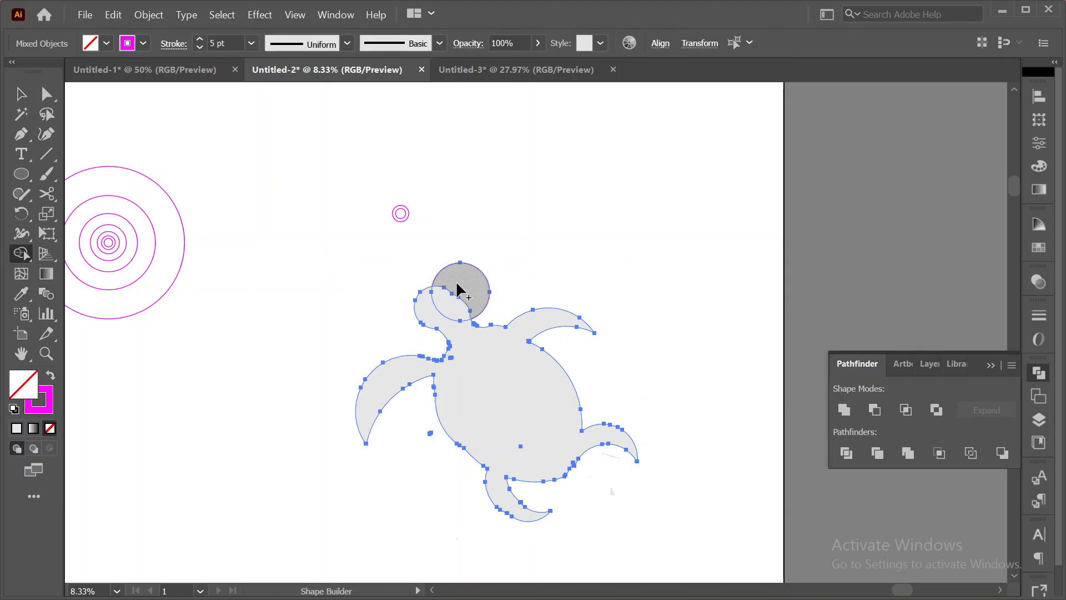
left_click(460, 289, "alt")
left_click(21, 94)
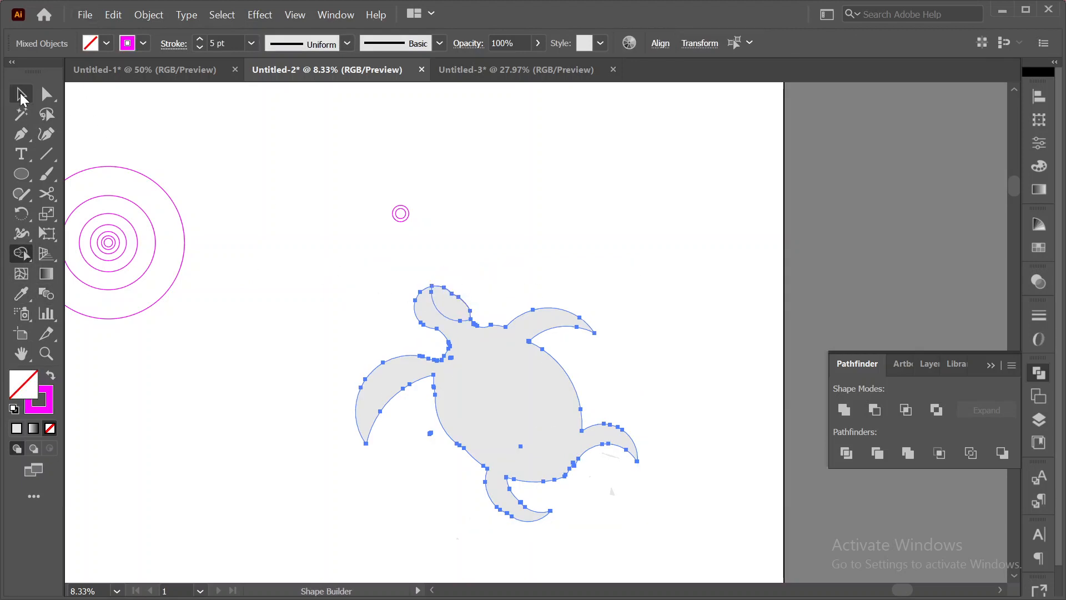
left_click(311, 246)
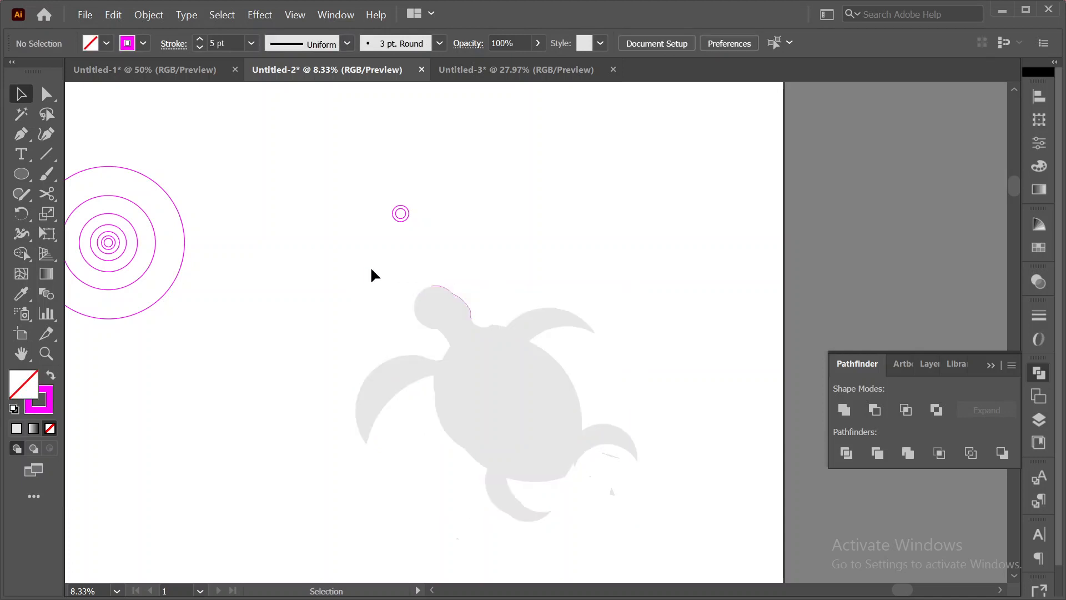
left_click(444, 314)
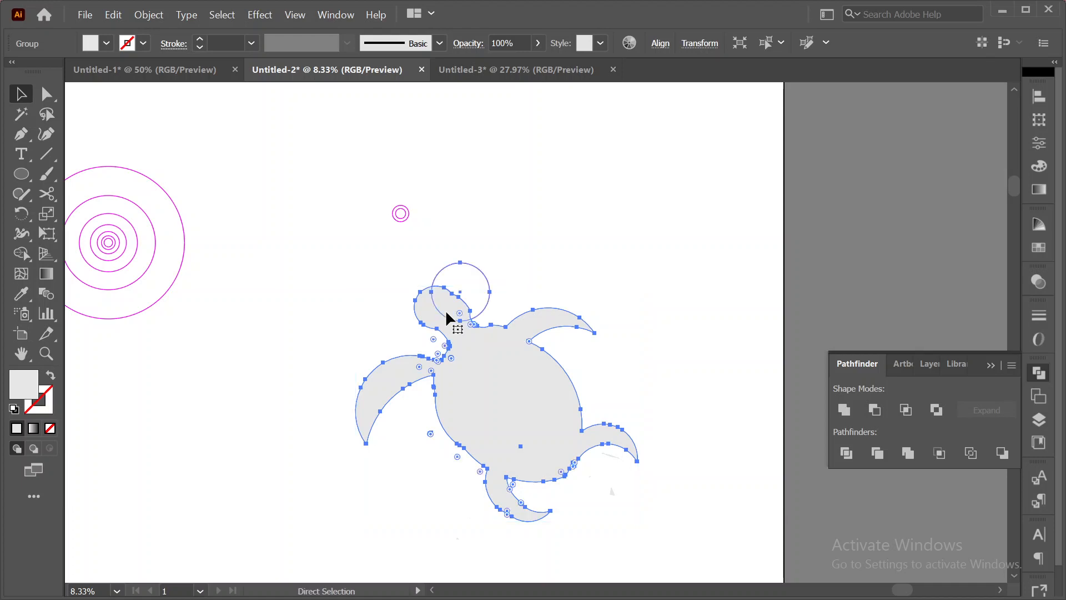
key("ctrl+z")
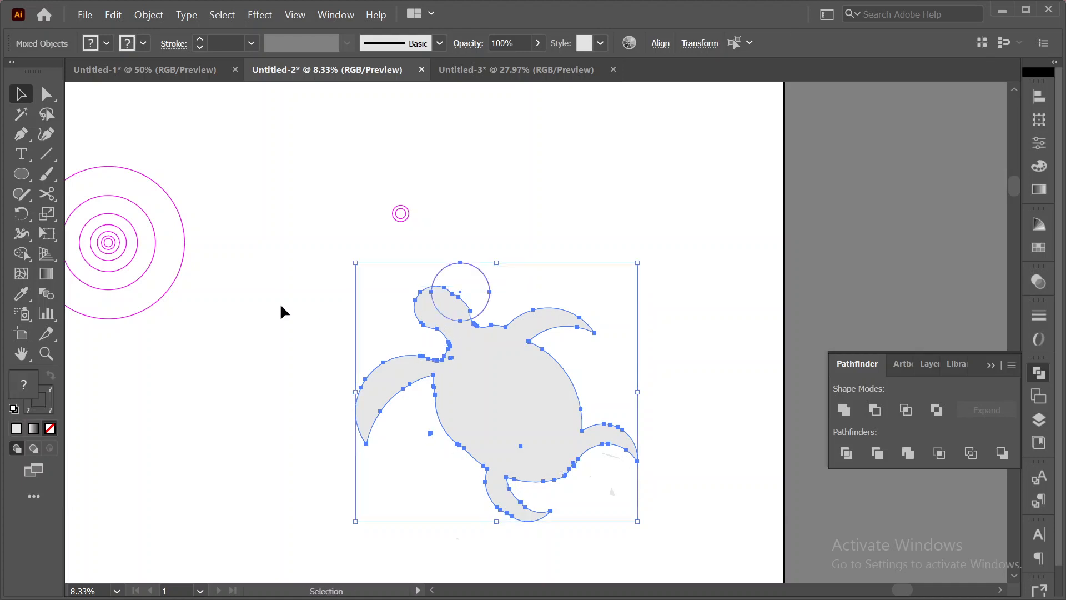
- Select the turtle with the head circle, remove the circle's area outside the head with Shape Builder and deselect
left_click(281, 309)
left_click_drag(391, 259, 496, 344)
left_click(25, 253)
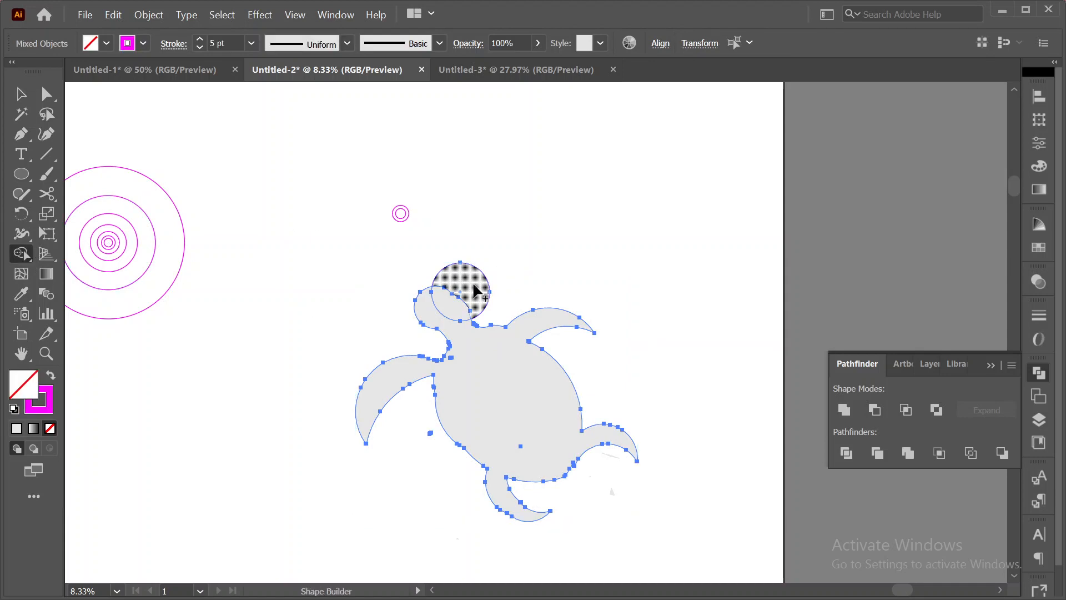
left_click(476, 290, "alt")
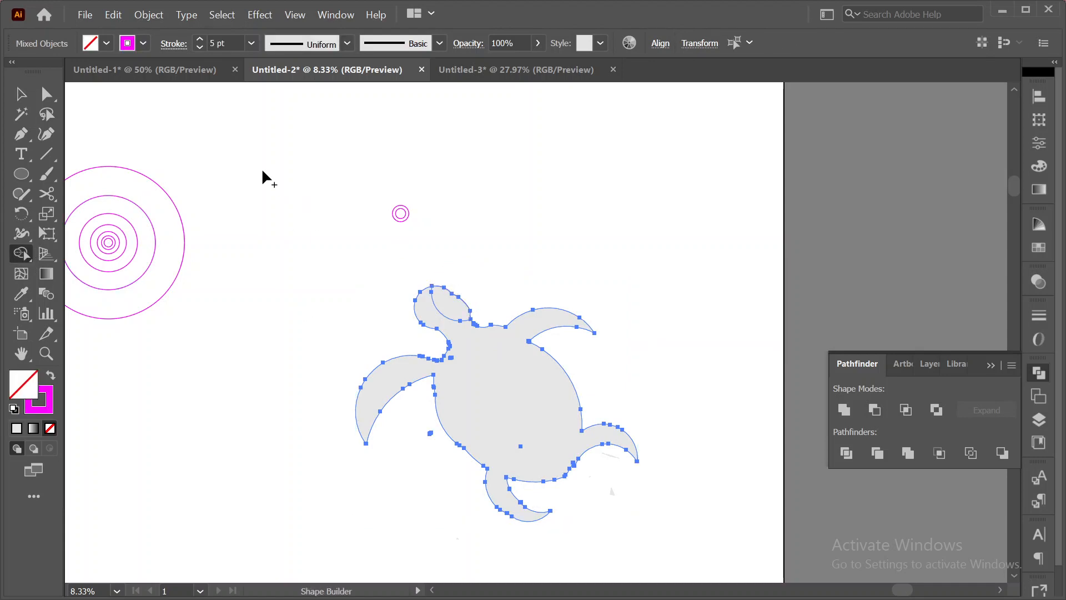
left_click(16, 98)
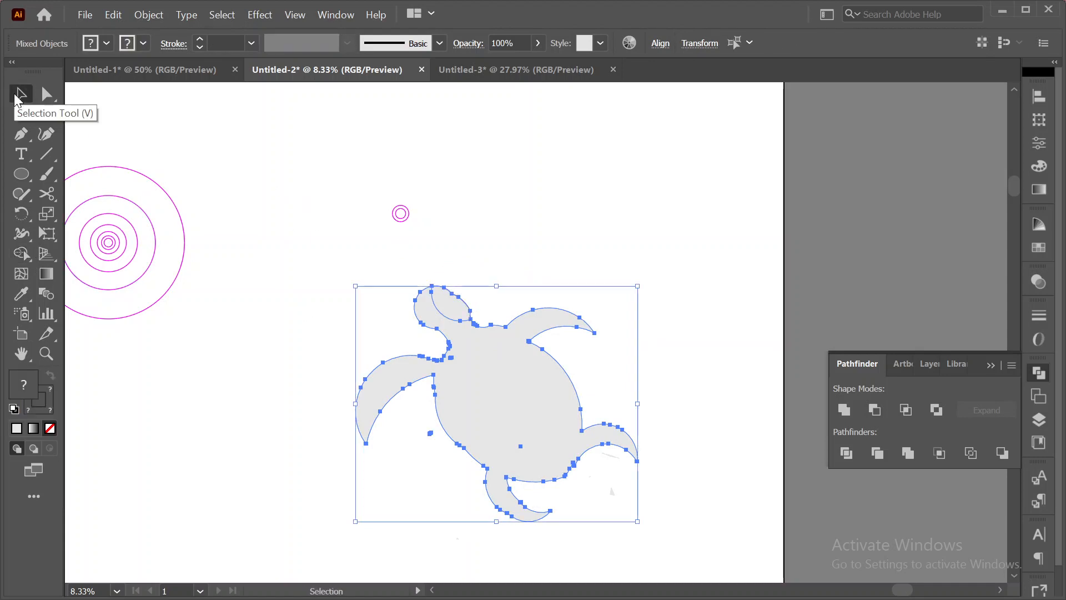
left_click(278, 277)
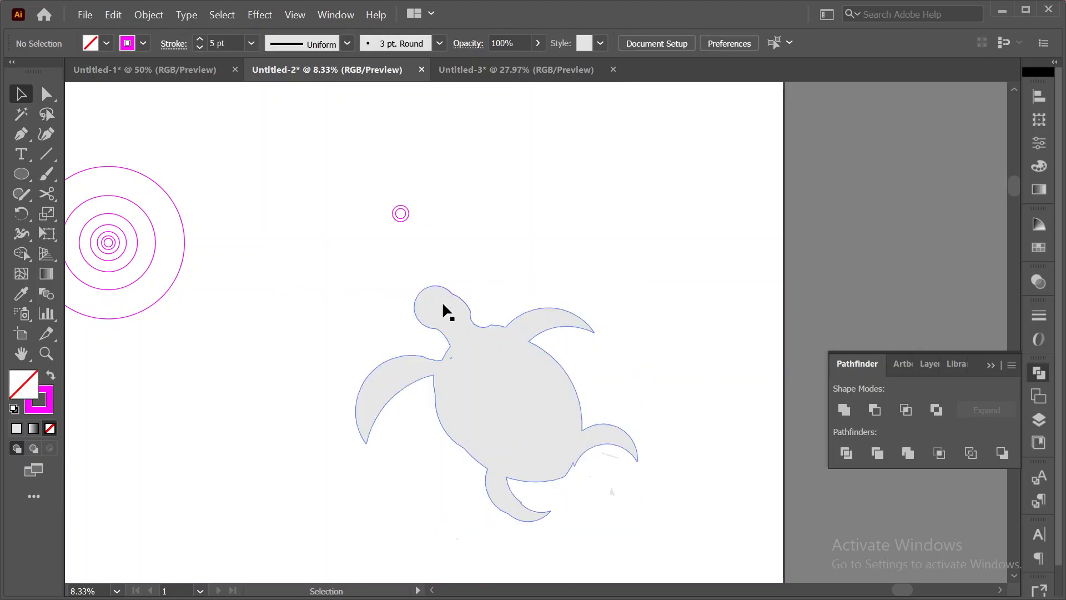
- Divide the turtle along the circle's arc on the head with Pathfinder and ungroup the resulting pieces
left_click_drag(383, 281, 499, 375)
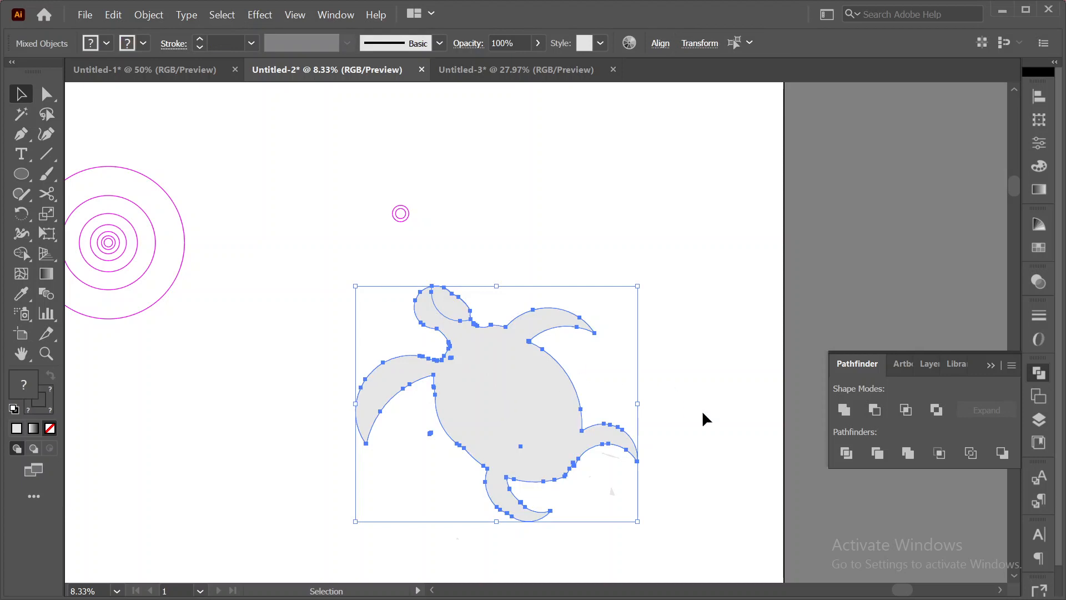
left_click(845, 453)
left_click(529, 234)
left_click(450, 301)
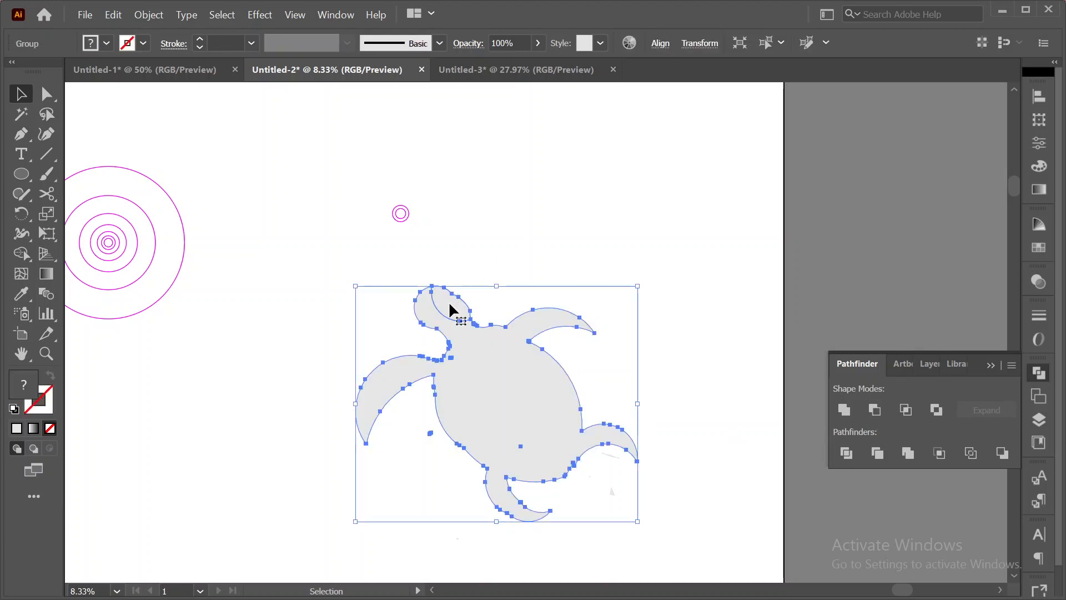
left_click(488, 231)
left_click(449, 297)
right_click(450, 296)
left_click(533, 422)
left_click(469, 222)
- Fill the lens-shaped piece at the back of the head with a darker grey and deselect it
left_click(445, 300)
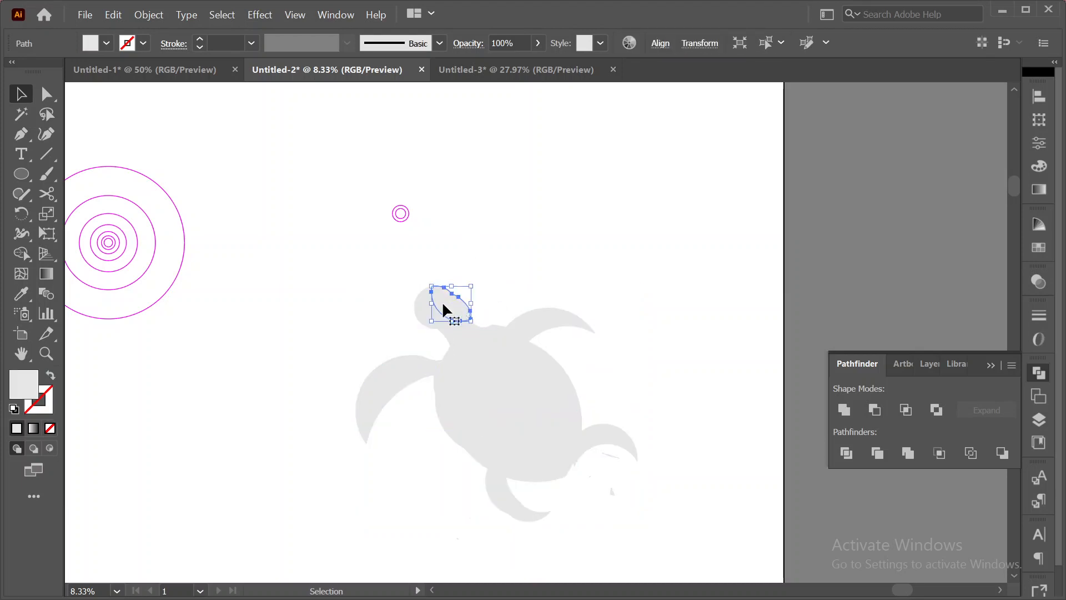
left_click(107, 43)
left_click(117, 120)
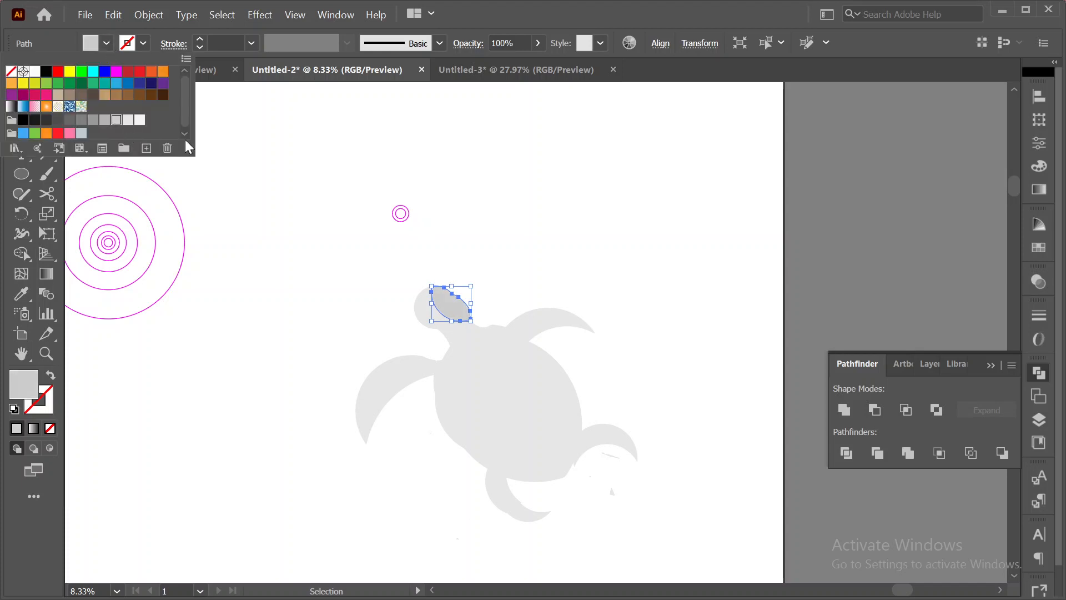
left_click(295, 226)
left_click(311, 257)
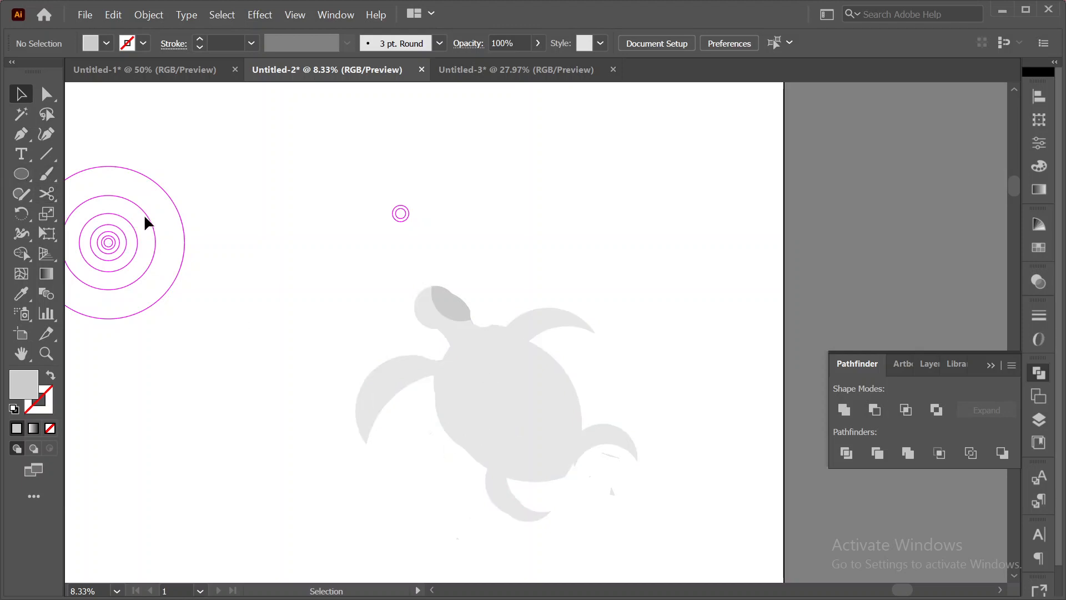
- Place two overlapping copies of the large outer circle over the turtle's body and trim their areas outside the silhouette with Shape Builder
left_click_drag(164, 194, 631, 327)
left_click_drag(618, 243, 411, 489)
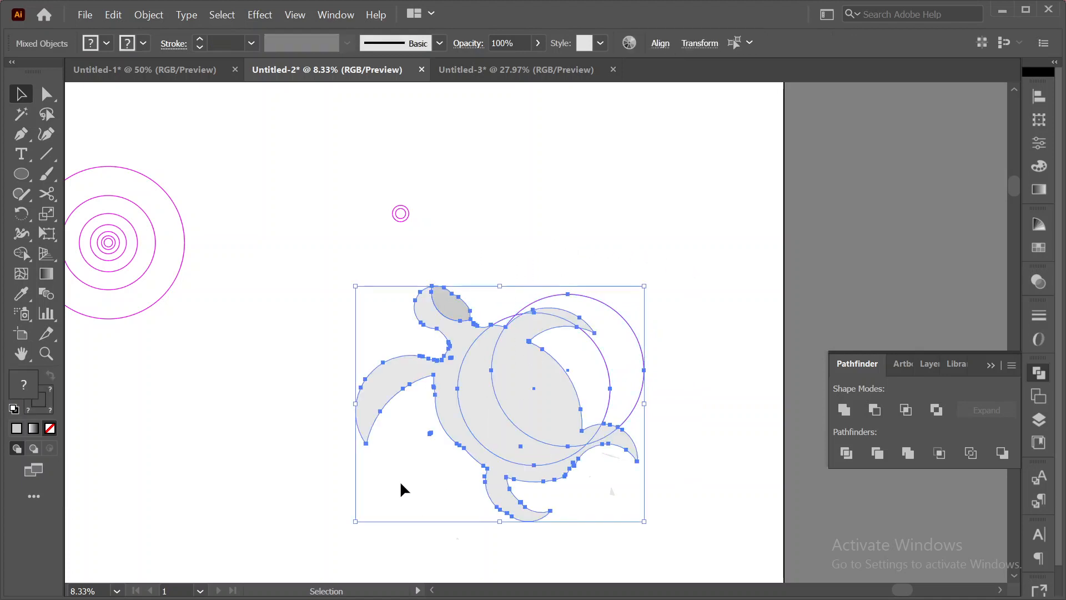
left_click(21, 253)
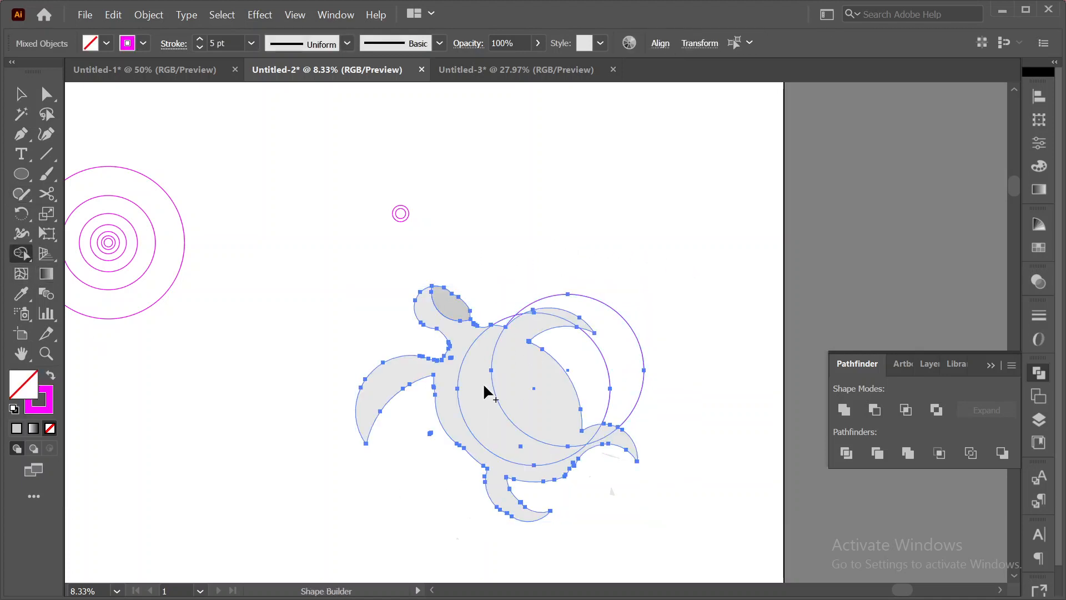
left_click(597, 377, "alt")
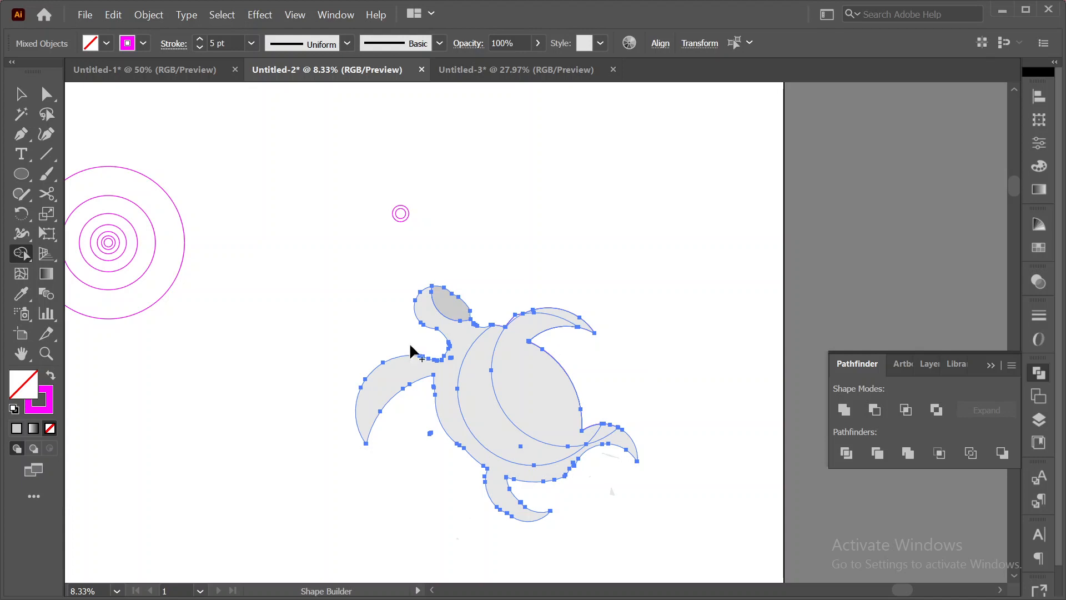
left_click(21, 95)
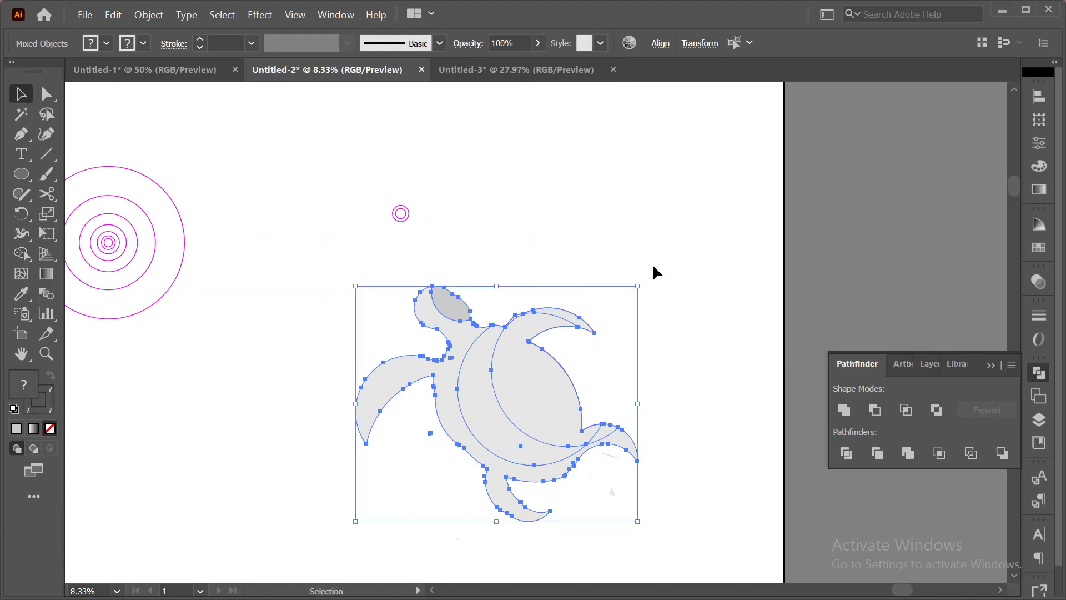
- Divide the turtle along the two body arcs with Pathfinder and ungroup the resulting pieces
left_click(848, 453)
left_click(669, 283)
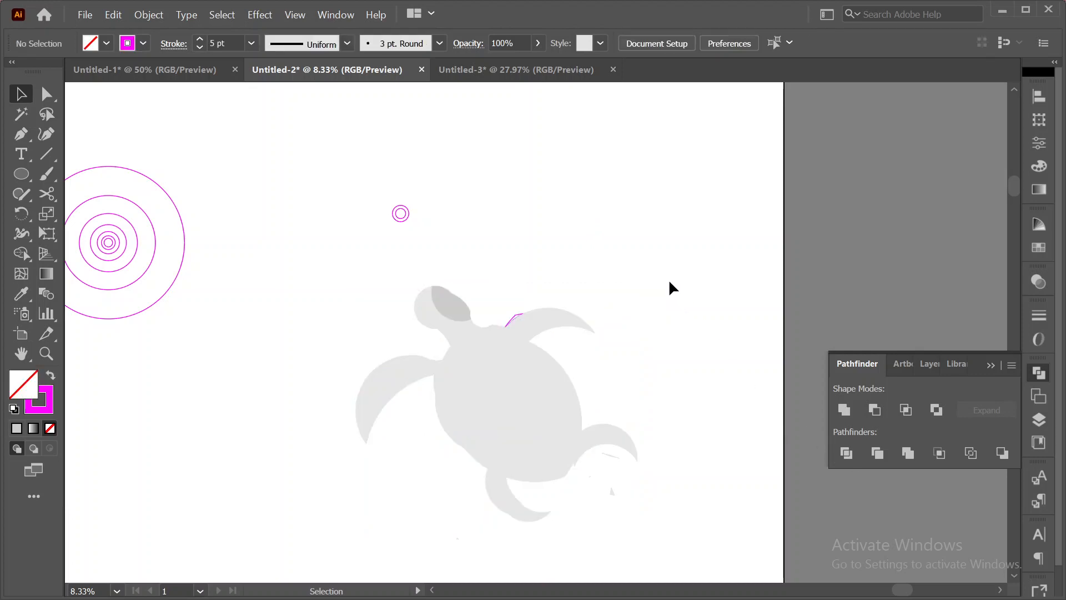
left_click(477, 389)
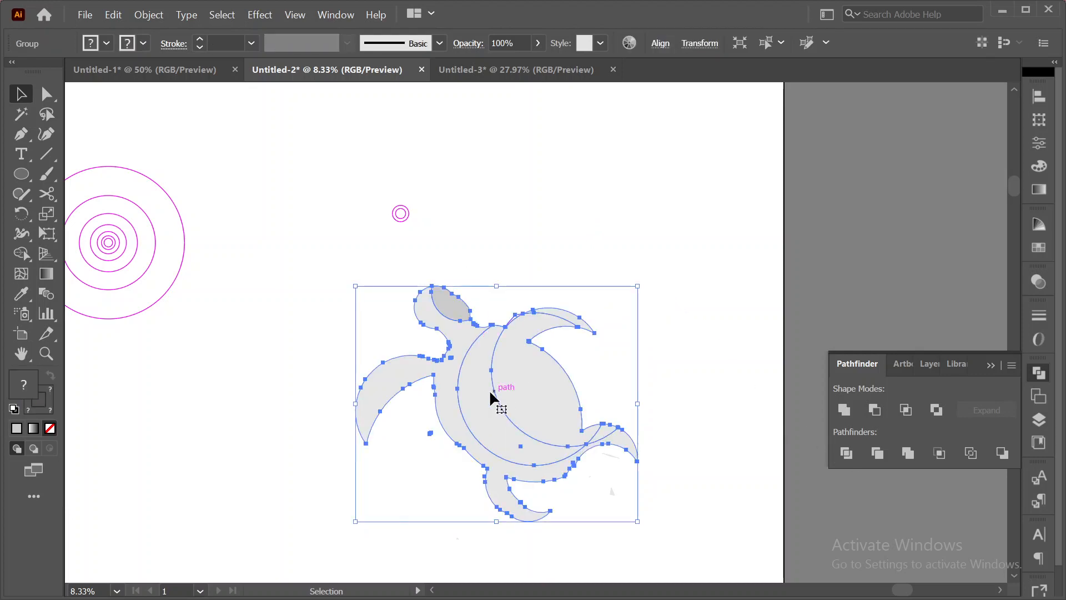
right_click(468, 380)
left_click(525, 242)
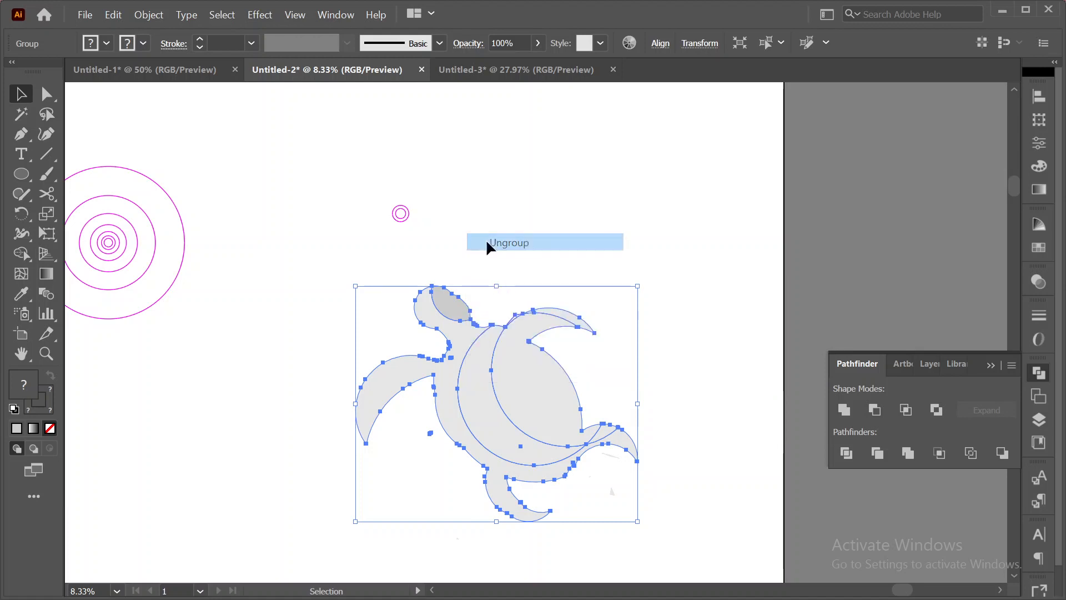
left_click(492, 295)
- Fill the crescent-shaped piece of the turtle's body with a slightly darker grey
left_click(478, 413)
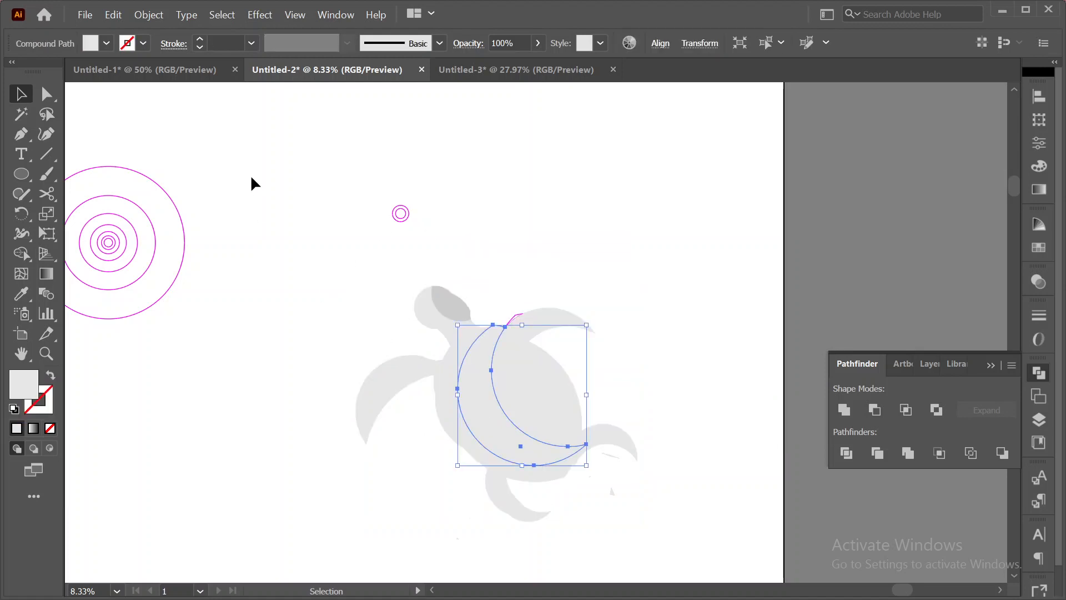
left_click(102, 44)
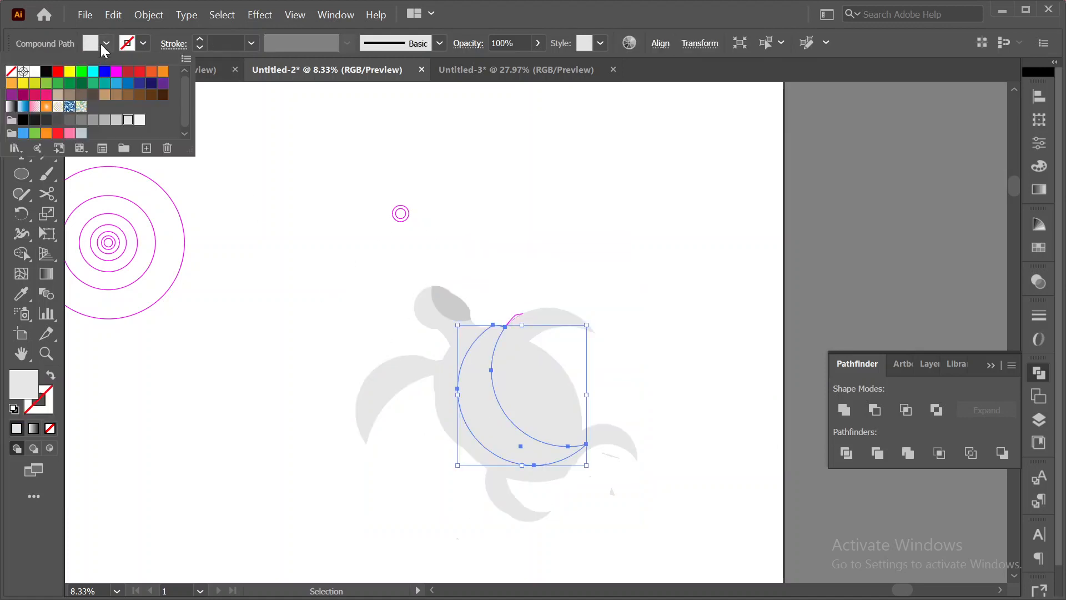
left_click(116, 120)
left_click(303, 255)
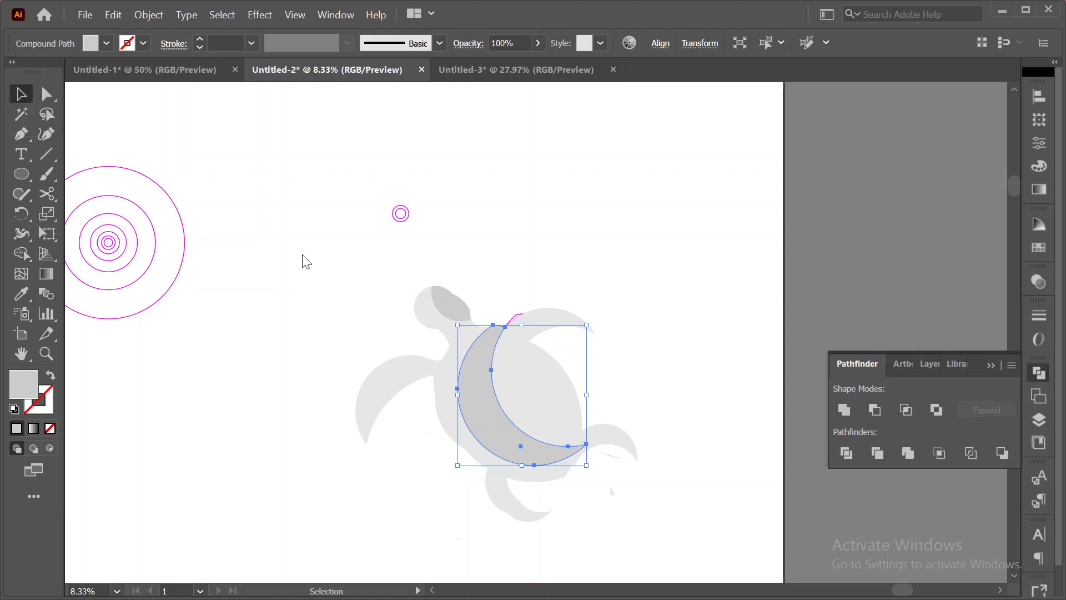
- Fill the shell piece that runs into the front flipper with a medium grey and deselect it
left_click(535, 391)
left_click(106, 43)
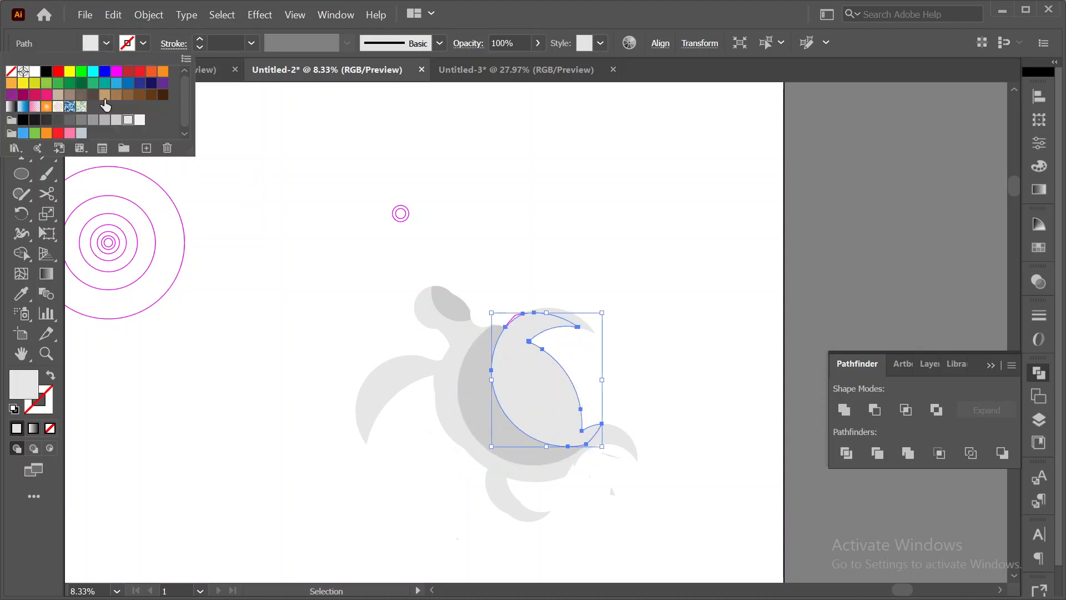
left_click(92, 121)
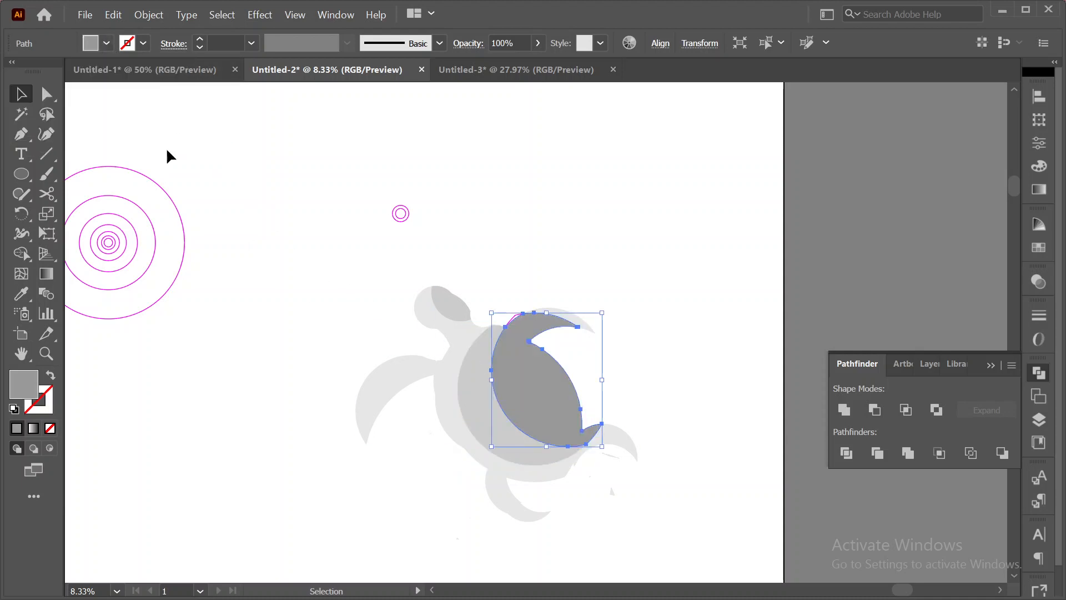
left_click(106, 43)
left_click(114, 121)
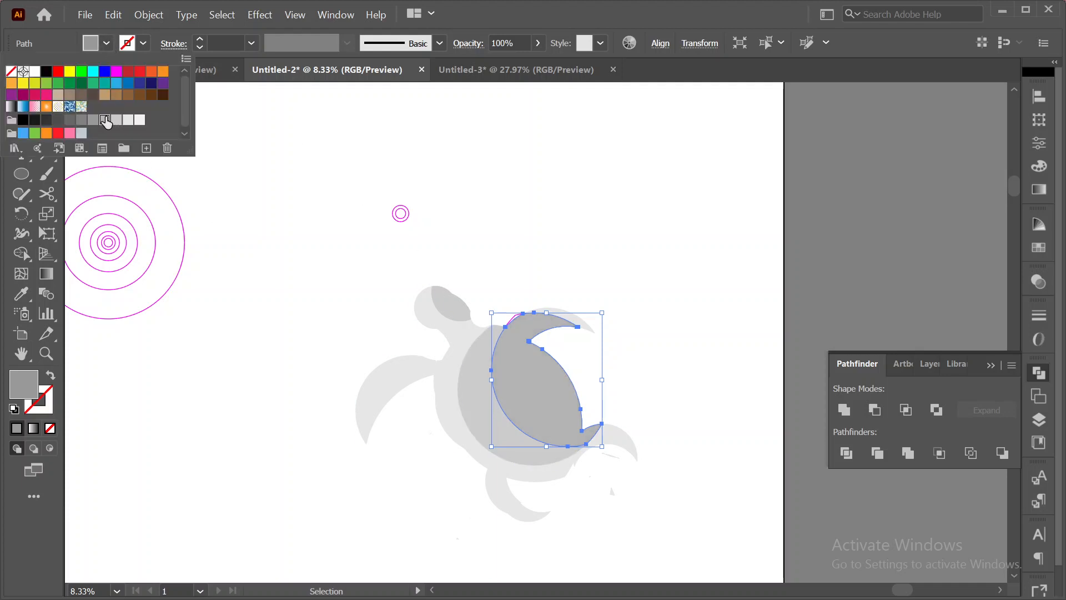
left_click(246, 293)
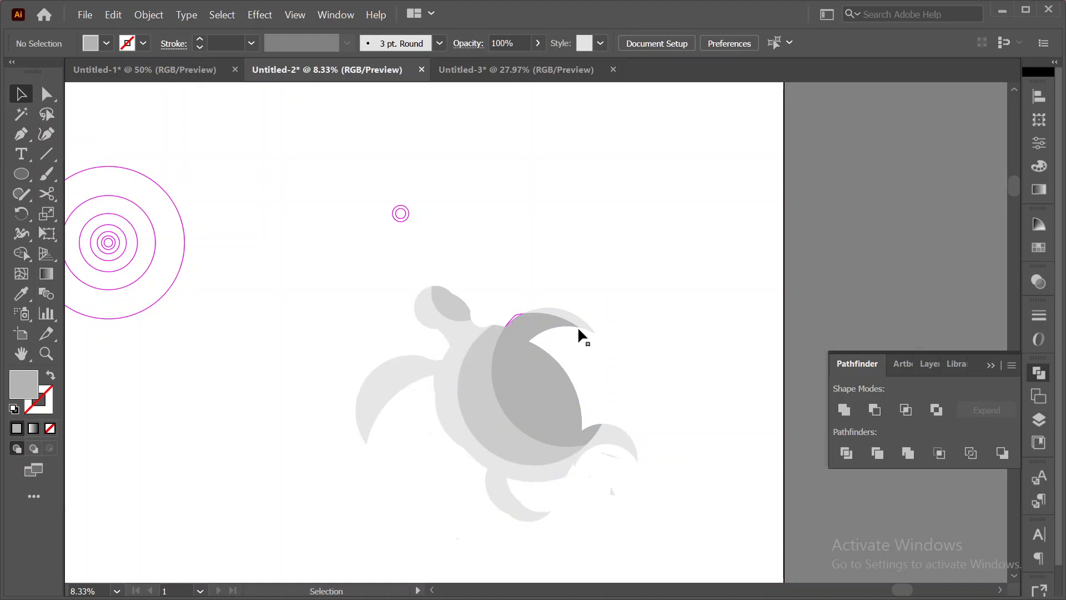
- Select the turtle's pieces and rotate them counterclockwise until the head points left, leaving them deselected
left_click_drag(361, 285, 600, 525)
left_click_drag(643, 284, 669, 312)
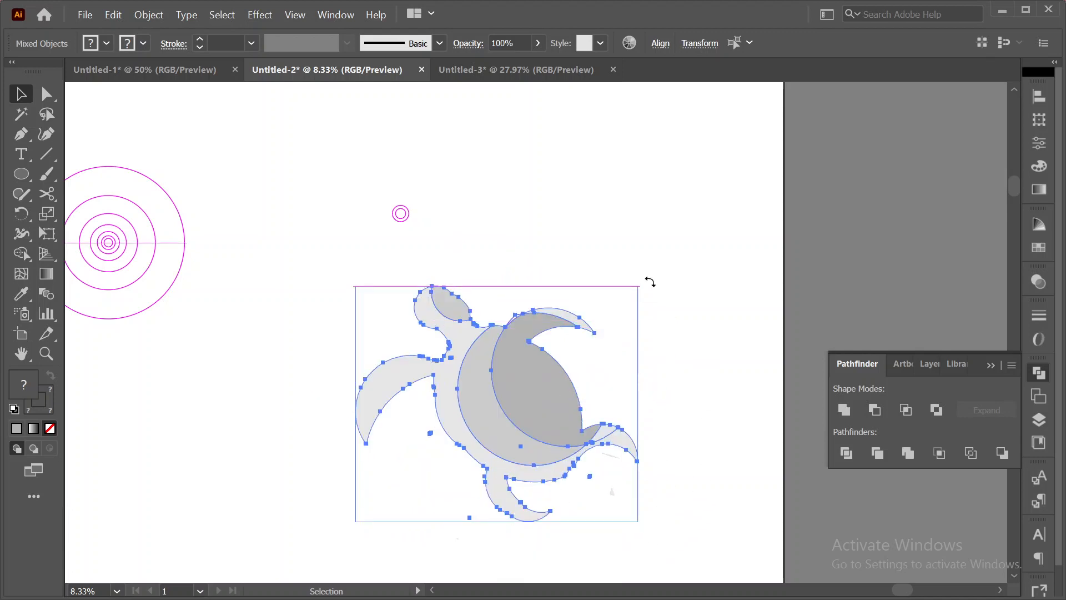
left_click_drag(620, 243, 564, 226)
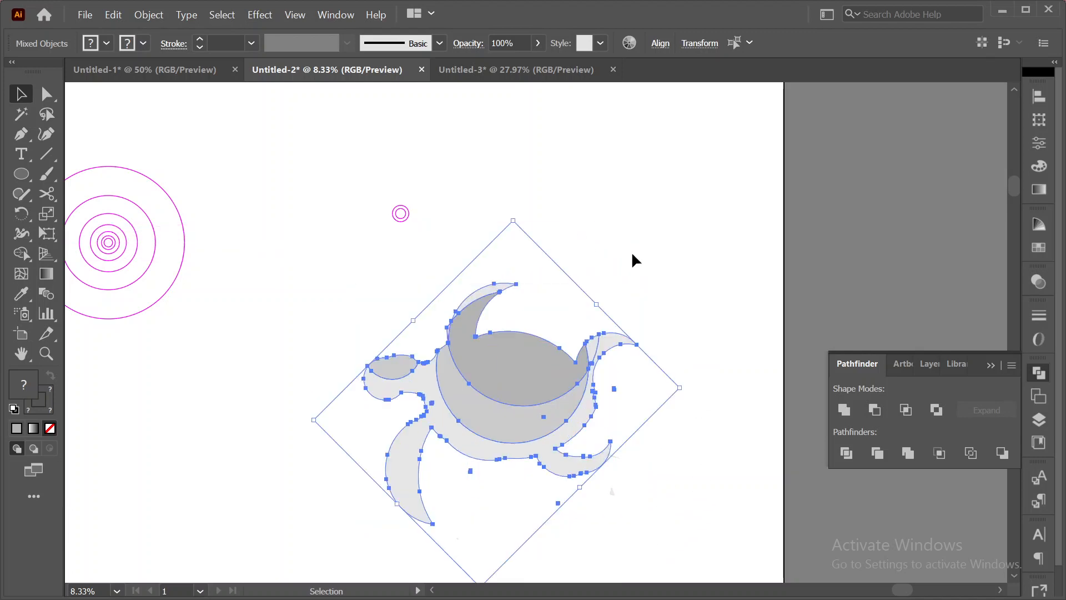
left_click(684, 268)
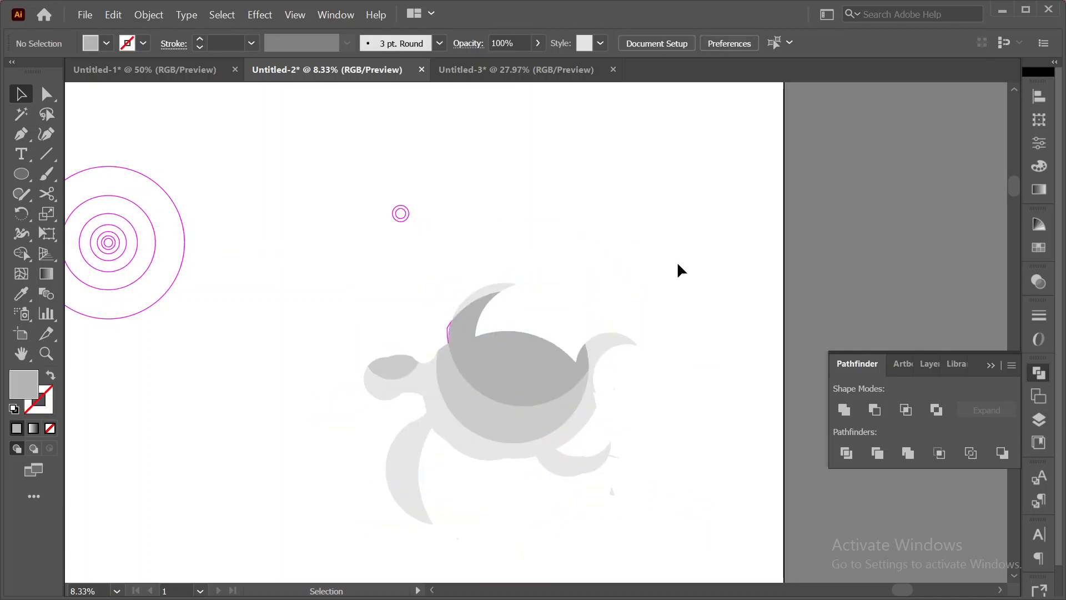
- Select all of the turtle's pieces together with the stray fragments near the rear flipper
left_click_drag(309, 306, 627, 485)
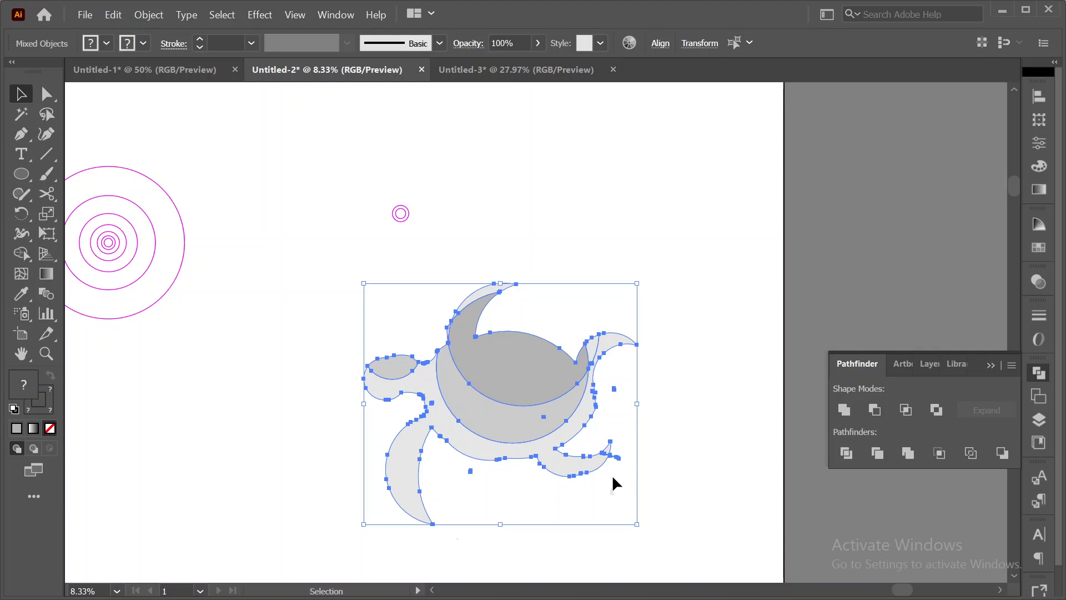
left_click(565, 232)
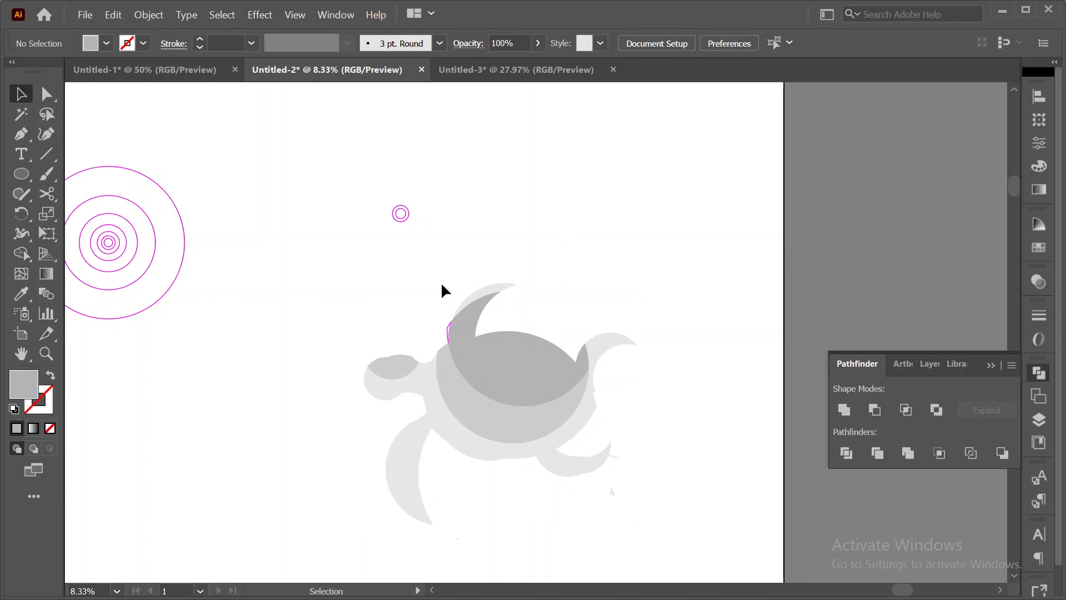
left_click_drag(292, 330, 644, 514)
left_click(608, 272)
left_click_drag(674, 289, 525, 522)
left_click_drag(645, 284, 655, 506)
key("ctrl+z")
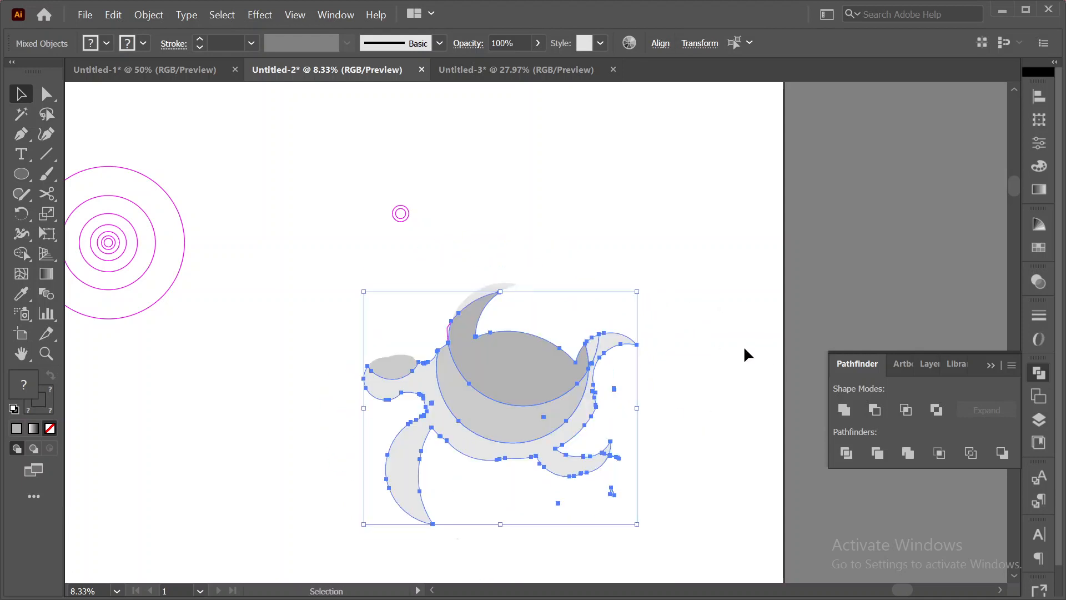
left_click_drag(328, 309, 683, 515)
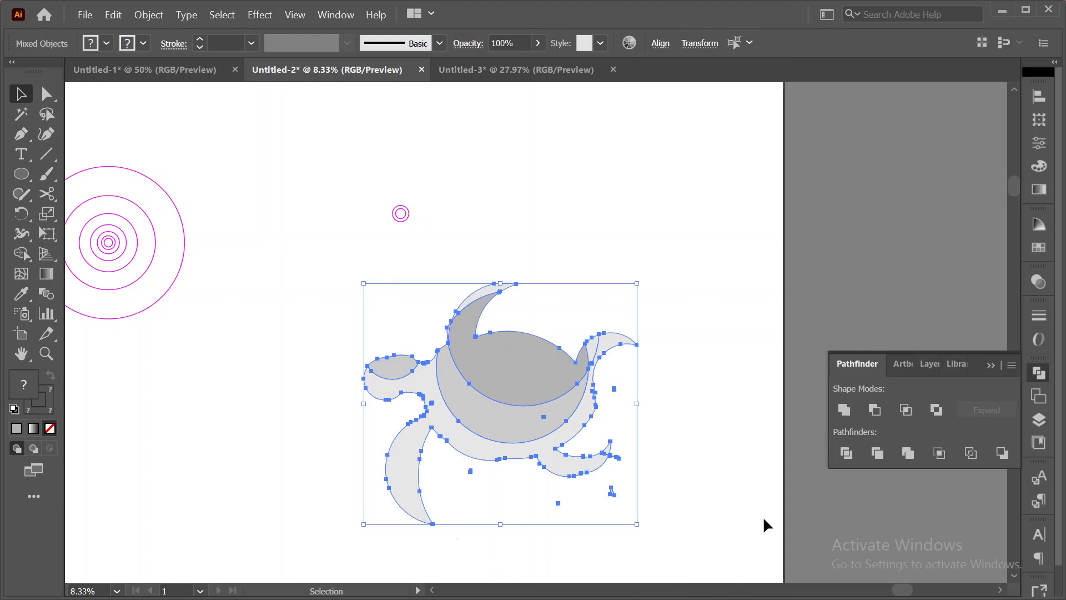
- Switch to Google Chrome and open a new tab
left_click(1002, 10)
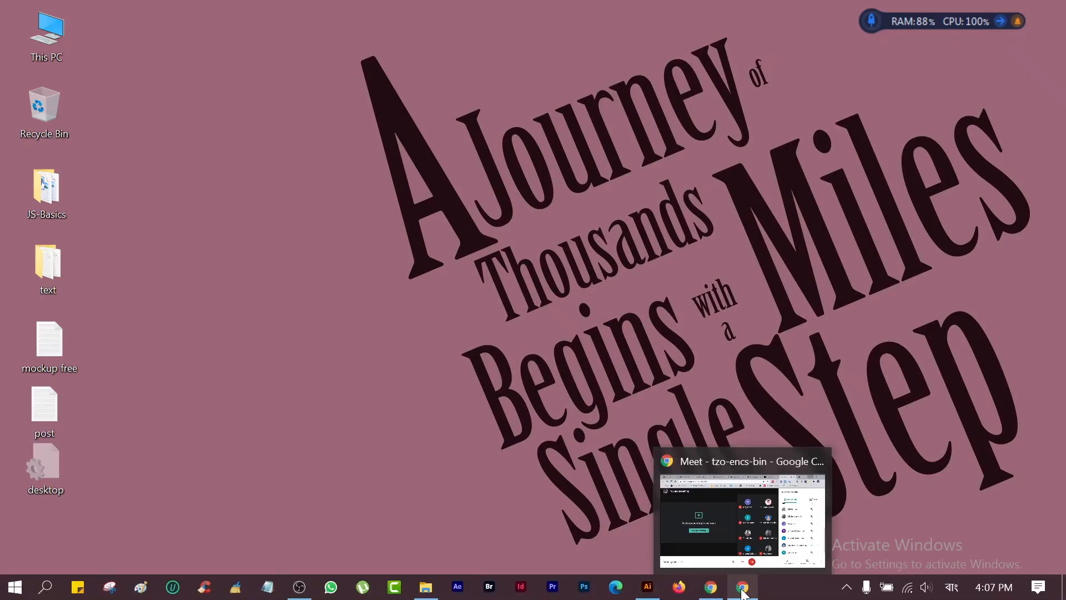
left_click(742, 584)
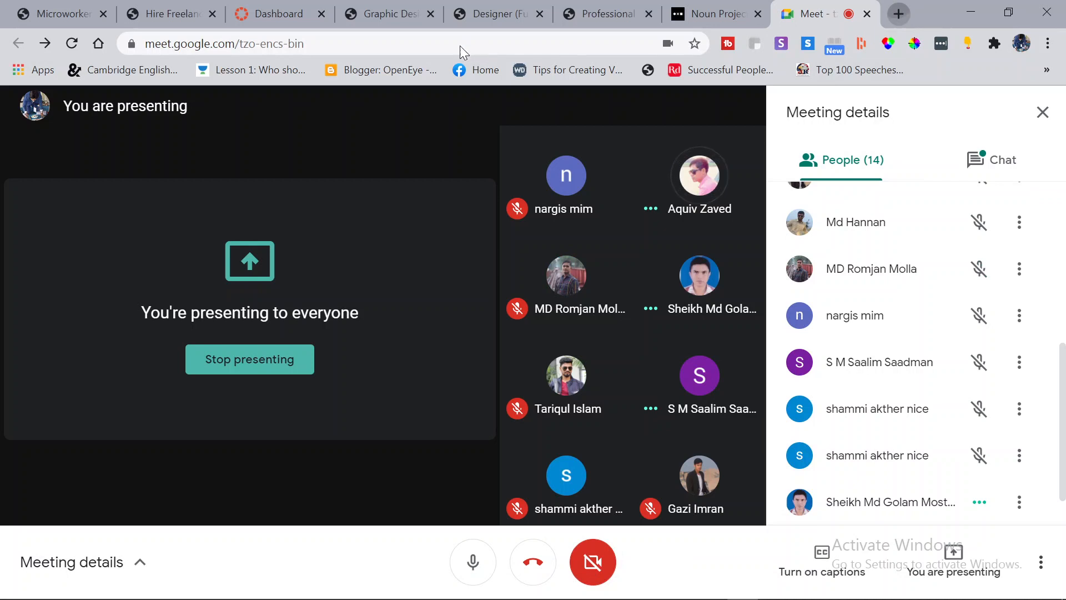
left_click(898, 14)
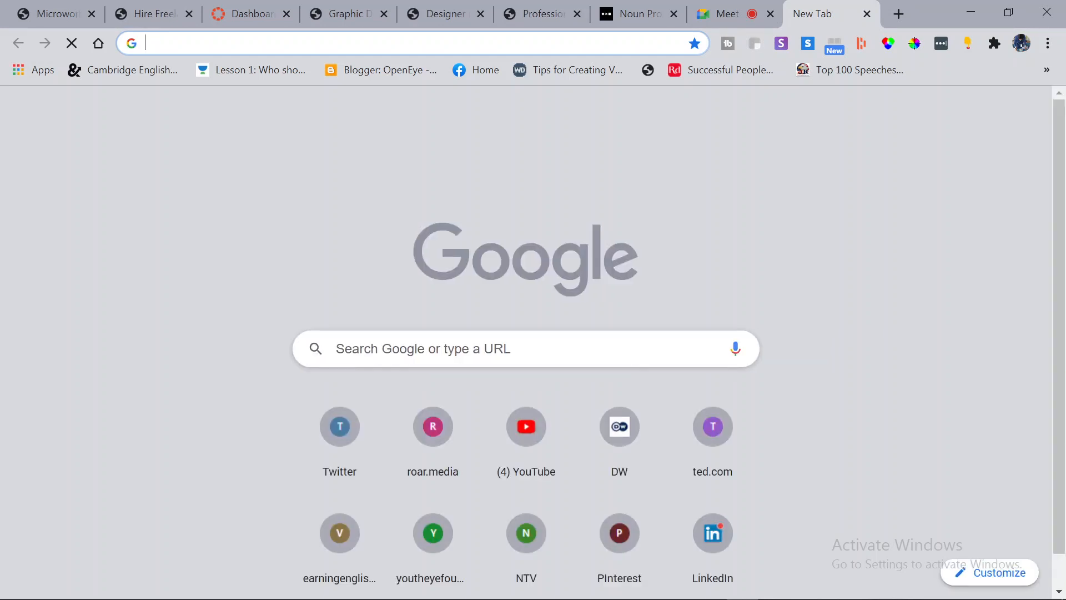
- Change the keyboard input from Bangla to English and search Google for "twitter logo"
type("তেগী")
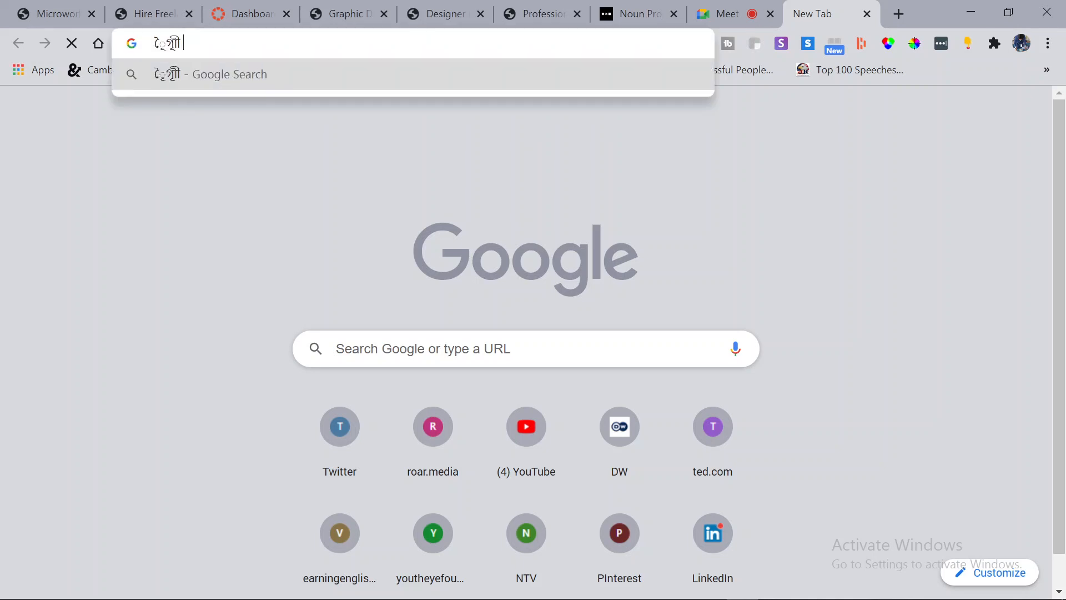
mouse_move(850, 598)
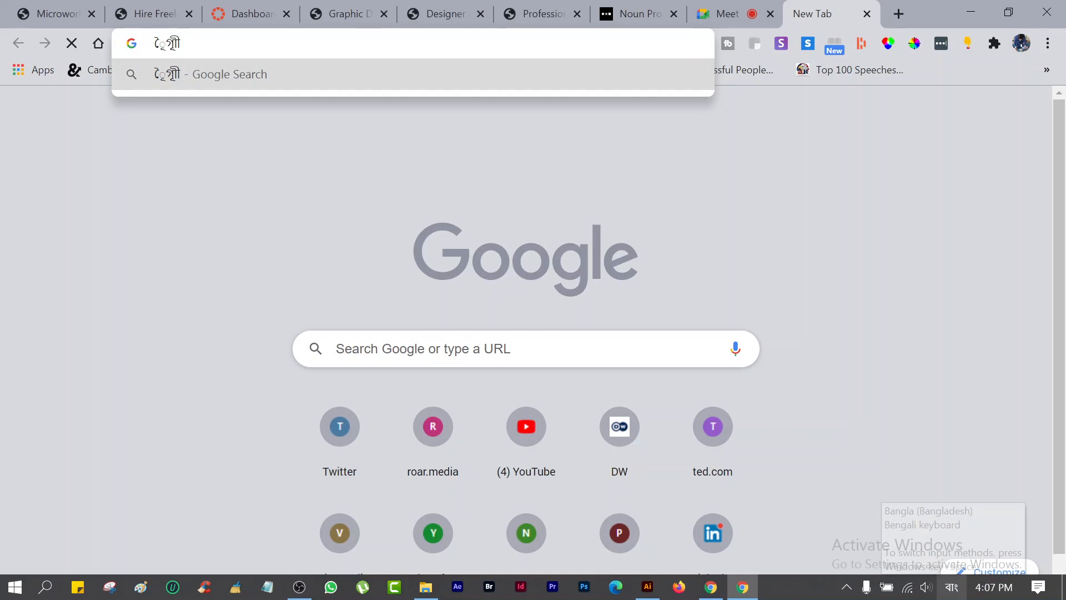
left_click(952, 587)
left_click(943, 479)
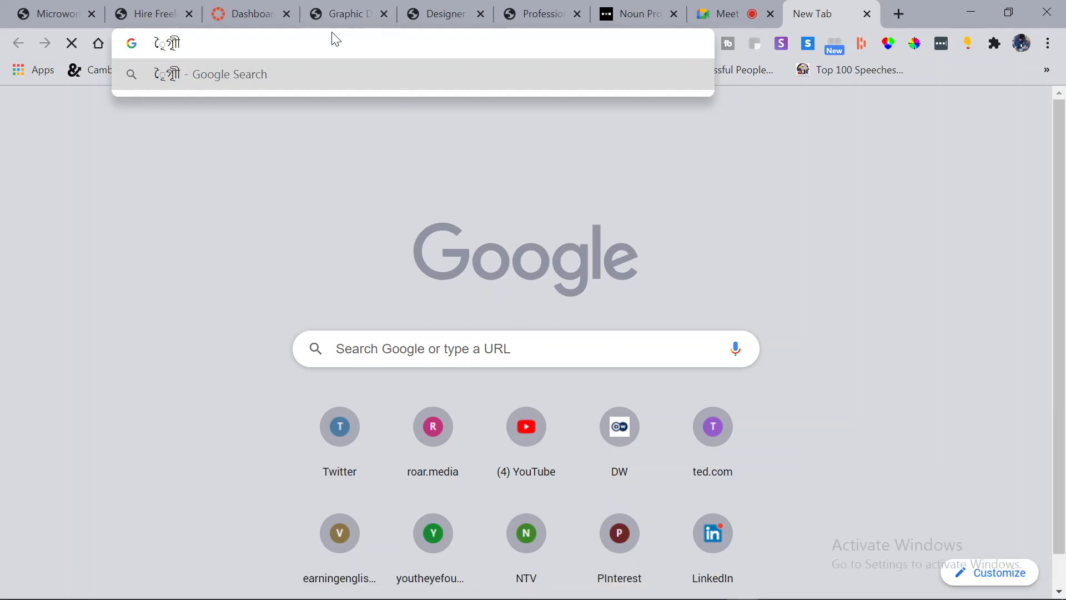
key("ctrl+a")
type("twitter logo")
key("Return")
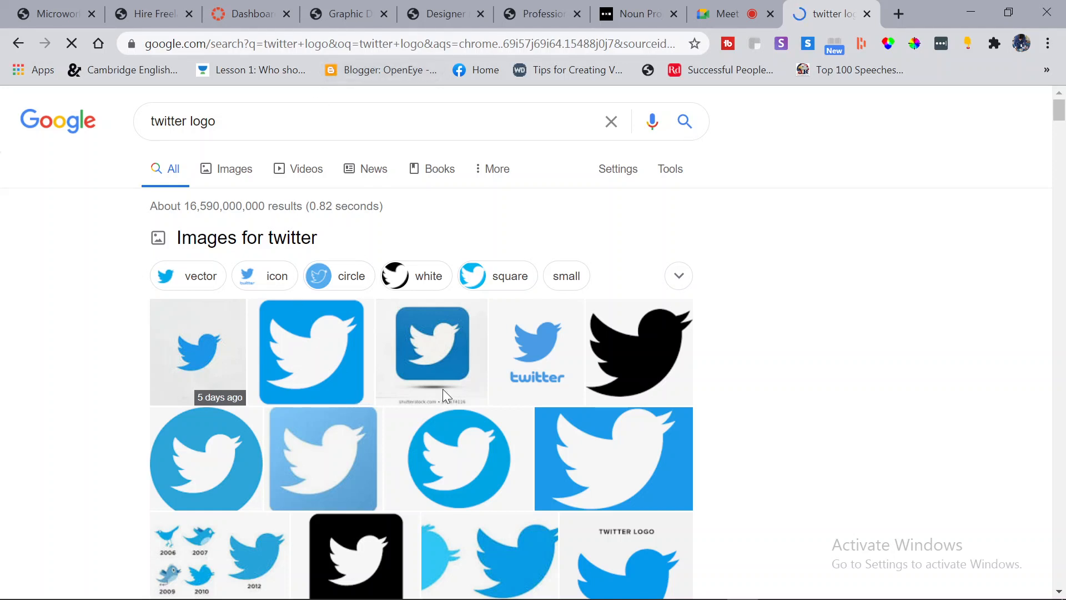
- Open the preview of the white bird on blue from 1000logos.net and copy the image
left_click(628, 459)
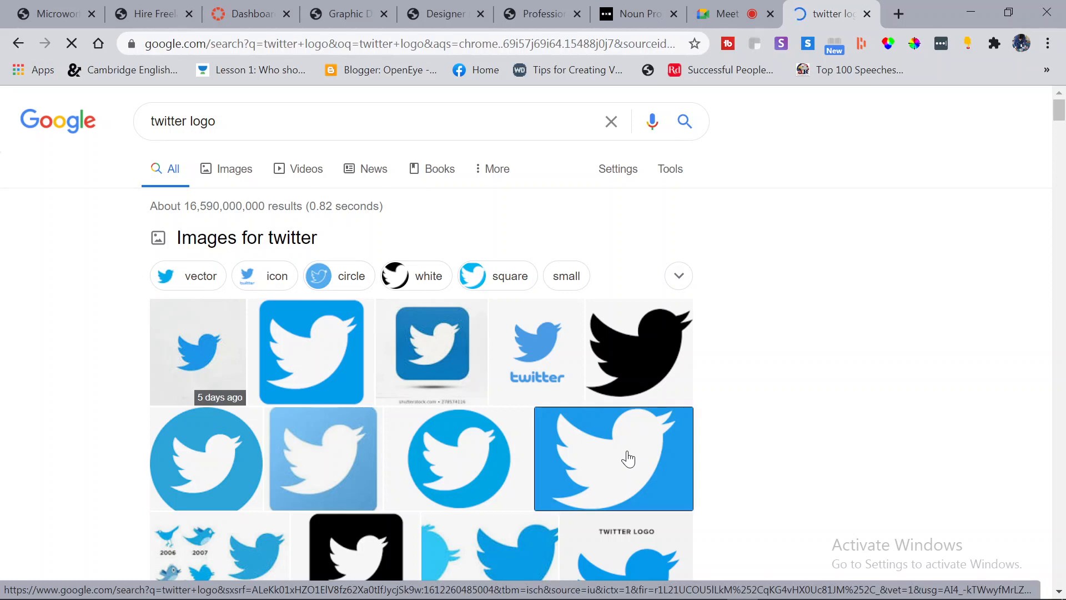
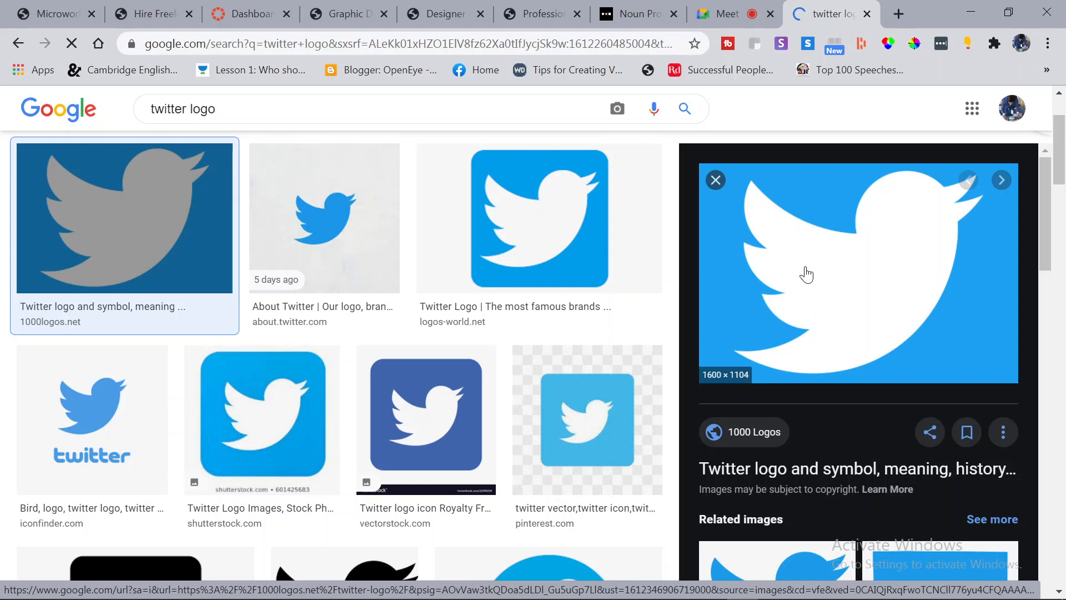
right_click(804, 273)
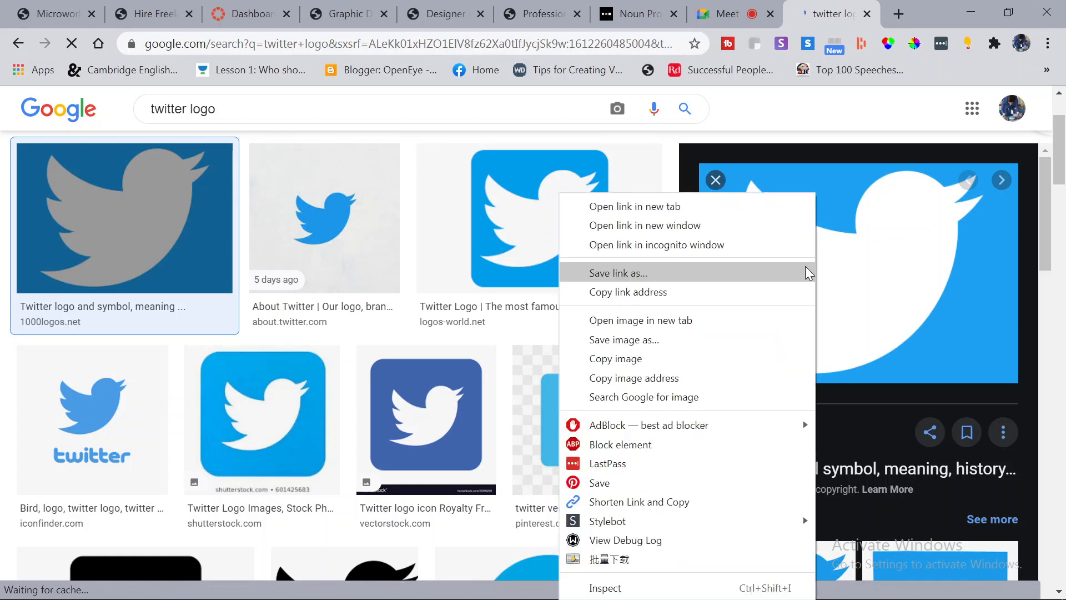
left_click(687, 361)
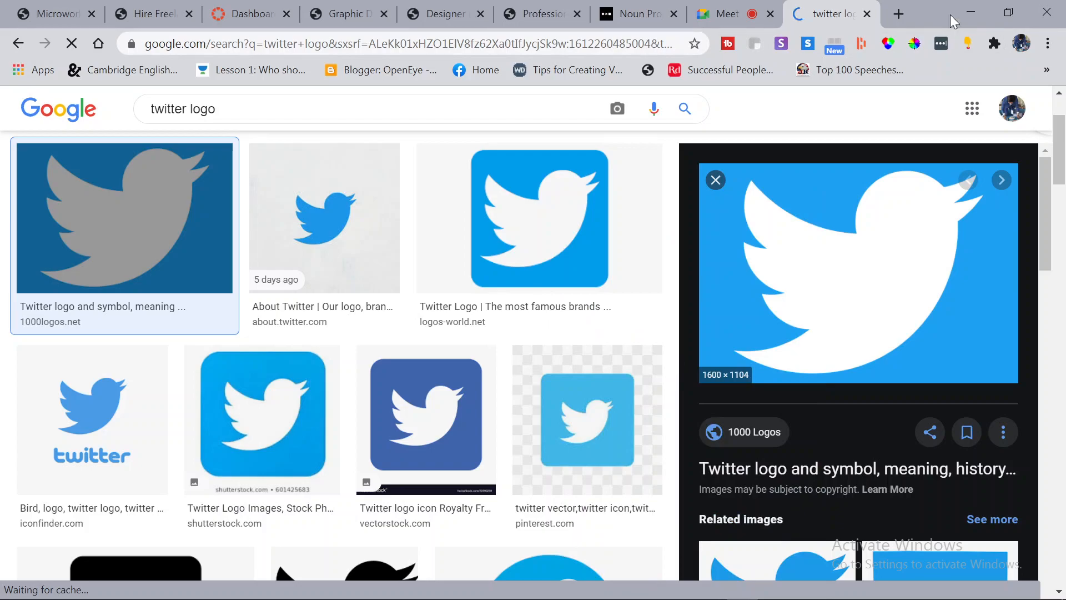
- Switch back to Illustrator and move the selected turtle down and to the left on the artboard
left_click(971, 12)
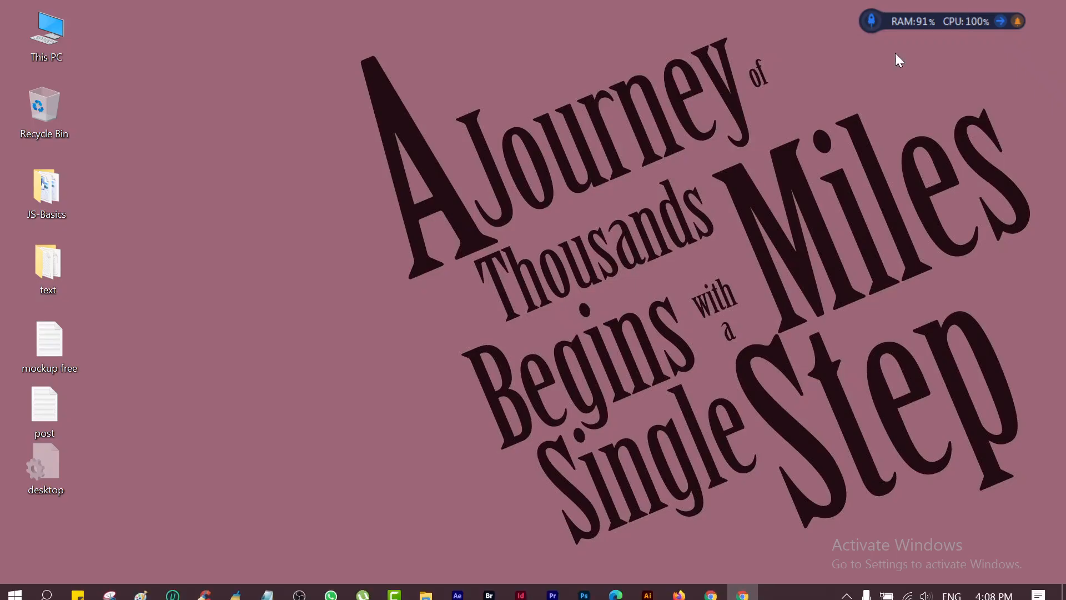
left_click(650, 592)
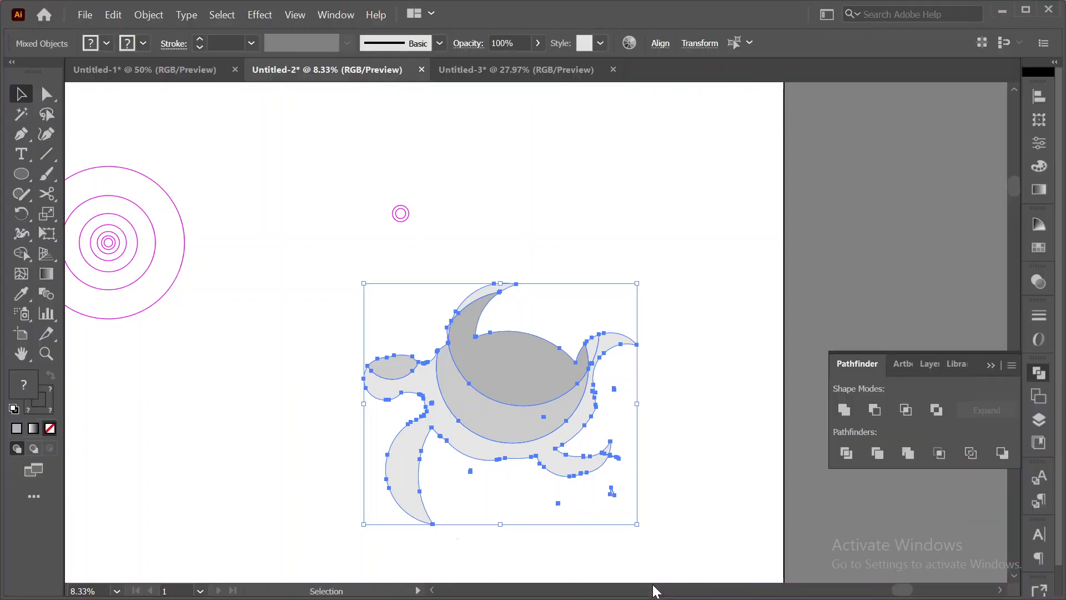
scroll(718, 381, "down", 4)
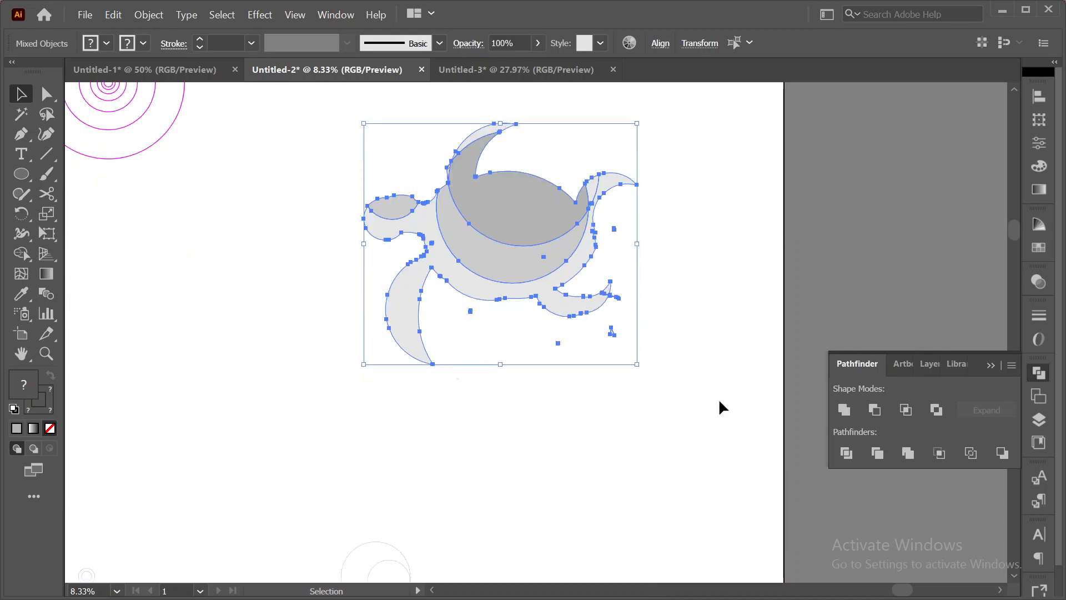
left_click_drag(521, 245, 235, 501)
- Delete the small pair of concentric circles beside the large set of golden-ratio circles
scroll(420, 411, "up", 4)
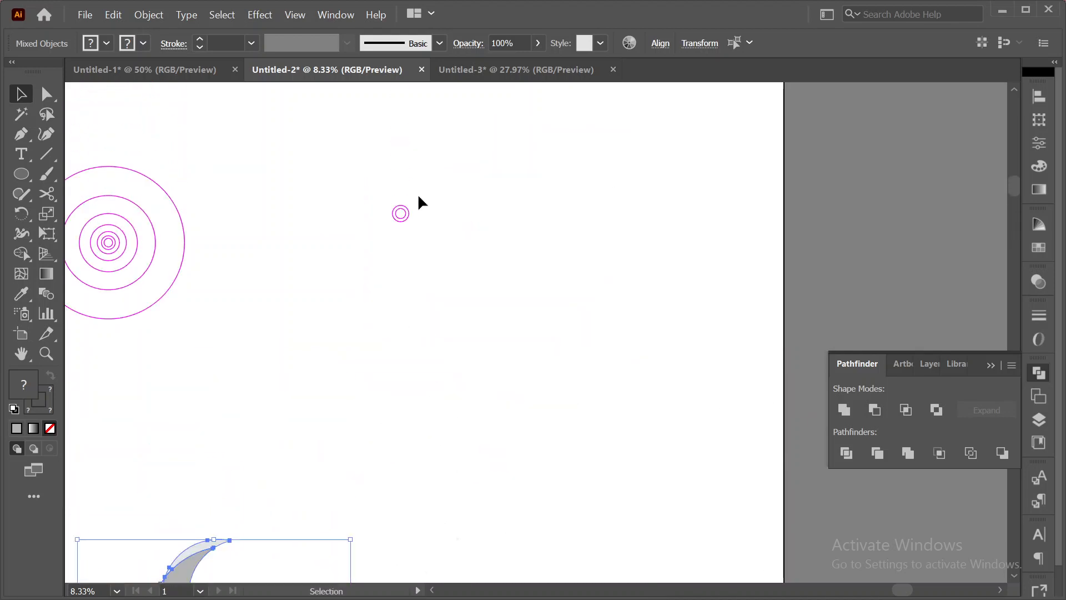
scroll(383, 222, "up", 1)
left_click_drag(365, 237, 464, 312)
key("Delete")
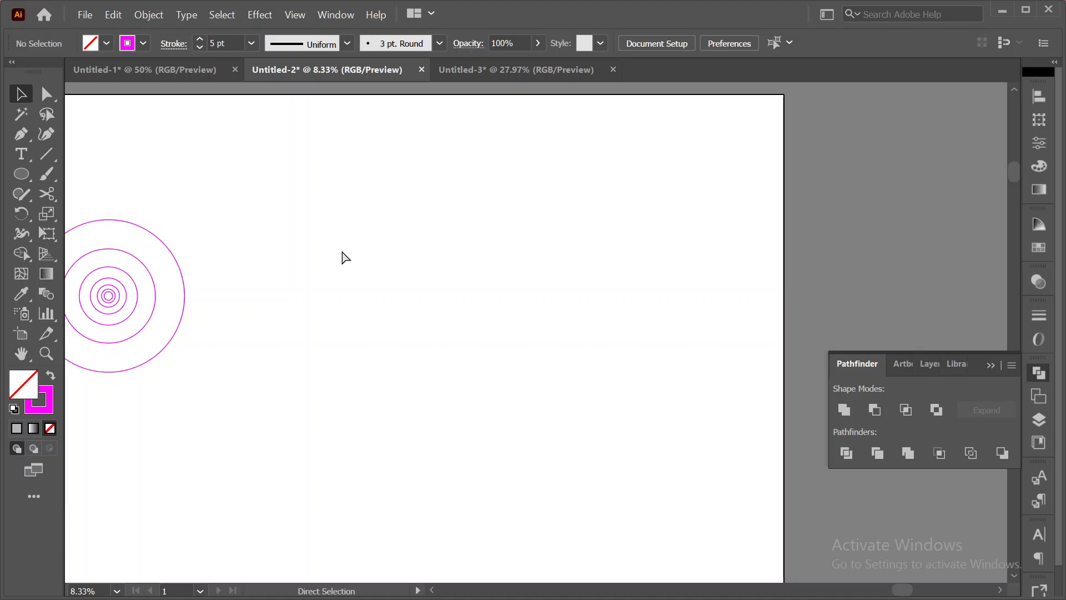
- Try to paste the copied Twitter logo into the empty area of the artboard
key("ctrl+v")
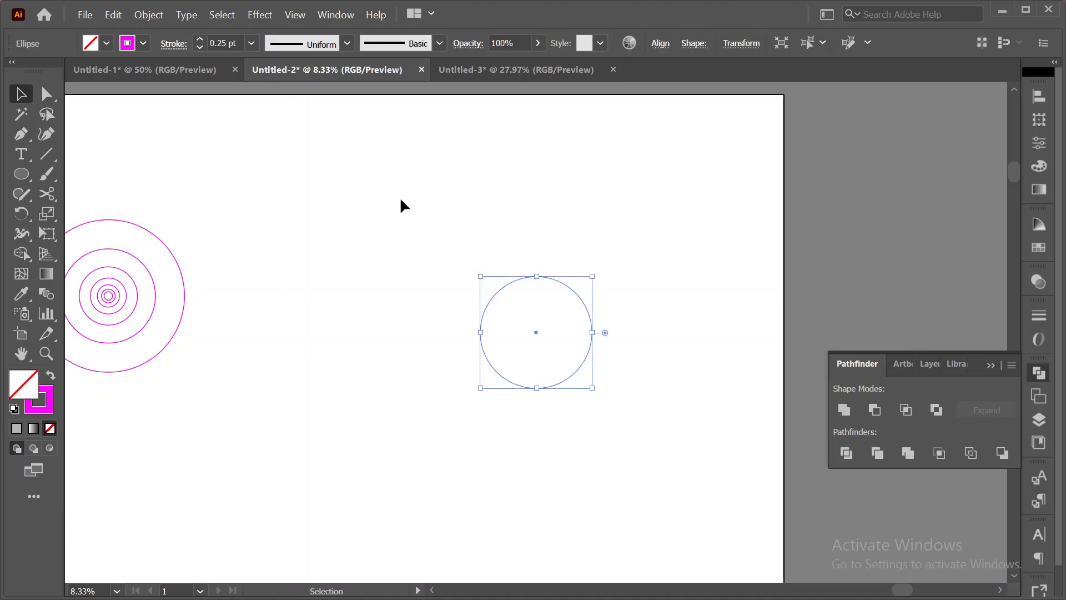
left_click(468, 221)
left_click_drag(478, 253, 727, 489)
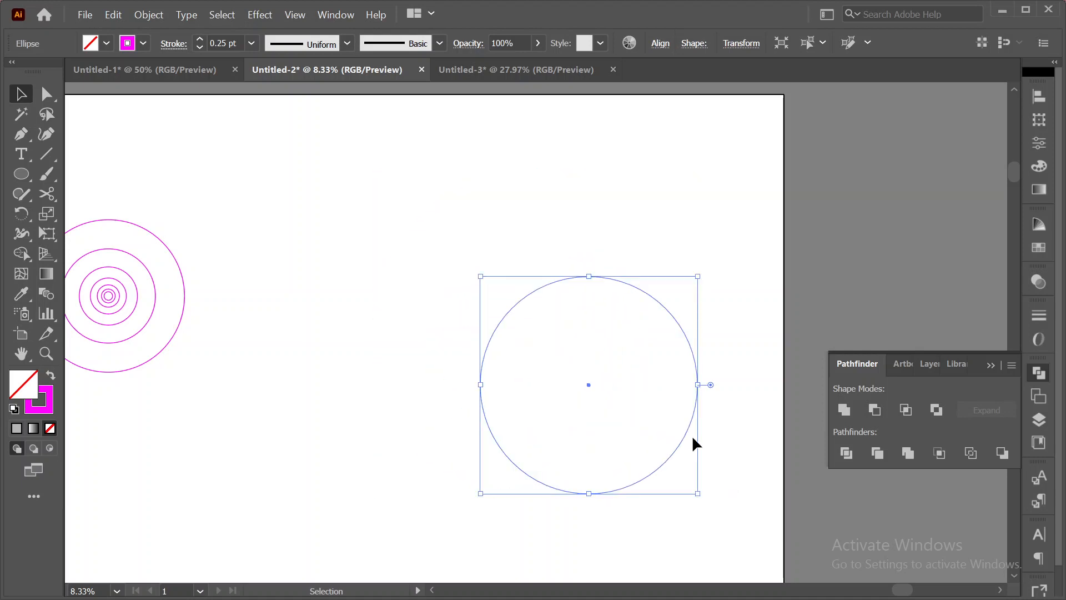
key("ctrl+z")
key("ctrl+z")
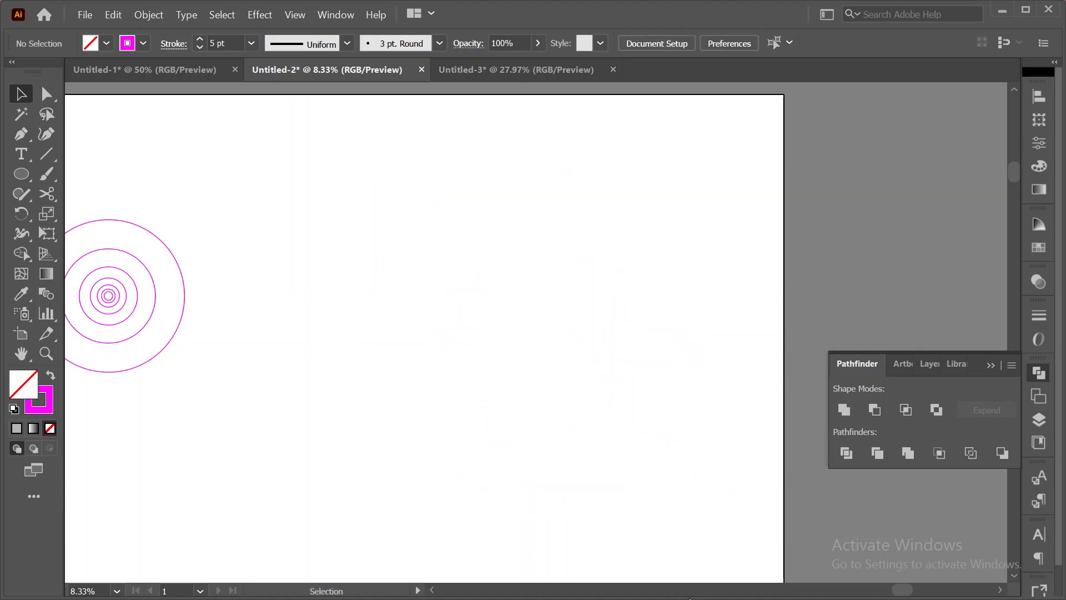
- Switch to Chrome, wait for the unresponsive search page, and copy the white bird on blue preview image again
key("super+d")
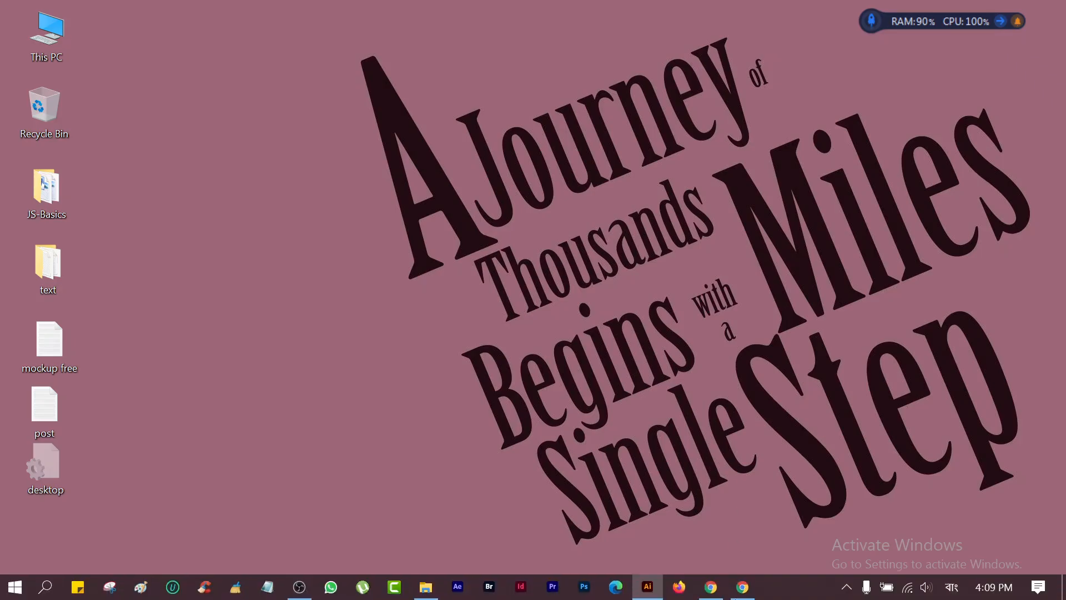
left_click(742, 588)
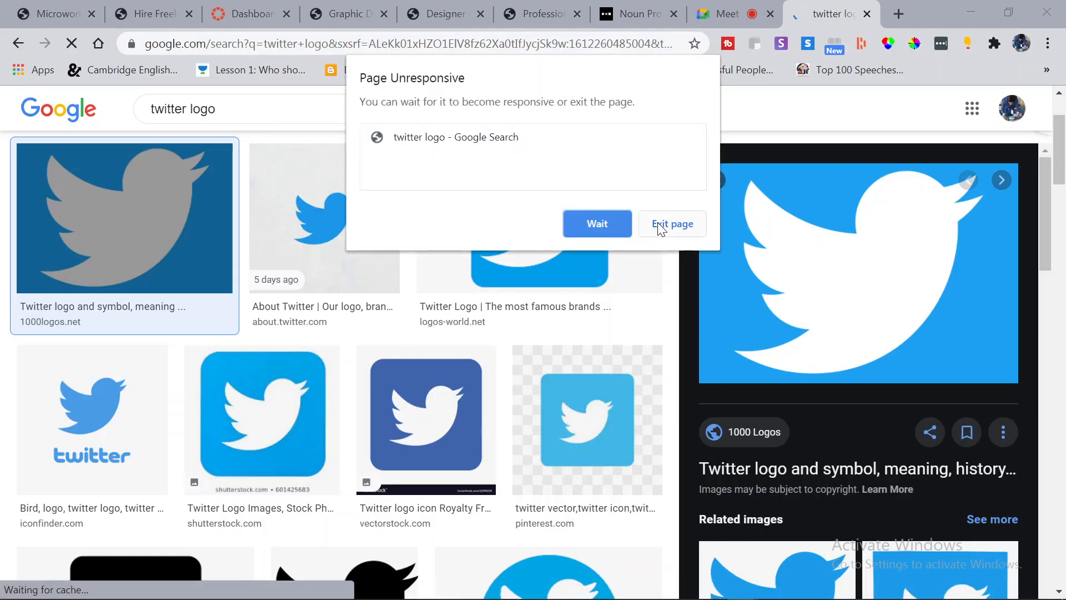
left_click(595, 227)
right_click(780, 222)
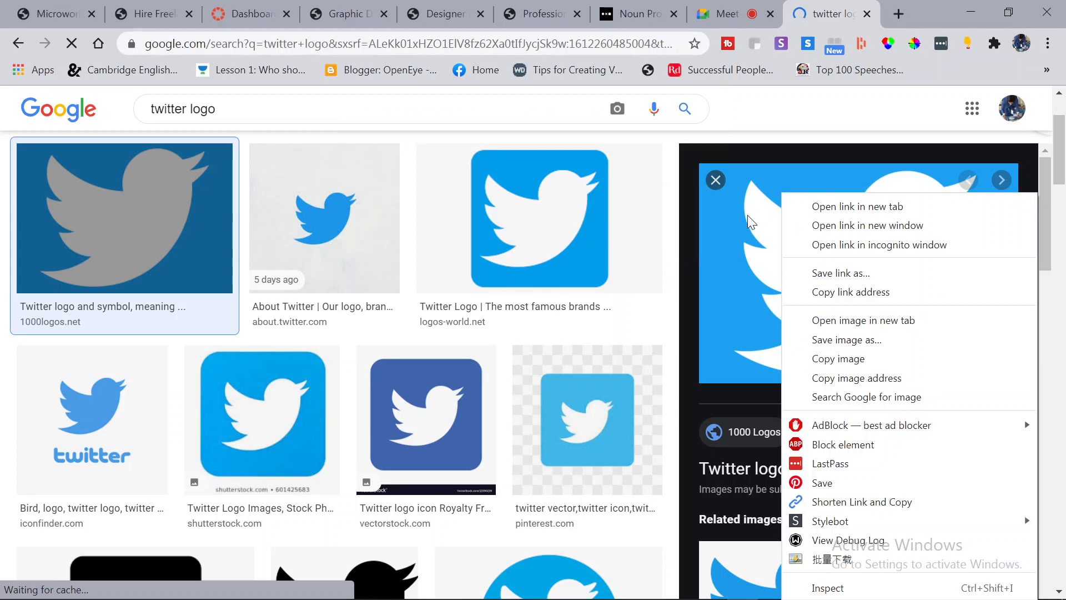
left_click(844, 358)
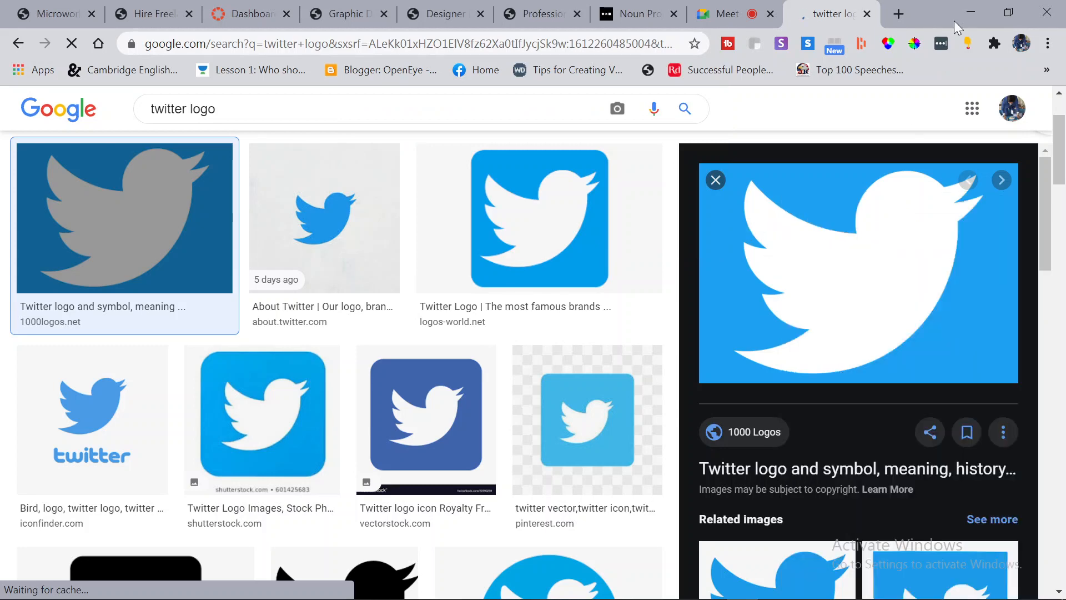
- Switch back to Illustrator, try to paste the copied logo, and delete the circle that was pasted
left_click(971, 12)
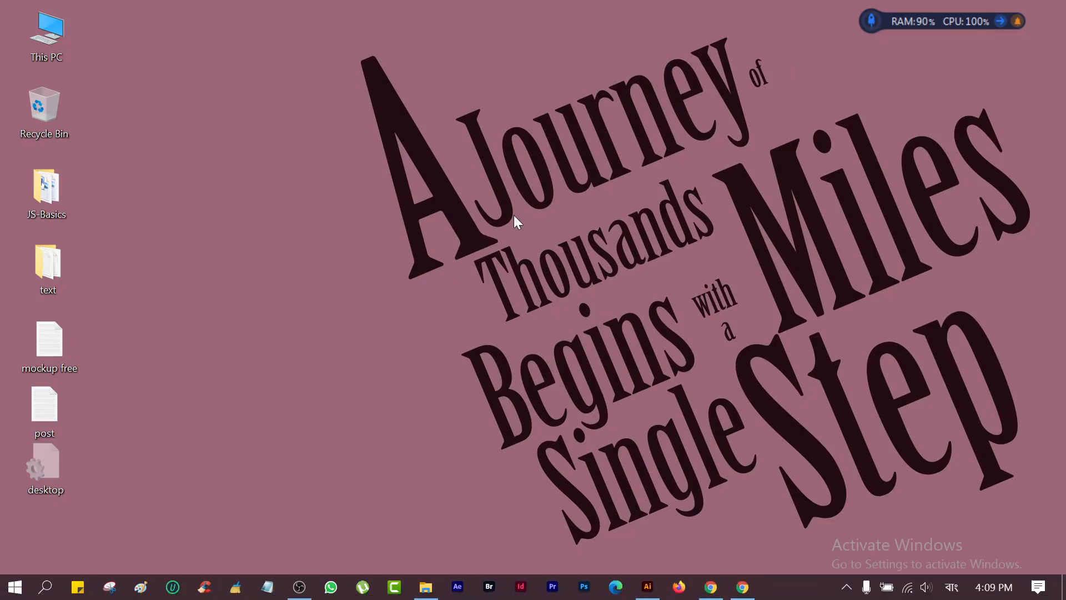
left_click(647, 586)
key("ctrl+v")
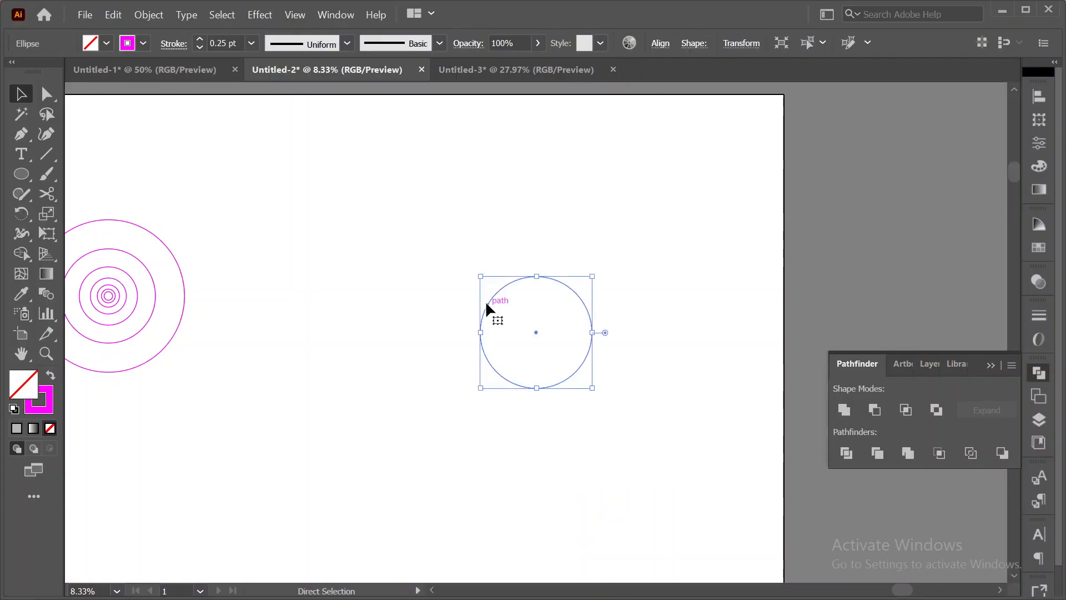
key("Delete")
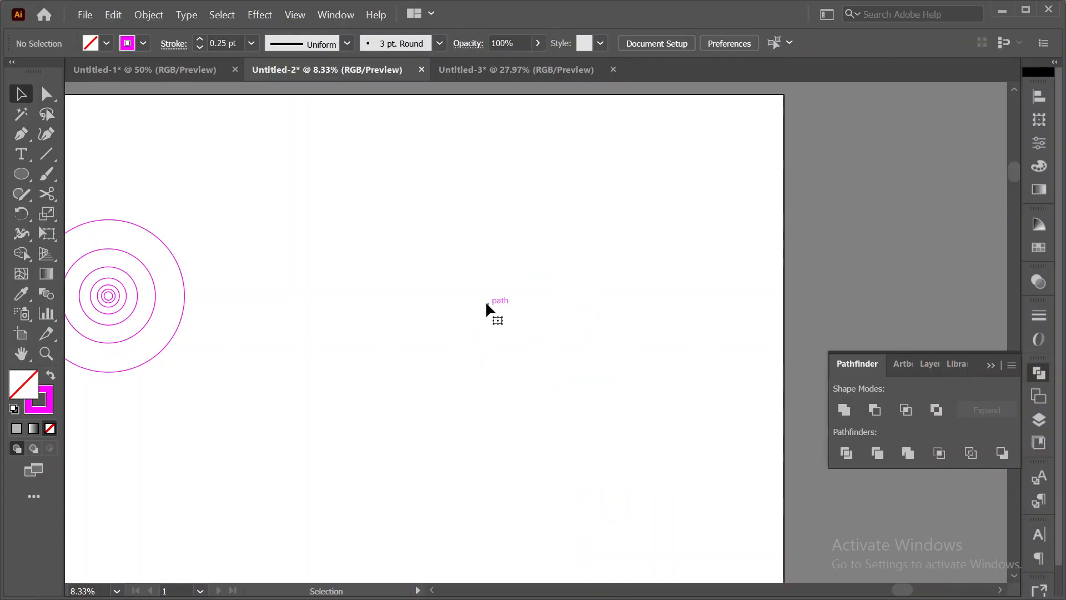
- Change the keyboard input language to English and copy the white bird on blue image from Chrome once more
left_click(1002, 11)
left_click(952, 587)
left_click(944, 441)
left_click(747, 589)
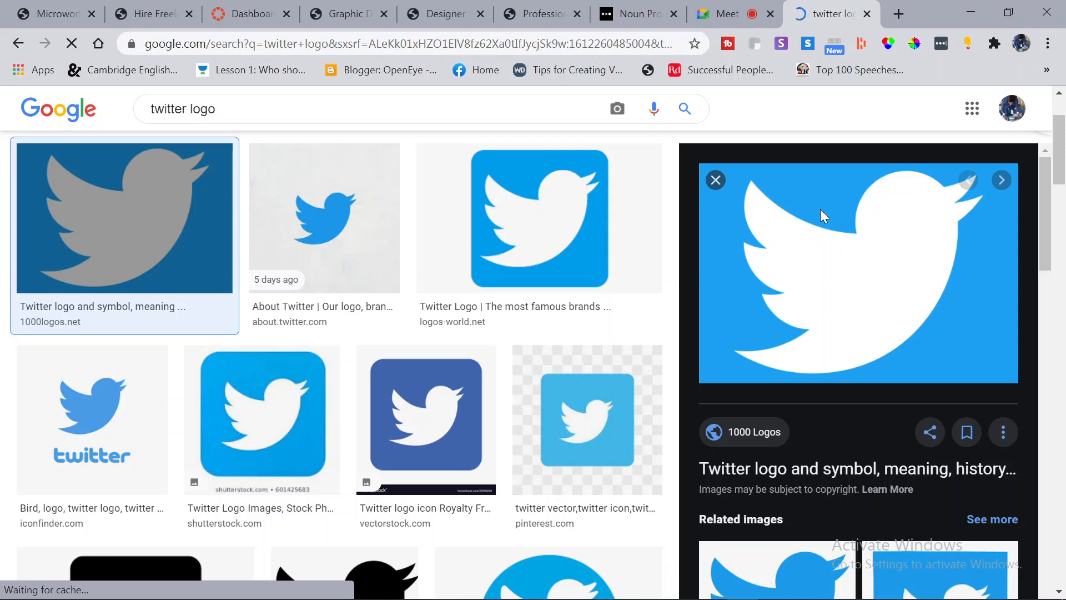
right_click(850, 279)
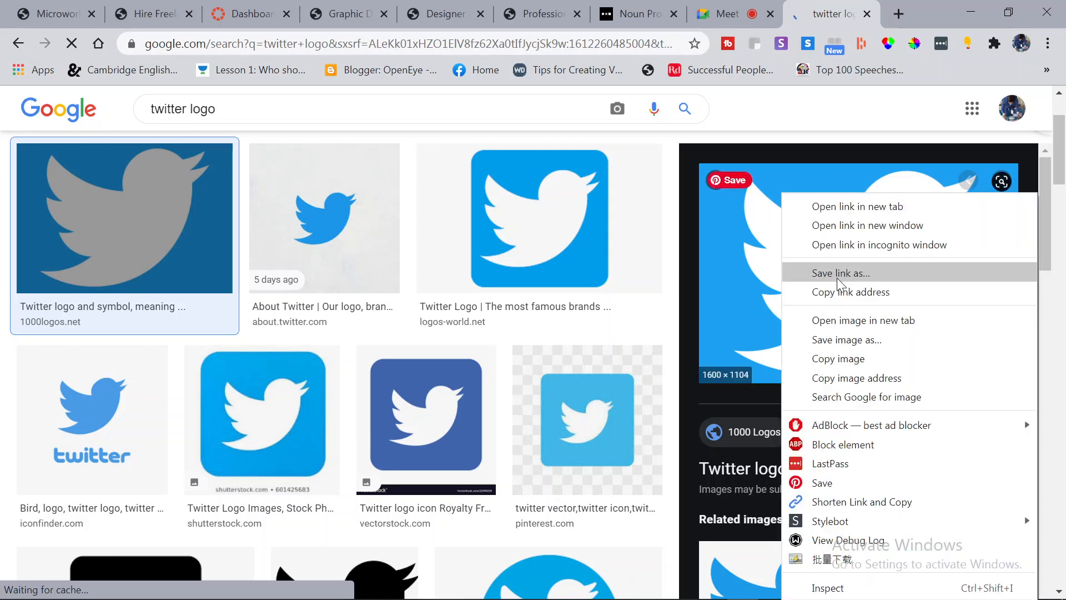
left_click(874, 360)
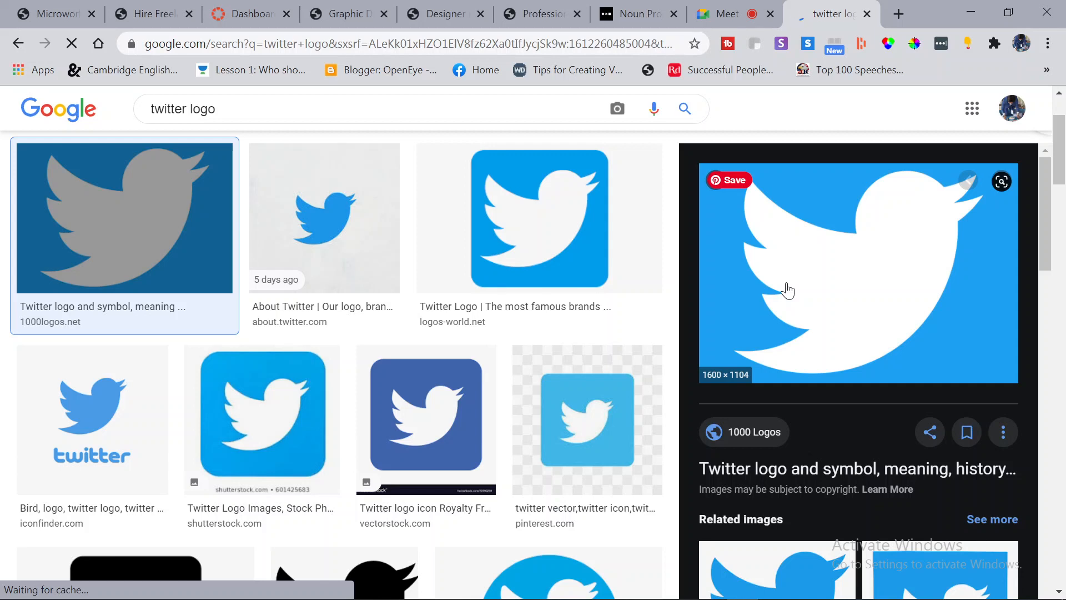
- Save the previewed Twitter logo image as Logo-Twitter in JPG format to the Downloads folder
right_click(787, 289)
left_click(851, 354)
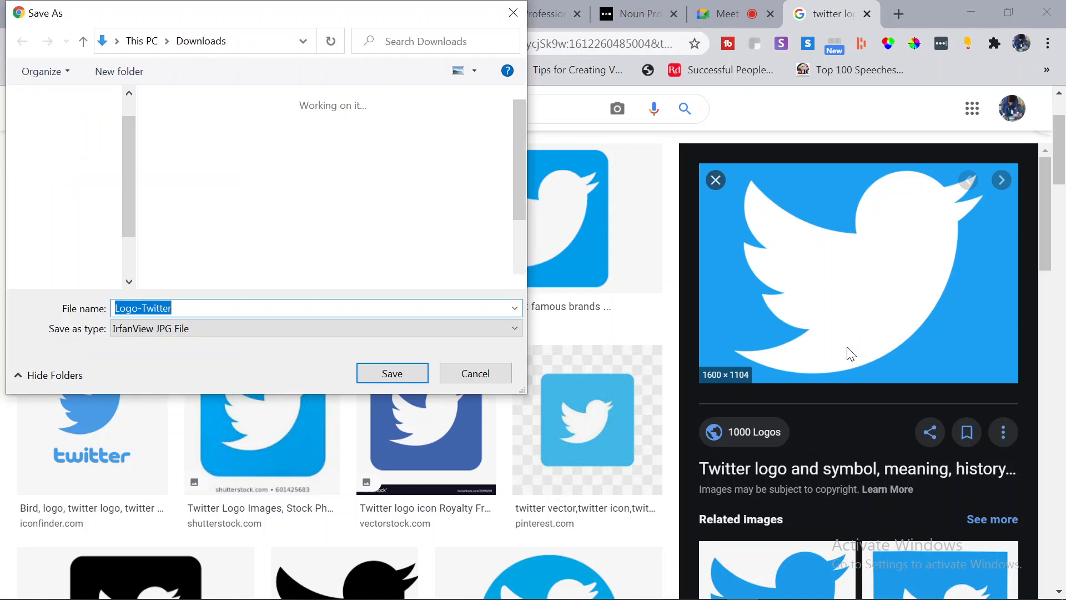
left_click(390, 372)
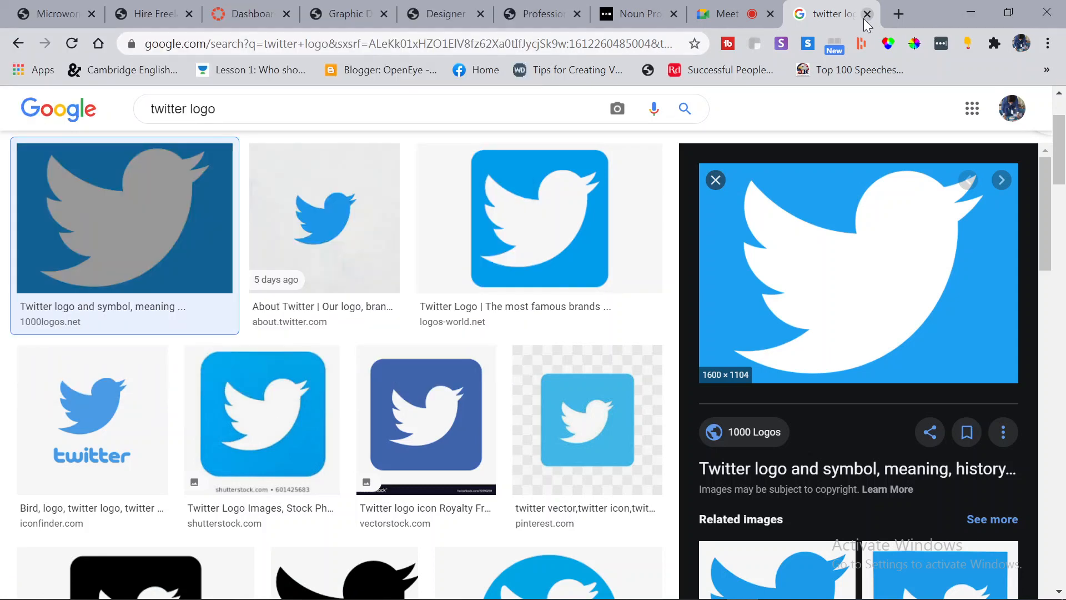
- Close the image search tab, switch to Illustrator, and paste the Twitter logo, enlarging it to about twice its size
key("ctrl+w")
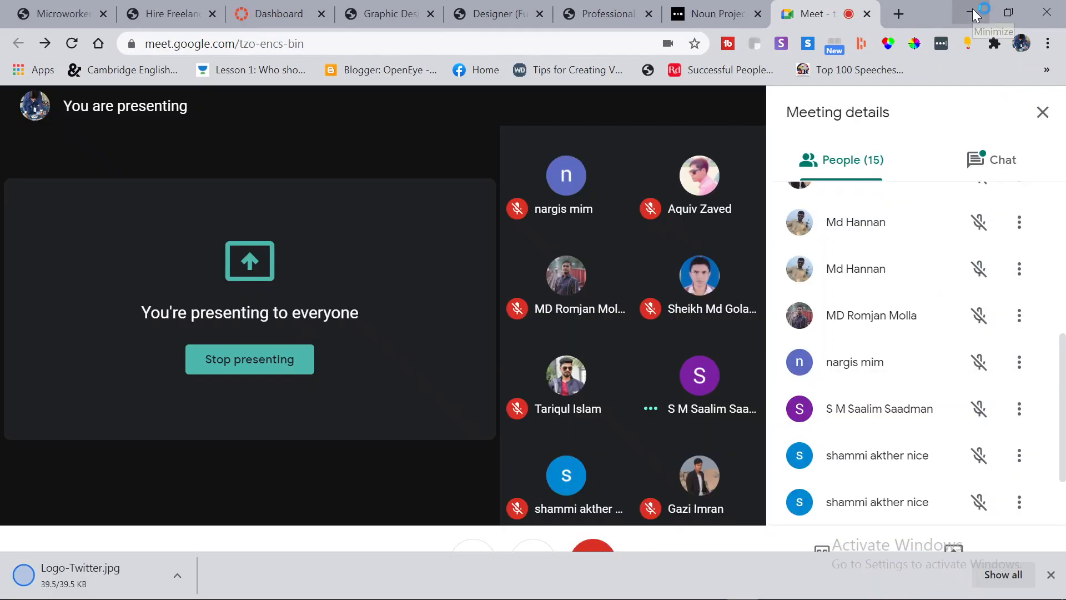
left_click(974, 28)
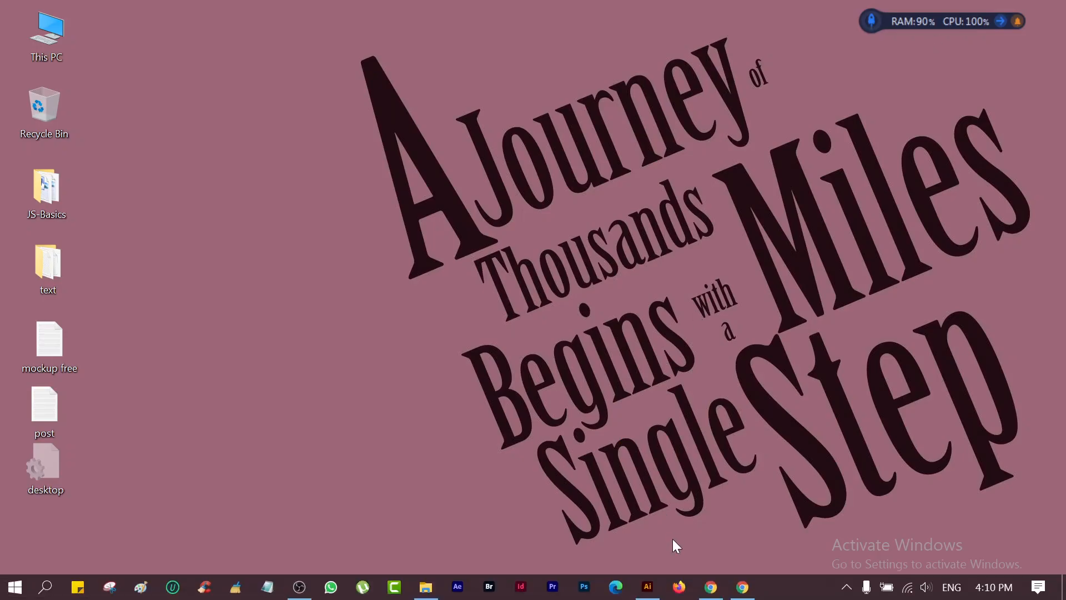
left_click(647, 587)
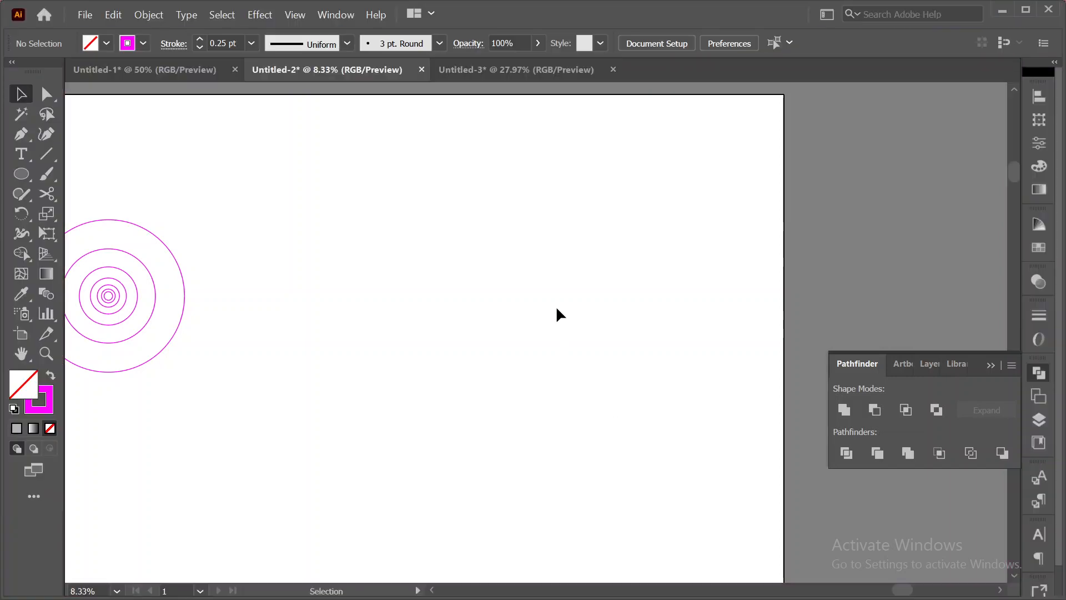
key("ctrl+v")
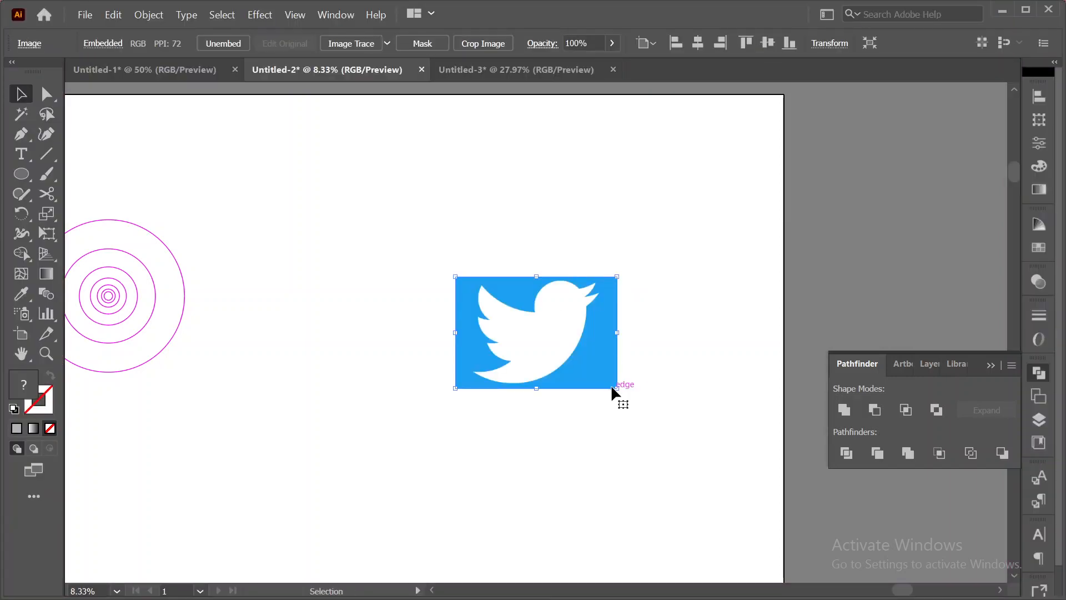
left_click_drag(620, 389, 724, 451)
left_click_drag(388, 262, 358, 247)
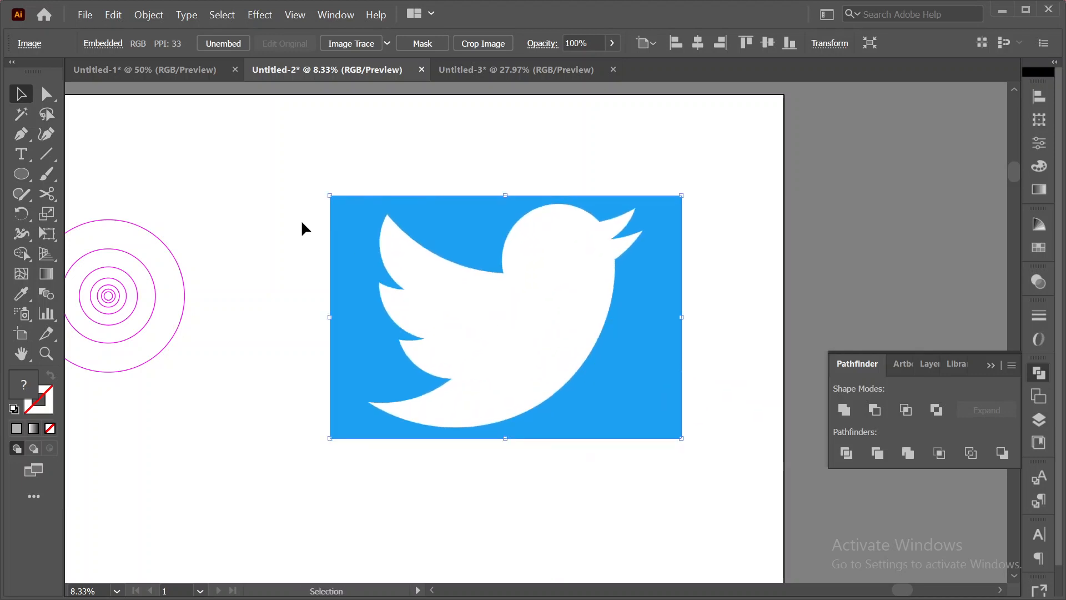
- Scale up the whole set of concentric golden-ratio circles proportionally from its centre until the largest matches the bird's body curve
scroll(79, 398, "left", 2)
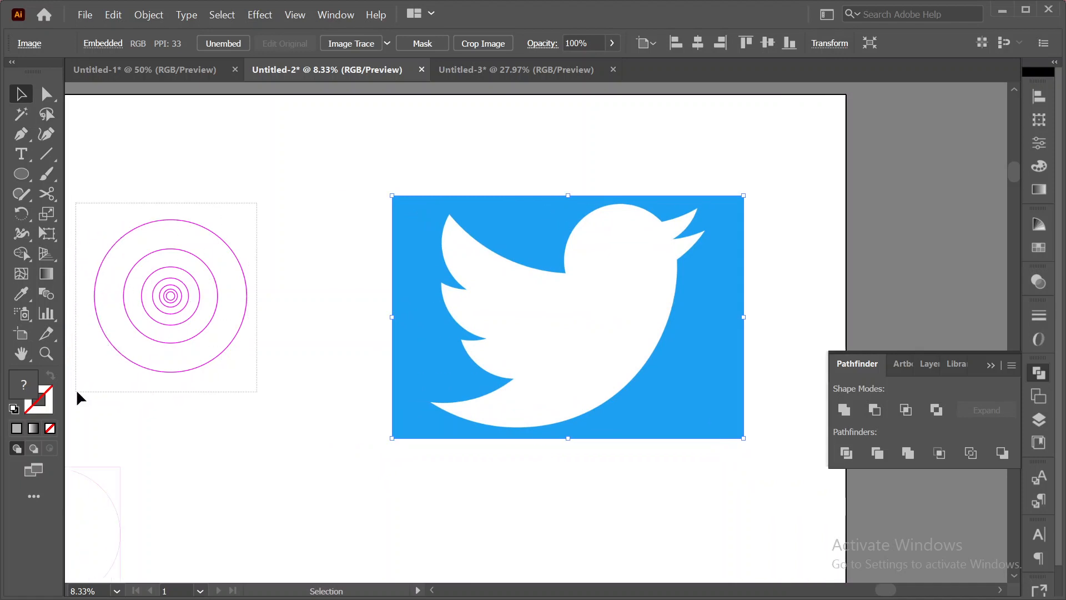
left_click(141, 411)
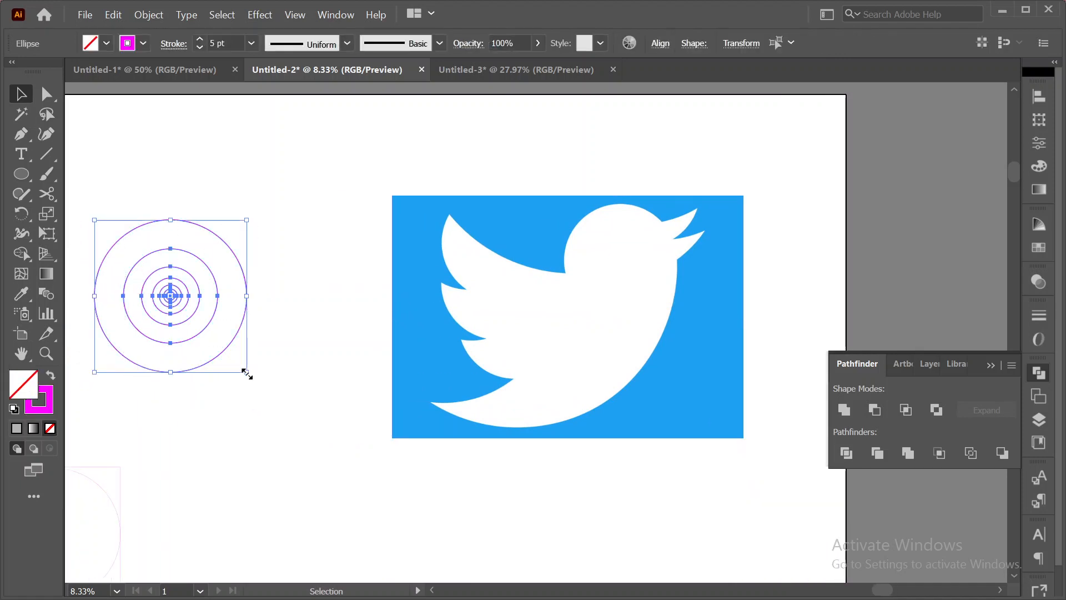
left_click_drag(247, 374, 288, 414)
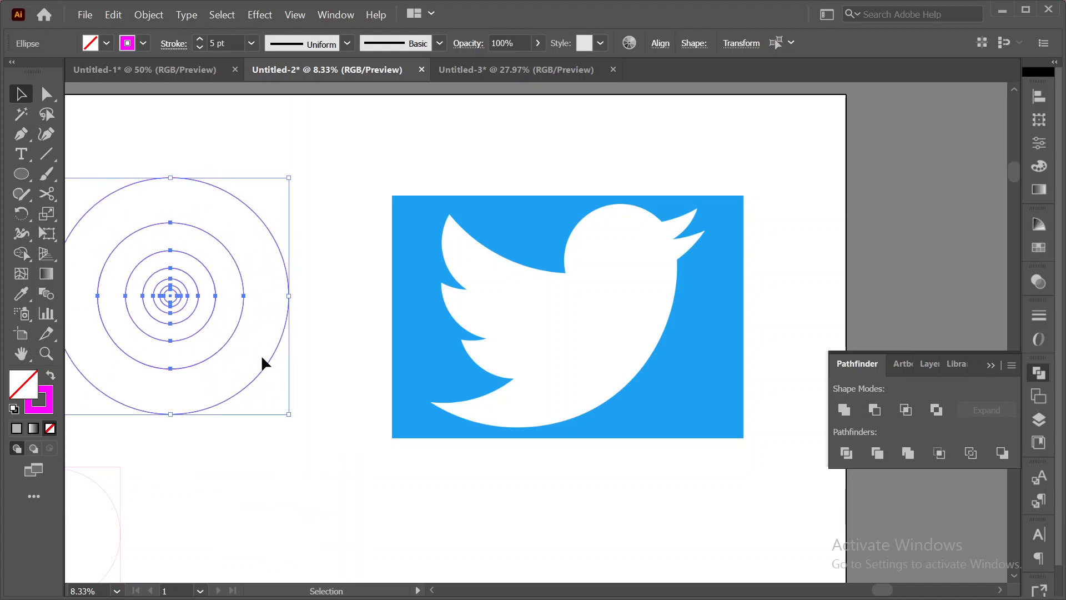
left_click(337, 214)
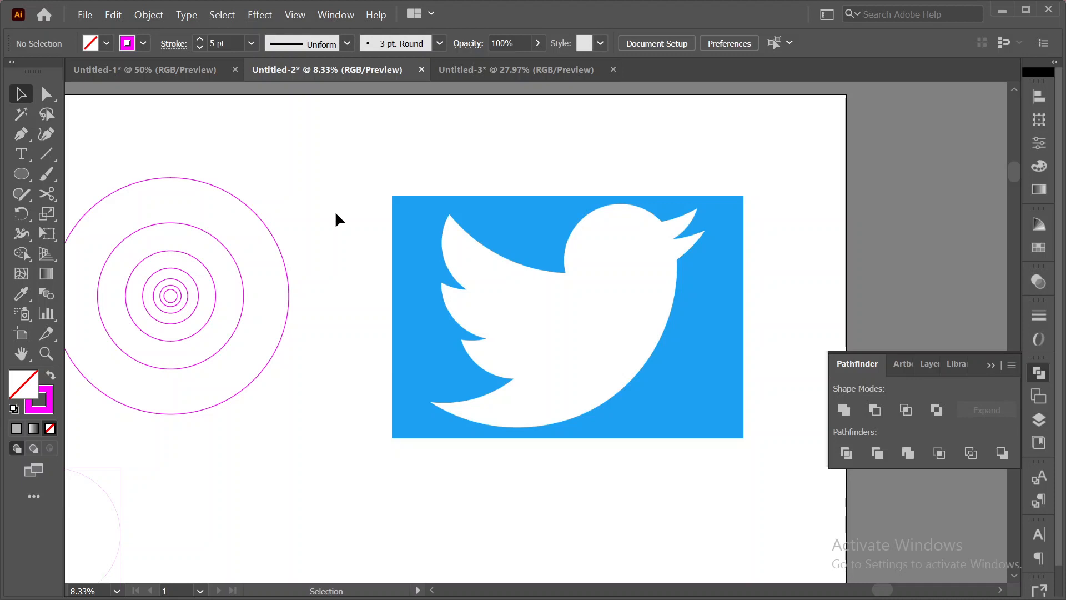
left_click_drag(340, 201, 176, 468)
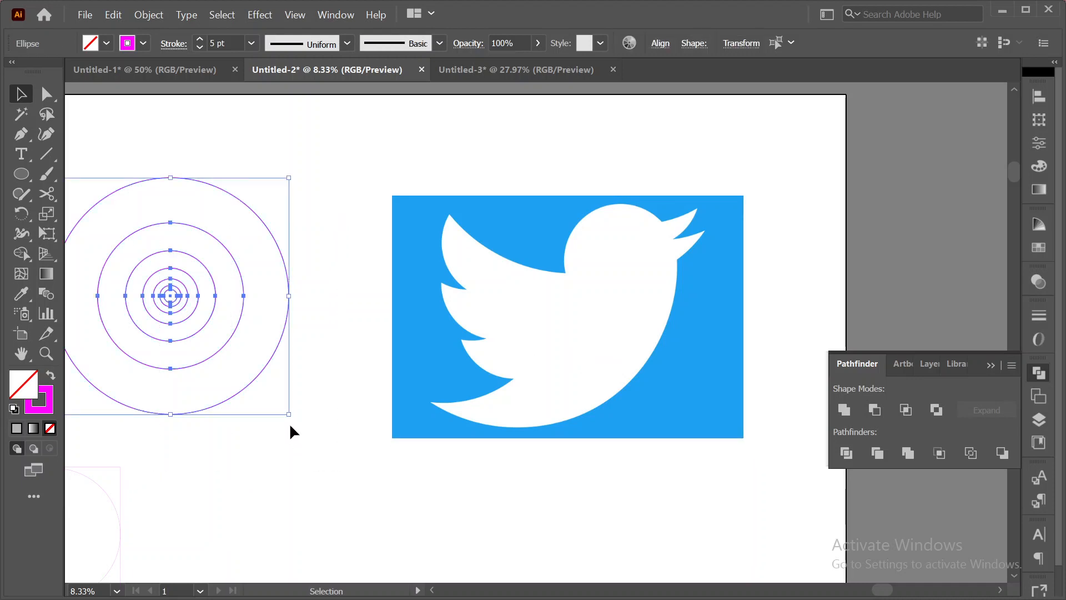
left_click_drag(289, 415, 307, 432)
left_click(330, 445)
- Copy the largest golden-ratio circle onto the Twitter logo and send the logo image to the back
left_click_drag(283, 376, 647, 361)
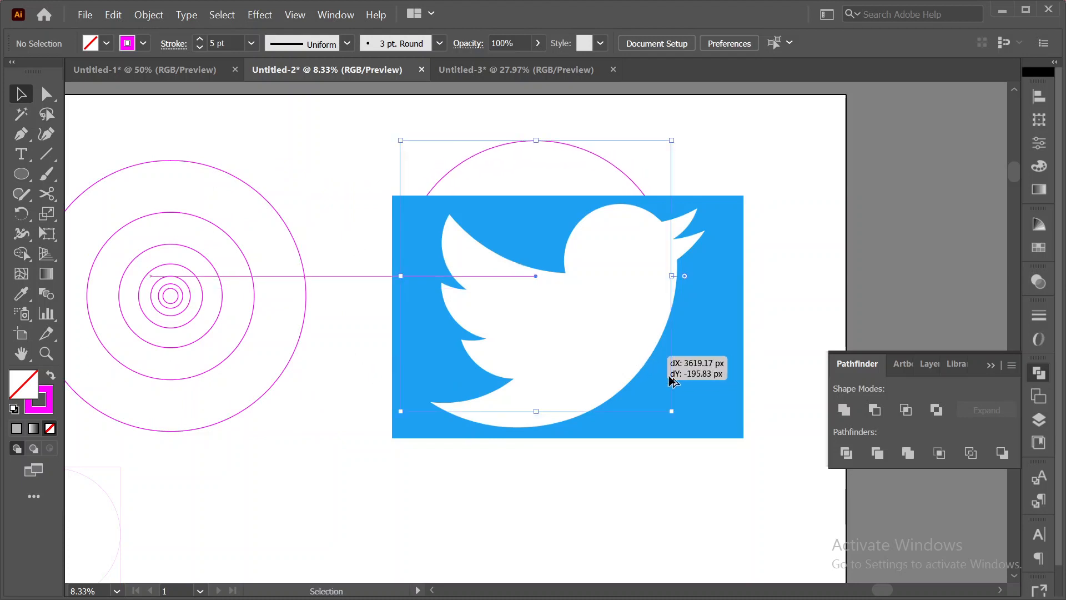
right_click(721, 354)
left_click(712, 350)
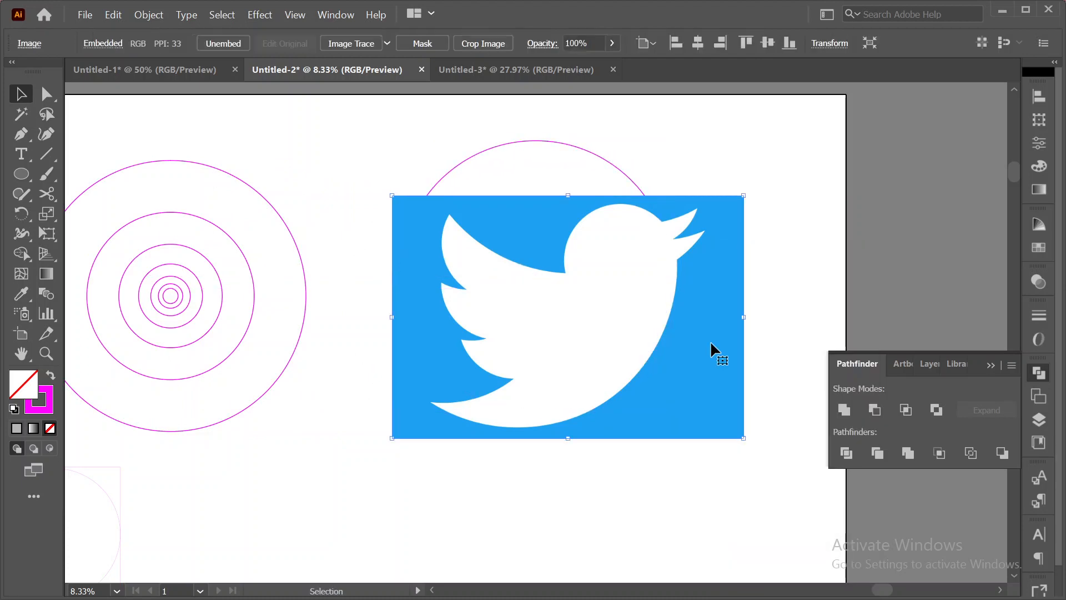
right_click(712, 345)
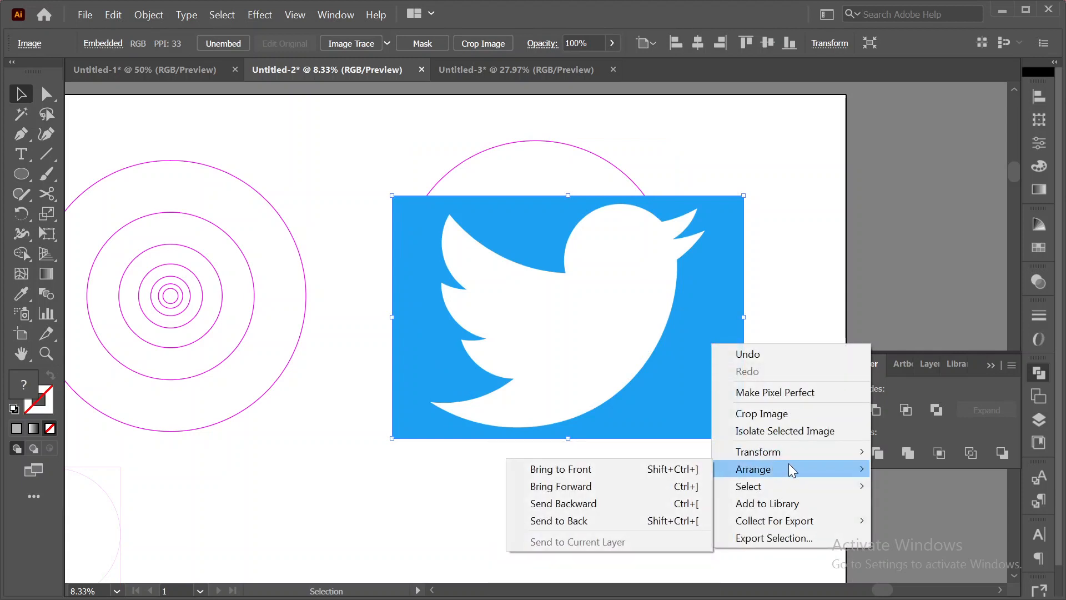
mouse_move(777, 486)
mouse_move(722, 469)
left_click(654, 522)
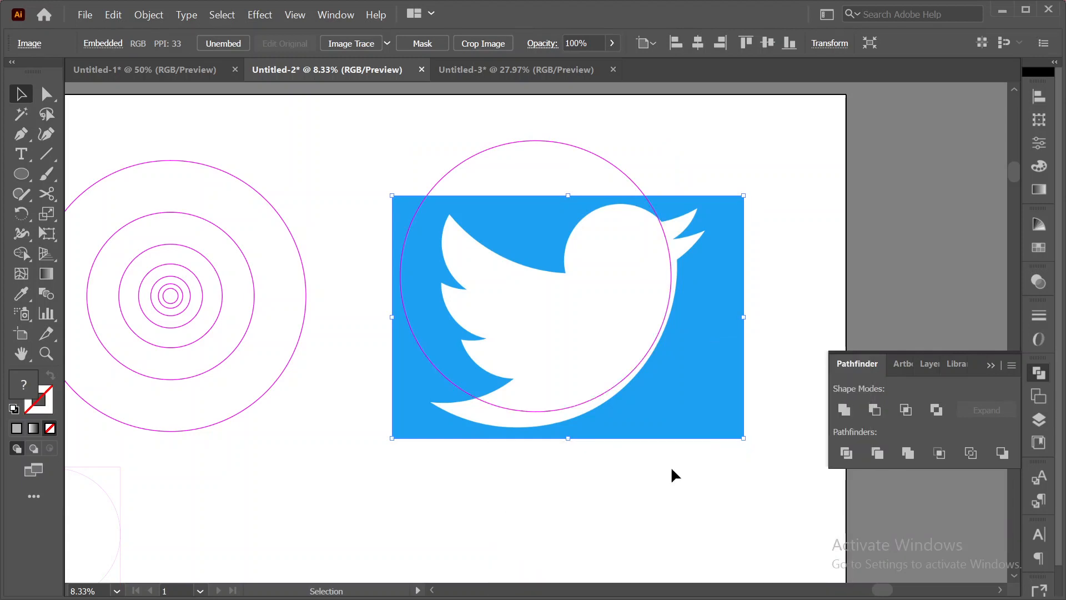
key("ctrl+shift+a")
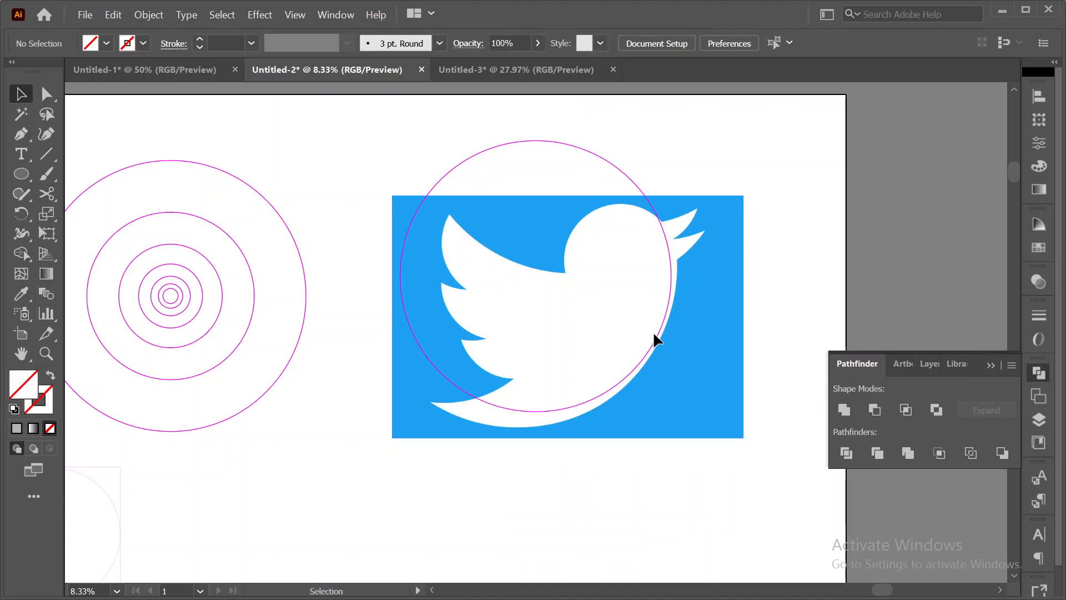
- Fit the large circle to the bird's breast and add two copies of it along the curve of the belly
mouse_move(653, 343)
left_mouse_down()
mouse_move(653, 353)
mouse_move(660, 339)
left_mouse_up()
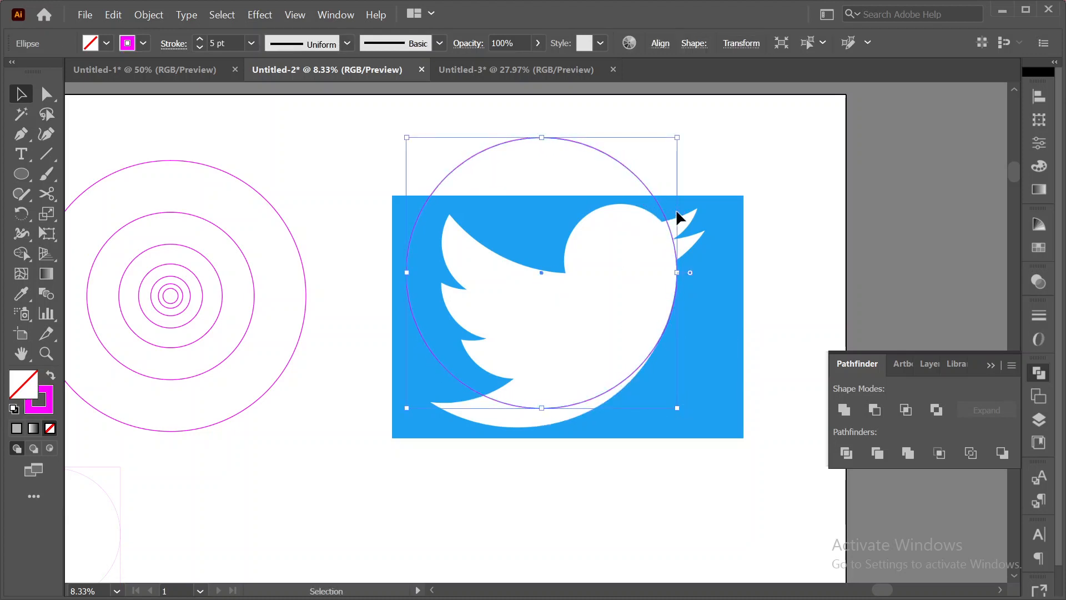
left_click_drag(654, 204, 625, 221)
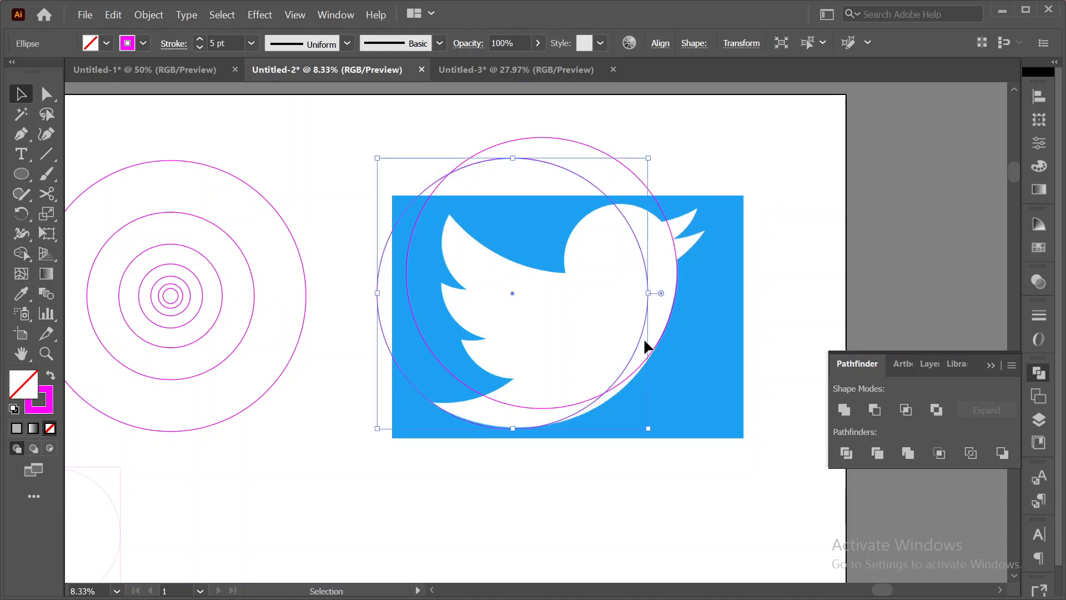
left_click_drag(636, 354, 659, 349)
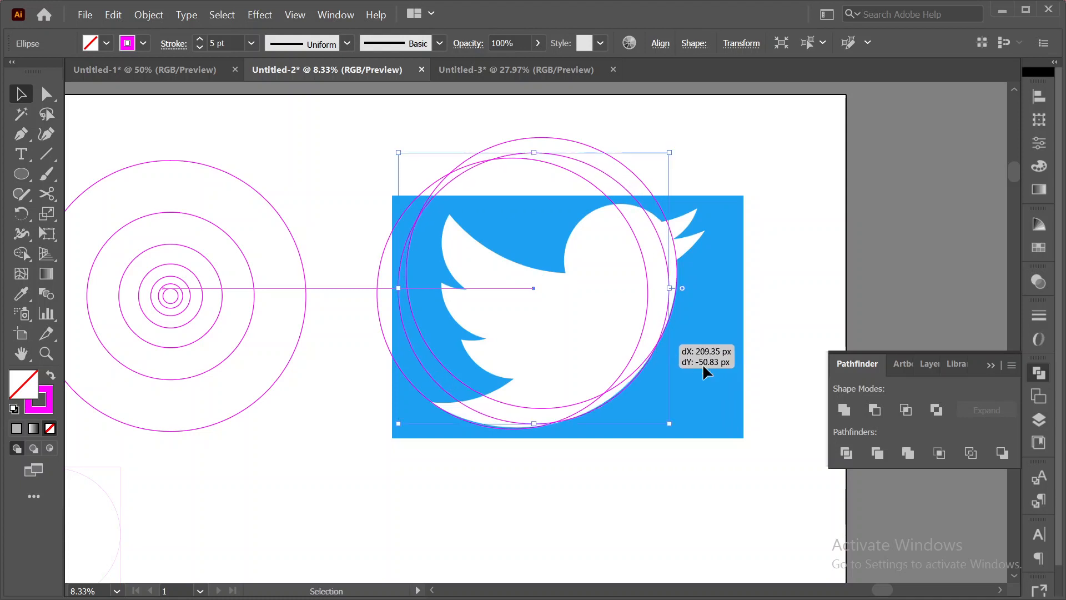
left_click(725, 355)
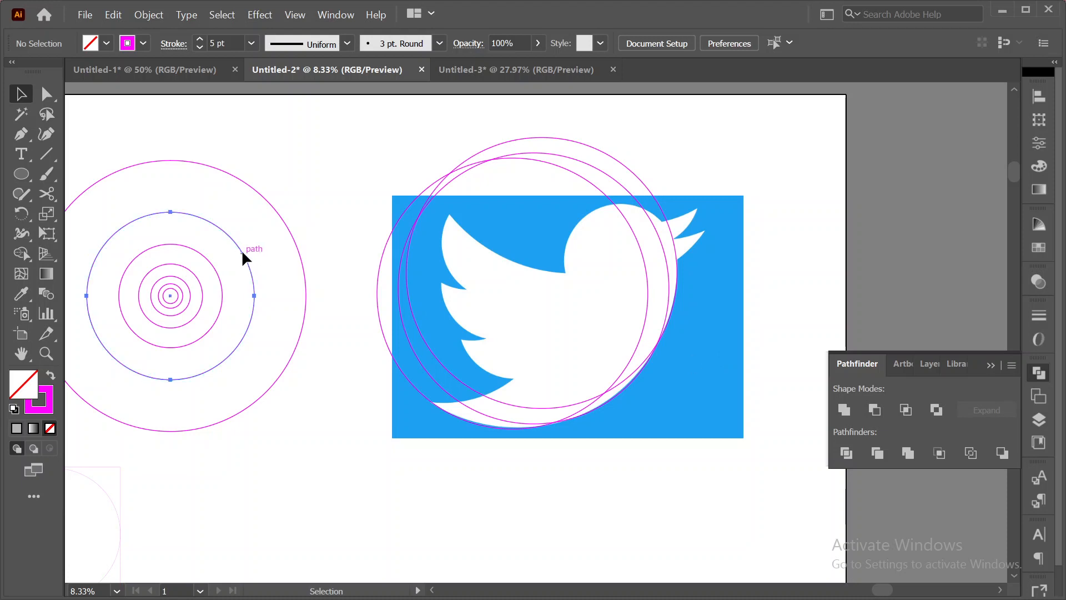
- Copy the second-largest circle below the set and place two copies of the third-largest circle around the bird's head
left_click_drag(242, 252, 341, 484)
left_click_drag(204, 256, 661, 221)
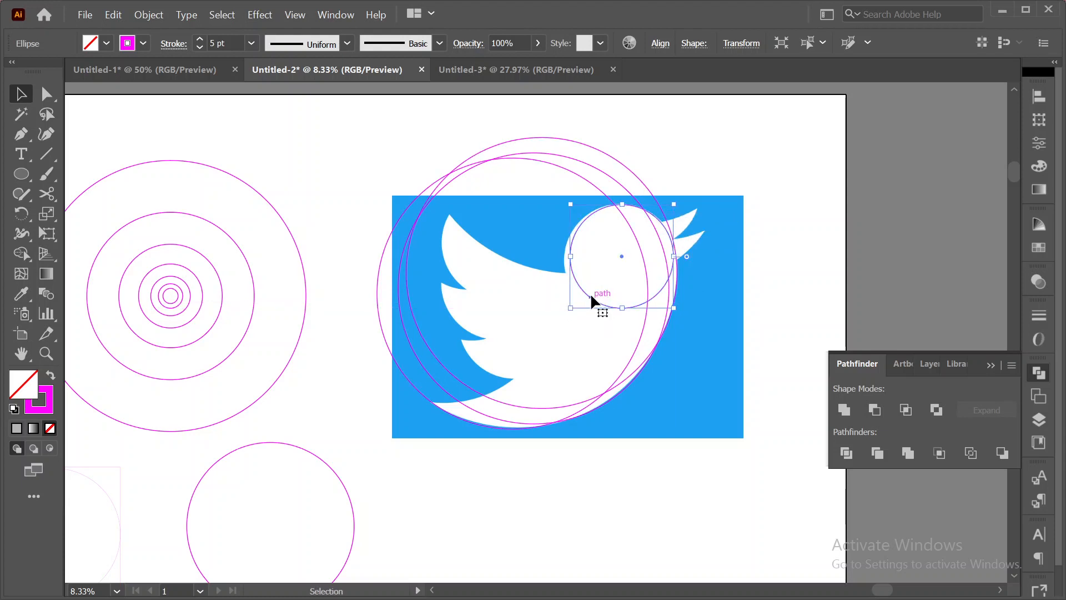
left_click_drag(587, 296, 580, 300)
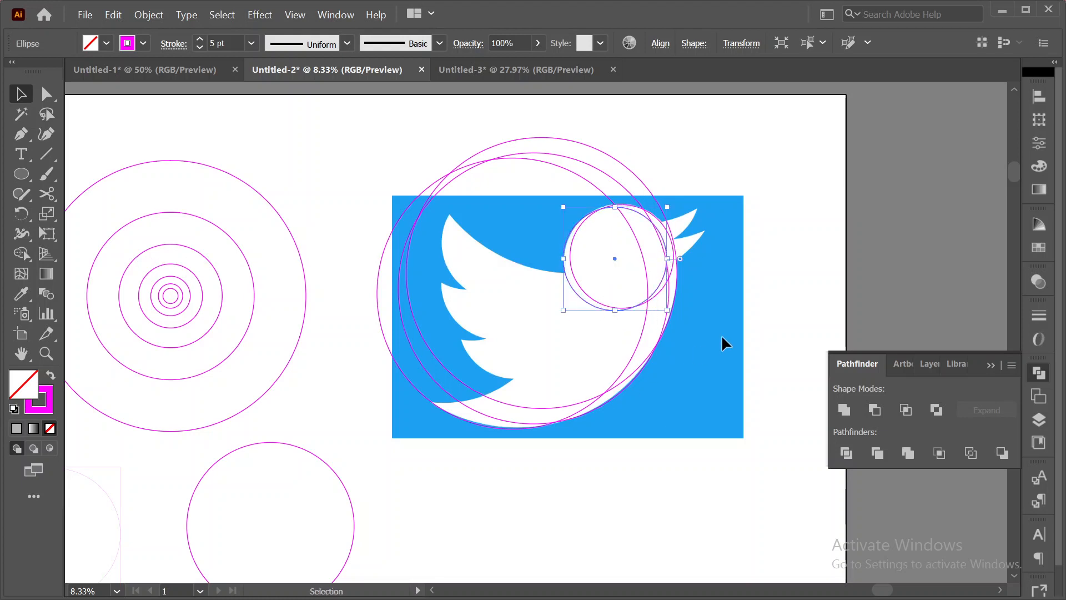
left_click(729, 331)
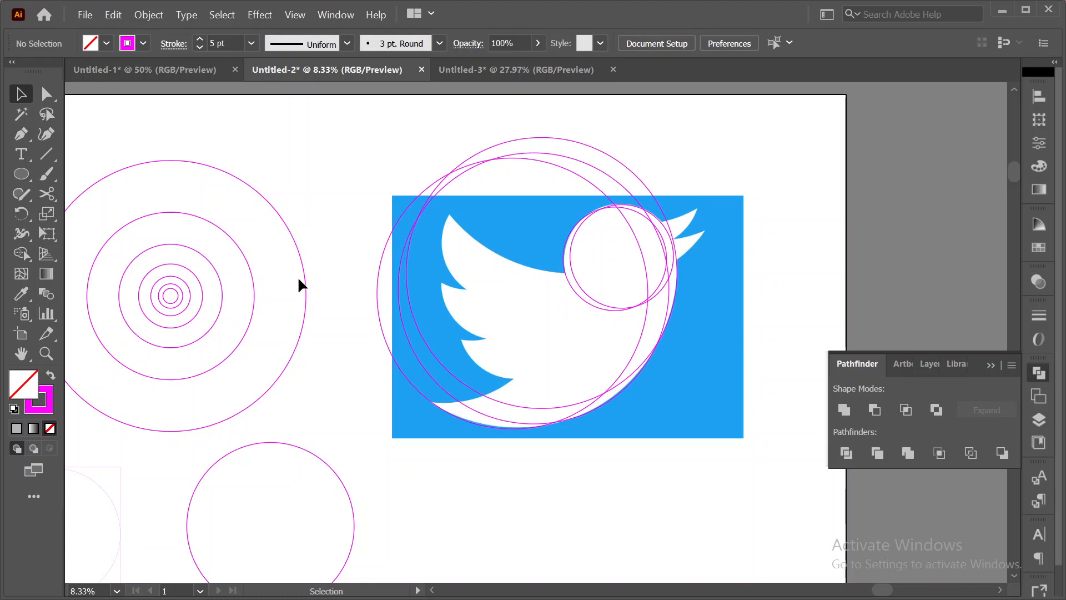
- Copy the largest circle above the logo so its lower arc follows the upper edge of the bird's wing
left_click_drag(303, 272, 699, 117)
left_click(809, 255)
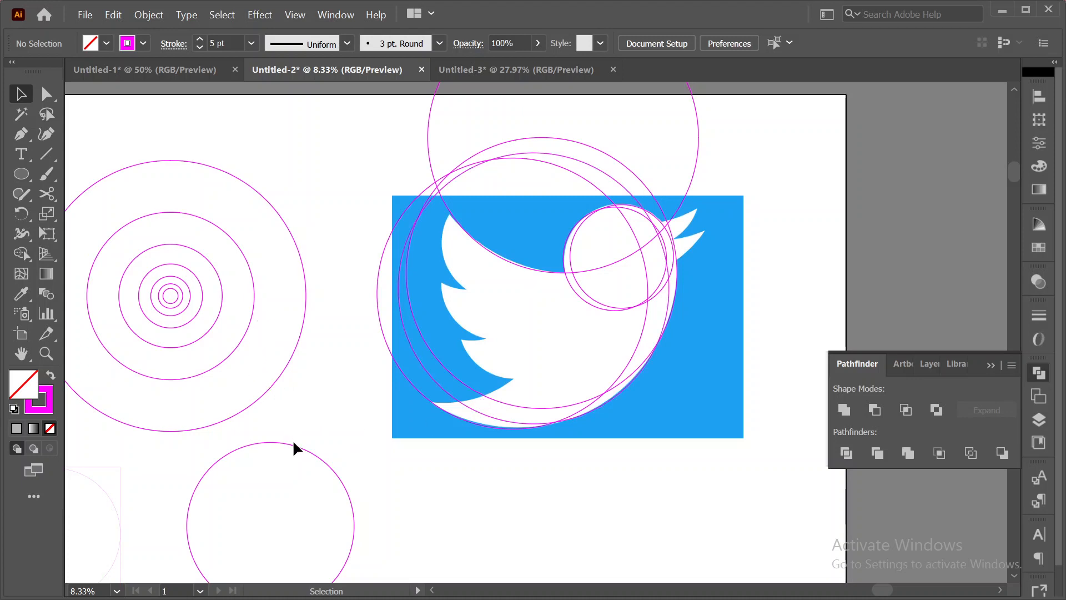
- Place two copies of the third-largest circle along the outer curves of the bird's top and middle wing feathers
mouse_move(292, 441)
left_mouse_down()
mouse_move(511, 301)
mouse_move(552, 157)
mouse_move(542, 142)
mouse_move(550, 158)
mouse_move(290, 436)
left_mouse_up()
left_click_drag(209, 260, 536, 214)
left_click_drag(519, 288, 522, 338)
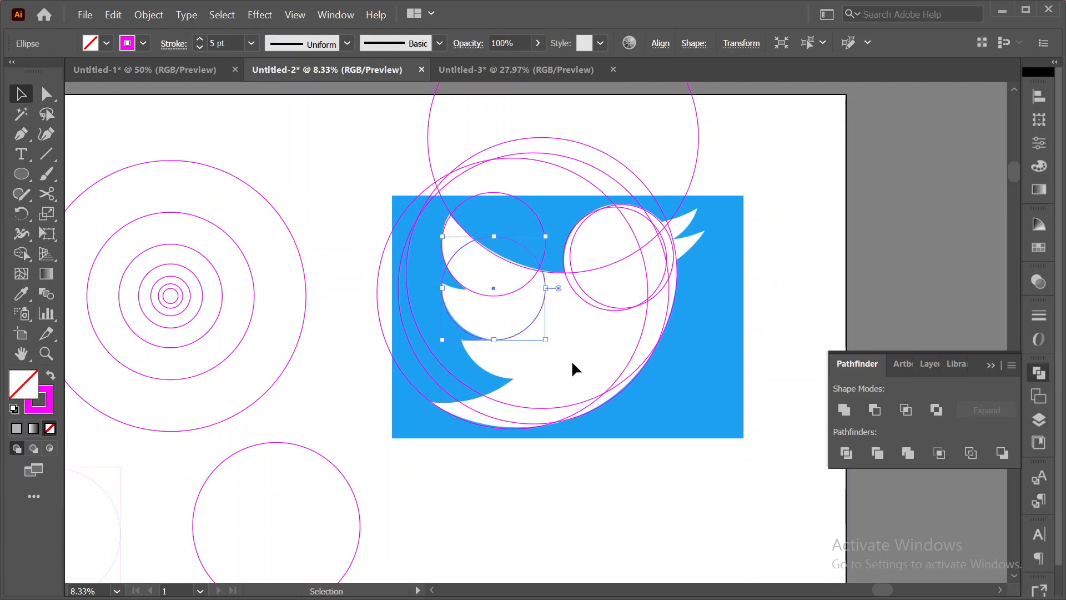
left_click(351, 423)
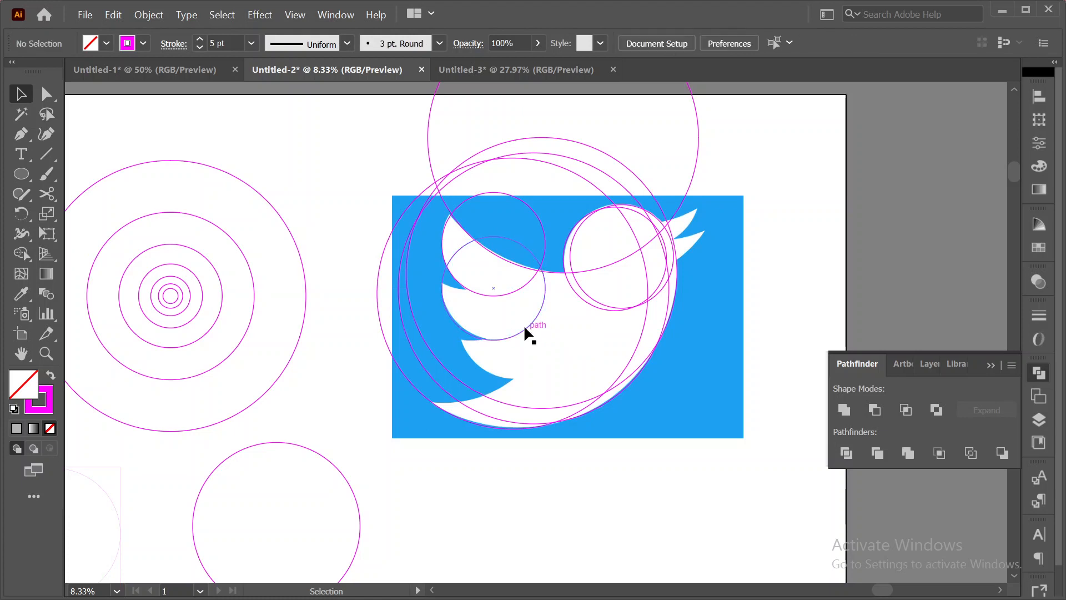
- Add three more third-largest circle copies around the wing feathers and fit the second-largest circle to the tail's upper edge
left_click_drag(522, 325, 498, 278)
left_click(558, 350)
left_click_drag(507, 336, 522, 379)
left_click(558, 350)
left_click(536, 381)
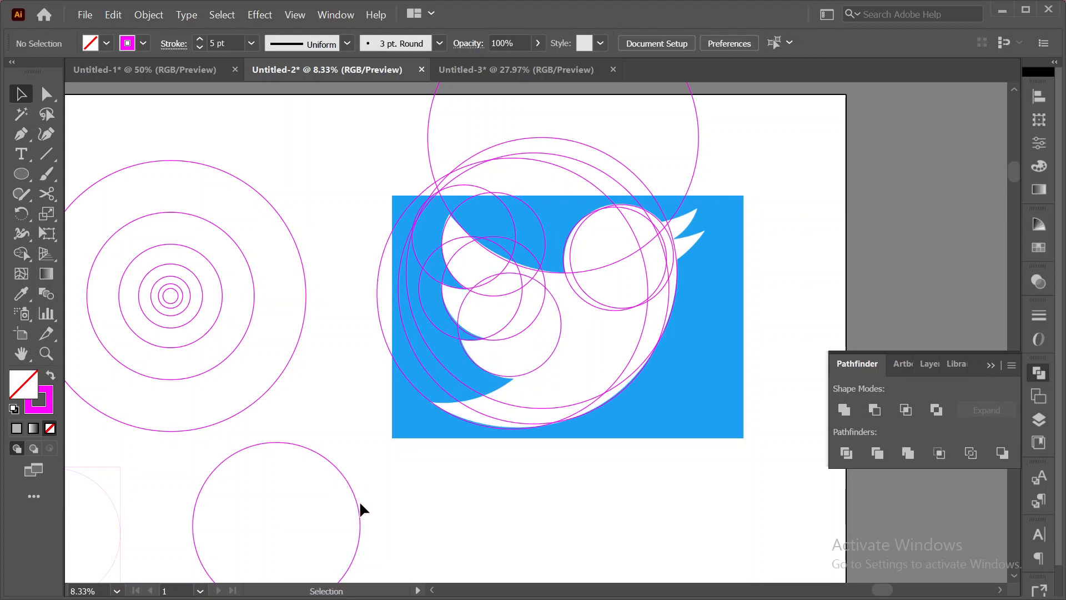
left_click_drag(360, 504, 531, 301)
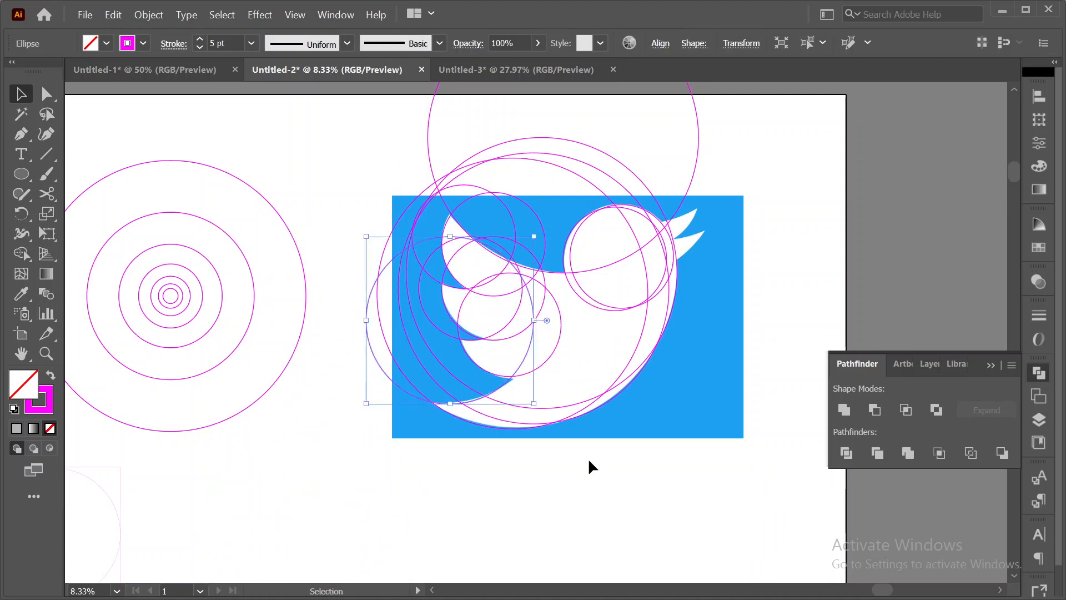
left_click(637, 496)
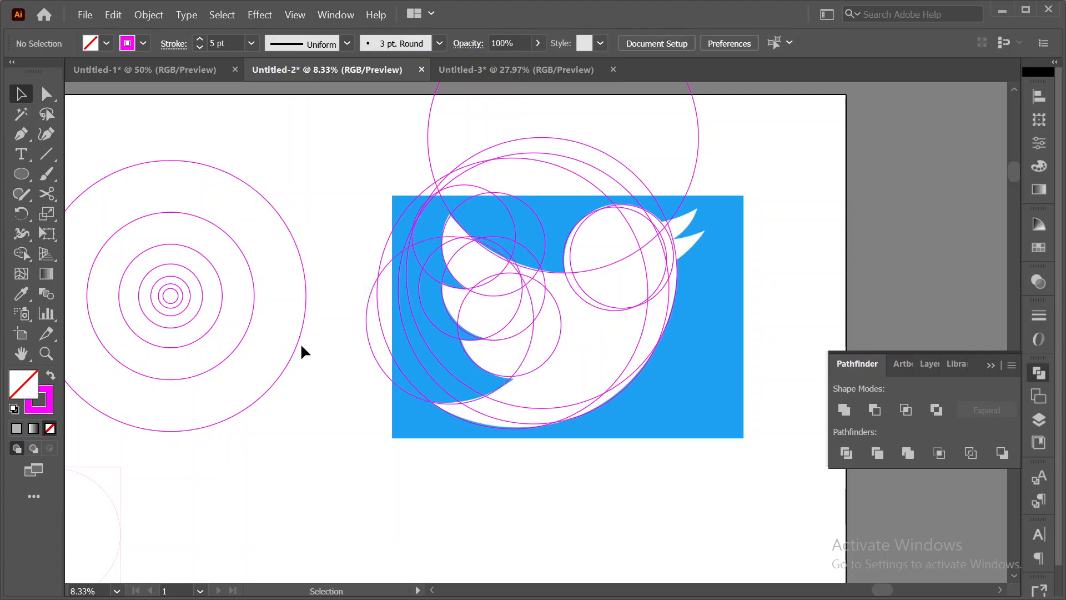
- Place four copies of the third-largest circle along the upper and lower curves of the bird's two beak tips
left_click_drag(219, 277, 699, 182)
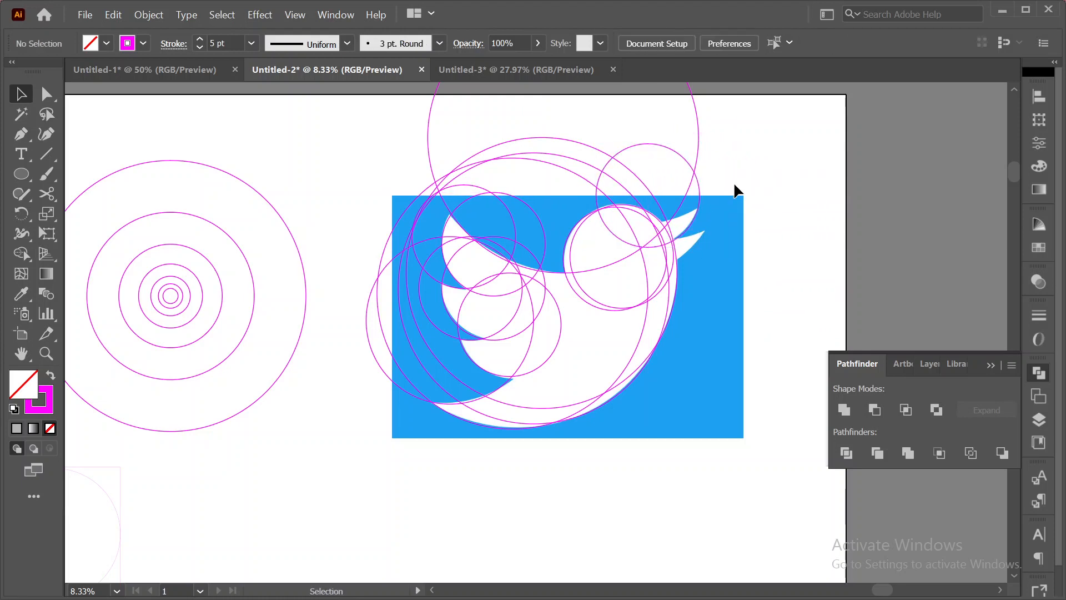
mouse_move(698, 186)
left_mouse_down()
mouse_move(721, 209)
mouse_move(709, 214)
mouse_move(729, 191)
mouse_move(705, 205)
left_mouse_up()
left_click(795, 241)
left_click(780, 221)
left_click(788, 235)
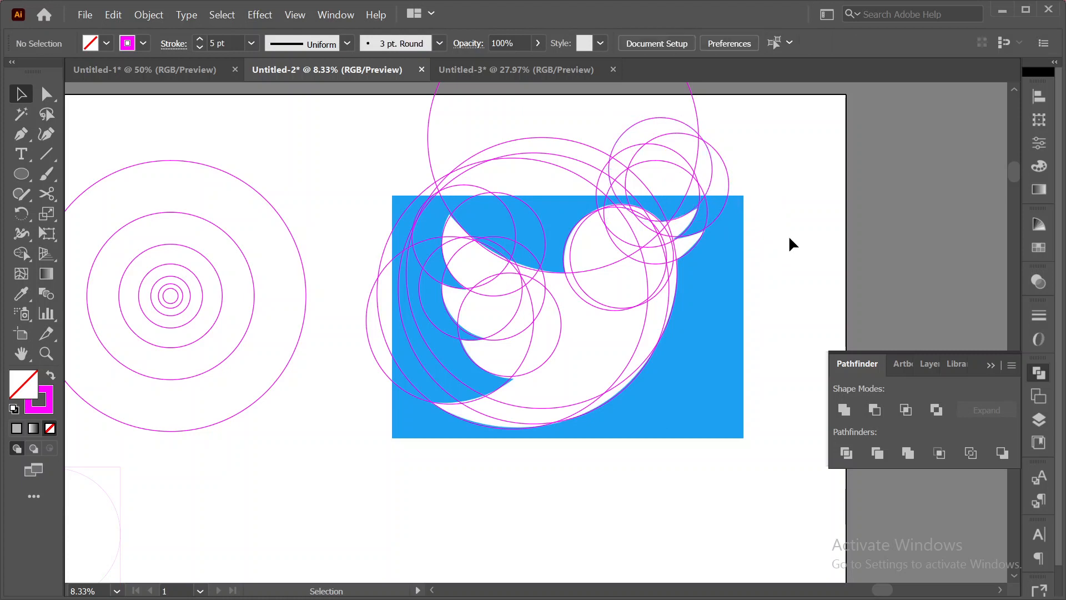
- Select all circles over the logo and merge the regions inside the bird's body with Shape Builder
scroll(789, 238, "up", 2)
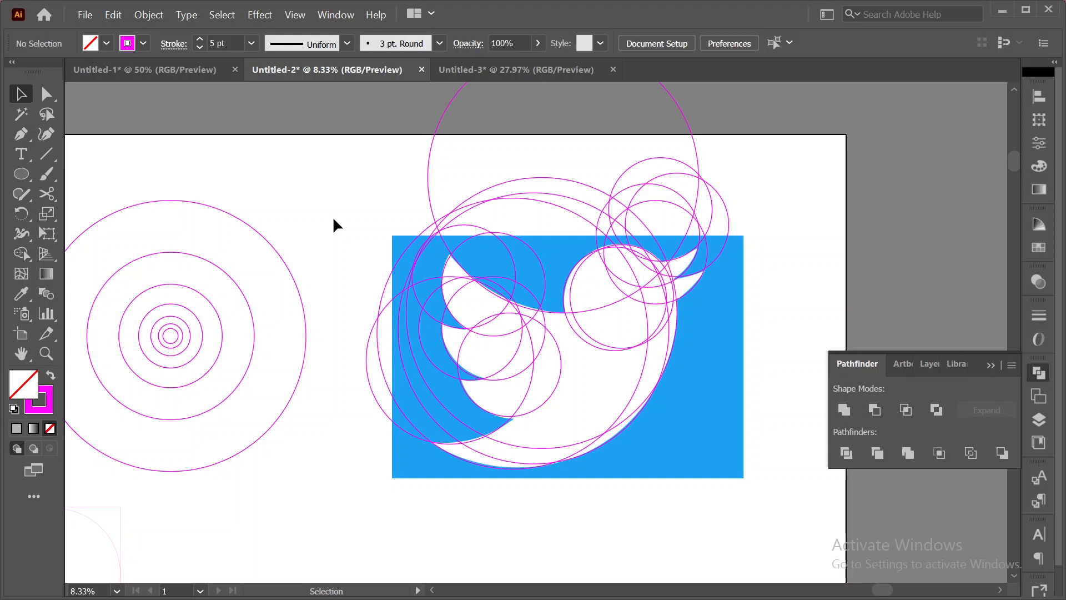
left_click_drag(333, 219, 754, 471)
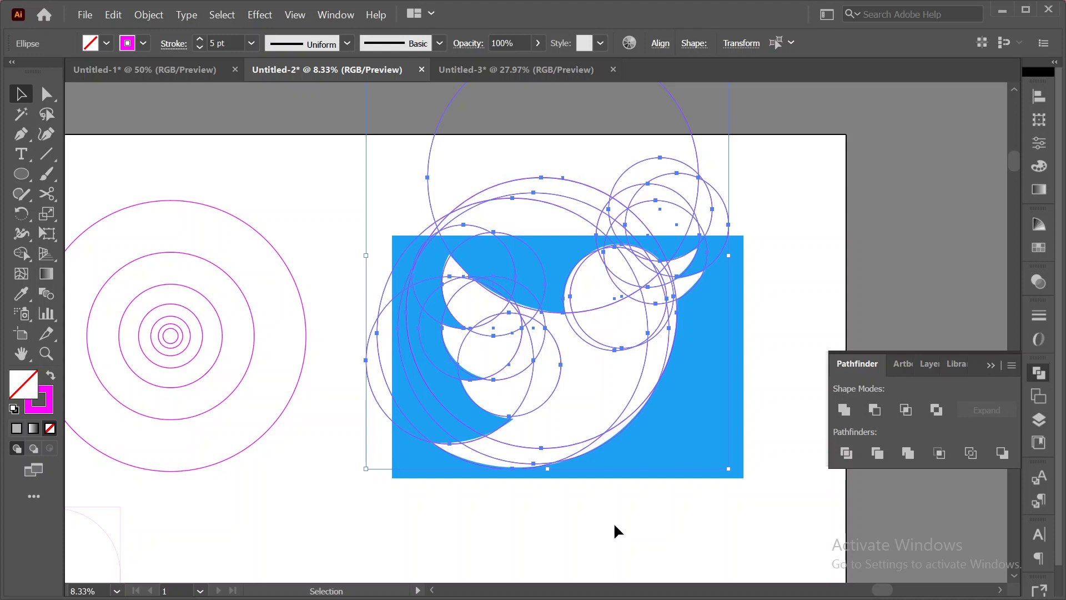
left_click(21, 254)
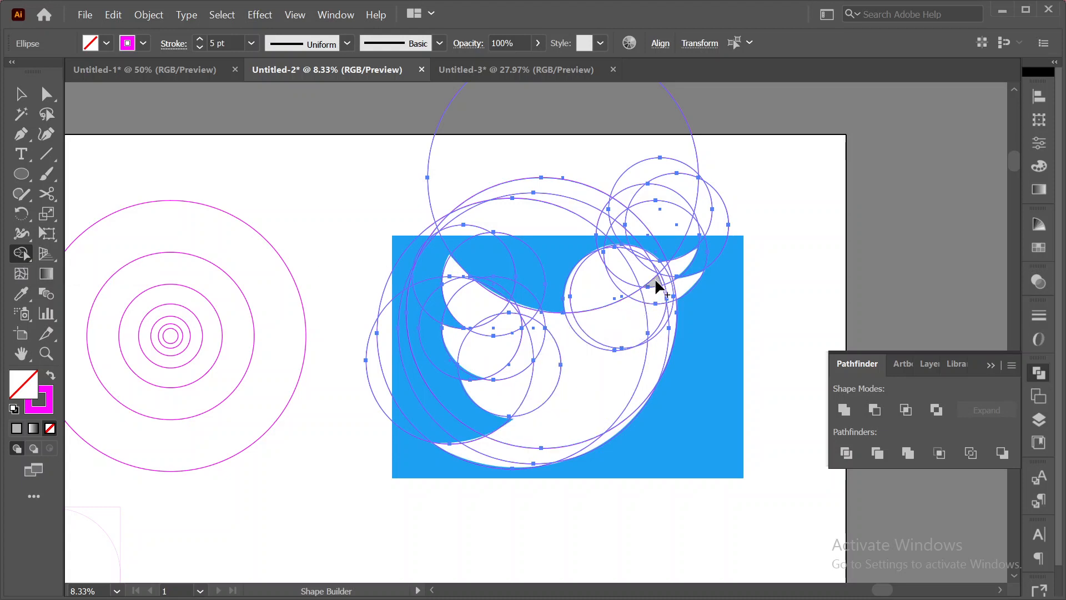
mouse_move(679, 271)
left_mouse_down()
mouse_move(592, 334)
mouse_move(639, 333)
mouse_move(657, 313)
mouse_move(655, 289)
mouse_move(636, 305)
mouse_move(678, 290)
mouse_move(665, 274)
mouse_move(653, 366)
mouse_move(601, 406)
mouse_move(598, 332)
mouse_move(563, 343)
mouse_move(590, 319)
mouse_move(567, 289)
mouse_move(582, 272)
mouse_move(639, 252)
mouse_move(618, 247)
mouse_move(640, 254)
mouse_move(665, 297)
mouse_move(666, 334)
mouse_move(531, 365)
mouse_move(461, 335)
mouse_move(533, 349)
mouse_move(542, 334)
mouse_move(493, 323)
mouse_move(450, 272)
mouse_move(552, 327)
mouse_move(505, 324)
mouse_move(526, 407)
mouse_move(507, 462)
mouse_move(476, 457)
mouse_move(595, 460)
mouse_move(647, 367)
left_mouse_up()
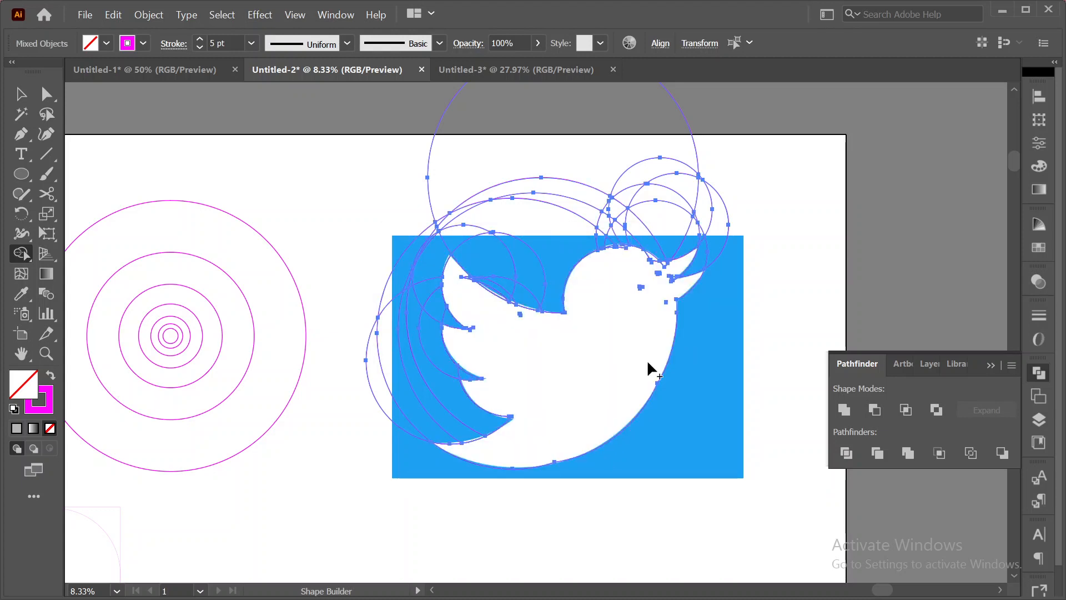
- Remove the large excess circle regions above the bird and beside its wing with Shape Builder
scroll(616, 361, "up", 3)
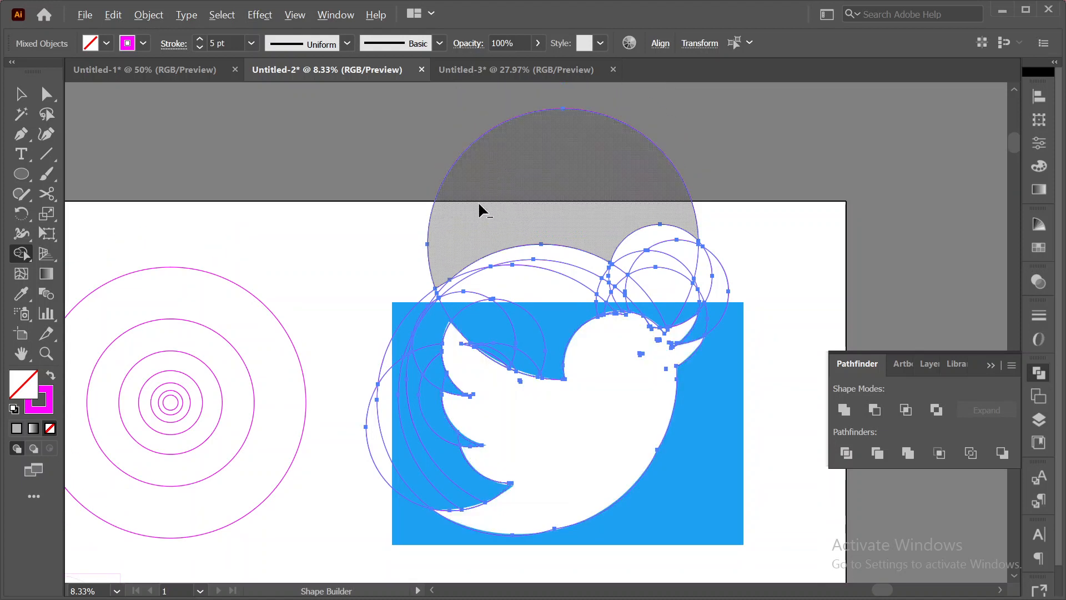
left_click(533, 290, "alt")
left_click(678, 265, "alt")
left_click(673, 281, "alt")
mouse_move(590, 293)
left_mouse_down()
mouse_move(703, 257)
mouse_move(760, 303)
mouse_move(659, 268)
left_mouse_up()
mouse_move(457, 265)
left_mouse_down()
mouse_move(379, 389)
mouse_move(371, 424)
mouse_move(392, 415)
mouse_move(428, 430)
mouse_move(416, 338)
mouse_move(431, 407)
mouse_move(414, 423)
left_mouse_up()
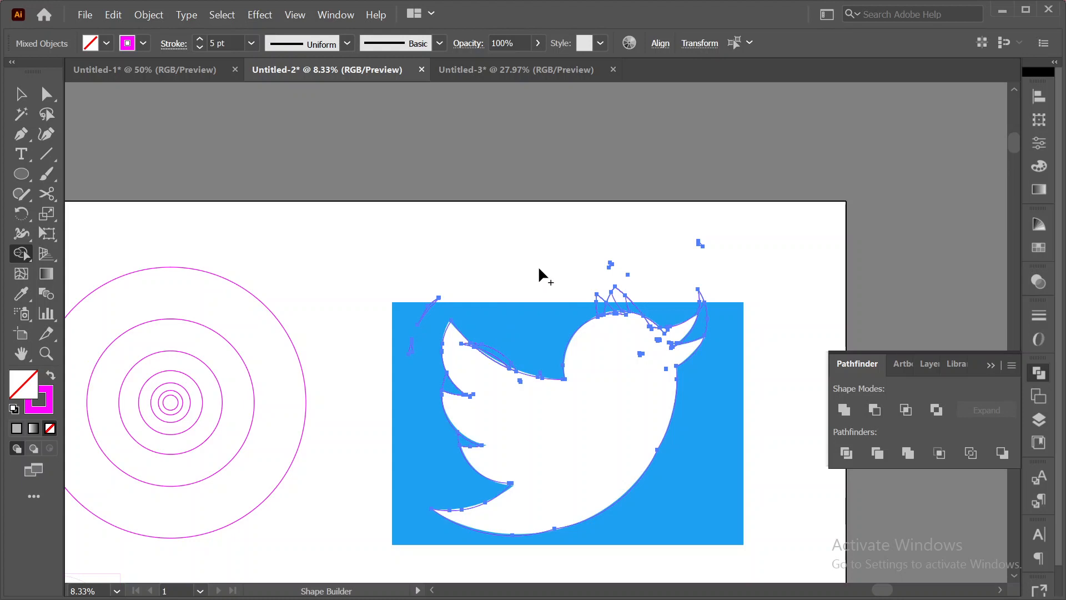
- Remove the remaining small circle fragments above the head and beak and along the wing feathers
mouse_move(578, 307)
left_mouse_down()
mouse_move(684, 290)
mouse_move(735, 320)
left_mouse_up()
mouse_move(642, 296)
left_mouse_down()
mouse_move(604, 304)
mouse_move(499, 282)
left_mouse_up()
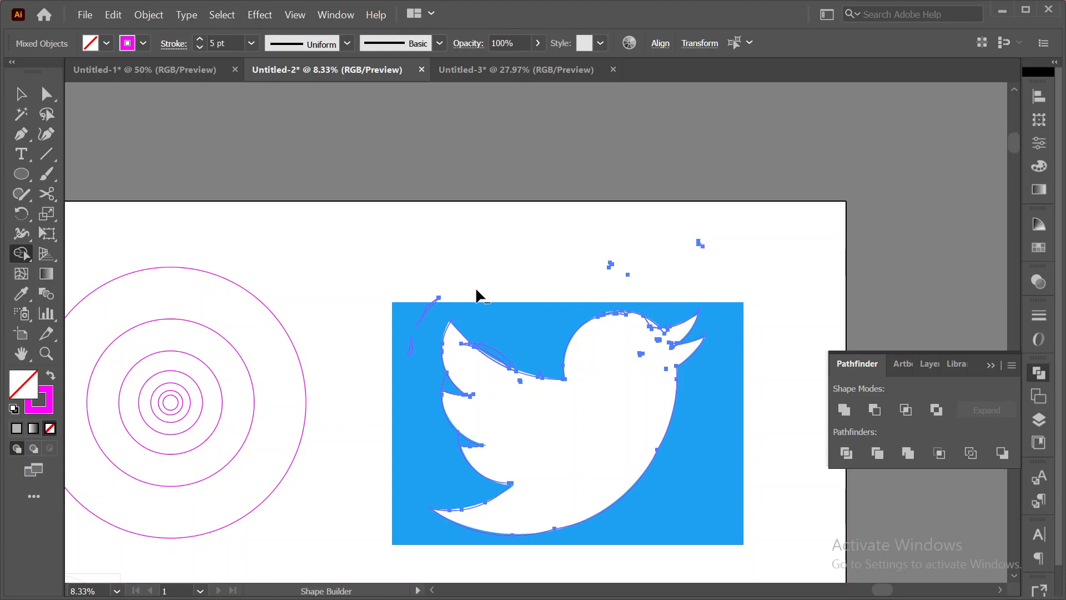
left_click_drag(415, 352, 381, 369)
left_click_drag(442, 378, 445, 393)
left_click(462, 438, "alt")
- Clean up the leftover slivers along the wing's upper edge and in the first feather notch with Shape Builder
scroll(541, 320, "up", 4)
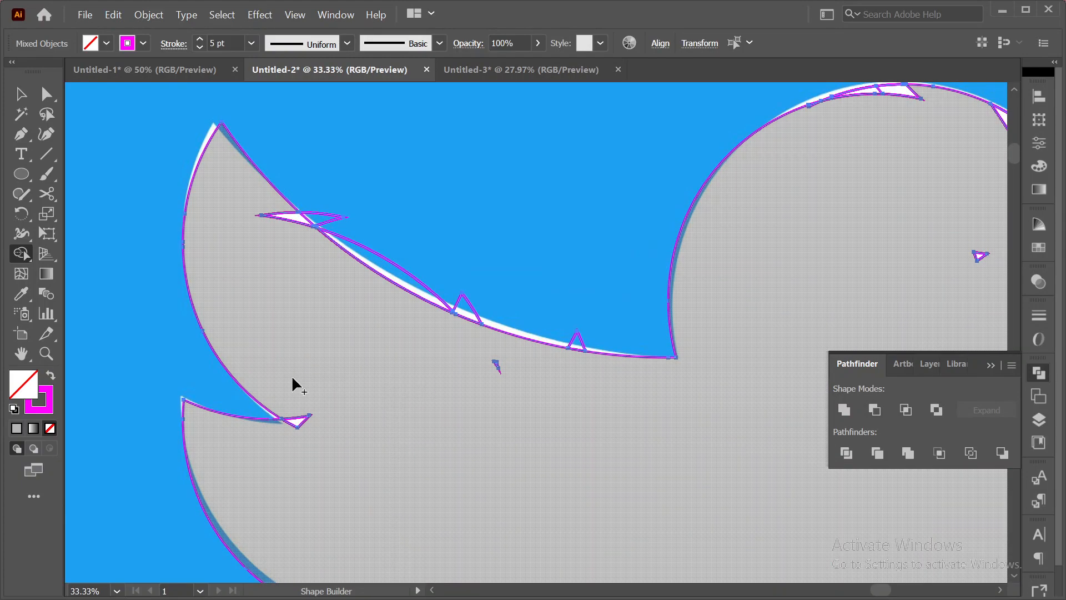
mouse_move(292, 376)
left_mouse_down()
mouse_move(295, 432)
mouse_move(307, 451)
left_mouse_up()
mouse_move(374, 438)
left_mouse_down()
mouse_move(333, 276)
mouse_move(283, 214)
mouse_move(295, 317)
left_mouse_up()
left_click_drag(346, 231, 346, 231)
left_click(402, 278)
left_click(470, 312)
left_click(575, 341)
left_click(497, 368)
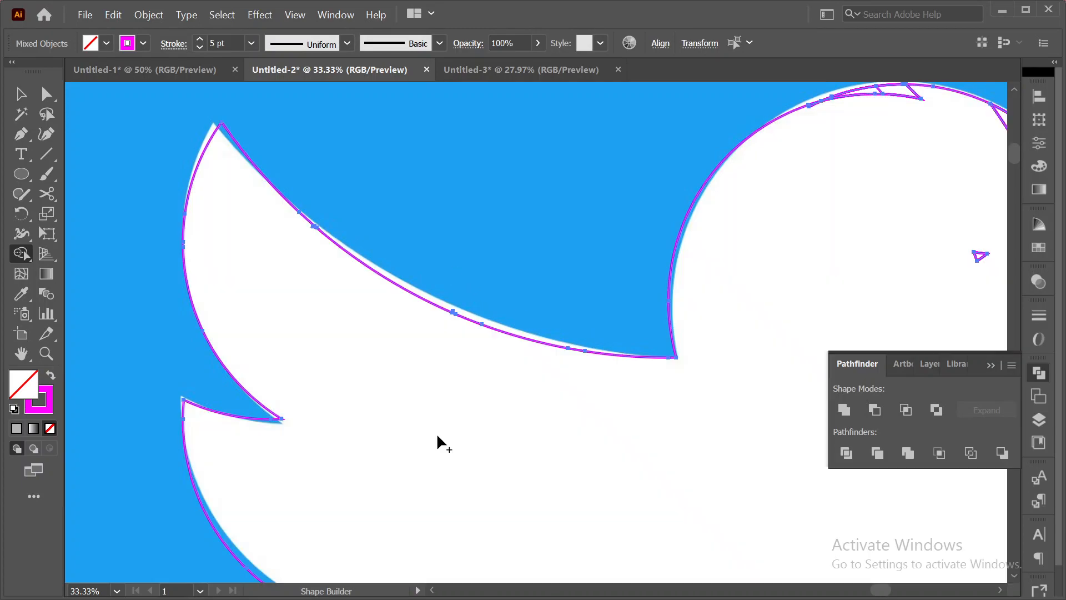
- Merge the leftover slivers along the top of the head and near the upper beak into the bird shape
scroll(439, 435, "down", 10)
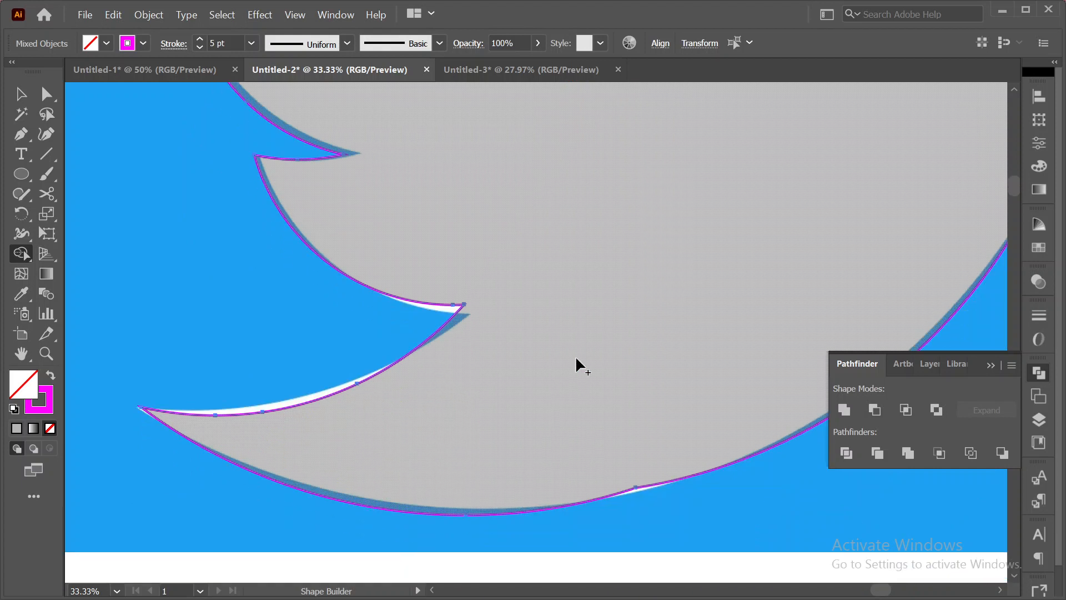
key("space")
left_click_drag(772, 265, 418, 480)
left_click_drag(589, 228, 691, 485)
left_click_drag(729, 328, 575, 487)
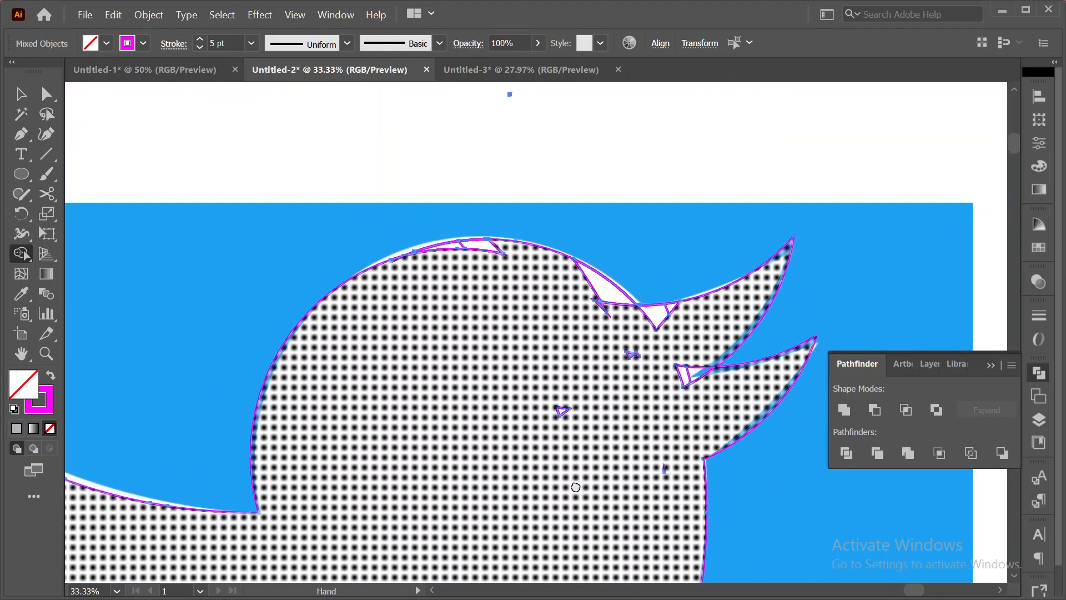
left_click_drag(621, 313, 586, 288)
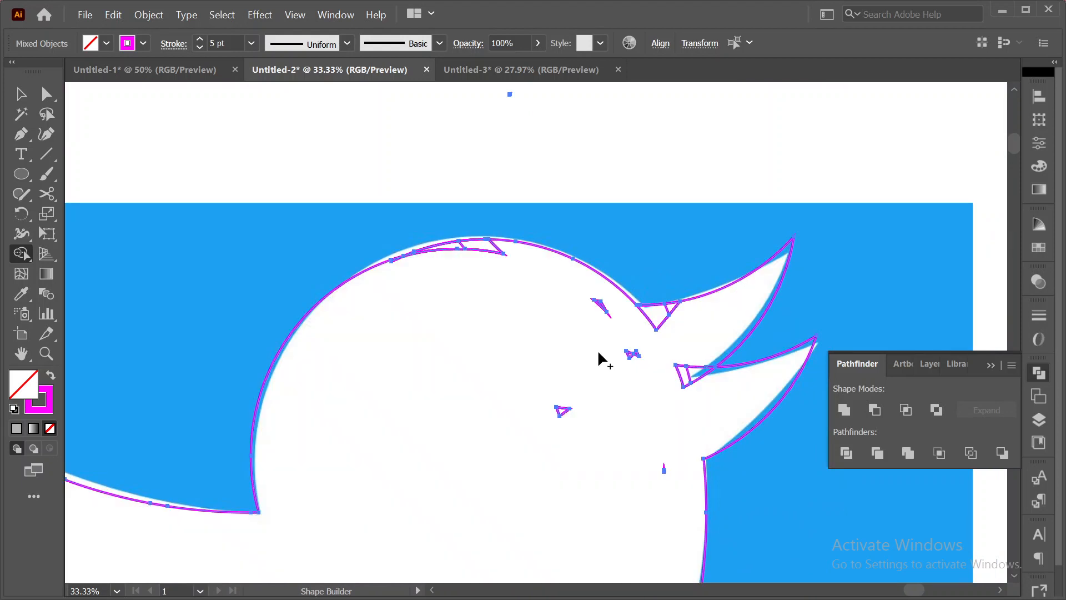
mouse_move(685, 331)
left_mouse_down()
mouse_move(665, 316)
mouse_move(641, 326)
mouse_move(618, 353)
mouse_move(600, 300)
mouse_move(602, 324)
mouse_move(626, 332)
mouse_move(631, 357)
mouse_move(617, 400)
left_mouse_up()
mouse_move(565, 429)
left_mouse_down()
mouse_move(542, 258)
mouse_move(475, 243)
mouse_move(447, 250)
left_mouse_up()
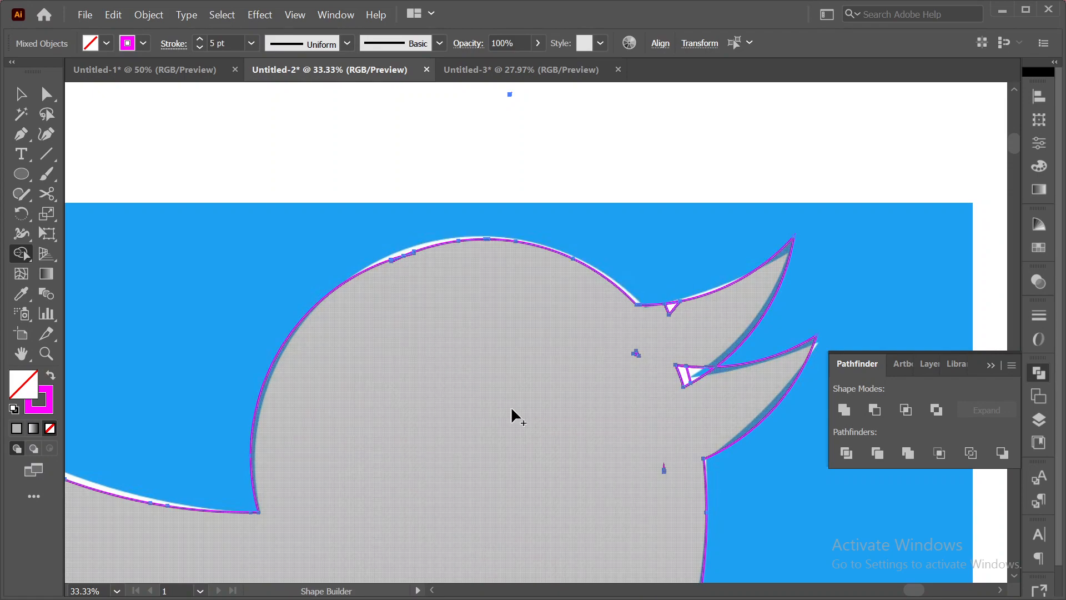
- Merge the small slivers at the base of both beak tips and check the rest of the bird's outline
scroll(500, 422, "down", 2)
left_click(687, 320)
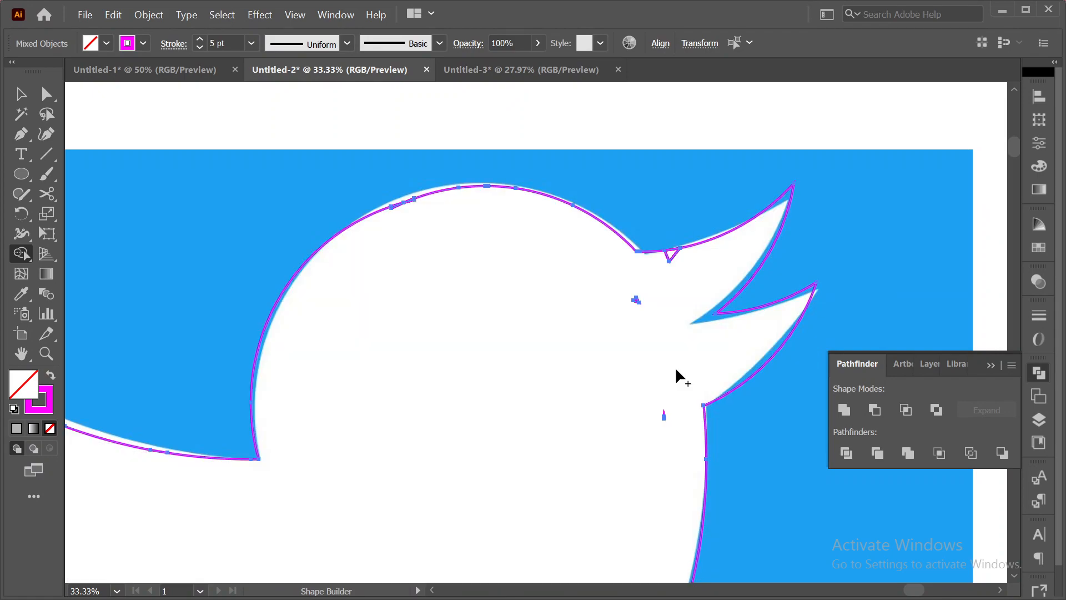
left_click(668, 256)
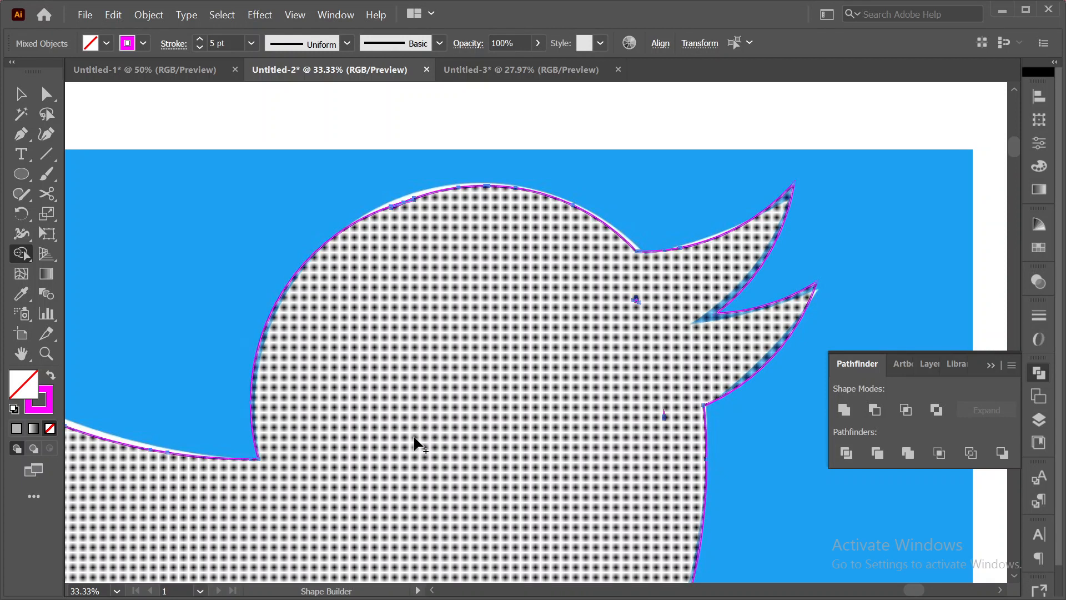
scroll(439, 425, "down", 4)
scroll(434, 418, "up", 3)
left_click_drag(392, 389, 726, 221)
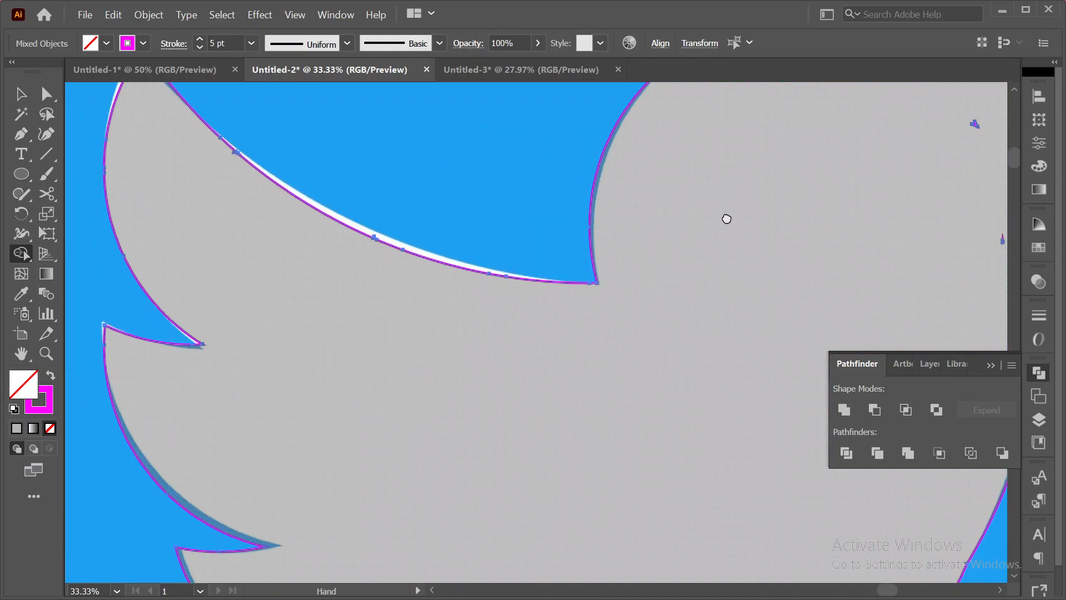
left_click_drag(623, 400, 668, 174)
left_click_drag(528, 341, 557, 321)
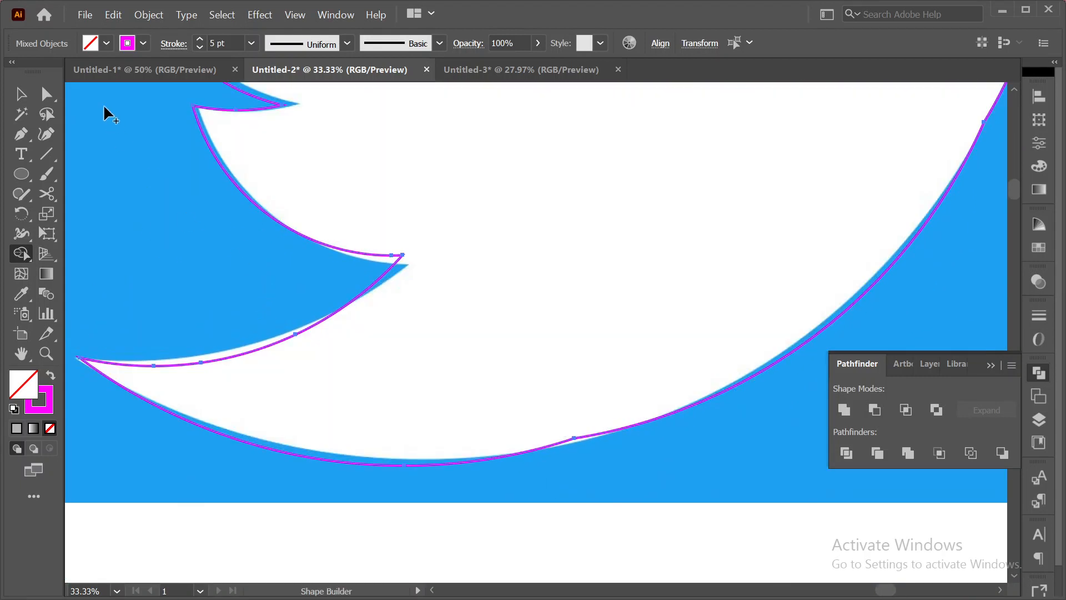
- Swap the fill and stroke of the traced bird outline and set its fill to white
left_click(21, 94)
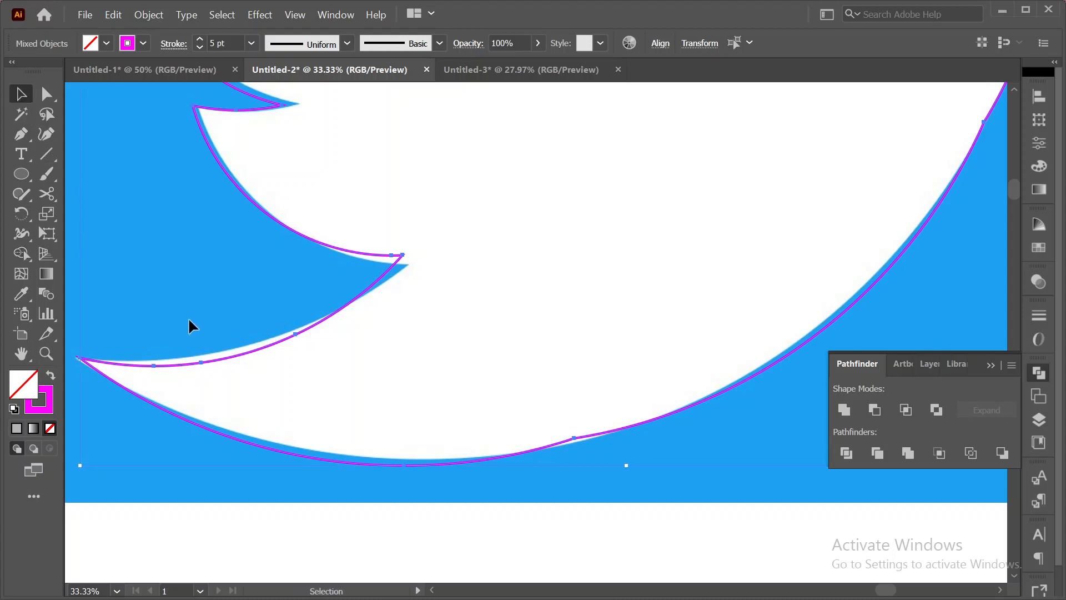
left_click(46, 94)
left_click_drag(552, 426, 938, 597)
scroll(533, 345, "up", 5)
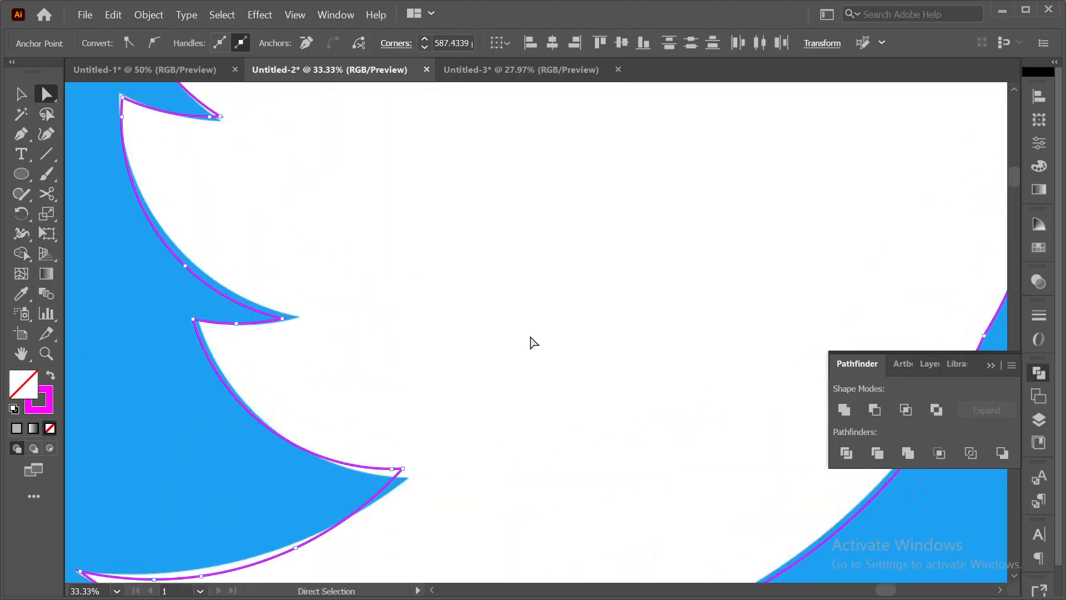
scroll(533, 343, "up", 5)
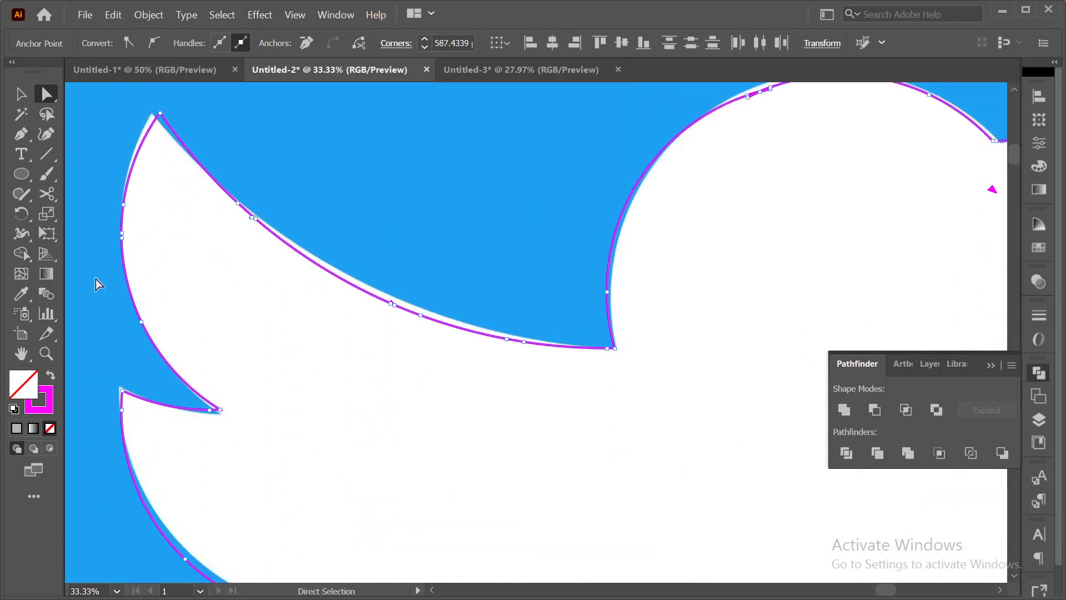
key("v")
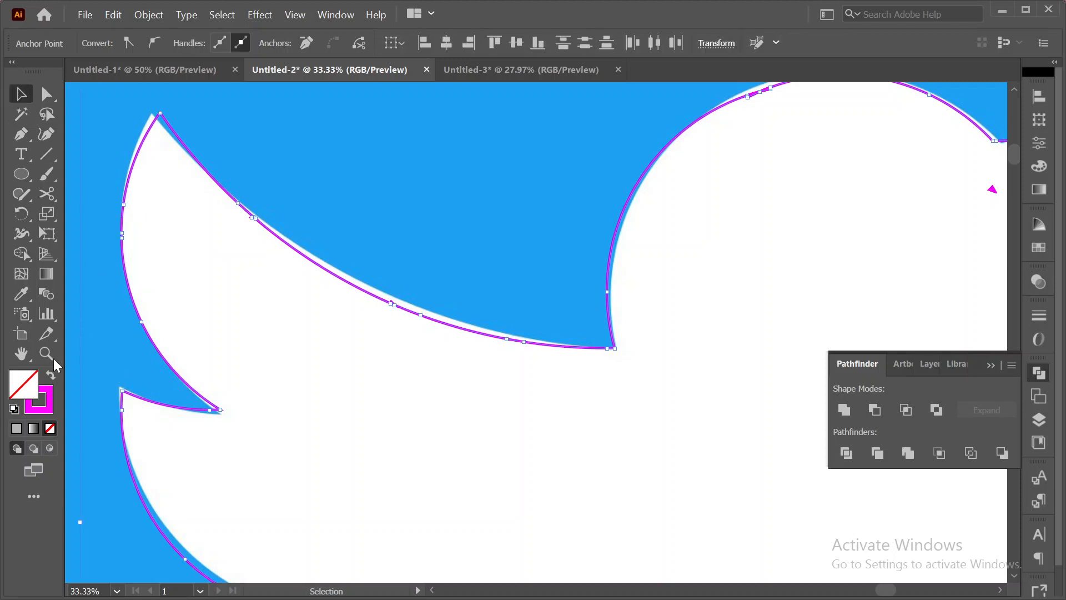
left_click(50, 377)
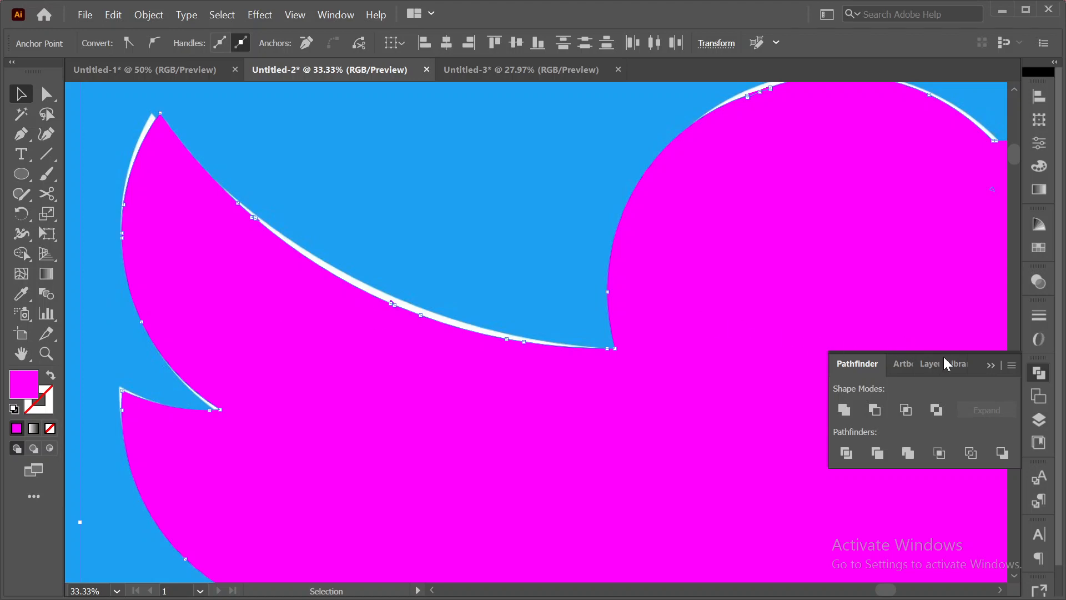
left_click(1039, 248)
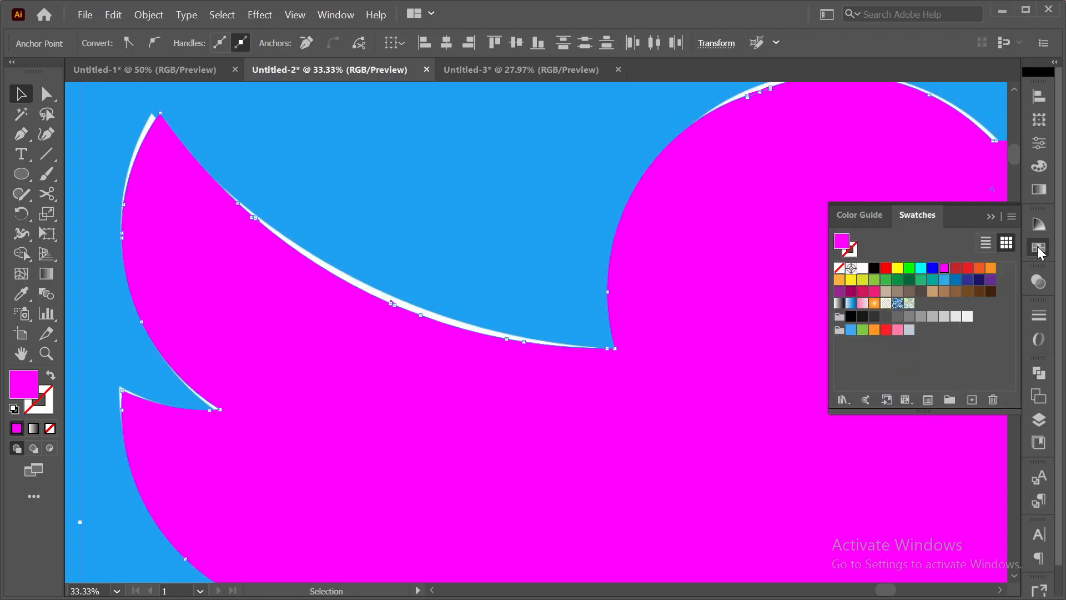
left_click(863, 268)
left_click(344, 145)
- Try to expand the white bird compound path and bring up the Pathfinder options
left_click(236, 219)
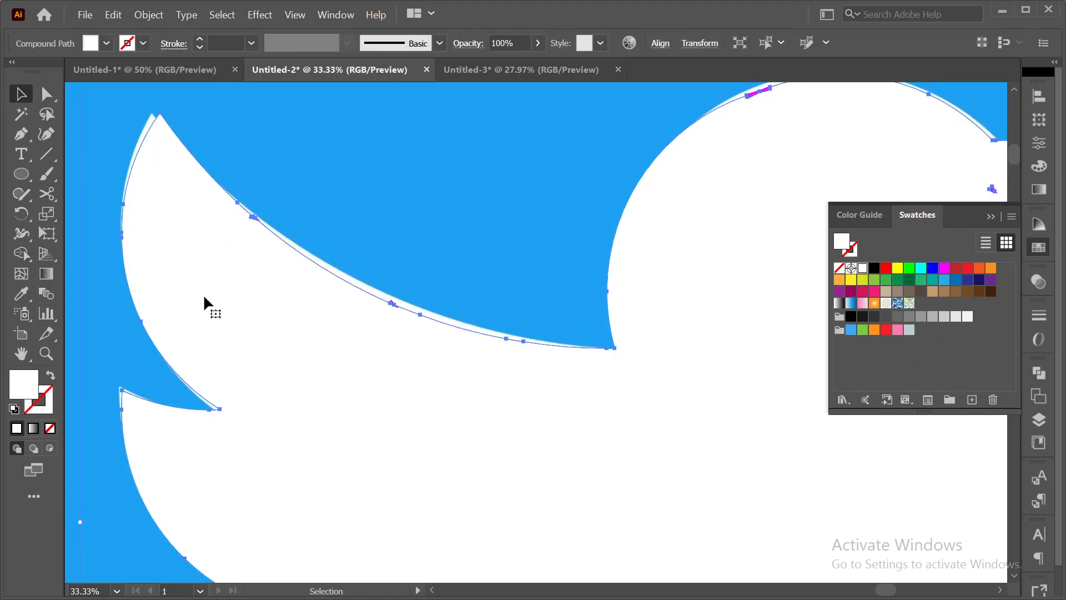
left_click(149, 17)
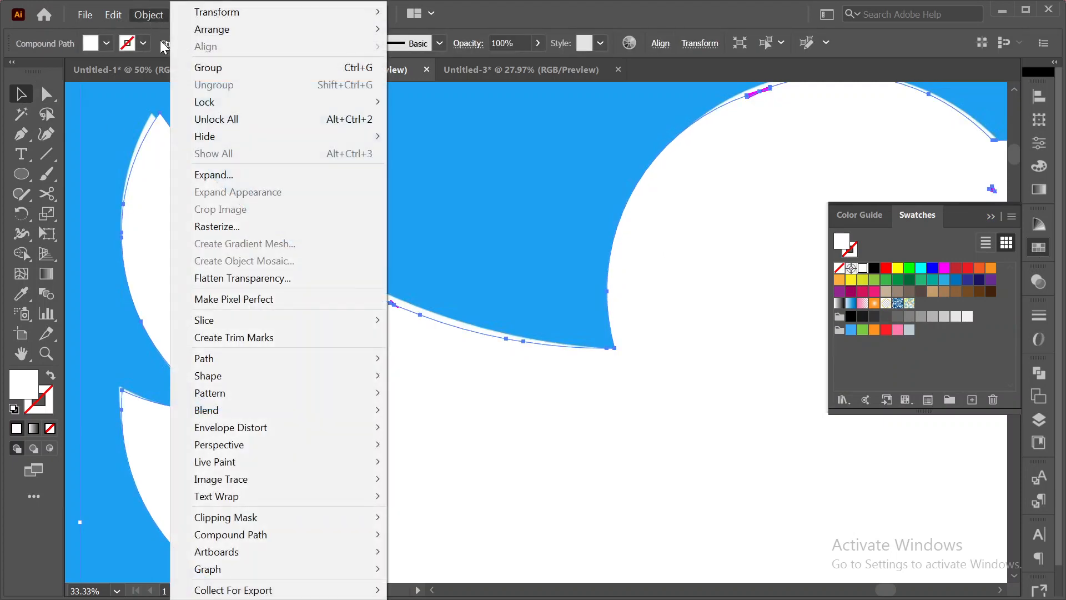
left_click(228, 175)
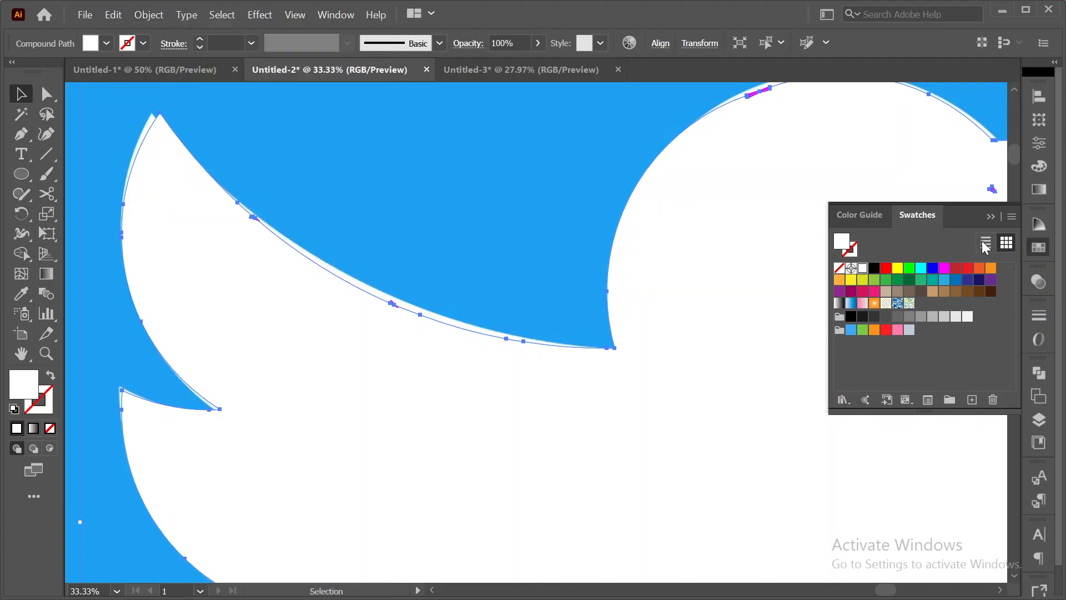
left_click(1038, 372)
left_click(1039, 372)
left_click(1042, 372)
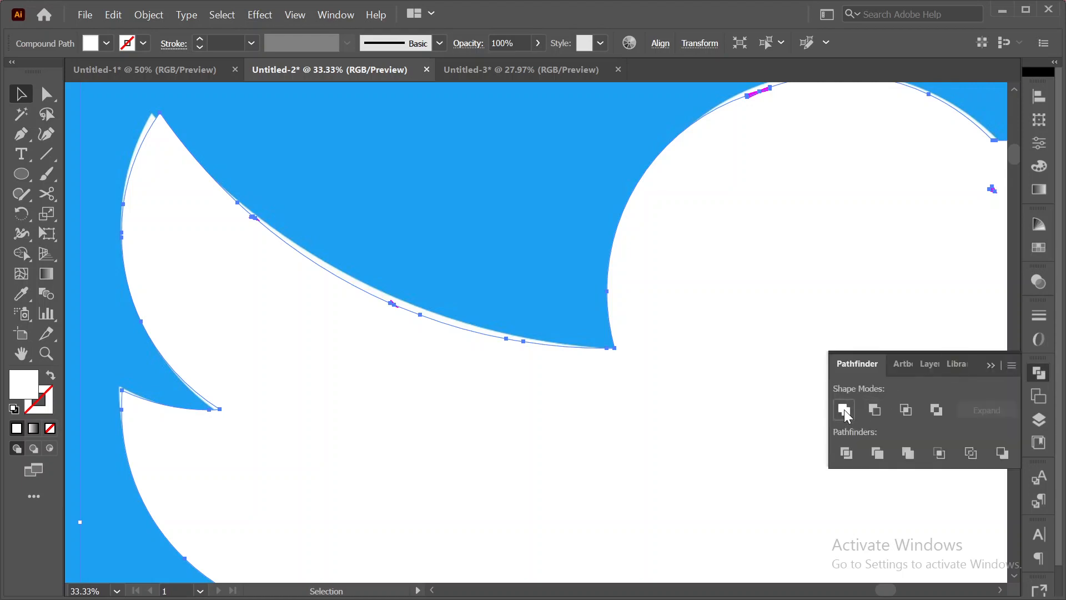
left_click(562, 196)
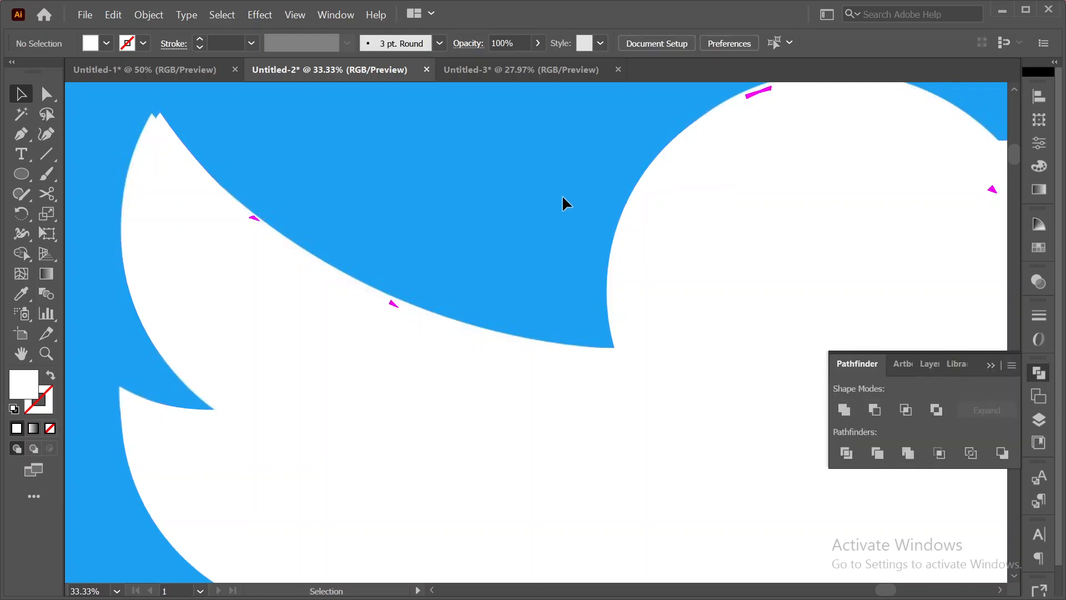
- Move the white bird shape sideways so it no longer fully covers the traced reference image
scroll(475, 203, "down", 2, "alt")
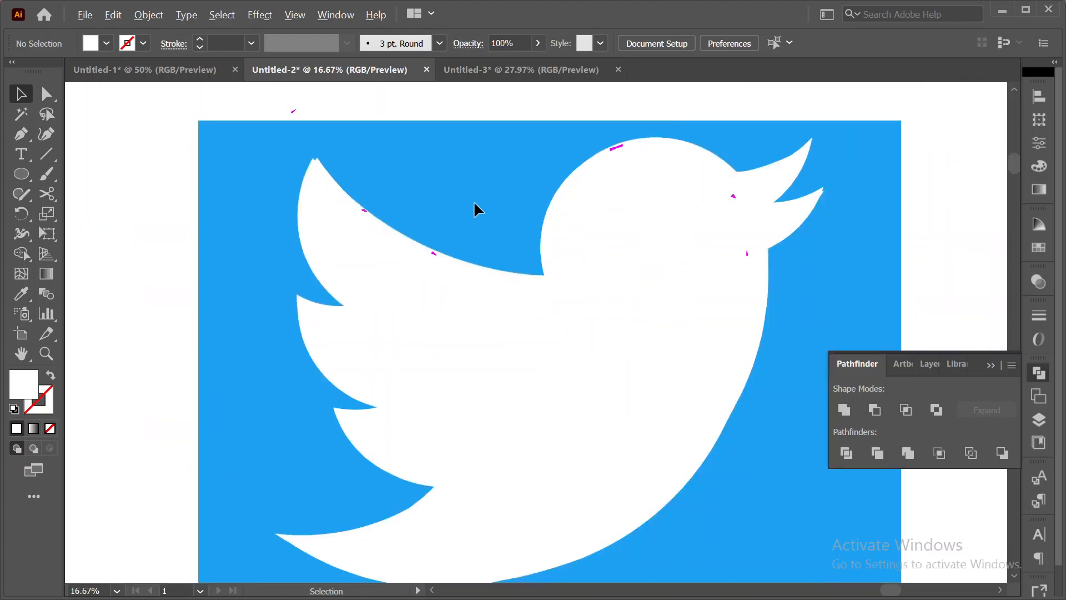
scroll(475, 203, "down", 1, "alt")
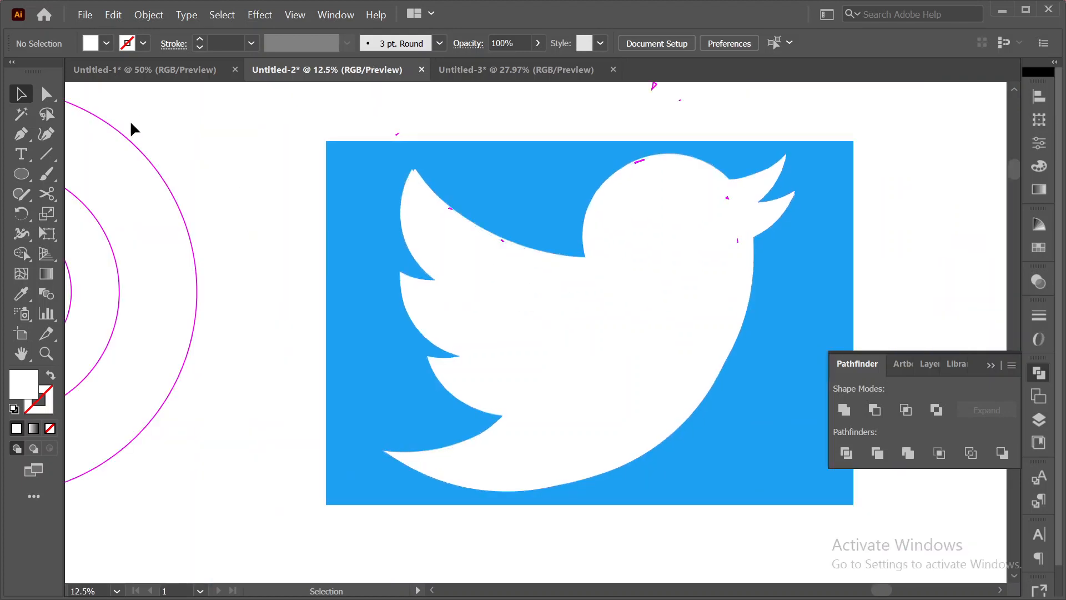
left_click_drag(565, 340, 250, 355)
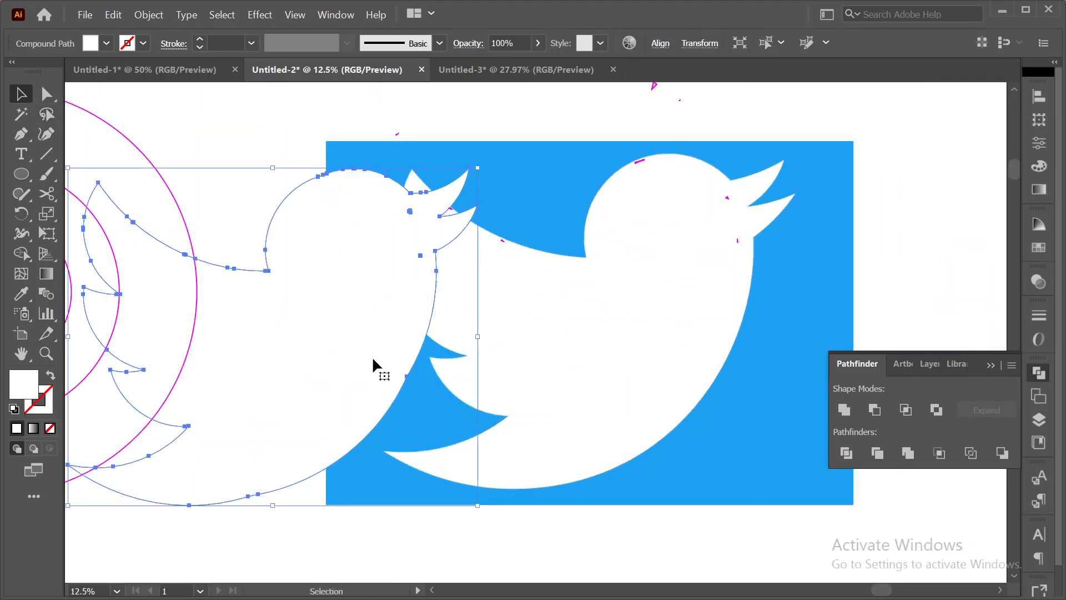
- Unlock the blue Twitter reference image and undo its deletion
left_click(589, 190)
right_click(589, 194)
mouse_move(679, 194)
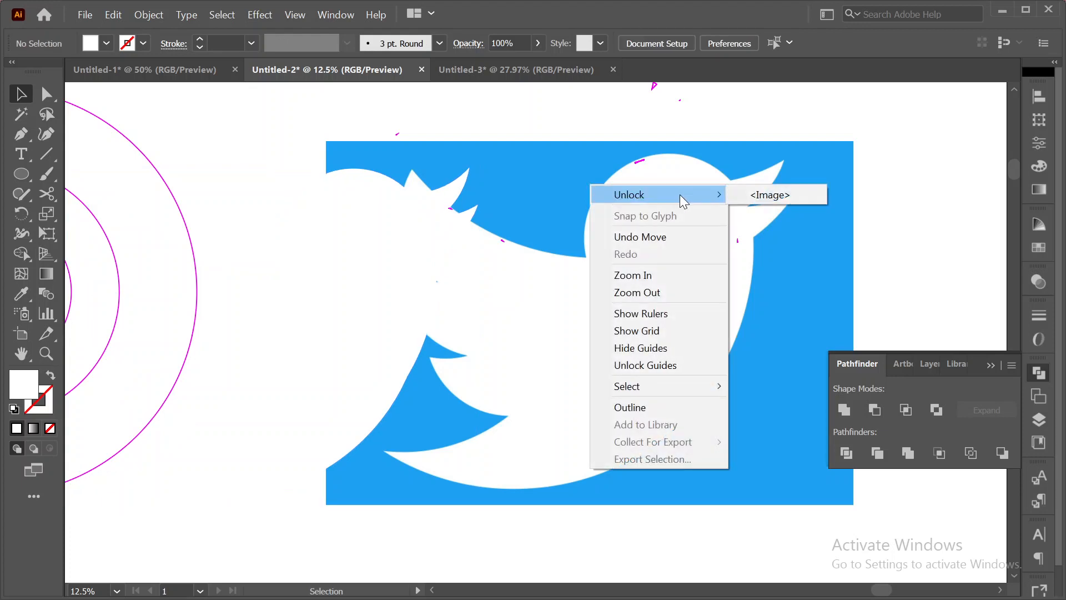
left_click(748, 194)
key("Delete")
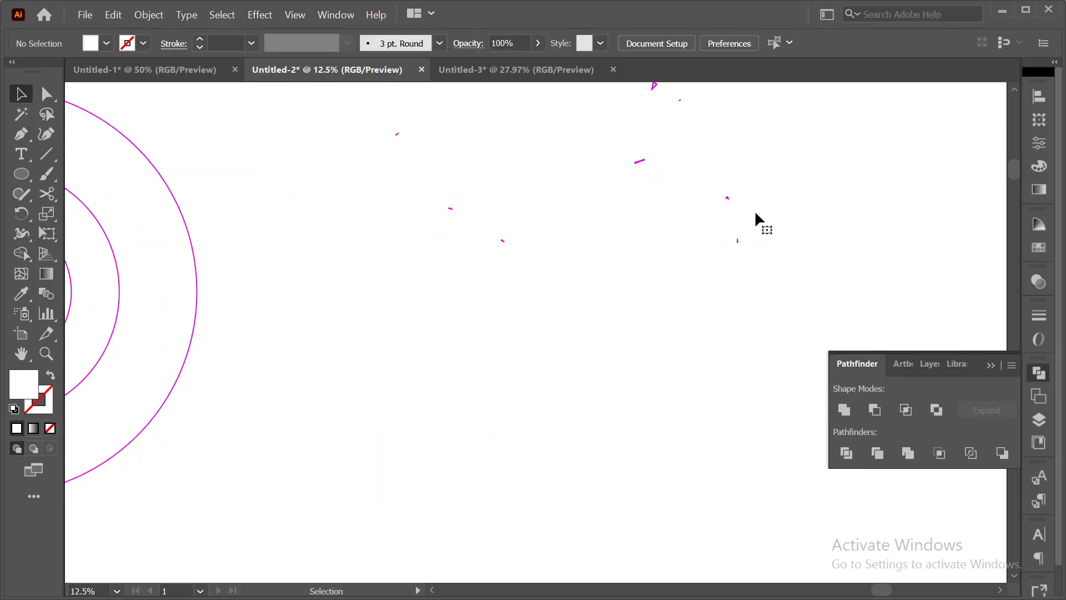
key("ctrl+z")
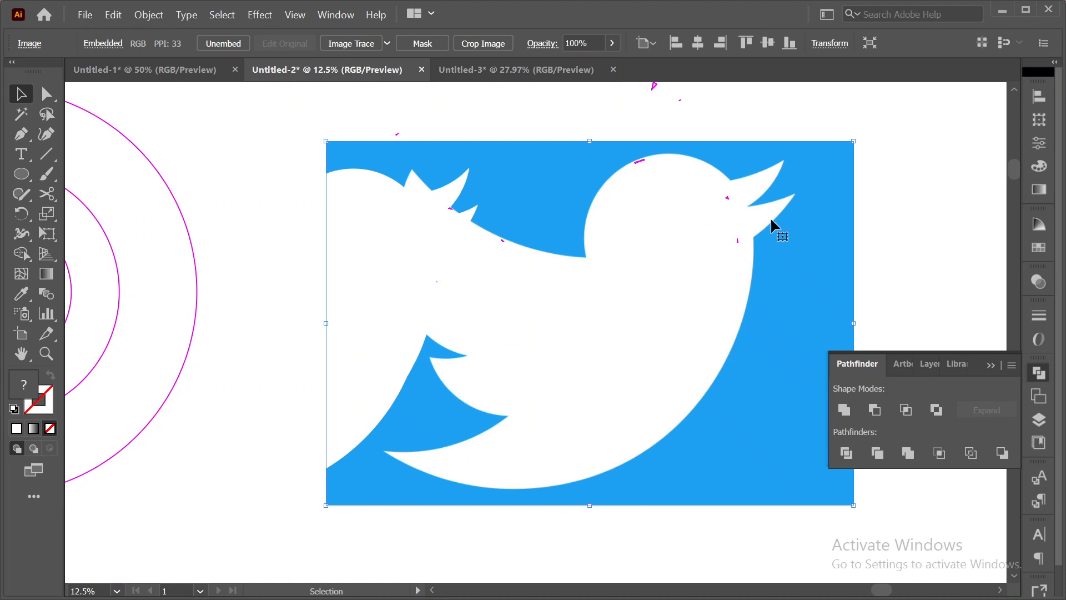
- Draw a small ellipse below the reference image and fill it with the blue sampled from the image
scroll(767, 226, "down", 5)
left_click(25, 175)
left_click_drag(397, 525, 457, 559)
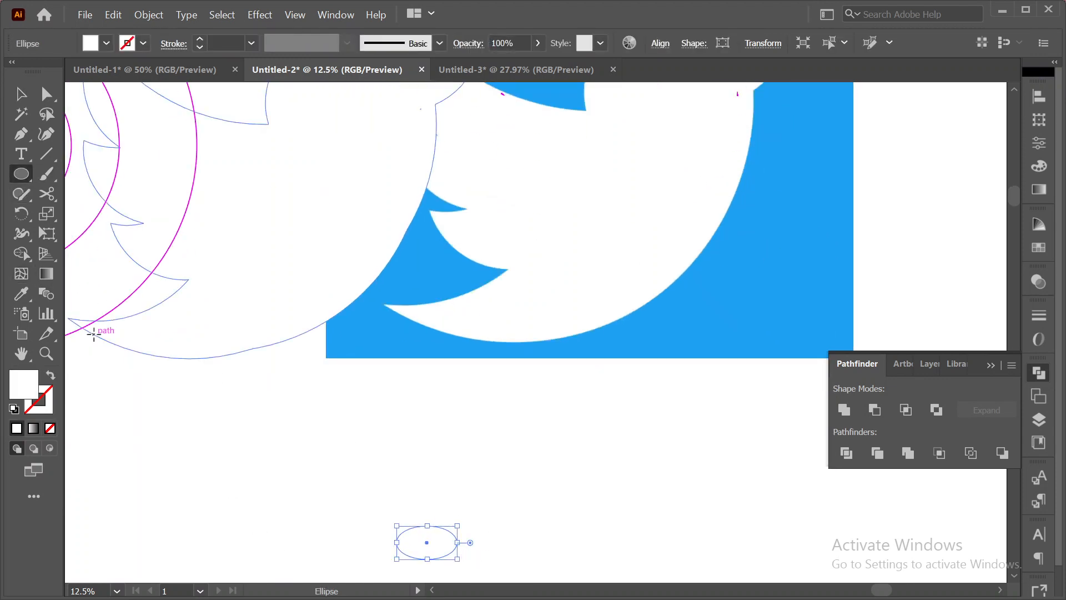
left_click(22, 294)
left_click(812, 278)
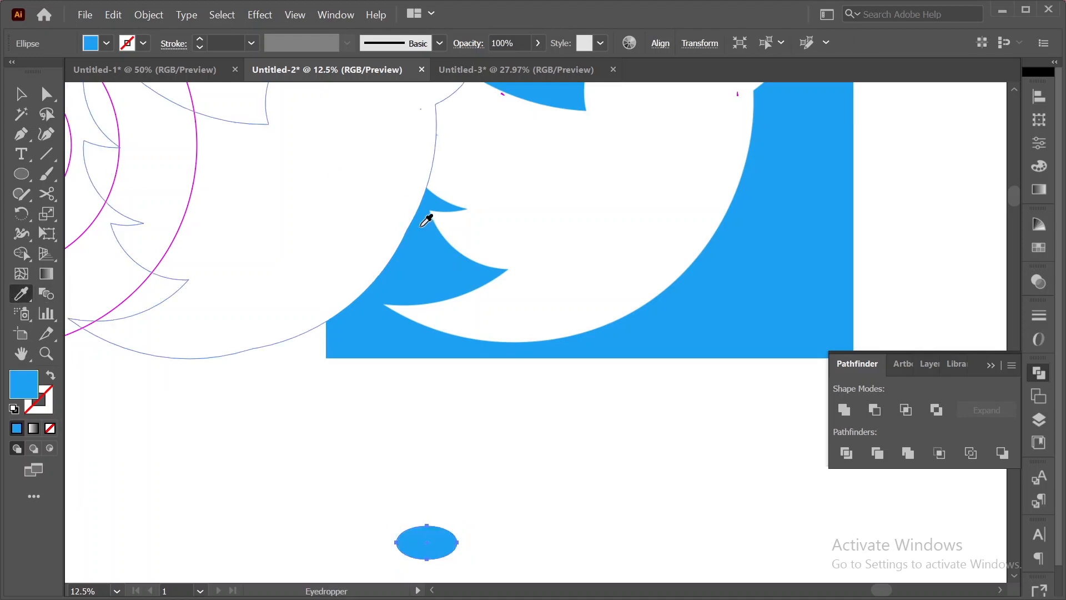
- Delete the Twitter reference image, keeping the blue ellipse as the colour sample
left_click(21, 94)
left_click(698, 227)
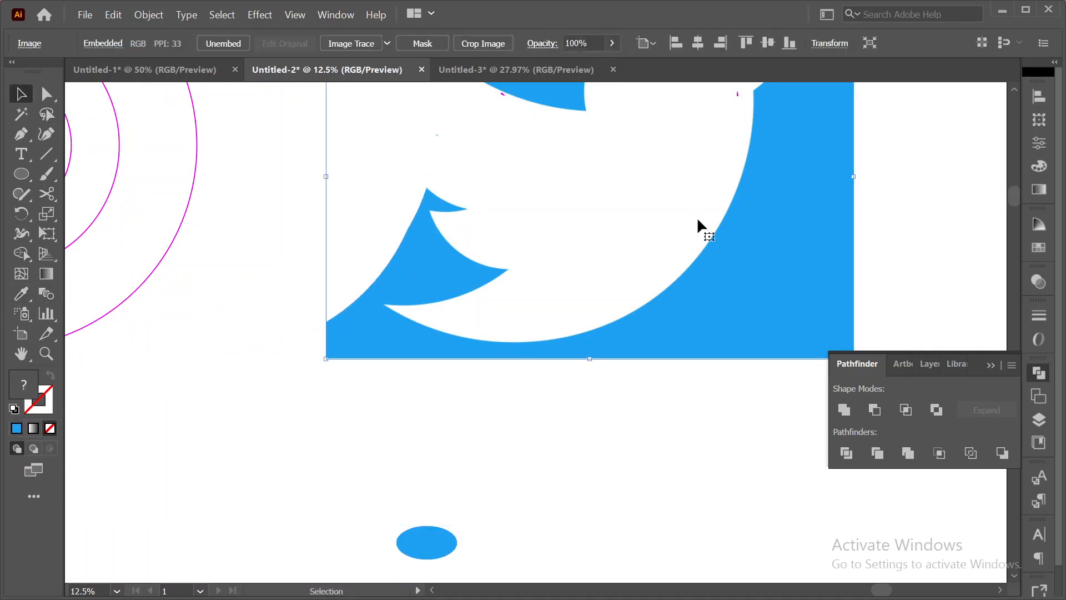
key("Delete")
- Draw a large rectangle in the sampled blue on the empty area beside the ellipse as the logo background
scroll(698, 216, "down", 2)
scroll(694, 213, "up", 3)
scroll(614, 237, "down", 1)
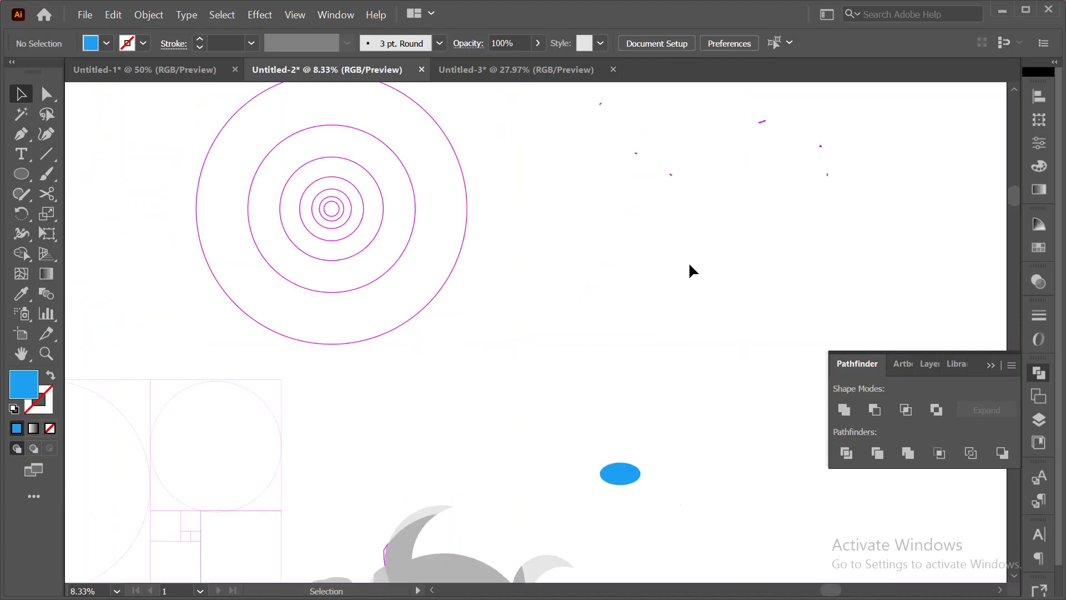
scroll(537, 247, "right", 5)
left_click_drag(23, 174, 78, 175)
left_click_drag(709, 170, 373, 427)
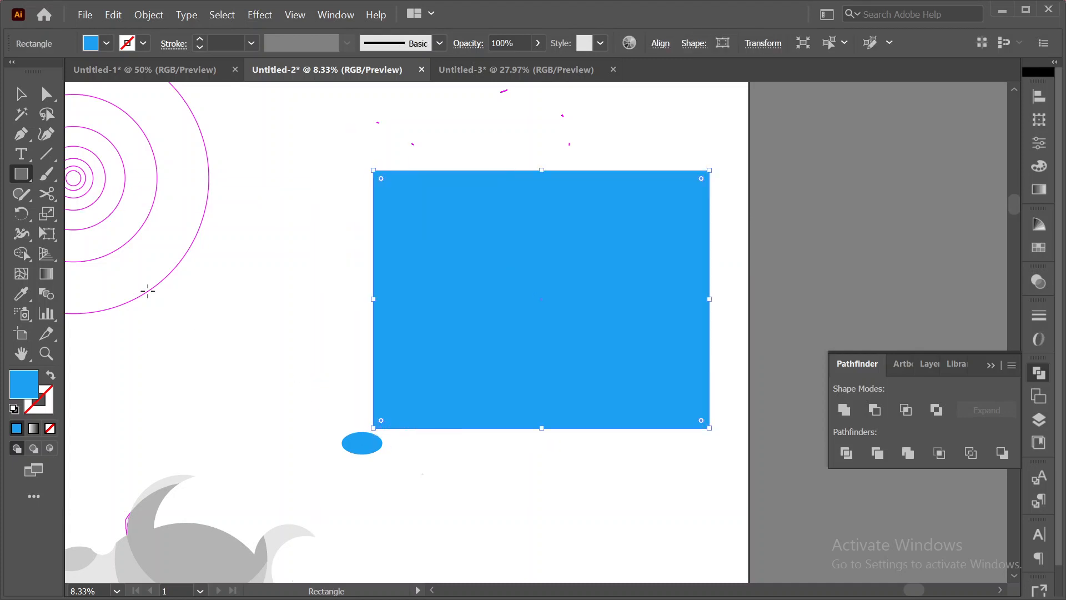
- Move the white bird onto the blue rectangle's area and send the rectangle to the back
left_click(21, 95)
left_click_drag(257, 229, 525, 329)
right_click(669, 188)
mouse_move(739, 468)
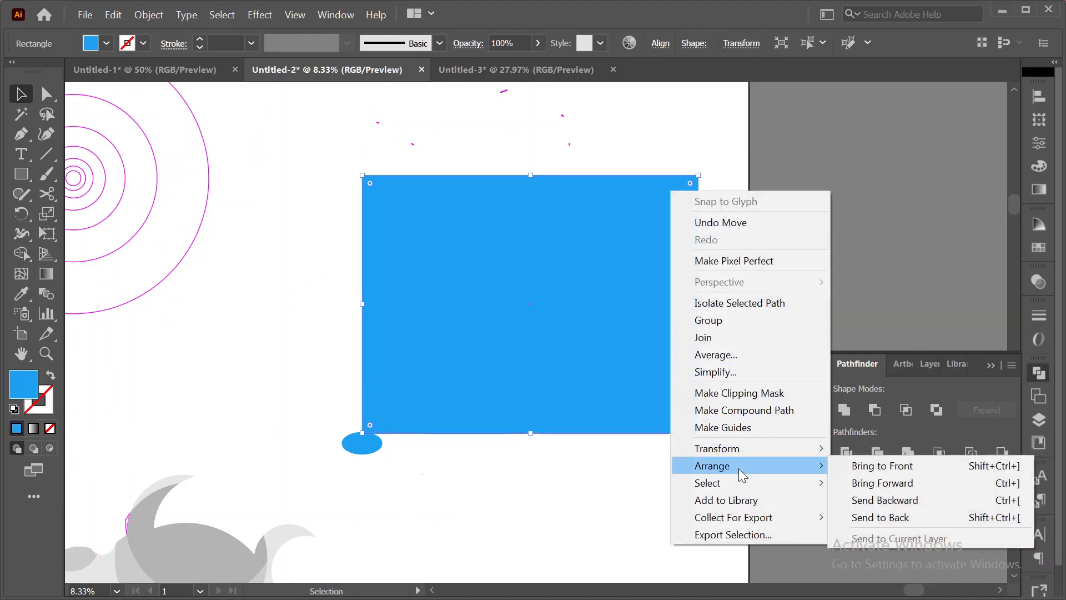
left_click(905, 518)
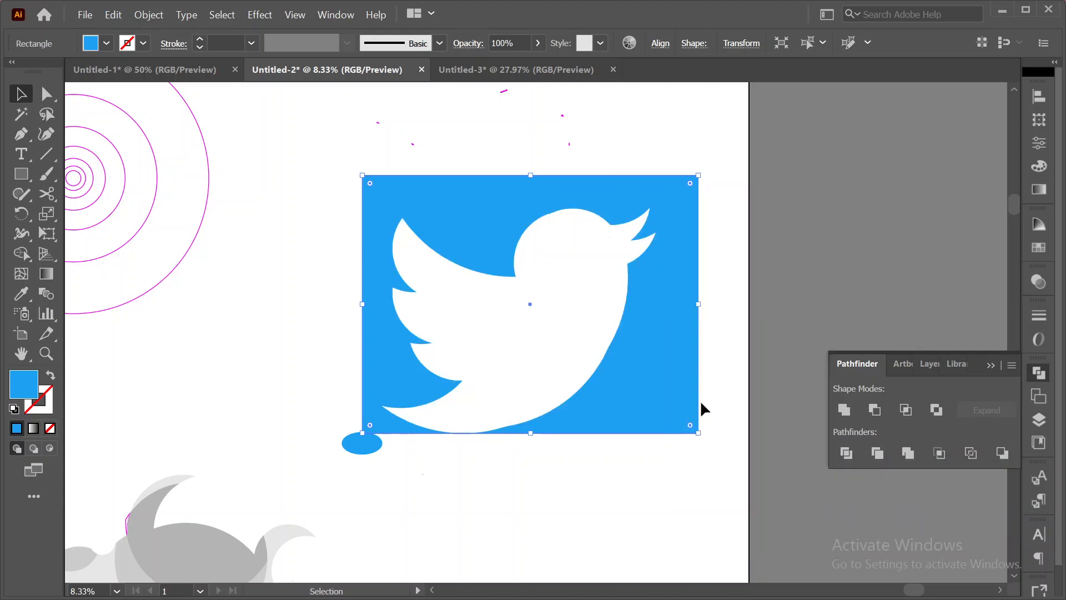
- Nudge the bird up inside the blue rectangle and move the small blue ellipse away from the rectangle
left_click(630, 135)
left_click_drag(587, 238, 590, 224)
left_click_drag(366, 451, 262, 424)
left_click(470, 483)
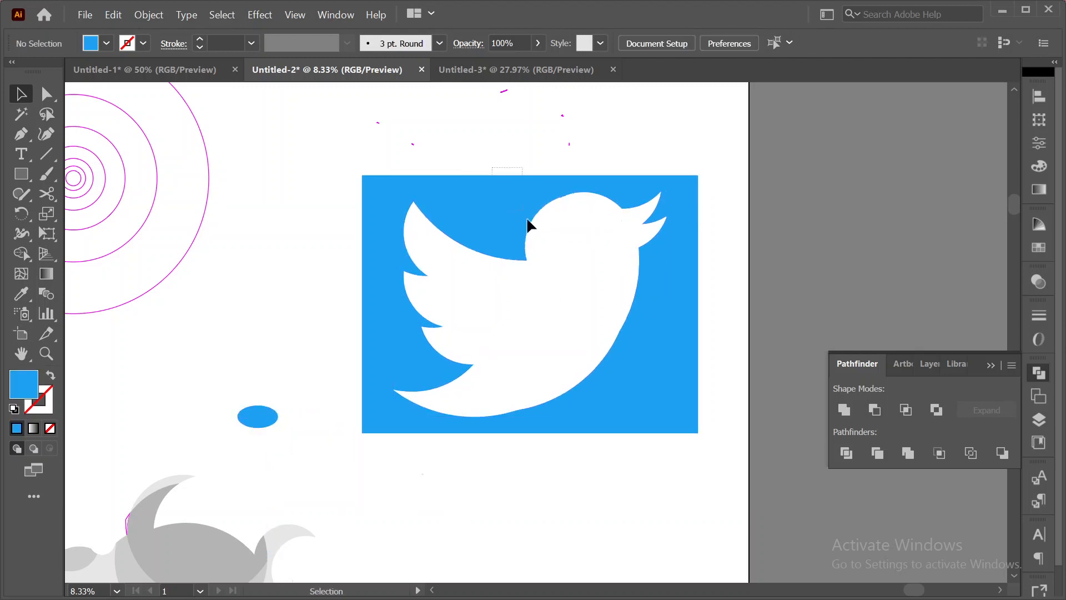
left_click_drag(528, 224, 564, 277)
left_click(656, 44)
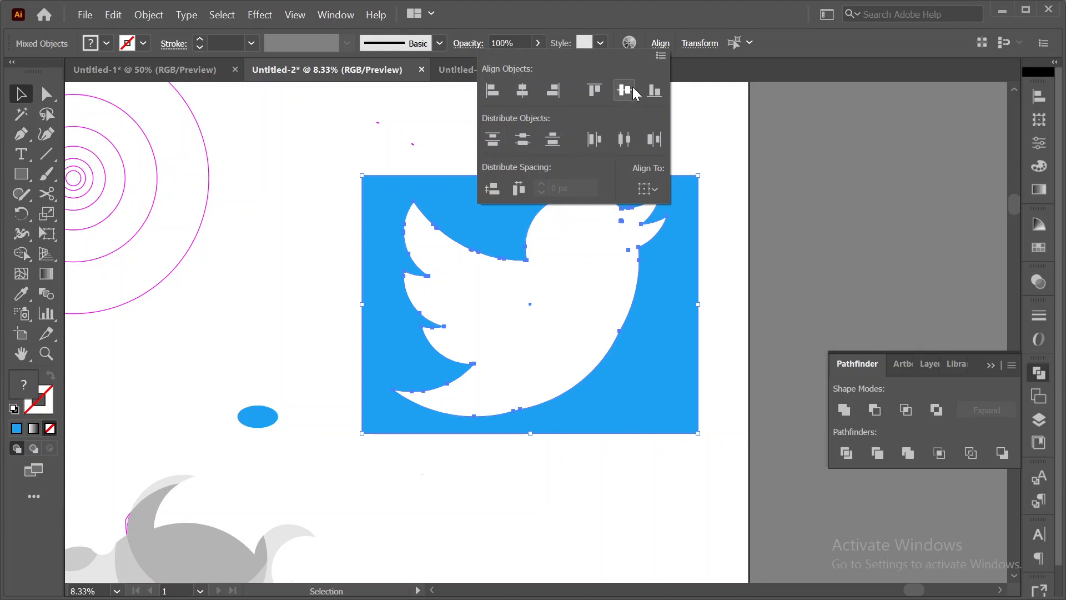
left_click(693, 120)
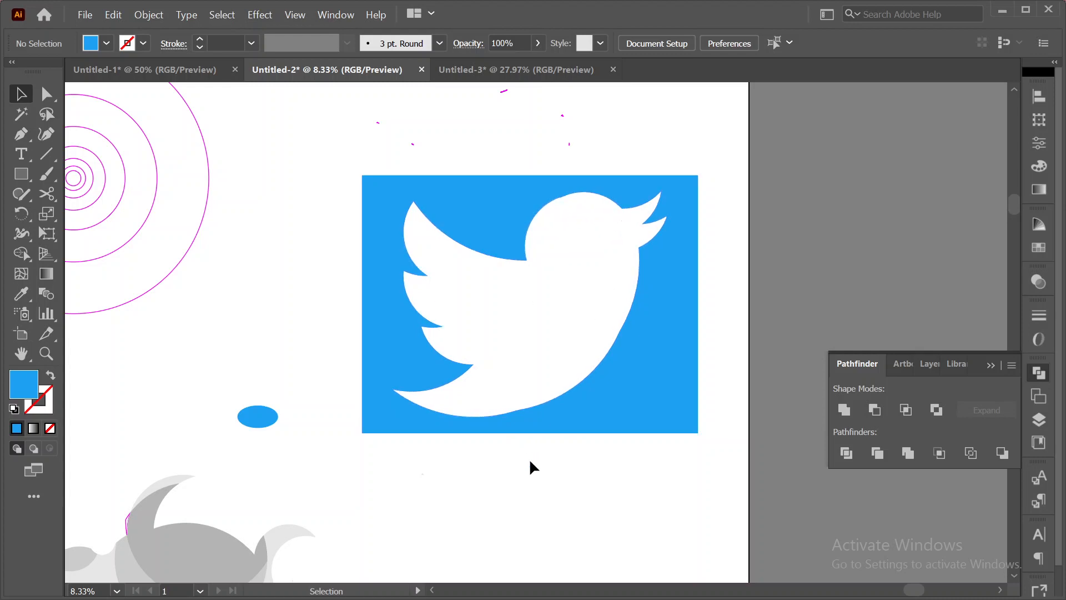
- Move the bird and its blue rectangle together further down the artboard, away from the stray slivers, and deselect them
scroll(275, 303, "up", 2)
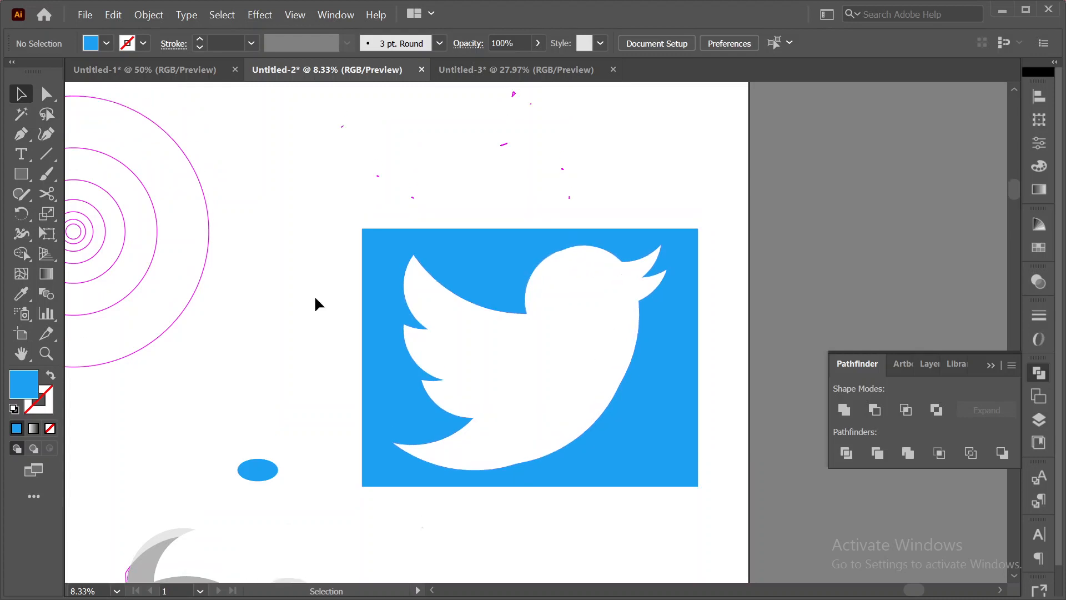
left_click_drag(339, 309, 580, 404)
left_click_drag(499, 271, 485, 333)
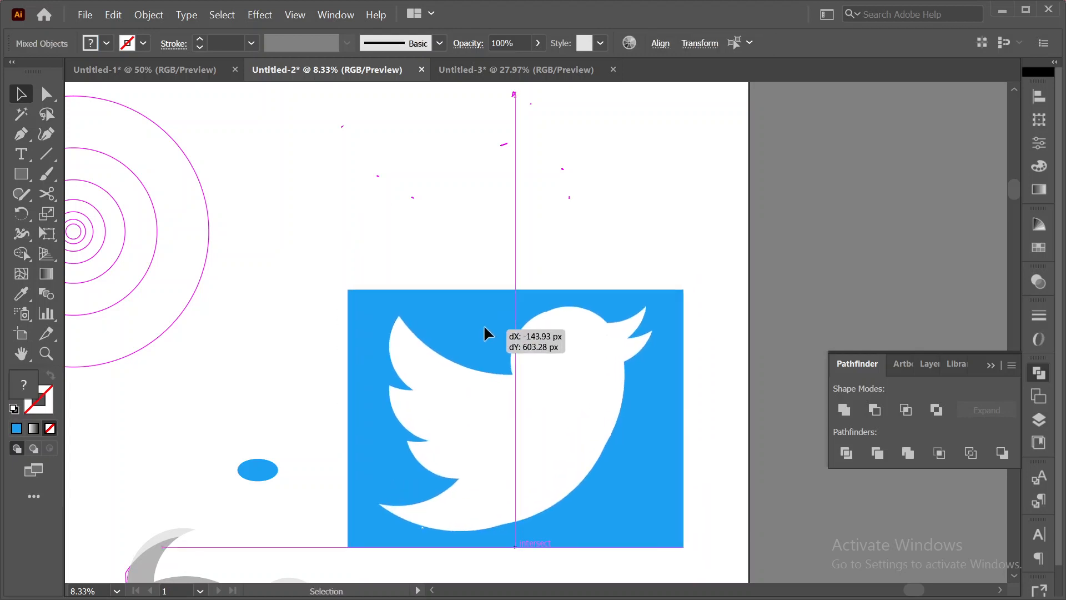
scroll(658, 333, "down", 4)
left_click(583, 483)
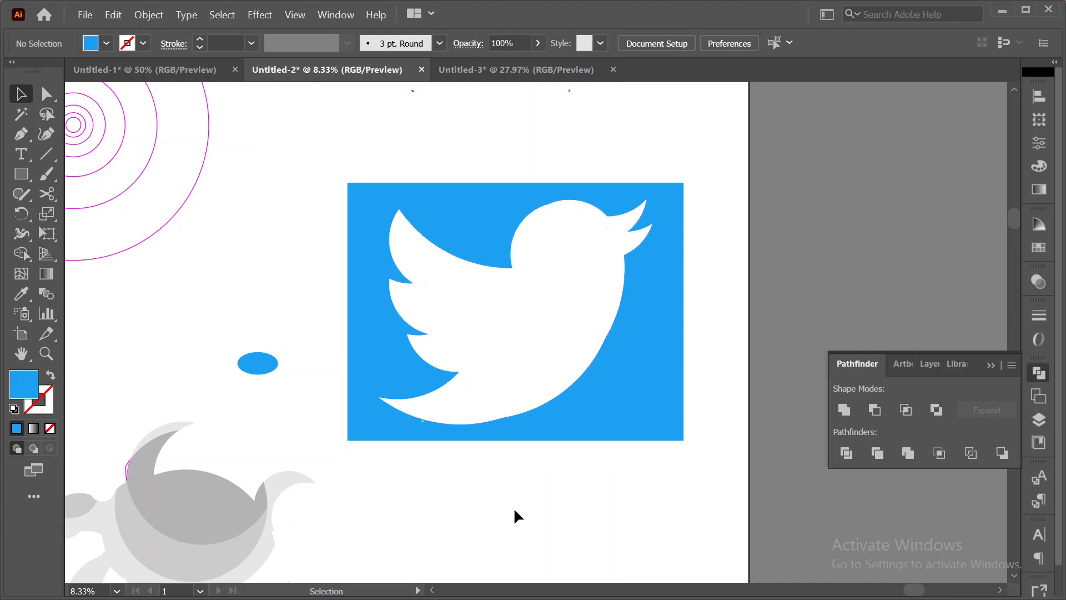
scroll(518, 516, "down", 1)
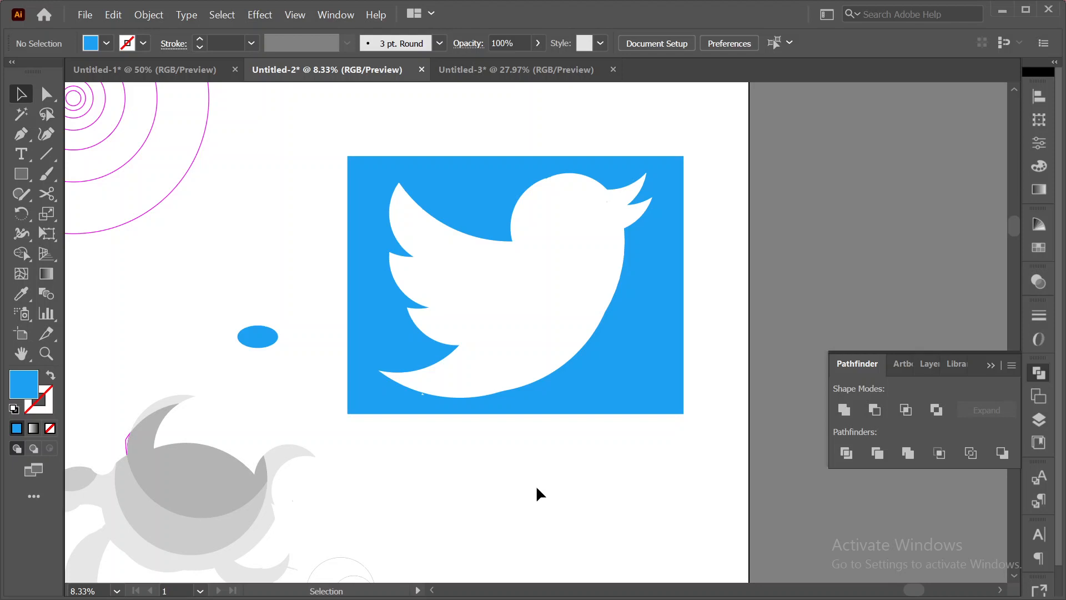
scroll(555, 474, "down", 1)
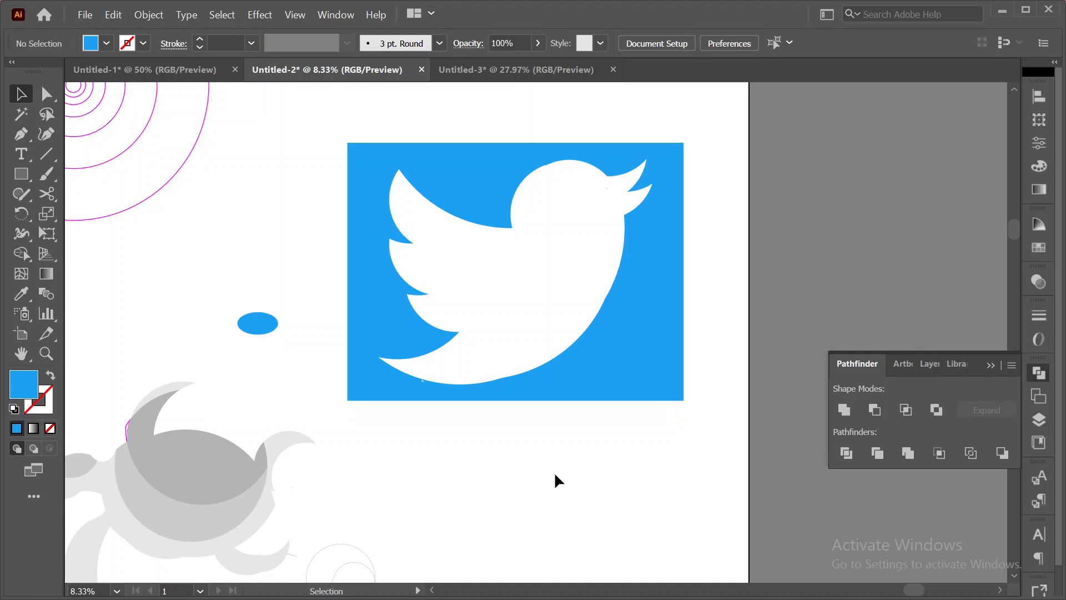
scroll(552, 474, "down", 2)
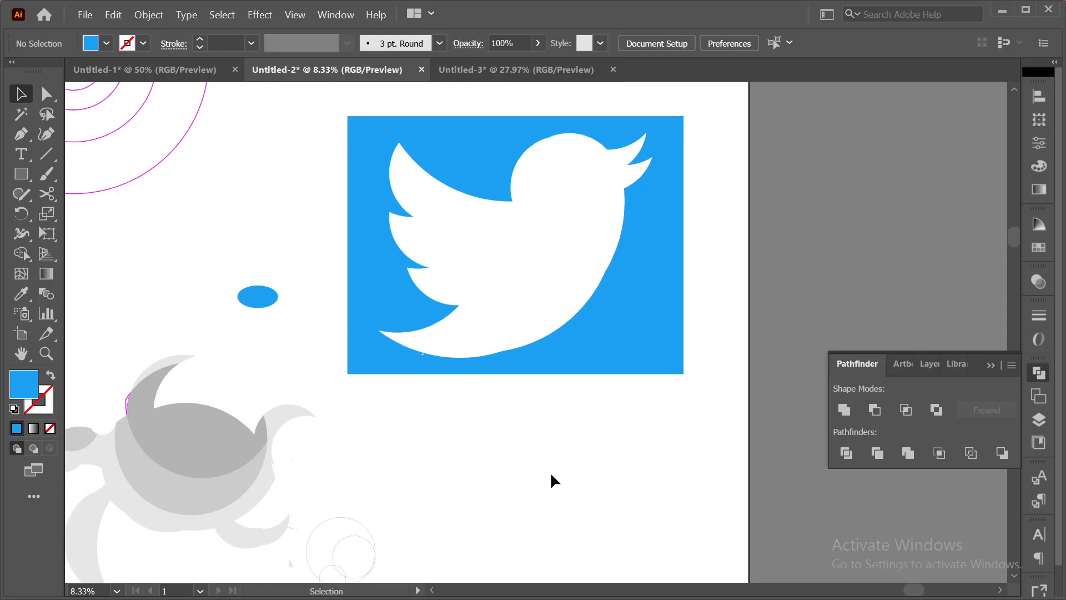
scroll(551, 475, "up", 3)
scroll(550, 480, "up", 1)
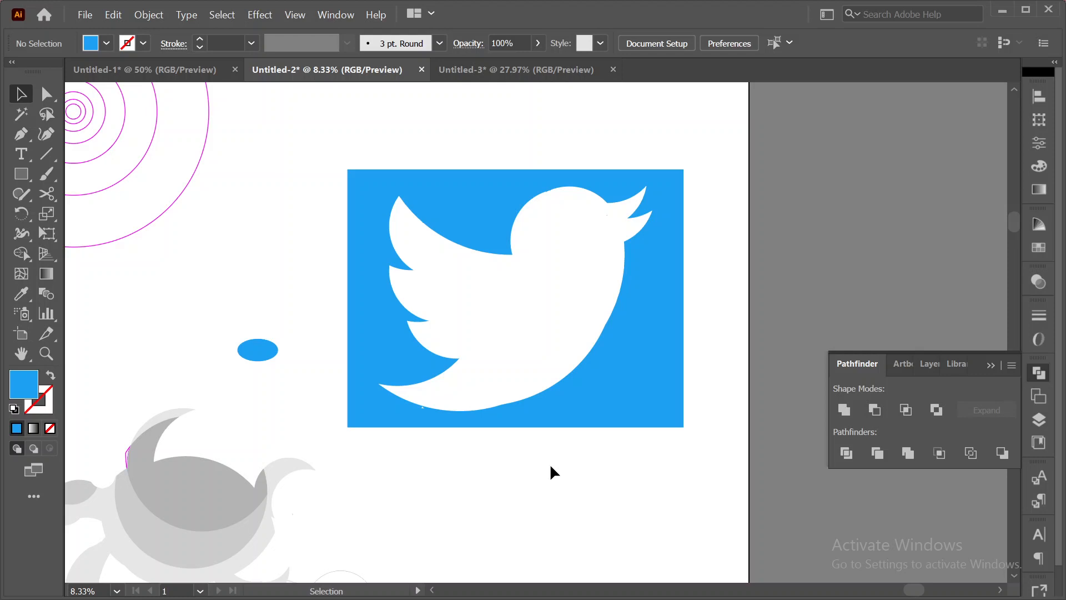
scroll(549, 468, "down", 1)
scroll(551, 466, "up", 1)
scroll(324, 445, "down", 1)
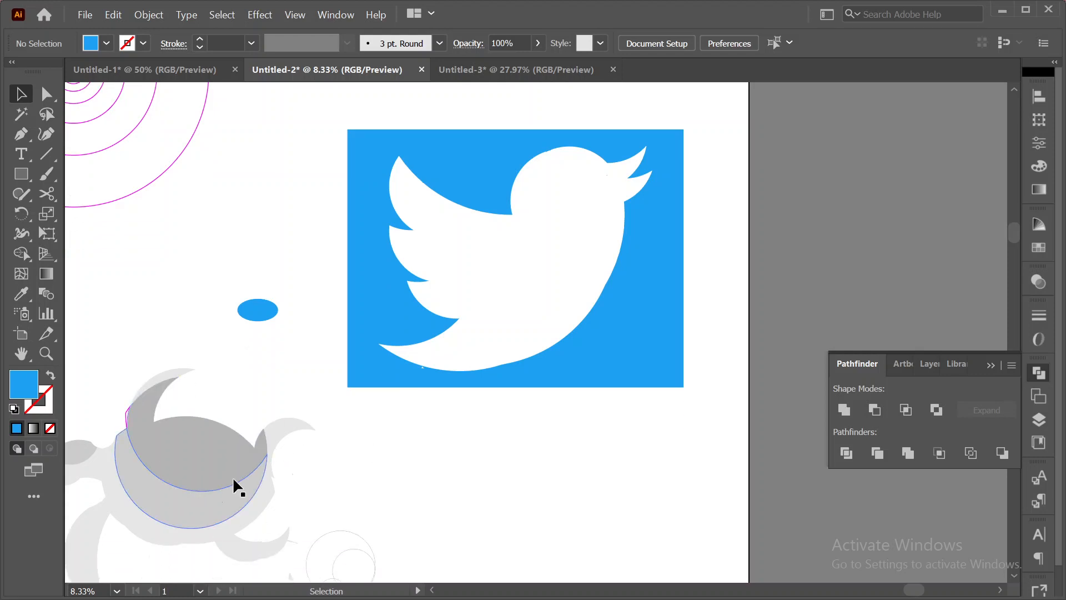
scroll(221, 456, "up", 1)
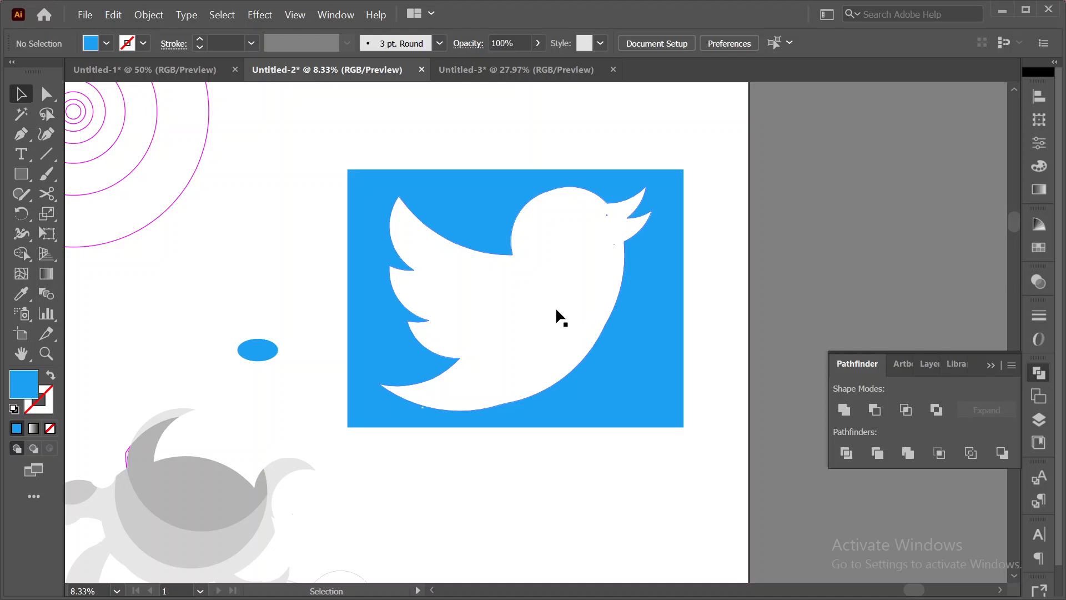
scroll(564, 316, "down", 1)
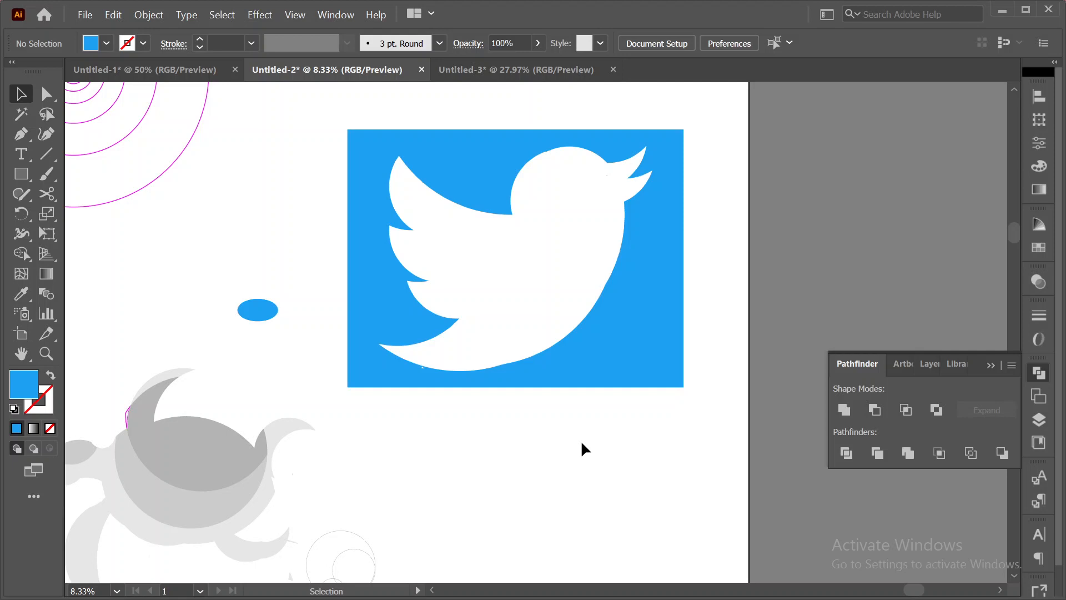
scroll(232, 267, "up", 2)
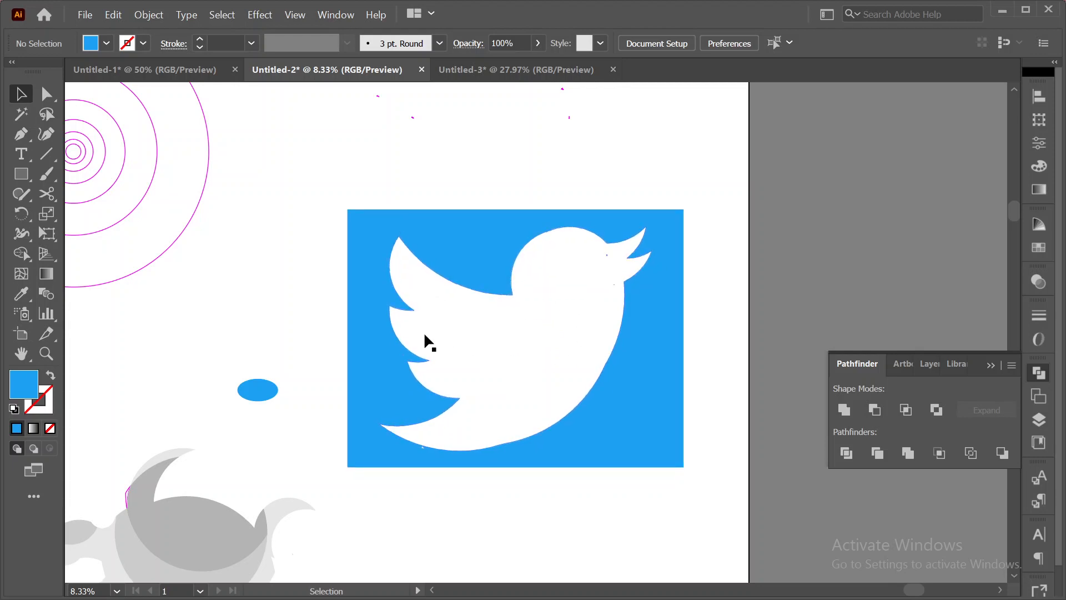
scroll(465, 340, "down", 1)
scroll(488, 300, "up", 1)
scroll(482, 488, "down", 1)
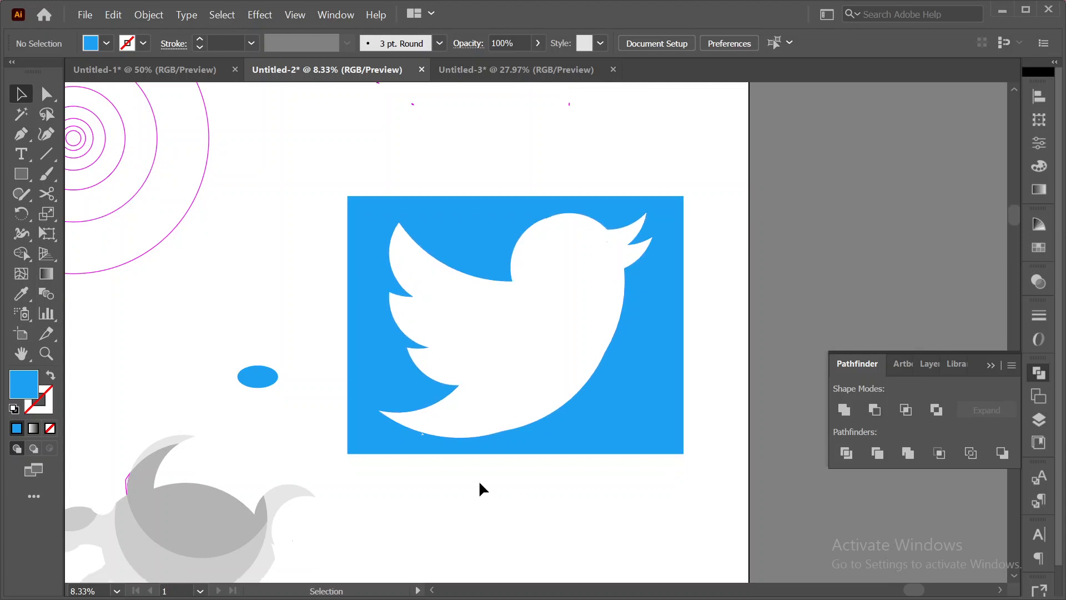
scroll(471, 488, "up", 4)
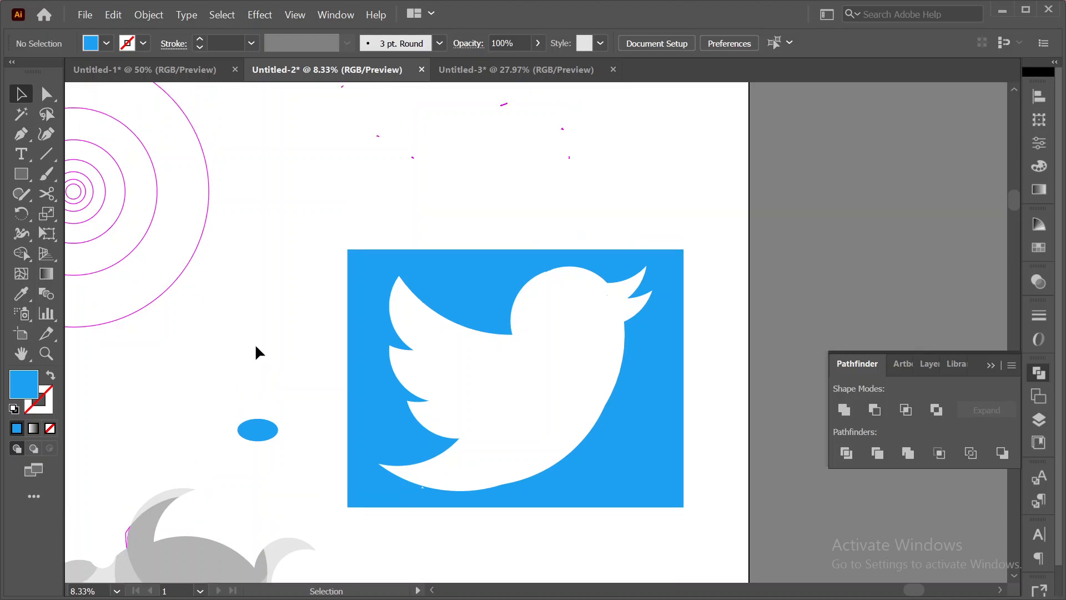
scroll(484, 309, "down", 3)
scroll(541, 331, "down", 1)
scroll(542, 332, "down", 4)
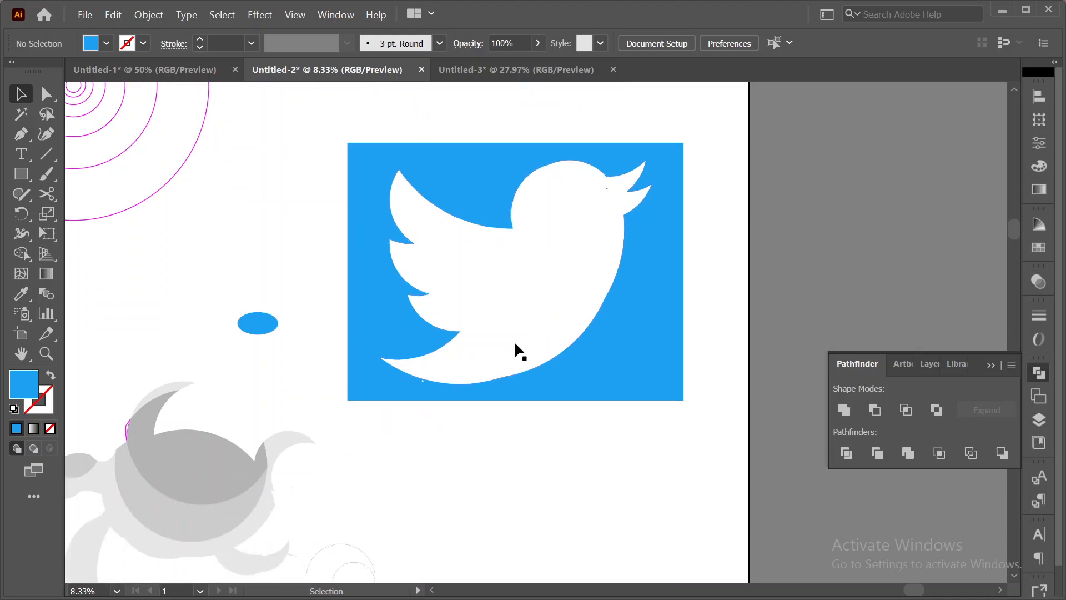
scroll(167, 500, "down", 4)
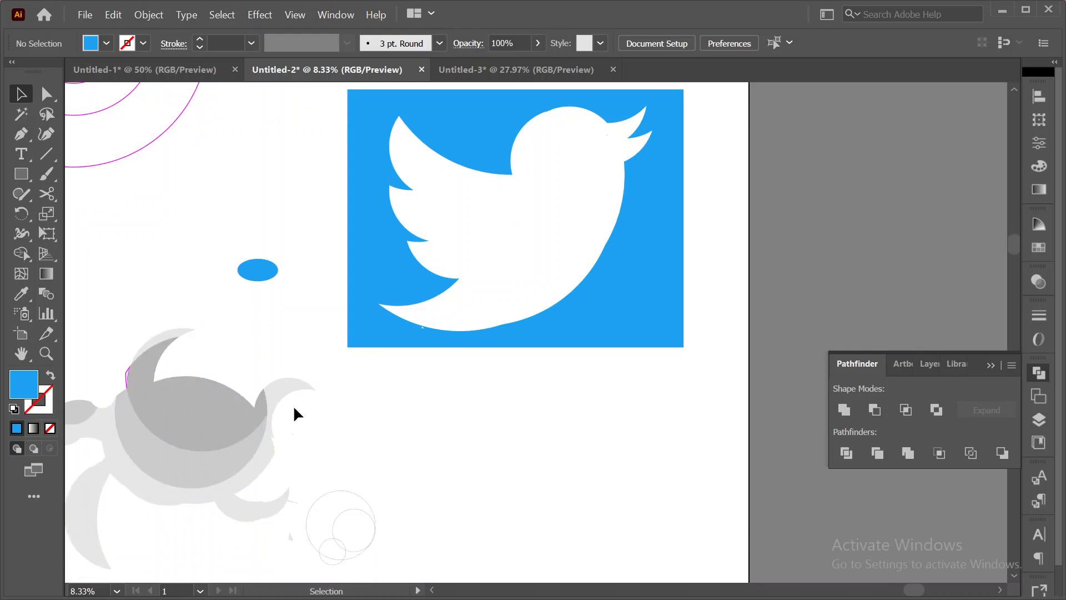
scroll(297, 411, "up", 4)
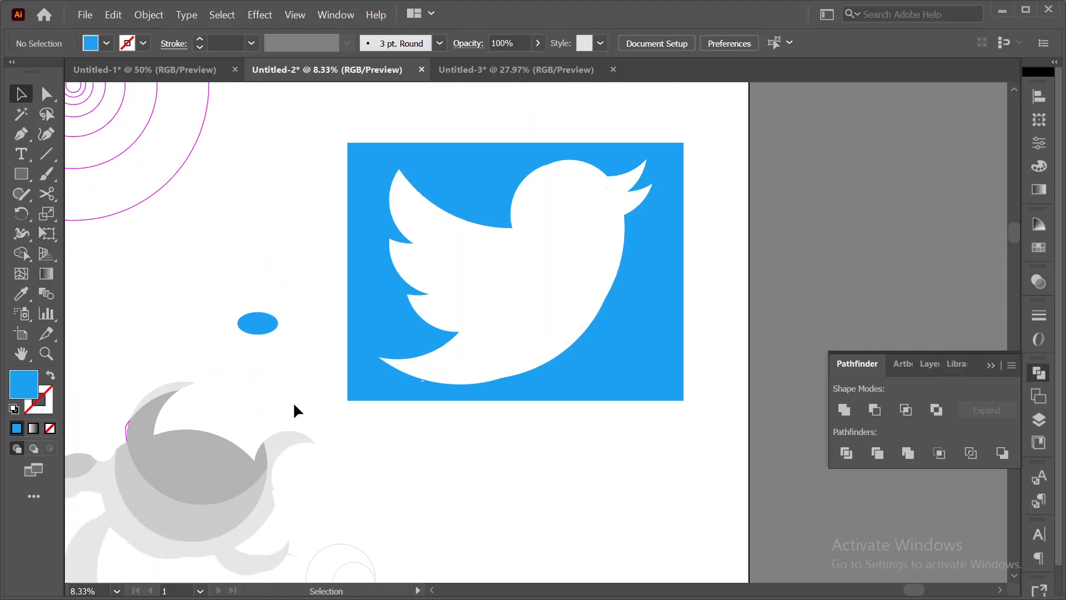
scroll(297, 411, "up", 1)
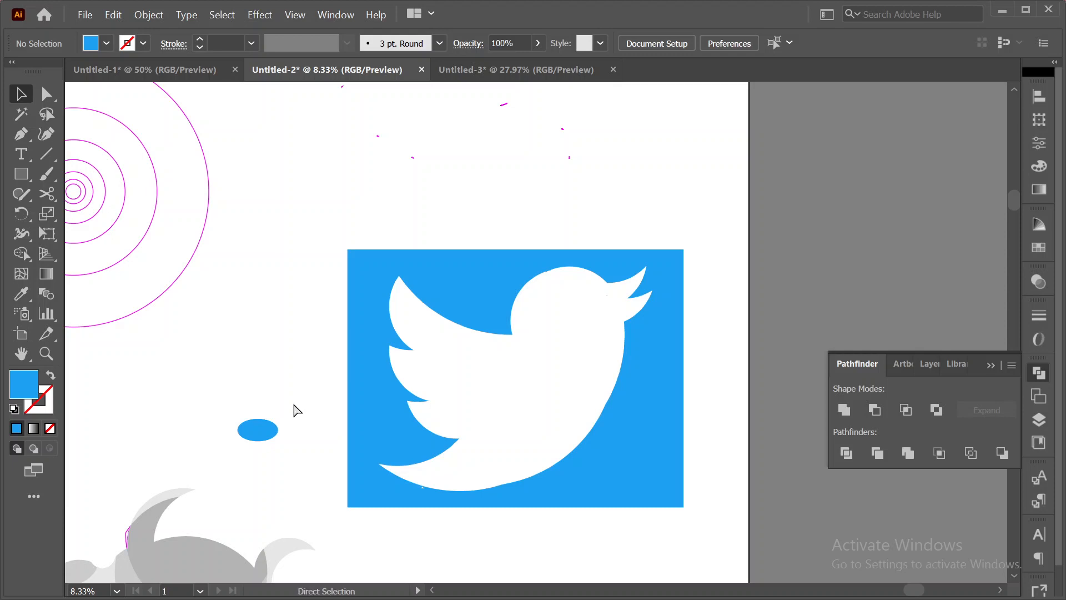
scroll(297, 410, "up", 3)
scroll(297, 411, "down", 6)
left_click_drag(514, 405, 494, 377)
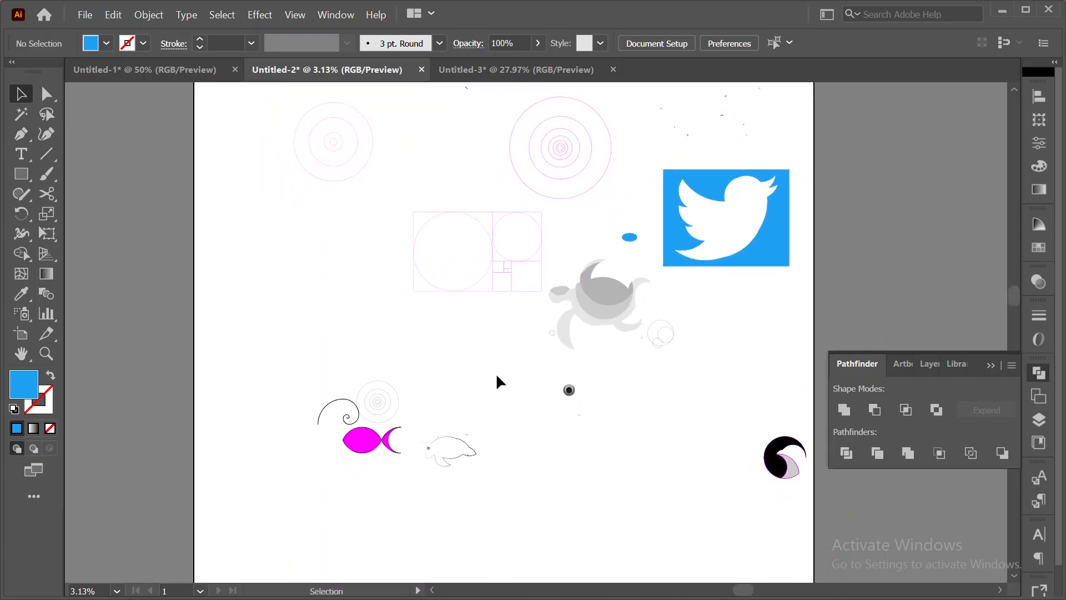
scroll(498, 378, "left", 1)
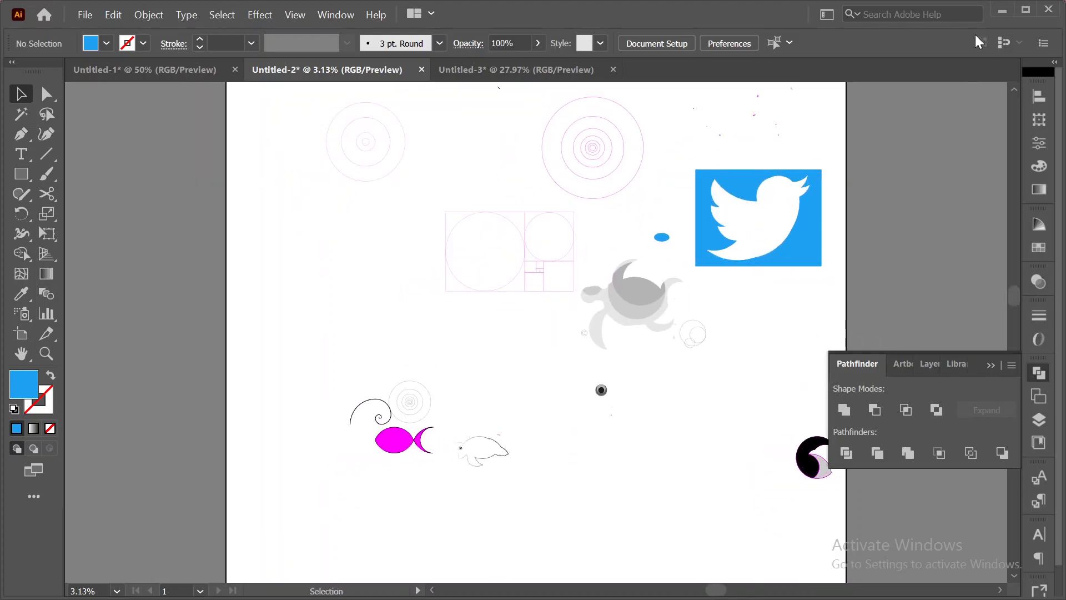
- Minimize Illustrator, check the running recording in OBS, and minimize OBS to show the desktop
left_click(1000, 13)
left_click(312, 594)
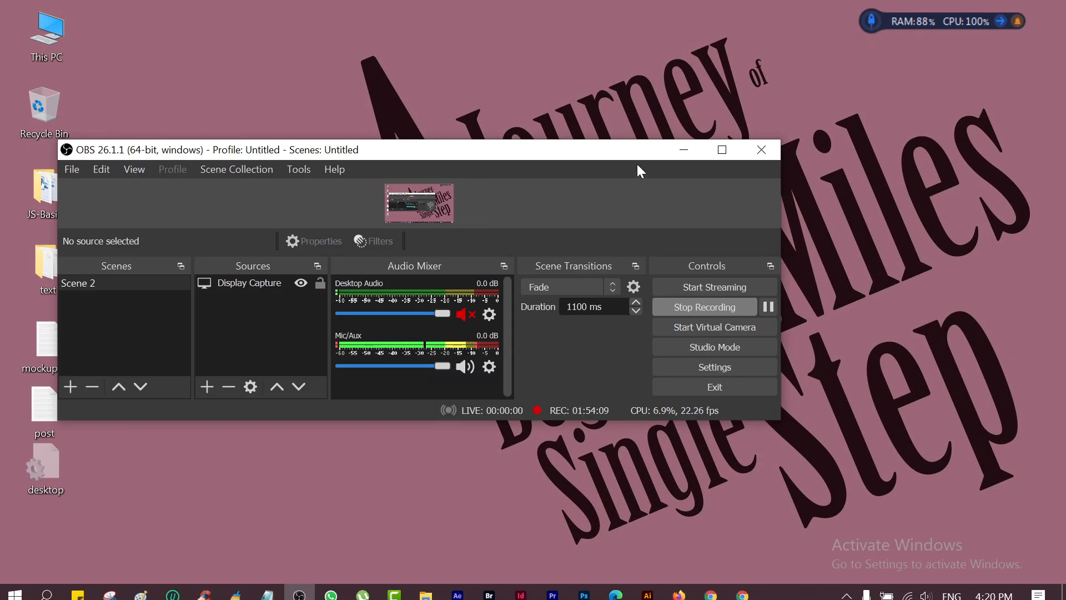
left_click(683, 150)
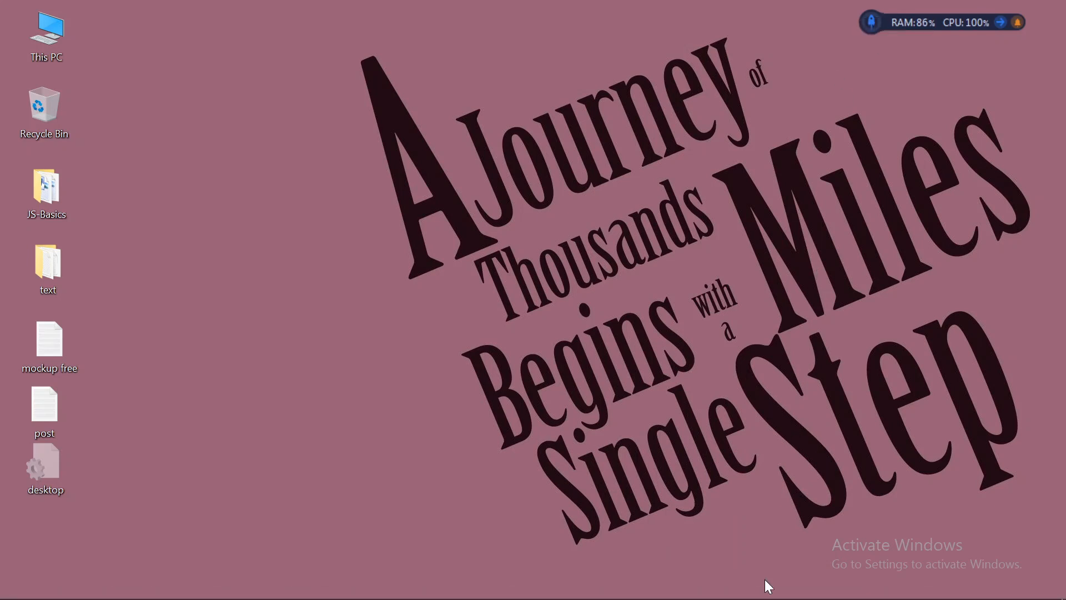
mouse_move(746, 593)
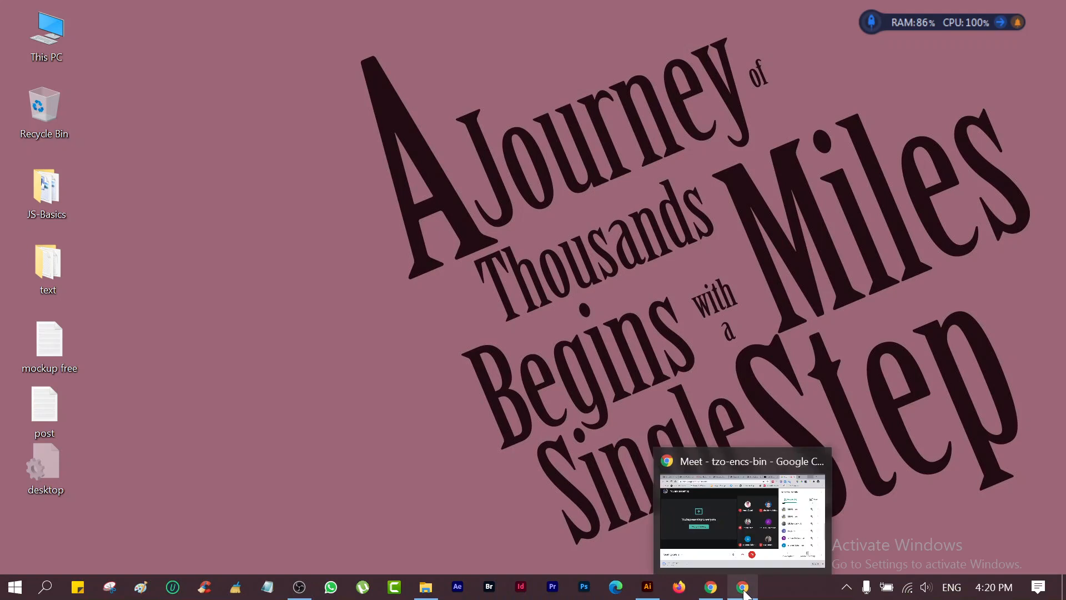
right_click(682, 187)
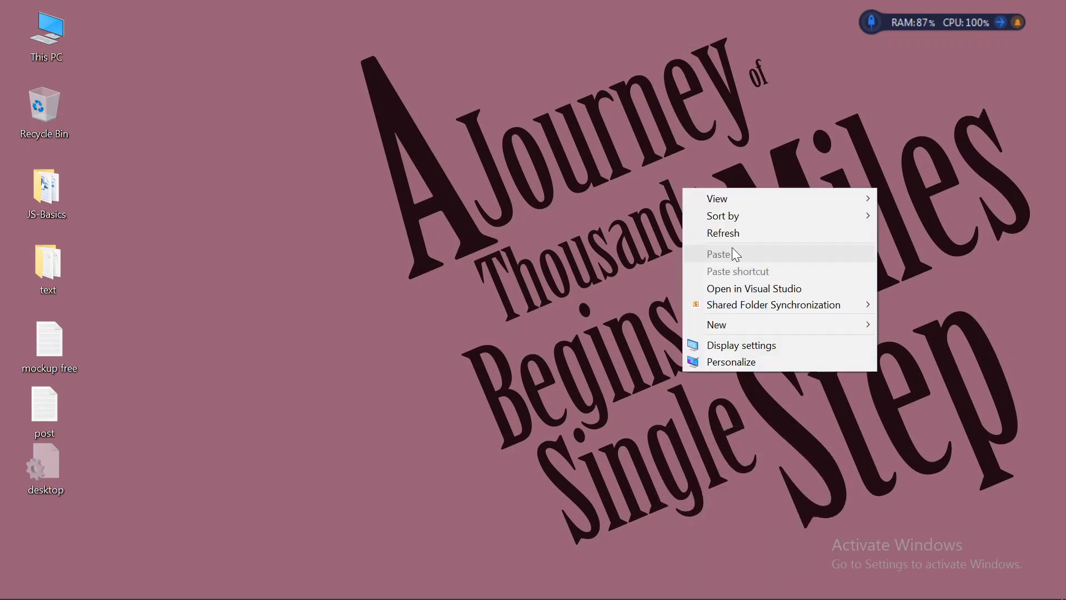
left_click(735, 234)
right_click(664, 216)
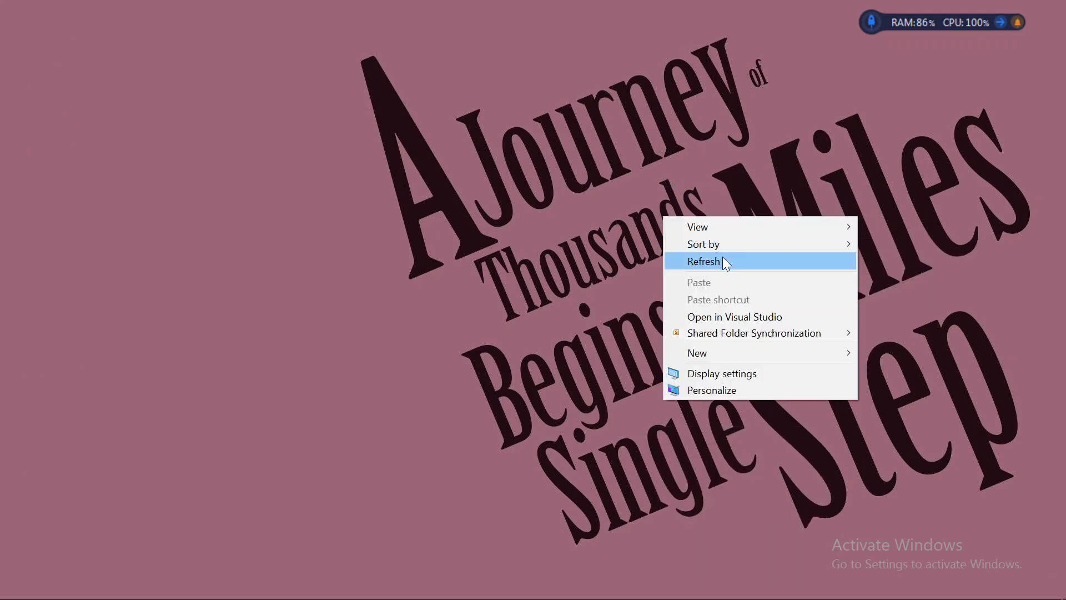
left_click(723, 259)
- Switch to the Google Meet call in Chrome, dismiss the downloads bar, and stop presenting the screen
mouse_move(711, 588)
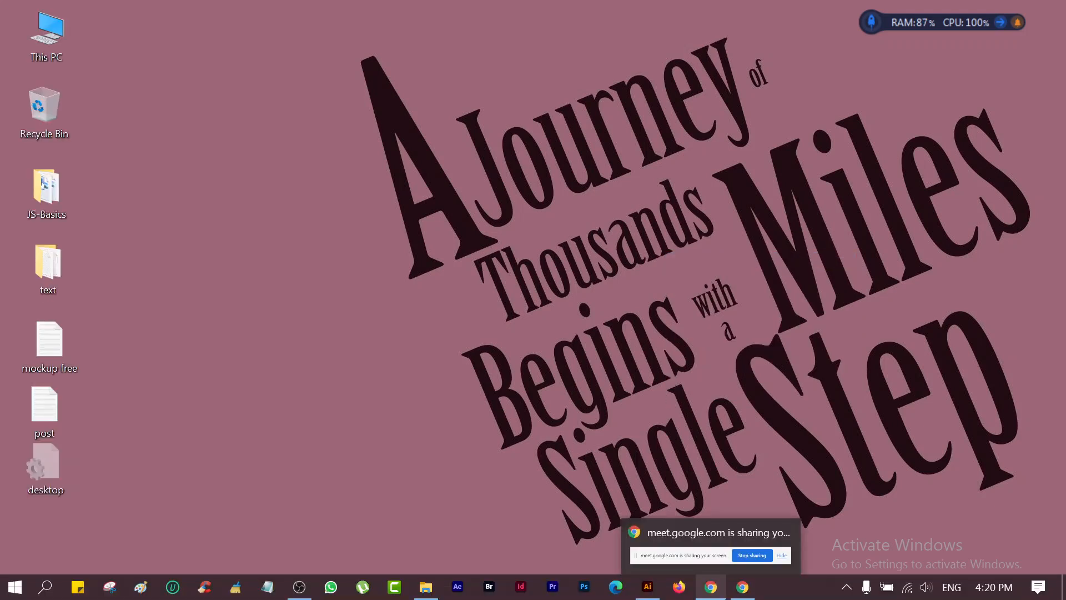
left_click(741, 589)
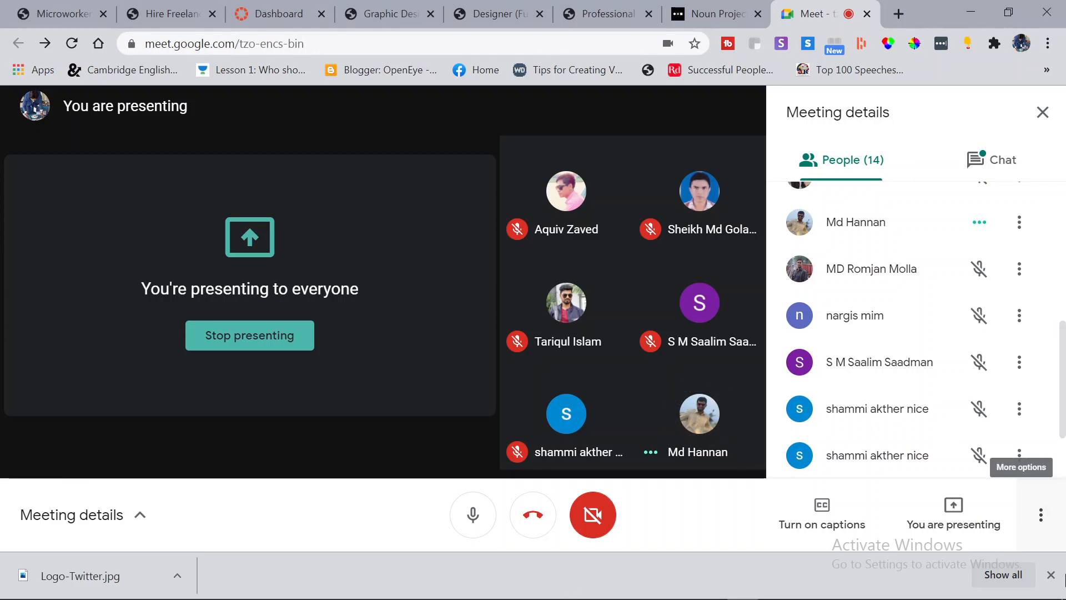
left_click(1052, 576)
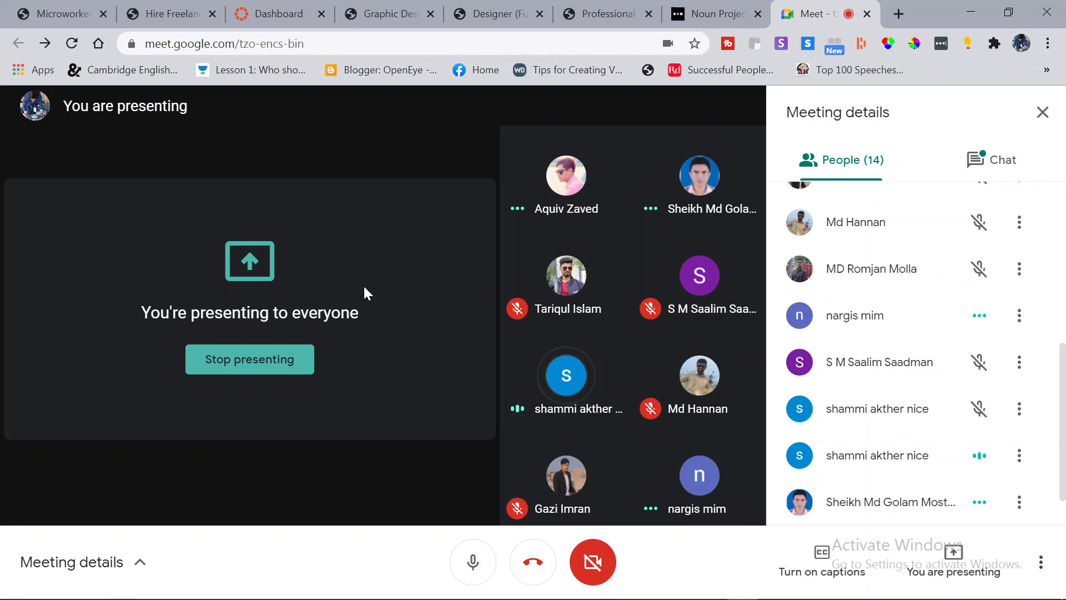
left_click(288, 361)
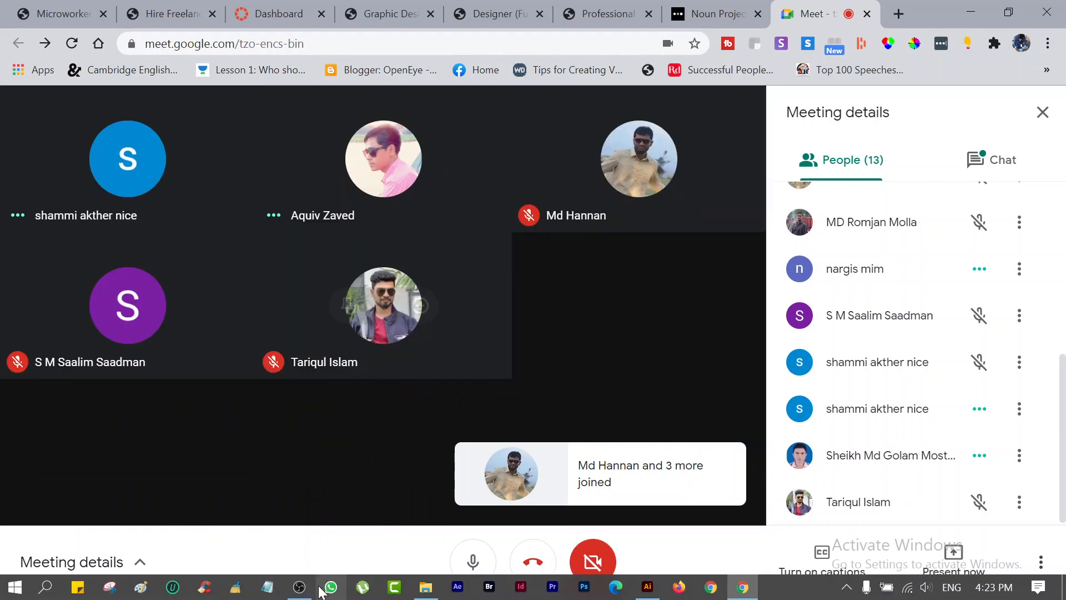
- Switch to OBS to bring up its recording controls
left_click(299, 586)
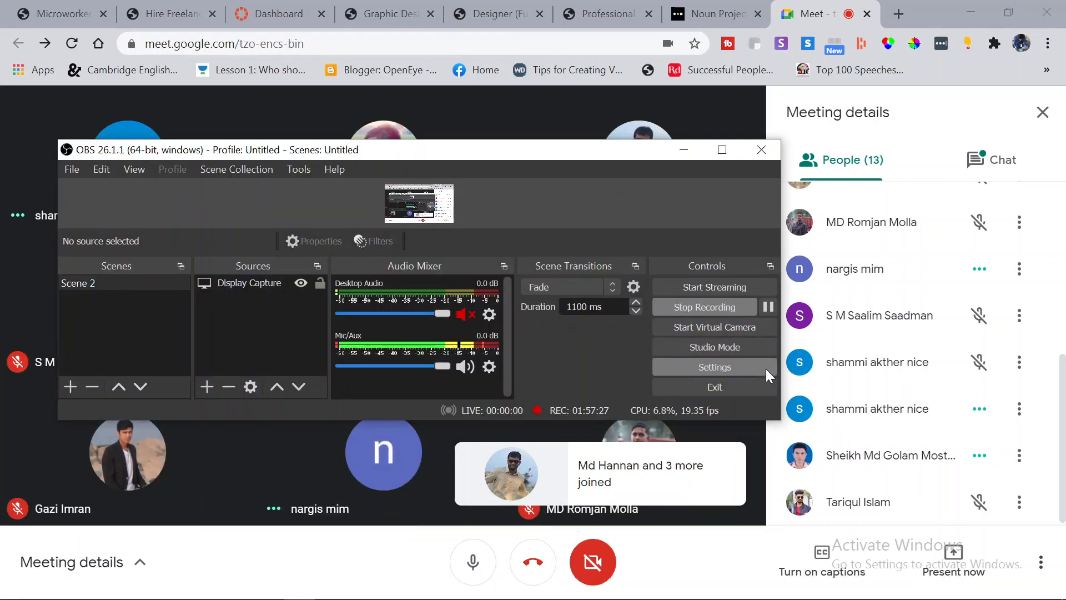